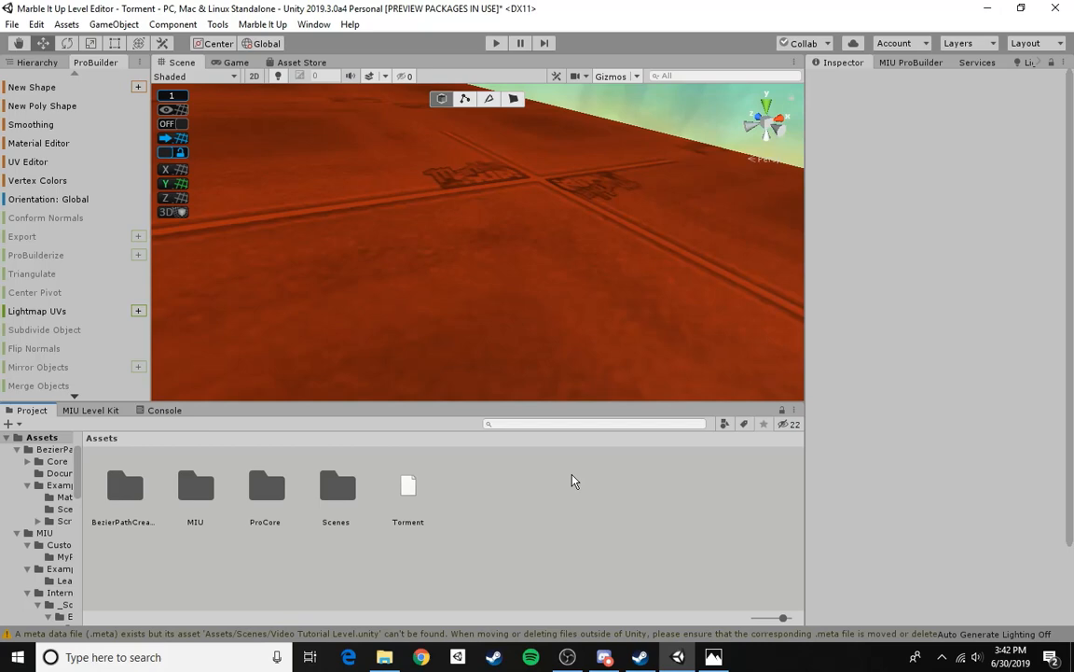
# - Switch to Steam, view the launch options for Marble It Up!, cancel them and return to the Unity level editor
pyautogui.click(639, 656)
pyautogui.click(249, 152)
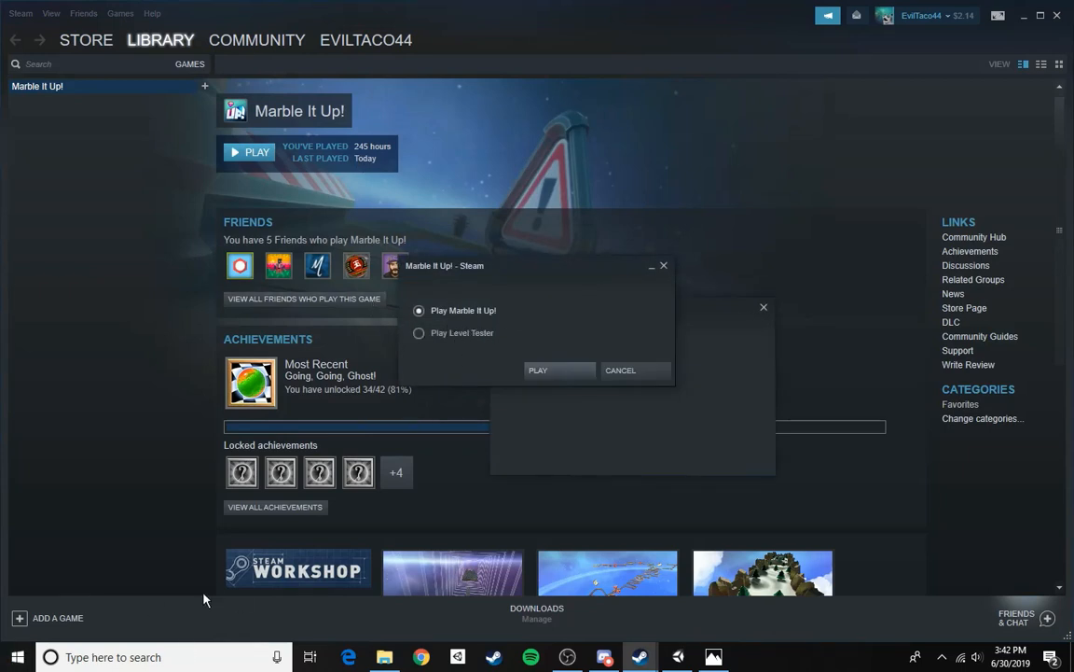
pyautogui.click(630, 371)
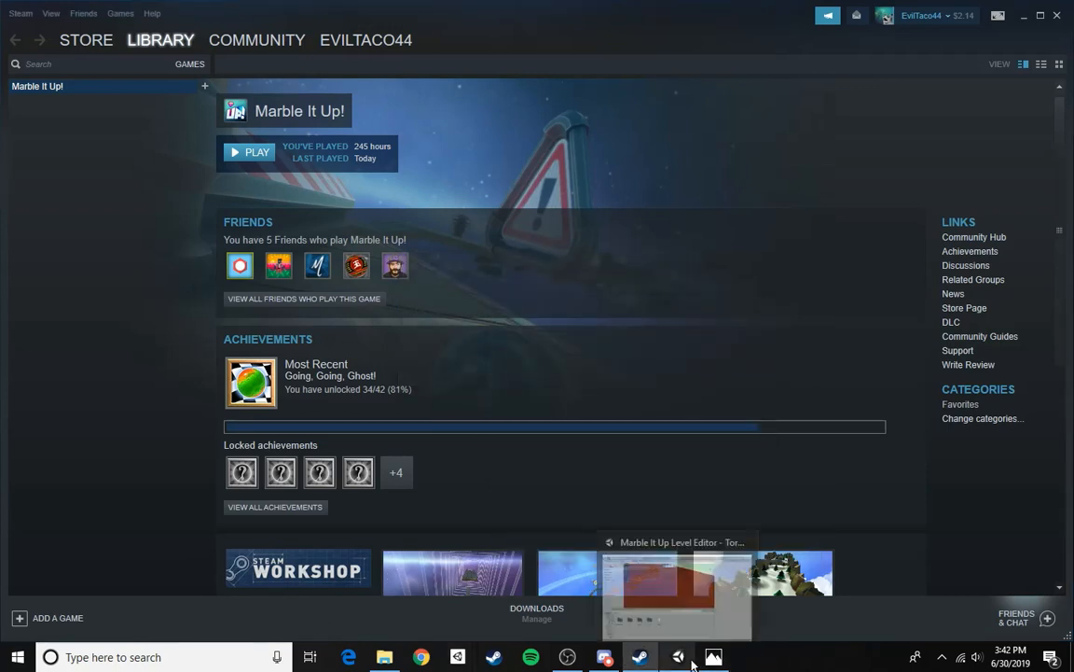
pyautogui.moveTo(718, 665)
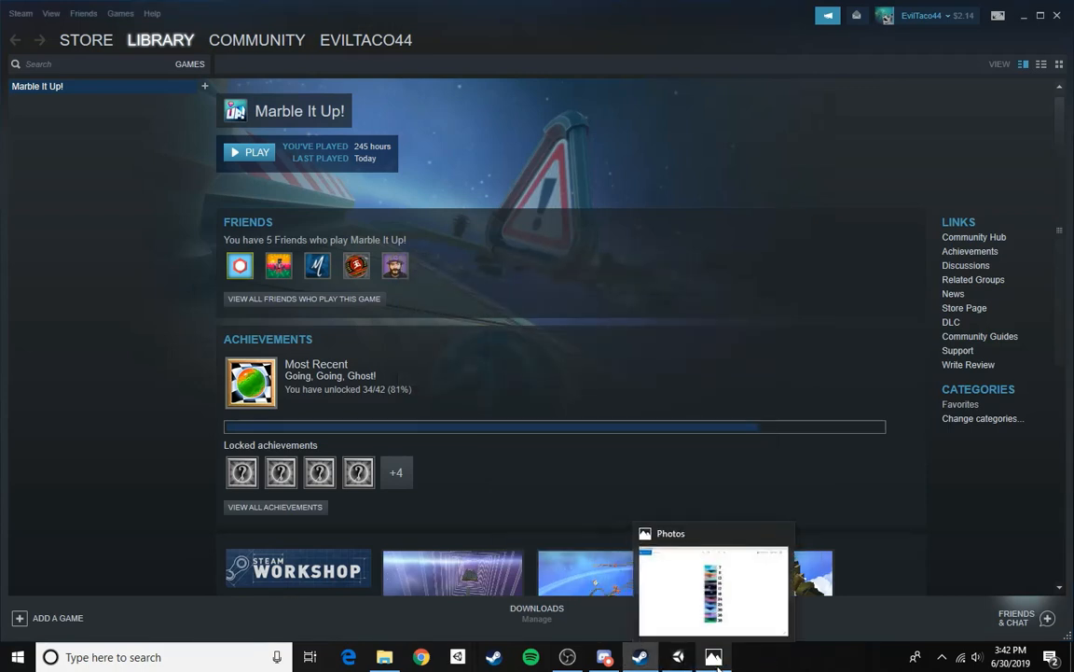
pyautogui.moveTo(682, 662)
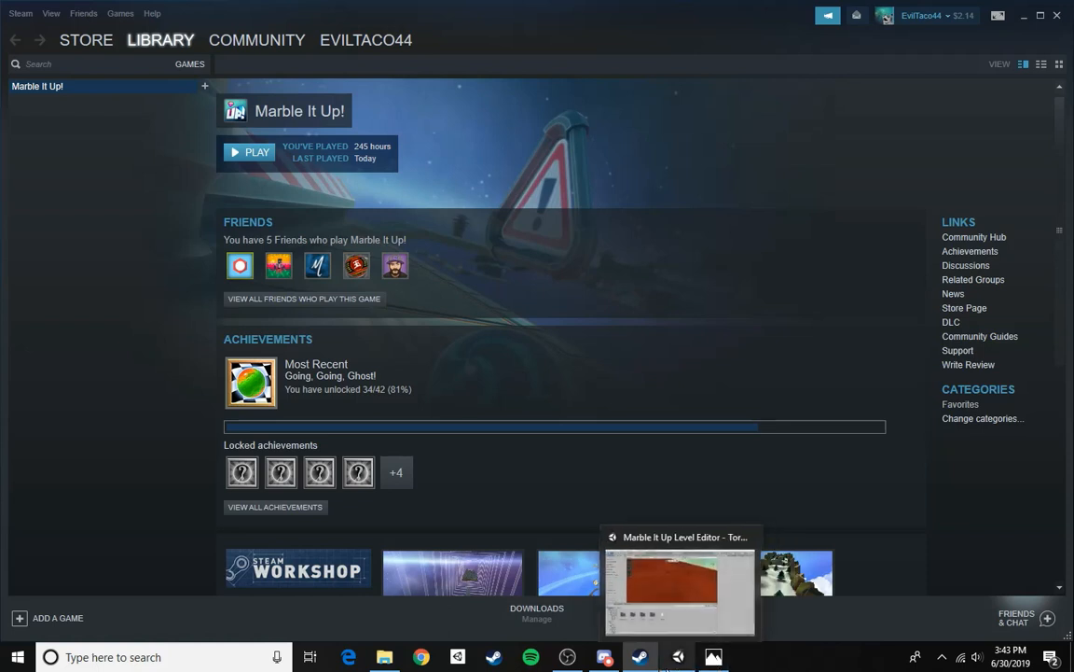
pyautogui.click(681, 663)
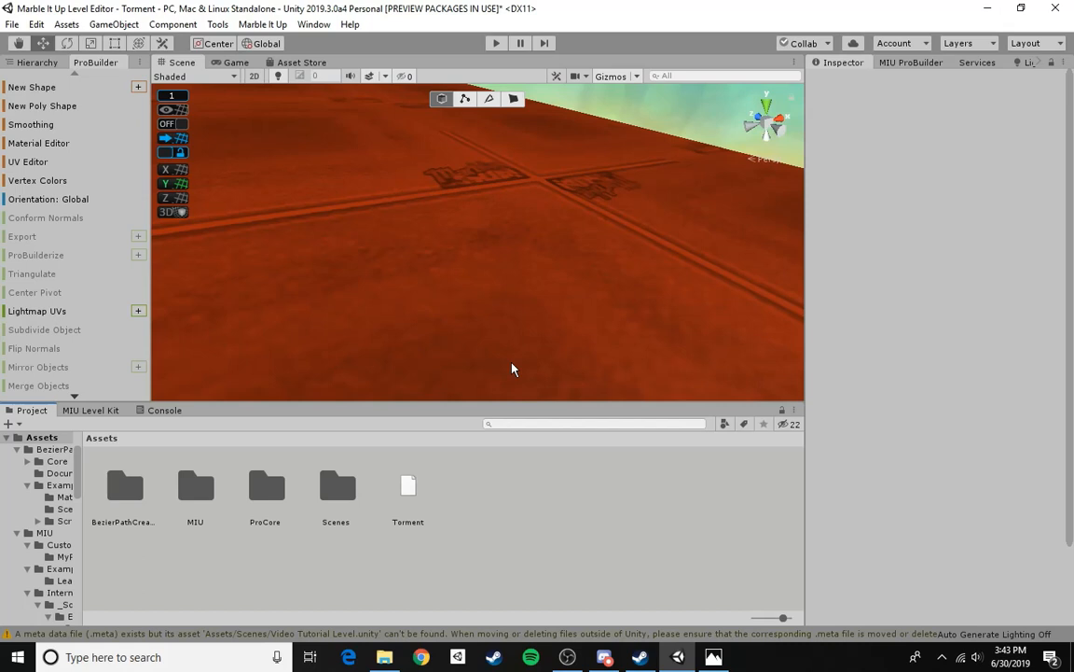
# - Create a new scene, saving the changes made to the Torment scene
pyautogui.moveTo(575, 241); pyautogui.dragTo(393, 369, button='right')
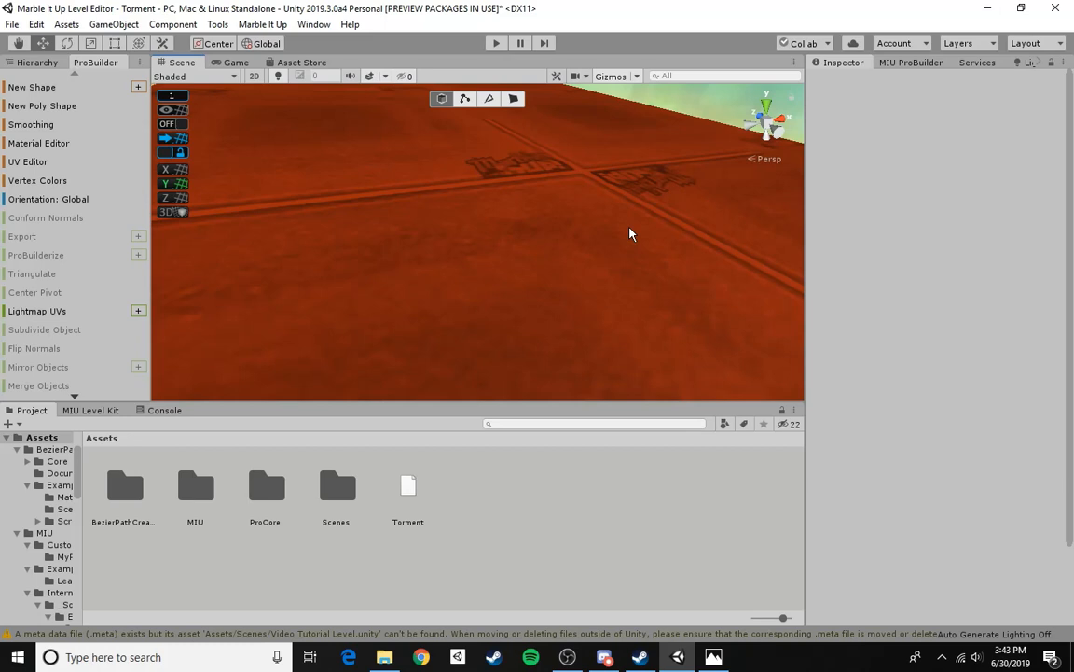
pyautogui.click(13, 24)
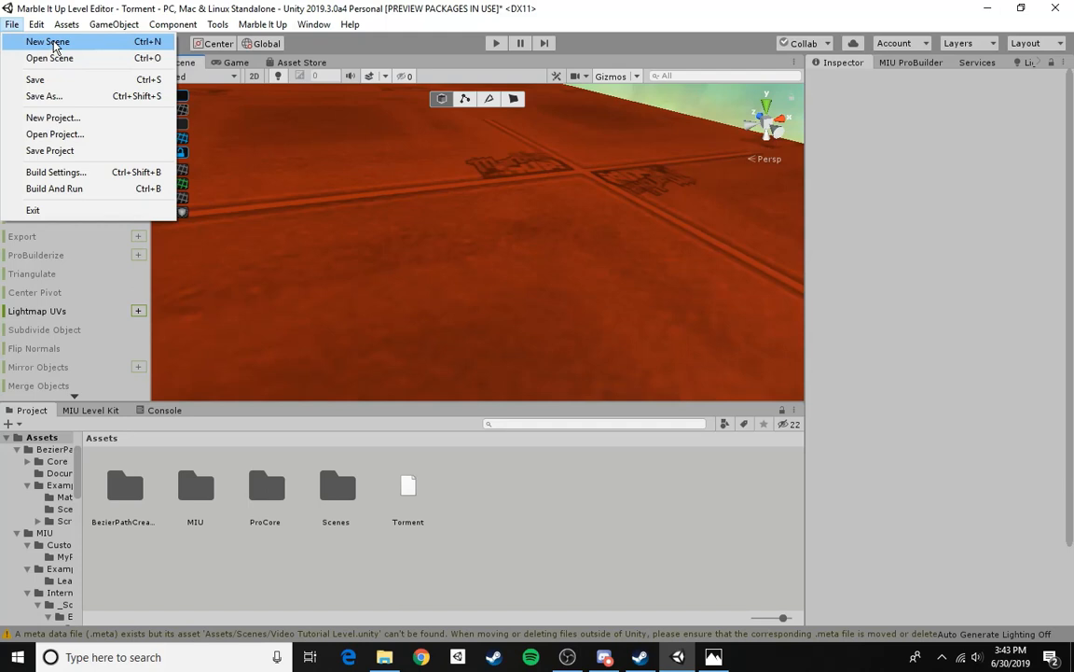
pyautogui.click(48, 42)
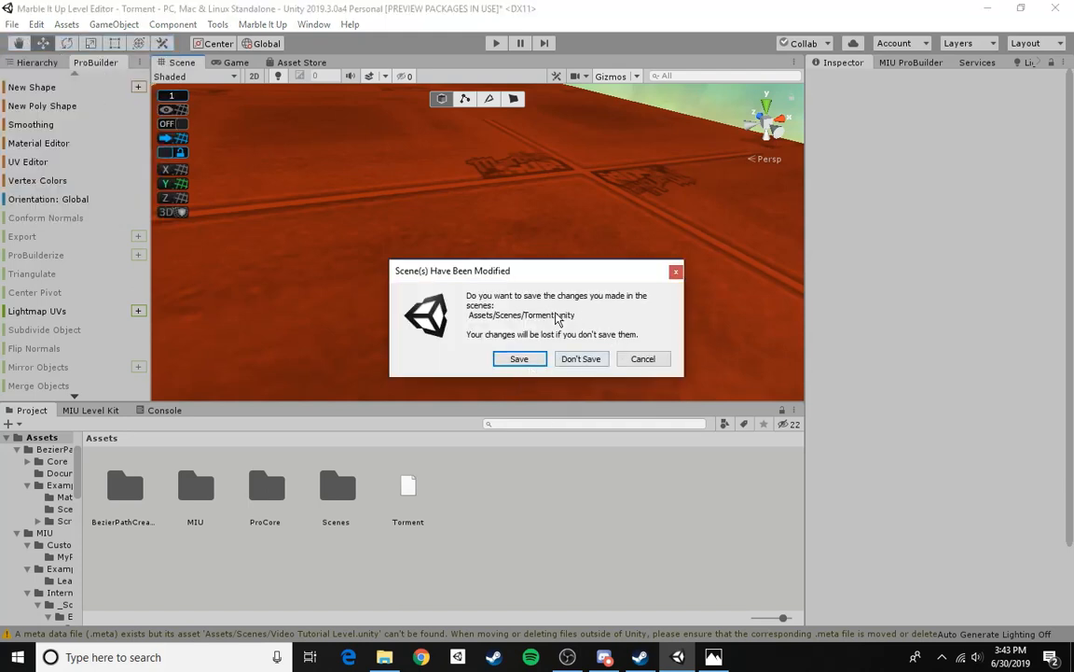
pyautogui.click(528, 359)
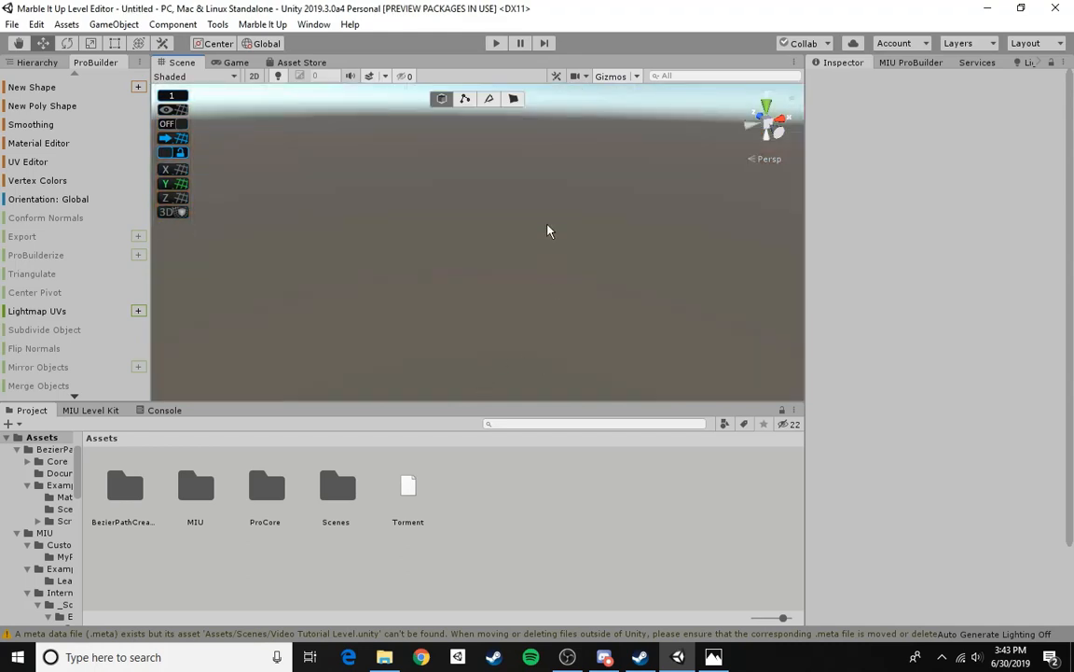
# - Open the Package Manager and look through the package list for the ProBuilder, ProGrids and Polybrush entries
pyautogui.moveTo(548, 231); pyautogui.dragTo(559, 294, button='right')
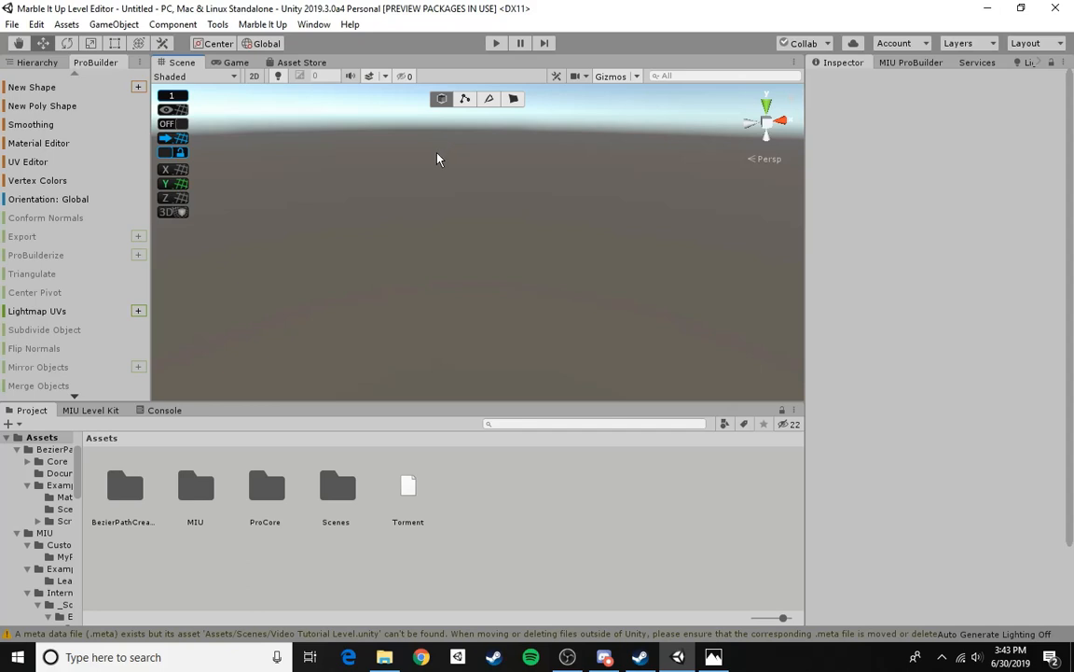
pyautogui.click(315, 25)
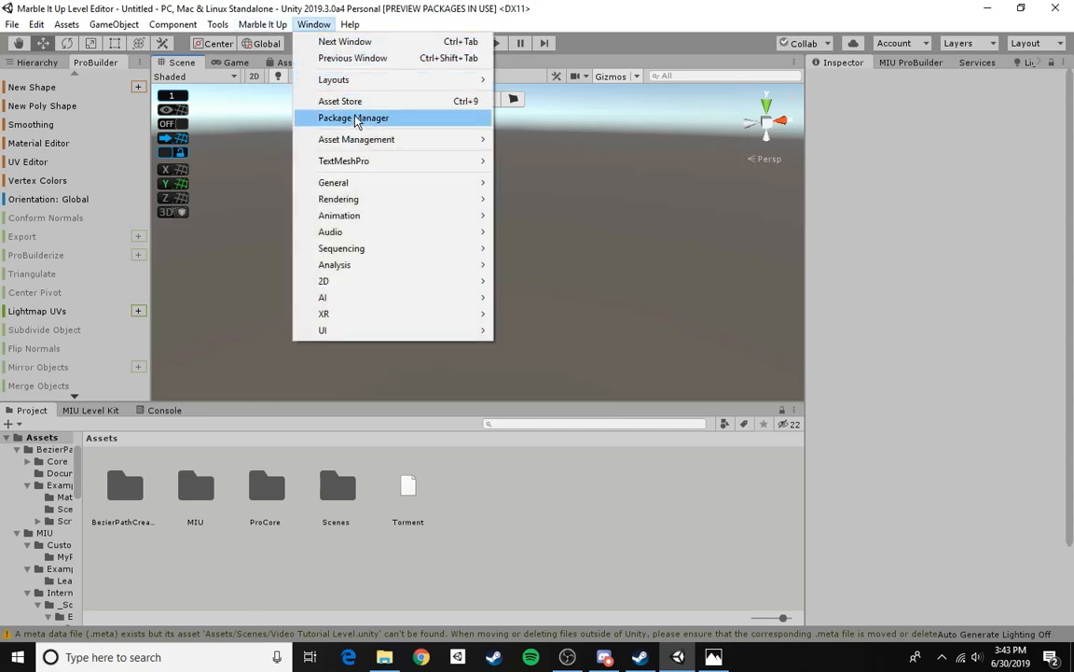
pyautogui.click(357, 118)
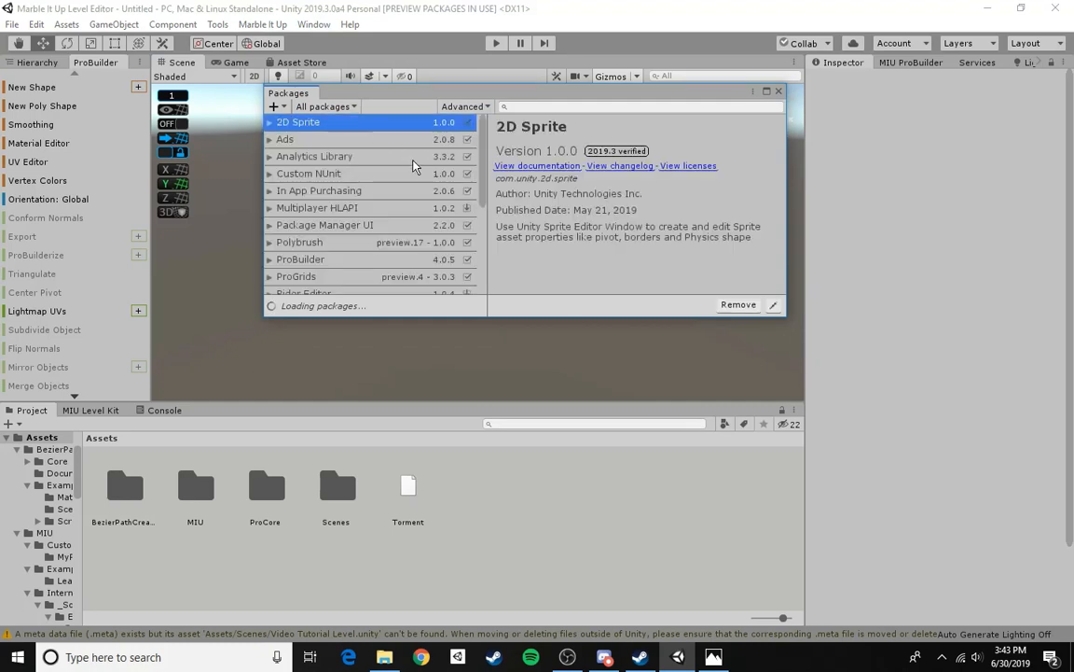
pyautogui.scroll(-3, 414, 165)
pyautogui.scroll(3, 414, 165)
pyautogui.scroll(-1, 414, 165)
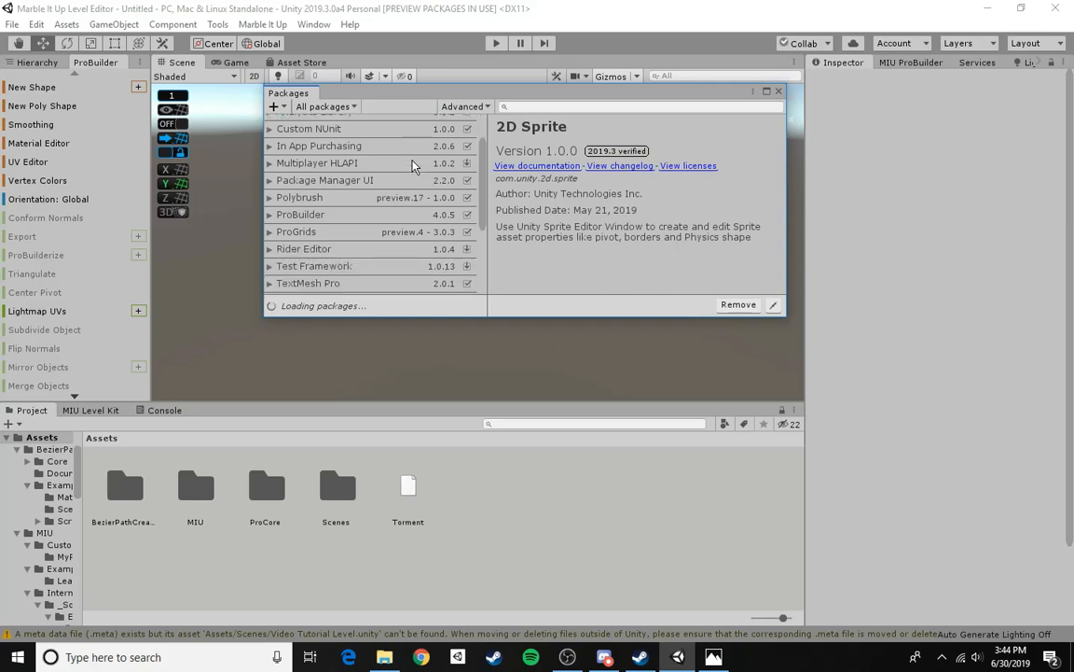
pyautogui.scroll(-3, 415, 166)
pyautogui.scroll(5, 411, 165)
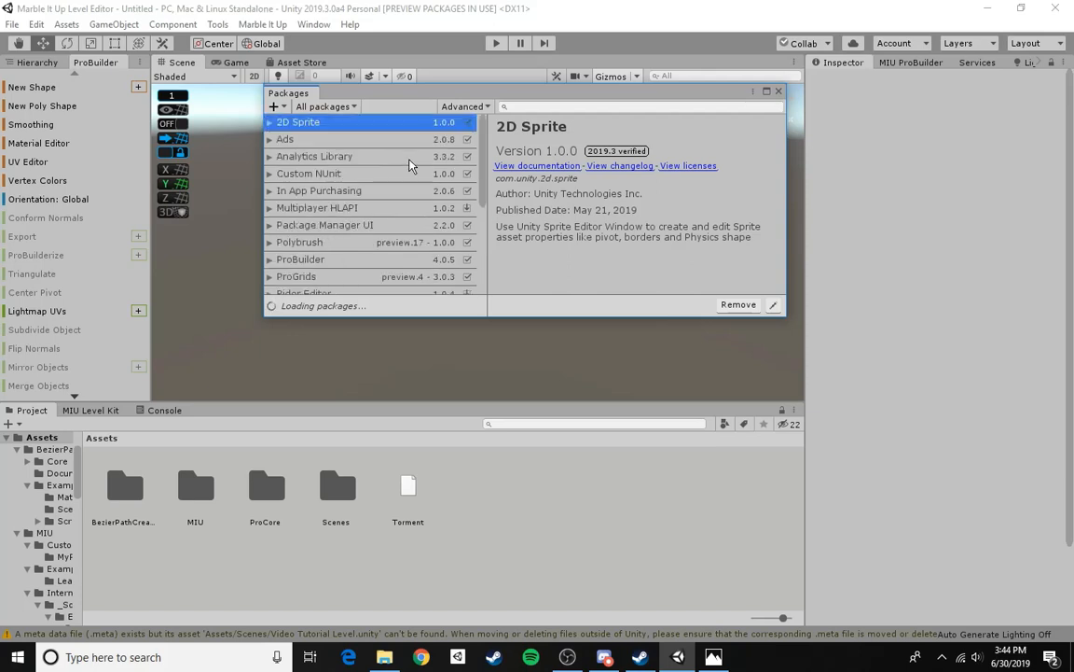
pyautogui.scroll(-1, 422, 165)
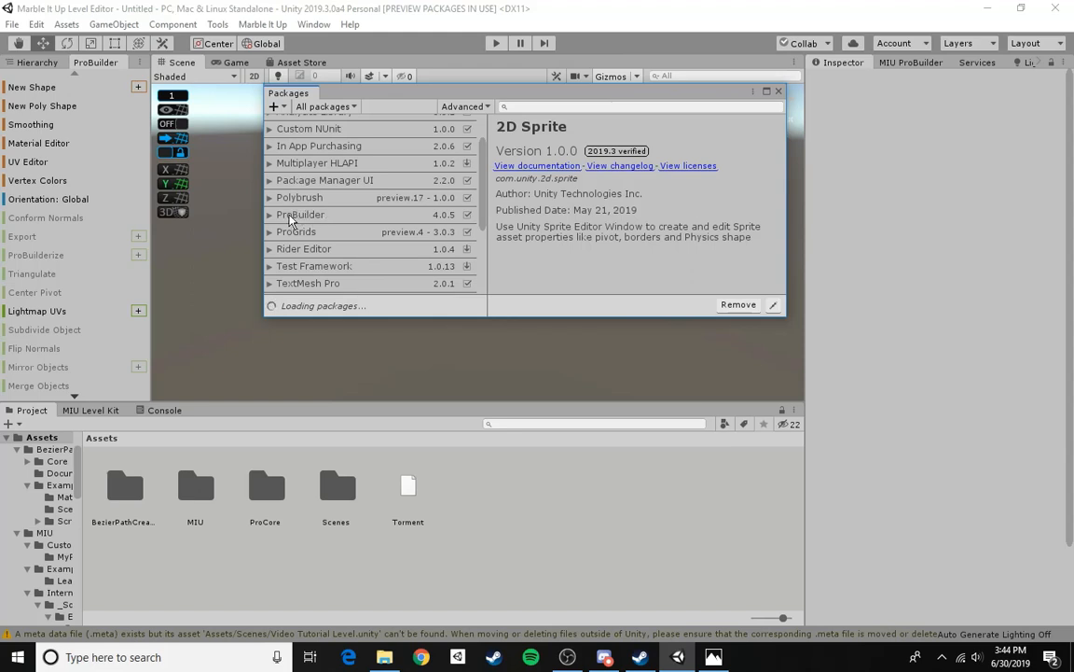
pyautogui.scroll(-2, 379, 159)
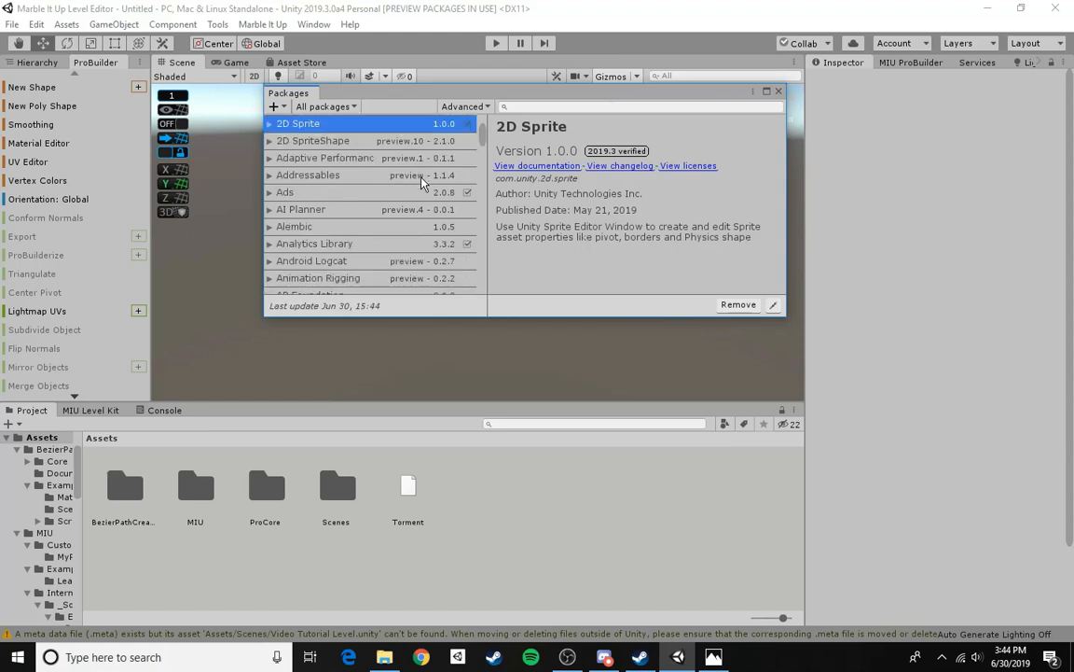
pyautogui.scroll(-12, 422, 183)
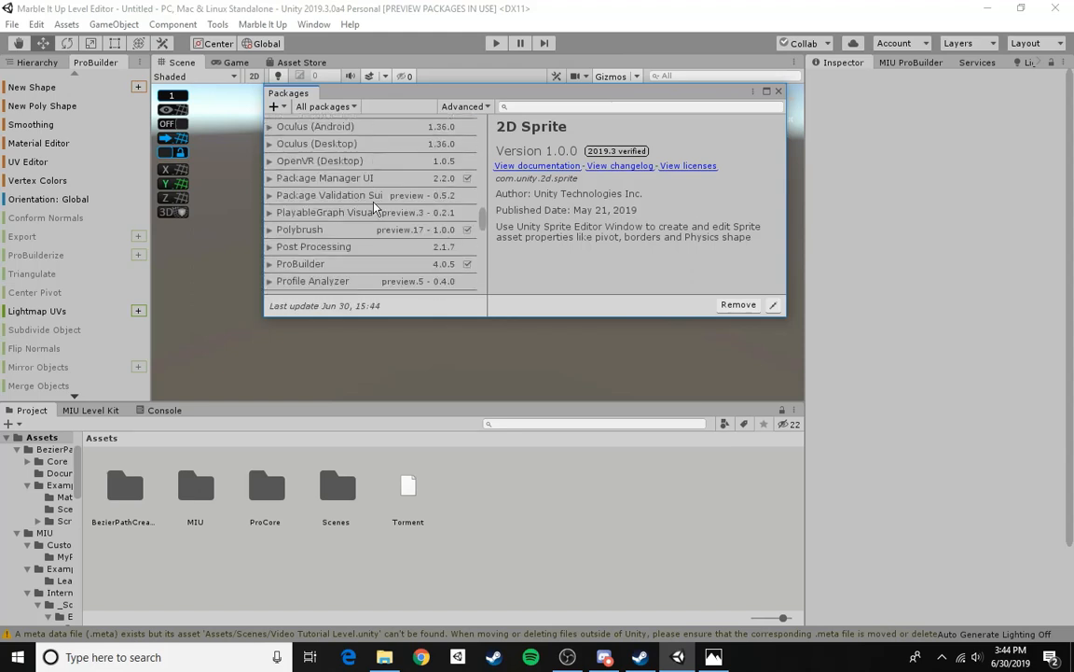
pyautogui.scroll(3, 375, 210)
pyautogui.scroll(-2, 390, 247)
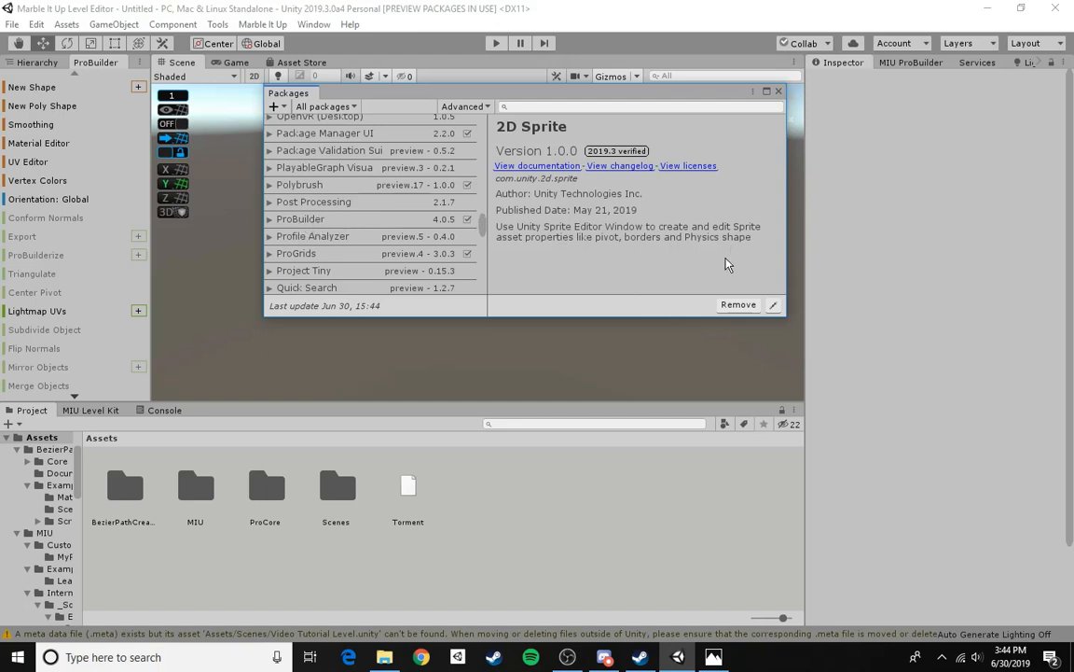
# - View the package details of ProBuilder and ProGrids, and close the Package Manager
pyautogui.click(312, 220)
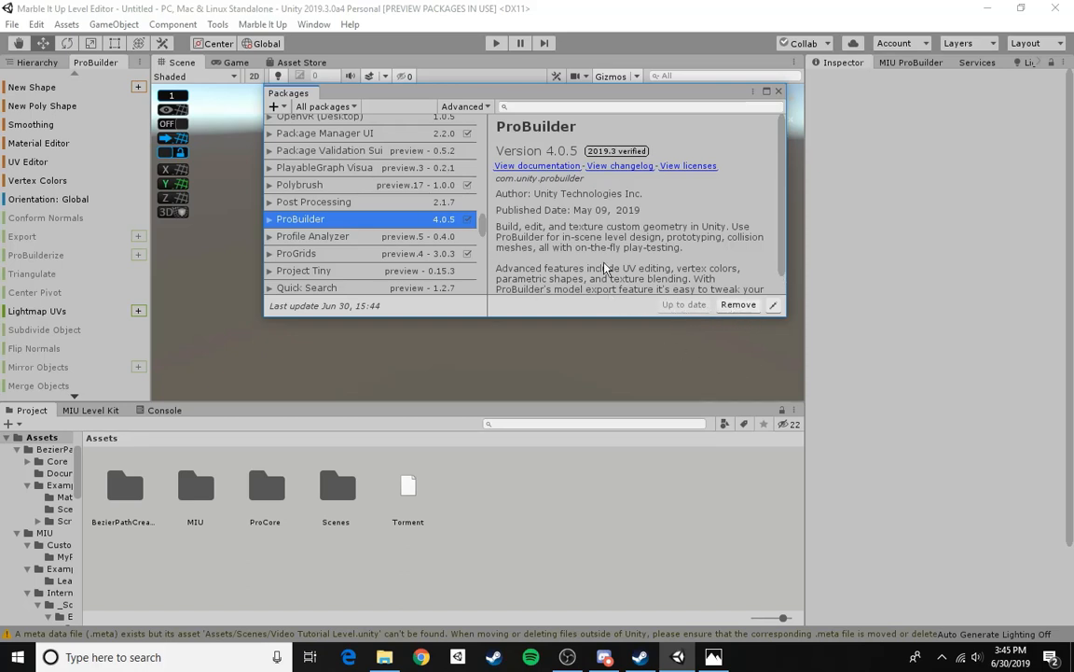
pyautogui.scroll(-1, 382, 219)
pyautogui.click(317, 232)
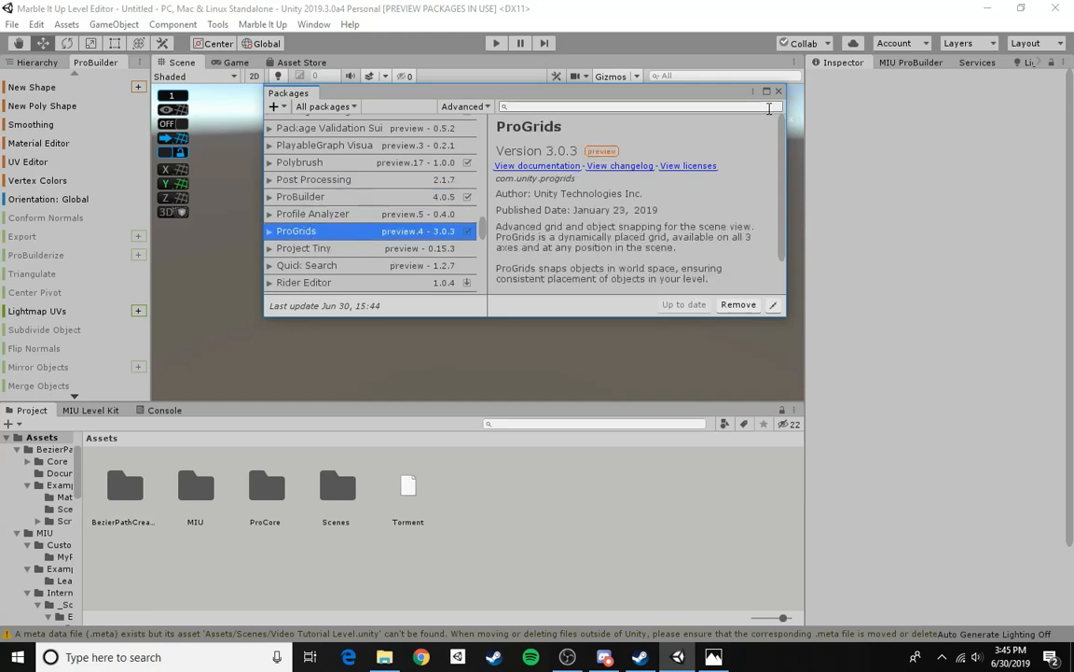
pyautogui.click(701, 84)
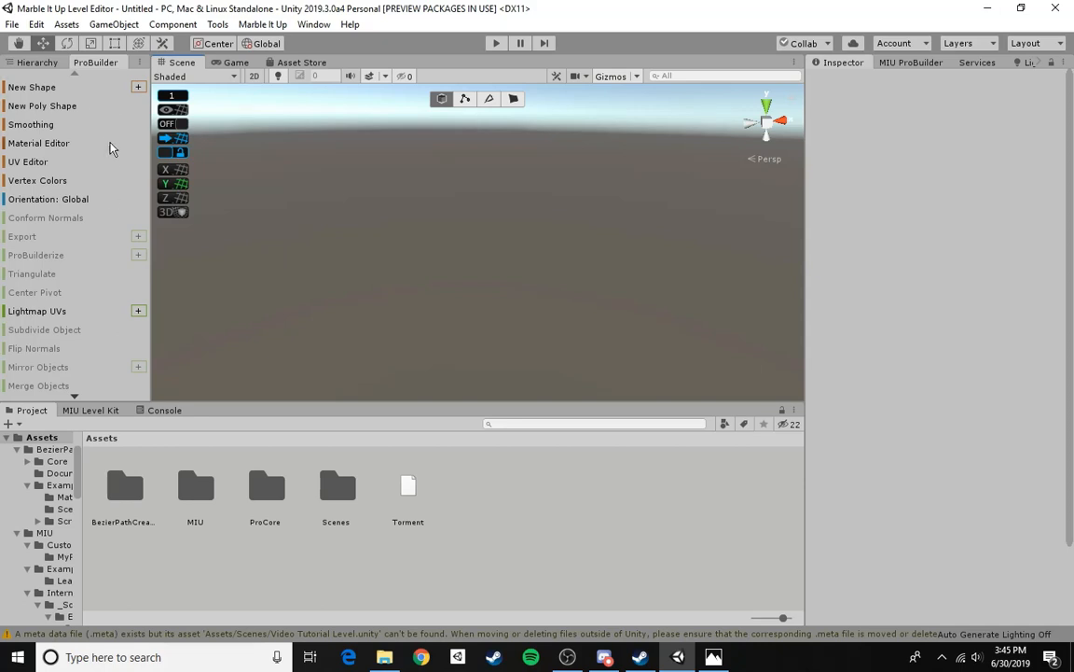
pyautogui.click(314, 25)
pyautogui.moveTo(272, 24)
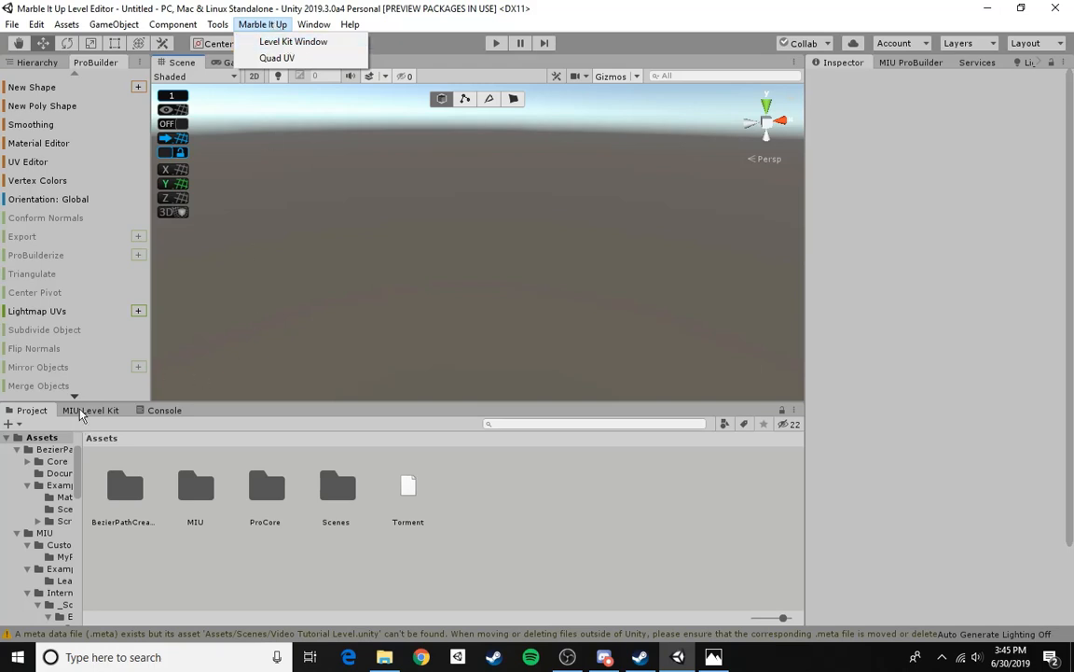
pyautogui.click(164, 43)
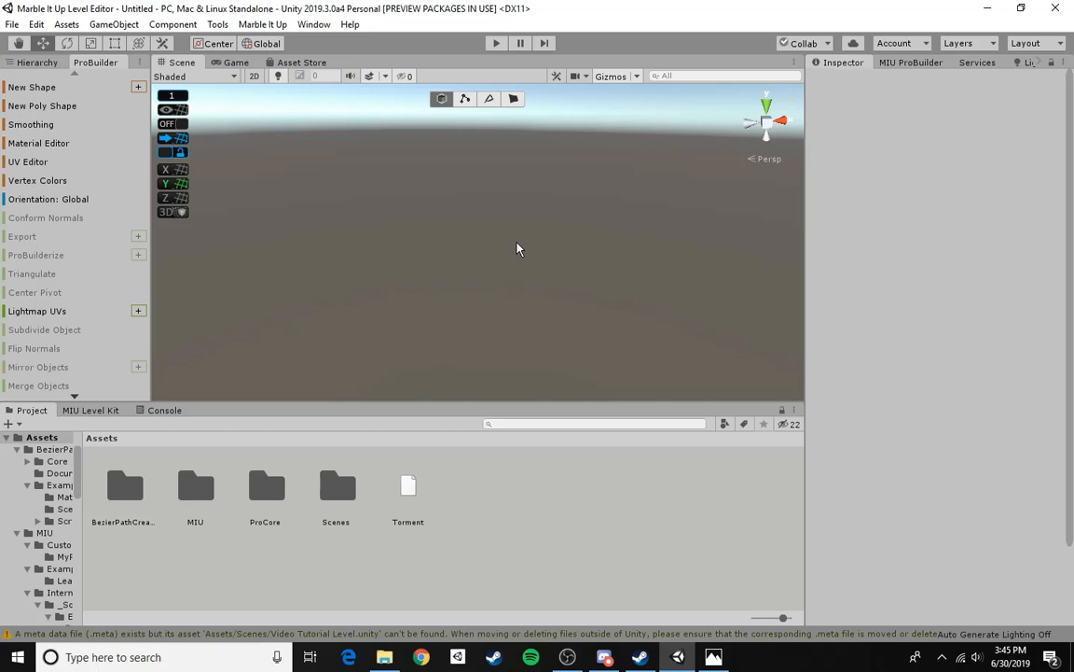
# - Start a new ProBuilder cube with its shape settings open and frame the preview in the scene
pyautogui.moveTo(529, 244); pyautogui.dragTo(471, 233, button='right')
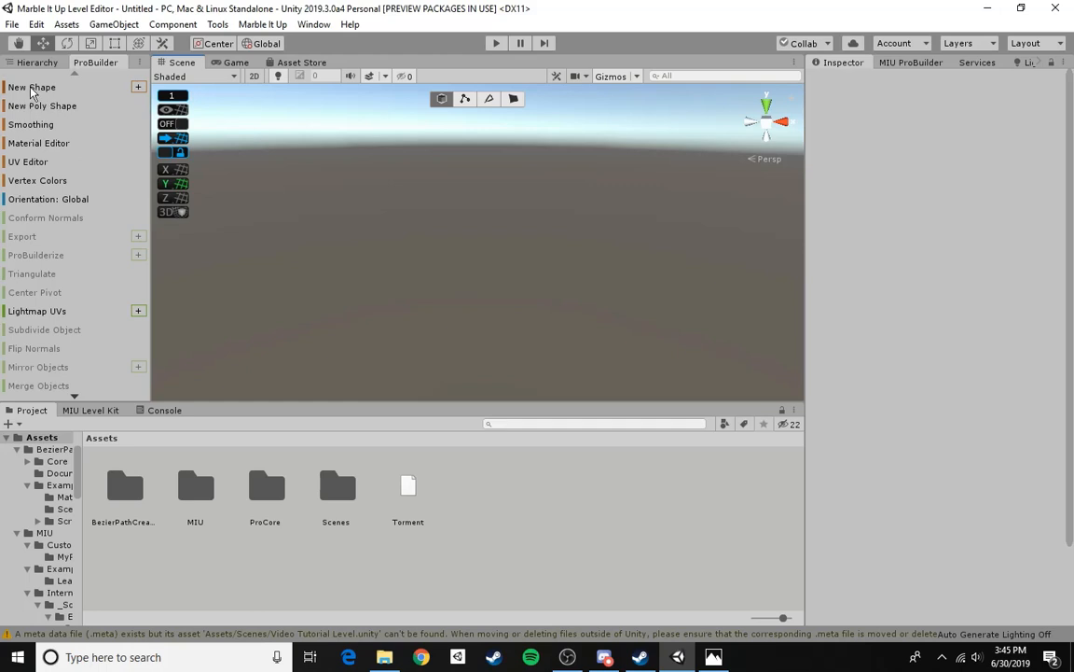
pyautogui.click(137, 91)
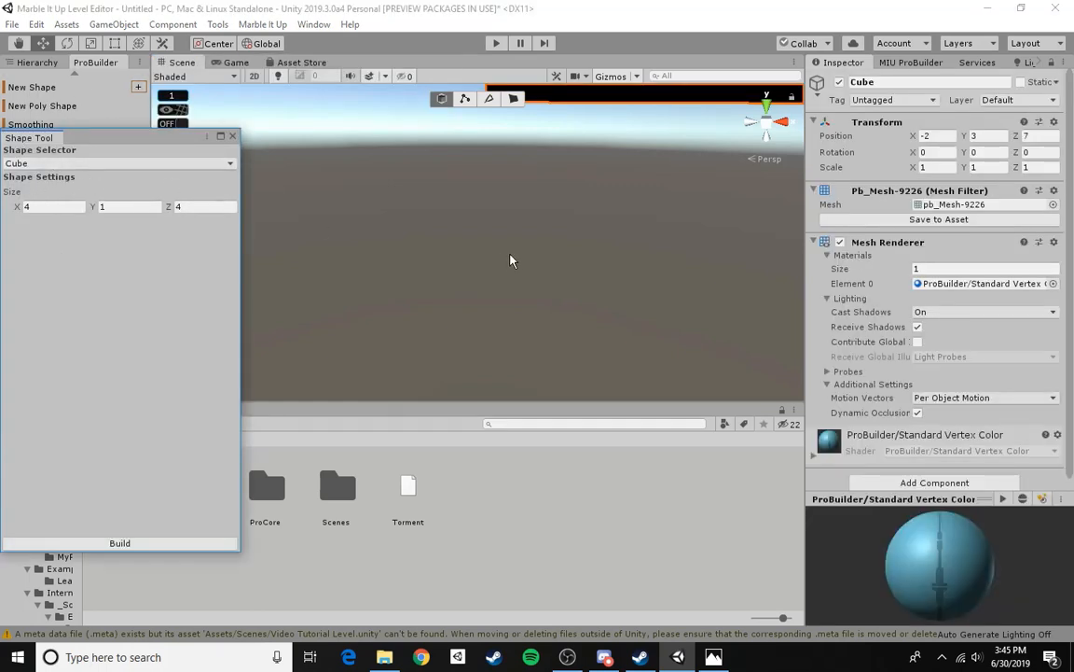
pyautogui.press('f')
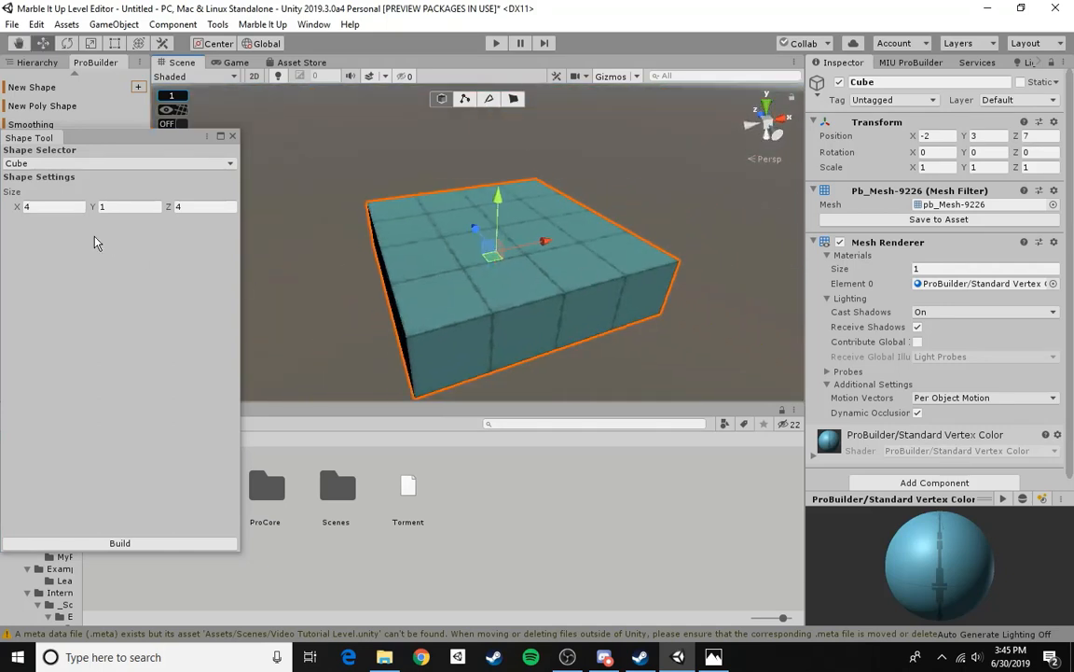
# - Set the preview cube's size to 1 on both the X and Z axes
pyautogui.click(67, 207)
pyautogui.write('1')
pyautogui.click(198, 206)
pyautogui.write('1')
pyautogui.moveTo(565, 220); pyautogui.dragTo(503, 216, button='right')
pyautogui.click(103, 207)
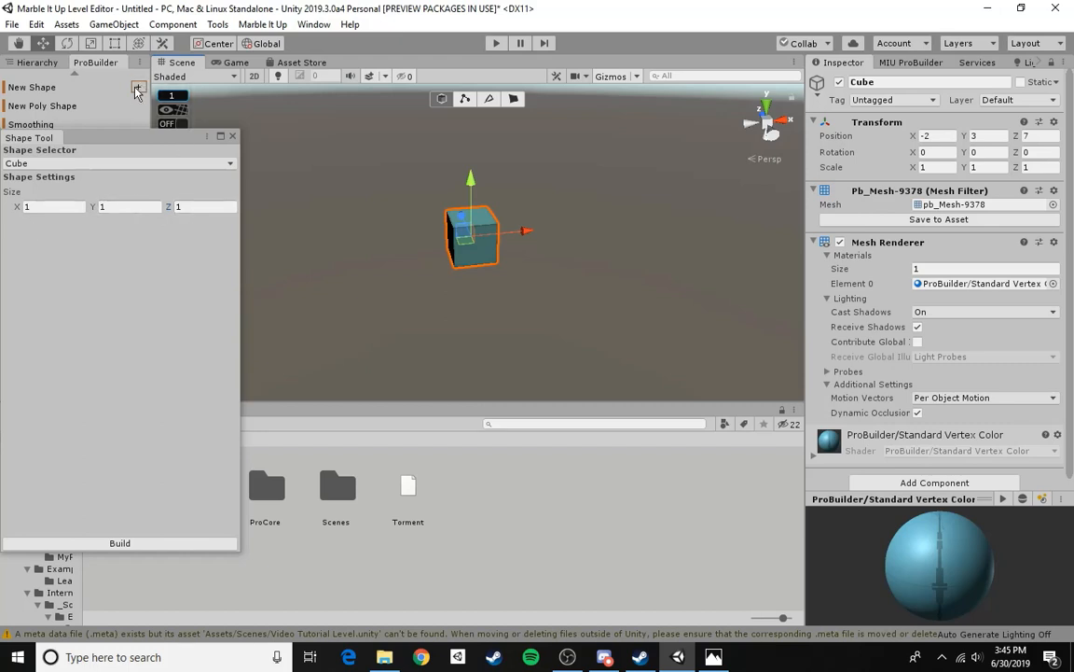
# - Set the preview cube's X size to 4 and Z size to 4
pyautogui.click(76, 206)
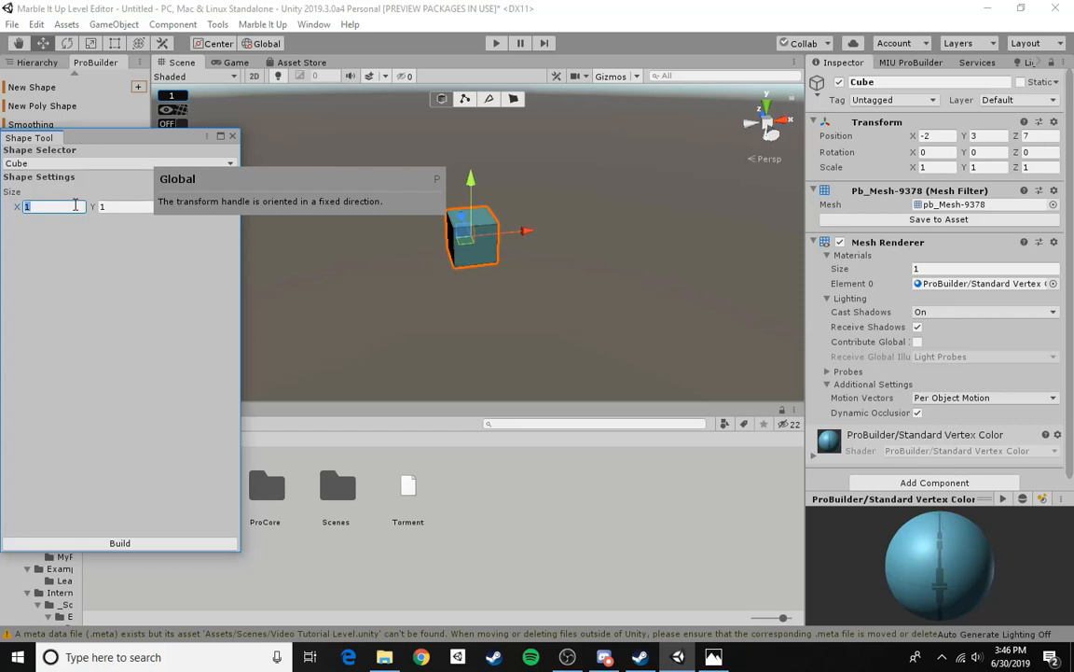
pyautogui.write('4')
pyautogui.press('Tab')
pyautogui.press('Tab')
pyautogui.write('4')
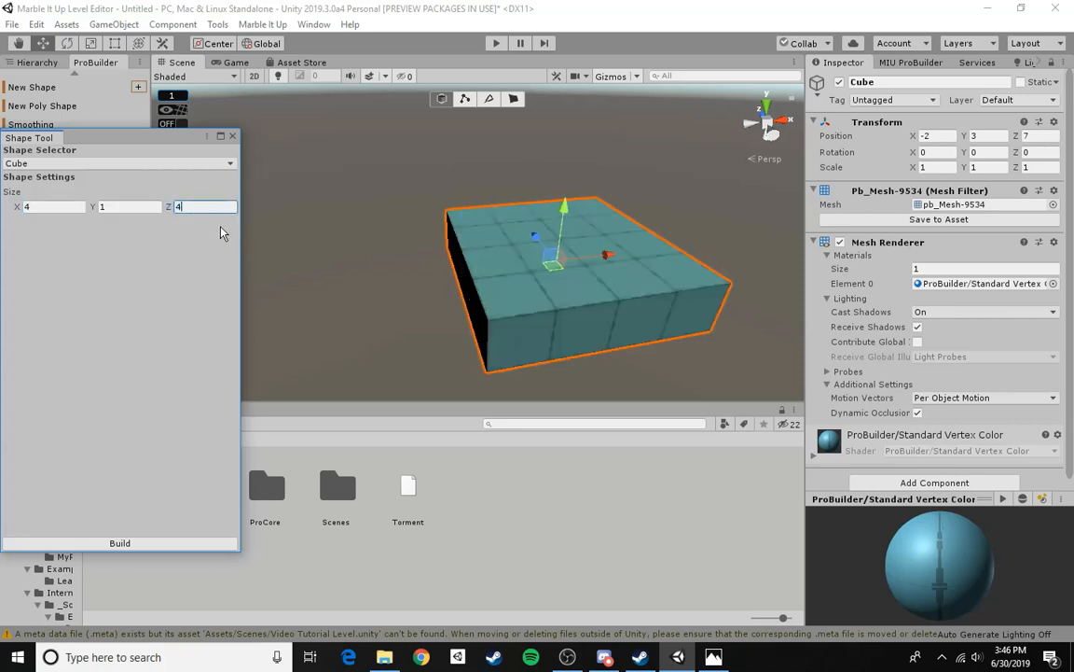
pyautogui.rightClick(211, 281)
pyautogui.click(156, 277)
# - Build the 4 × 1 × 4 cube and close the Shape Tool
pyautogui.moveTo(517, 209); pyautogui.dragTo(641, 344, button='right')
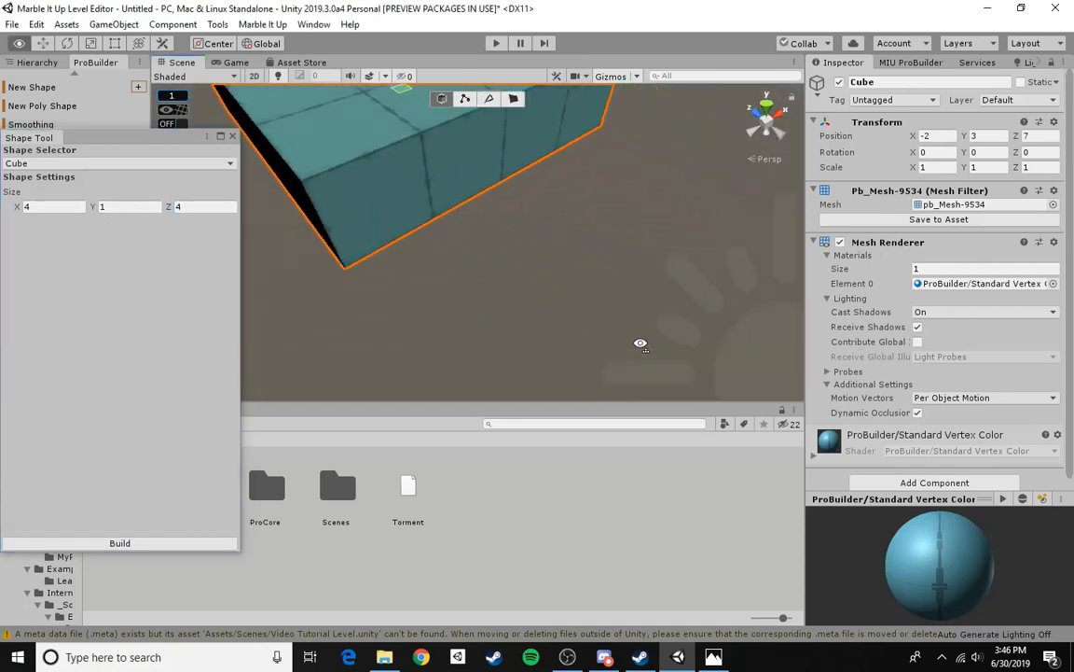
pyautogui.press('f')
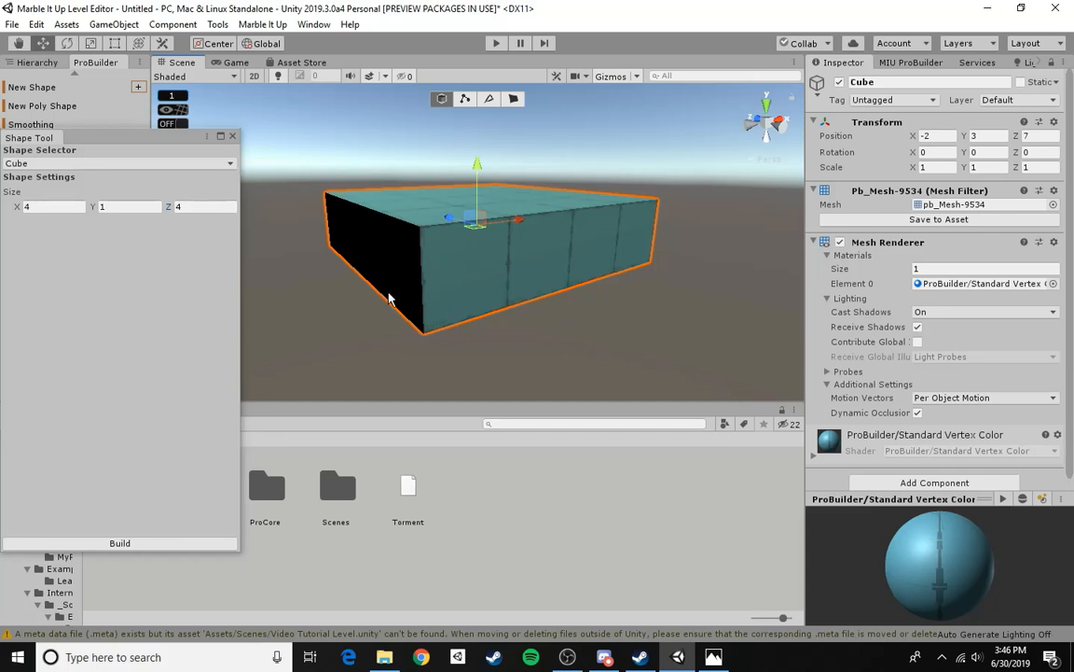
pyautogui.moveTo(569, 198); pyautogui.dragTo(435, 289, button='right')
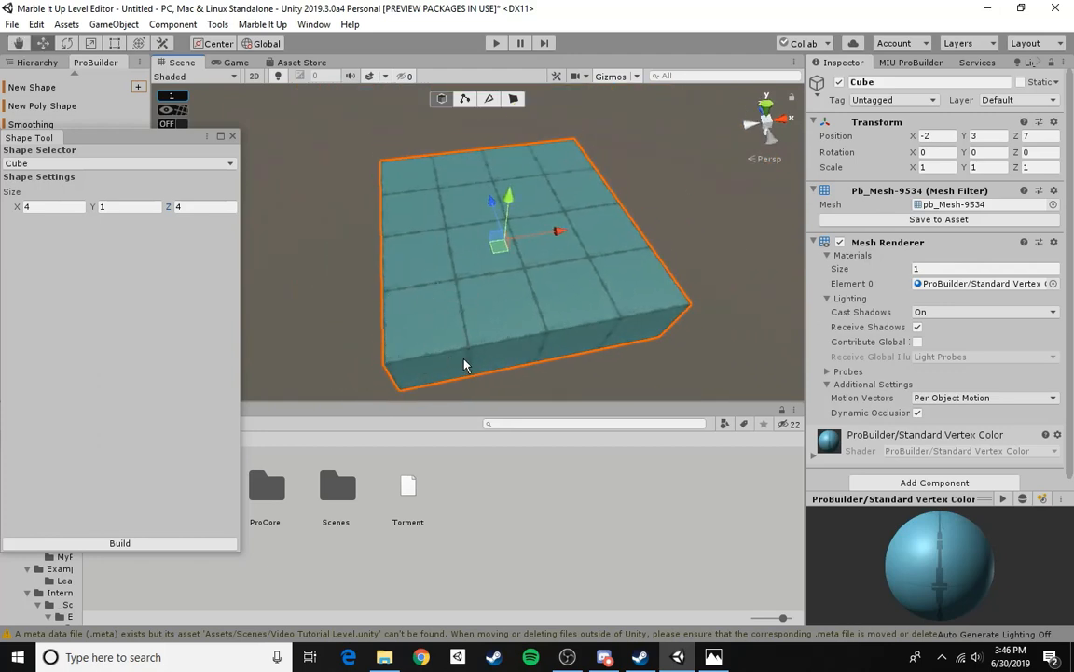
pyautogui.click(134, 543)
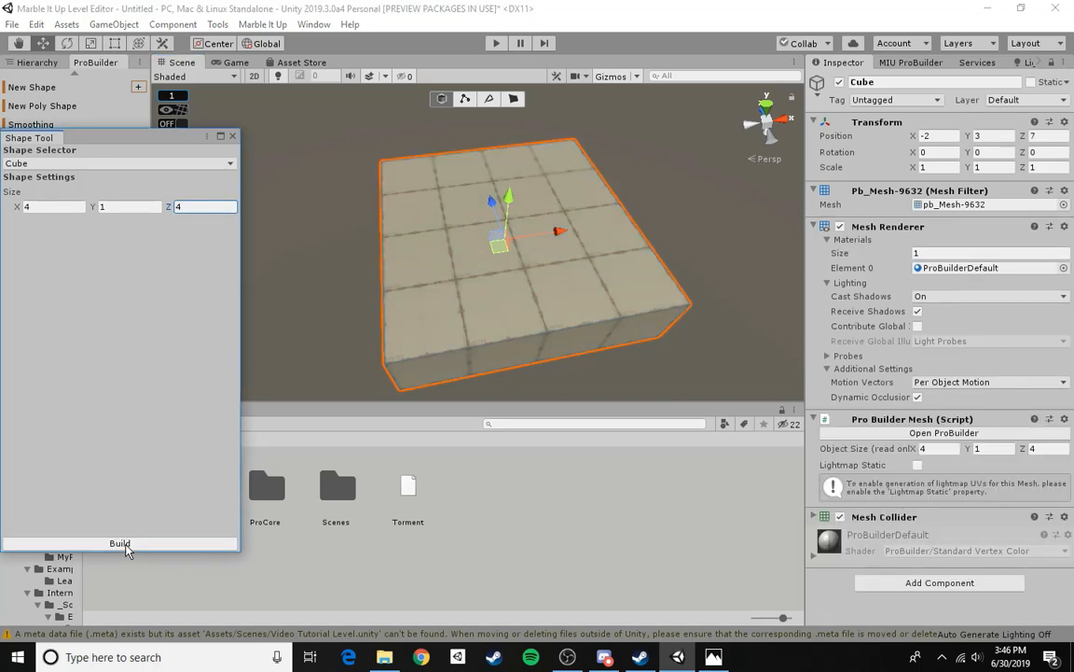
pyautogui.click(232, 136)
# - Set the cube's position to 0 on the X, Y and Z axes
pyautogui.moveTo(379, 185); pyautogui.dragTo(578, 163, button='right')
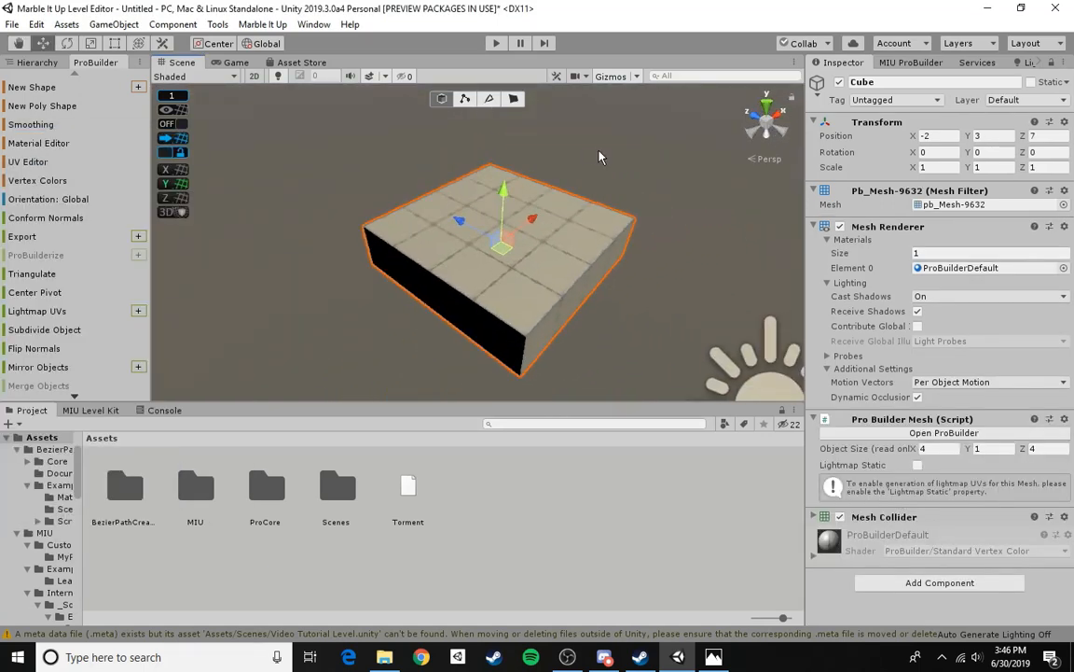
pyautogui.click(599, 156)
pyautogui.click(495, 264)
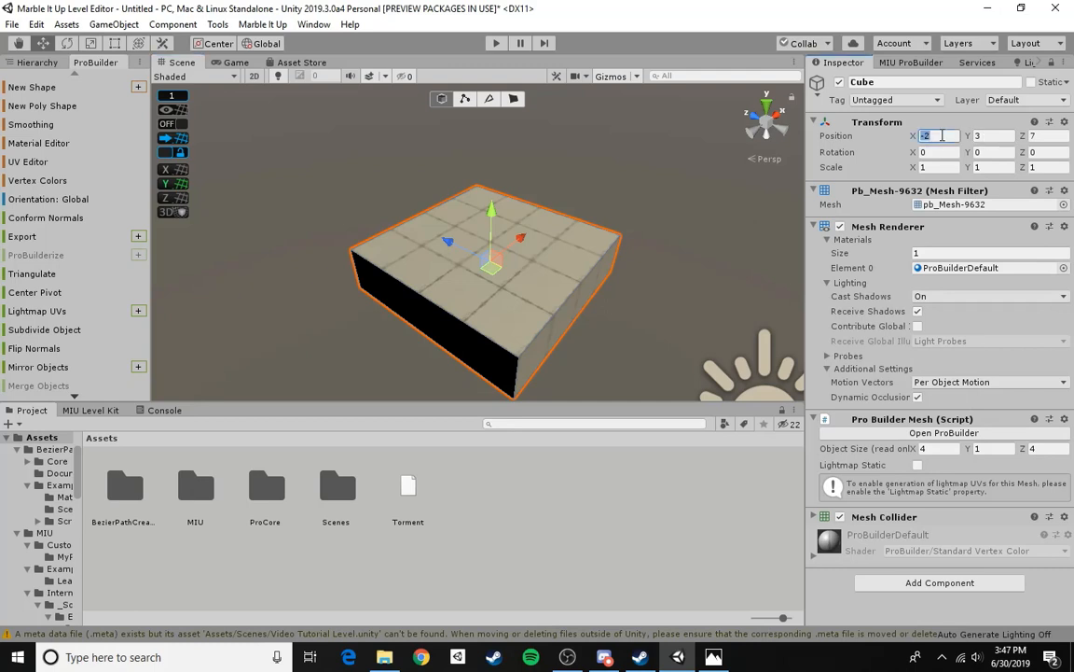
pyautogui.hotkey('shift', 'Tab')
pyautogui.write('0')
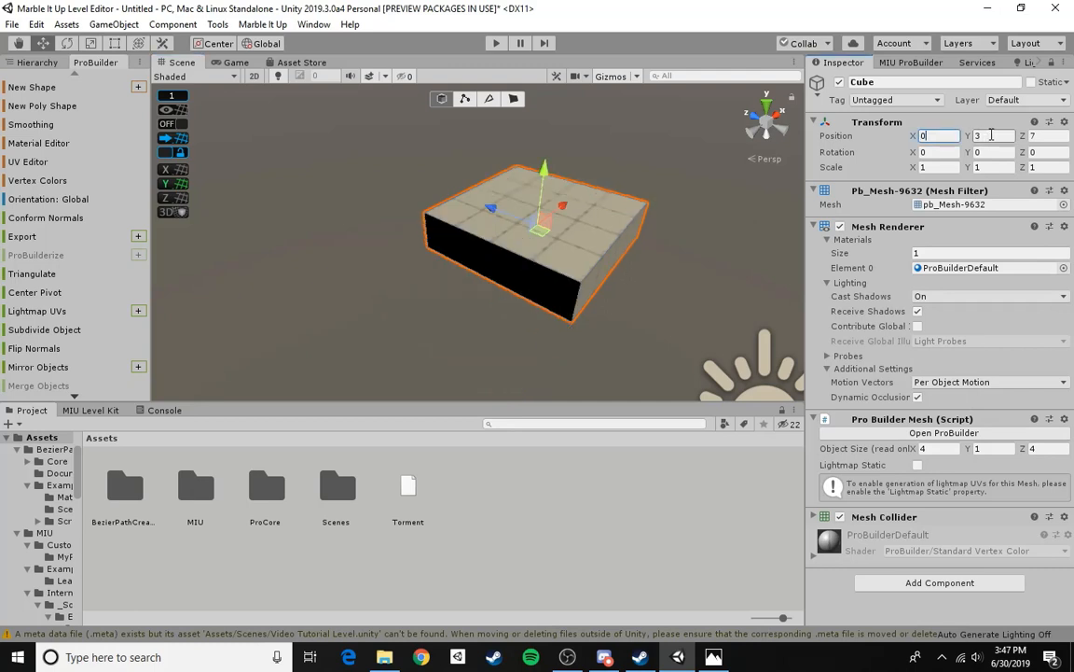
pyautogui.press('Tab')
pyautogui.write('0')
pyautogui.press('Tab')
pyautogui.write('0')
pyautogui.press('Return')
pyautogui.press('f')
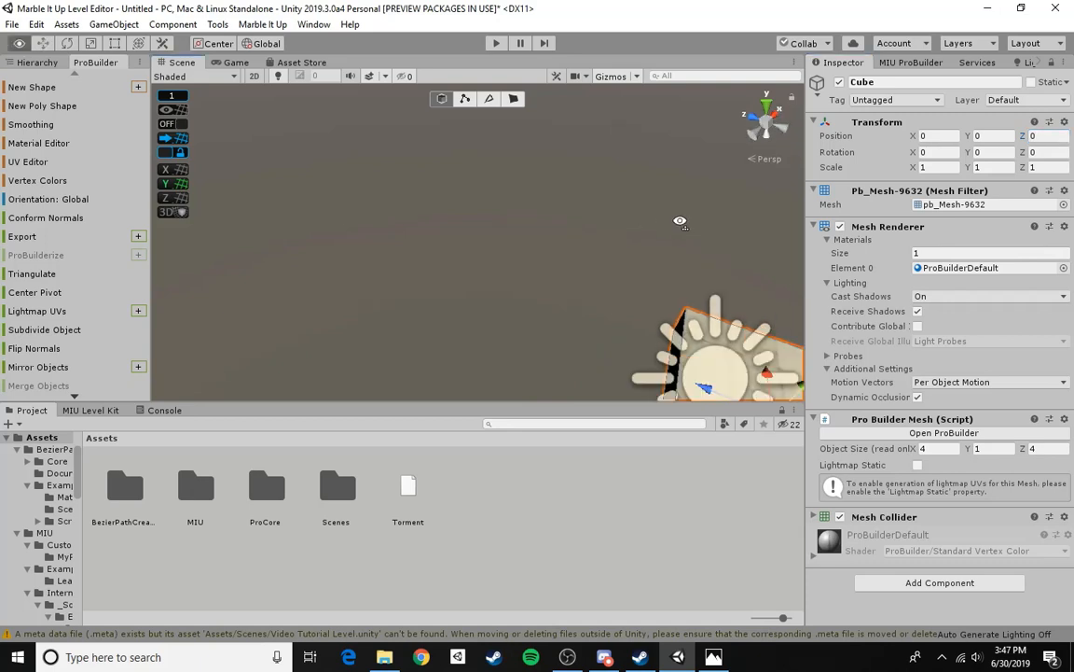
pyautogui.moveTo(813, 229); pyautogui.dragTo(666, 283, button='right')
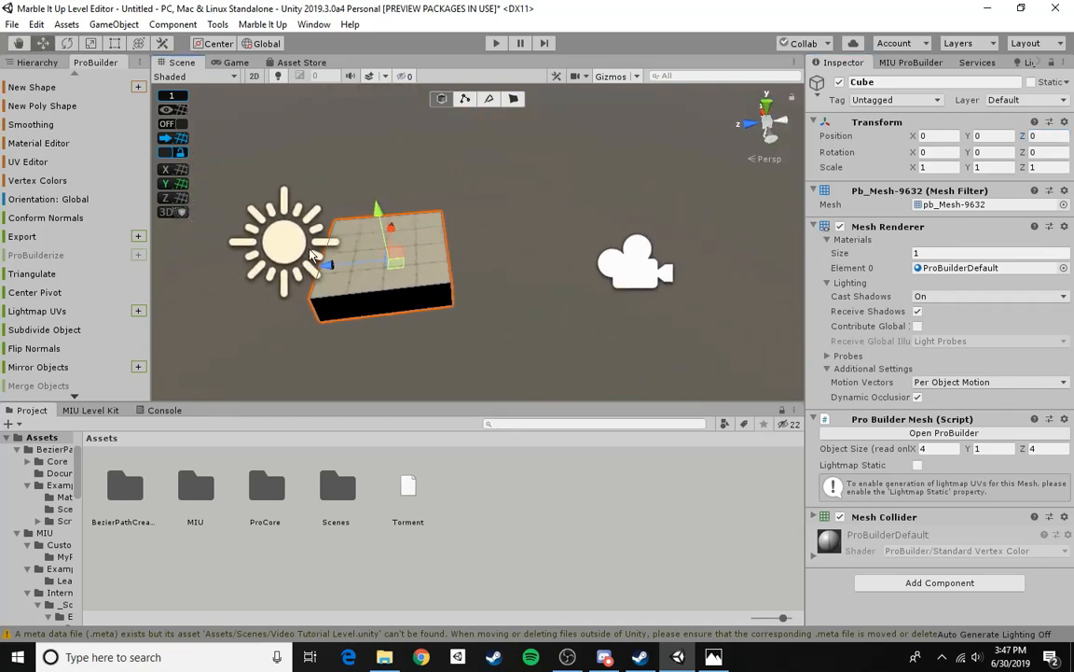
# - Set up the scene's lighting with the Marble It Up Level Kit and return to the project assets
pyautogui.click(92, 410)
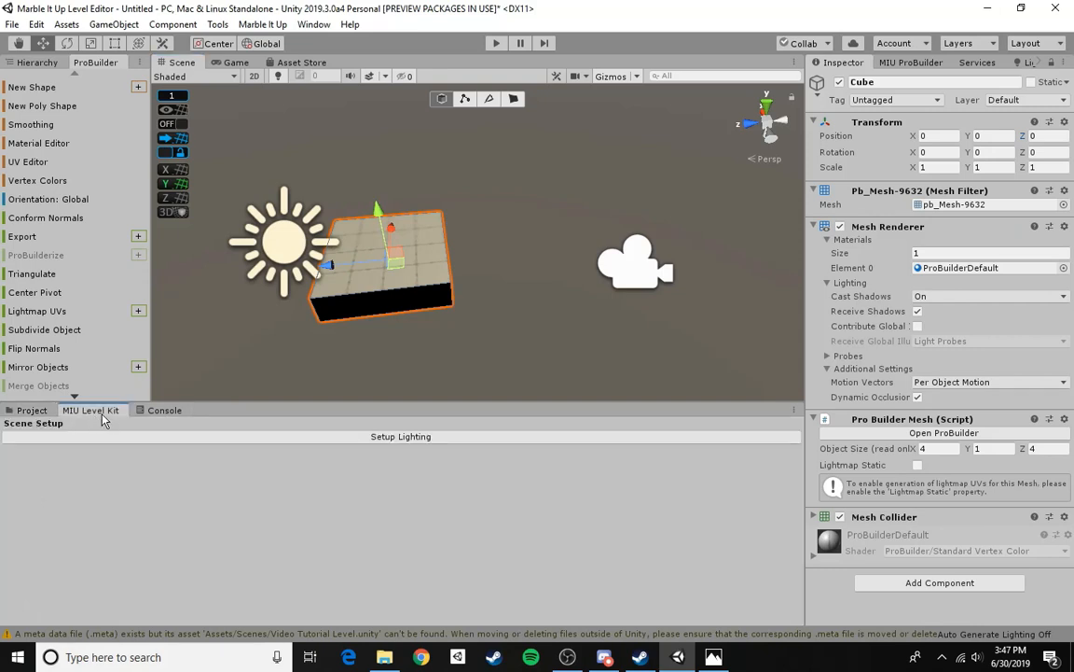
pyautogui.click(26, 410)
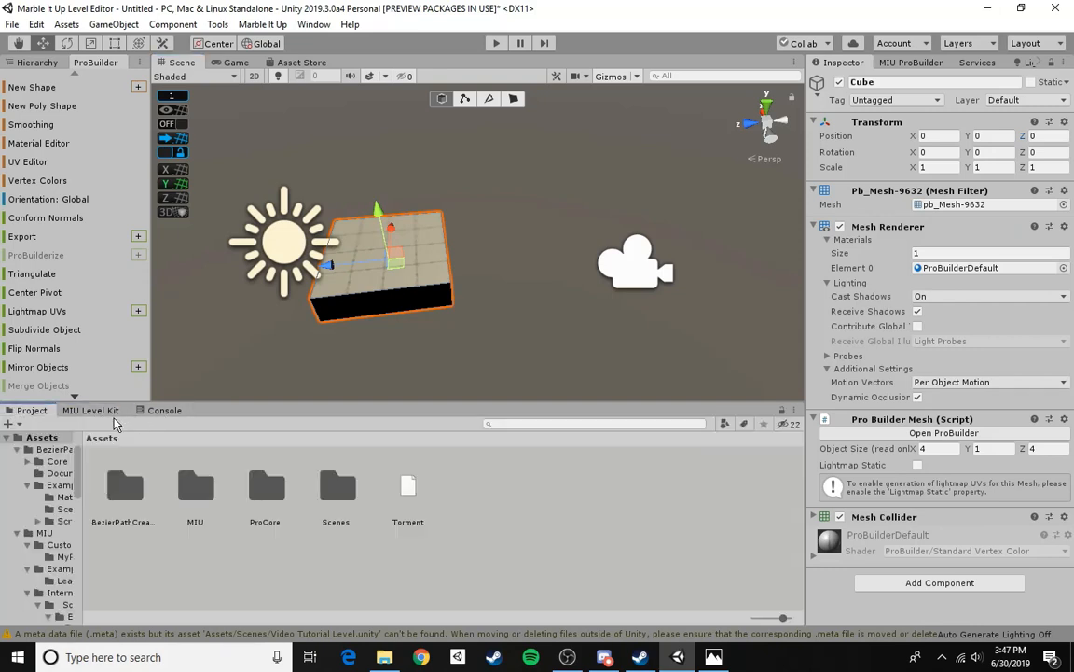
pyautogui.click(92, 412)
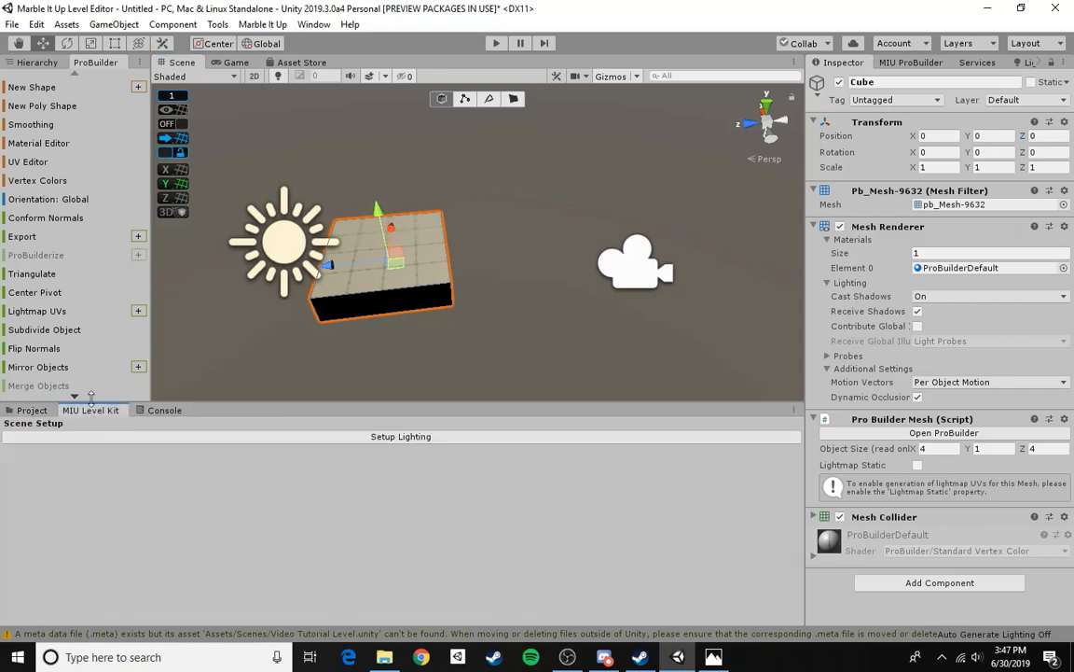
pyautogui.click(262, 25)
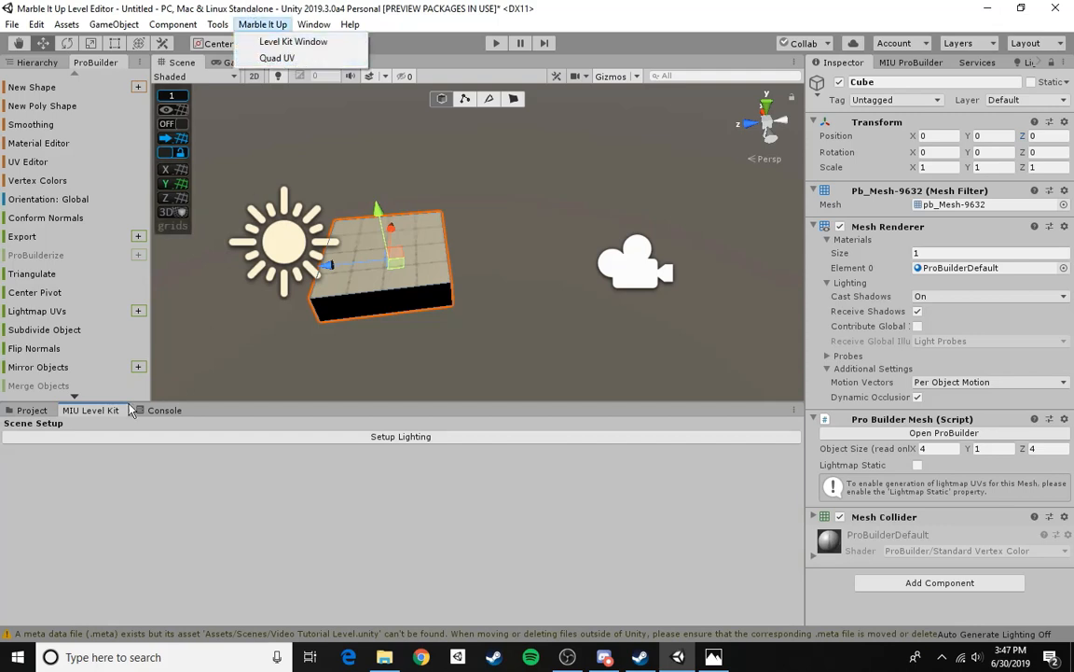
pyautogui.click(266, 41)
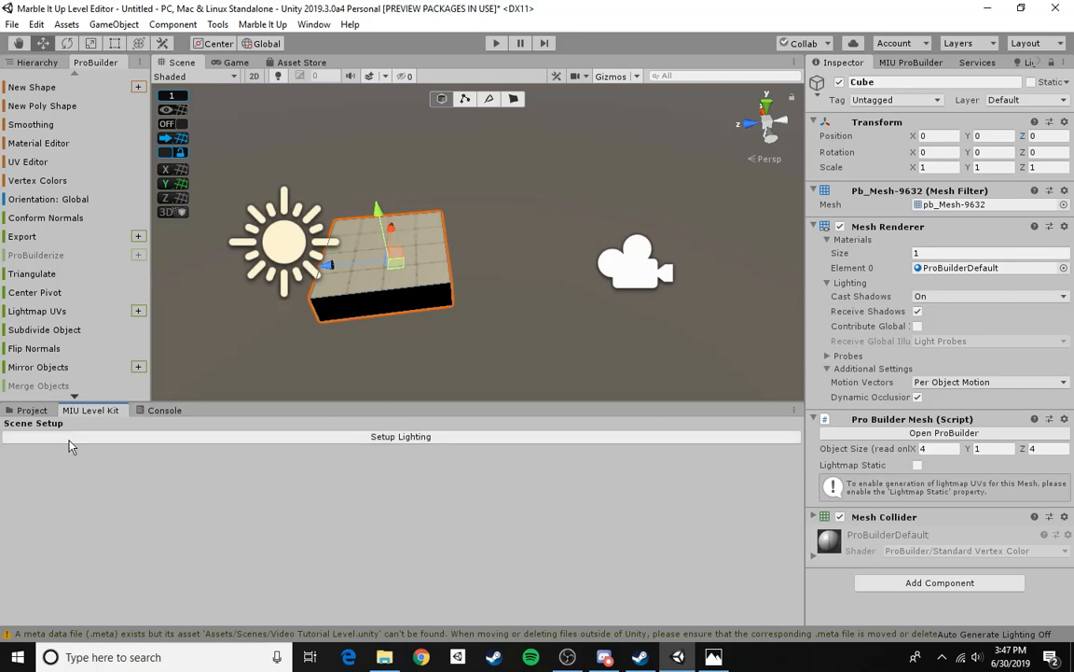
pyautogui.click(413, 438)
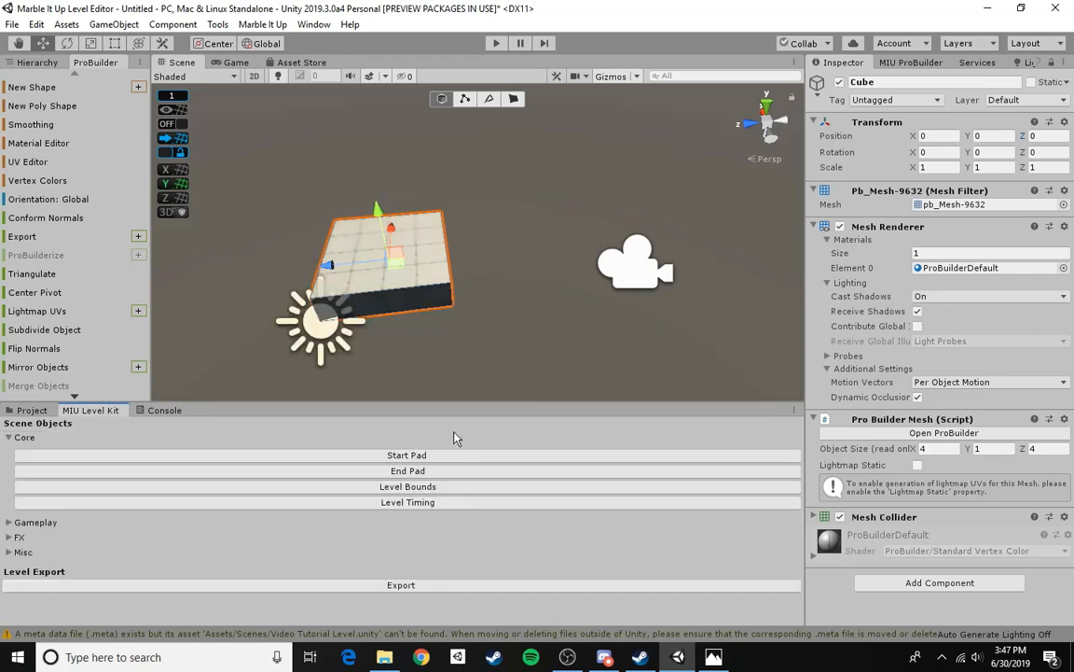
pyautogui.click(31, 414)
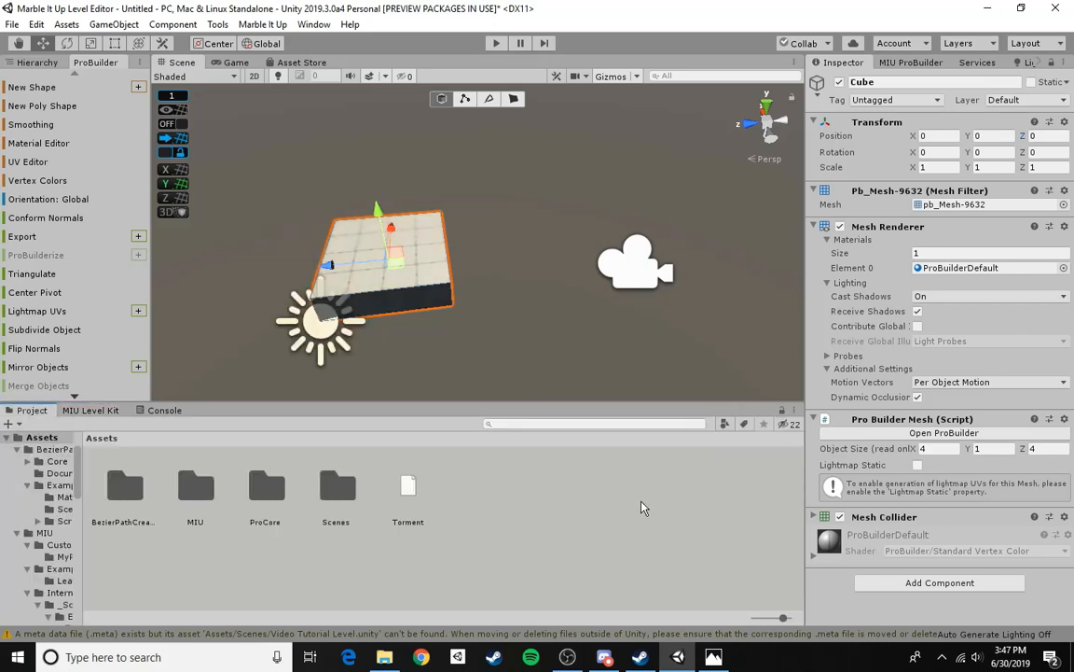
# - Select the Sun light and examine it together with the platform's lighting and the sky
pyautogui.moveTo(562, 308); pyautogui.dragTo(551, 239, button='right')
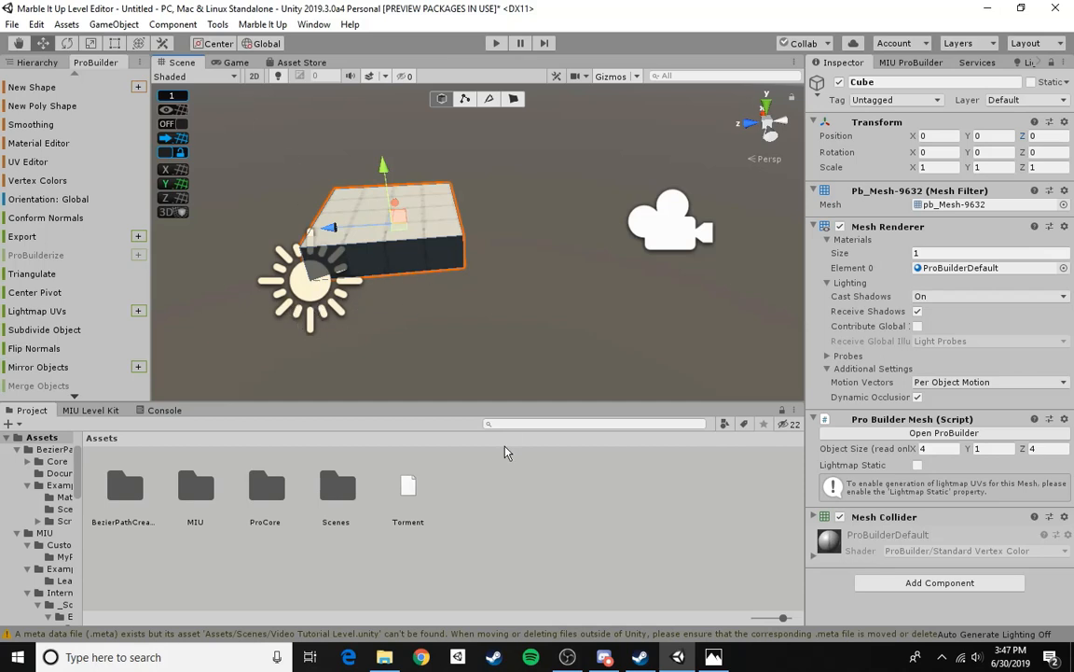
pyautogui.moveTo(681, 295); pyautogui.dragTo(645, 333, button='right')
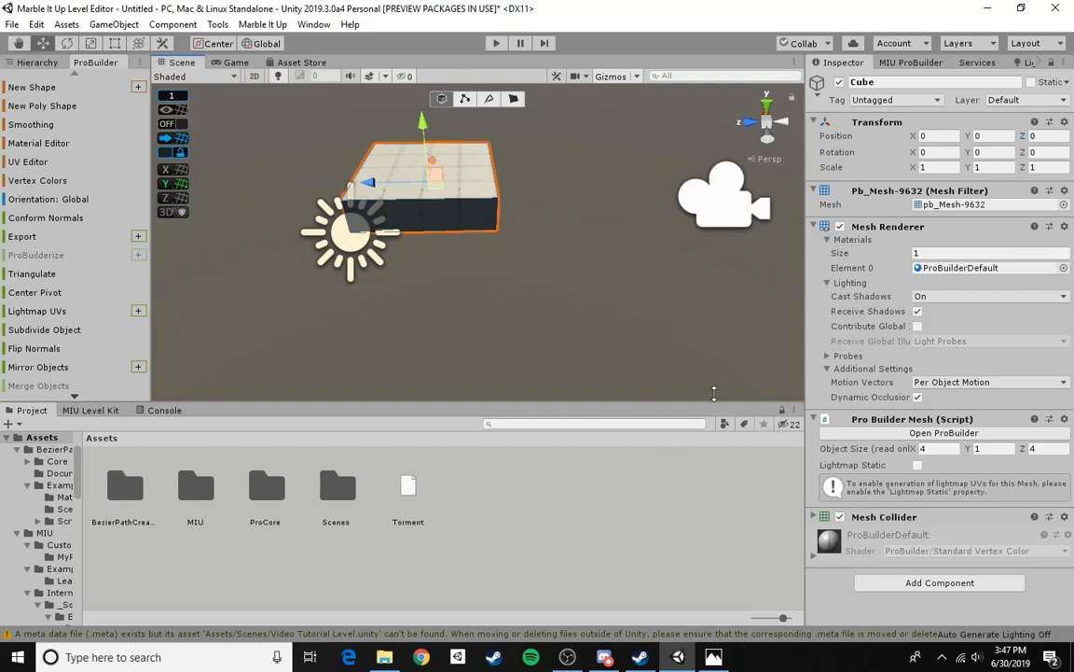
pyautogui.moveTo(516, 260)
pyautogui.mouseDown(button='right')
pyautogui.moveTo(470, 262)
pyautogui.moveTo(508, 244)
pyautogui.mouseUp(button='right')
pyautogui.click(355, 260)
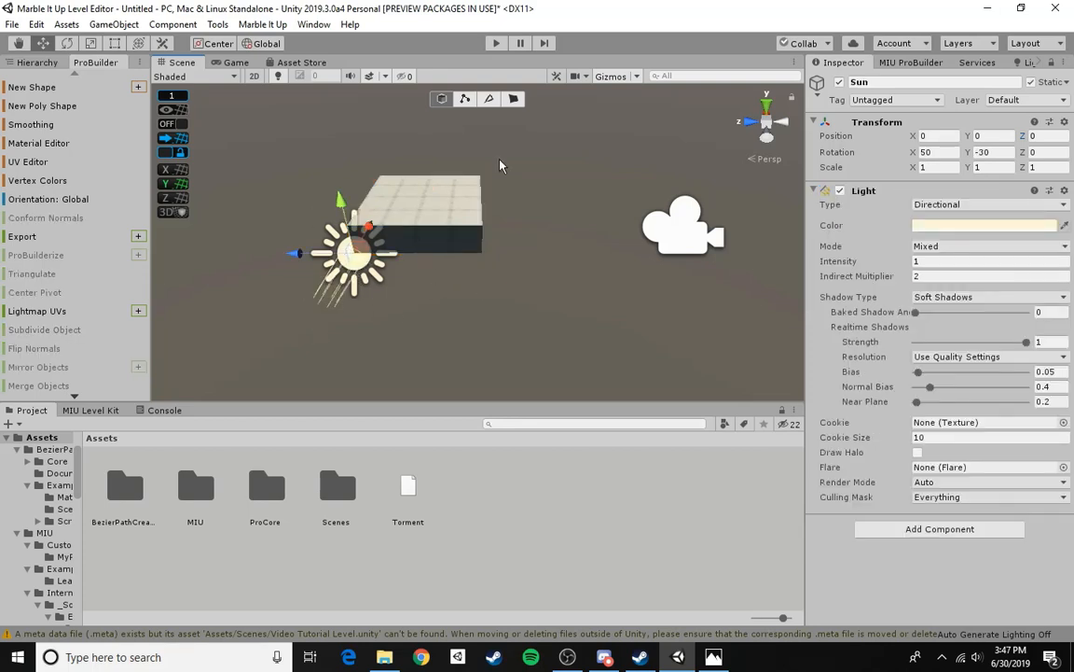
pyautogui.press('f')
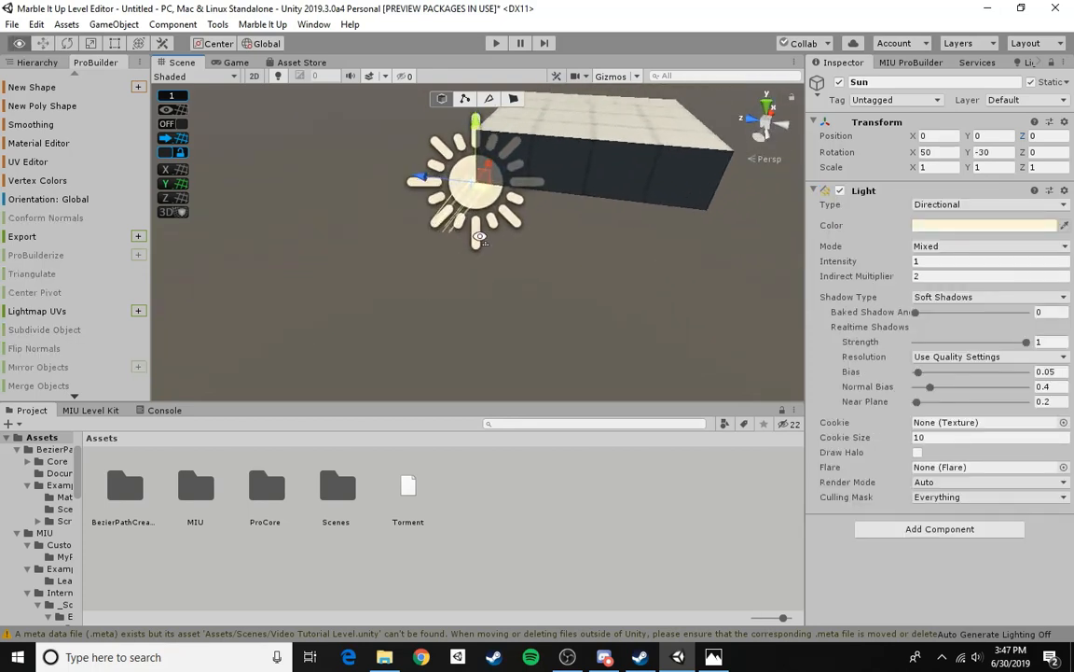
pyautogui.moveTo(457, 320); pyautogui.dragTo(486, 268, button='right')
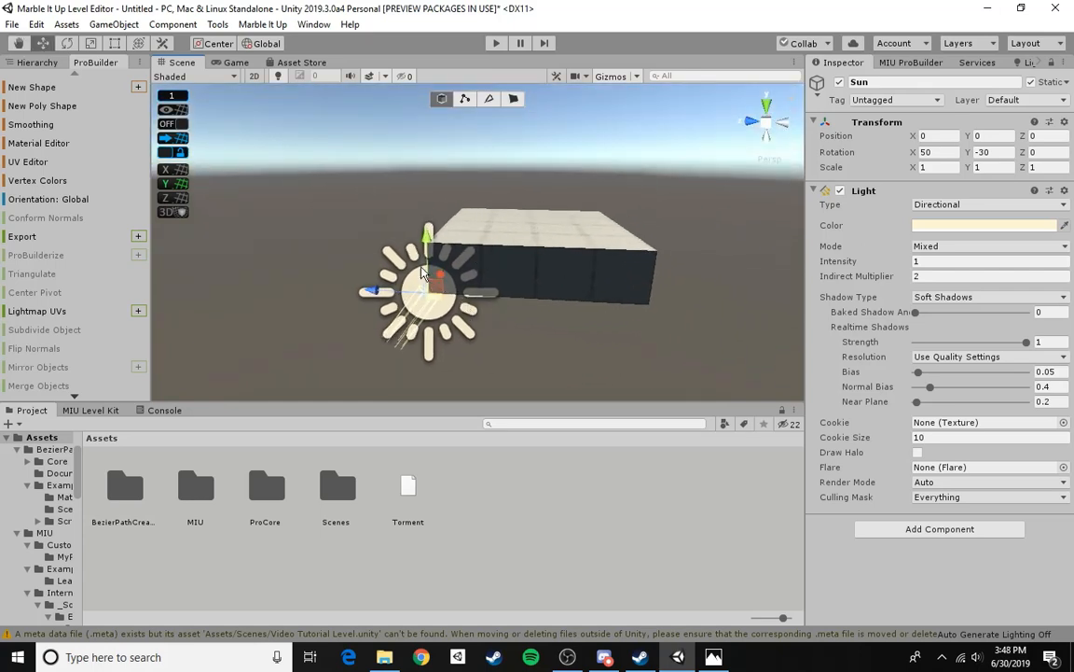
pyautogui.moveTo(422, 273); pyautogui.dragTo(463, 166, button='right')
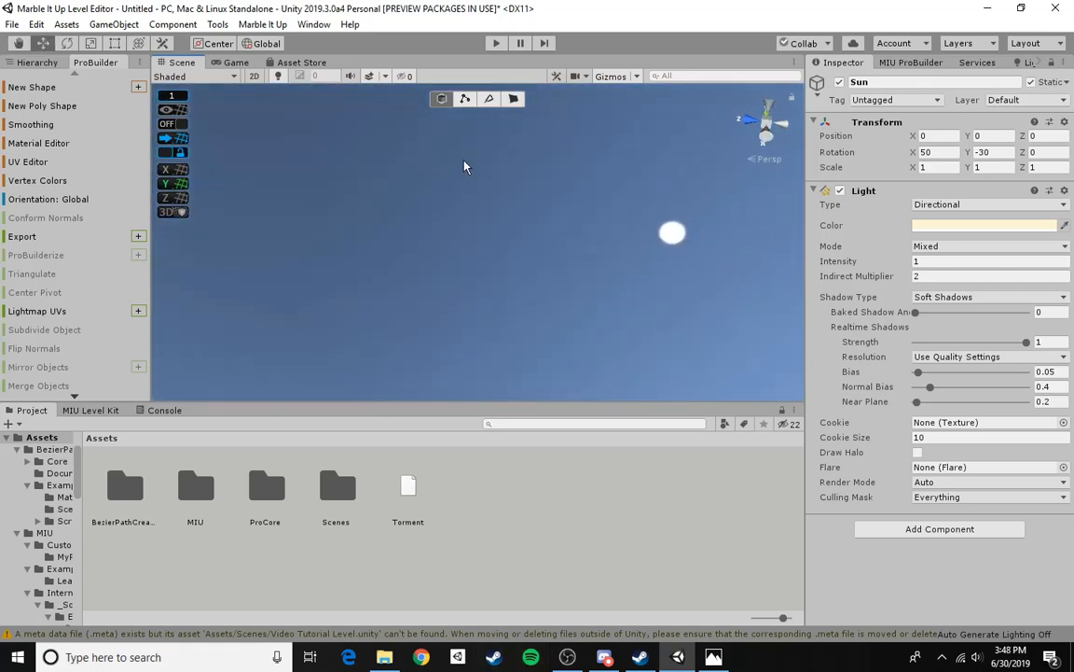
pyautogui.moveTo(555, 235); pyautogui.dragTo(474, 603, button='right')
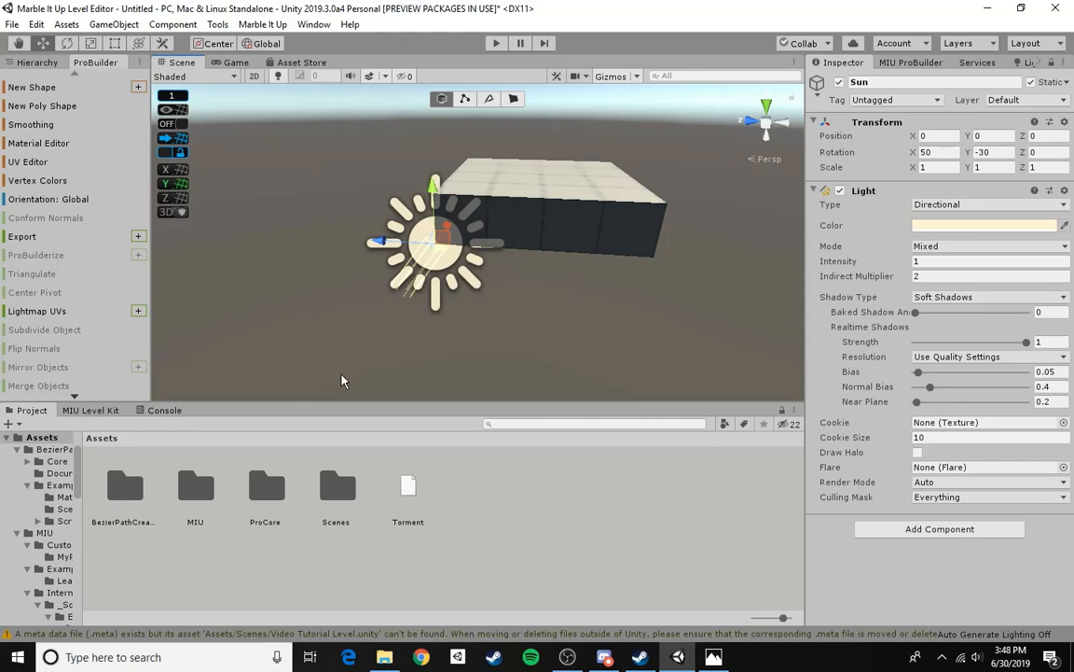
pyautogui.moveTo(448, 231); pyautogui.dragTo(544, 258, button='right')
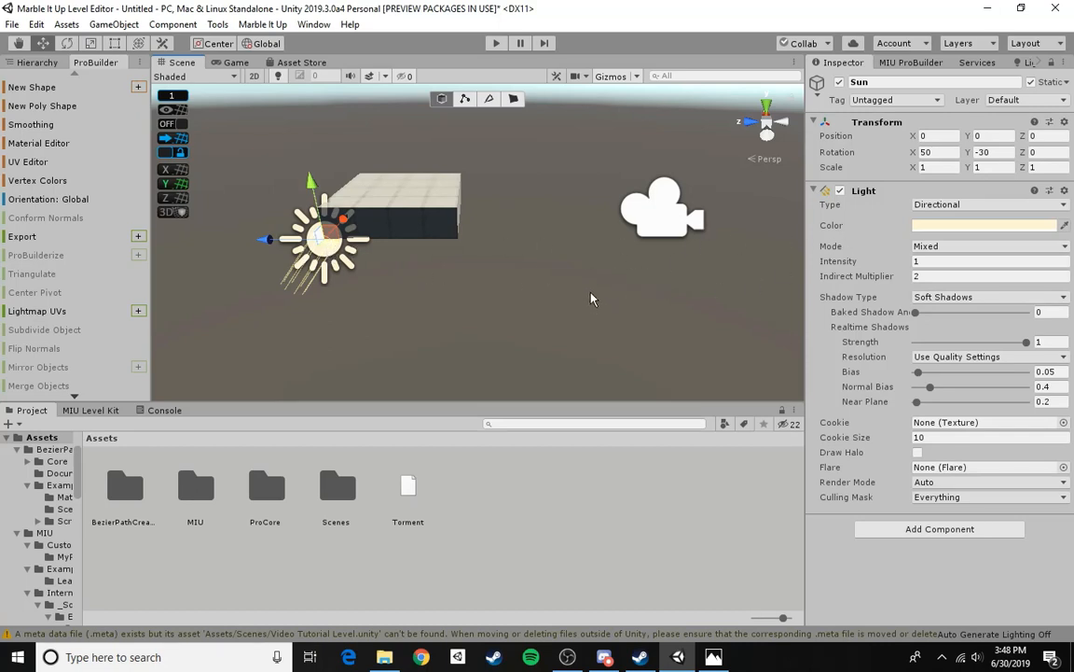
# - Add the camera to the Sun selection and set the Y position of both to 20
pyautogui.keyDown('shift'); pyautogui.click(662, 218); pyautogui.keyUp('shift')
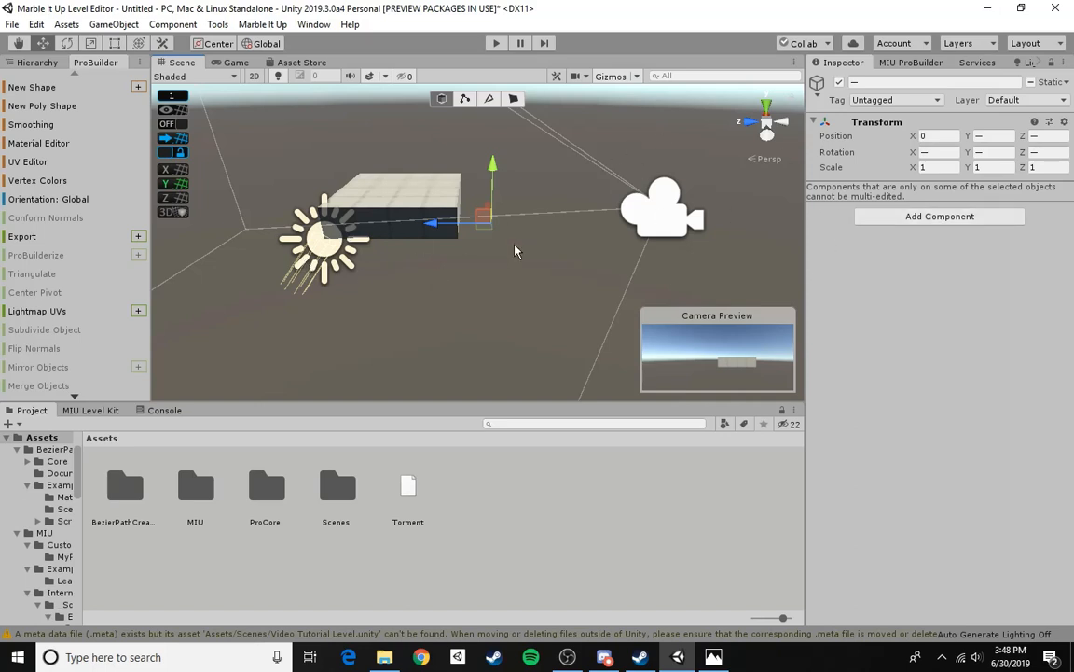
pyautogui.click(989, 137)
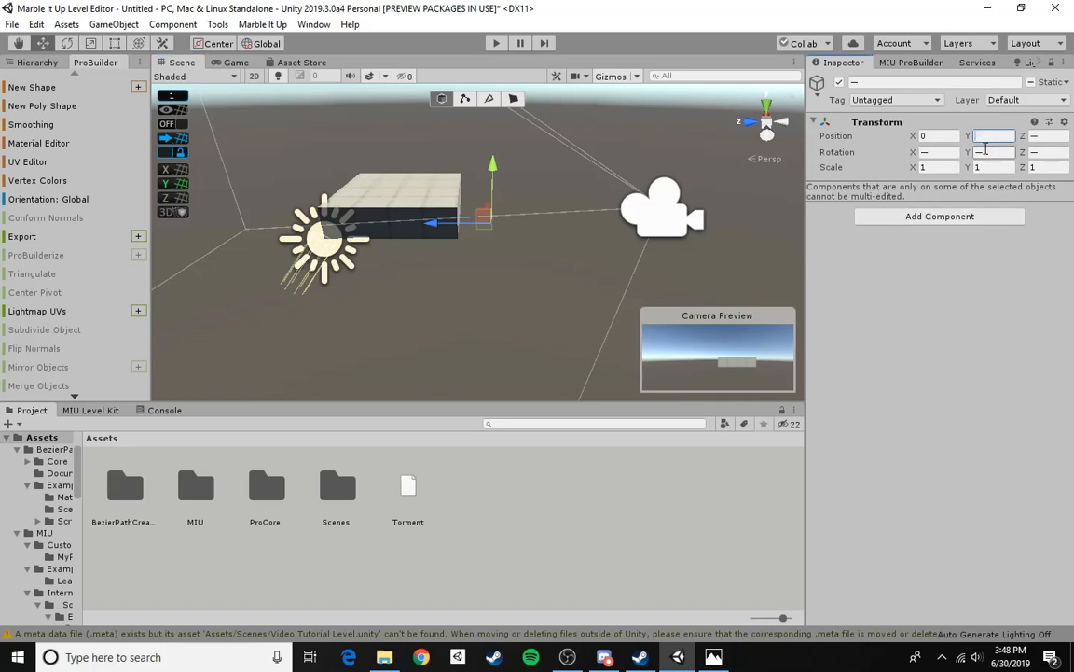
pyautogui.write('20')
pyautogui.click(564, 241)
pyautogui.moveTo(564, 240); pyautogui.dragTo(478, 262, button='right')
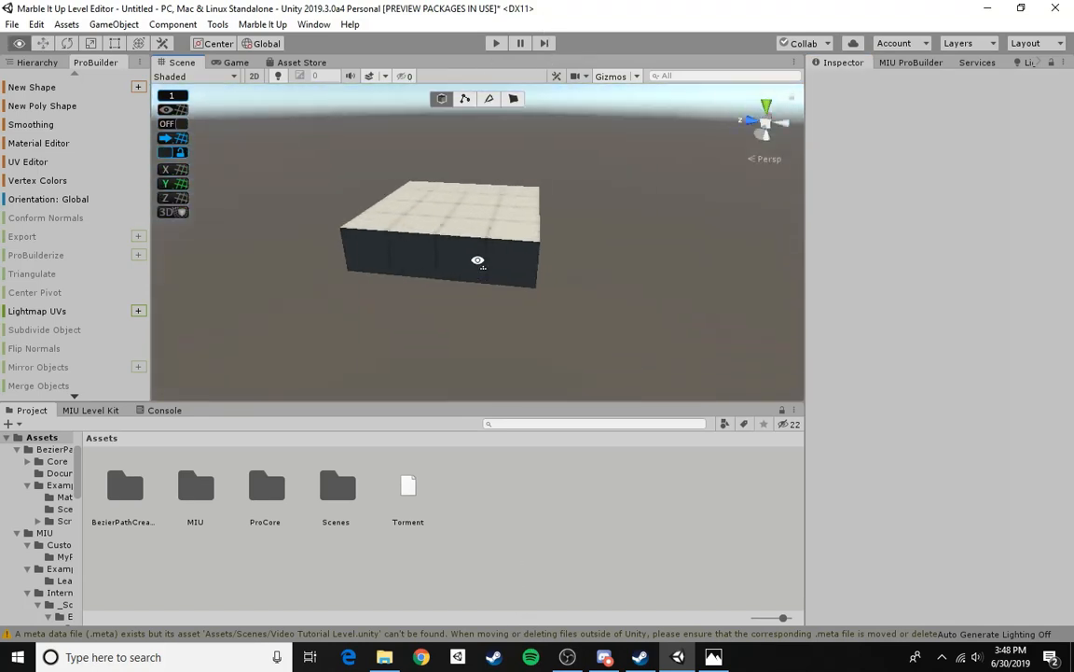
pyautogui.click(478, 261)
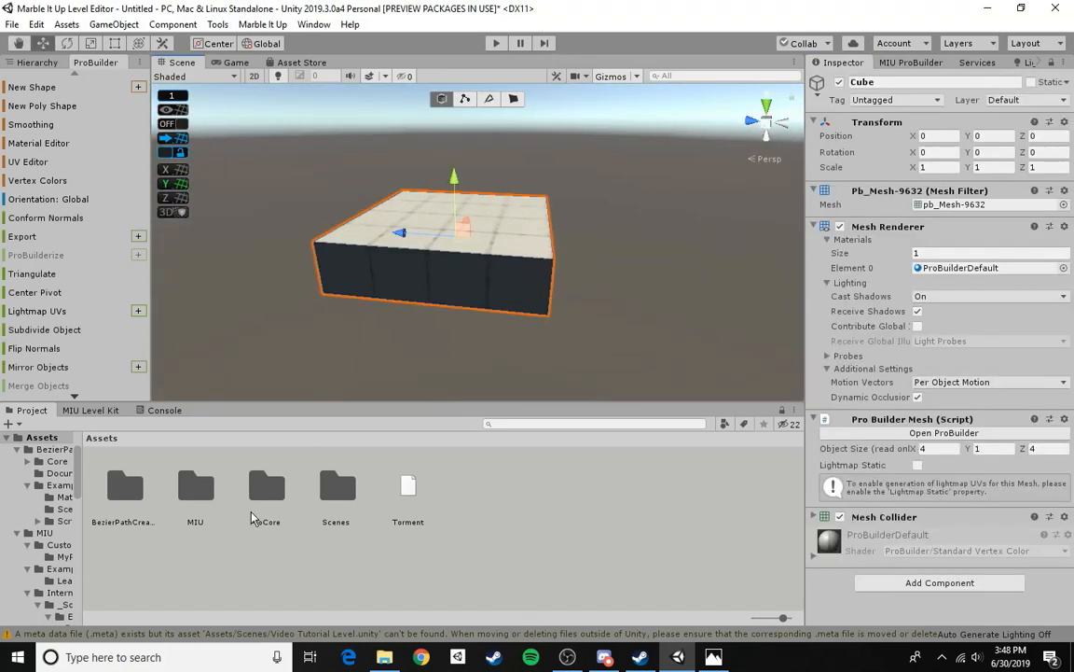
pyautogui.click(656, 191)
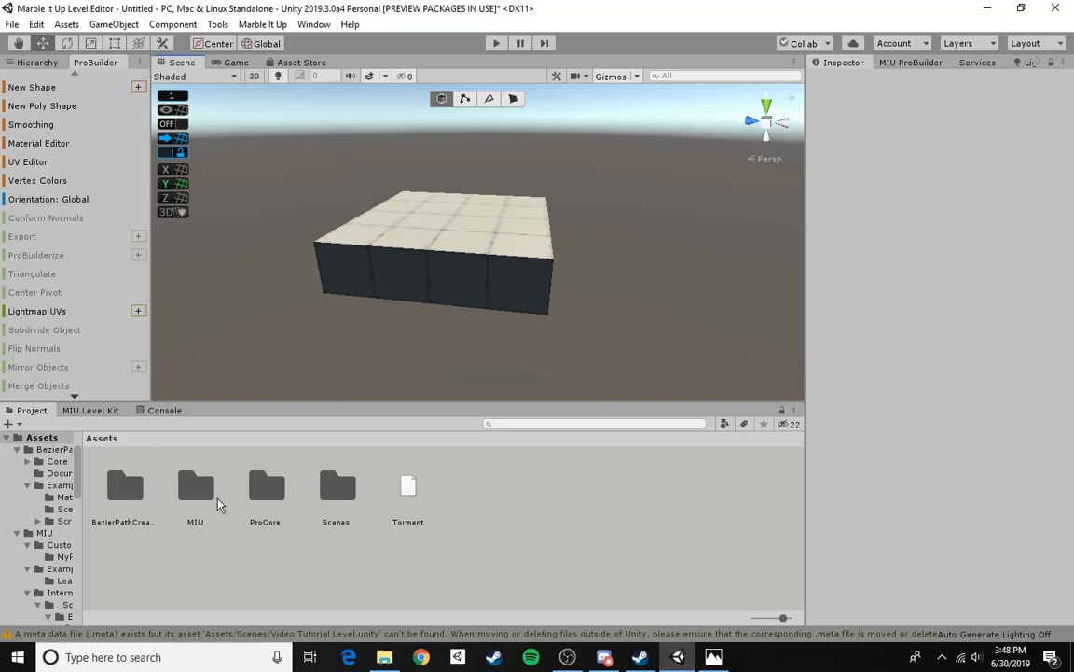
# - Open the Square tile materials folder inside MIU's Level Materials
pyautogui.doubleClick(193, 487)
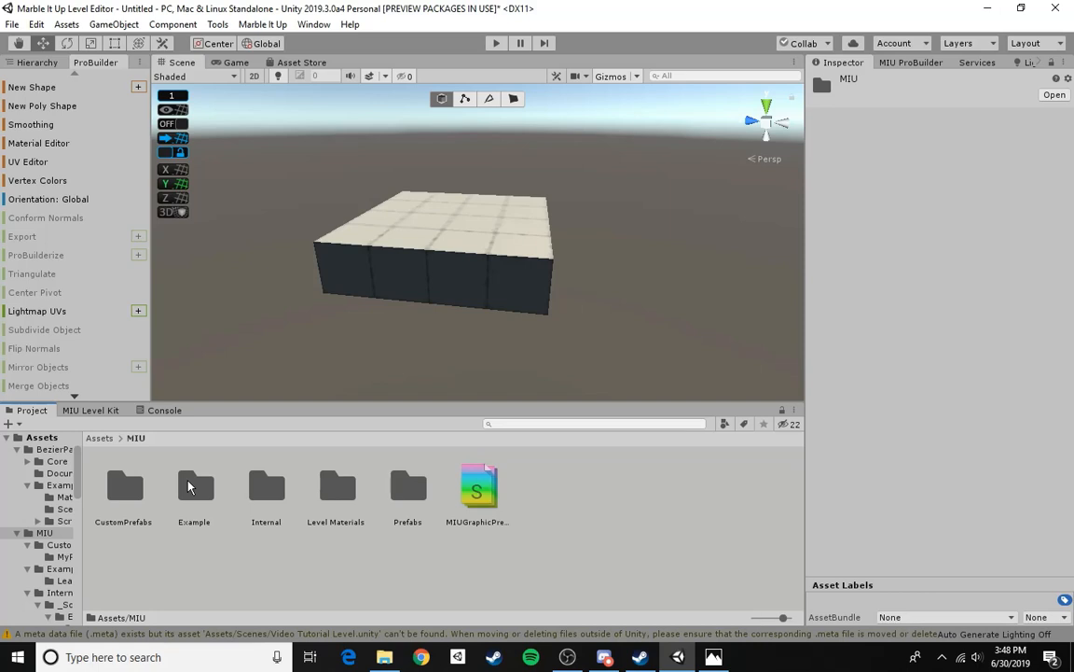
pyautogui.click(94, 437)
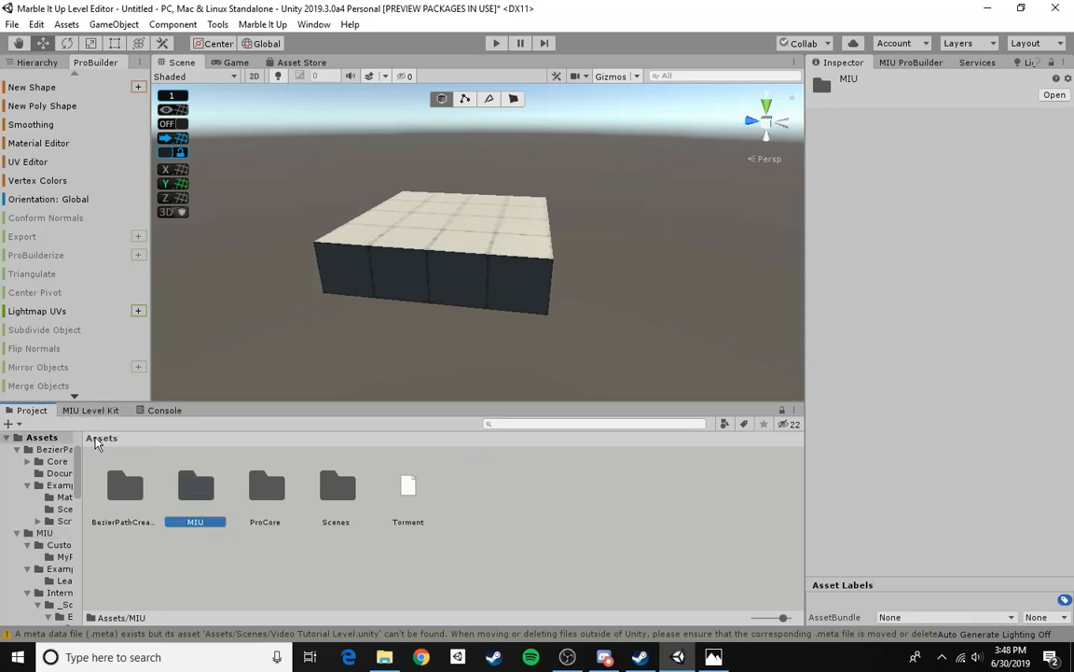
pyautogui.doubleClick(203, 497)
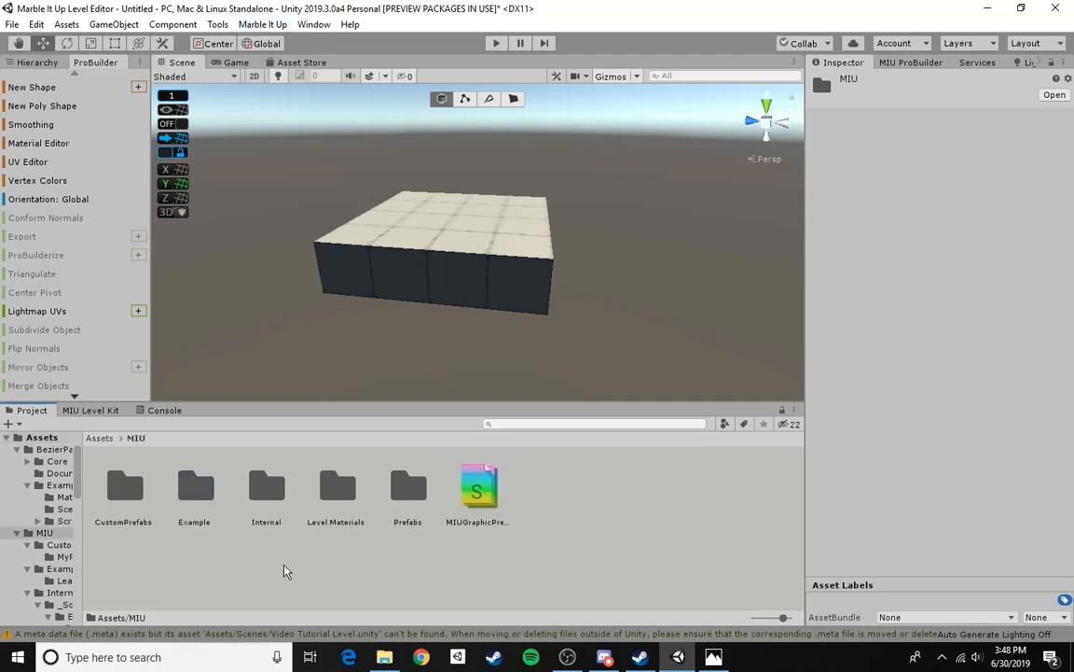
pyautogui.doubleClick(336, 490)
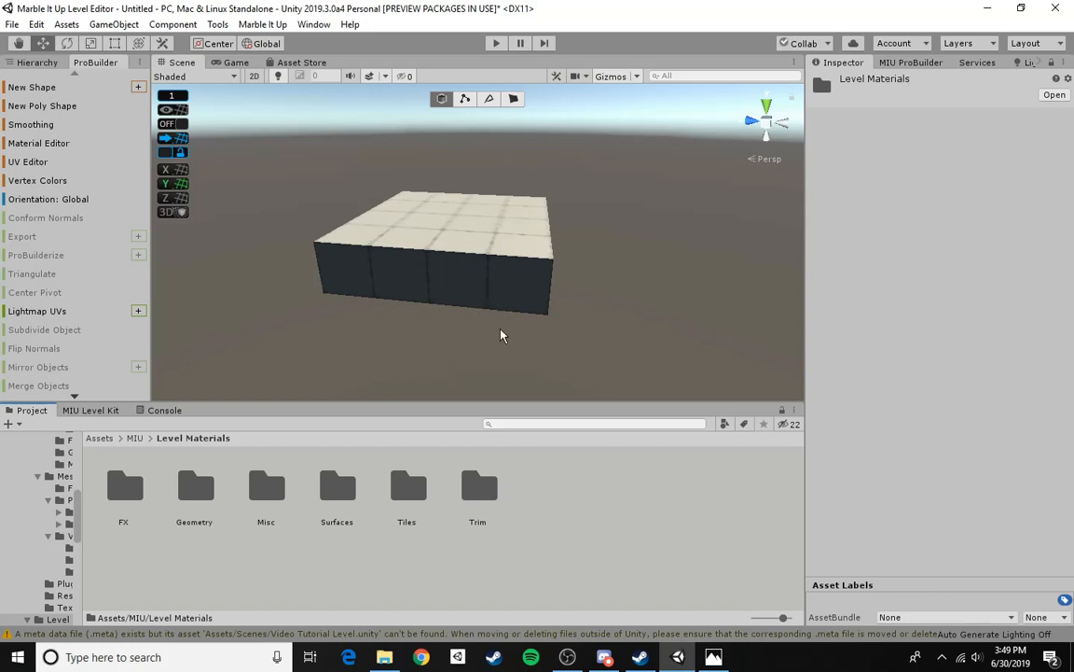
pyautogui.doubleClick(410, 489)
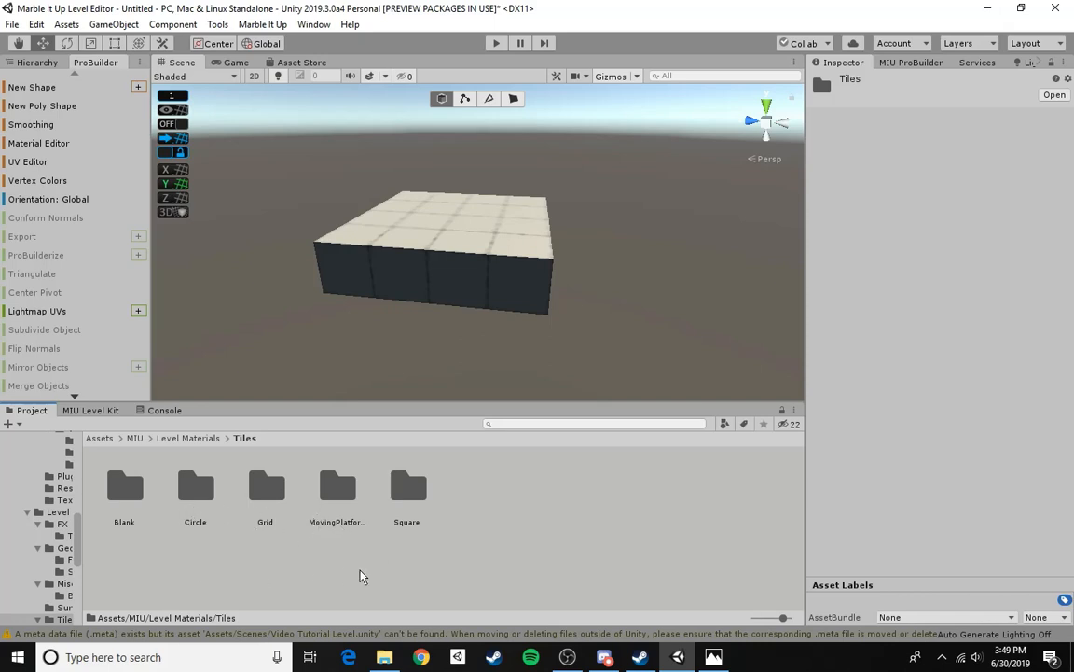
pyautogui.click(410, 502)
pyautogui.doubleClick(411, 502)
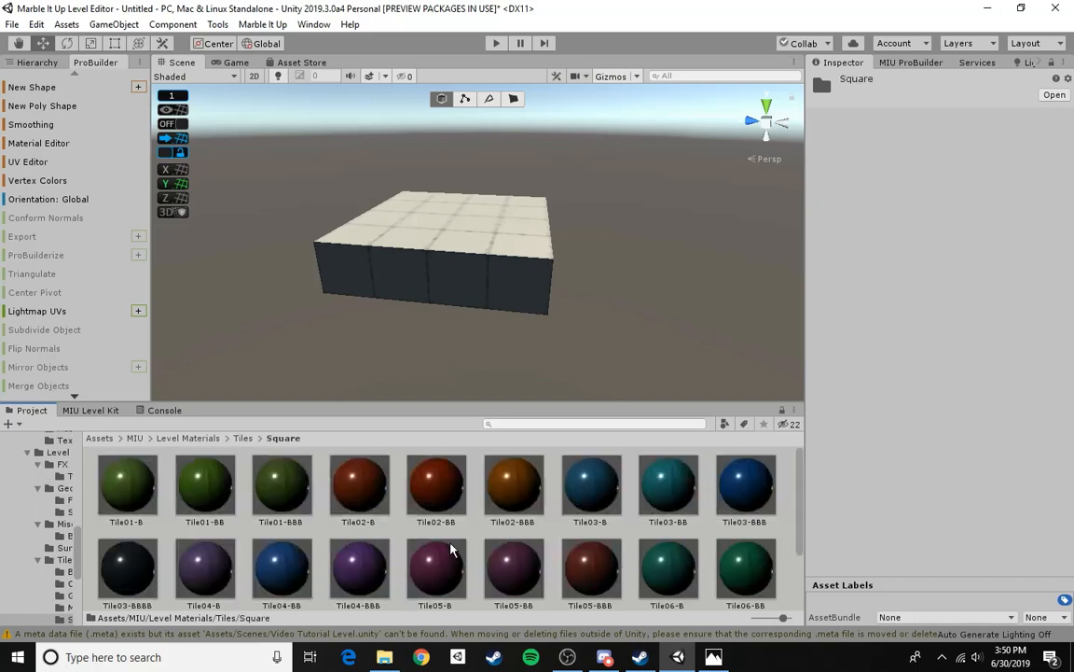
# - Apply the Tile03-BB material to the cube platform and select the cube
pyautogui.scroll(-3, 454, 548)
pyautogui.scroll(3, 459, 548)
pyautogui.moveTo(668, 485); pyautogui.dragTo(455, 244)
pyautogui.click(481, 261)
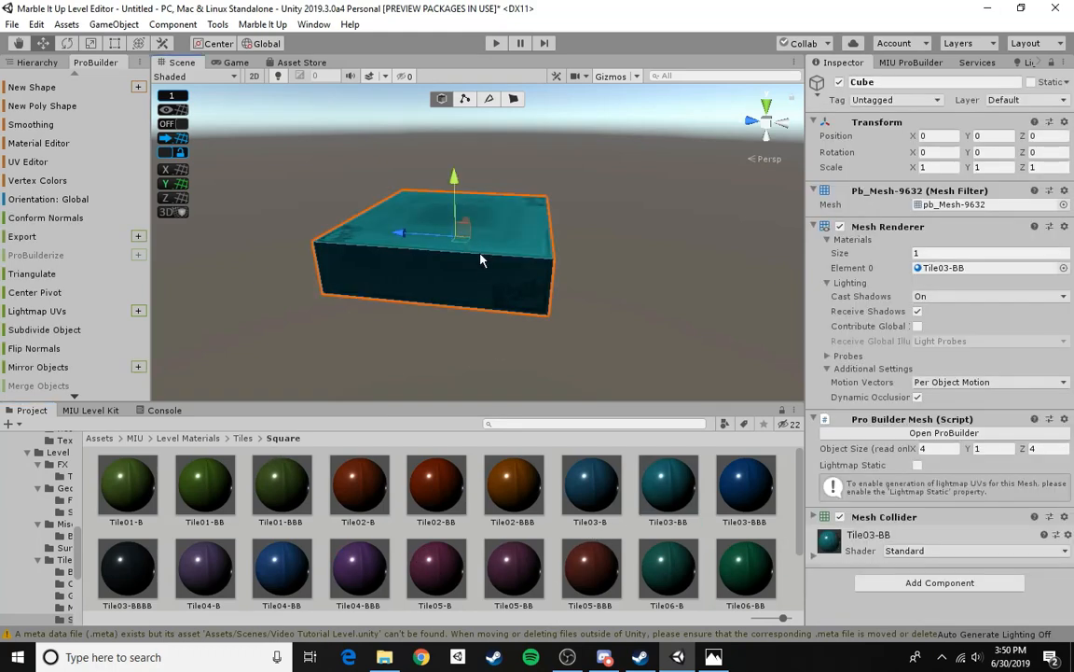
# - Switch to face selection mode and select one side face of the cube
pyautogui.click(514, 99)
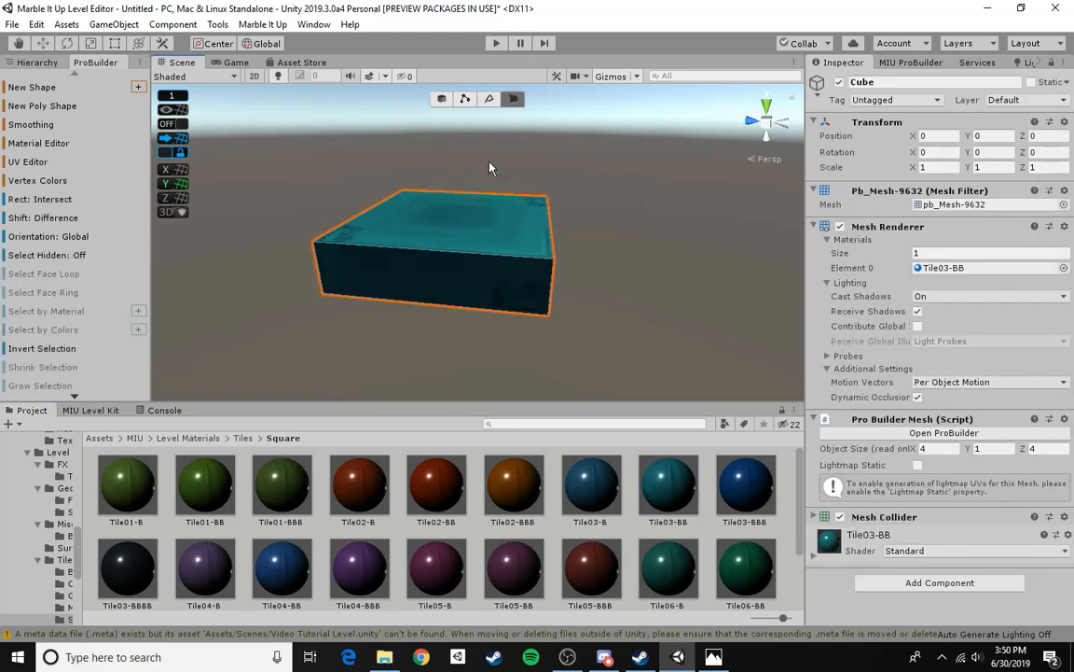
pyautogui.moveTo(490, 166); pyautogui.dragTo(496, 259, button='right')
pyautogui.click(524, 203)
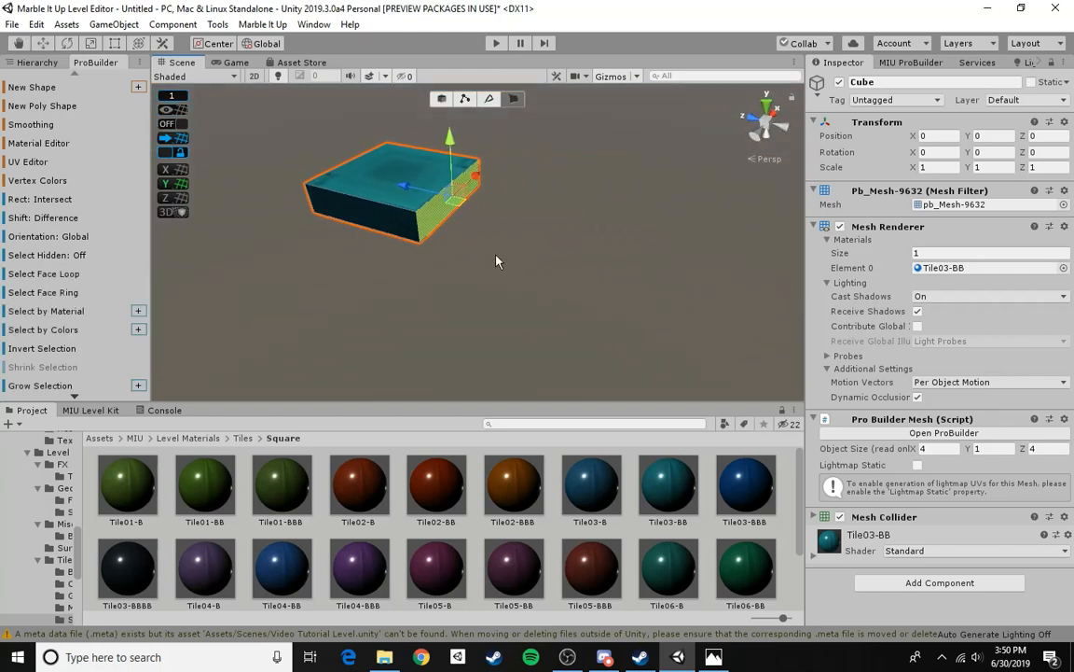
pyautogui.moveTo(439, 234); pyautogui.dragTo(395, 64, button='right')
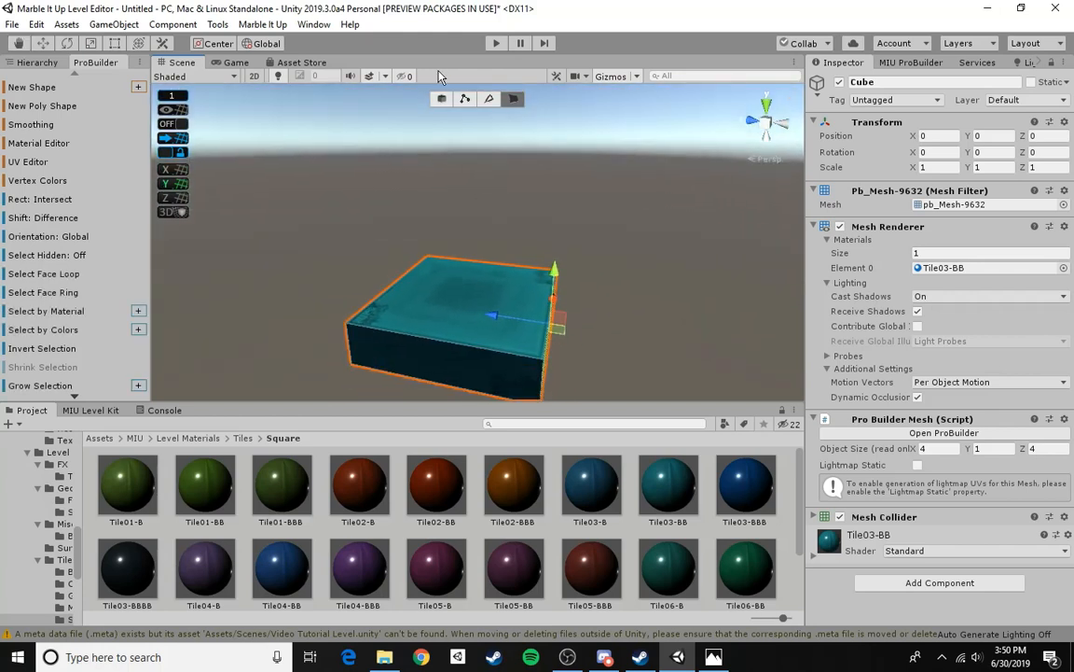
# - Return to object selection mode and try the Move and Rotate tools on the whole cube
pyautogui.click(441, 99)
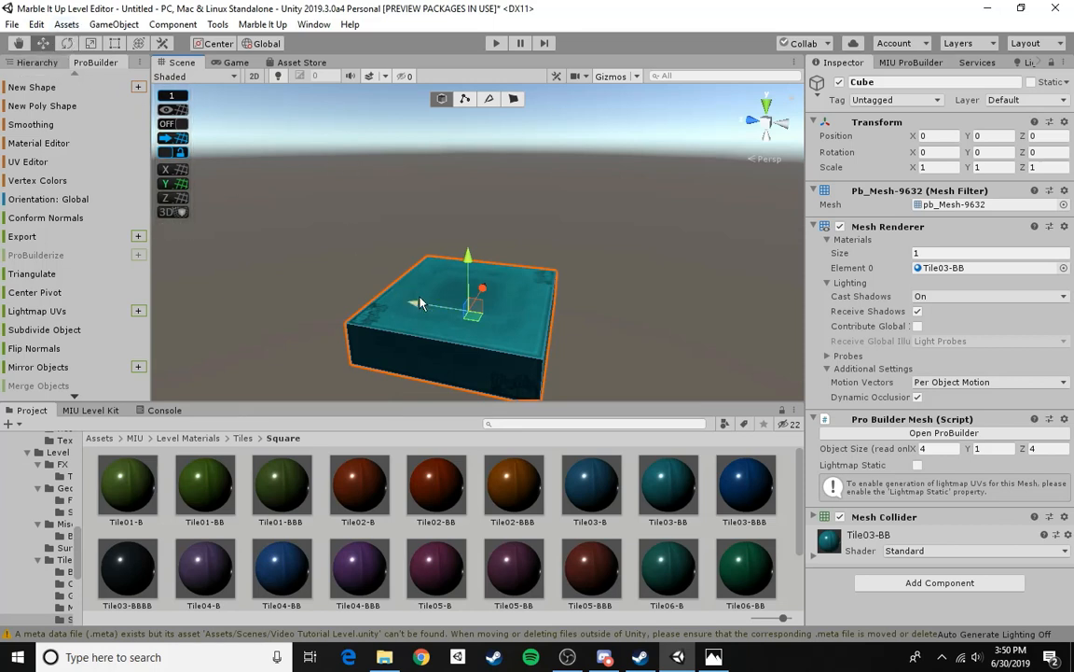
pyautogui.moveTo(413, 304); pyautogui.dragTo(387, 276)
pyautogui.click(67, 43)
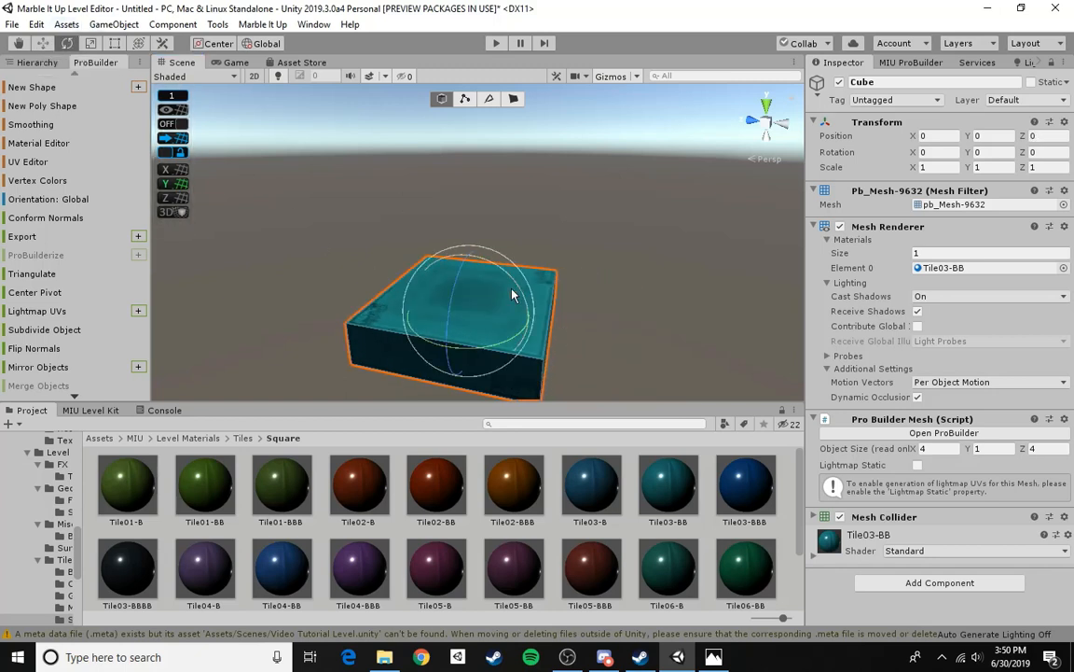
pyautogui.moveTo(468, 296)
pyautogui.mouseDown()
pyautogui.moveTo(532, 293)
pyautogui.moveTo(468, 296)
pyautogui.mouseUp()
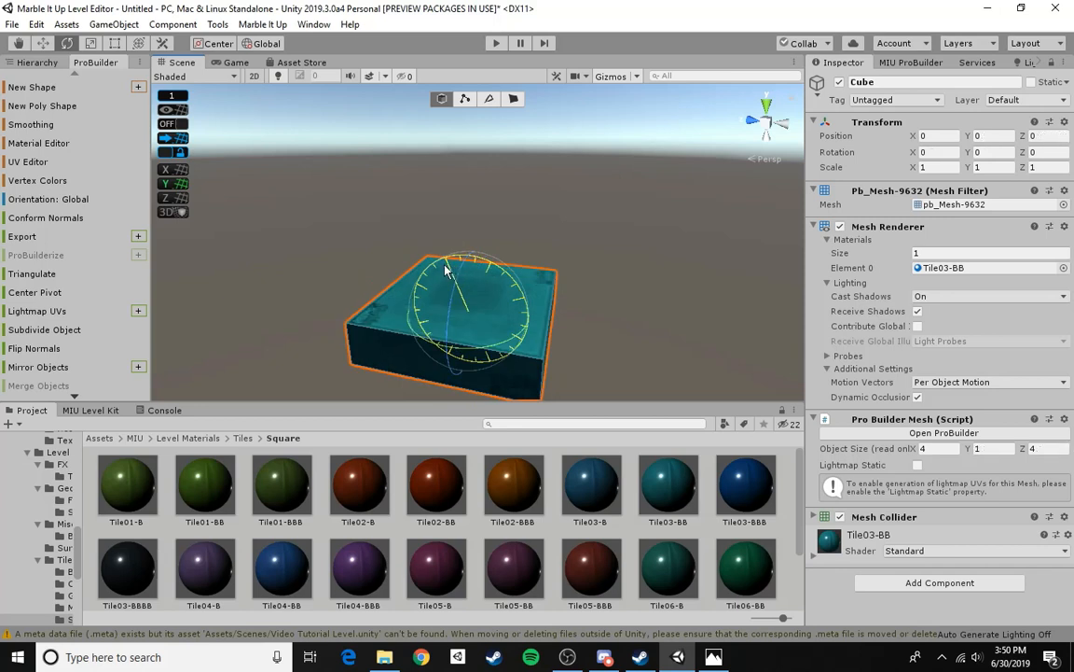
pyautogui.click(42, 44)
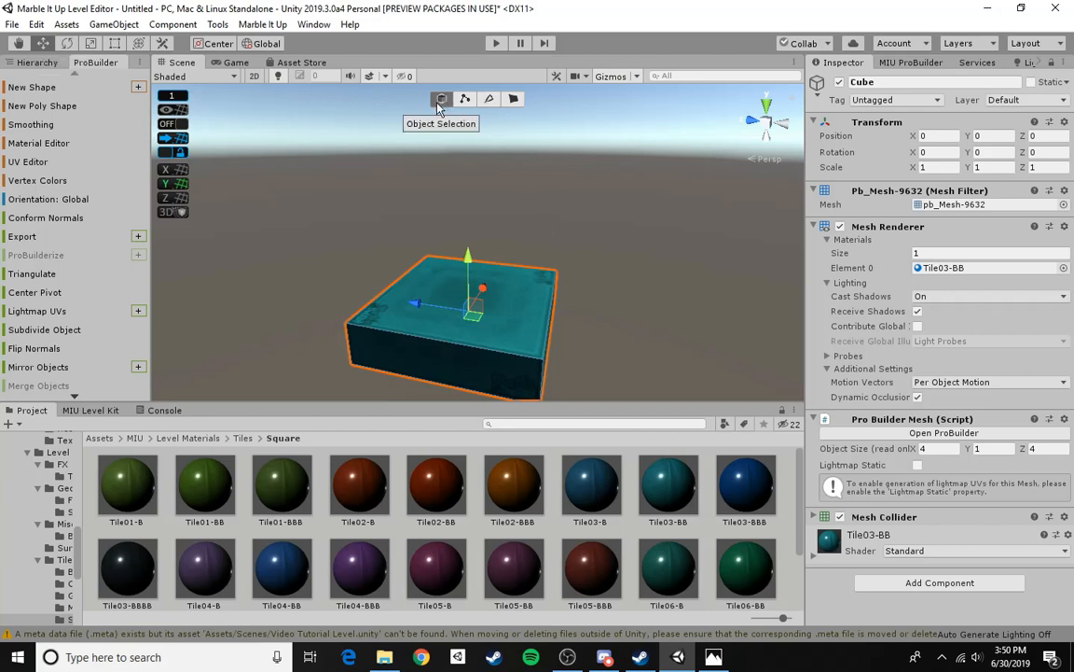
pyautogui.click(568, 244)
pyautogui.click(476, 305)
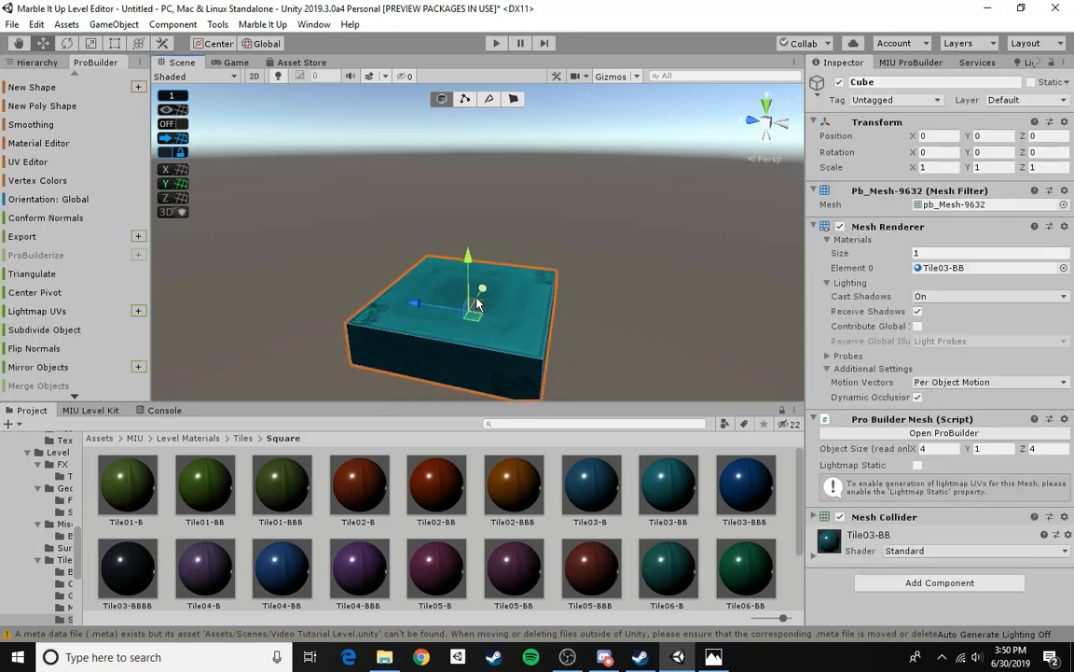
# - Switch to vertex selection, select individual corner vertices, add the other corners of one side face, and clear the selection
pyautogui.click(469, 104)
pyautogui.moveTo(476, 201); pyautogui.dragTo(538, 265, button='right')
pyautogui.click(248, 243)
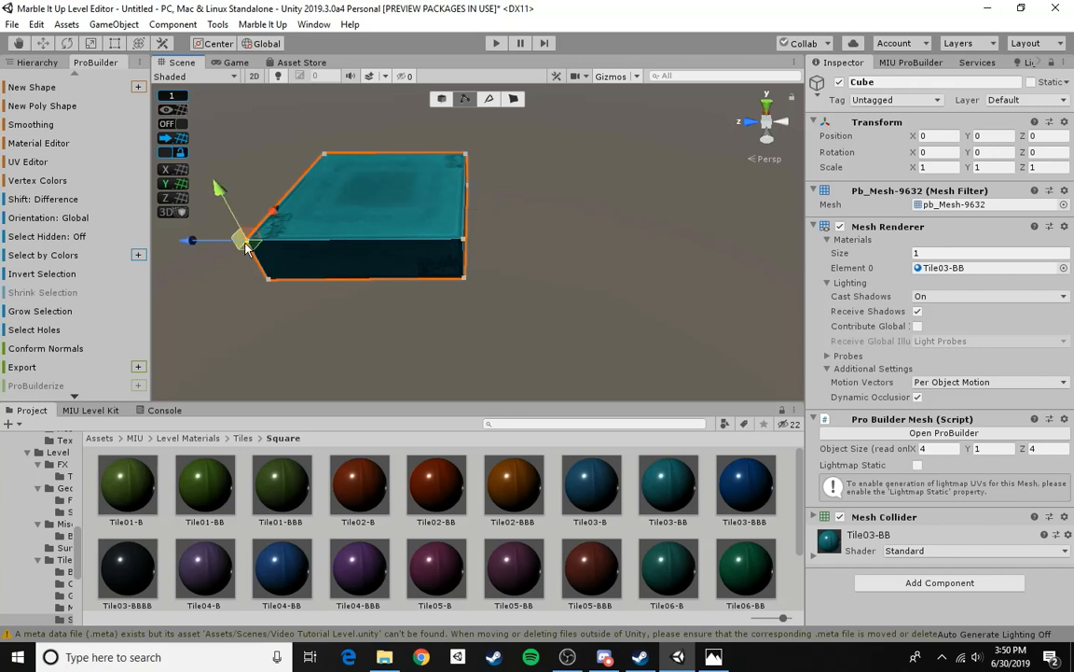
pyautogui.click(463, 242)
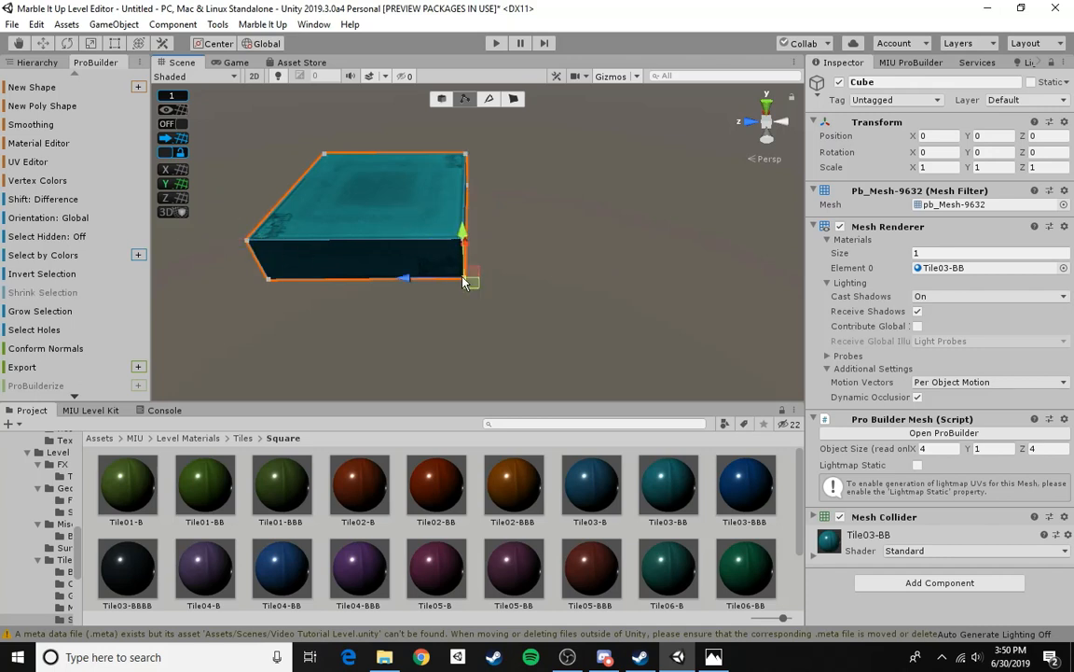
pyautogui.moveTo(464, 244); pyautogui.dragTo(382, 245, button='right')
pyautogui.keyDown('shift'); pyautogui.click(392, 223); pyautogui.keyUp('shift')
pyautogui.keyDown('shift'); pyautogui.click(389, 197); pyautogui.keyUp('shift')
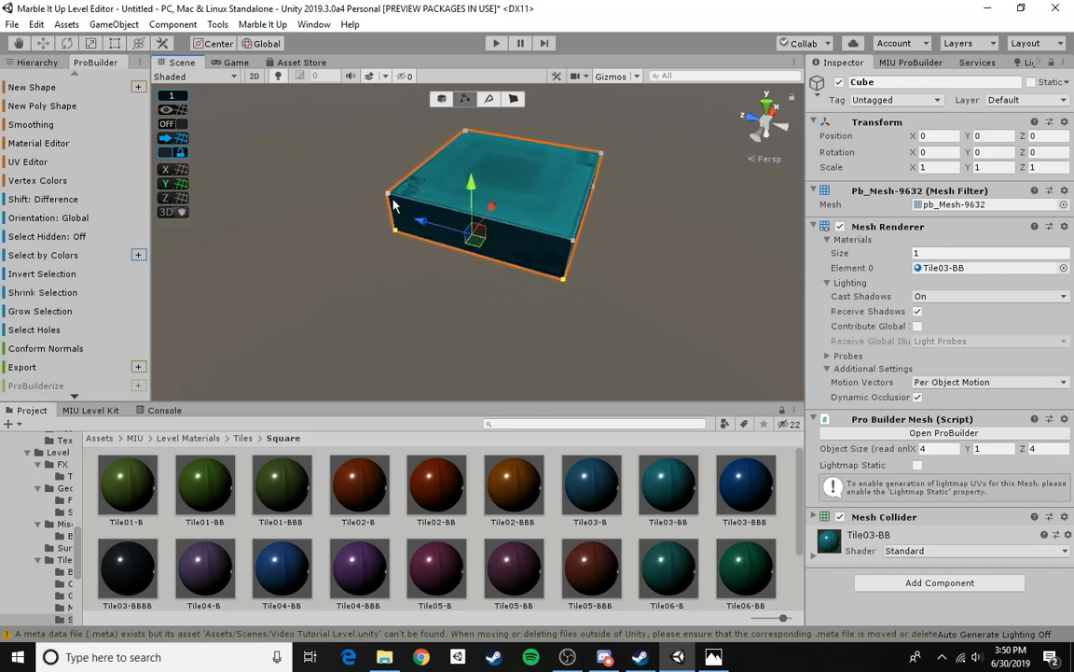
pyautogui.keyDown('shift'); pyautogui.click(565, 241); pyautogui.keyUp('shift')
pyautogui.click(702, 230)
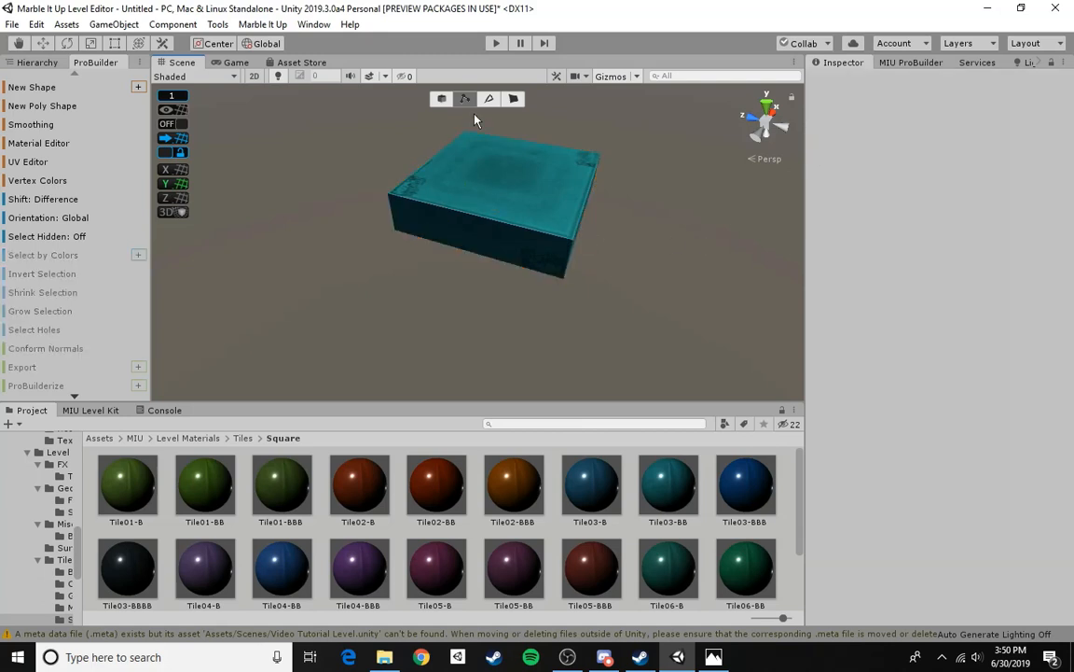
# - Switch to edge selection and select the lower and upper edges of one side face plus an adjacent top edge
pyautogui.click(489, 99)
pyautogui.click(551, 248)
pyautogui.click(582, 218)
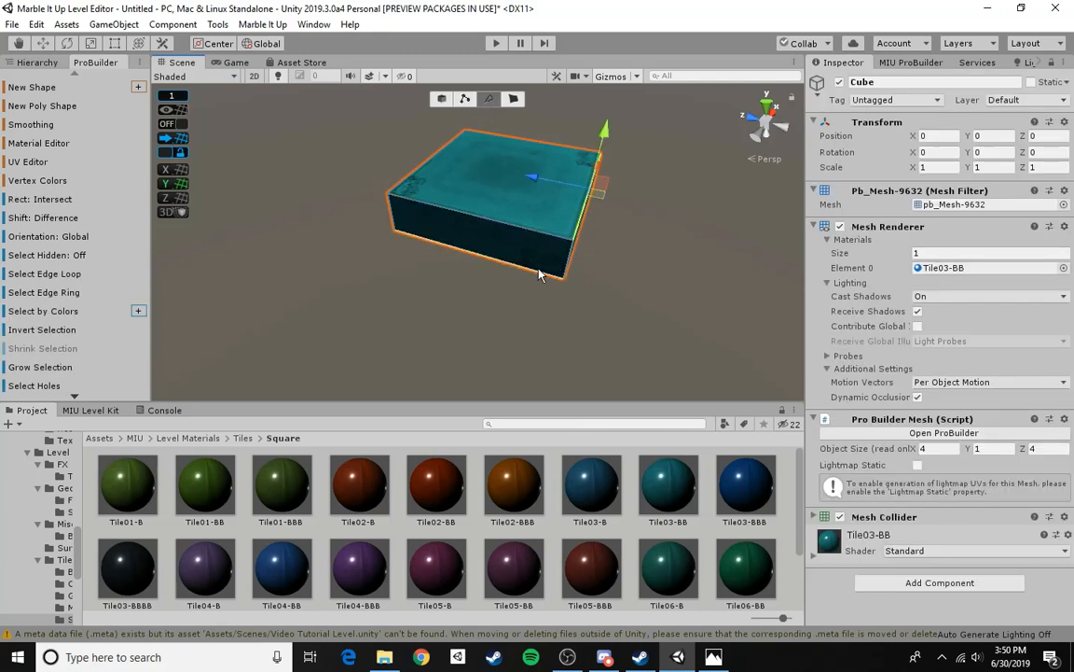
pyautogui.click(536, 270)
pyautogui.keyDown('shift'); pyautogui.click(542, 233); pyautogui.keyUp('shift')
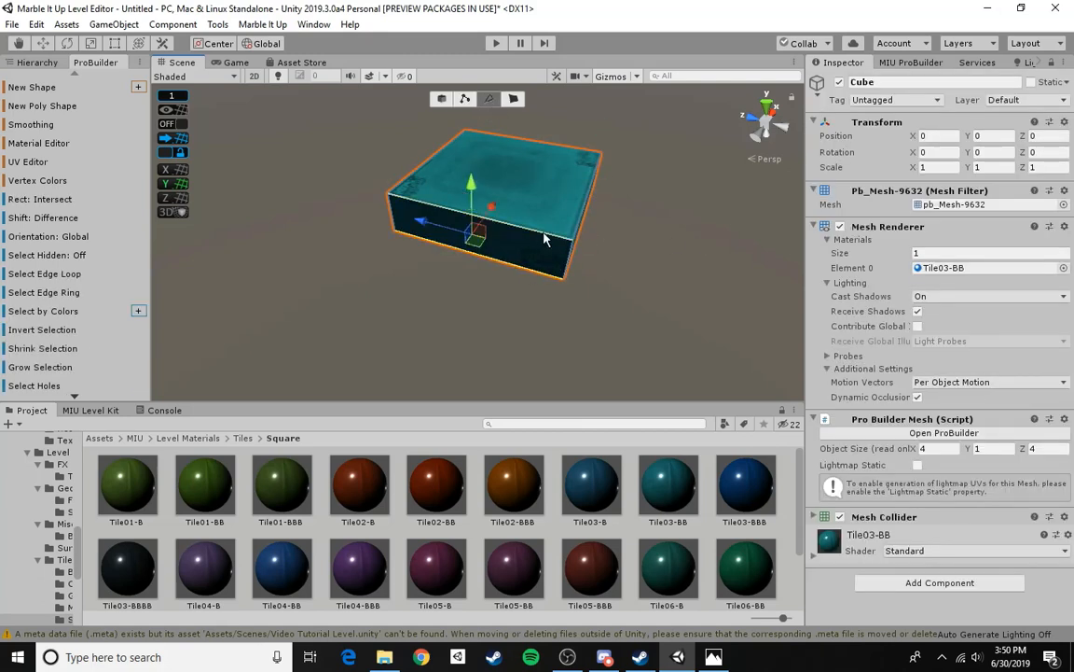
pyautogui.keyDown('shift'); pyautogui.click(586, 210); pyautogui.keyUp('shift')
# - Switch to face selection and select two adjoining side faces together with the top face
pyautogui.click(514, 99)
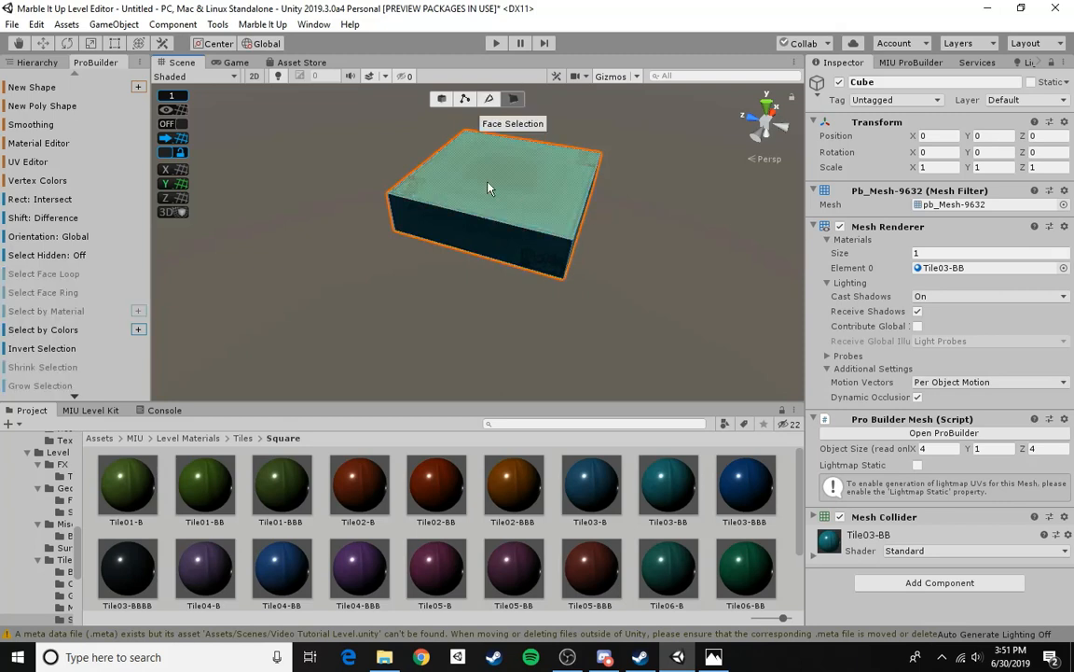
pyautogui.keyDown('alt'); pyautogui.moveTo(435, 215); pyautogui.dragTo(493, 254); pyautogui.keyUp('alt')
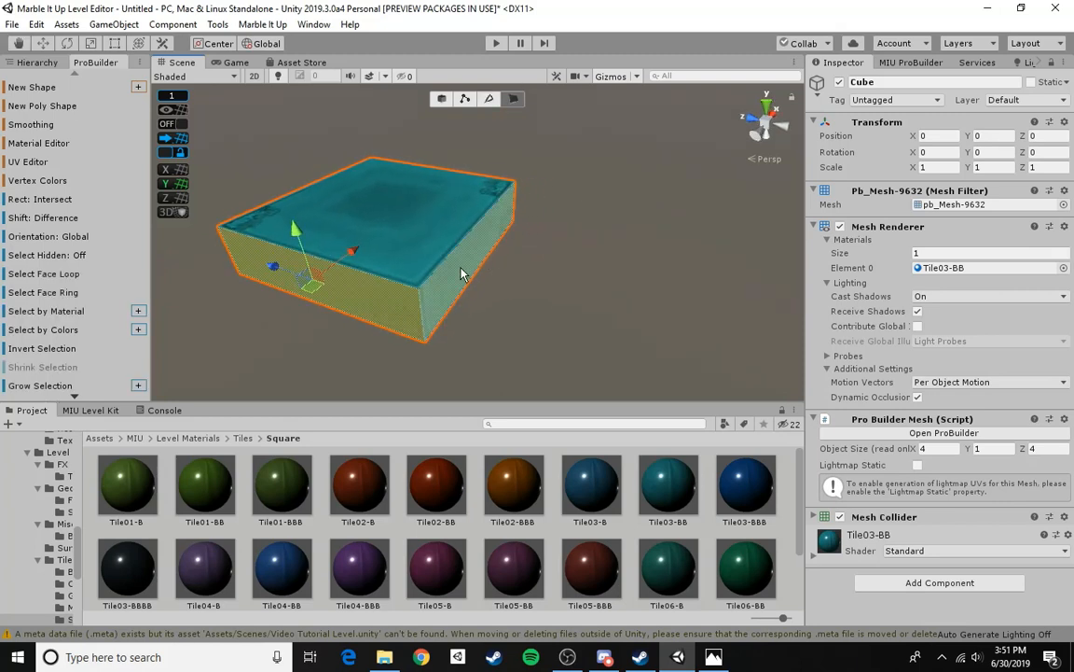
pyautogui.keyDown('shift'); pyautogui.click(461, 267); pyautogui.keyUp('shift')
pyautogui.keyDown('shift'); pyautogui.click(431, 226); pyautogui.keyUp('shift')
# - Return to object selection, clear the selection and reselect the whole cube
pyautogui.click(445, 104)
pyautogui.click(554, 177)
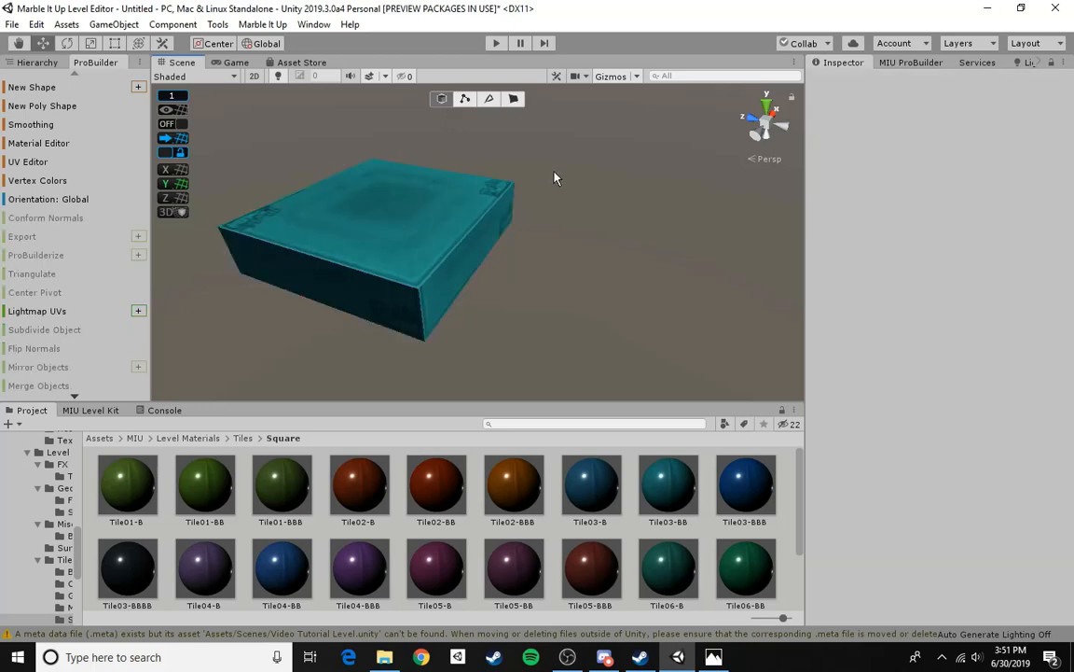
pyautogui.click(366, 239)
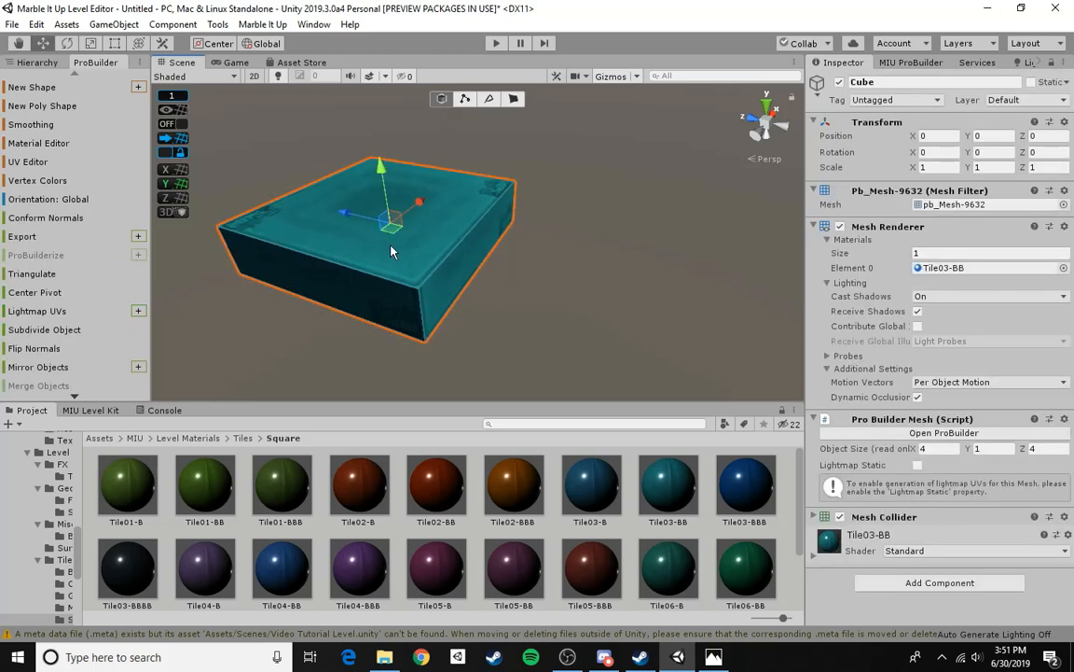
# - Switch to face selection and select only the cube's side face at the end of the Z axis
pyautogui.click(513, 98)
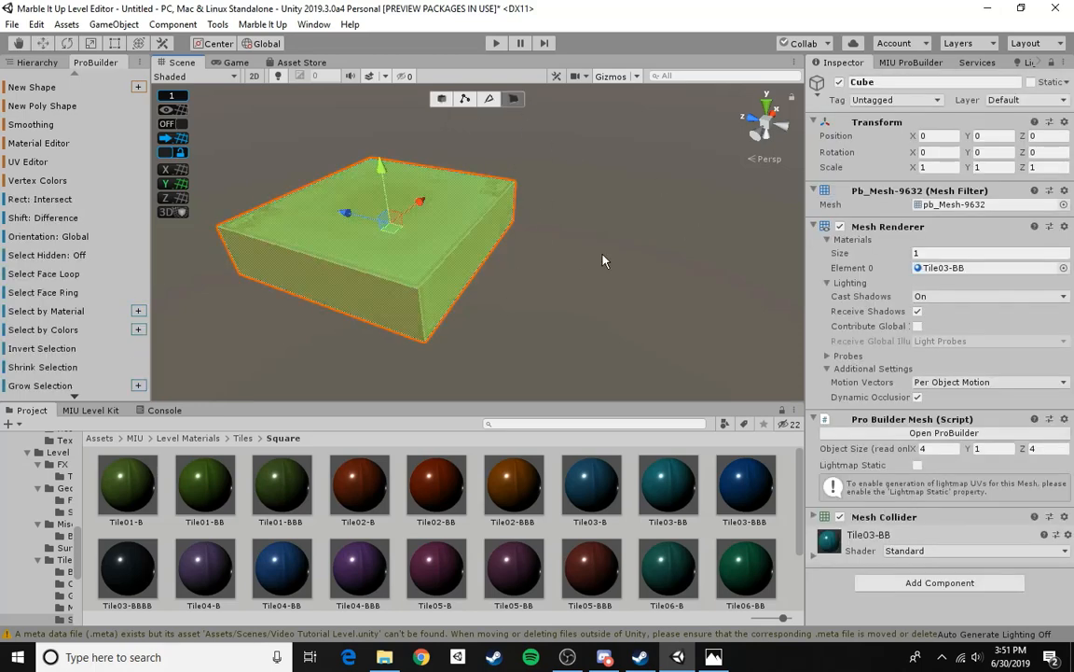
pyautogui.keyDown('alt'); pyautogui.moveTo(602, 260); pyautogui.dragTo(535, 289); pyautogui.keyUp('alt')
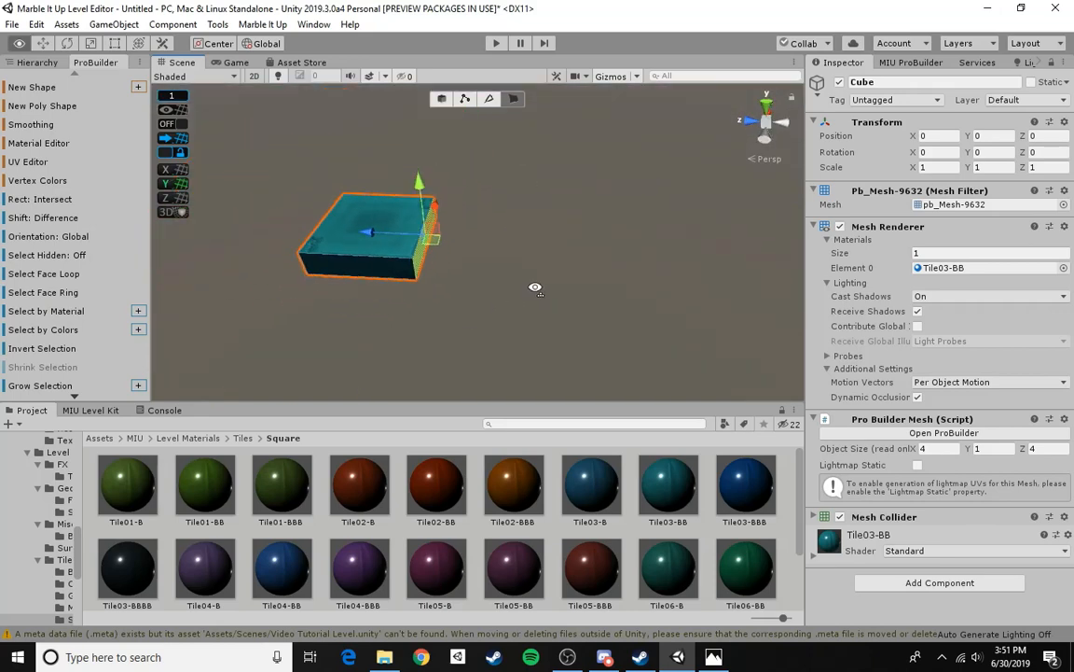
pyautogui.moveTo(535, 288); pyautogui.dragTo(538, 274, button='right')
pyautogui.press('s')
pyautogui.moveTo(750, 241); pyautogui.dragTo(702, 248, button='right')
pyautogui.press('w')
pyautogui.keyDown('alt'); pyautogui.moveTo(522, 177); pyautogui.dragTo(558, 138); pyautogui.keyUp('alt')
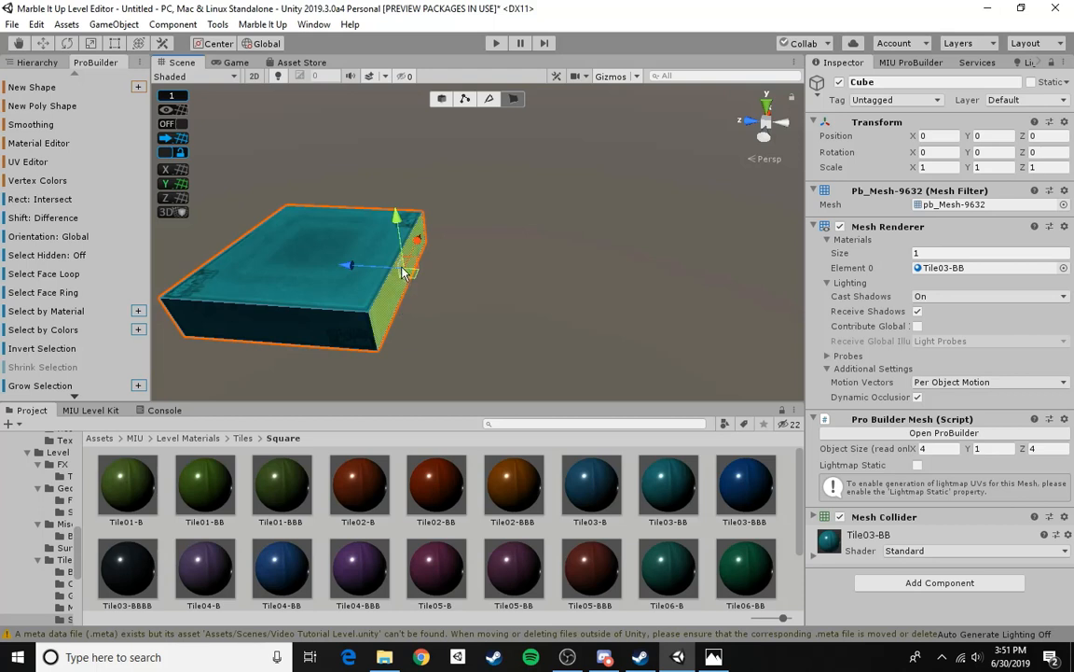
pyautogui.moveTo(666, 354); pyautogui.dragTo(627, 349, button='right')
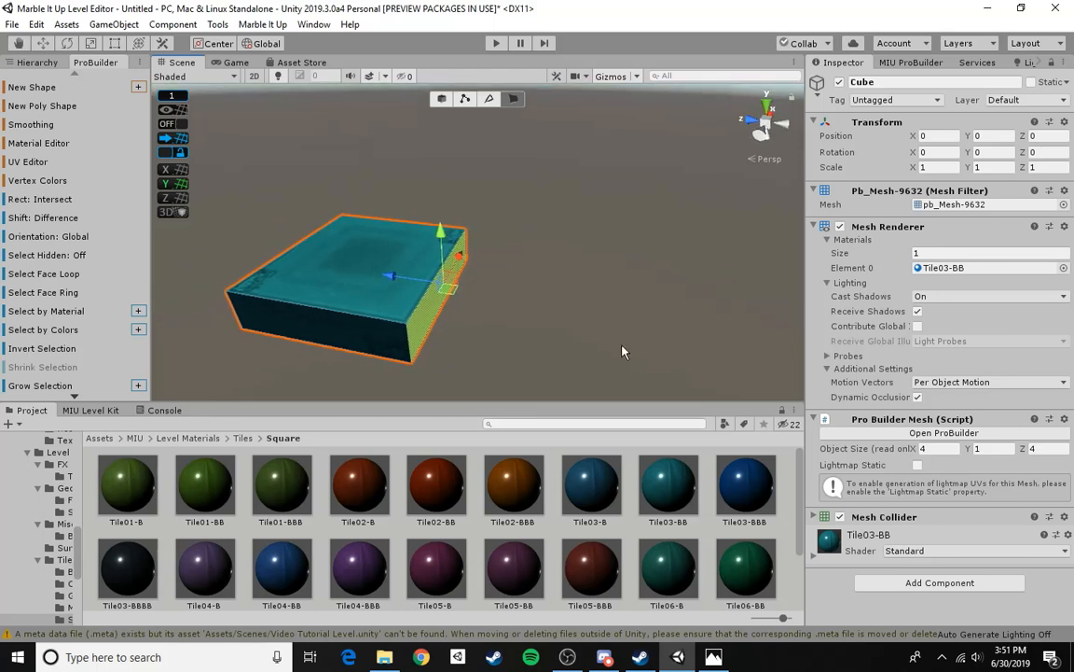
# - Extrude the Z-end face until the object is 8 long in Z, and extrude the adjoining X-side face outward
pyautogui.moveTo(567, 295); pyautogui.dragTo(506, 281, button='right')
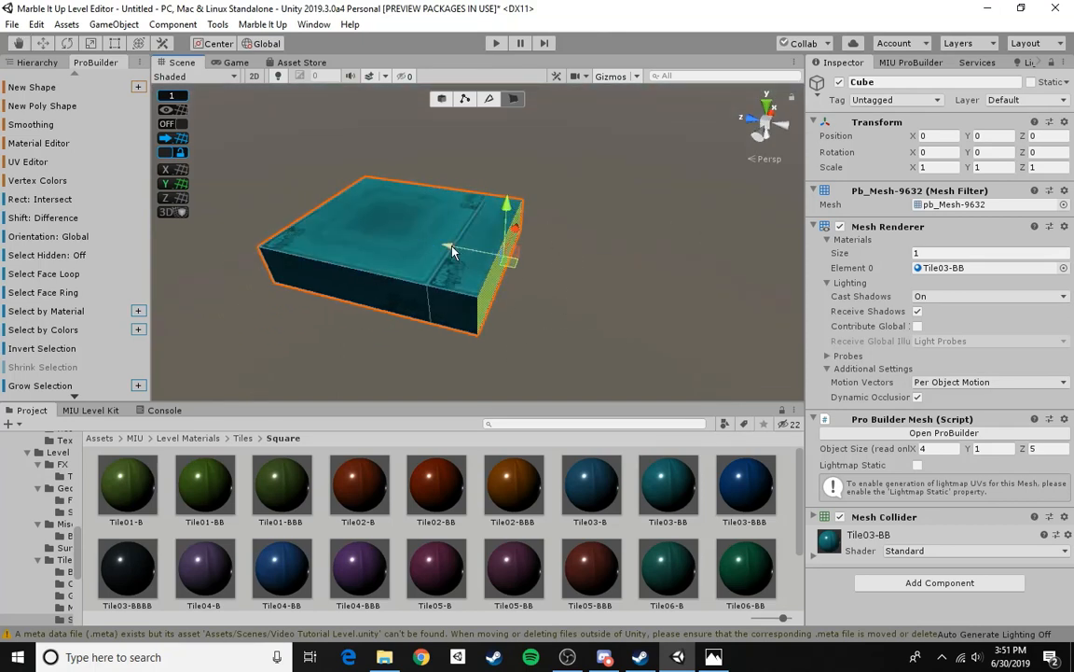
pyautogui.keyDown('shift'); pyautogui.moveTo(409, 237); pyautogui.dragTo(558, 275); pyautogui.keyUp('shift')
pyautogui.click(413, 295)
pyautogui.hotkey('ctrl', 'e')
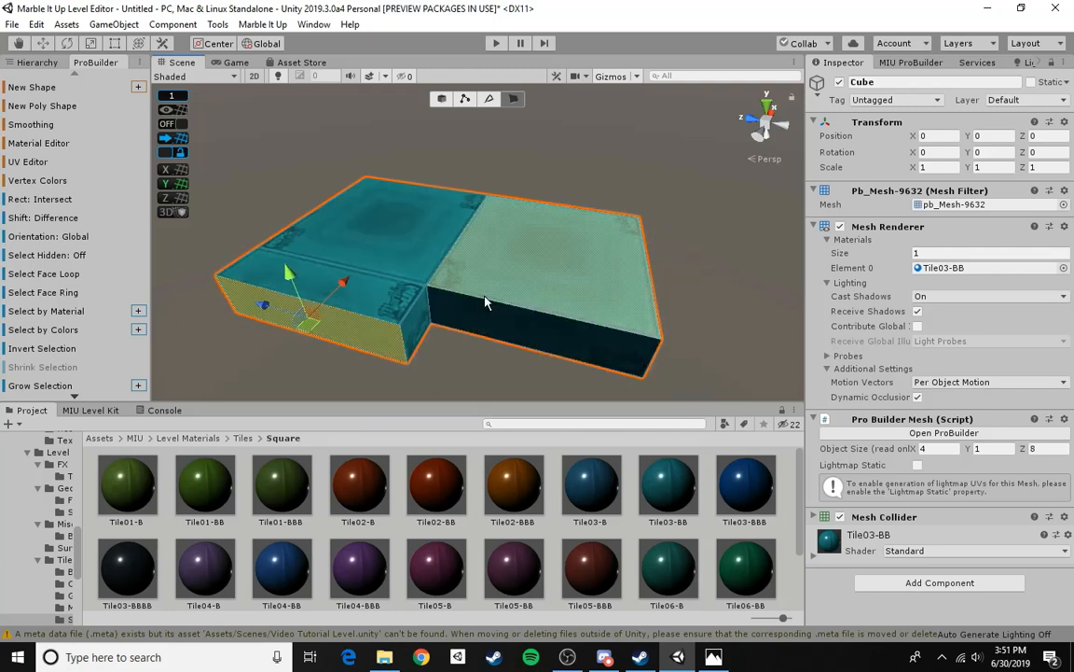
pyautogui.moveTo(534, 258); pyautogui.dragTo(477, 262, button='right')
pyautogui.moveTo(466, 240); pyautogui.dragTo(369, 303)
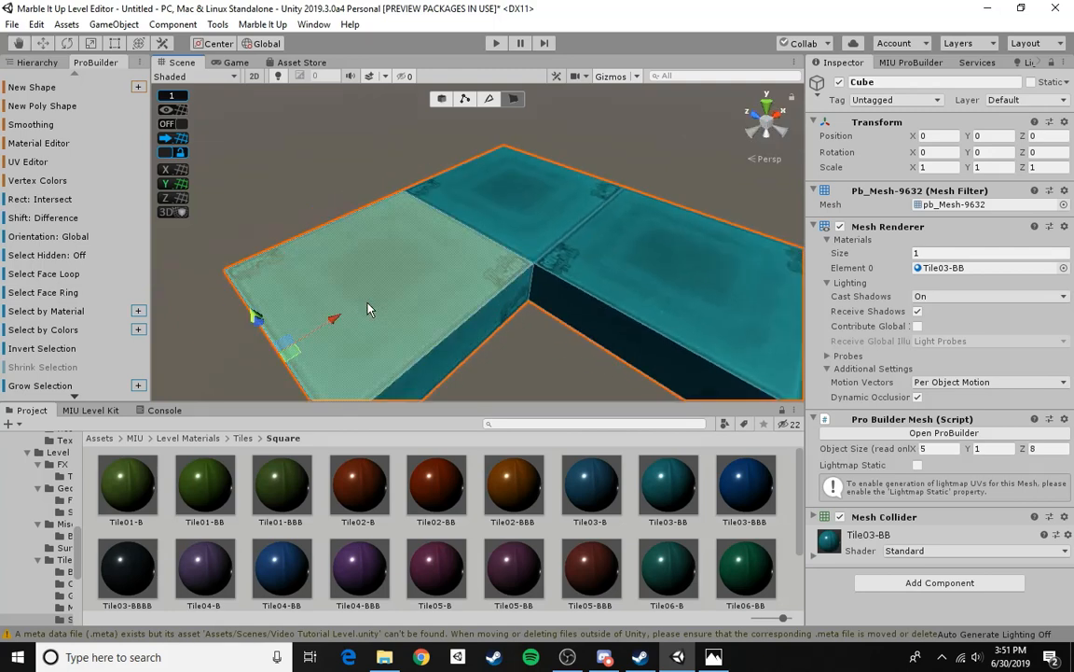
# - Undo both face extrusions to restore the plain 4 × 1 × 4 cube
pyautogui.hotkey('ctrl', 'z')
pyautogui.hotkey('ctrl', 'z')
pyautogui.hotkey('ctrl', 'z')
pyautogui.hotkey('ctrl', 'z')
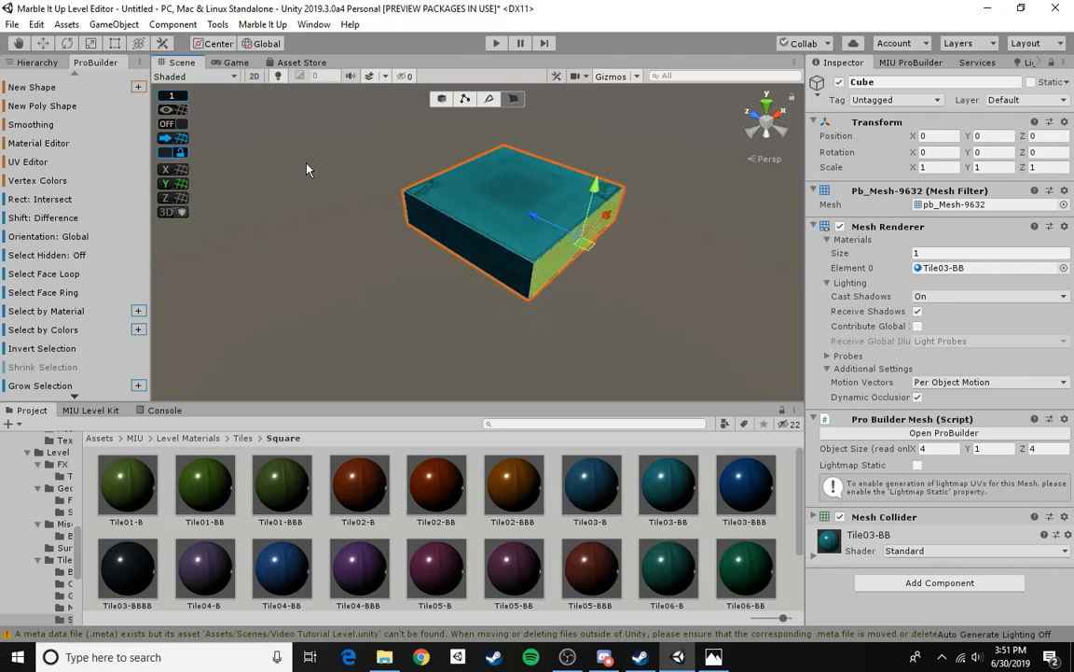
# - Extrude the selected side face by Face Normal with a distance of 0.5
pyautogui.scroll(-15, 42, 177)
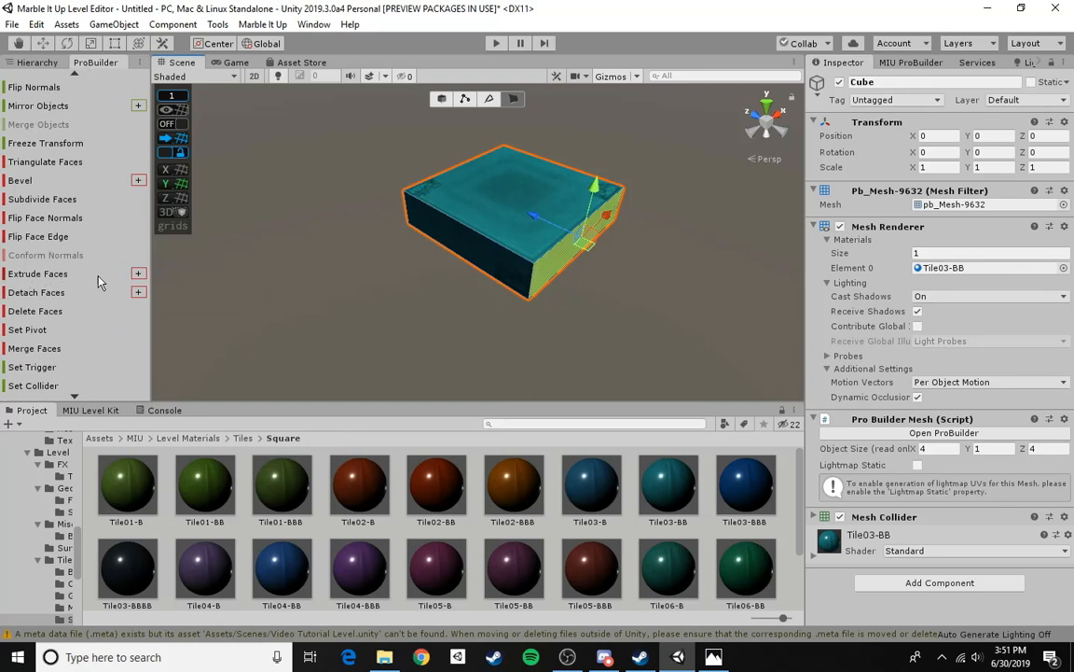
pyautogui.click(140, 276)
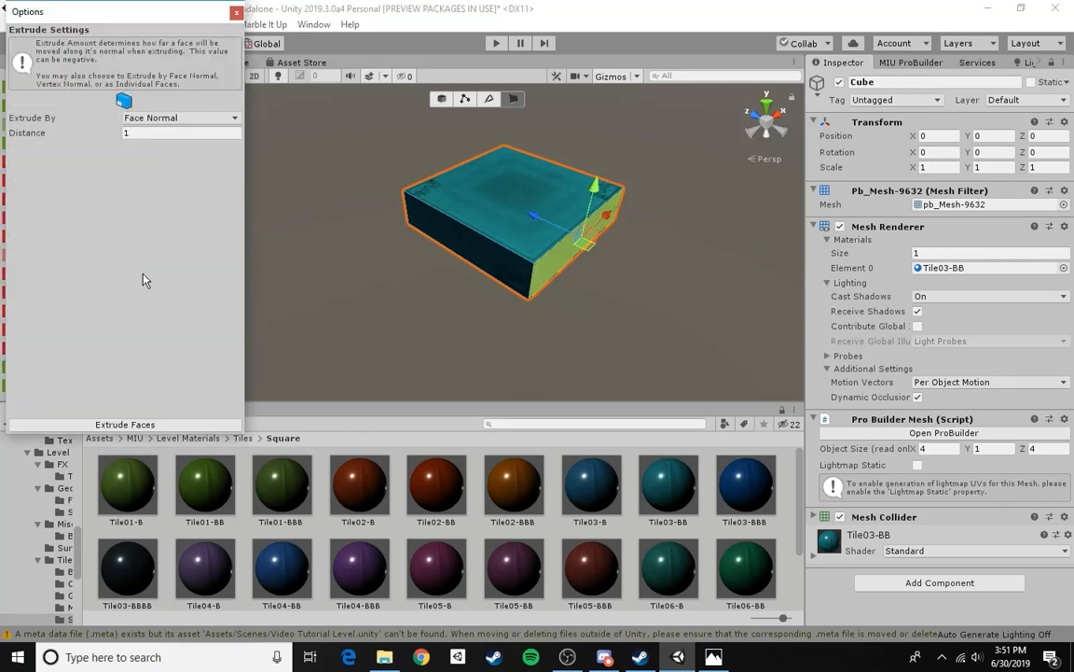
pyautogui.click(143, 134)
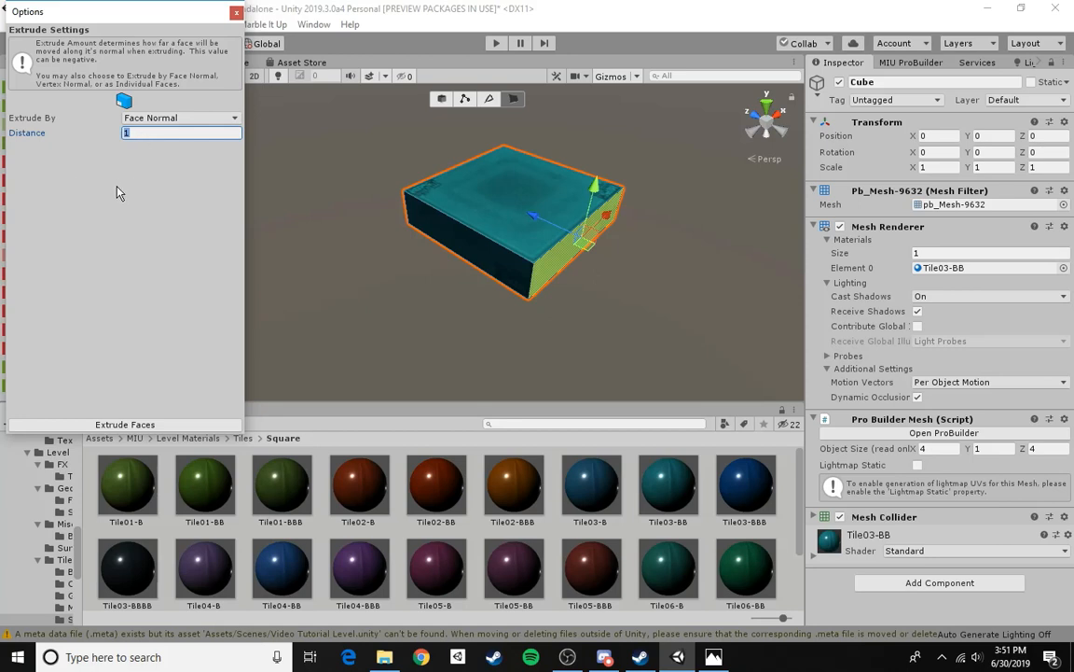
pyautogui.write('.5')
pyautogui.click(148, 426)
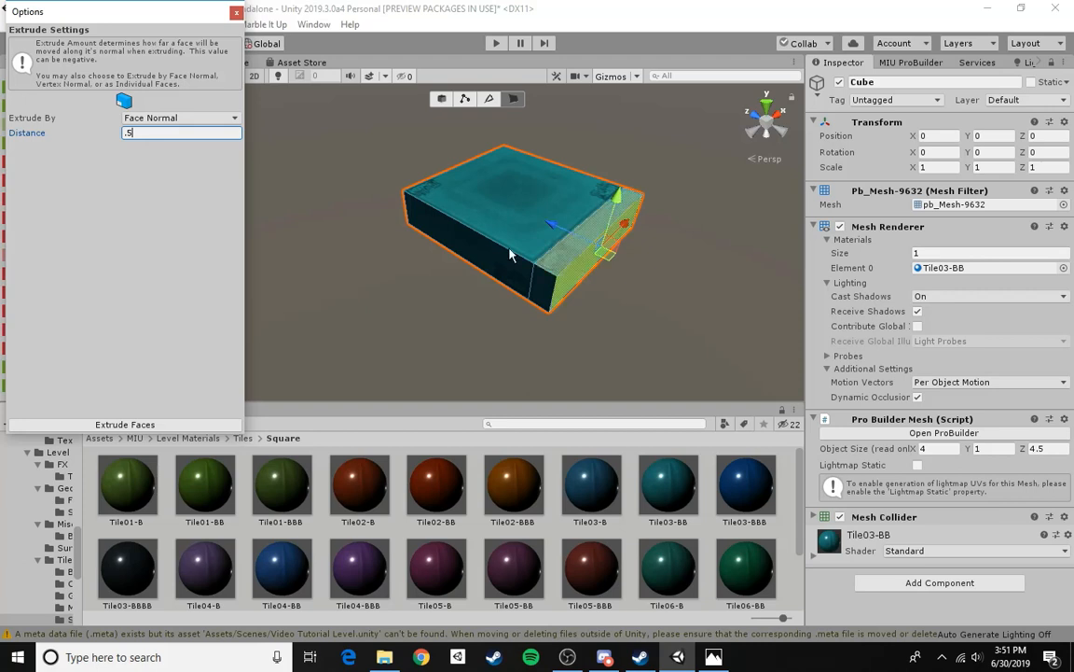
# - Extrude the same face again with a distance of 1 and close the extrude settings
pyautogui.moveTo(170, 135); pyautogui.dragTo(103, 135)
pyautogui.write('1')
pyautogui.click(155, 426)
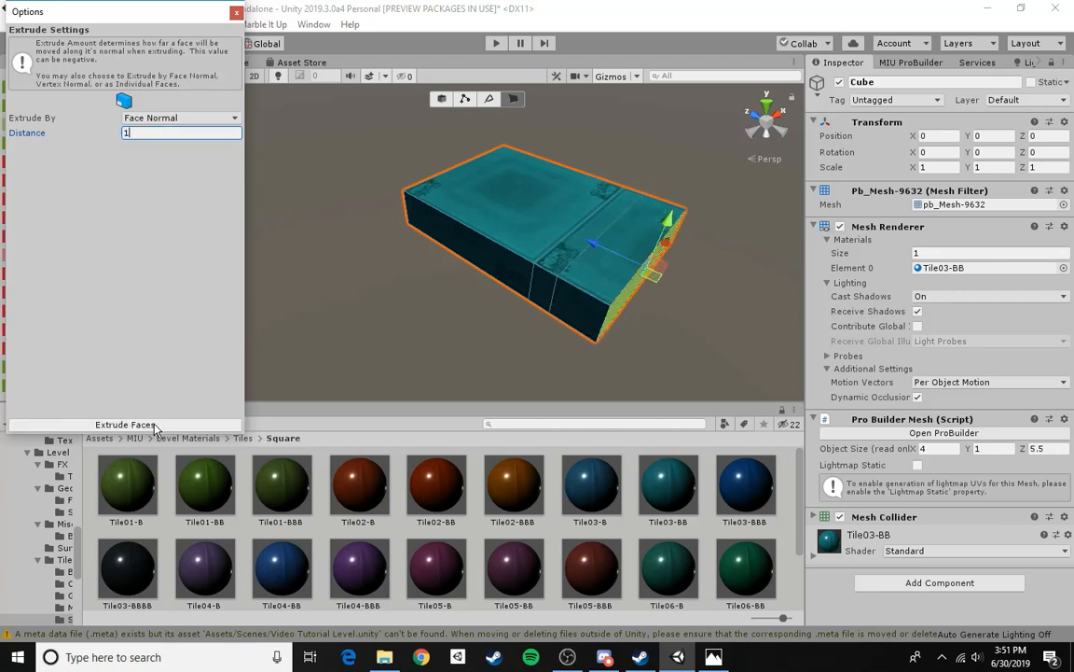
pyautogui.click(236, 12)
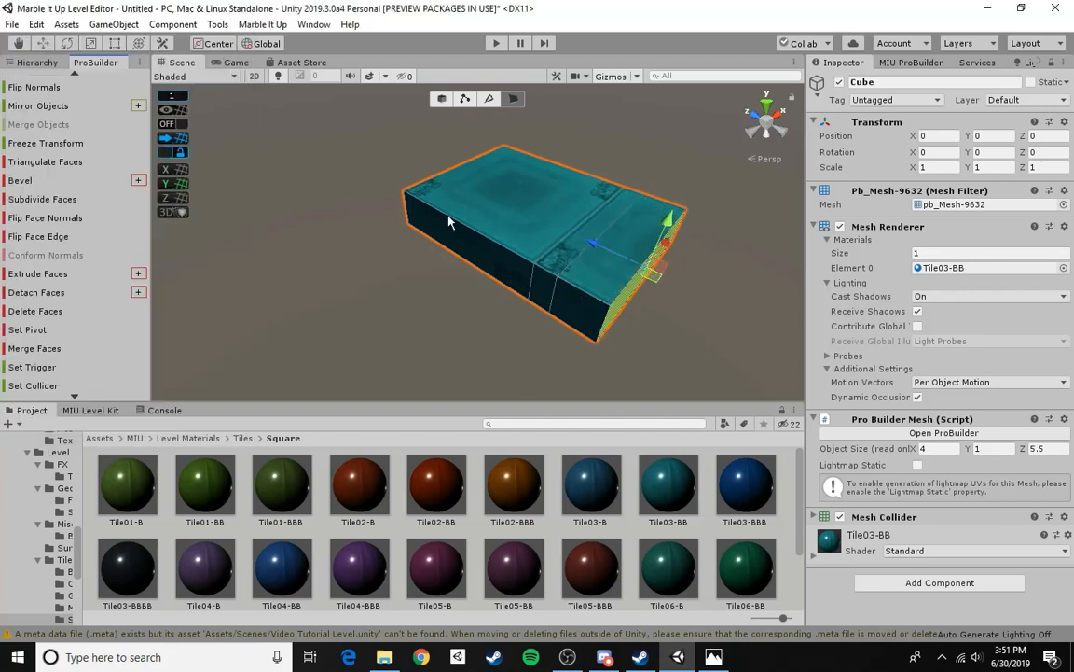
# - Undo the last two face extrusions made from the extrude settings
pyautogui.hotkey('ctrl', 'z')
pyautogui.hotkey('ctrl', 'z')
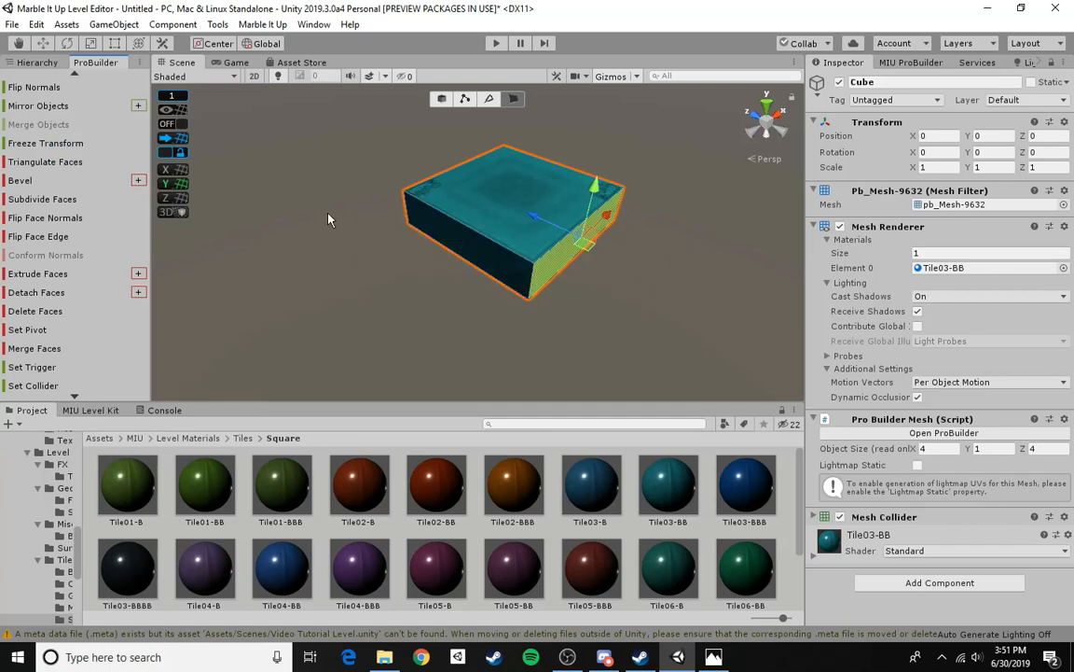
pyautogui.moveTo(361, 164); pyautogui.dragTo(488, 216, button='right')
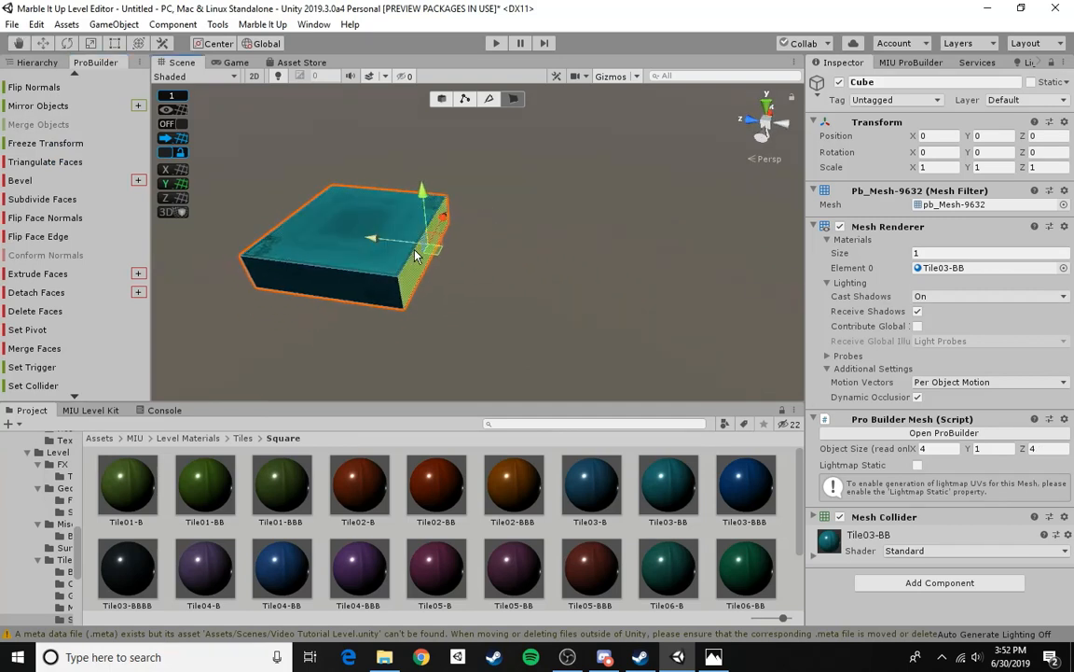
pyautogui.keyDown('alt'); pyautogui.moveTo(439, 246); pyautogui.dragTo(416, 324); pyautogui.keyUp('alt')
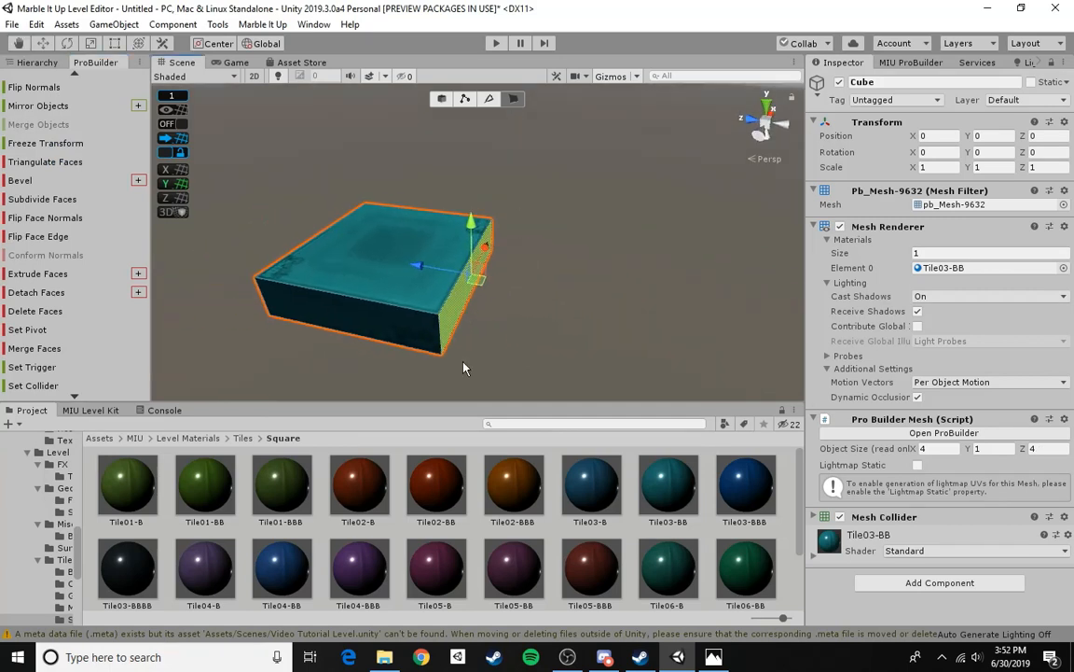
# - Try extruding and shifting the platform's selected side face along Z with a snap value of 1
pyautogui.keyDown('shift'); pyautogui.moveTo(423, 270); pyautogui.dragTo(498, 345); pyautogui.keyUp('shift')
pyautogui.click(171, 95)
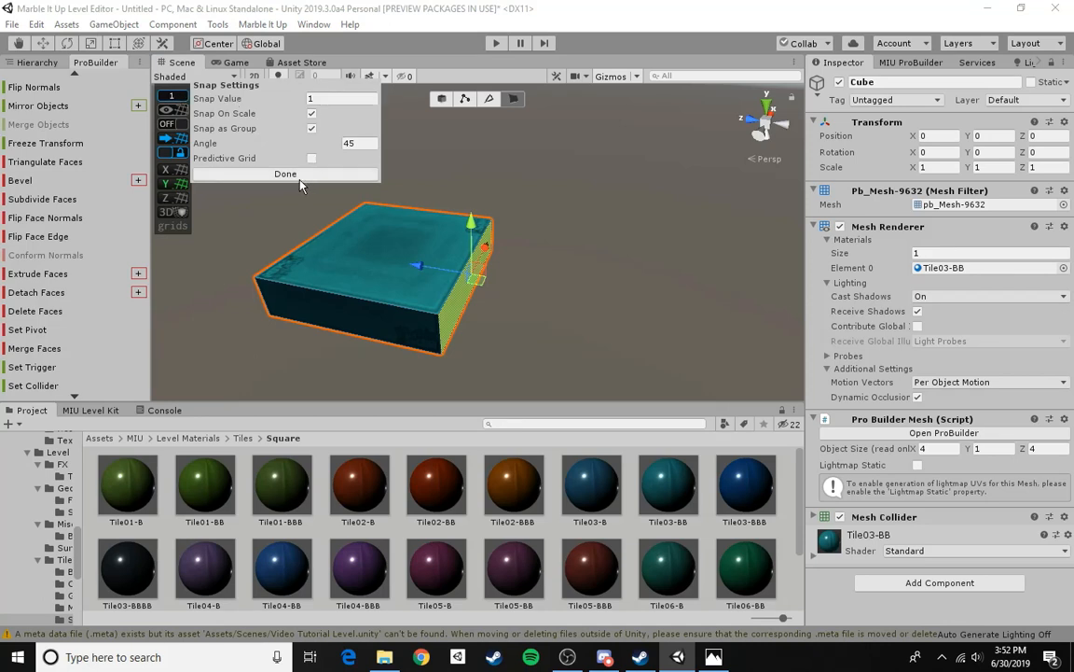
pyautogui.click(272, 172)
pyautogui.moveTo(415, 269); pyautogui.dragTo(384, 241)
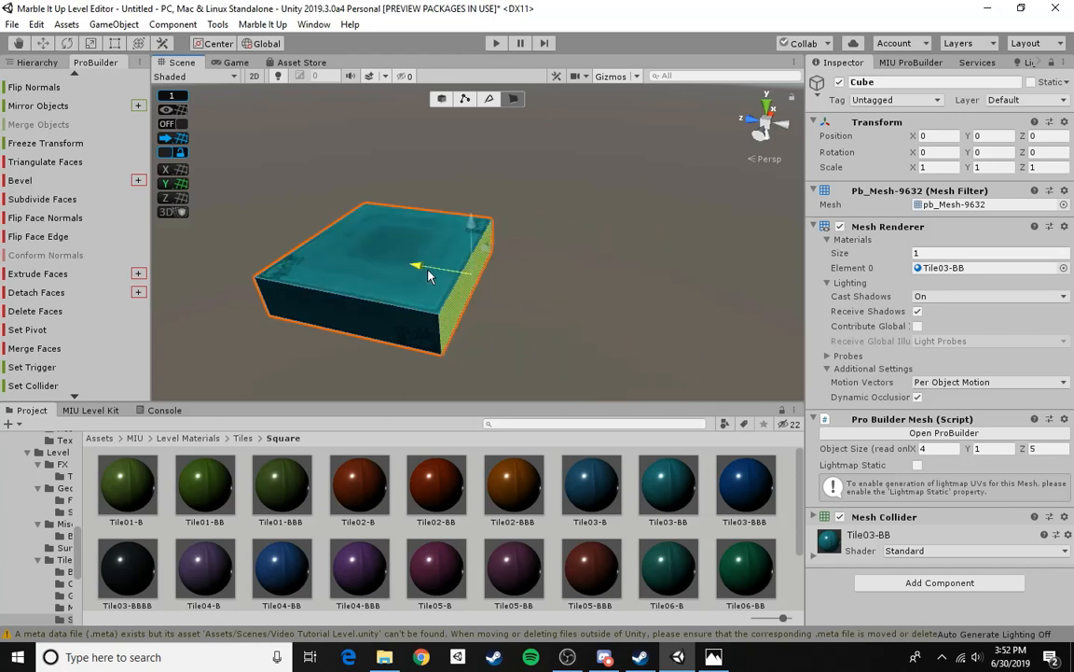
# - Set the snap value to 0.25, try pulling the selected side face outward along Z, and undo that pull
pyautogui.click(171, 96)
pyautogui.click(347, 99)
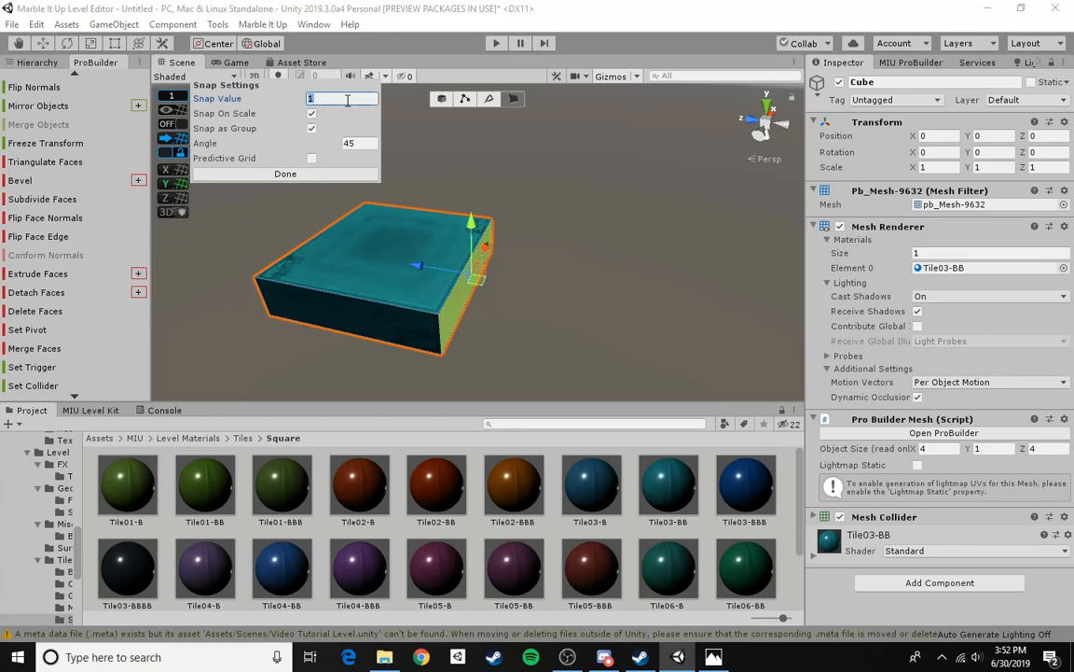
pyautogui.write('.25')
pyautogui.click(286, 174)
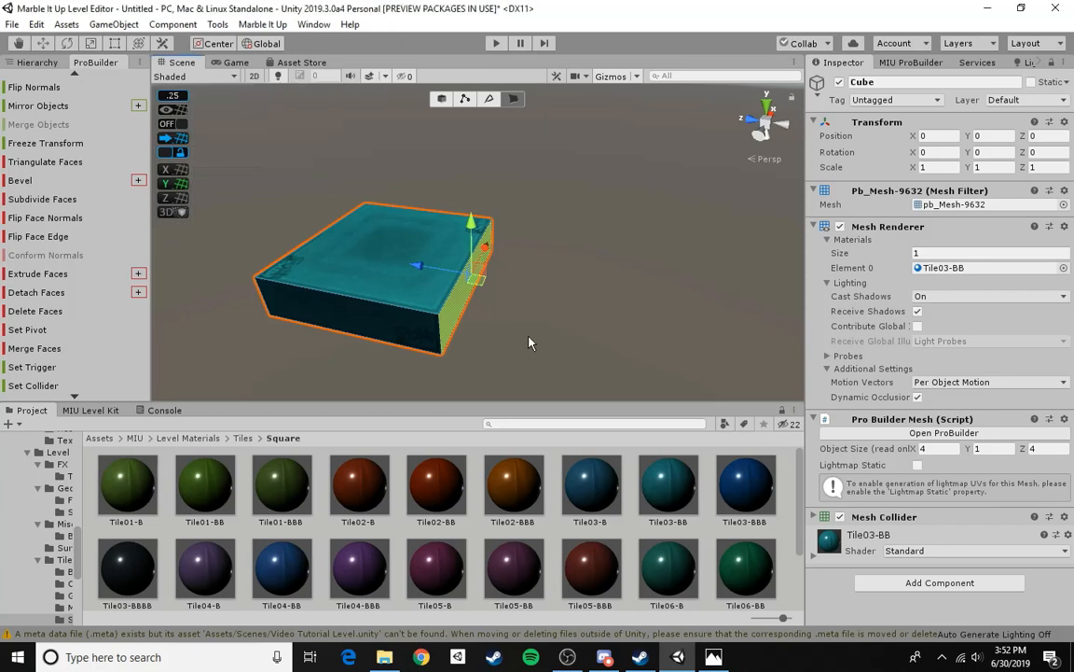
pyautogui.moveTo(423, 275); pyautogui.dragTo(540, 313)
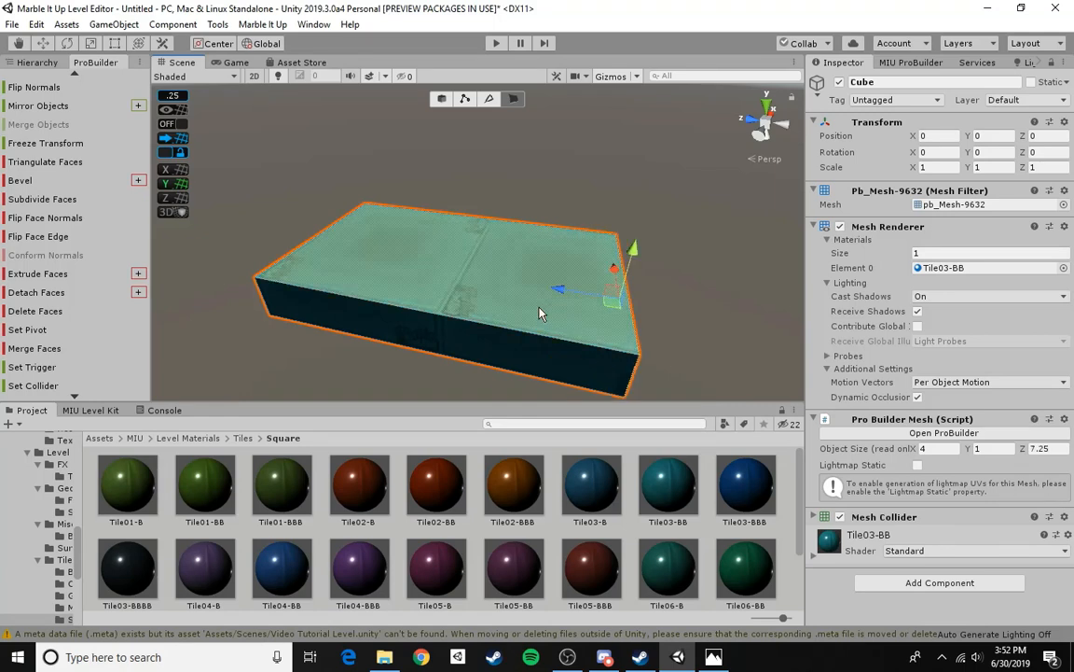
pyautogui.hotkey('ctrl', 'z')
# - Set the grid snap value back to 1
pyautogui.click(172, 95)
pyautogui.write('1')
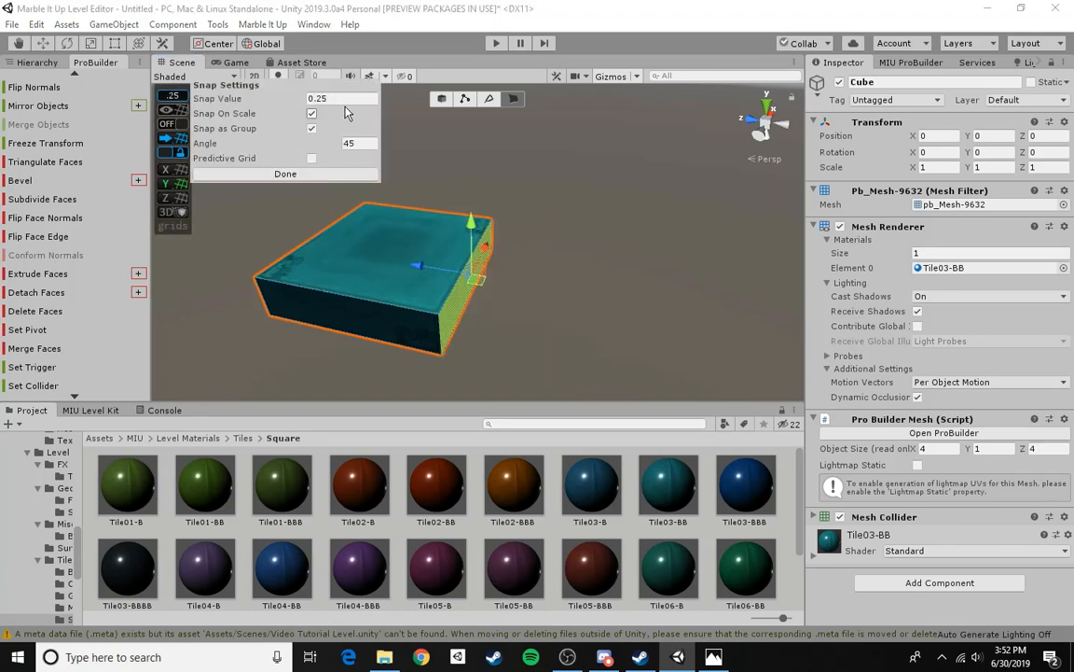
pyautogui.click(317, 172)
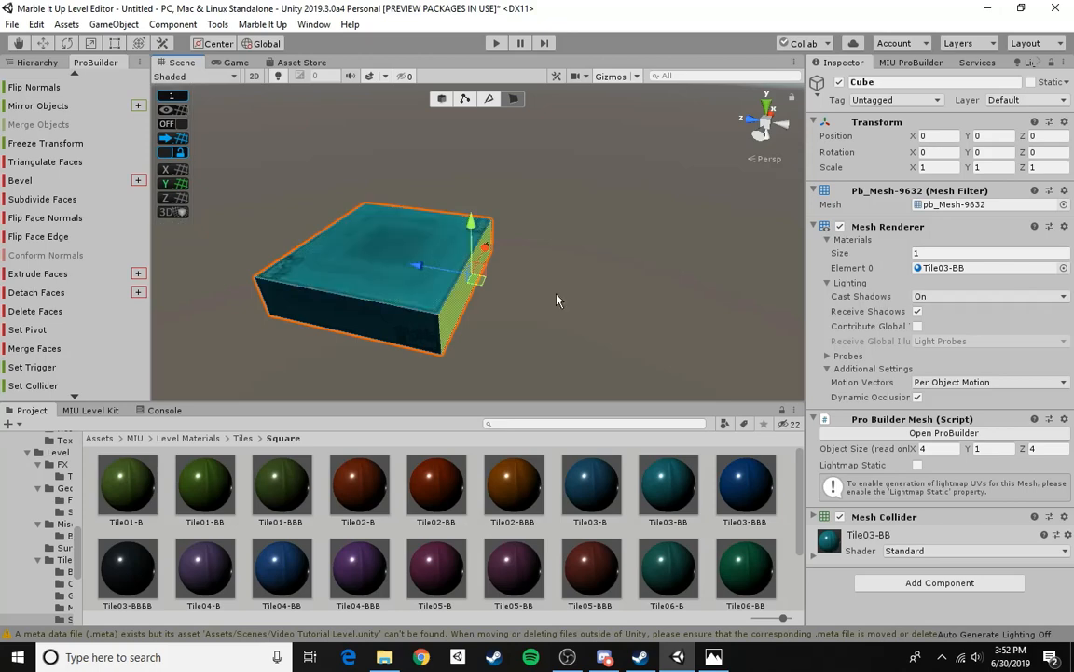
# - Pull two adjacent side faces outward to enlarge the platform to 12 units in Z and 12 units in X, then deselect it
pyautogui.keyDown('alt'); pyautogui.moveTo(556, 300); pyautogui.dragTo(474, 233); pyautogui.keyUp('alt')
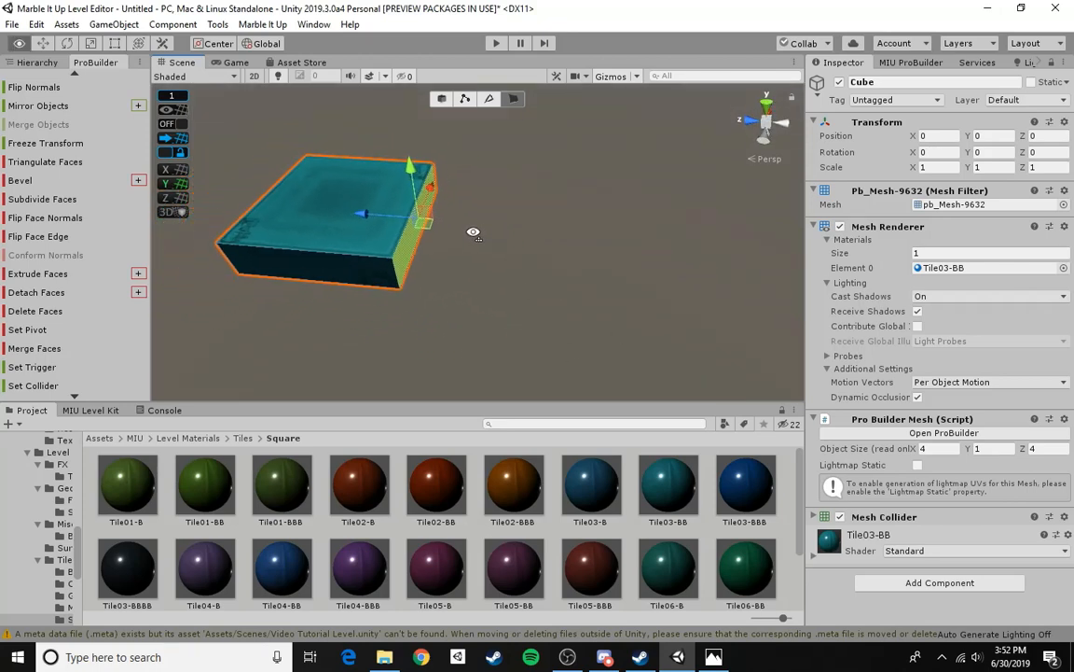
pyautogui.moveTo(391, 216); pyautogui.dragTo(587, 222)
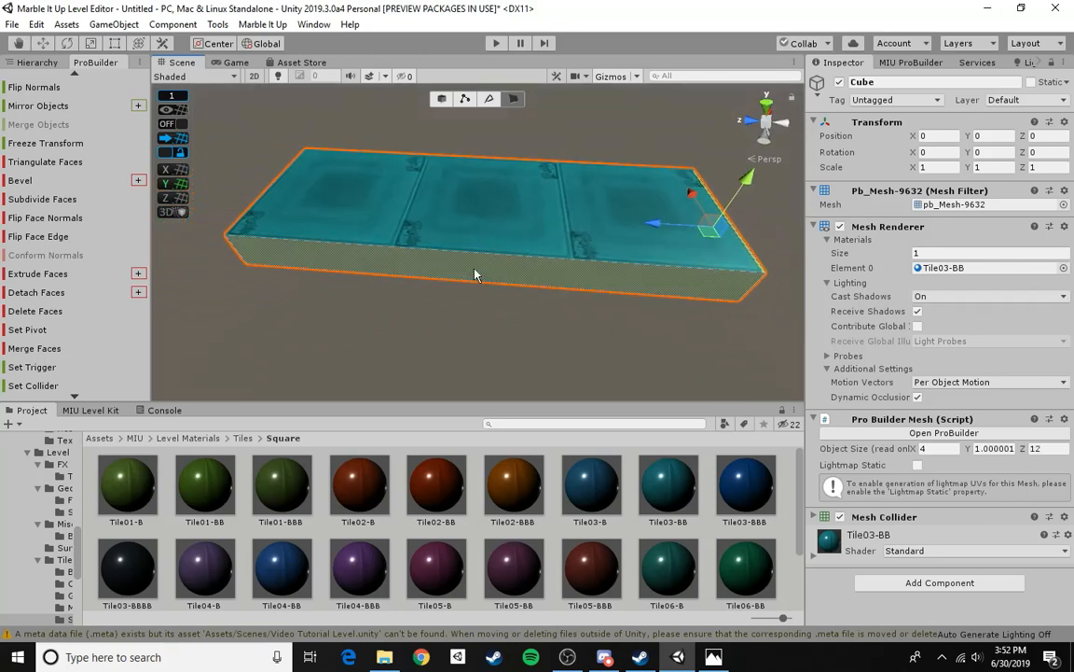
pyautogui.keyDown('alt'); pyautogui.moveTo(474, 275); pyautogui.dragTo(568, 247); pyautogui.keyUp('alt')
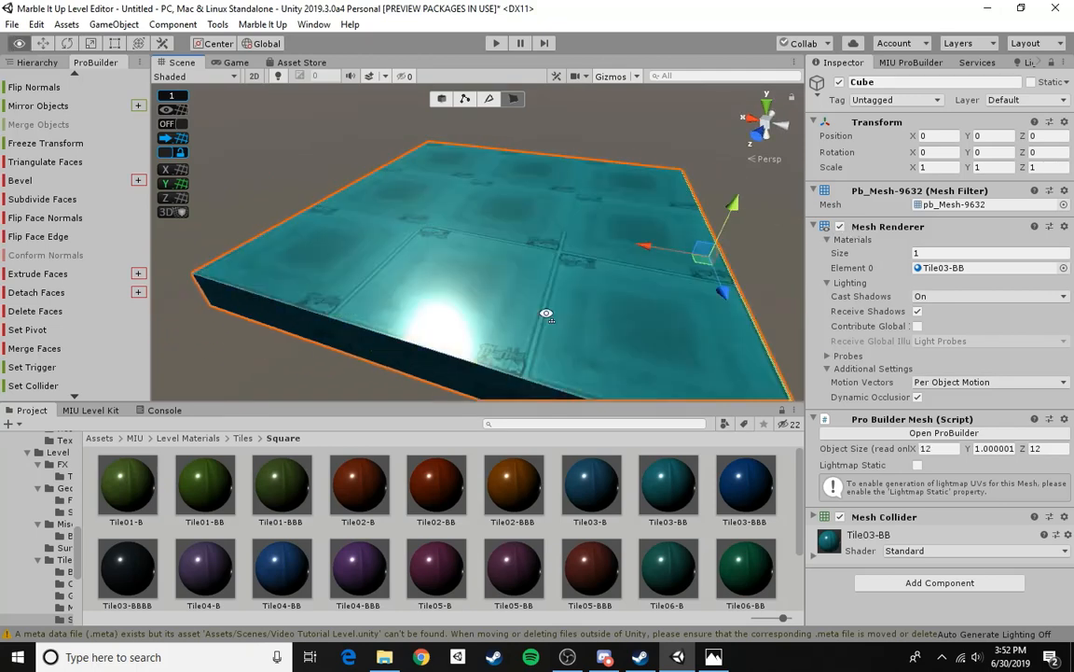
pyautogui.keyDown('alt'); pyautogui.moveTo(546, 314); pyautogui.dragTo(561, 293); pyautogui.keyUp('alt')
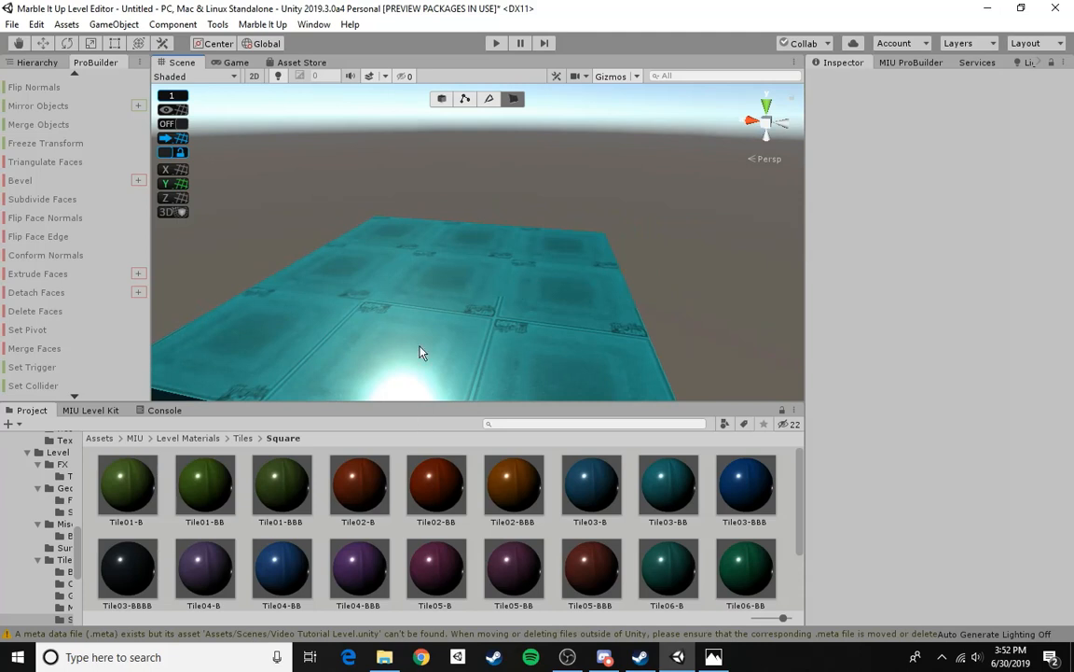
# - Add a Level Timing object from the MIU Level Kit's Core objects and show it in the scene hierarchy
pyautogui.click(100, 411)
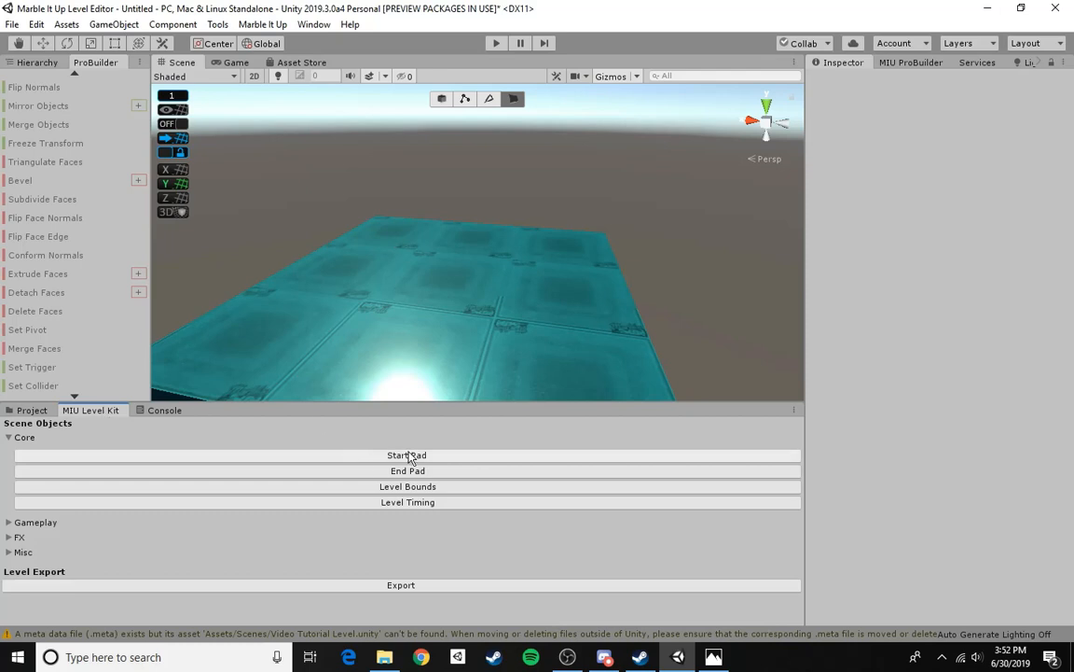
pyautogui.click(8, 439)
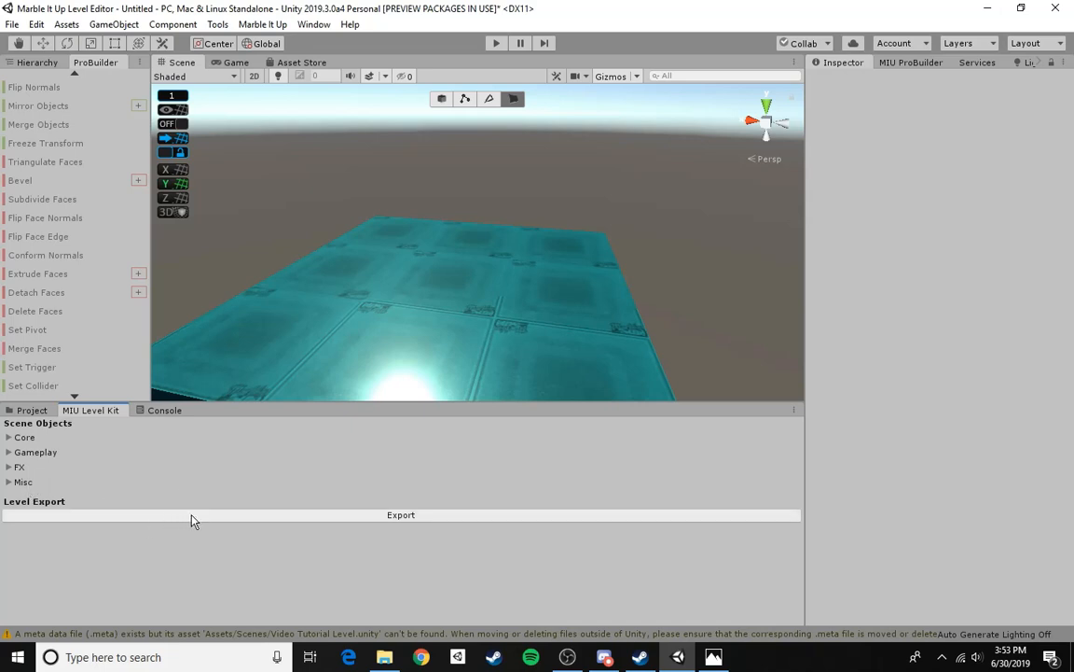
pyautogui.click(8, 437)
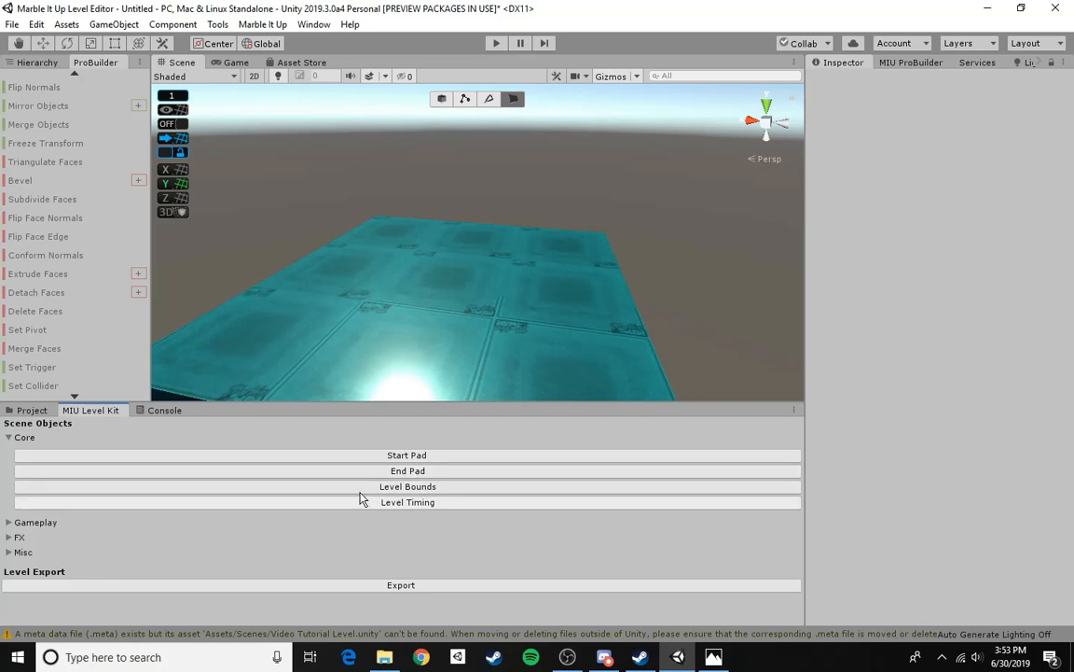
pyautogui.moveTo(492, 347); pyautogui.dragTo(487, 365, button='right')
pyautogui.press('w')
pyautogui.click(421, 504)
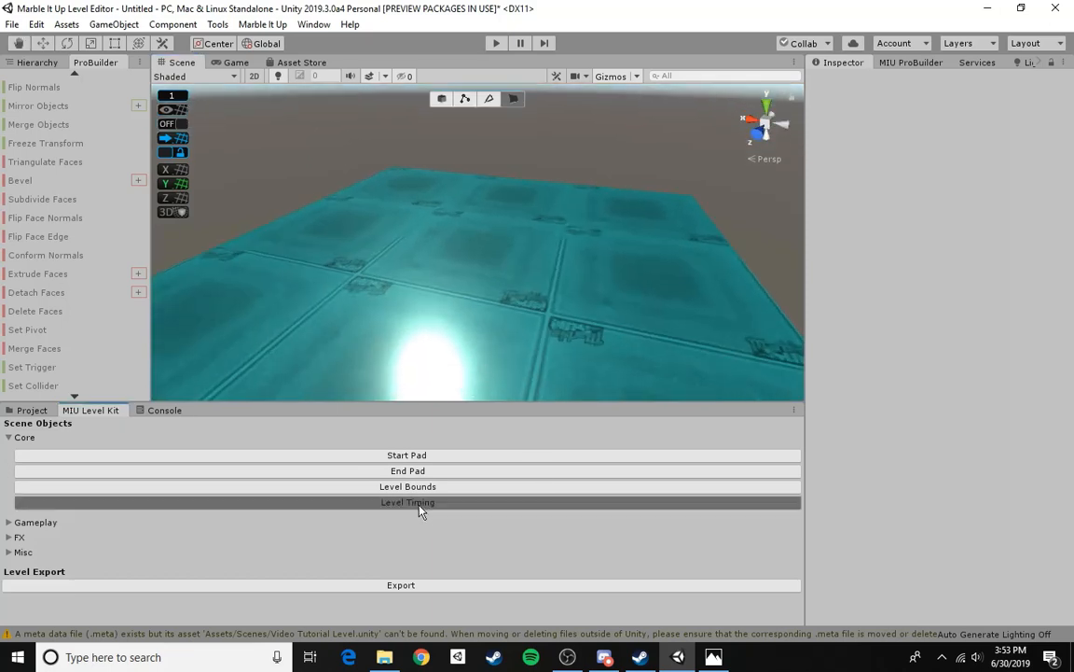
pyautogui.click(38, 63)
pyautogui.moveTo(396, 196); pyautogui.dragTo(438, 205, button='right')
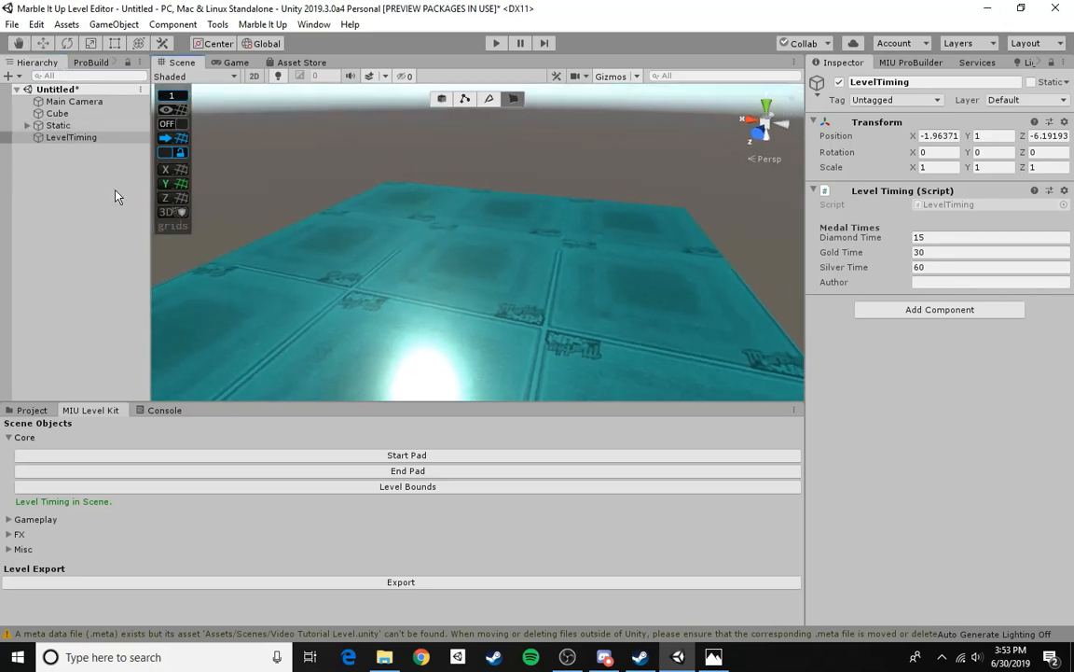
# - Switch ProBuilder from face selection to object selection, then select the platform as a whole and deselect it
pyautogui.click(373, 224)
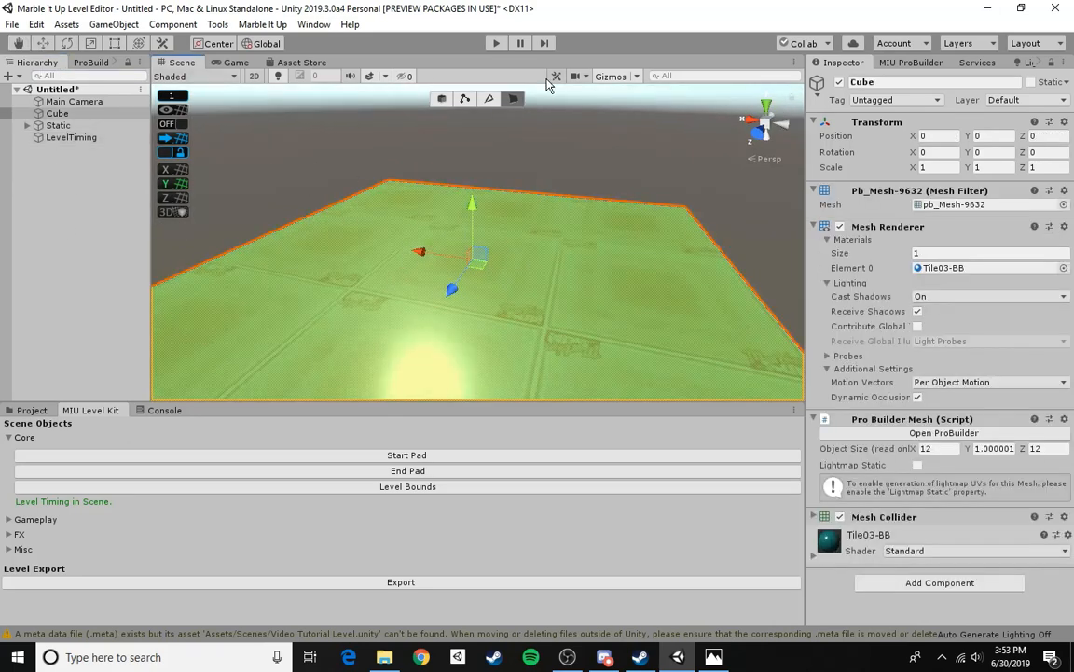
pyautogui.click(442, 99)
pyautogui.click(488, 224)
pyautogui.click(486, 225)
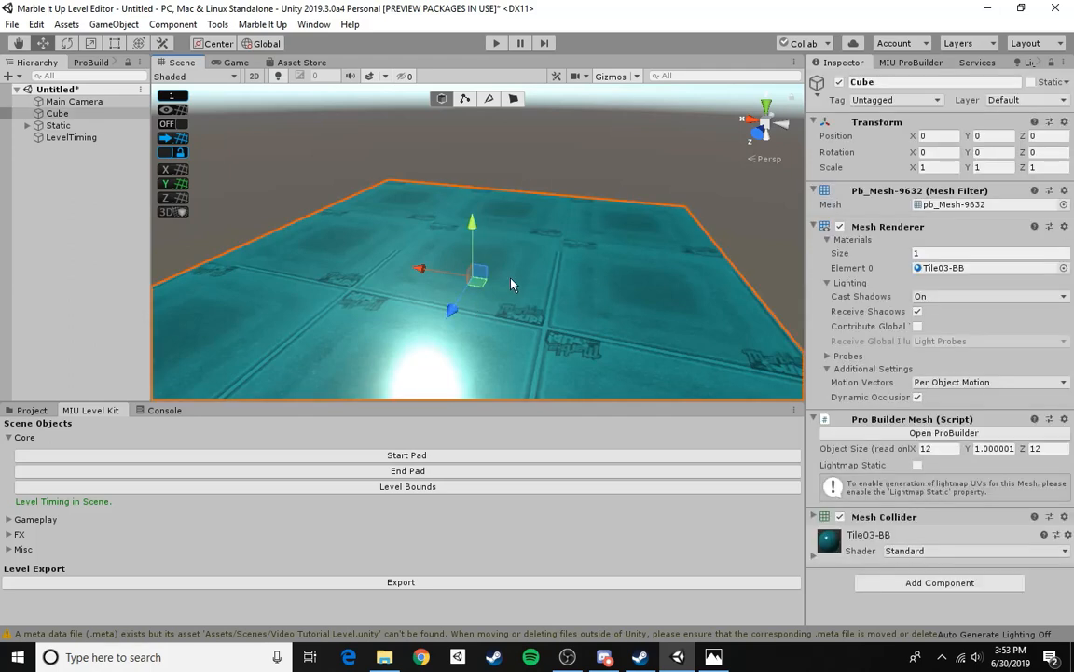
pyautogui.click(298, 175)
# - Inspect the Main Camera and the Lighting group under Static by framing each in the scene, then return to the platform
pyautogui.click(74, 100)
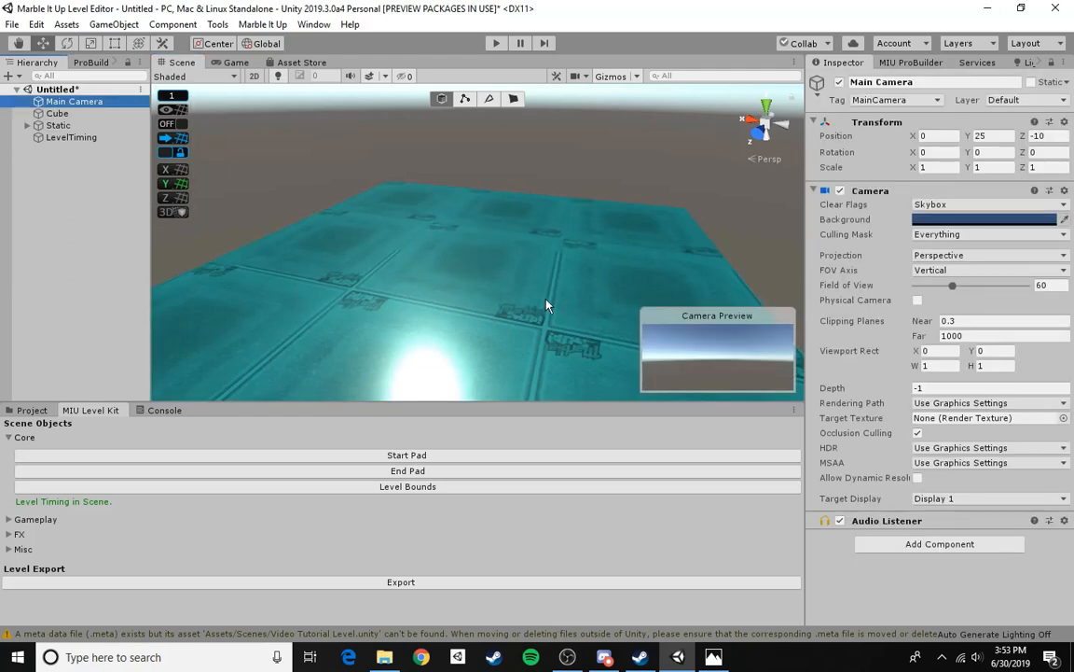
pyautogui.press('f')
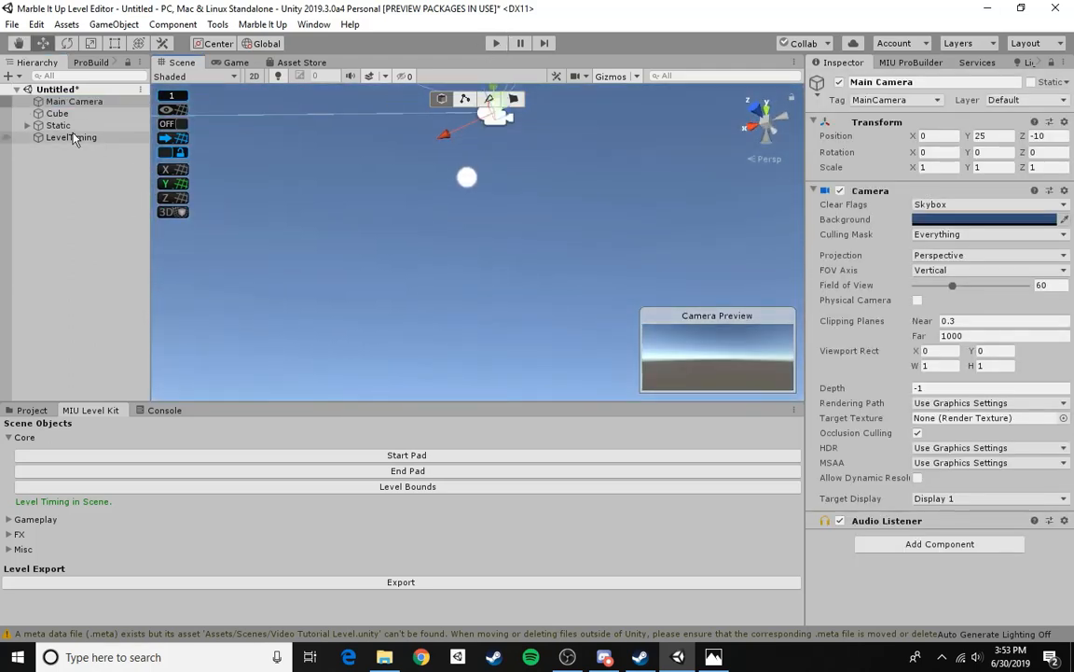
pyautogui.click(58, 125)
pyautogui.click(27, 125)
pyautogui.click(73, 138)
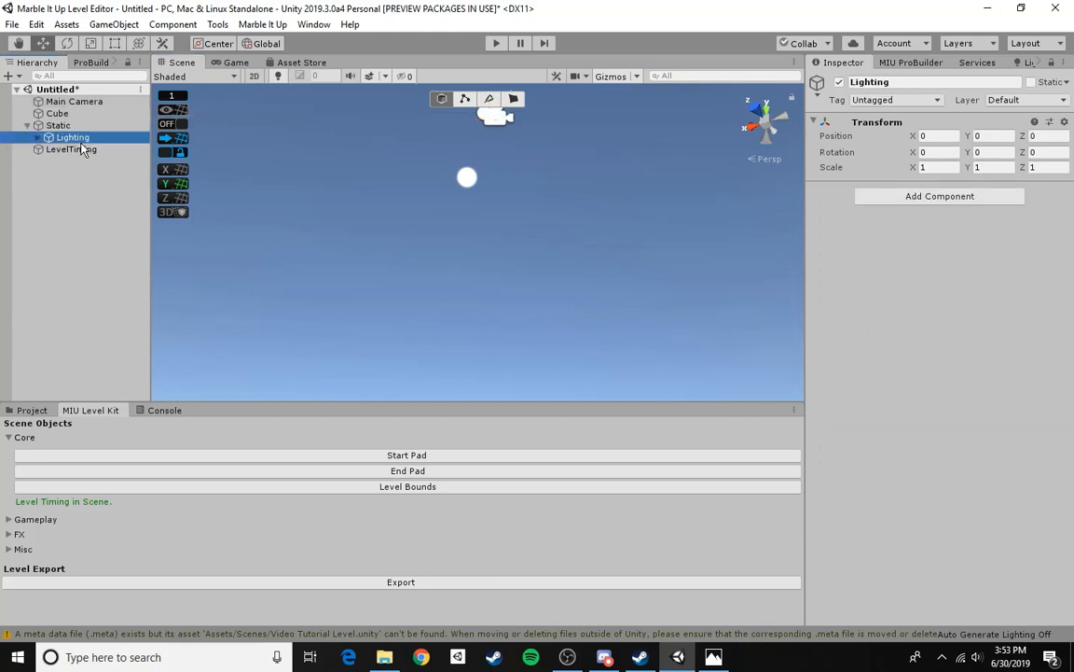
pyautogui.press('f')
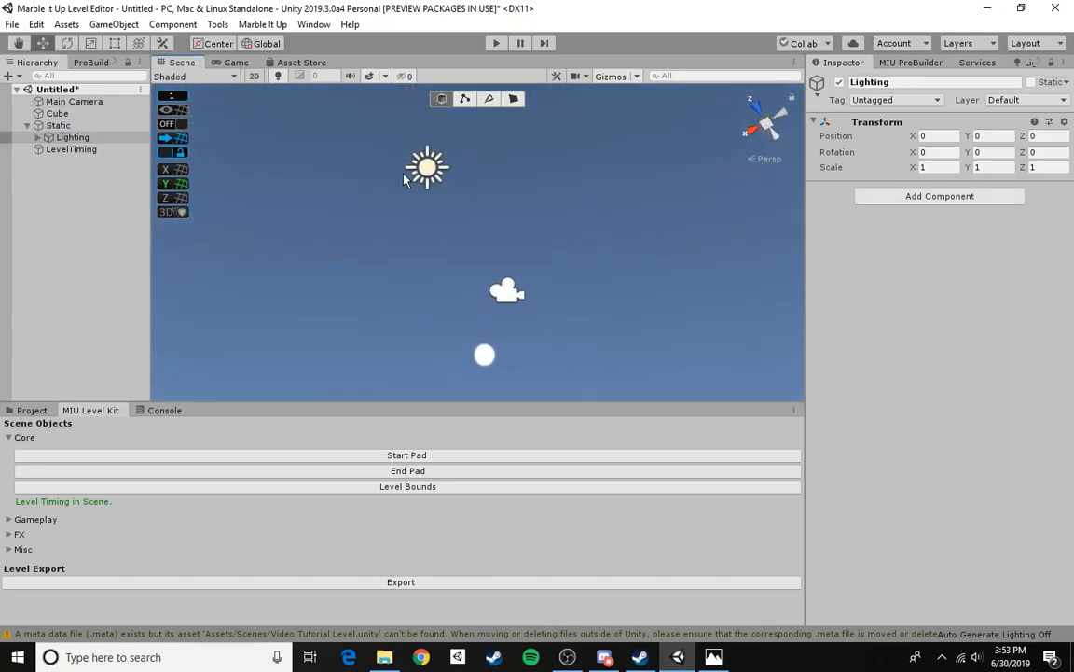
pyautogui.click(37, 125)
pyautogui.click(27, 126)
pyautogui.moveTo(700, 303); pyautogui.dragTo(847, 664, button='right')
# - Compare selecting LevelTiming from the hierarchy with selecting the platform directly in the scene
pyautogui.click(58, 138)
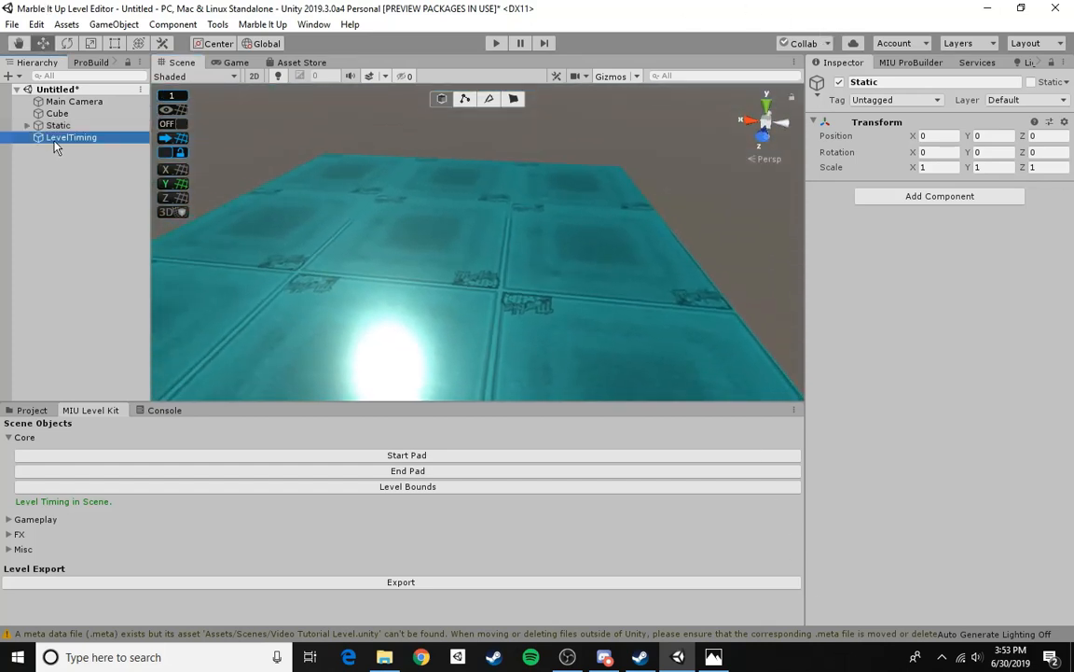
pyautogui.moveTo(444, 347); pyautogui.dragTo(243, 149, button='right')
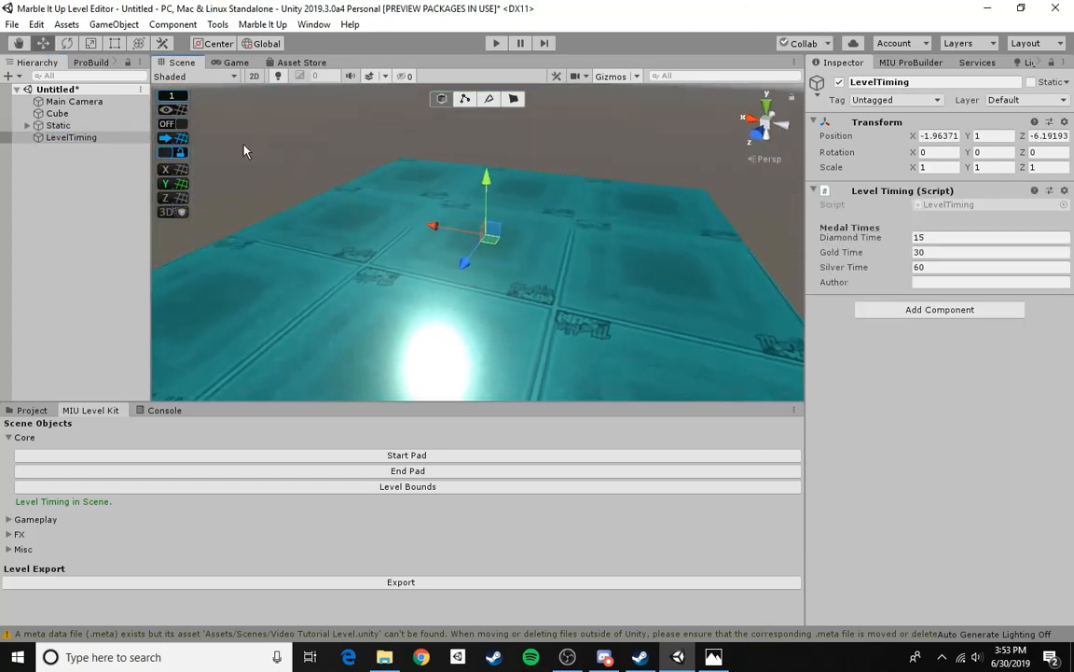
pyautogui.click(457, 171)
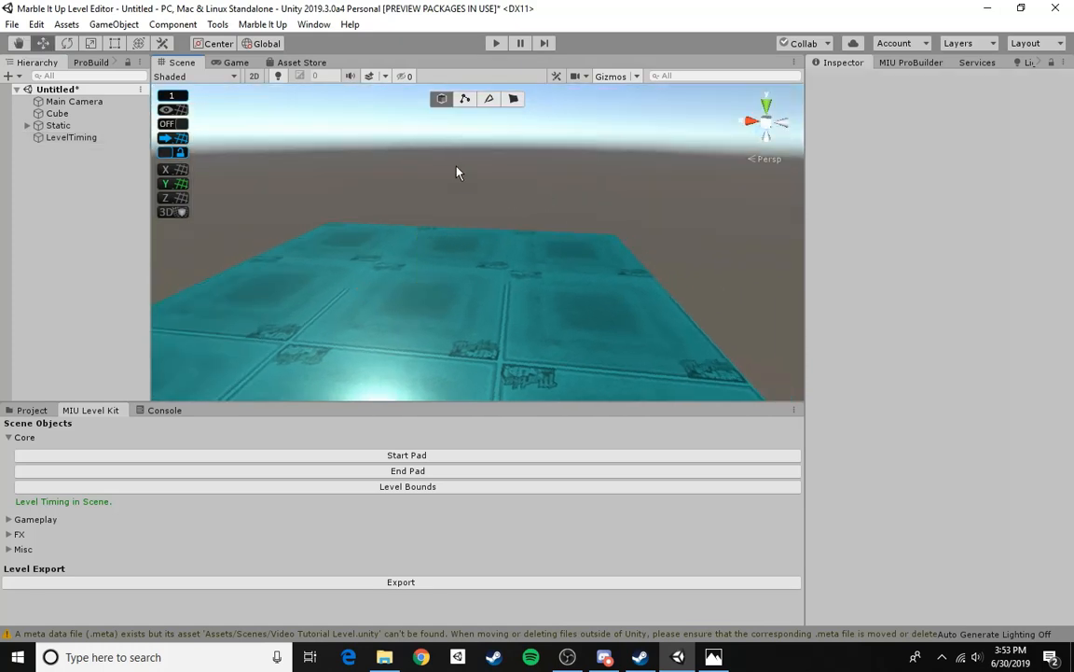
pyautogui.click(442, 273)
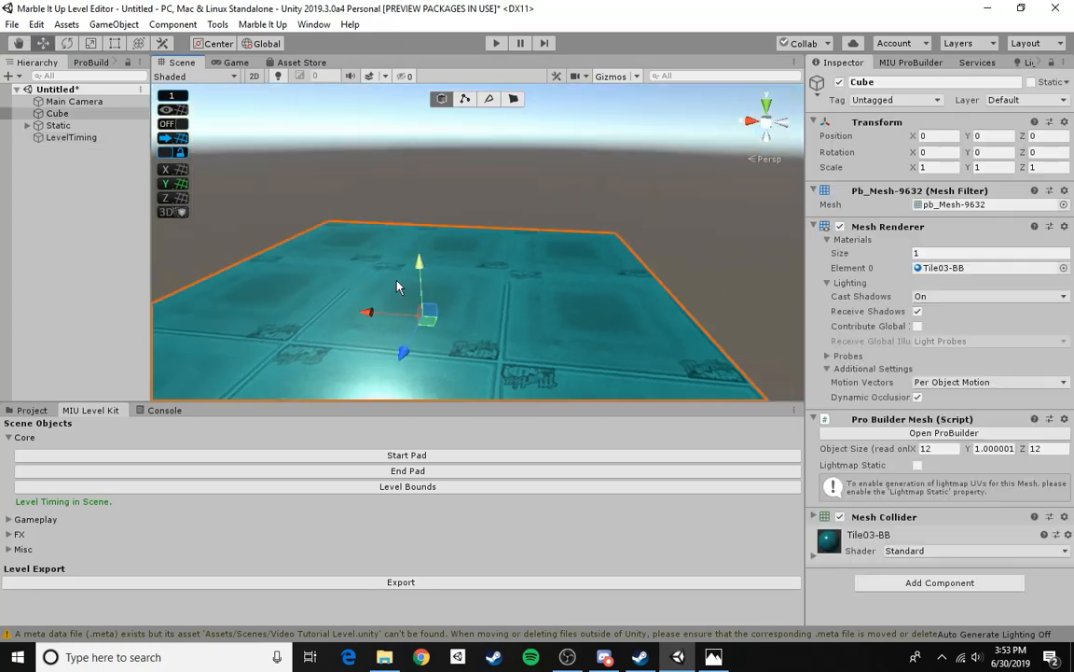
pyautogui.click(471, 194)
pyautogui.click(51, 137)
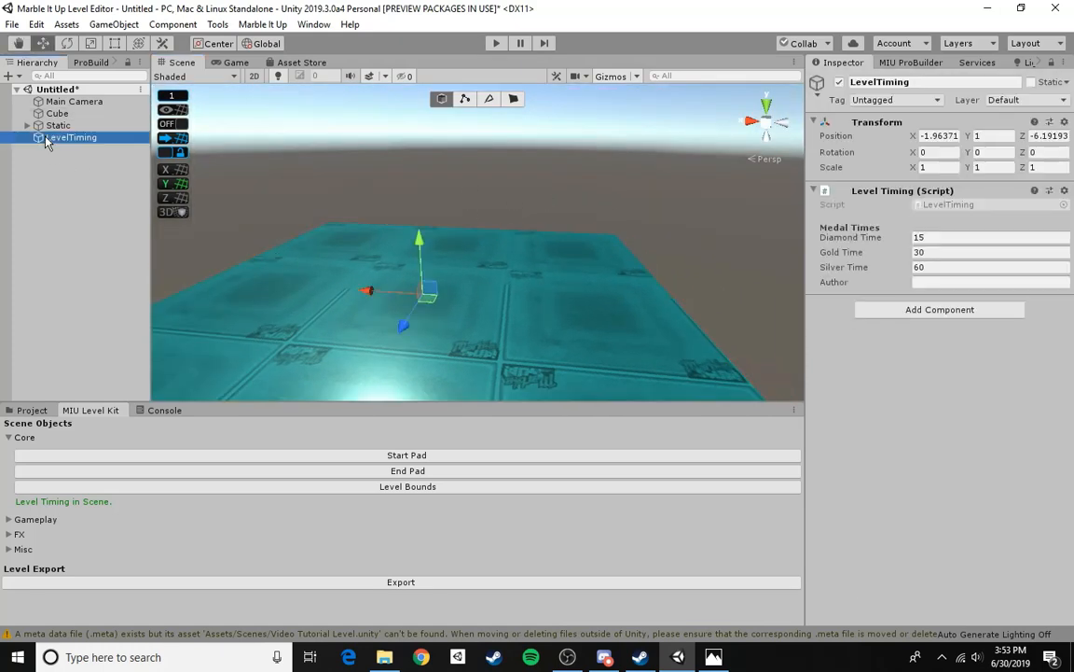
# - Search the hierarchy for "level" to find LevelTiming, then clear the search
pyautogui.click(72, 76)
pyautogui.write('level')
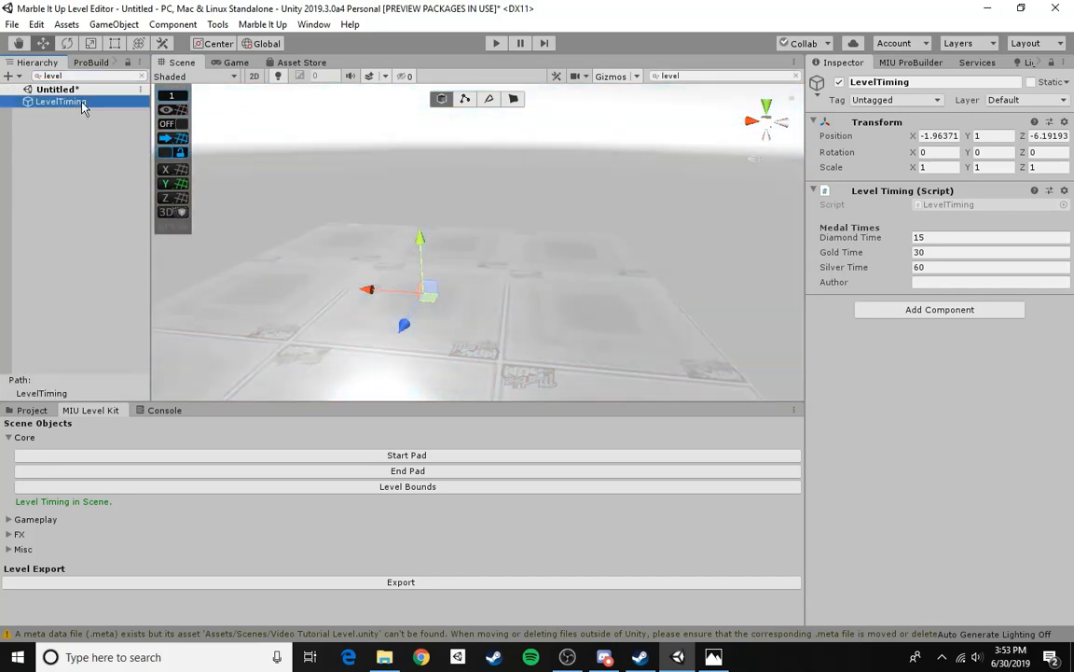
pyautogui.click(142, 76)
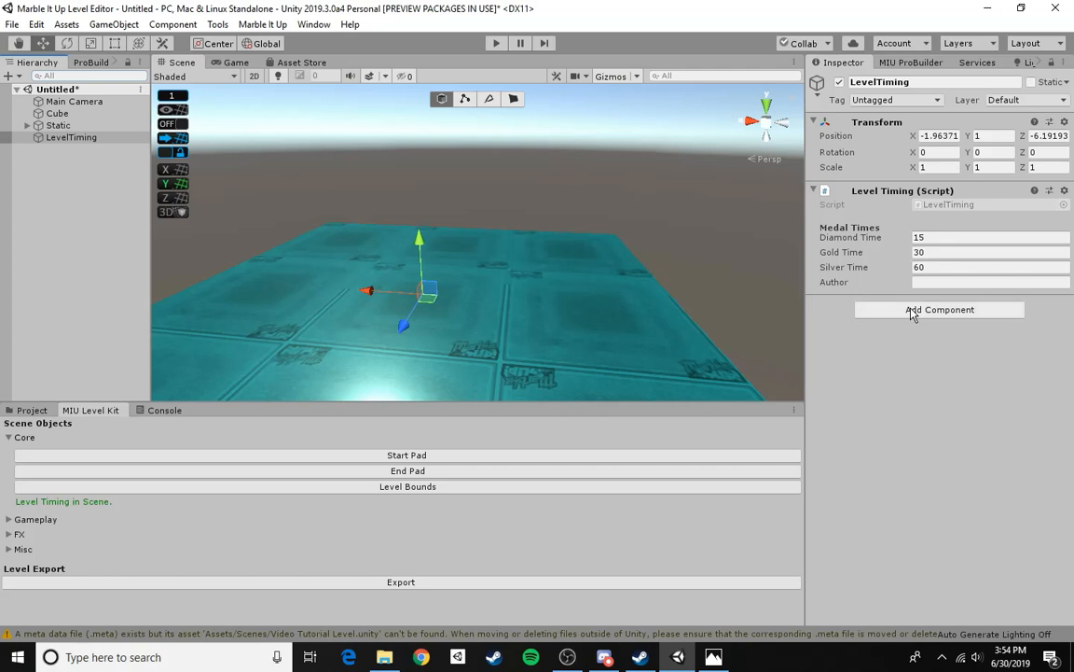
# - Enter the level author's username in the Author field of LevelTiming's Level Timing script and deselect the object
pyautogui.click(933, 281)
pyautogui.click(71, 138)
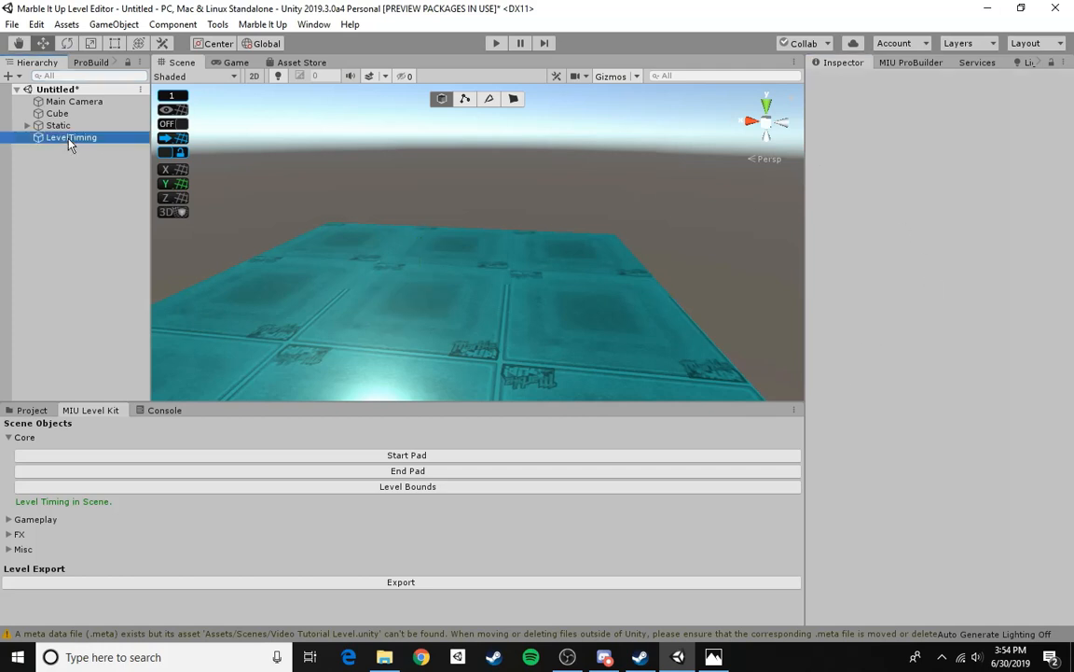
pyautogui.click(970, 281)
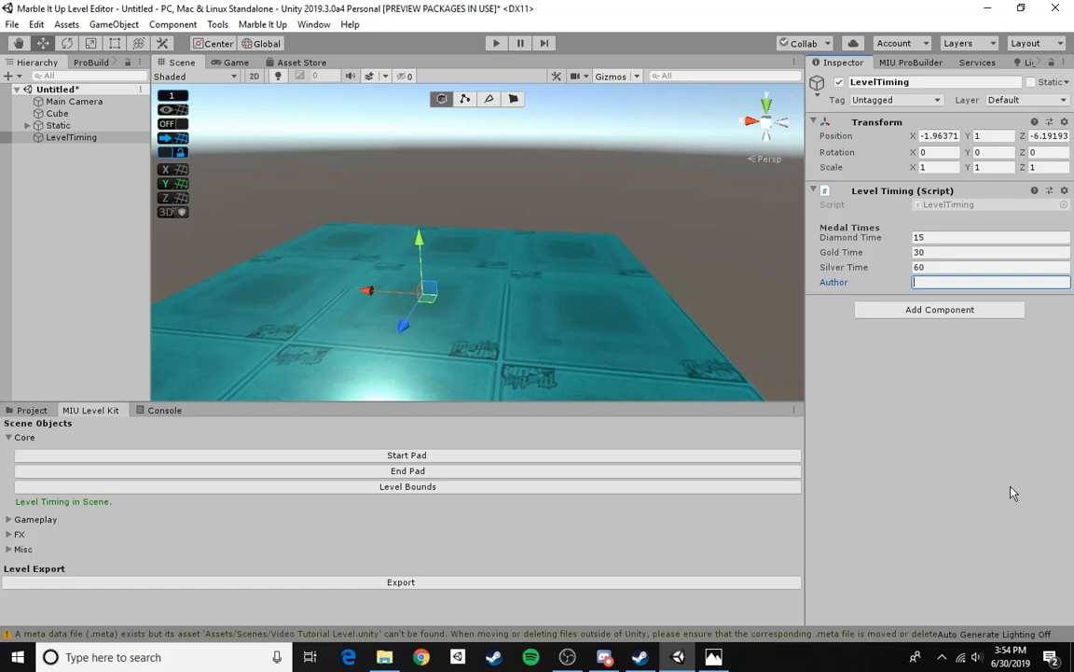
pyautogui.write('EvilTaco44')
pyautogui.moveTo(961, 284); pyautogui.dragTo(946, 285)
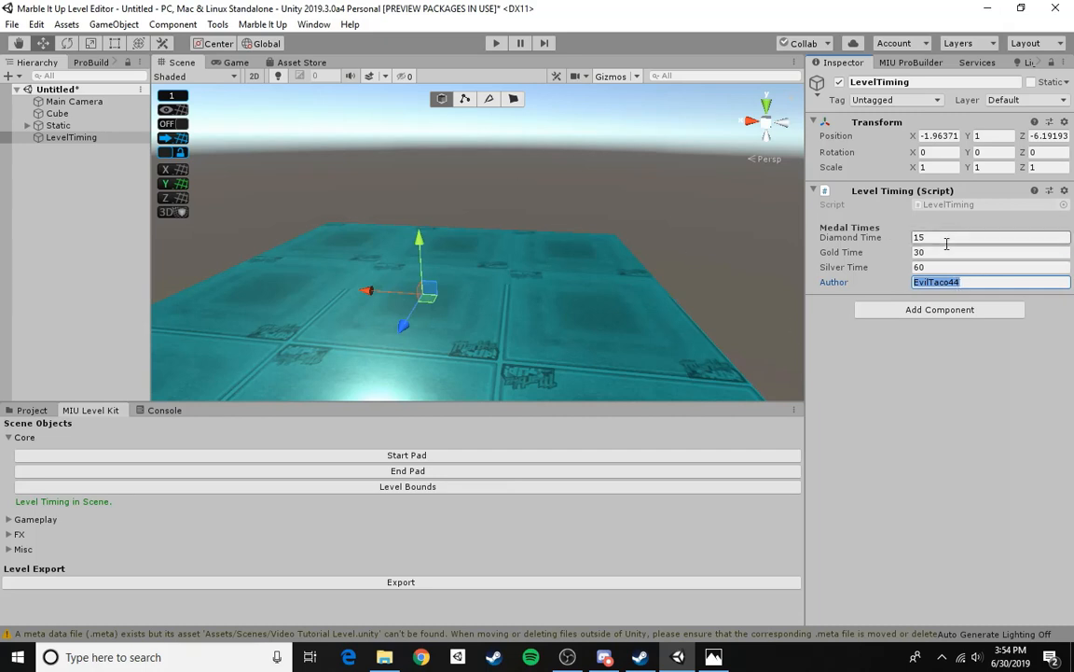
pyautogui.moveTo(723, 228); pyautogui.dragTo(719, 232, button='right')
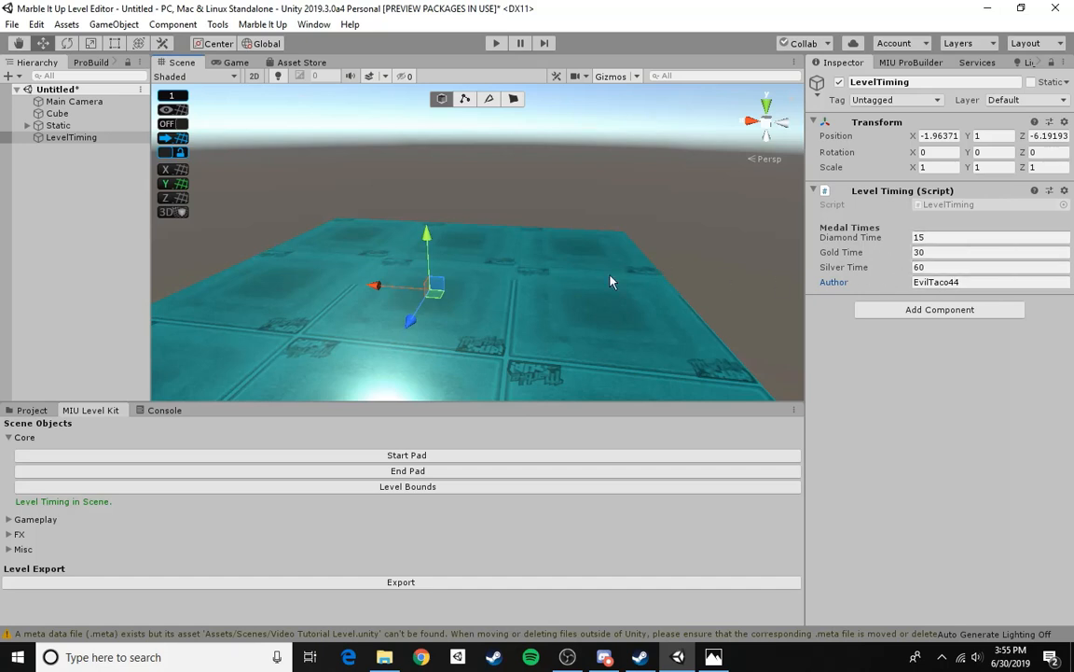
pyautogui.click(588, 186)
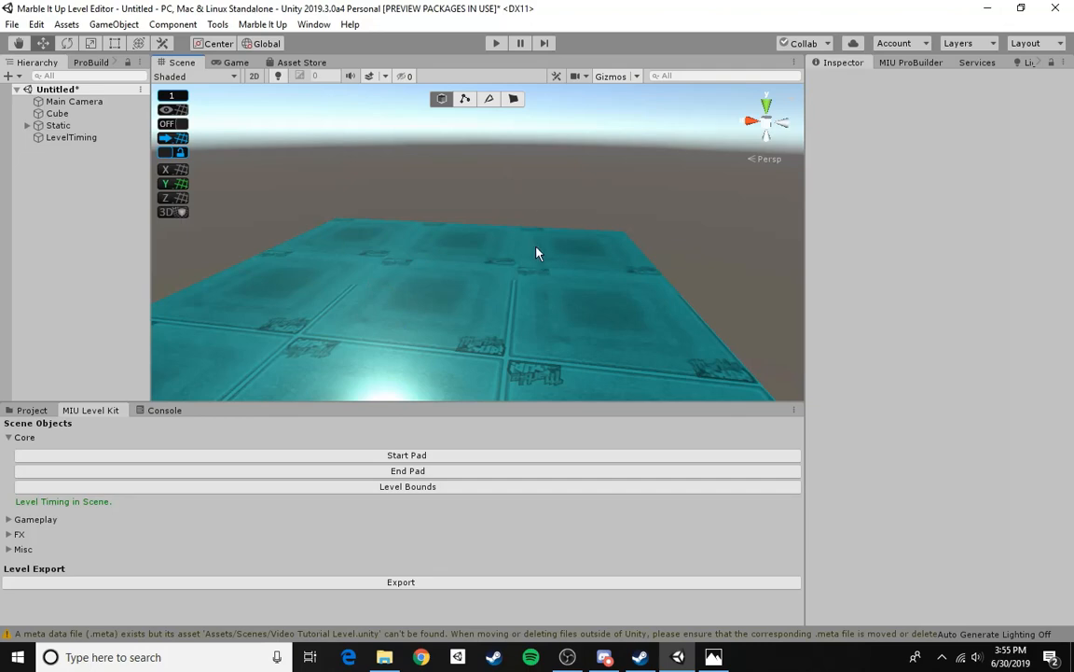
pyautogui.press('w')
pyautogui.moveTo(537, 248); pyautogui.dragTo(581, 329, button='right')
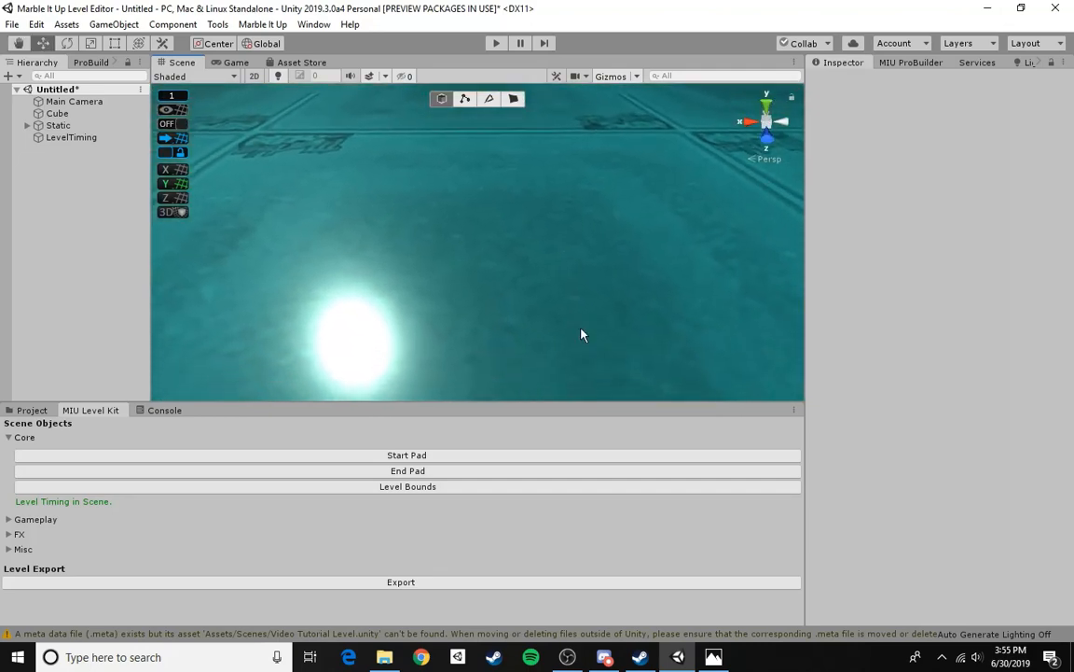
# - Add a Start Pad to the scene and shift it slightly across the platform surface
pyautogui.click(491, 458)
pyautogui.moveTo(512, 248); pyautogui.dragTo(580, 317, button='right')
pyautogui.press('s')
pyautogui.press('w')
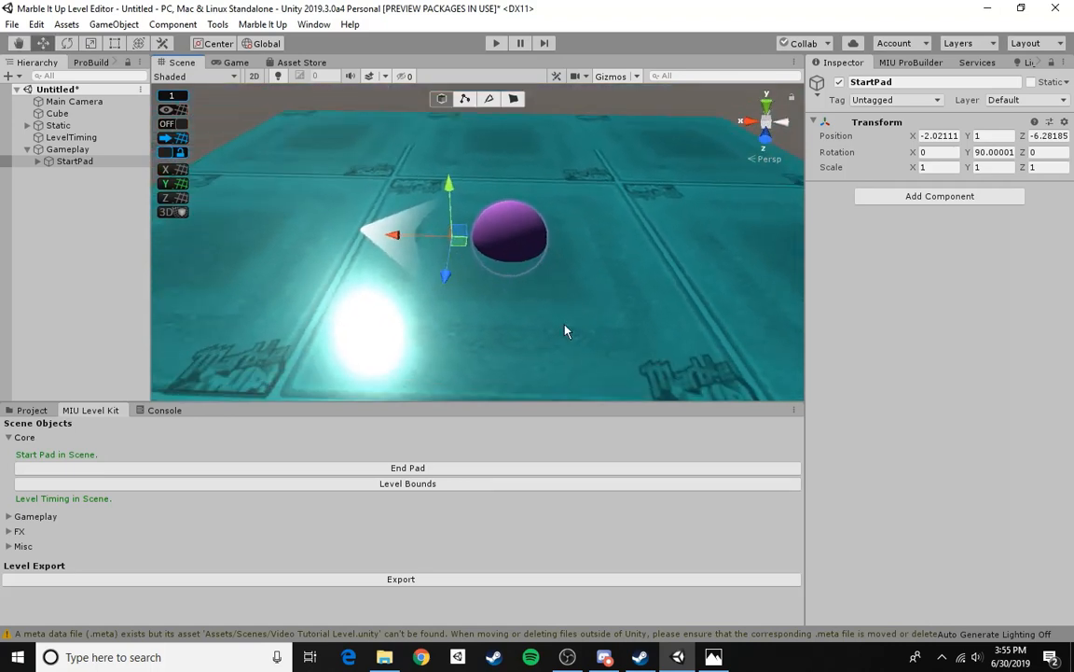
pyautogui.moveTo(443, 282); pyautogui.dragTo(386, 240)
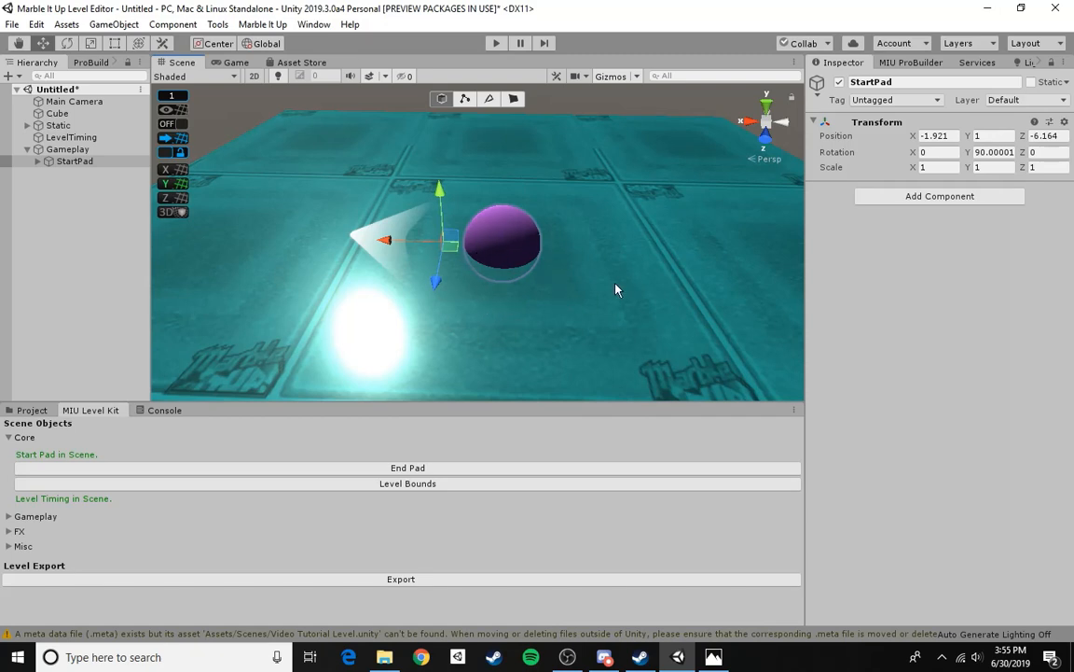
# - Set the StartPad's position to X -2 and Z -6
pyautogui.click(958, 136)
pyautogui.moveTo(958, 135); pyautogui.dragTo(926, 136)
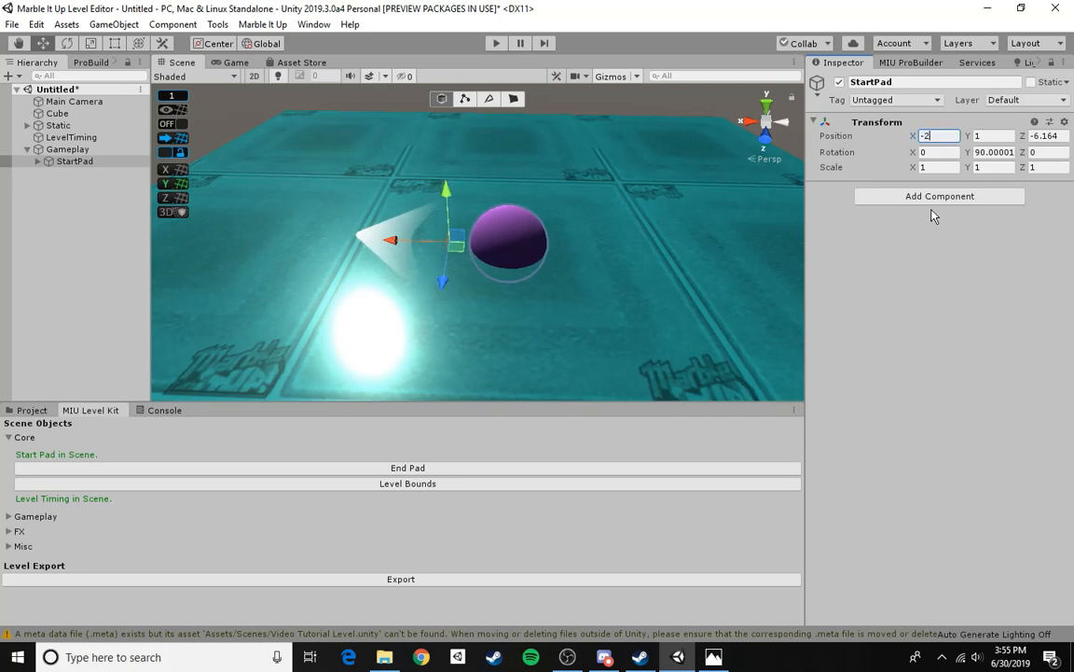
pyautogui.write('2')
pyautogui.click(1046, 135)
pyautogui.click(1053, 137)
pyautogui.press('BackSpace')
pyautogui.press('BackSpace')
pyautogui.press('BackSpace')
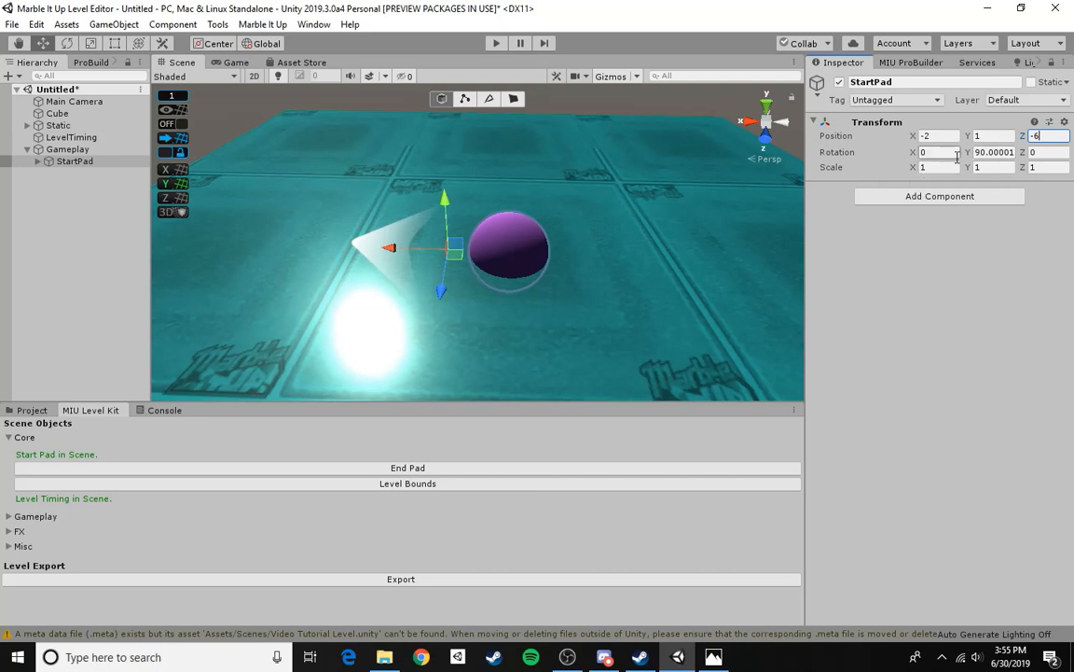
# - Reset the StartPad's Y rotation to 0
pyautogui.click(994, 152)
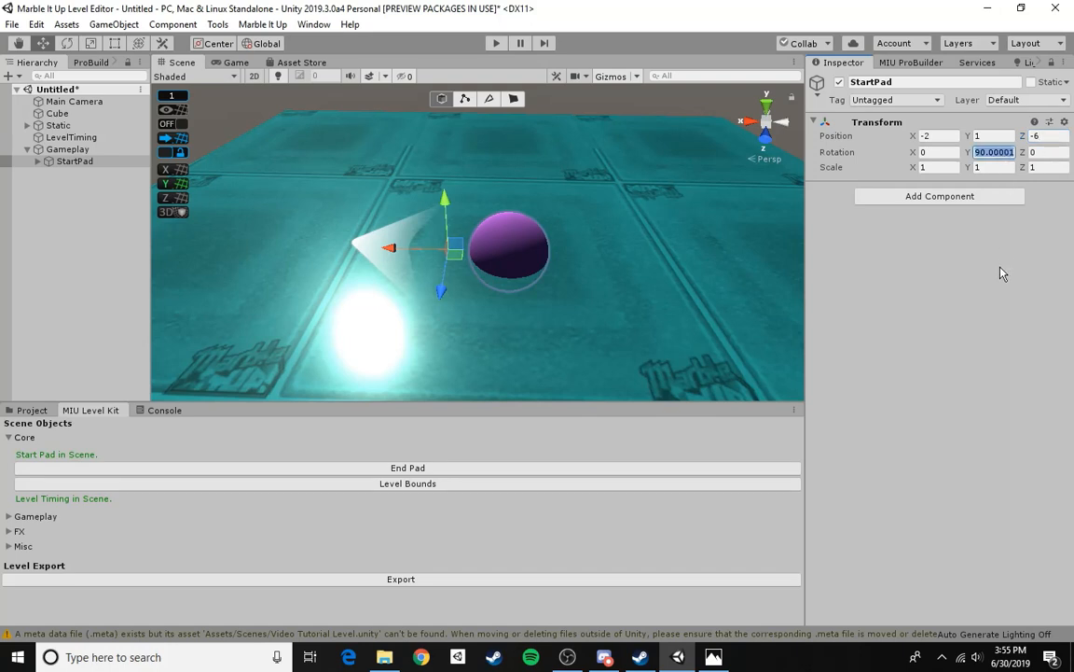
pyautogui.click(1012, 152)
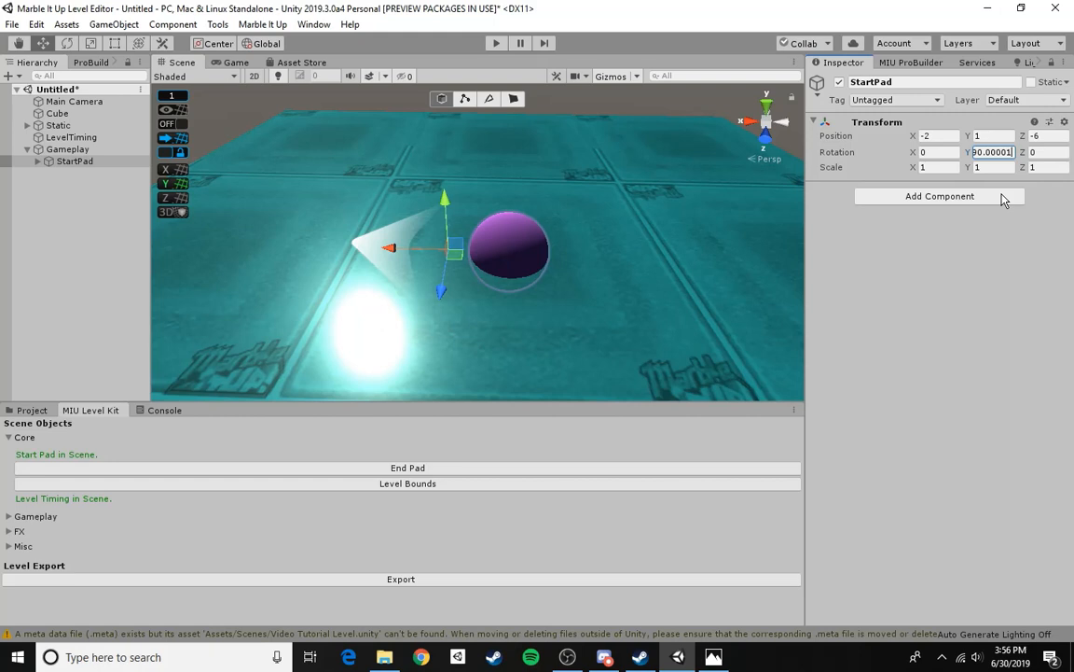
pyautogui.press('BackSpace')
pyautogui.press('BackSpace')
pyautogui.press('BackSpace')
pyautogui.press('BackSpace')
pyautogui.press('BackSpace')
pyautogui.press('BackSpace')
pyautogui.press('BackSpace')
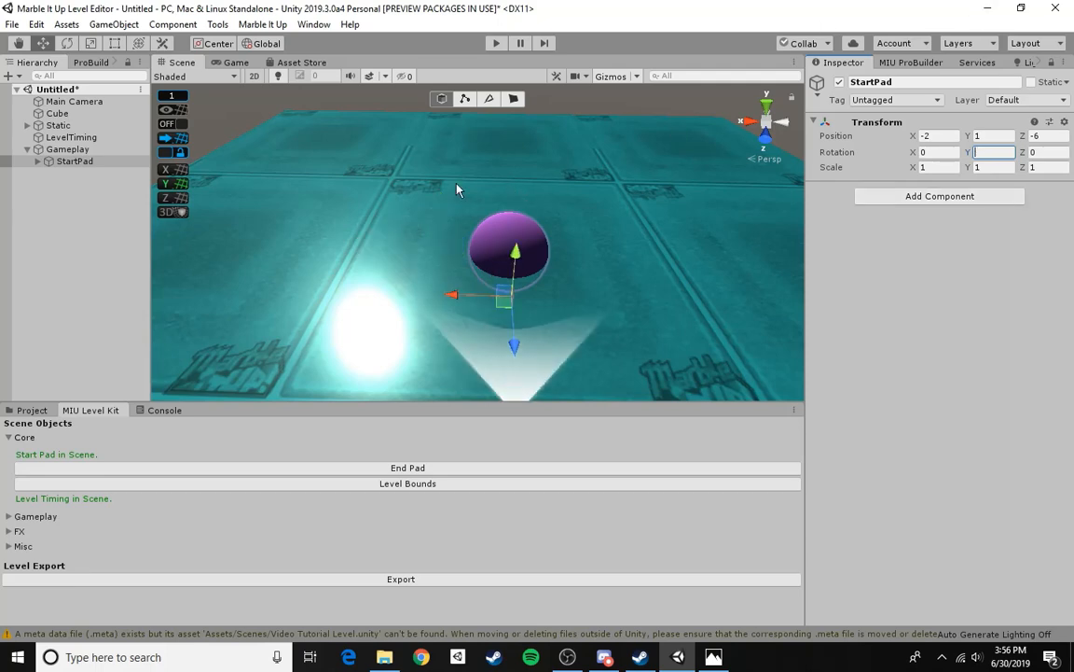
# - Examine the StartPad's marble and direction arrow on the platform from several angles
pyautogui.moveTo(457, 190); pyautogui.dragTo(1071, 276, button='right')
pyautogui.press('d')
pyautogui.press('f')
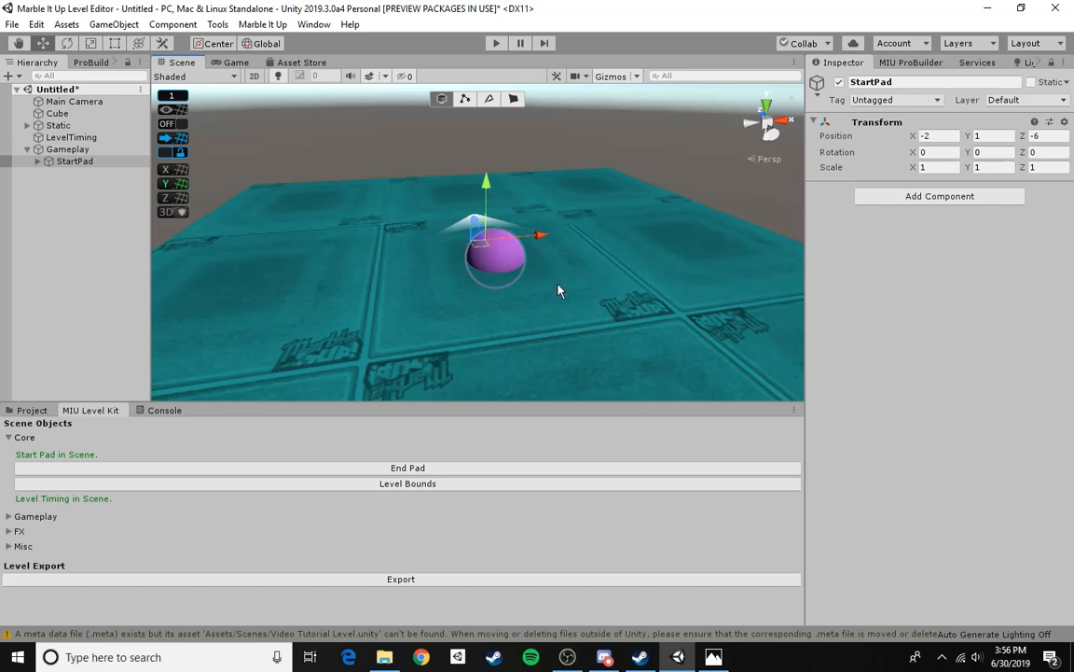
pyautogui.moveTo(634, 278); pyautogui.dragTo(877, 378, button='right')
pyautogui.press('a')
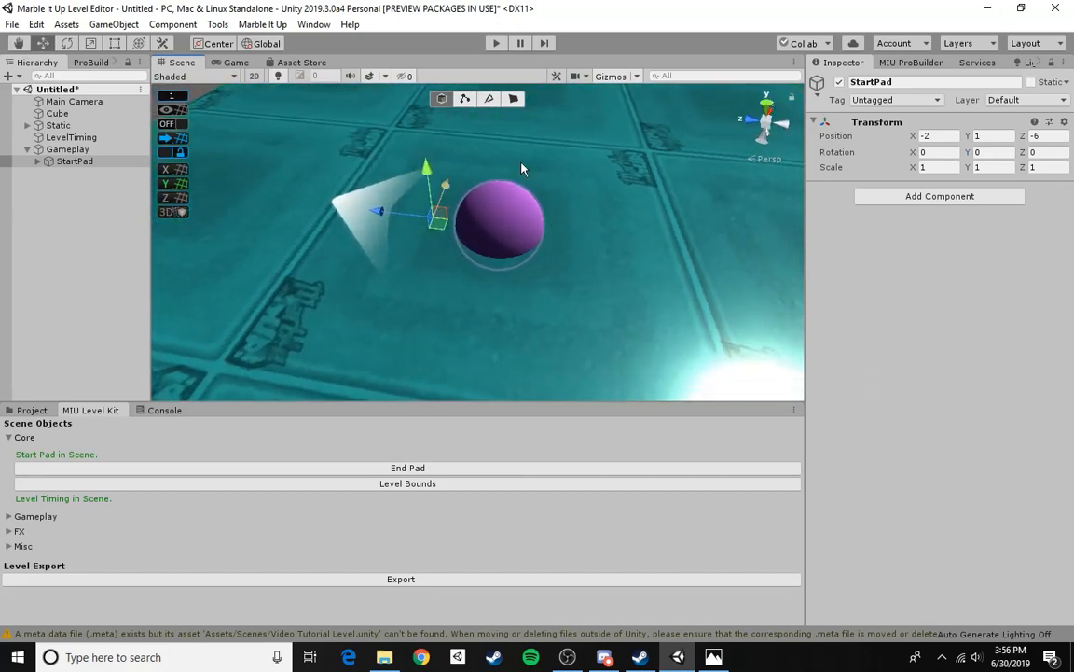
pyautogui.moveTo(589, 224); pyautogui.dragTo(560, 197, button='right')
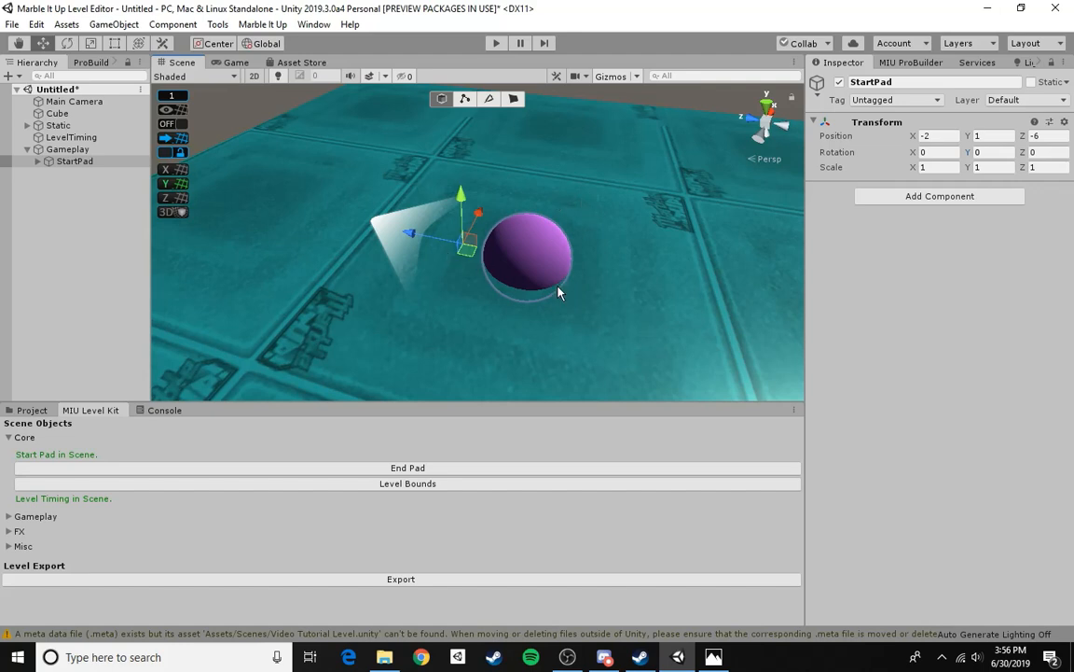
pyautogui.moveTo(558, 290)
pyautogui.mouseDown(button='right')
pyautogui.moveTo(580, 315)
pyautogui.moveTo(578, 292)
pyautogui.mouseUp(button='right')
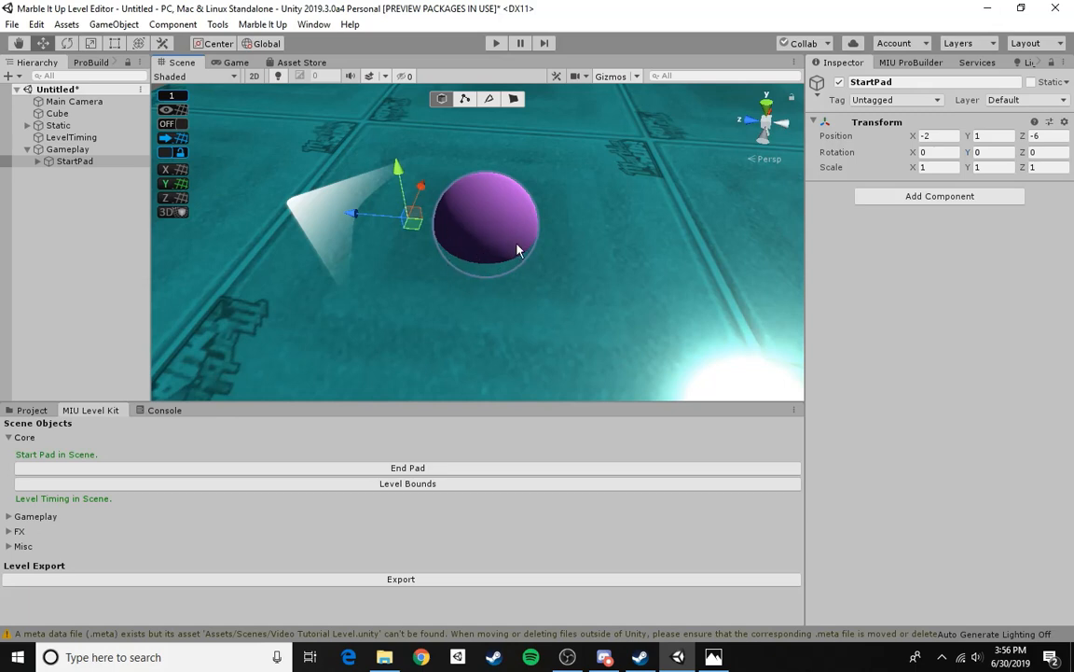
pyautogui.moveTo(518, 249); pyautogui.dragTo(455, 169, button='right')
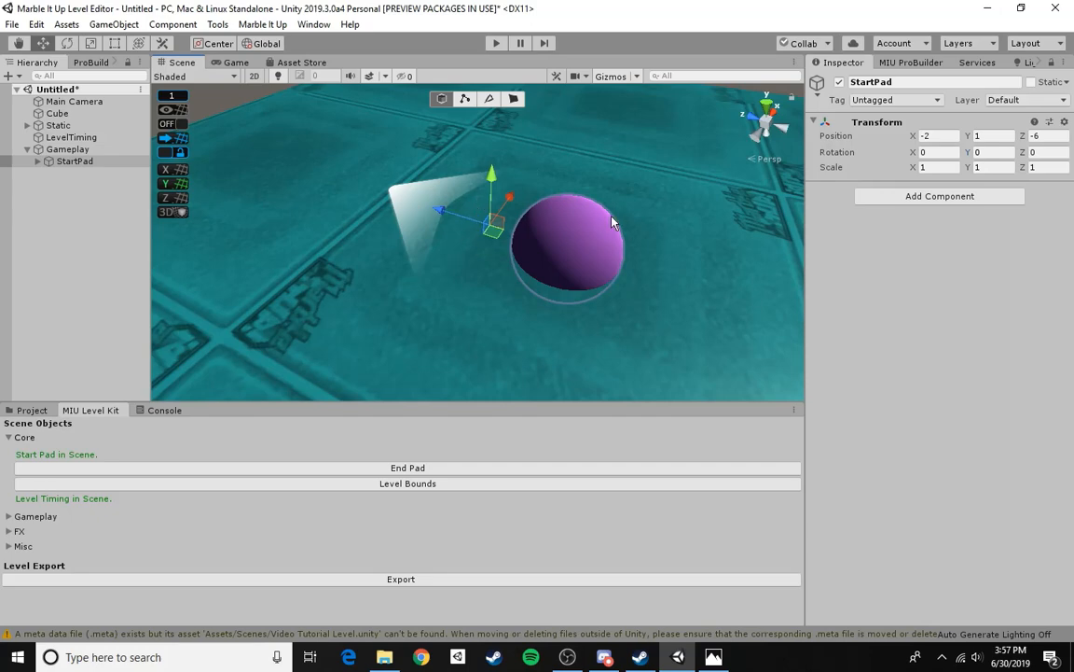
# - Duplicate the platform cube and place the copy directly beside the original at Z position 12
pyautogui.scroll(-5, 422, 271)
pyautogui.click(377, 281)
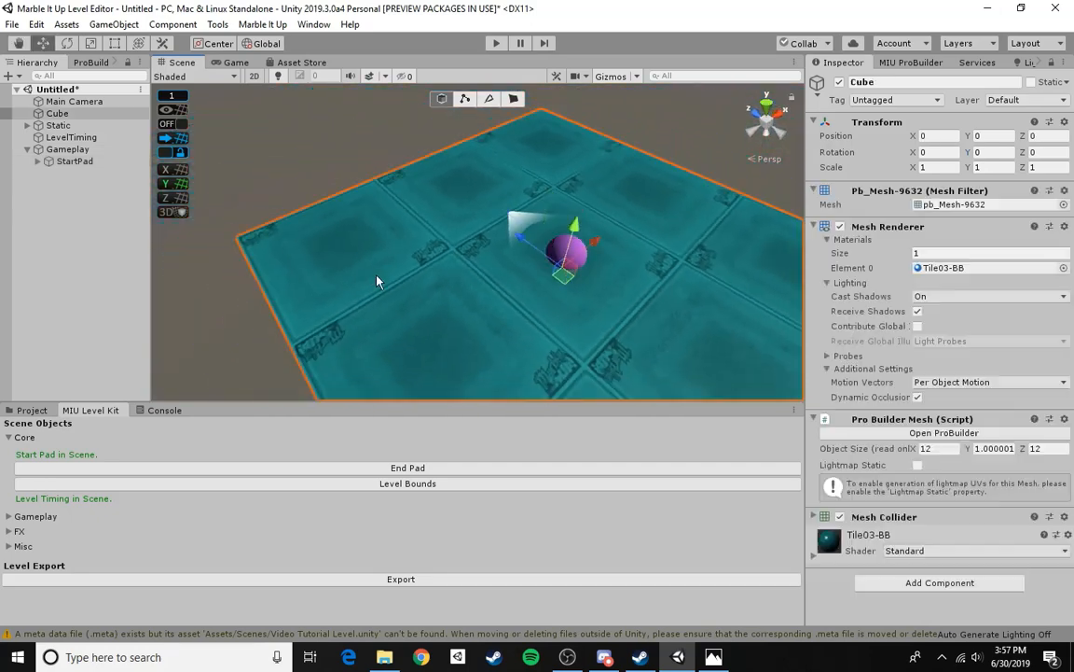
pyautogui.press('f')
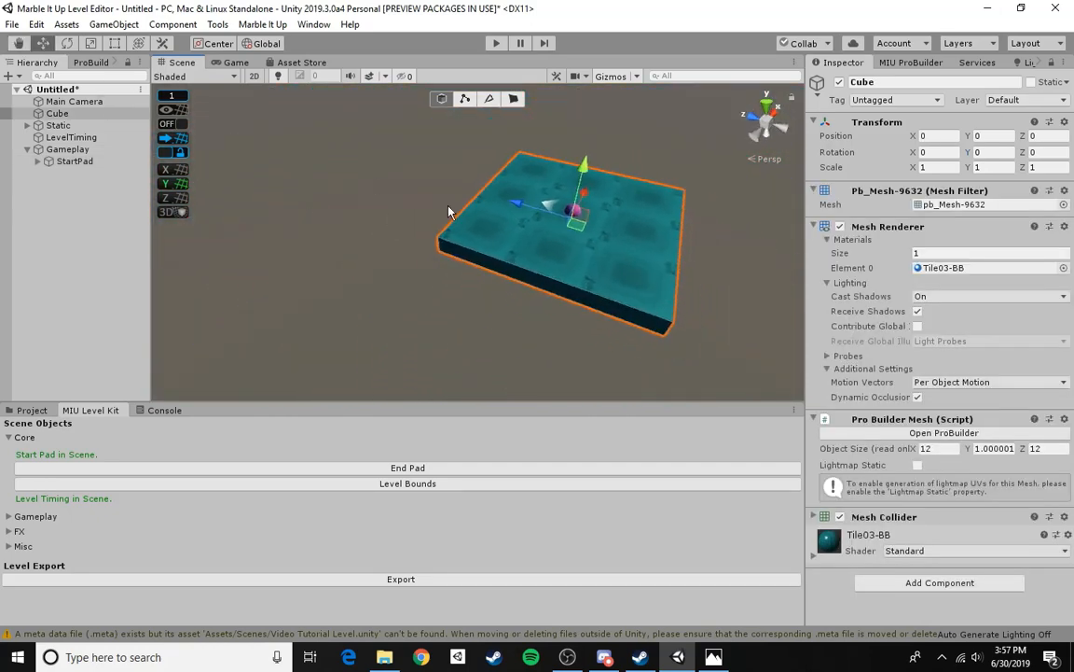
pyautogui.keyDown('alt'); pyautogui.moveTo(366, 188); pyautogui.dragTo(538, 276); pyautogui.keyUp('alt')
pyautogui.click(541, 285)
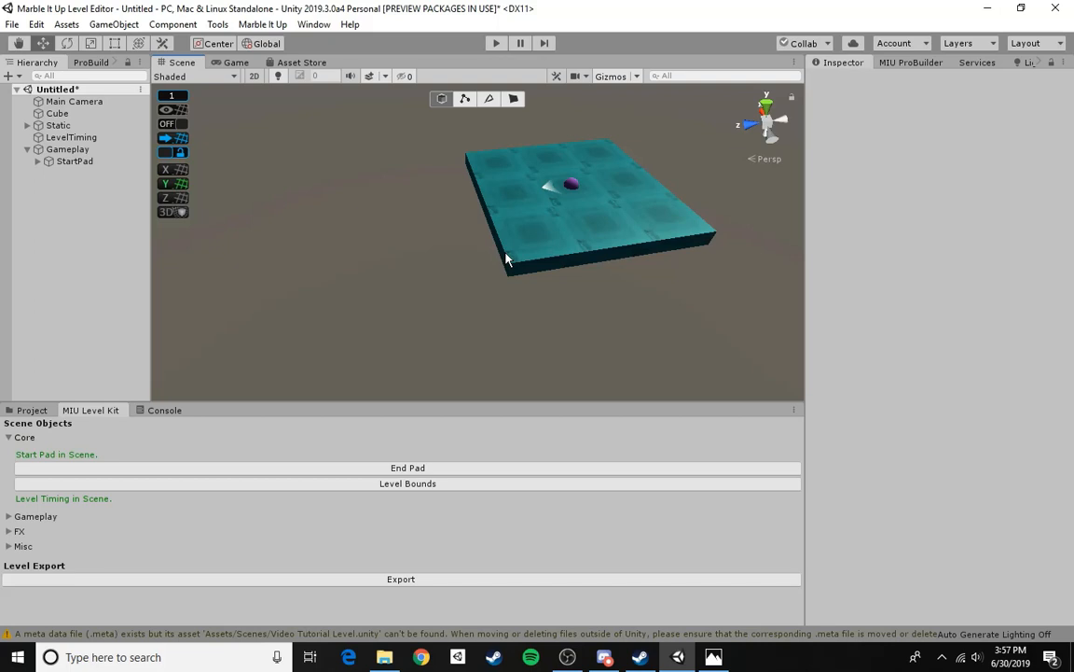
pyautogui.click(513, 259)
pyautogui.keyDown('alt'); pyautogui.moveTo(513, 260); pyautogui.dragTo(561, 268); pyautogui.keyUp('alt')
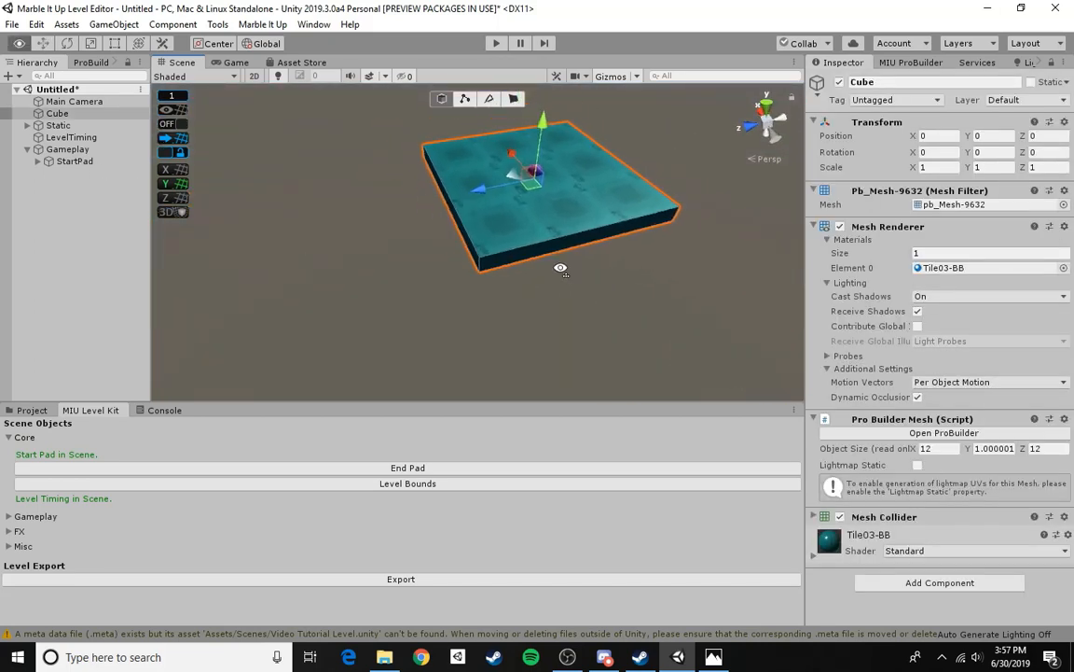
pyautogui.scroll(6, 561, 268)
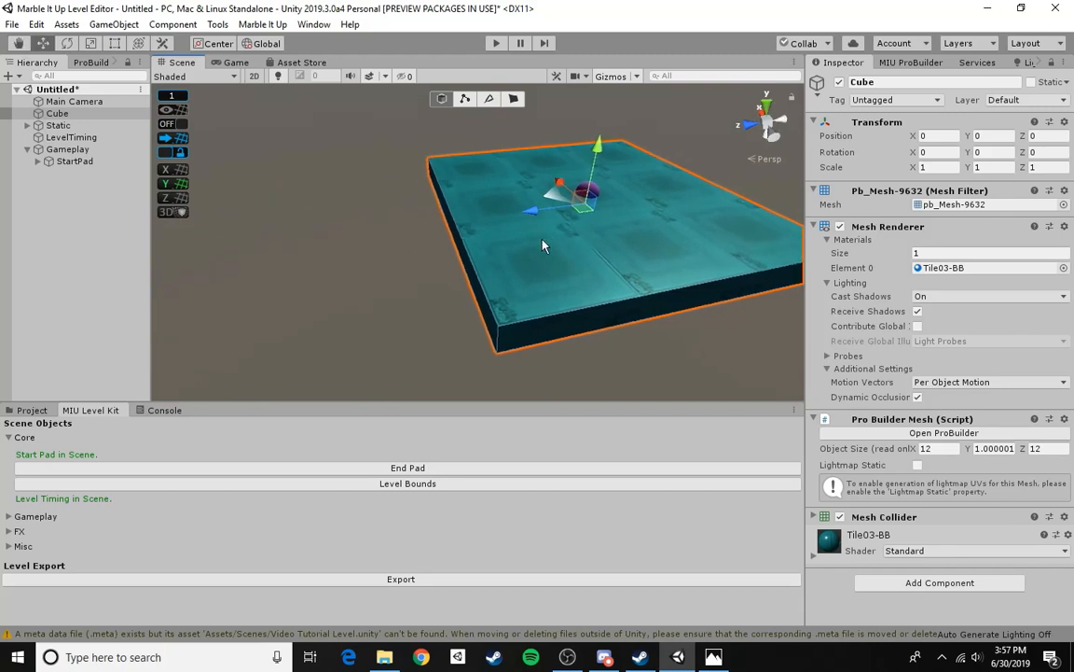
pyautogui.hotkey('ctrl', 'd')
pyautogui.moveTo(525, 210); pyautogui.dragTo(537, 267)
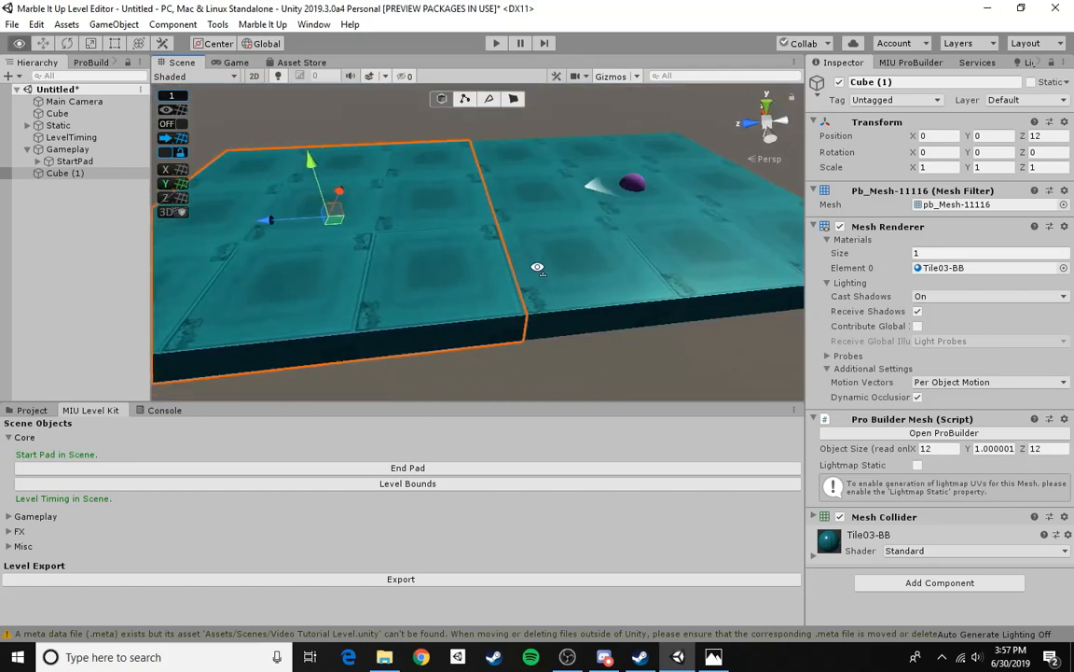
# - Try to raise the outer end face of the duplicated platform, bringing the object's height to 4
pyautogui.moveTo(588, 222); pyautogui.dragTo(773, 141, button='right')
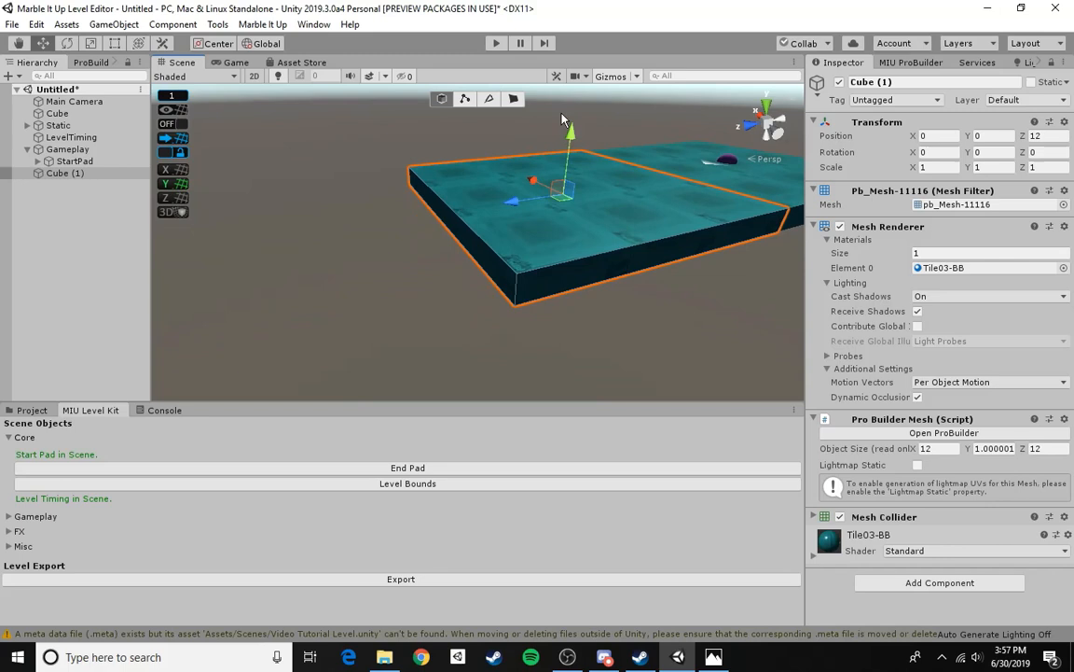
pyautogui.click(513, 100)
pyautogui.click(572, 214)
pyautogui.moveTo(570, 215); pyautogui.dragTo(590, 190, button='right')
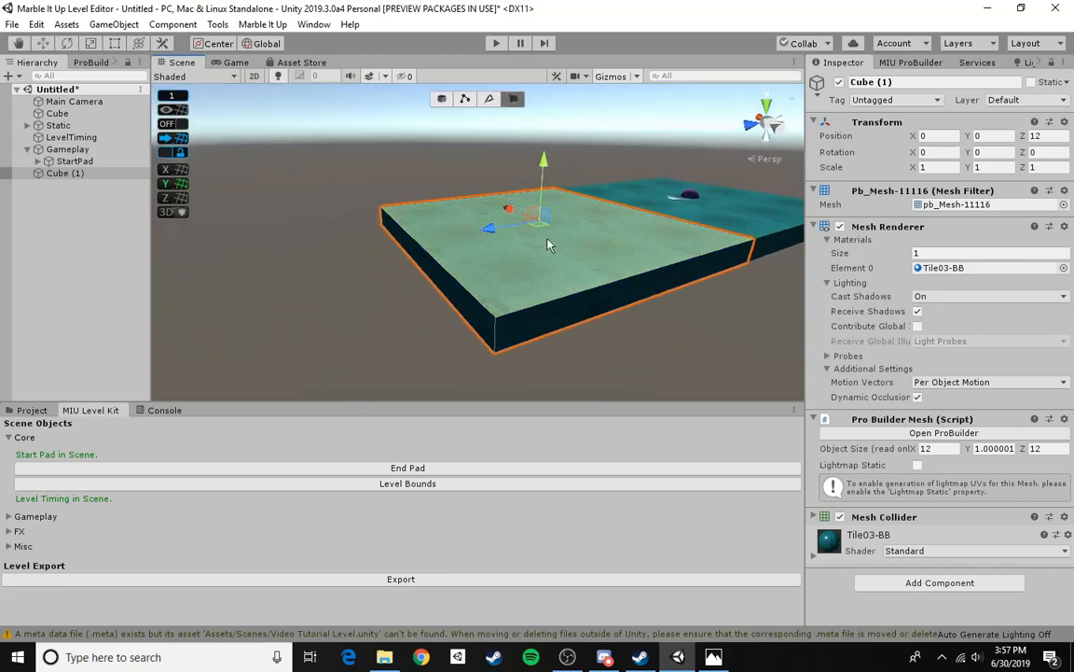
pyautogui.click(458, 312)
pyautogui.moveTo(580, 247); pyautogui.dragTo(434, 243, button='right')
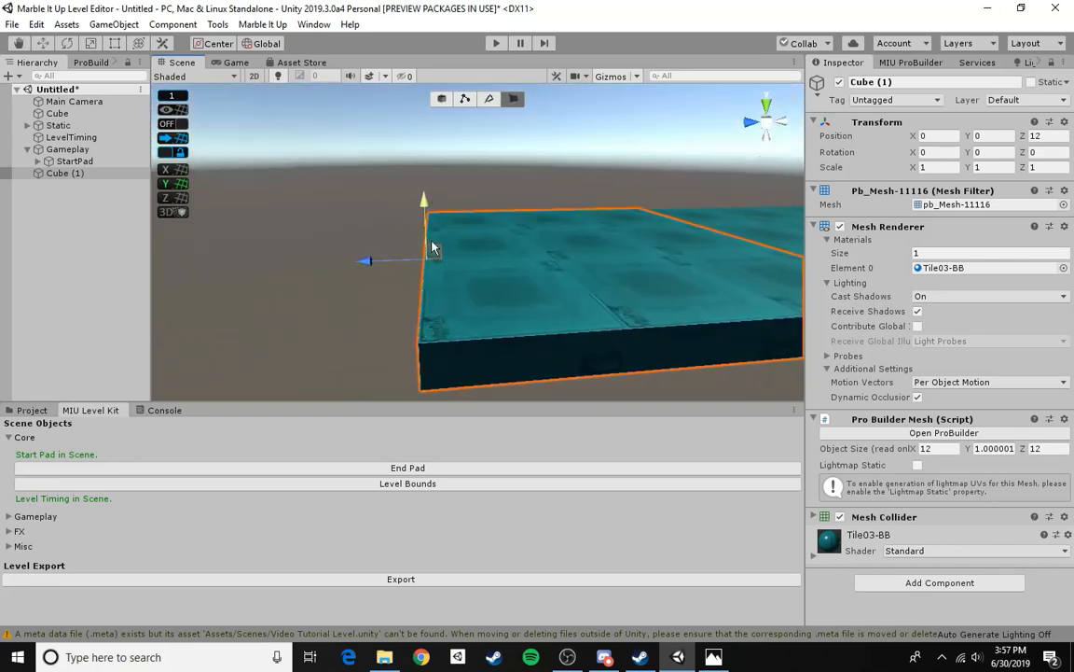
pyautogui.moveTo(422, 206); pyautogui.dragTo(413, 131)
pyautogui.moveTo(489, 284); pyautogui.dragTo(469, 246, button='right')
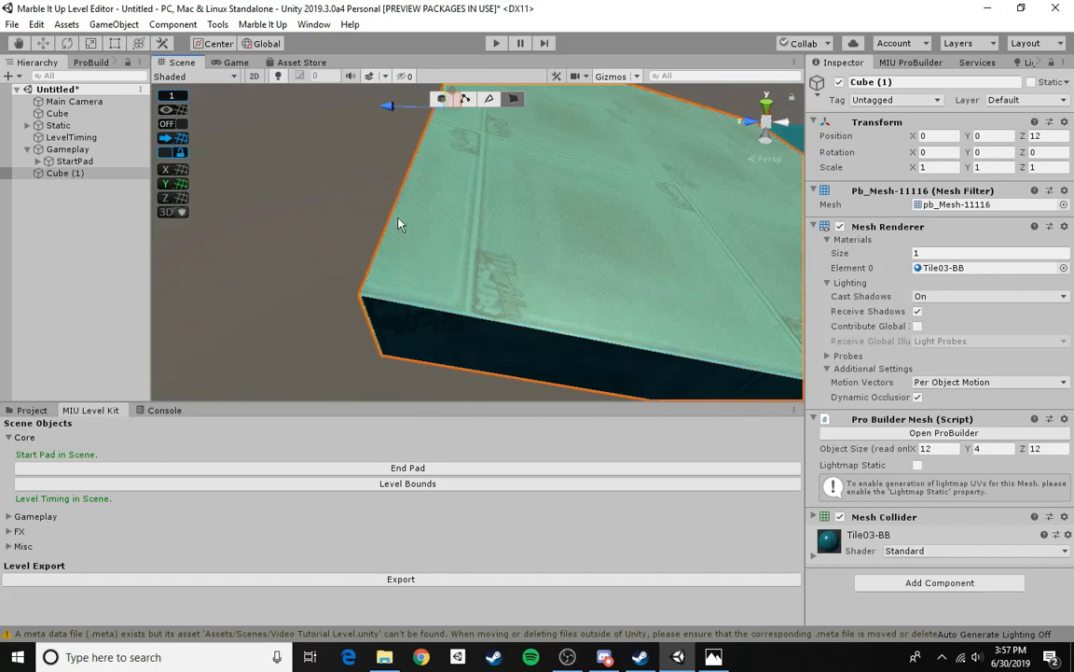
pyautogui.moveTo(398, 224); pyautogui.dragTo(376, 155, button='right')
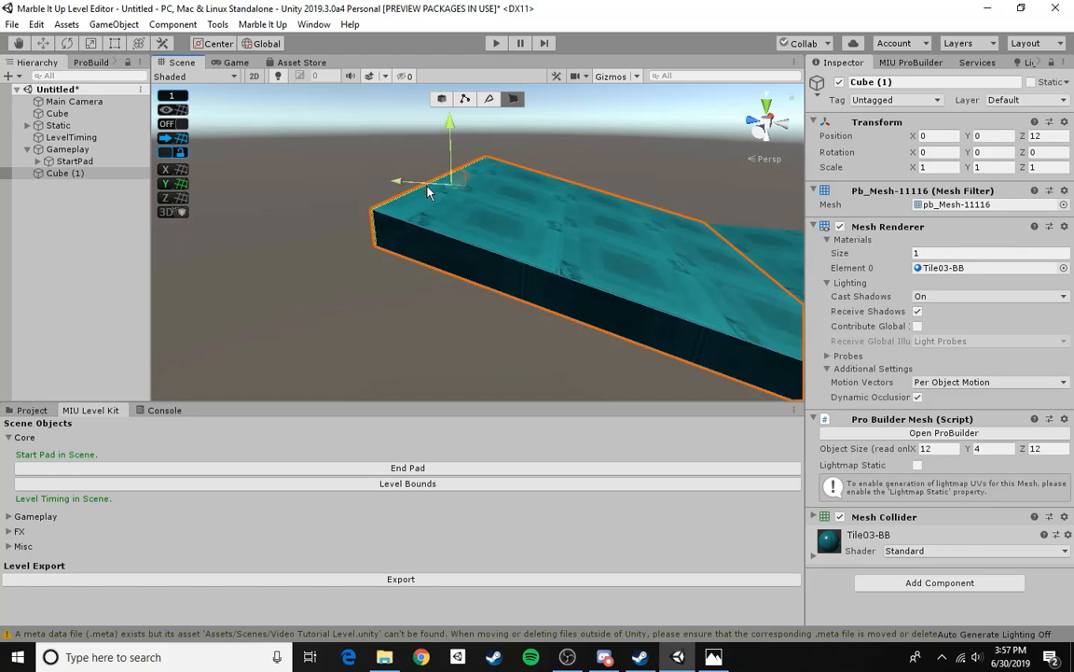
pyautogui.moveTo(428, 192); pyautogui.dragTo(467, 275)
pyautogui.click(372, 374)
pyautogui.moveTo(372, 374); pyautogui.dragTo(396, 375, button='right')
pyautogui.click(449, 99)
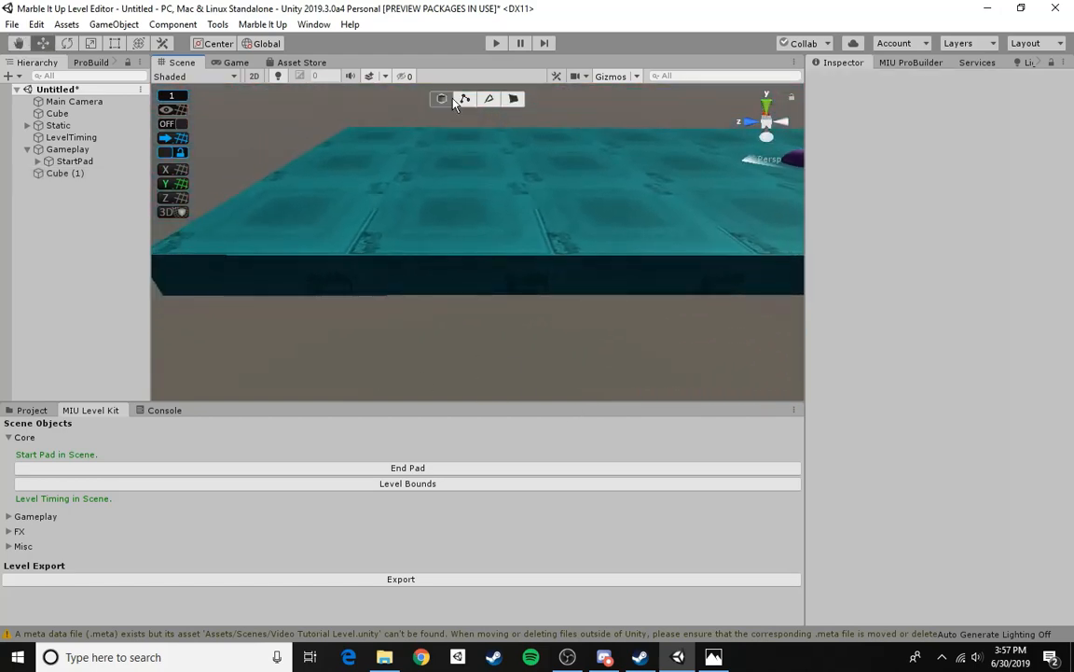
# - Duplicate the Cube (1) platform and move the new copy away along the X axis, leaving a gap
pyautogui.click(679, 211)
pyautogui.moveTo(684, 212); pyautogui.dragTo(552, 201, button='right')
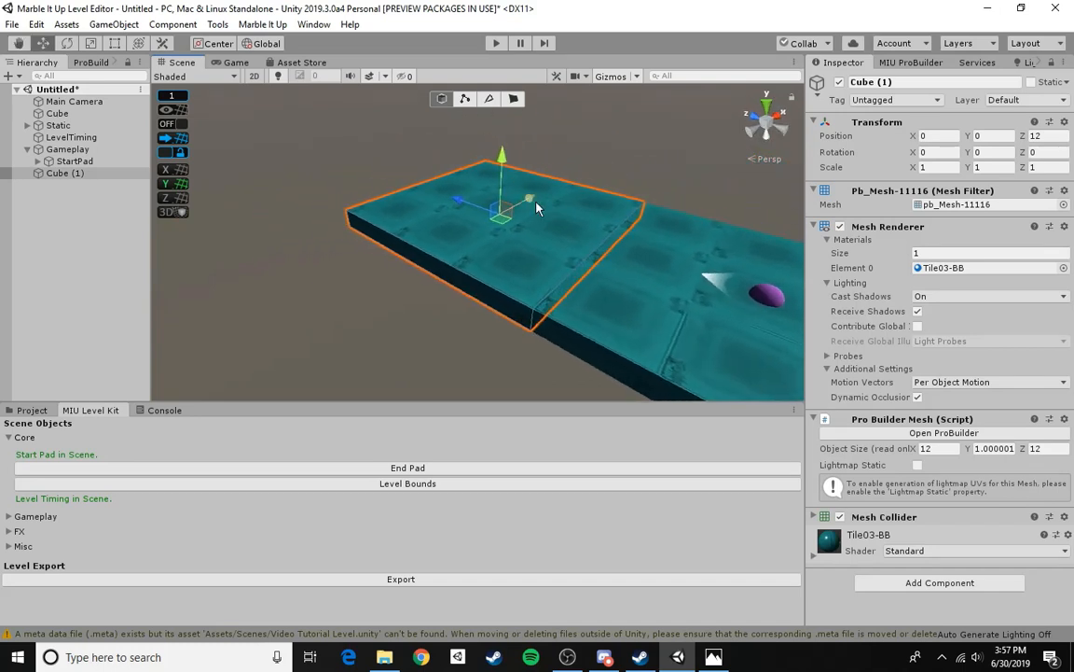
pyautogui.hotkey('ctrl', 'd')
pyautogui.moveTo(534, 200); pyautogui.dragTo(376, 306)
pyautogui.click(430, 321)
pyautogui.moveTo(521, 302); pyautogui.dragTo(364, 359, button='right')
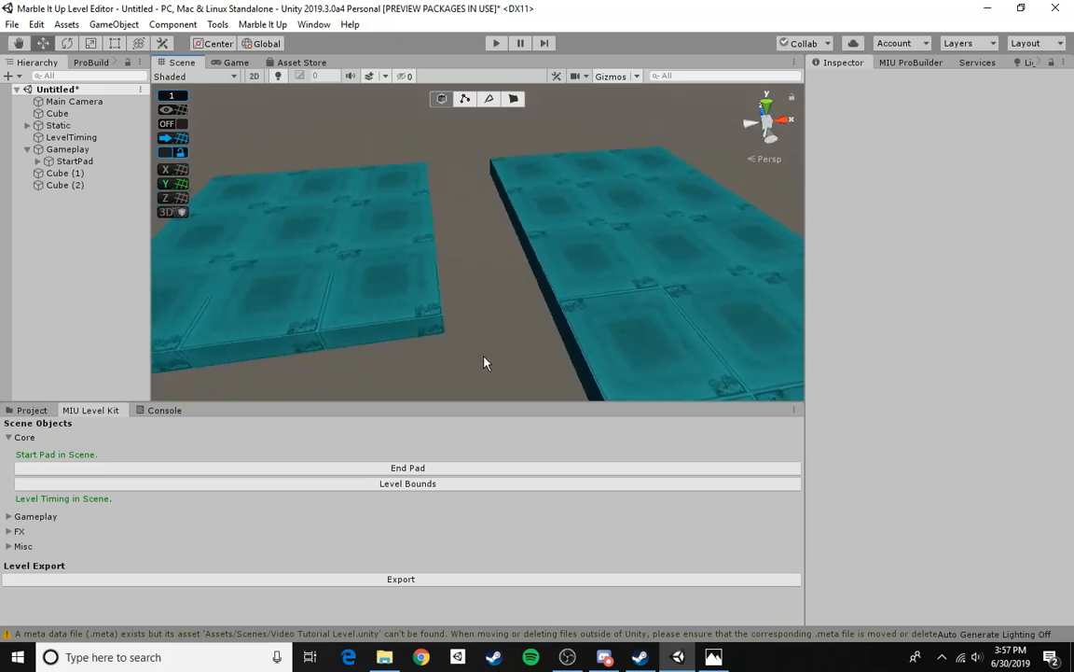
# - Select the top and side faces of the Cube (1) platform together
pyautogui.moveTo(521, 290)
pyautogui.mouseDown(button='right')
pyautogui.moveTo(583, 290)
pyautogui.moveTo(546, 246)
pyautogui.moveTo(391, 278)
pyautogui.moveTo(548, 297)
pyautogui.moveTo(541, 289)
pyautogui.mouseUp(button='right')
pyautogui.click(503, 240)
pyautogui.click(513, 98)
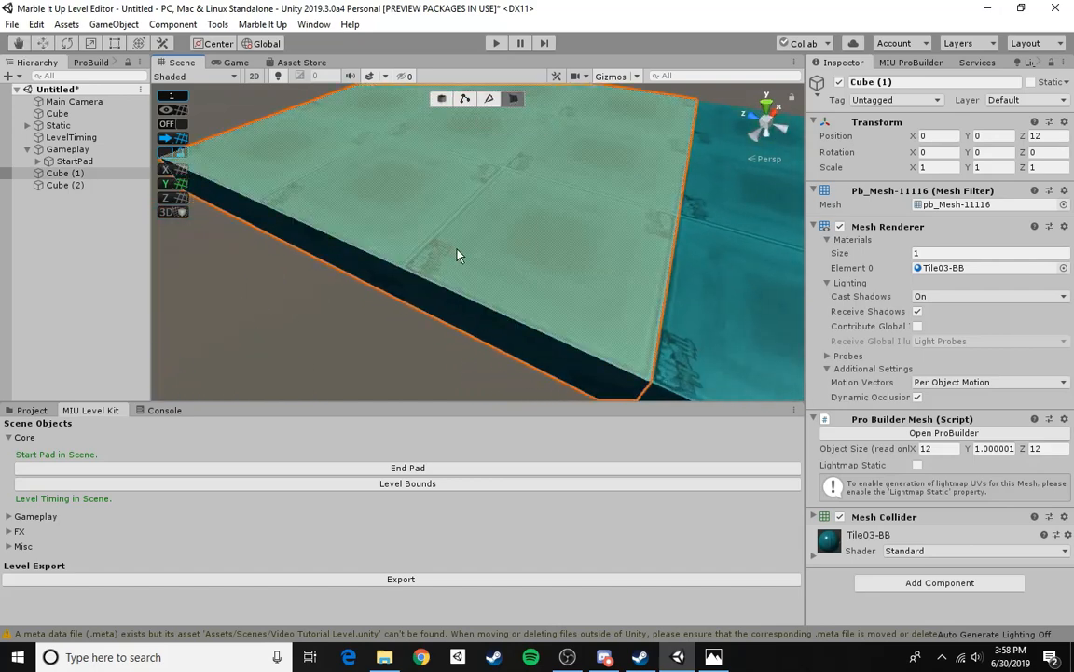
pyautogui.click(457, 255)
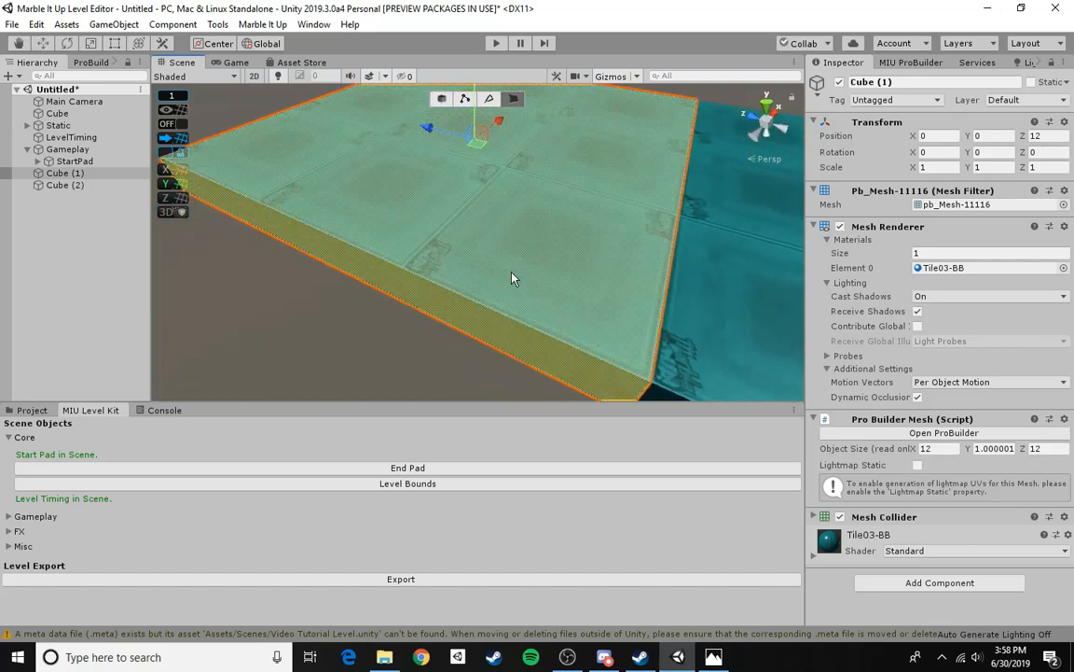
pyautogui.keyDown('shift'); pyautogui.click(442, 301); pyautogui.keyUp('shift')
pyautogui.moveTo(442, 301); pyautogui.dragTo(627, 307, button='right')
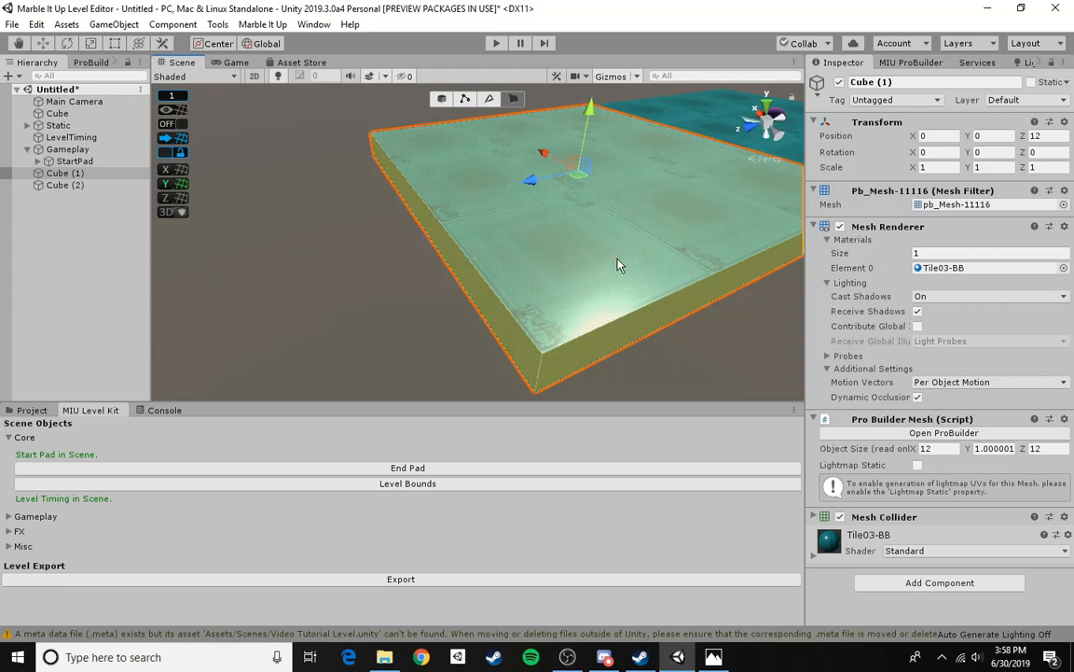
# - Open the ProBuilder UV Editor for the selected faces and convert their UV mode to Manual
pyautogui.click(80, 66)
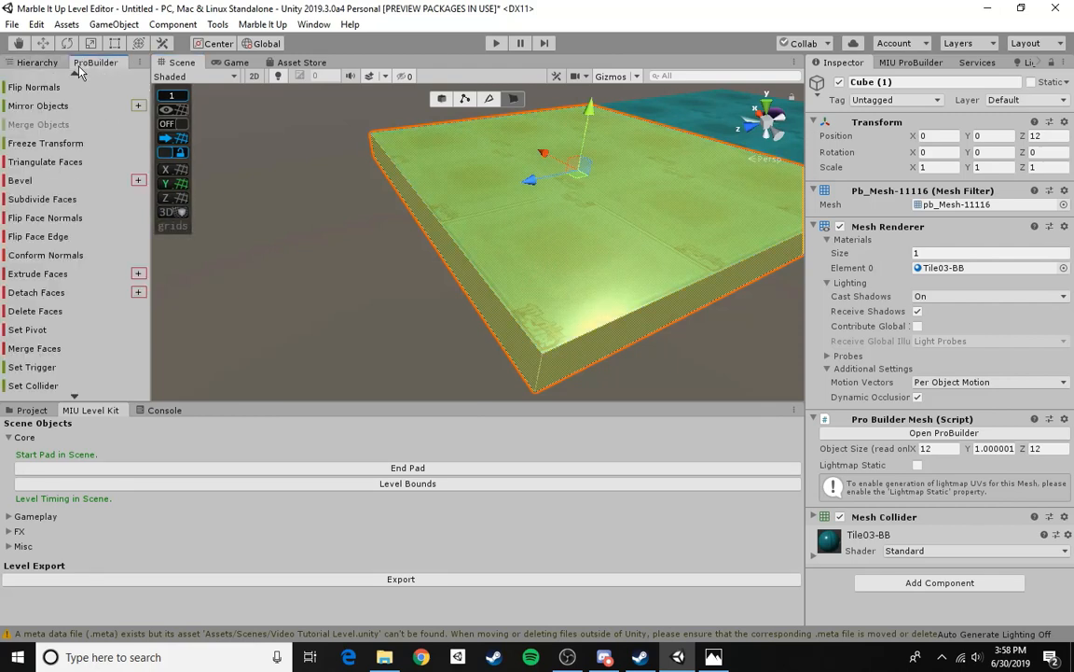
pyautogui.scroll(5, 54, 186)
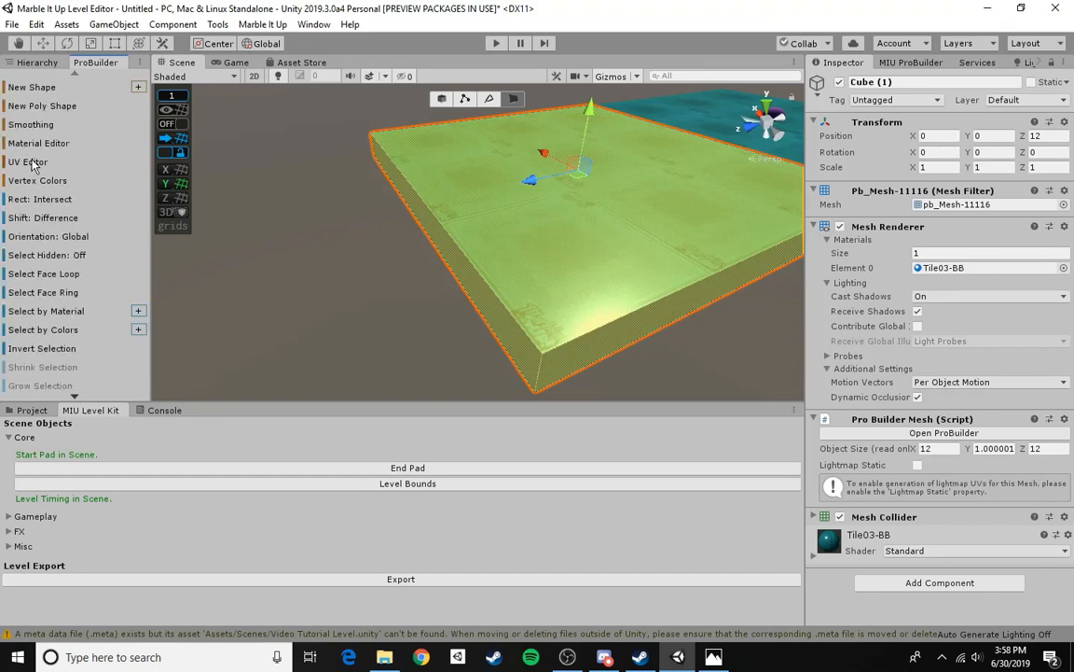
pyautogui.click(28, 161)
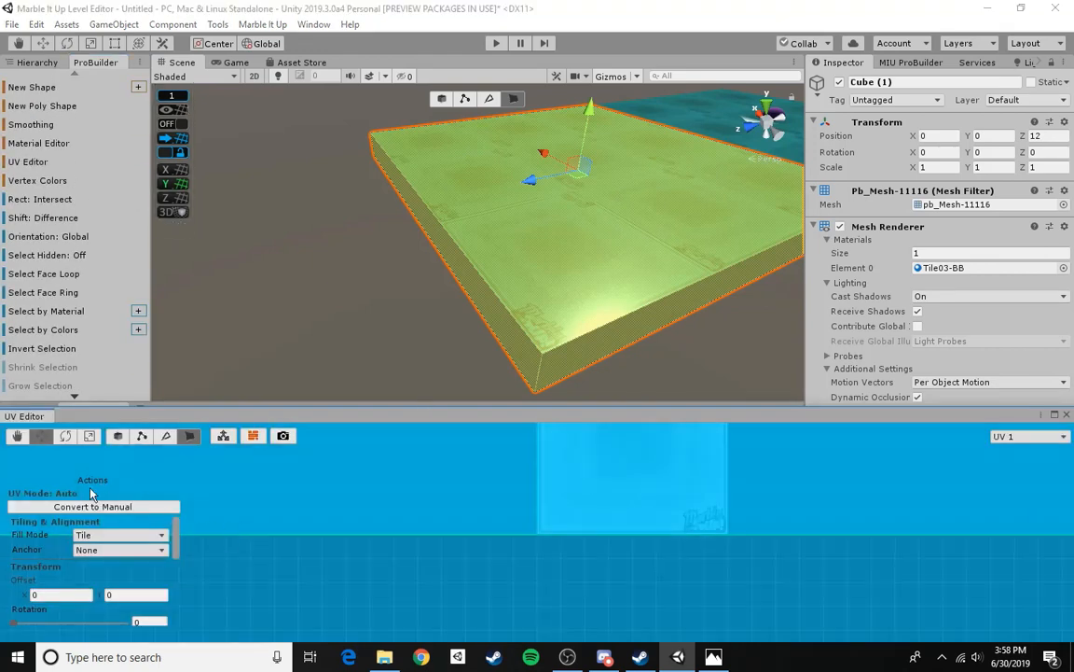
pyautogui.click(83, 508)
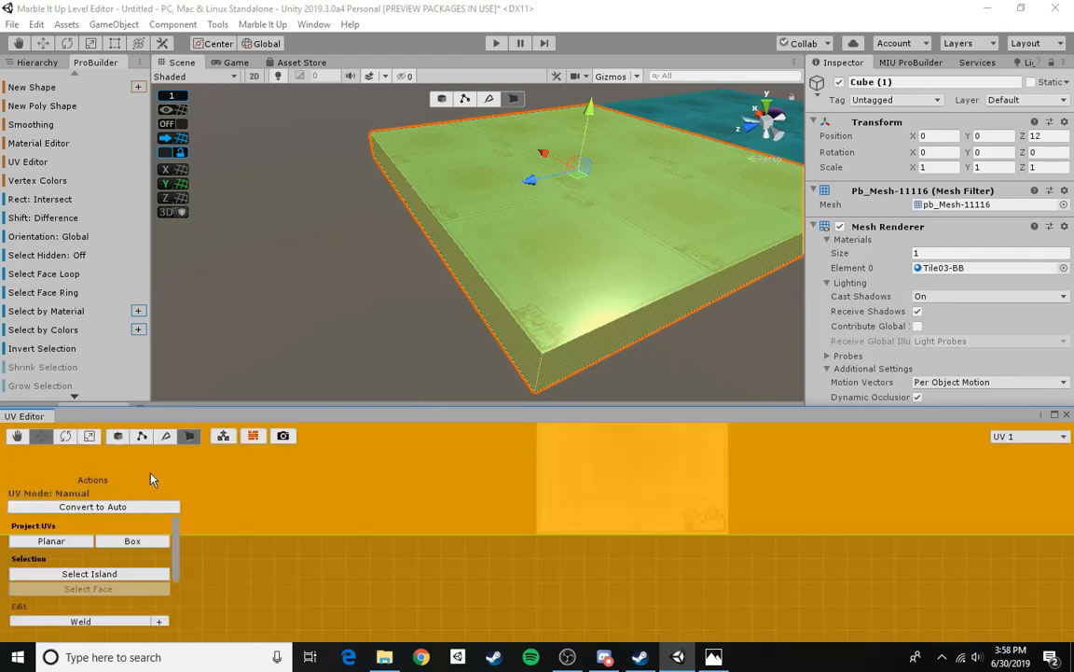
pyautogui.scroll(-8, 659, 491)
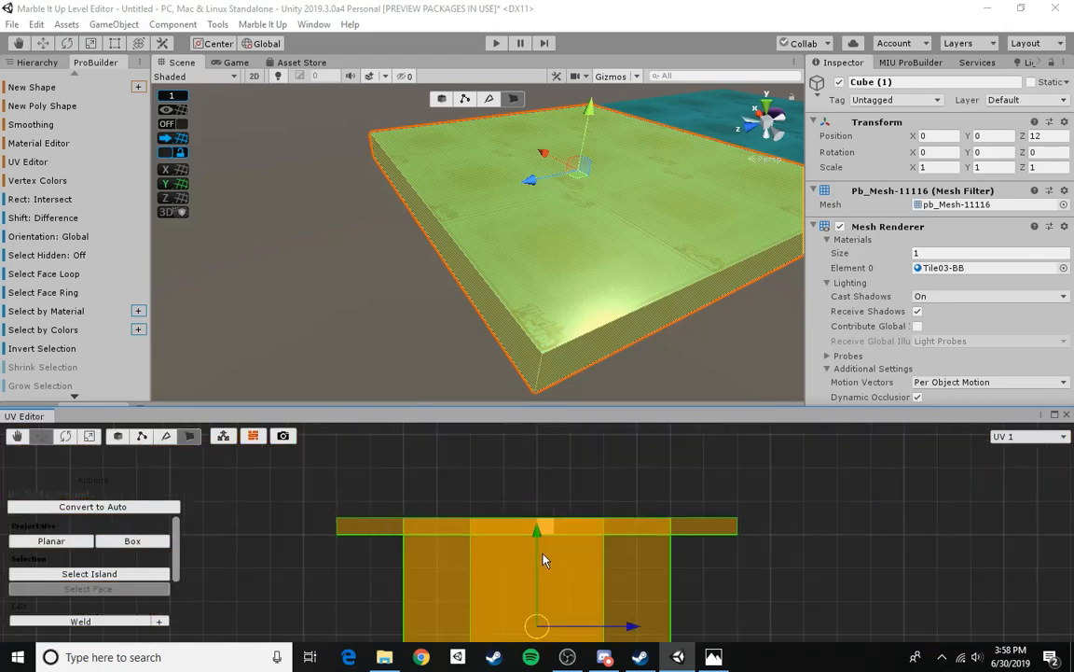
pyautogui.moveTo(551, 568); pyautogui.dragTo(544, 531, button='middle')
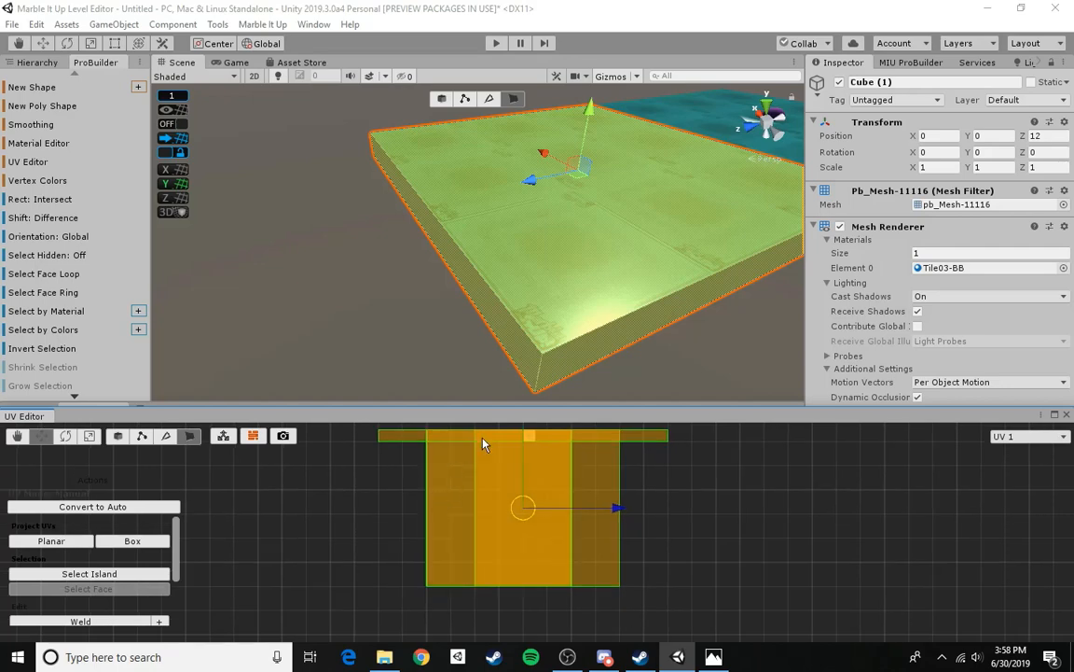
# - Select the Cube (1) side face to examine how its UVs and texture line up, and close the UV Editor
pyautogui.click(506, 343)
pyautogui.moveTo(448, 298); pyautogui.dragTo(527, 255, button='right')
pyautogui.moveTo(503, 242); pyautogui.dragTo(331, 245, button='right')
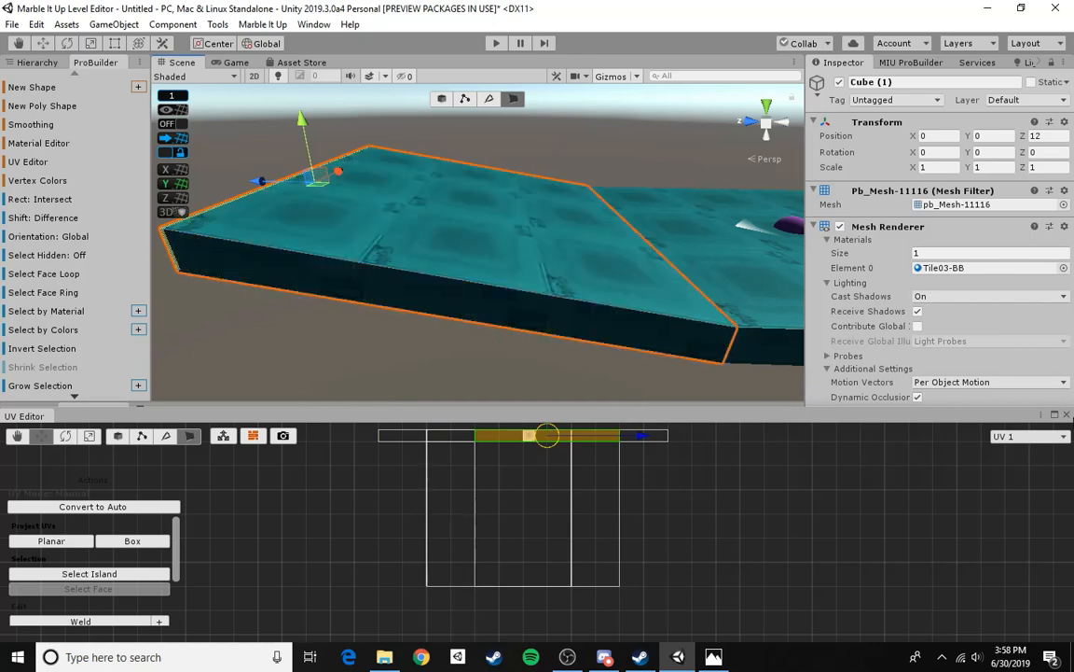
pyautogui.click(1066, 414)
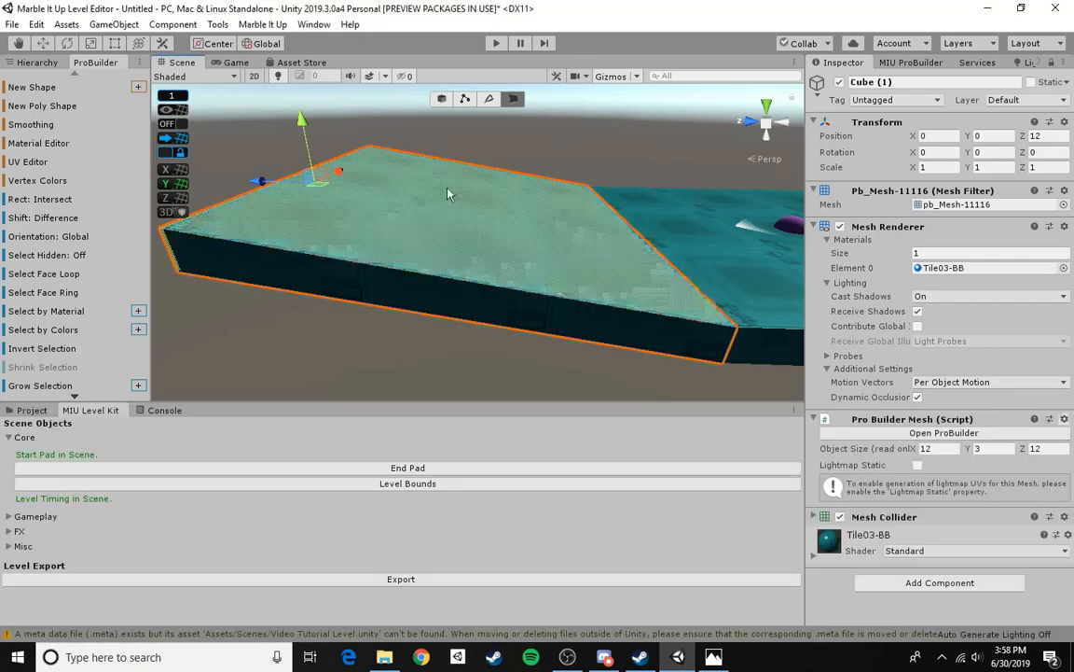
# - Raise the outer end face of the Cube (2) platform to form a slope, bringing the object's height to 3
pyautogui.moveTo(402, 168); pyautogui.dragTo(468, 280, button='right')
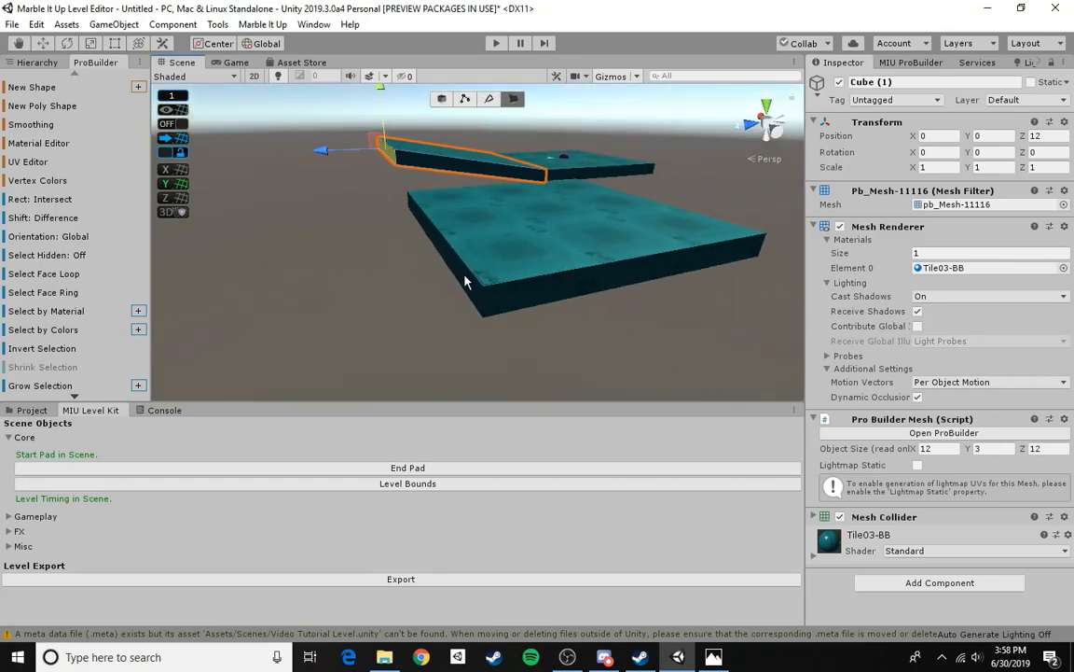
pyautogui.click(467, 280)
pyautogui.press('f')
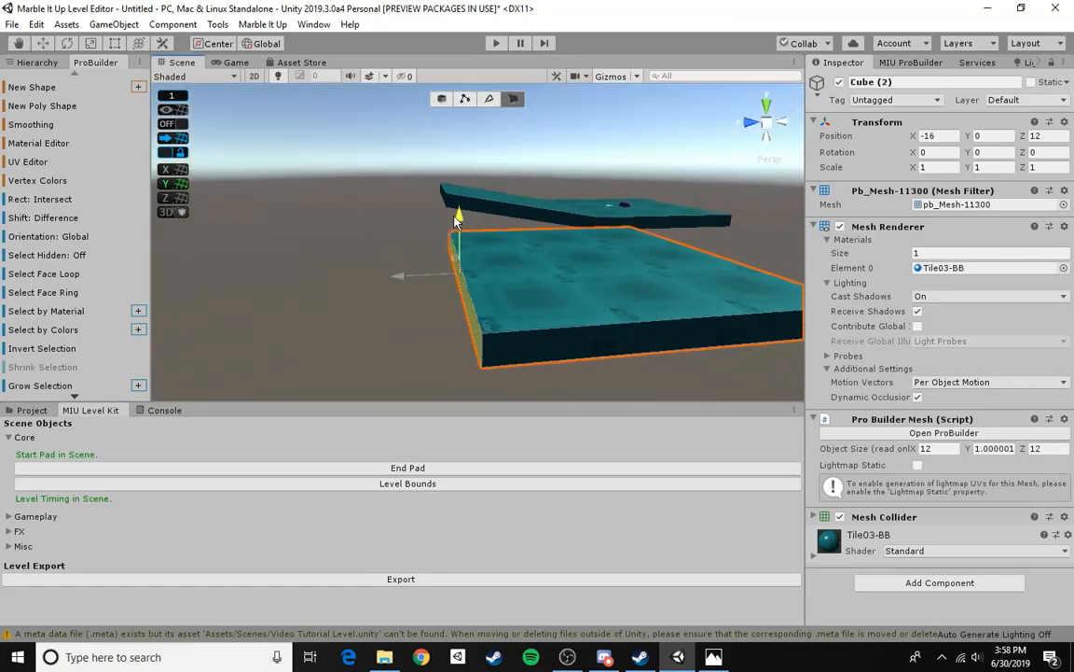
pyautogui.moveTo(457, 218); pyautogui.dragTo(446, 186)
# - Select the sloped top face of Cube (2), open the UV Editor for it and switch to edge selection
pyautogui.moveTo(446, 187); pyautogui.dragTo(372, 280, button='right')
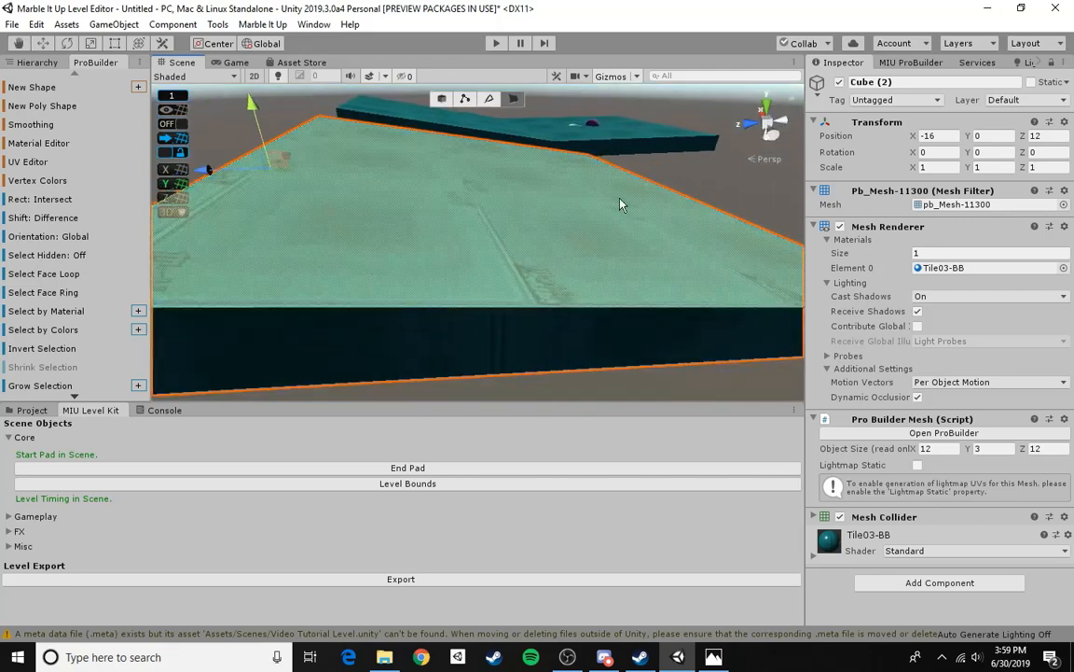
pyautogui.moveTo(620, 204); pyautogui.dragTo(464, 215, button='right')
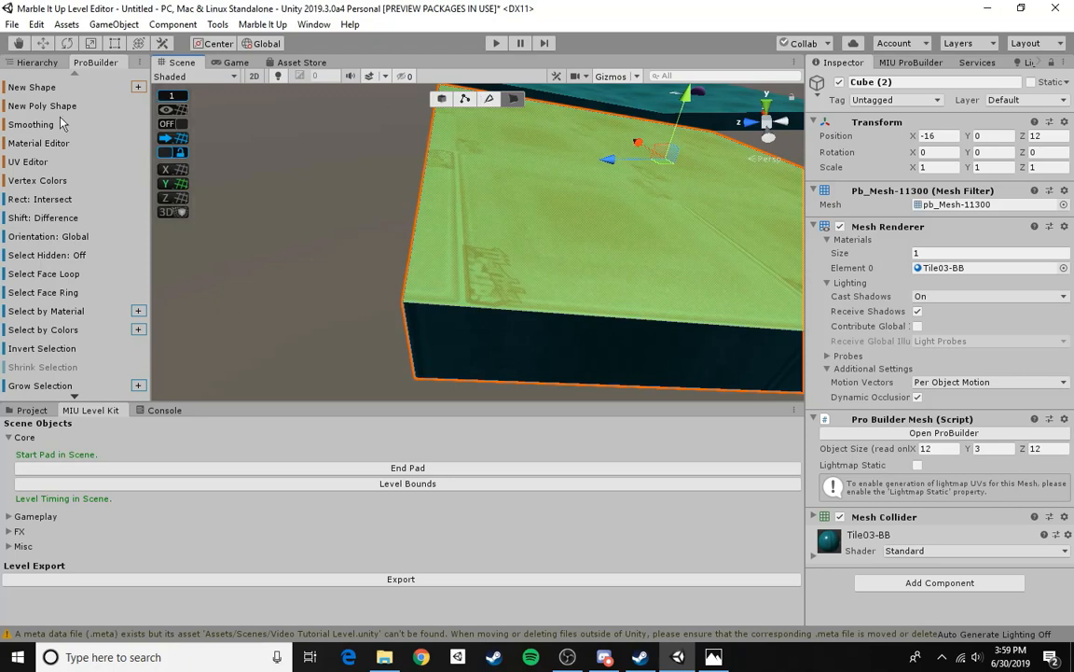
pyautogui.click(39, 165)
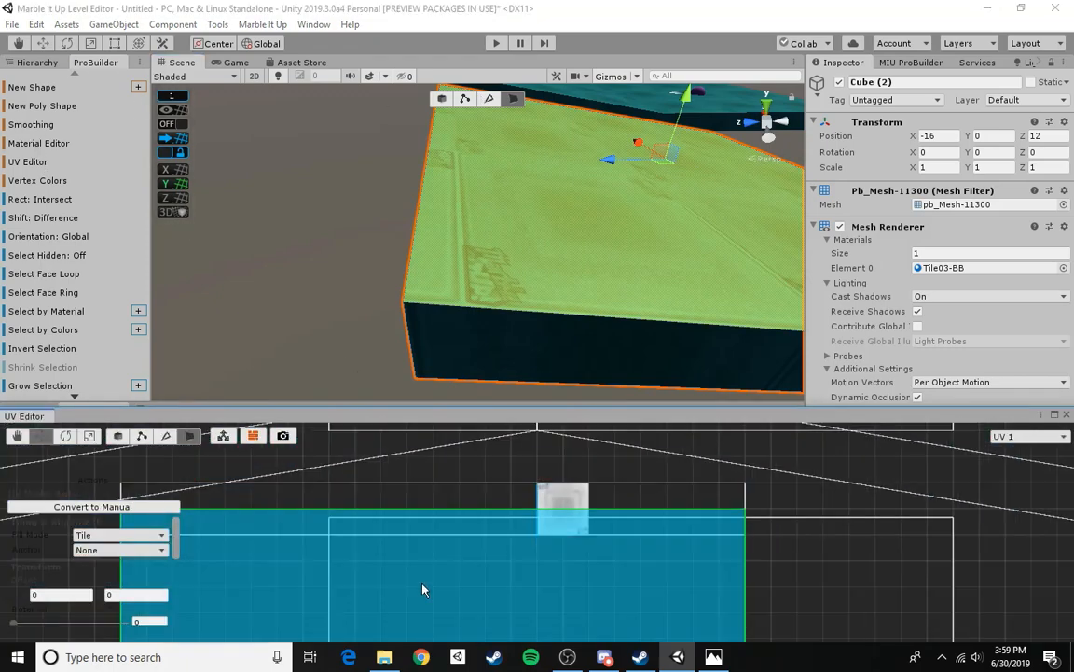
pyautogui.moveTo(472, 497); pyautogui.dragTo(500, 466, button='middle')
pyautogui.scroll(-4, 482, 542)
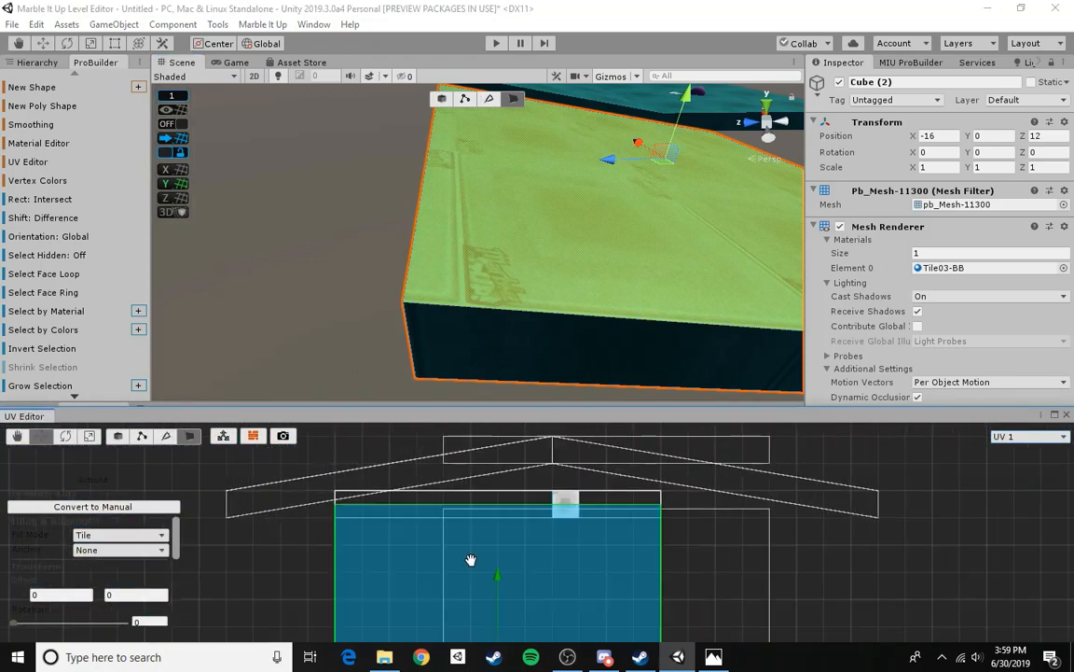
pyautogui.moveTo(470, 558); pyautogui.dragTo(501, 435, button='middle')
pyautogui.moveTo(505, 567); pyautogui.dragTo(485, 434, button='middle')
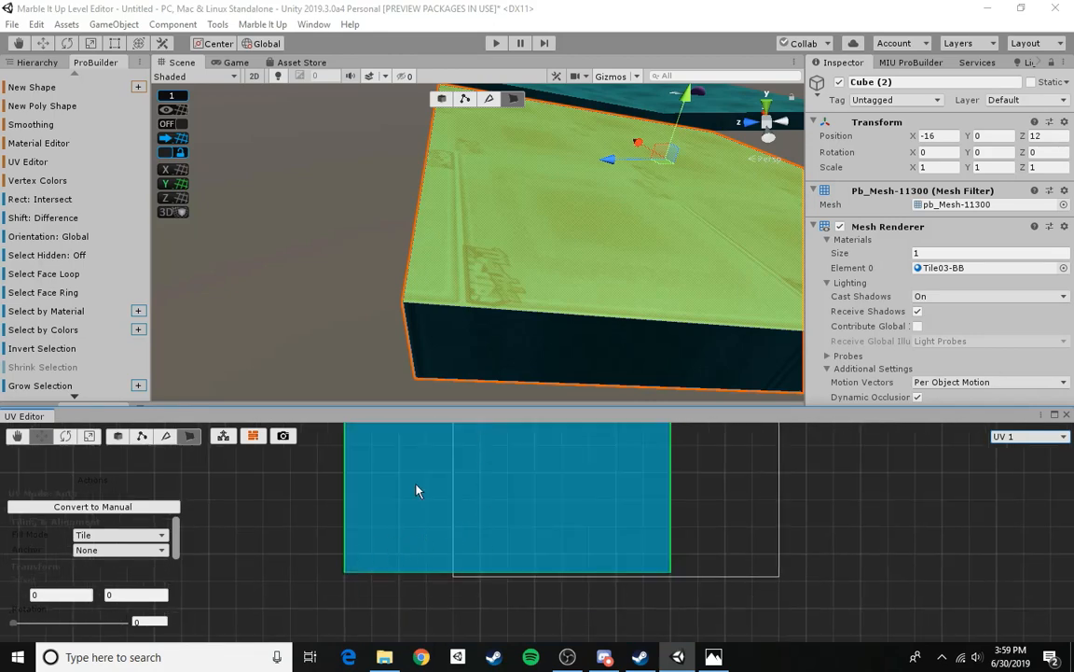
pyautogui.click(164, 440)
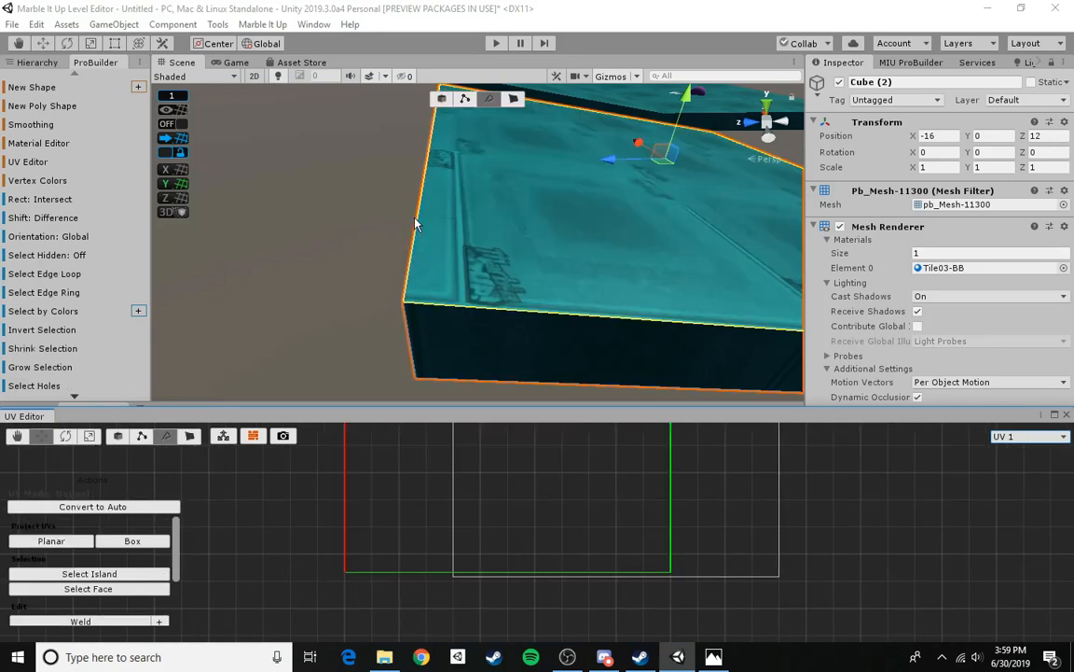
# - Select the top face's edge at the raised end and shift its UVs down onto the texture tile's border
pyautogui.click(417, 223)
pyautogui.scroll(-3, 533, 516)
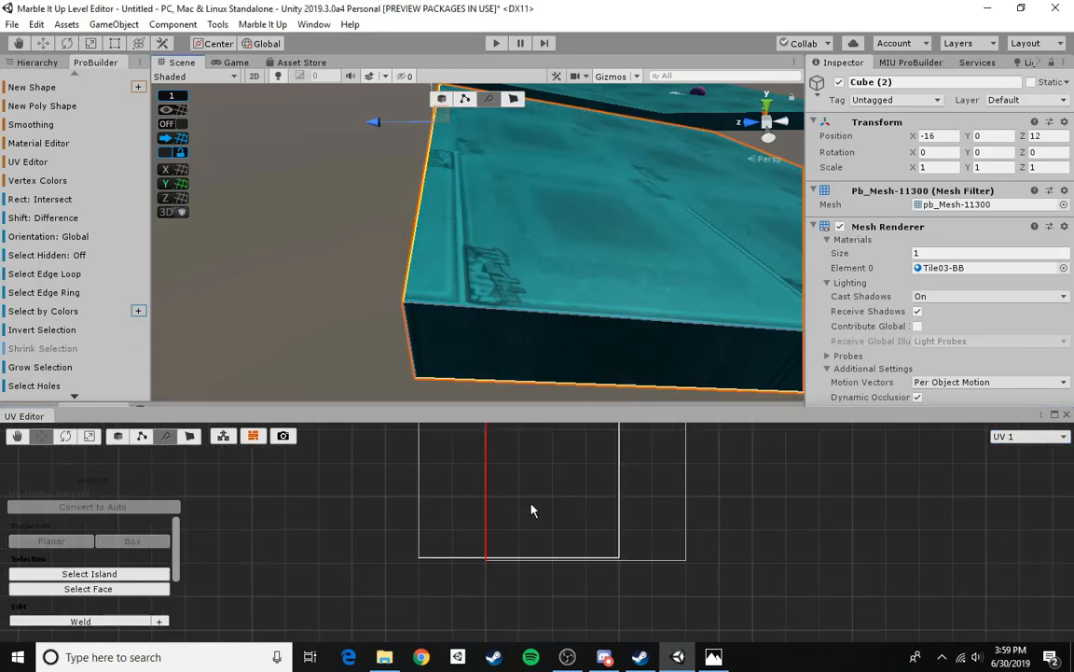
pyautogui.moveTo(547, 494); pyautogui.dragTo(504, 605, button='middle')
pyautogui.scroll(3, 494, 535)
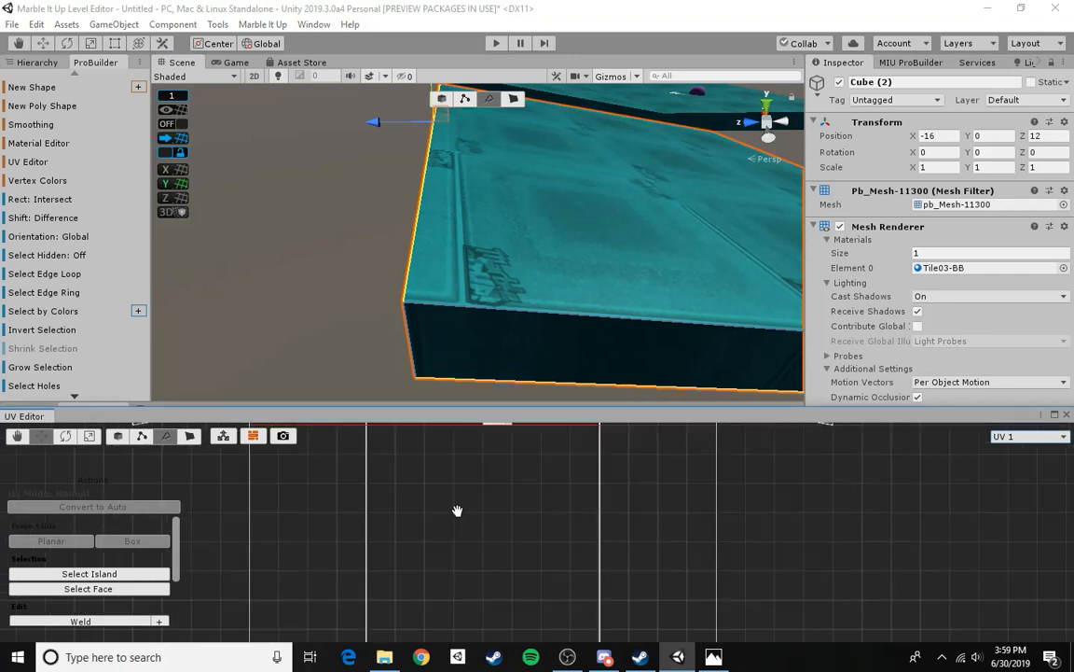
pyautogui.moveTo(458, 511); pyautogui.dragTo(475, 638, button='middle')
pyautogui.moveTo(470, 463)
pyautogui.mouseDown()
pyautogui.moveTo(470, 444)
pyautogui.moveTo(472, 479)
pyautogui.mouseUp()
pyautogui.scroll(5, 499, 558)
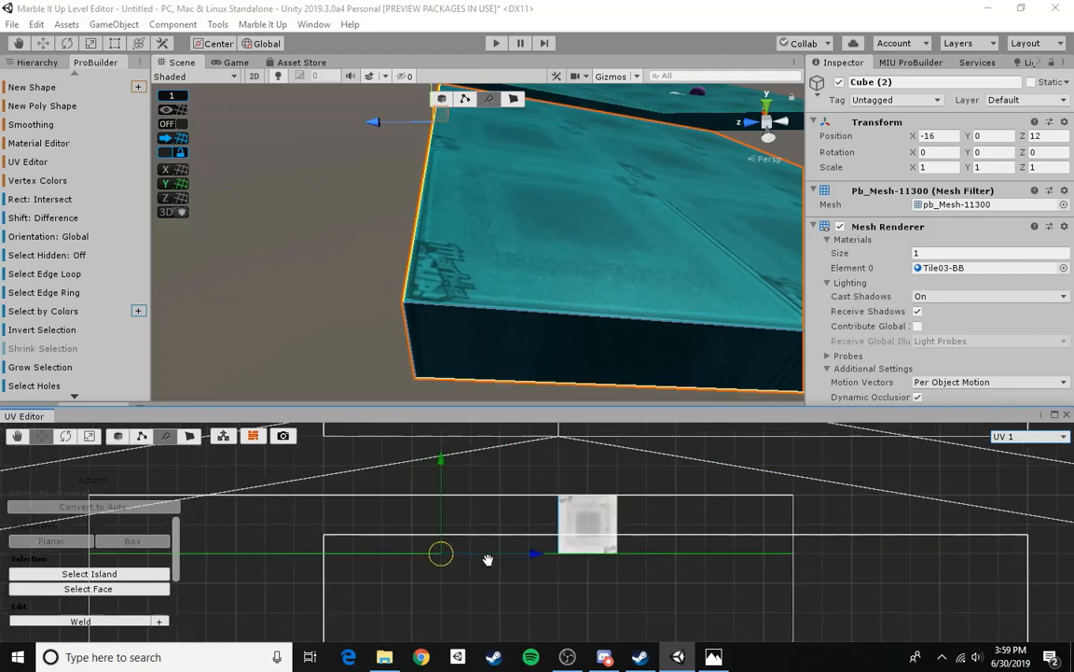
# - Select the top face's edge at the low end and shift its UVs down so the tile pattern ends at the edge
pyautogui.moveTo(382, 611); pyautogui.dragTo(760, 615, button='middle')
pyautogui.scroll(-3, 574, 532)
pyautogui.moveTo(476, 521); pyautogui.dragTo(788, 533, button='middle')
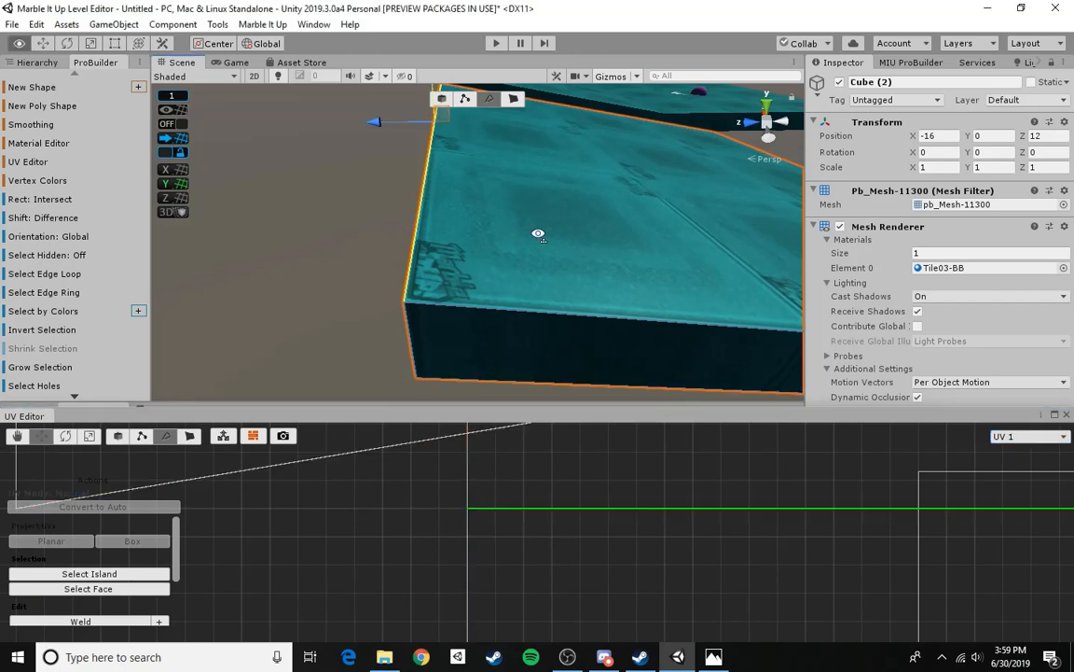
pyautogui.moveTo(538, 232); pyautogui.dragTo(510, 239, button='right')
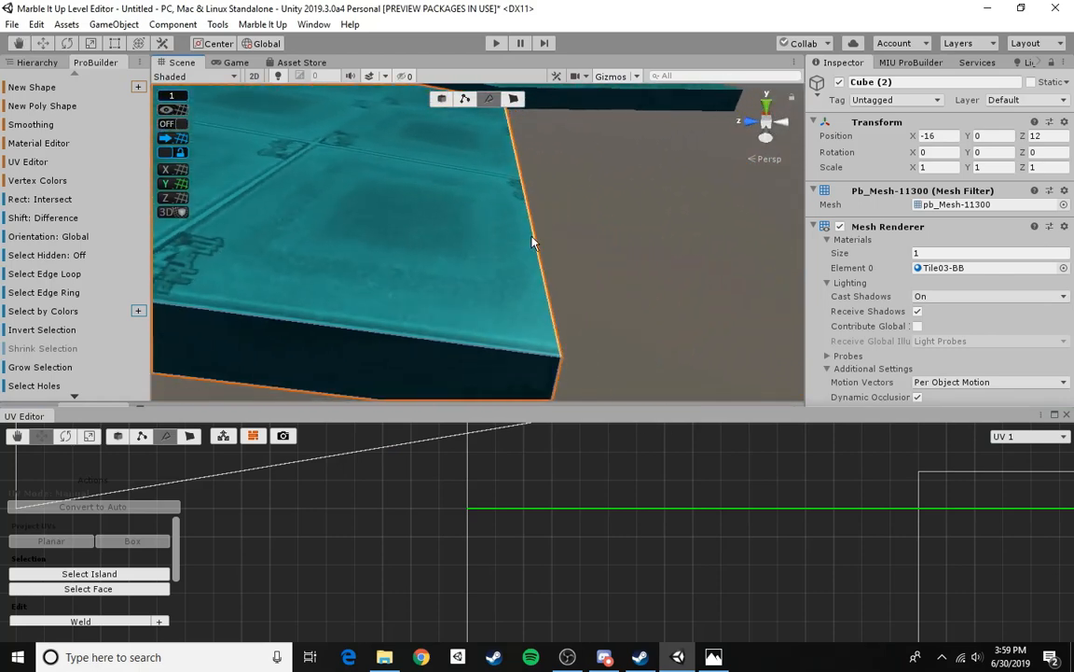
pyautogui.click(534, 243)
pyautogui.scroll(-5, 664, 601)
pyautogui.moveTo(675, 616); pyautogui.dragTo(578, 398, button='middle')
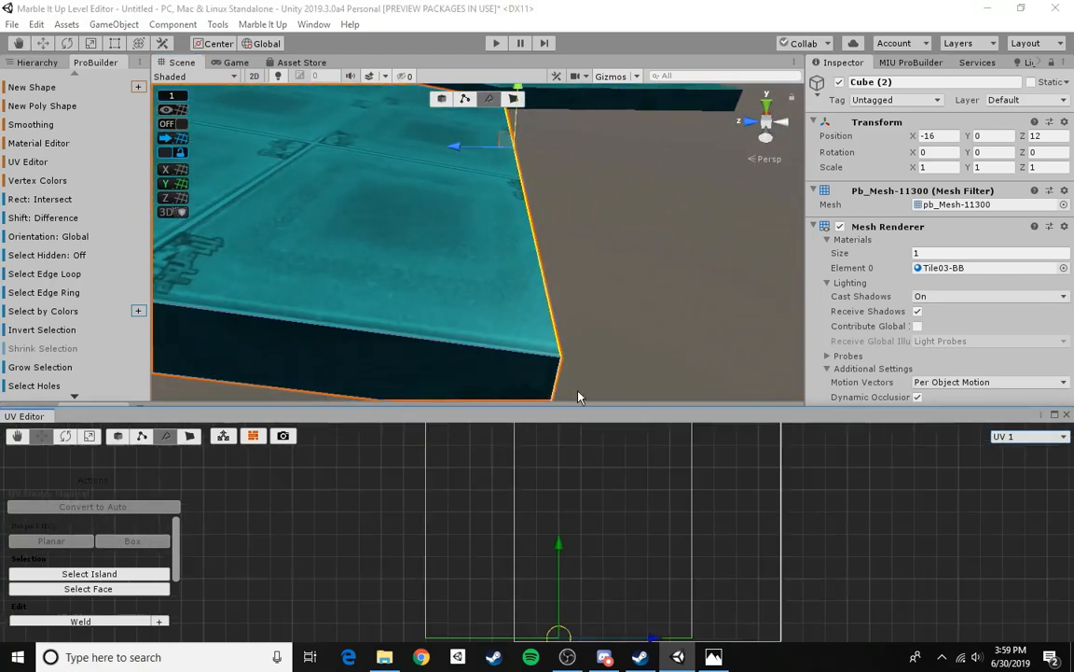
pyautogui.moveTo(604, 617); pyautogui.dragTo(561, 554, button='middle')
pyautogui.moveTo(544, 608); pyautogui.dragTo(526, 554, button='middle')
pyautogui.scroll(5, 550, 542)
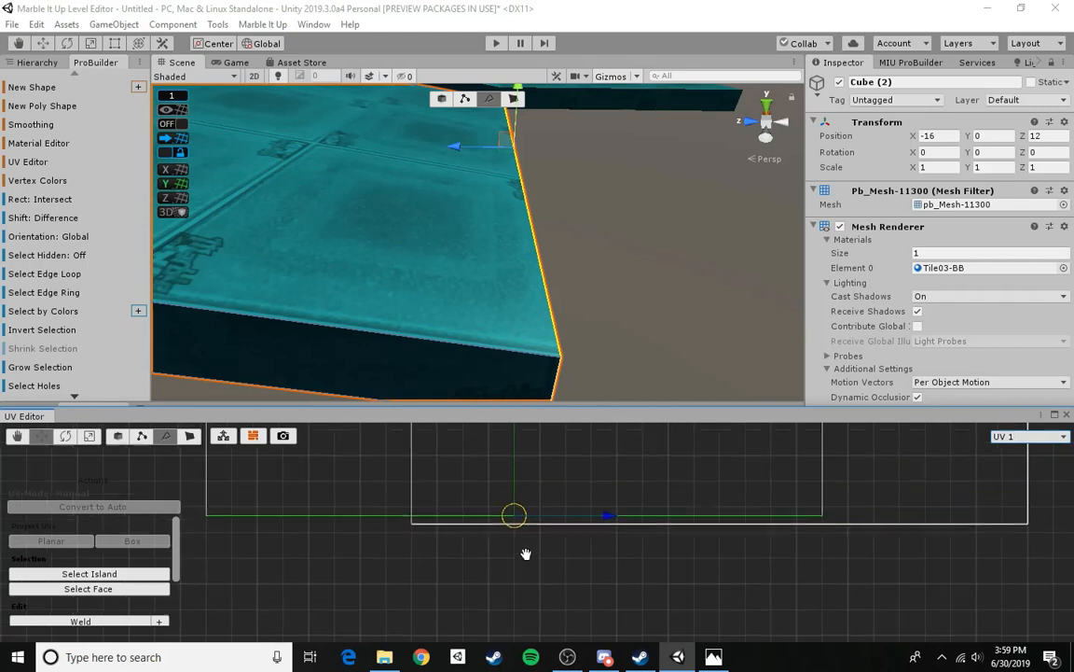
pyautogui.scroll(2, 523, 550)
pyautogui.moveTo(508, 458); pyautogui.dragTo(510, 480)
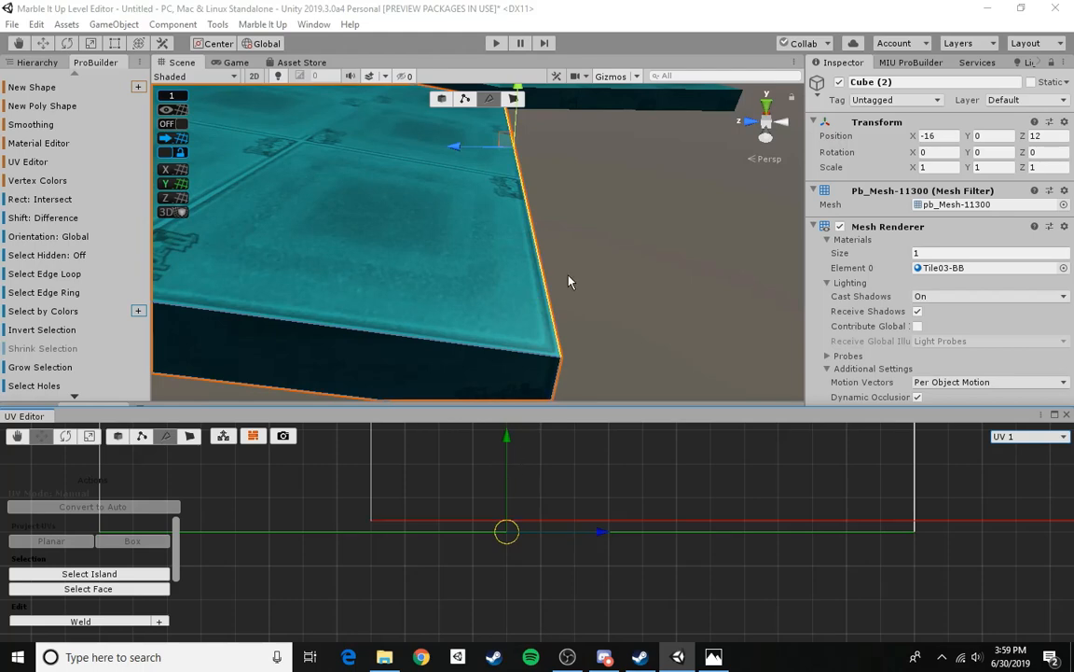
# - Select Cube (2)'s slanted side face and move its UV end edge down to straighten the strip along the texture tile
pyautogui.moveTo(504, 271); pyautogui.dragTo(444, 266, button='right')
pyautogui.click(518, 101)
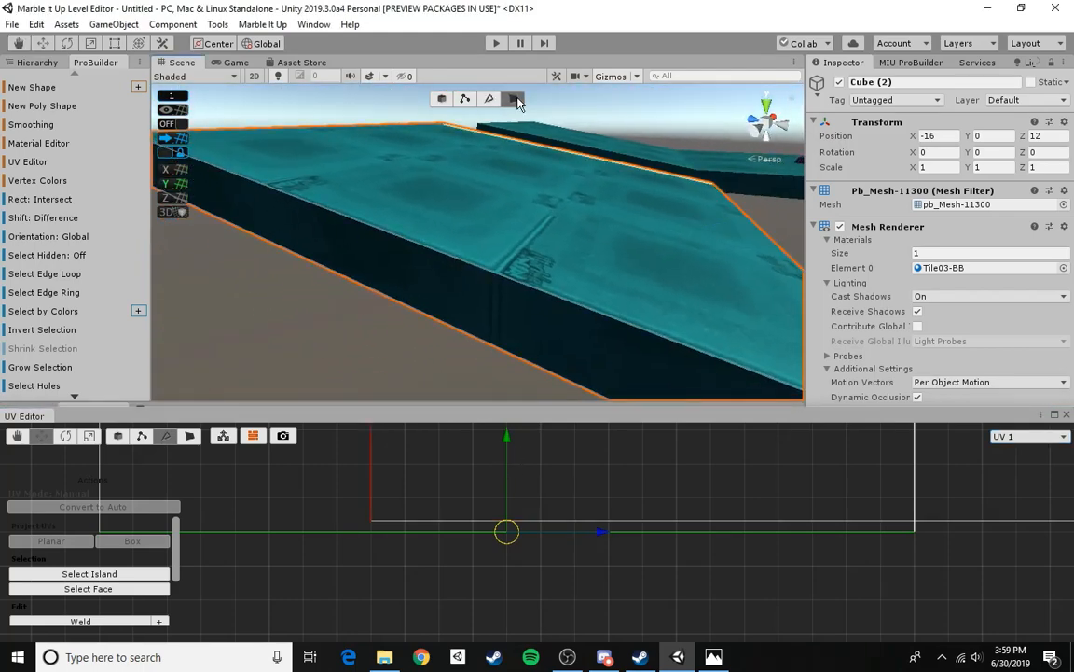
pyautogui.click(465, 288)
pyautogui.scroll(-4, 452, 549)
pyautogui.scroll(-5, 452, 549)
pyautogui.moveTo(466, 455); pyautogui.dragTo(461, 643, button='middle')
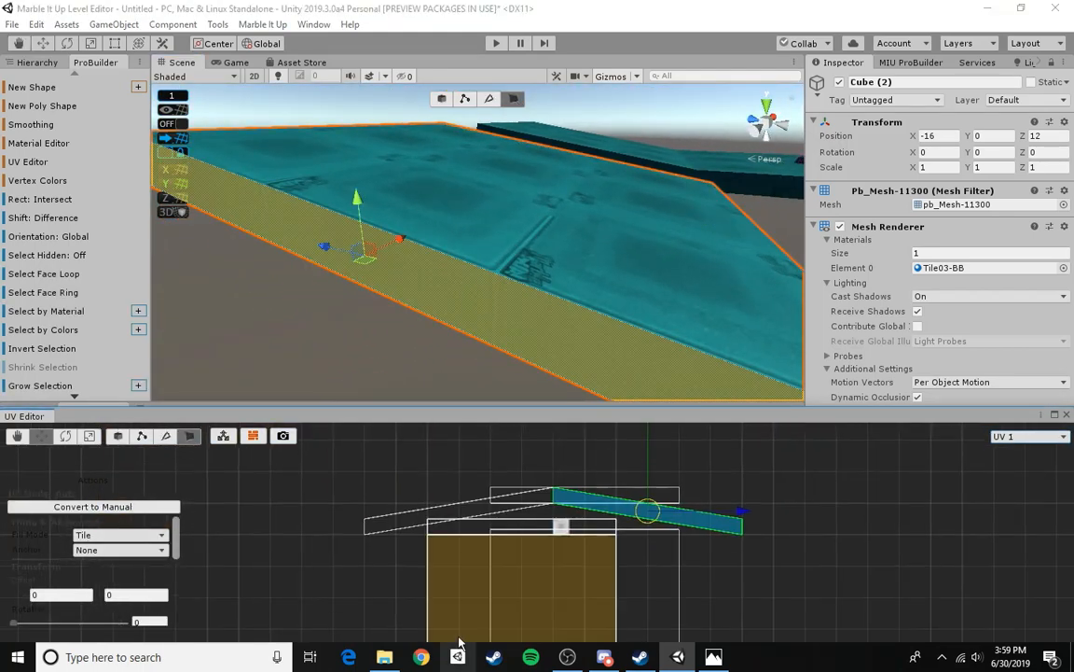
pyautogui.scroll(5, 552, 569)
pyautogui.moveTo(658, 566); pyautogui.dragTo(486, 620, button='middle')
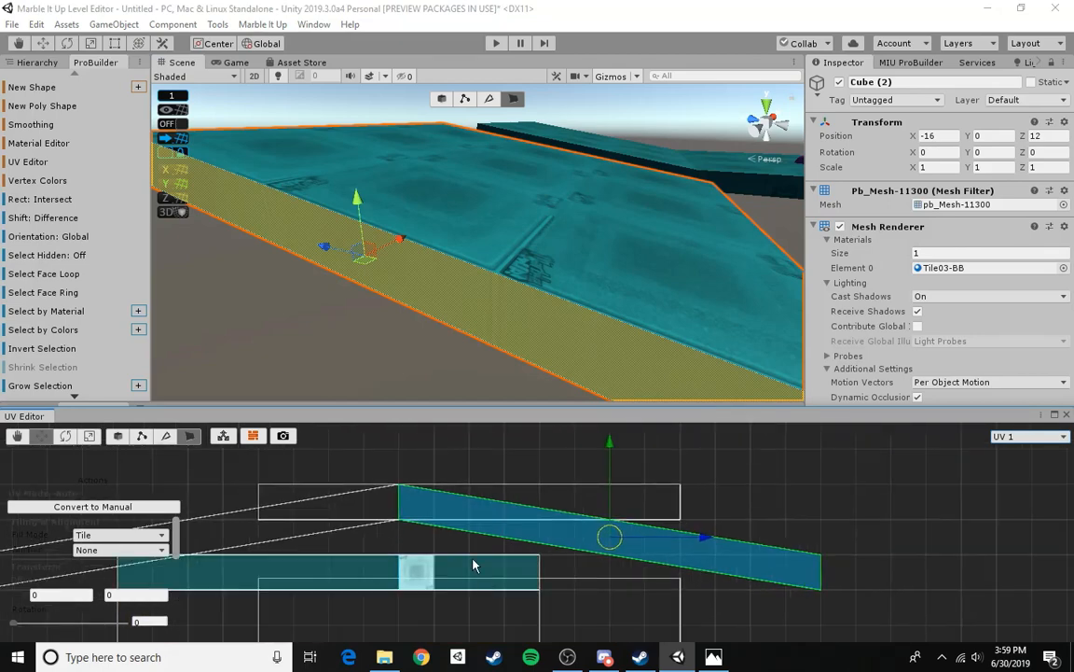
pyautogui.click(166, 435)
pyautogui.click(360, 476)
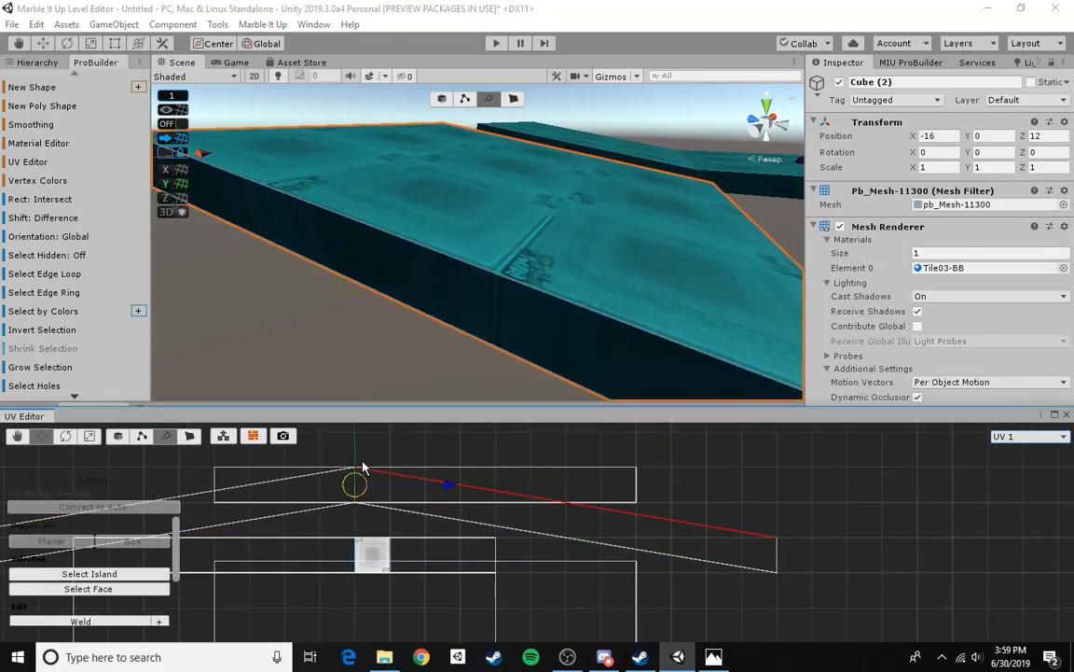
pyautogui.moveTo(355, 474); pyautogui.dragTo(364, 519)
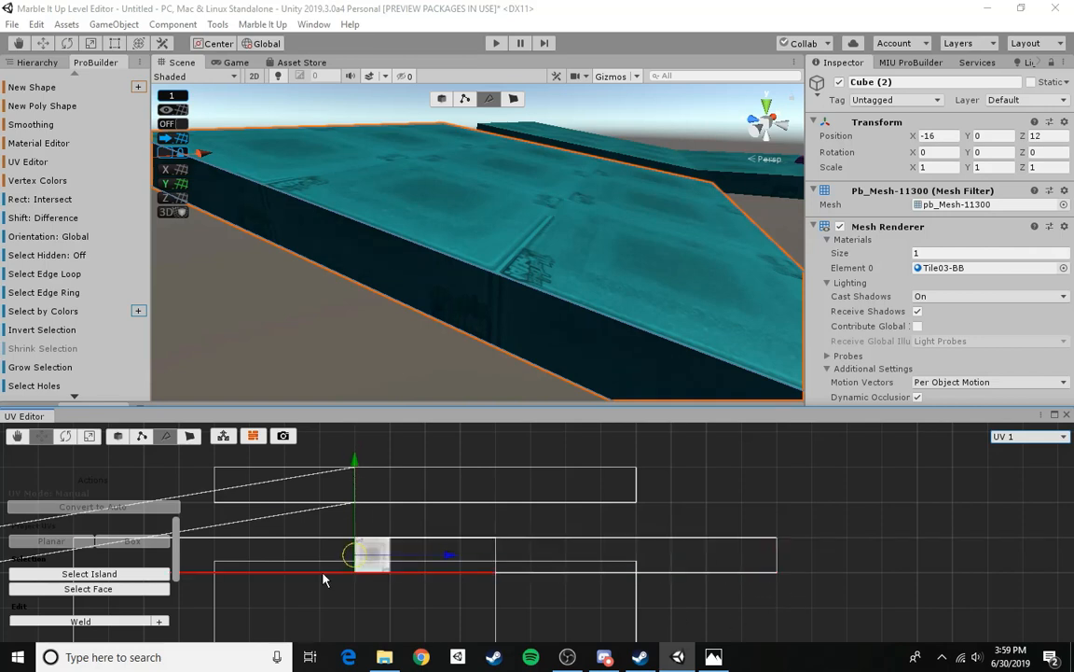
pyautogui.moveTo(523, 229); pyautogui.dragTo(546, 222, button='right')
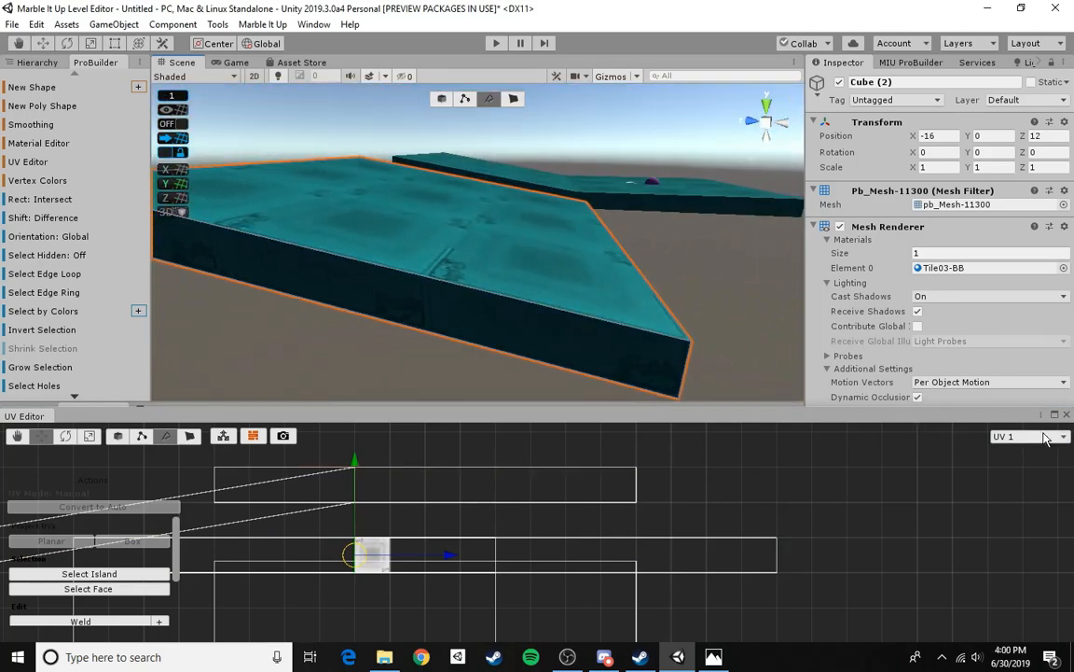
# - Close the UV Editor, return to object selection and undo the slope and UV edits on Cube (2)
pyautogui.click(1068, 414)
pyautogui.click(442, 99)
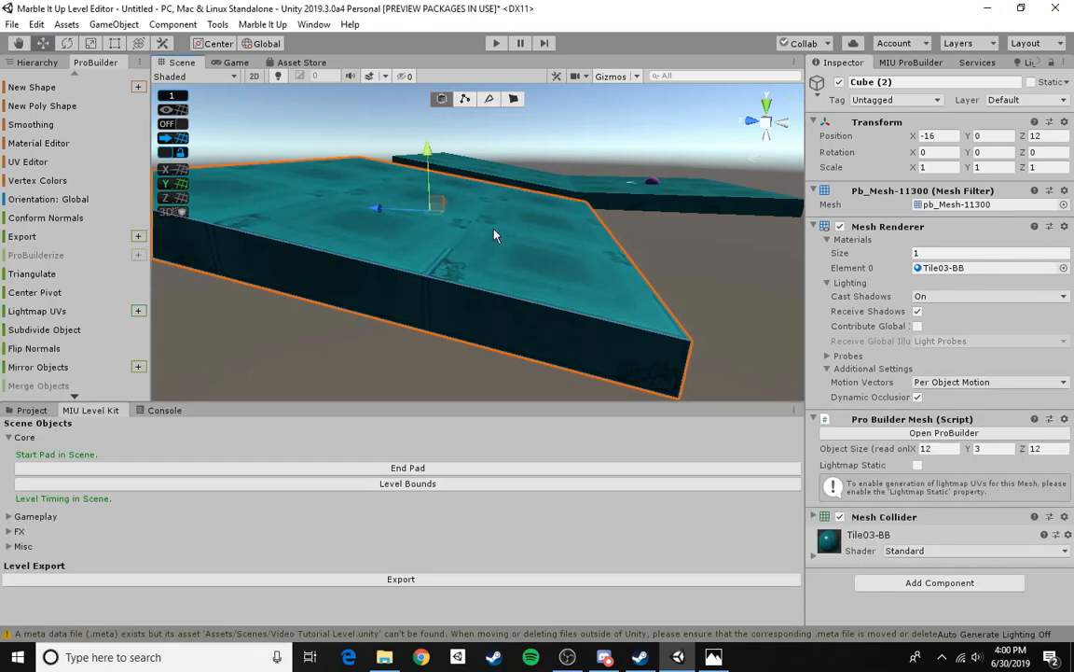
pyautogui.hotkey('ctrl', 'z')
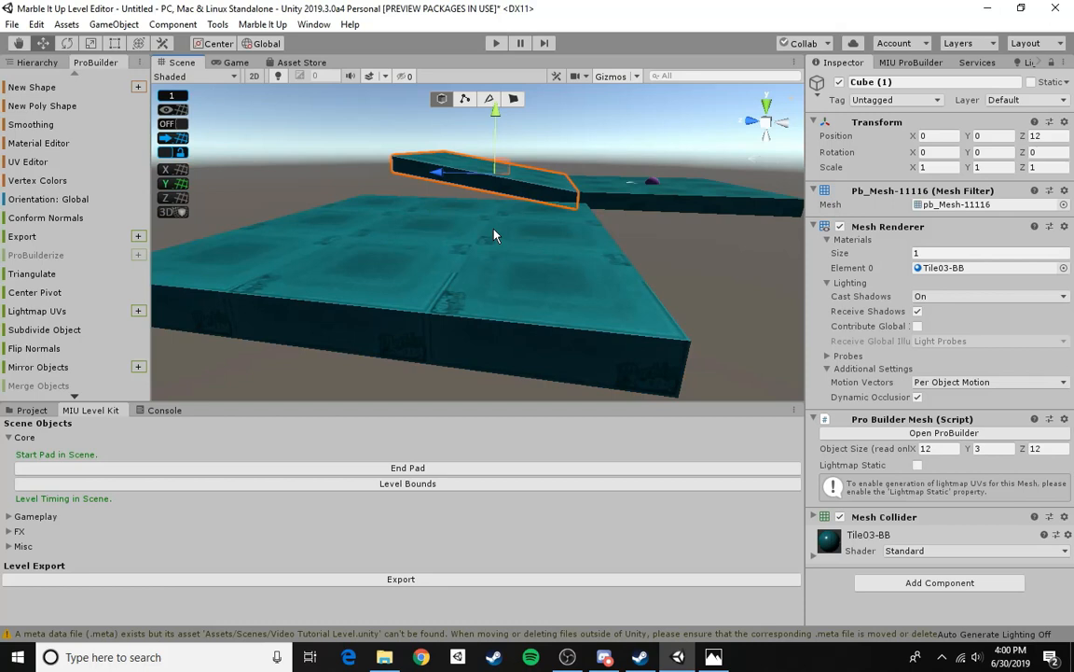
pyautogui.click(516, 238)
pyautogui.click(647, 275)
# - Switch to face selection and open the ProBuilder UV Editor again
pyautogui.moveTo(706, 244); pyautogui.dragTo(583, 249, button='right')
pyautogui.press('a')
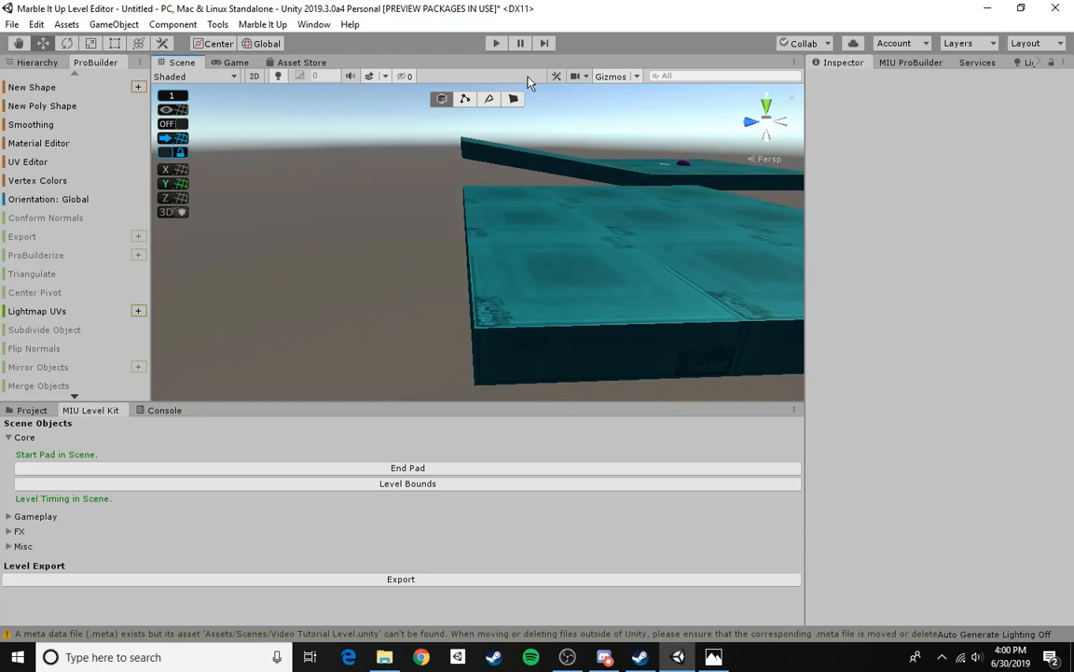
pyautogui.click(515, 100)
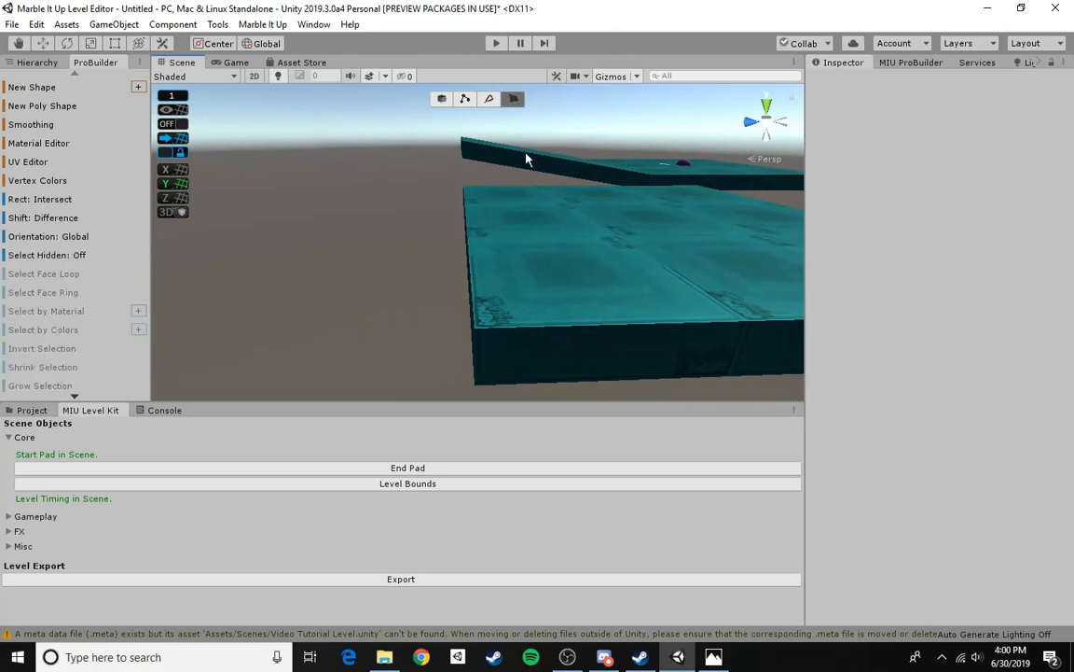
pyautogui.click(30, 162)
# - Convert Cube (2)'s top and side faces to Manual UVs and extend its outer end face along the Z axis
pyautogui.click(504, 210)
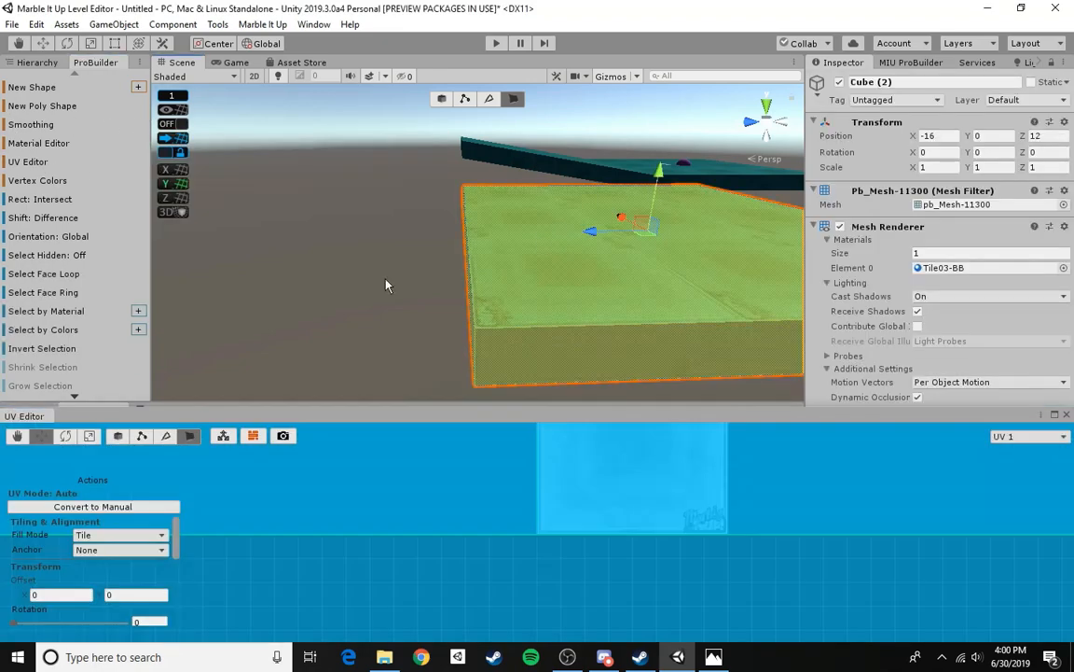
pyautogui.click(70, 508)
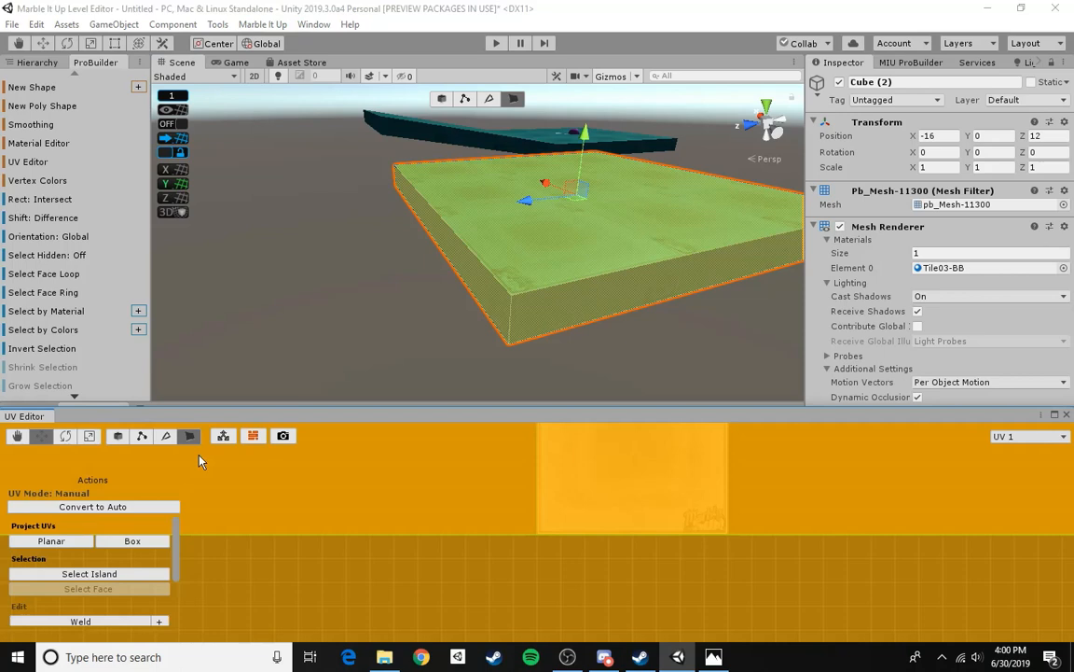
pyautogui.click(473, 291)
pyautogui.moveTo(605, 202); pyautogui.dragTo(427, 210, button='right')
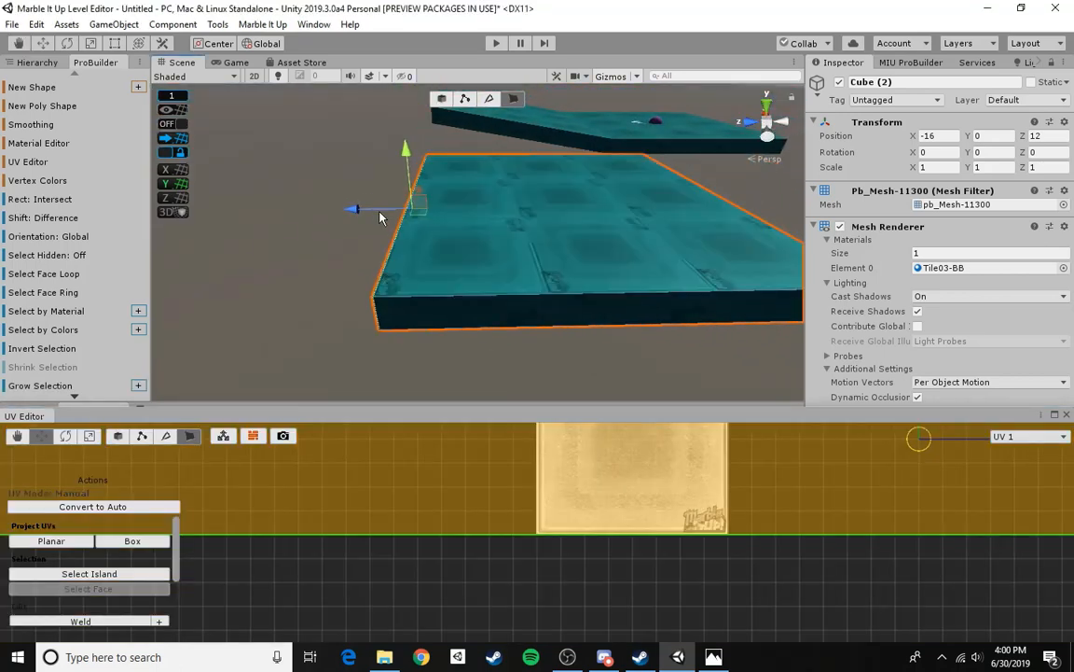
pyautogui.moveTo(357, 216); pyautogui.dragTo(1019, 263)
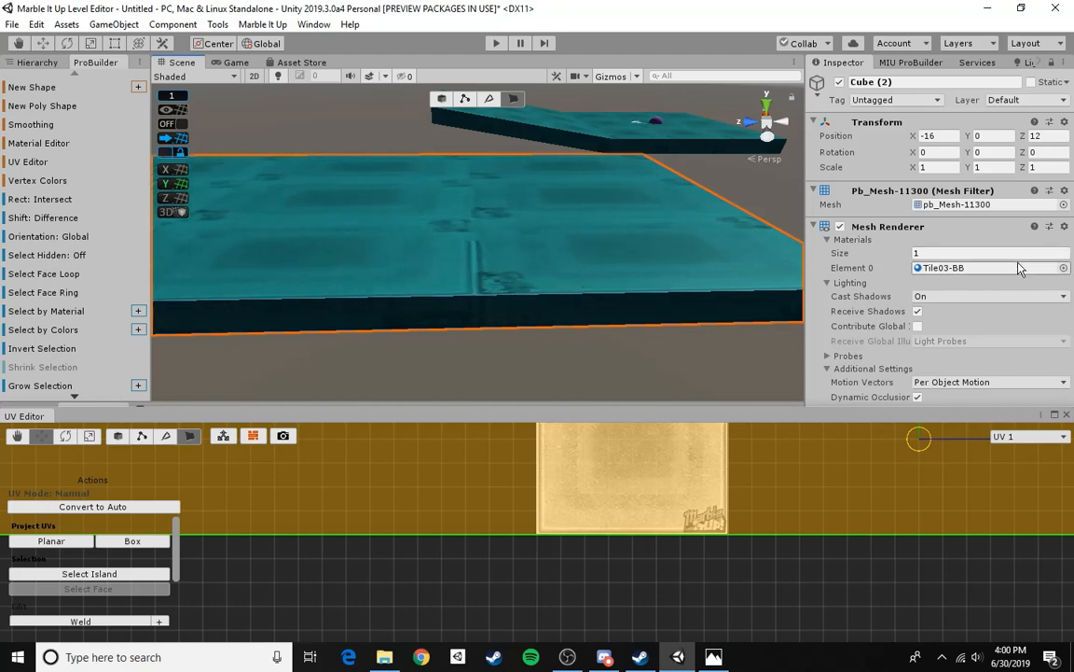
# - Undo the end-face extension and the Manual UV conversion on Cube (2)
pyautogui.hotkey('ctrl', 'z')
pyautogui.moveTo(418, 202); pyautogui.dragTo(271, 161, button='right')
pyautogui.press('d')
pyautogui.moveTo(421, 200); pyautogui.dragTo(550, 373, button='right')
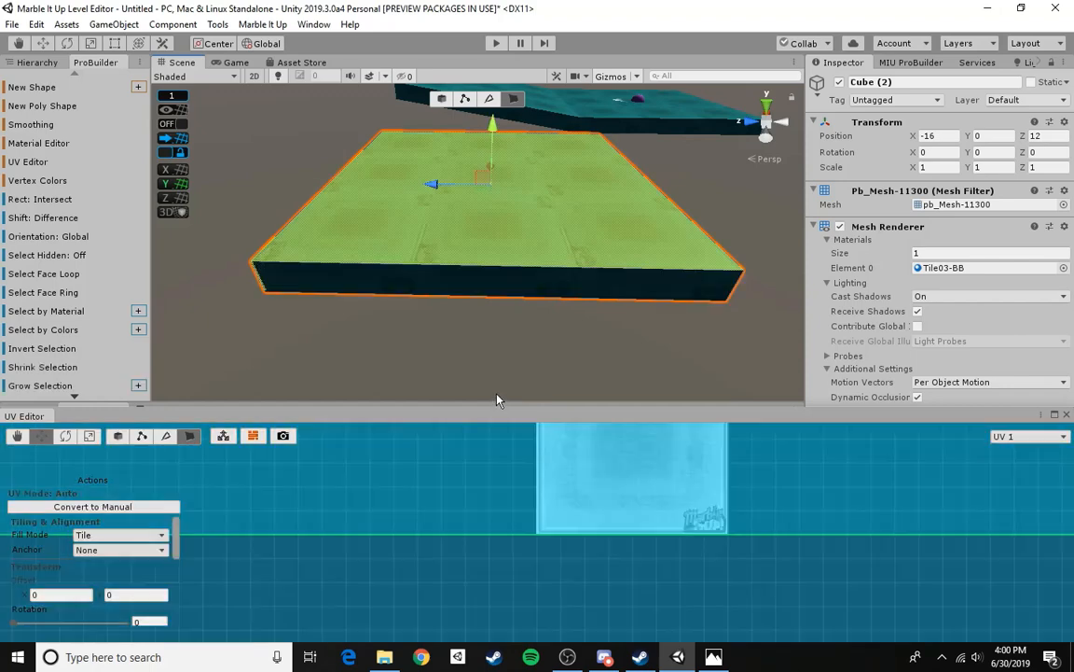
# - Select only Cube (2)'s outer end face, extend it along the Z axis to about twice the platform's length, and deselect it
pyautogui.click(447, 354)
pyautogui.moveTo(482, 284); pyautogui.dragTo(536, 261, button='right')
pyautogui.click(485, 290)
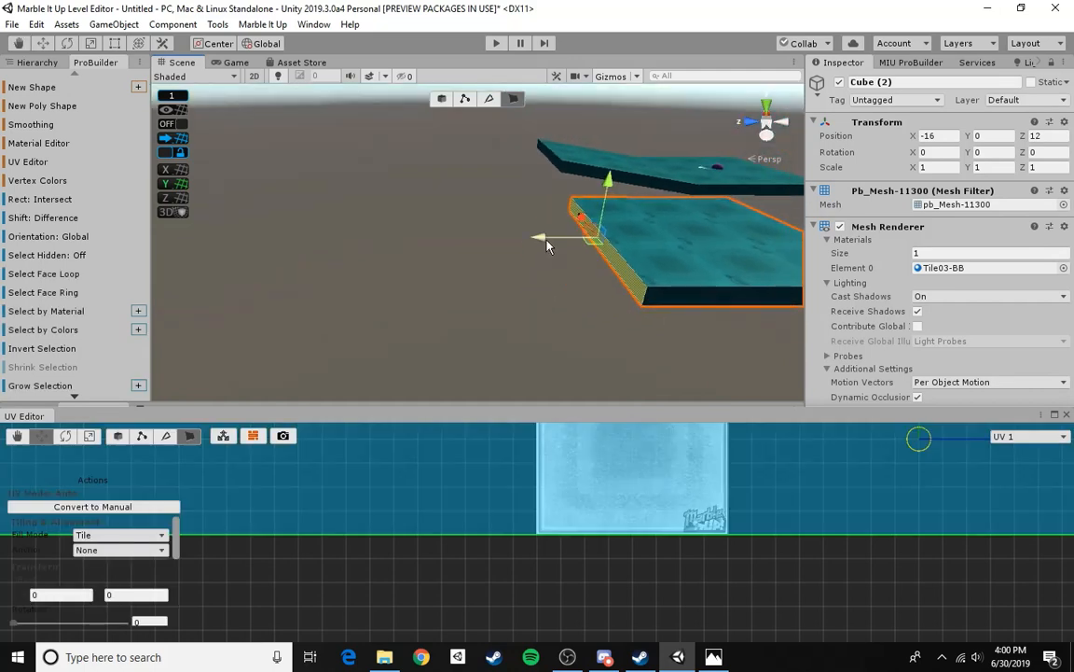
pyautogui.moveTo(546, 240); pyautogui.dragTo(276, 232)
pyautogui.click(478, 188)
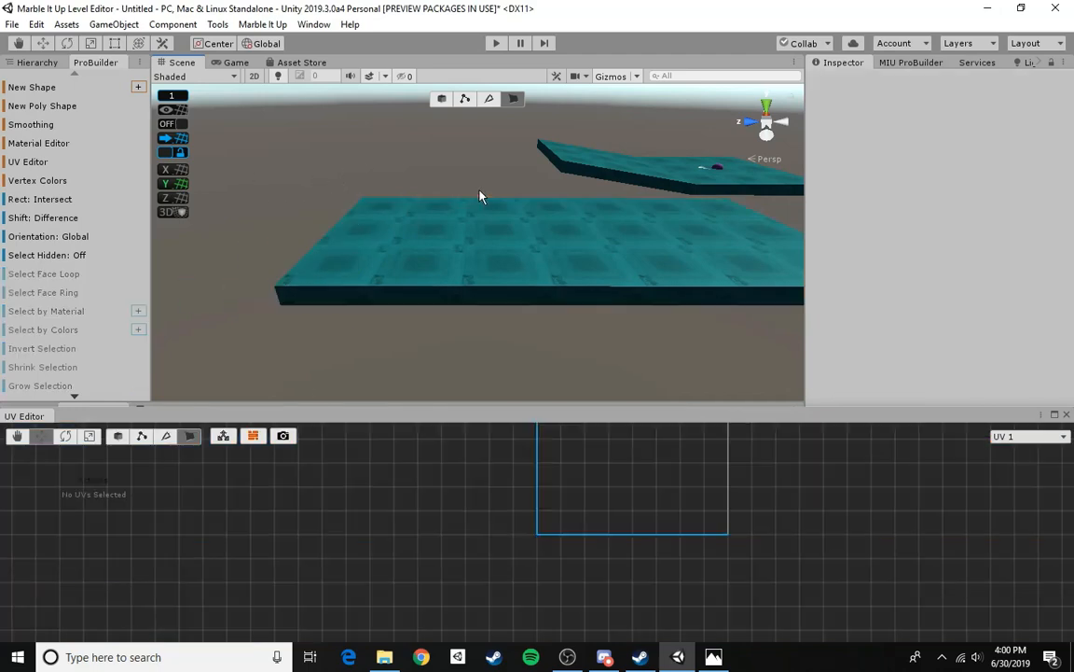
# - Select all faces of Cube (2) and convert them to Manual UVs
pyautogui.doubleClick(479, 228)
pyautogui.click(141, 507)
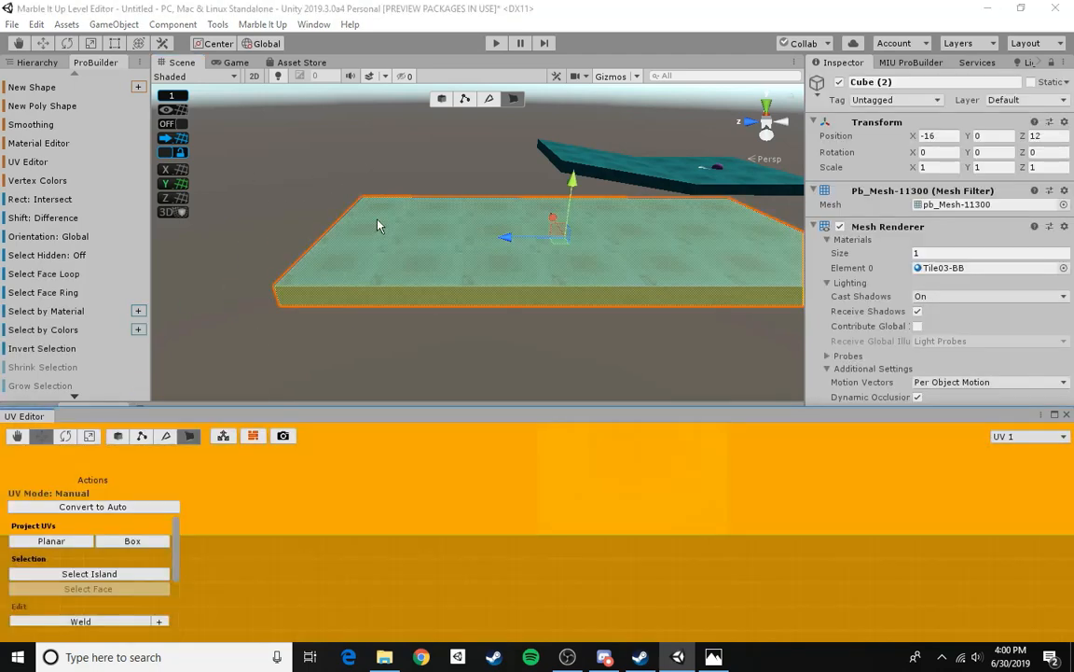
pyautogui.keyDown('alt'); pyautogui.moveTo(377, 222); pyautogui.dragTo(478, 249); pyautogui.keyUp('alt')
# - Select Cube (2)'s outer end face and move it up and down along the Y axis to test how the tiles stretch
pyautogui.click(534, 237)
pyautogui.moveTo(505, 303); pyautogui.dragTo(512, 262, button='right')
pyautogui.moveTo(456, 240); pyautogui.dragTo(444, 166)
pyautogui.moveTo(422, 233); pyautogui.dragTo(349, 265, button='right')
pyautogui.moveTo(546, 265); pyautogui.dragTo(537, 298, button='right')
pyautogui.moveTo(495, 257); pyautogui.dragTo(372, 175, button='right')
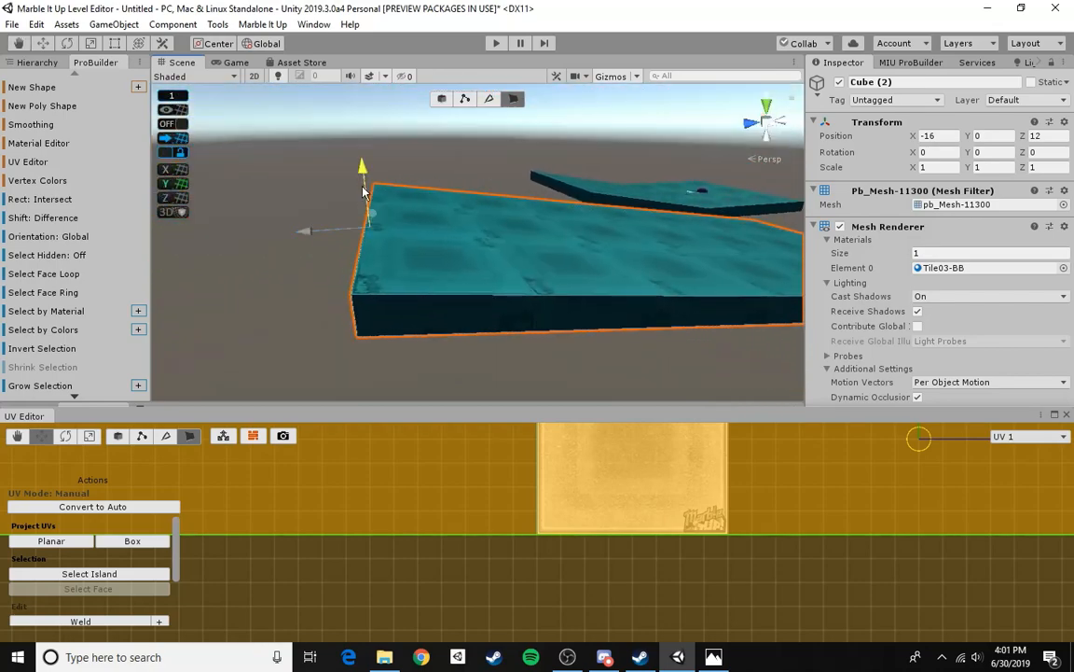
pyautogui.moveTo(363, 185); pyautogui.dragTo(376, 269)
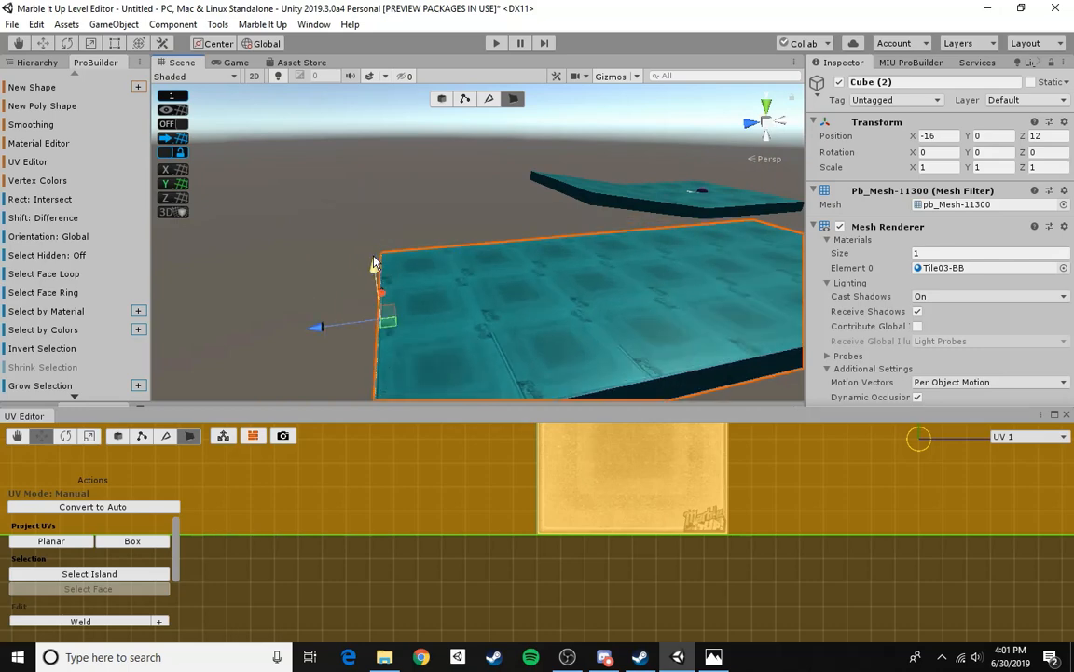
pyautogui.moveTo(377, 268); pyautogui.dragTo(347, 286, button='right')
# - Undo the height changes, the Manual UV conversion and the lengthwise extension of Cube (2)
pyautogui.hotkey('ctrl', 'z')
pyautogui.hotkey('ctrl', 'z')
pyautogui.hotkey('ctrl', 'z')
pyautogui.hotkey('ctrl', 'z')
pyautogui.hotkey('ctrl', 'z')
pyautogui.hotkey('ctrl', 'z')
pyautogui.hotkey('ctrl', 'z')
pyautogui.hotkey('ctrl', 'z')
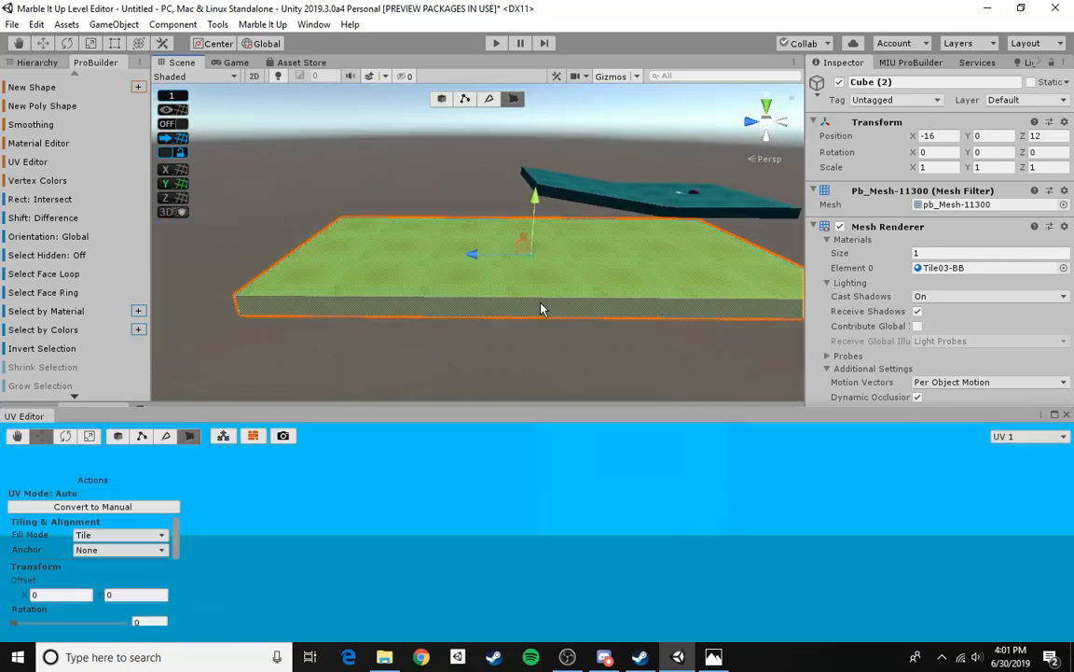
pyautogui.hotkey('ctrl', 'z')
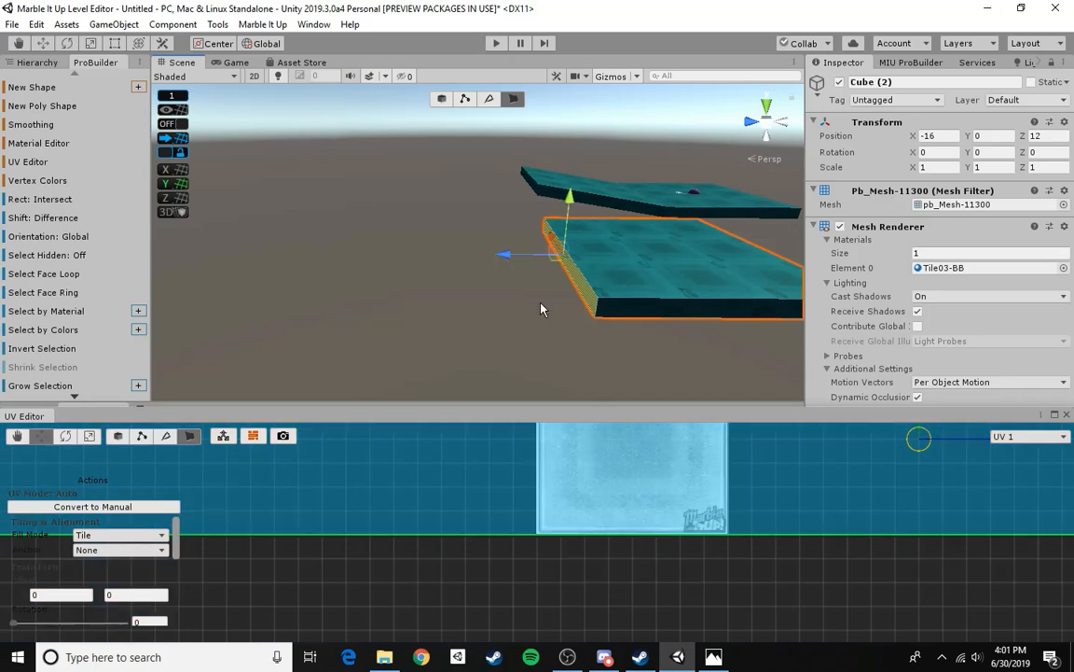
# - Select all faces of the shortened Cube (2) and convert them to Manual UVs
pyautogui.moveTo(541, 308)
pyautogui.mouseDown(button='right')
pyautogui.moveTo(601, 299)
pyautogui.moveTo(560, 299)
pyautogui.mouseUp(button='right')
pyautogui.press('d')
pyautogui.click(467, 239)
pyautogui.press('w')
pyautogui.hotkey('ctrl', 'a')
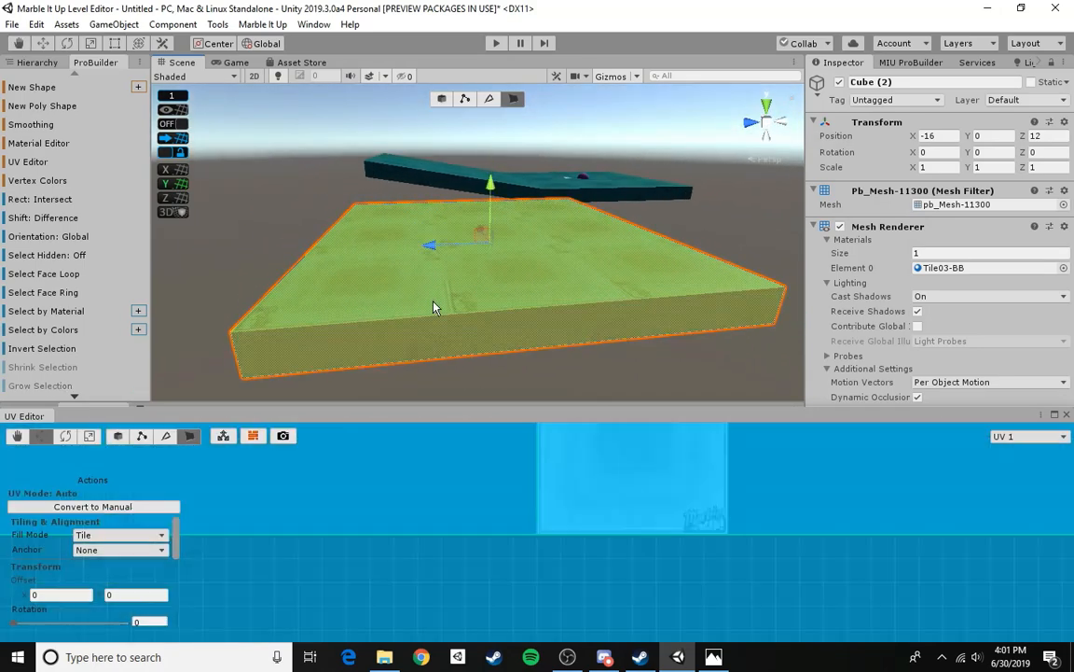
pyautogui.click(130, 507)
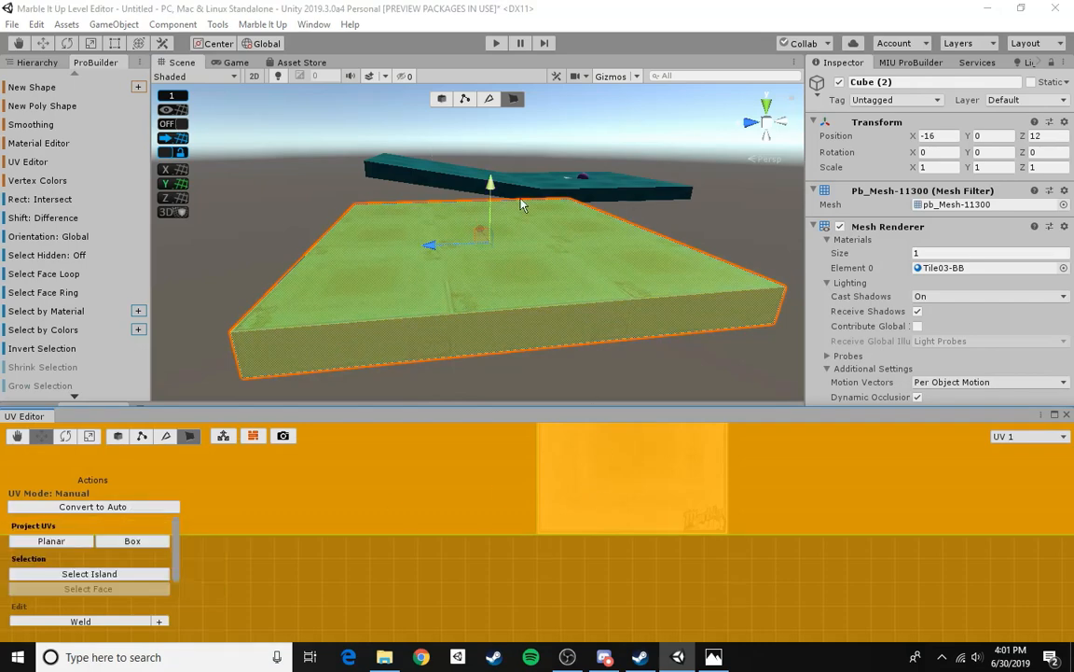
# - Convert Cube (2)'s faces back to Auto UVs and extend only its outer end face along the Z axis
pyautogui.moveTo(520, 199); pyautogui.dragTo(619, 218, button='right')
pyautogui.moveTo(522, 203); pyautogui.dragTo(635, 247, button='right')
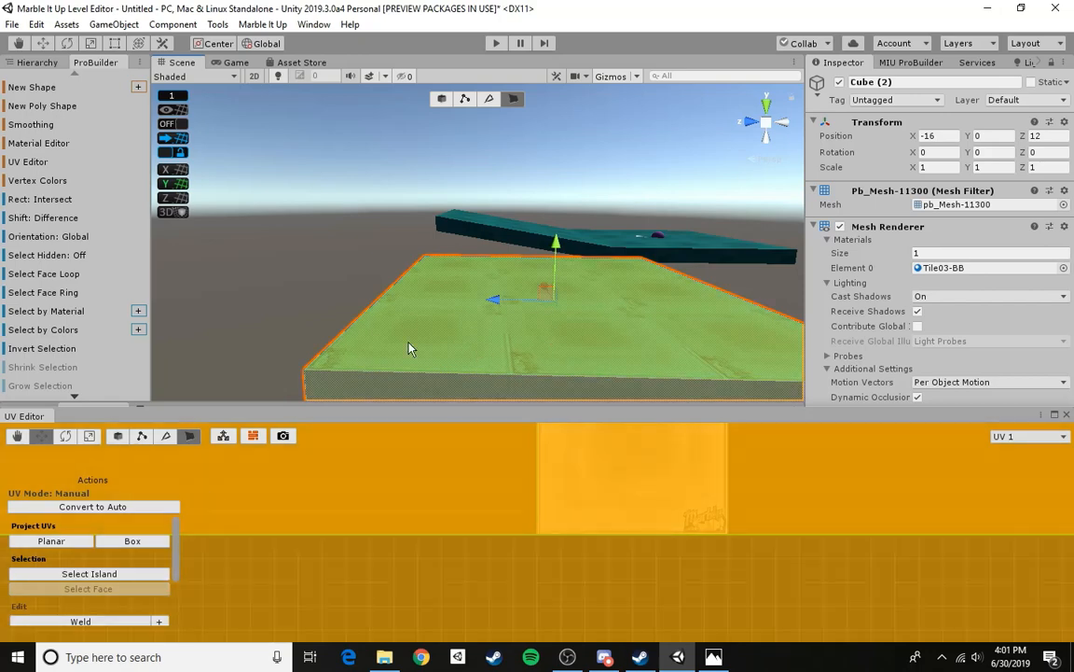
pyautogui.click(132, 510)
pyautogui.keyDown('alt'); pyautogui.moveTo(460, 301); pyautogui.dragTo(490, 294); pyautogui.keyUp('alt')
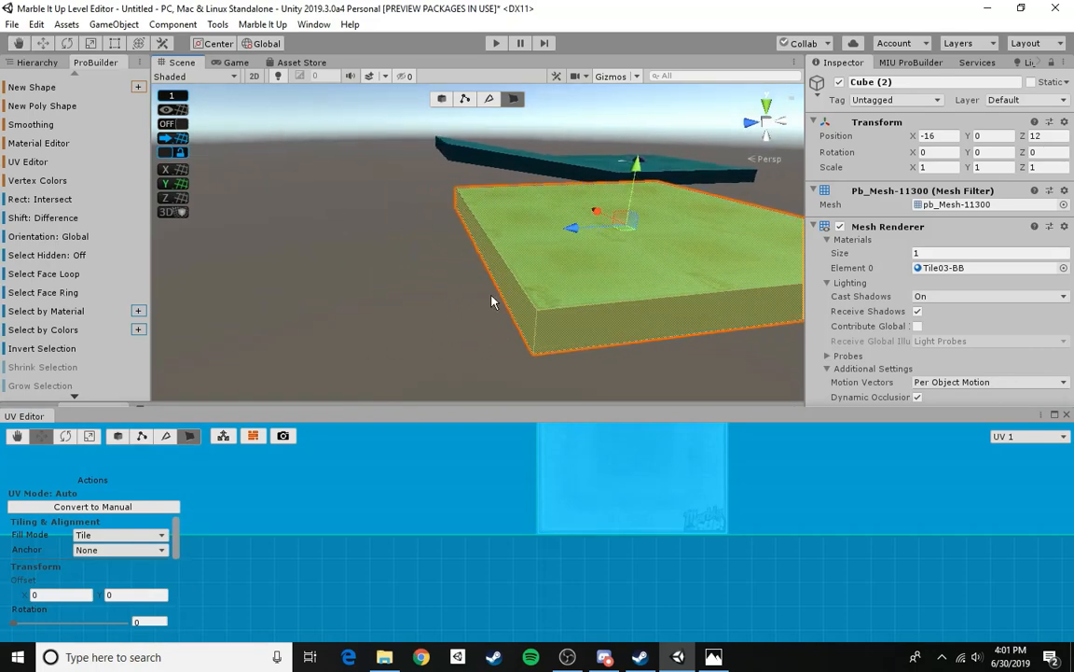
pyautogui.click(484, 259)
pyautogui.moveTo(433, 240); pyautogui.dragTo(236, 305)
# - Return to object selection, delete Cube (2) and close the UV Editor
pyautogui.click(442, 100)
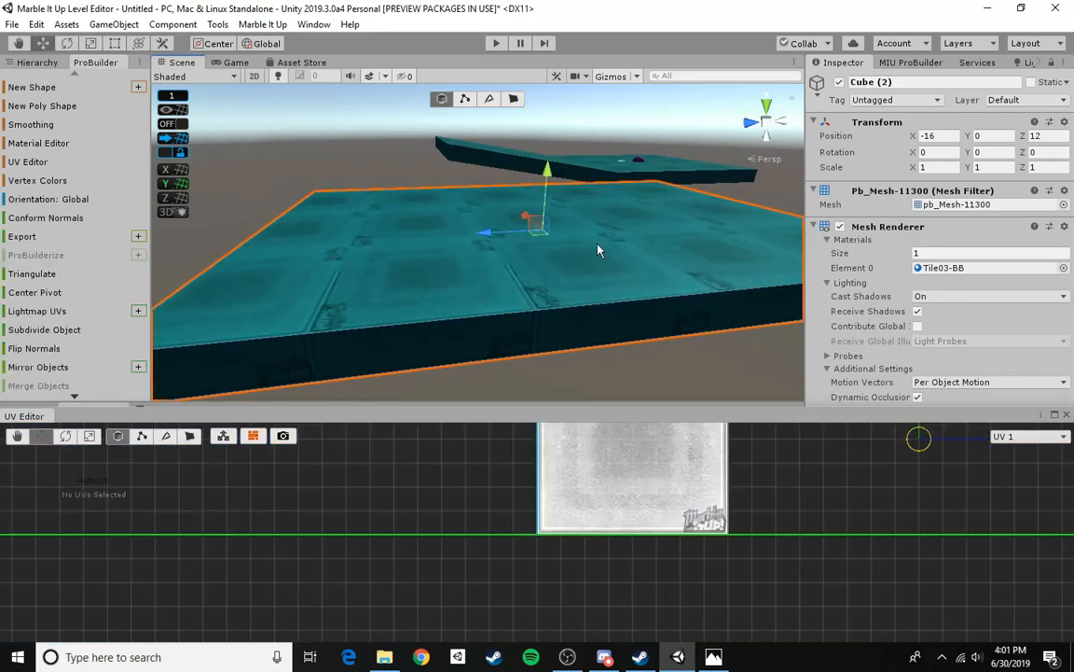
pyautogui.press('Delete')
pyautogui.click(1067, 413)
# - Duplicate the flat start platform Cube and place the copy at Y 2, Z 24, joined to the ramp's upper end
pyautogui.keyDown('alt'); pyautogui.moveTo(449, 141); pyautogui.dragTo(353, 106); pyautogui.keyUp('alt')
pyautogui.press('w')
pyautogui.moveTo(352, 105); pyautogui.dragTo(619, 270, button='right')
pyautogui.click(599, 258)
pyautogui.press('s')
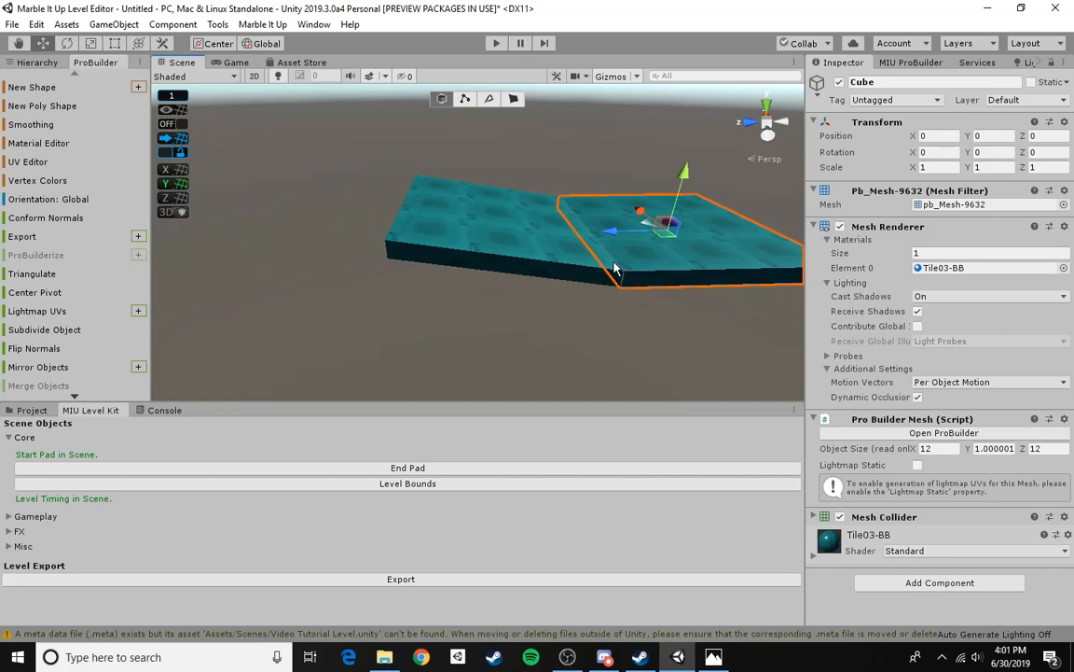
pyautogui.hotkey('ctrl', 'd')
pyautogui.moveTo(611, 230); pyautogui.dragTo(283, 245)
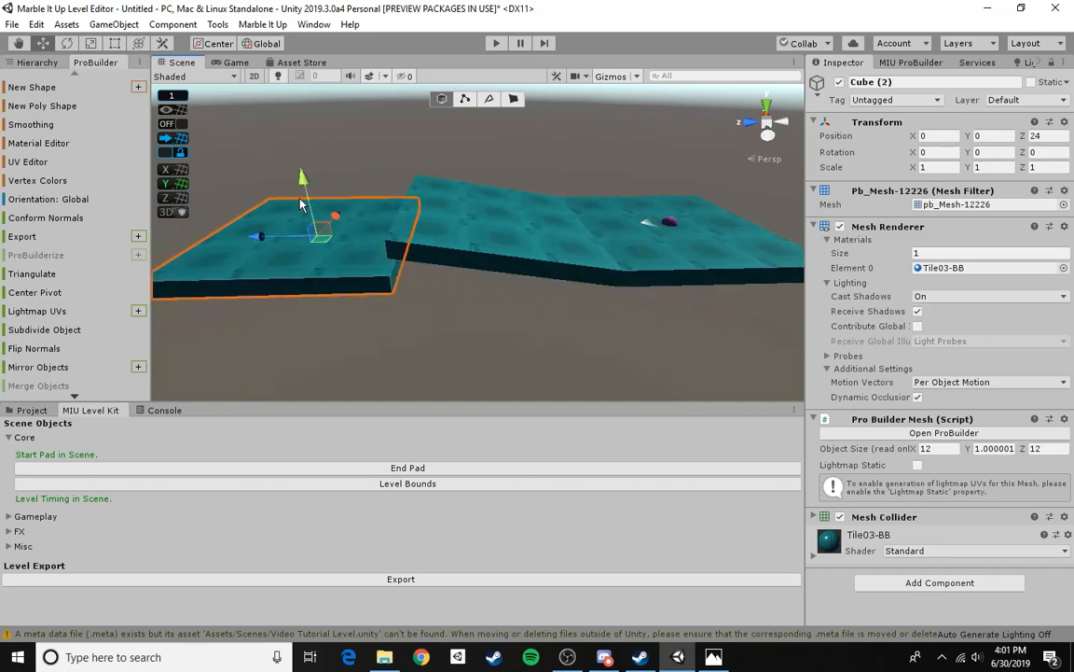
pyautogui.moveTo(301, 205)
pyautogui.mouseDown()
pyautogui.moveTo(297, 158)
pyautogui.moveTo(298, 184)
pyautogui.mouseUp()
pyautogui.click(446, 304)
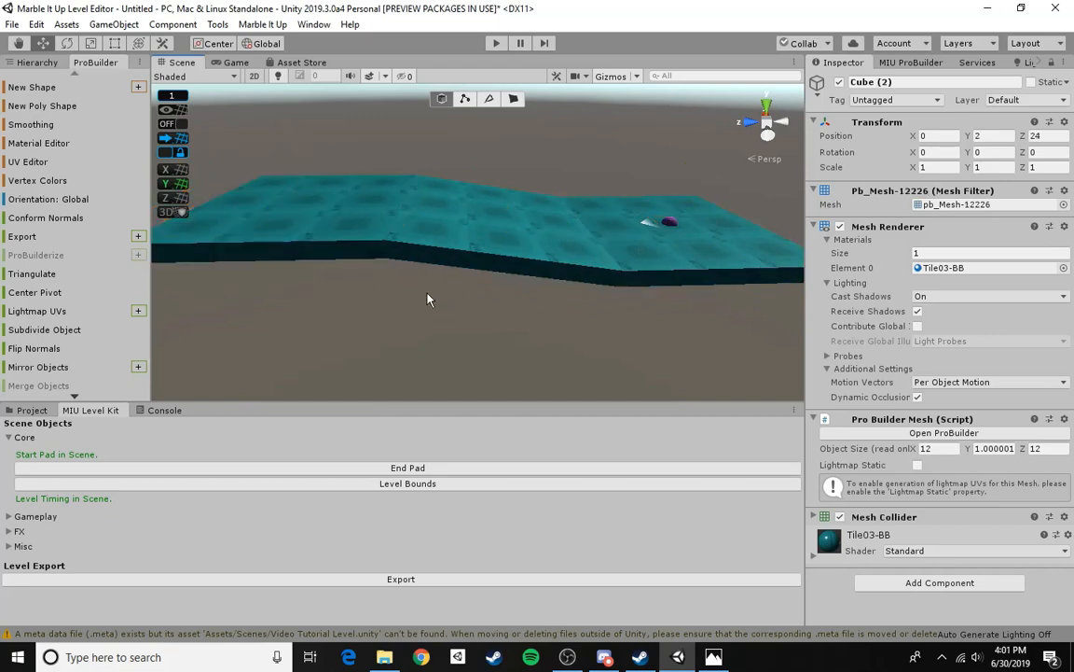
pyautogui.keyDown('alt'); pyautogui.moveTo(487, 317); pyautogui.dragTo(289, 308); pyautogui.keyUp('alt')
pyautogui.keyDown('alt'); pyautogui.moveTo(592, 337); pyautogui.dragTo(573, 253); pyautogui.keyUp('alt')
pyautogui.click(572, 264)
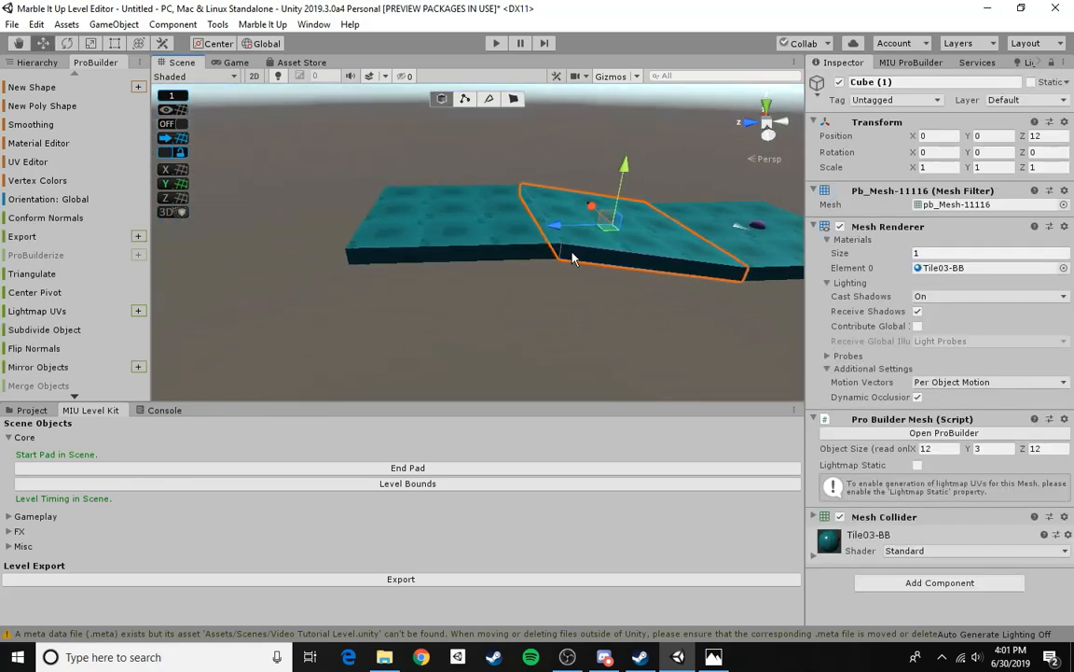
pyautogui.click(457, 225)
pyautogui.click(546, 322)
pyautogui.moveTo(546, 321)
pyautogui.keyDown('alt'); pyautogui.mouseDown()
pyautogui.moveTo(582, 282)
pyautogui.moveTo(519, 318)
pyautogui.moveTo(453, 289)
pyautogui.moveTo(559, 339)
pyautogui.mouseUp(); pyautogui.keyUp('alt')
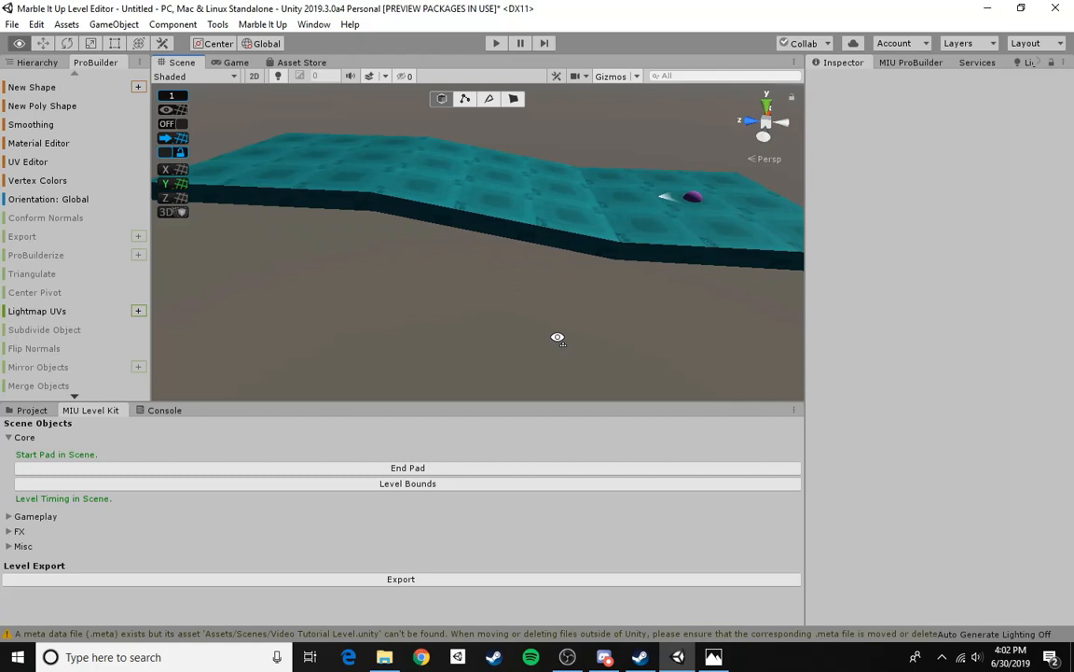
# - Duplicate the flat platform beyond the ramp and move the copy along the Z axis to Z 36
pyautogui.moveTo(558, 336); pyautogui.dragTo(513, 262, button='right')
pyautogui.click(507, 224)
pyautogui.hotkey('ctrl', 'd')
pyautogui.moveTo(536, 227); pyautogui.dragTo(334, 261)
pyautogui.moveTo(597, 249); pyautogui.dragTo(456, 241, button='right')
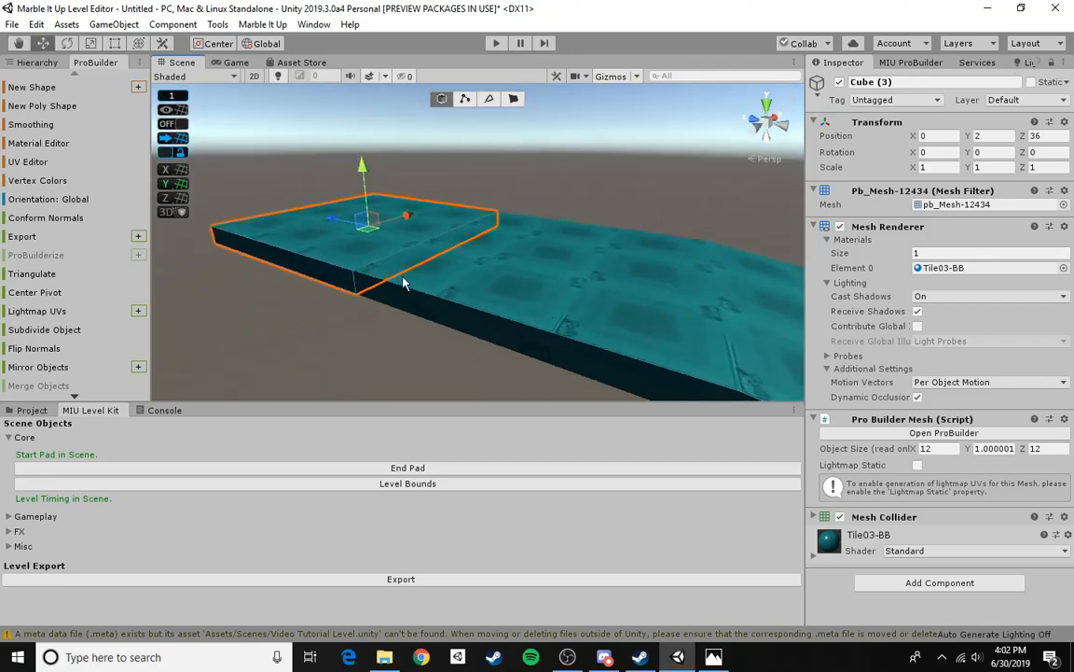
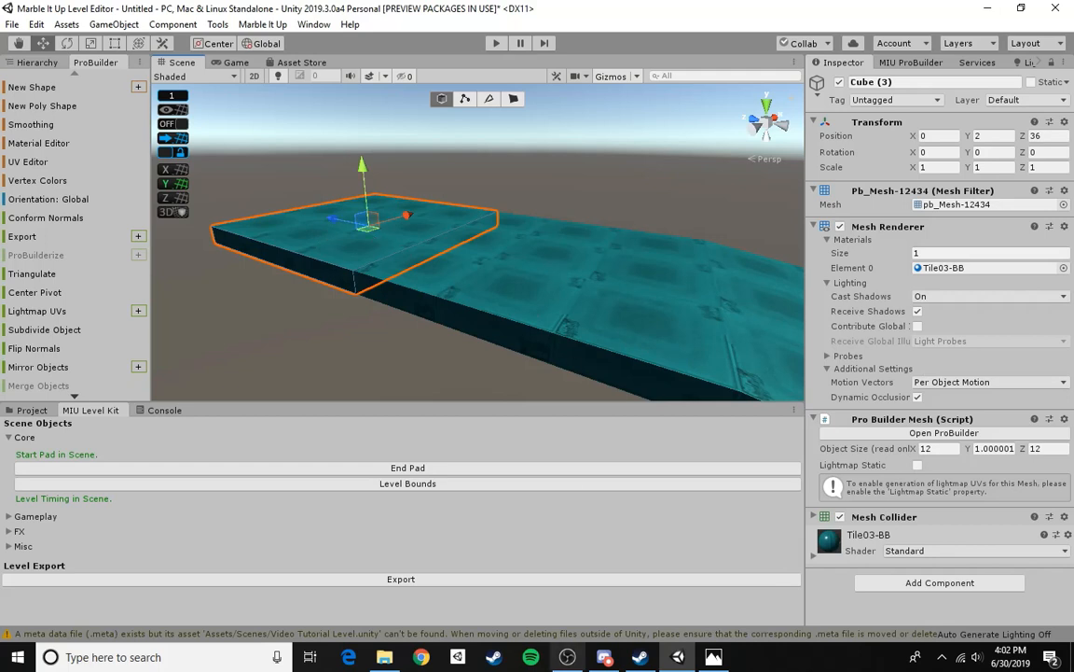
# - Raise the new end platform, Cube (3), to Y 3 so it forms a one-unit step
pyautogui.moveTo(606, 657)
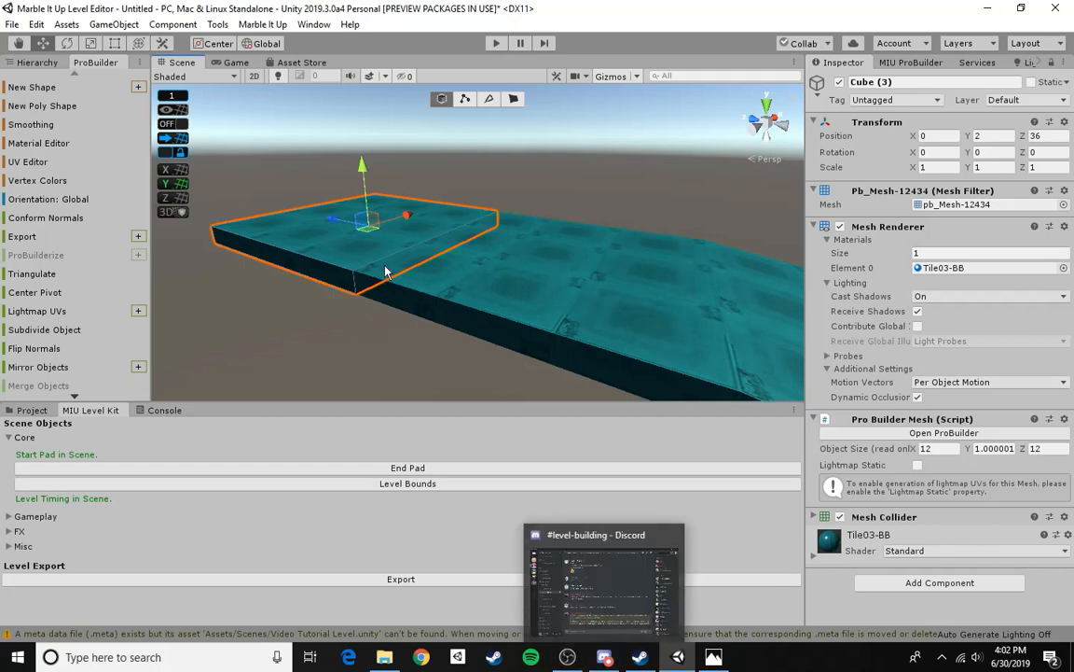
pyautogui.moveTo(425, 222); pyautogui.dragTo(506, 284, button='right')
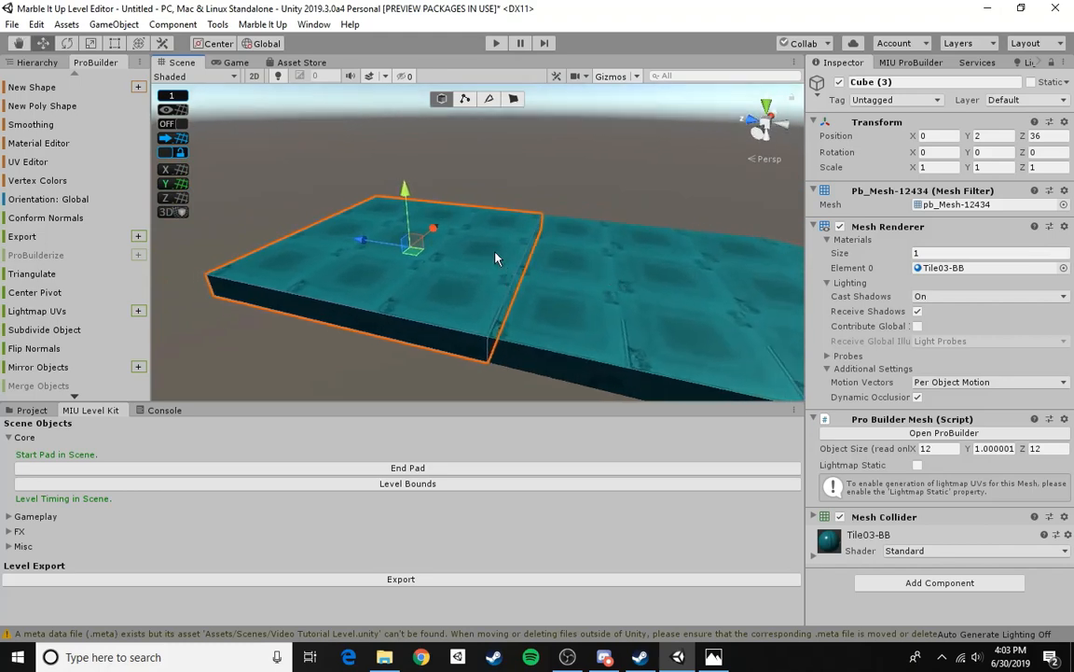
pyautogui.moveTo(462, 224); pyautogui.dragTo(362, 247, button='right')
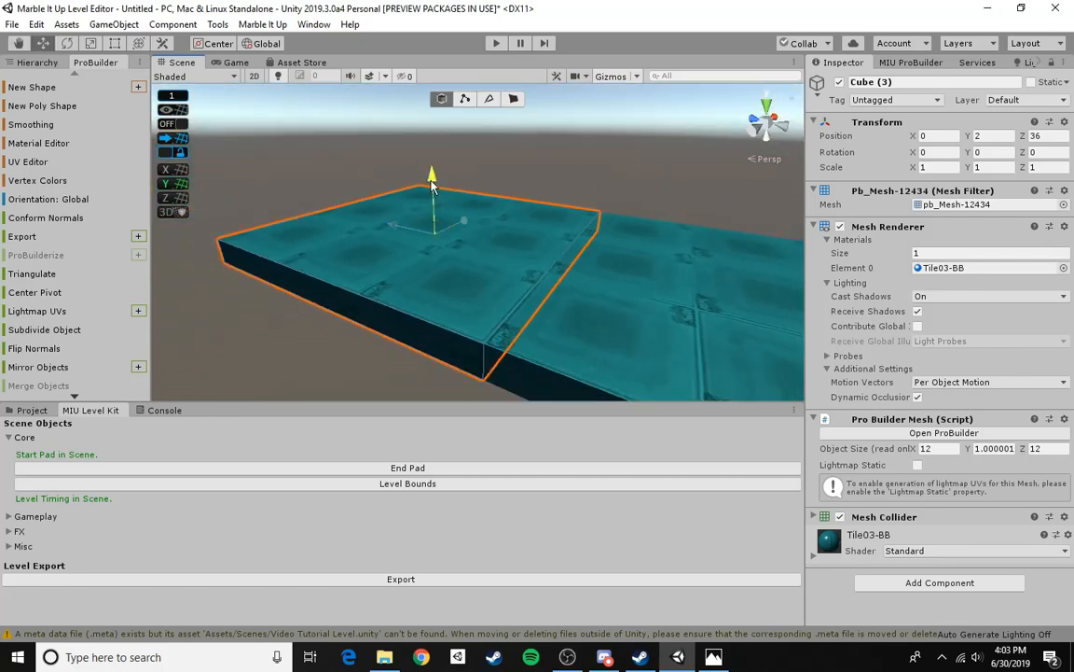
pyautogui.moveTo(437, 201); pyautogui.dragTo(438, 161)
pyautogui.moveTo(437, 161); pyautogui.dragTo(396, 267, button='right')
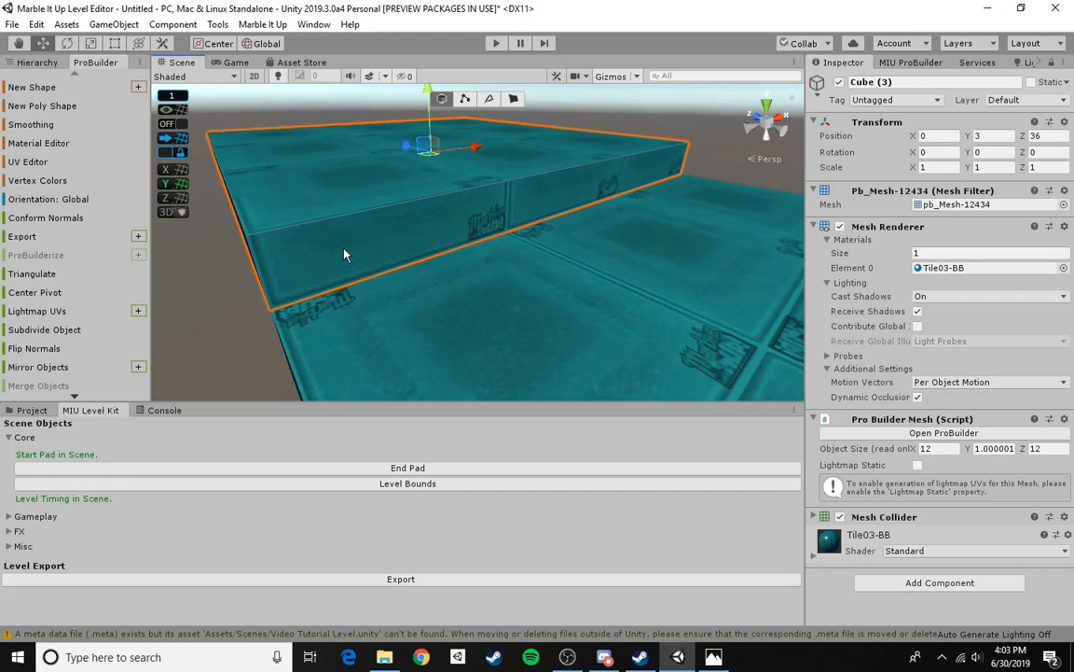
pyautogui.moveTo(501, 227); pyautogui.dragTo(491, 187, button='right')
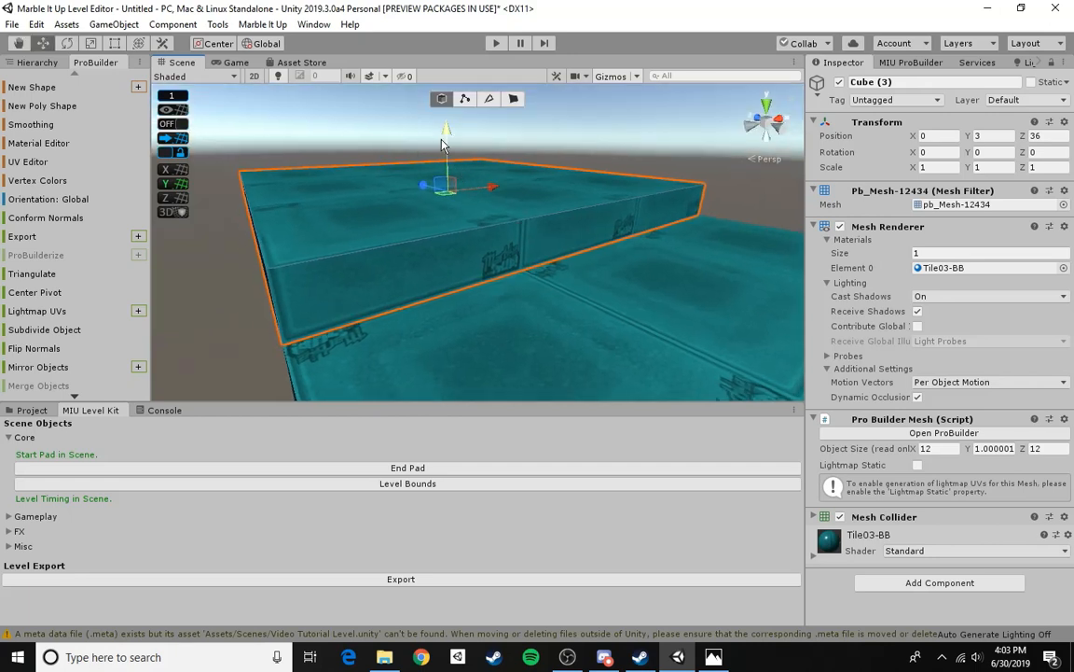
# - Raise Cube (3) to Y 4 to compare the gap and bring it back to Y 3
pyautogui.moveTo(441, 137); pyautogui.dragTo(433, 109)
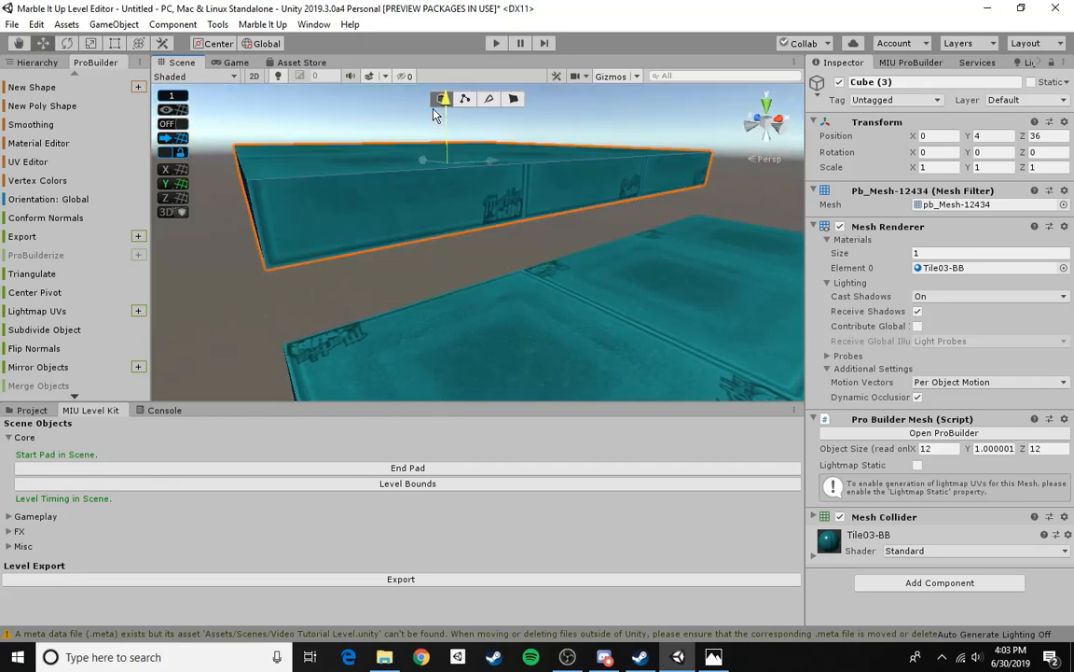
pyautogui.moveTo(496, 233); pyautogui.dragTo(476, 158, button='right')
pyautogui.moveTo(471, 186); pyautogui.dragTo(469, 211)
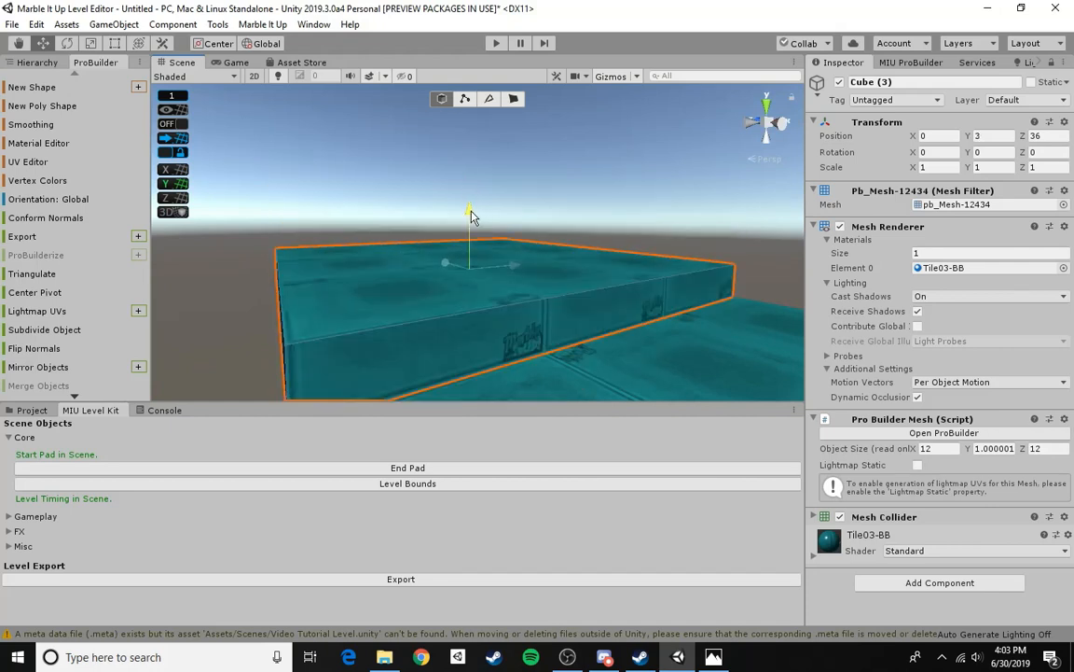
pyautogui.moveTo(470, 211); pyautogui.dragTo(503, 270, button='right')
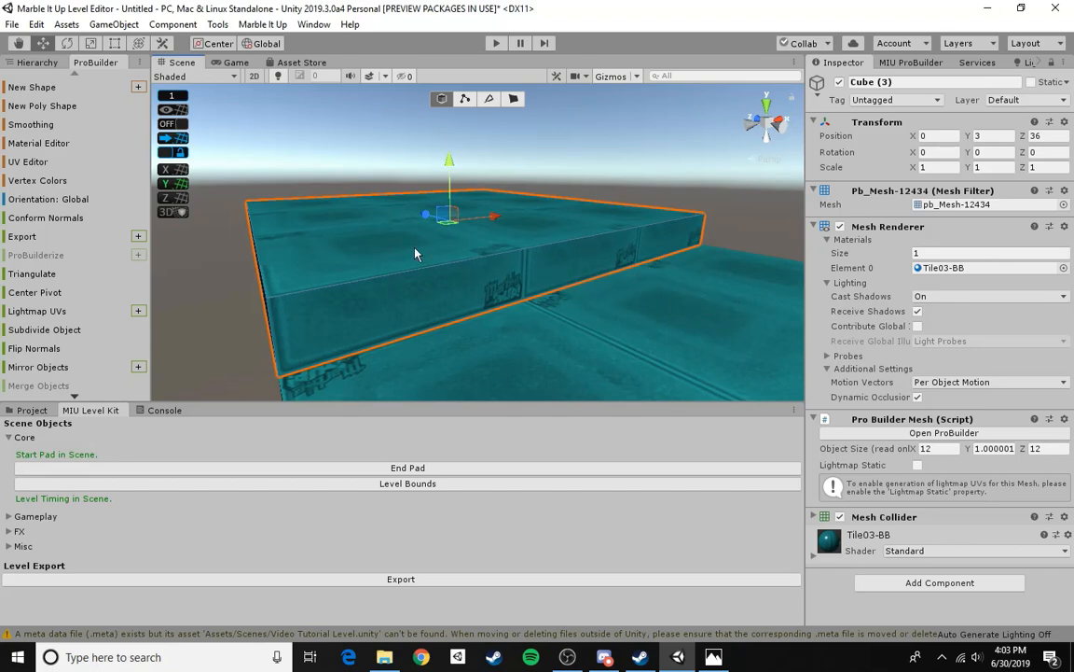
# - Duplicate the stepped end platform and move the copy along the Z axis to Z 48
pyautogui.moveTo(415, 252); pyautogui.dragTo(604, 220, button='right')
pyautogui.moveTo(544, 291); pyautogui.dragTo(460, 250, button='right')
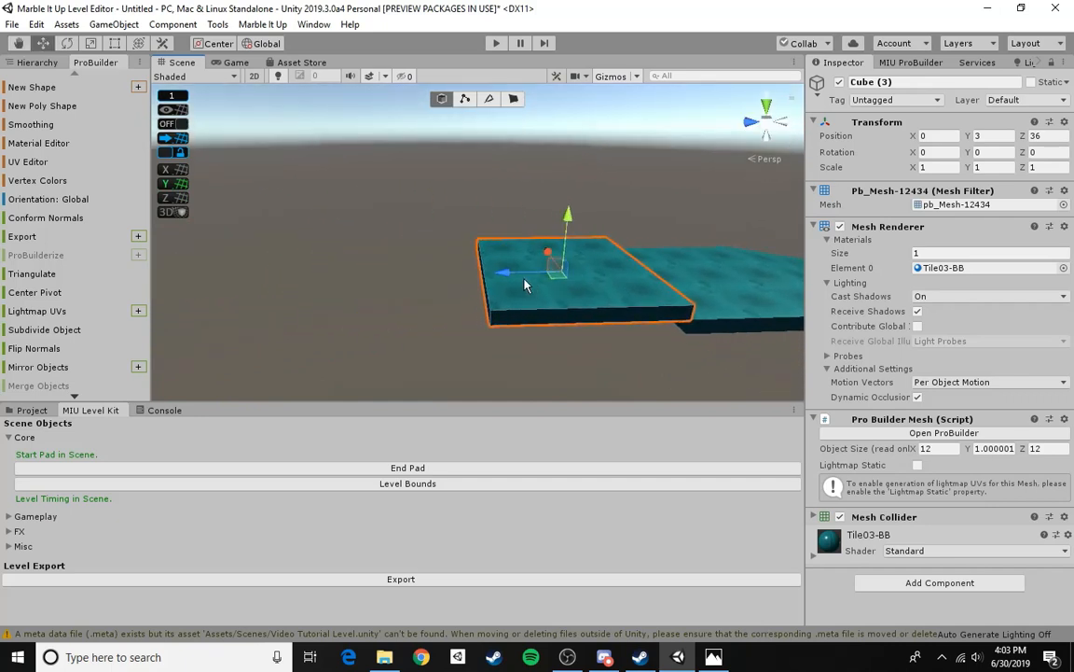
pyautogui.hotkey('ctrl', 'd')
pyautogui.moveTo(457, 250); pyautogui.dragTo(311, 272)
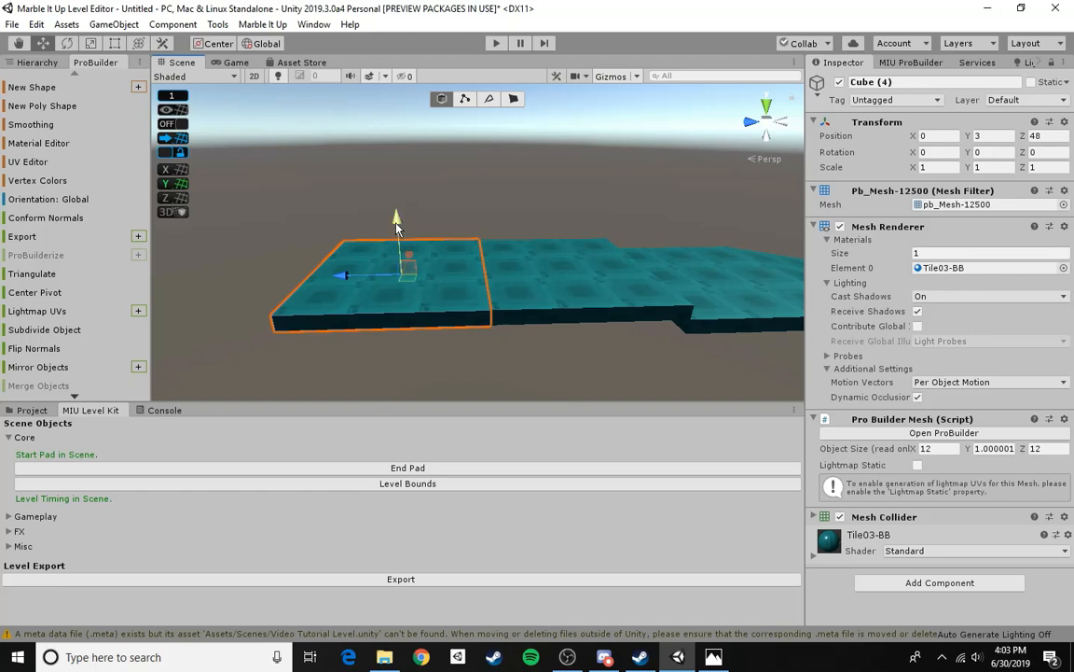
# - Raise the new end platform, Cube (4), to Y 4 and return it to Y 3
pyautogui.moveTo(395, 231); pyautogui.dragTo(393, 219)
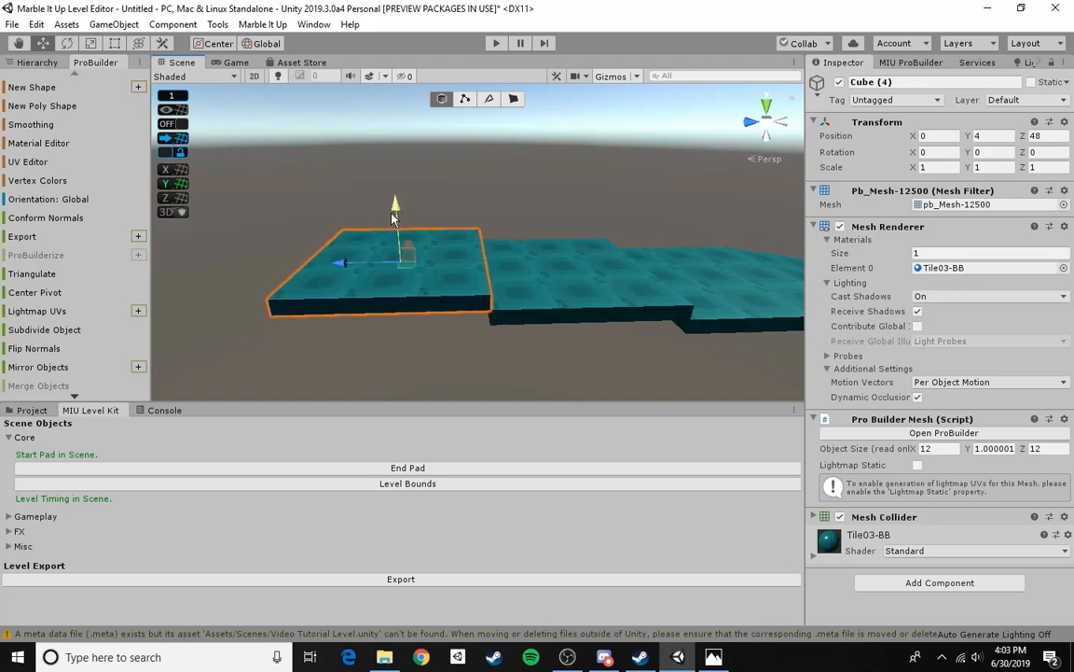
pyautogui.moveTo(441, 230); pyautogui.dragTo(336, 173, button='right')
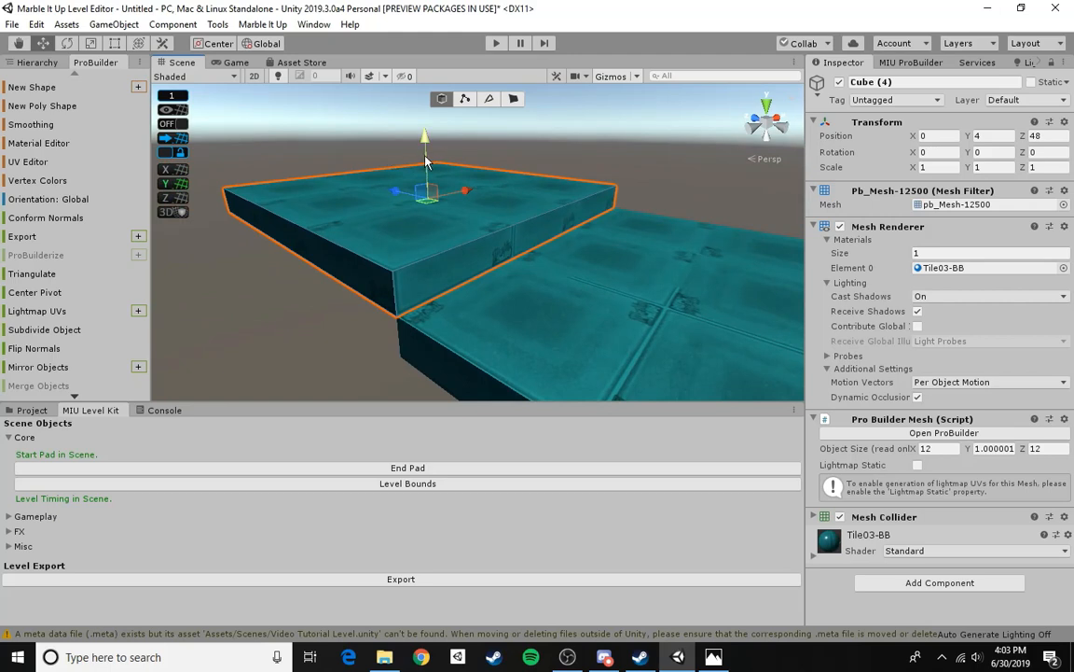
pyautogui.moveTo(429, 159); pyautogui.dragTo(430, 177)
# - Switch to face selection and raise Cube (4)'s top face until the block is 8 units tall
pyautogui.click(513, 99)
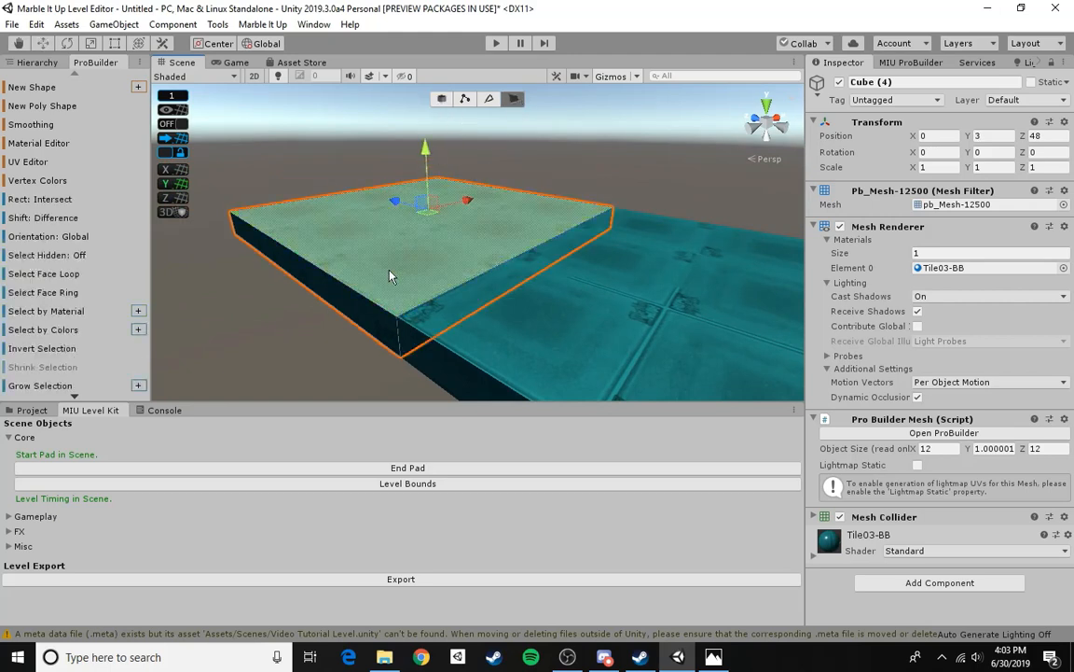
pyautogui.click(366, 242)
pyautogui.press('f')
pyautogui.moveTo(413, 230); pyautogui.dragTo(389, 181)
pyautogui.moveTo(406, 238); pyautogui.dragTo(384, 257, button='right')
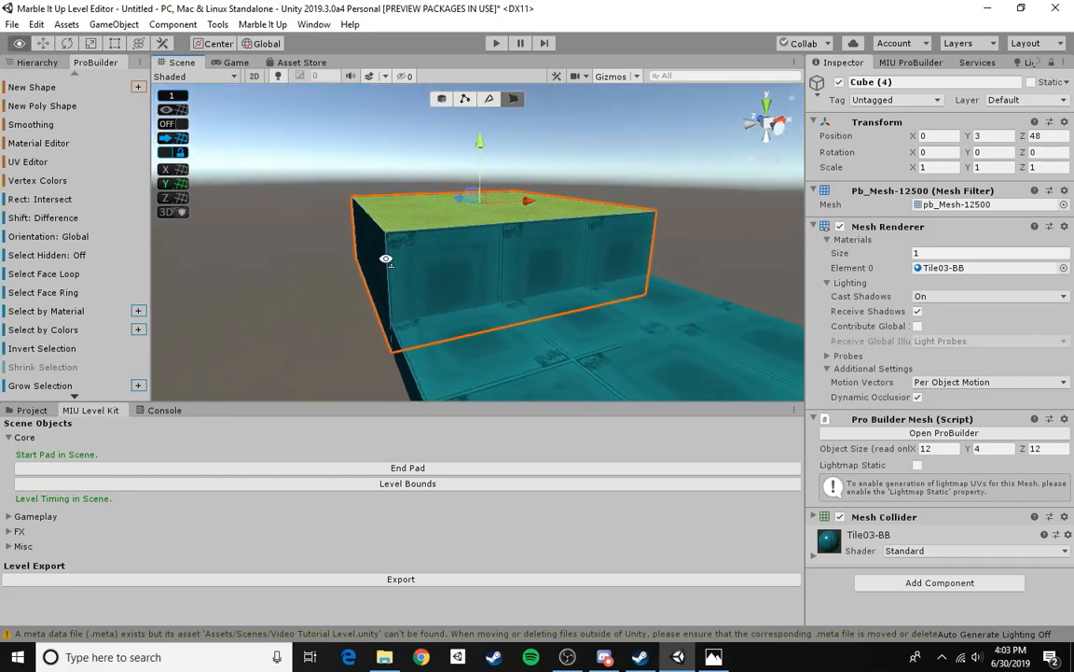
pyautogui.moveTo(477, 182); pyautogui.dragTo(457, 110)
pyautogui.moveTo(394, 345); pyautogui.dragTo(413, 197, button='right')
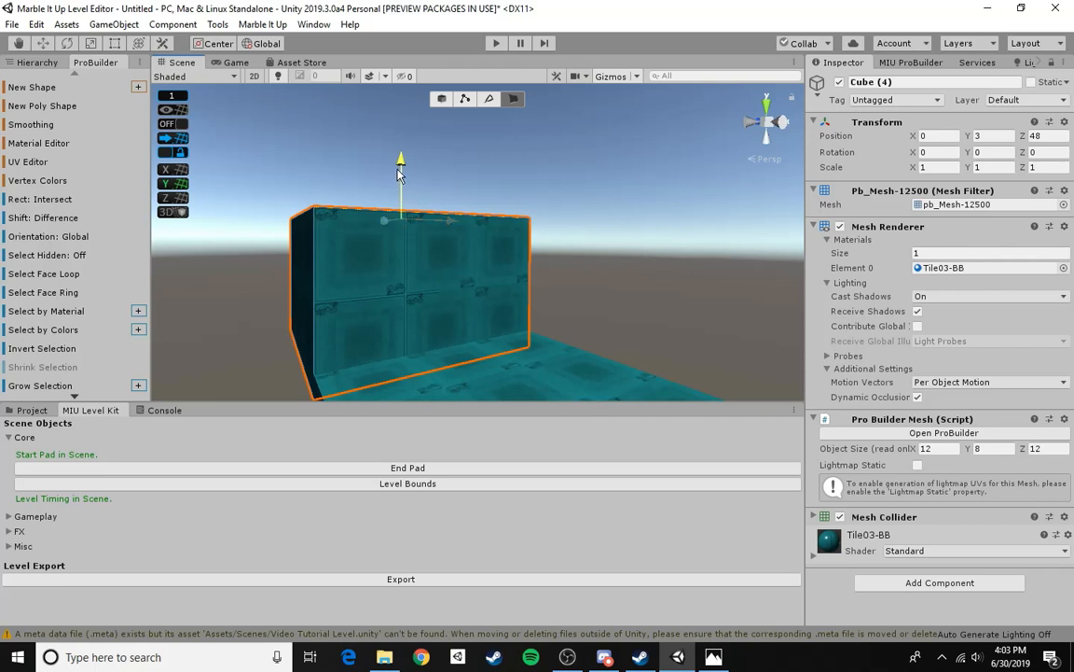
# - Try a height of 9 units for Cube (4) and lower its top face back to 8 units
pyautogui.moveTo(403, 183); pyautogui.dragTo(398, 165)
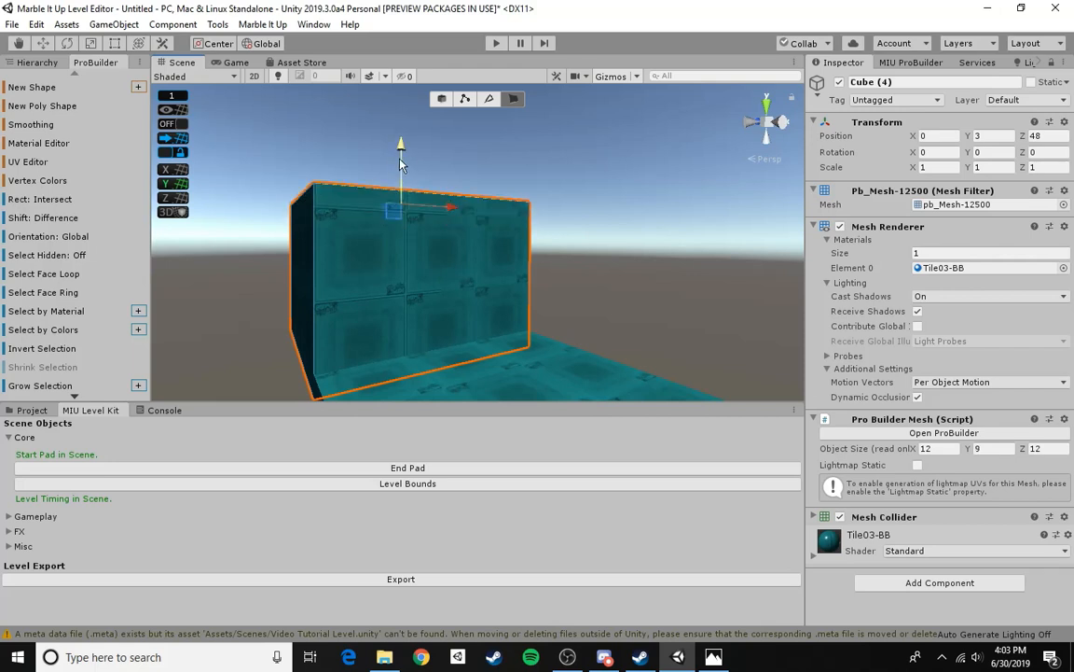
pyautogui.click(363, 261)
pyautogui.moveTo(402, 171); pyautogui.dragTo(402, 172)
pyautogui.press('w')
pyautogui.moveTo(616, 303); pyautogui.dragTo(549, 369, button='right')
pyautogui.press('s')
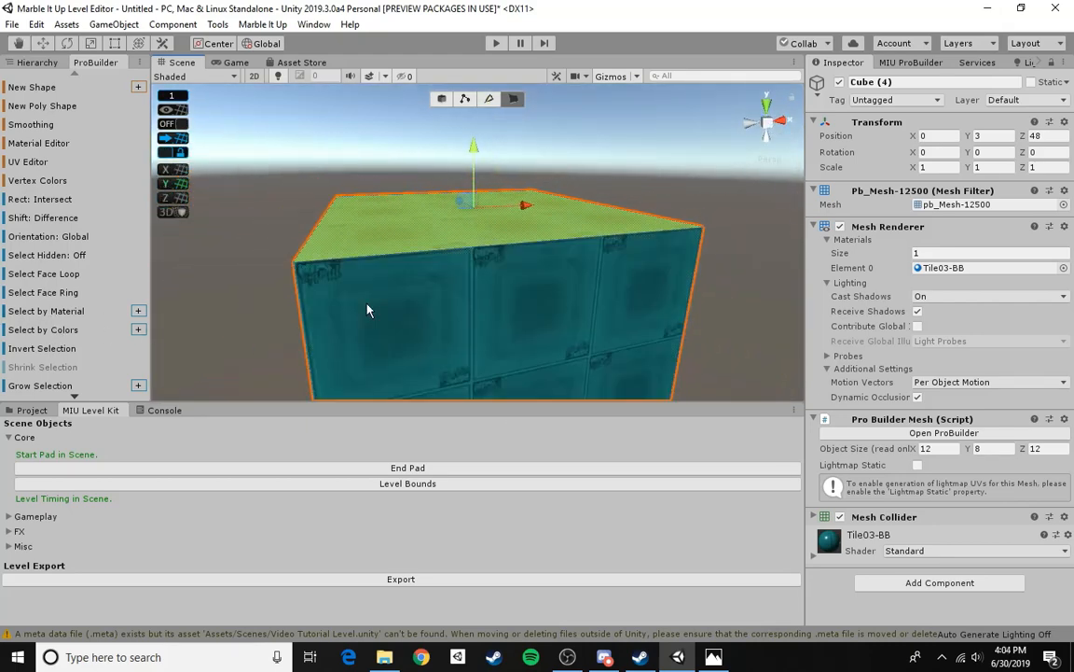
pyautogui.moveTo(330, 273); pyautogui.dragTo(462, 271, button='right')
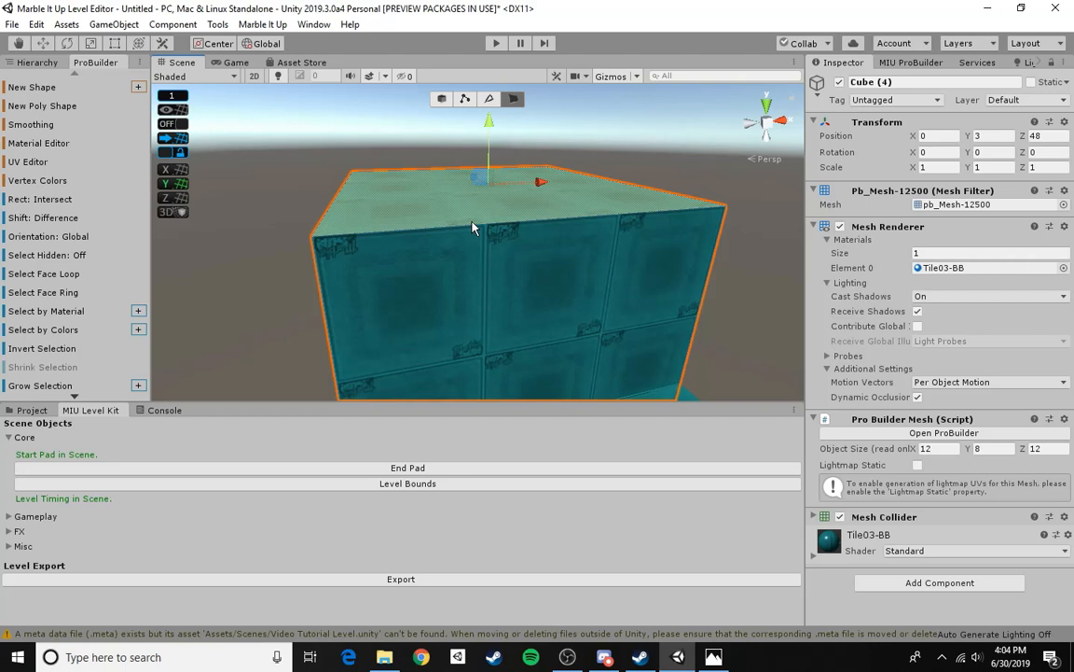
# - Extrude Cube (4)'s top face upward by 1 unit to make the block 9 units tall
pyautogui.hotkey('ctrl', 'e')
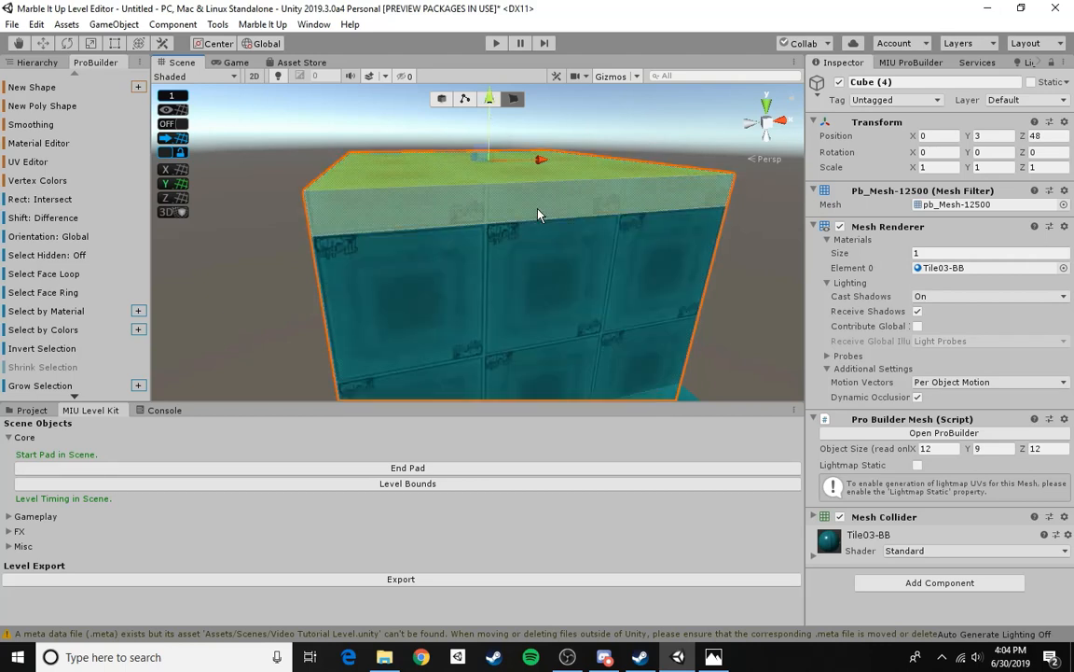
pyautogui.click(537, 208)
pyautogui.click(734, 298)
pyautogui.moveTo(711, 261); pyautogui.dragTo(725, 264, button='right')
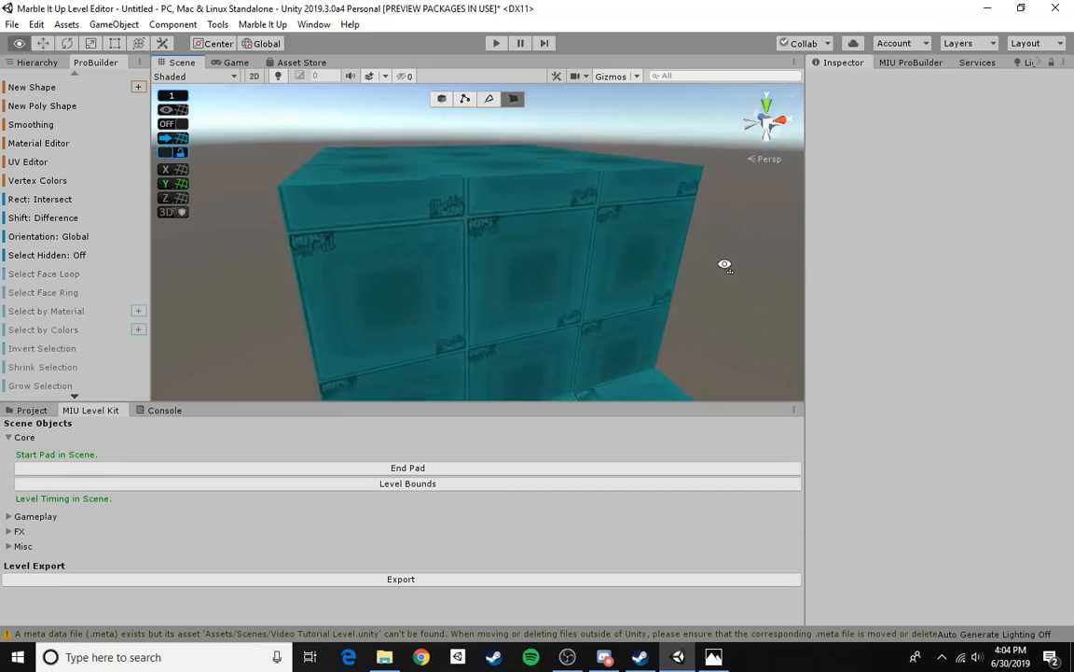
# - Examine how the extruded strip and the taller face below it form separate faces with their own tiling on Cube (4)
pyautogui.click(574, 268)
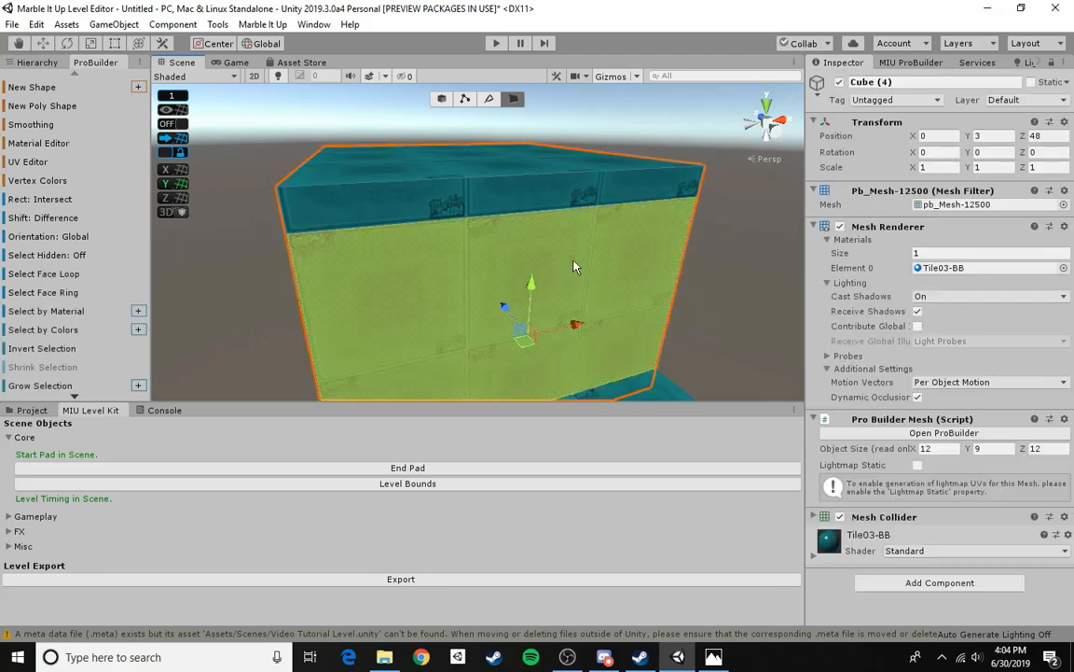
pyautogui.click(511, 286)
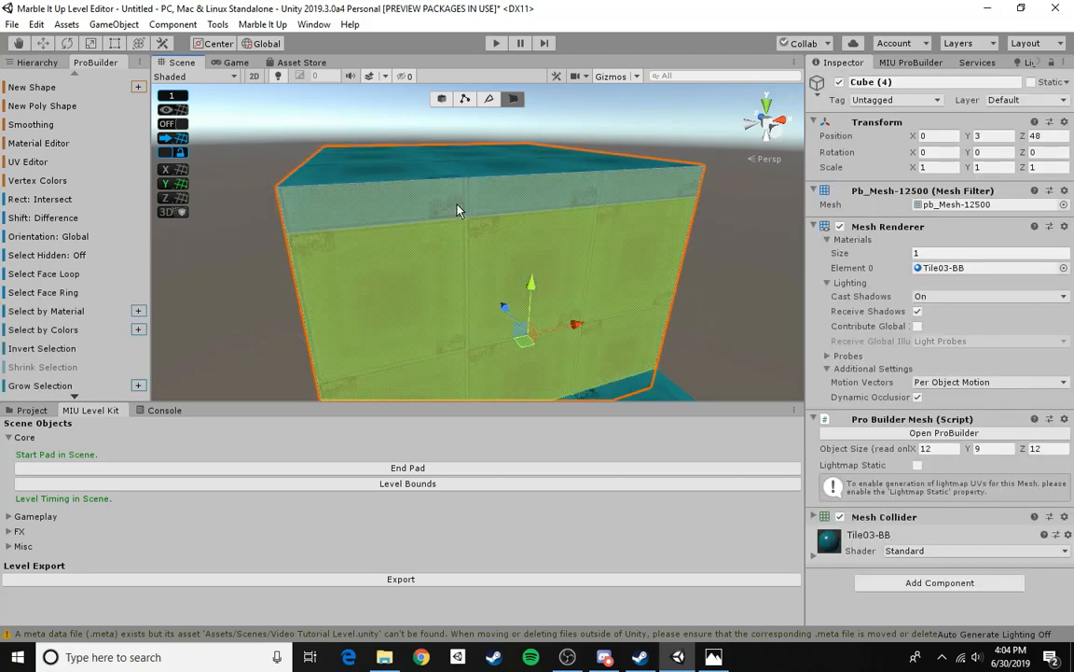
pyautogui.click(457, 209)
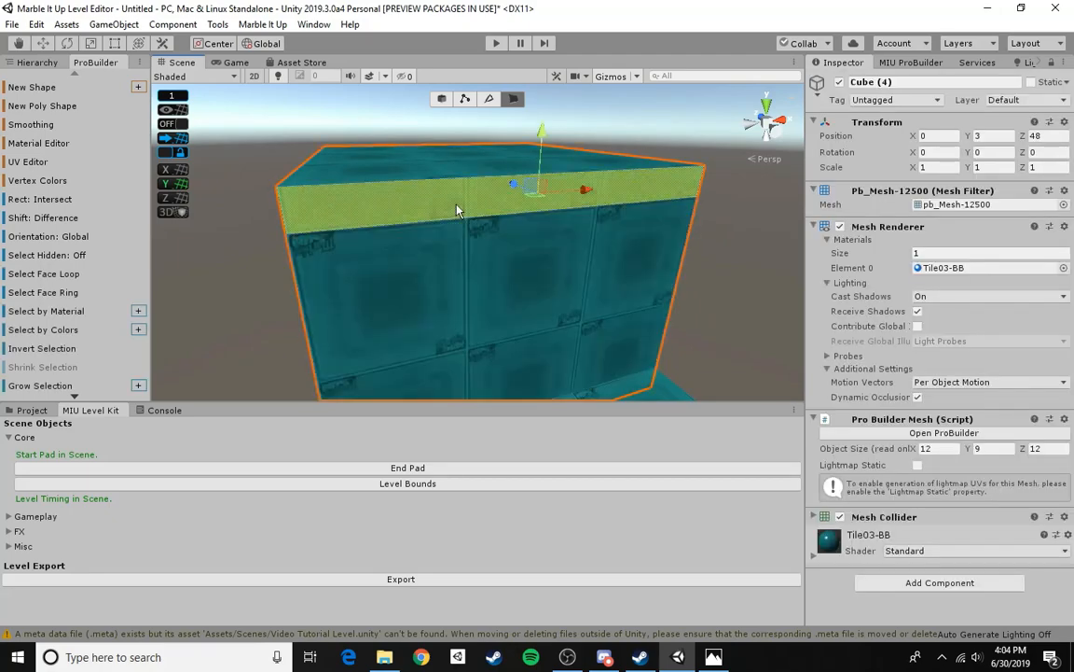
pyautogui.click(766, 304)
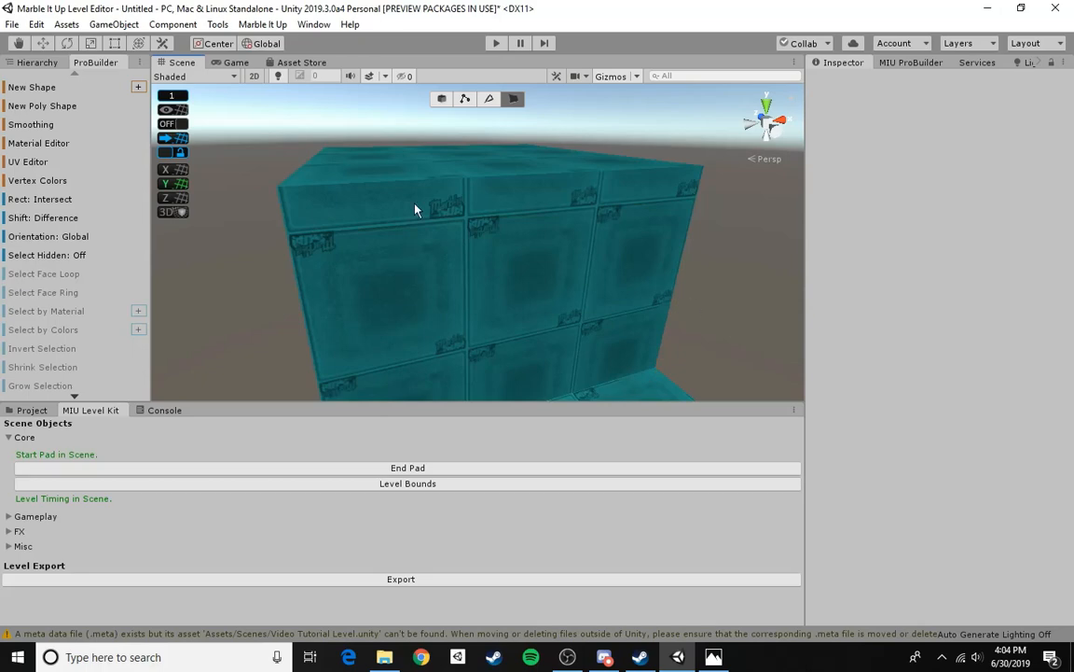
pyautogui.click(513, 295)
pyautogui.click(449, 209)
pyautogui.click(494, 319)
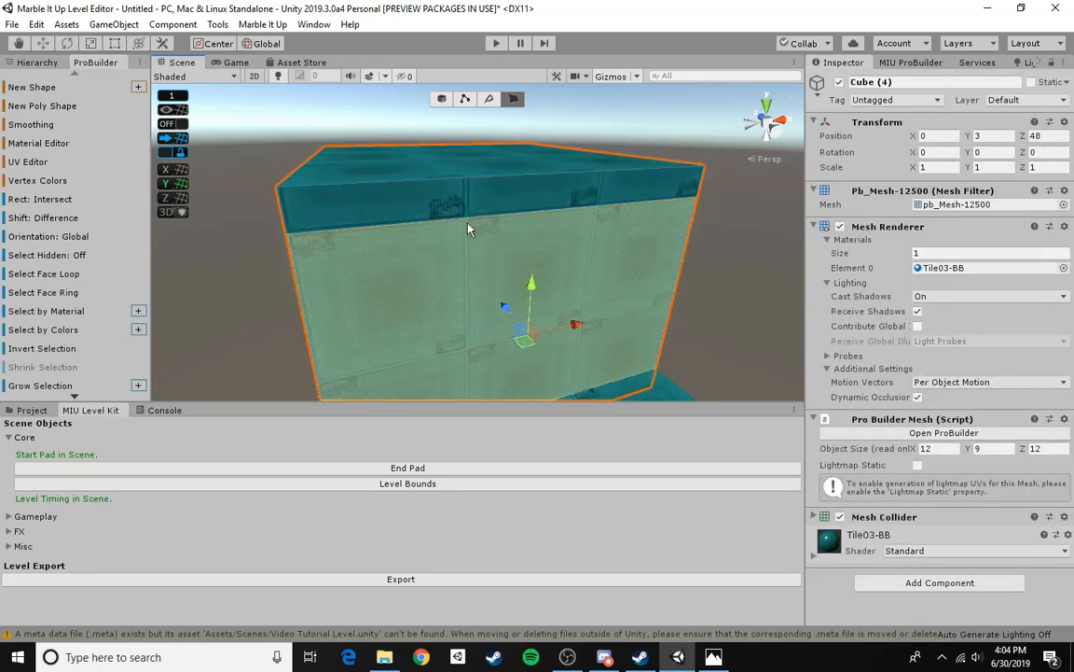
pyautogui.click(470, 224)
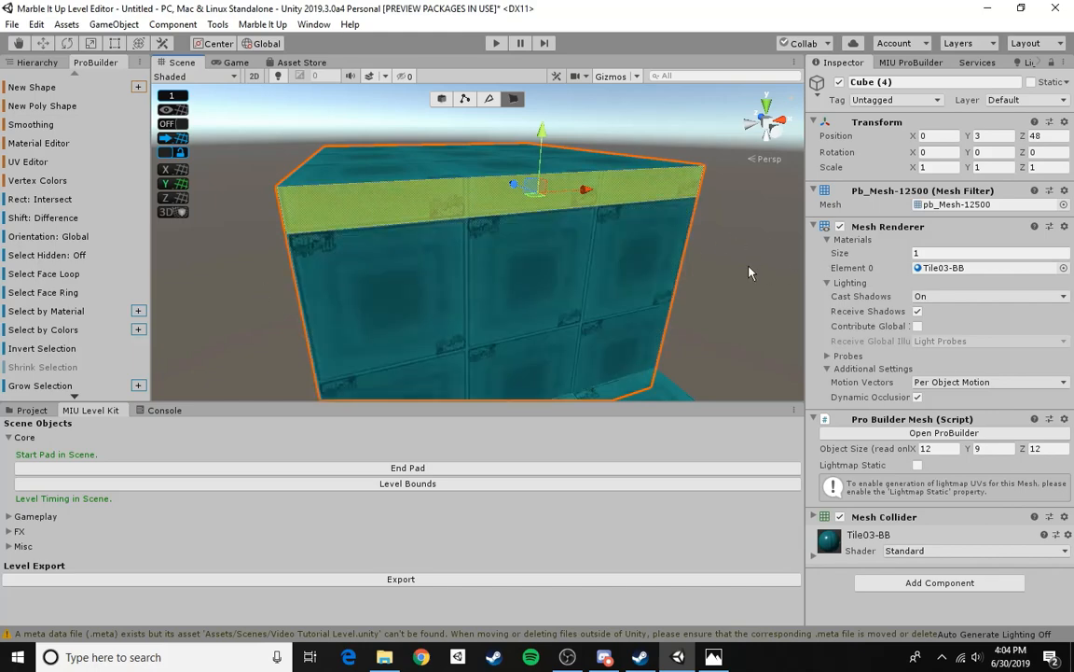
pyautogui.click(748, 271)
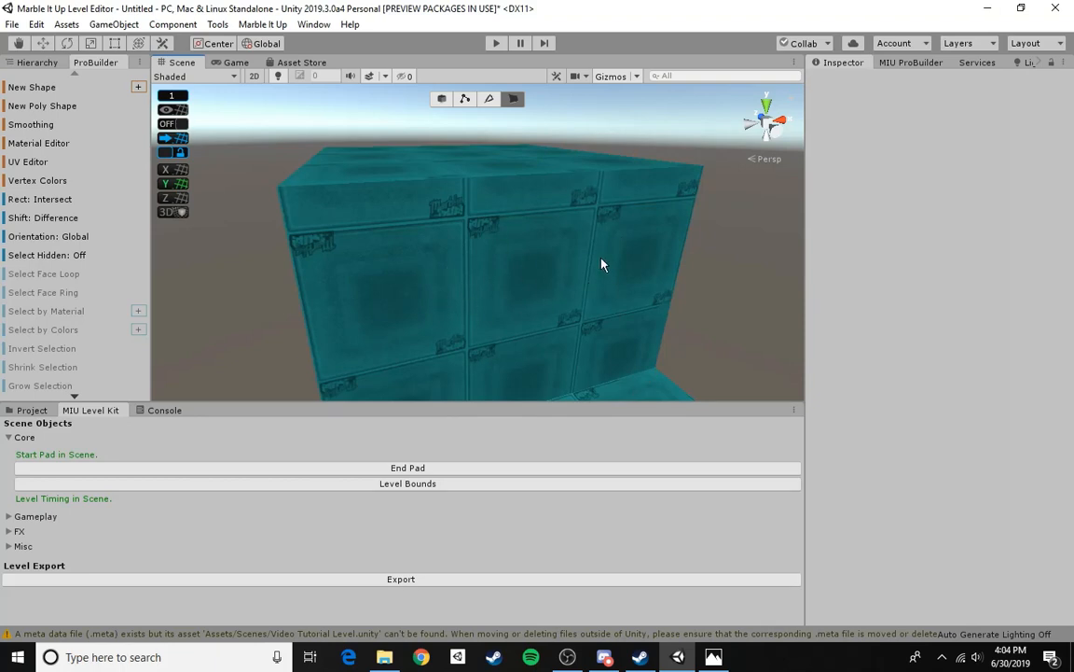
# - Switch to object selection, duplicate the flat start platform (Cube) and move the copy along the X axis to X -12
pyautogui.moveTo(496, 281); pyautogui.dragTo(631, 245, button='right')
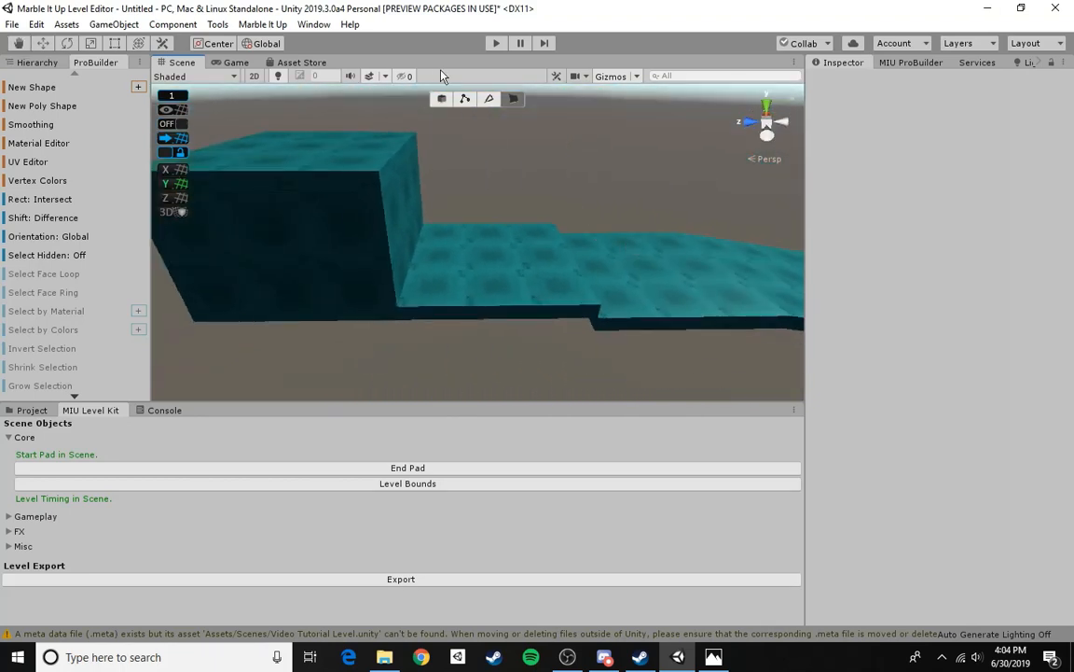
pyautogui.click(442, 99)
pyautogui.moveTo(533, 202); pyautogui.dragTo(279, 147, button='right')
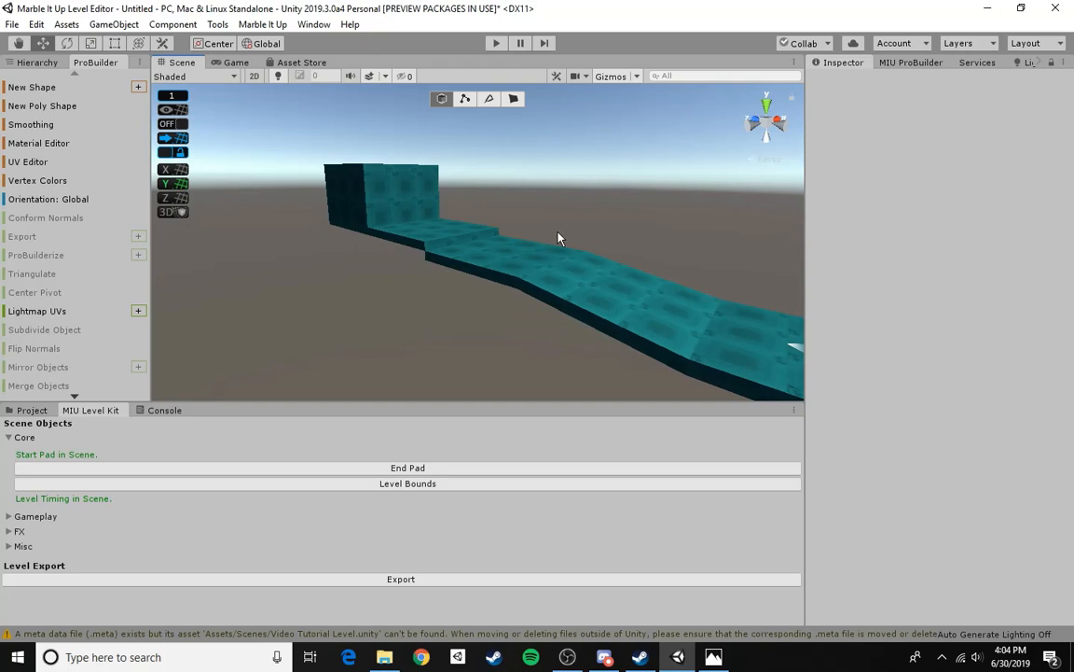
pyautogui.moveTo(576, 237); pyautogui.dragTo(532, 305, button='right')
pyautogui.click(473, 306)
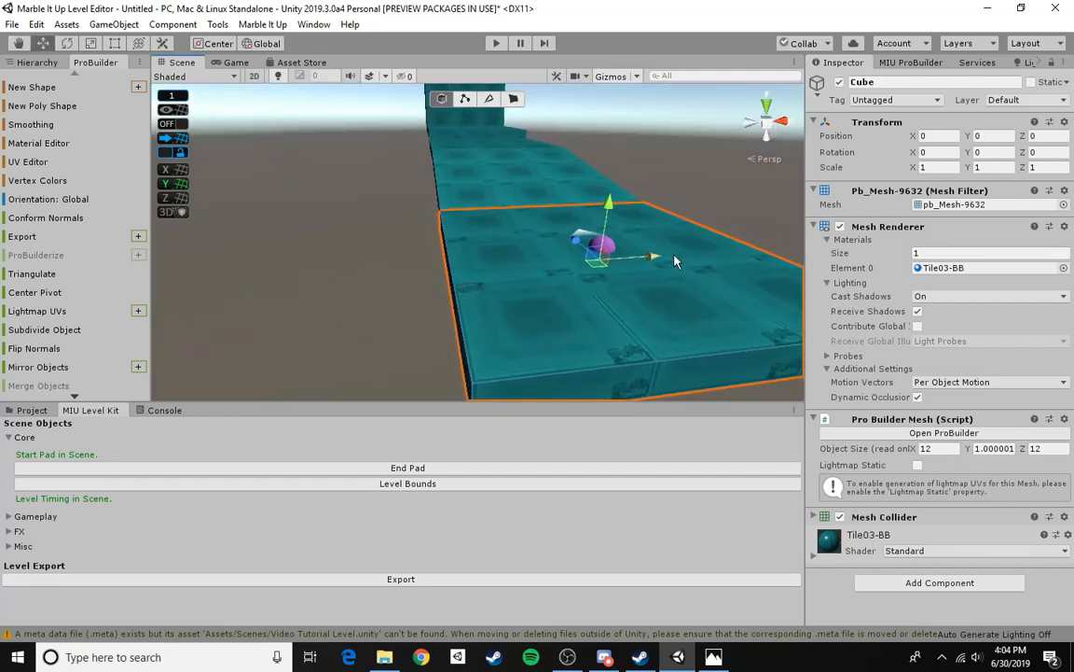
pyautogui.hotkey('ctrl', 'd')
pyautogui.moveTo(584, 227); pyautogui.dragTo(383, 304)
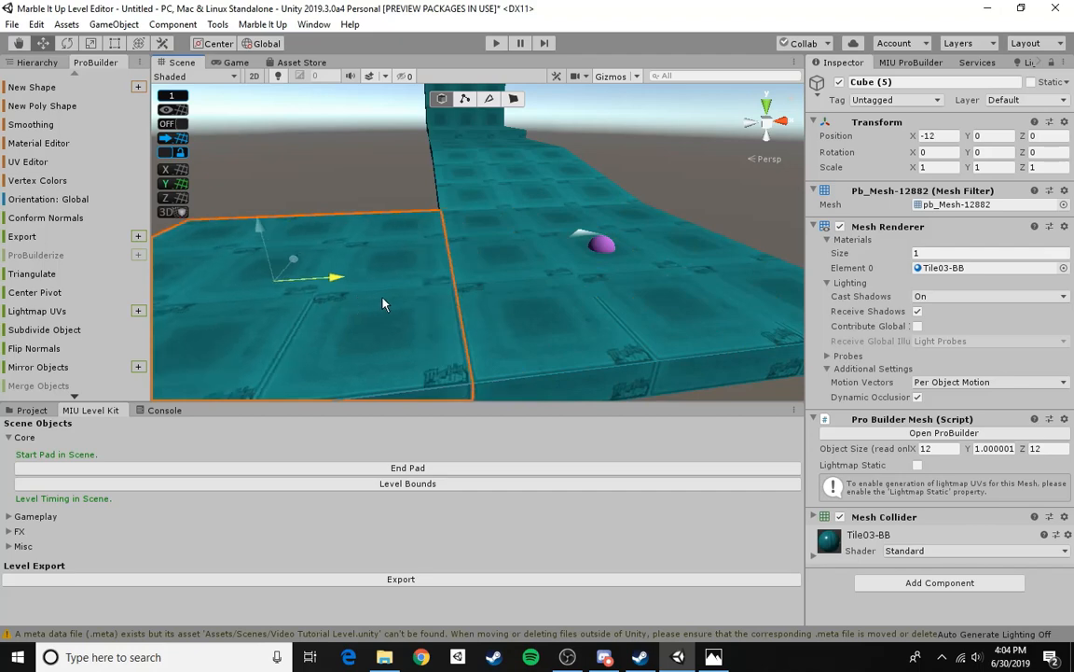
# - Switch to face selection and pull the copy's outer side face inward until the block is 1 unit wide
pyautogui.moveTo(554, 185)
pyautogui.mouseDown(button='right')
pyautogui.moveTo(602, 211)
pyautogui.moveTo(553, 197)
pyautogui.mouseUp(button='right')
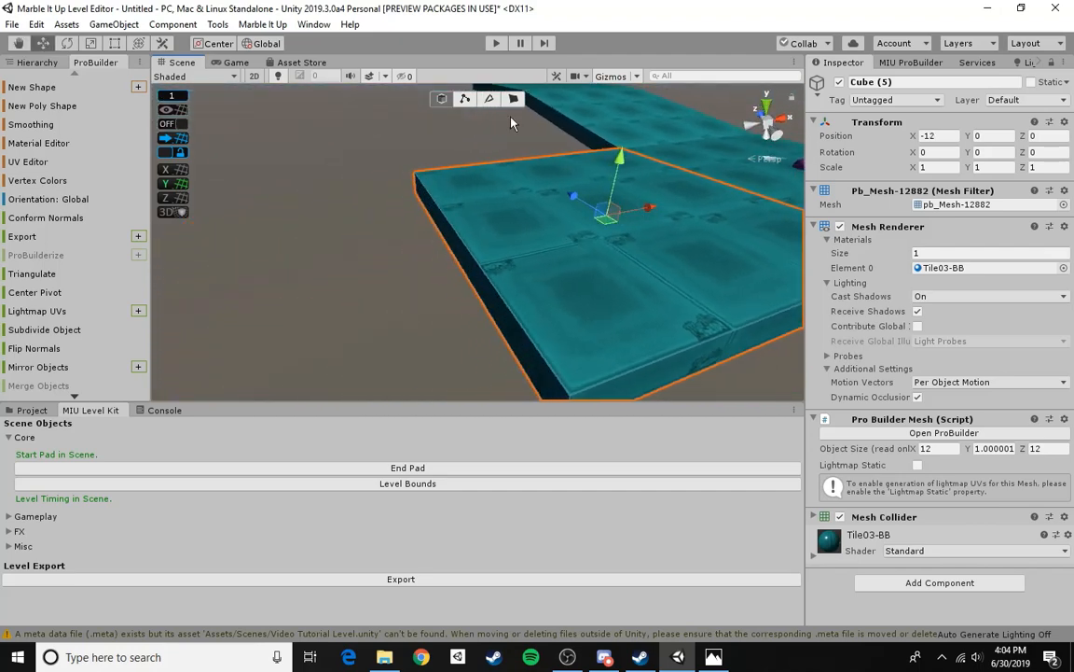
pyautogui.click(513, 99)
pyautogui.moveTo(504, 256); pyautogui.dragTo(480, 332, button='right')
pyautogui.click(523, 272)
pyautogui.moveTo(516, 276); pyautogui.dragTo(558, 250, button='right')
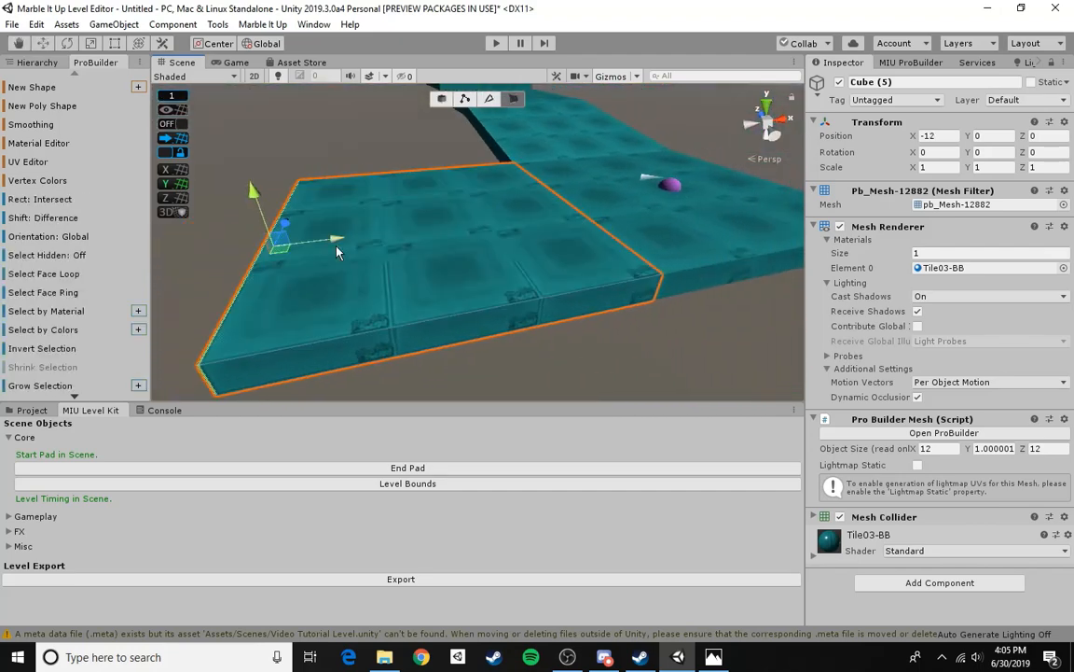
pyautogui.moveTo(335, 243); pyautogui.dragTo(644, 242)
pyautogui.moveTo(509, 272); pyautogui.dragTo(424, 124, button='right')
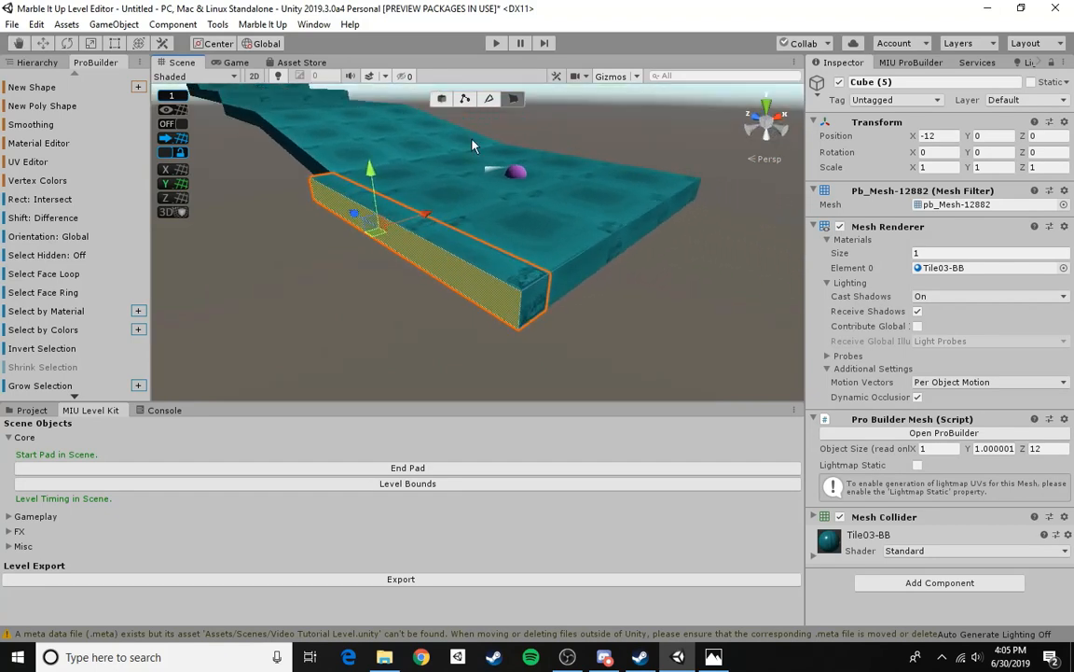
# - Return to object selection and open the MIU Level Materials Trim folder in the project assets
pyautogui.click(442, 99)
pyautogui.click(32, 410)
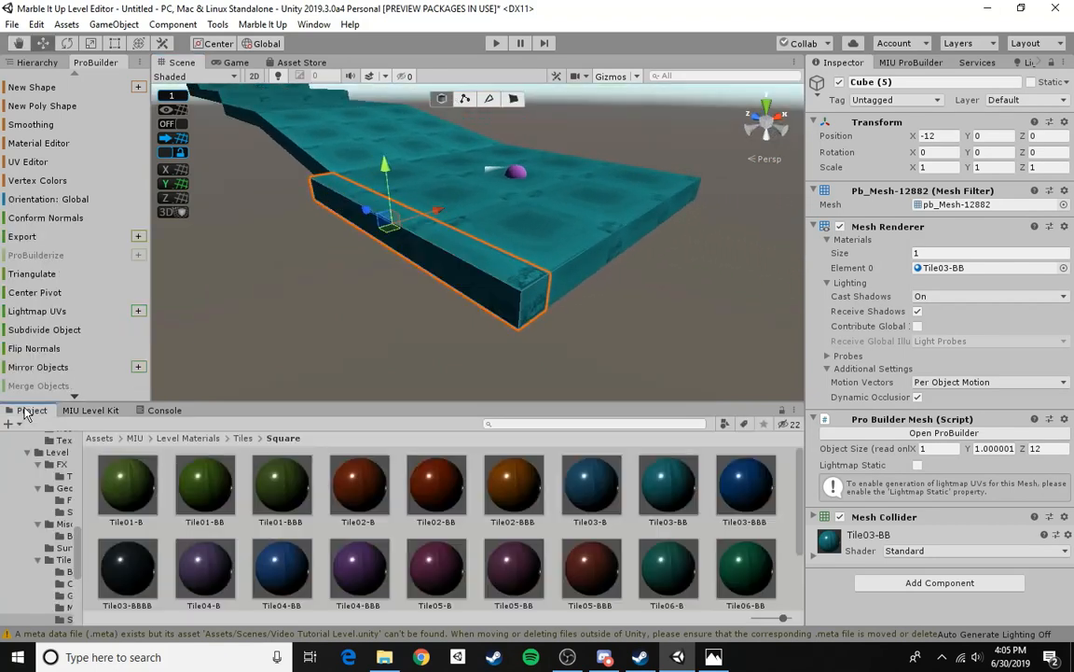
pyautogui.click(92, 439)
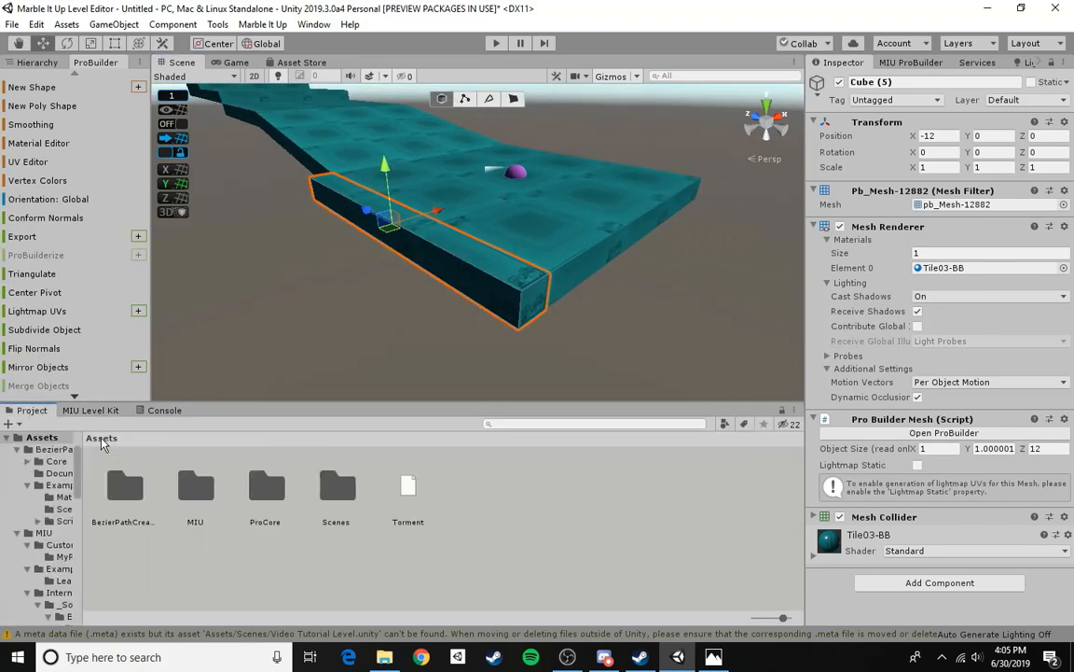
pyautogui.doubleClick(195, 487)
pyautogui.doubleClick(331, 494)
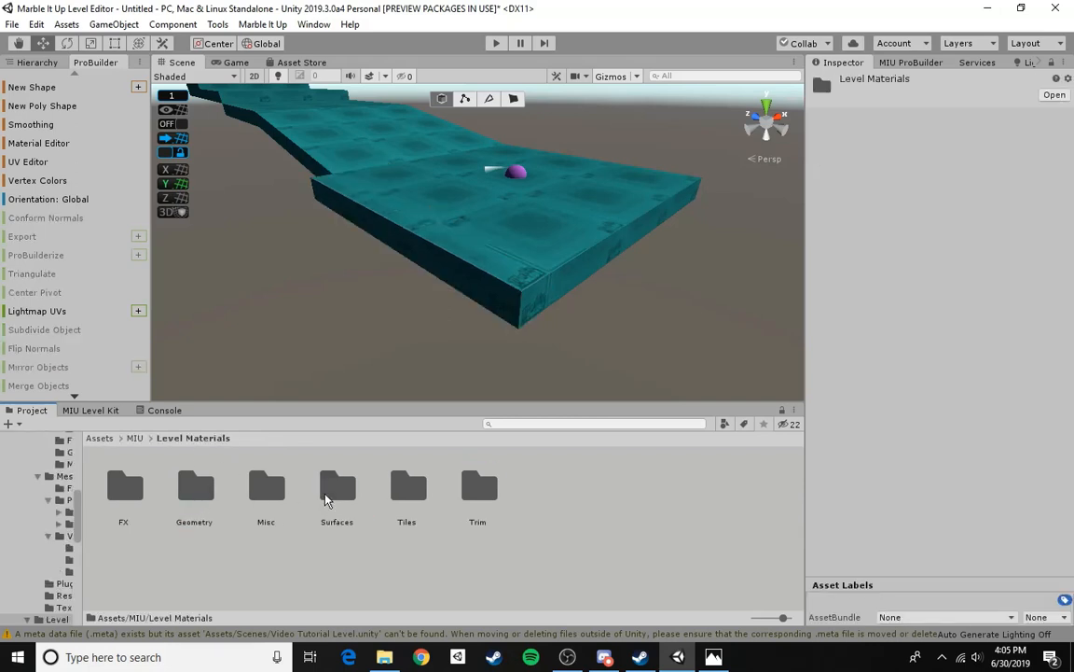
pyautogui.doubleClick(470, 506)
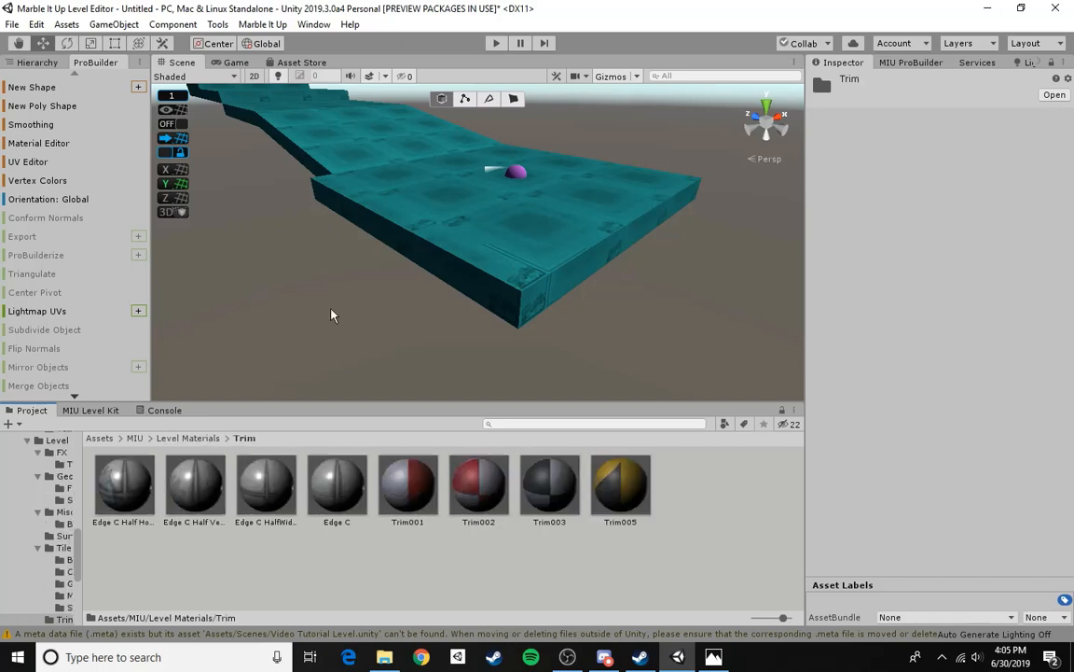
# - Apply the Edge C trim material to the narrow strip beside the start platform
pyautogui.press('w')
pyautogui.moveTo(331, 315); pyautogui.dragTo(371, 342, button='right')
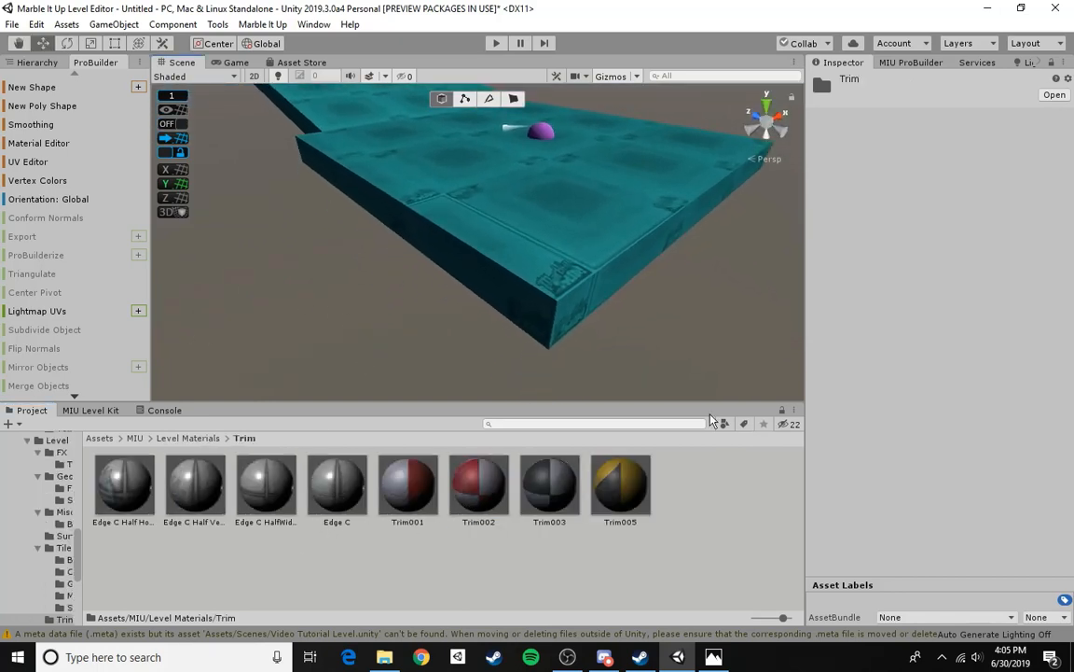
pyautogui.moveTo(337, 483); pyautogui.dragTo(517, 305)
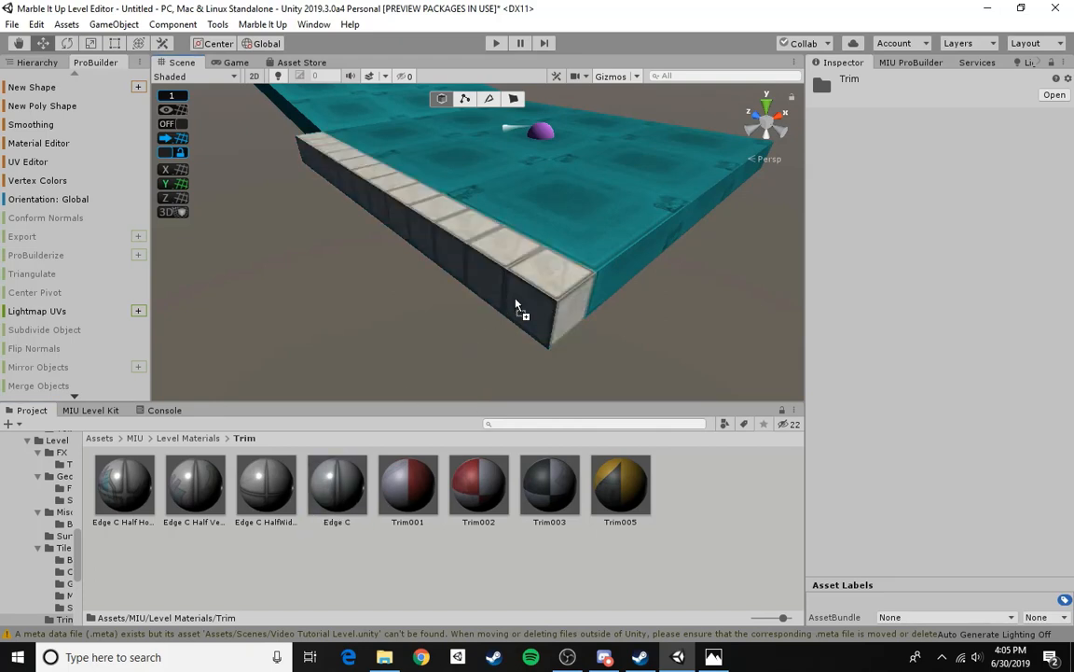
pyautogui.moveTo(518, 307); pyautogui.dragTo(505, 397, button='right')
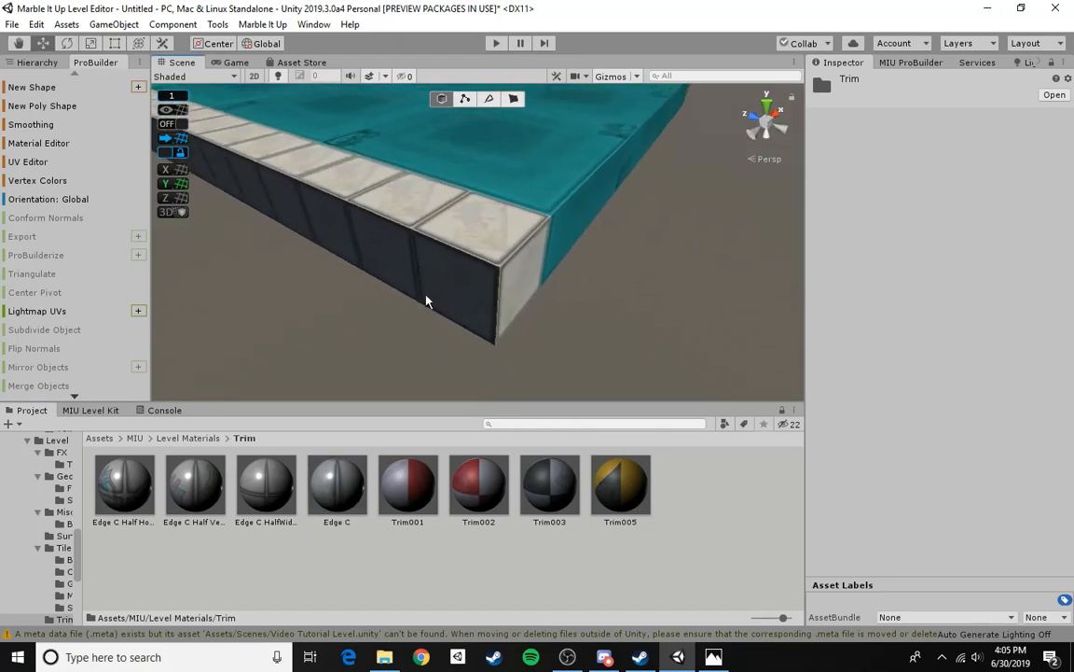
pyautogui.moveTo(403, 268); pyautogui.dragTo(333, 273, button='right')
# - Duplicate the trim strip and move the copy along the X axis to the start platform's opposite edge
pyautogui.click(333, 273)
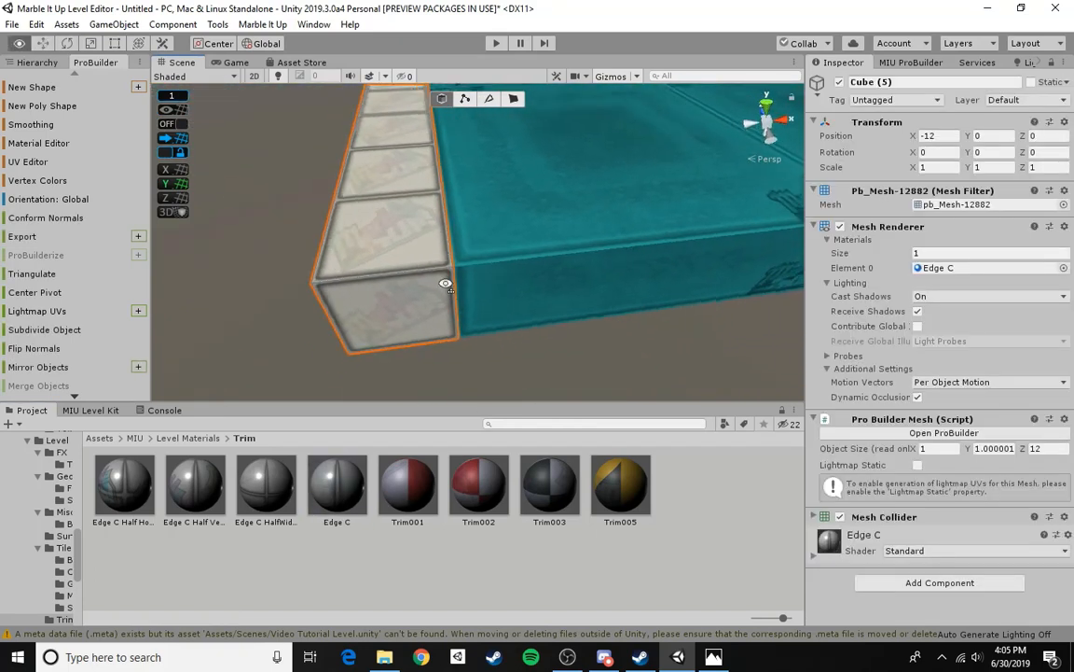
pyautogui.scroll(-3, 427, 240)
pyautogui.hotkey('ctrl', 'd')
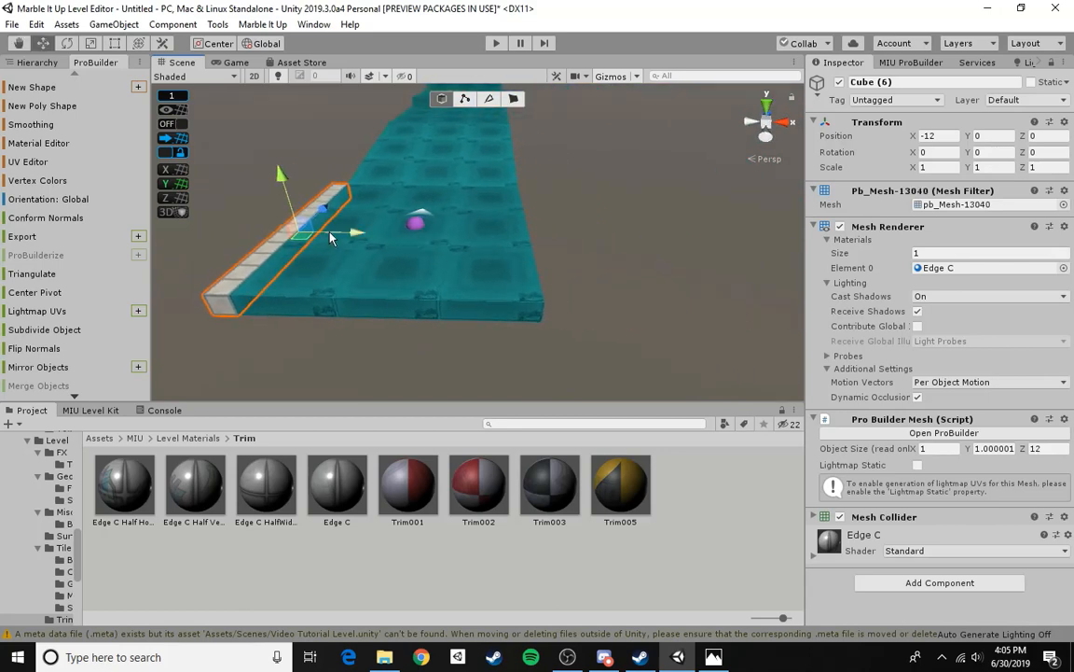
pyautogui.moveTo(352, 233); pyautogui.dragTo(568, 266)
# - Select both trim strips, duplicate them and move the copies along the Z axis to Z 12, beside the slope
pyautogui.moveTo(439, 248); pyautogui.dragTo(632, 314, button='right')
pyautogui.keyDown('ctrl'); pyautogui.click(568, 302); pyautogui.keyUp('ctrl')
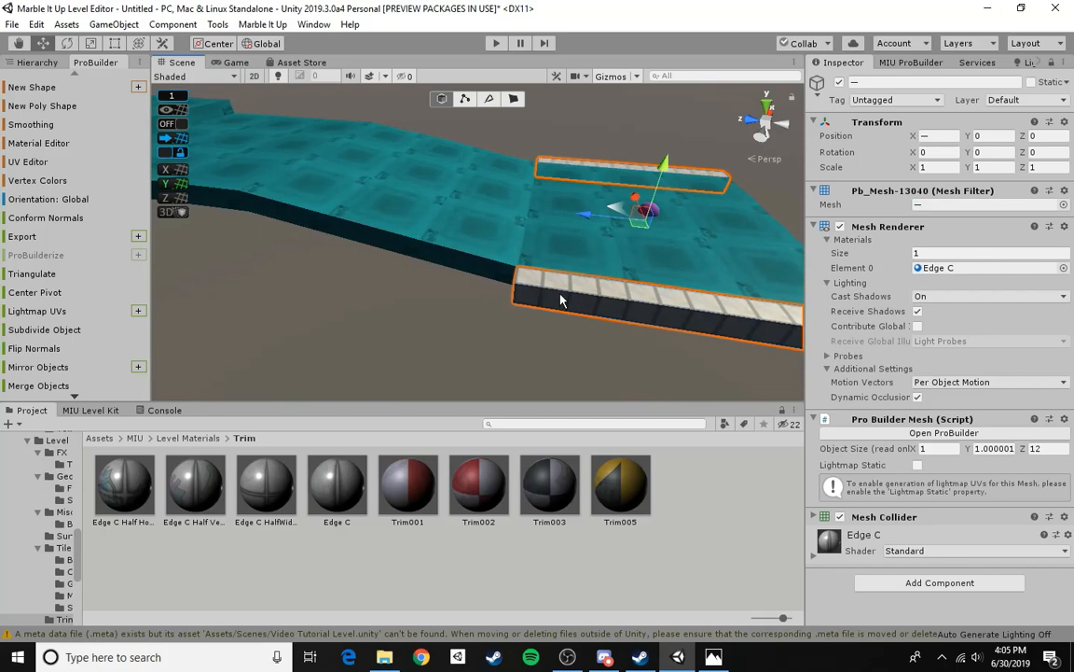
pyautogui.moveTo(582, 221); pyautogui.dragTo(323, 233)
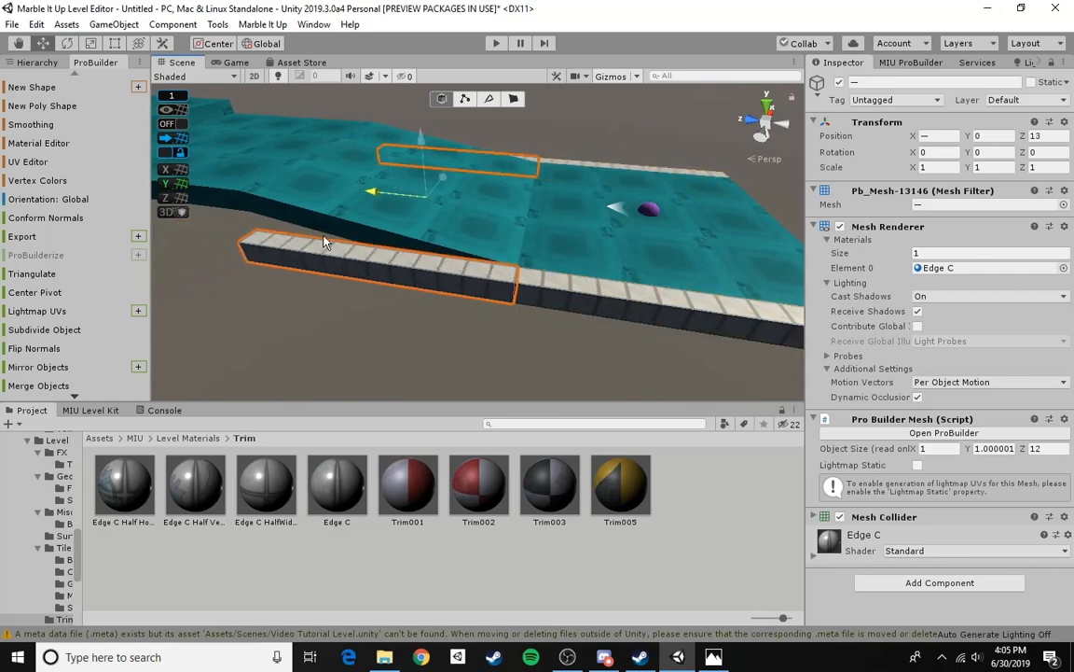
pyautogui.moveTo(503, 149); pyautogui.dragTo(601, 221, button='right')
# - Switch to face selection and try to raise the far end face of Cube (7) by 2 units to follow the slope
pyautogui.click(371, 283)
pyautogui.click(546, 262)
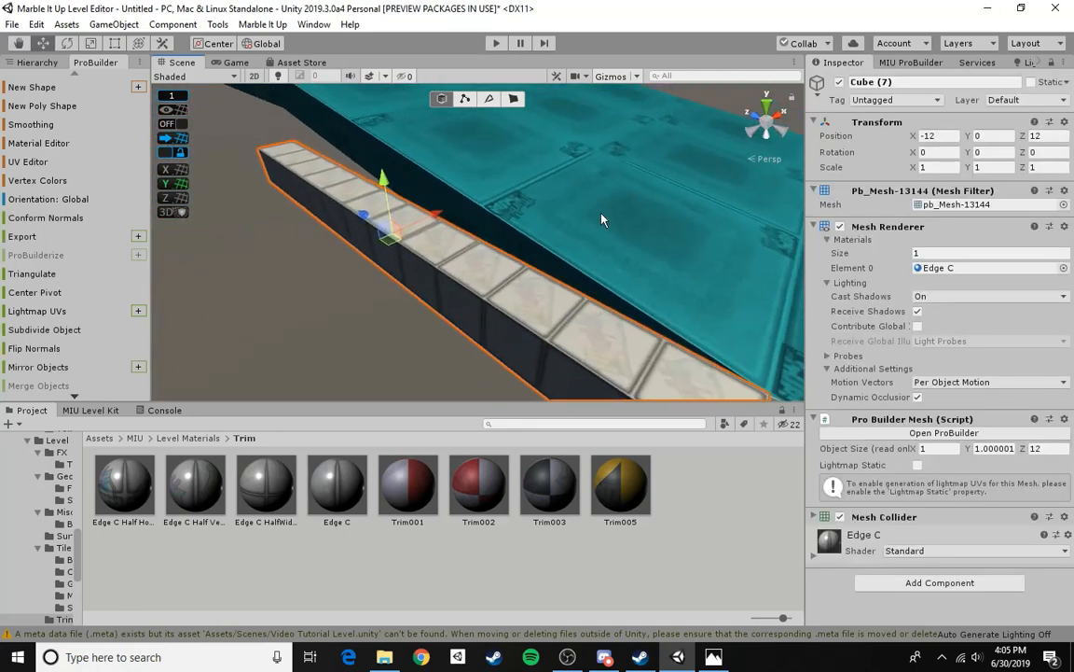
pyautogui.click(513, 99)
pyautogui.moveTo(394, 243); pyautogui.dragTo(457, 232, button='right')
pyautogui.click(449, 231)
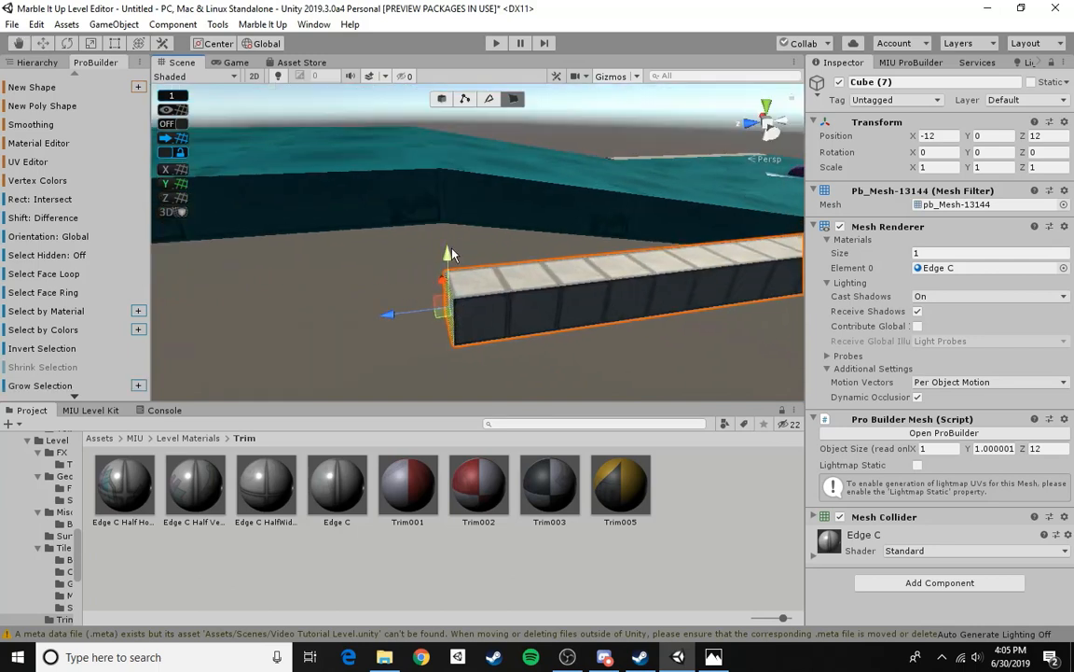
pyautogui.moveTo(449, 252); pyautogui.dragTo(449, 205)
pyautogui.moveTo(448, 205); pyautogui.dragTo(701, 337, button='right')
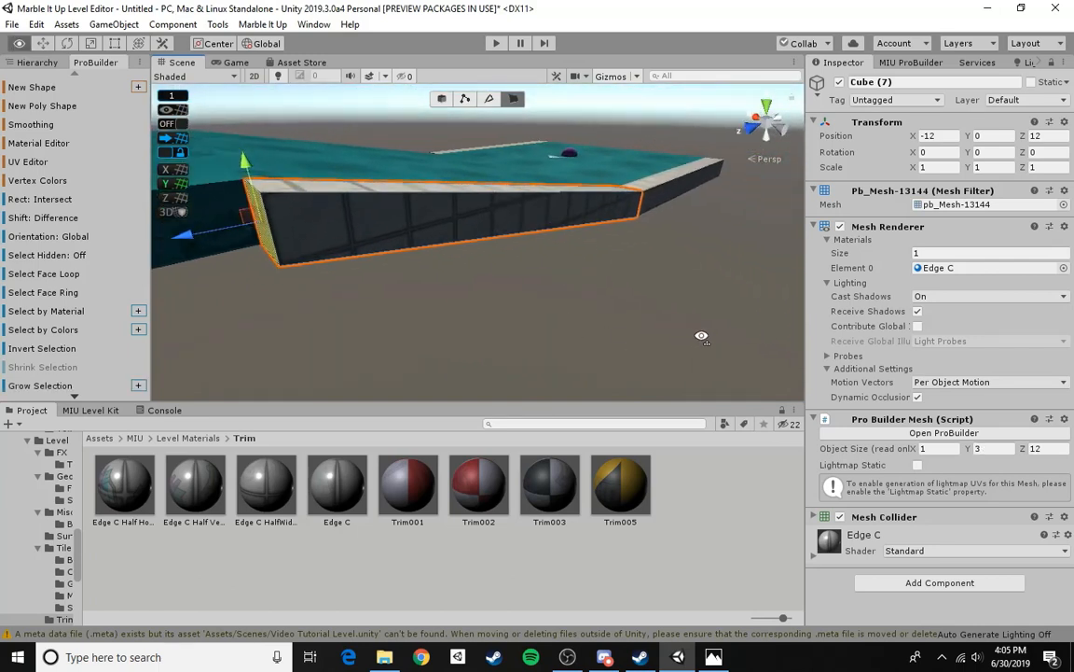
pyautogui.moveTo(530, 274); pyautogui.dragTo(587, 292, button='right')
pyautogui.click(511, 264)
pyautogui.hotkey('ctrl', 'z')
pyautogui.hotkey('ctrl', 'z')
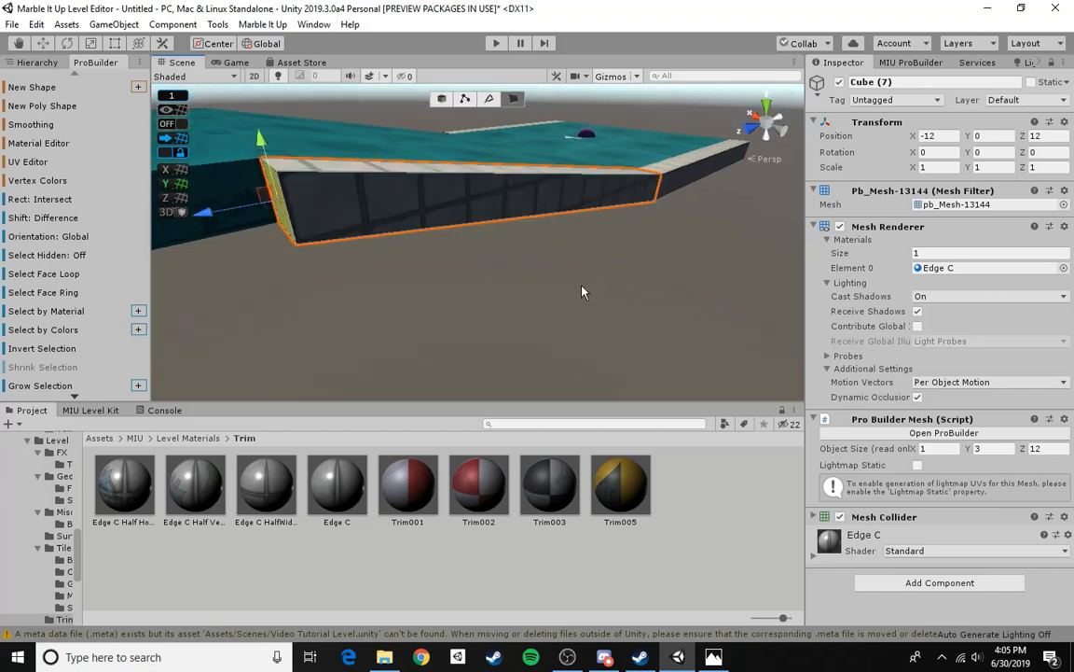
# - Select all faces of Cube (7), convert their UVs to manual in the UV Editor and maximize the editor
pyautogui.click(508, 225)
pyautogui.hotkey('ctrl', 'a')
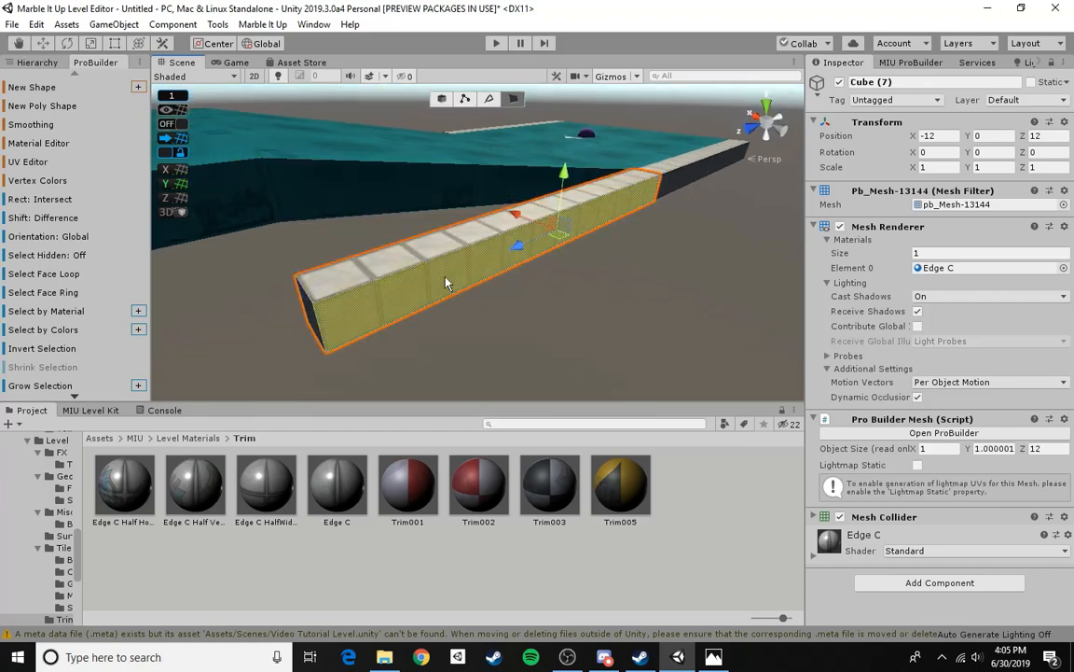
pyautogui.click(28, 162)
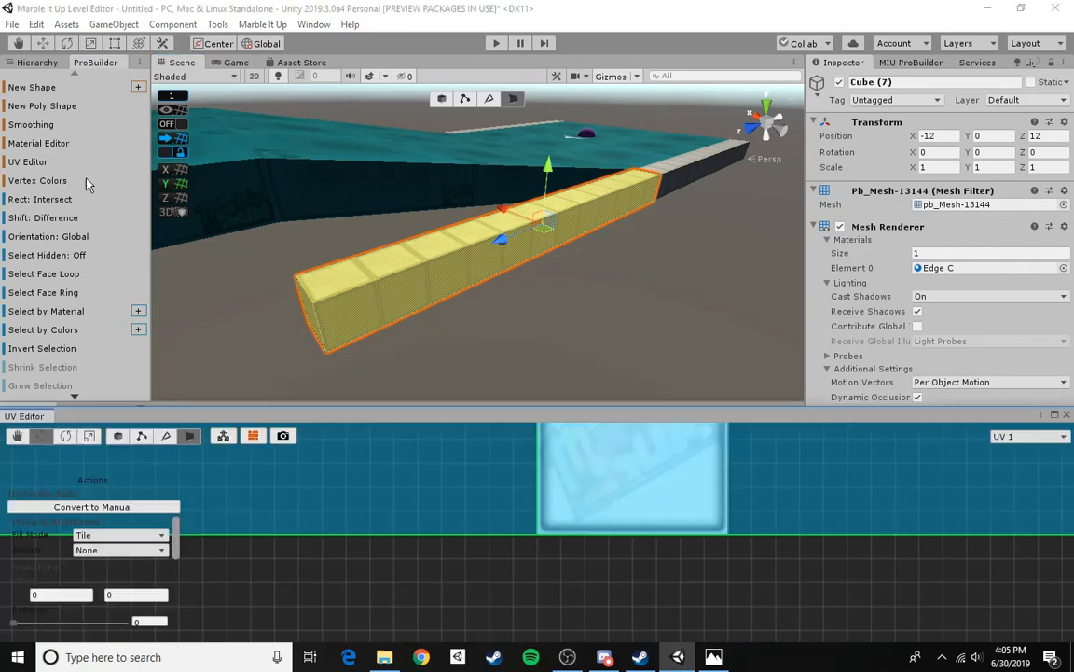
pyautogui.click(136, 507)
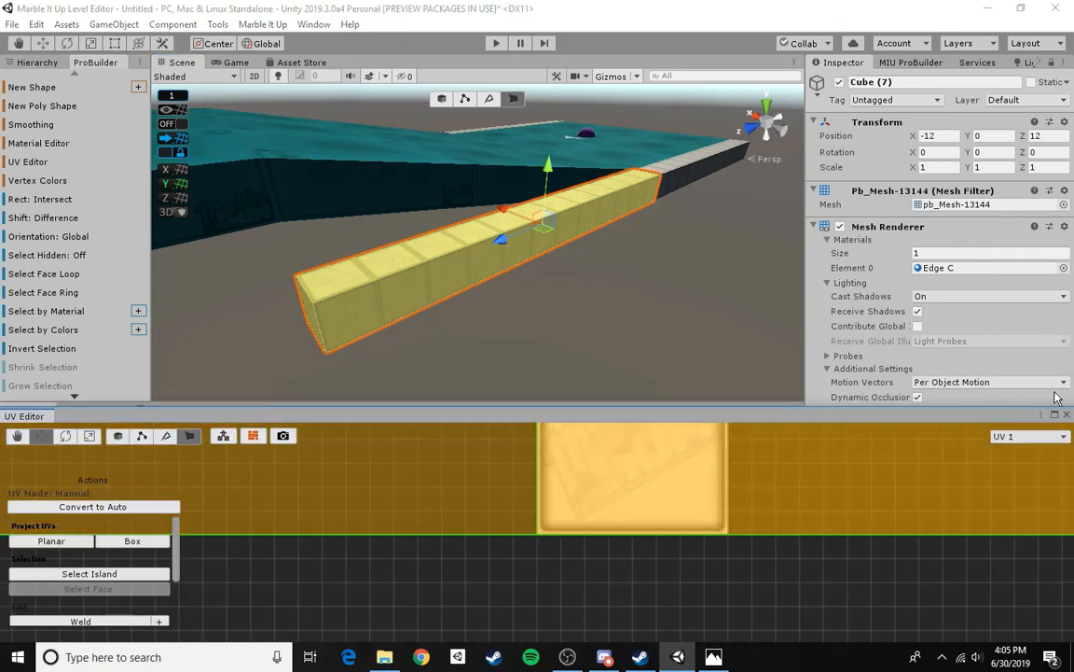
pyautogui.click(1055, 416)
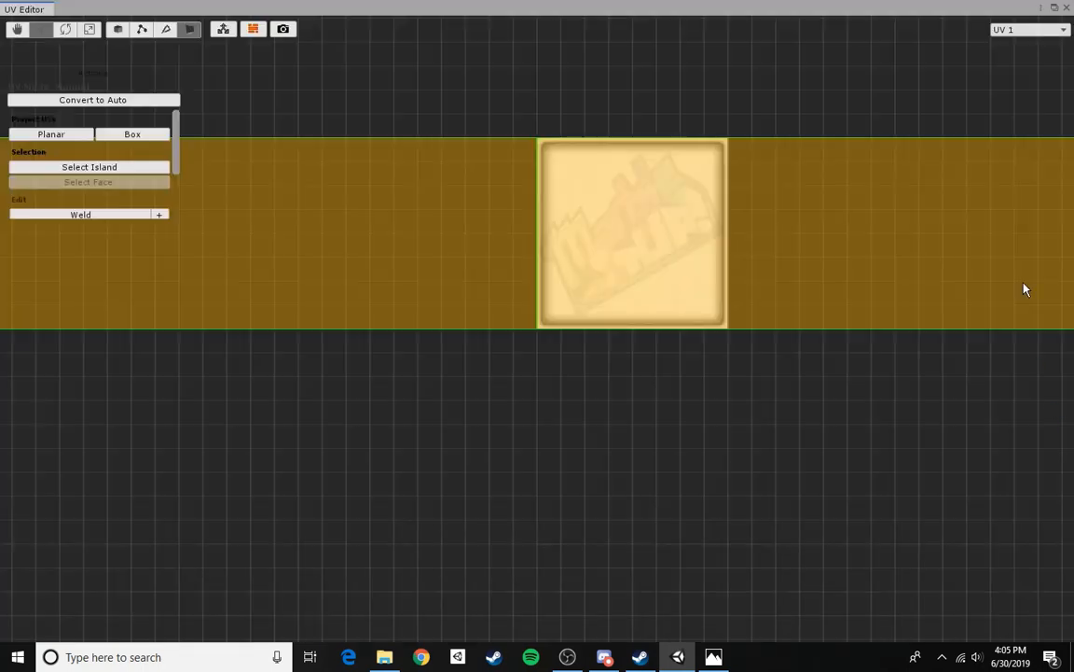
# - Close the UV Editor and raise the far end face of Cube (7) by 2 units to follow the slope
pyautogui.click(1055, 8)
pyautogui.click(1067, 414)
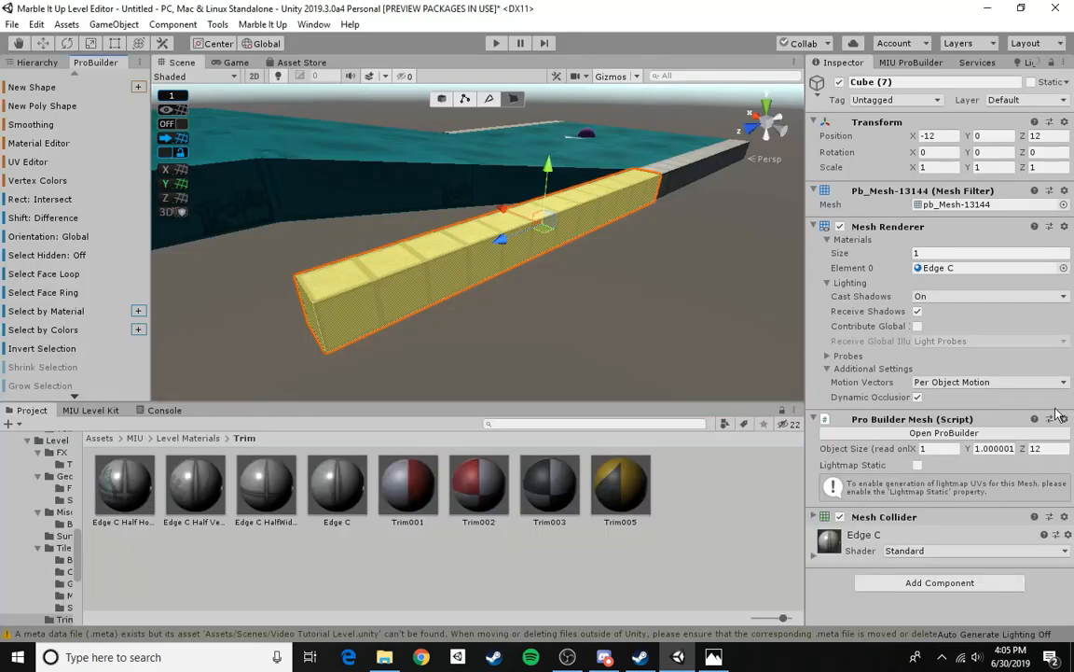
pyautogui.moveTo(774, 278); pyautogui.dragTo(750, 290, button='right')
pyautogui.click(502, 301)
pyautogui.moveTo(502, 301); pyautogui.dragTo(489, 191, button='right')
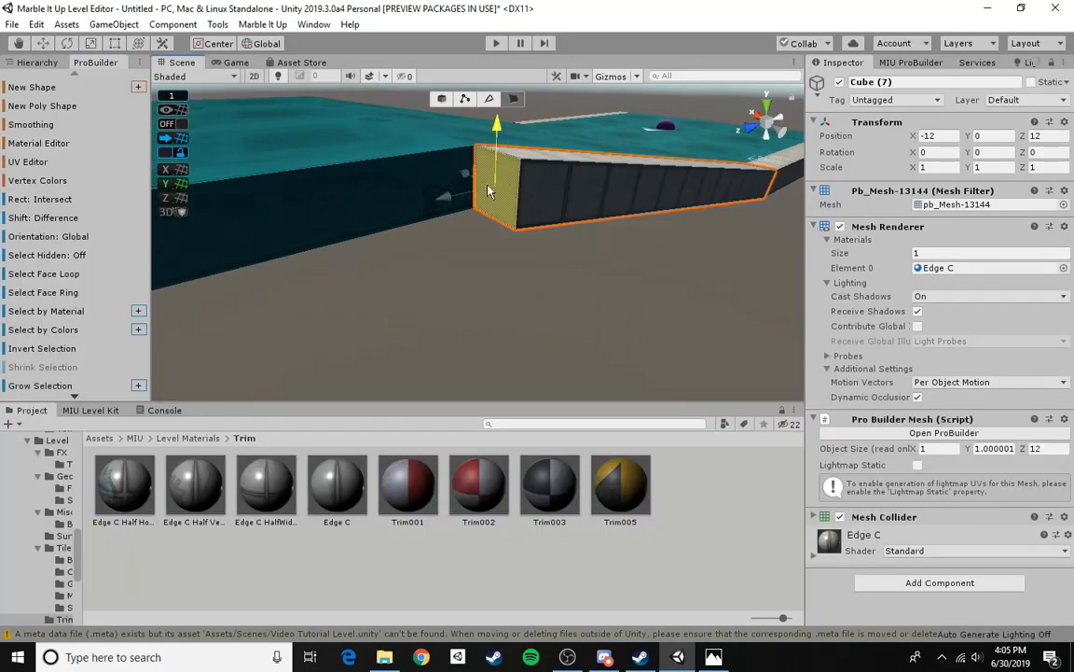
# - Switch to object selection, duplicate the sloped trim strip and move the copy along the X axis to the slope's opposite edge
pyautogui.click(443, 99)
pyautogui.keyDown('alt'); pyautogui.moveTo(556, 178); pyautogui.dragTo(108, 189); pyautogui.keyUp('alt')
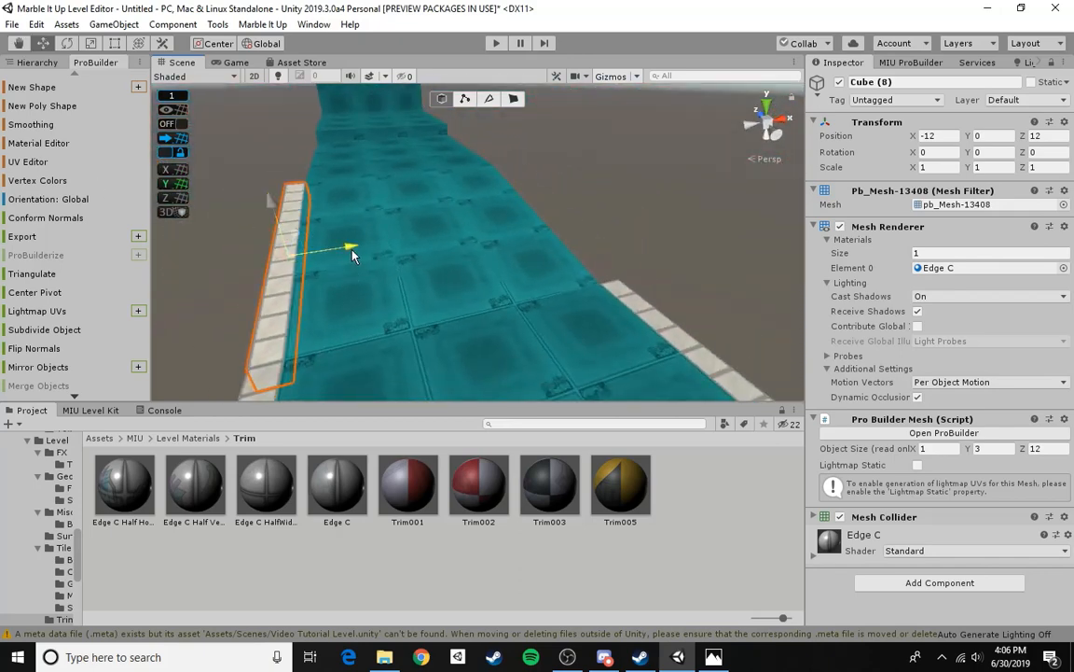
pyautogui.moveTo(353, 255); pyautogui.dragTo(457, 288)
# - Duplicate the start platform's trim strip, move the copy to Z -12 and pull its end face in to make it 1 unit long
pyautogui.click(532, 275)
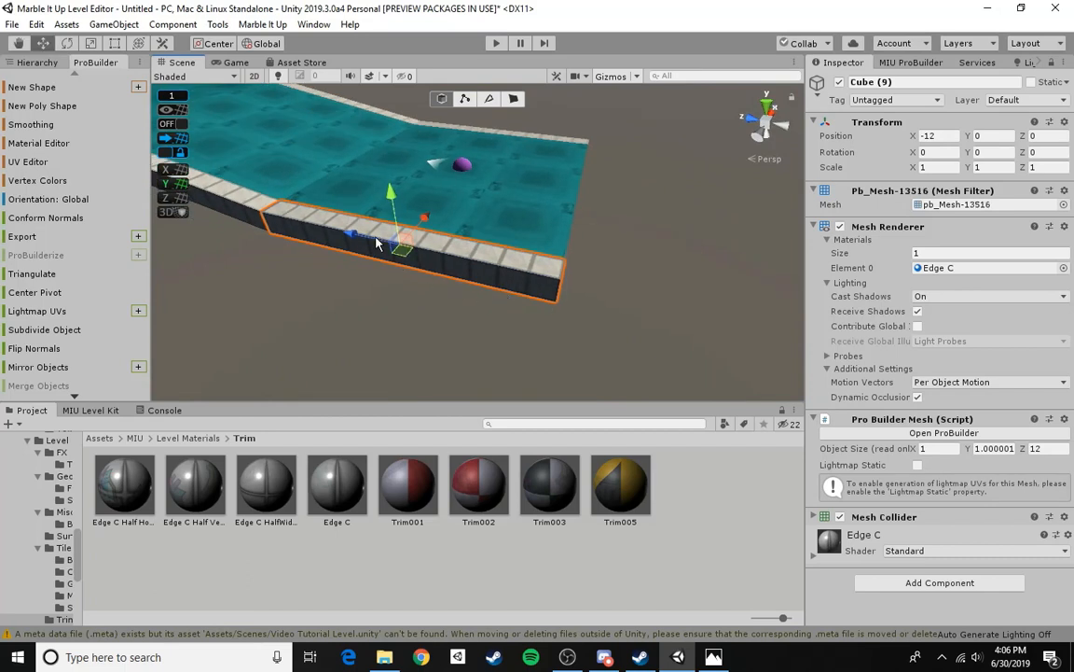
pyautogui.moveTo(358, 235); pyautogui.dragTo(550, 244)
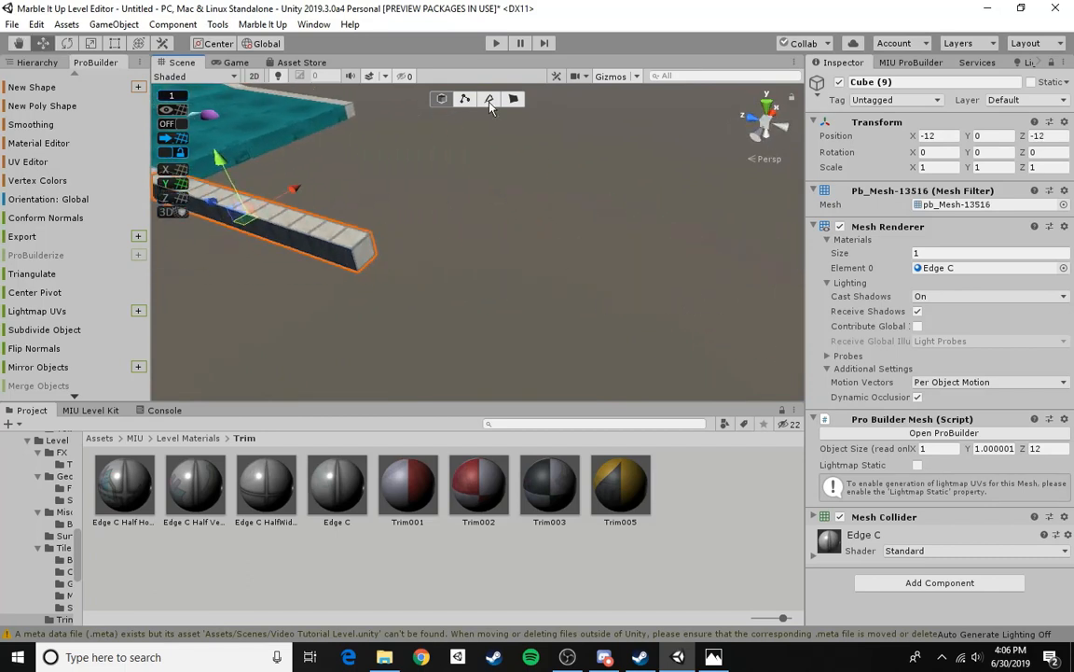
pyautogui.click(513, 98)
pyautogui.click(363, 258)
pyautogui.keyDown('alt'); pyautogui.moveTo(362, 258); pyautogui.dragTo(322, 247); pyautogui.keyUp('alt')
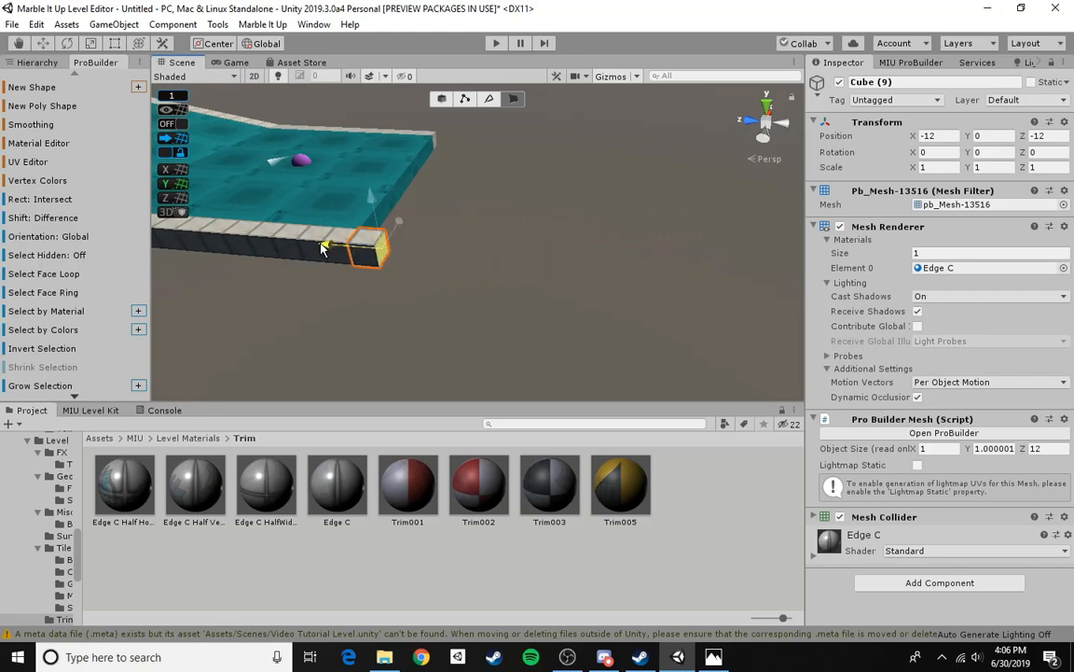
# - Stretch the short trim block's side face along the X axis across the start platform's open end, then return to object selection
pyautogui.keyDown('alt'); pyautogui.moveTo(403, 243); pyautogui.dragTo(314, 304); pyautogui.keyUp('alt')
pyautogui.scroll(-4, 313, 303)
pyautogui.moveTo(360, 271); pyautogui.dragTo(563, 310)
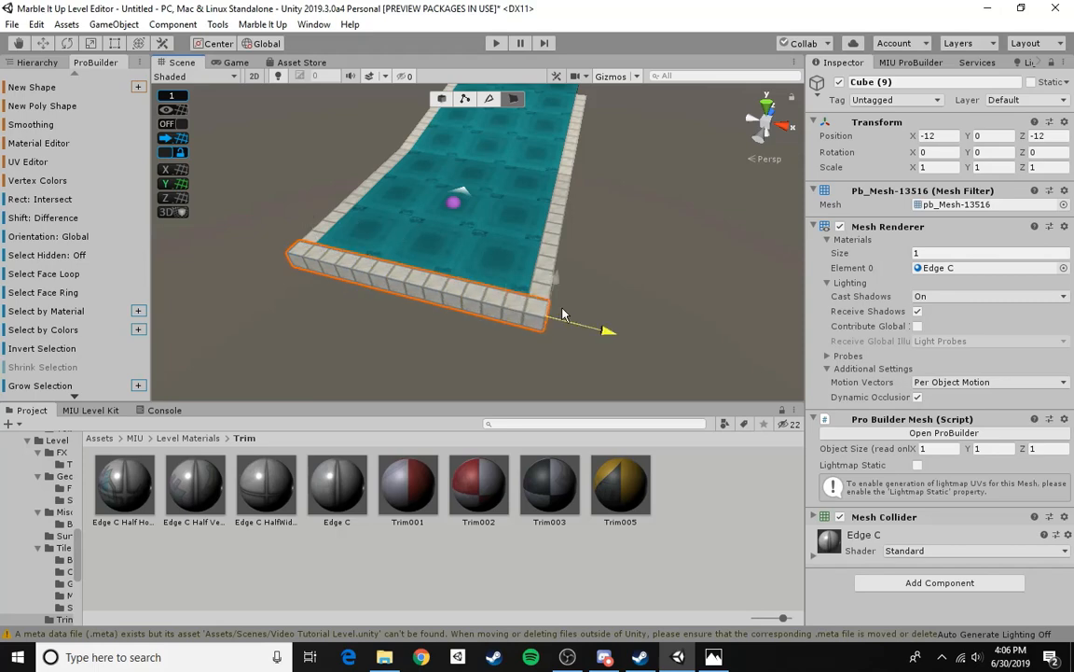
pyautogui.click(596, 276)
pyautogui.click(444, 101)
# - Select both start platform trim strips, duplicate them and move the copies to Z 24 and Y 2, beside the platform above the slope
pyautogui.keyDown('alt'); pyautogui.moveTo(523, 358); pyautogui.dragTo(760, 303); pyautogui.keyUp('alt')
pyautogui.moveTo(462, 366); pyautogui.dragTo(453, 346, button='middle')
pyautogui.click(435, 367)
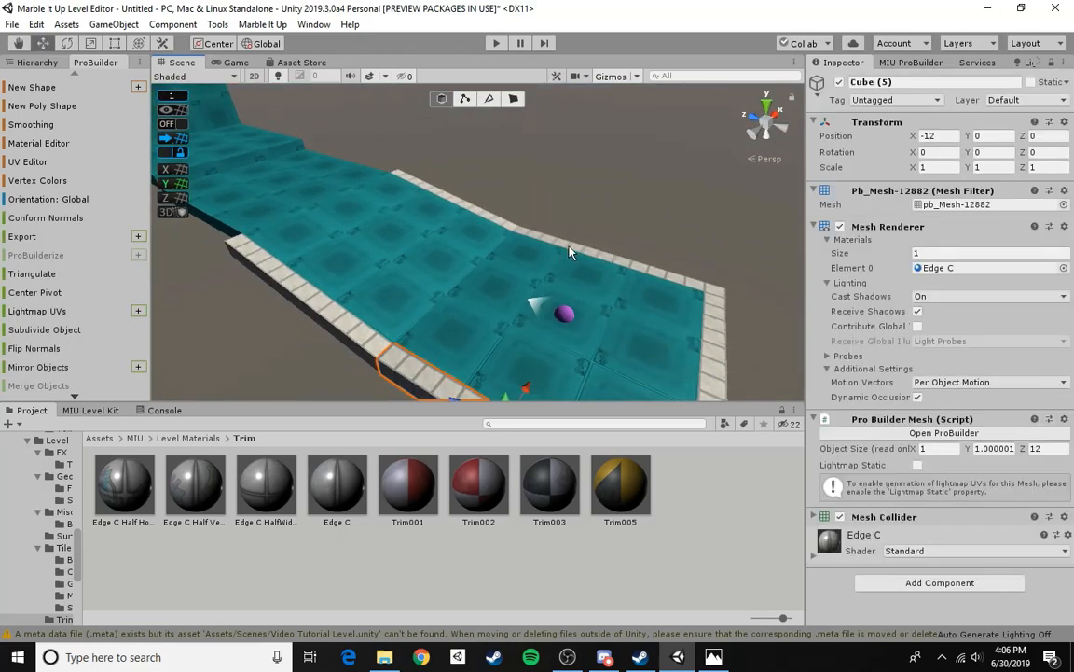
pyautogui.keyDown('shift'); pyautogui.click(570, 251); pyautogui.keyUp('shift')
pyautogui.keyDown('alt'); pyautogui.moveTo(433, 264); pyautogui.dragTo(605, 272); pyautogui.keyUp('alt')
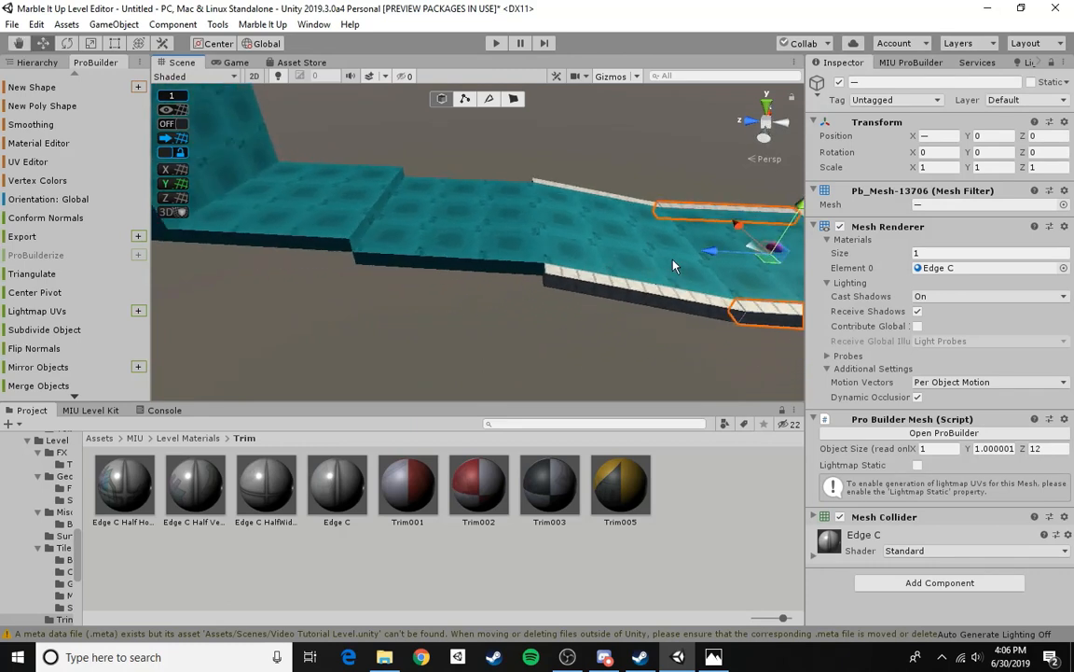
pyautogui.moveTo(674, 266); pyautogui.dragTo(408, 230)
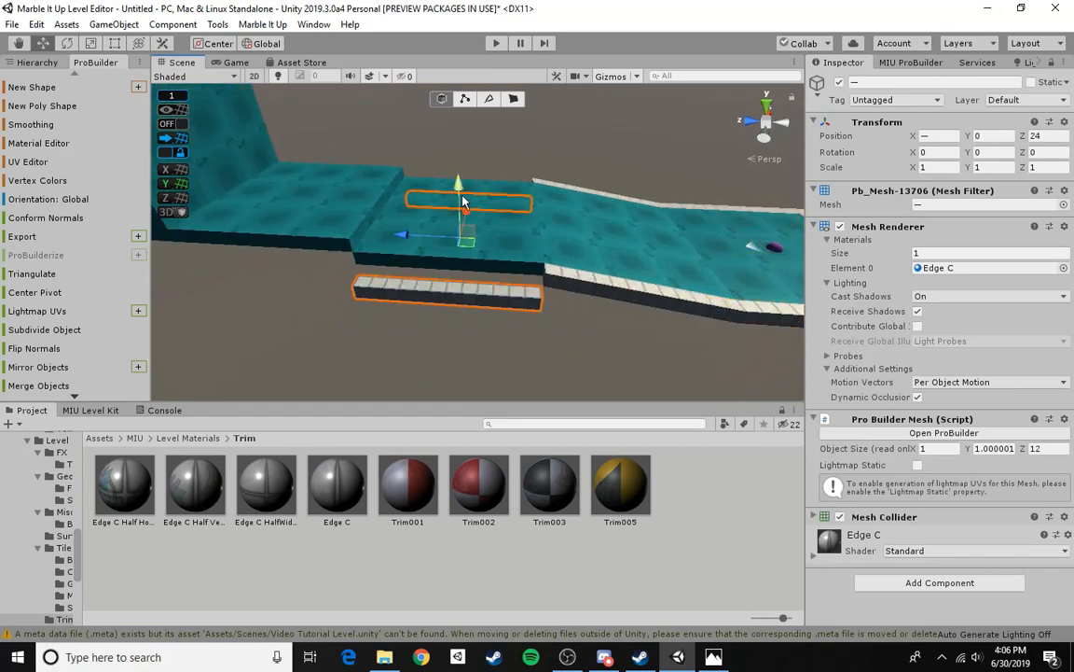
pyautogui.moveTo(464, 201); pyautogui.dragTo(531, 209)
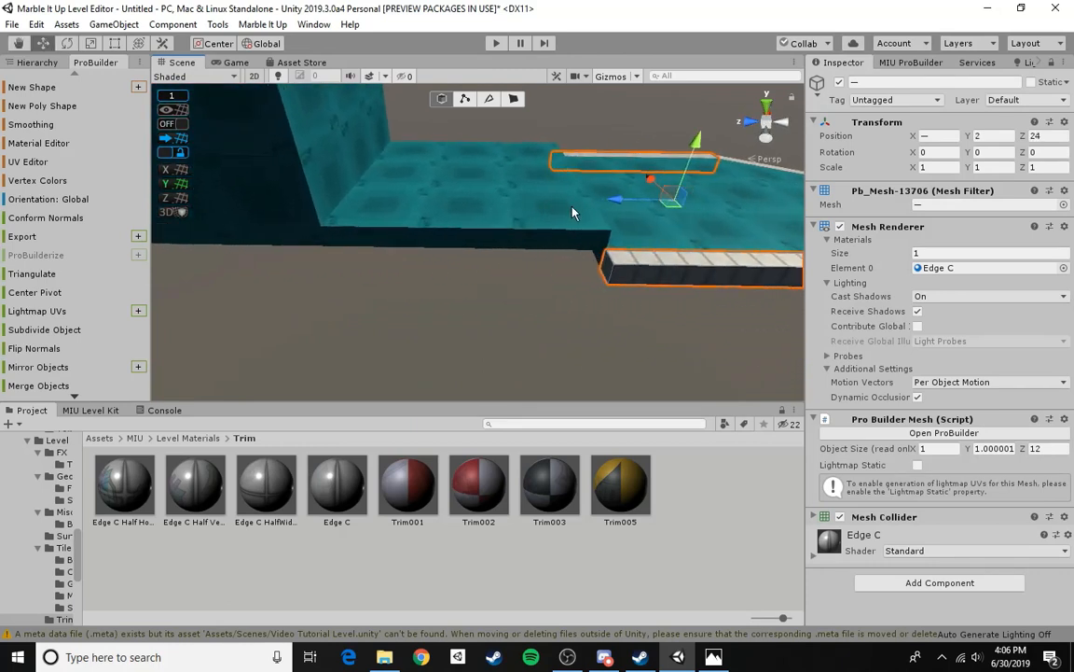
# - Duplicate both trim strips again, move the copies to Z 36 and raise them level with the stepped platform
pyautogui.moveTo(604, 220); pyautogui.dragTo(414, 240)
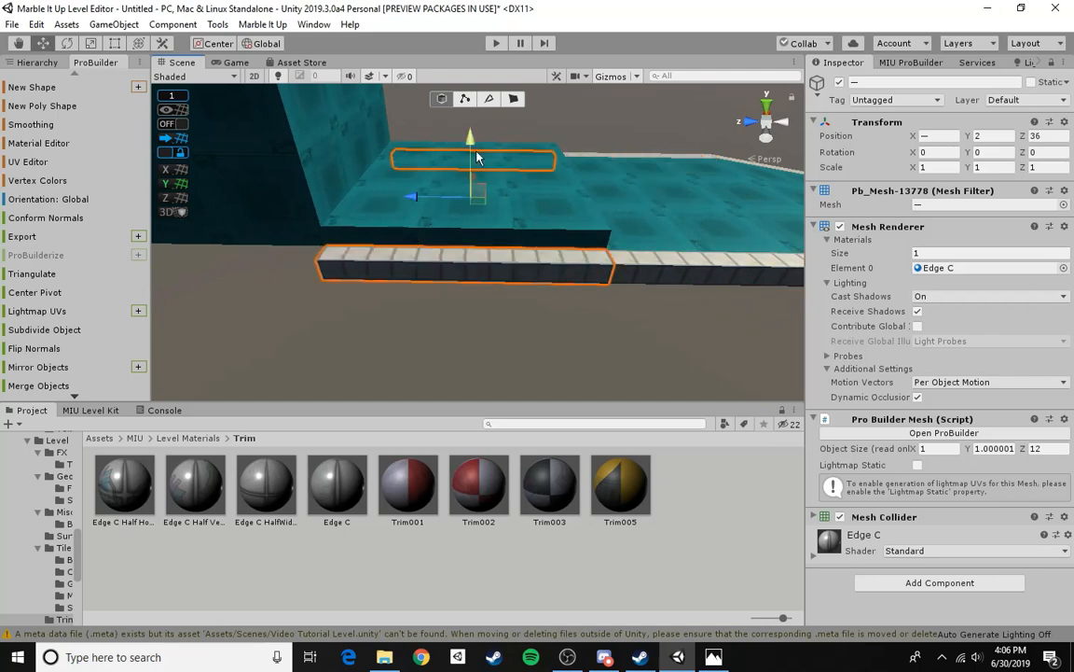
pyautogui.moveTo(478, 156); pyautogui.dragTo(466, 137)
pyautogui.moveTo(509, 297); pyautogui.dragTo(375, 249, button='right')
pyautogui.click(519, 302)
# - Apply the Trim003 material to only the front riser face of Cube (3)
pyautogui.click(388, 291)
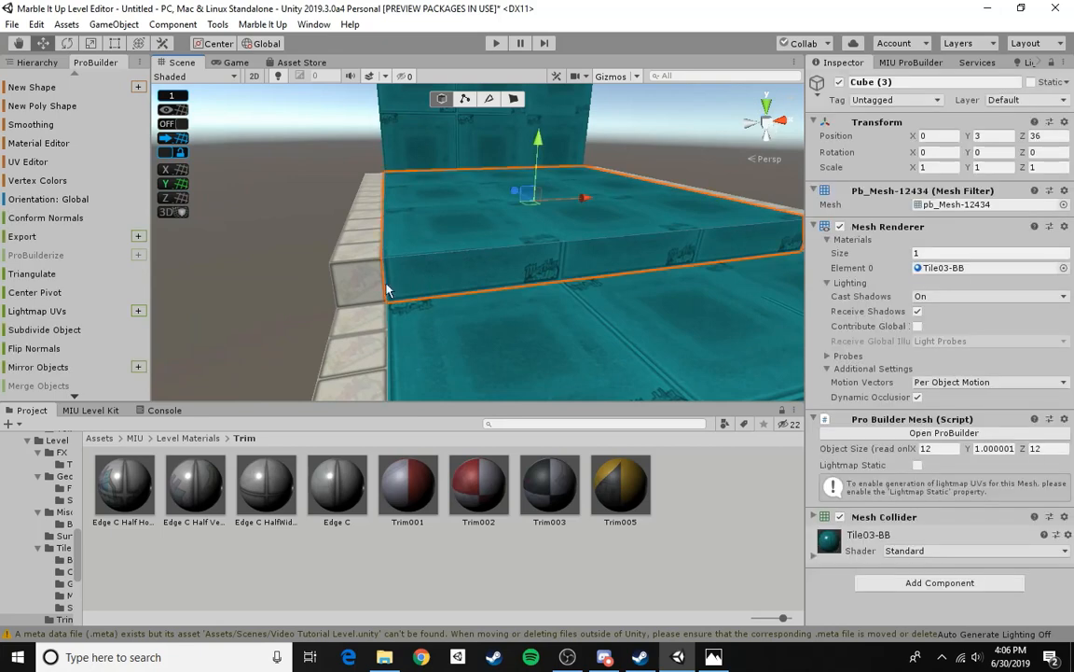
pyautogui.moveTo(507, 323); pyautogui.dragTo(595, 262, button='right')
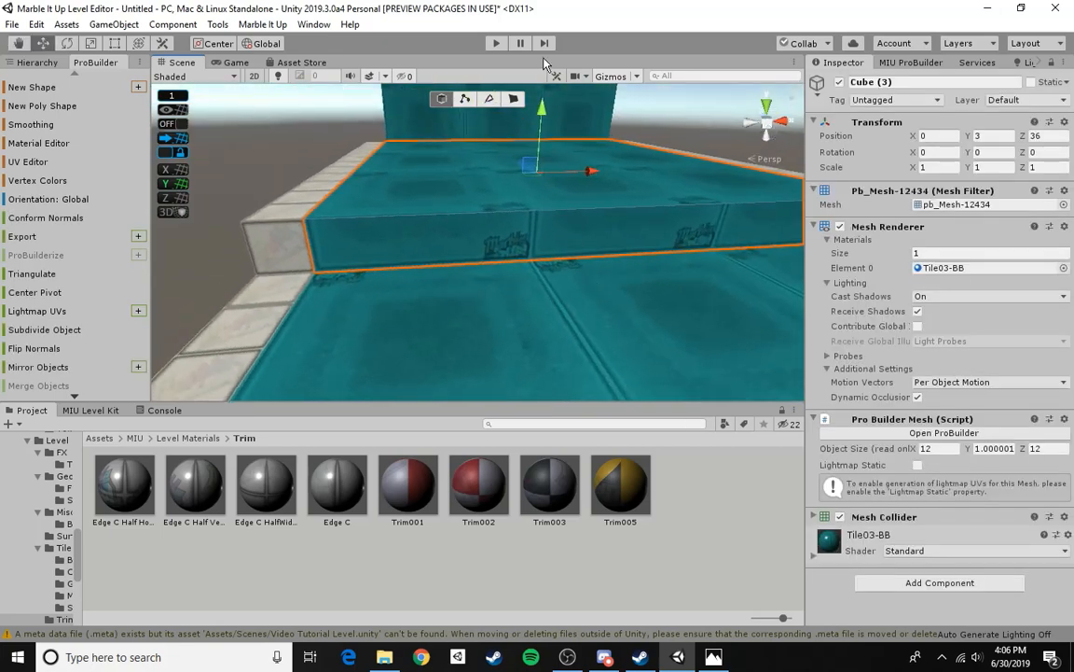
pyautogui.click(514, 99)
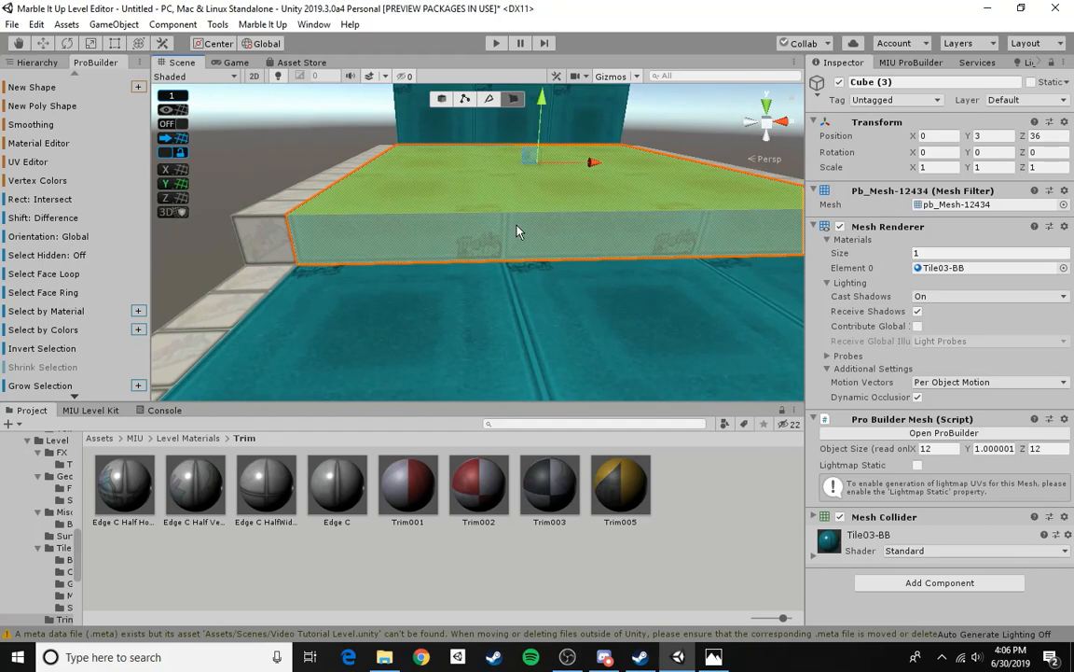
pyautogui.click(516, 232)
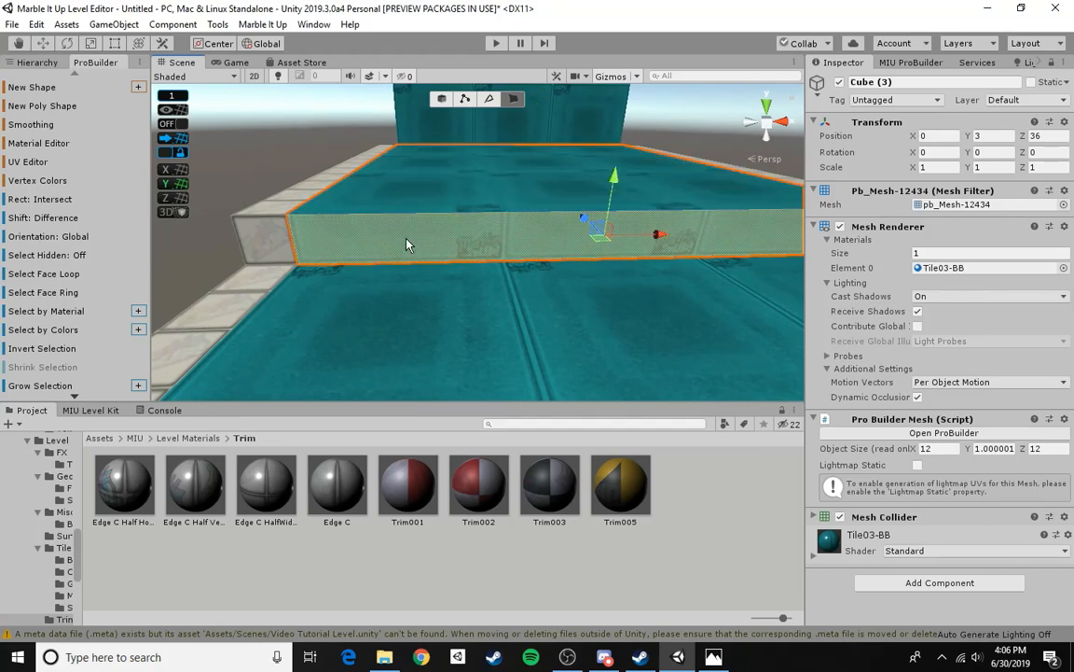
pyautogui.moveTo(555, 501); pyautogui.dragTo(398, 223)
pyautogui.moveTo(408, 272); pyautogui.dragTo(371, 192, button='right')
pyautogui.click(371, 192)
pyautogui.moveTo(475, 295); pyautogui.dragTo(605, 290, button='right')
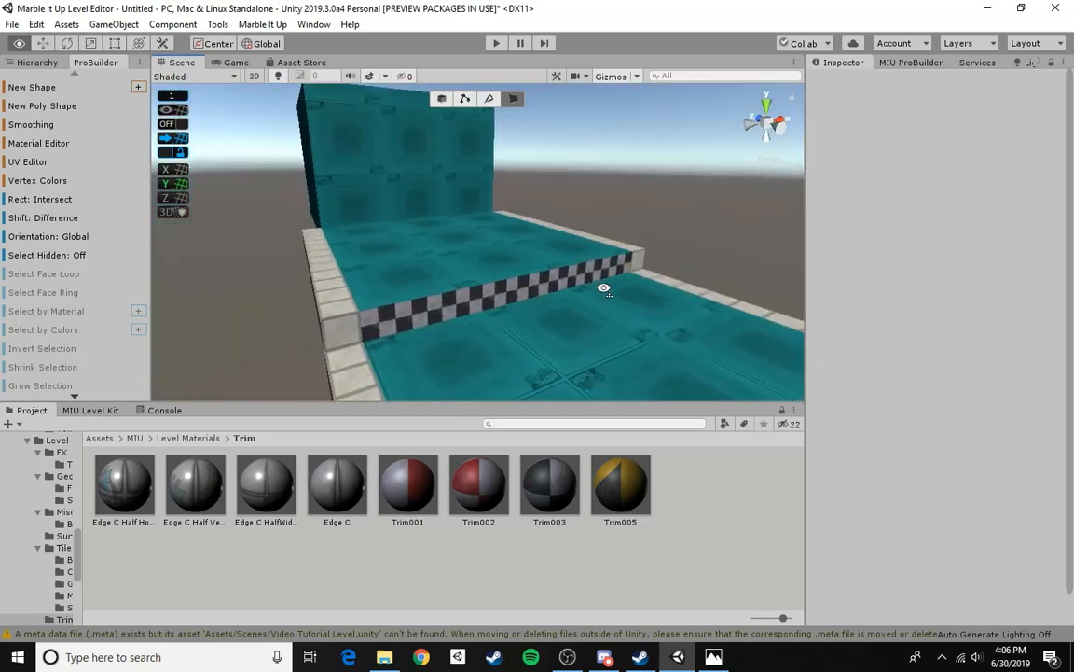
# - Compare object selection and face selection on the checkered front face of Cube (3)
pyautogui.moveTo(626, 233); pyautogui.dragTo(499, 215, button='right')
pyautogui.click(442, 99)
pyautogui.click(498, 212)
pyautogui.moveTo(531, 253); pyautogui.dragTo(588, 260, button='right')
pyautogui.click(518, 100)
pyautogui.moveTo(557, 224); pyautogui.dragTo(465, 288, button='right')
pyautogui.click(394, 238)
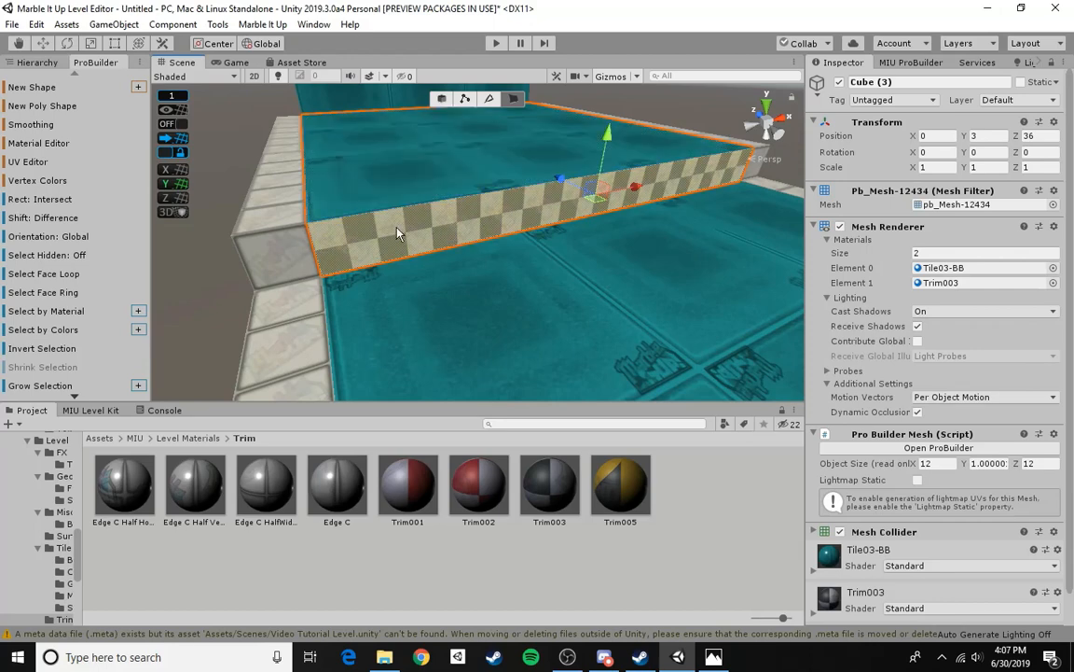
pyautogui.click(442, 98)
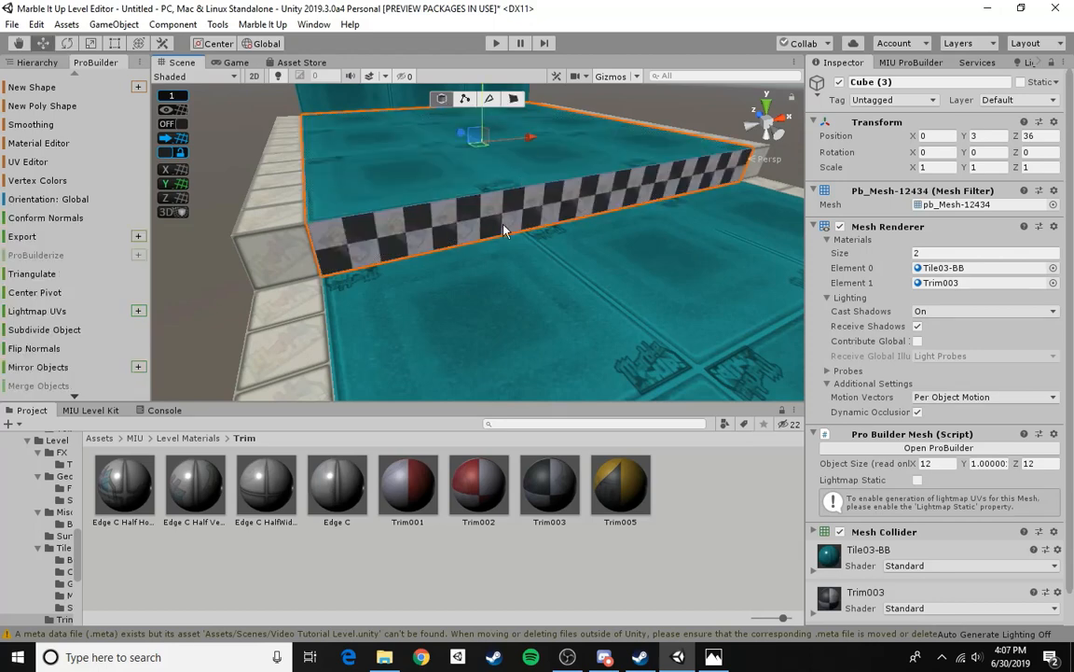
pyautogui.click(515, 100)
pyautogui.click(483, 237)
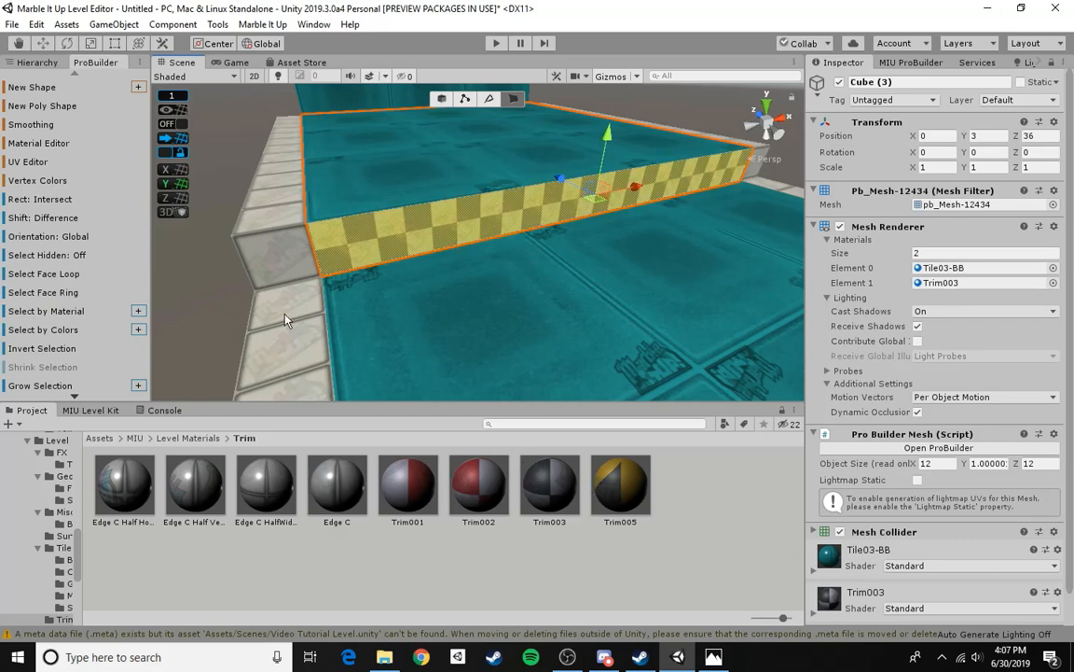
pyautogui.click(242, 312)
# - Open the Fills folder under MIU, Level Materials, Geometry in the project assets
pyautogui.moveTo(285, 319); pyautogui.dragTo(499, 220, button='right')
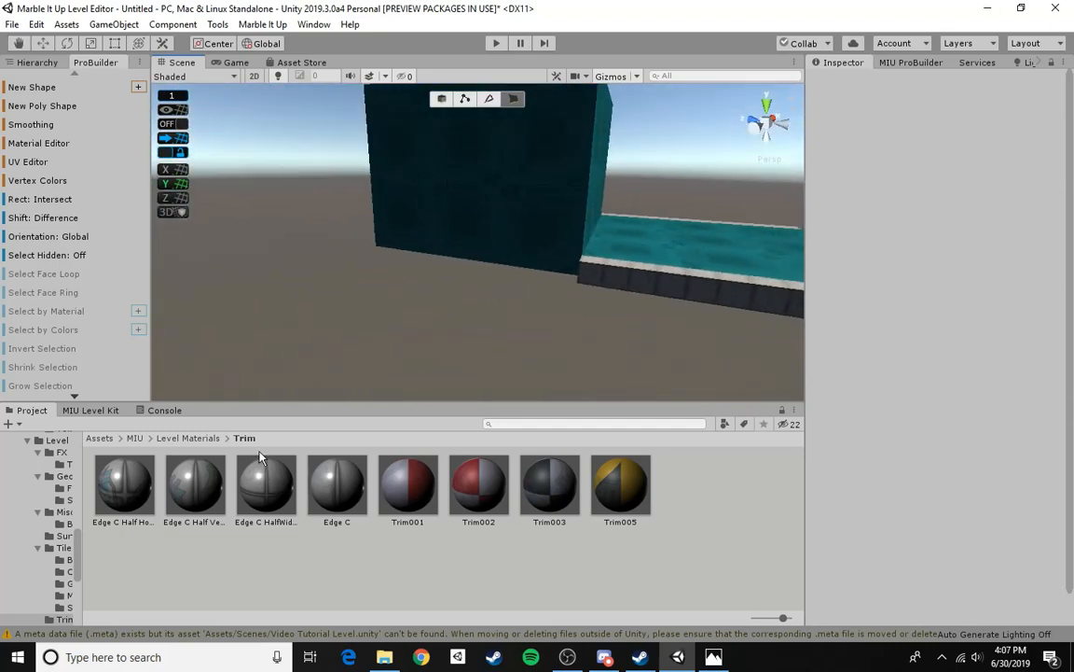
pyautogui.click(135, 438)
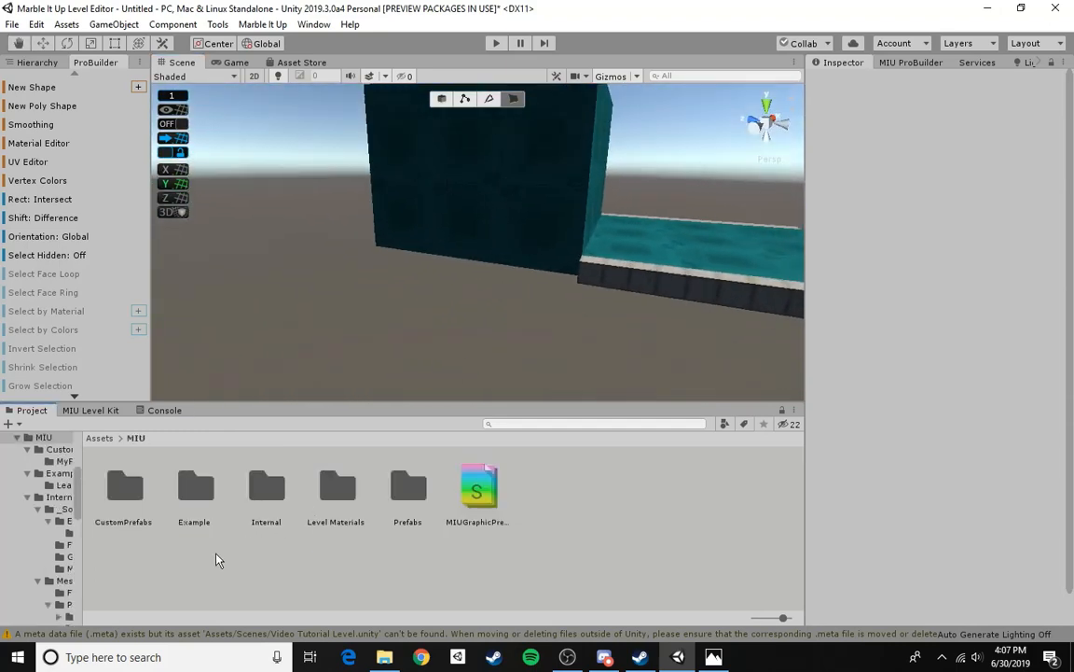
pyautogui.doubleClick(339, 504)
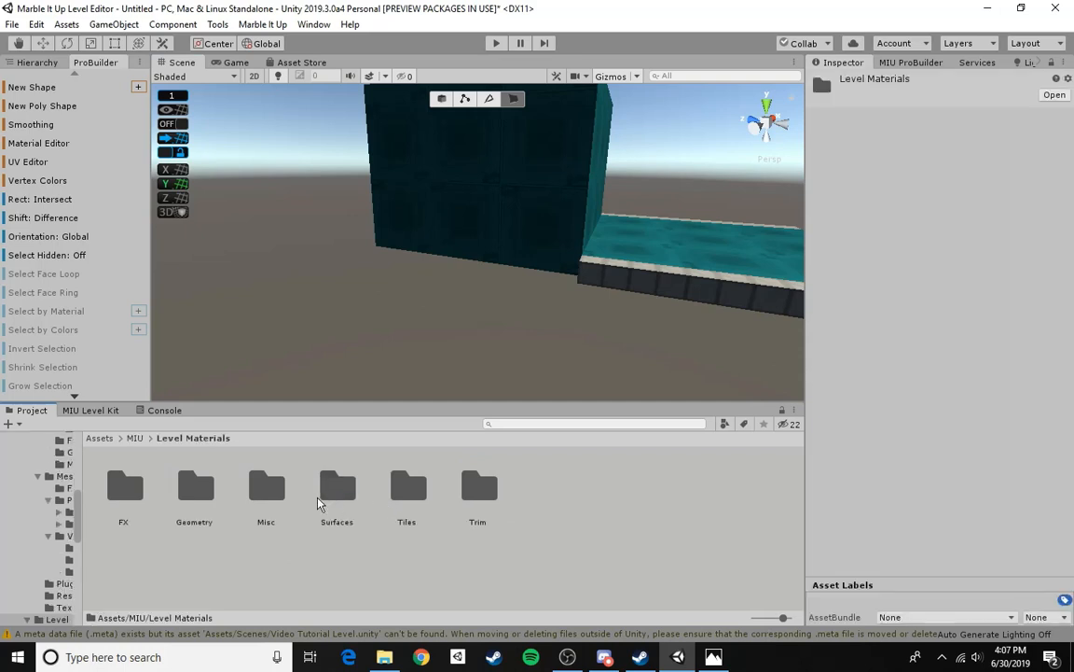
pyautogui.doubleClick(195, 504)
pyautogui.doubleClick(124, 485)
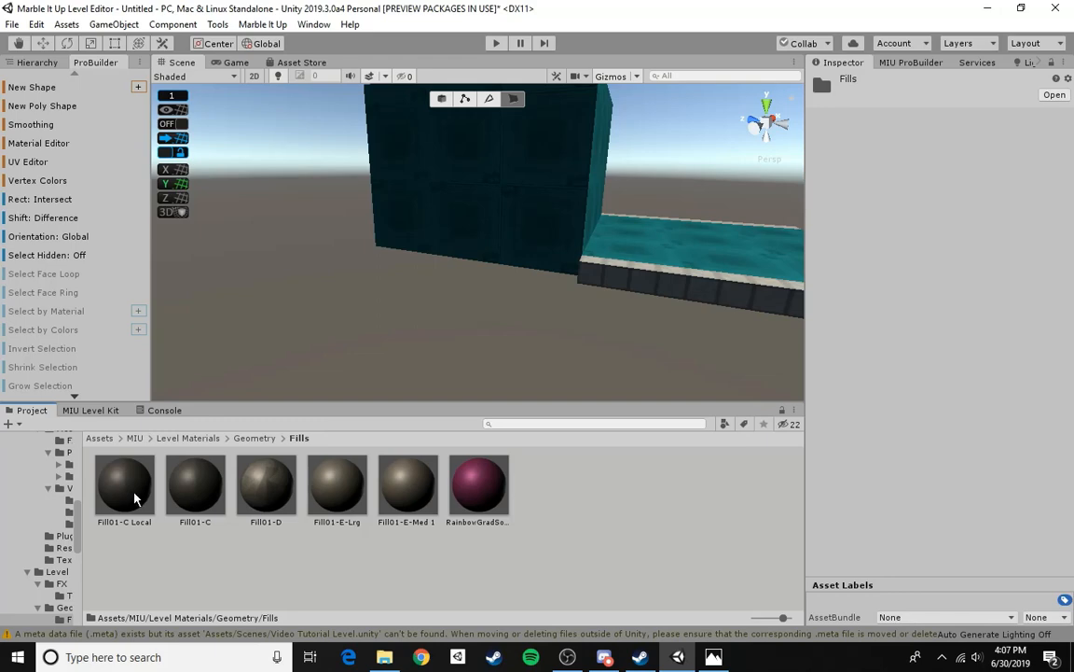
# - Select the large side faces of Cube (4) below its upper band and apply the Fill01-E-Med 1 material to them
pyautogui.keyDown('alt'); pyautogui.moveTo(333, 250); pyautogui.dragTo(394, 254); pyautogui.keyUp('alt')
pyautogui.click(396, 254)
pyautogui.press('f')
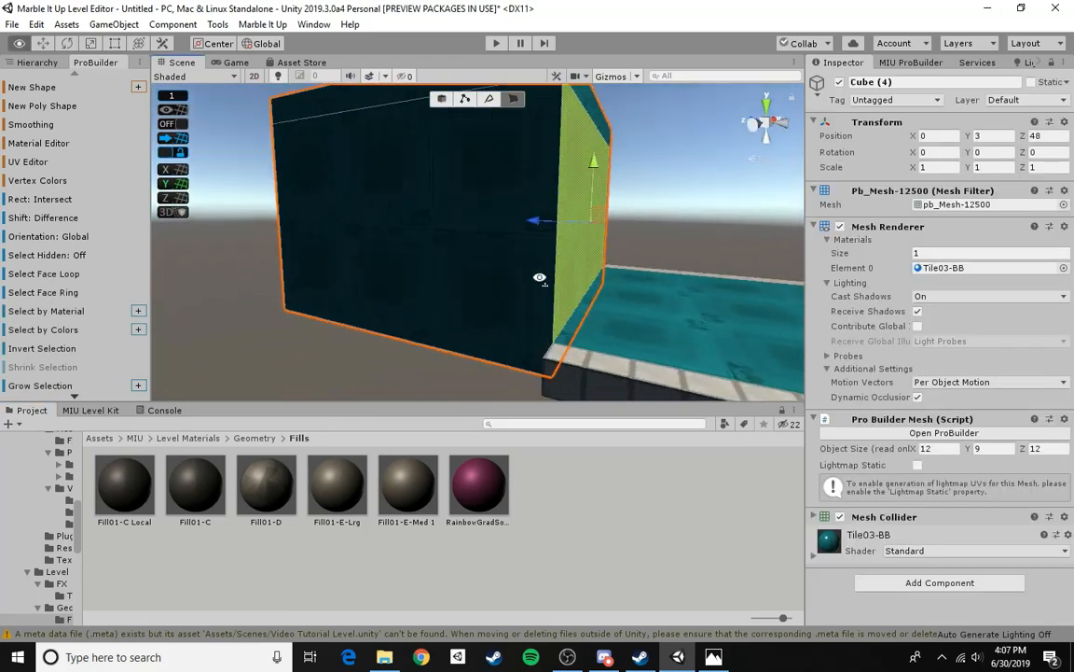
pyautogui.keyDown('alt'); pyautogui.moveTo(473, 272); pyautogui.dragTo(566, 287); pyautogui.keyUp('alt')
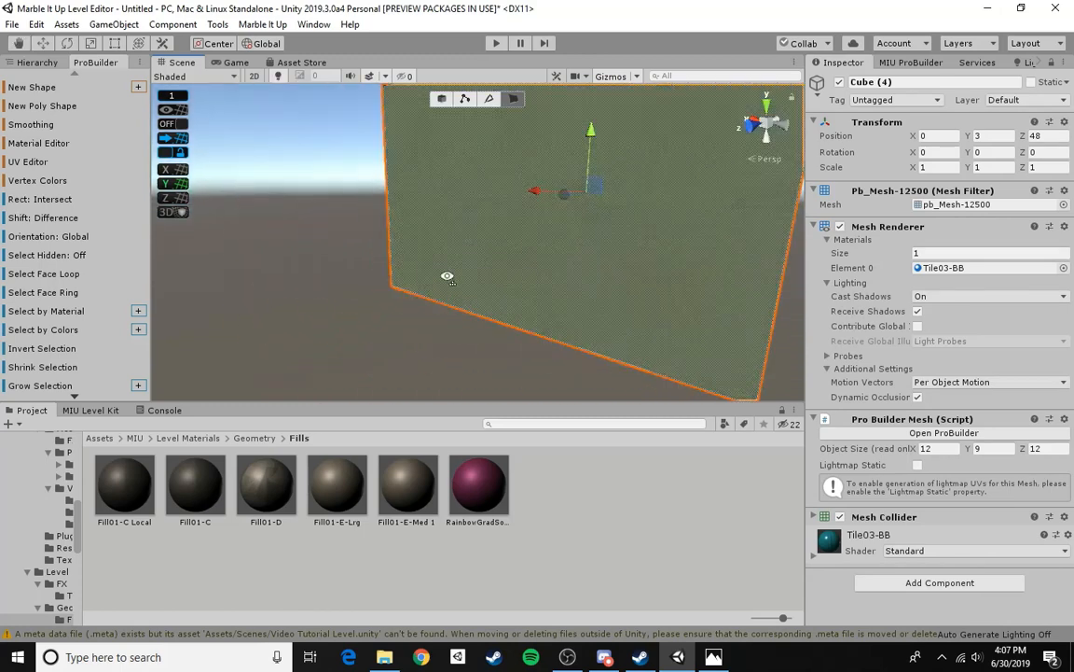
pyautogui.keyDown('alt'); pyautogui.moveTo(447, 276); pyautogui.dragTo(476, 241); pyautogui.keyUp('alt')
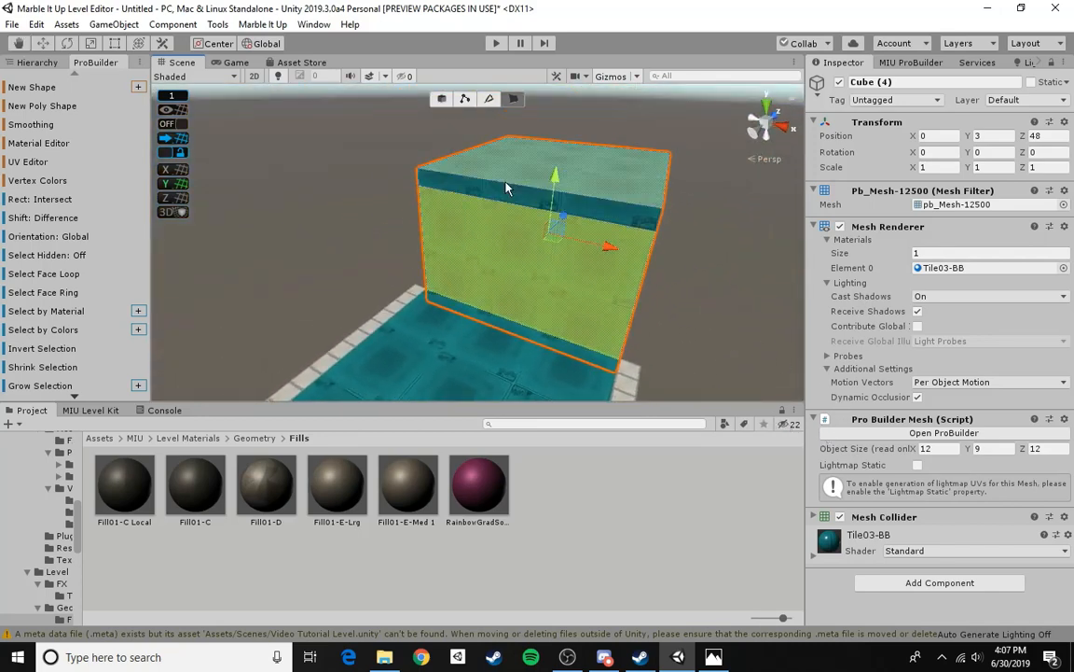
pyautogui.moveTo(508, 189); pyautogui.dragTo(533, 244, button='right')
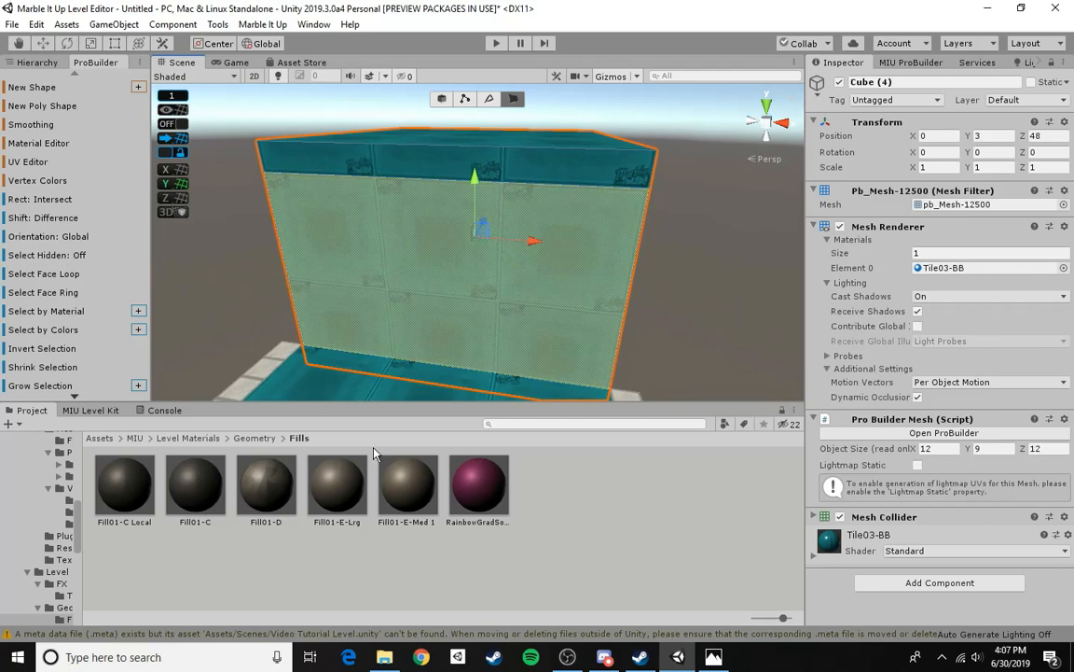
pyautogui.moveTo(405, 485); pyautogui.dragTo(401, 311)
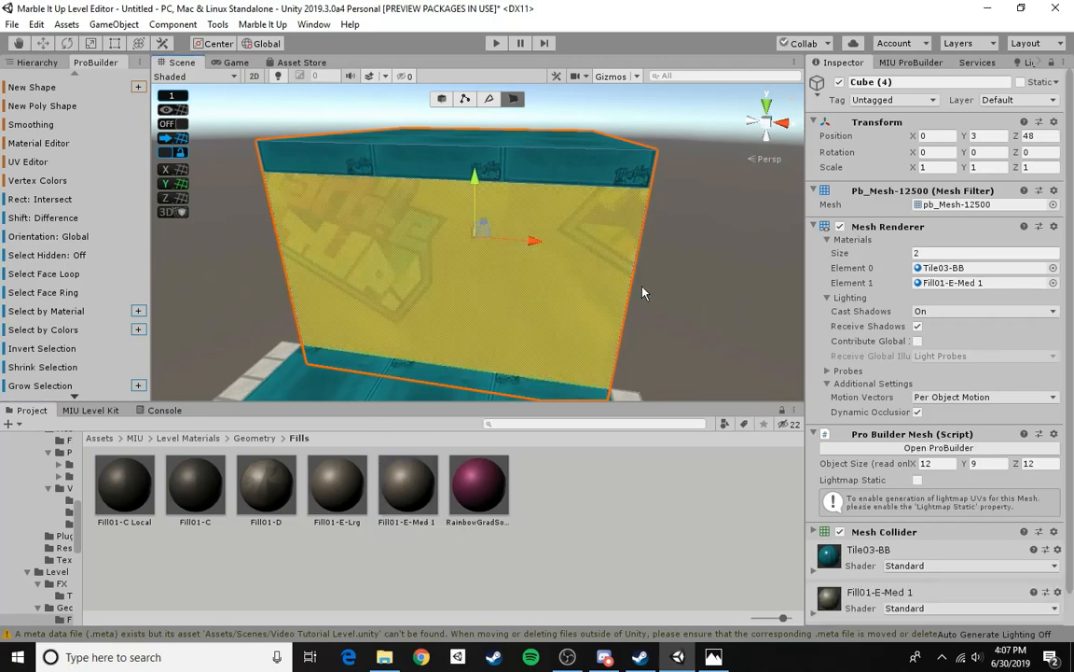
# - Open the UV Editor and convert the UVs of Cube (4)'s selected faces to manual
pyautogui.click(28, 162)
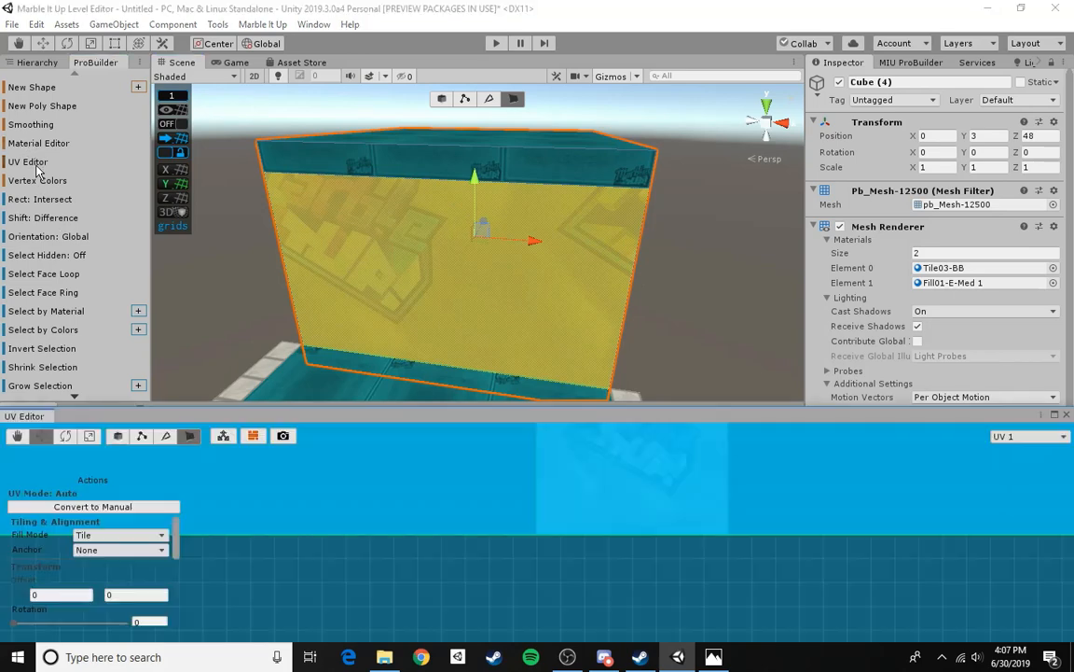
pyautogui.click(119, 508)
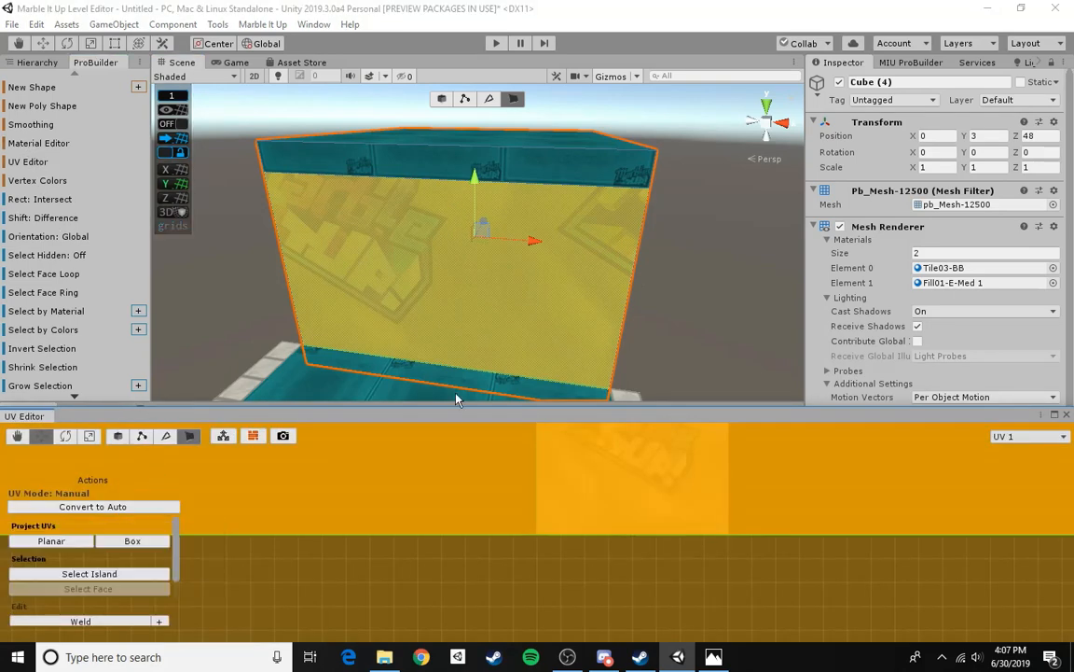
pyautogui.click(693, 352)
# - Select the bottom face of Cube (4) and pull it downward
pyautogui.moveTo(485, 287); pyautogui.dragTo(611, 200, button='right')
pyautogui.click(609, 197)
pyautogui.moveTo(541, 291); pyautogui.dragTo(667, 165, button='right')
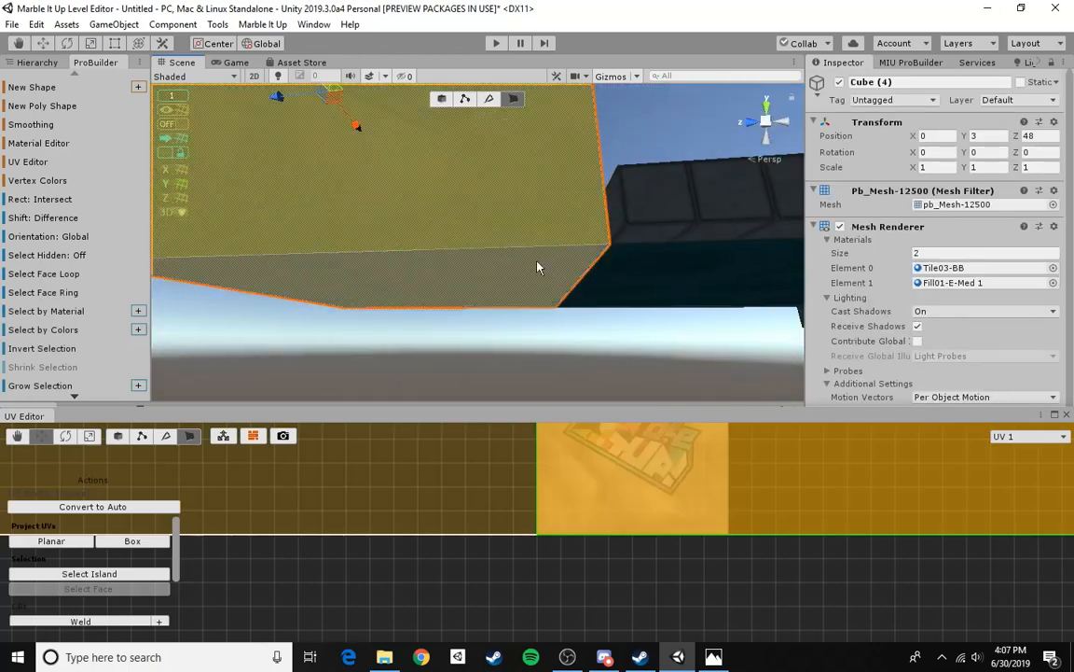
pyautogui.click(537, 265)
pyautogui.moveTo(522, 291); pyautogui.dragTo(470, 273, button='right')
pyautogui.moveTo(447, 295); pyautogui.dragTo(447, 313)
pyautogui.moveTo(470, 209); pyautogui.dragTo(486, 261, button='right')
# - Switch to edge selection and move the bottom edges of Cube (4) inward to taper the block toward its underside
pyautogui.click(491, 102)
pyautogui.moveTo(515, 193); pyautogui.dragTo(520, 226, button='right')
pyautogui.click(474, 211)
pyautogui.moveTo(520, 205); pyautogui.dragTo(473, 207)
pyautogui.click(508, 192)
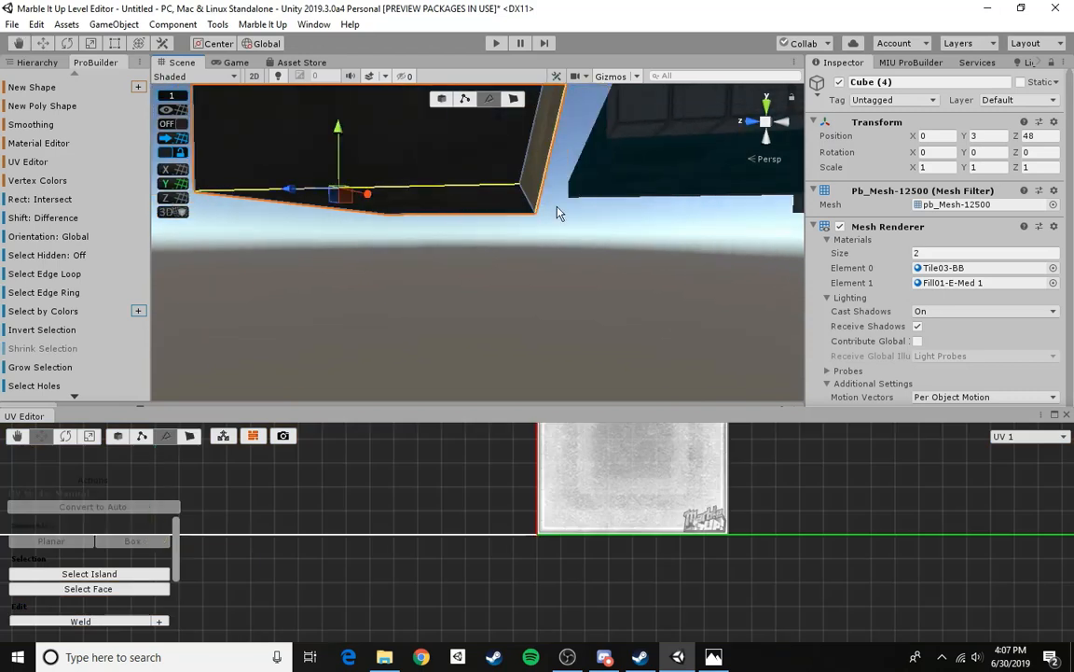
pyautogui.moveTo(559, 207); pyautogui.dragTo(742, 245, button='right')
pyautogui.click(518, 151)
pyautogui.moveTo(457, 228); pyautogui.dragTo(686, 235, button='right')
pyautogui.moveTo(492, 240); pyautogui.dragTo(481, 191, button='right')
pyautogui.click(467, 214)
pyautogui.moveTo(372, 245); pyautogui.dragTo(437, 252)
pyautogui.moveTo(439, 282); pyautogui.dragTo(548, 291, button='right')
# - Try to reshape the underside of Cube (4) by moving a bottom edge vertically and selecting individual bottom corner vertices
pyautogui.click(465, 101)
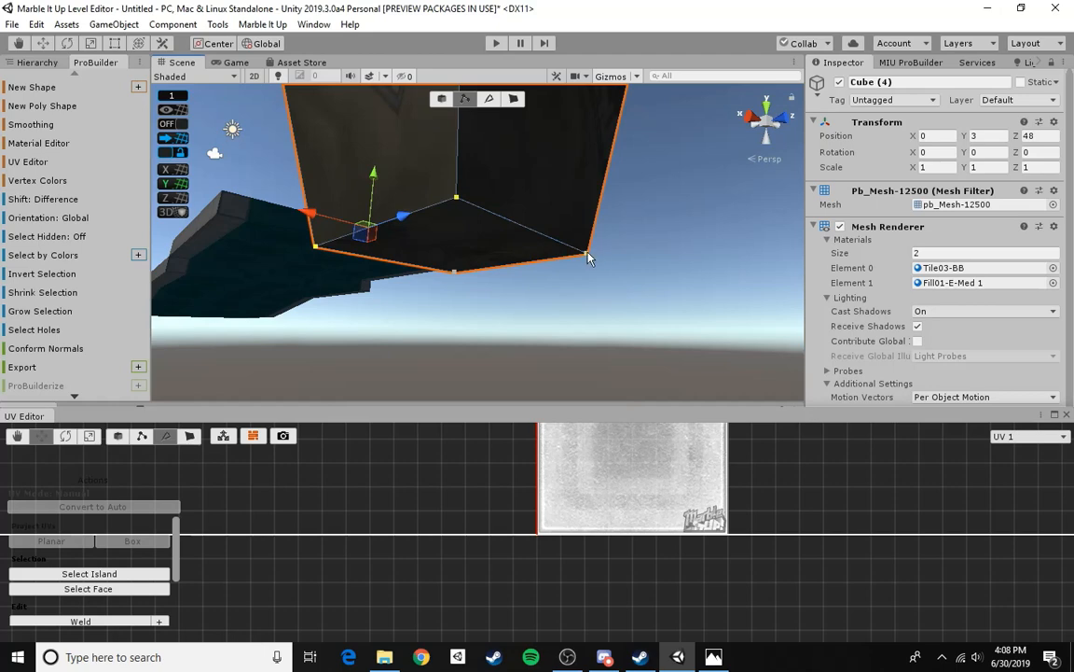
pyautogui.click(587, 255)
pyautogui.moveTo(588, 258); pyautogui.dragTo(605, 193, button='right')
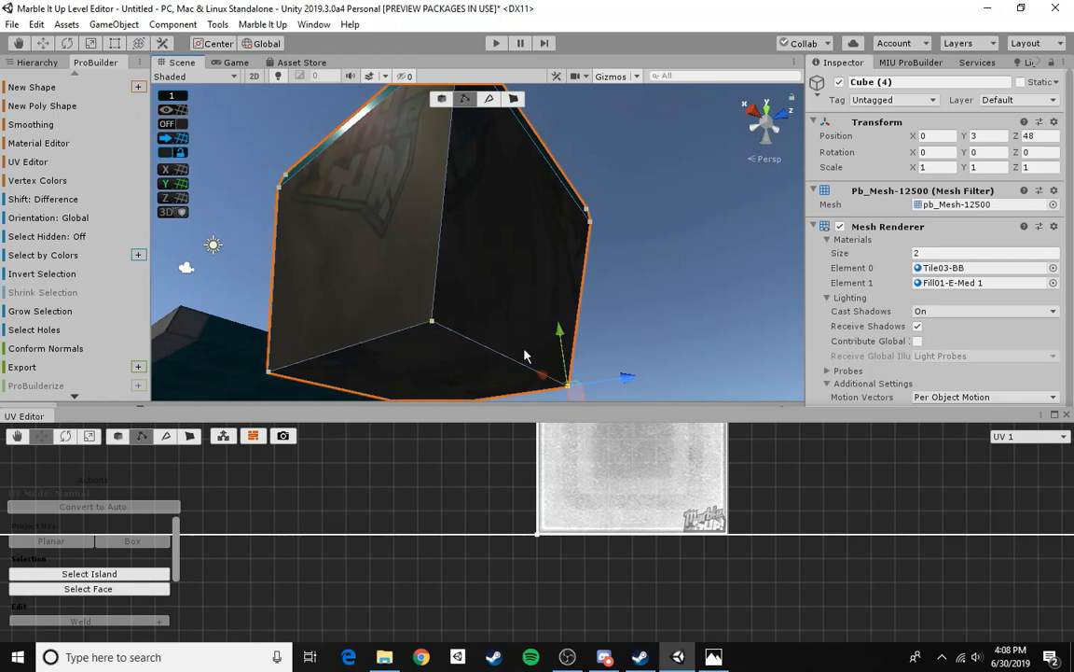
pyautogui.moveTo(547, 235); pyautogui.dragTo(473, 247, button='right')
pyautogui.click(489, 98)
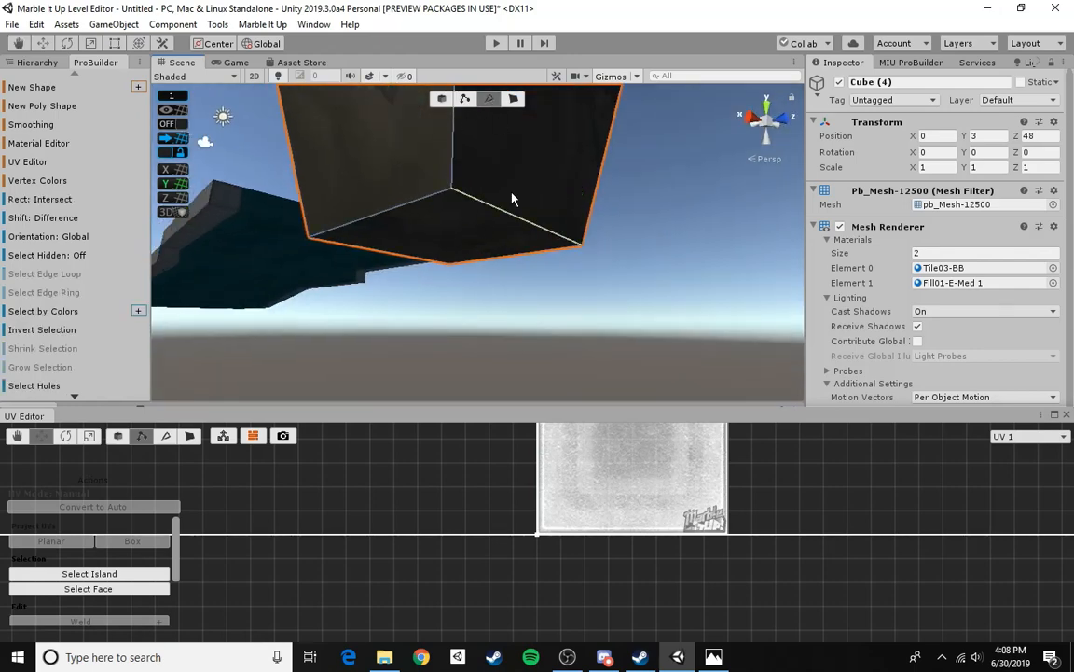
pyautogui.click(504, 229)
pyautogui.moveTo(477, 175); pyautogui.dragTo(512, 193, button='right')
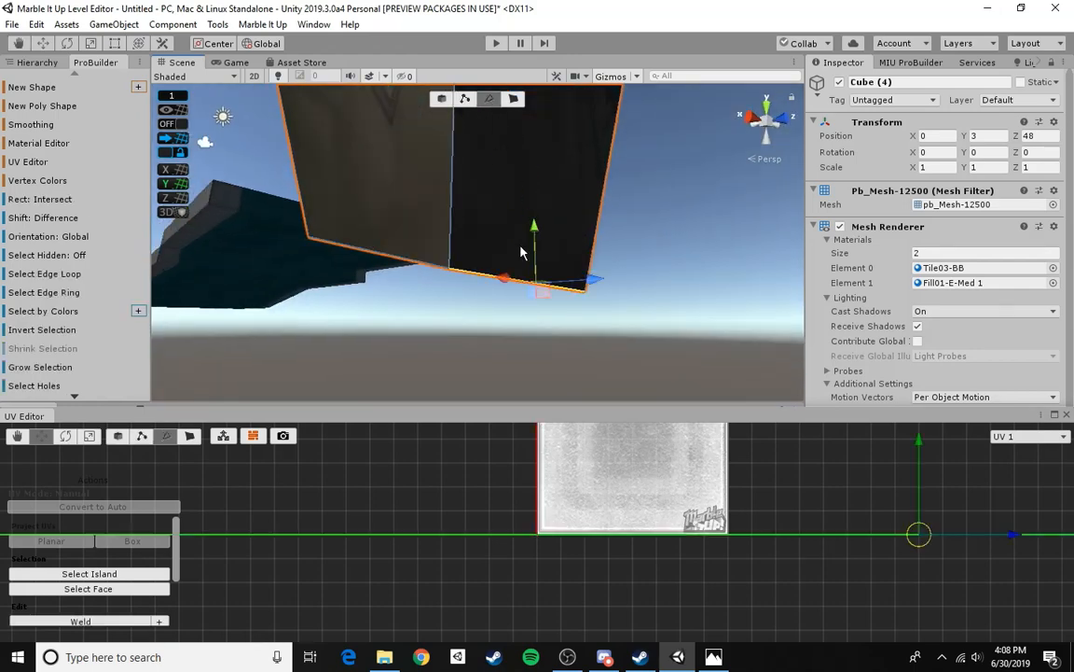
pyautogui.moveTo(534, 227); pyautogui.dragTo(533, 198)
pyautogui.click(468, 98)
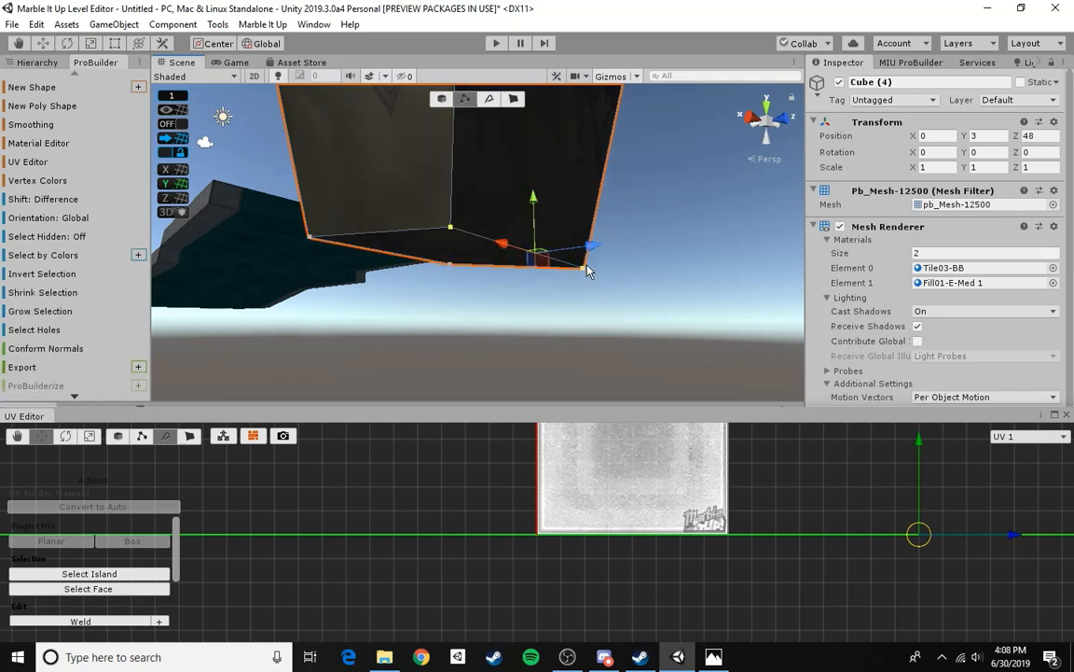
pyautogui.click(585, 268)
pyautogui.moveTo(586, 268); pyautogui.dragTo(678, 305, button='right')
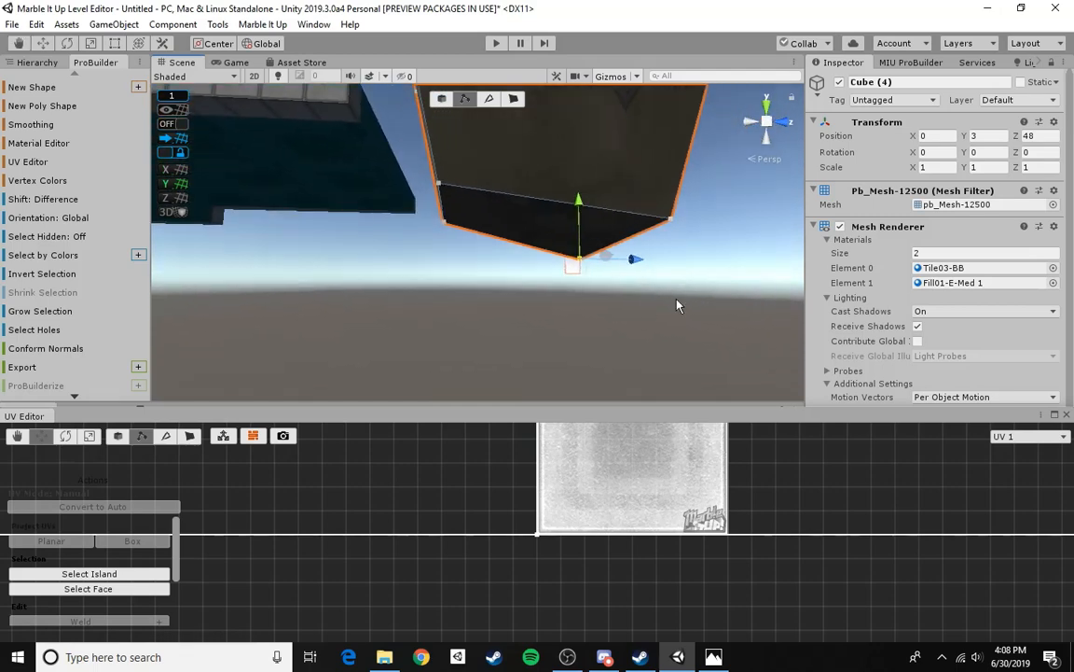
# - Deselect Cube (4), switch to edge selection and close the UV Editor
pyautogui.click(441, 97)
pyautogui.click(458, 348)
pyautogui.moveTo(458, 347); pyautogui.dragTo(573, 430, button='right')
pyautogui.click(489, 98)
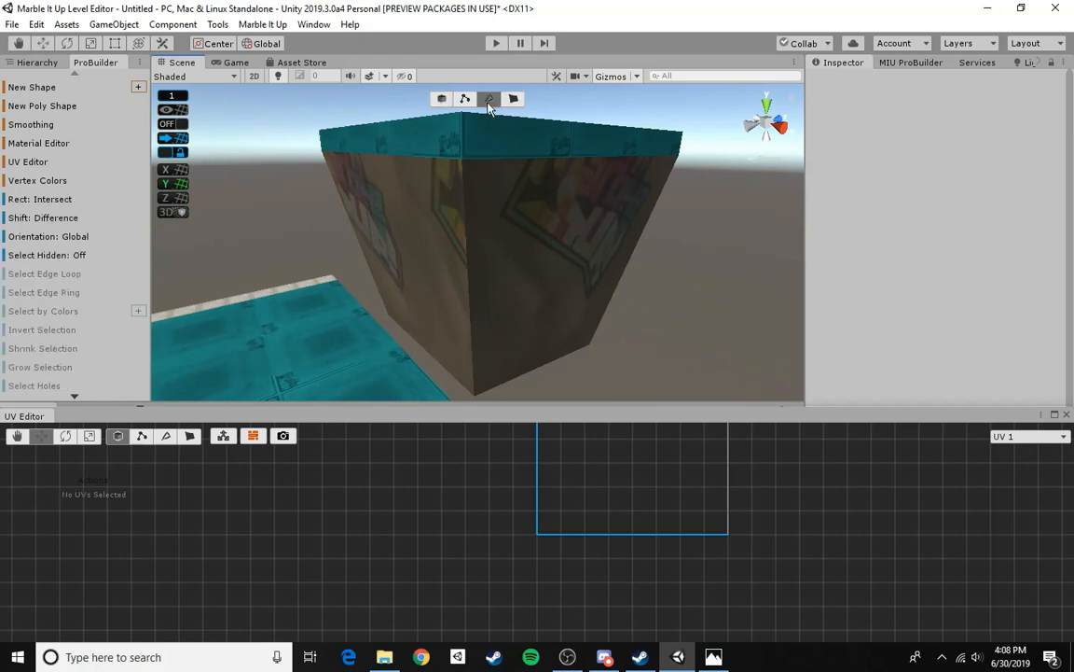
pyautogui.click(1067, 415)
# - Select the slanted corner edges and the bottom edges of Cube (4)'s lower fill-textured part
pyautogui.click(491, 225)
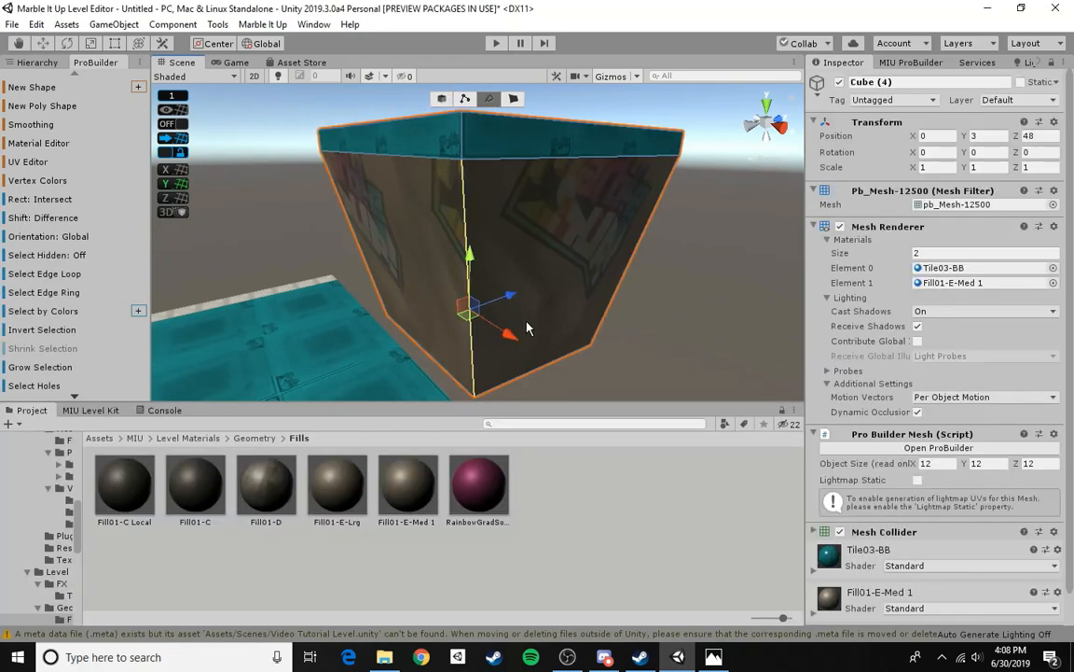
pyautogui.moveTo(527, 328); pyautogui.dragTo(481, 299, button='right')
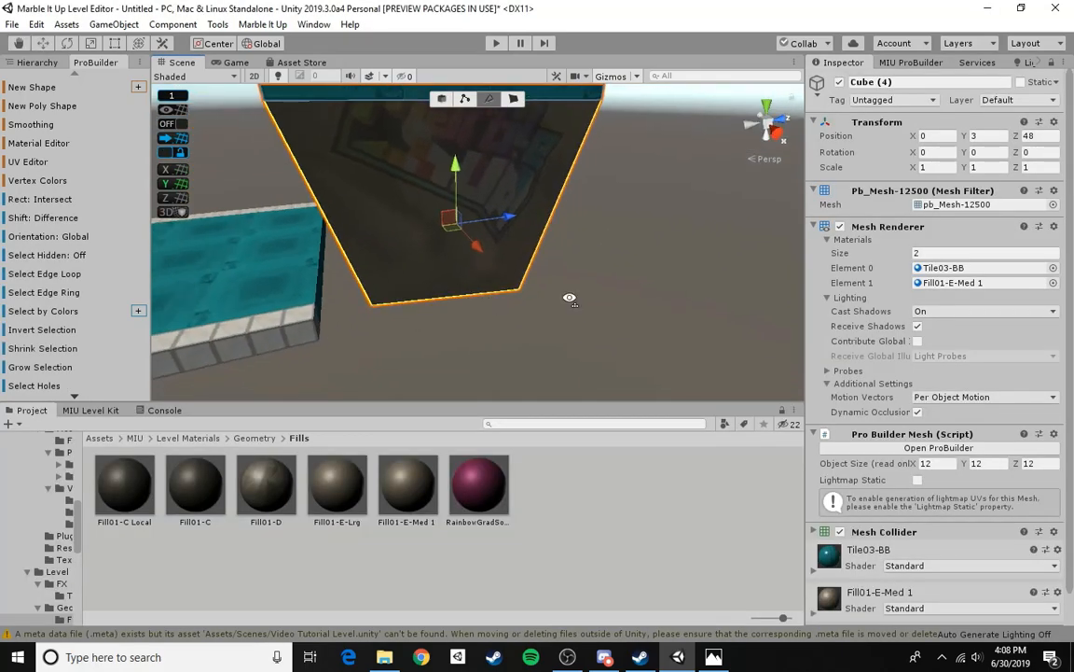
pyautogui.moveTo(569, 299); pyautogui.dragTo(360, 281, button='right')
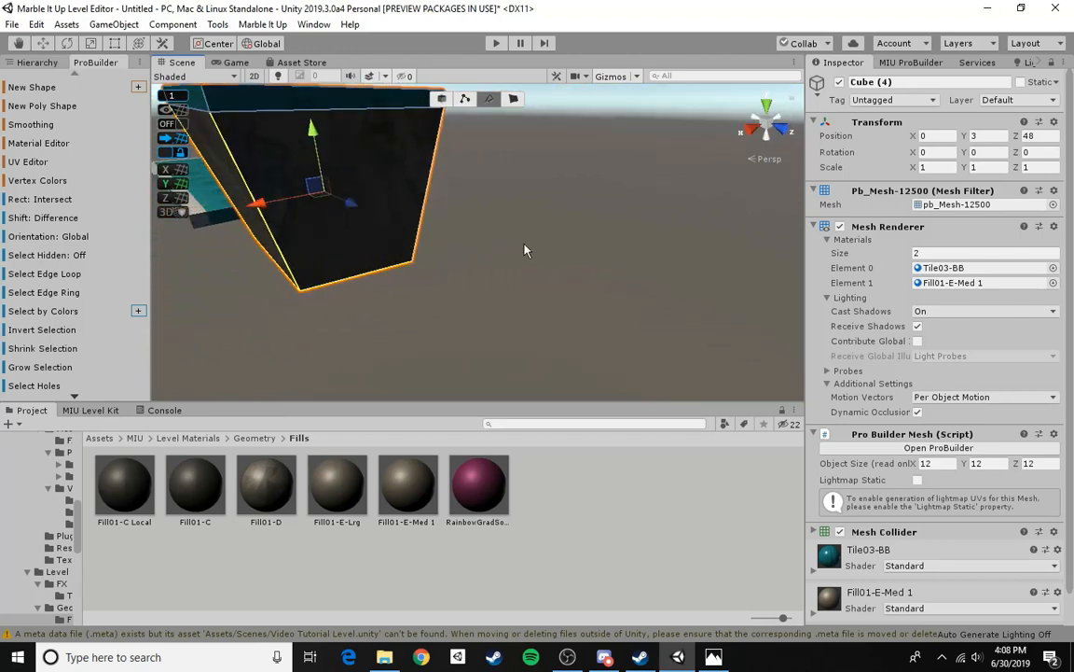
pyautogui.keyDown('alt'); pyautogui.moveTo(525, 250); pyautogui.dragTo(107, 240); pyautogui.keyUp('alt')
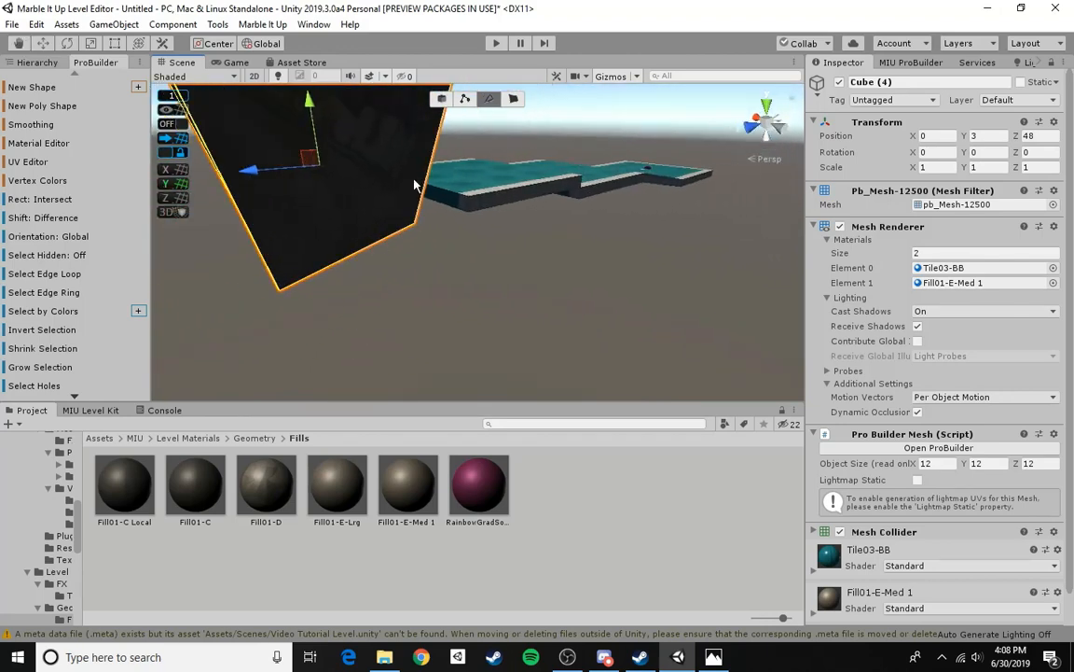
pyautogui.keyDown('alt'); pyautogui.moveTo(403, 207); pyautogui.dragTo(550, 211); pyautogui.keyUp('alt')
pyautogui.moveTo(371, 199); pyautogui.dragTo(450, 237, button='right')
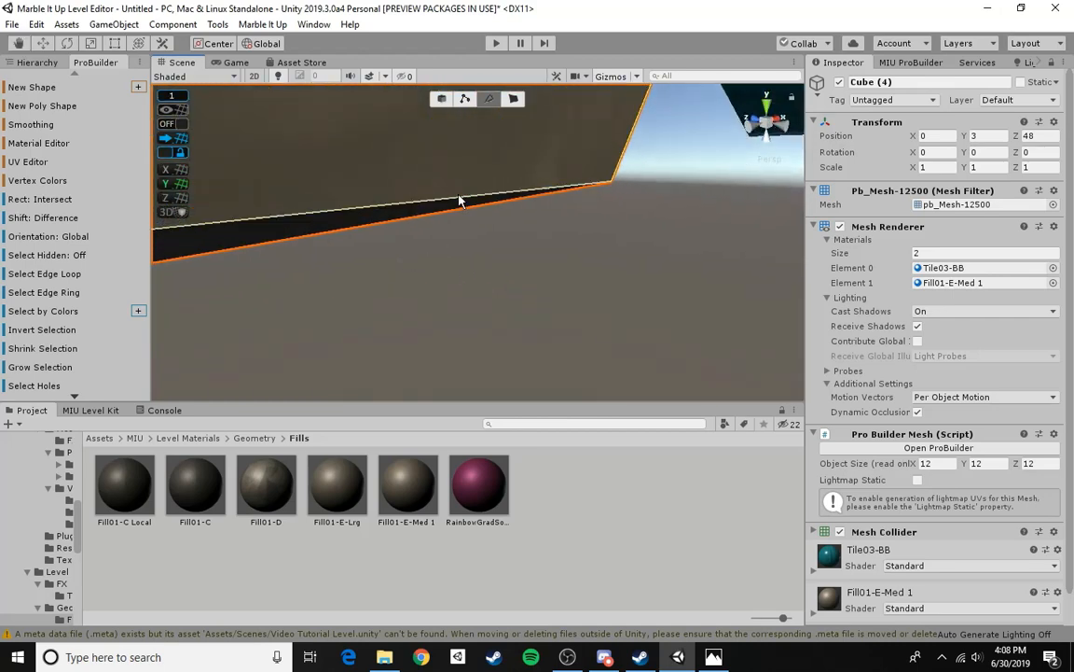
pyautogui.press('f')
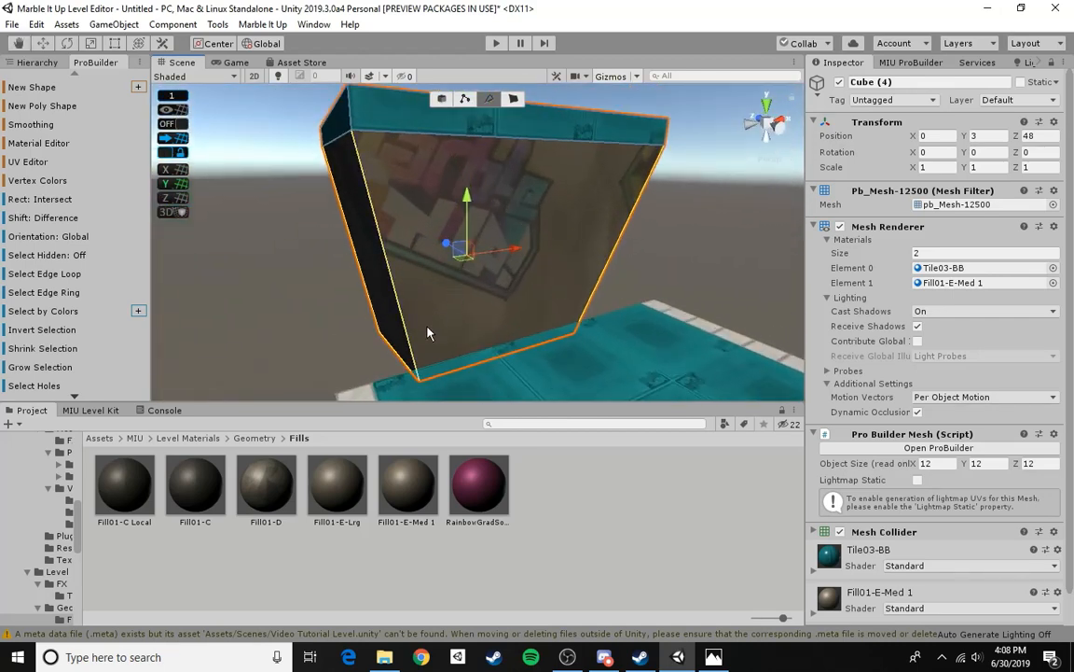
# - Try to bevel the selected edges of Cube (4) with a distance of 2 and undo the bevel
pyautogui.scroll(-3, 78, 275)
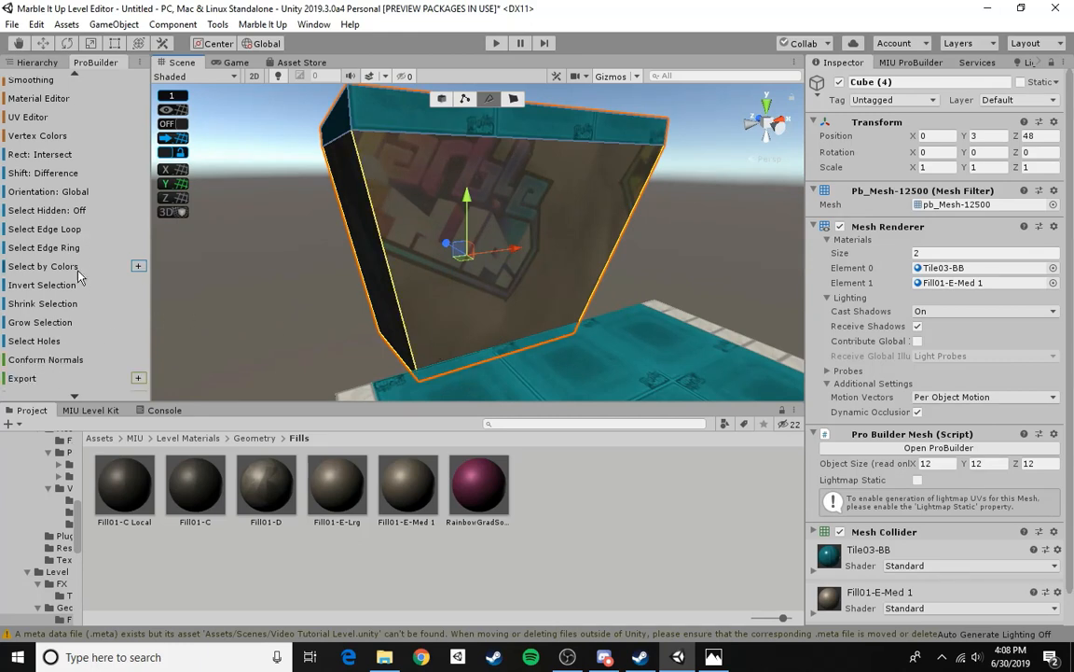
pyautogui.scroll(-10, 74, 261)
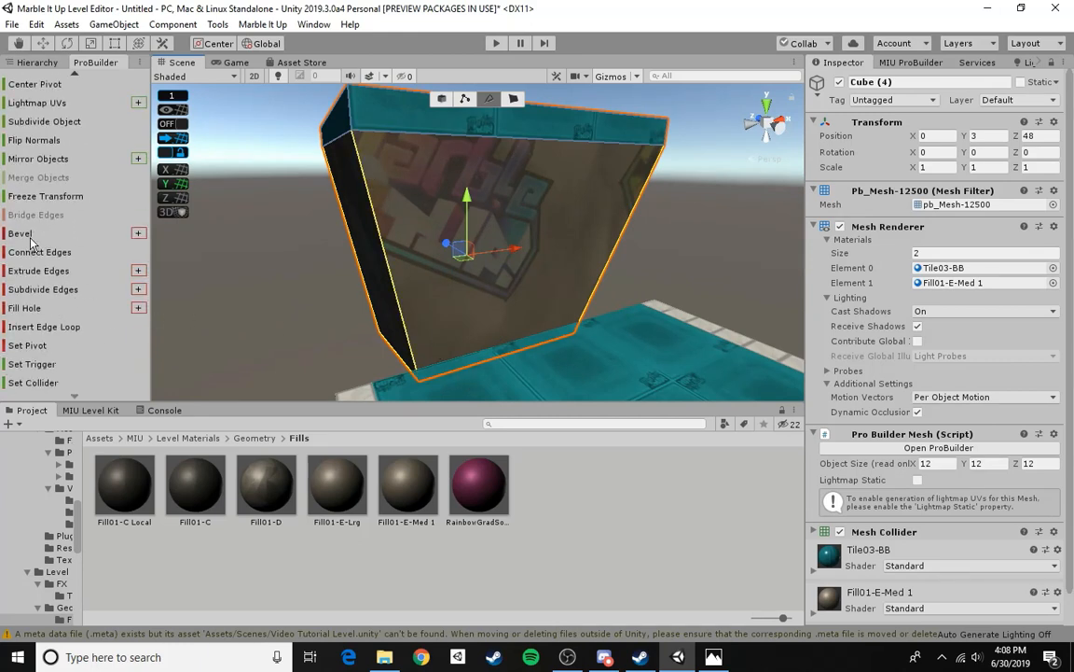
pyautogui.click(138, 234)
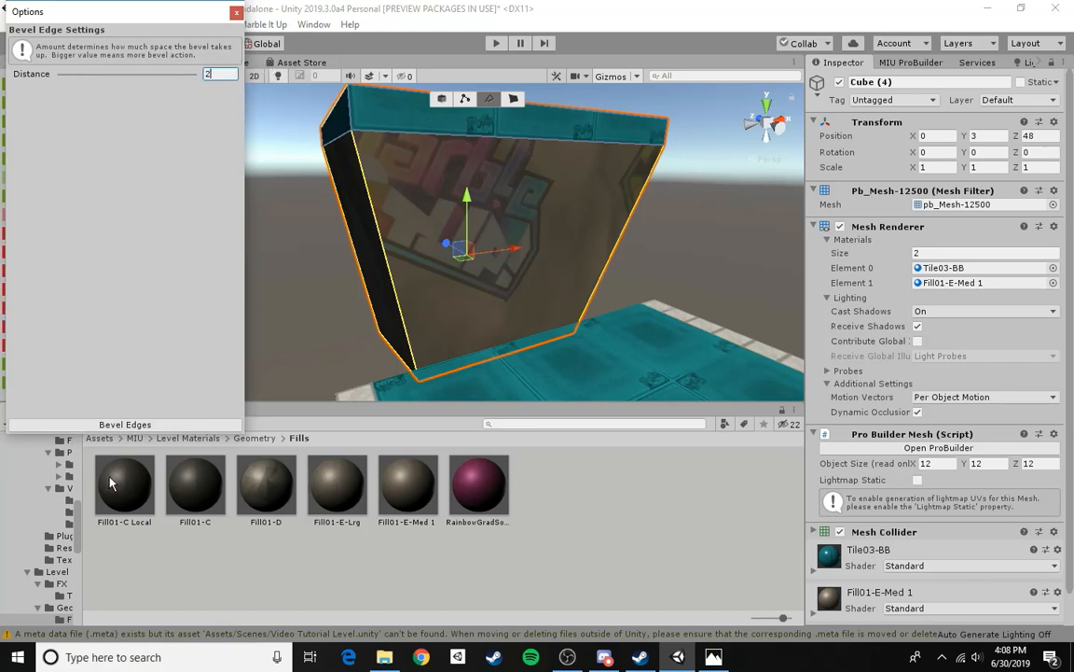
pyautogui.click(126, 424)
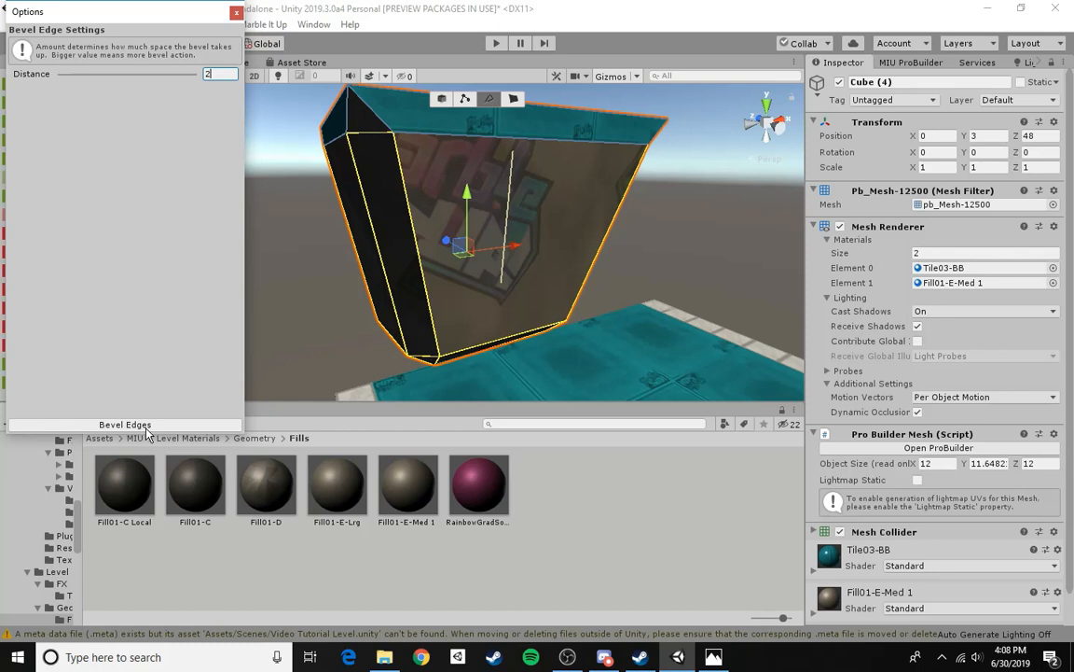
pyautogui.hotkey('ctrl', 'z')
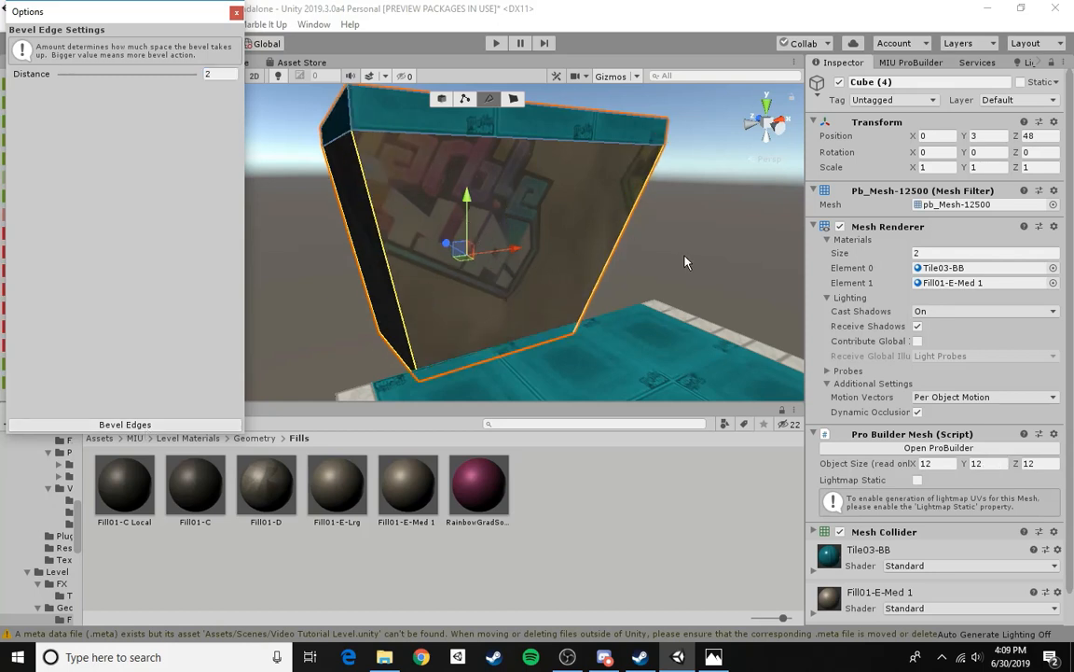
# - Try to bevel the same edges of Cube (4) with a distance of 0.5 and inspect the block's corners
pyautogui.moveTo(684, 259); pyautogui.dragTo(640, 230, button='right')
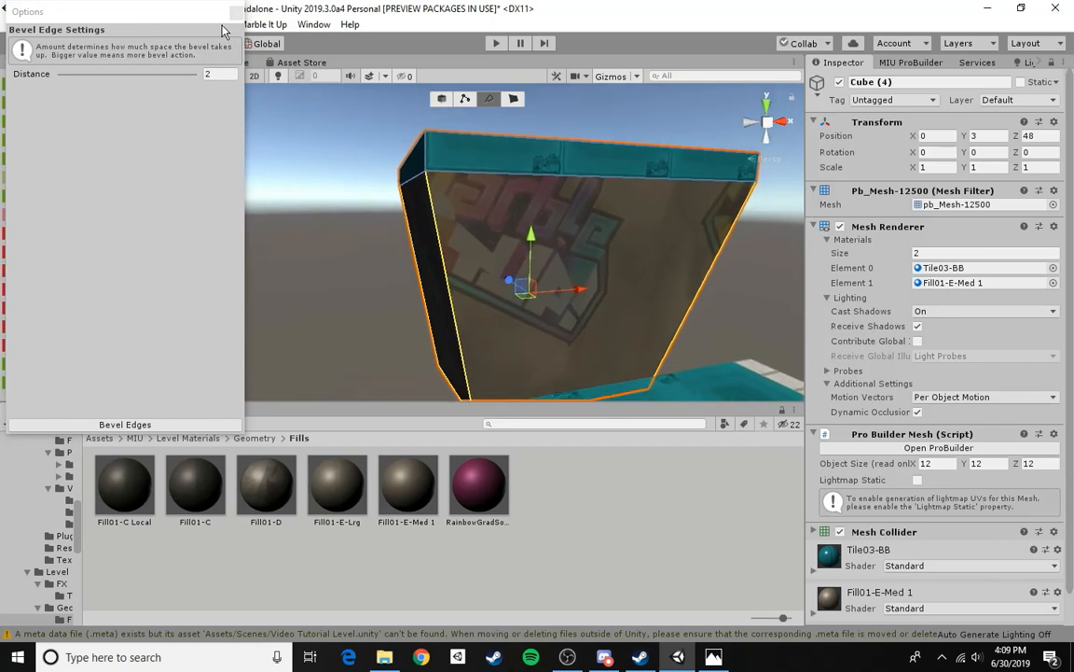
pyautogui.click(232, 71)
pyautogui.write('.5')
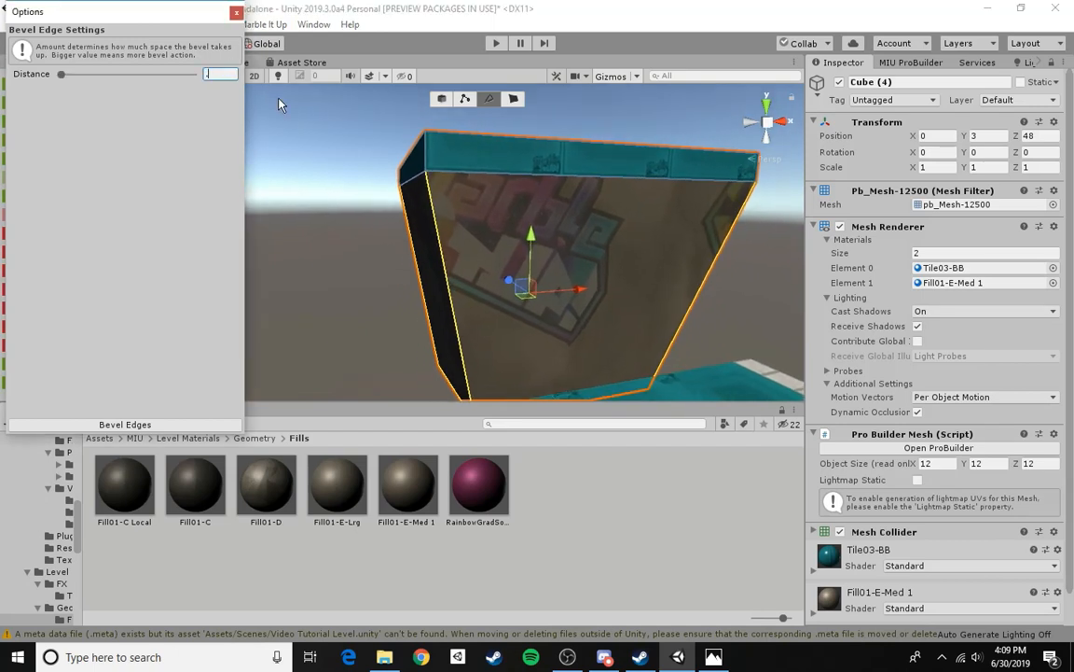
pyautogui.click(153, 425)
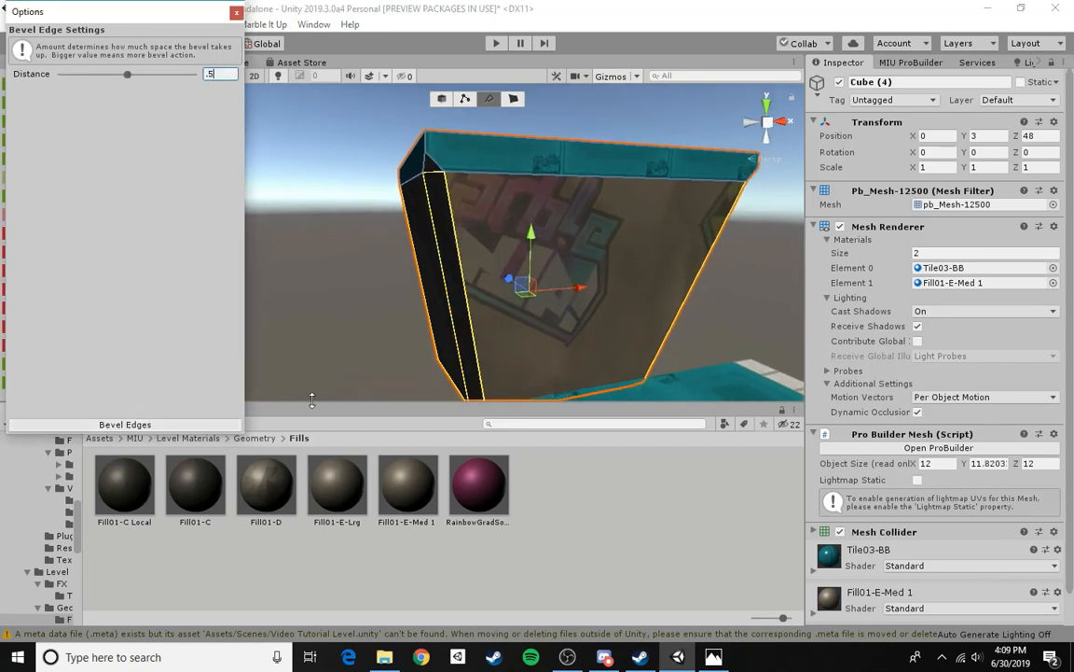
pyautogui.moveTo(540, 283); pyautogui.dragTo(407, 312, button='right')
pyautogui.press('a')
pyautogui.press('d')
pyautogui.moveTo(571, 310); pyautogui.dragTo(518, 326, button='right')
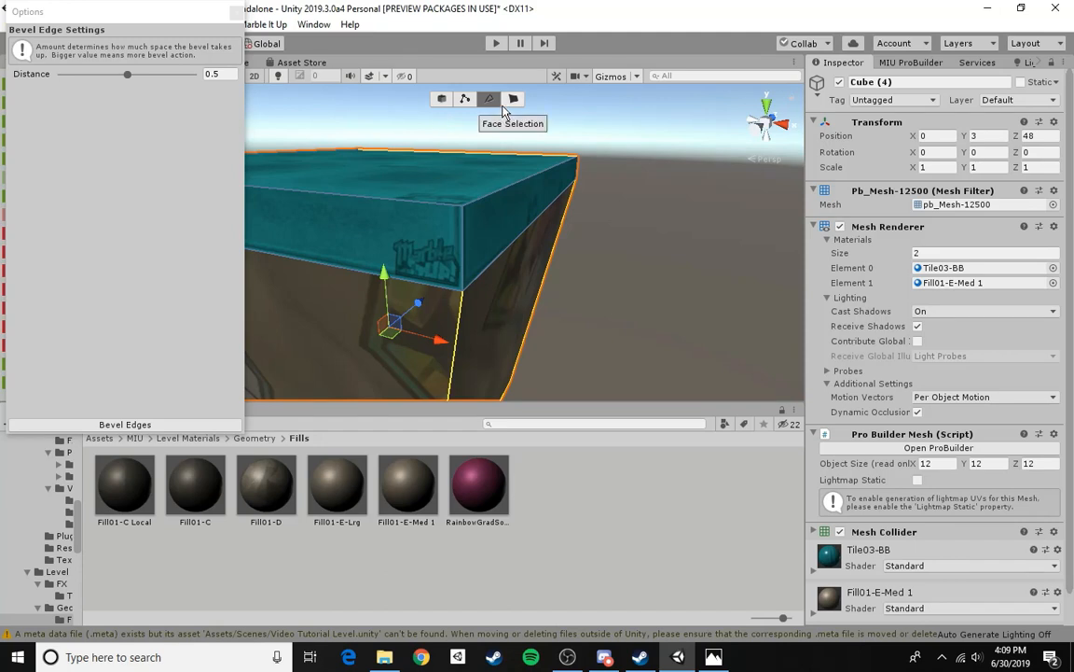
# - Close the bevel options, return to object selection and deselect Cube (4)
pyautogui.click(237, 13)
pyautogui.moveTo(576, 317); pyautogui.dragTo(448, 145, button='right')
pyautogui.click(443, 99)
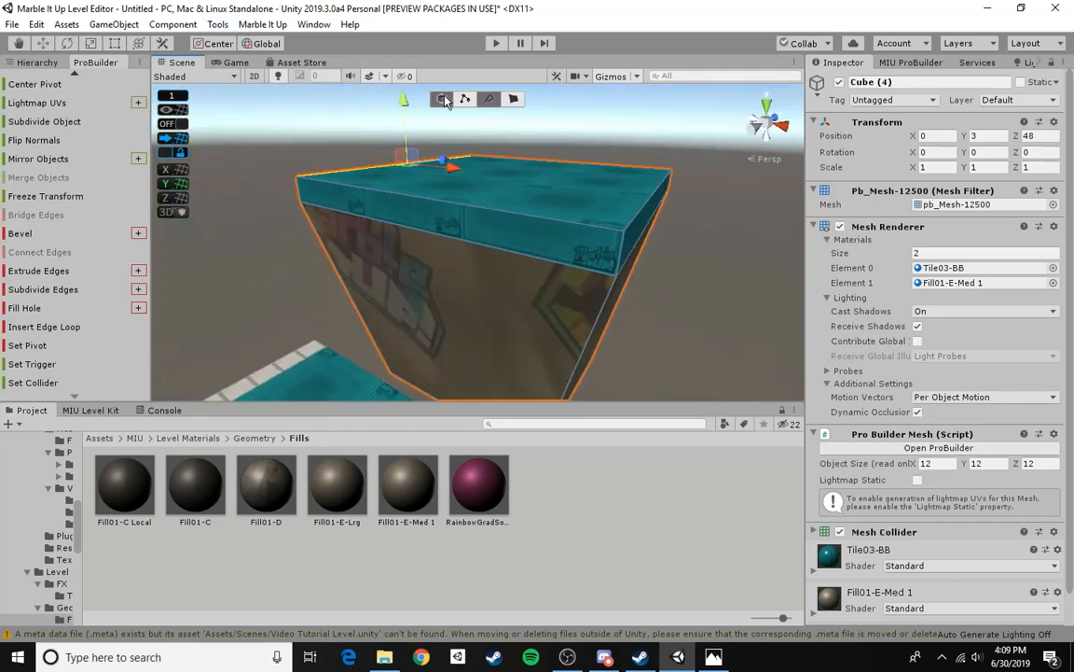
pyautogui.click(656, 316)
# - Copy the lower platform's Edge C strip to X -12, Y 11, Z 48 on the raised block and place another copy along the opposite side
pyautogui.moveTo(656, 316); pyautogui.dragTo(890, 341, button='right')
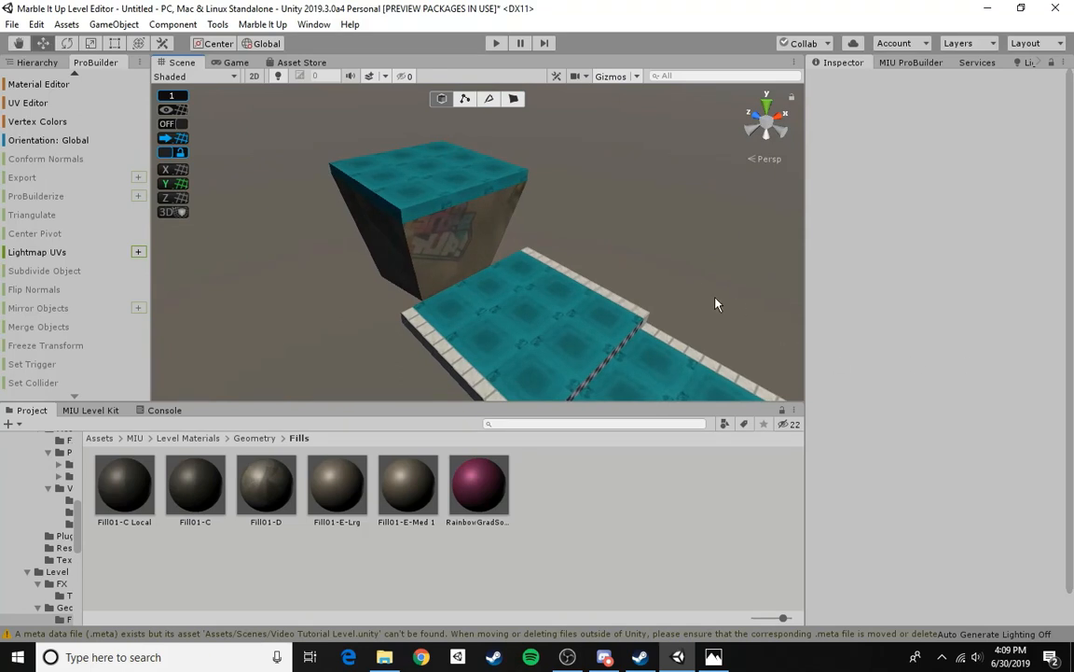
pyautogui.click(456, 353)
pyautogui.keyDown('alt'); pyautogui.moveTo(458, 355); pyautogui.dragTo(700, 385); pyautogui.keyUp('alt')
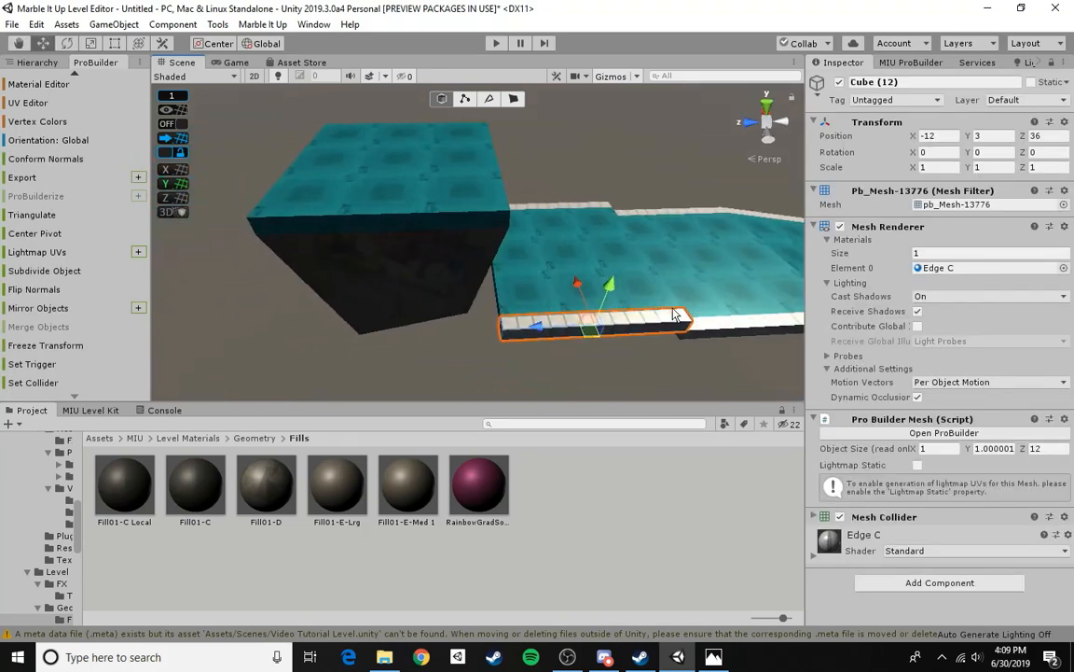
pyautogui.moveTo(615, 303); pyautogui.dragTo(311, 231)
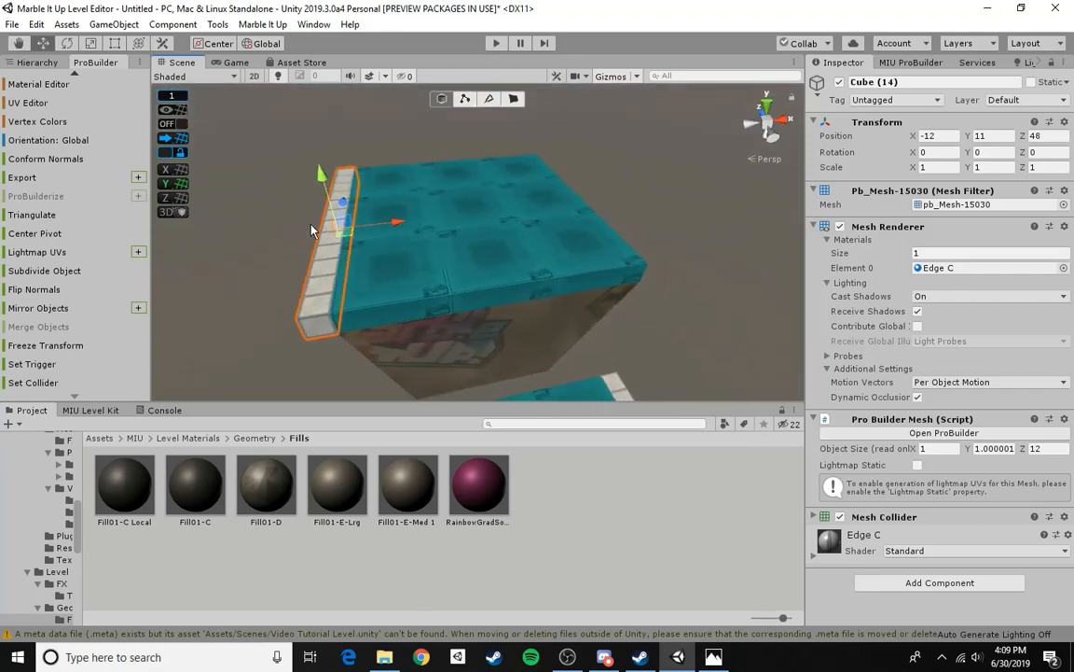
pyautogui.moveTo(383, 225); pyautogui.dragTo(601, 205)
pyautogui.click(665, 344)
# - Apply the Trim003 material from the Trim folder to the front side face of Cube (4)'s upper band
pyautogui.keyDown('alt'); pyautogui.moveTo(665, 343); pyautogui.dragTo(583, 187); pyautogui.keyUp('alt')
pyautogui.moveTo(583, 187); pyautogui.dragTo(543, 213, button='right')
pyautogui.click(435, 279)
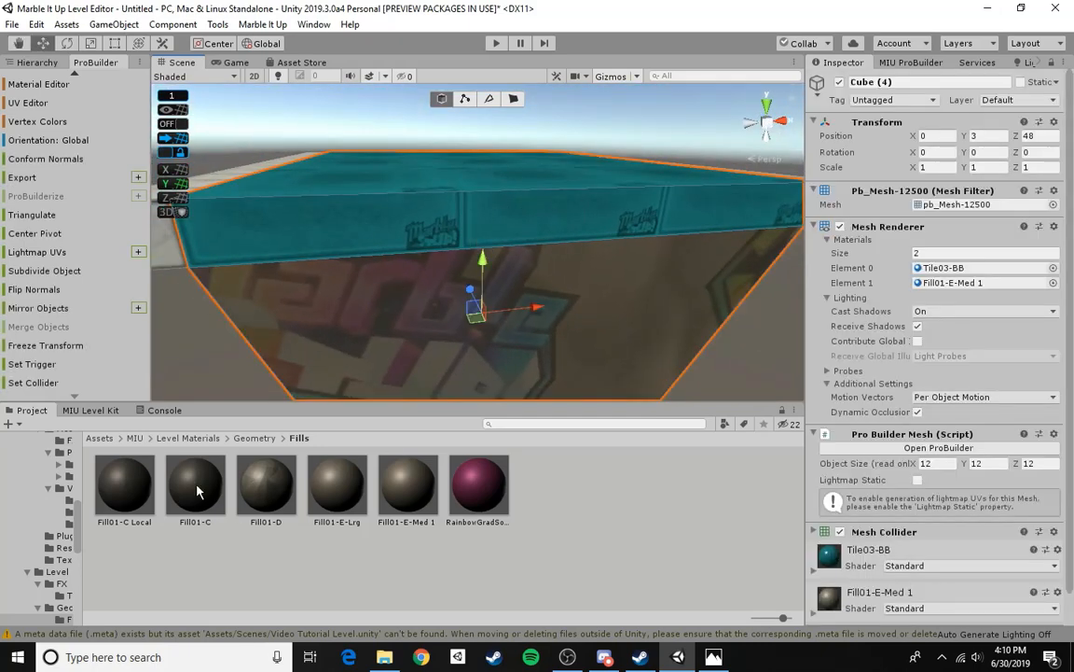
pyautogui.click(179, 438)
pyautogui.doubleClick(491, 507)
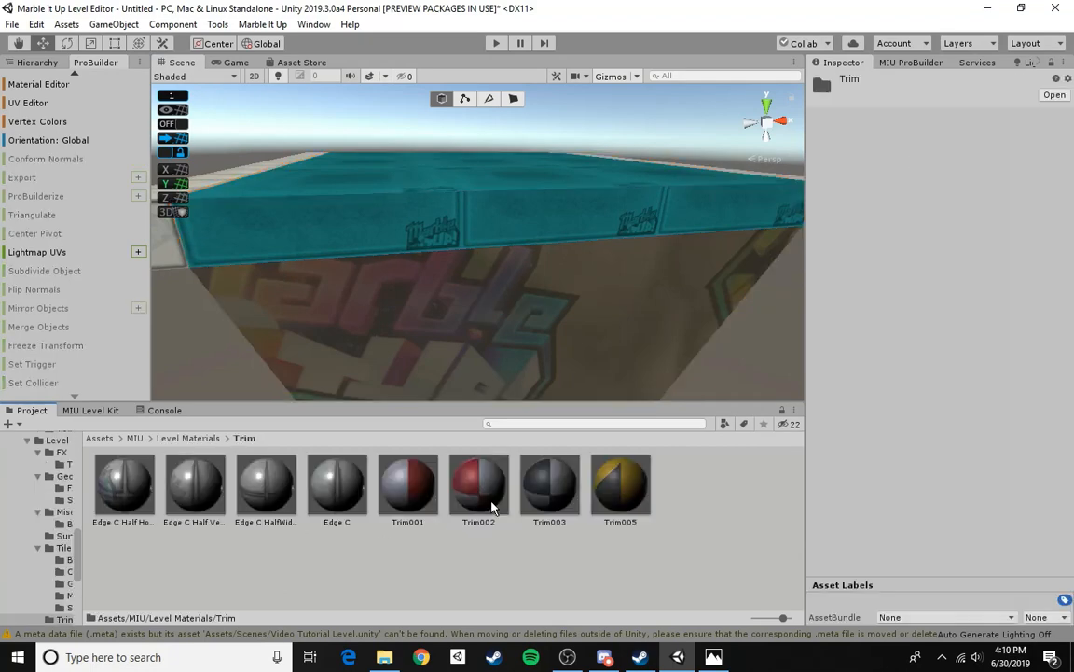
pyautogui.click(481, 249)
pyautogui.click(513, 98)
pyautogui.click(473, 208)
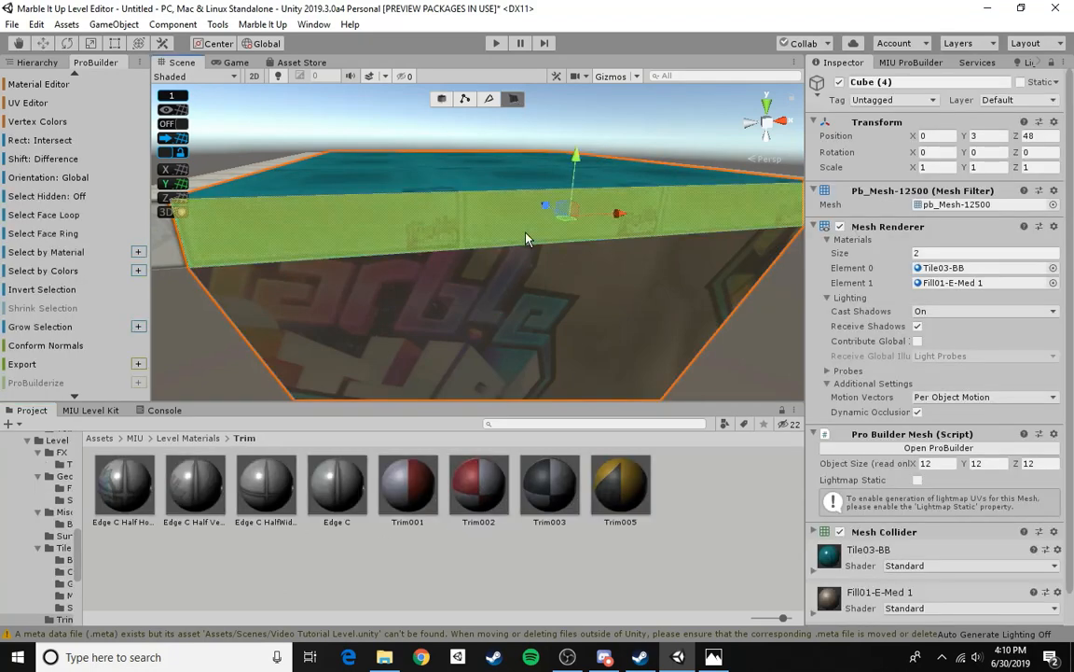
pyautogui.moveTo(572, 488); pyautogui.dragTo(561, 272)
# - Duplicate the Edge C strip Cube (12) beside the lower platform and move the copy along Z to 48
pyautogui.press('s')
pyautogui.moveTo(562, 271); pyautogui.dragTo(826, 331, button='right')
pyautogui.press('w')
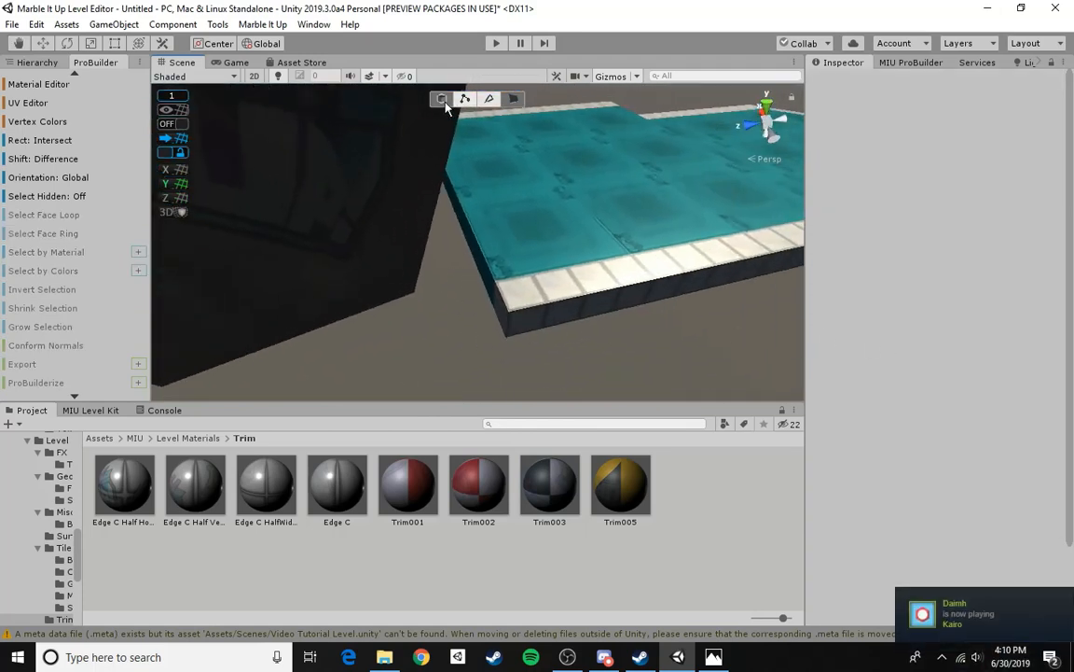
pyautogui.click(443, 100)
pyautogui.click(647, 292)
pyautogui.moveTo(647, 292); pyautogui.dragTo(631, 282, button='right')
pyautogui.press('s')
pyautogui.hotkey('ctrl', 'd')
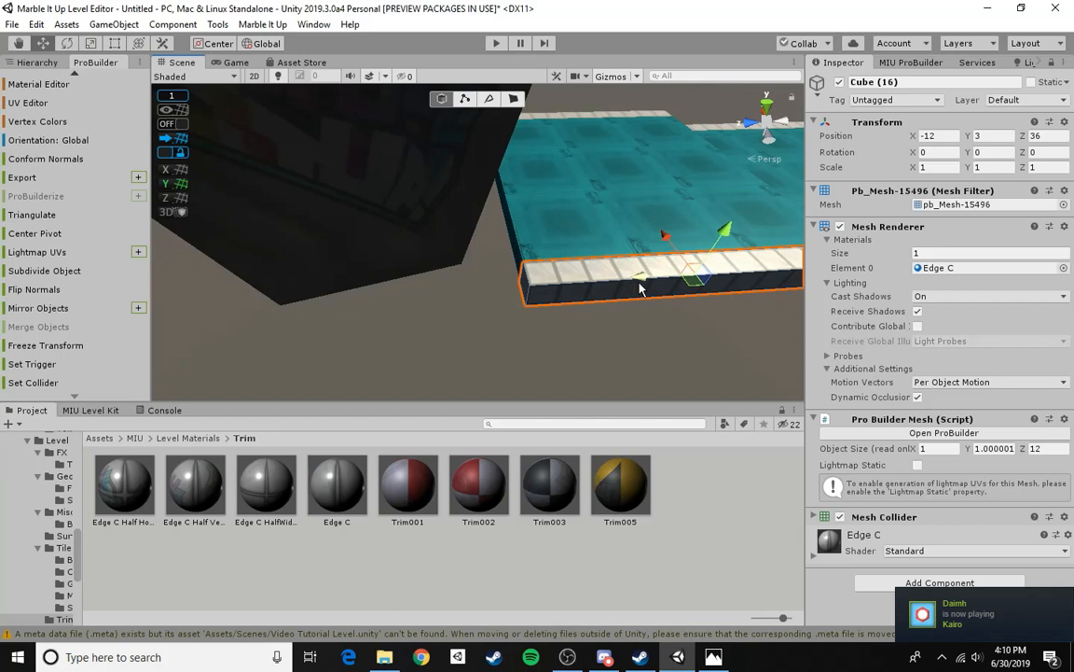
pyautogui.moveTo(638, 280); pyautogui.dragTo(323, 341)
# - Select the outer end face of the copied strip and pull it toward the platform to shorten the strip to a corner piece
pyautogui.moveTo(578, 284); pyautogui.dragTo(327, 263, button='right')
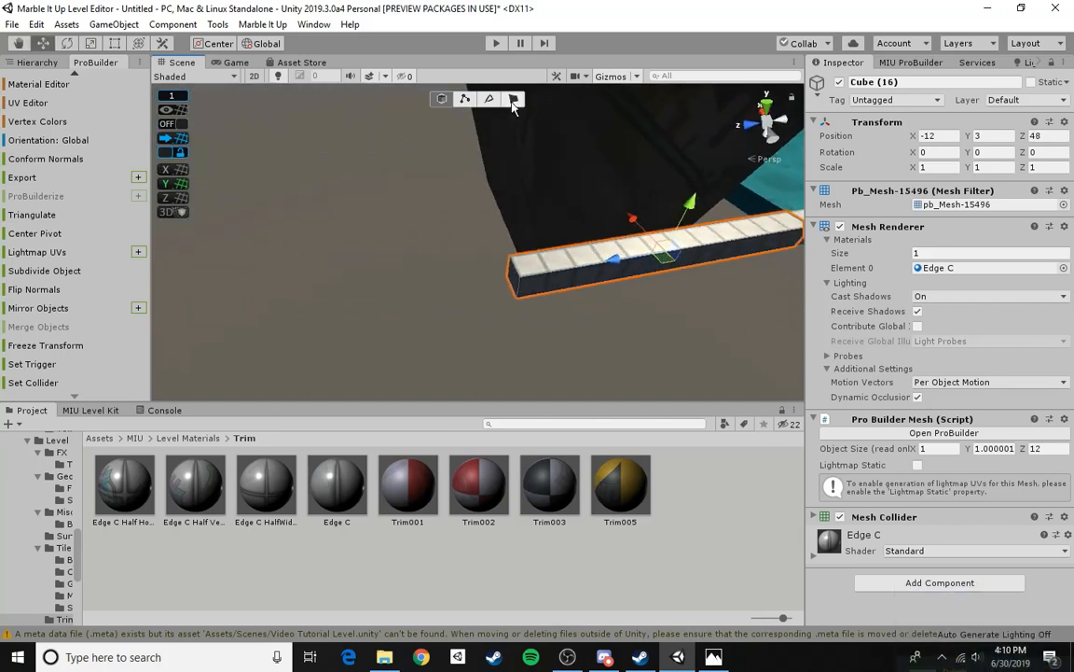
pyautogui.click(513, 100)
pyautogui.click(516, 269)
pyautogui.moveTo(516, 269); pyautogui.dragTo(592, 275, button='right')
pyautogui.moveTo(379, 279); pyautogui.dragTo(651, 260)
# - Extend the corner piece's side face across the platform's end beneath the raised block, and return to object selection
pyautogui.keyDown('alt'); pyautogui.moveTo(473, 261); pyautogui.dragTo(920, 213); pyautogui.keyUp('alt')
pyautogui.moveTo(921, 214); pyautogui.dragTo(3, 249, button='right')
pyautogui.rightClick(3, 249)
pyautogui.click(523, 220)
pyautogui.keyDown('alt'); pyautogui.moveTo(433, 247); pyautogui.dragTo(445, 276); pyautogui.keyUp('alt')
pyautogui.click(570, 193)
pyautogui.click(460, 337)
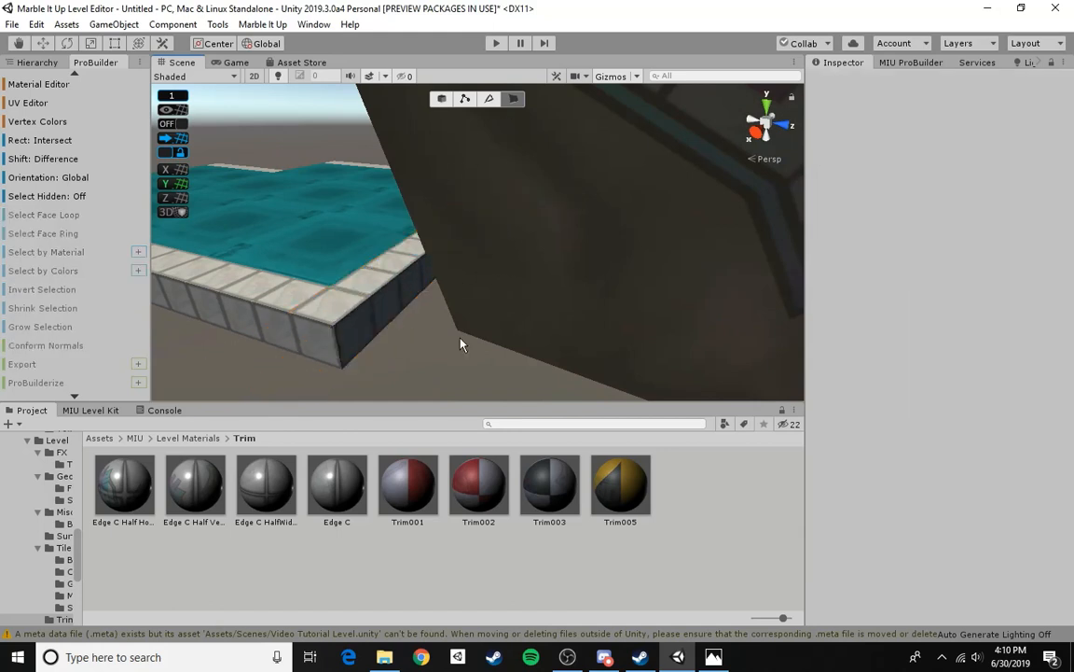
pyautogui.click(445, 100)
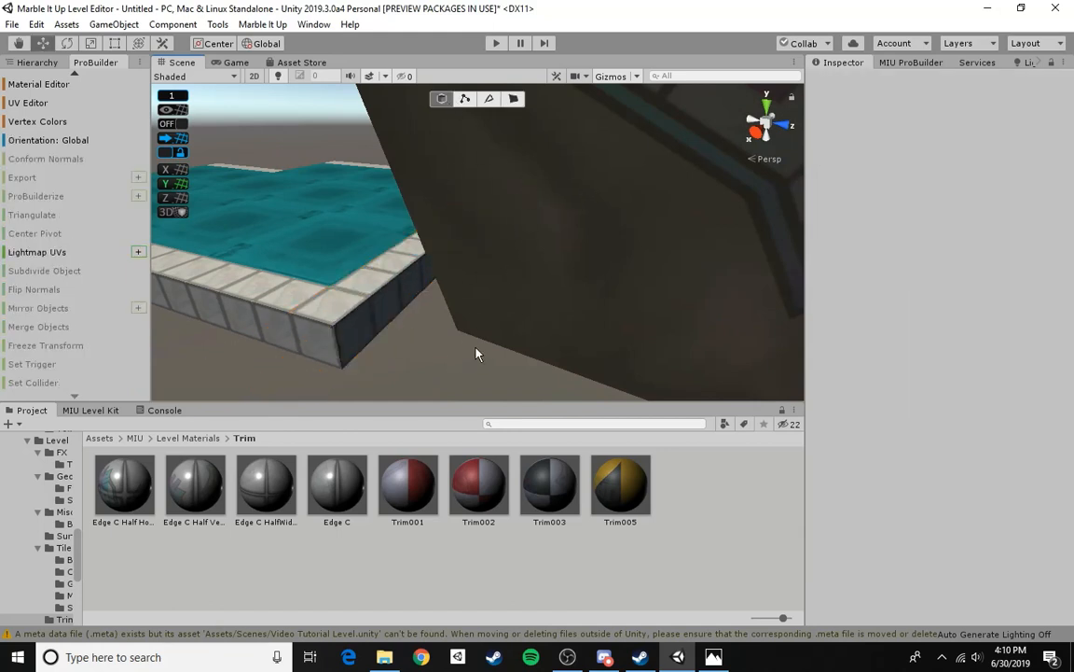
pyautogui.moveTo(416, 209)
pyautogui.mouseDown(button='right')
pyautogui.moveTo(403, 278)
pyautogui.moveTo(415, 210)
pyautogui.mouseUp(button='right')
pyautogui.press('a')
pyautogui.press('s')
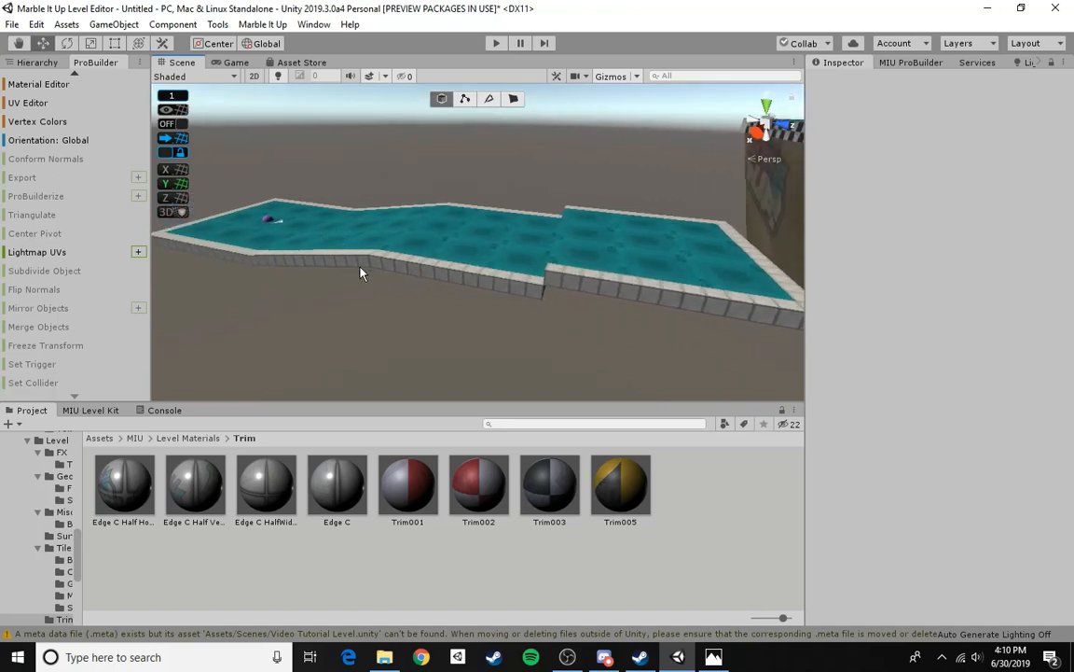
# - Add a Super Jump pickup from the MIU Level Kit's Gameplay objects above the teal platform before the raised block
pyautogui.moveTo(363, 274); pyautogui.dragTo(825, 340, button='right')
pyautogui.press('a')
pyautogui.press('w')
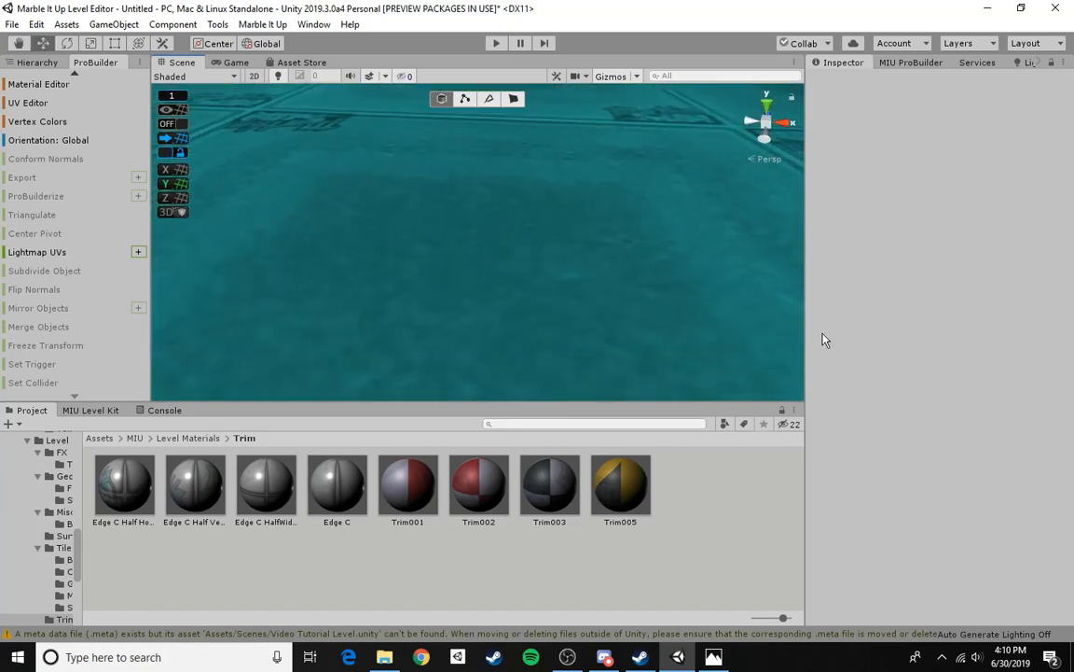
pyautogui.click(99, 439)
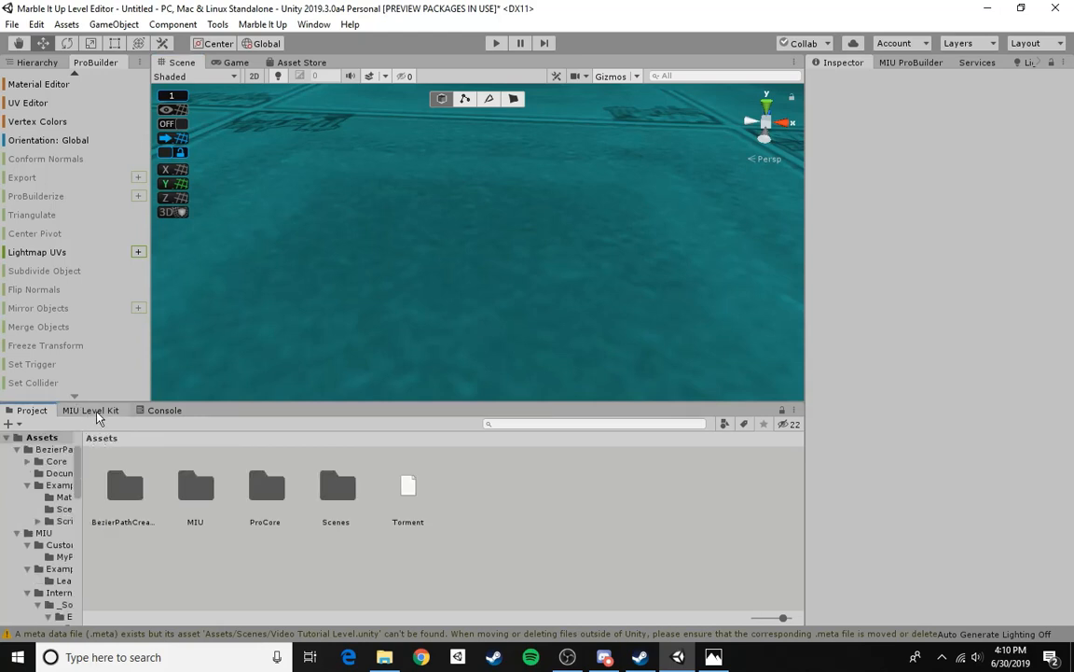
pyautogui.click(93, 410)
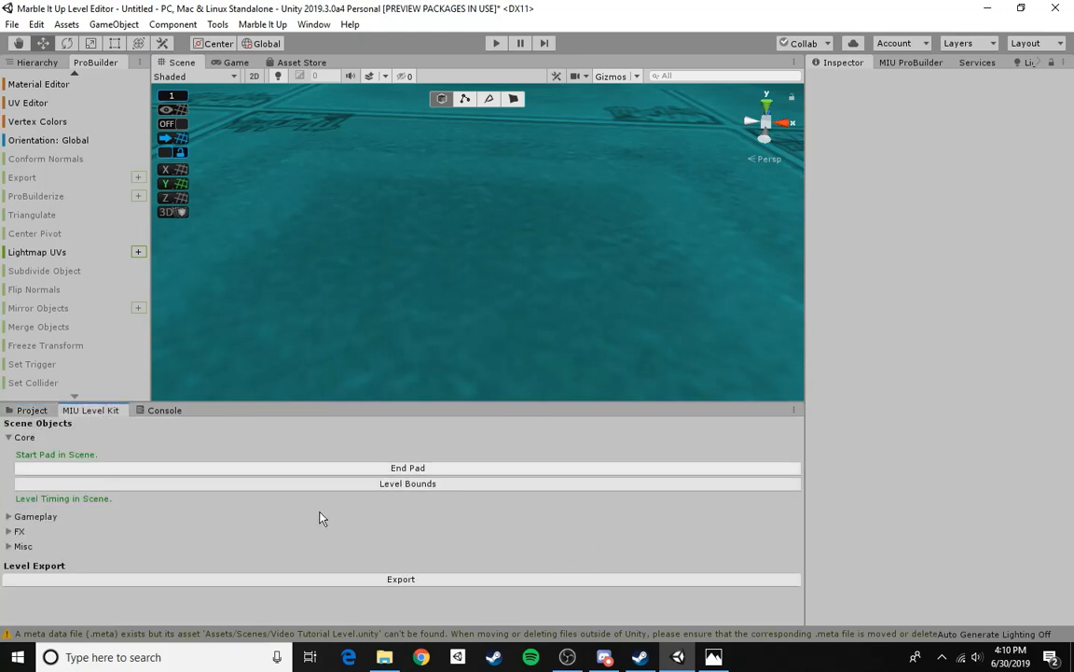
pyautogui.click(8, 437)
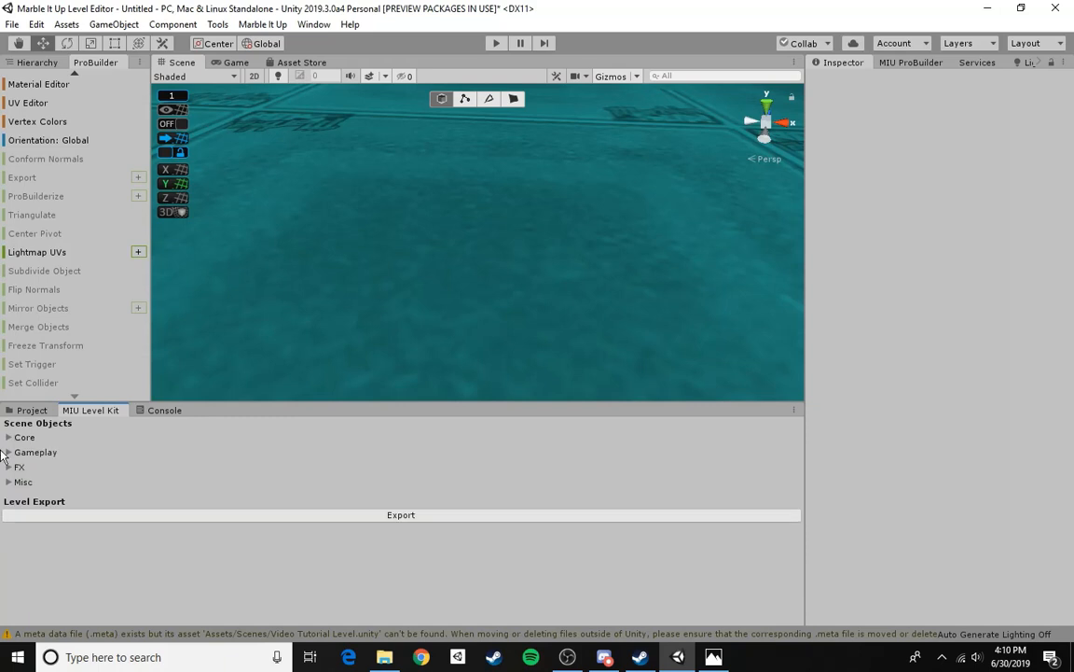
pyautogui.click(9, 452)
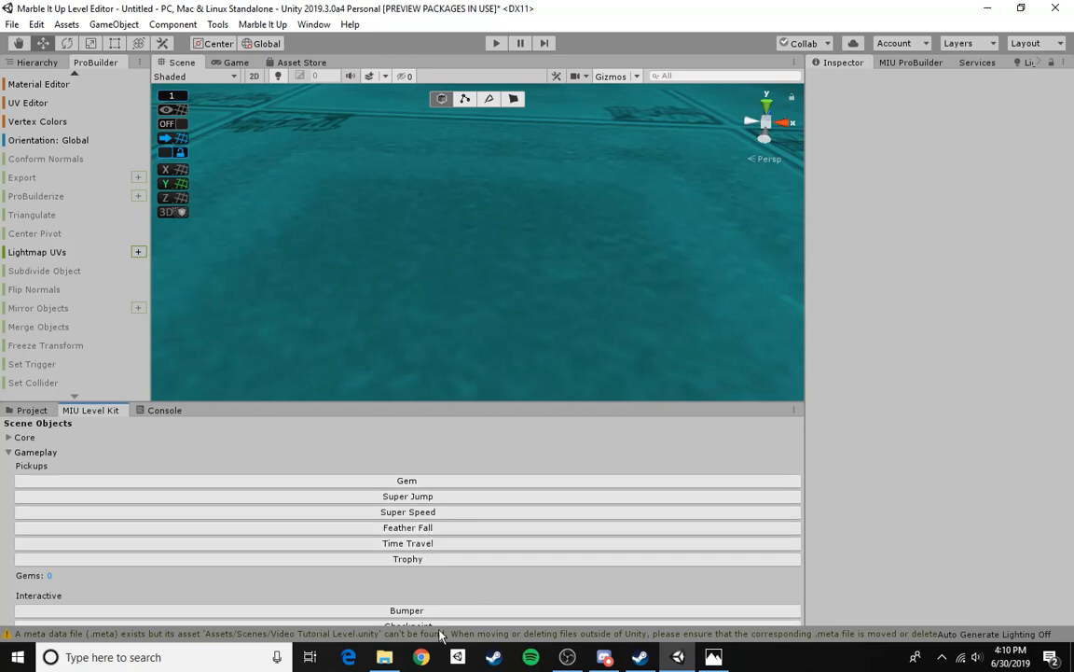
pyautogui.moveTo(474, 414)
pyautogui.mouseDown()
pyautogui.moveTo(469, 354)
pyautogui.moveTo(471, 427)
pyautogui.mouseUp()
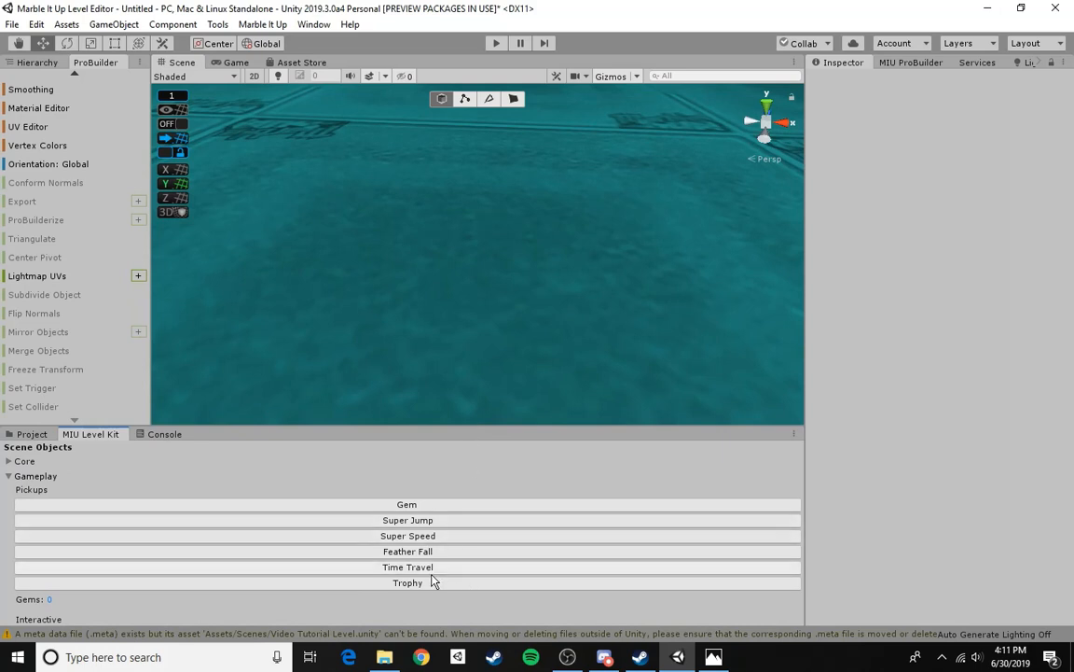
pyautogui.click(392, 520)
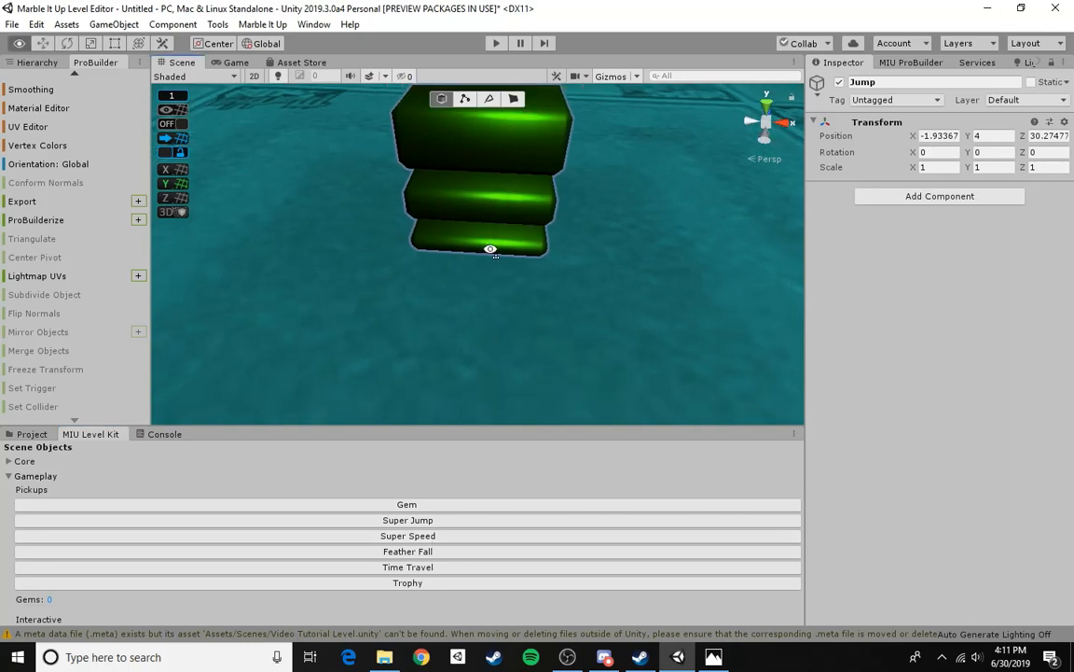
# - Centre the Jump pickup on its platform tile by setting its position to X -2 and Z 30
pyautogui.moveTo(491, 249); pyautogui.dragTo(737, 231, button='right')
pyautogui.moveTo(393, 208); pyautogui.dragTo(401, 214)
pyautogui.moveTo(402, 216); pyautogui.dragTo(460, 243, button='right')
pyautogui.click(951, 136)
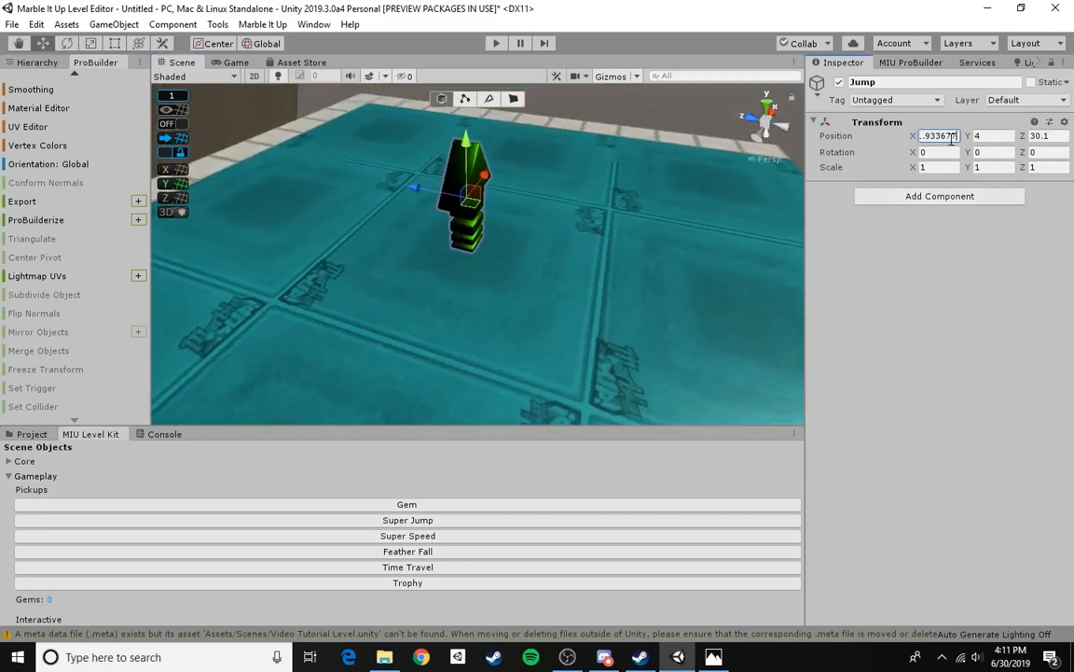
pyautogui.press('BackSpace')
pyautogui.press('BackSpace')
pyautogui.press('BackSpace')
pyautogui.press('BackSpace')
pyautogui.write('2')
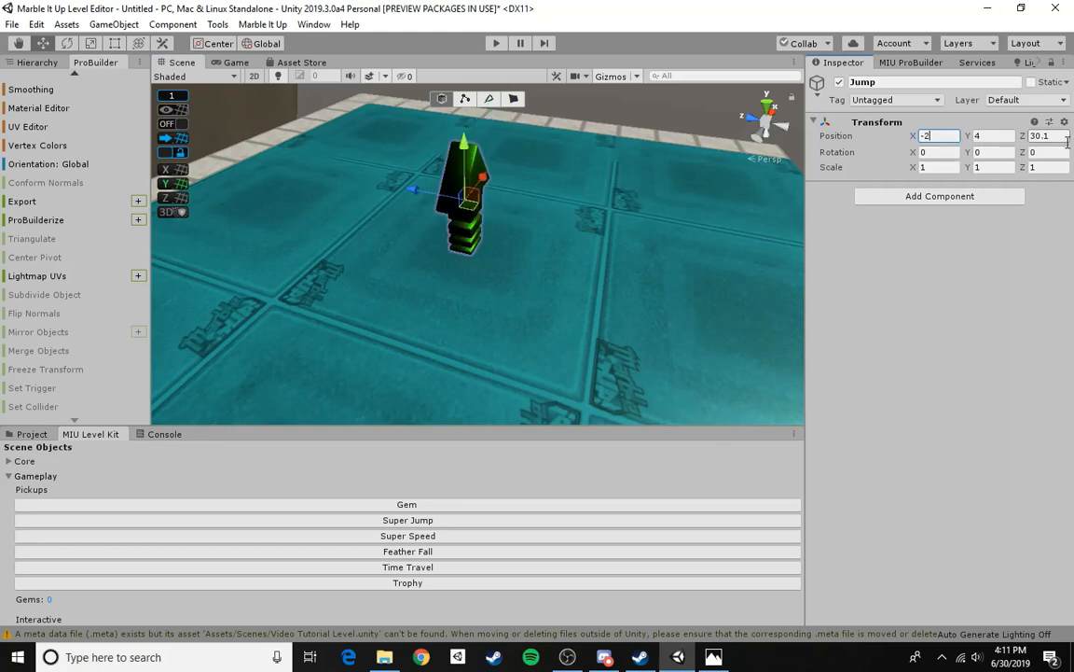
pyautogui.press('BackSpace')
pyautogui.press('BackSpace')
pyautogui.moveTo(518, 281); pyautogui.dragTo(556, 294, button='right')
# - Raise the Jump pickup above the platform surface by setting its Y position to 4.25, and deselect it
pyautogui.click(996, 137)
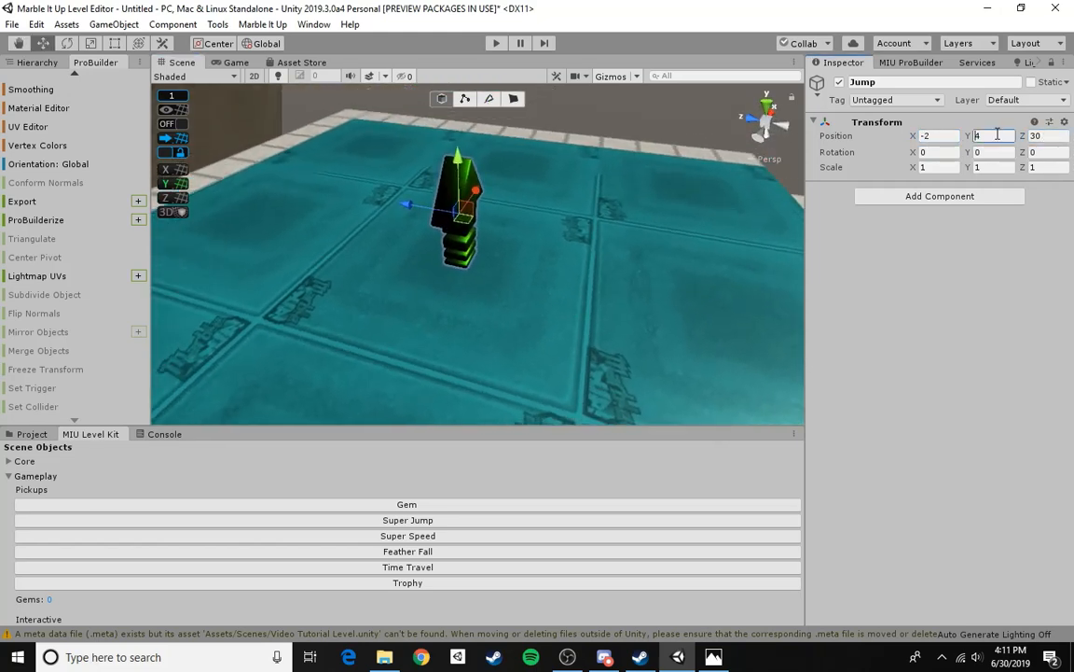
pyautogui.moveTo(730, 213); pyautogui.dragTo(481, 204, button='right')
pyautogui.click(1003, 137)
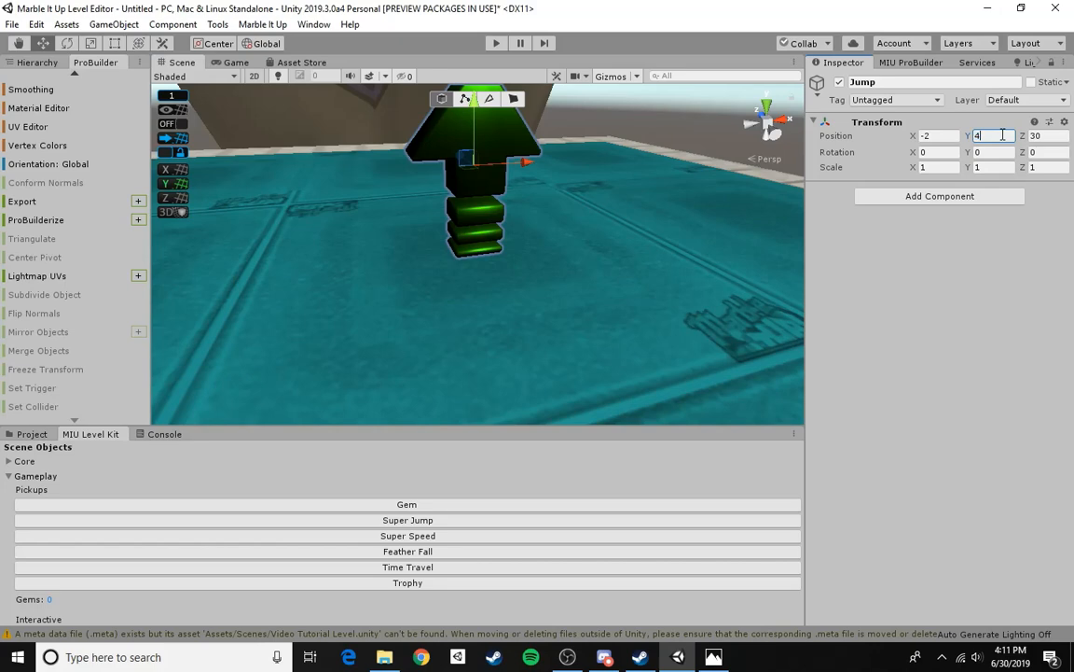
pyautogui.write('4.25')
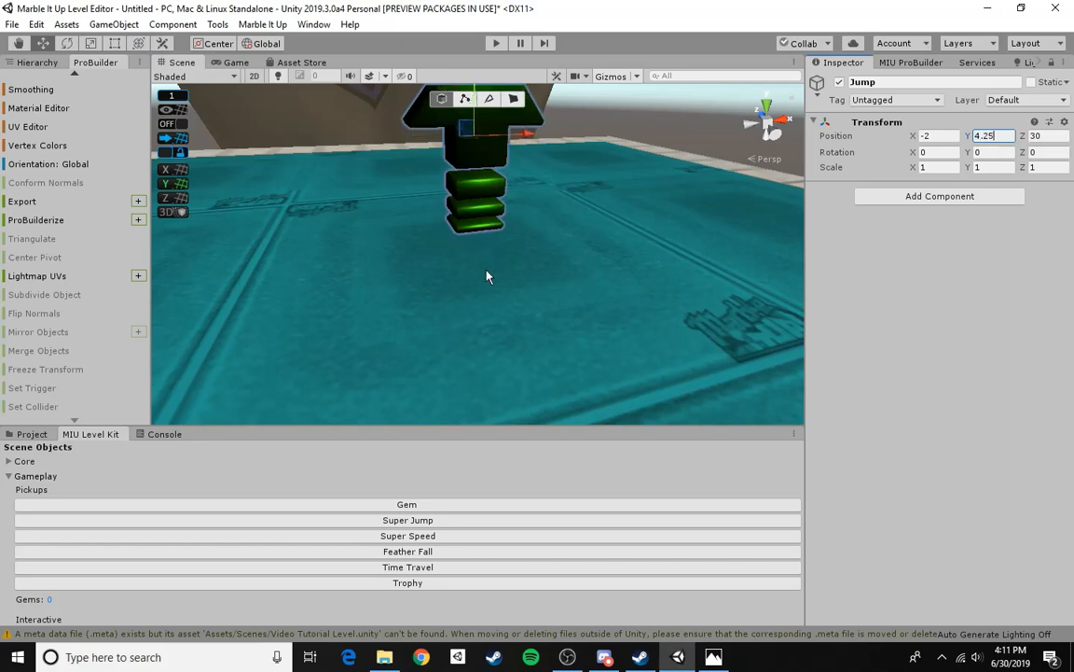
pyautogui.moveTo(501, 303); pyautogui.dragTo(589, 334, button='right')
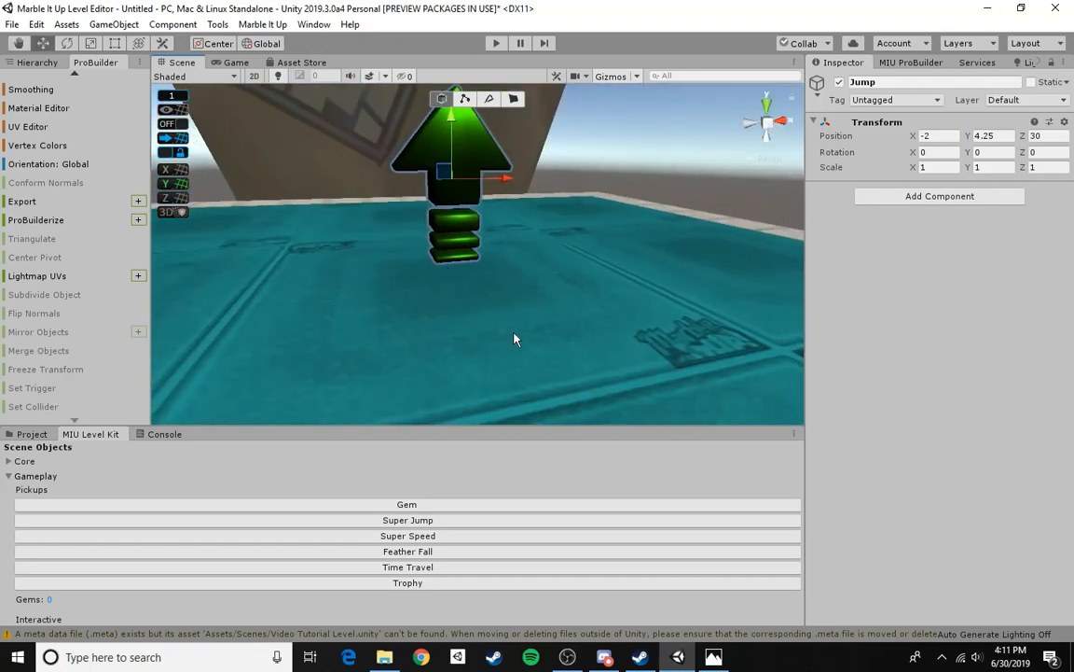
pyautogui.moveTo(514, 333); pyautogui.dragTo(484, 371, button='right')
pyautogui.click(583, 263)
pyautogui.press('s')
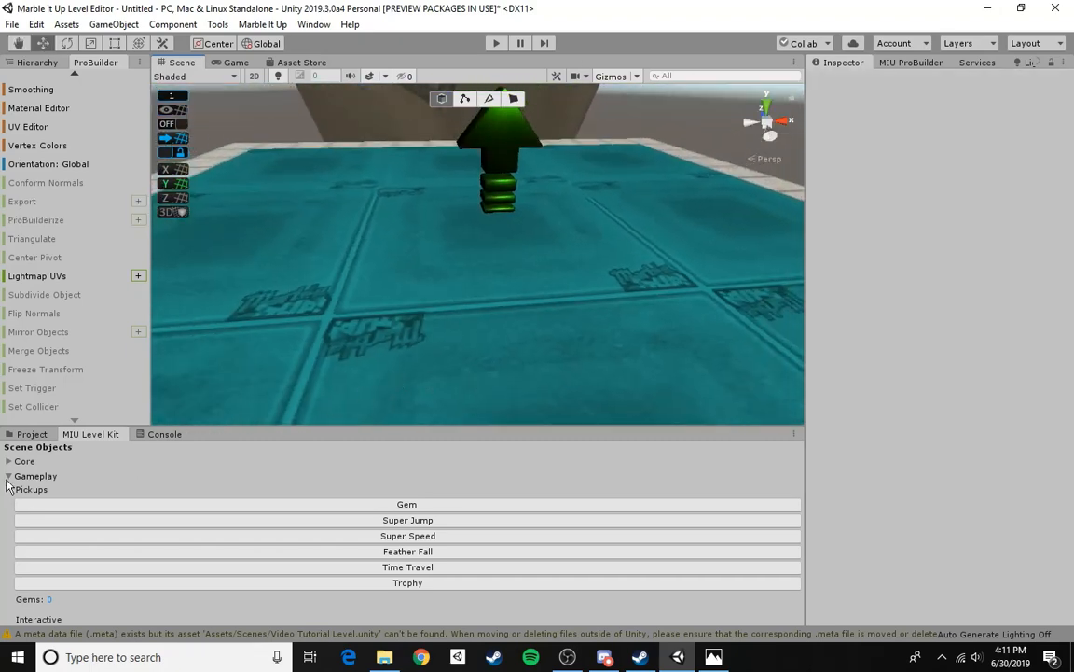
# - Add an End Pad to the scene from the level kit's Core objects
pyautogui.click(9, 475)
pyautogui.click(8, 461)
pyautogui.moveTo(266, 338); pyautogui.dragTo(717, 217, button='right')
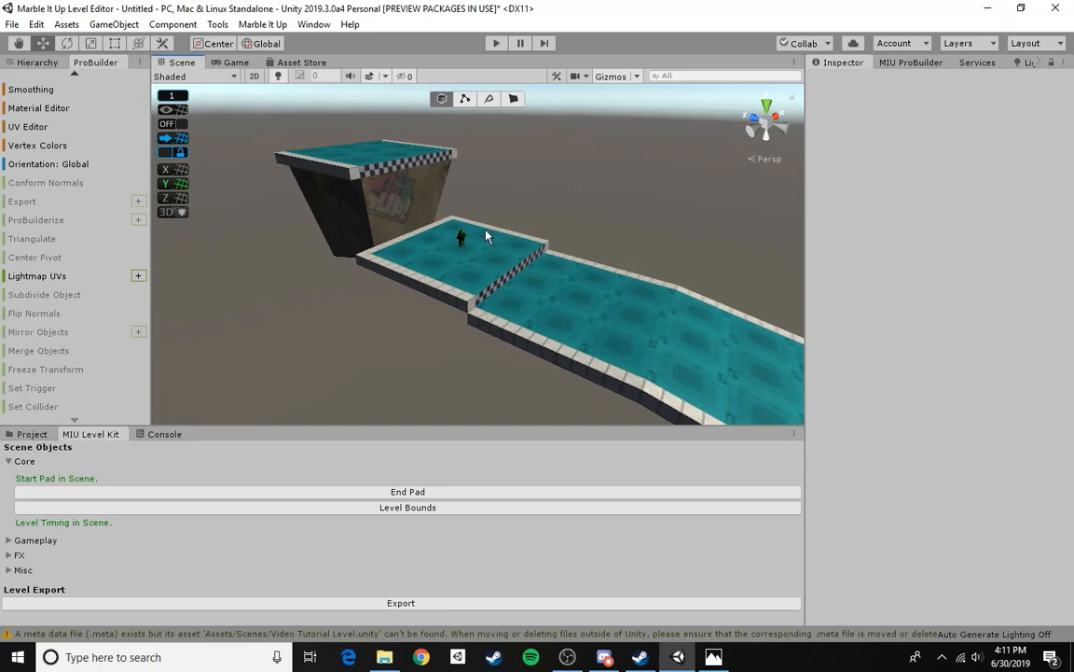
pyautogui.moveTo(486, 236); pyautogui.dragTo(601, 393, button='right')
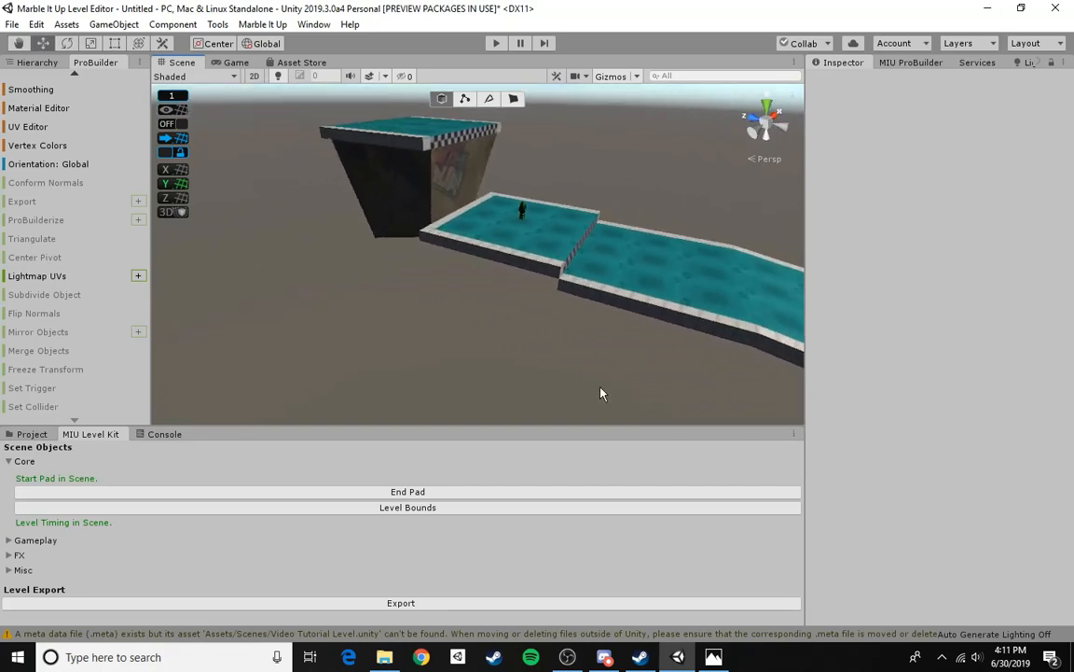
pyautogui.moveTo(546, 324); pyautogui.dragTo(471, 392, button='right')
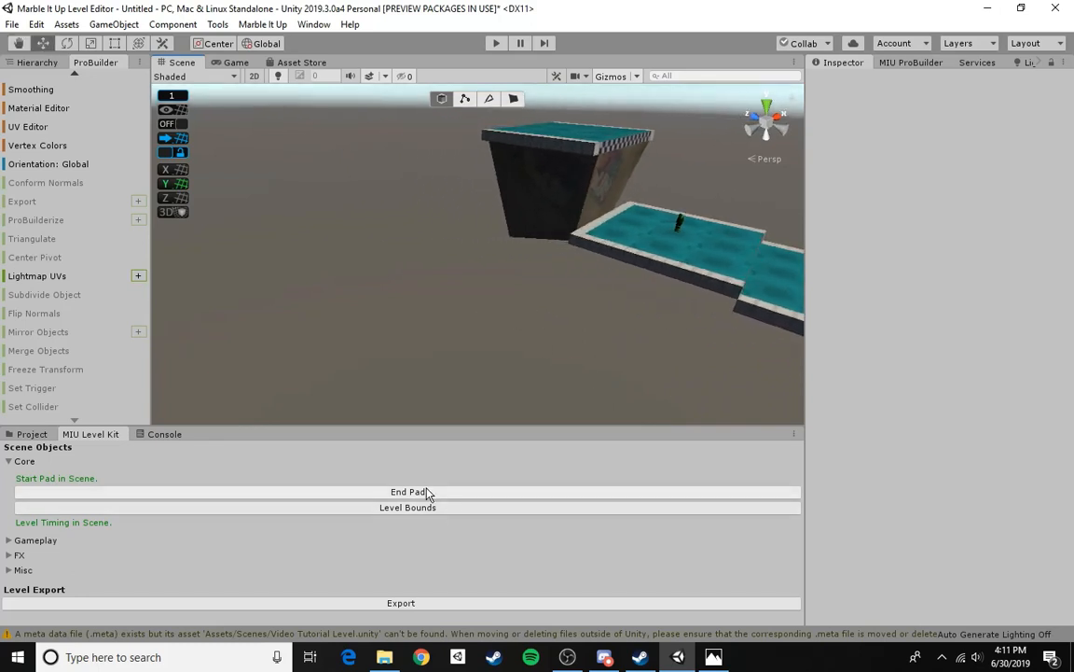
pyautogui.click(427, 492)
pyautogui.moveTo(461, 283); pyautogui.dragTo(438, 410, button='right')
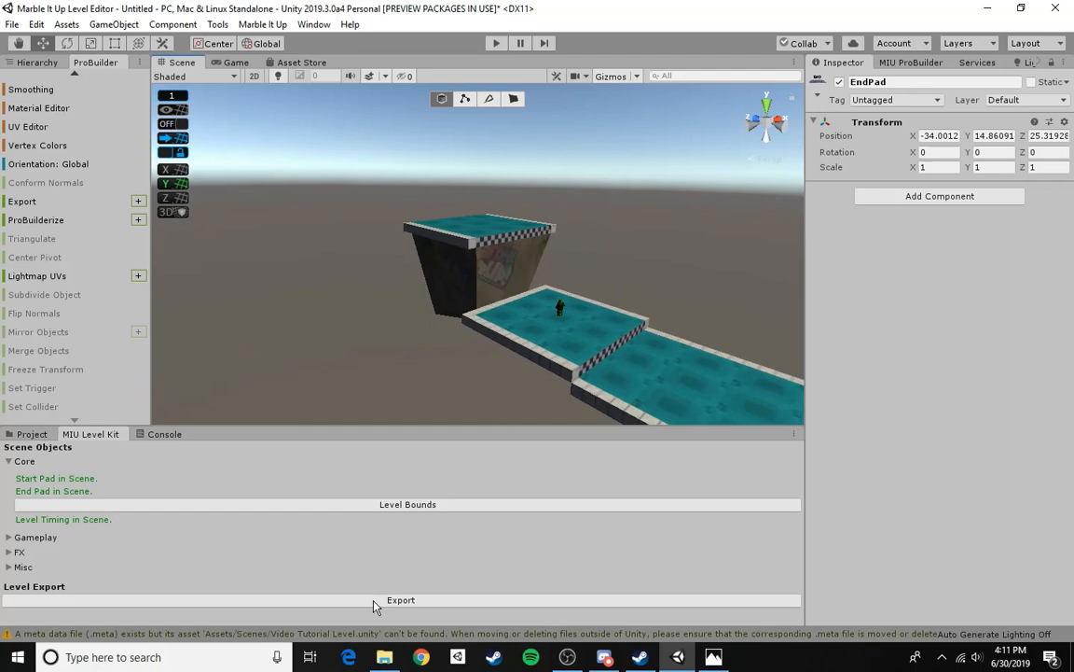
# - Add Level Bounds to the scene and set their scale to 1.2 on X, Y and Z
pyautogui.click(411, 505)
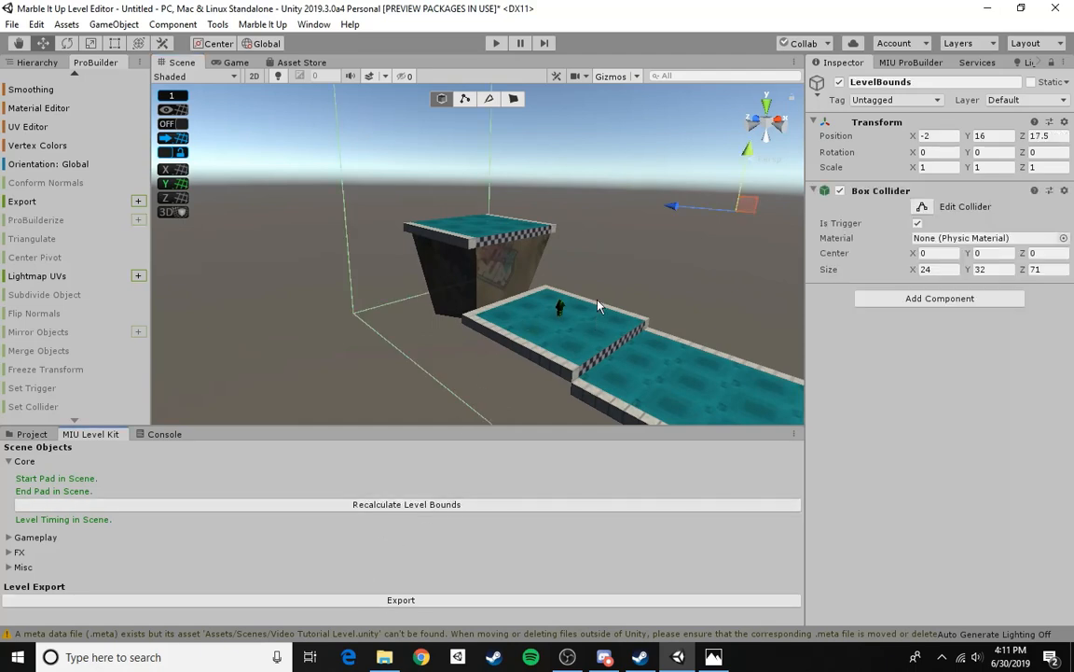
pyautogui.click(933, 169)
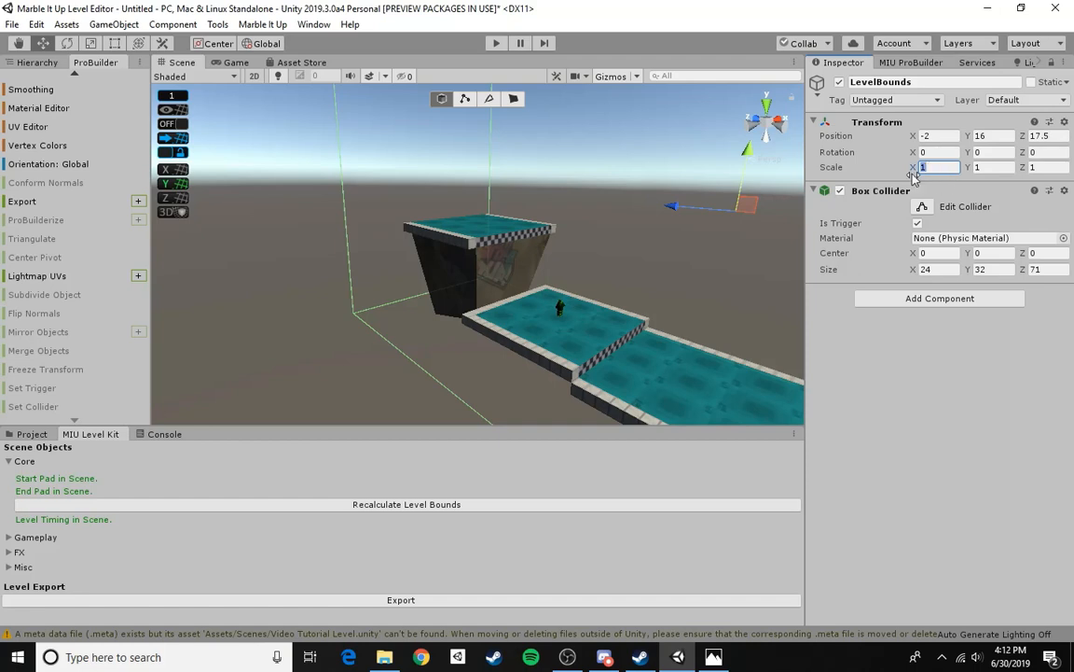
pyautogui.write('1.2')
pyautogui.press('Tab')
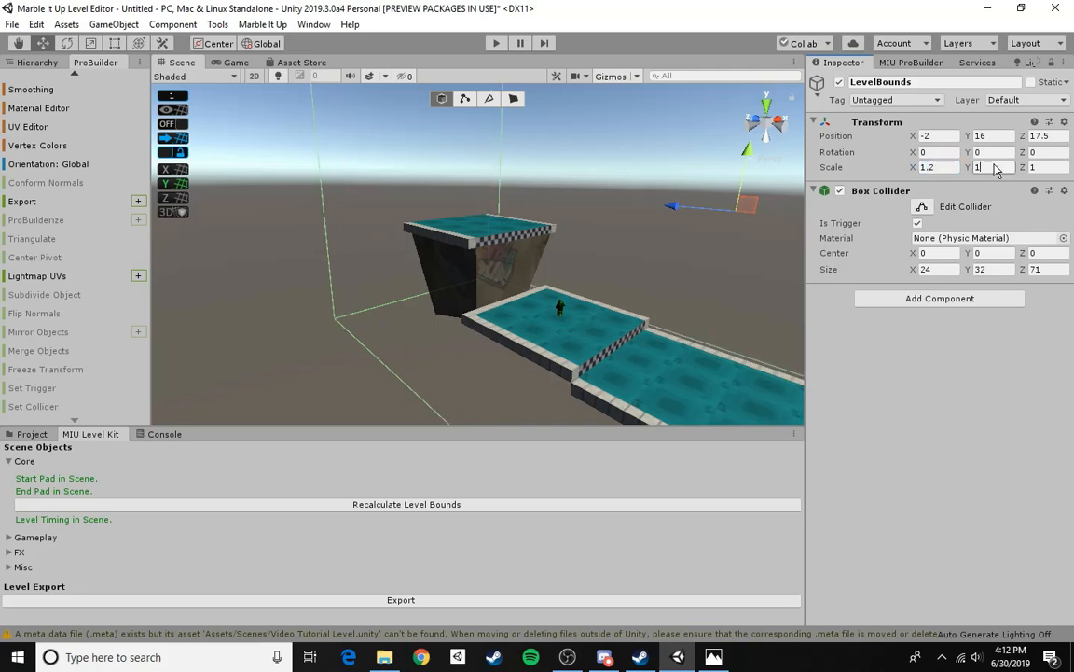
pyautogui.write('1.2')
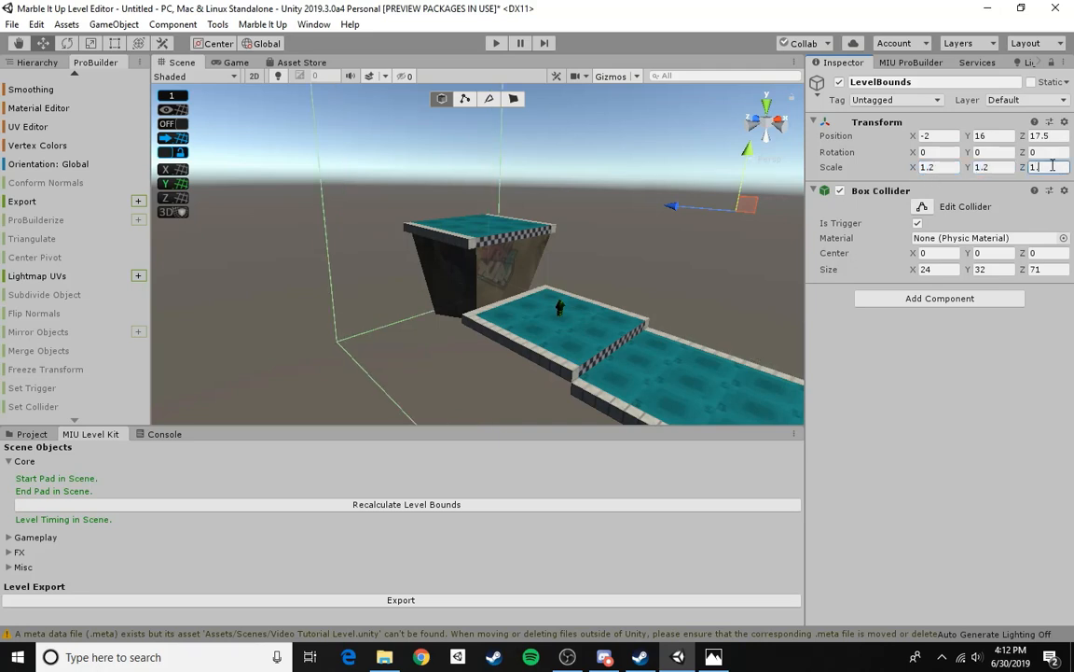
pyautogui.press('Tab')
pyautogui.write('1.2')
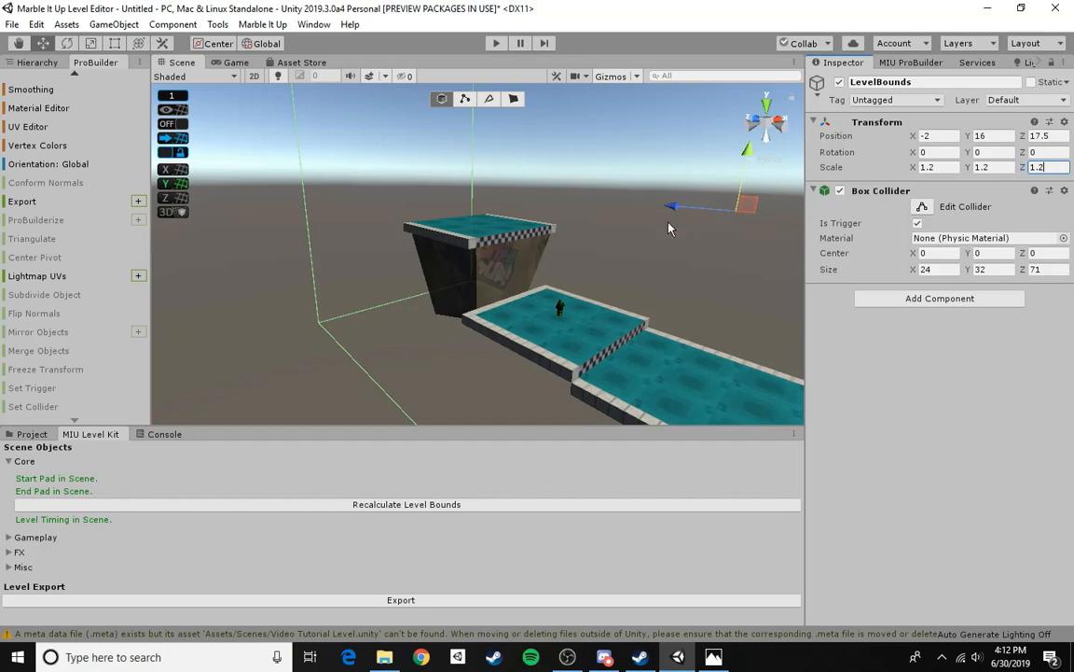
# - Examine how the level bounds box encloses the platforms and the raised block from several viewpoints
pyautogui.moveTo(498, 272); pyautogui.dragTo(470, 285, button='right')
pyautogui.moveTo(537, 277); pyautogui.dragTo(511, 138, button='right')
pyautogui.moveTo(539, 288); pyautogui.dragTo(535, 372, button='right')
pyautogui.press('w')
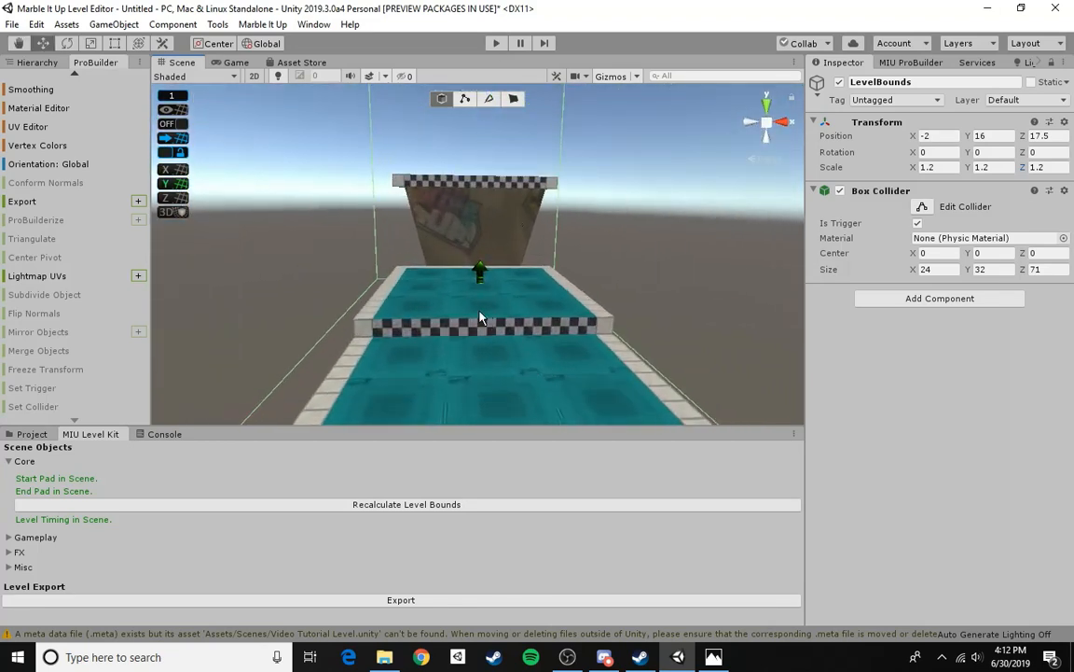
pyautogui.moveTo(480, 288); pyautogui.dragTo(435, 258, button='middle')
pyautogui.press('s')
pyautogui.moveTo(550, 252); pyautogui.dragTo(486, 329, button='right')
pyautogui.press('s')
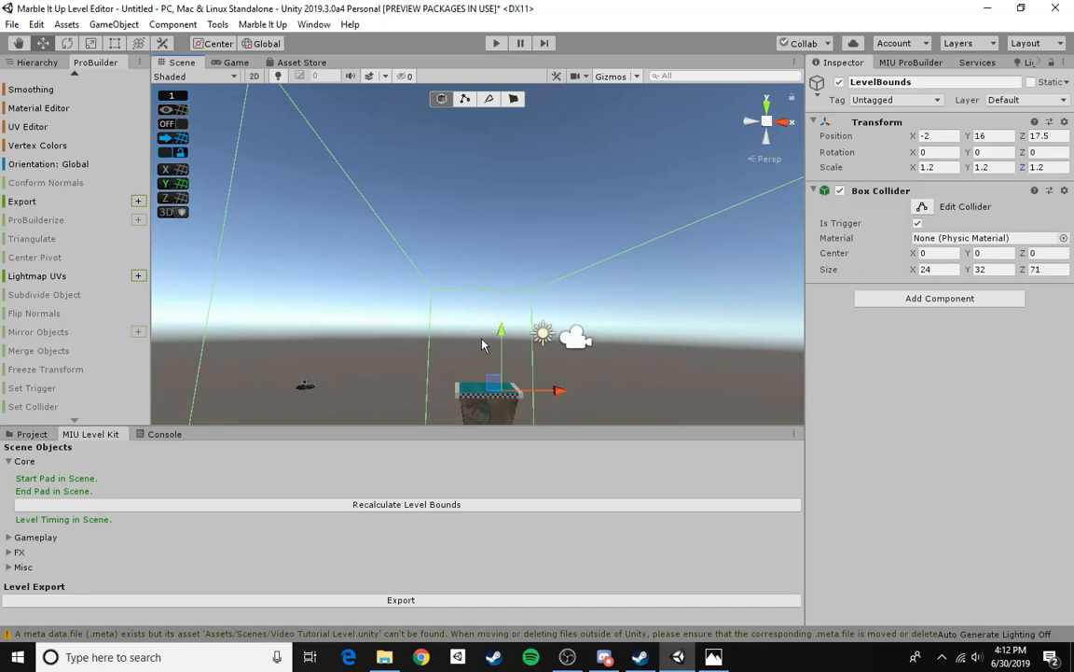
pyautogui.moveTo(480, 213); pyautogui.dragTo(430, 369, button='right')
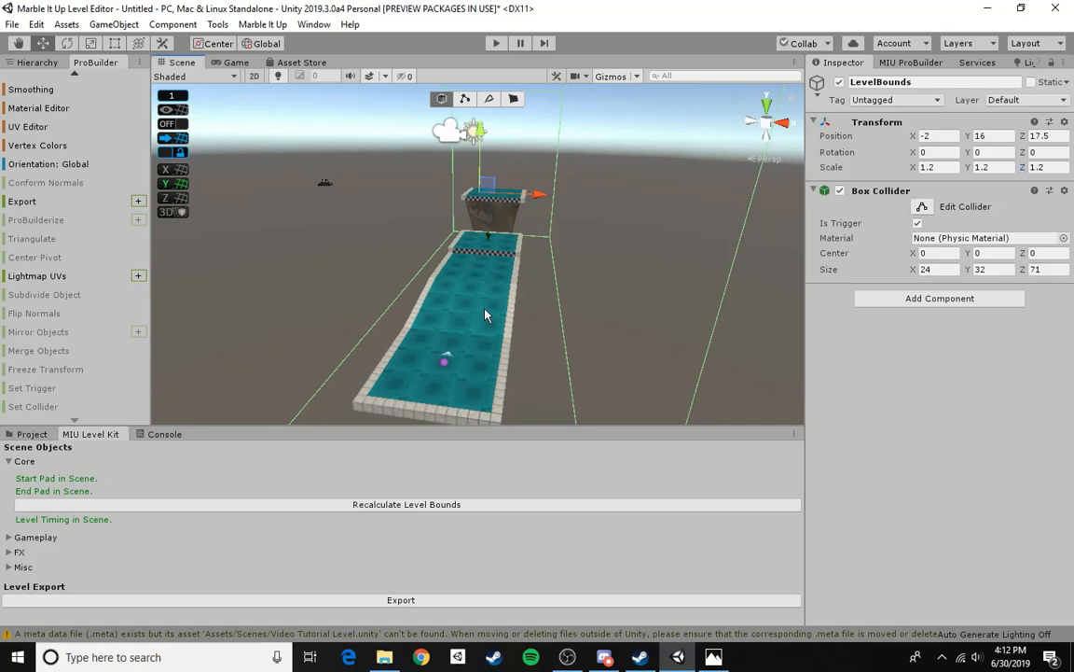
pyautogui.moveTo(419, 271); pyautogui.dragTo(500, 315, button='right')
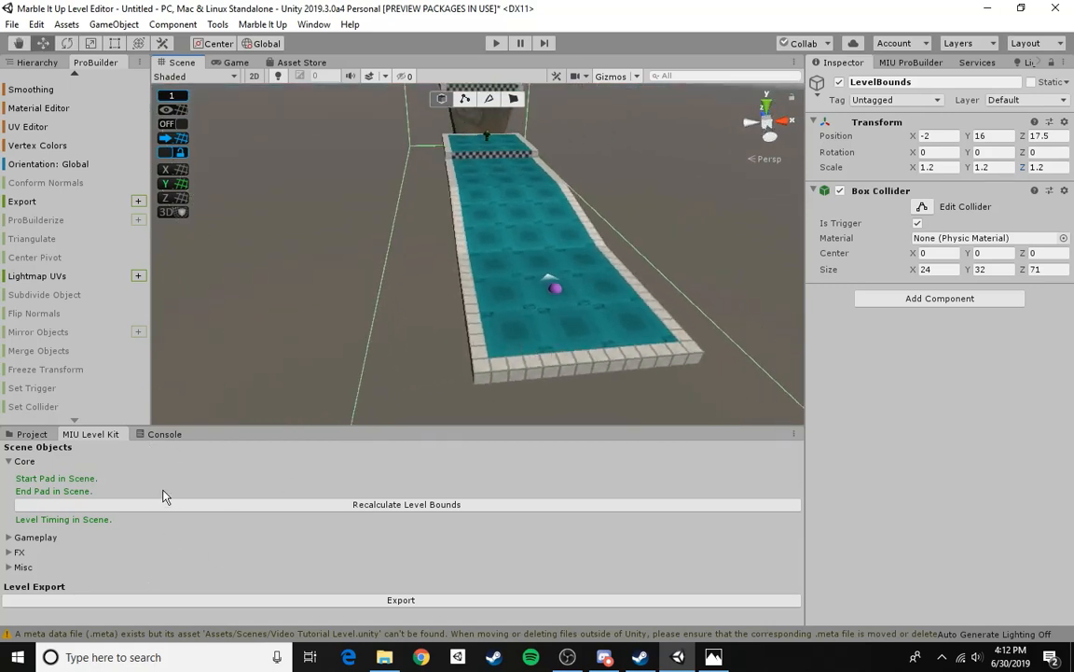
pyautogui.moveTo(483, 428); pyautogui.dragTo(434, 415)
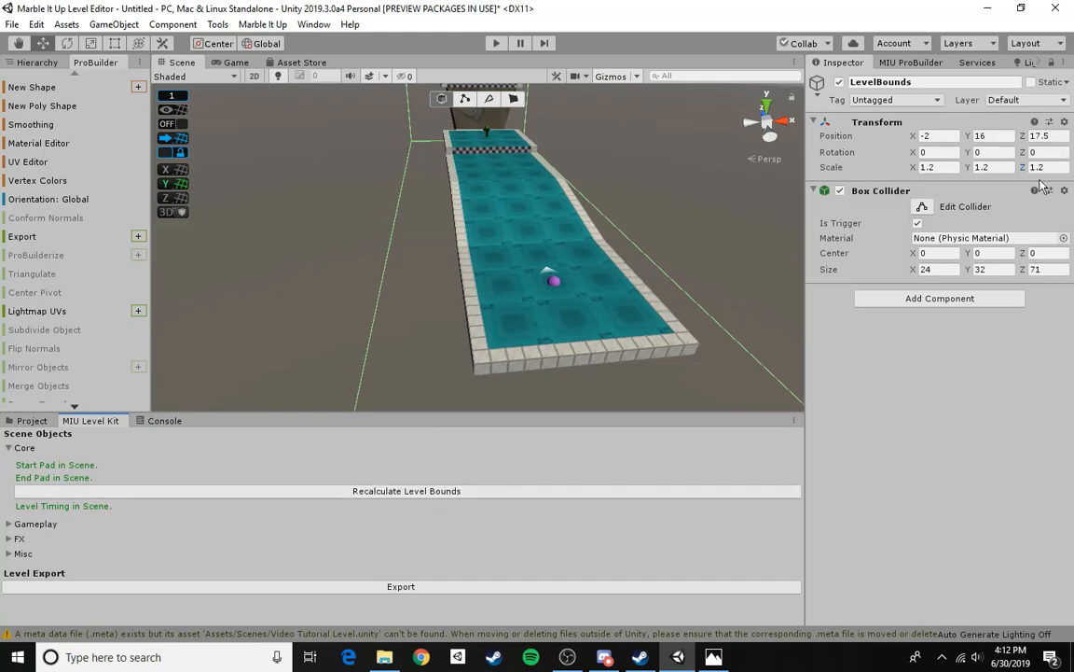
pyautogui.moveTo(404, 308)
pyautogui.mouseDown(button='right')
pyautogui.moveTo(427, 312)
pyautogui.moveTo(401, 299)
pyautogui.mouseUp(button='right')
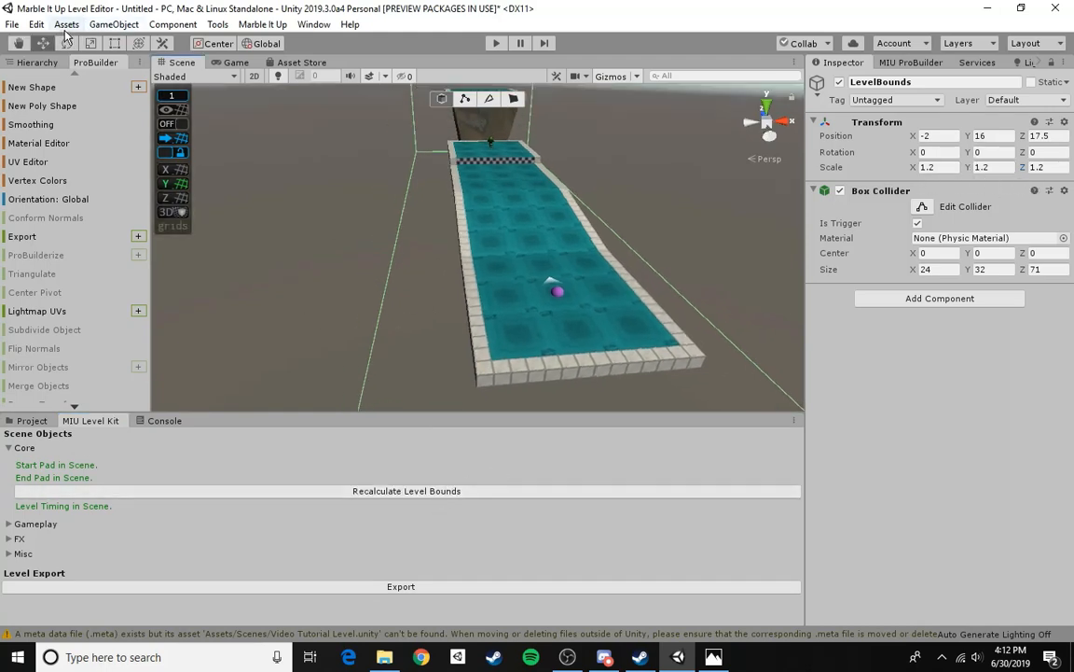
# - Save the scene as Boomerang in the Scenes folder and export the level
pyautogui.click(12, 24)
pyautogui.click(37, 79)
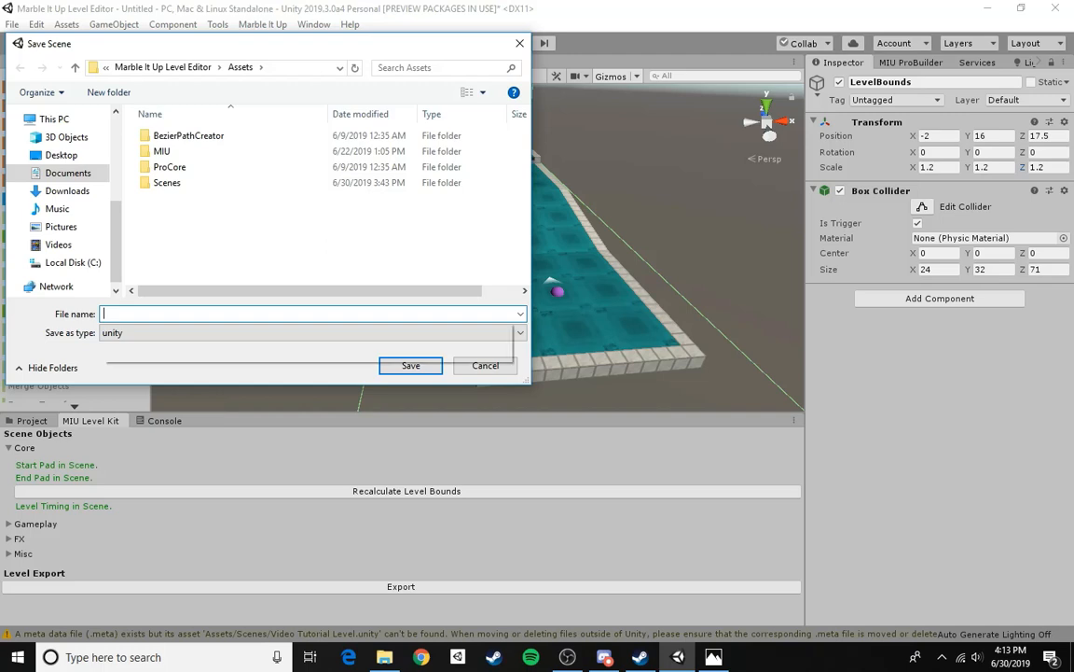
pyautogui.write('Boomerang')
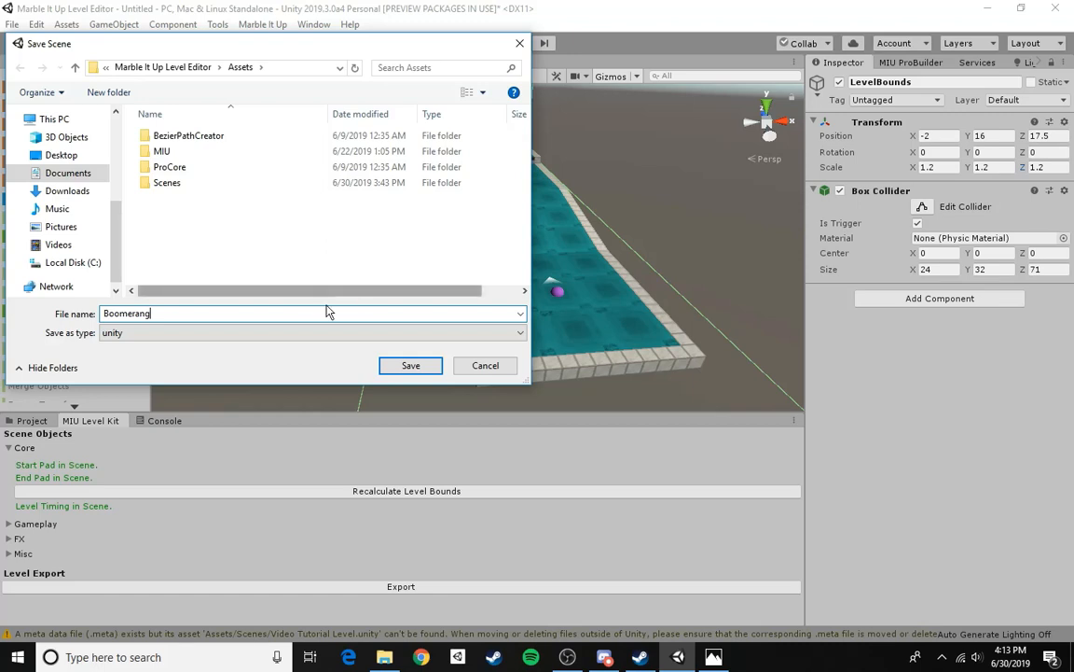
pyautogui.doubleClick(190, 183)
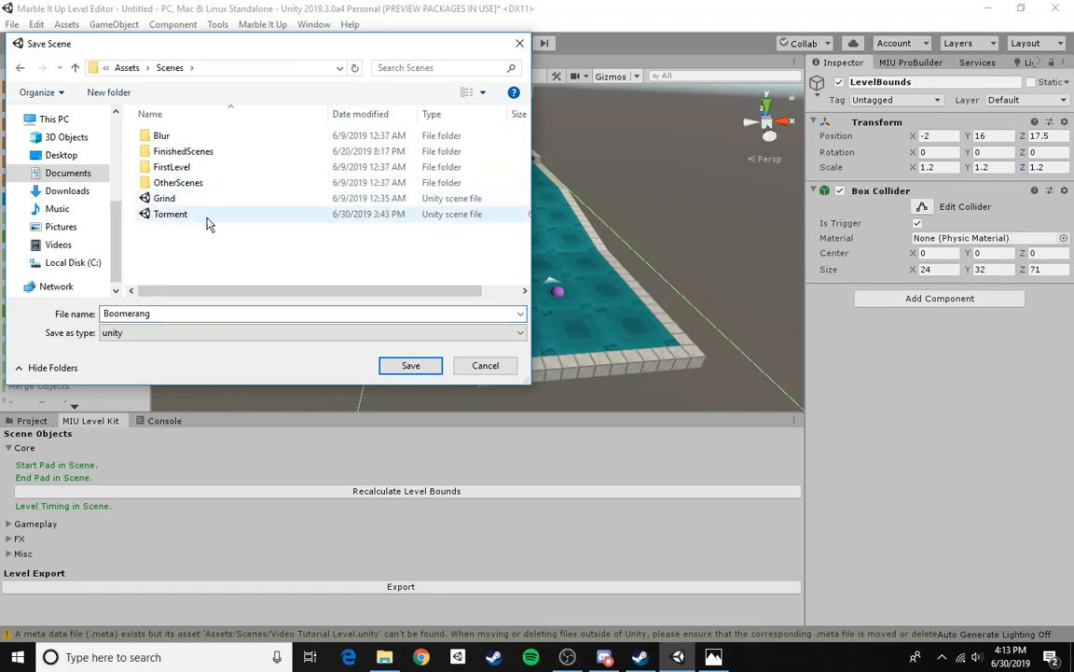
pyautogui.click(411, 365)
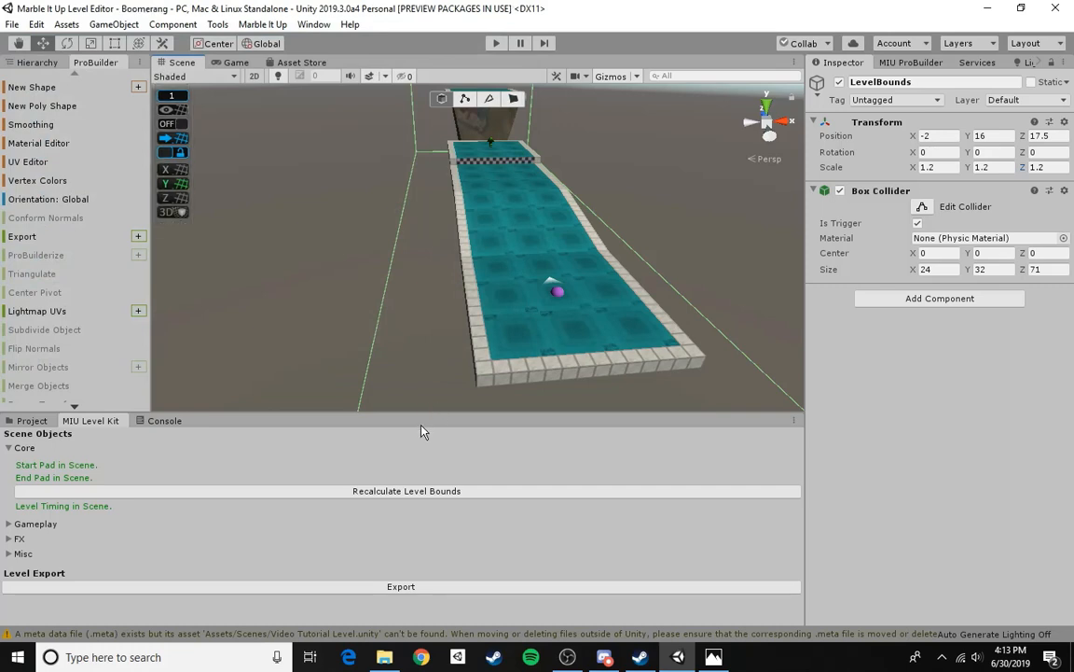
pyautogui.click(433, 589)
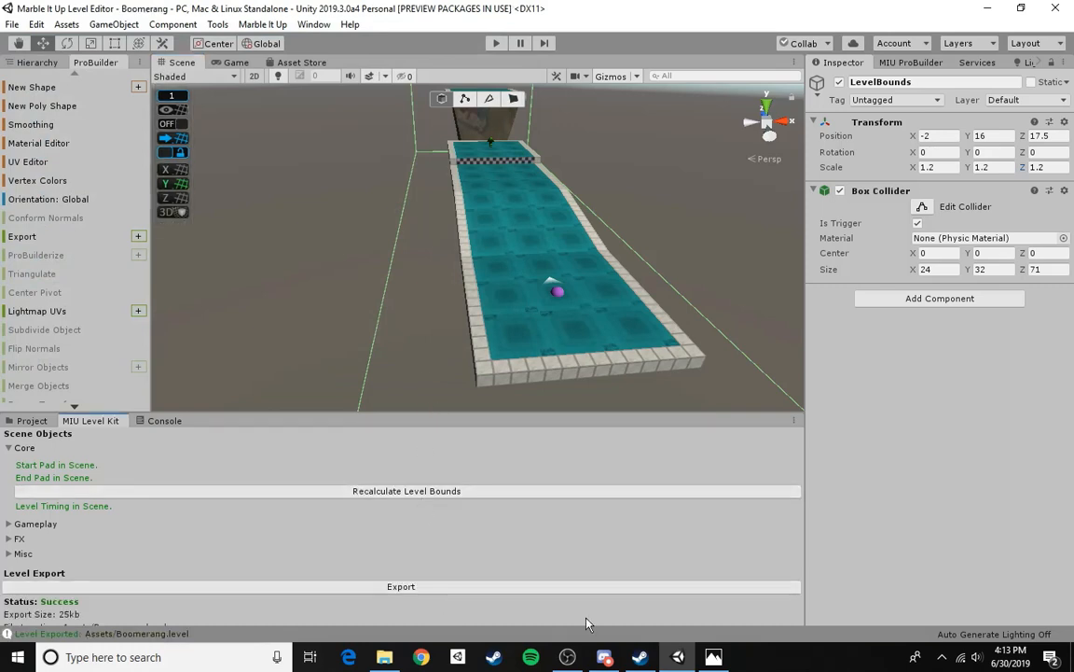
# - Switch to Steam and launch Marble It Up! with the Play Level Tester option
pyautogui.moveTo(679, 658); pyautogui.dragTo(632, 666)
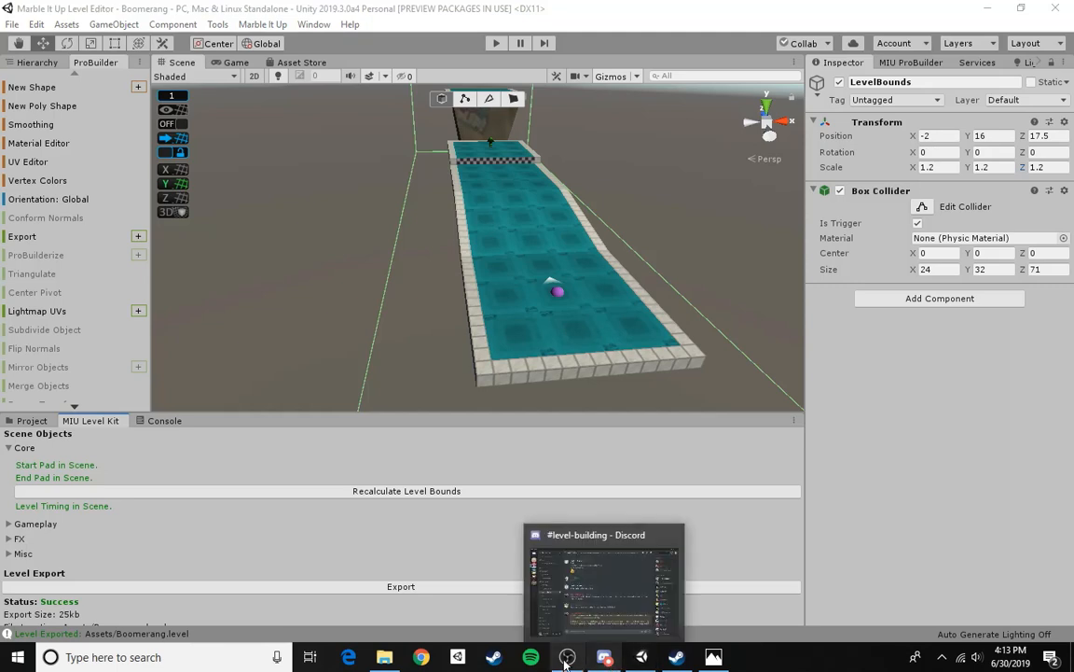
pyautogui.moveTo(564, 661)
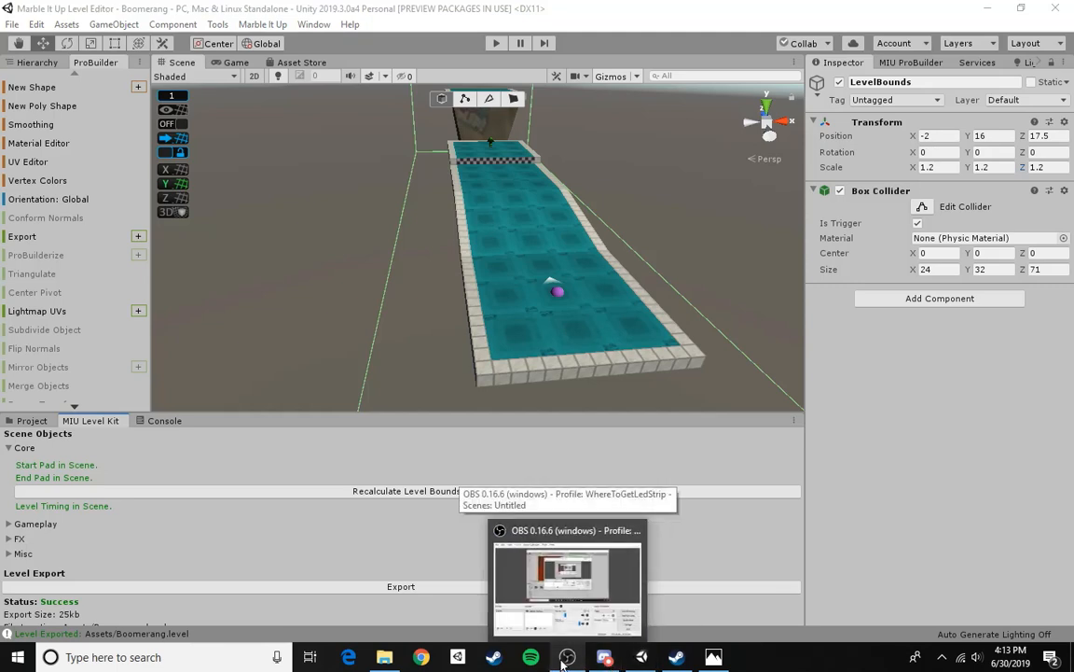
pyautogui.click(676, 657)
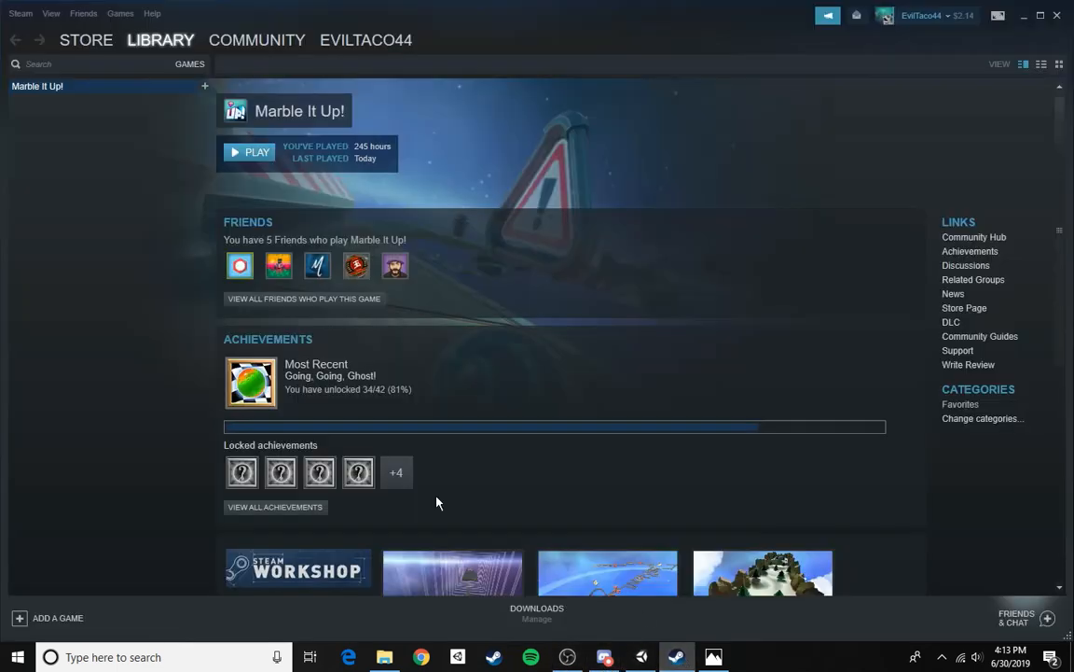
pyautogui.click(252, 153)
pyautogui.click(462, 333)
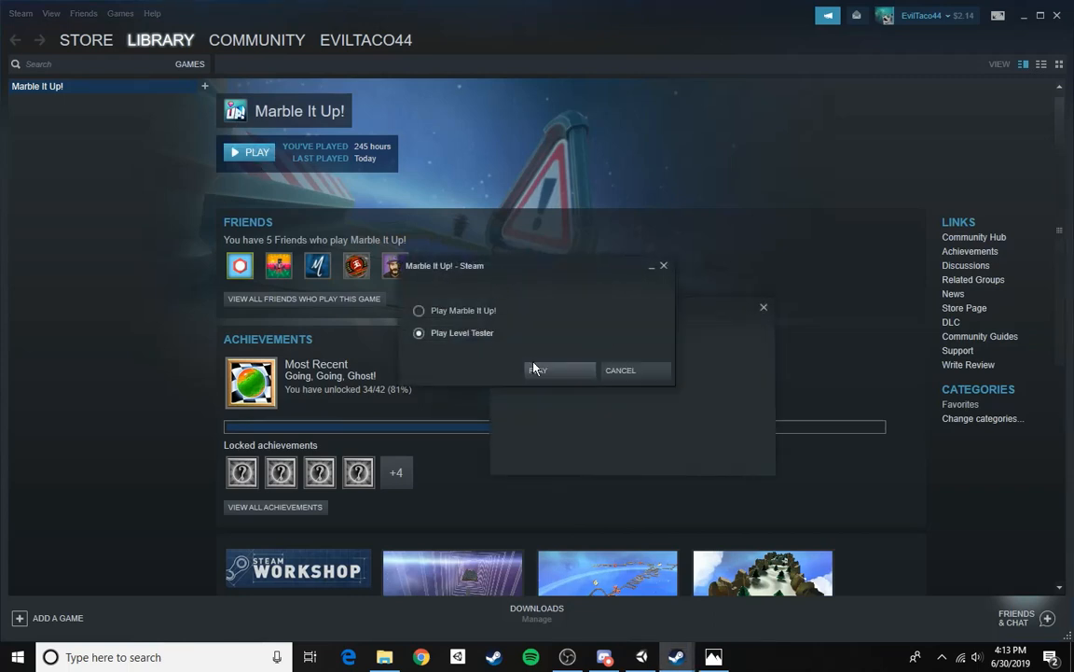
pyautogui.click(539, 371)
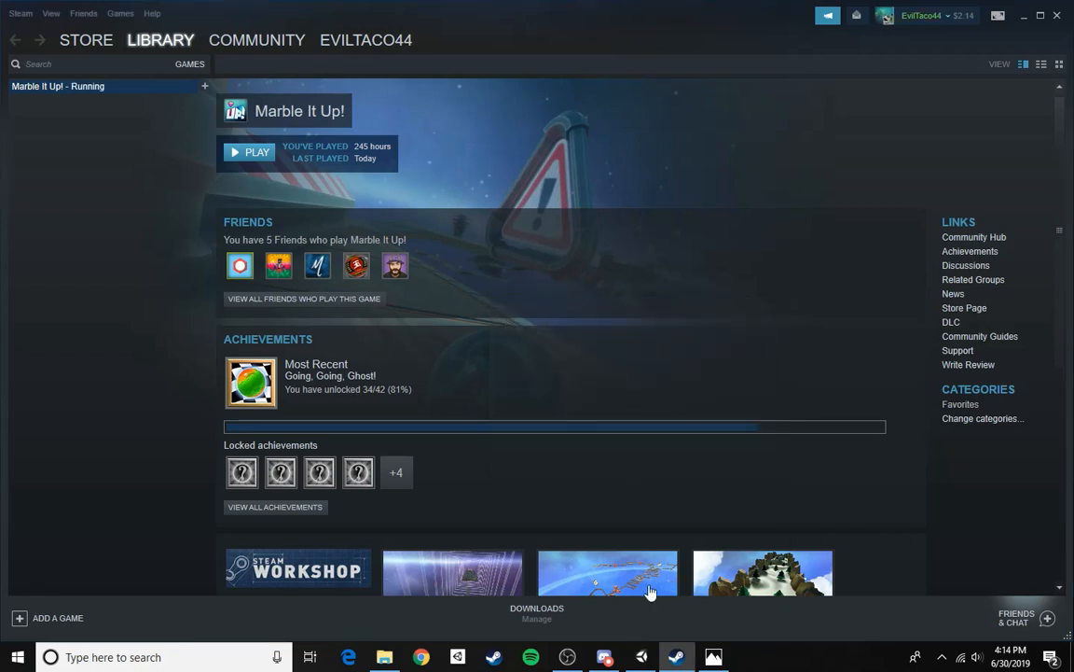
# - Switch back to Unity and check the project's Assets folder for the exported Boomerang level
pyautogui.click(642, 656)
pyautogui.click(19, 422)
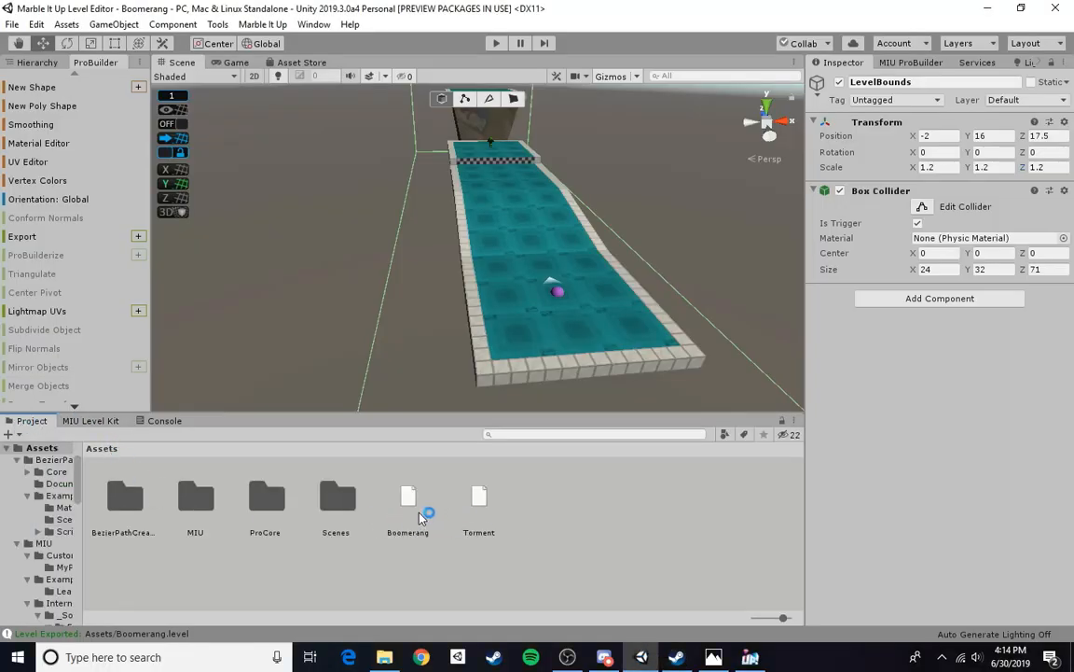
# - Switch to the Marble It Up! level tester, load Boomerang.level and start playing it
pyautogui.click(714, 657)
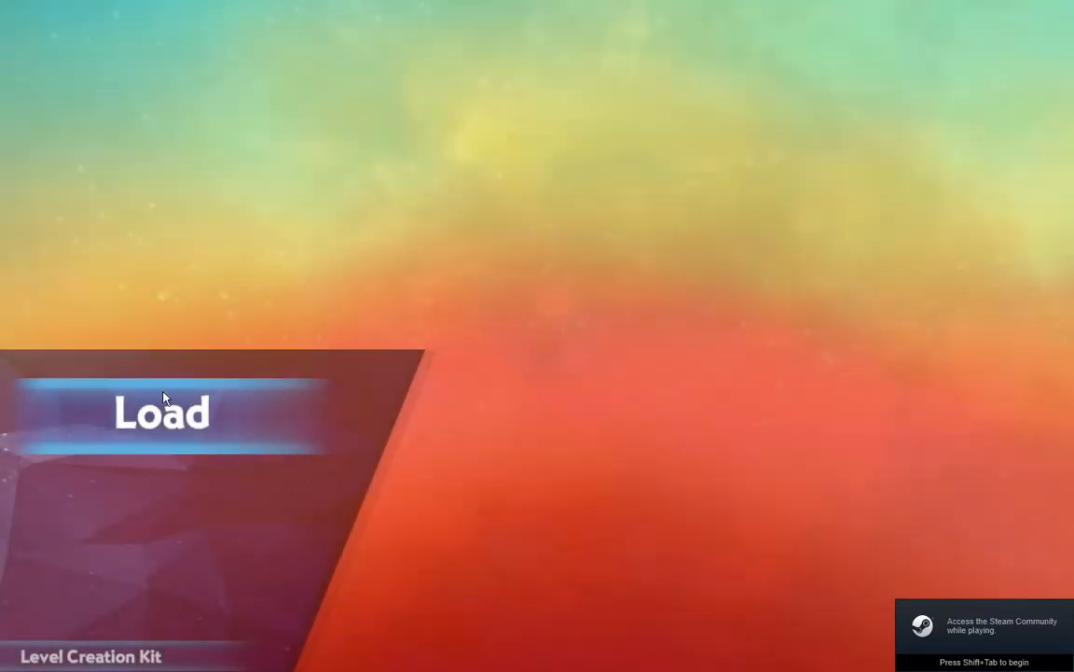
pyautogui.click(163, 398)
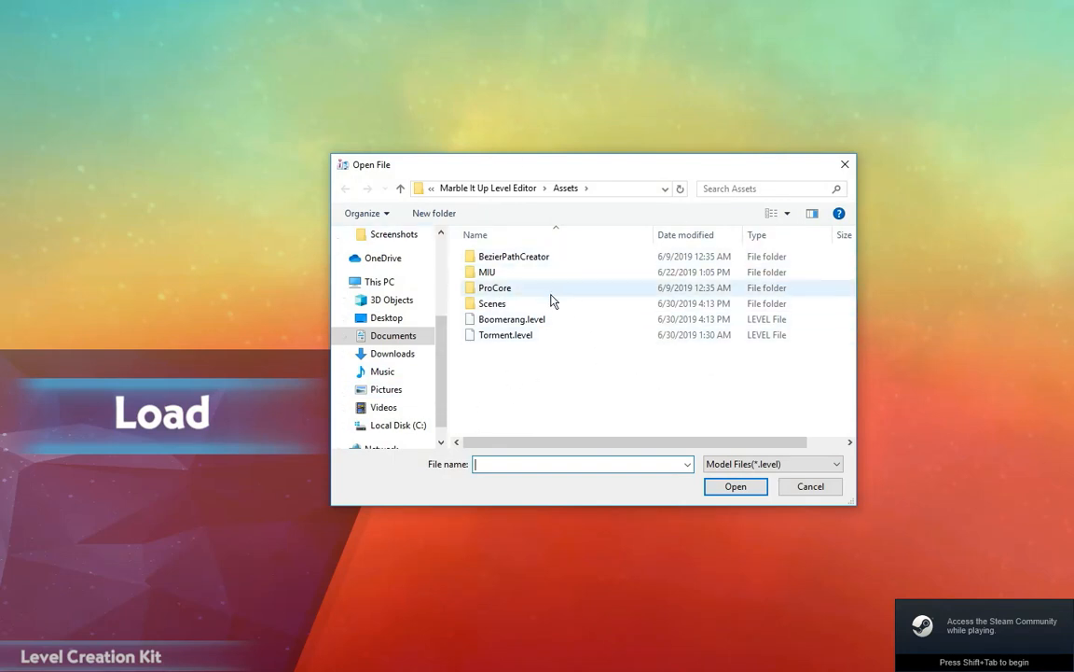
pyautogui.doubleClick(523, 319)
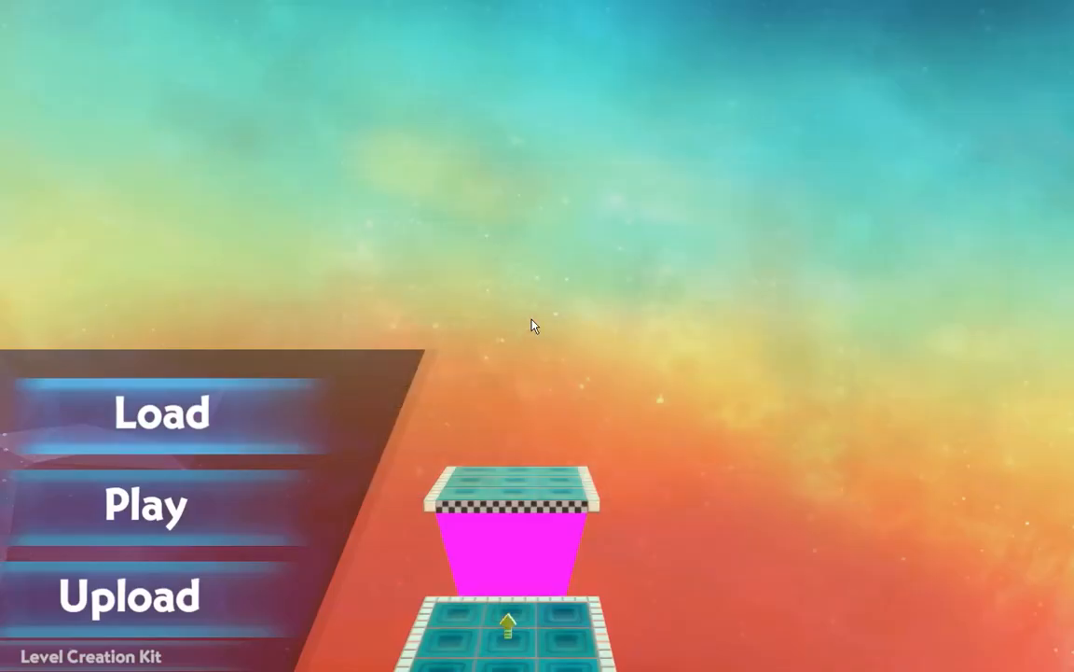
pyautogui.click(185, 508)
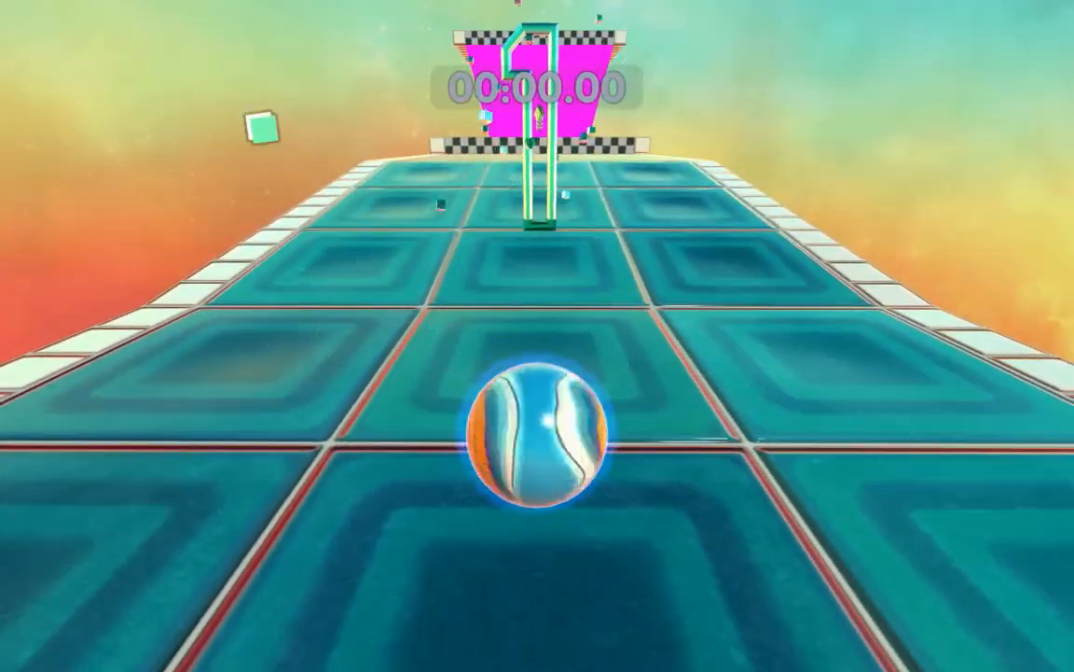
# - Play-test the level by rolling the marble to the jump power-up and using it to get onto the tall block
pyautogui.press('space')
pyautogui.press('w')
pyautogui.press('space')
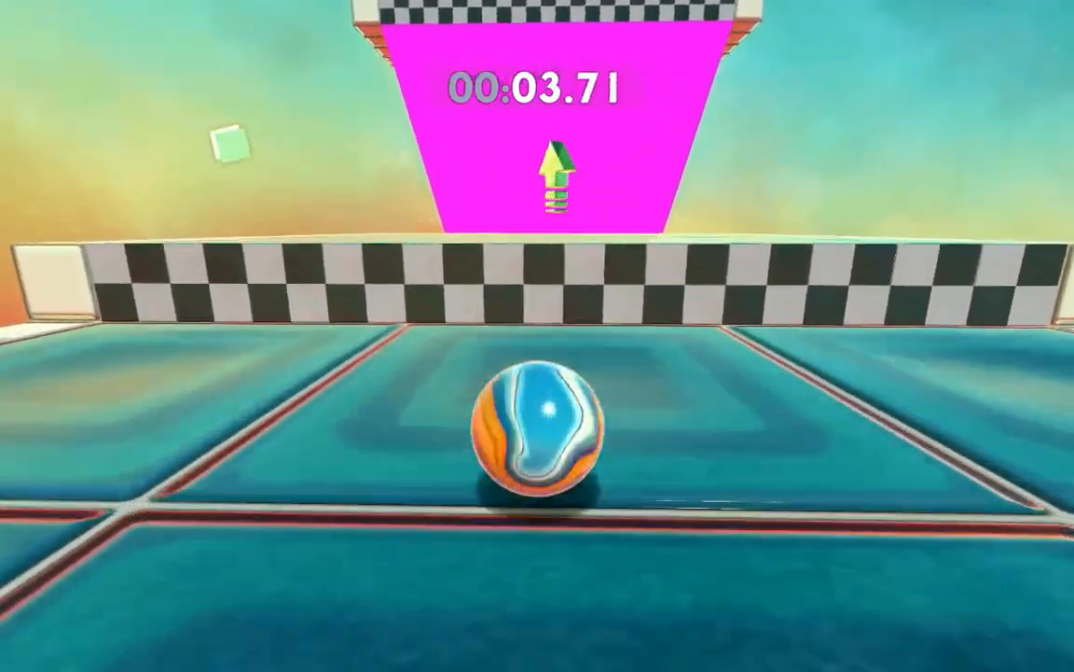
pyautogui.press('space')
pyautogui.press('d')
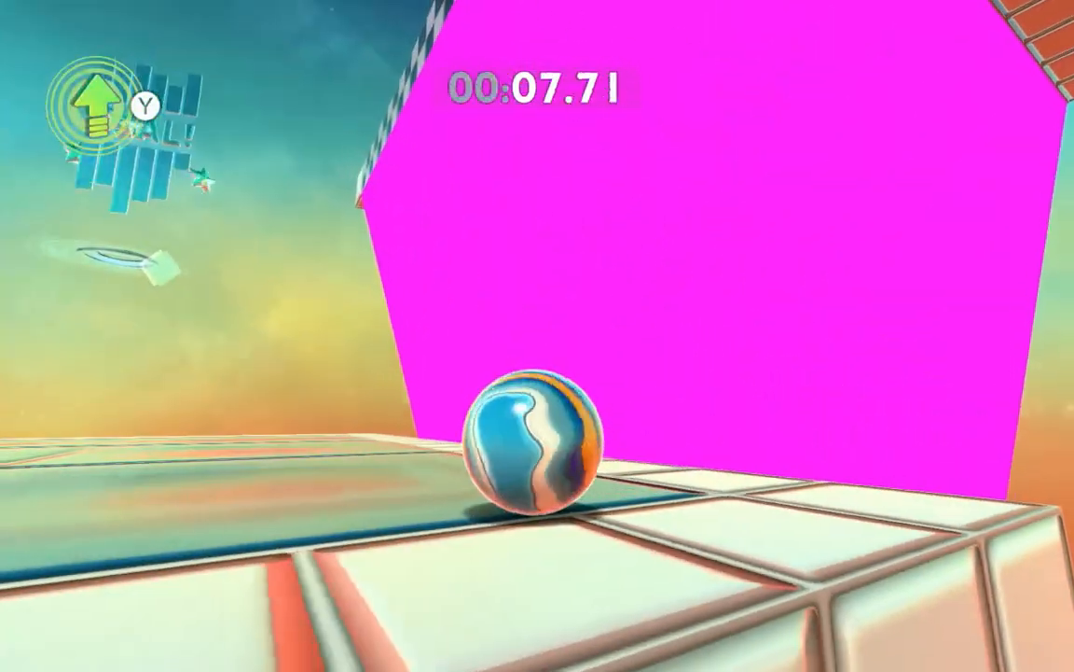
pyautogui.press('w')
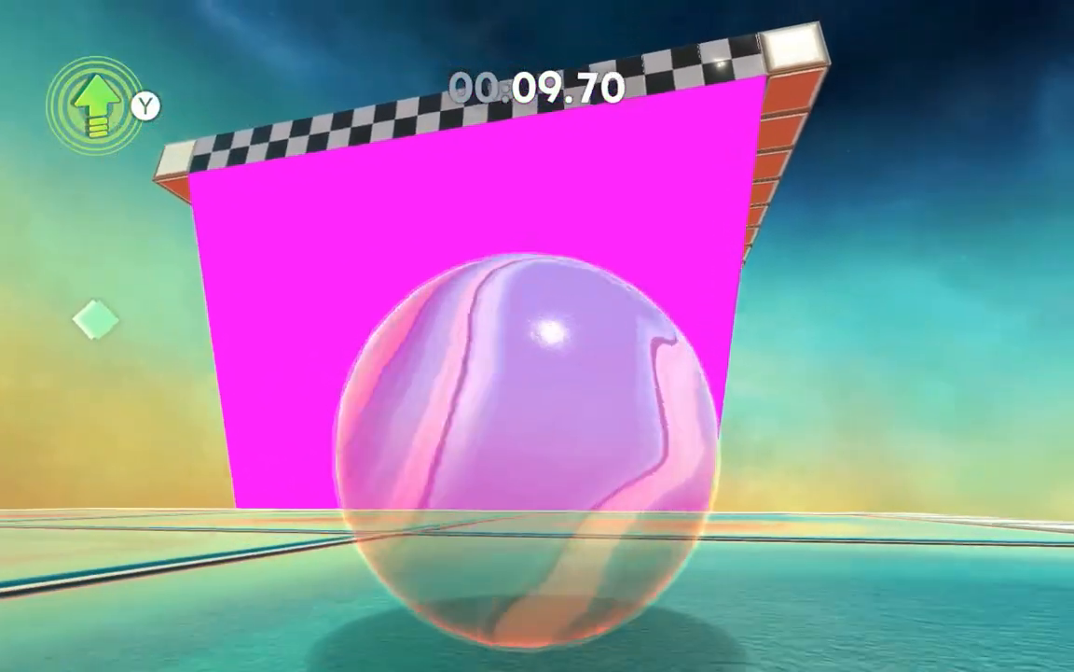
pyautogui.press('y')
pyautogui.press('w')
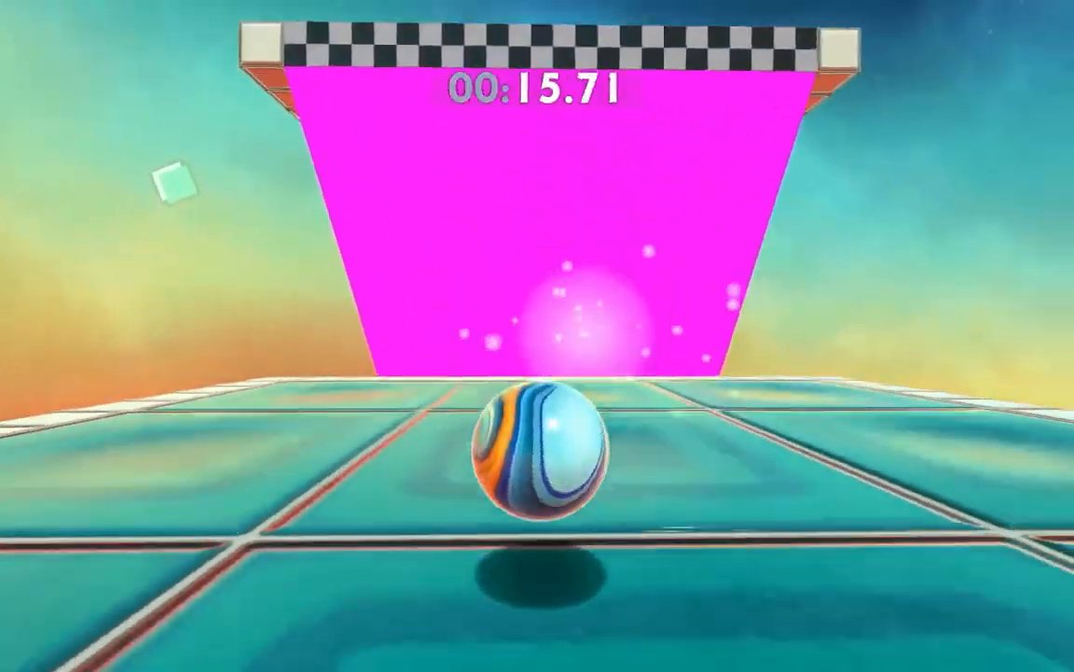
pyautogui.press('w')
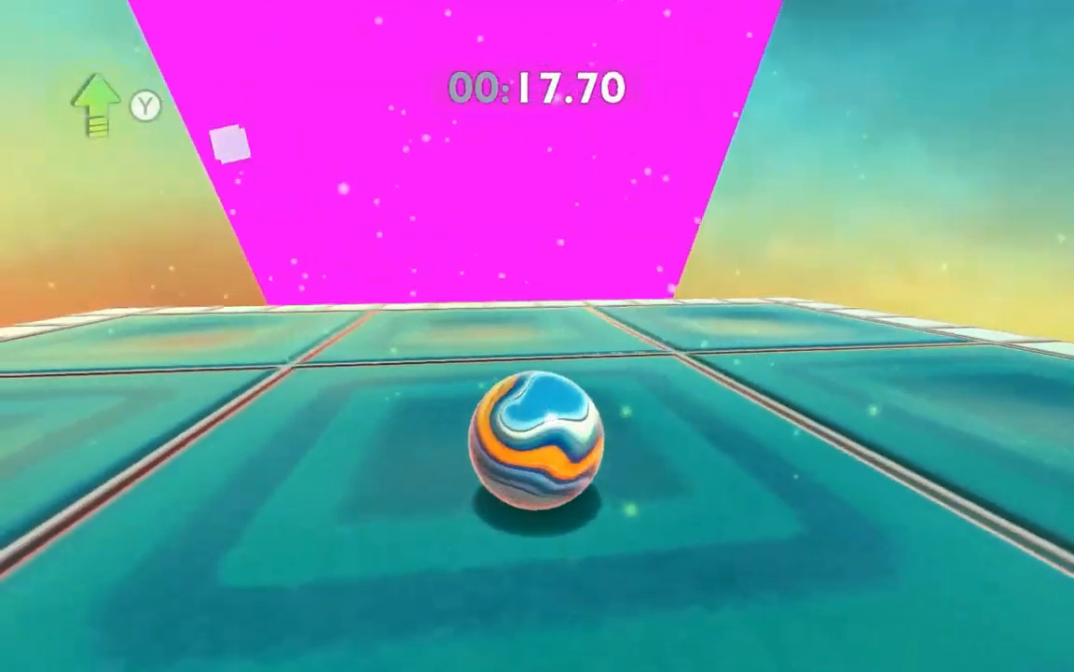
pyautogui.press('y')
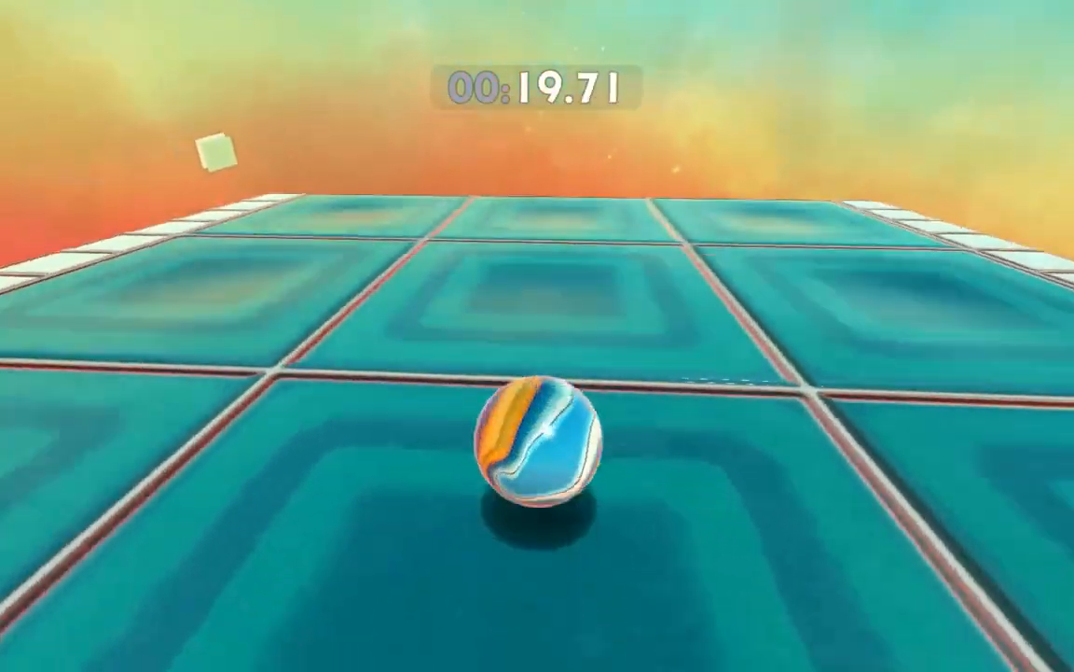
pyautogui.press('w')
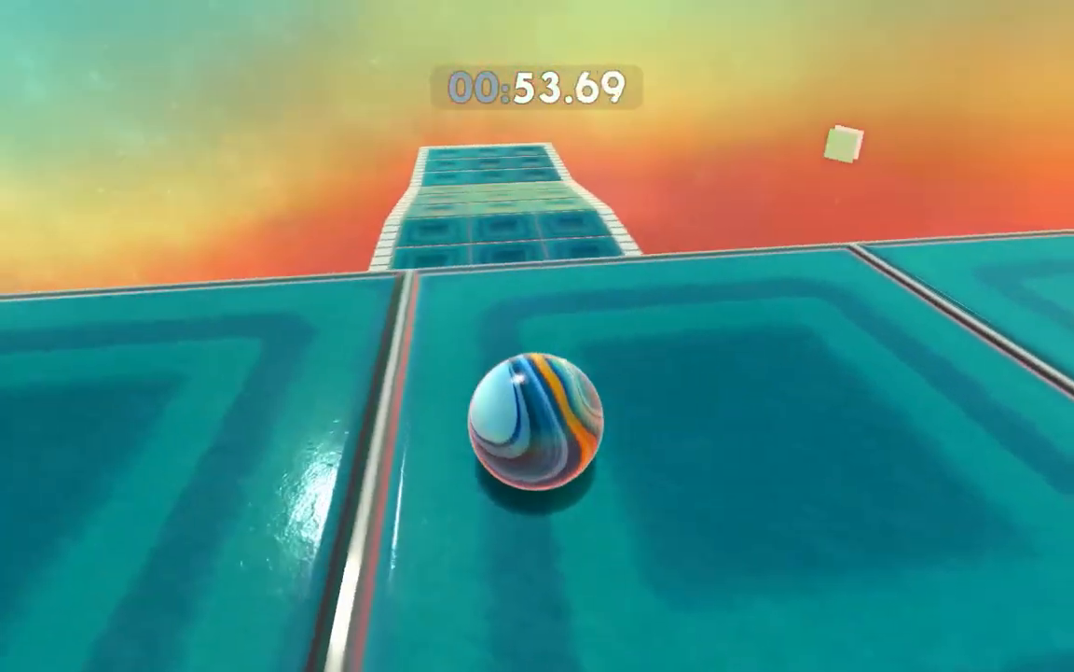
# - Return to Unity and select the tall block behind the ramp to inspect its mesh materials
pyautogui.press('Escape')
pyautogui.press('super')
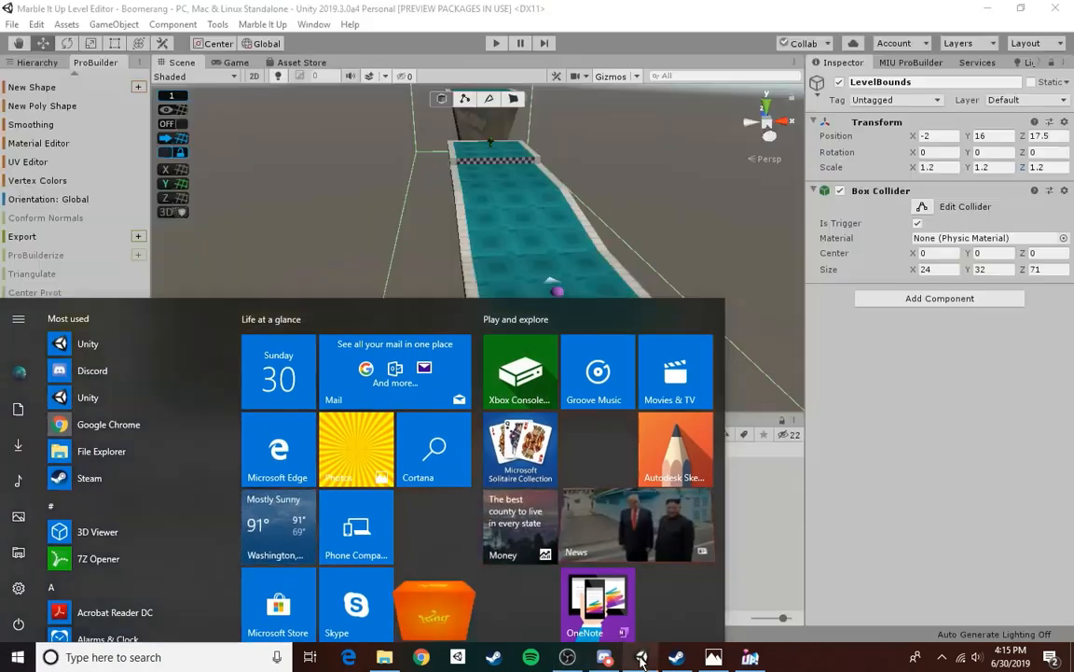
pyautogui.click(642, 656)
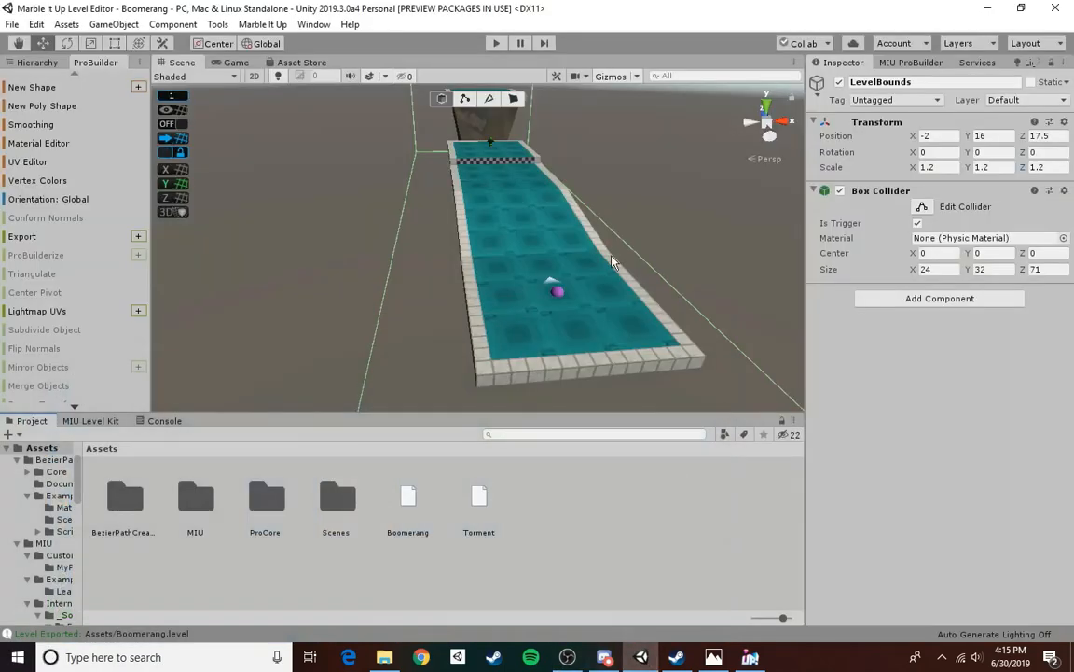
pyautogui.keyDown('alt'); pyautogui.moveTo(503, 215); pyautogui.dragTo(461, 283); pyautogui.keyUp('alt')
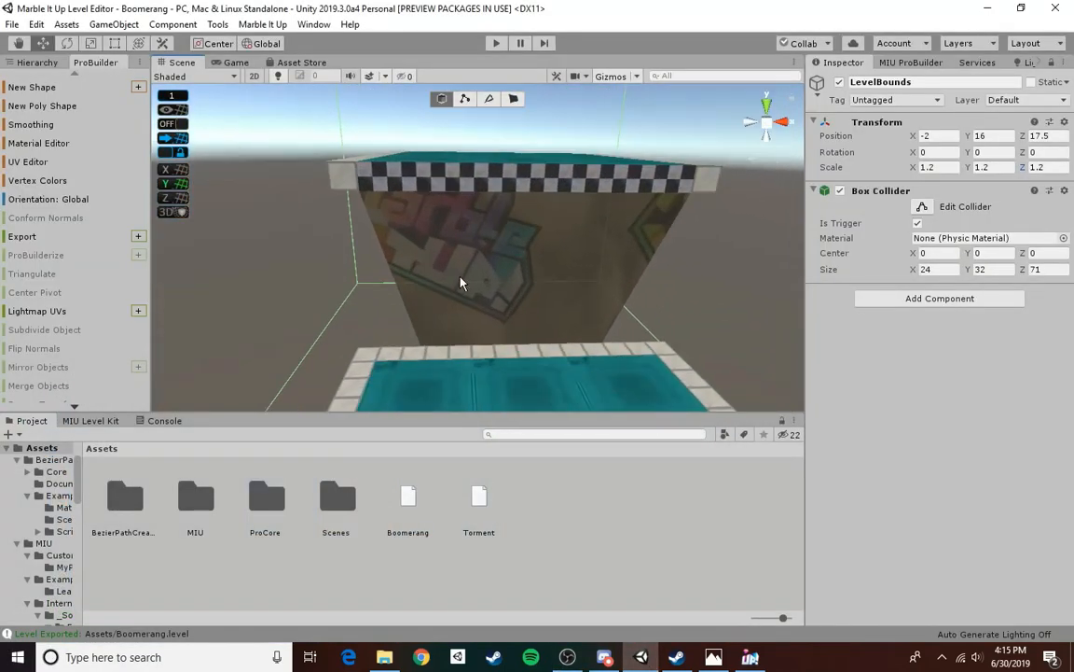
pyautogui.click(735, 271)
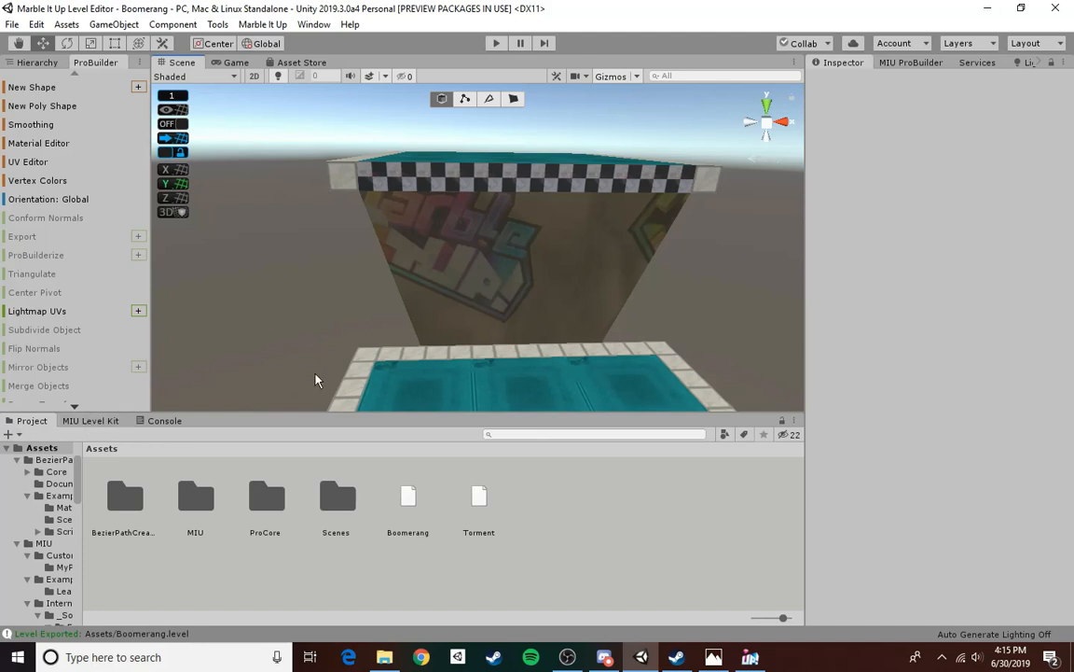
pyautogui.click(435, 287)
pyautogui.scroll(-2, 929, 558)
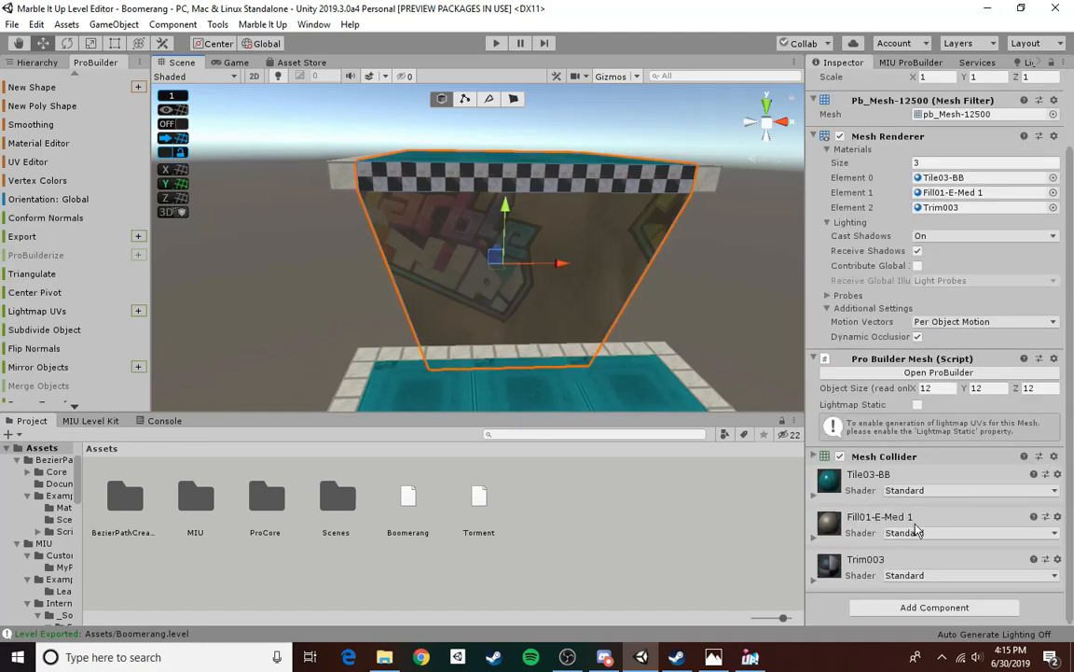
# - Apply the Fill01-E-Lrg material from MIU/Level Materials/Geometry/Fills to the front wall of the tall block
pyautogui.doubleClick(191, 508)
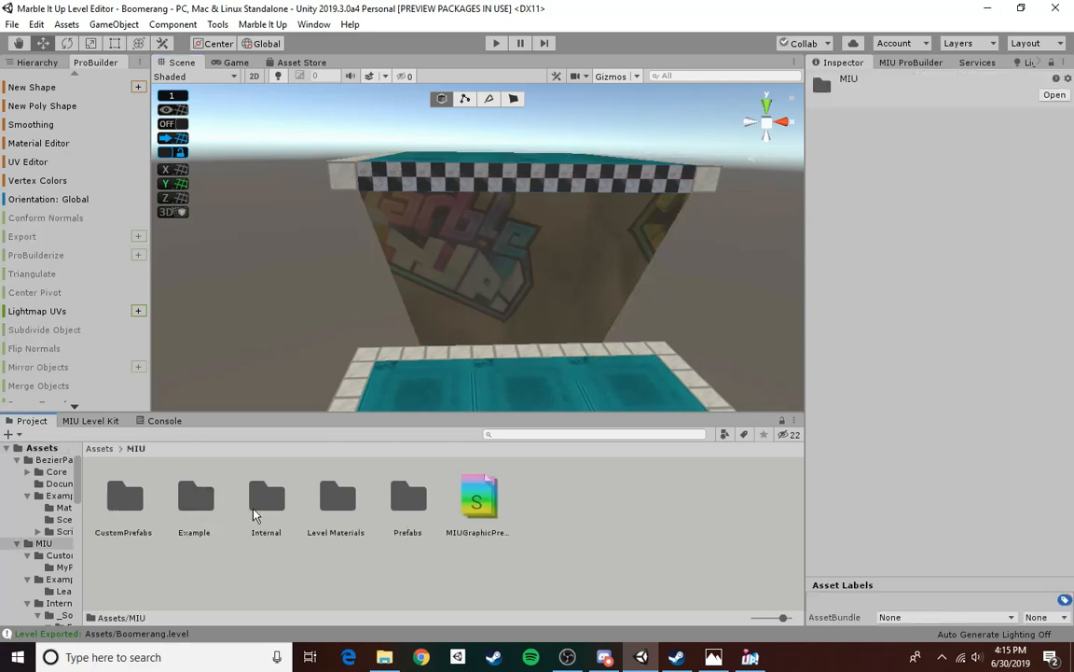
pyautogui.doubleClick(338, 504)
pyautogui.doubleClick(194, 503)
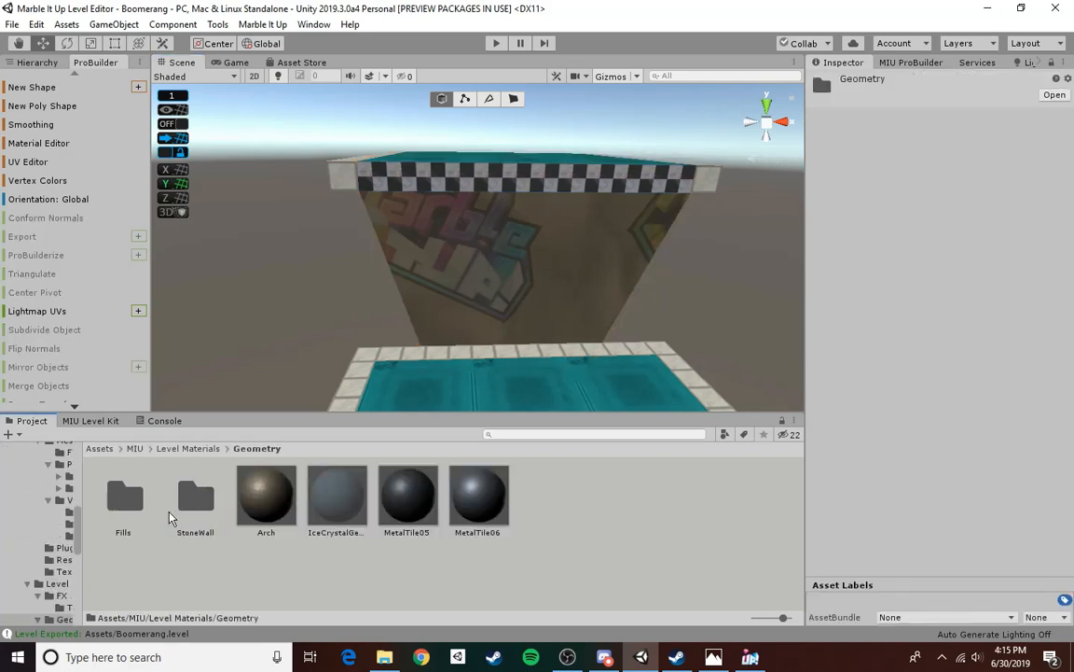
pyautogui.doubleClick(123, 503)
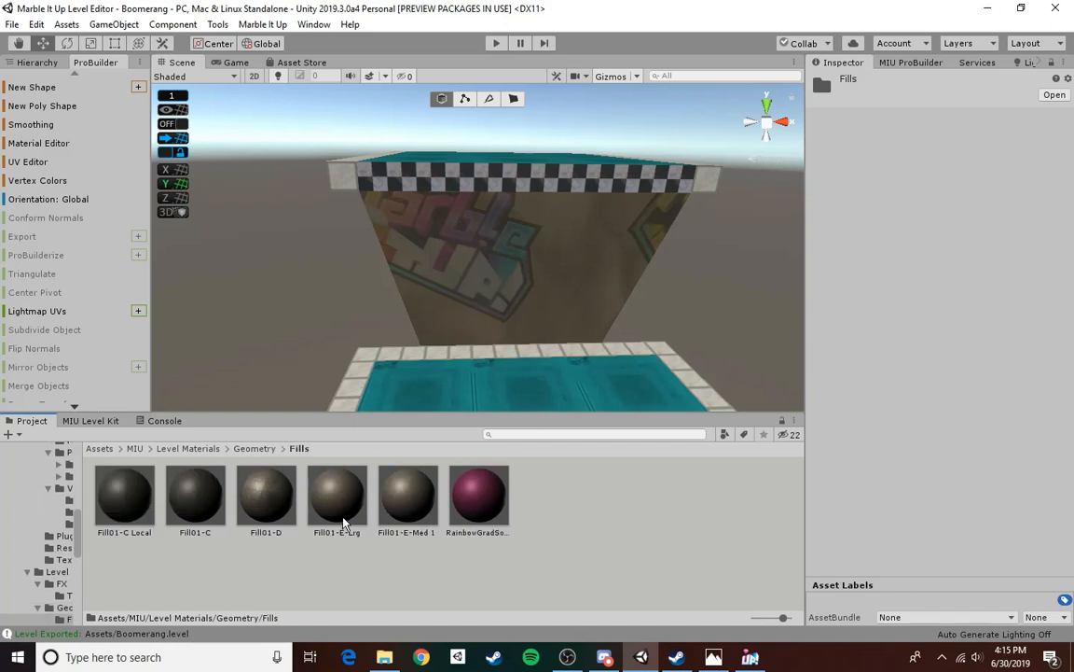
pyautogui.moveTo(343, 524); pyautogui.dragTo(469, 327)
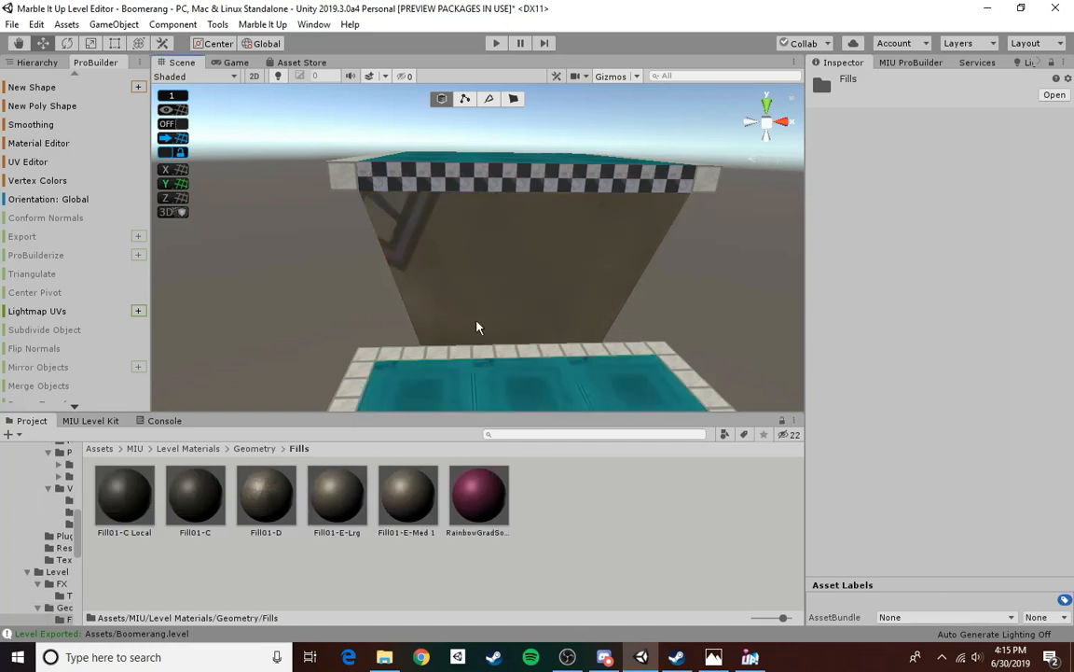
# - Duplicate the teal floor block at the base of the tall block and place the copy at Y 11, Z 60
pyautogui.click(659, 303)
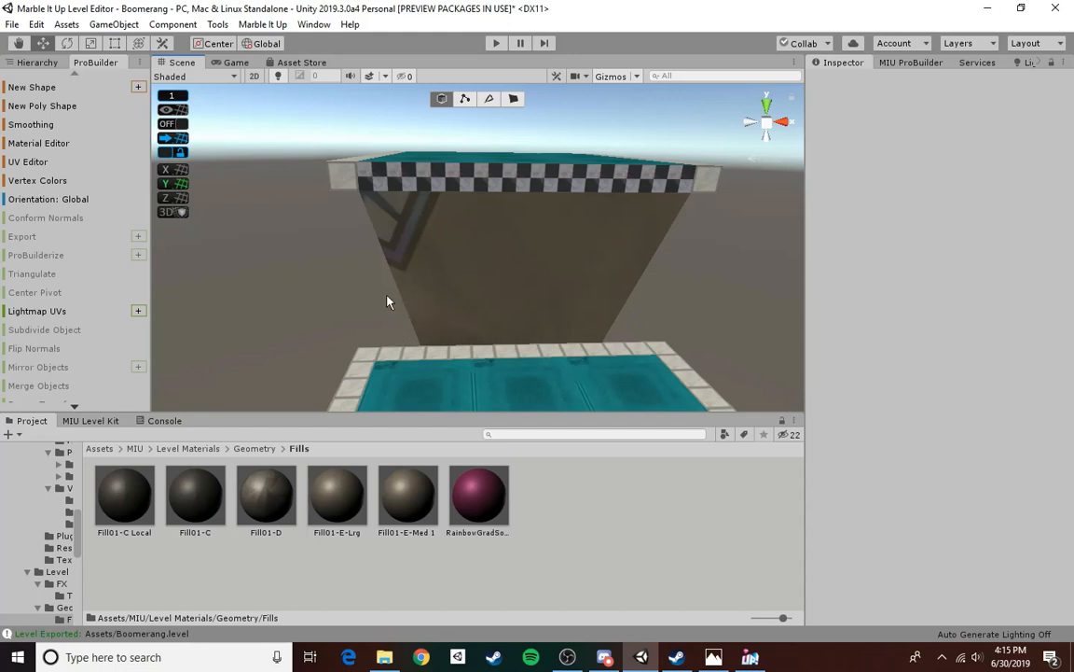
pyautogui.moveTo(361, 309); pyautogui.dragTo(298, 213, button='right')
pyautogui.press('a')
pyautogui.press('s')
pyautogui.press('a')
pyautogui.click(515, 269)
pyautogui.click(378, 258)
pyautogui.moveTo(378, 257); pyautogui.dragTo(375, 297, button='right')
pyautogui.press('d')
pyautogui.click(528, 280)
pyautogui.moveTo(528, 279); pyautogui.dragTo(524, 278, button='right')
pyautogui.press('s')
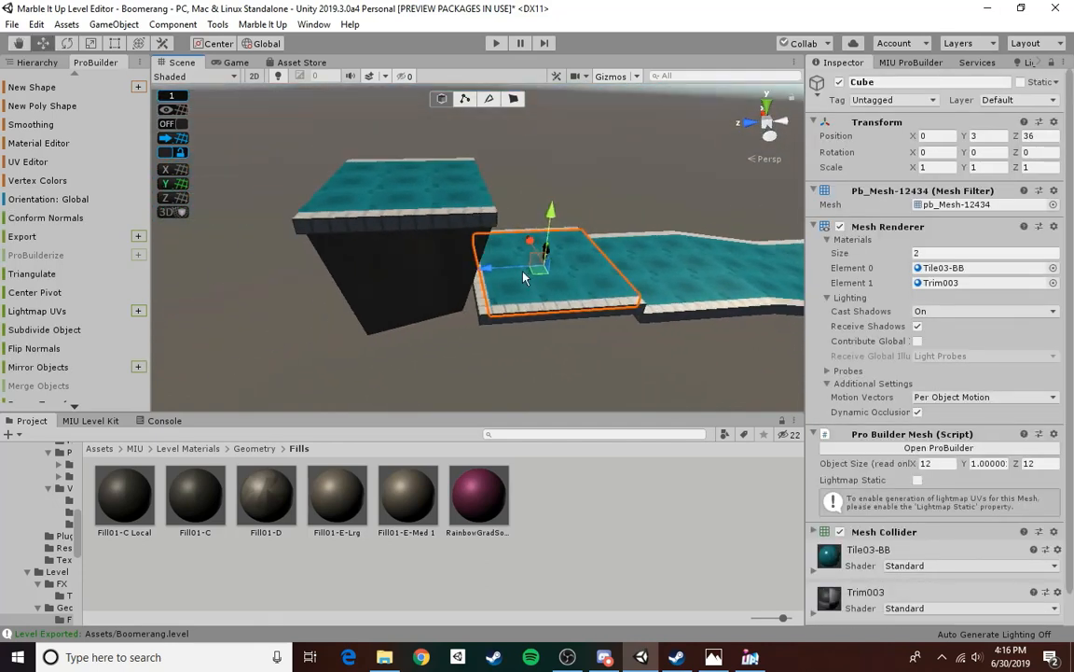
pyautogui.moveTo(555, 210); pyautogui.dragTo(224, 245)
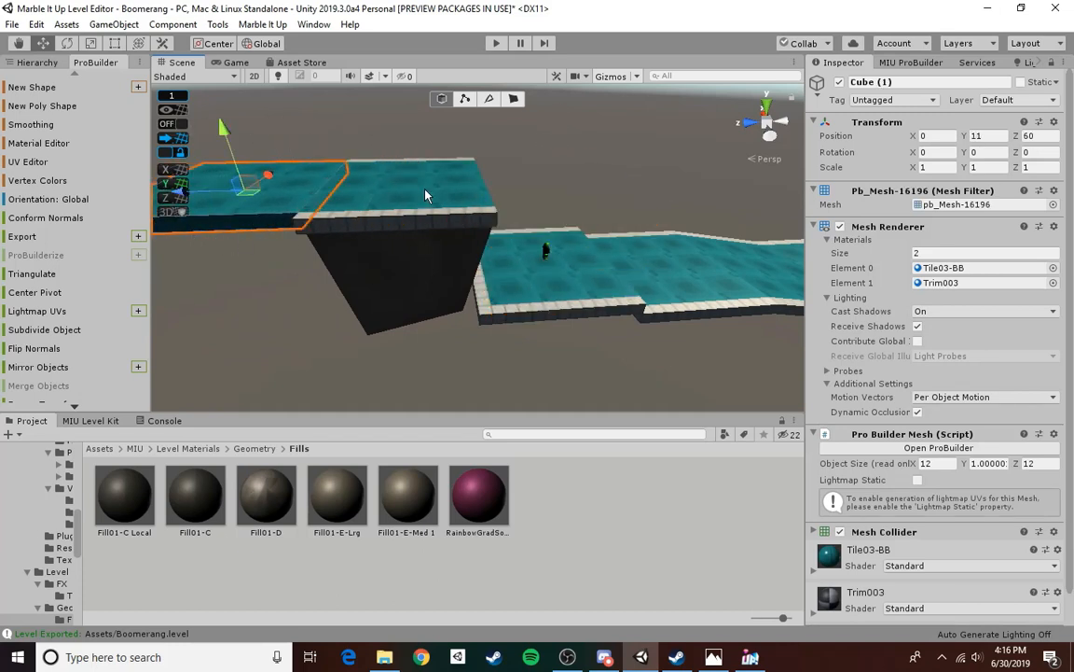
pyautogui.press('f')
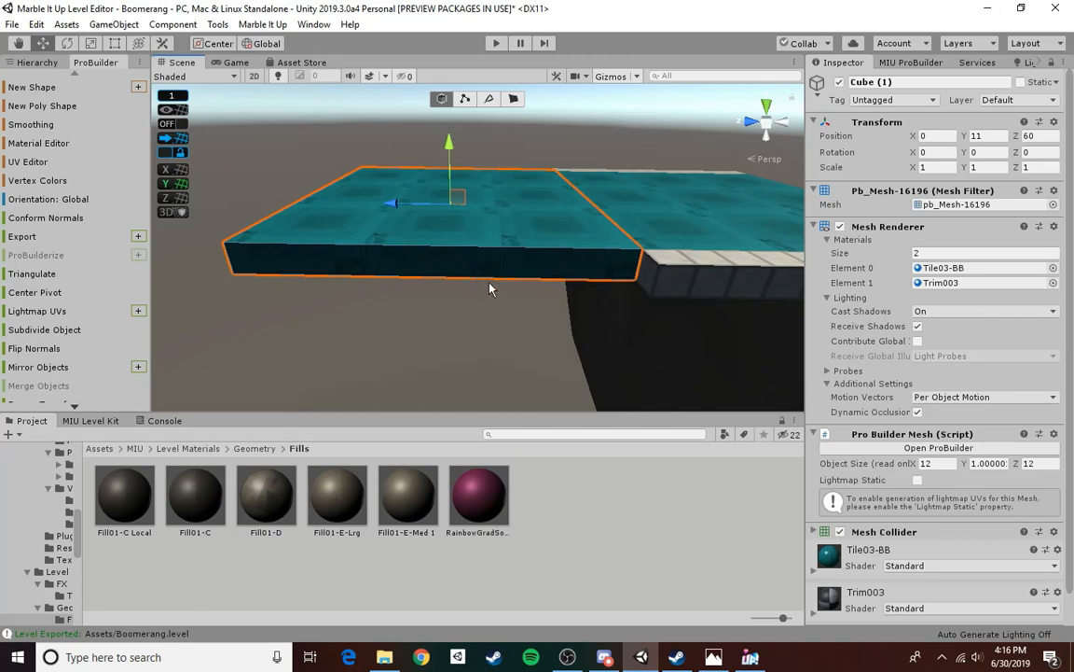
# - Duplicate both side edge trims on top of the tall block and move the copies along the new floor block to Z 60
pyautogui.keyDown('alt'); pyautogui.moveTo(490, 223); pyautogui.dragTo(434, 277); pyautogui.keyUp('alt')
pyautogui.click(762, 327)
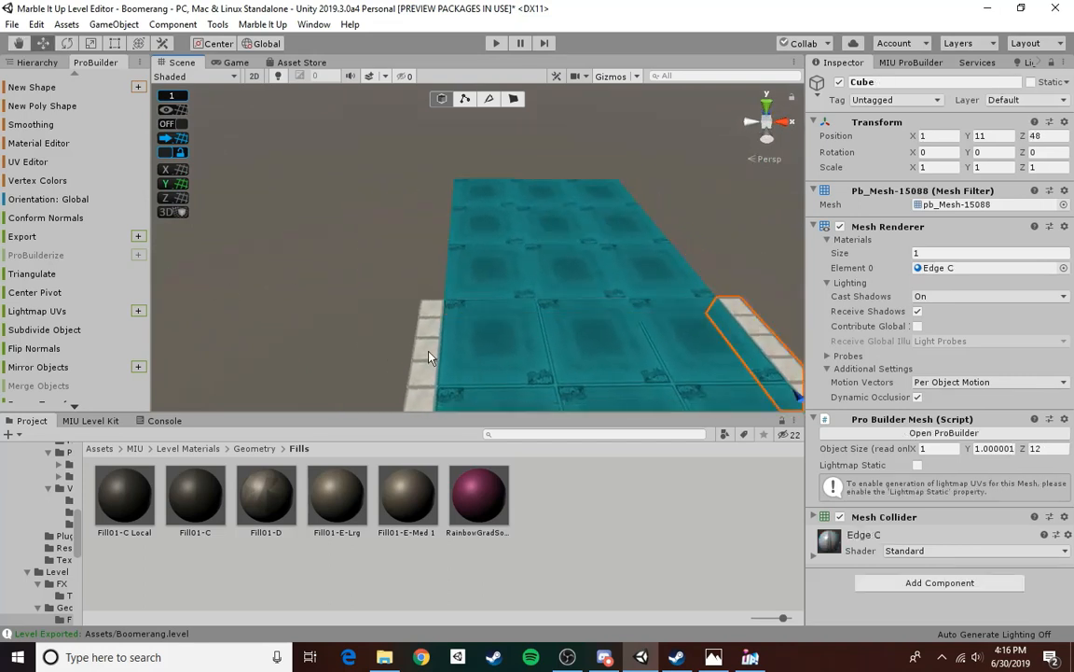
pyautogui.keyDown('shift'); pyautogui.click(429, 357); pyautogui.keyUp('shift')
pyautogui.keyDown('alt'); pyautogui.moveTo(429, 358); pyautogui.dragTo(687, 330); pyautogui.keyUp('alt')
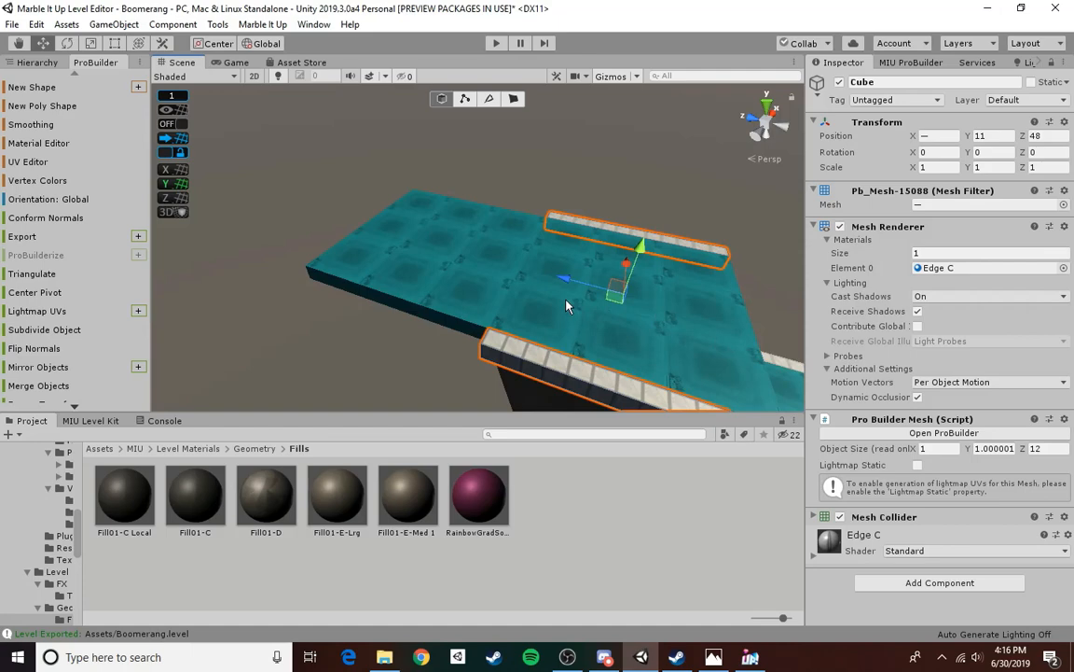
pyautogui.hotkey('ctrl', 'd')
pyautogui.moveTo(566, 280); pyautogui.dragTo(421, 300)
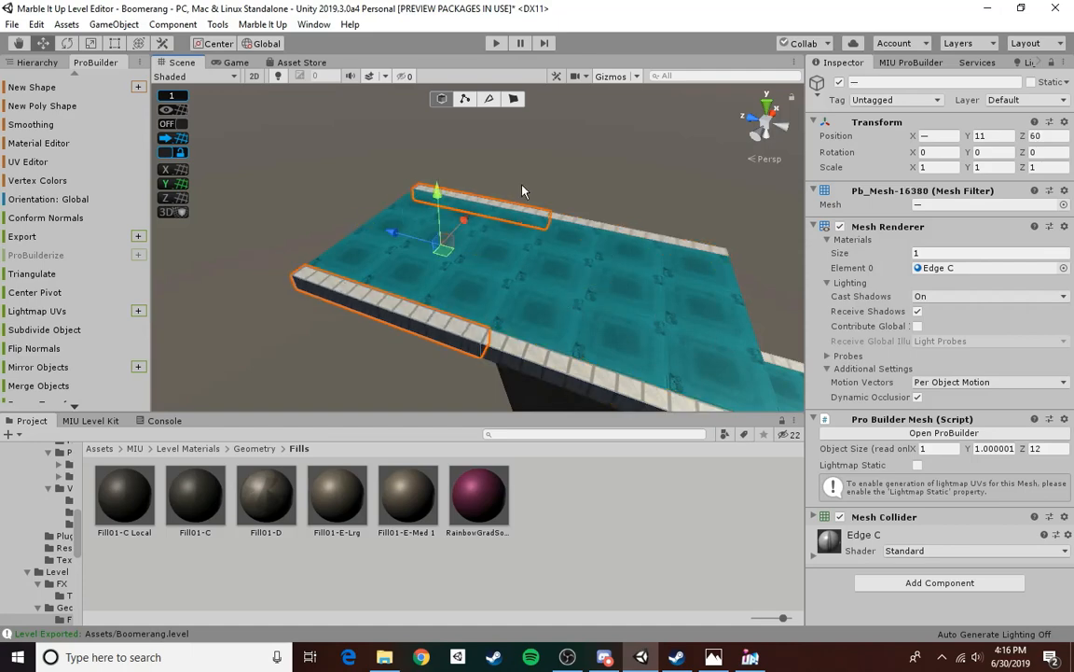
# - Add a Bumper from the MIU Level Kit's interactive gameplay objects to the new raised floor block
pyautogui.keyDown('alt'); pyautogui.moveTo(522, 191); pyautogui.dragTo(408, 252); pyautogui.keyUp('alt')
pyautogui.click(510, 292)
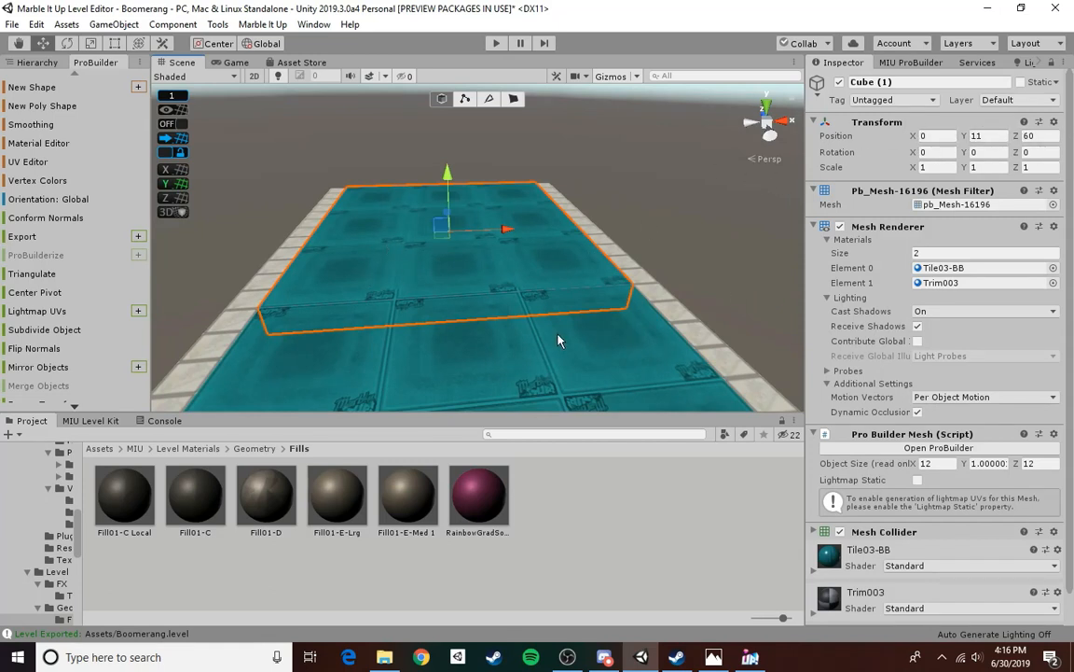
pyautogui.click(653, 226)
pyautogui.moveTo(454, 281); pyautogui.dragTo(411, 370, button='right')
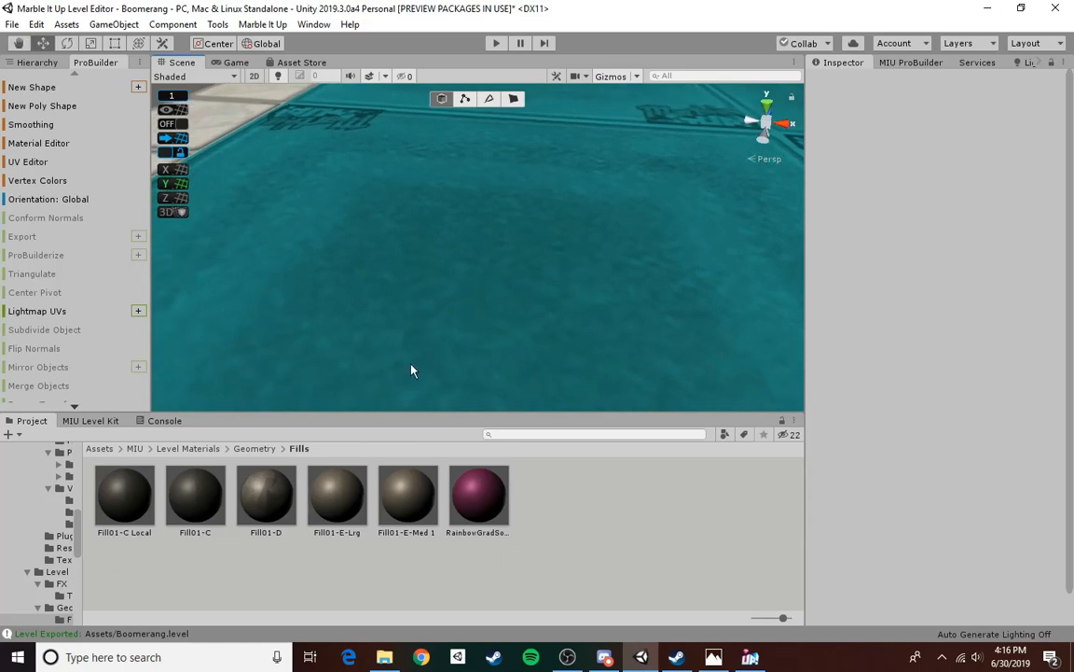
pyautogui.click(90, 421)
pyautogui.click(21, 449)
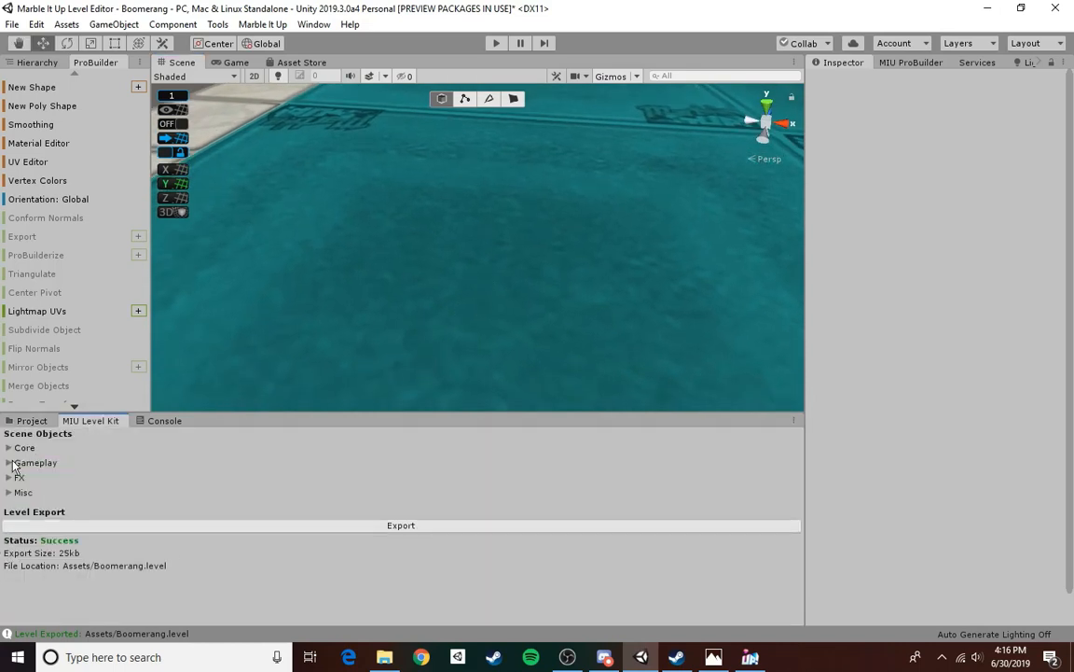
pyautogui.click(14, 463)
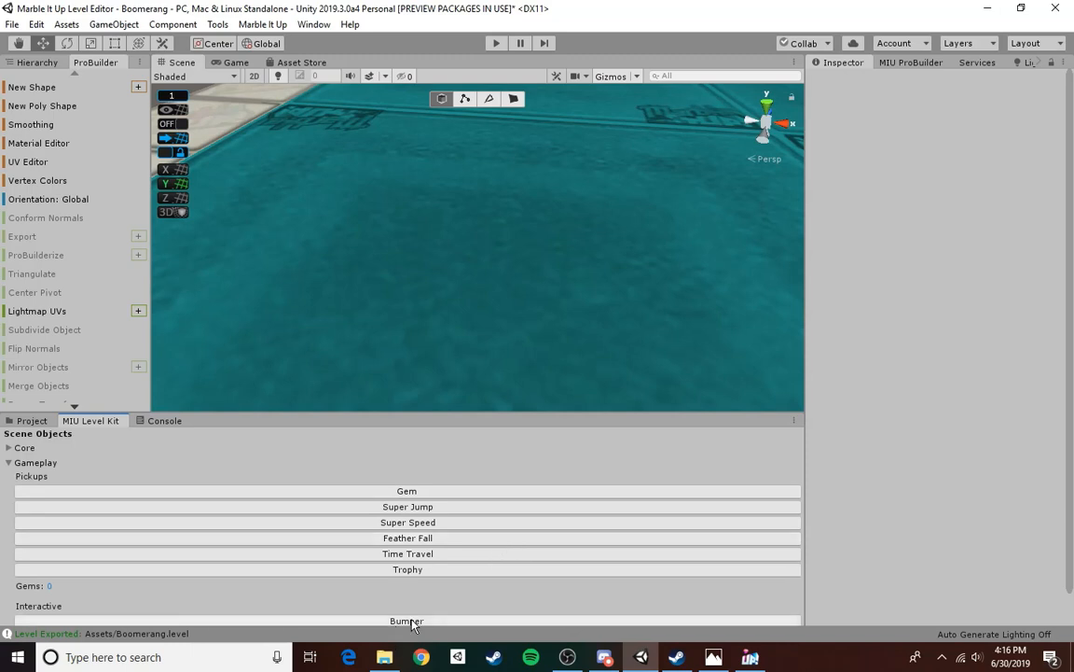
pyautogui.moveTo(442, 414); pyautogui.dragTo(442, 380)
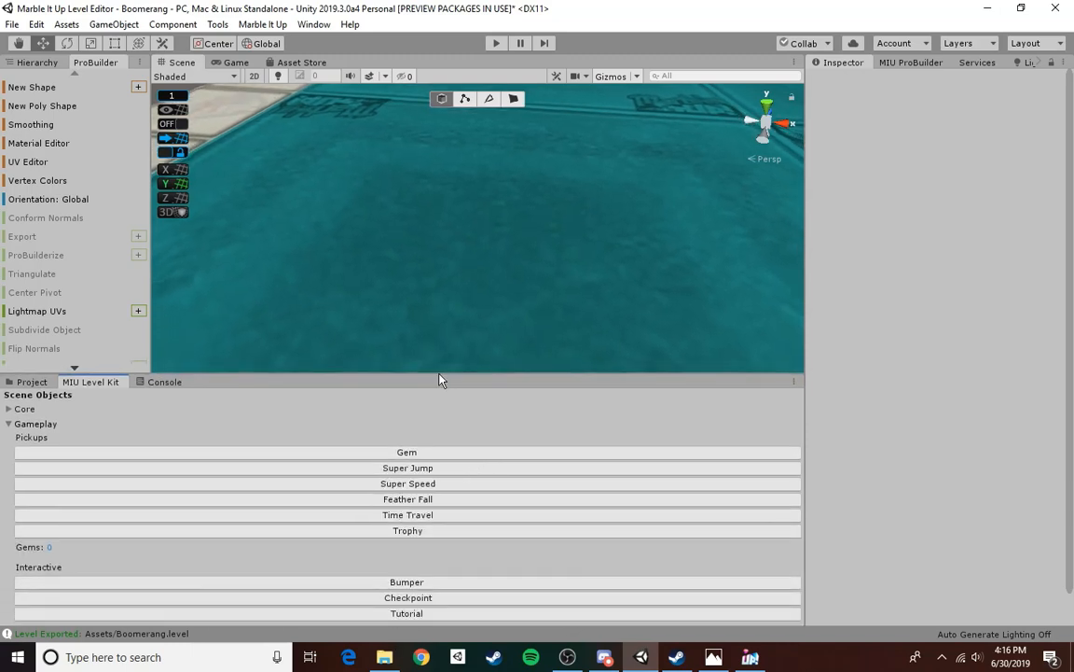
pyautogui.click(415, 580)
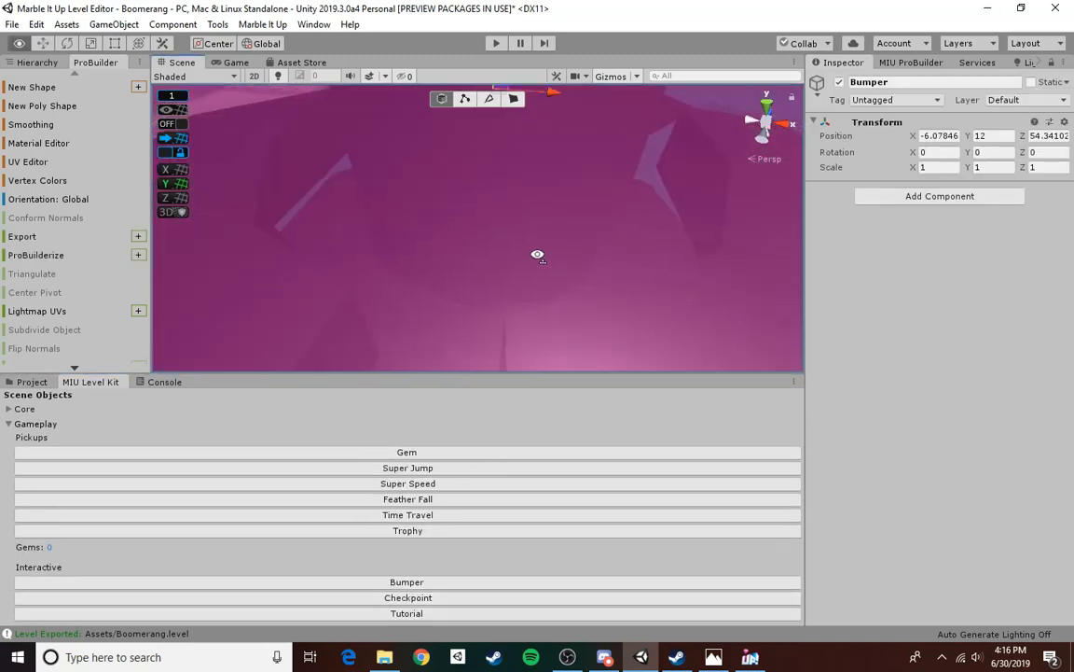
# - Frame the new bumper and nudge it along the Z axis to about 54.21
pyautogui.press('f')
pyautogui.moveTo(676, 236); pyautogui.dragTo(879, 233, button='right')
pyautogui.moveTo(523, 252); pyautogui.dragTo(442, 299, button='right')
pyautogui.moveTo(381, 247)
pyautogui.mouseDown()
pyautogui.moveTo(398, 257)
pyautogui.moveTo(387, 256)
pyautogui.mouseUp()
pyautogui.moveTo(401, 244); pyautogui.dragTo(425, 196, button='right')
pyautogui.click(580, 202)
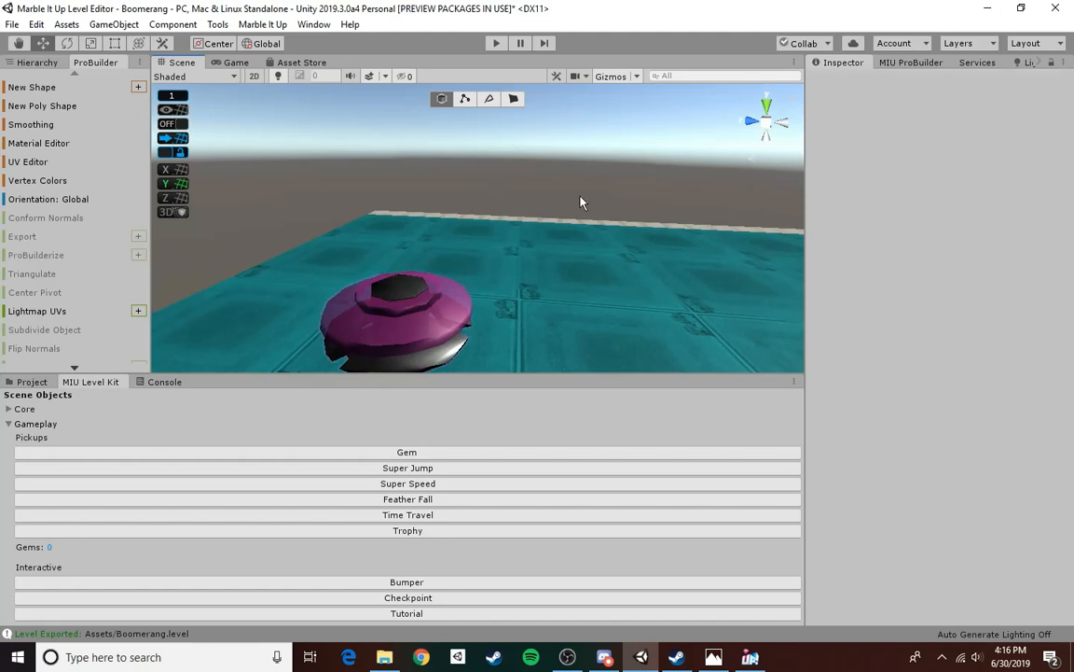
# - Try to move the bumper by its cap and undo the move
pyautogui.moveTo(580, 201); pyautogui.dragTo(563, 245, button='right')
pyautogui.click(410, 279)
pyautogui.moveTo(373, 241); pyautogui.dragTo(508, 283)
pyautogui.hotkey('ctrl', 'z')
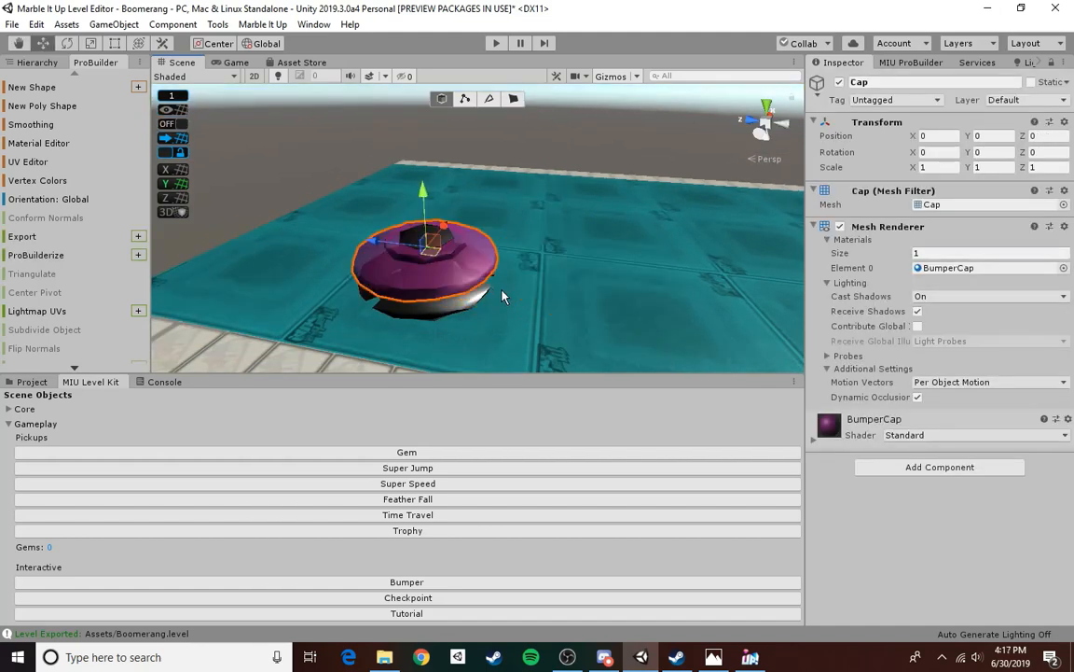
# - Select the whole Bumper object in the scene hierarchy and set its position to X -6 and Z 54
pyautogui.click(35, 62)
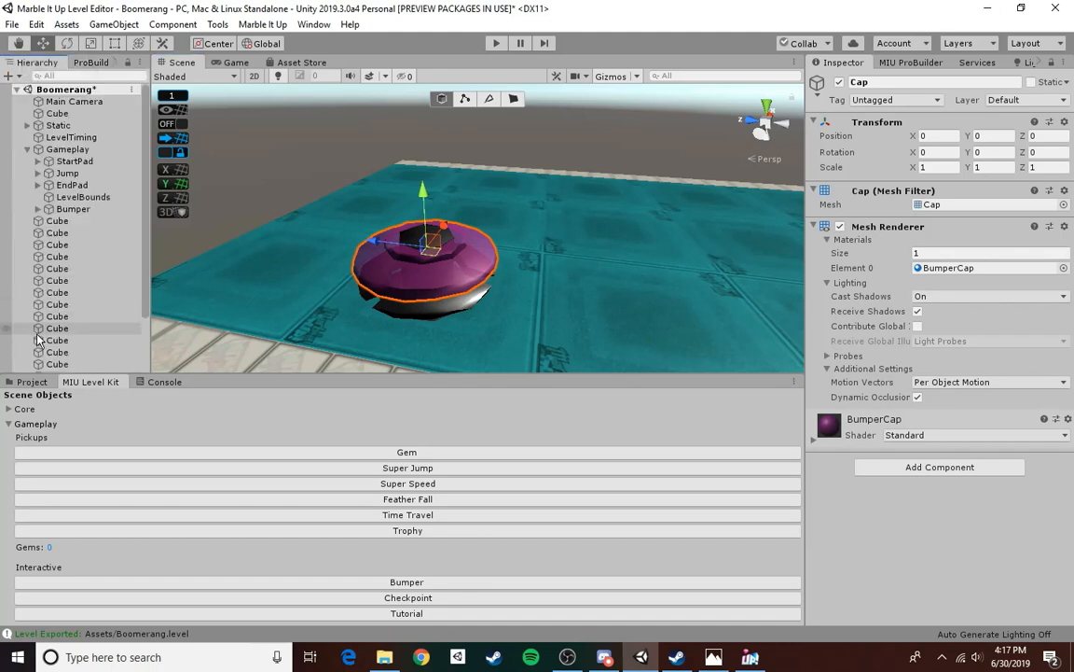
pyautogui.scroll(-3, 65, 233)
pyautogui.click(528, 252)
pyautogui.click(425, 245)
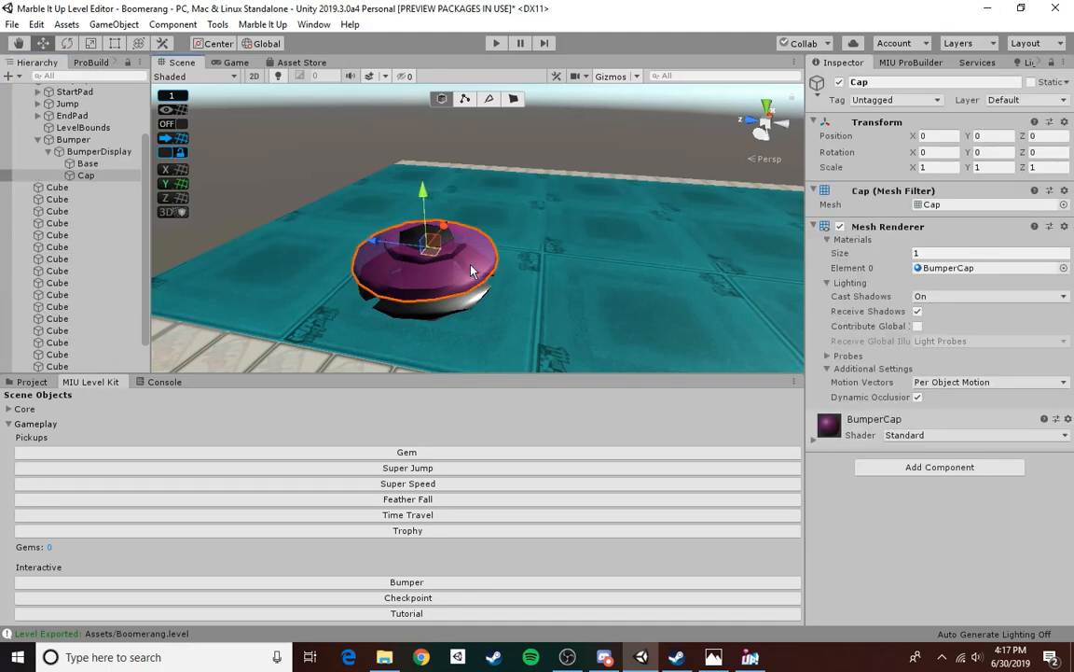
pyautogui.scroll(2, 53, 247)
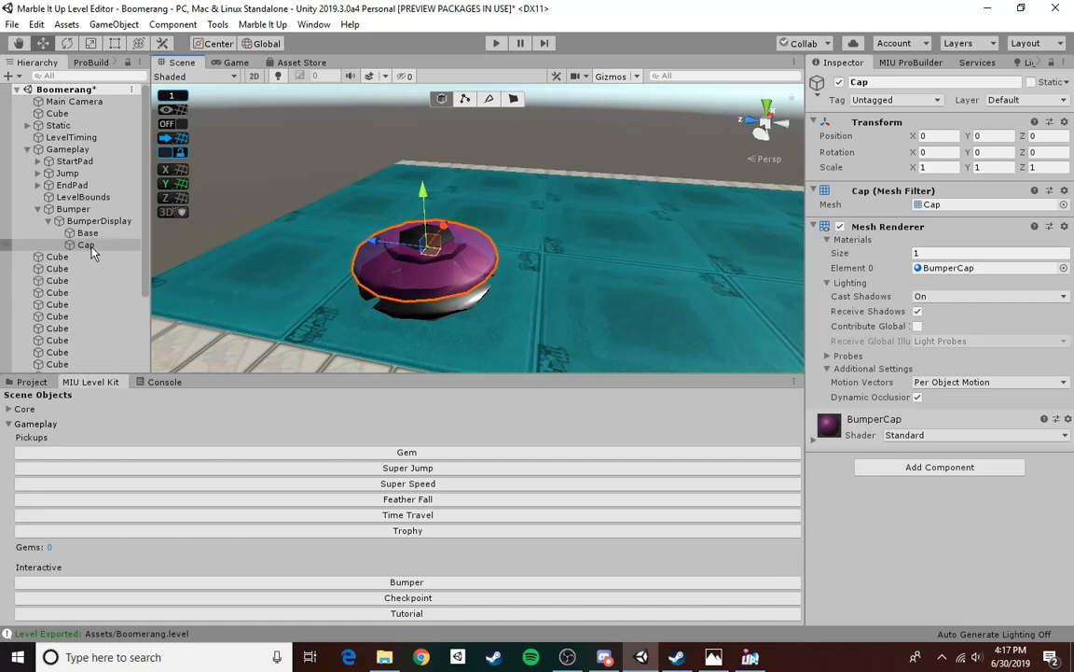
pyautogui.click(79, 211)
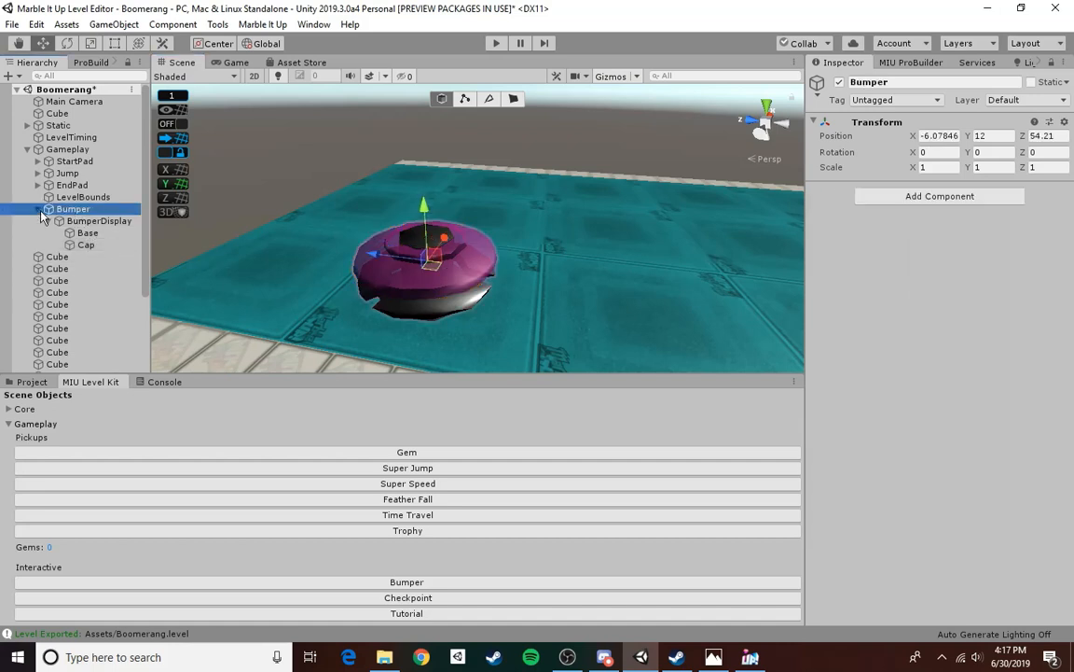
pyautogui.click(39, 210)
pyautogui.moveTo(377, 258); pyautogui.dragTo(387, 261)
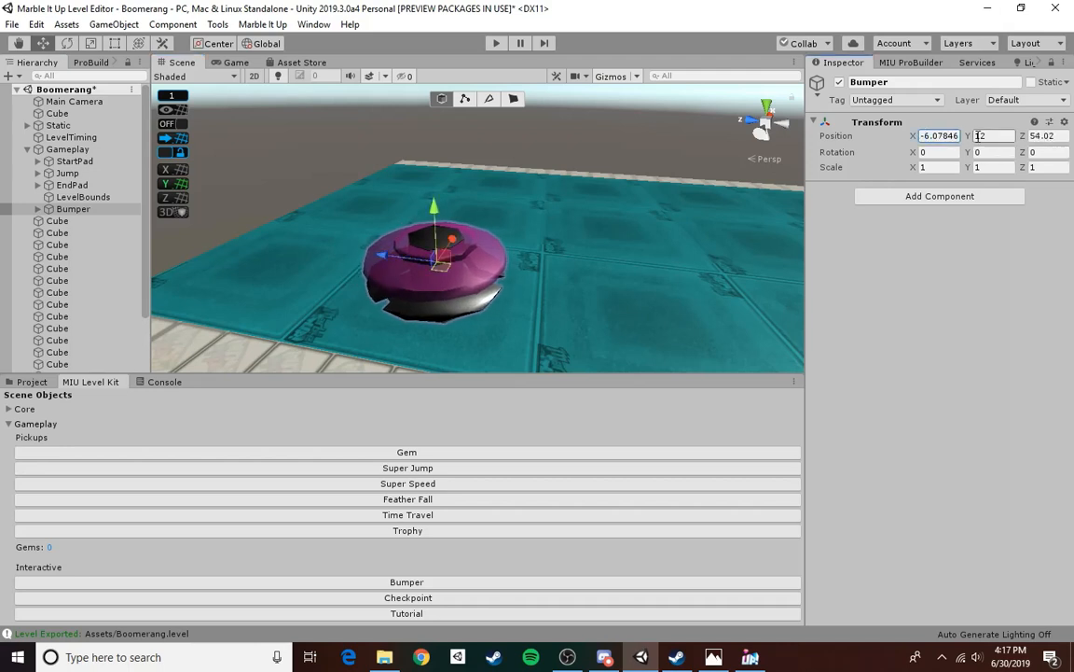
pyautogui.write('-6.0')
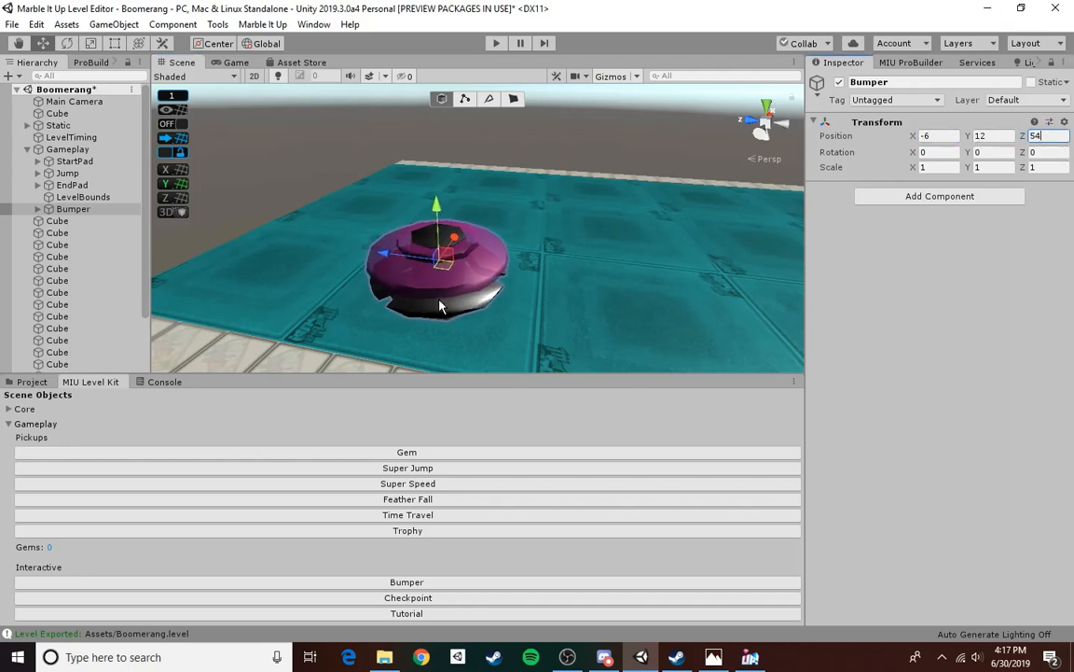
# - Duplicate the bumper and move the copy along the X axis to X -2
pyautogui.keyDown('alt'); pyautogui.moveTo(577, 267); pyautogui.dragTo(270, 328); pyautogui.keyUp('alt')
pyautogui.hotkey('ctrl', 'd')
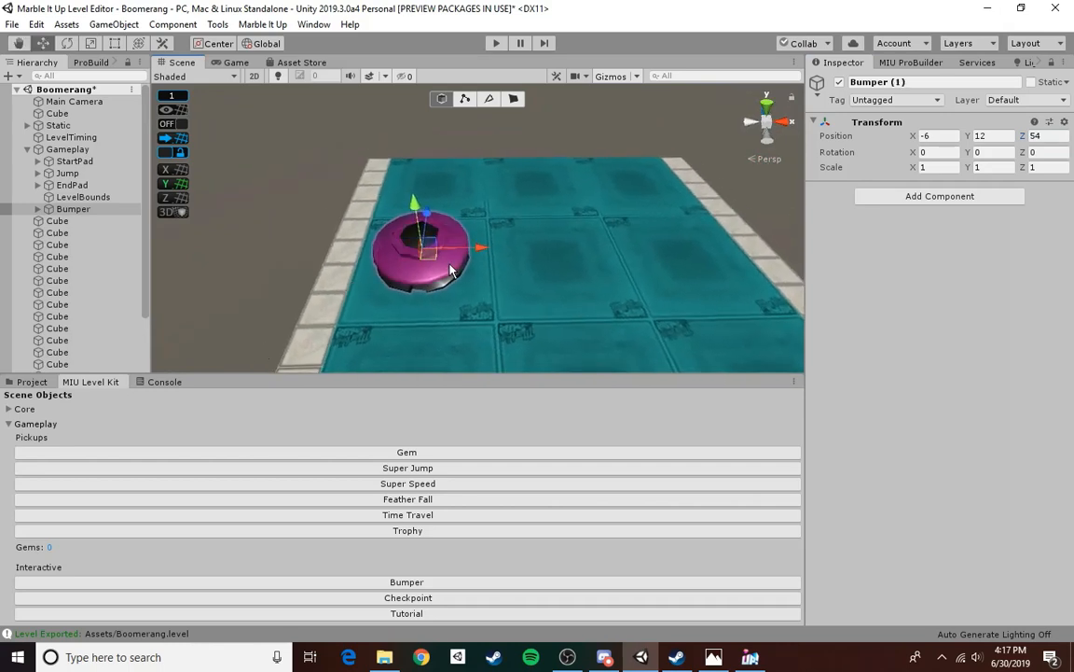
pyautogui.keyDown('ctrl'); pyautogui.moveTo(464, 260); pyautogui.dragTo(604, 251); pyautogui.keyUp('ctrl')
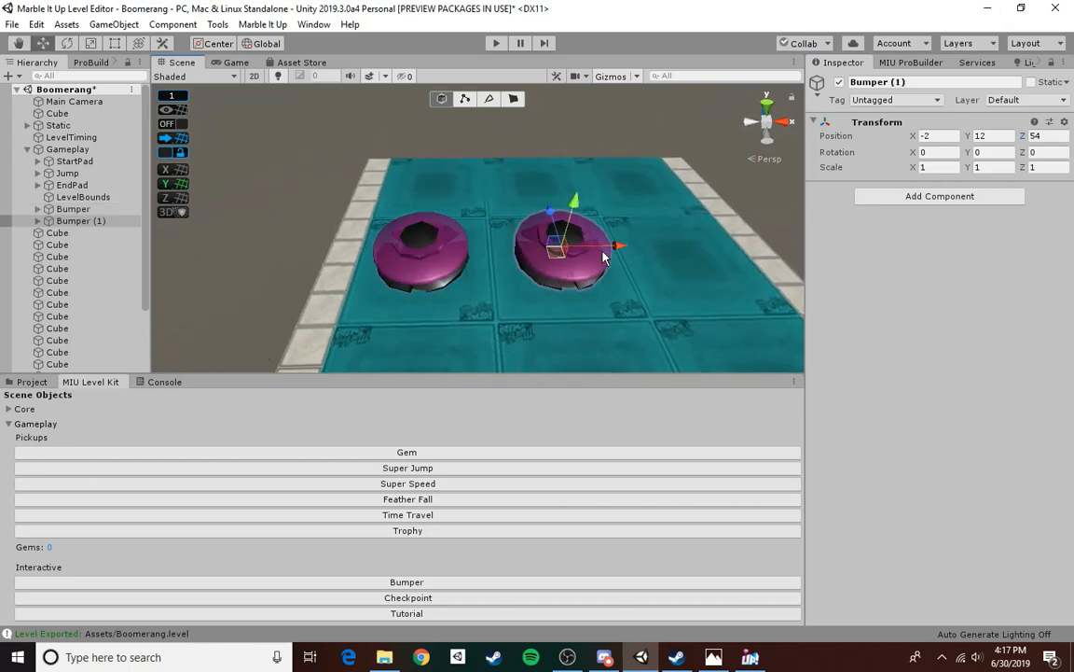
pyautogui.moveTo(603, 252); pyautogui.dragTo(600, 244, button='right')
# - Try to extend the raised floor block and its edge trims by pulling their selected faces outward along Z
pyautogui.keyDown('alt'); pyautogui.moveTo(528, 229); pyautogui.dragTo(821, 272); pyautogui.keyUp('alt')
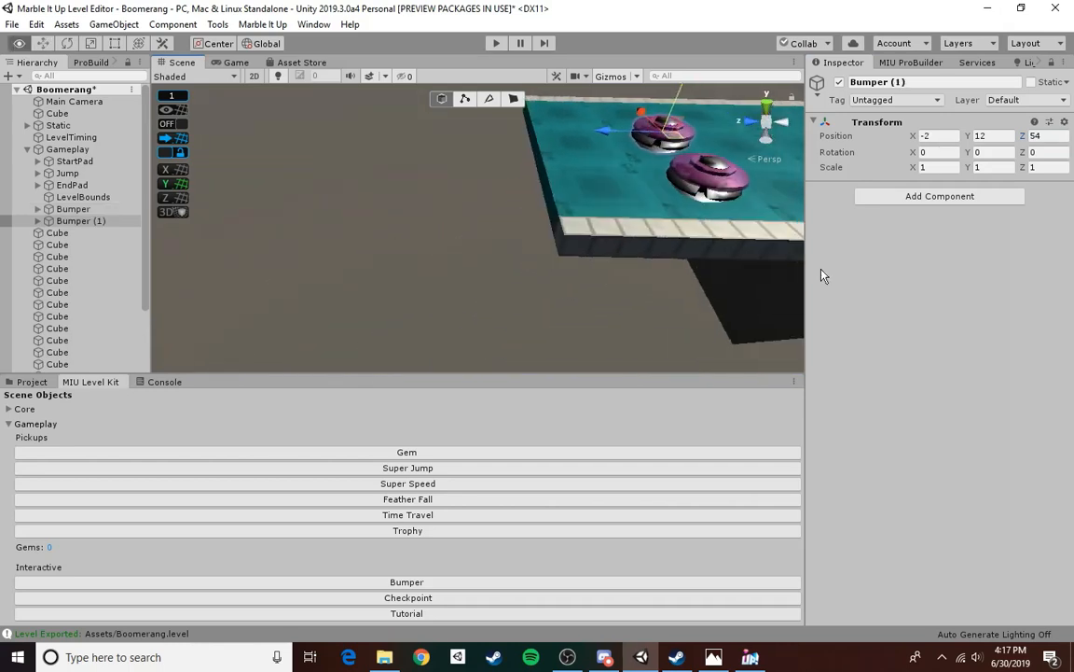
pyautogui.click(568, 233)
pyautogui.keyDown('alt'); pyautogui.moveTo(568, 232); pyautogui.dragTo(600, 159); pyautogui.keyUp('alt')
pyautogui.click(518, 102)
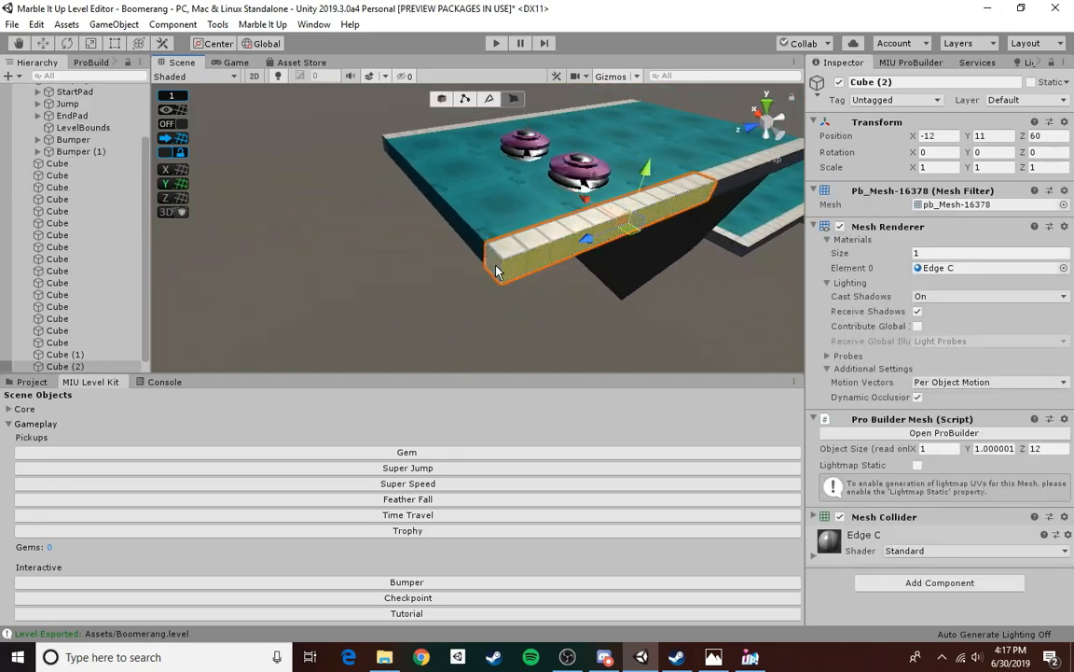
pyautogui.click(495, 268)
pyautogui.keyDown('shift'); pyautogui.click(450, 215); pyautogui.keyUp('shift')
pyautogui.keyDown('alt'); pyautogui.moveTo(451, 215); pyautogui.dragTo(427, 228); pyautogui.keyUp('alt')
pyautogui.keyDown('shift'); pyautogui.click(477, 166); pyautogui.keyUp('shift')
pyautogui.moveTo(496, 233); pyautogui.dragTo(333, 316)
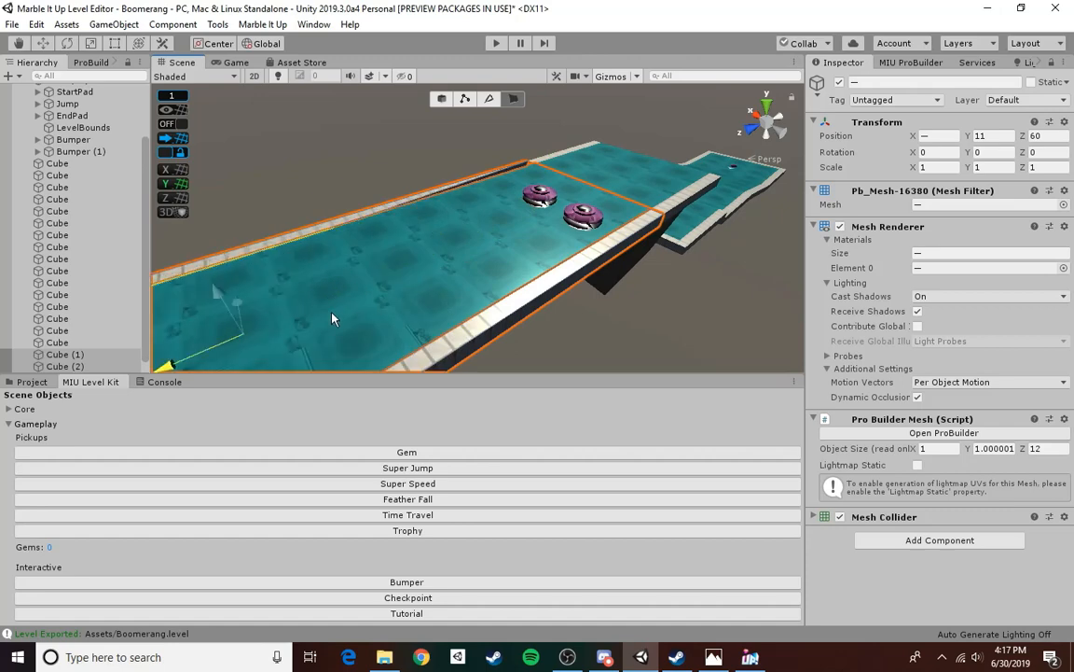
pyautogui.hotkey('ctrl', 'z')
# - Select the far end faces of the raised floor block and both edge trims, and pull them outward along Z to lengthen the platform
pyautogui.press('a')
pyautogui.moveTo(511, 284); pyautogui.dragTo(546, 272, button='right')
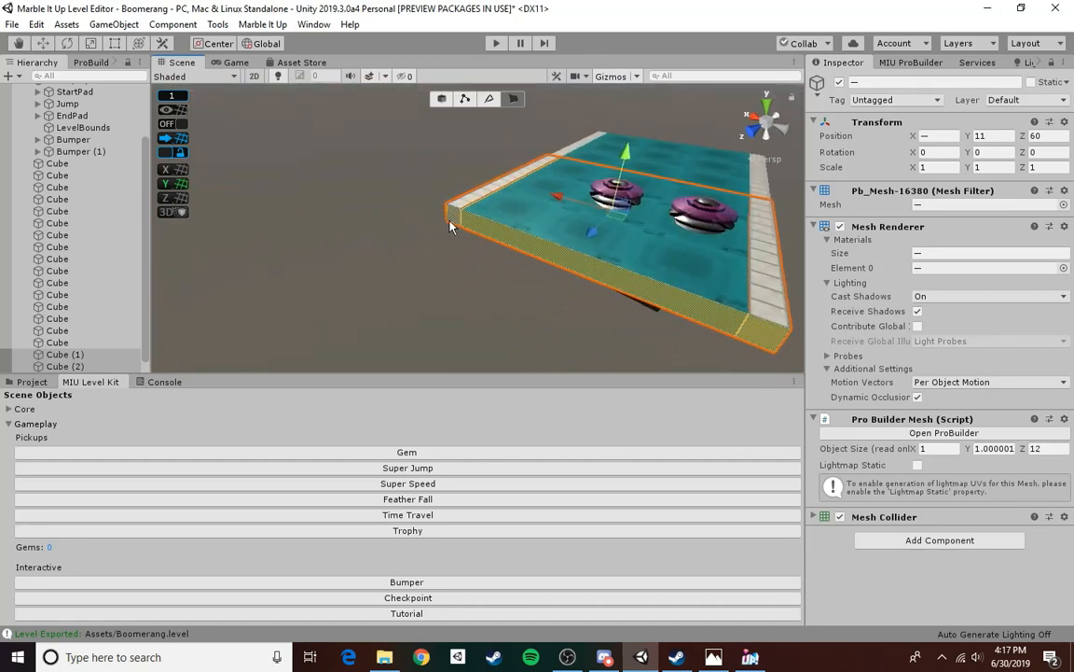
pyautogui.click(455, 222)
pyautogui.keyDown('shift'); pyautogui.click(557, 260); pyautogui.keyUp('shift')
pyautogui.keyDown('shift'); pyautogui.click(760, 329); pyautogui.keyUp('shift')
pyautogui.keyDown('alt'); pyautogui.moveTo(589, 288); pyautogui.dragTo(432, 299); pyautogui.keyUp('alt')
pyautogui.moveTo(488, 254); pyautogui.dragTo(182, 319)
pyautogui.press('a')
pyautogui.moveTo(554, 256); pyautogui.dragTo(496, 248, button='right')
pyautogui.moveTo(479, 242); pyautogui.dragTo(412, 262)
# - Add another Bumper on the lengthened platform and set its position to X 2 and Z 66
pyautogui.moveTo(412, 262); pyautogui.dragTo(571, 326, button='right')
pyautogui.click(613, 283)
pyautogui.press('w')
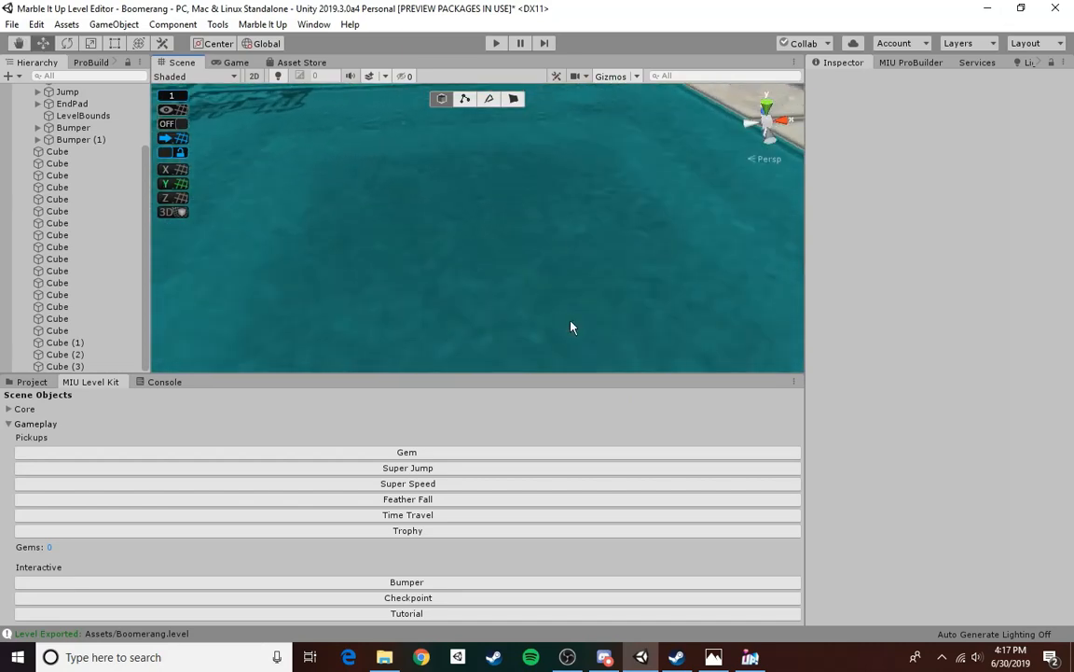
pyautogui.click(459, 581)
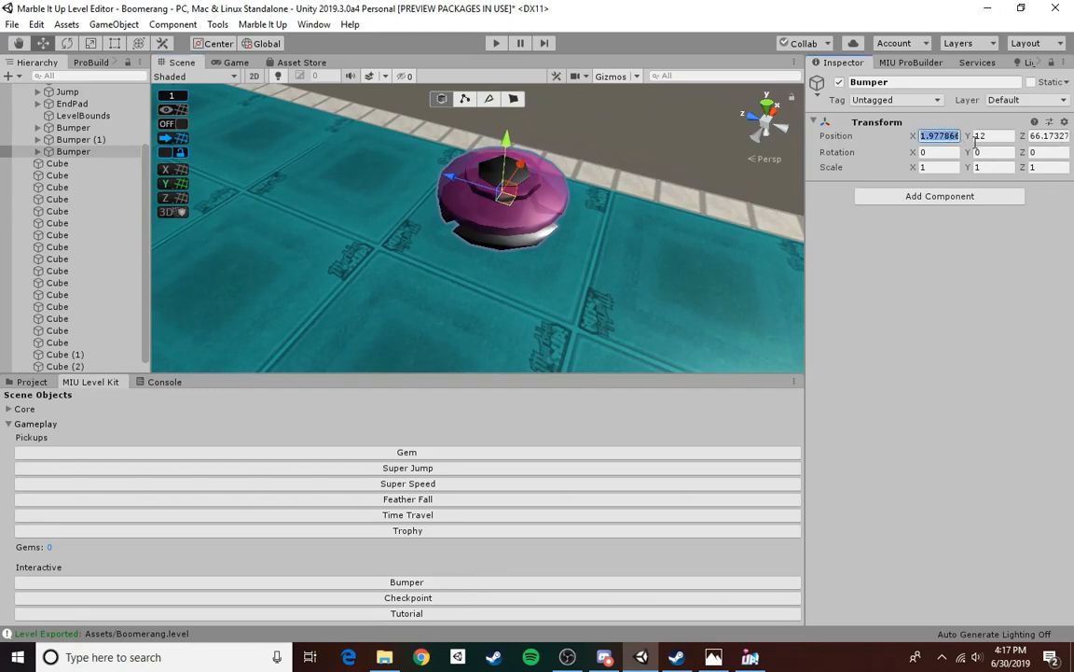
pyautogui.write('2')
pyautogui.write('66.')
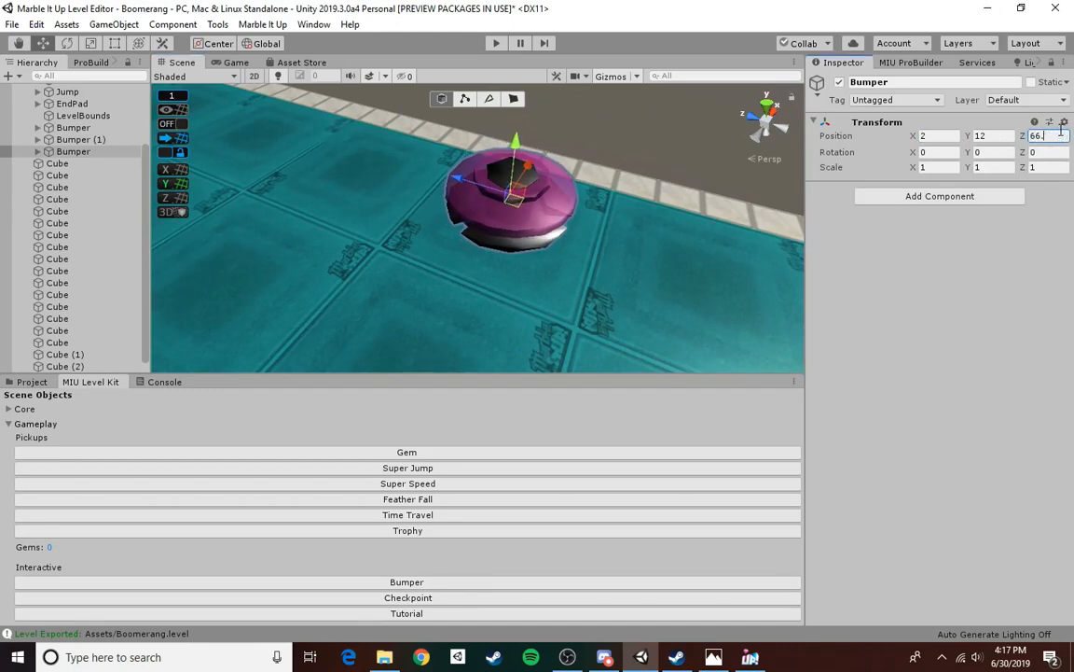
# - Duplicate the bumper at X 2, Z 66 and move the copy along the X axis to X -2
pyautogui.moveTo(584, 194); pyautogui.dragTo(439, 222, button='right')
pyautogui.press('d')
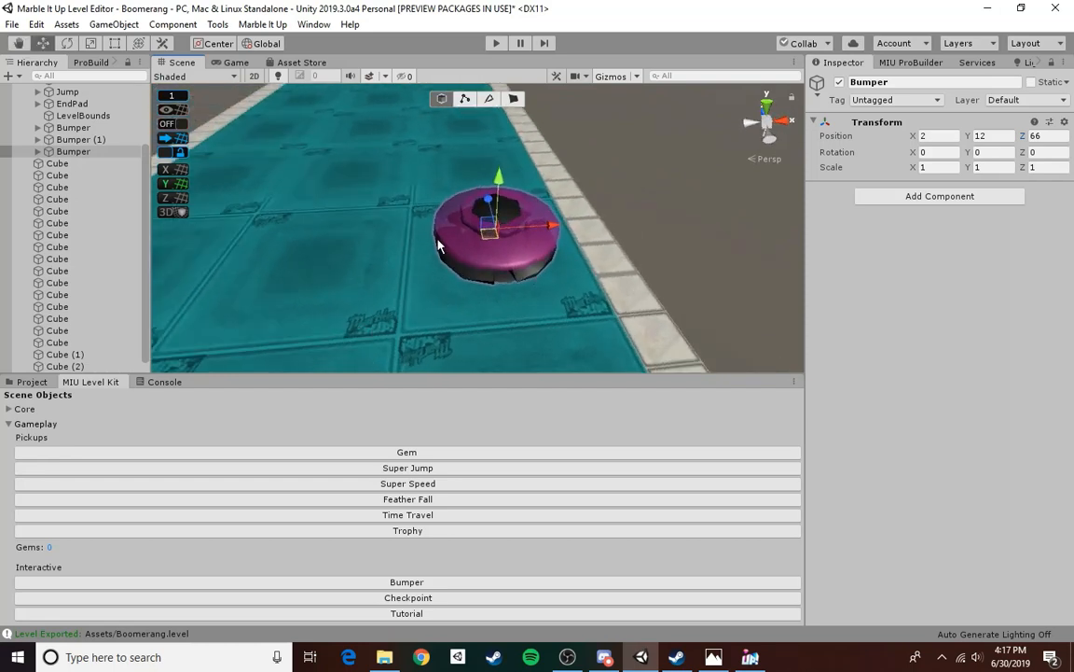
pyautogui.hotkey('ctrl', 'd')
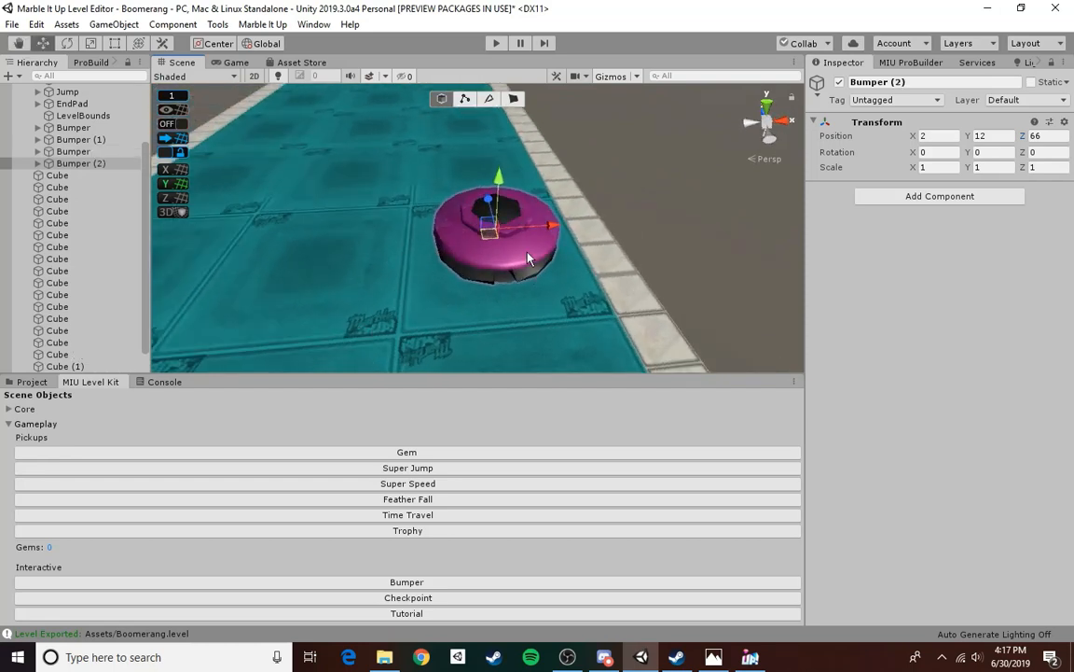
pyautogui.moveTo(550, 229); pyautogui.dragTo(382, 257)
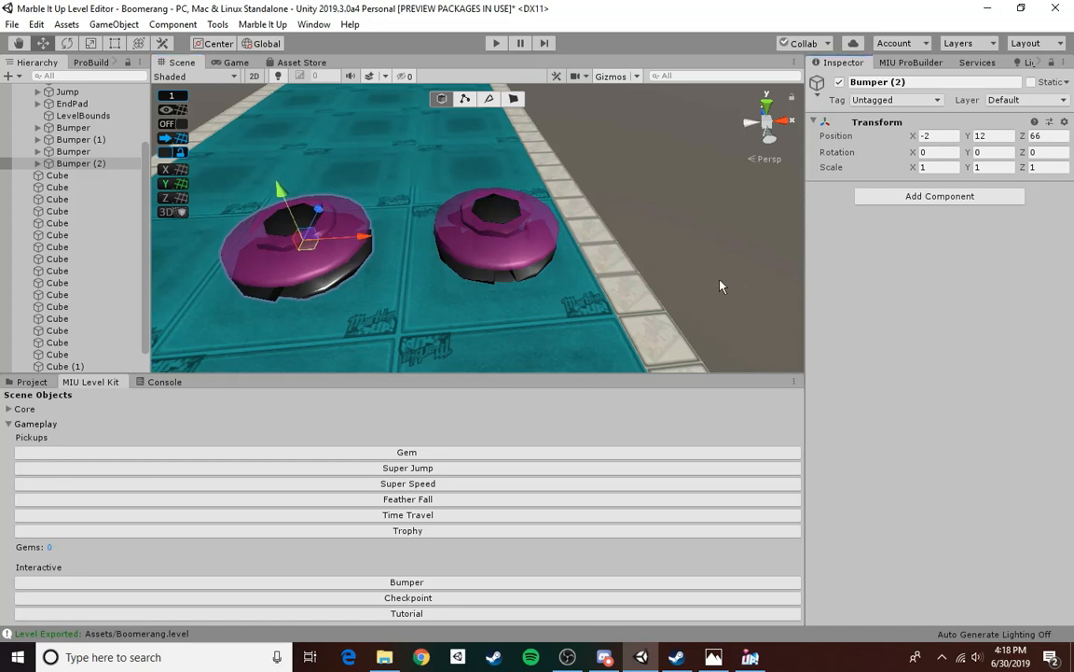
# - Duplicate the bumper at X -2, Z 66 and move the copy to X -6, Z 78
pyautogui.moveTo(720, 286); pyautogui.dragTo(253, 239, button='right')
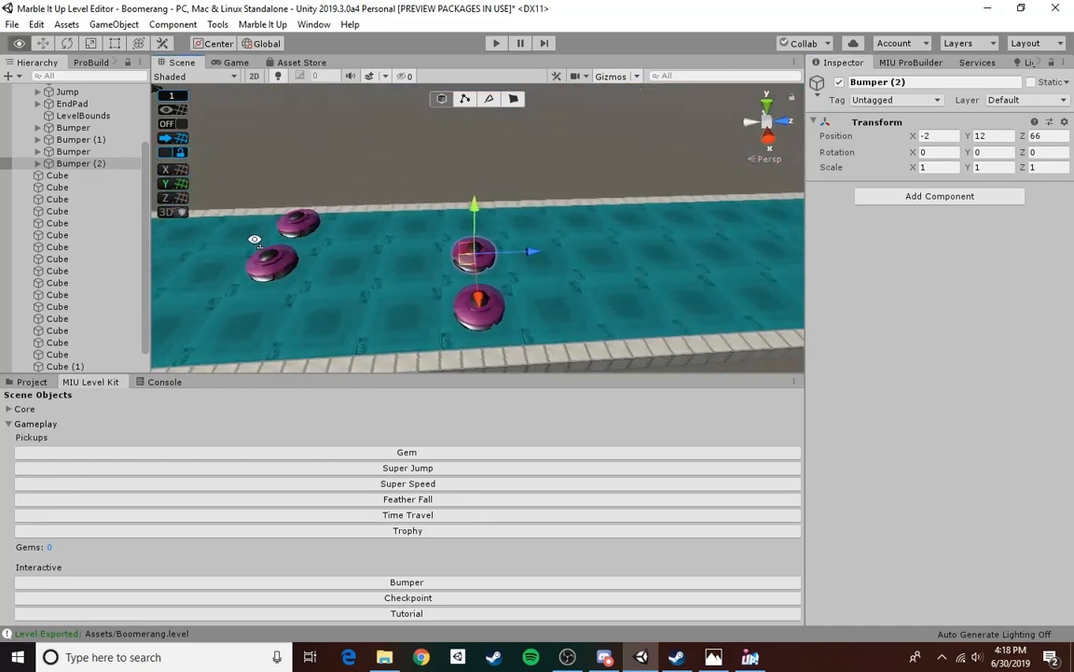
pyautogui.hotkey('ctrl', 'd')
pyautogui.moveTo(530, 253); pyautogui.dragTo(699, 260)
pyautogui.moveTo(493, 307); pyautogui.dragTo(735, 308, button='right')
pyautogui.moveTo(673, 273); pyautogui.dragTo(522, 267)
# - Duplicate the bumper at X -6, Z 78 and move the copy along the X axis to the platform's opposite side
pyautogui.scroll(-5, 522, 266)
pyautogui.hotkey('ctrl', 'd')
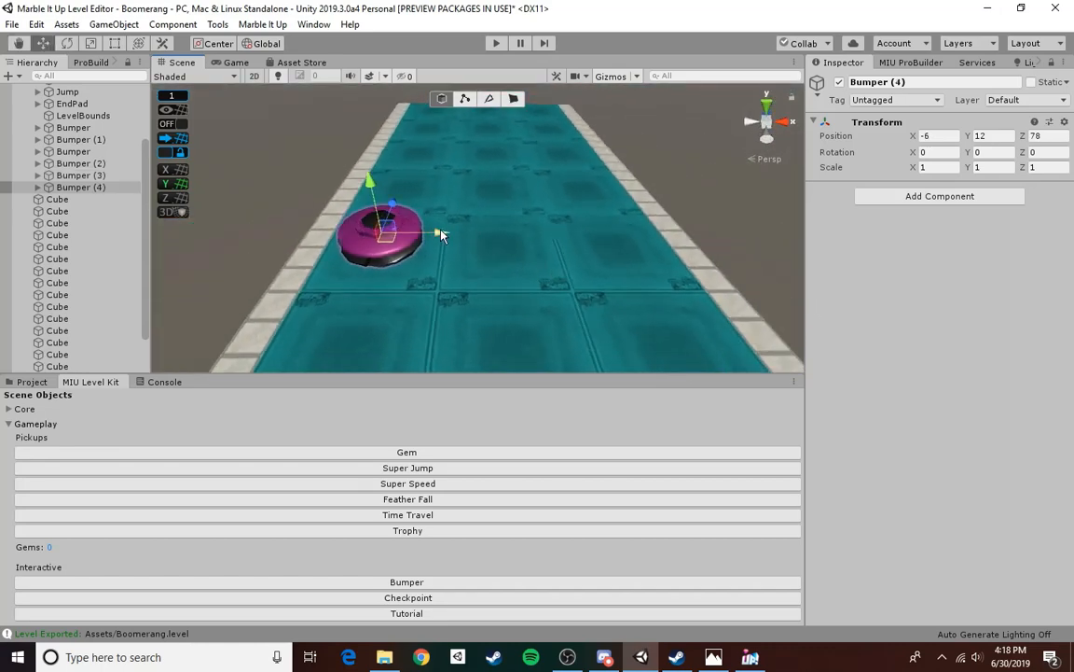
pyautogui.moveTo(441, 233); pyautogui.dragTo(684, 240)
pyautogui.moveTo(502, 291); pyautogui.dragTo(575, 191, button='right')
pyautogui.click(570, 199)
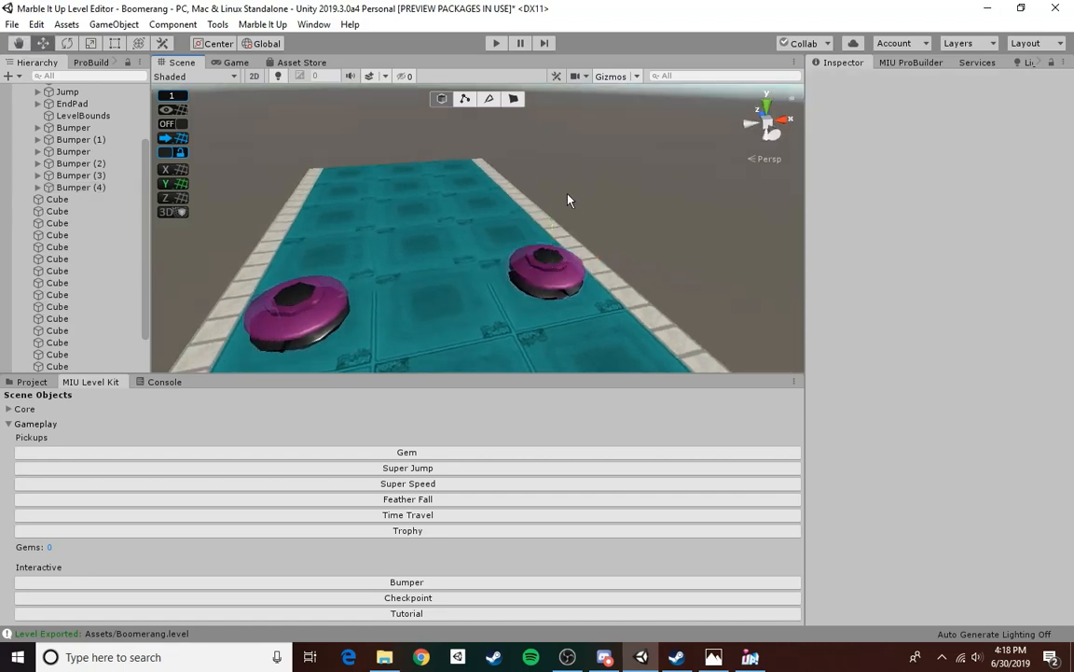
# - Try placing a Checkpoint on the long platform's floor beyond the last pair of bumpers
pyautogui.moveTo(485, 217); pyautogui.dragTo(945, 356, button='right')
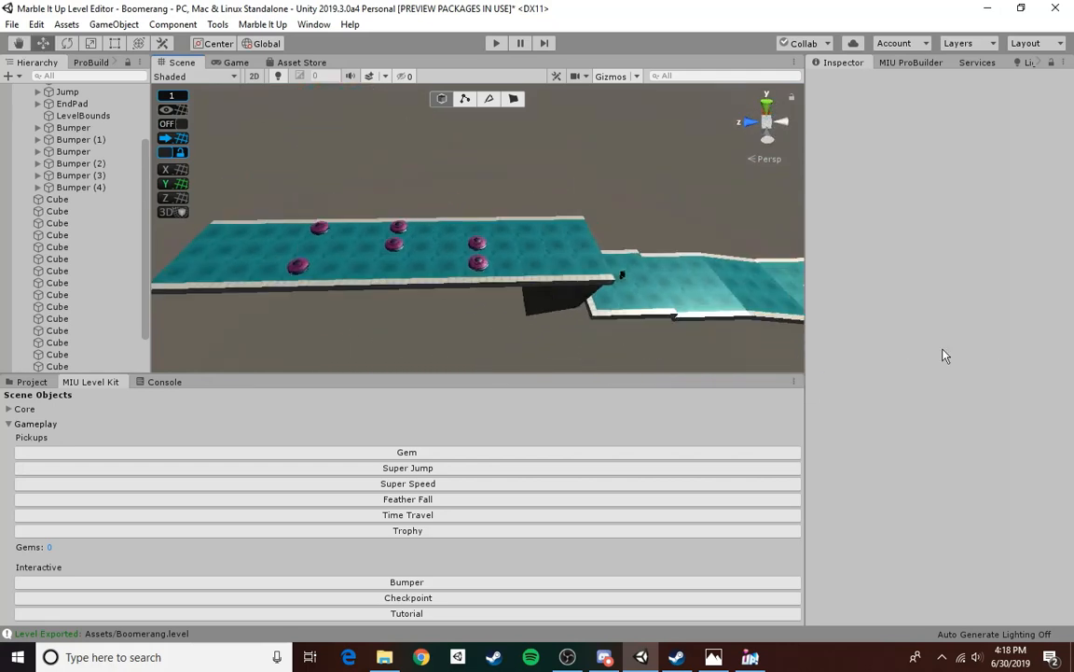
pyautogui.moveTo(517, 300); pyautogui.dragTo(395, 240, button='right')
pyautogui.moveTo(442, 228); pyautogui.dragTo(385, 269, button='right')
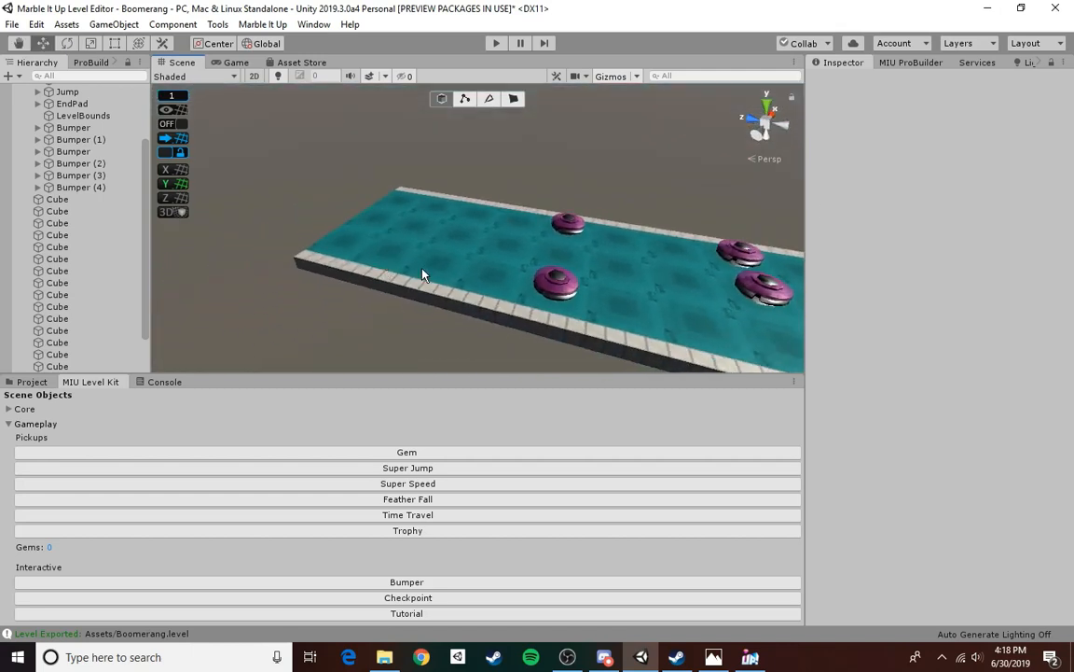
pyautogui.moveTo(446, 286); pyautogui.dragTo(240, 328, button='right')
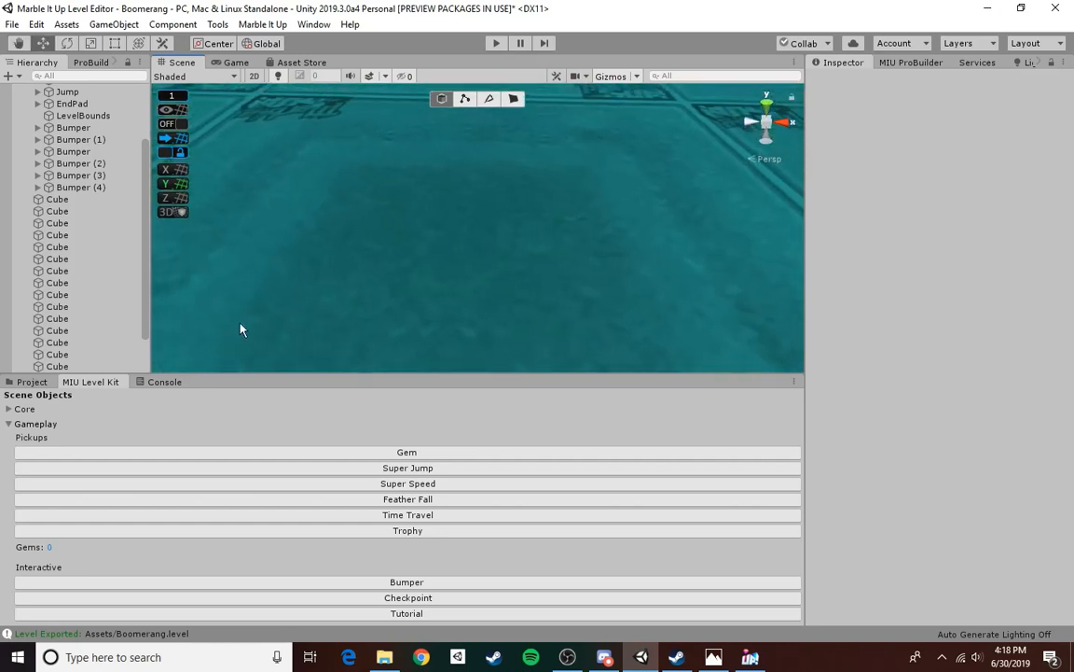
pyautogui.click(453, 598)
pyautogui.moveTo(487, 326); pyautogui.dragTo(747, 269, button='right')
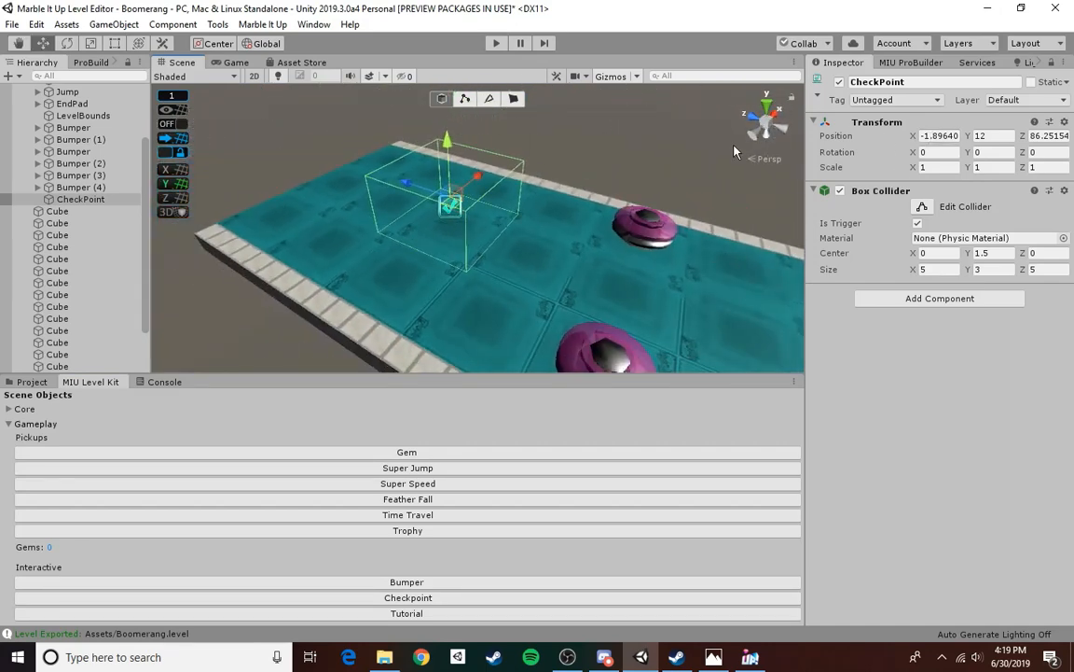
pyautogui.click(658, 138)
# - Duplicate the flat floor block at Y 2, Z 24 together with both edge trims and move the copies along Z to 84
pyautogui.moveTo(285, 270); pyautogui.dragTo(583, 293, button='right')
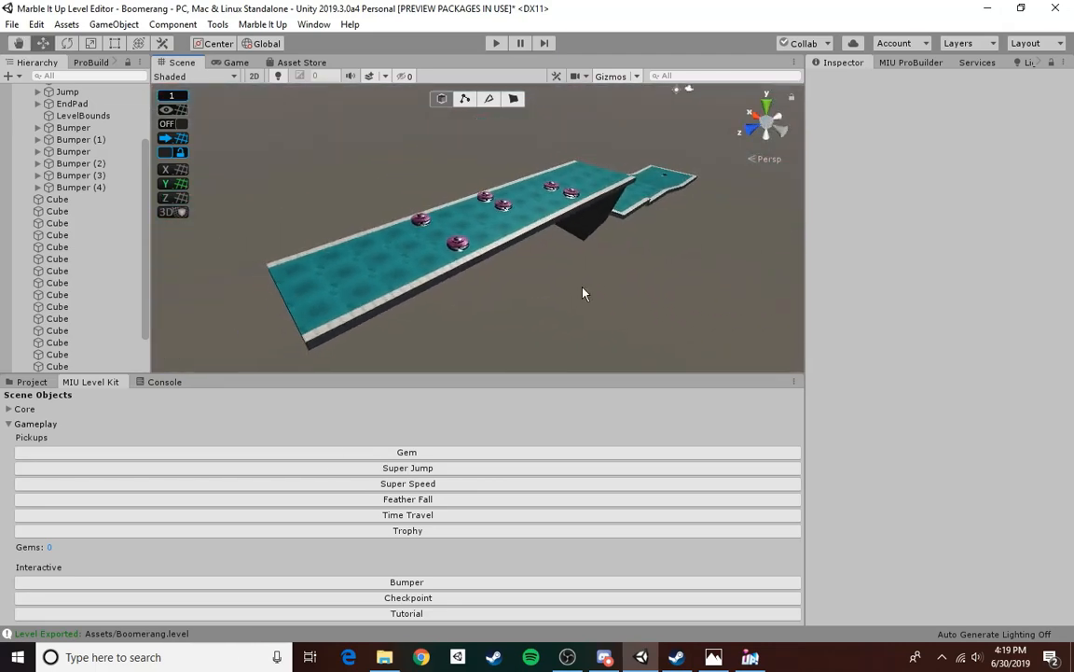
pyautogui.click(605, 178)
pyautogui.moveTo(604, 178); pyautogui.dragTo(438, 195, button='right')
pyautogui.press('w')
pyautogui.click(419, 182)
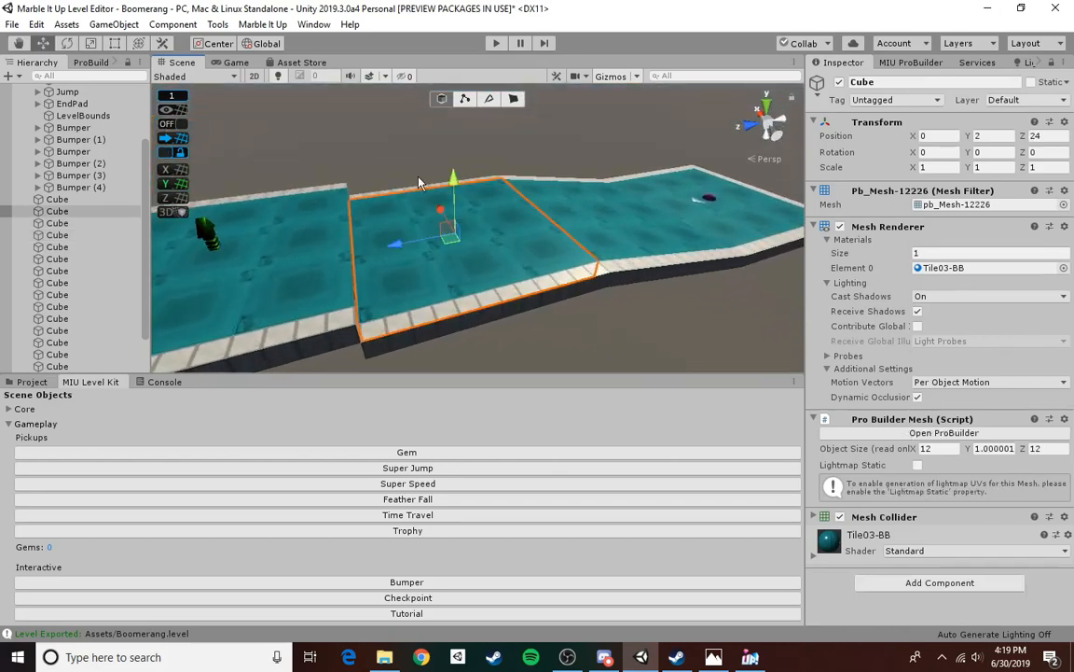
pyautogui.keyDown('shift'); pyautogui.click(423, 187); pyautogui.keyUp('shift')
pyautogui.keyDown('shift'); pyautogui.click(454, 322); pyautogui.keyUp('shift')
pyautogui.moveTo(454, 322); pyautogui.dragTo(472, 267, button='right')
pyautogui.press('s')
pyautogui.hotkey('ctrl', 'd')
pyautogui.moveTo(612, 251); pyautogui.dragTo(172, 239)
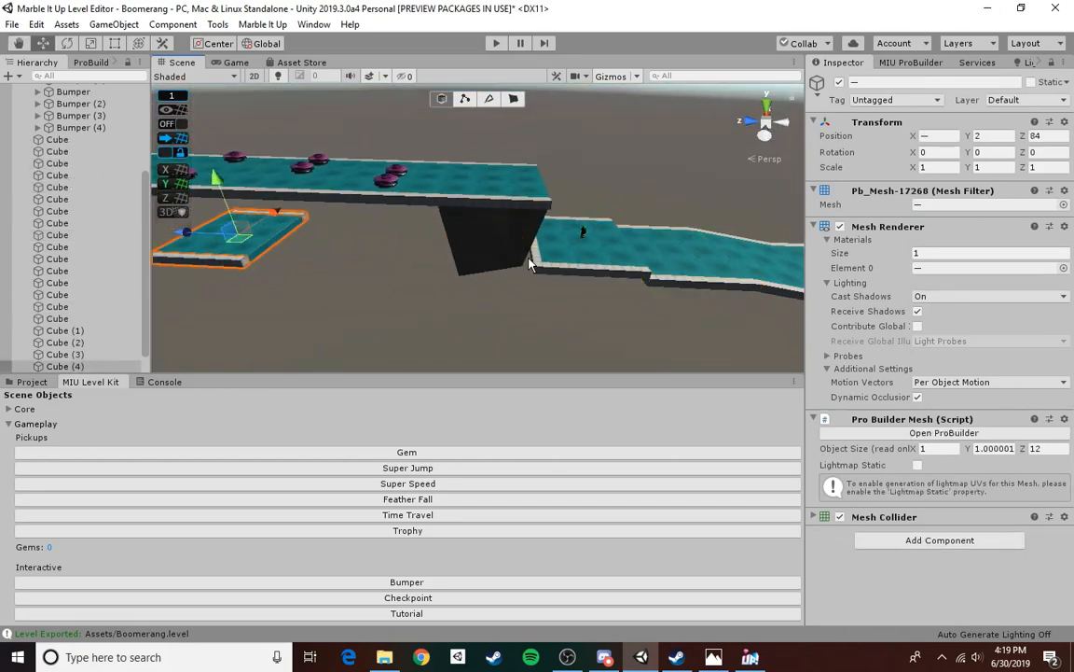
# - Raise the duplicated flat section to Y 11 and move it outward along Z beyond the long platform's end
pyautogui.press('w')
pyautogui.moveTo(530, 258); pyautogui.dragTo(552, 227, button='right')
pyautogui.press('a')
pyautogui.moveTo(559, 212); pyautogui.dragTo(536, 158)
pyautogui.moveTo(506, 203); pyautogui.dragTo(239, 199)
pyautogui.click(293, 243)
# - Duplicate the sloped floor block at Z 12 together with both edge trims and move the copies along Z to 86
pyautogui.moveTo(293, 243); pyautogui.dragTo(563, 199, button='right')
pyautogui.press('w')
pyautogui.click(564, 200)
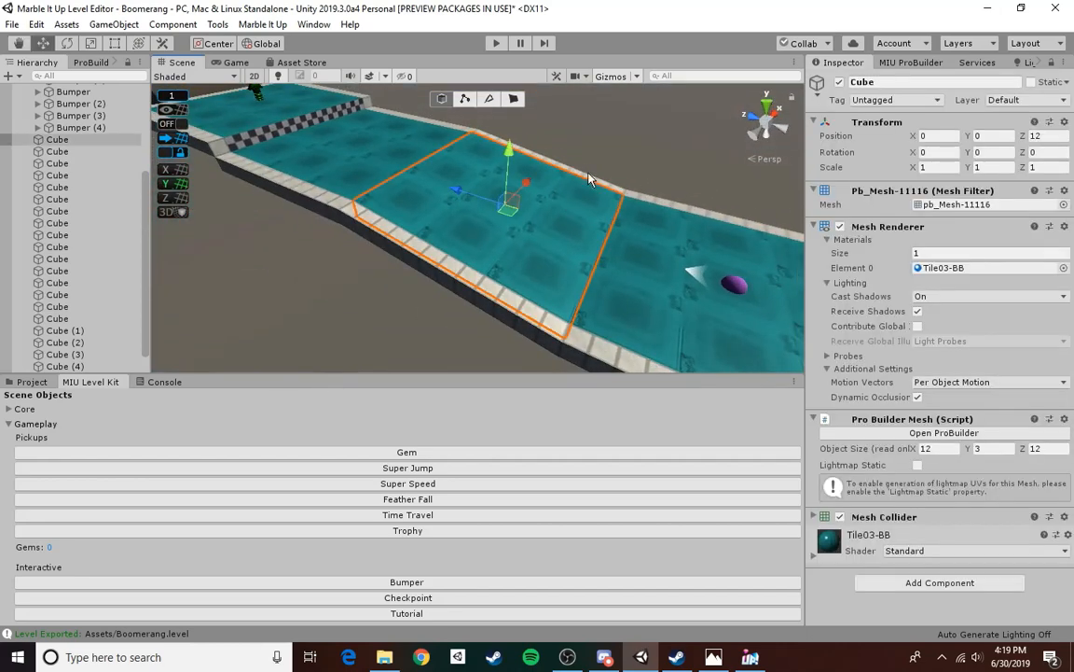
pyautogui.keyDown('shift'); pyautogui.click(485, 283); pyautogui.keyUp('shift')
pyautogui.press('s')
pyautogui.moveTo(485, 283); pyautogui.dragTo(529, 229, button='right')
pyautogui.hotkey('ctrl', 'd')
pyautogui.moveTo(552, 247); pyautogui.dragTo(39, 261)
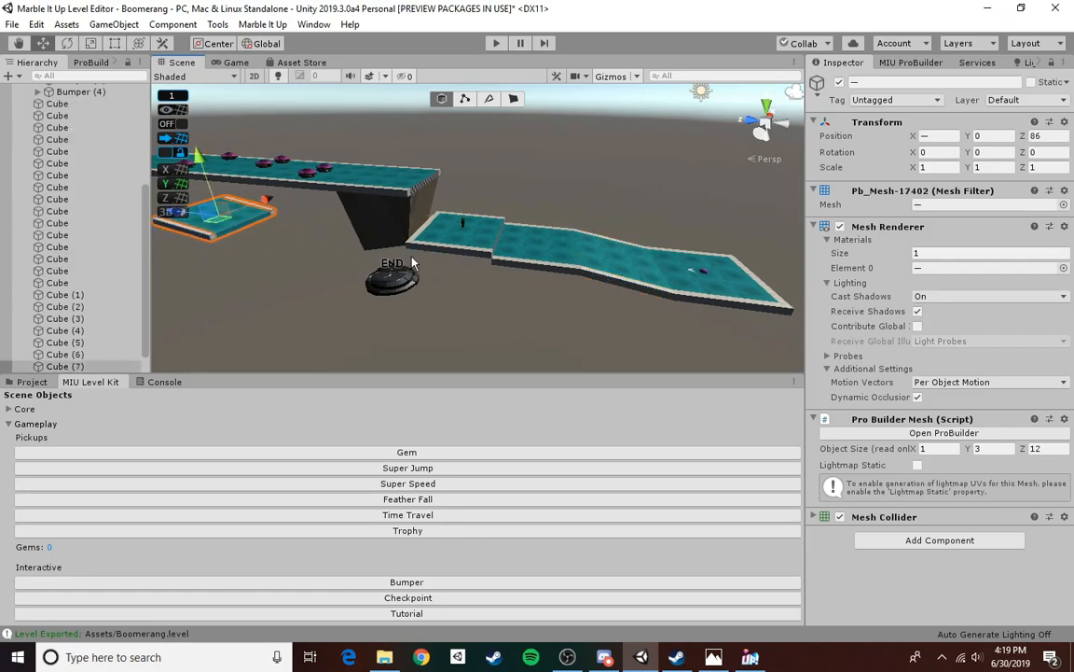
# - Raise the duplicated ramp section to Y 11 and move it along Z to 108 at the long platform's end
pyautogui.moveTo(411, 256); pyautogui.dragTo(468, 286, button='right')
pyautogui.press('w')
pyautogui.press('a')
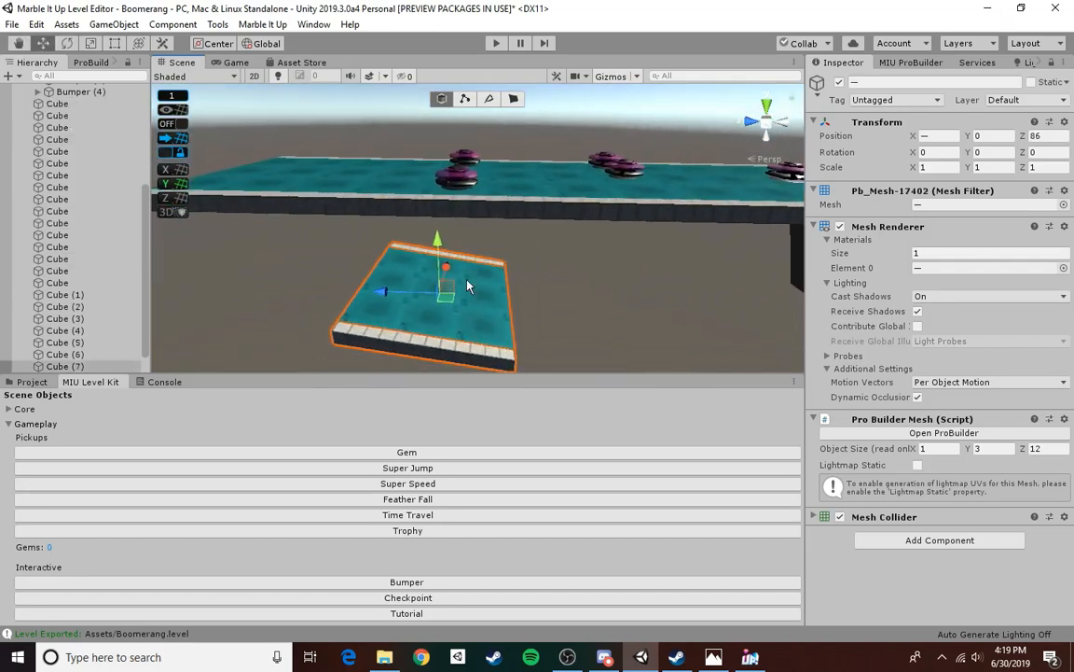
pyautogui.moveTo(436, 254); pyautogui.dragTo(408, 146)
pyautogui.press('a')
pyautogui.moveTo(407, 146); pyautogui.dragTo(481, 168, button='right')
pyautogui.moveTo(523, 171); pyautogui.dragTo(280, 185)
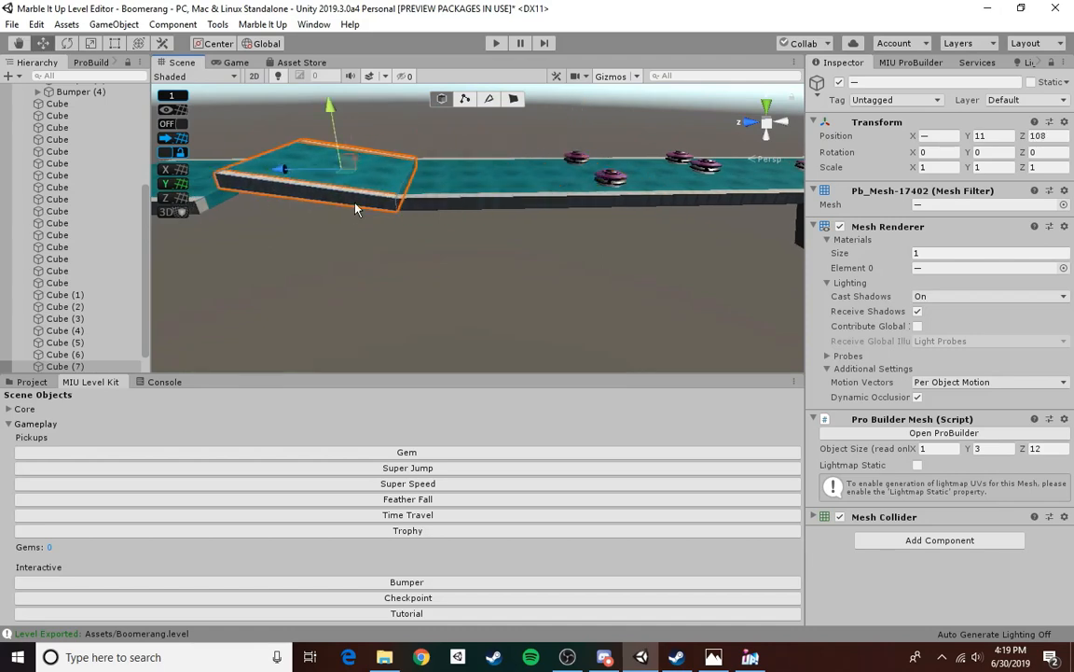
# - Select the flat end section's floor and both edge trims and move them along Z to 119, toward the ramp
pyautogui.moveTo(319, 182); pyautogui.dragTo(506, 228, button='right')
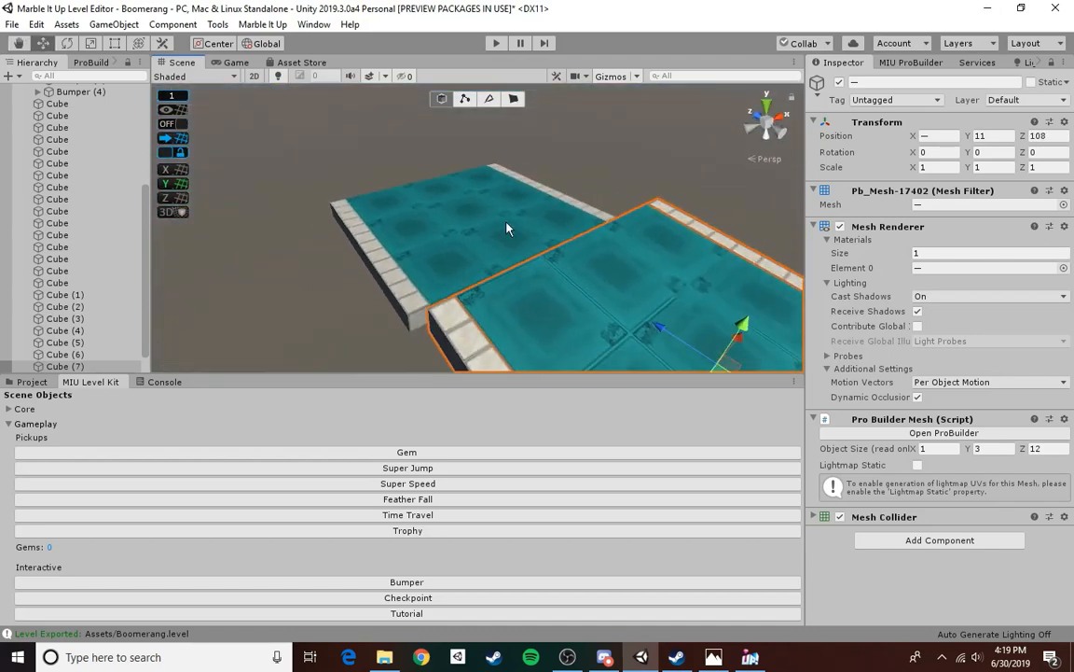
pyautogui.click(573, 204)
pyautogui.keyDown('shift'); pyautogui.click(494, 226); pyautogui.keyUp('shift')
pyautogui.keyDown('shift'); pyautogui.click(373, 243); pyautogui.keyUp('shift')
pyautogui.press('a')
pyautogui.moveTo(374, 246); pyautogui.dragTo(452, 249, button='right')
pyautogui.moveTo(401, 200); pyautogui.dragTo(438, 216)
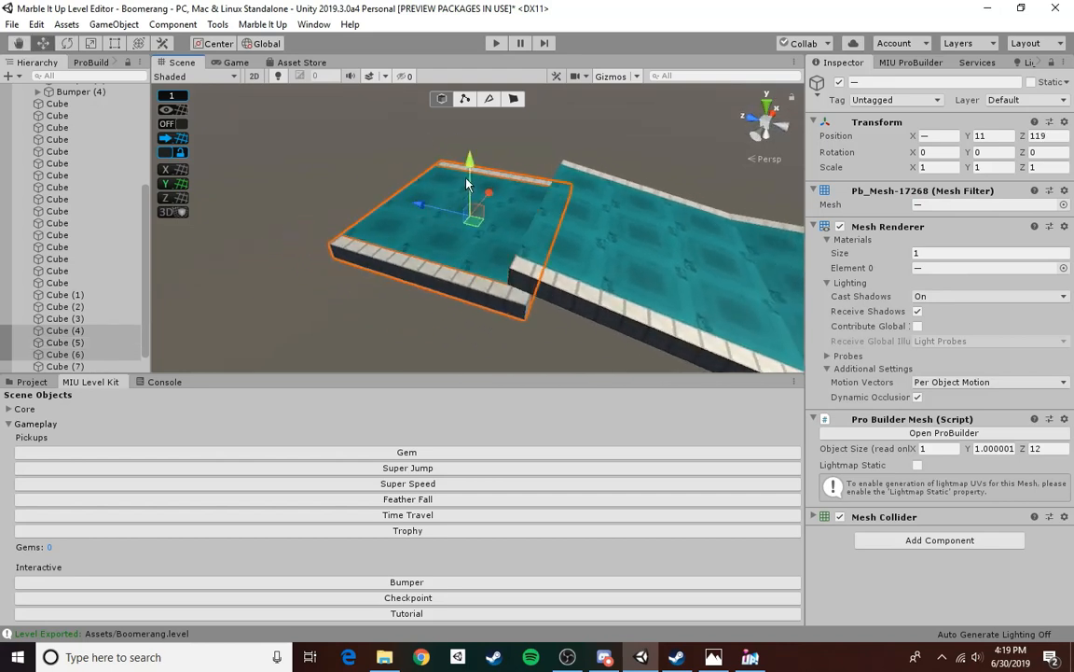
# - Raise the flat end section with its trims to Y 13 and shift it to Z 120 to meet the ramp's upper edge
pyautogui.moveTo(469, 161); pyautogui.dragTo(467, 140)
pyautogui.keyDown('ctrl'); pyautogui.click(446, 198); pyautogui.keyUp('ctrl')
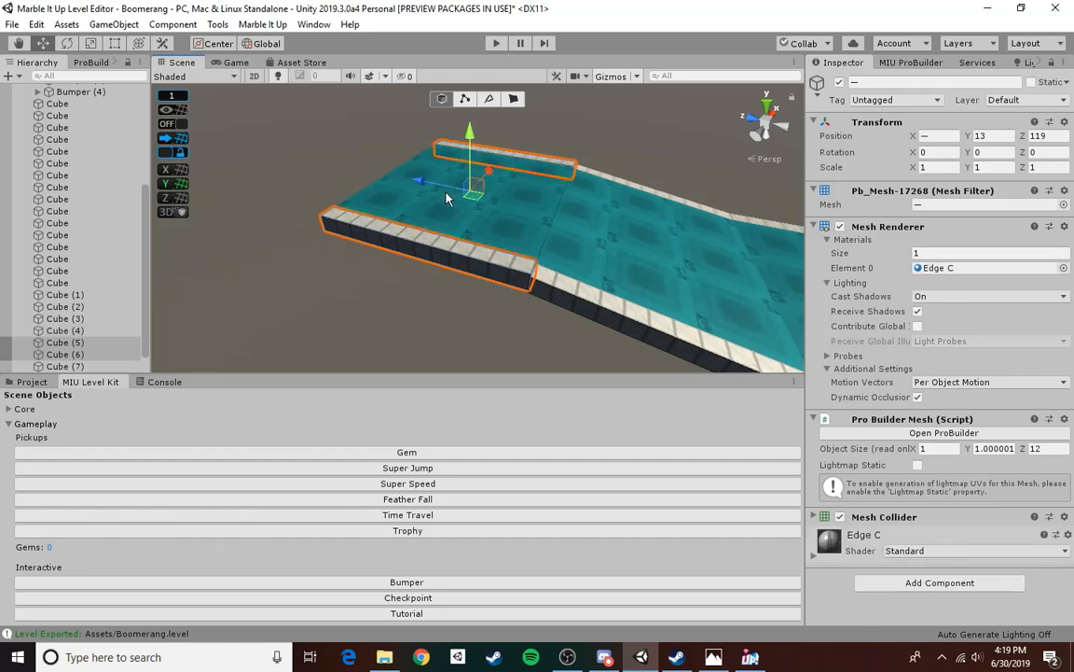
pyautogui.keyDown('ctrl'); pyautogui.click(438, 193); pyautogui.keyUp('ctrl')
pyautogui.moveTo(400, 177); pyautogui.dragTo(411, 178)
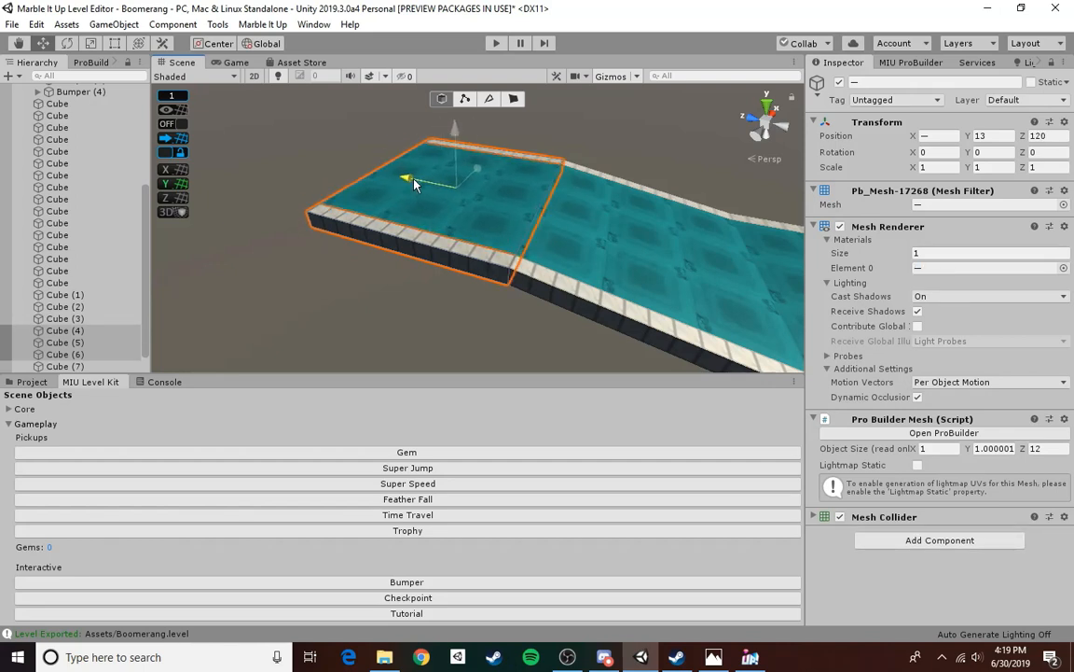
pyautogui.moveTo(524, 218); pyautogui.dragTo(565, 171, button='right')
pyautogui.click(564, 199)
pyautogui.moveTo(579, 211); pyautogui.dragTo(565, 295, button='right')
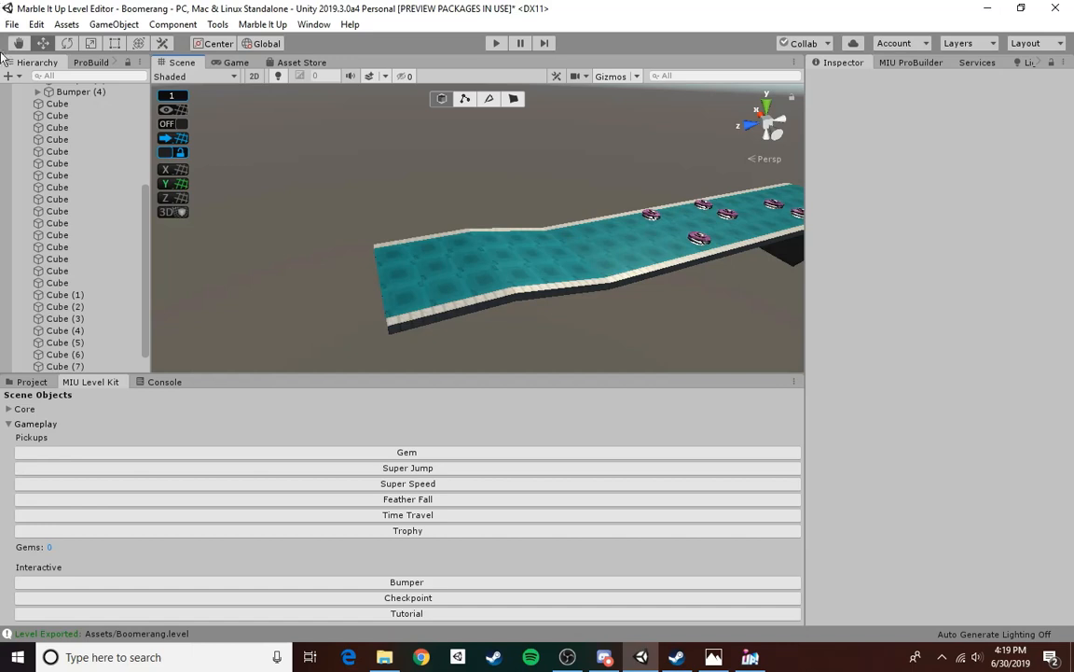
# - Add a Checkpoint on the flat section at the top of the ramp and set its X position to -1
pyautogui.moveTo(616, 305); pyautogui.dragTo(475, 252, button='right')
pyautogui.click(408, 597)
pyautogui.moveTo(467, 308); pyautogui.dragTo(495, 284, button='right')
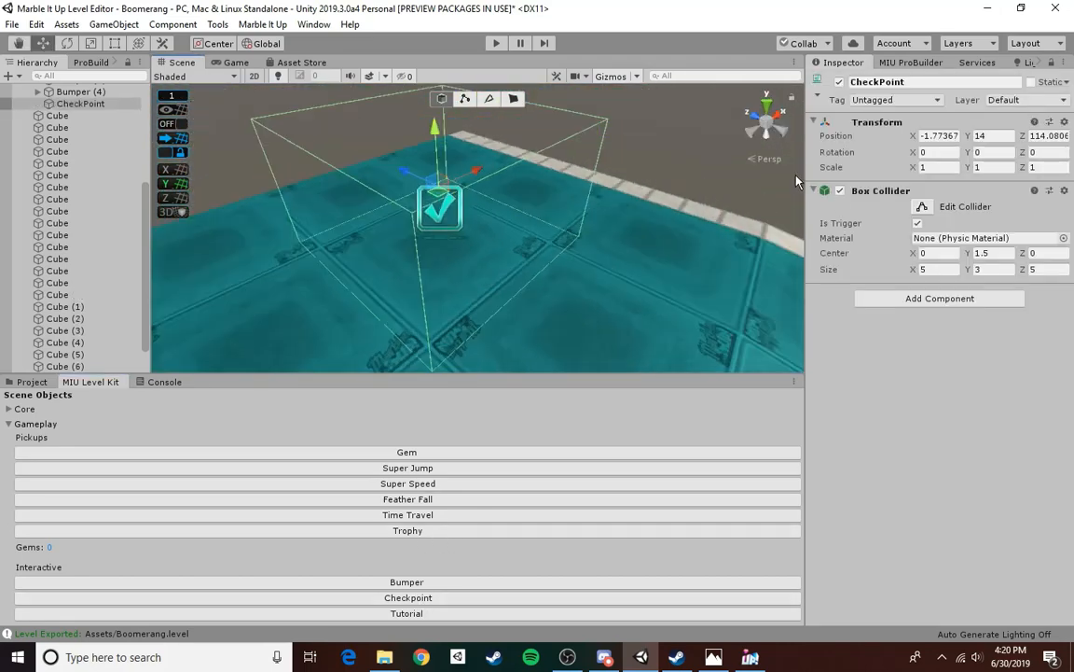
pyautogui.click(942, 135)
pyautogui.click(958, 137)
pyautogui.press('BackSpace')
pyautogui.press('BackSpace')
pyautogui.press('BackSpace')
pyautogui.press('BackSpace')
pyautogui.press('BackSpace')
pyautogui.press('BackSpace')
pyautogui.press('BackSpace')
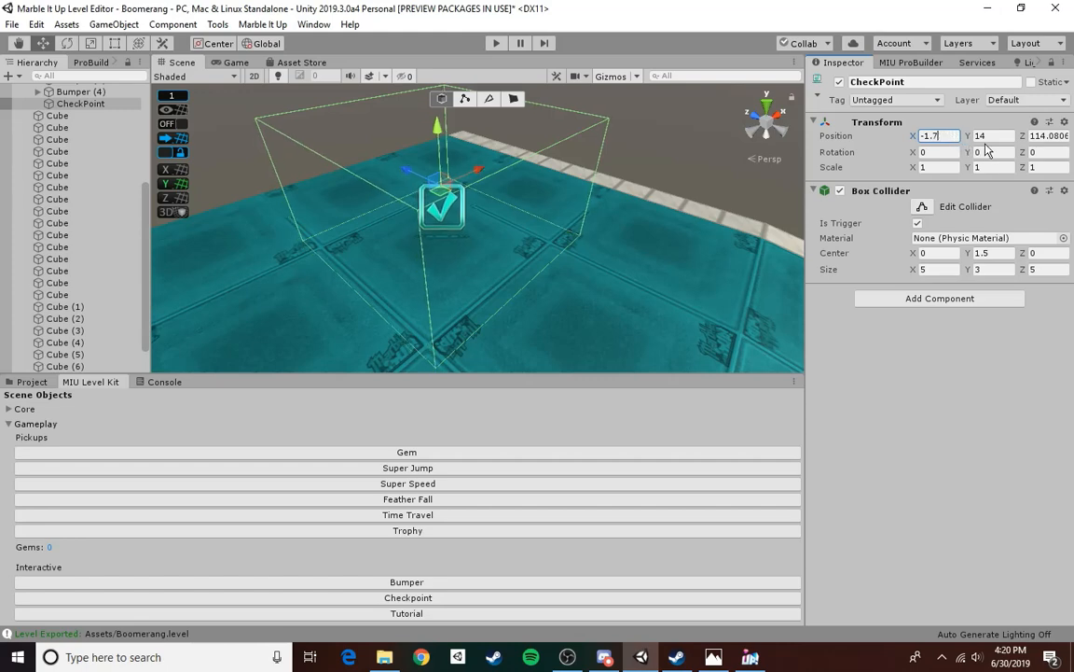
# - Set the checkpoint's Z position to 114 and move it along the X axis to -2
pyautogui.click(1036, 138)
pyautogui.press('BackSpace')
pyautogui.press('BackSpace')
pyautogui.press('BackSpace')
pyautogui.press('BackSpace')
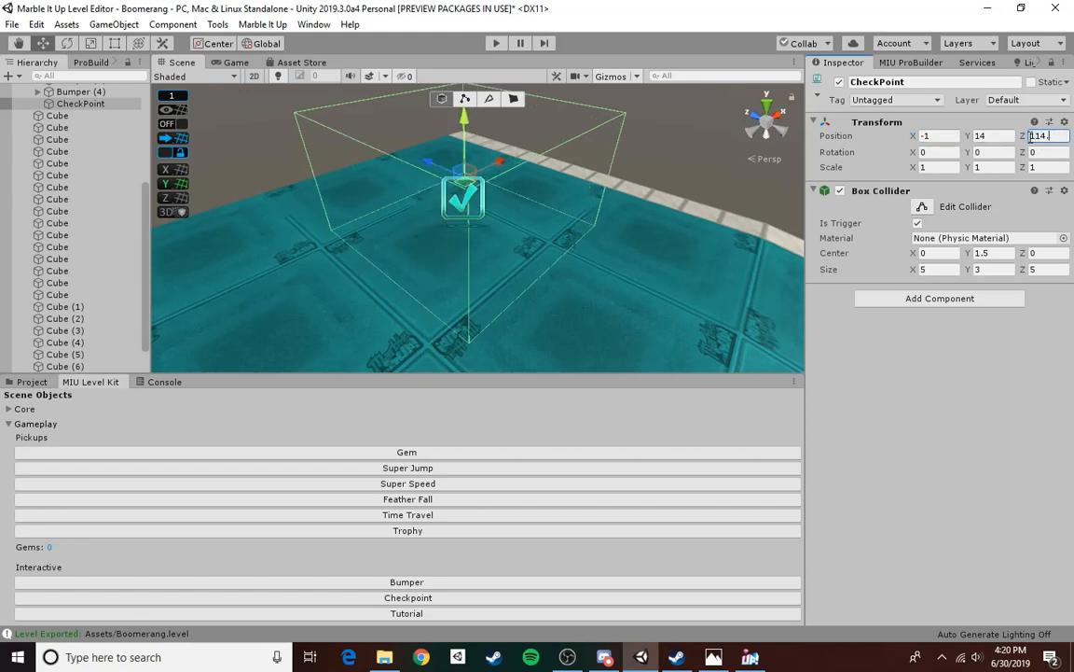
pyautogui.moveTo(640, 251); pyautogui.dragTo(452, 240, button='right')
pyautogui.moveTo(576, 181); pyautogui.dragTo(536, 197)
pyautogui.moveTo(544, 262); pyautogui.dragTo(616, 190, button='right')
pyautogui.moveTo(472, 250); pyautogui.dragTo(505, 191, button='right')
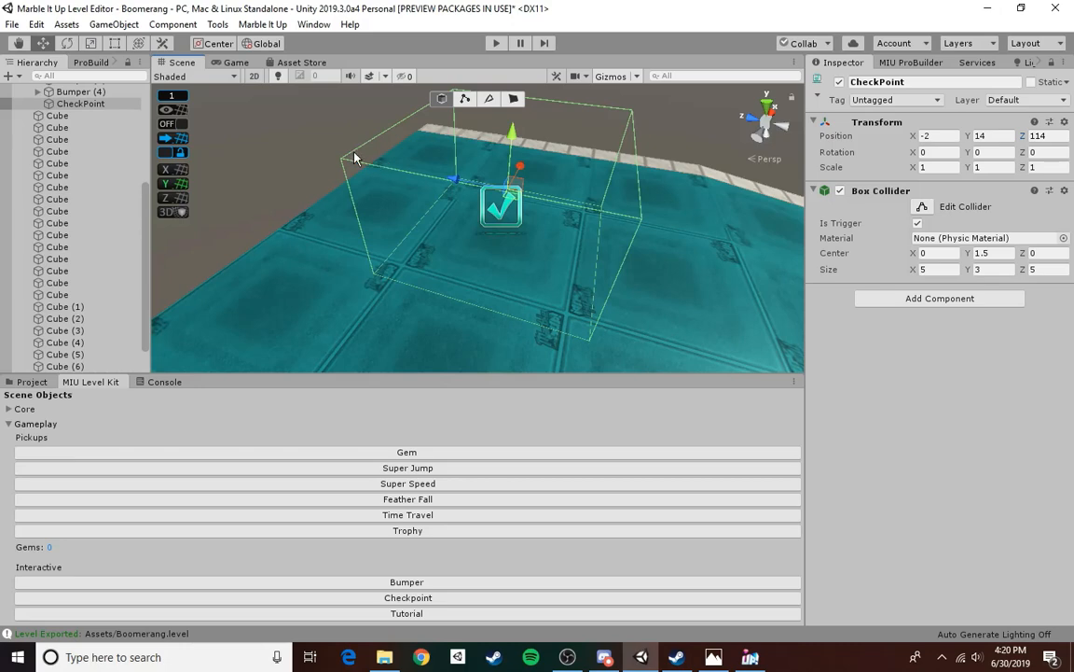
# - Set the checkpoint's Box Collider size to X 10 and Z 10
pyautogui.moveTo(544, 253); pyautogui.dragTo(610, 224, button='right')
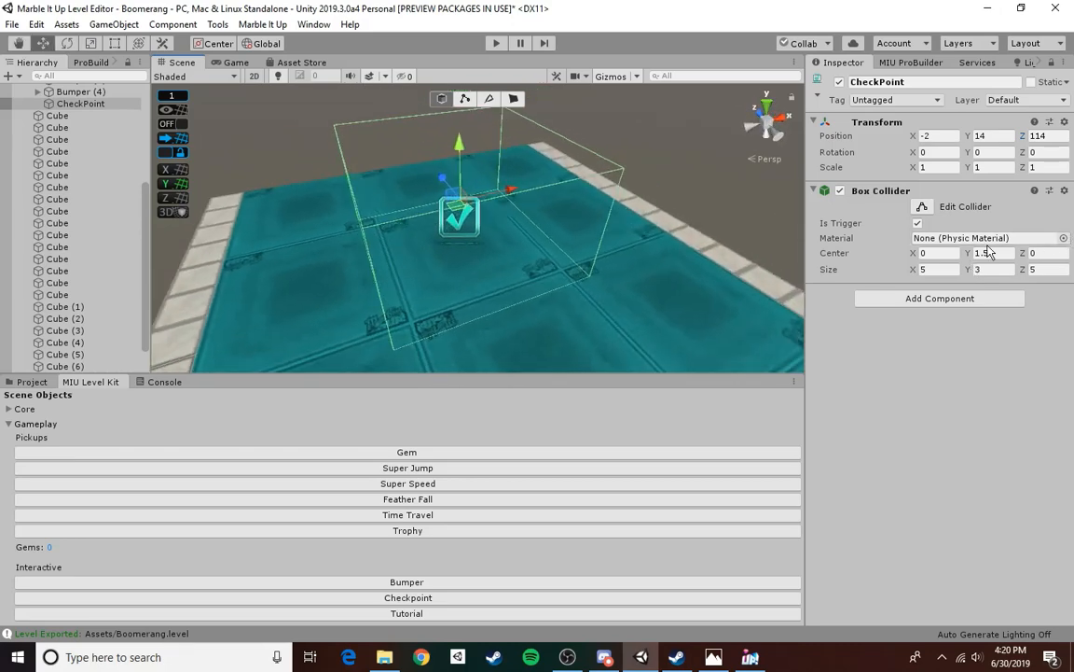
pyautogui.moveTo(407, 282); pyautogui.dragTo(397, 277, button='right')
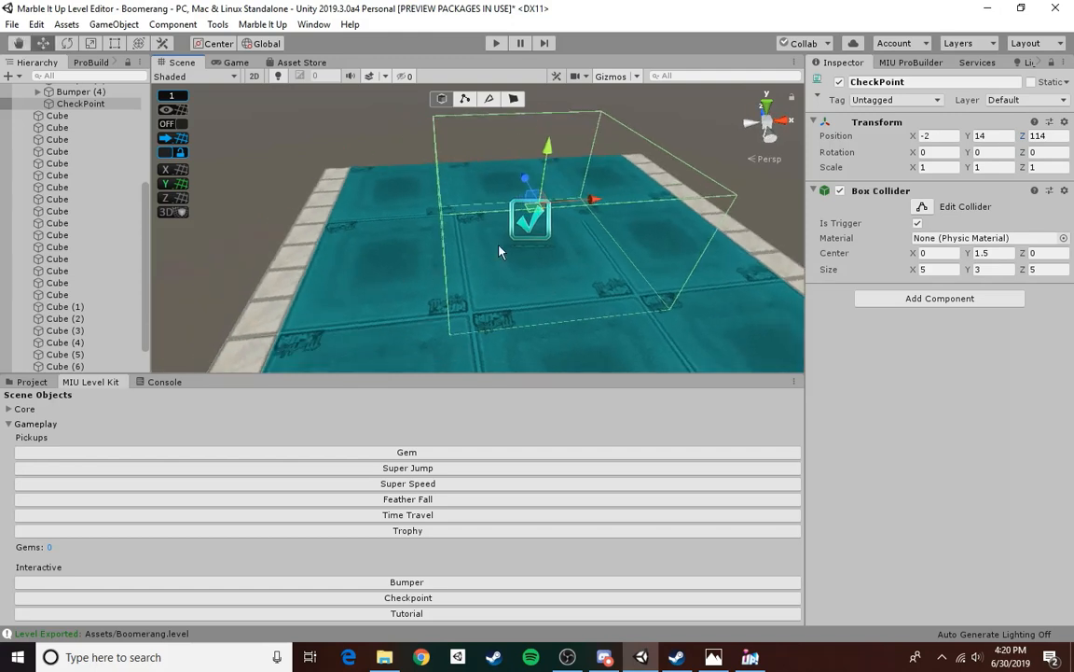
pyautogui.click(937, 270)
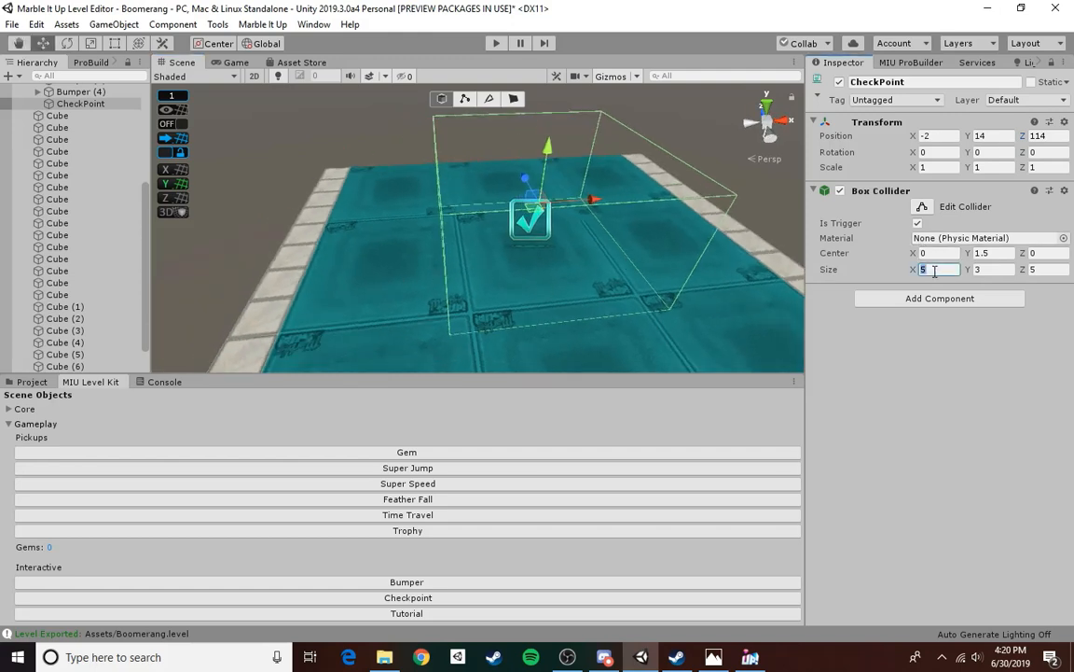
pyautogui.write('10')
pyautogui.click(1042, 270)
pyautogui.write('10')
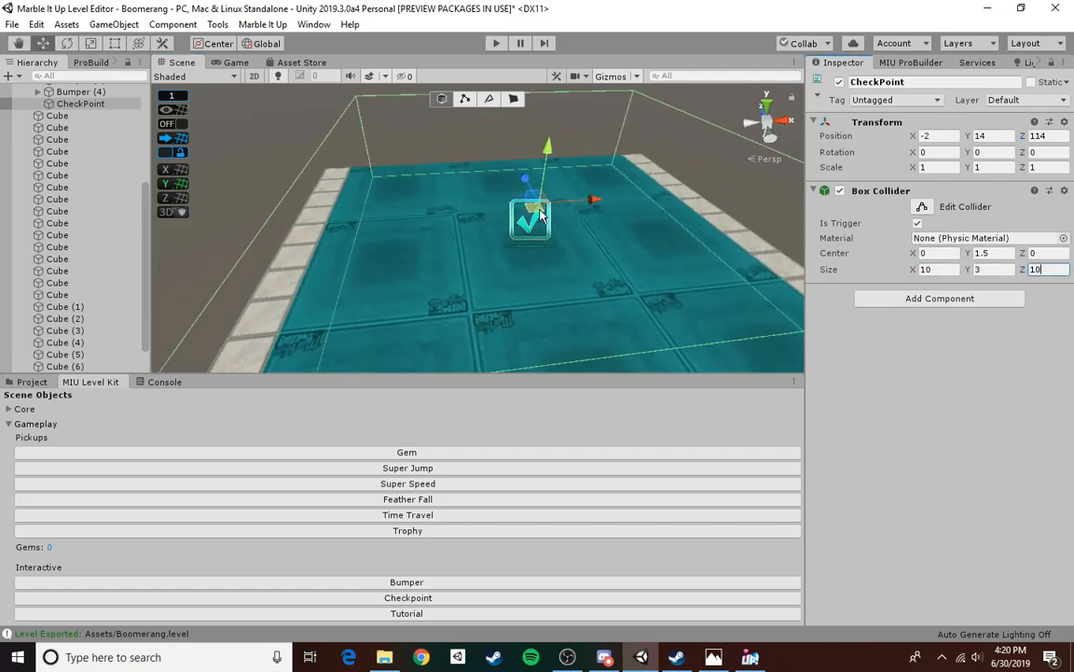
# - Enlarge the checkpoint's Box Collider to size X 12 and Z 12 to span the platform between the edge trims
pyautogui.moveTo(541, 214); pyautogui.dragTo(624, 245, button='right')
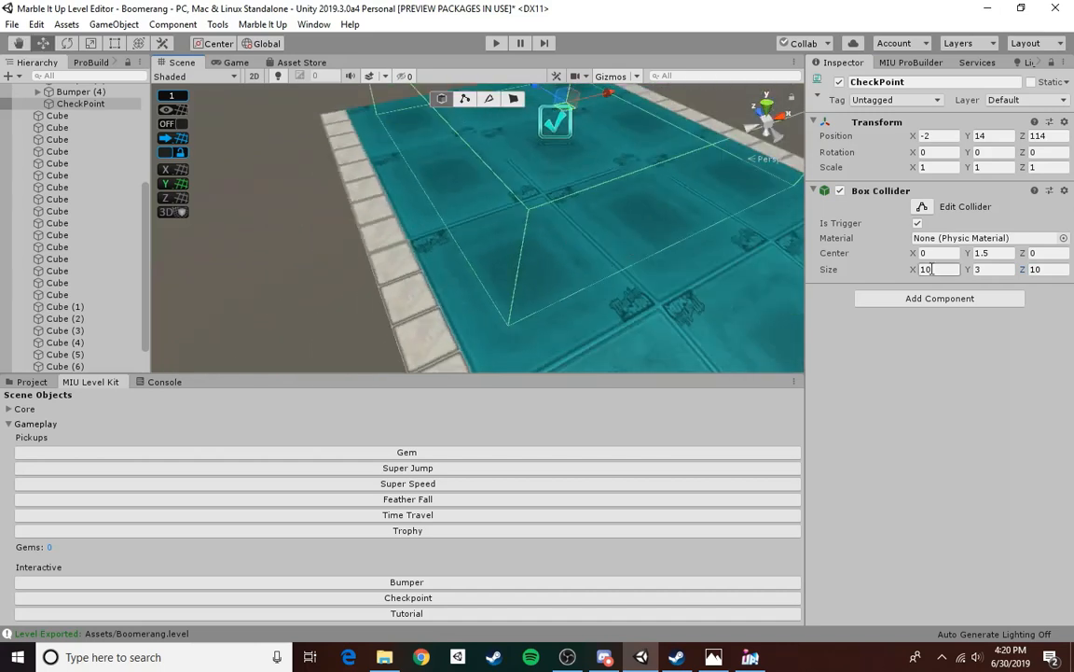
pyautogui.write('111')
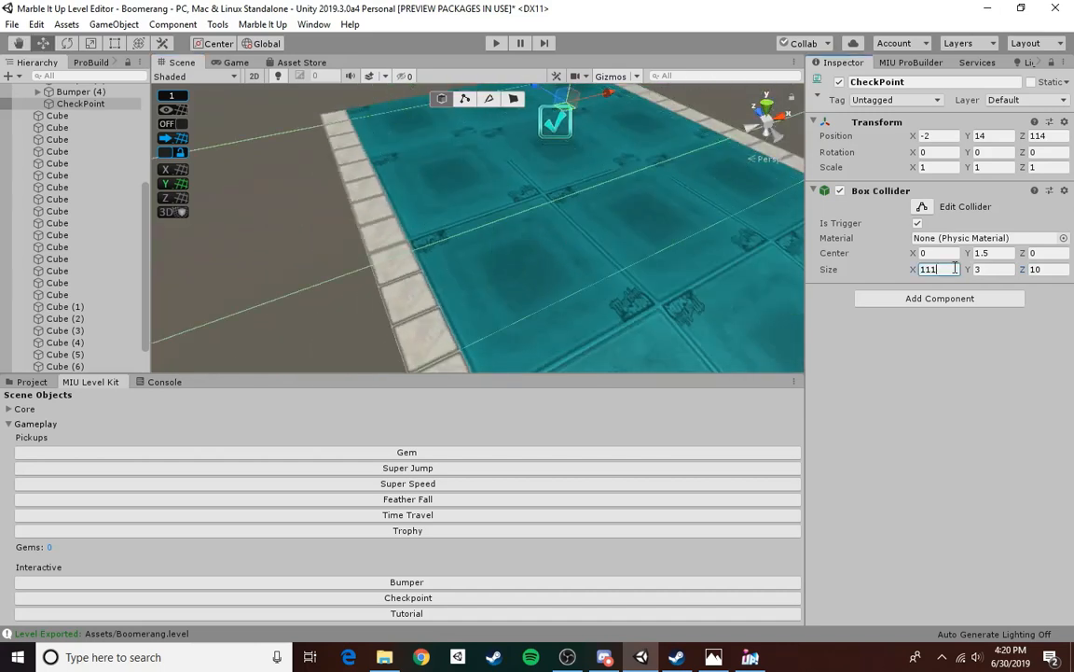
pyautogui.press('BackSpace')
pyautogui.press('BackSpace')
pyautogui.press('BackSpace')
pyautogui.write('12')
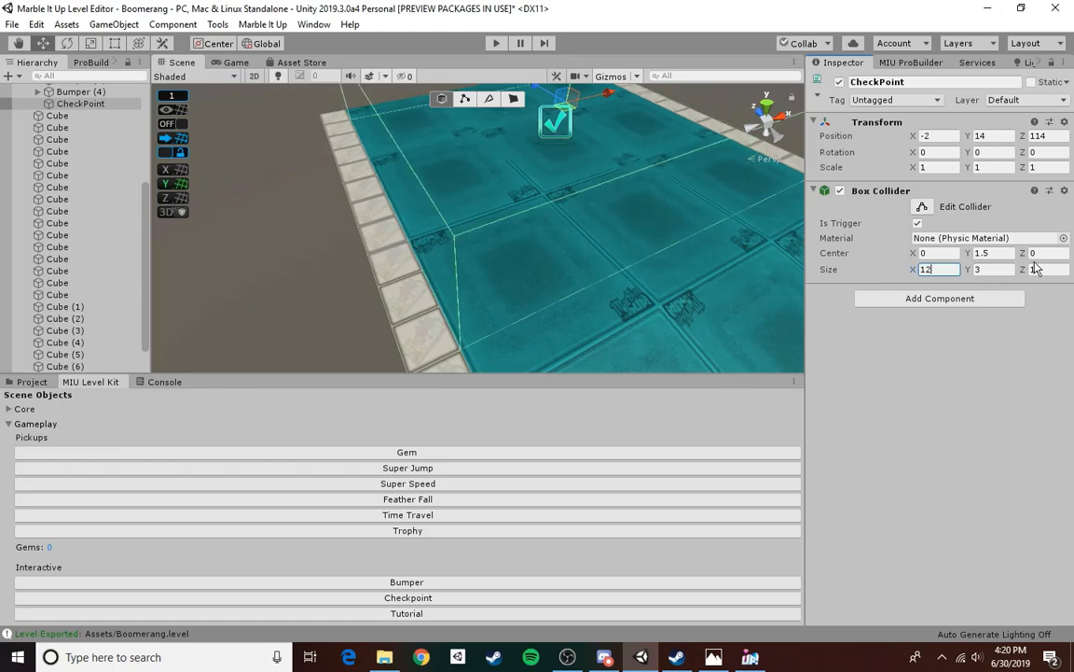
pyautogui.click(1043, 268)
pyautogui.write('12')
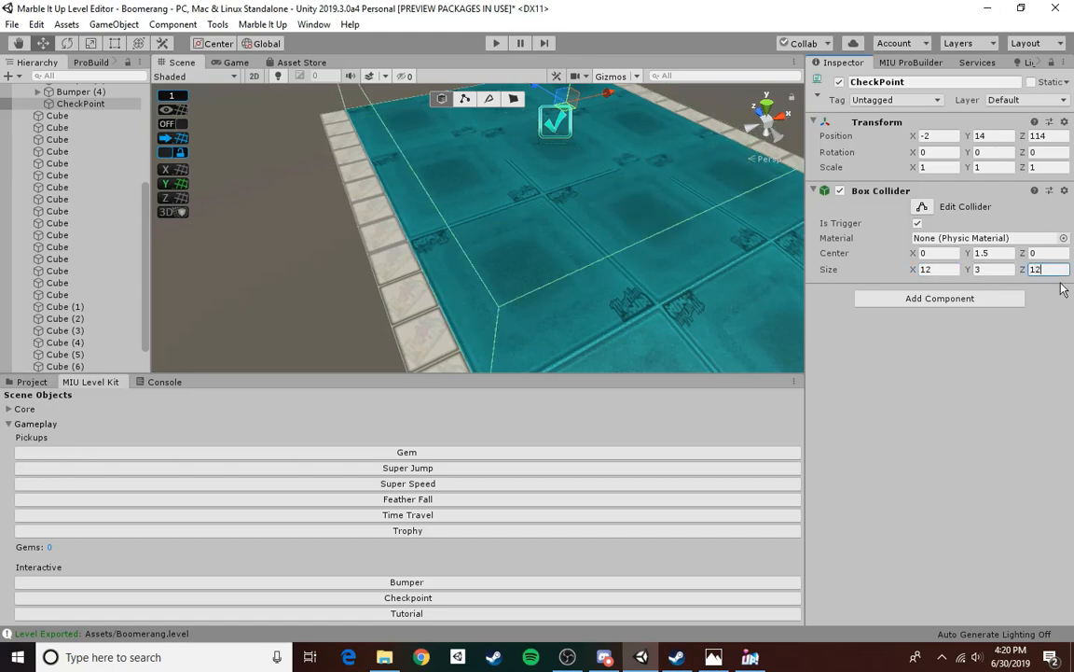
# - Set the checkpoint's Box Collider height to Y 4 and its center to Y 2
pyautogui.click(1005, 270)
pyautogui.moveTo(390, 253); pyautogui.dragTo(430, 192, button='right')
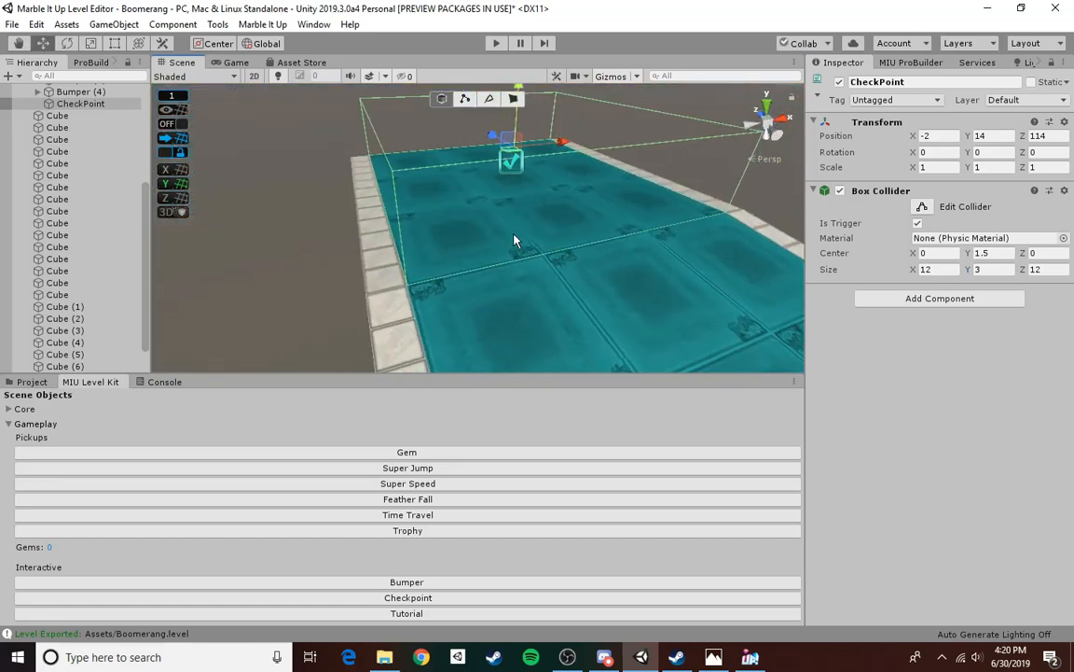
pyautogui.moveTo(513, 240); pyautogui.dragTo(476, 209, button='right')
pyautogui.click(985, 267)
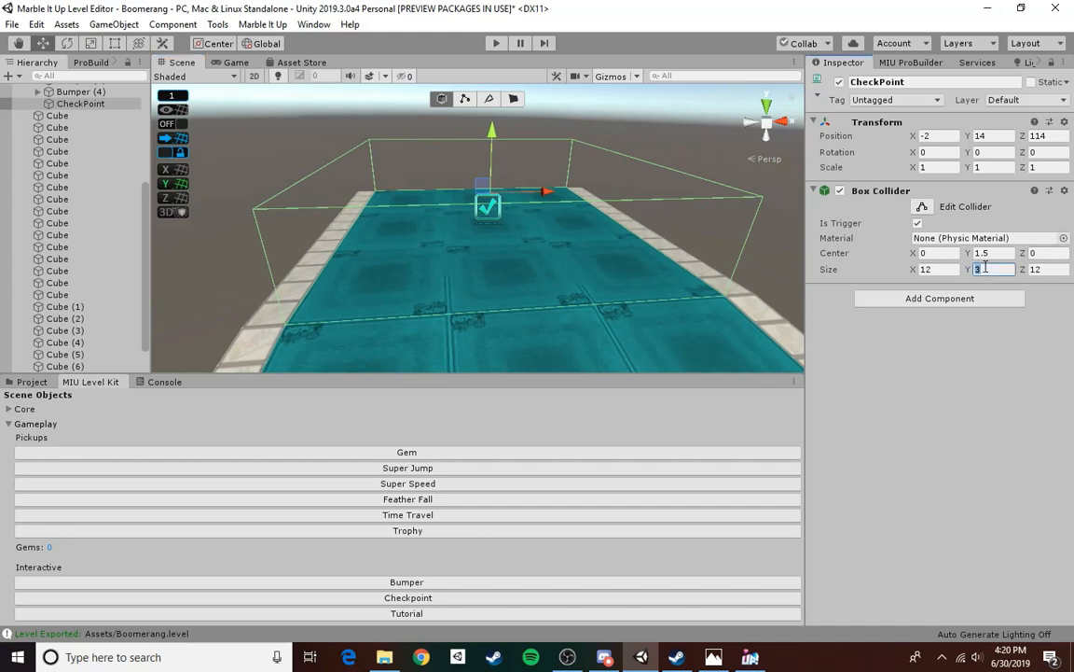
pyautogui.write('4')
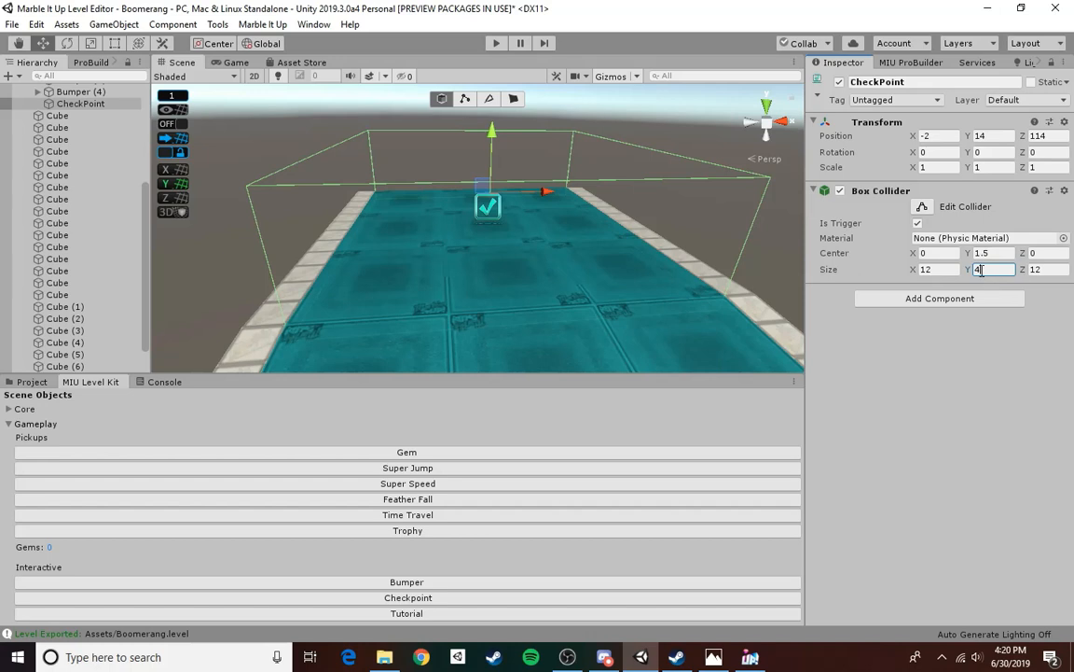
pyautogui.click(991, 254)
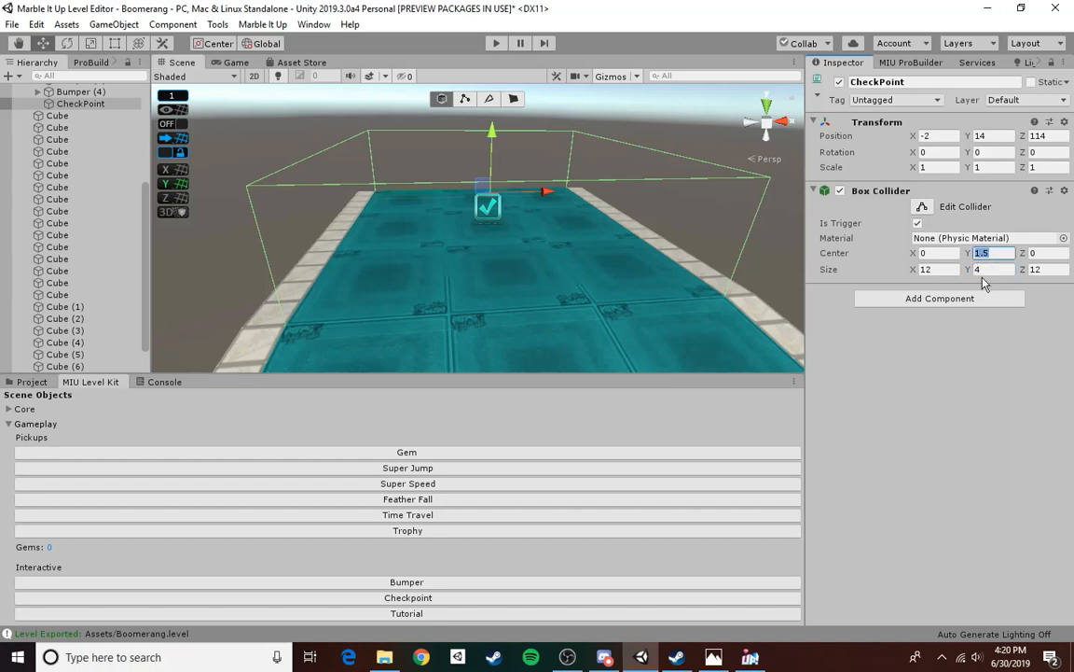
pyautogui.write('2')
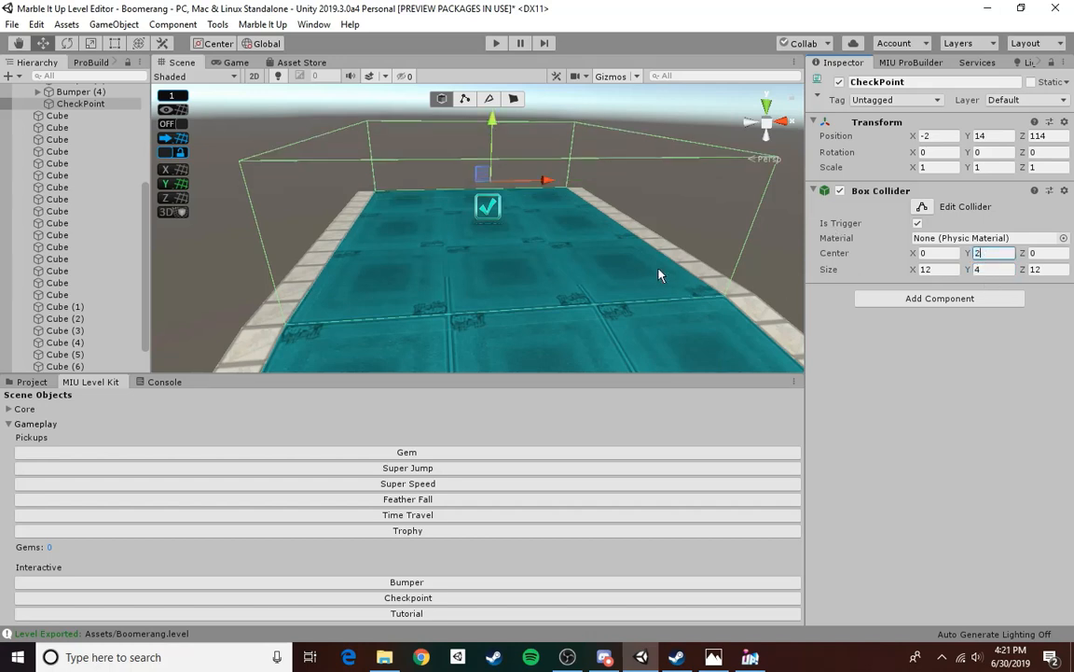
pyautogui.moveTo(659, 275); pyautogui.dragTo(592, 277, button='right')
pyautogui.click(357, 193)
pyautogui.moveTo(362, 201); pyautogui.dragTo(798, 241, button='right')
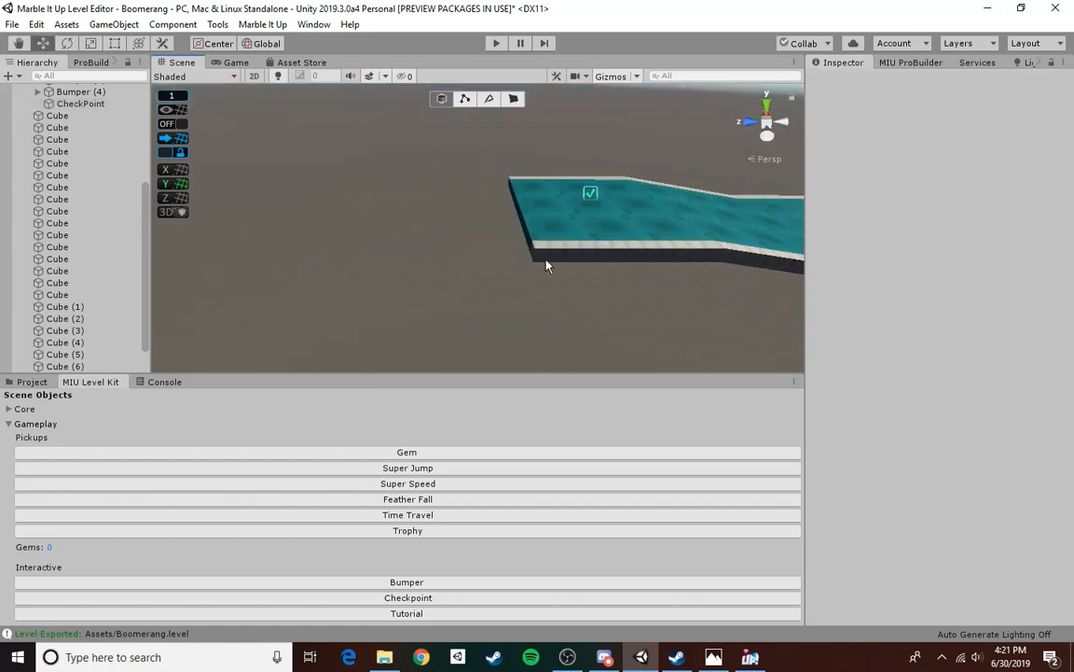
pyautogui.moveTo(463, 226); pyautogui.dragTo(492, 267, button='right')
pyautogui.click(517, 213)
pyautogui.hotkey('ctrl', 'd')
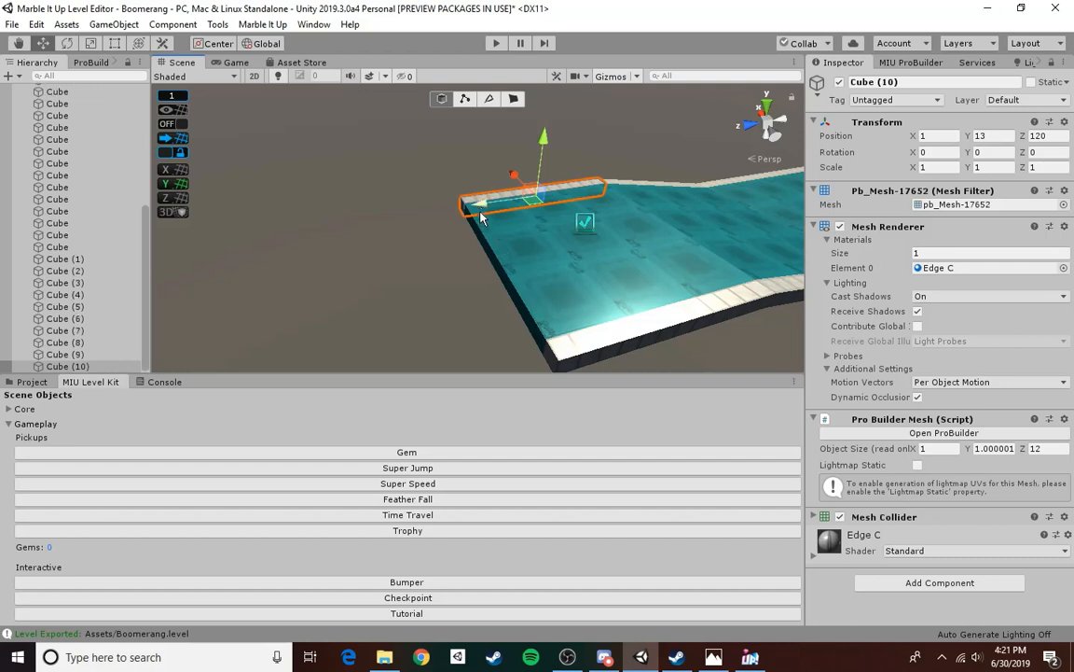
pyautogui.moveTo(480, 204); pyautogui.dragTo(349, 270)
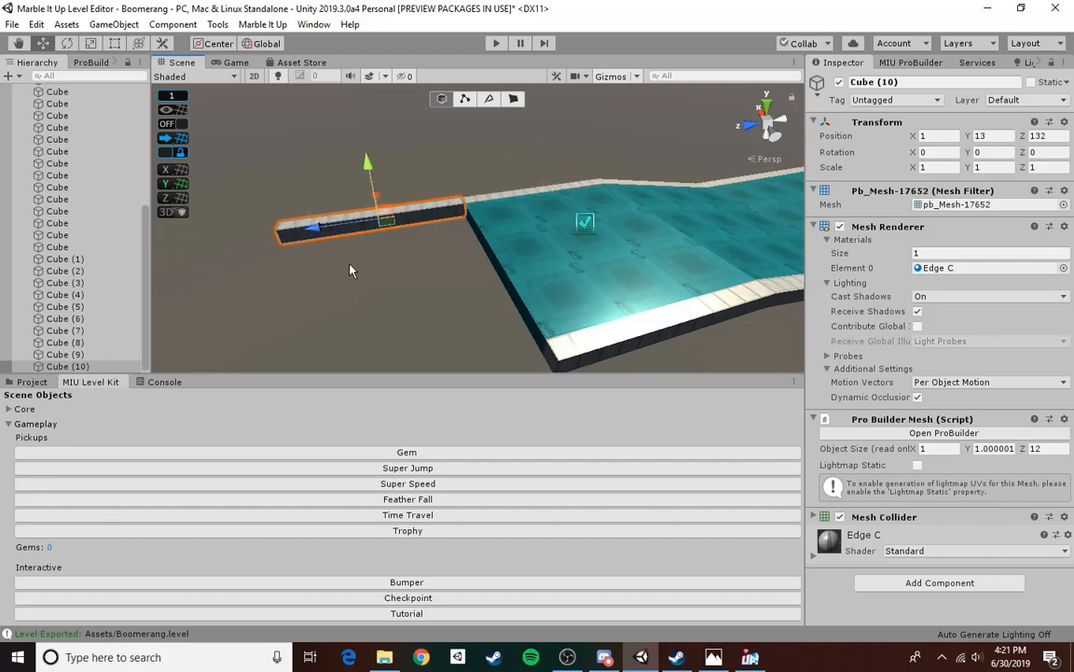
pyautogui.press('Delete')
# - Duplicate the tiled checkpoint platform and move the copy along the Z axis to 132
pyautogui.click(532, 287)
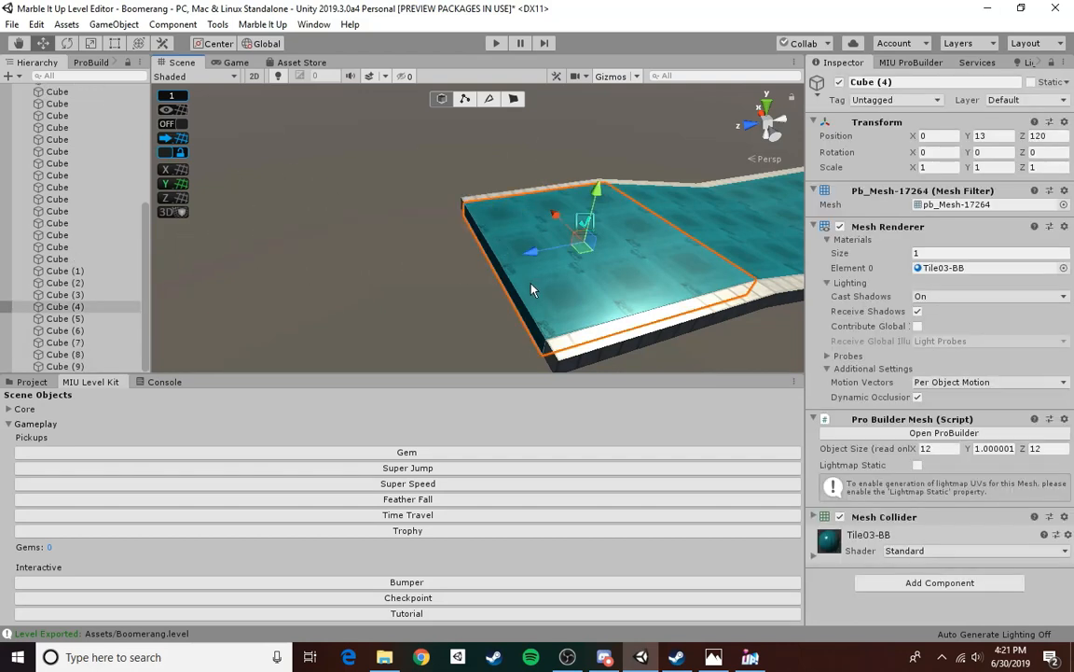
pyautogui.hotkey('ctrl', 'd')
pyautogui.moveTo(533, 250); pyautogui.dragTo(367, 312)
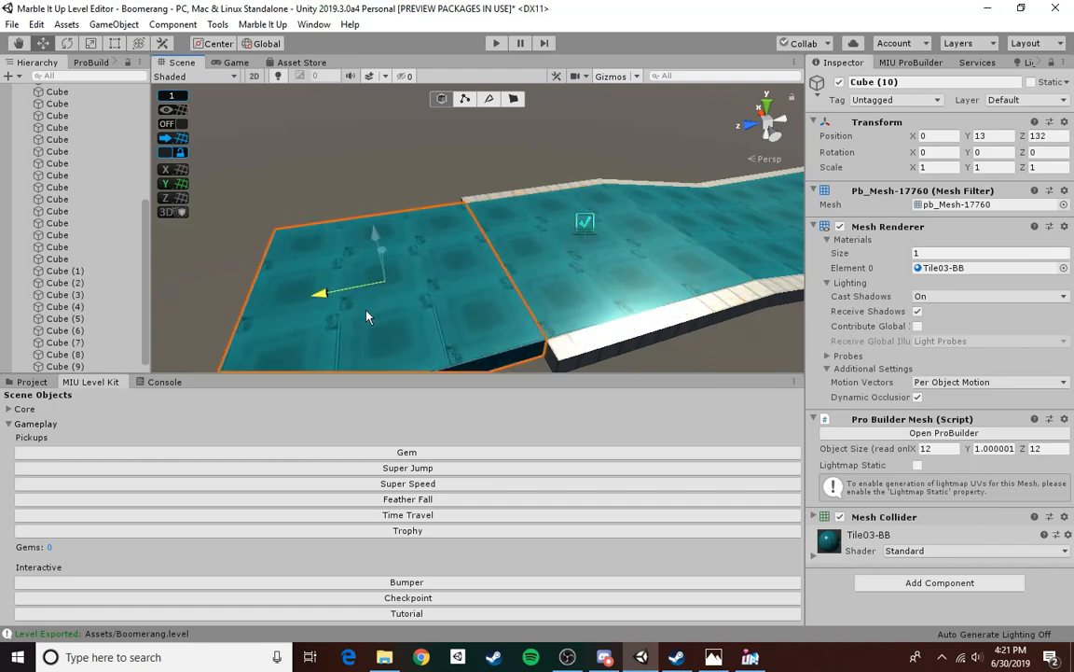
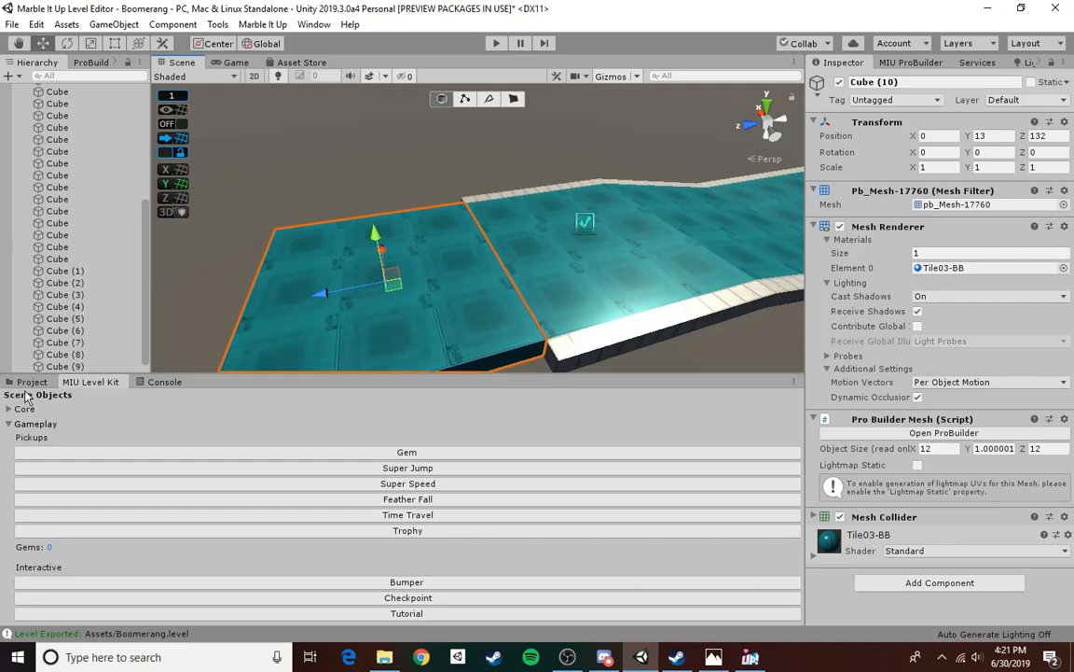
# - Apply the surface.lowfriction material from MIU > Level Materials > Surfaces to the new platform
pyautogui.click(30, 383)
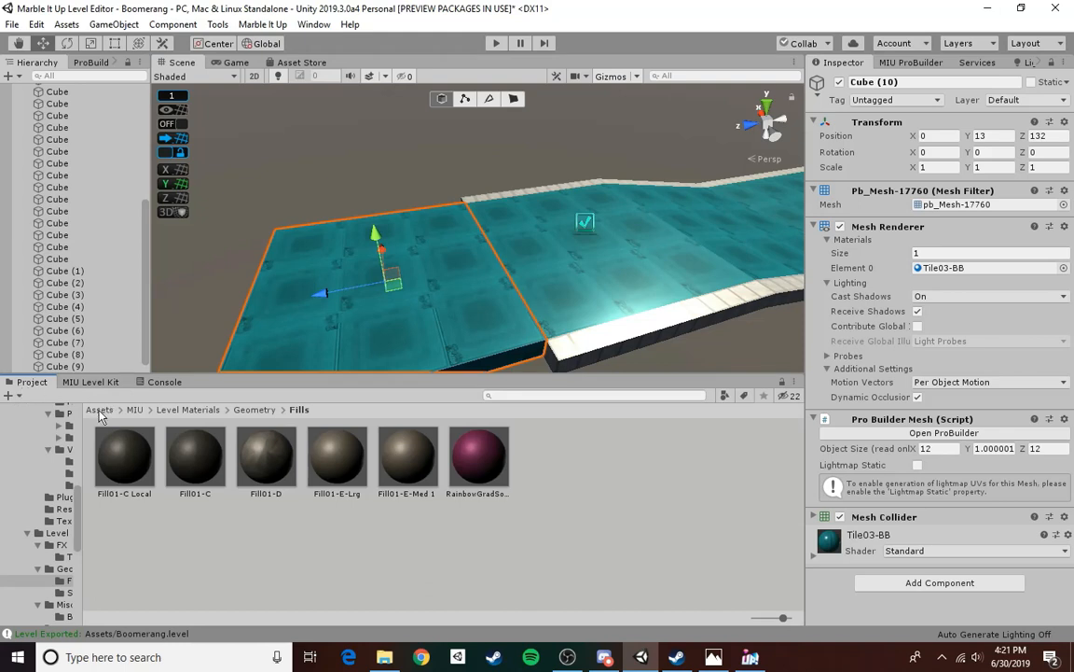
pyautogui.click(99, 411)
pyautogui.doubleClick(196, 459)
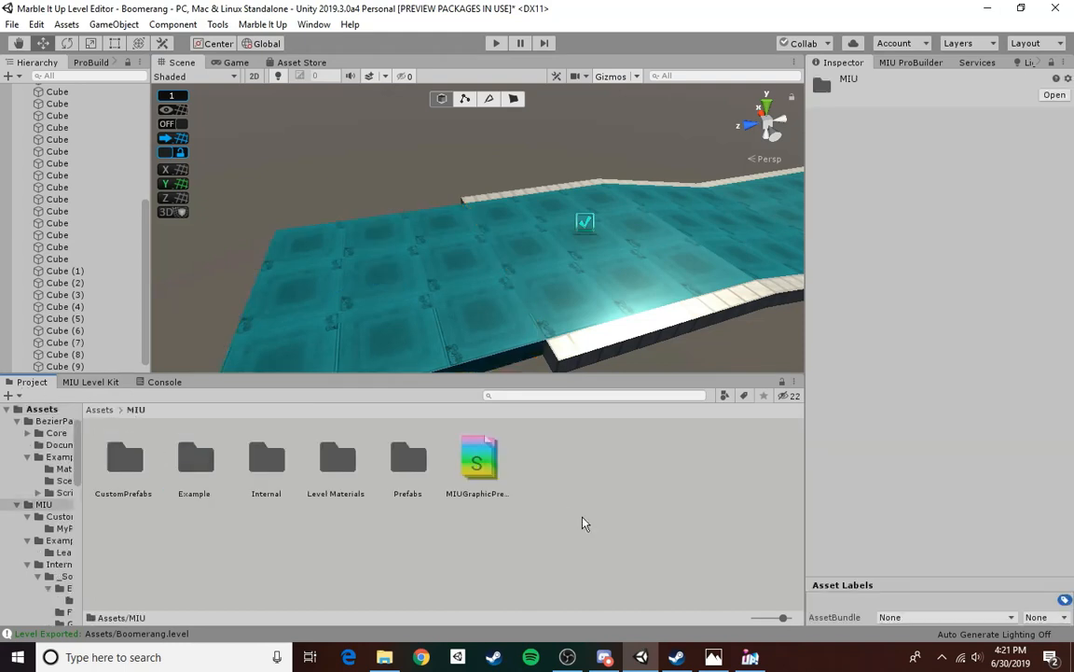
pyautogui.doubleClick(360, 473)
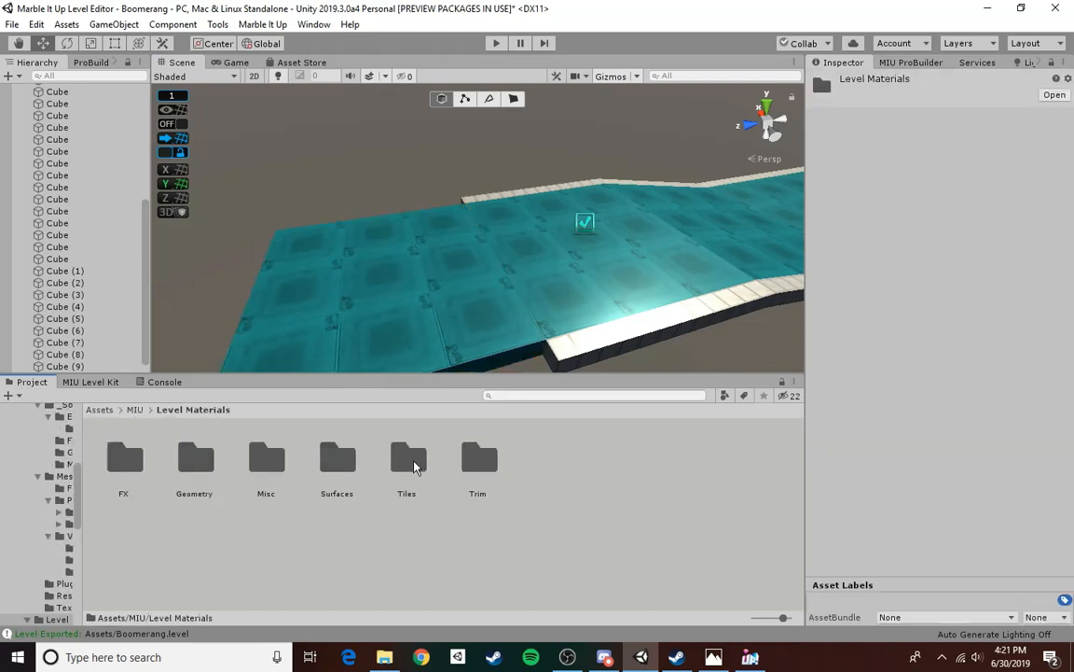
pyautogui.doubleClick(335, 461)
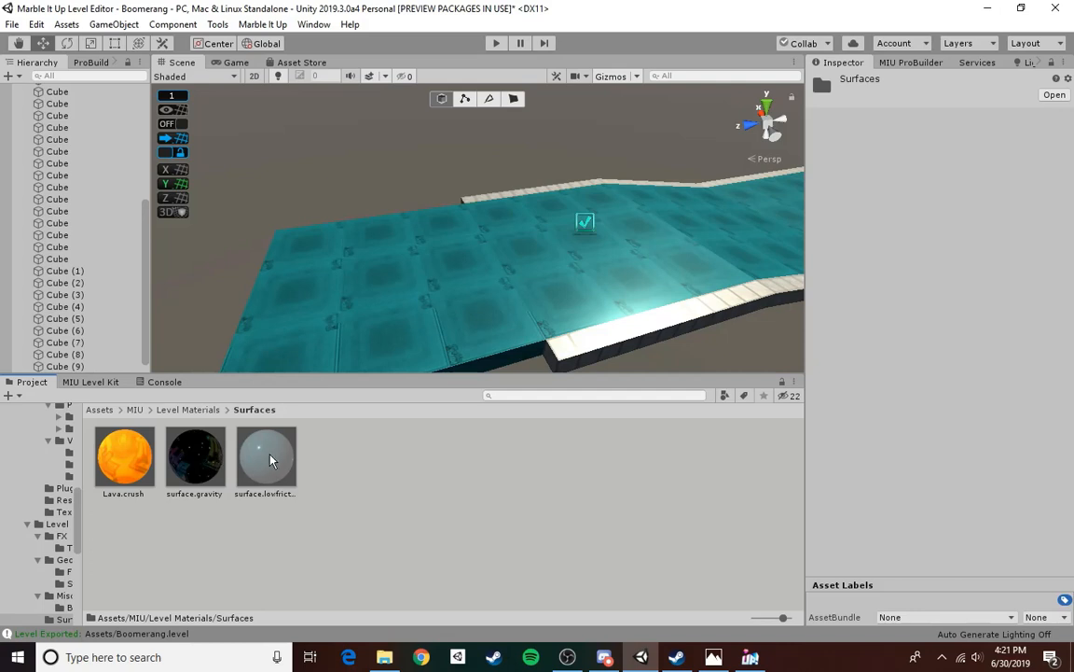
pyautogui.moveTo(269, 460); pyautogui.dragTo(347, 345)
pyautogui.moveTo(347, 346); pyautogui.dragTo(527, 124, button='right')
pyautogui.click(511, 104)
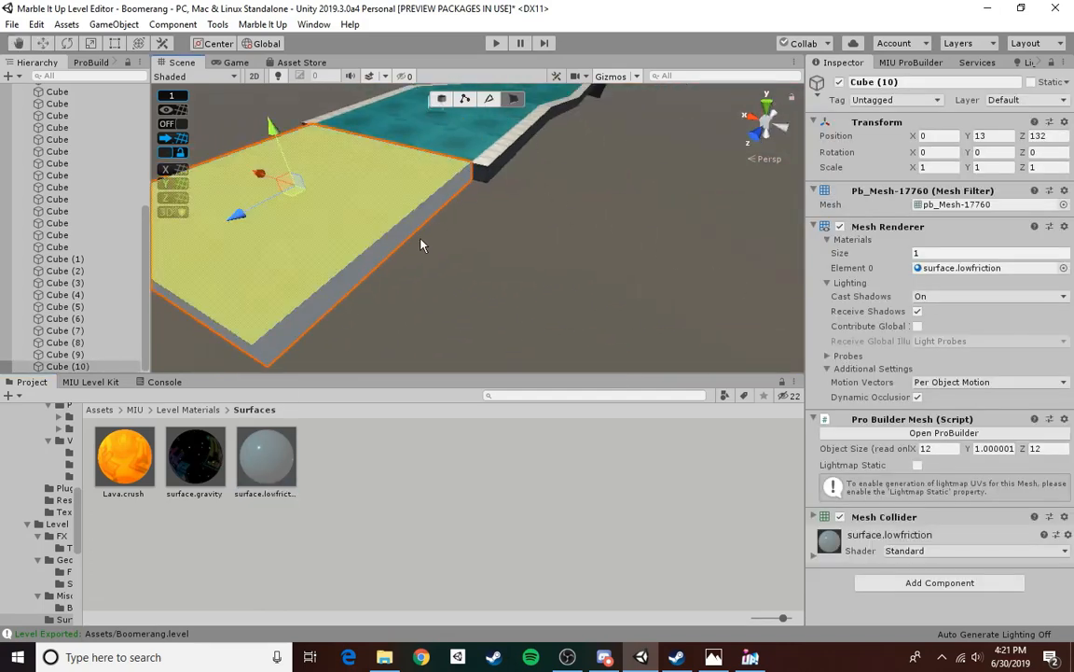
pyautogui.click(414, 227)
pyautogui.moveTo(414, 227); pyautogui.dragTo(435, 255, button='right')
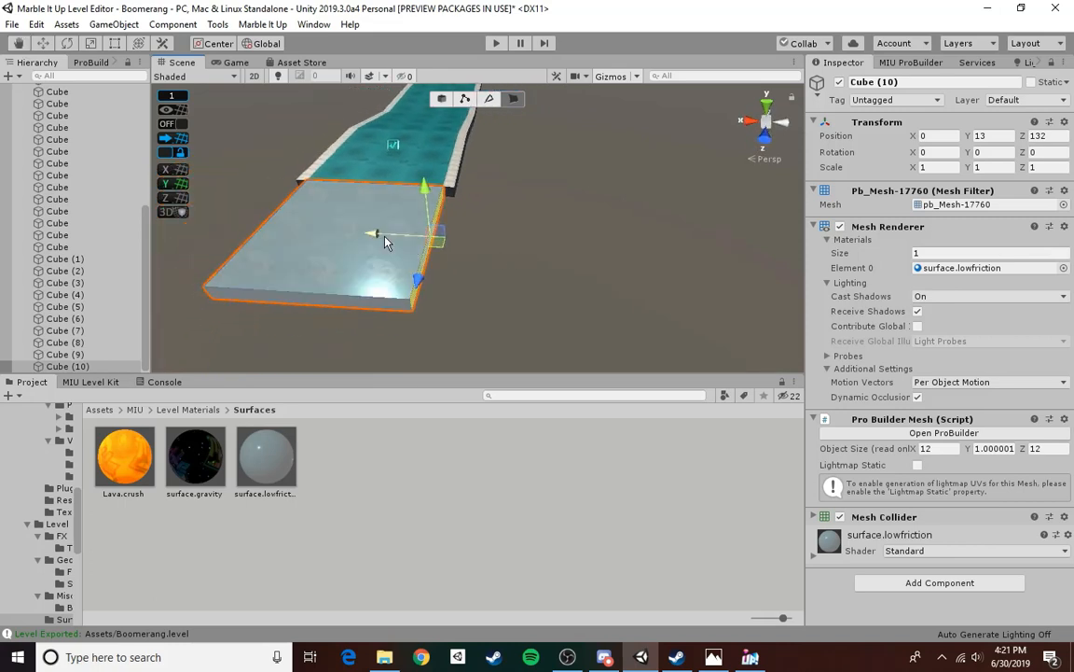
pyautogui.moveTo(383, 236)
pyautogui.mouseDown()
pyautogui.moveTo(412, 239)
pyautogui.moveTo(373, 234)
pyautogui.mouseUp()
pyautogui.click(443, 101)
# - Copy the tiled checkpoint platform twice sideways along the X axis and delete the middle copy, leaving a one-platform gap
pyautogui.click(426, 169)
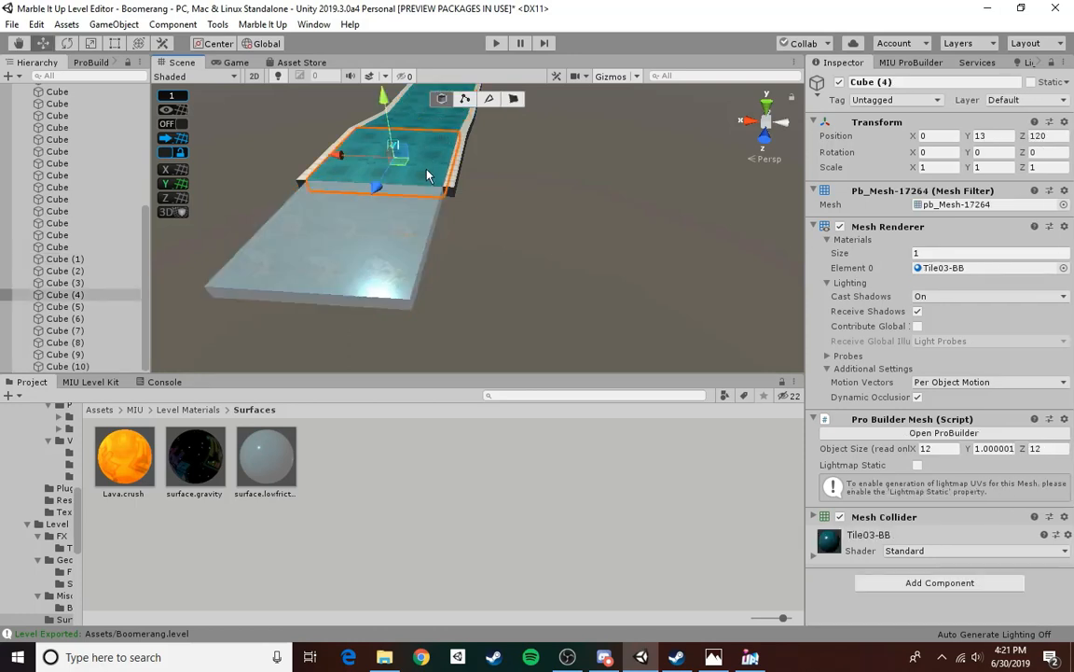
pyautogui.hotkey('ctrl', 'd')
pyautogui.moveTo(360, 164); pyautogui.dragTo(467, 179)
pyautogui.hotkey('ctrl', 'd')
pyautogui.moveTo(460, 163); pyautogui.dragTo(567, 181)
pyautogui.click(529, 190)
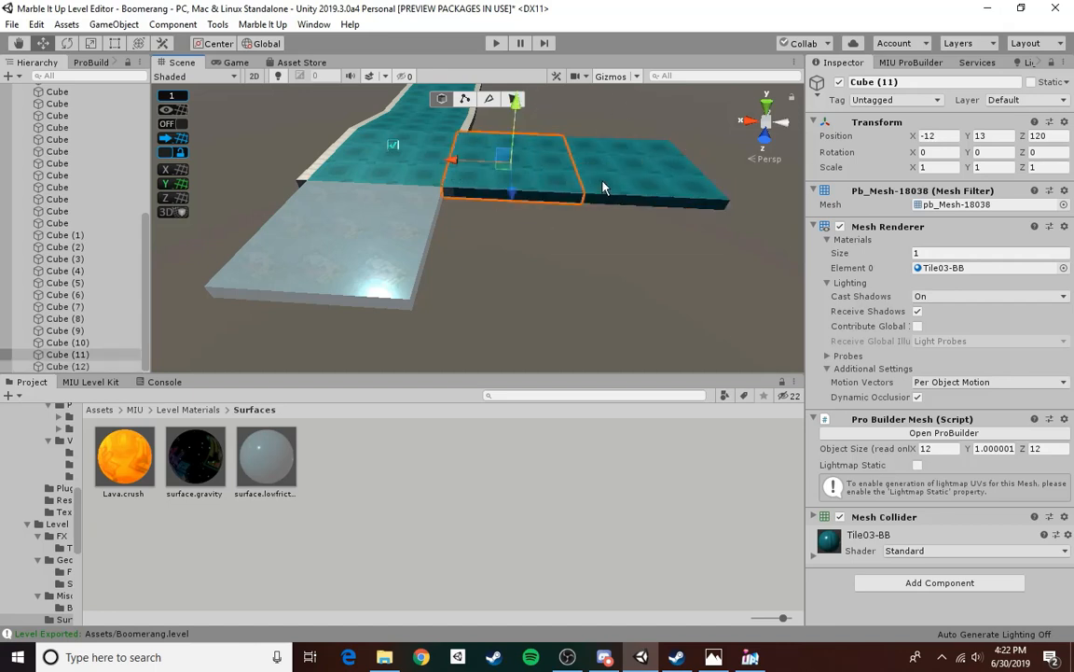
pyautogui.press('Delete')
# - Extend the low-friction platform's side face along the X axis to a width of 36, reaching the separate tiled platform
pyautogui.click(438, 231)
pyautogui.scroll(3, 521, 111)
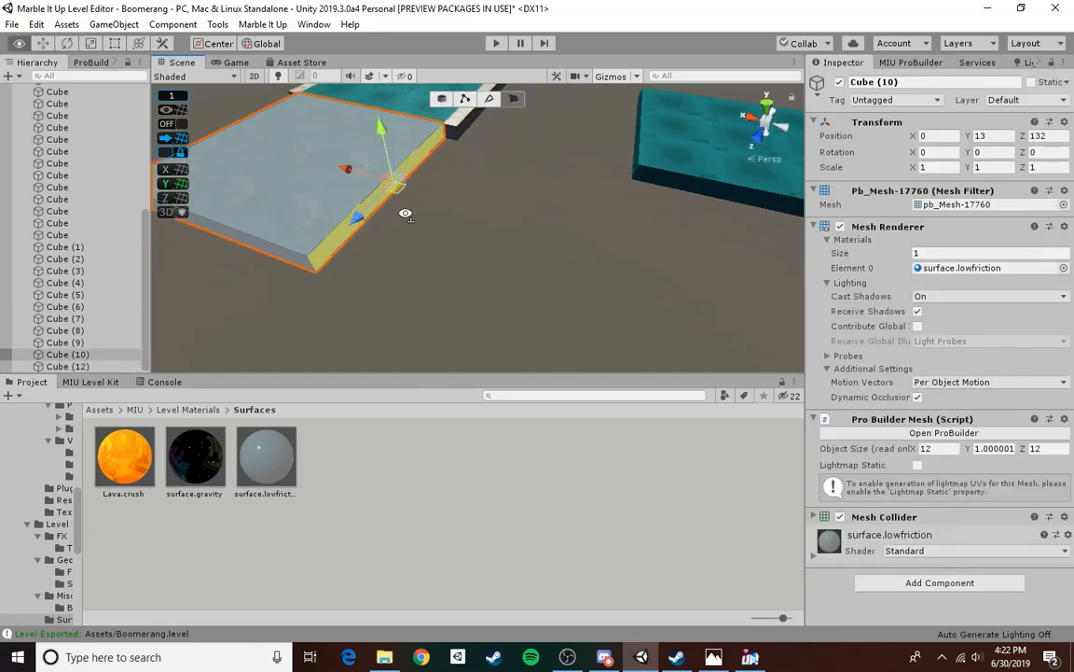
pyautogui.keyDown('alt'); pyautogui.moveTo(364, 163); pyautogui.dragTo(307, 163); pyautogui.keyUp('alt')
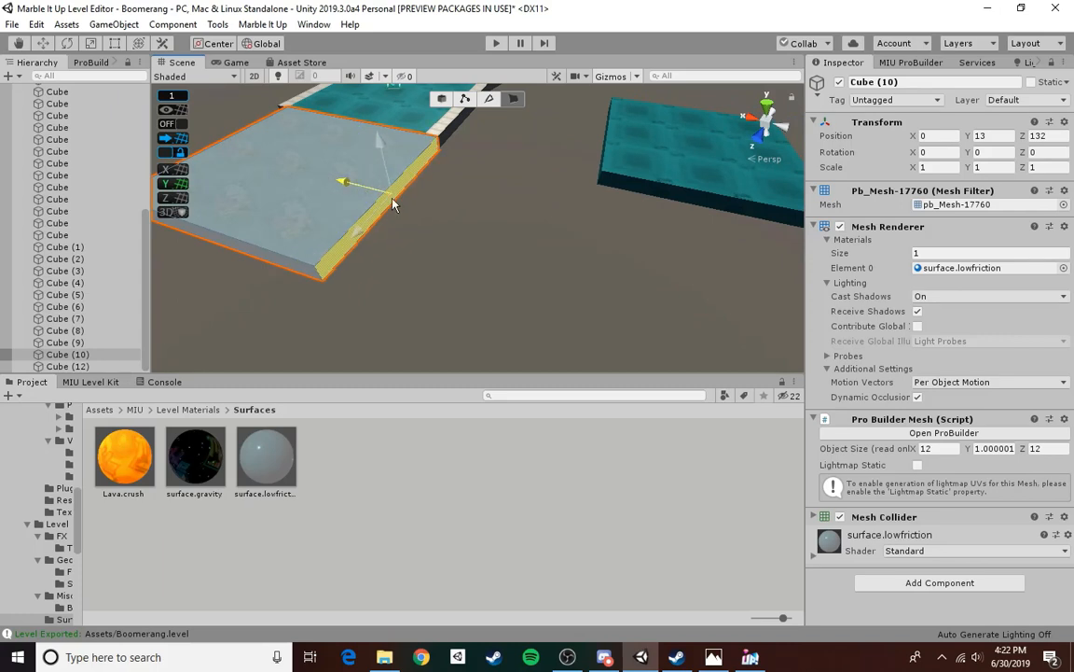
pyautogui.moveTo(391, 203); pyautogui.dragTo(537, 311)
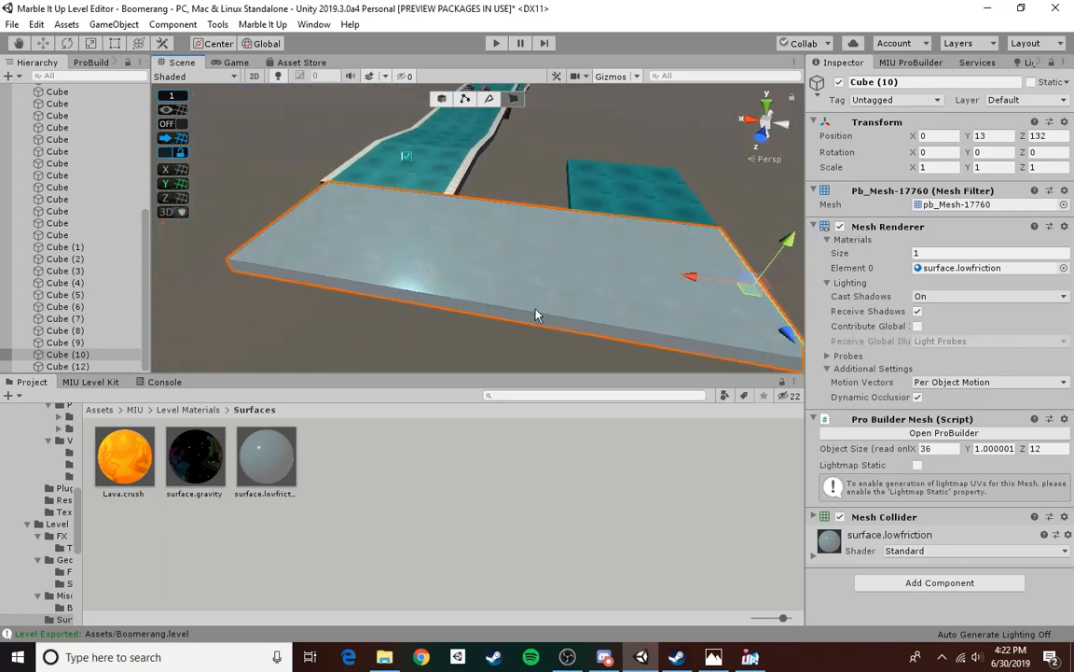
pyautogui.click(471, 357)
pyautogui.click(442, 98)
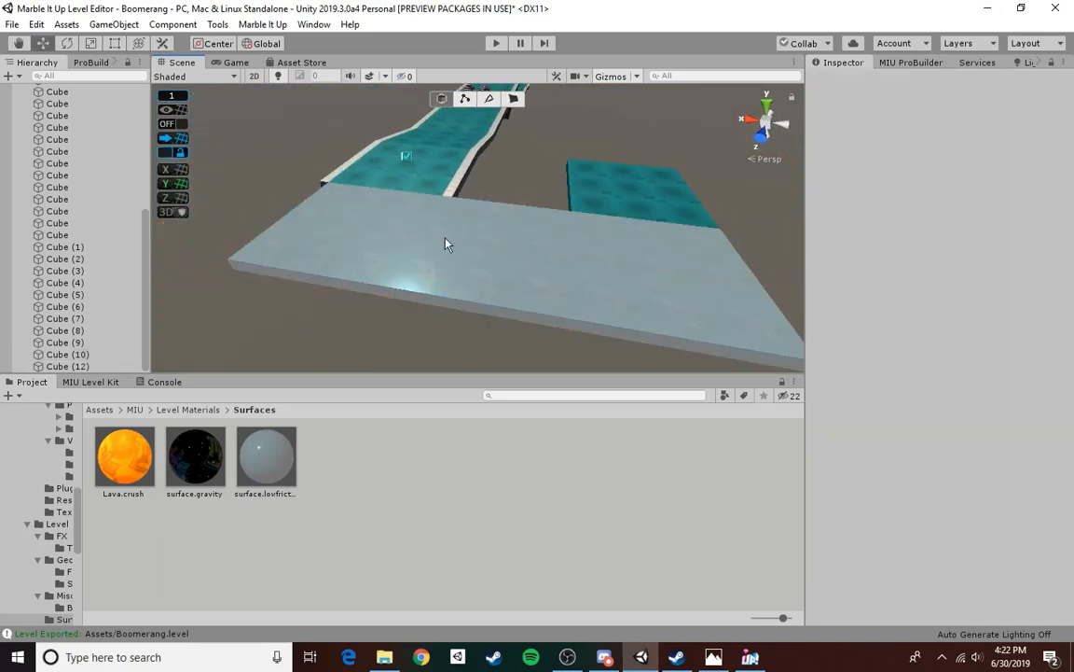
# - Duplicate the outer edge trim beside the checkpoint twice along the Z axis, placing the copies at Z 132 and Z 144
pyautogui.keyDown('alt'); pyautogui.moveTo(445, 239); pyautogui.dragTo(553, 250); pyautogui.keyUp('alt')
pyautogui.click(471, 192)
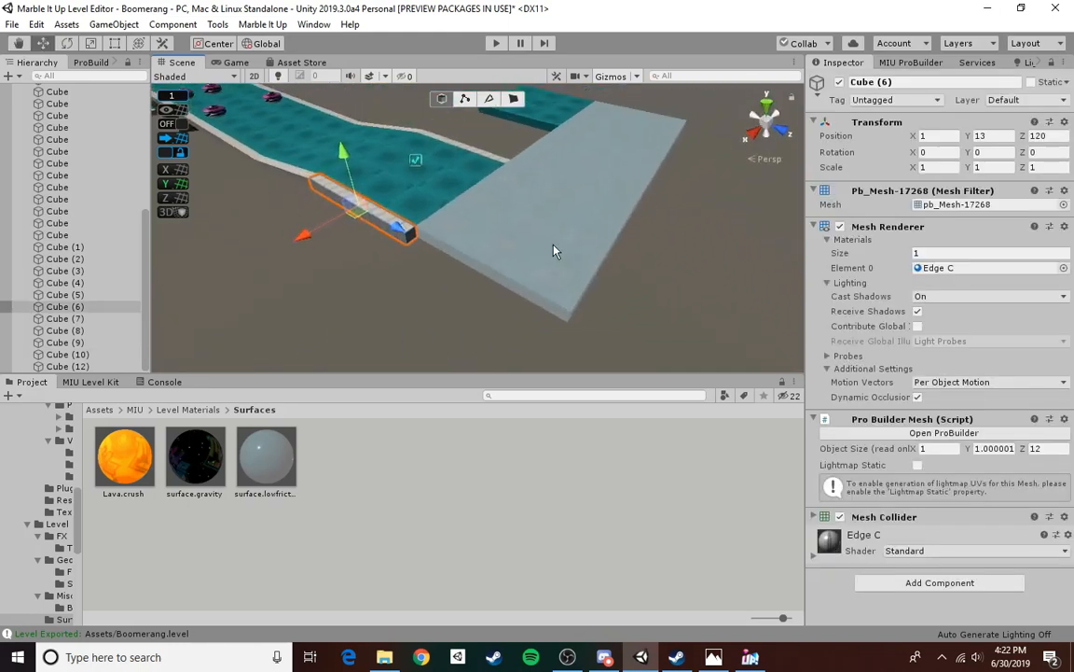
pyautogui.hotkey('ctrl', 'd')
pyautogui.moveTo(408, 232); pyautogui.dragTo(601, 311)
pyautogui.moveTo(467, 308); pyautogui.dragTo(636, 331)
pyautogui.keyDown('alt'); pyautogui.moveTo(549, 265); pyautogui.dragTo(509, 299); pyautogui.keyUp('alt')
pyautogui.keyDown('alt'); pyautogui.moveTo(510, 299); pyautogui.dragTo(367, 176, button='right'); pyautogui.keyUp('alt')
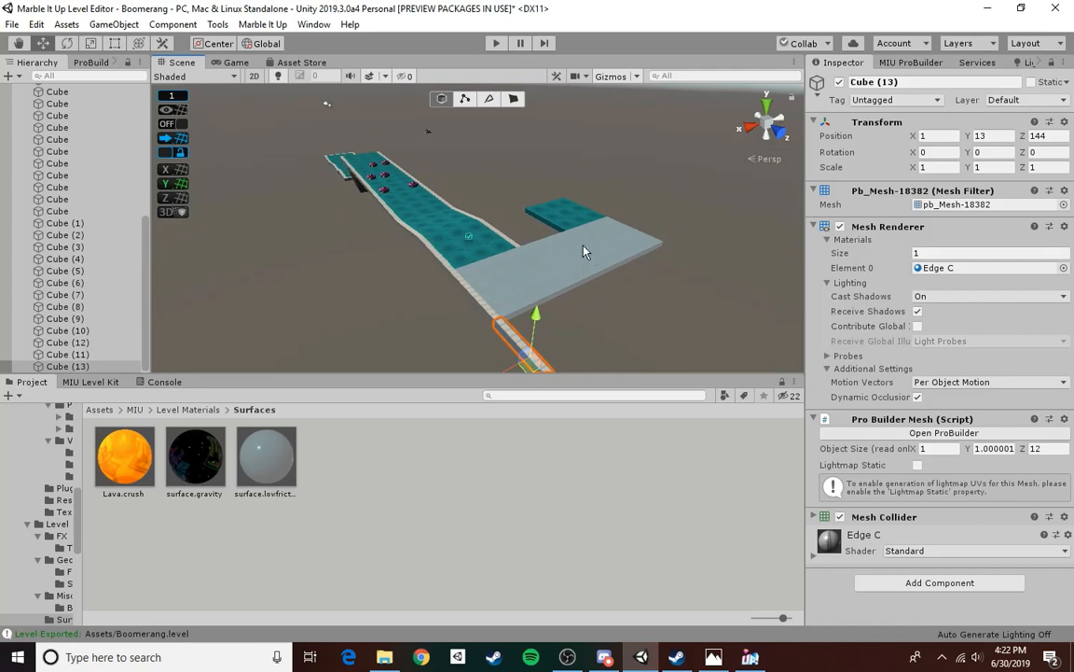
# - Reshape the trim at Z 144 to size X 38 and Z 1 so it runs along the low-friction platform's far edge
pyautogui.press('f')
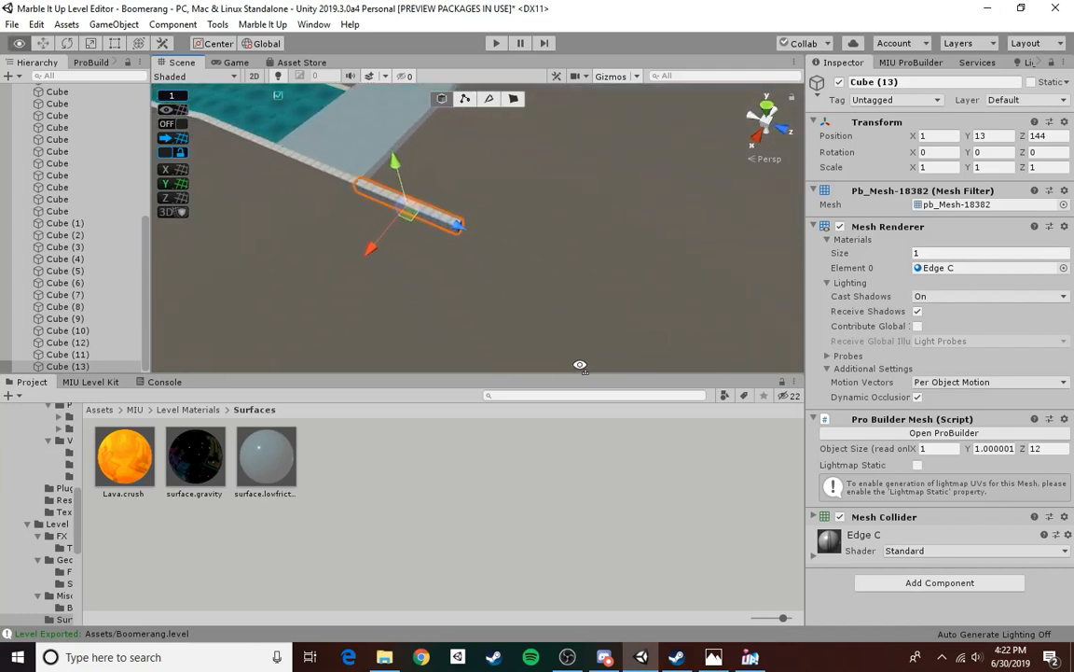
pyautogui.keyDown('alt'); pyautogui.moveTo(513, 102); pyautogui.dragTo(245, 203); pyautogui.keyUp('alt')
pyautogui.moveTo(245, 203); pyautogui.dragTo(393, 242, button='right')
pyautogui.press('s')
pyautogui.moveTo(285, 211); pyautogui.dragTo(601, 296)
pyautogui.moveTo(597, 291); pyautogui.dragTo(560, 267, button='right')
pyautogui.moveTo(434, 286); pyautogui.dragTo(520, 295)
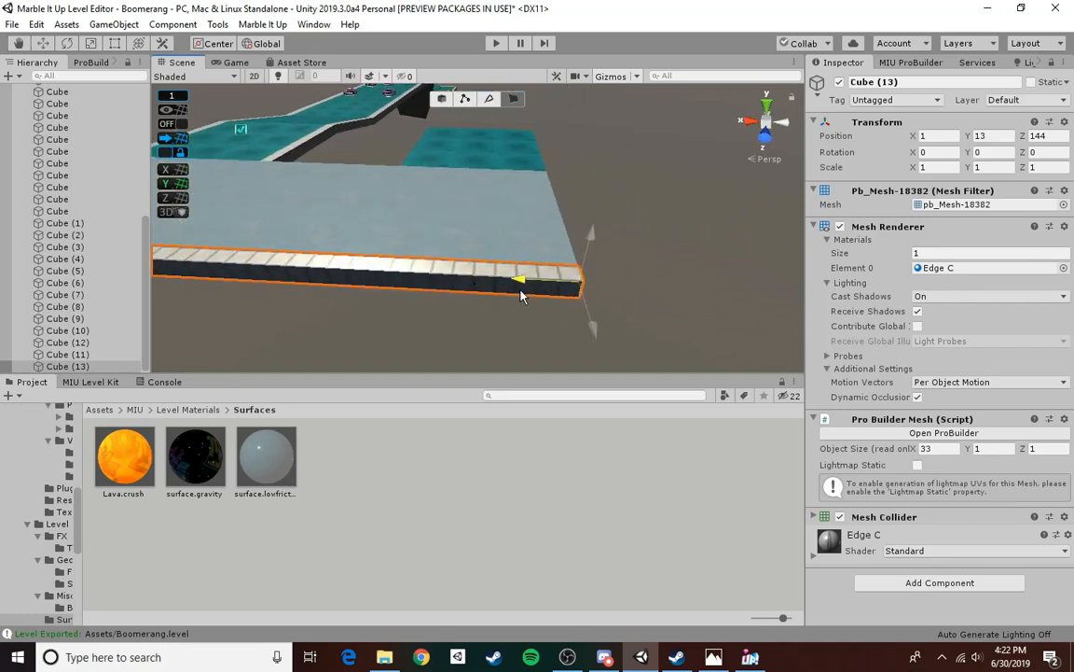
pyautogui.moveTo(528, 323); pyautogui.dragTo(471, 315, button='right')
pyautogui.moveTo(454, 243); pyautogui.dragTo(504, 216, button='right')
pyautogui.moveTo(492, 247); pyautogui.dragTo(496, 155)
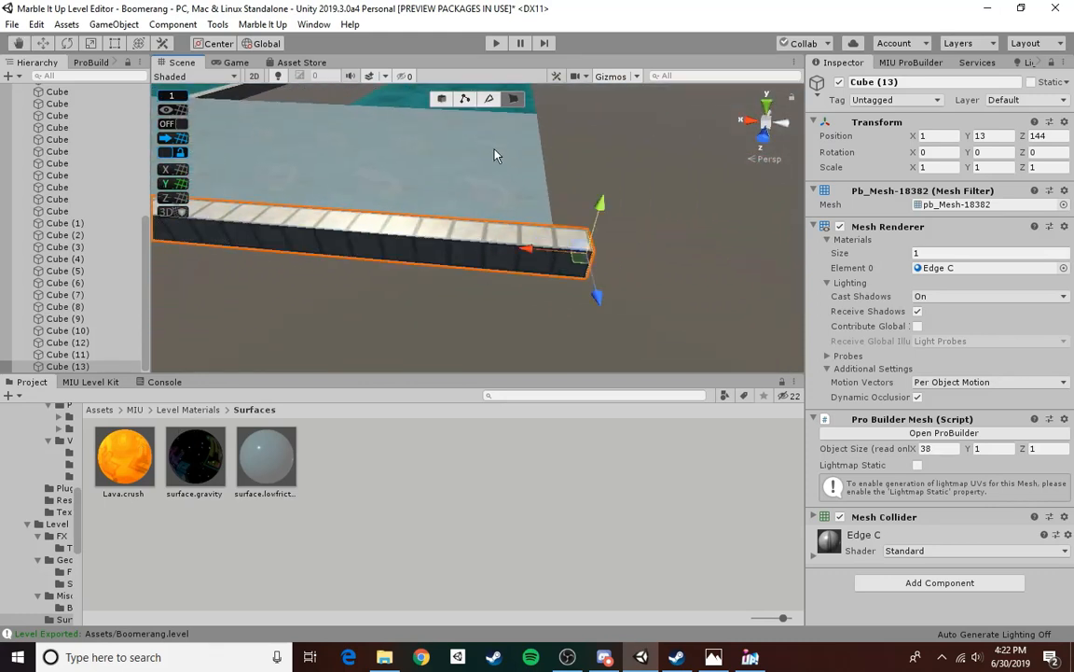
pyautogui.click(445, 99)
# - Duplicate the low-friction platform's short side trim and move the copy along the X axis to the opposite side
pyautogui.moveTo(489, 259); pyautogui.dragTo(417, 253, button='right')
pyautogui.click(420, 222)
pyautogui.hotkey('ctrl', 'd')
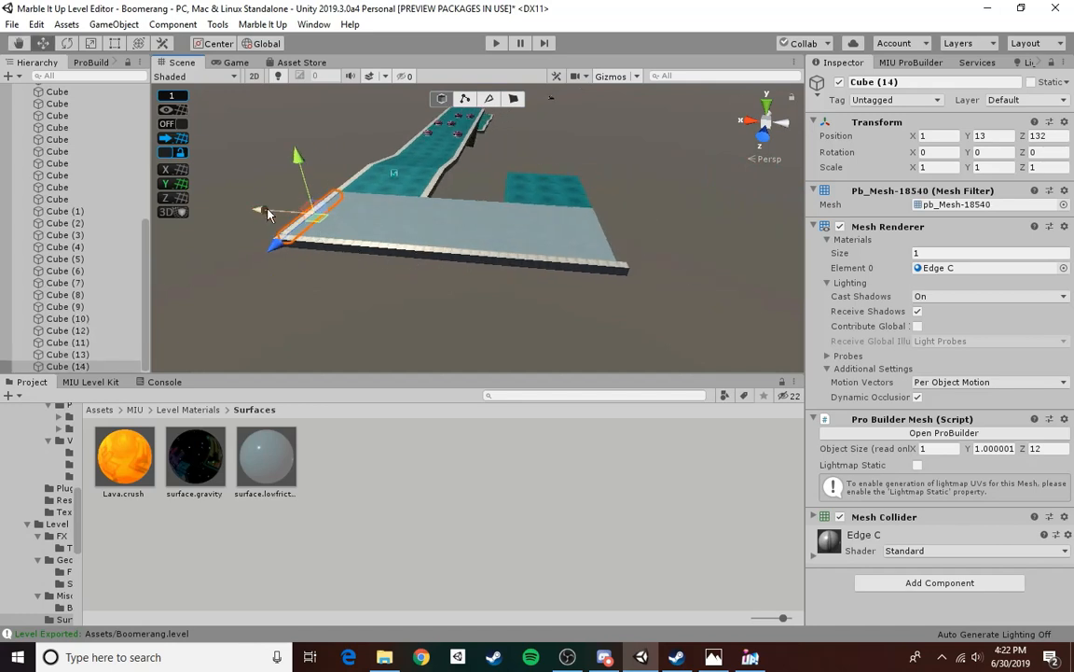
pyautogui.moveTo(268, 215); pyautogui.dragTo(541, 240)
# - Place a copy of the side trim along the inner edge of the separate tiled platform
pyautogui.click(644, 305)
pyautogui.moveTo(644, 305); pyautogui.dragTo(689, 322, button='right')
pyautogui.press('w')
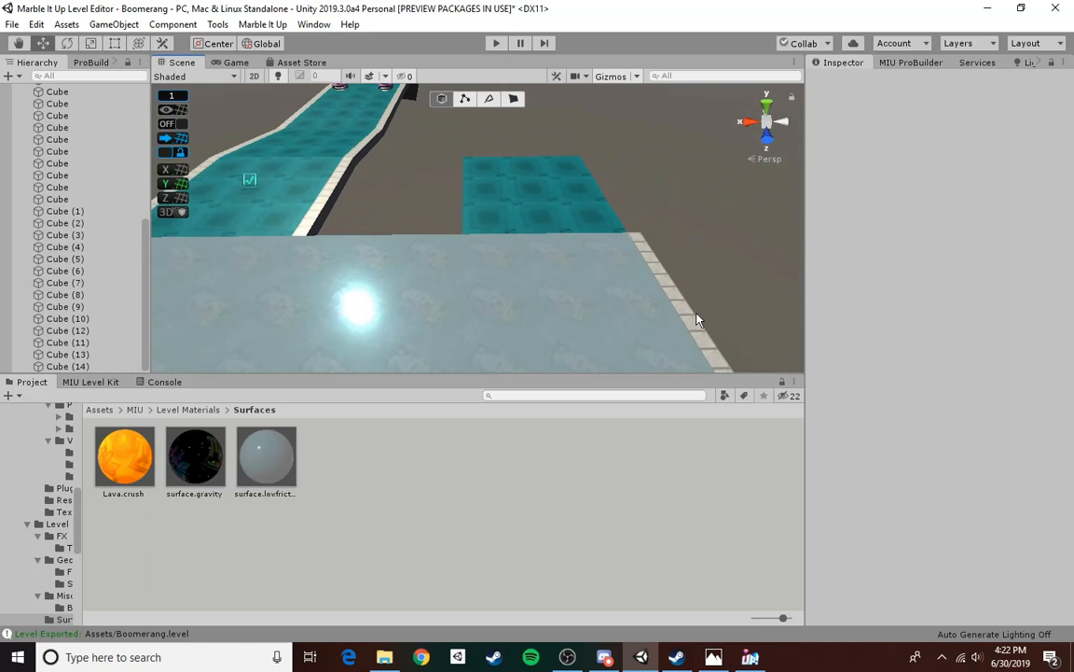
pyautogui.click(693, 322)
pyautogui.moveTo(623, 301); pyautogui.dragTo(396, 321)
pyautogui.keyDown('alt'); pyautogui.moveTo(438, 319); pyautogui.dragTo(385, 257); pyautogui.keyUp('alt')
# - Duplicate the inner trim beside itself at X -22 and shorten the copy to a 1-unit block at the low-friction platform's edge
pyautogui.hotkey('ctrl', 'd')
pyautogui.moveTo(403, 256); pyautogui.dragTo(619, 243, button='right')
pyautogui.press('a')
pyautogui.click(513, 101)
pyautogui.click(558, 213)
pyautogui.press('d')
pyautogui.moveTo(558, 213); pyautogui.dragTo(503, 244, button='right')
pyautogui.moveTo(416, 231); pyautogui.dragTo(543, 222)
pyautogui.click(519, 239)
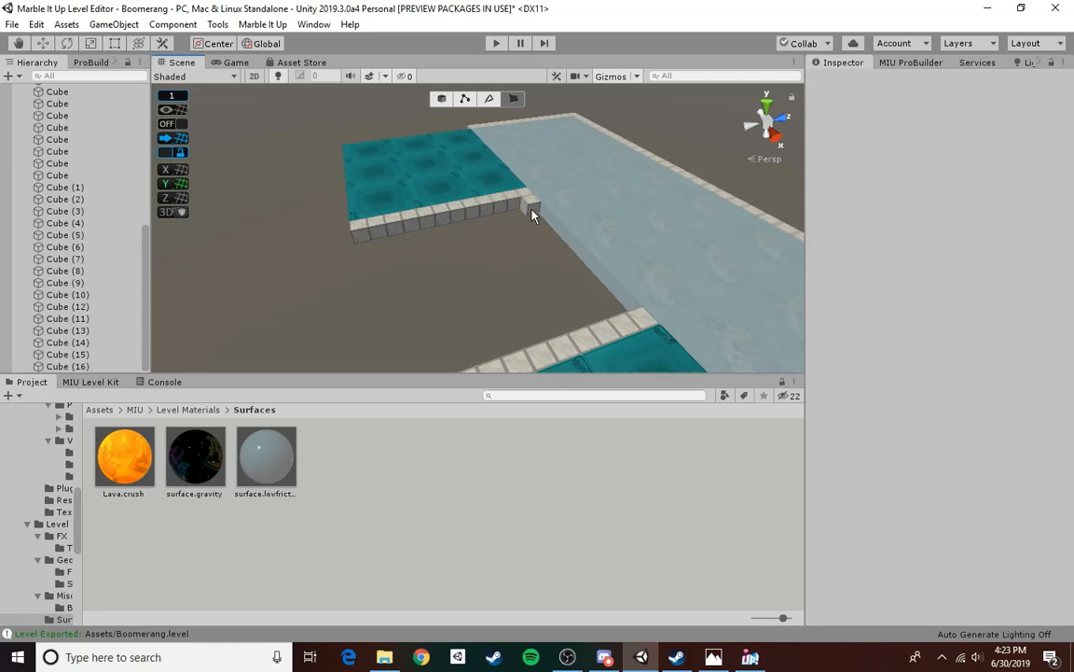
# - Extend the trim block along the X axis across the gap to meet the checkpoint platform's inner trim
pyautogui.click(533, 212)
pyautogui.moveTo(533, 212); pyautogui.dragTo(587, 235, button='right')
pyautogui.press('a')
pyautogui.moveTo(558, 219); pyautogui.dragTo(627, 265)
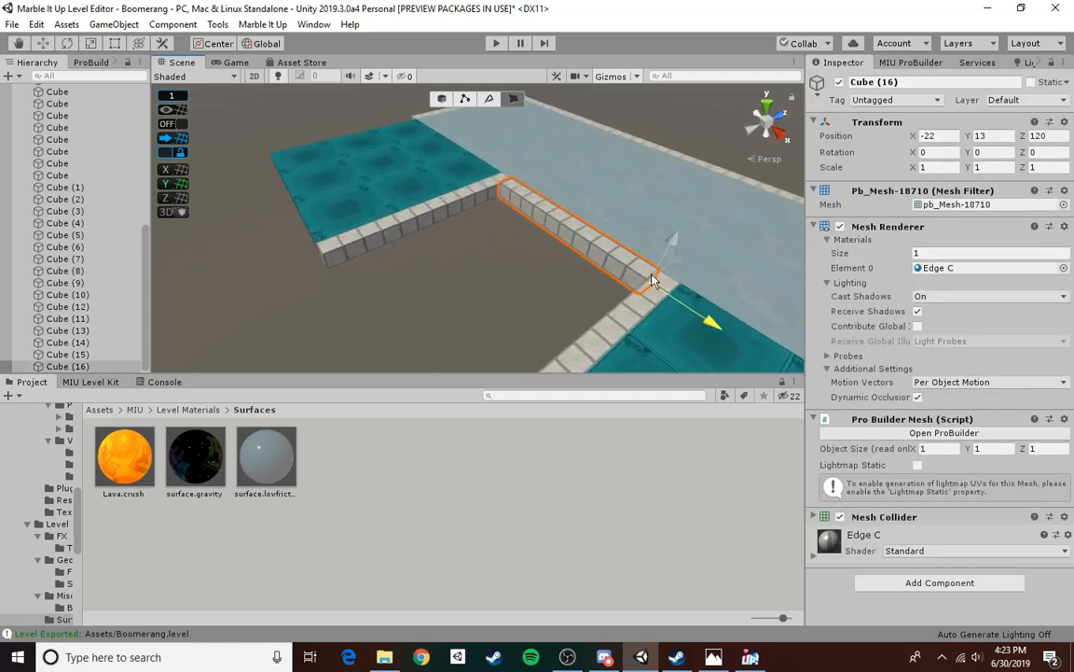
pyautogui.click(528, 319)
pyautogui.click(441, 103)
# - Duplicate the separate tiled platform's inner trim and move the copy to the platform's outer edge
pyautogui.moveTo(621, 249); pyautogui.dragTo(503, 235, button='right')
pyautogui.press('w')
pyautogui.click(528, 223)
pyautogui.hotkey('ctrl', 'd')
pyautogui.moveTo(648, 213); pyautogui.dragTo(501, 227)
pyautogui.click(577, 170)
# - Add a Left Turn sign from the level kit's FX signs near the low-friction platform's outer corner past the checkpoint
pyautogui.moveTo(551, 207); pyautogui.dragTo(578, 307, button='right')
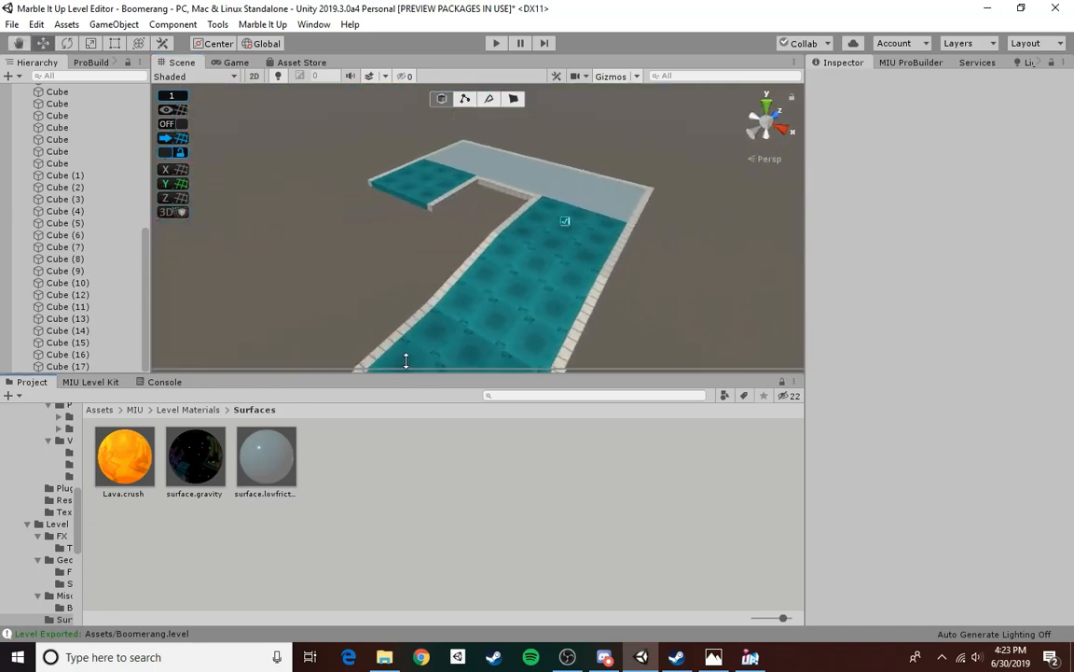
pyautogui.moveTo(473, 375); pyautogui.dragTo(477, 410)
pyautogui.moveTo(438, 354); pyautogui.dragTo(526, 277, button='right')
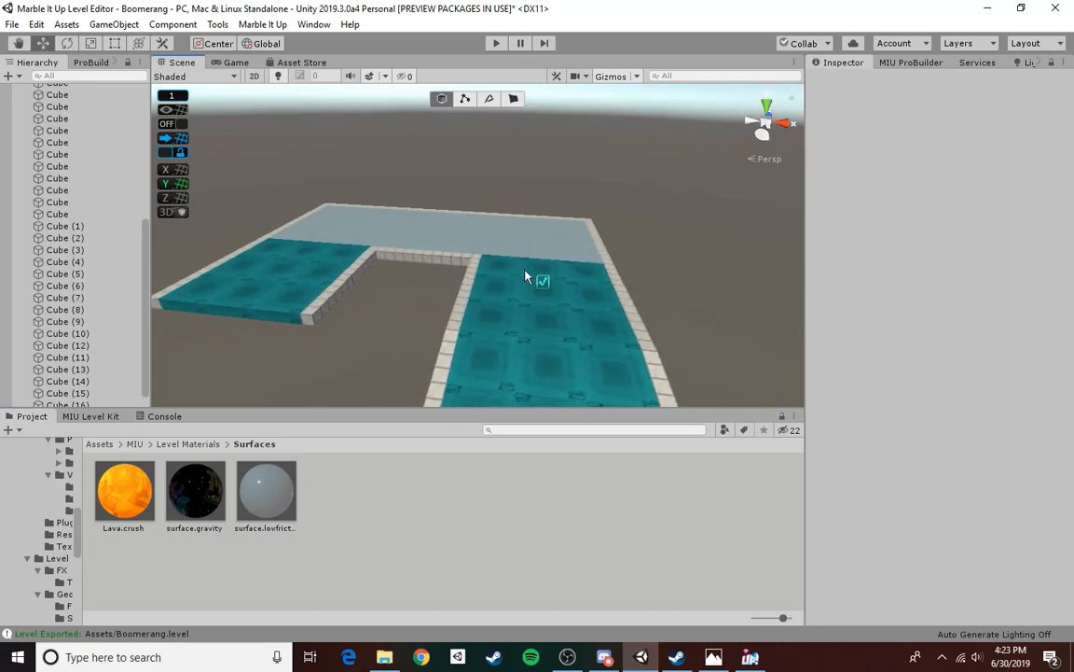
pyautogui.click(111, 419)
pyautogui.click(9, 459)
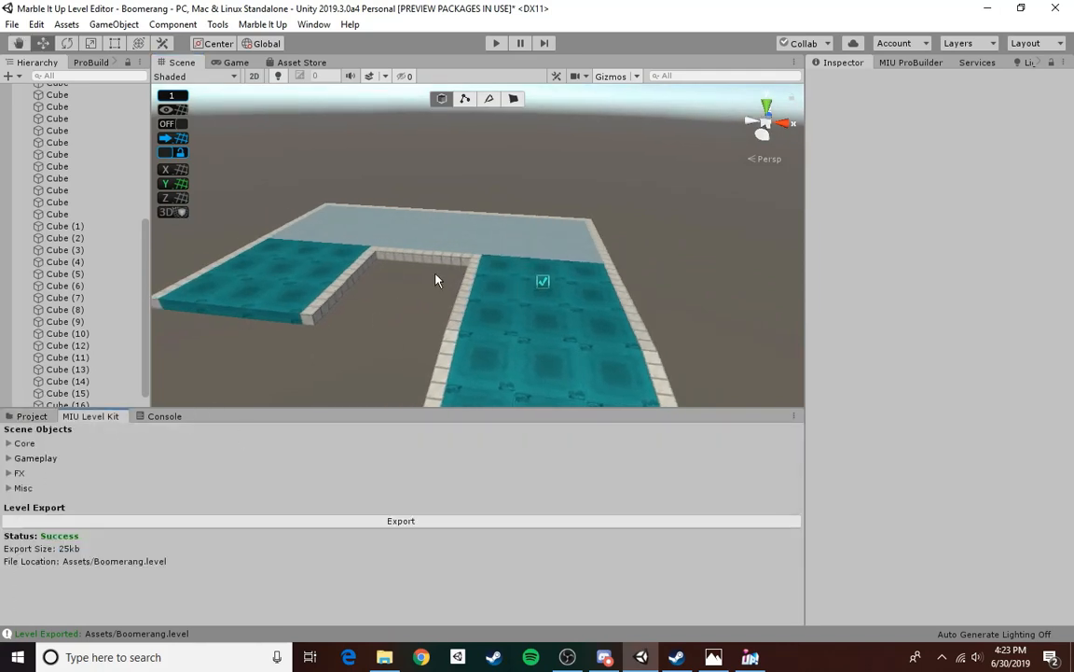
pyautogui.click(8, 474)
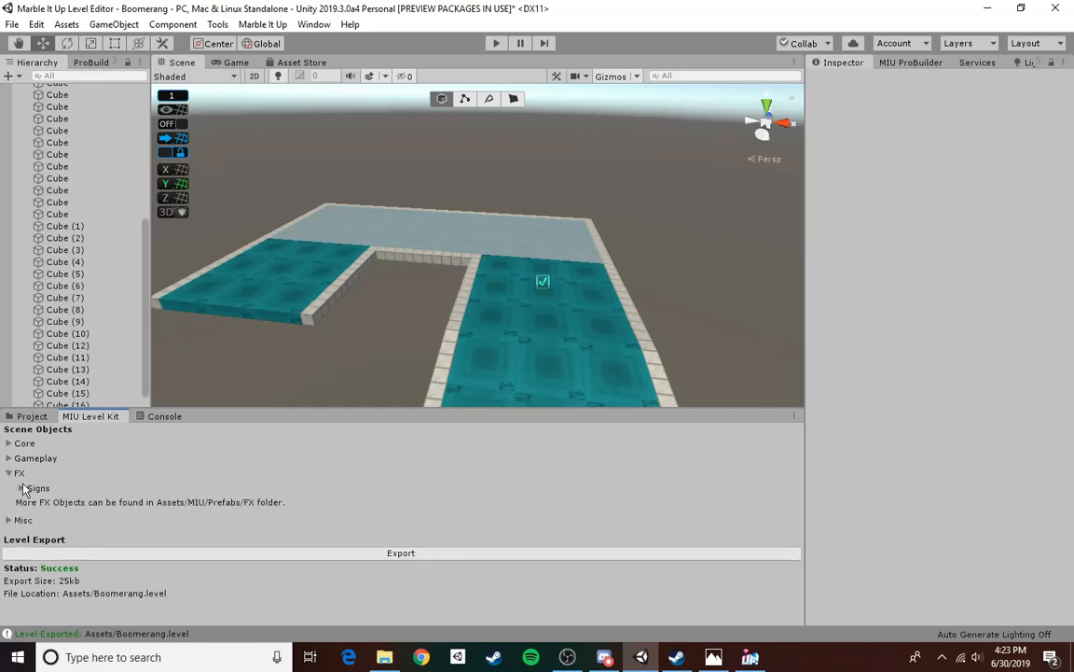
pyautogui.click(22, 488)
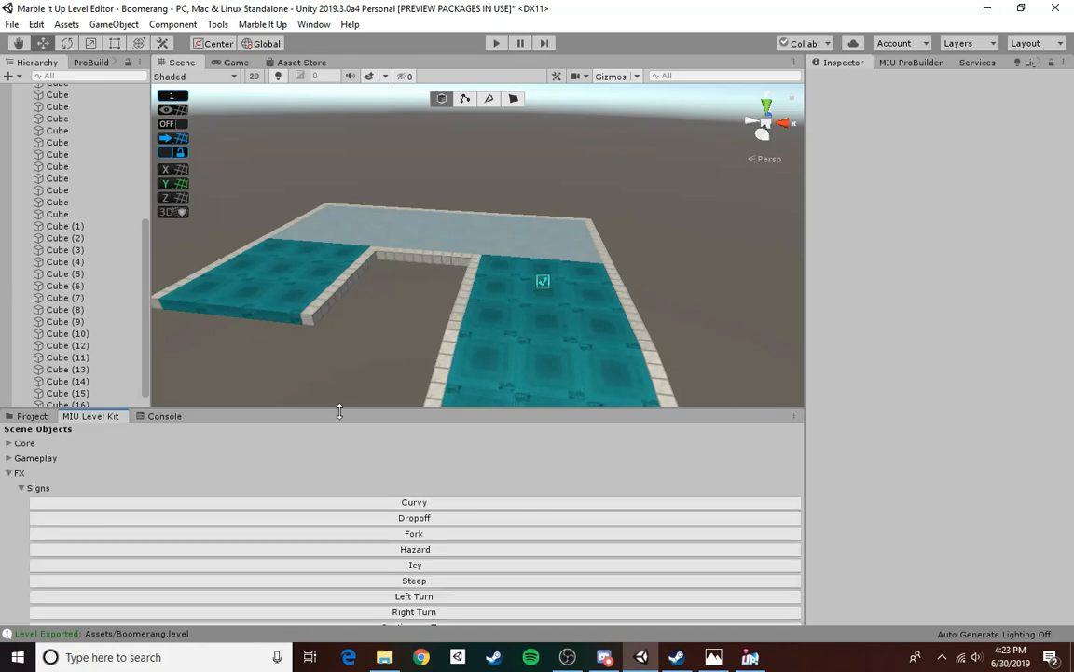
pyautogui.moveTo(339, 411); pyautogui.dragTo(335, 385)
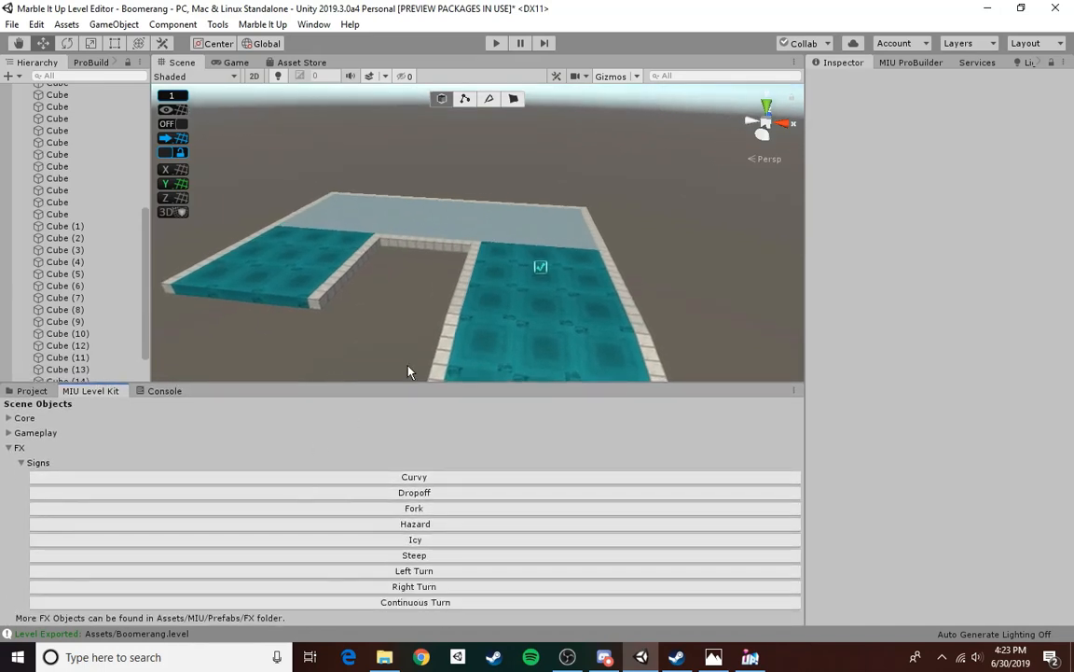
pyautogui.moveTo(407, 371); pyautogui.dragTo(466, 336, button='right')
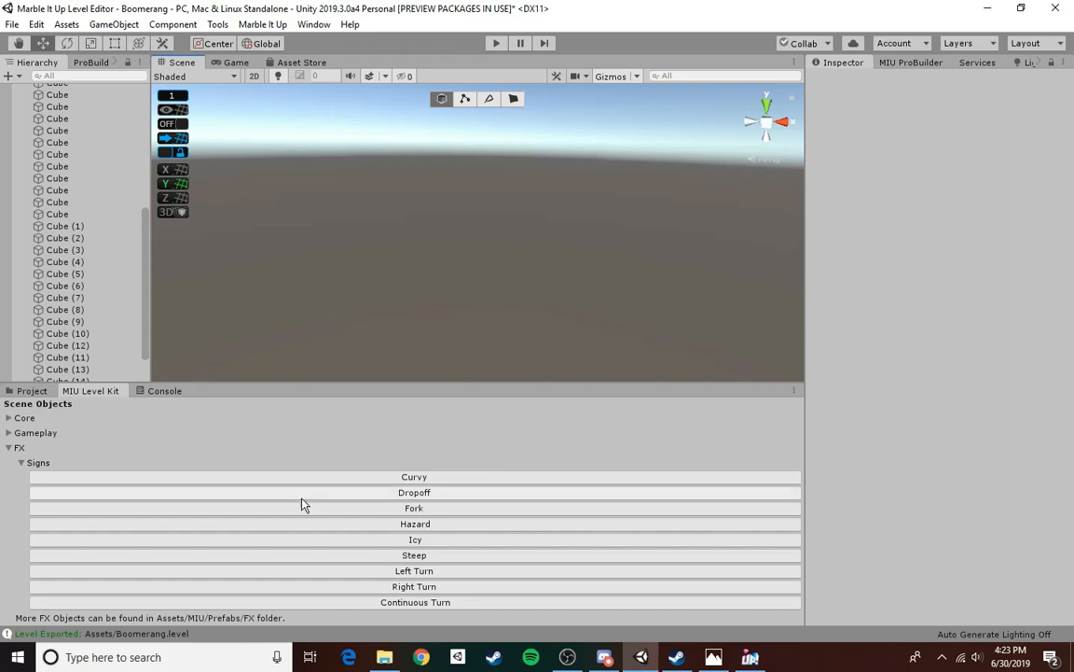
pyautogui.click(416, 571)
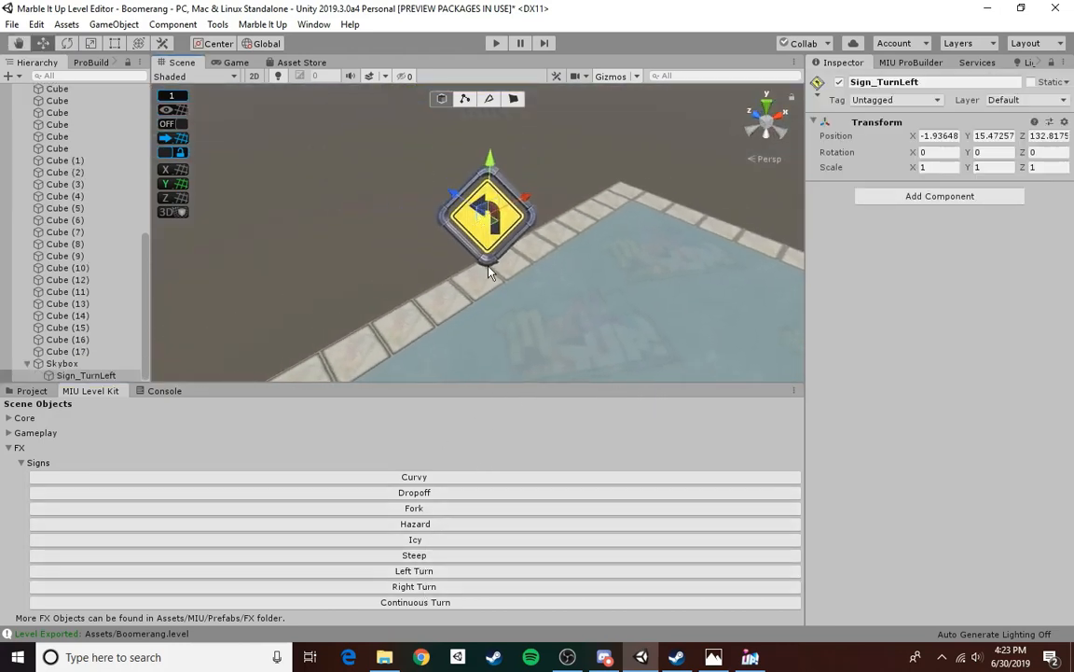
# - Set the left-turn sign's position to X -2, Y 15 and Z 132 at the low-friction platform's outer edge
pyautogui.moveTo(541, 282); pyautogui.dragTo(350, 134, button='right')
pyautogui.press('d')
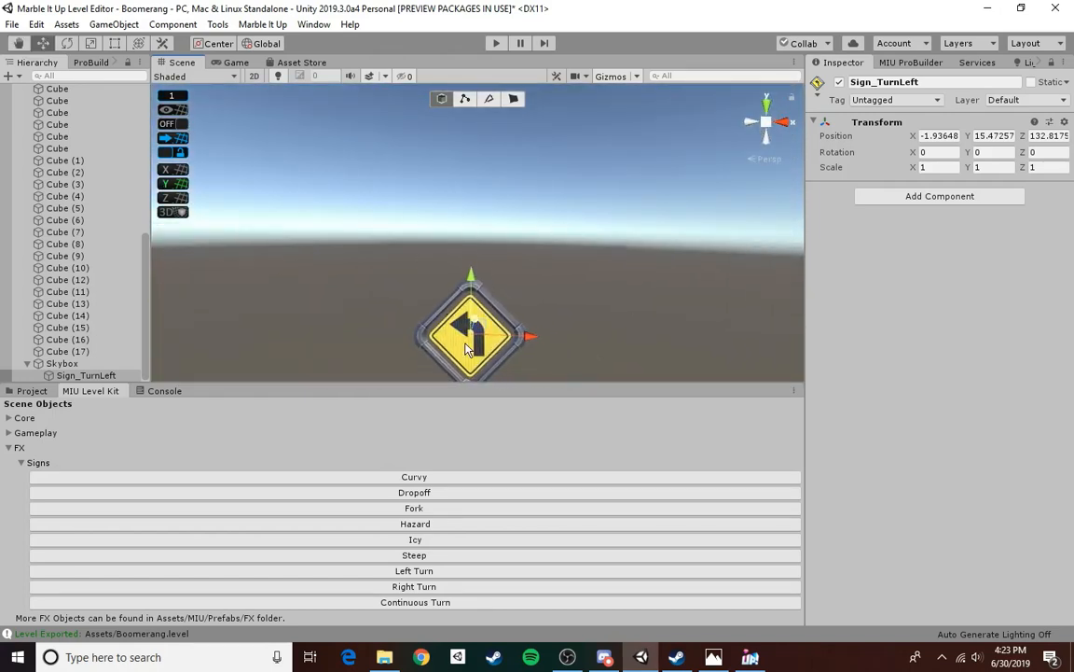
pyautogui.moveTo(469, 349); pyautogui.dragTo(810, 357, button='right')
pyautogui.press('a')
pyautogui.moveTo(491, 241); pyautogui.dragTo(623, 240, button='right')
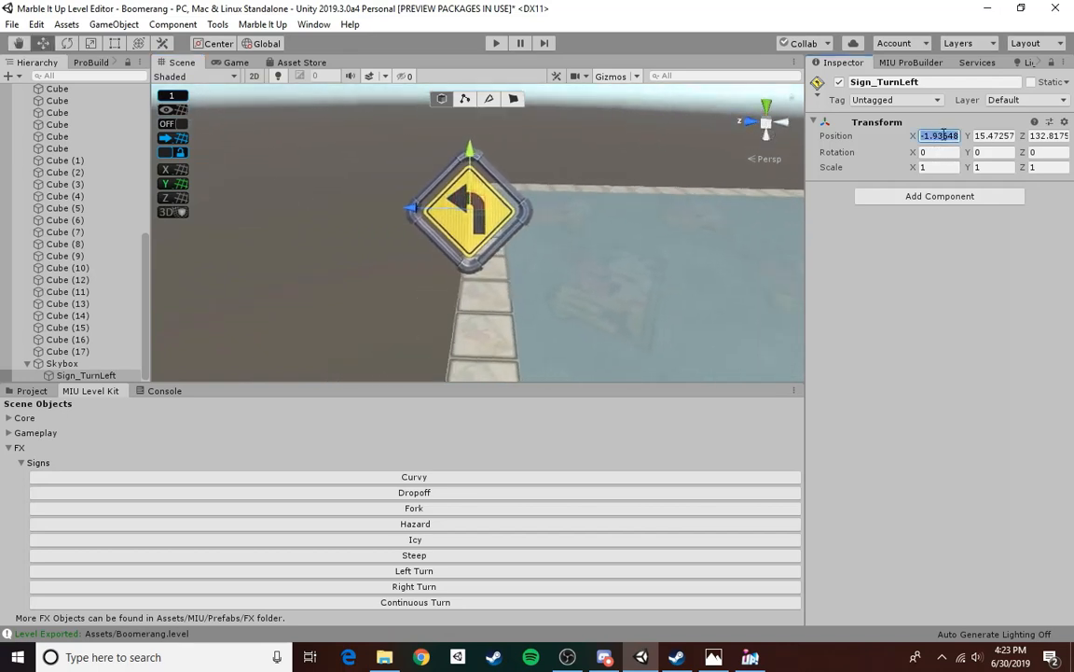
pyautogui.write('-2')
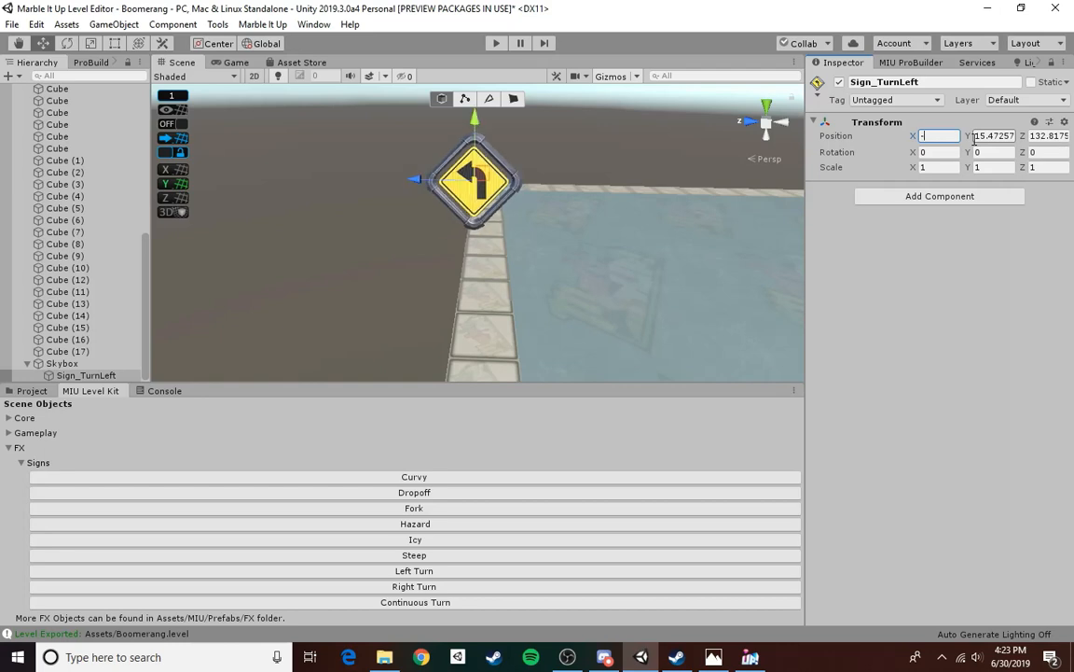
pyautogui.write('15')
pyautogui.press('Tab')
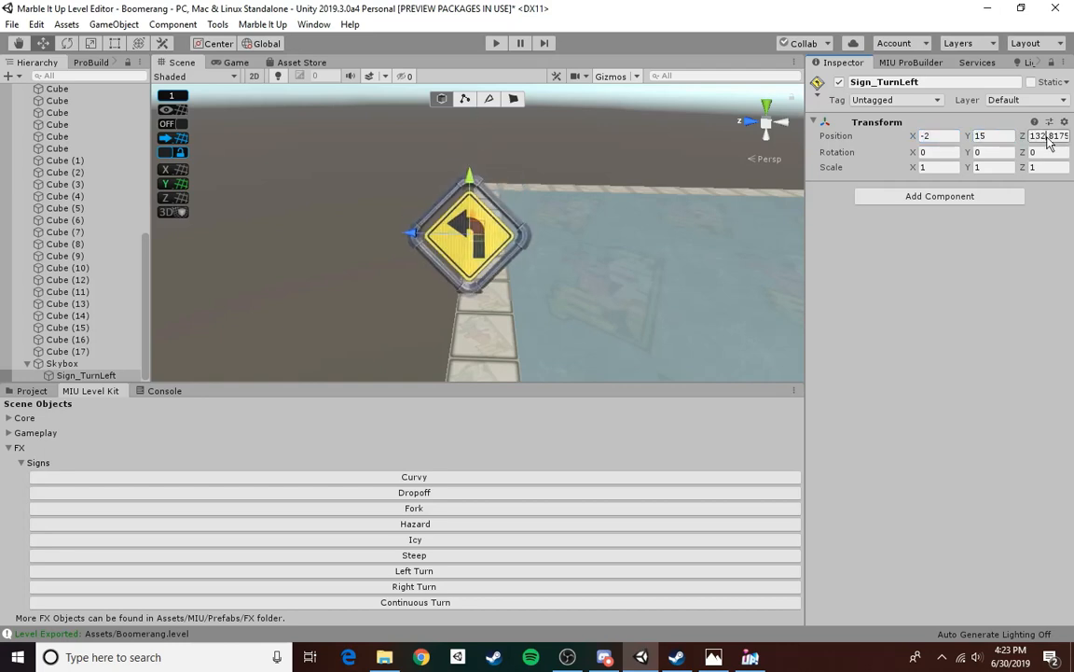
pyautogui.write('132.')
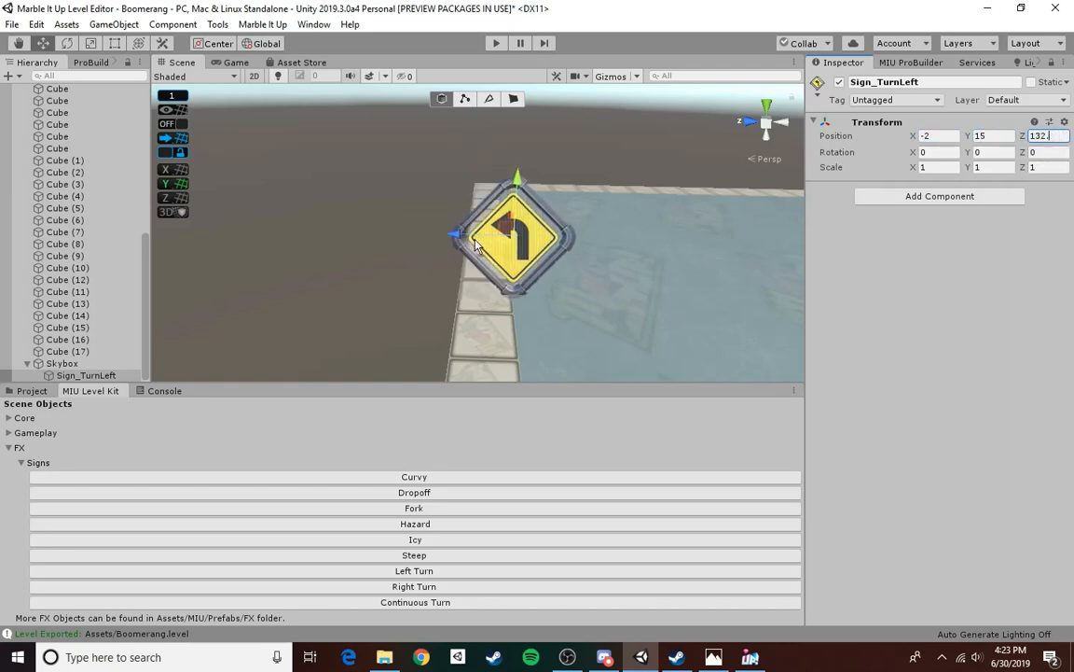
# - Lower the left-turn sign to Y 14 and move it out to Z 135, beyond the platform's outer trim
pyautogui.moveTo(456, 235); pyautogui.dragTo(423, 239)
pyautogui.moveTo(554, 247); pyautogui.dragTo(426, 200, button='right')
pyautogui.press('w')
pyautogui.moveTo(370, 180); pyautogui.dragTo(371, 193)
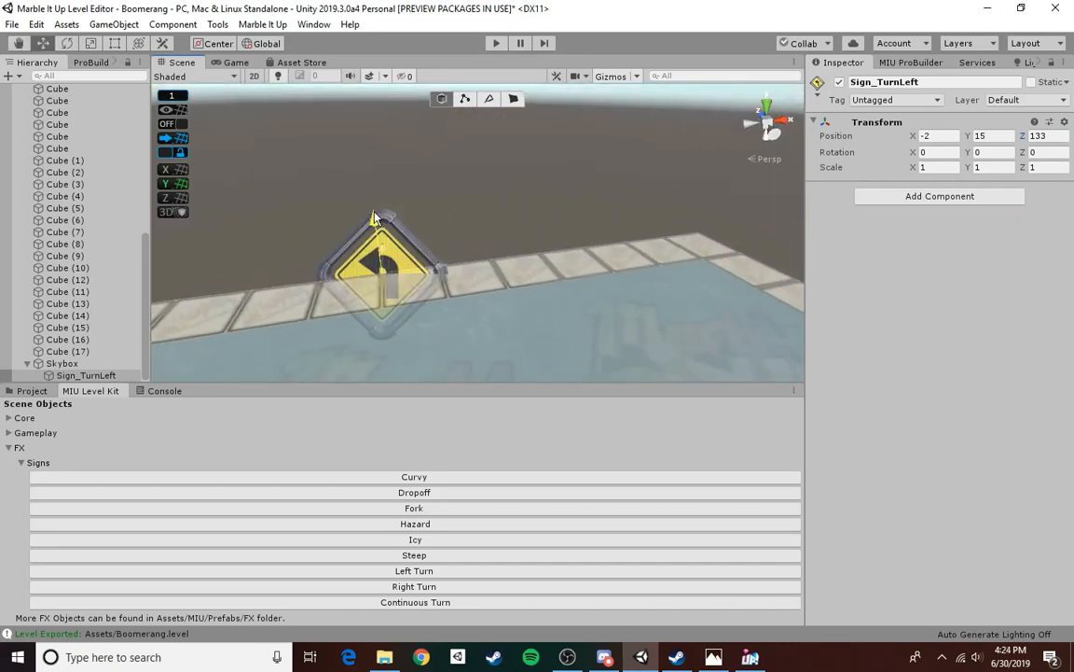
pyautogui.moveTo(371, 193); pyautogui.dragTo(445, 270, button='right')
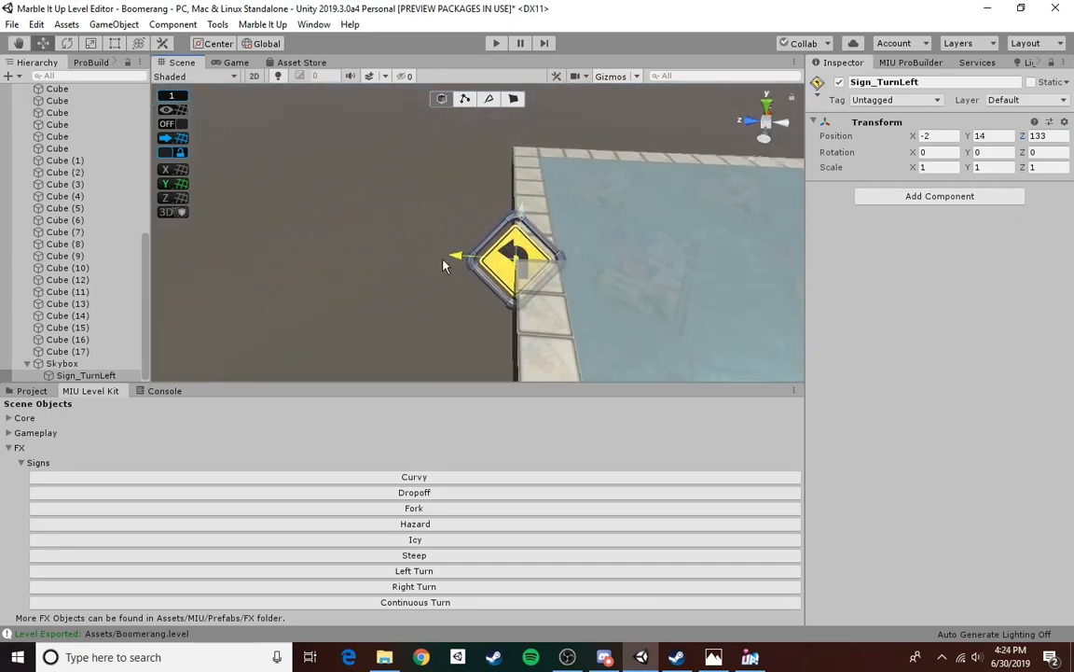
pyautogui.moveTo(443, 266); pyautogui.dragTo(378, 260)
# - Raise the left-turn sign to Y 18 above the outer trim and shift it away from the corner along negative X
pyautogui.moveTo(379, 260); pyautogui.dragTo(146, 229, button='right')
pyautogui.press('s')
pyautogui.press('d')
pyautogui.moveTo(487, 216); pyautogui.dragTo(459, 144)
pyautogui.moveTo(518, 229); pyautogui.dragTo(555, 252, button='right')
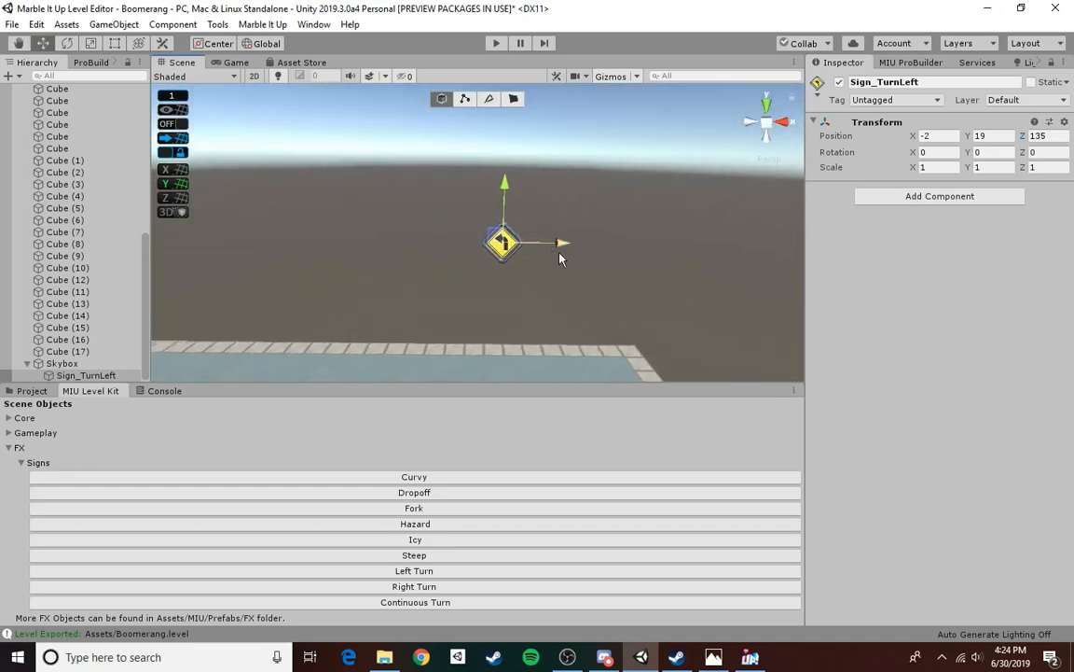
pyautogui.moveTo(505, 198); pyautogui.dragTo(507, 215)
pyautogui.moveTo(547, 224)
pyautogui.mouseDown(button='right')
pyautogui.moveTo(573, 338)
pyautogui.moveTo(549, 233)
pyautogui.mouseUp(button='right')
pyautogui.press('w')
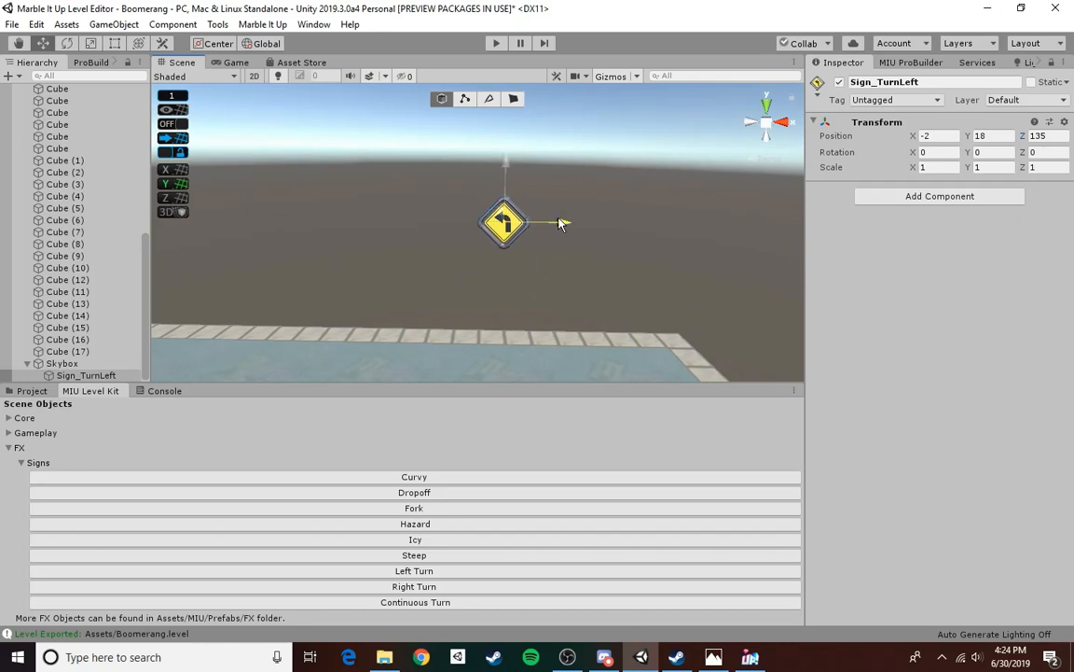
pyautogui.moveTo(561, 223); pyautogui.dragTo(520, 225)
# - Add an Icy sign near the low-friction platform's outer corner and set its position to X 3, Y 14 and Z 131
pyautogui.moveTo(539, 258); pyautogui.dragTo(583, 281, button='right')
pyautogui.click(414, 539)
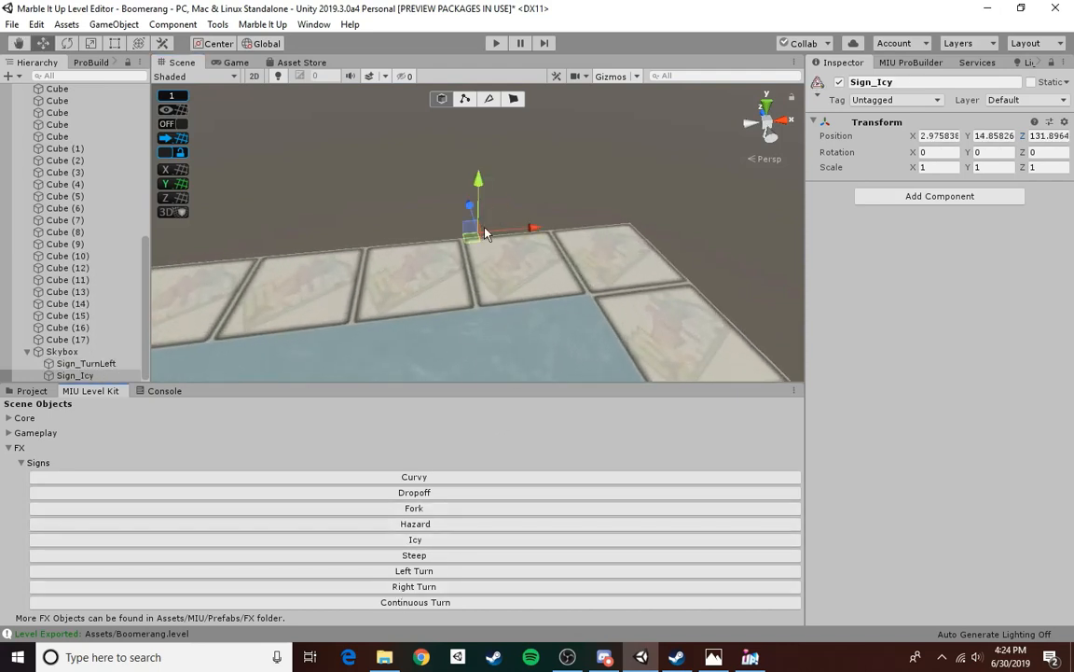
pyautogui.moveTo(436, 204); pyautogui.dragTo(543, 256, button='right')
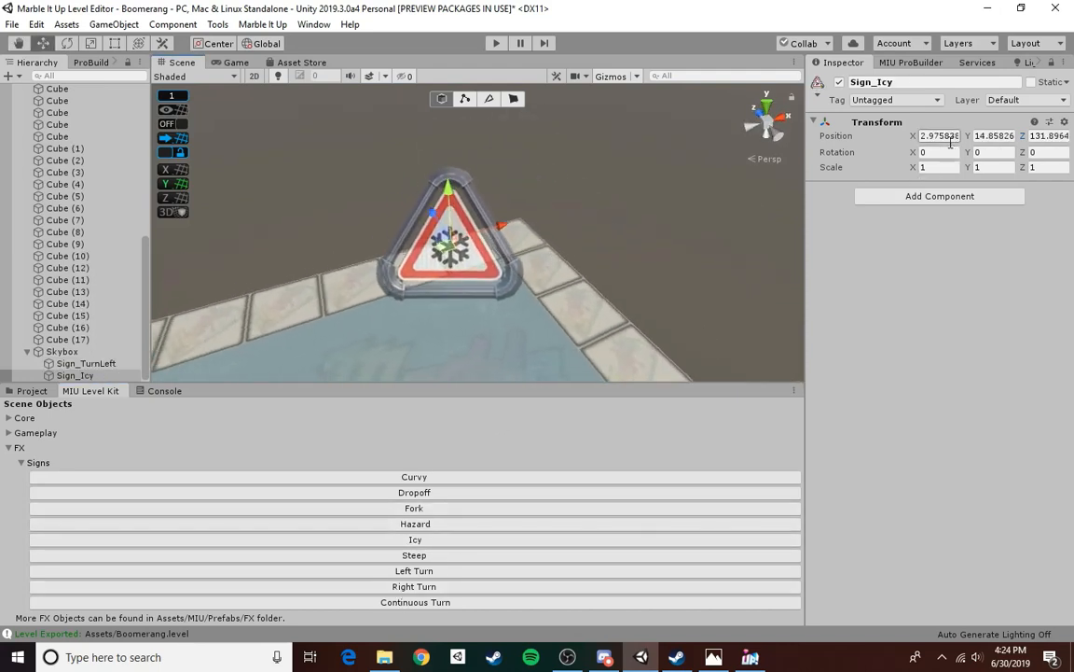
pyautogui.write('3')
pyautogui.press('Tab')
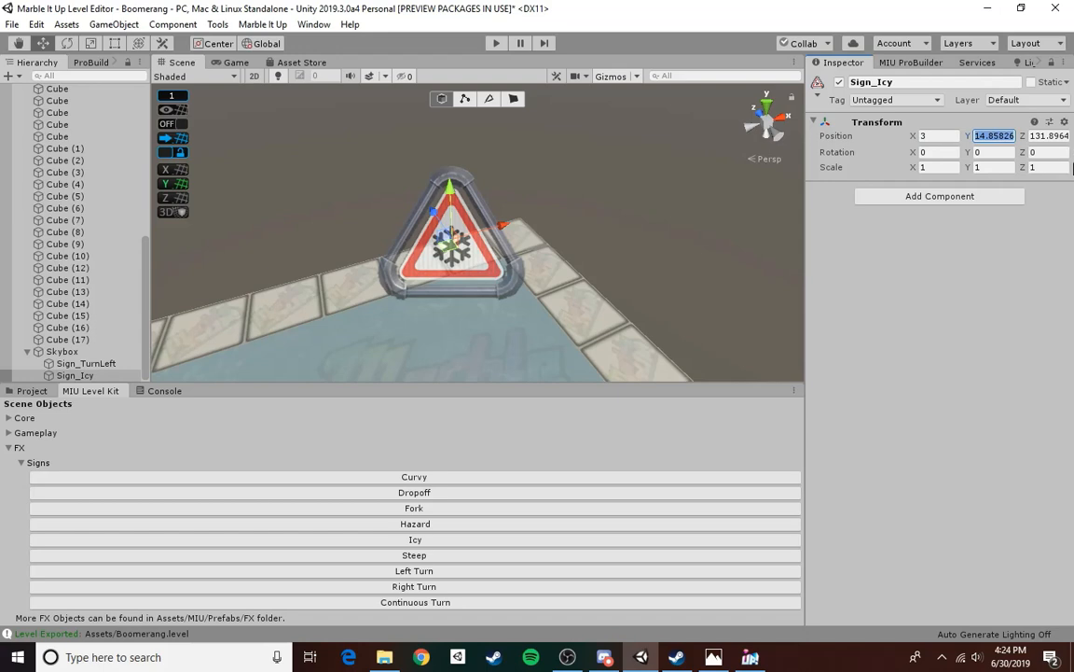
pyautogui.write('14')
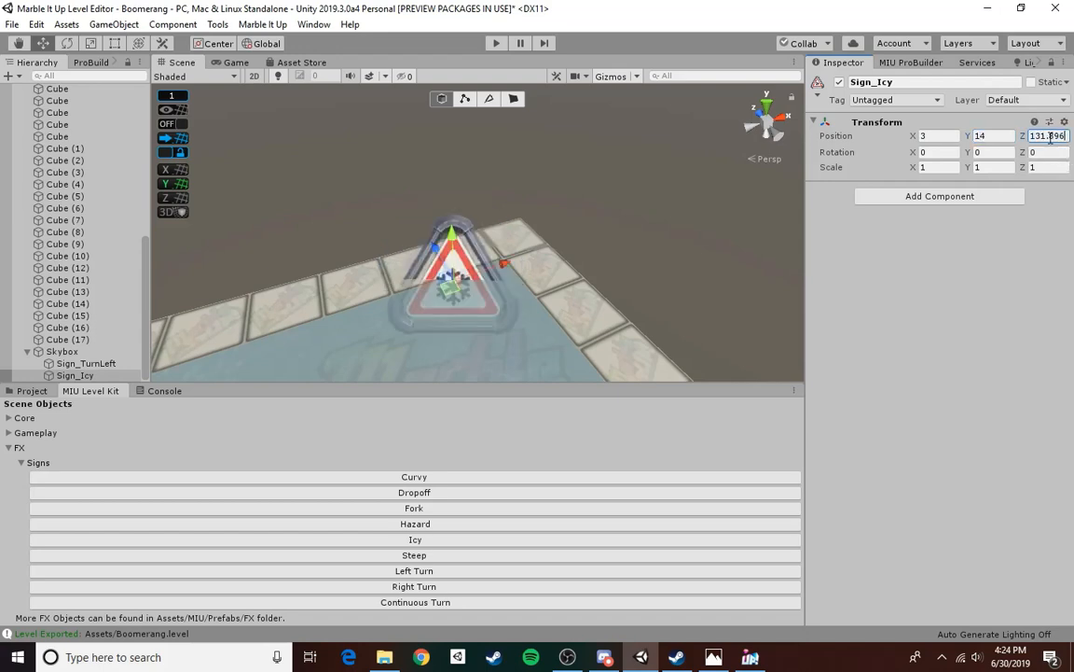
pyautogui.write('131')
# - Move the Icy sign out to Z 135 and raise it to Y 18, level with the left-turn sign
pyautogui.keyDown('alt'); pyautogui.moveTo(448, 258); pyautogui.dragTo(452, 208); pyautogui.keyUp('alt')
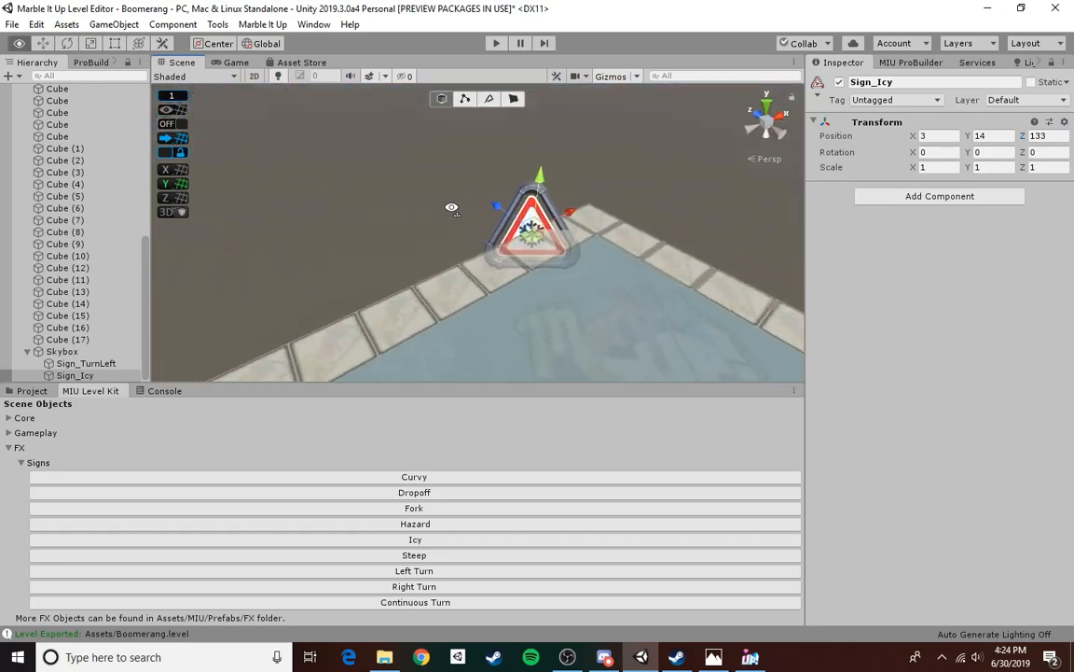
pyautogui.moveTo(452, 208); pyautogui.dragTo(457, 209, button='right')
pyautogui.moveTo(515, 207); pyautogui.dragTo(456, 180)
pyautogui.moveTo(537, 242); pyautogui.dragTo(504, 207, button='right')
pyautogui.moveTo(574, 245); pyautogui.dragTo(537, 154)
pyautogui.moveTo(532, 140); pyautogui.dragTo(469, 107, button='right')
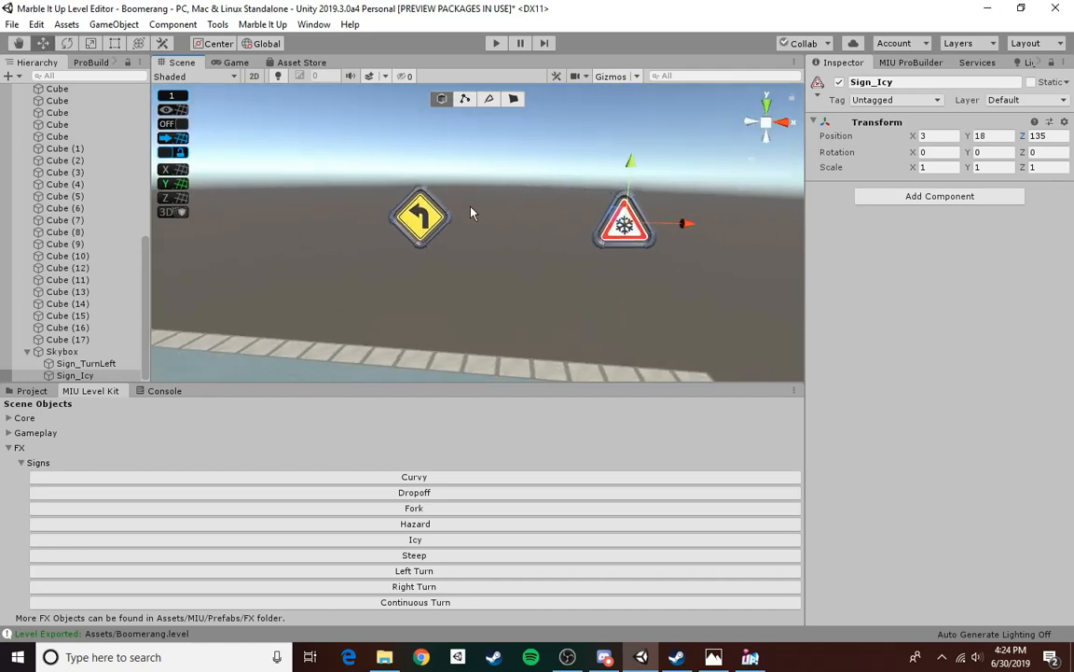
# - Move the left-turn sign along the X axis to X -8, away from the Icy sign, and save the scene
pyautogui.click(426, 214)
pyautogui.moveTo(451, 216); pyautogui.dragTo(328, 191)
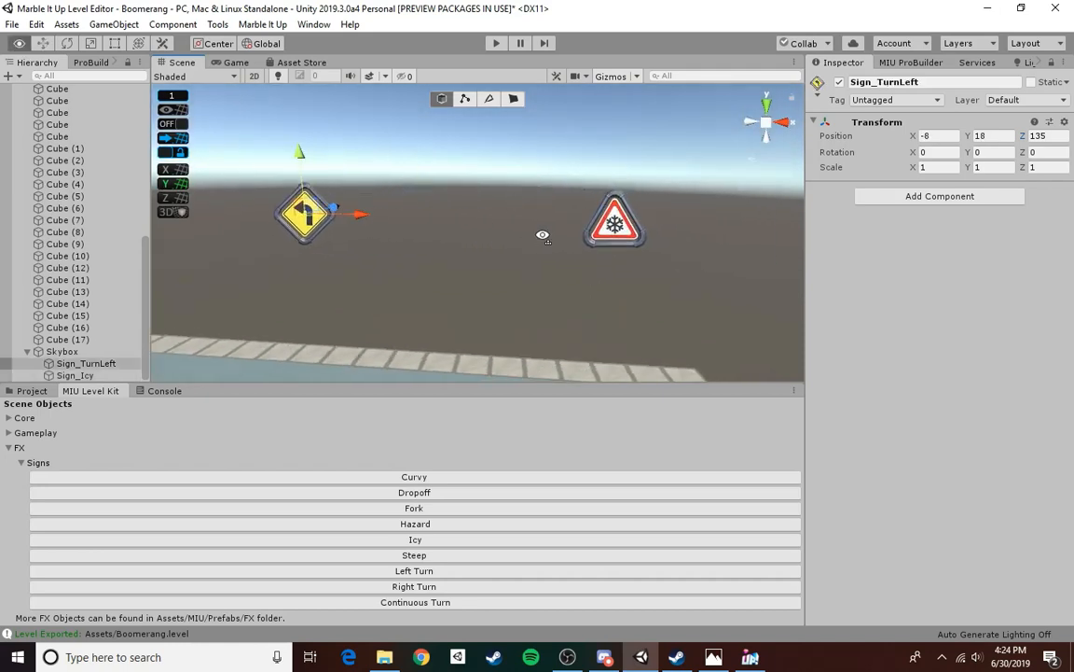
pyautogui.moveTo(544, 233); pyautogui.dragTo(458, 228, button='right')
pyautogui.click(517, 236)
pyautogui.click(12, 24)
pyautogui.click(74, 81)
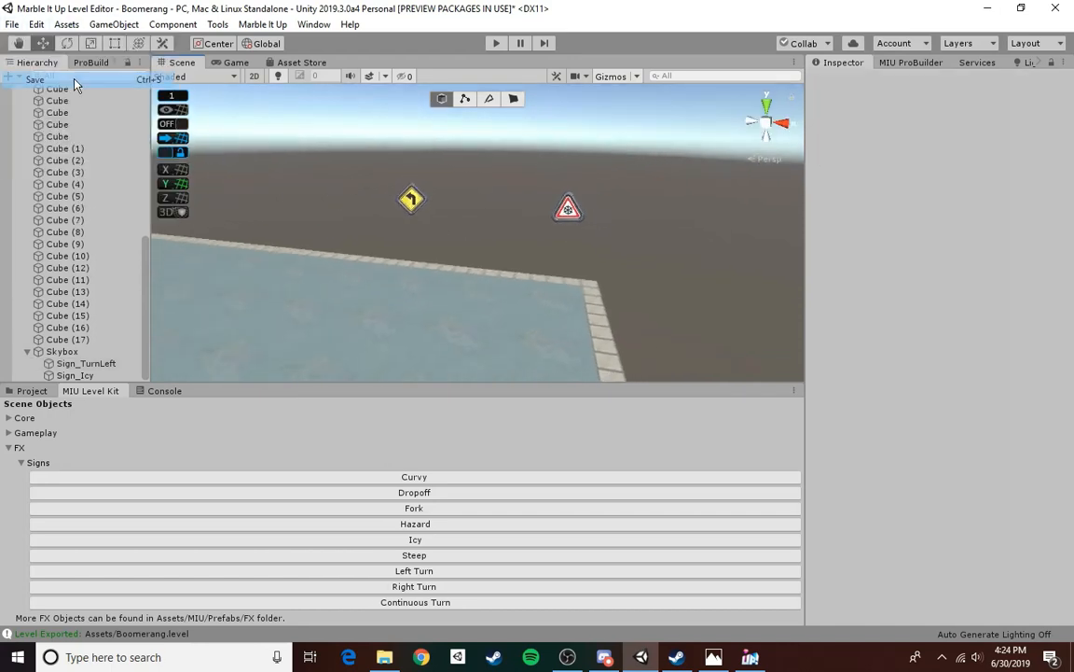
# - Add a Gem pickup at the low-friction platform's inner trim and set its position to X -14, Y 14 and Z 119
pyautogui.moveTo(578, 243); pyautogui.dragTo(730, 322, button='right')
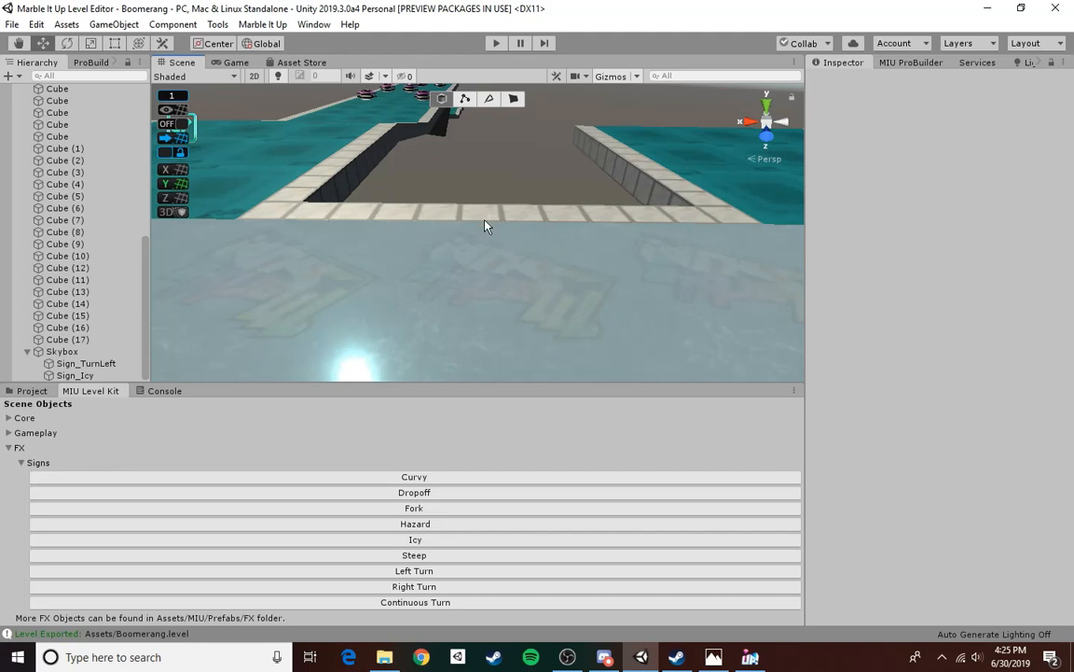
pyautogui.moveTo(520, 233); pyautogui.dragTo(523, 283, button='right')
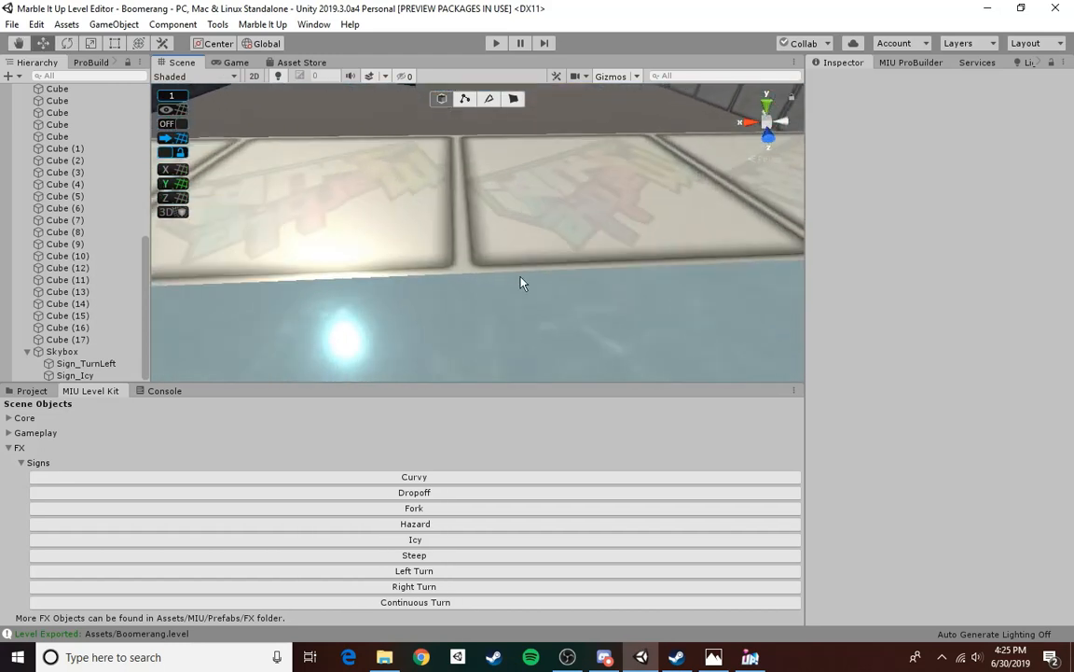
pyautogui.click(8, 448)
pyautogui.click(8, 432)
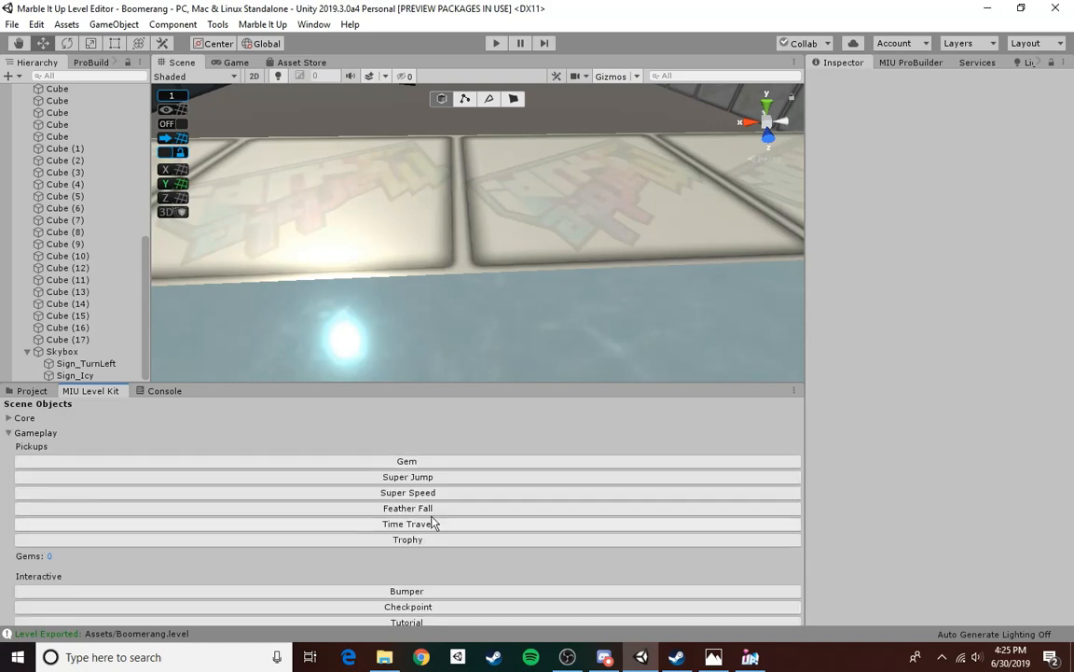
pyautogui.click(438, 460)
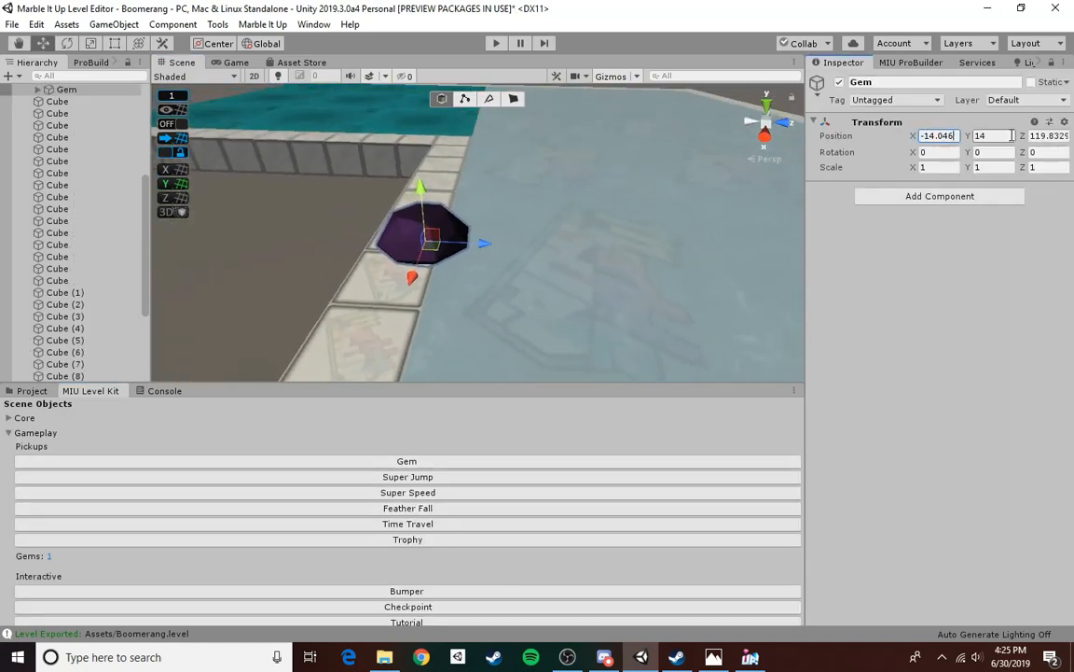
pyautogui.press('BackSpace')
pyautogui.press('BackSpace')
pyautogui.press('BackSpace')
pyautogui.press('BackSpace')
pyautogui.press('BackSpace')
pyautogui.press('BackSpace')
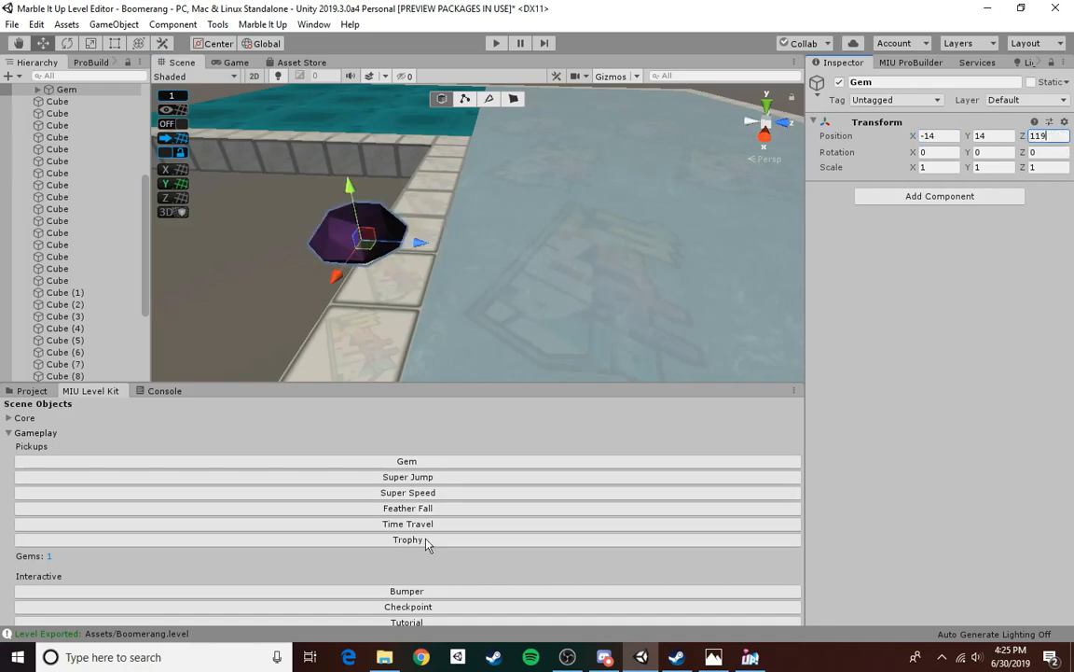
# - Move the gem along the Z axis to Z 125, onto the middle of the low-friction platform
pyautogui.moveTo(407, 247); pyautogui.dragTo(499, 265)
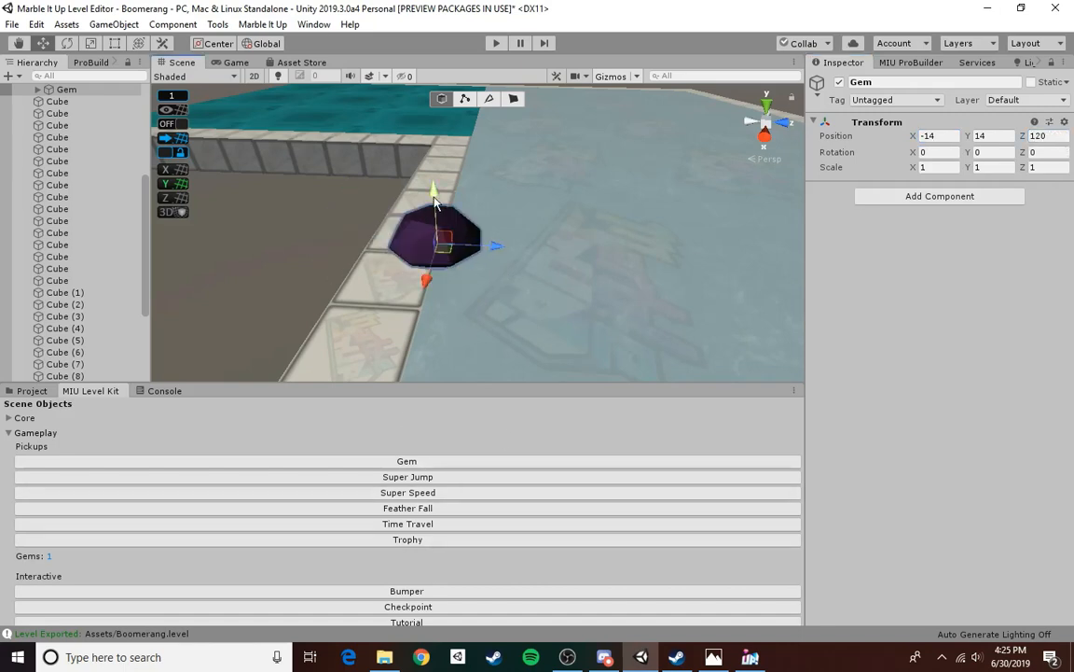
pyautogui.keyDown('alt'); pyautogui.moveTo(659, 289); pyautogui.dragTo(585, 202); pyautogui.keyUp('alt')
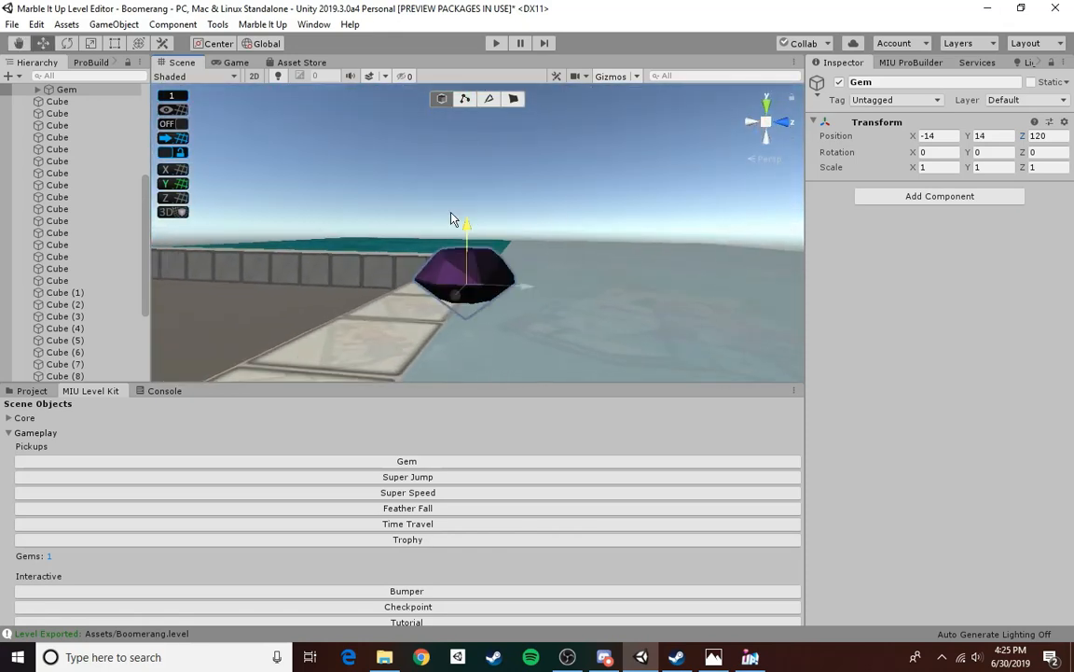
pyautogui.keyDown('alt'); pyautogui.moveTo(454, 218); pyautogui.dragTo(569, 309); pyautogui.keyUp('alt')
pyautogui.moveTo(402, 226); pyautogui.dragTo(518, 173)
pyautogui.click(517, 172)
pyautogui.click(471, 270)
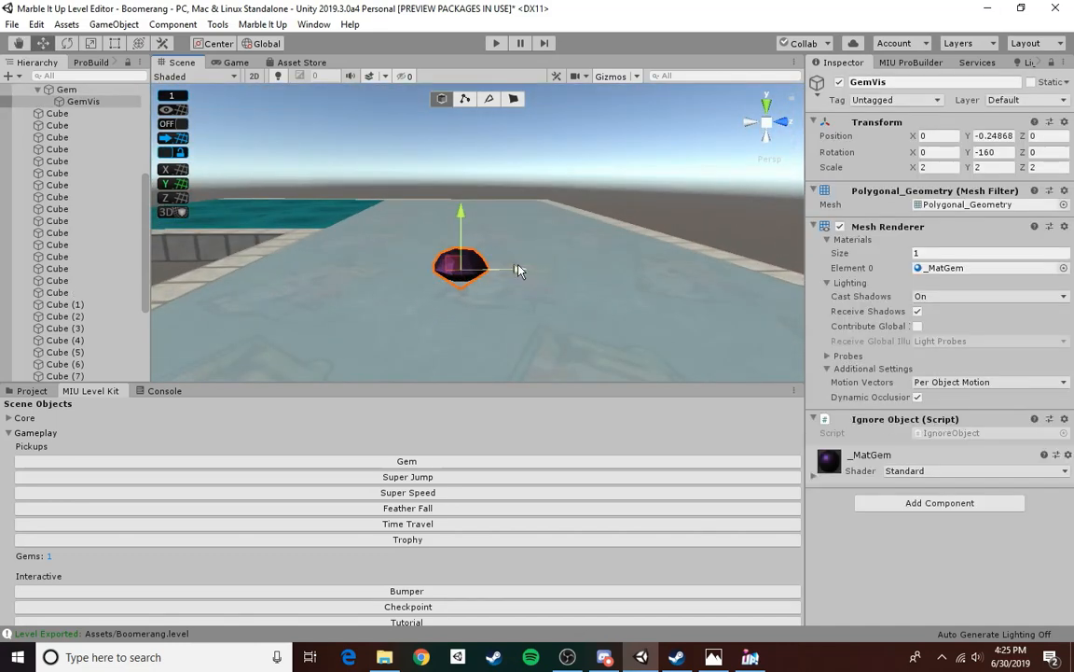
pyautogui.moveTo(473, 269); pyautogui.dragTo(532, 264)
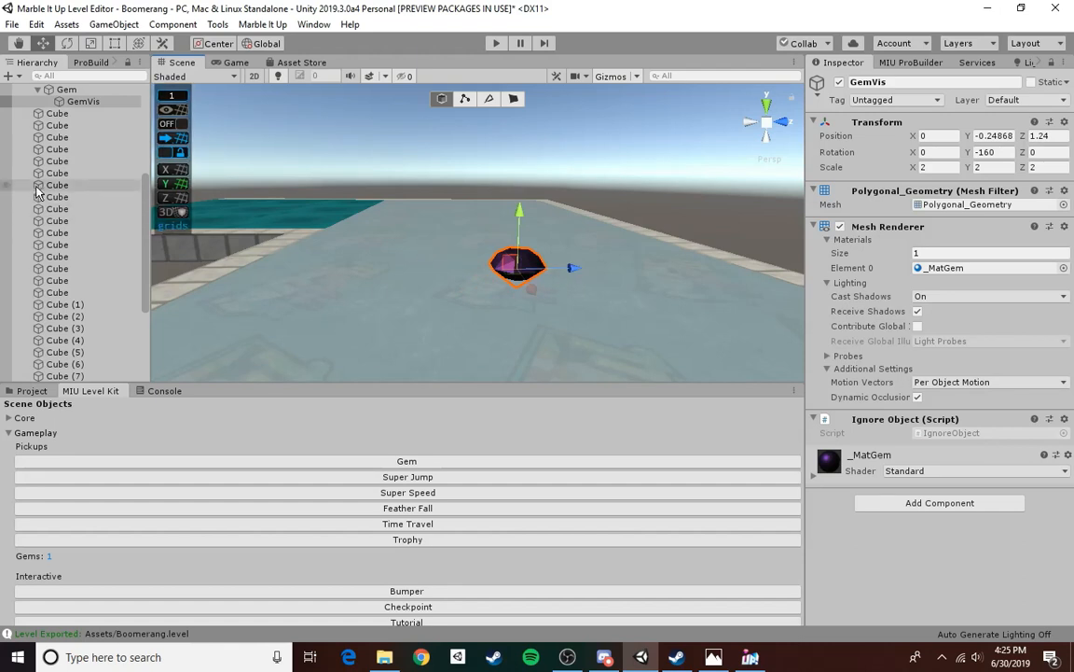
# - Select the parent Gem object and set the grid snap value to 0.5
pyautogui.scroll(3, 79, 160)
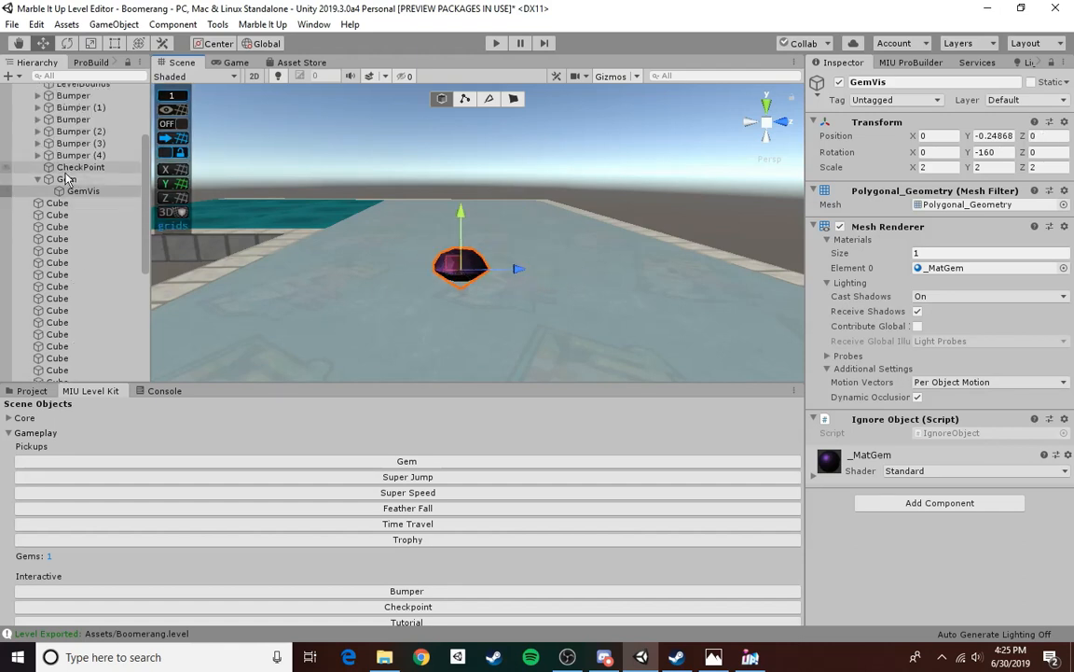
pyautogui.click(66, 178)
pyautogui.keyDown('alt'); pyautogui.moveTo(583, 300); pyautogui.dragTo(398, 134); pyautogui.keyUp('alt')
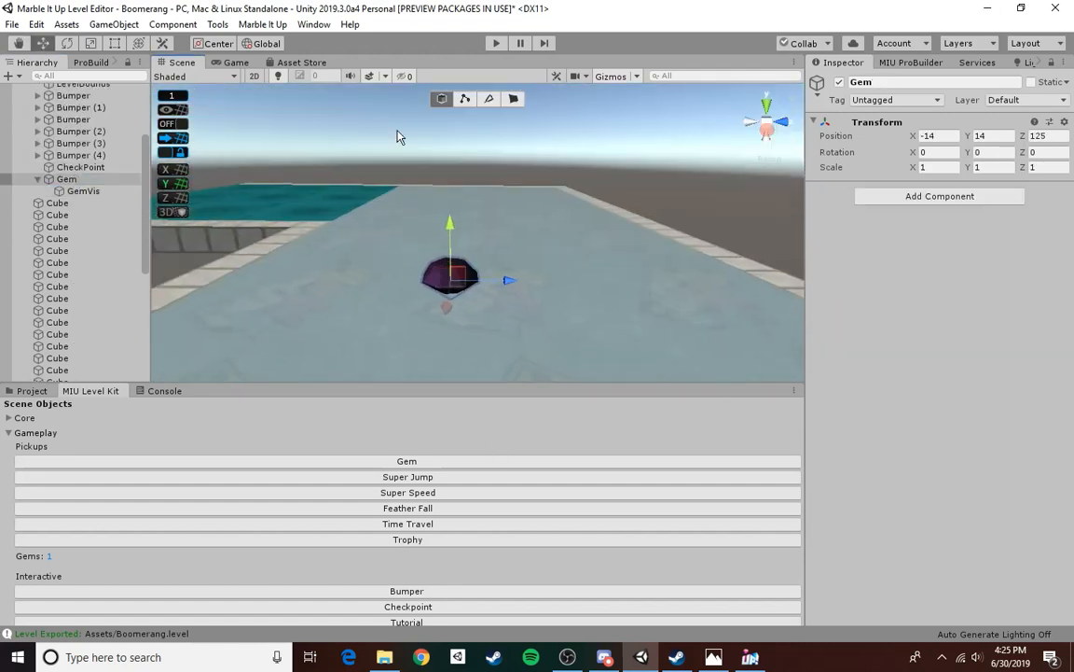
pyautogui.click(171, 96)
pyautogui.click(317, 98)
pyautogui.write('.5')
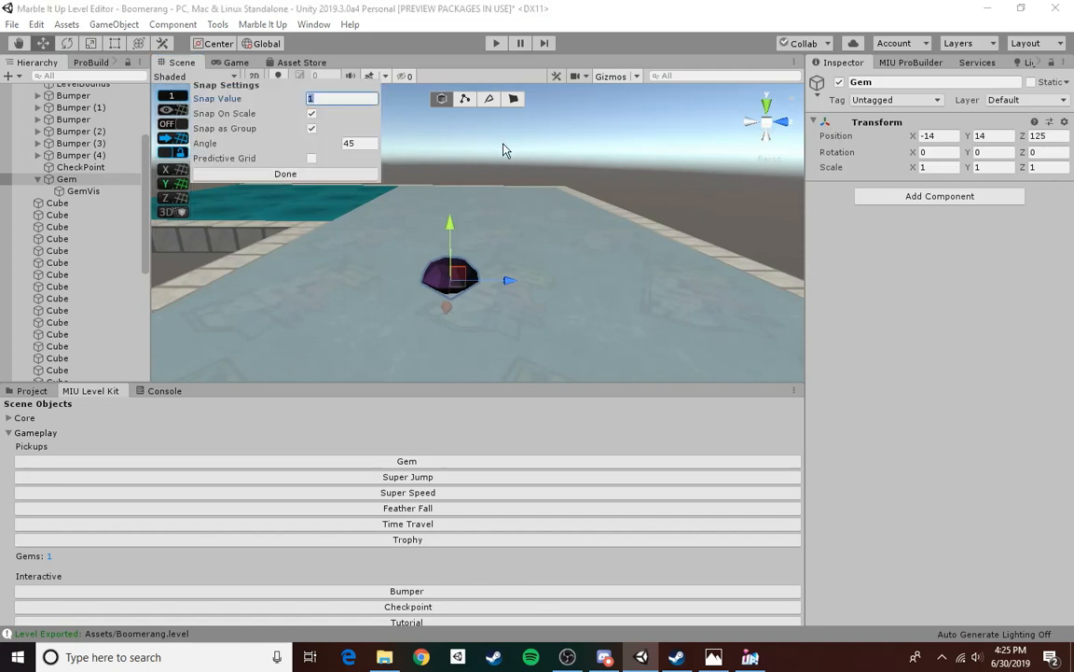
pyautogui.click(315, 177)
# - Move the gem to Z 126 and raise it to Y 14.5 above the low-friction platform
pyautogui.moveTo(509, 282); pyautogui.dragTo(461, 184)
pyautogui.moveTo(494, 222)
pyautogui.mouseDown(button='right')
pyautogui.moveTo(525, 322)
pyautogui.moveTo(508, 228)
pyautogui.mouseUp(button='right')
pyautogui.press('s')
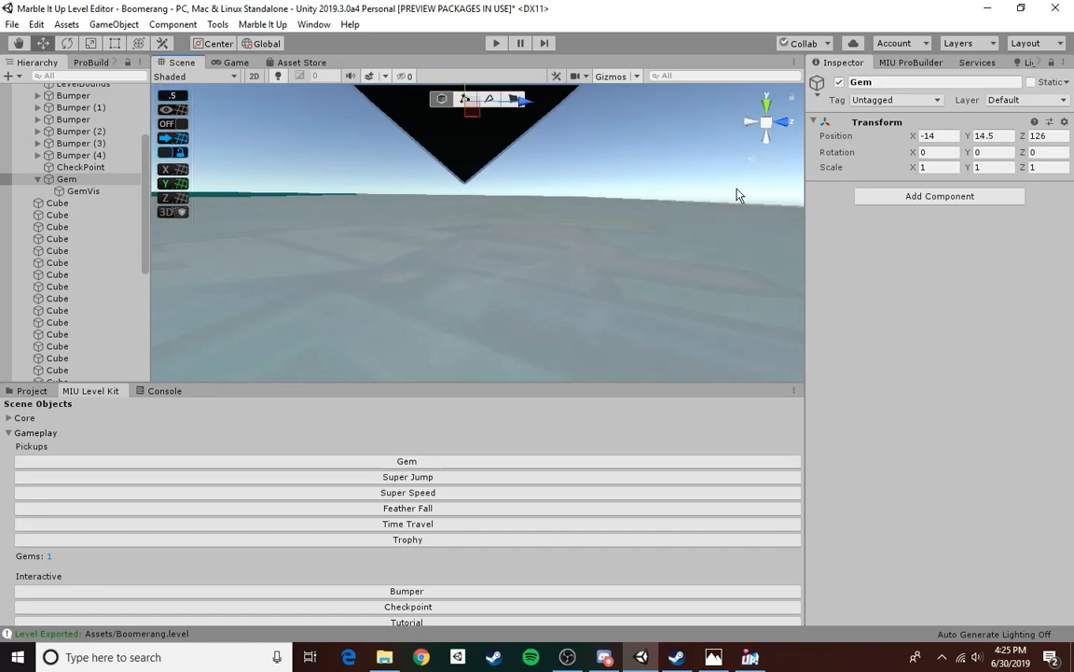
pyautogui.moveTo(655, 178); pyautogui.dragTo(642, 225, button='right')
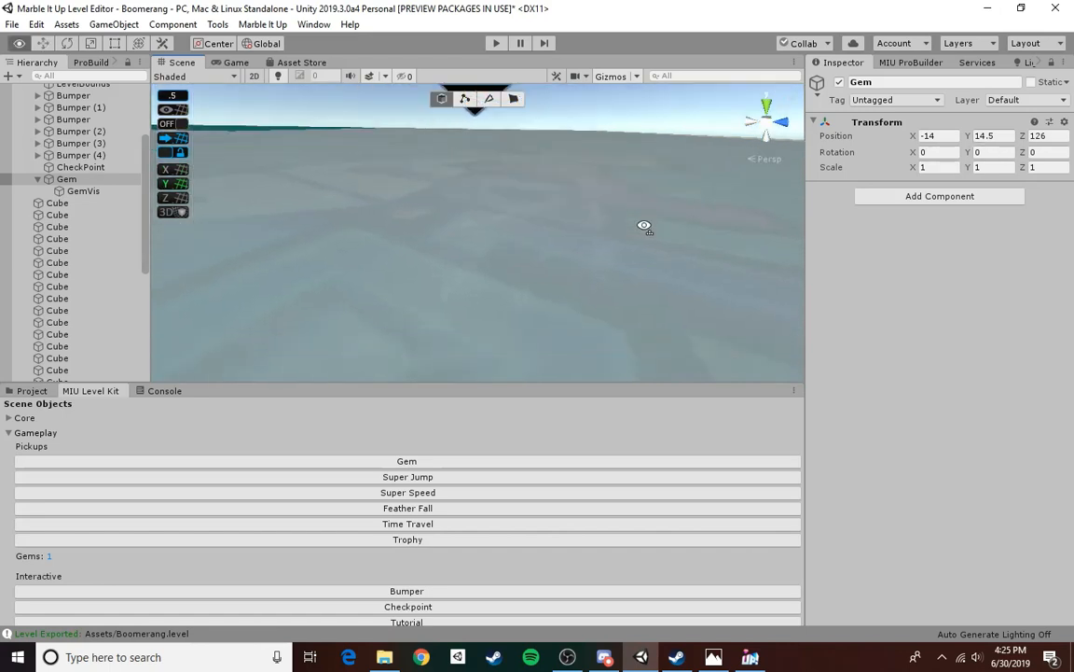
# - Deselect the gem and set the grid snap value back to 1
pyautogui.click(176, 93)
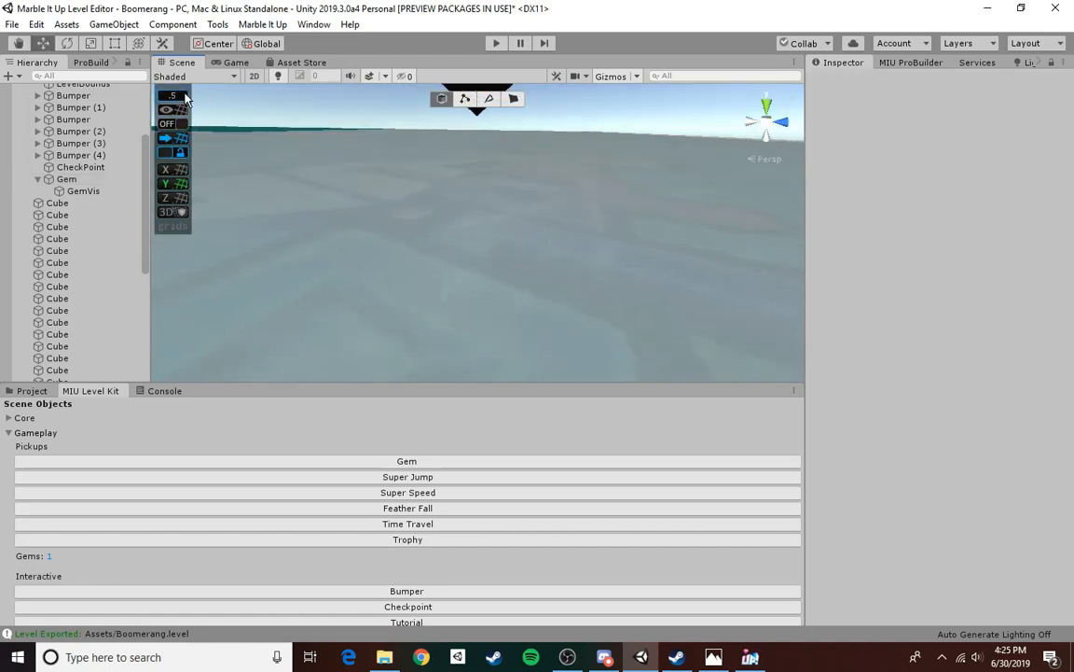
pyautogui.click(186, 97)
pyautogui.click(333, 102)
pyautogui.write('1')
pyautogui.click(311, 178)
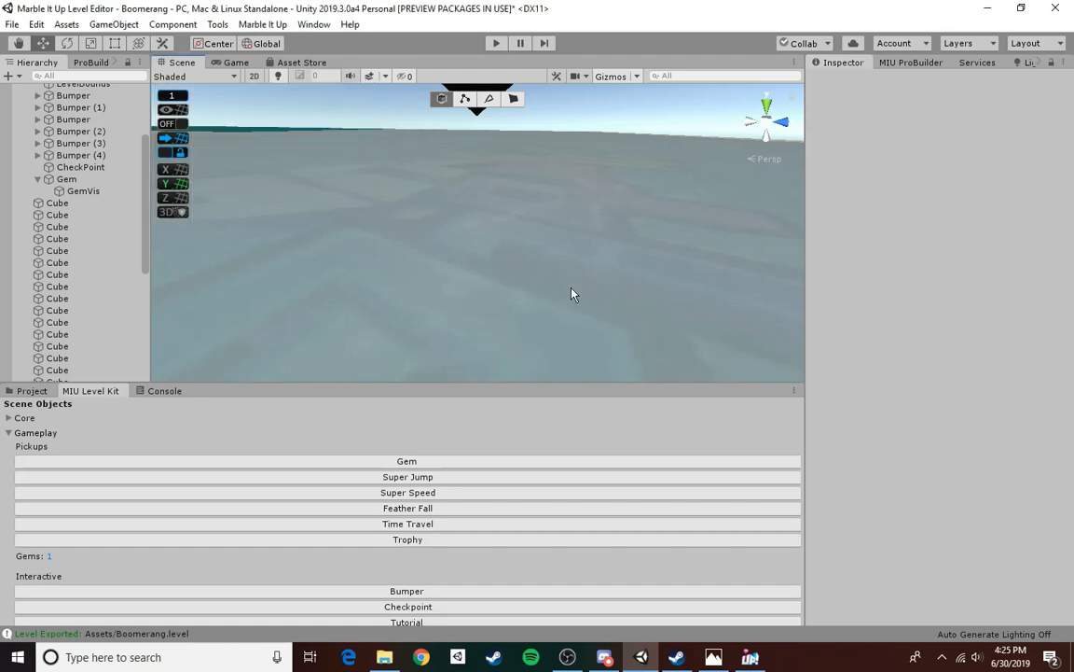
# - Save the Boomerang scene
pyautogui.moveTo(574, 295); pyautogui.dragTo(597, 289, button='right')
pyautogui.press('s')
pyautogui.moveTo(664, 269); pyautogui.dragTo(403, 290, button='right')
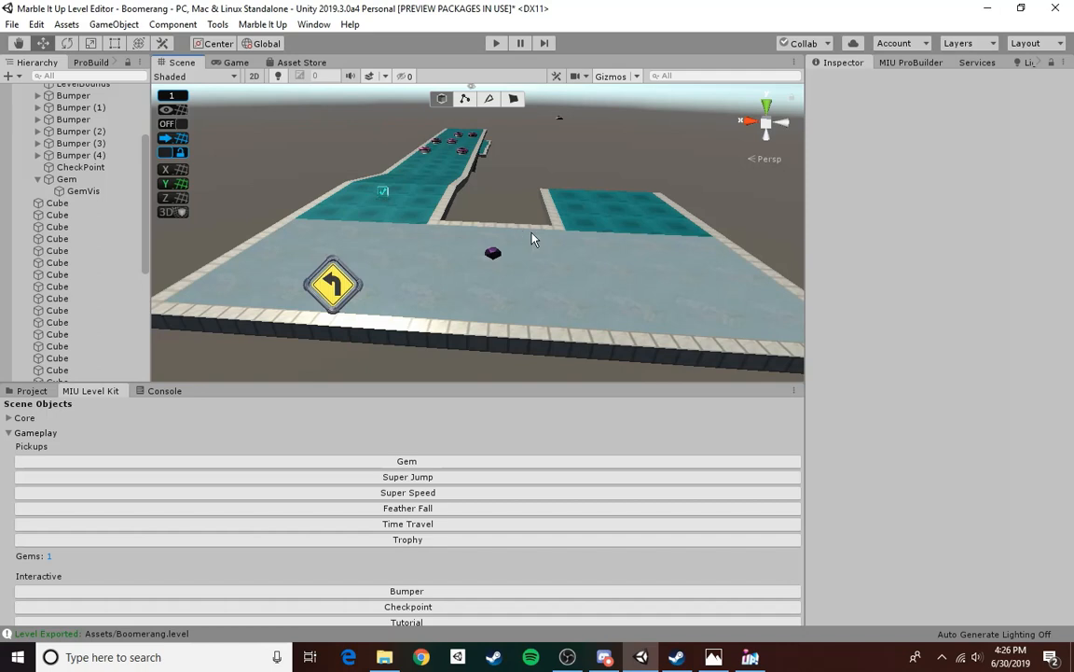
pyautogui.click(13, 24)
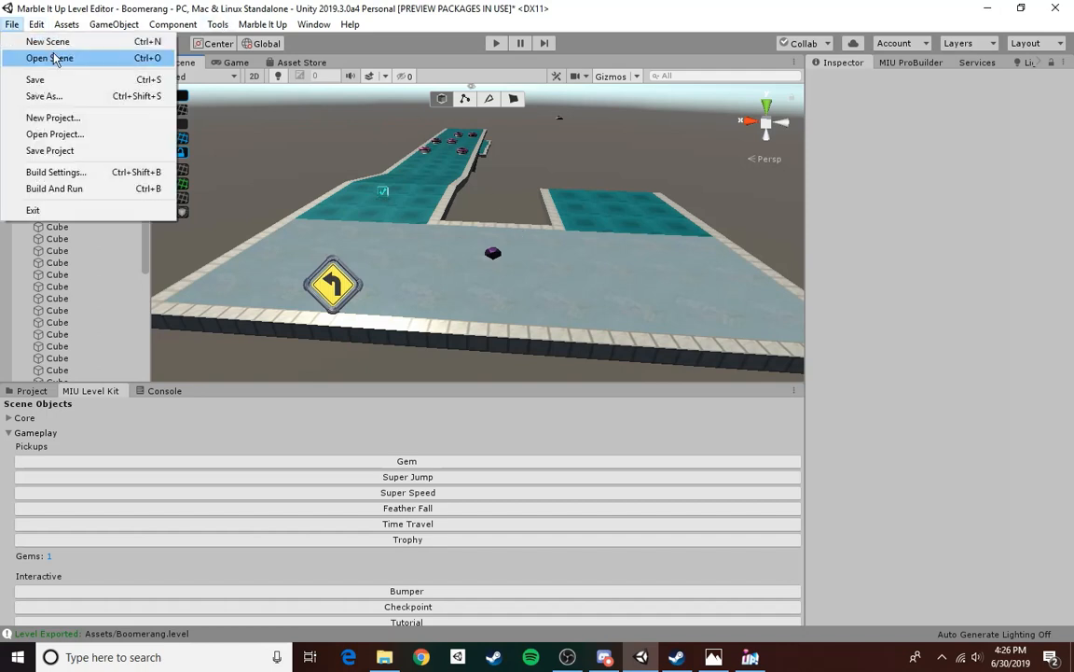
pyautogui.click(36, 79)
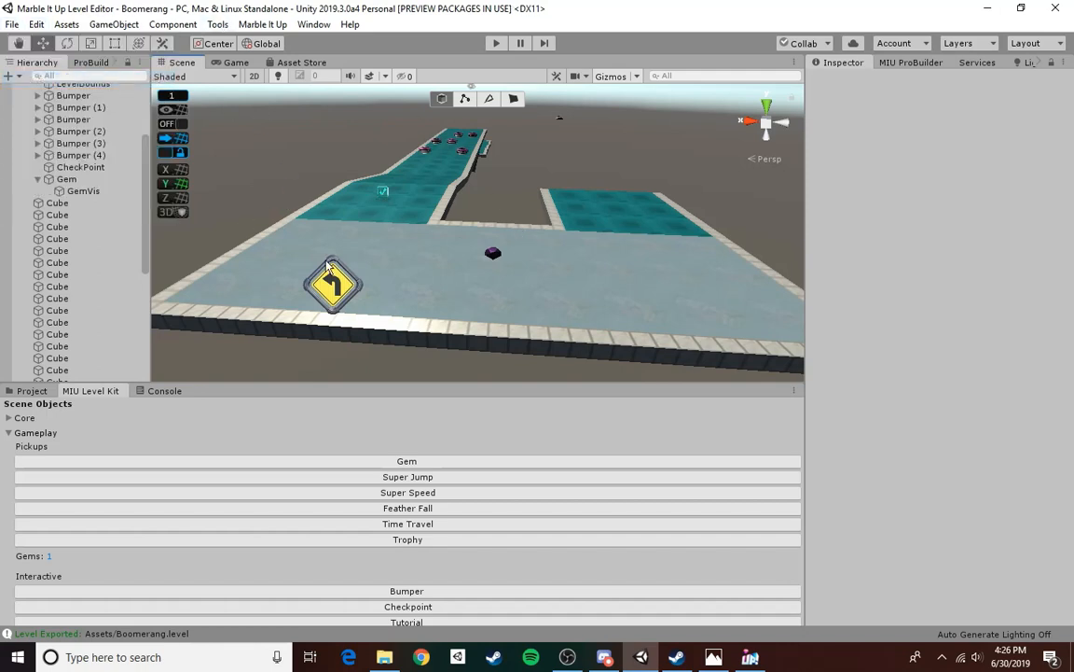
# - Browse to the MIU Prefabs folder and examine the Basher prefab's movement settings
pyautogui.moveTo(378, 317); pyautogui.dragTo(379, 283, button='right')
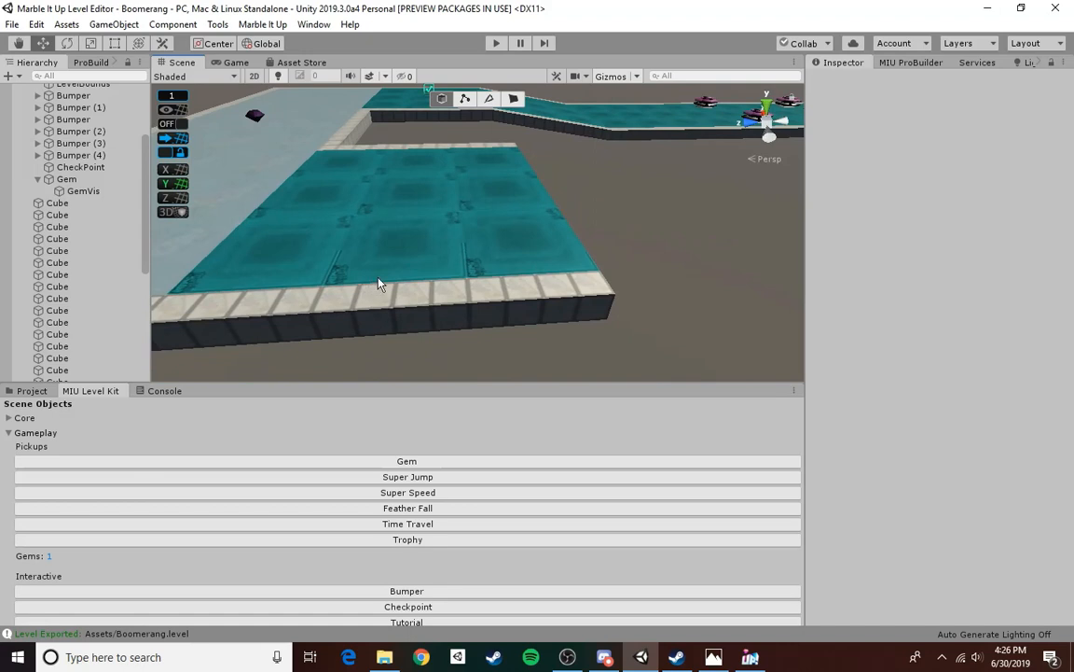
pyautogui.click(537, 248)
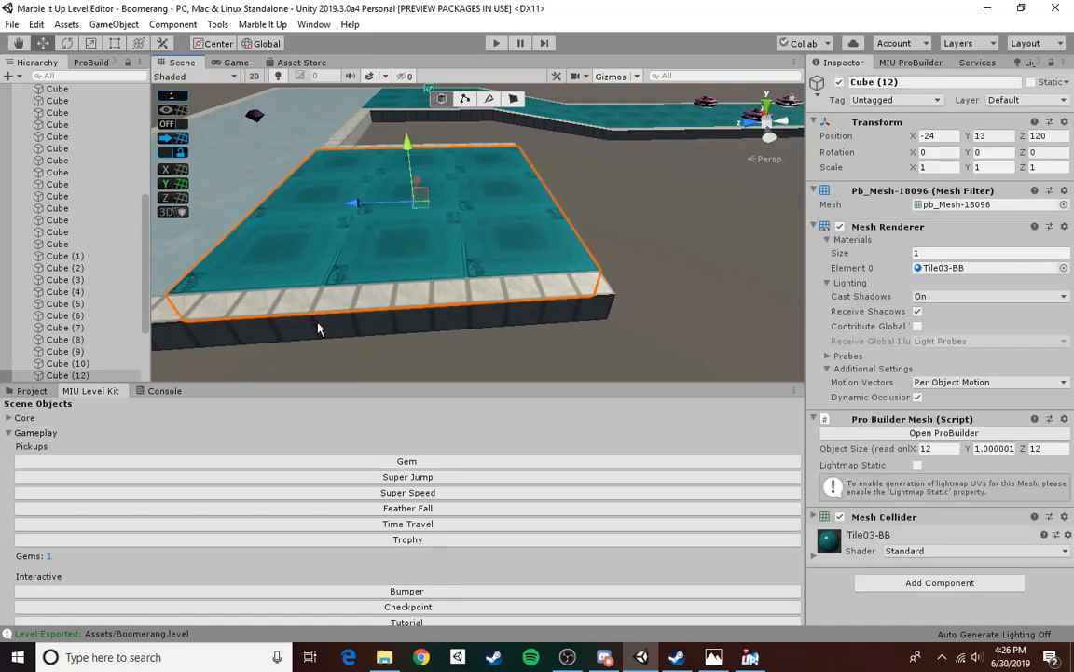
pyautogui.click(10, 433)
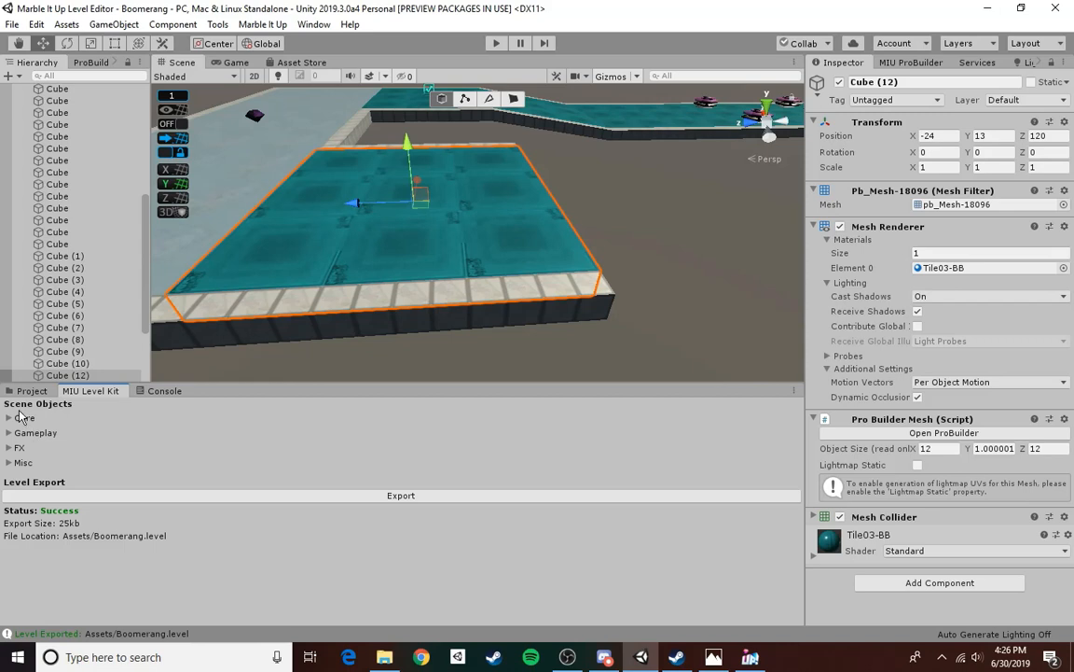
pyautogui.click(31, 391)
pyautogui.click(99, 419)
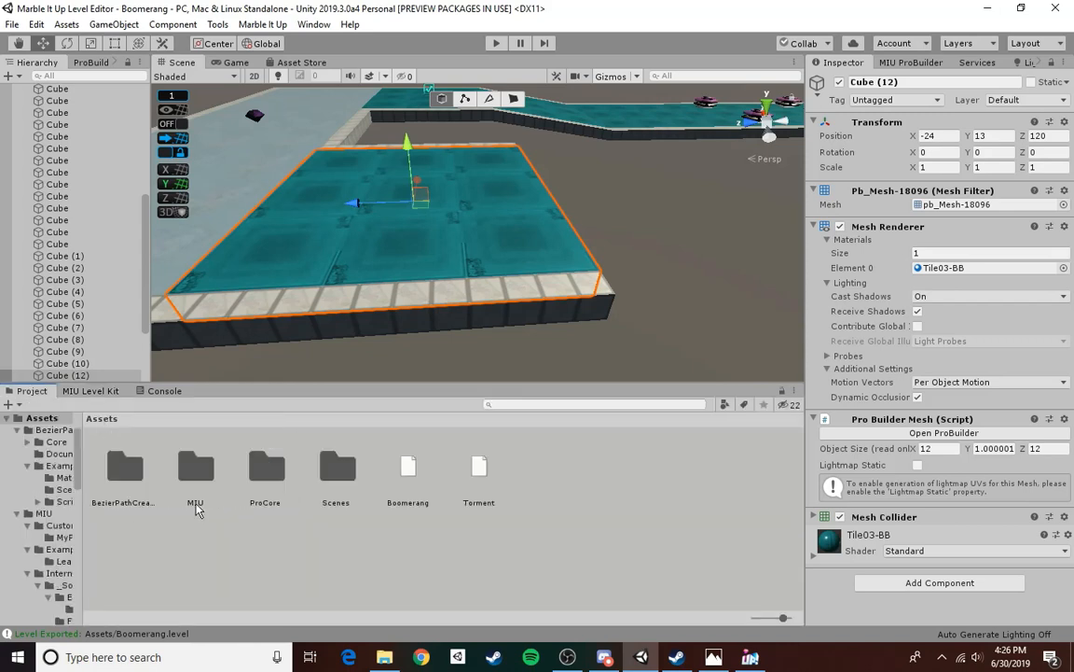
pyautogui.doubleClick(194, 460)
pyautogui.doubleClick(396, 490)
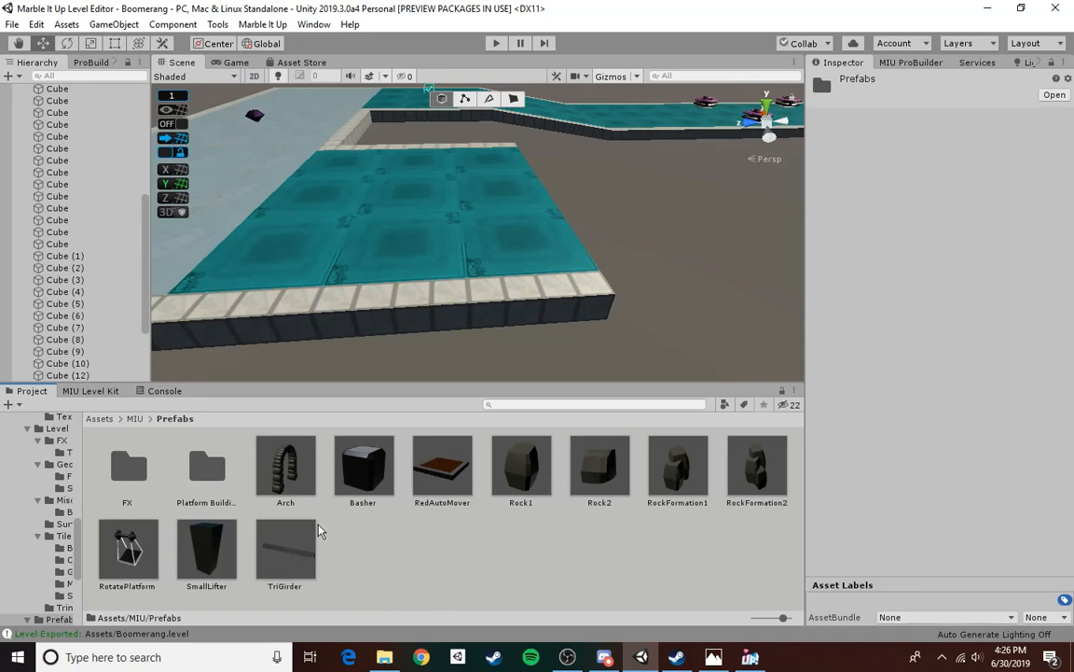
pyautogui.click(362, 475)
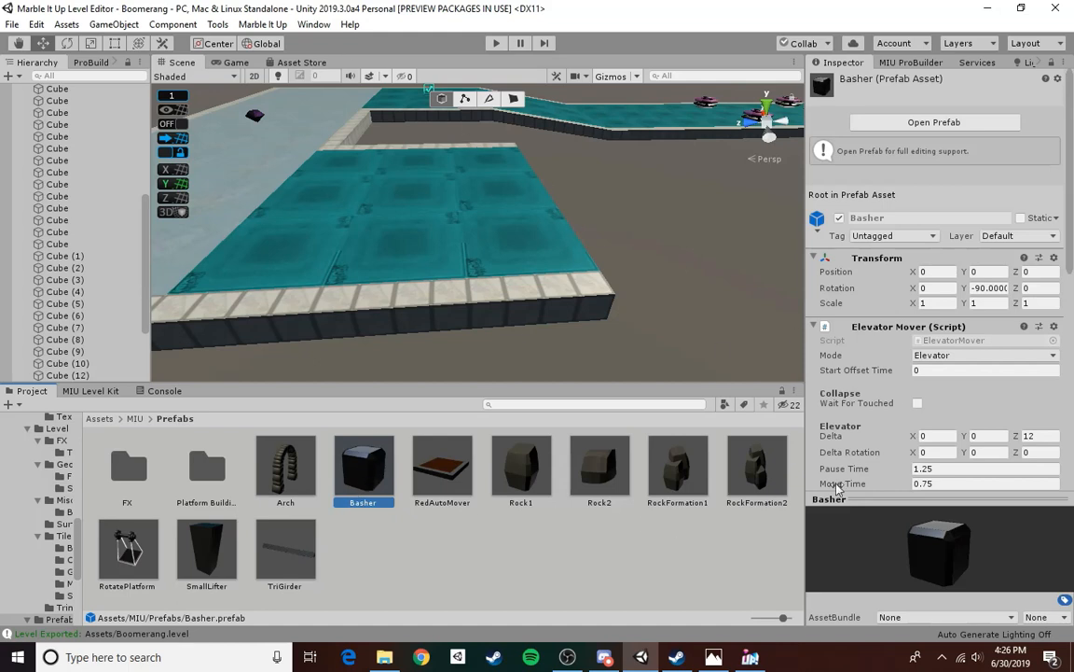
pyautogui.click(643, 308)
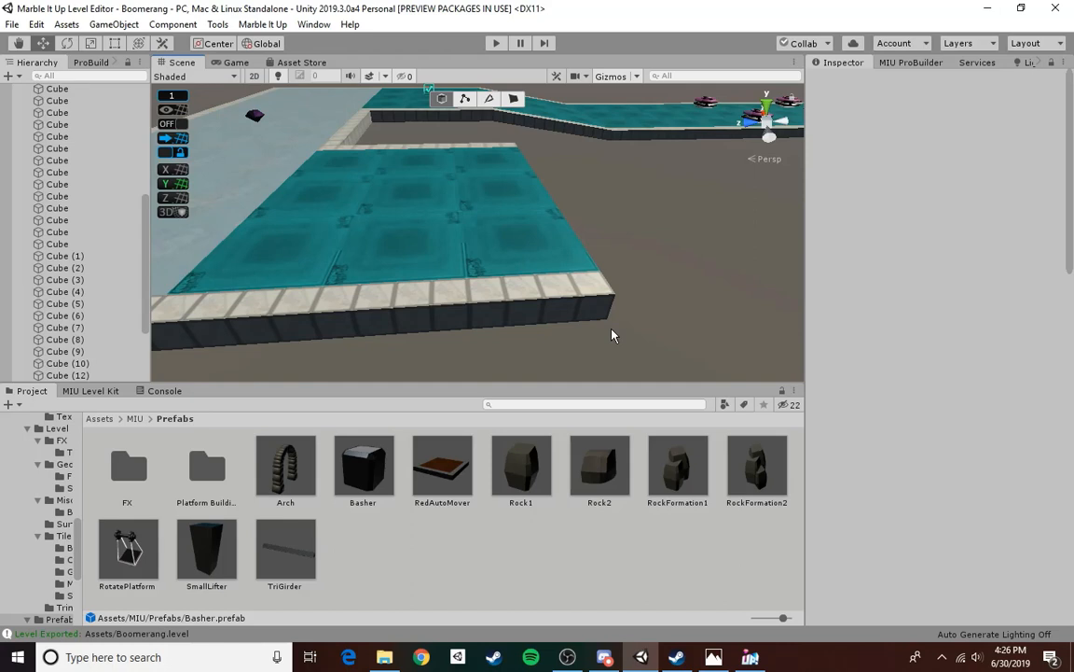
# - Duplicate the teal platform after the low-friction turn and move the copy along the Z axis to Z 104
pyautogui.click(550, 271)
pyautogui.keyDown('alt'); pyautogui.moveTo(514, 226); pyautogui.dragTo(419, 206); pyautogui.keyUp('alt')
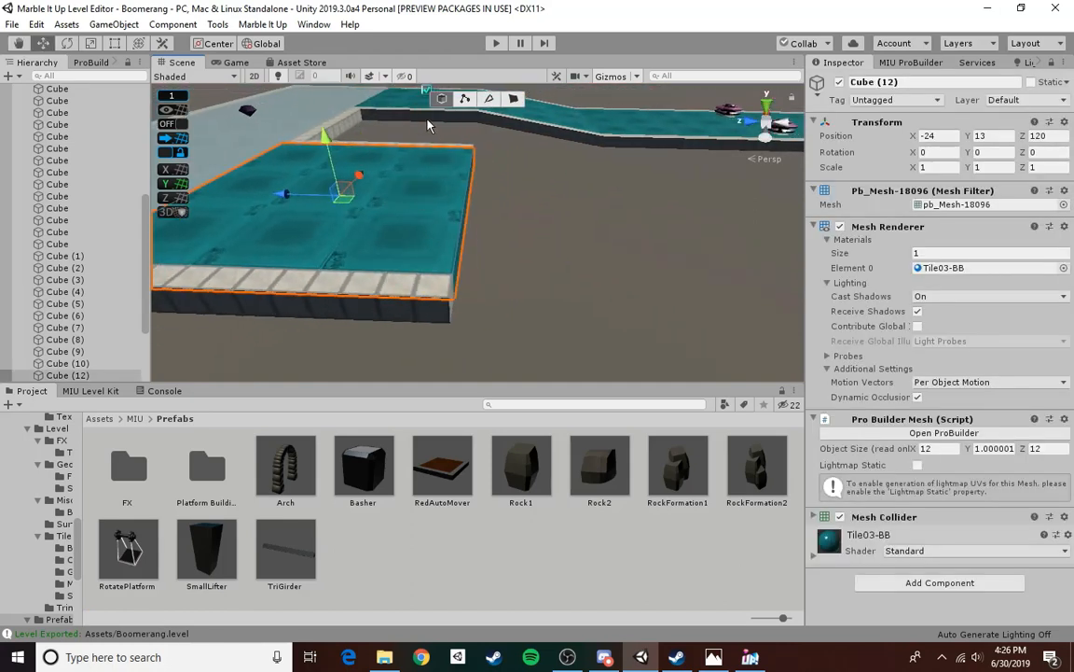
pyautogui.hotkey('ctrl', 'd')
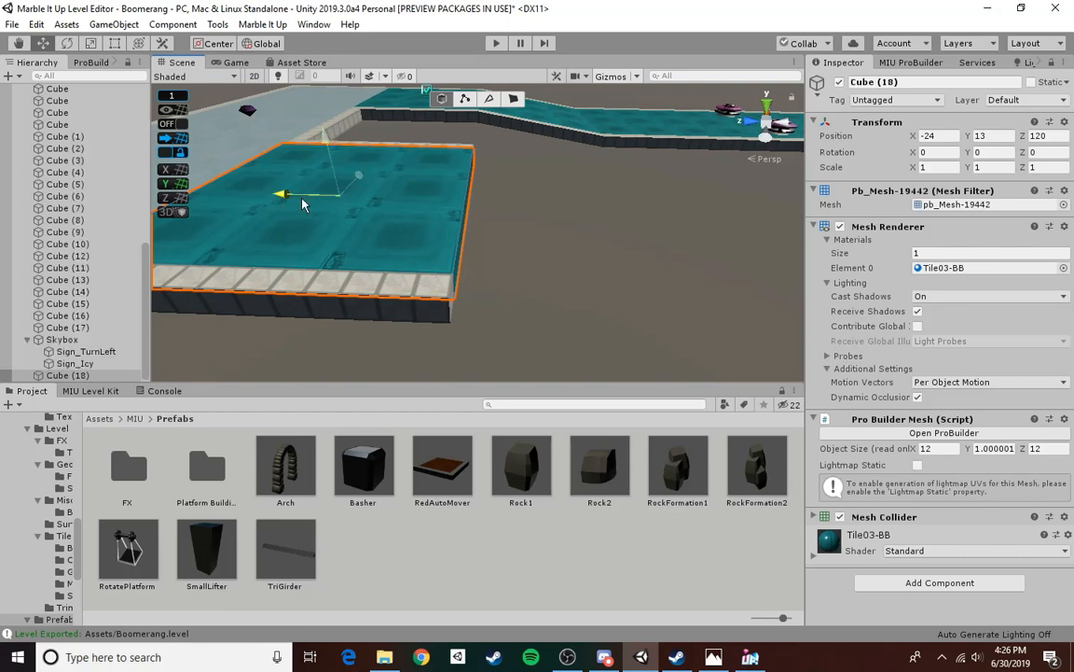
pyautogui.moveTo(304, 204); pyautogui.dragTo(525, 218)
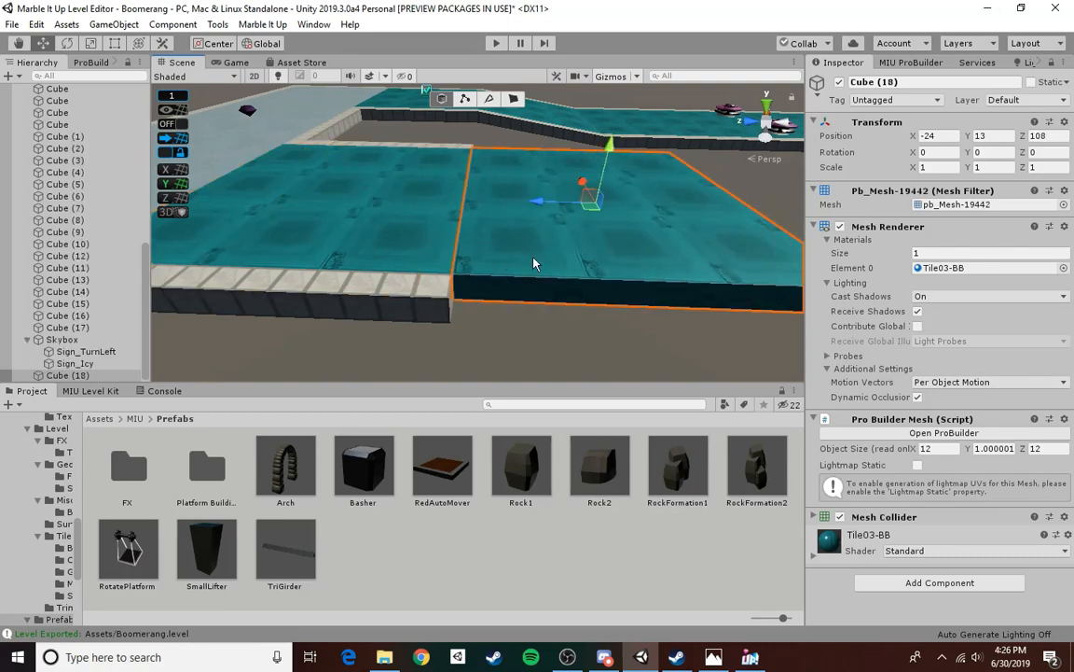
pyautogui.press('d')
pyautogui.moveTo(534, 257); pyautogui.dragTo(540, 226, button='right')
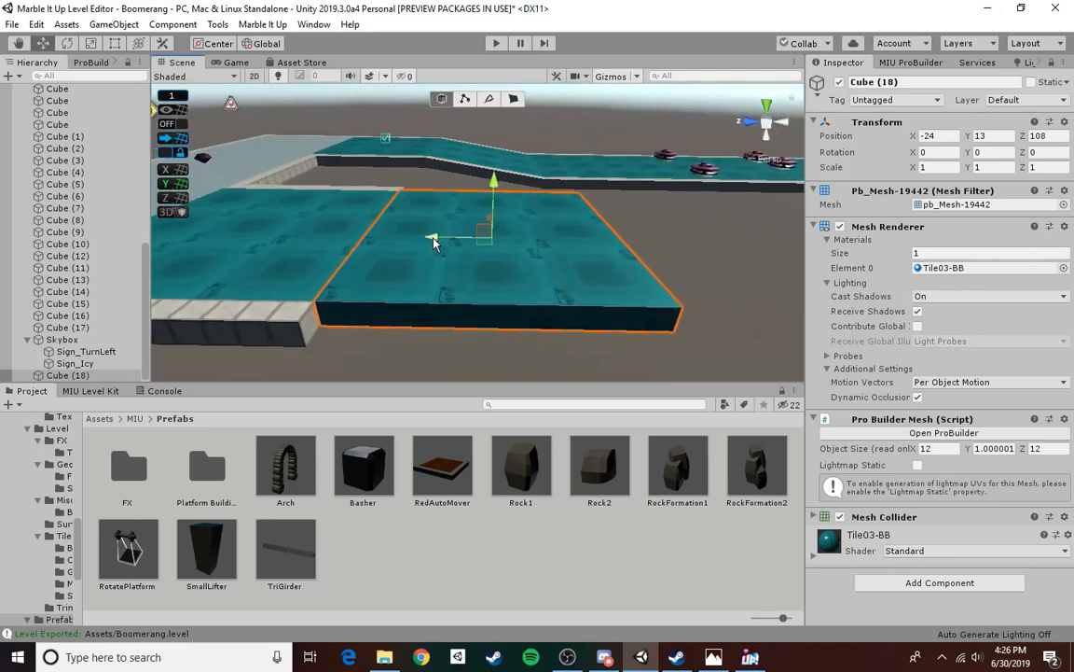
pyautogui.moveTo(432, 241); pyautogui.dragTo(511, 274)
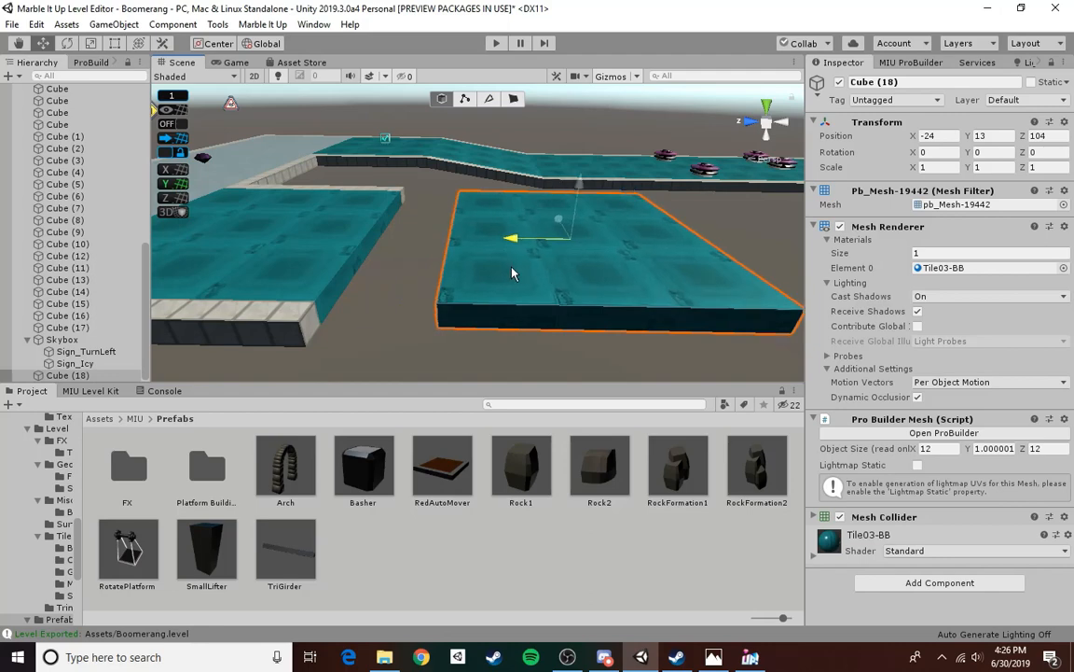
# - Try raising the copied platform to Y position 25
pyautogui.moveTo(525, 273); pyautogui.dragTo(494, 291, button='right')
pyautogui.press('a')
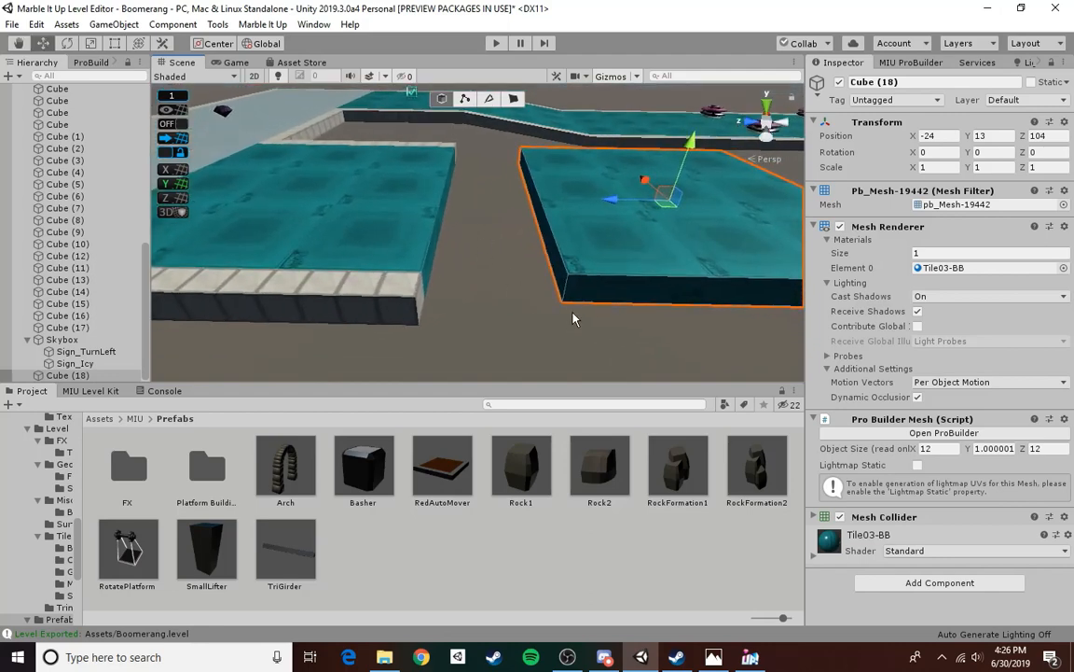
pyautogui.moveTo(538, 296); pyautogui.dragTo(600, 235, button='right')
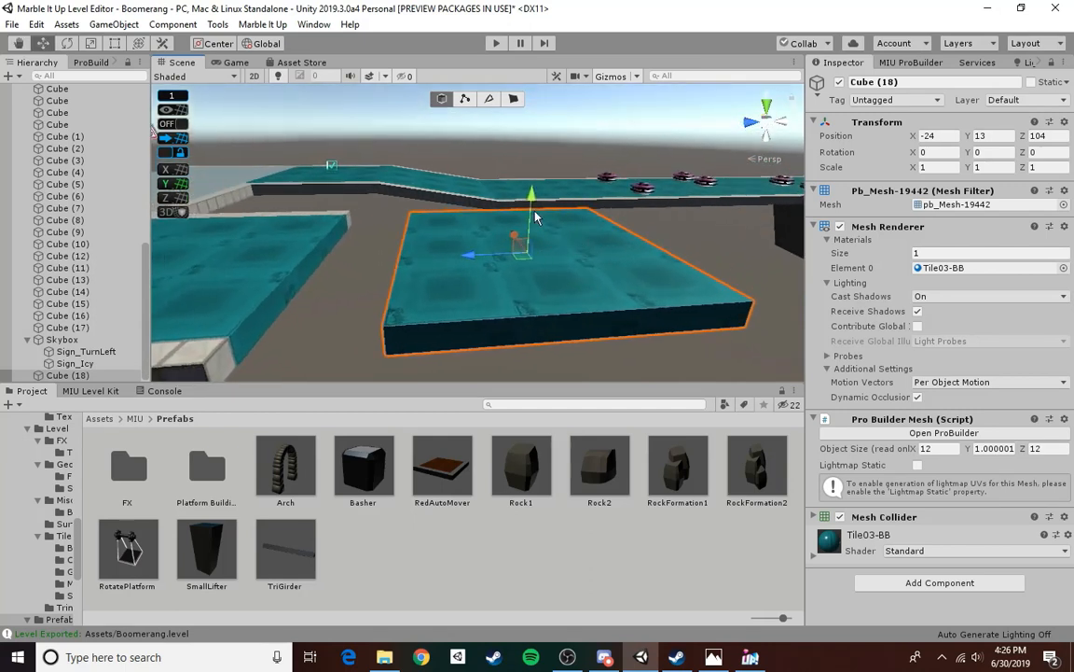
pyautogui.click(981, 136)
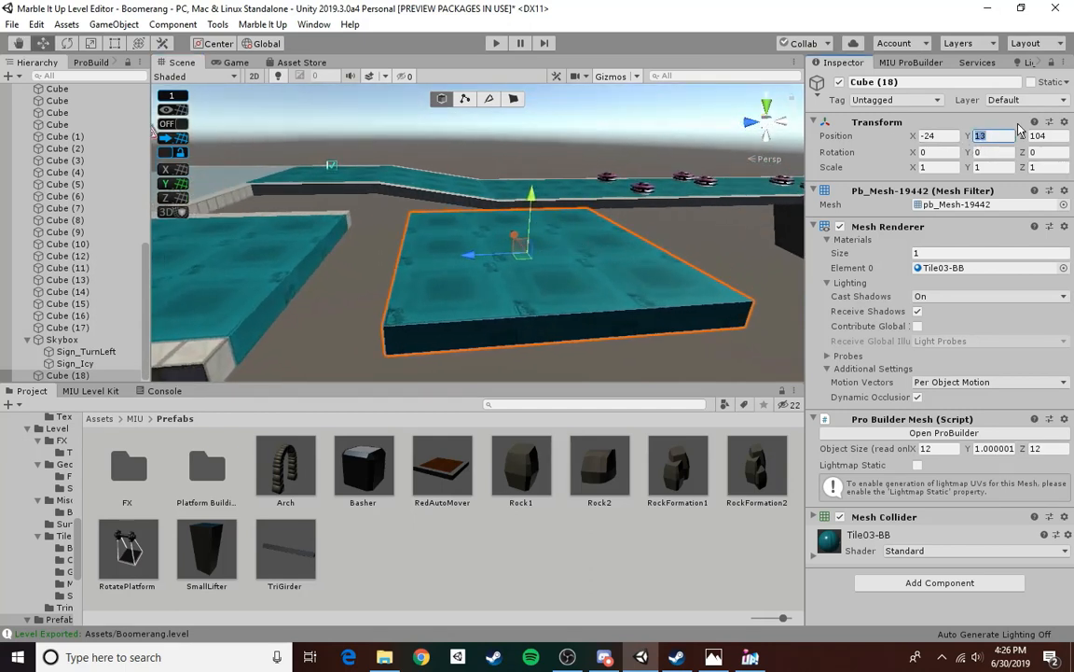
pyautogui.write('25')
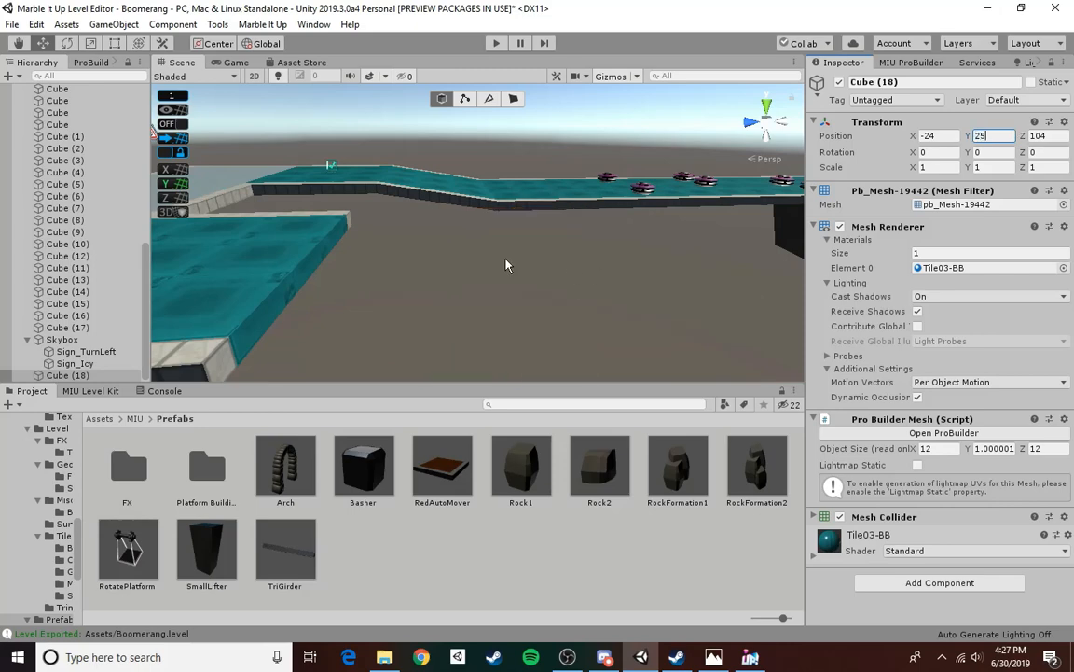
pyautogui.press('s')
pyautogui.moveTo(507, 264); pyautogui.dragTo(484, 257, button='right')
pyautogui.press('w')
pyautogui.moveTo(519, 292); pyautogui.dragTo(508, 250, button='right')
# - Set the copied platform's Y position to 21
pyautogui.click(1011, 135)
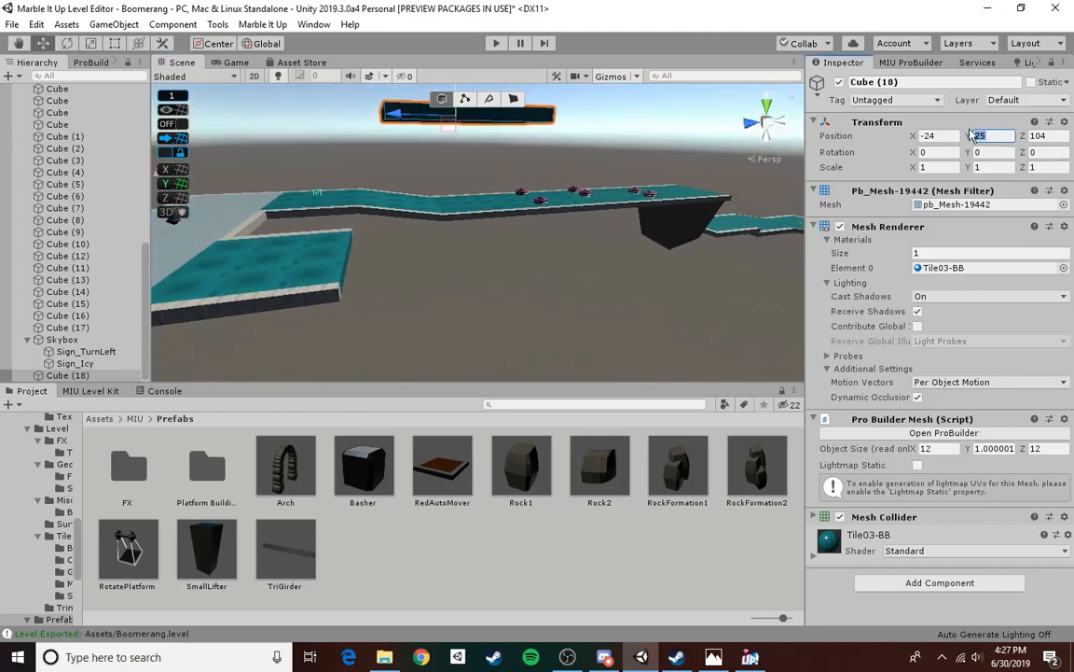
pyautogui.write('13')
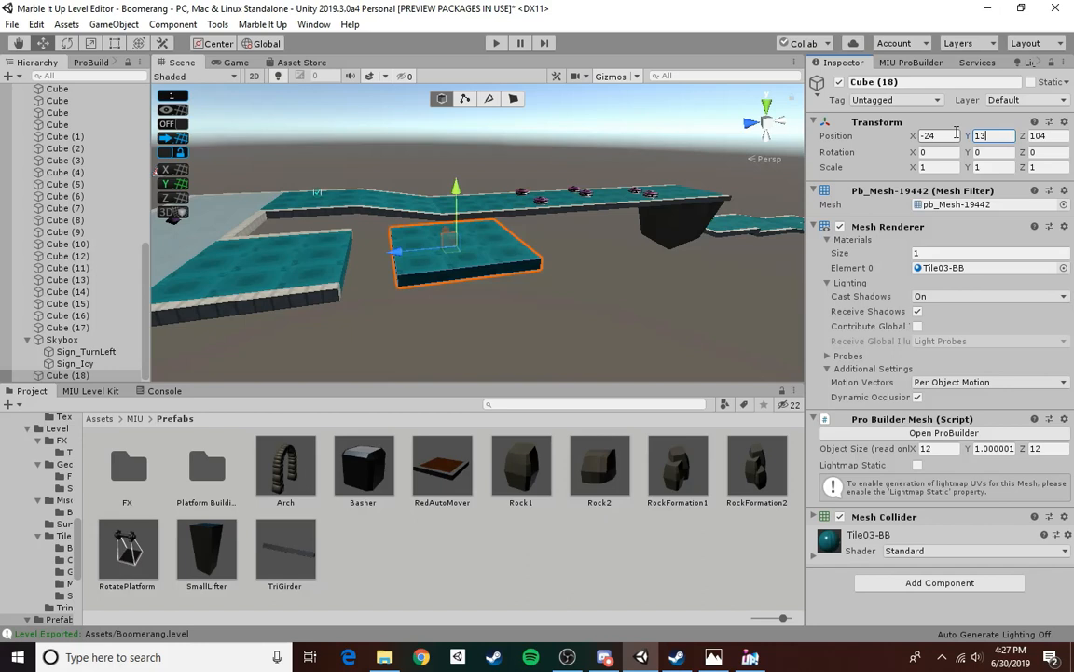
pyautogui.press('BackSpace')
pyautogui.press('BackSpace')
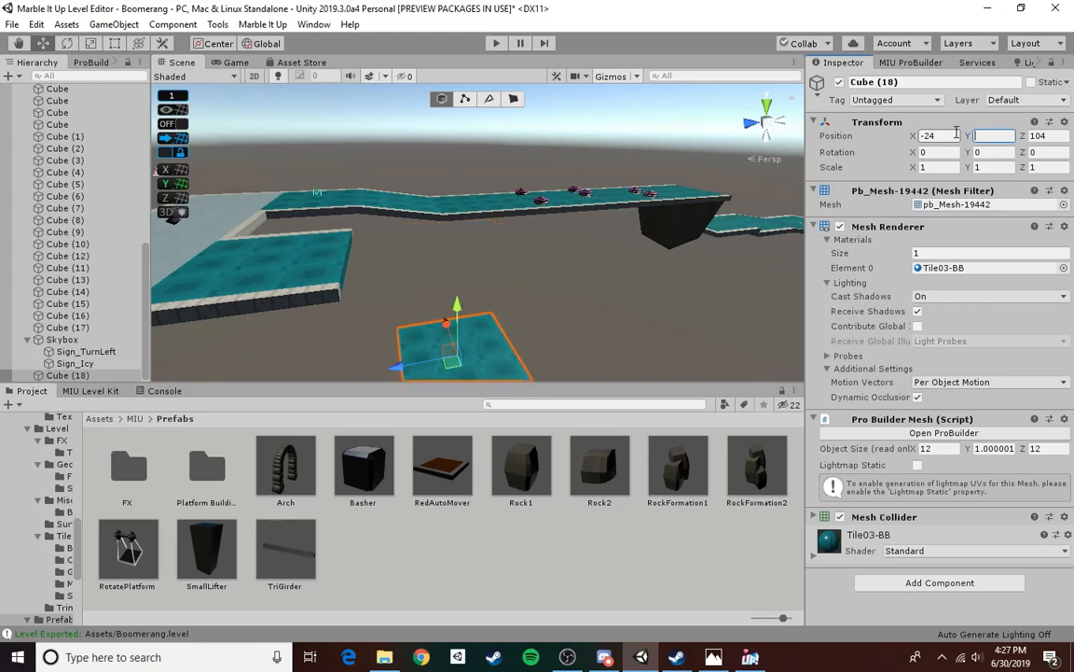
pyautogui.write('21')
# - Extrude the raised platform's bottom face downward to make a block 9 units tall, and return to object selection
pyautogui.press('w')
pyautogui.moveTo(699, 156); pyautogui.dragTo(534, 222, button='right')
pyautogui.click(514, 99)
pyautogui.press('w')
pyautogui.click(546, 174)
pyautogui.hotkey('ctrl', 'e')
pyautogui.press('s')
pyautogui.moveTo(501, 157); pyautogui.dragTo(509, 246)
pyautogui.moveTo(510, 246); pyautogui.dragTo(552, 270, button='right')
pyautogui.click(441, 99)
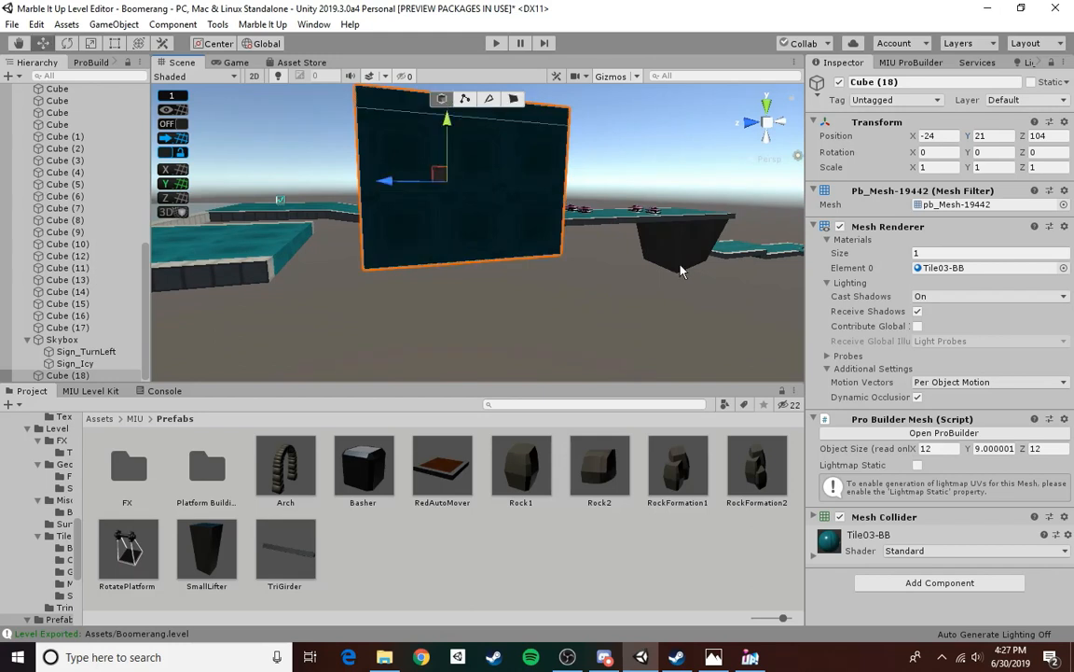
# - Try tapering the tall block by moving its lower edges inward, and undo the edge moves
pyautogui.click(681, 244)
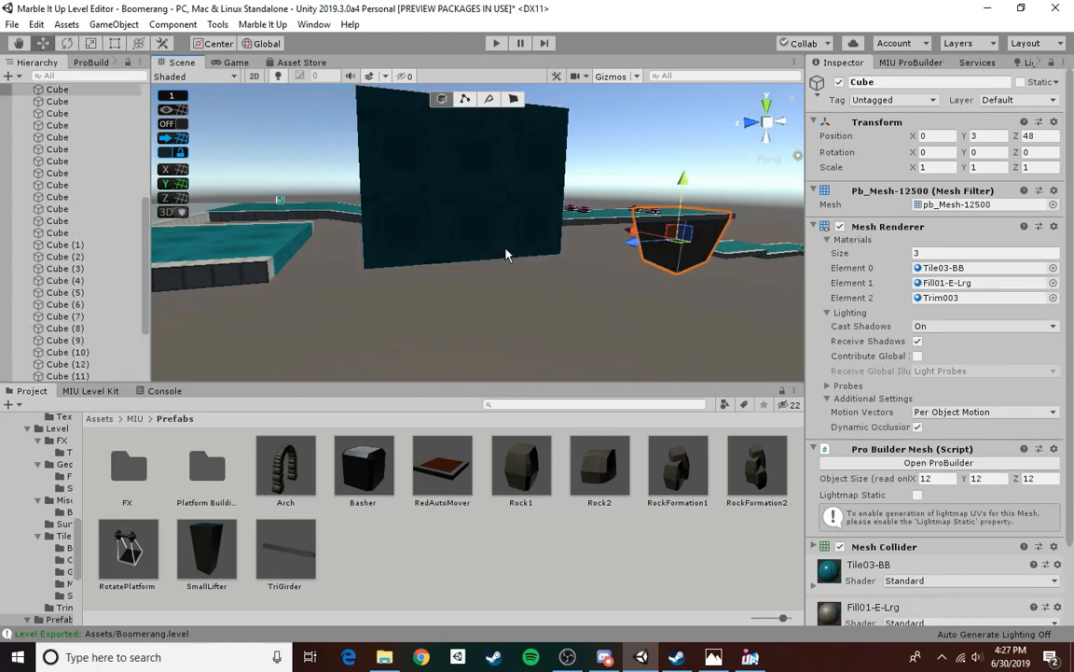
pyautogui.click(508, 249)
pyautogui.press('w')
pyautogui.moveTo(582, 211); pyautogui.dragTo(552, 191, button='right')
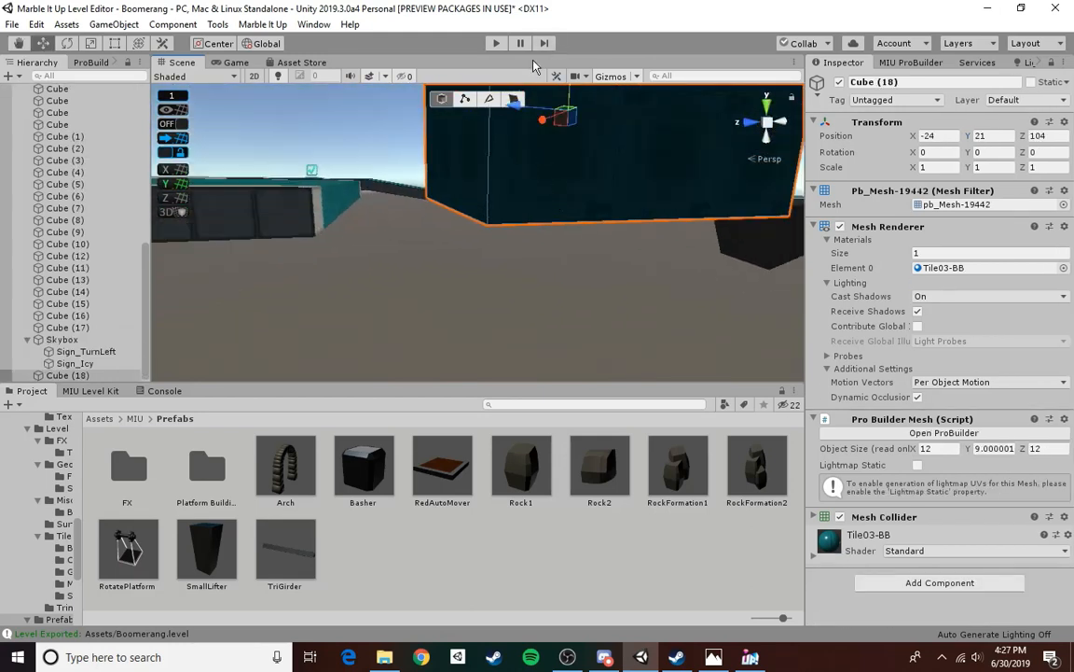
pyautogui.click(489, 99)
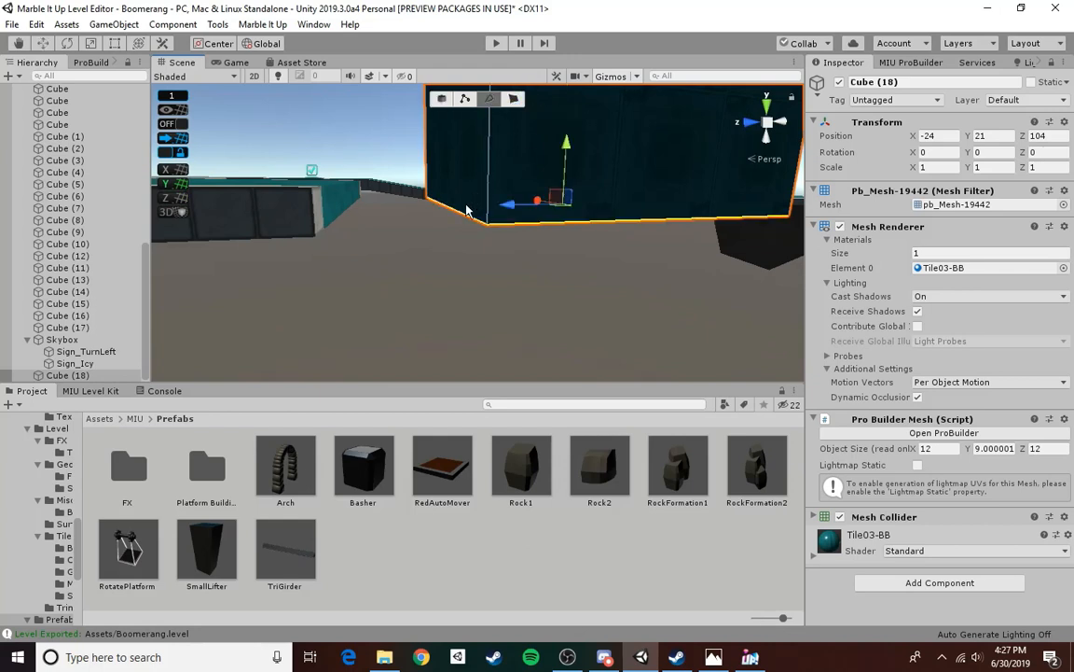
pyautogui.click(471, 214)
pyautogui.moveTo(401, 206); pyautogui.dragTo(439, 213)
pyautogui.press('a')
pyautogui.moveTo(440, 215); pyautogui.dragTo(597, 223, button='right')
pyautogui.press('d')
pyautogui.press('d')
pyautogui.click(599, 222)
pyautogui.moveTo(604, 208); pyautogui.dragTo(553, 207)
pyautogui.press('d')
pyautogui.moveTo(623, 228); pyautogui.dragTo(511, 273, button='right')
pyautogui.hotkey('ctrl', 'z')
pyautogui.hotkey('ctrl', 'z')
pyautogui.hotkey('ctrl', 'z')
# - Select all faces of the tall block and convert their UVs to manual mode
pyautogui.click(515, 100)
pyautogui.hotkey('ctrl', 'a')
pyautogui.press('e')
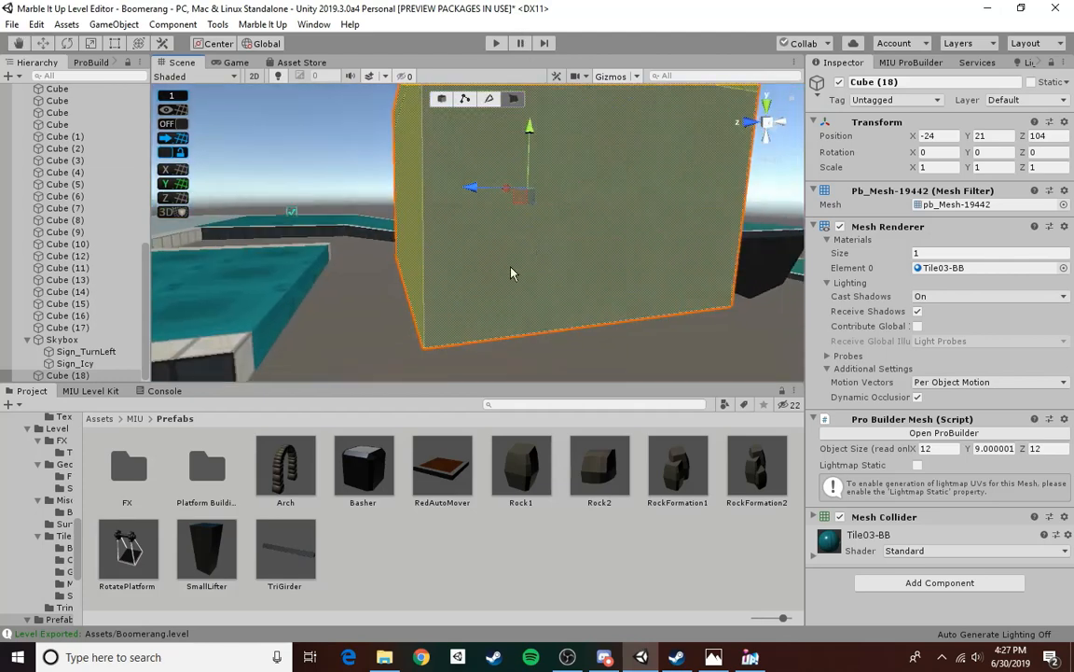
pyautogui.scroll(5, 79, 140)
pyautogui.click(91, 63)
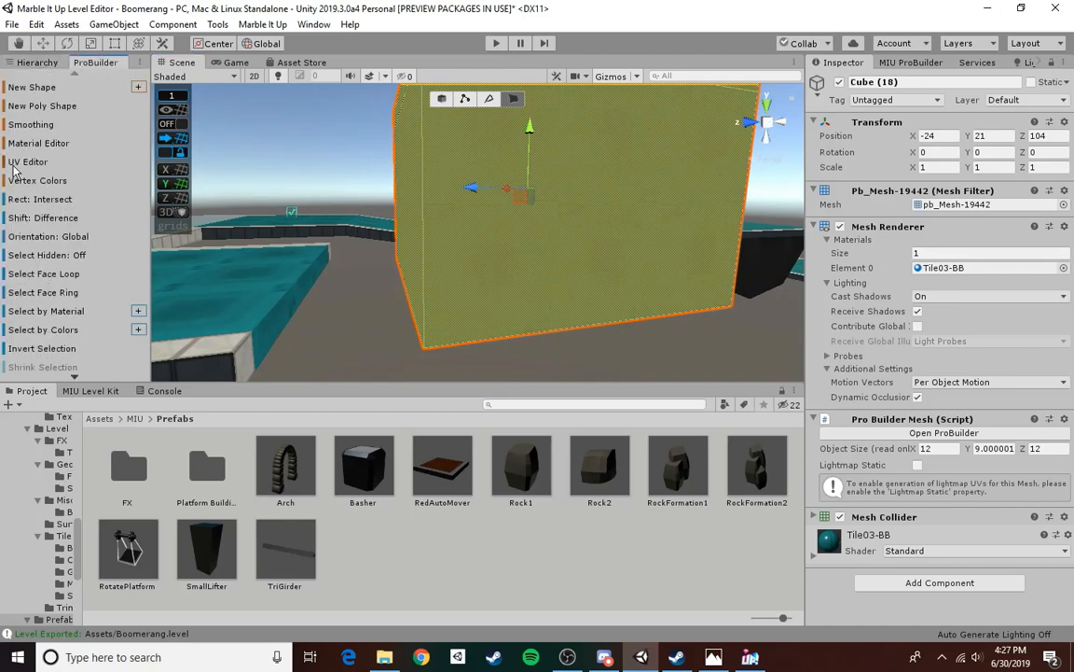
pyautogui.moveTo(494, 186); pyautogui.dragTo(477, 160, button='right')
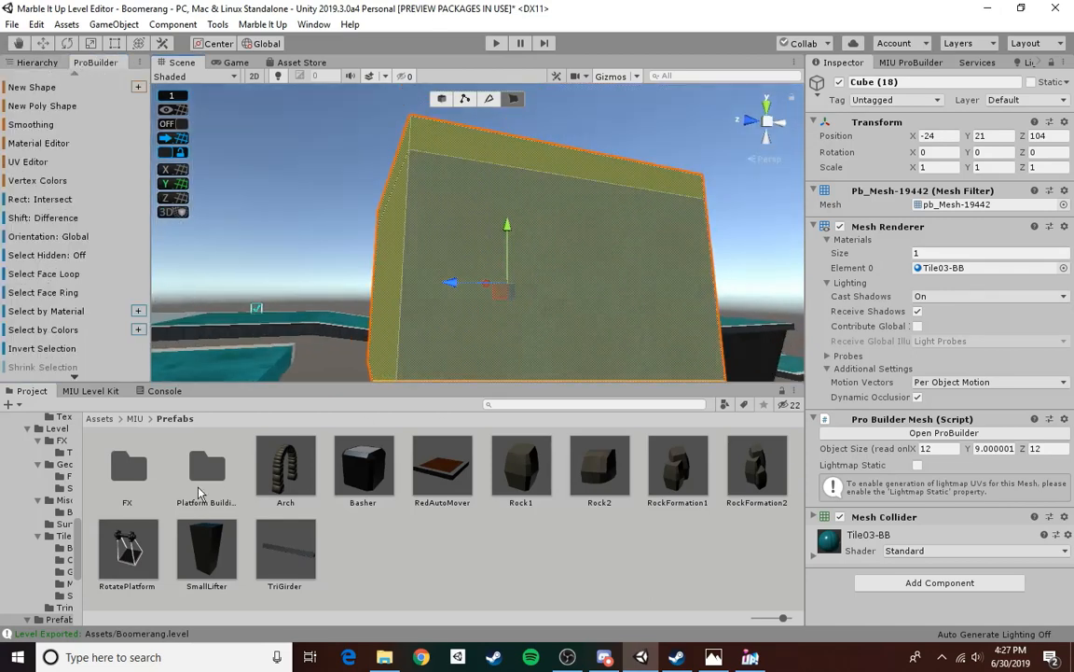
pyautogui.click(45, 163)
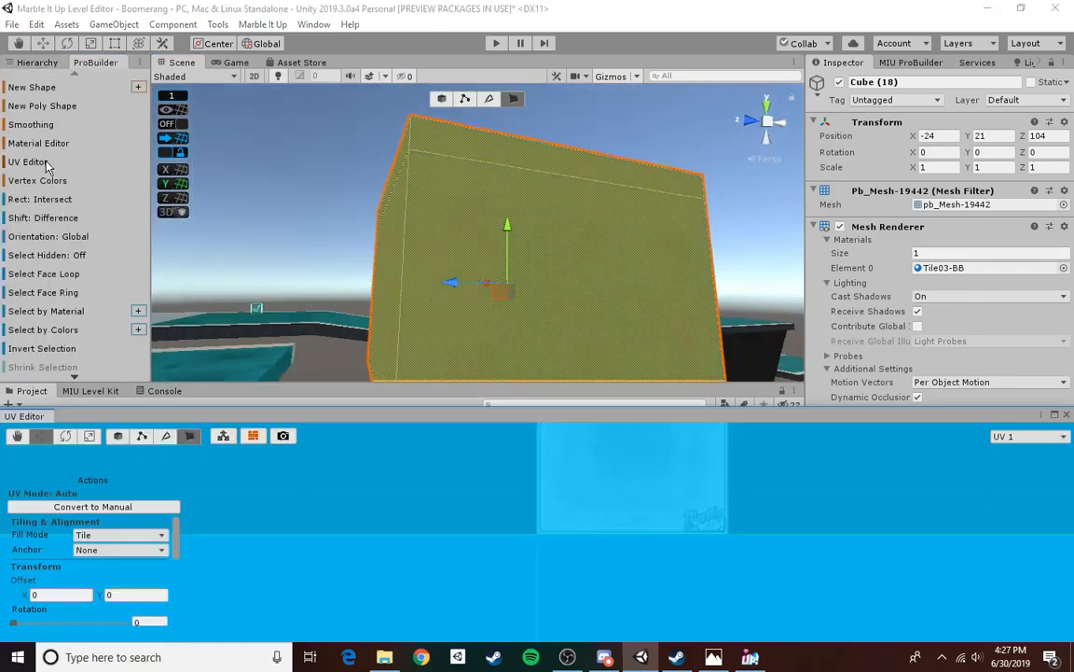
pyautogui.click(112, 506)
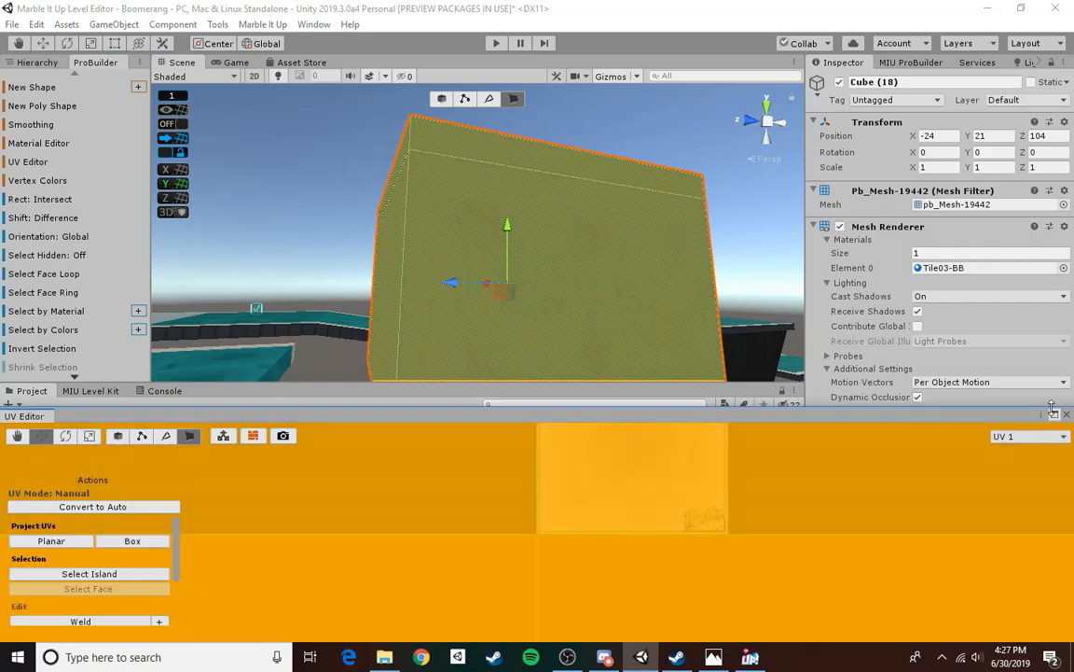
pyautogui.click(1067, 415)
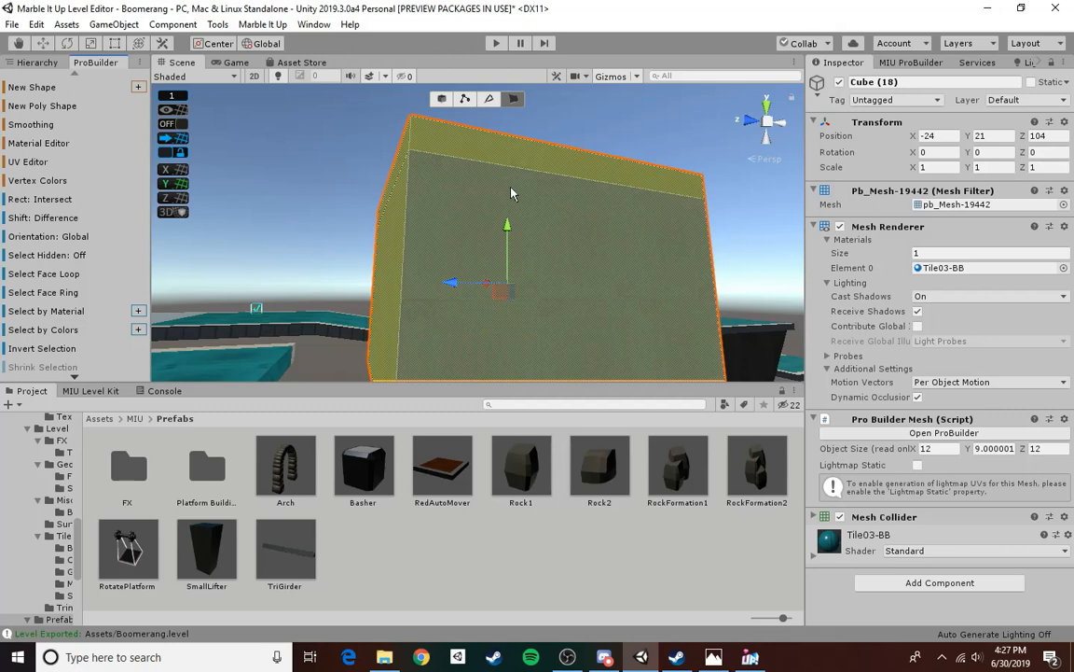
# - Browse the project assets to the Fills folder under MIU, Level Materials, Geometry
pyautogui.moveTo(488, 196); pyautogui.dragTo(576, 276, button='right')
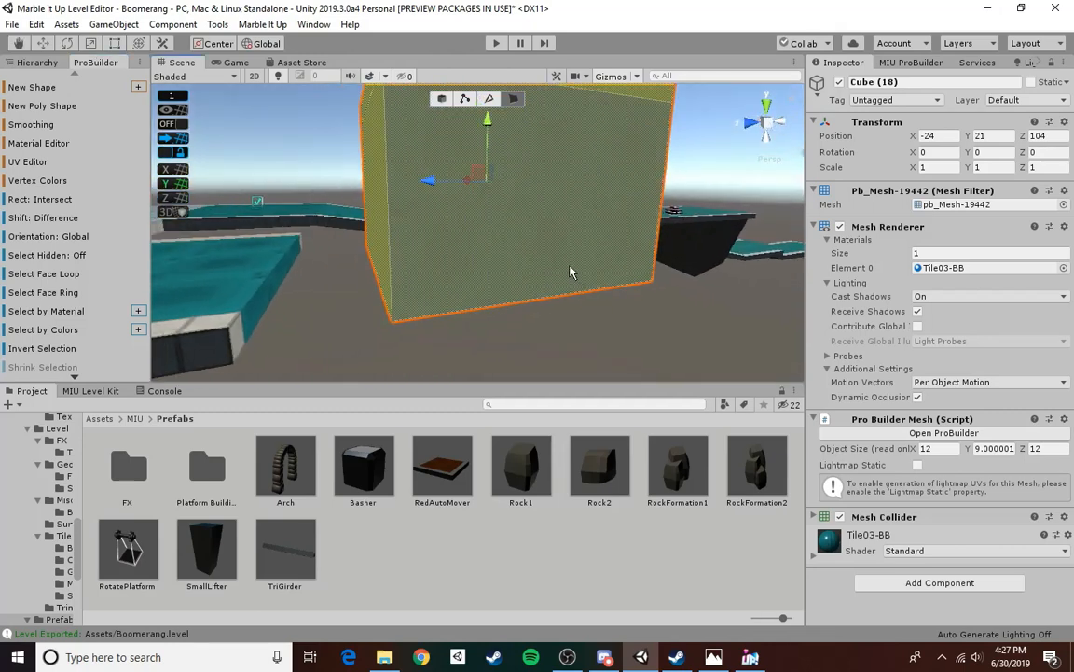
pyautogui.click(99, 419)
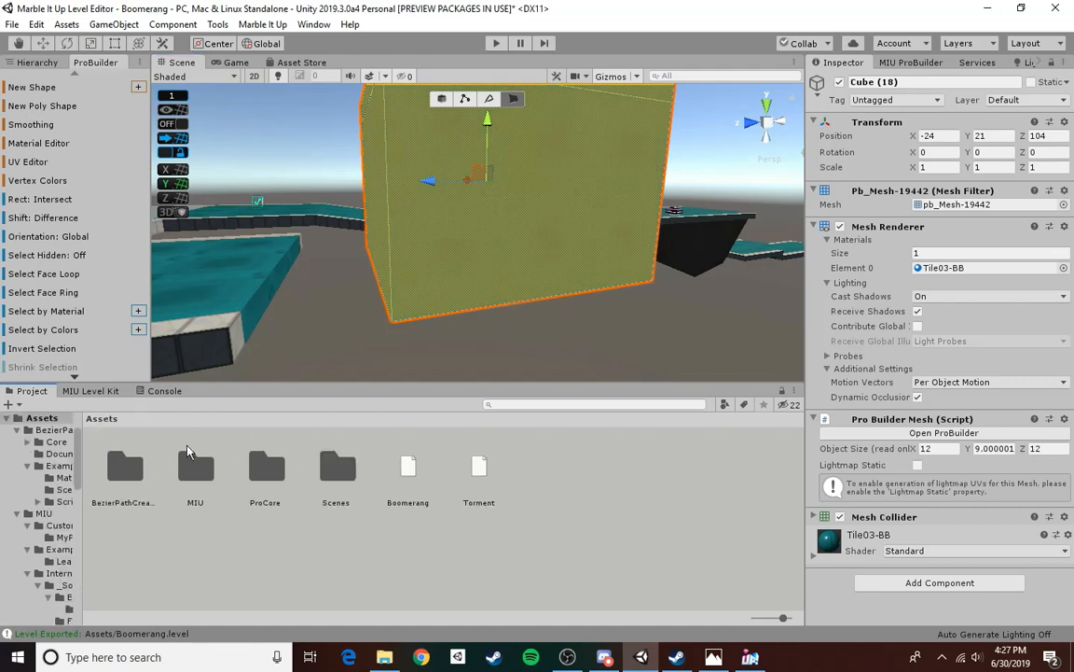
pyautogui.doubleClick(225, 476)
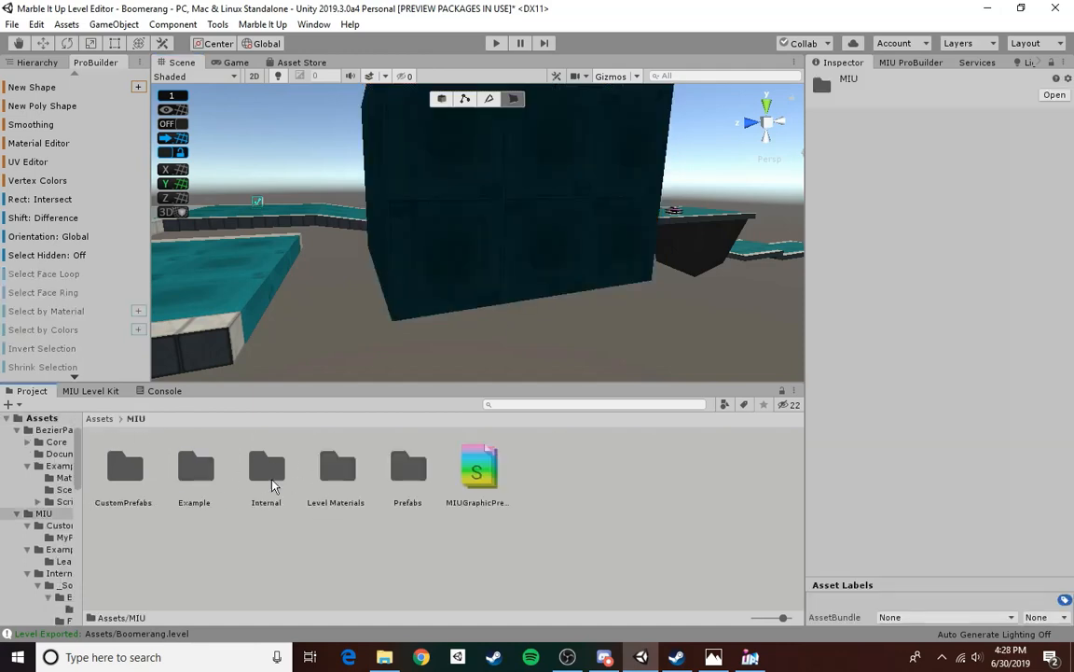
pyautogui.doubleClick(329, 497)
pyautogui.doubleClick(194, 468)
pyautogui.doubleClick(129, 471)
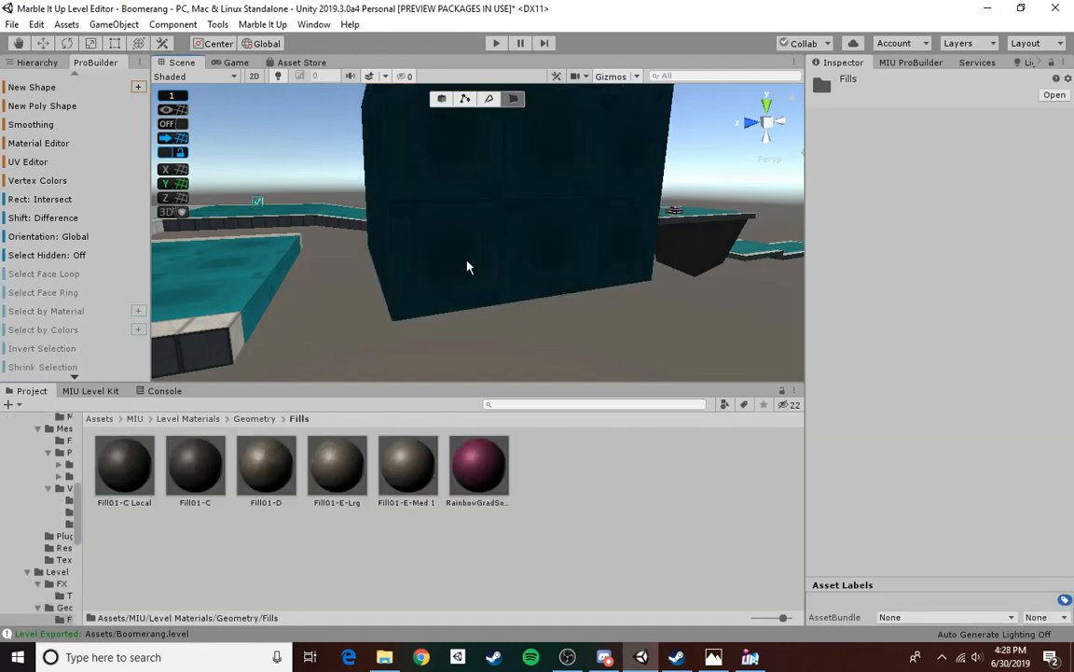
# - Apply the Fill01-E-Lrg material to the tall block's faces below its thin top band, and return to object selection
pyautogui.click(465, 259)
pyautogui.click(394, 253)
pyautogui.keyDown('shift'); pyautogui.click(379, 260); pyautogui.keyUp('shift')
pyautogui.moveTo(651, 306); pyautogui.dragTo(5, 408, button='right')
pyautogui.click(481, 287)
pyautogui.keyDown('shift'); pyautogui.click(536, 287); pyautogui.keyUp('shift')
pyautogui.keyDown('shift'); pyautogui.click(557, 161); pyautogui.keyUp('shift')
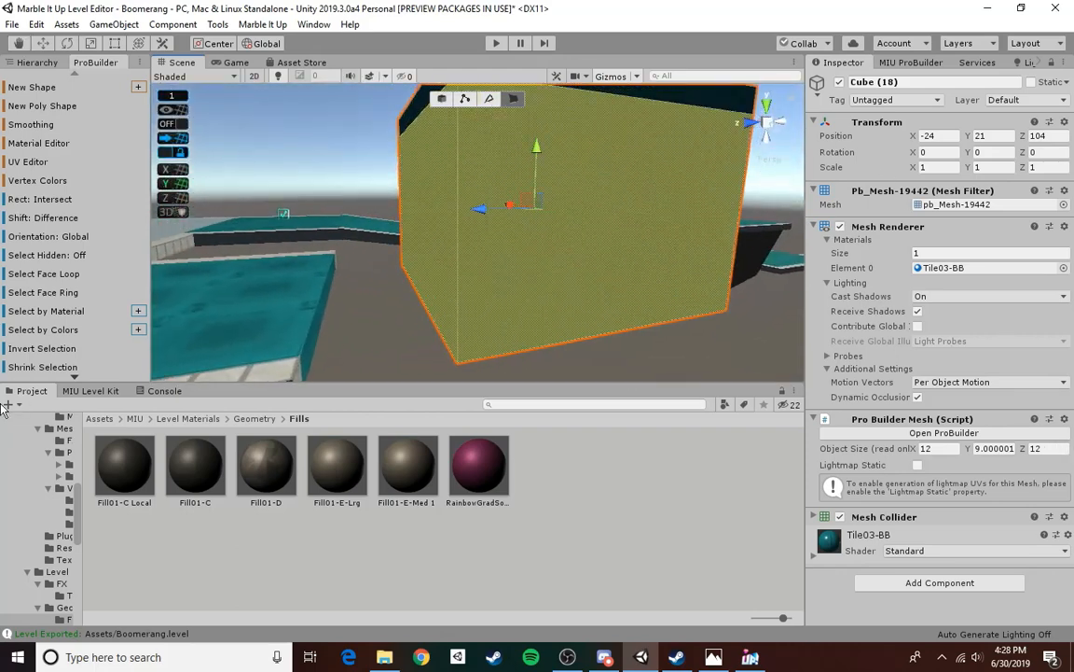
pyautogui.moveTo(364, 461); pyautogui.dragTo(506, 280)
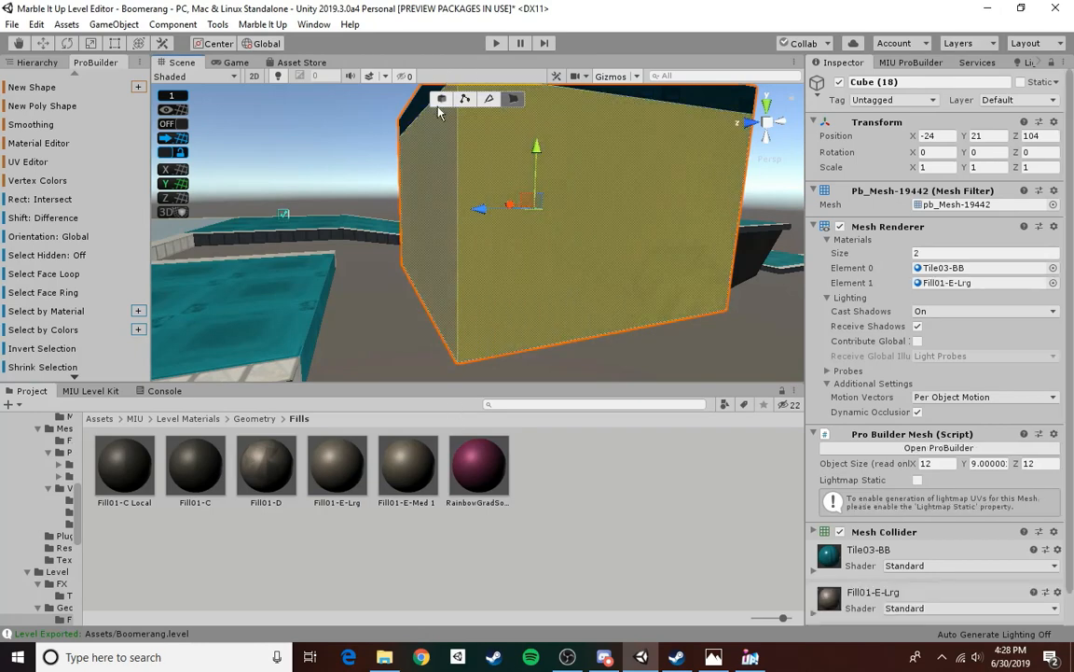
pyautogui.click(441, 101)
pyautogui.click(725, 341)
pyautogui.moveTo(544, 208); pyautogui.dragTo(465, 137, button='right')
pyautogui.click(464, 136)
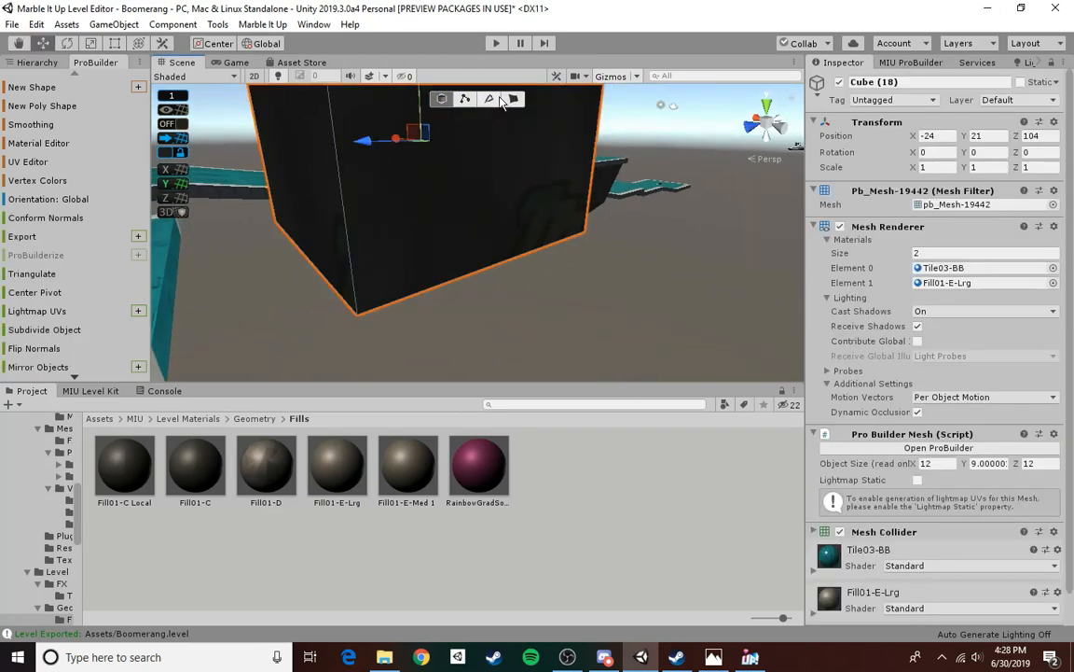
# - Move two adjacent bottom edges of the tall block inward to start tapering its base
pyautogui.click(492, 99)
pyautogui.click(515, 257)
pyautogui.moveTo(516, 261); pyautogui.dragTo(540, 270, button='right')
pyautogui.moveTo(480, 236); pyautogui.dragTo(446, 233)
pyautogui.click(376, 283)
pyautogui.moveTo(289, 293); pyautogui.dragTo(330, 278)
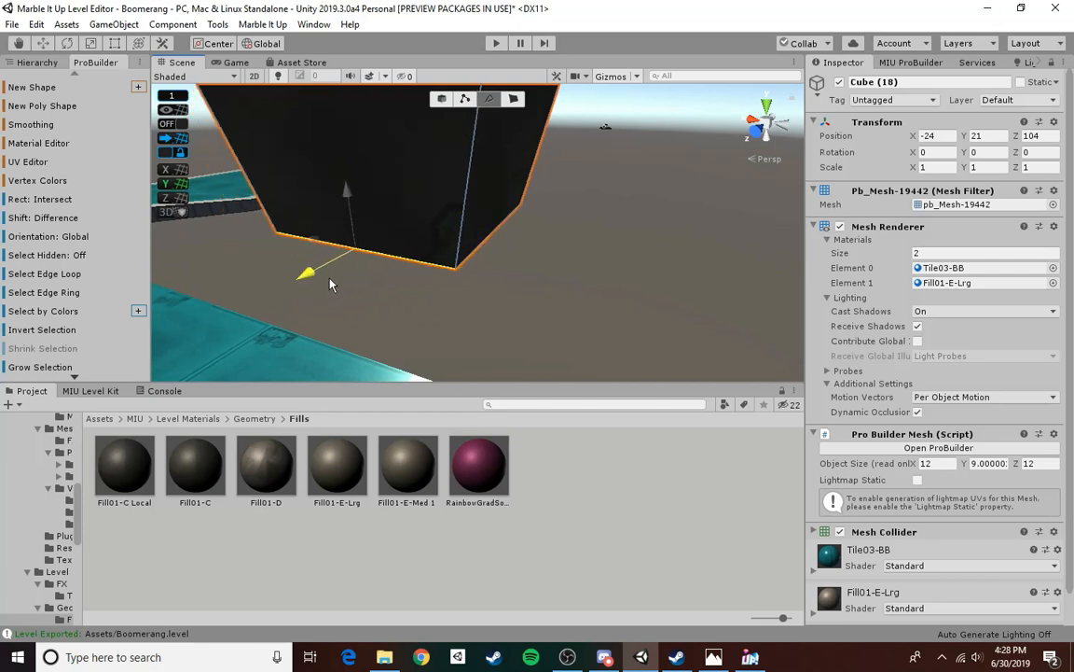
# - Move another bottom edge of the tall block upward and inward to continue the taper
pyautogui.moveTo(438, 282); pyautogui.dragTo(485, 215, button='right')
pyautogui.click(573, 228)
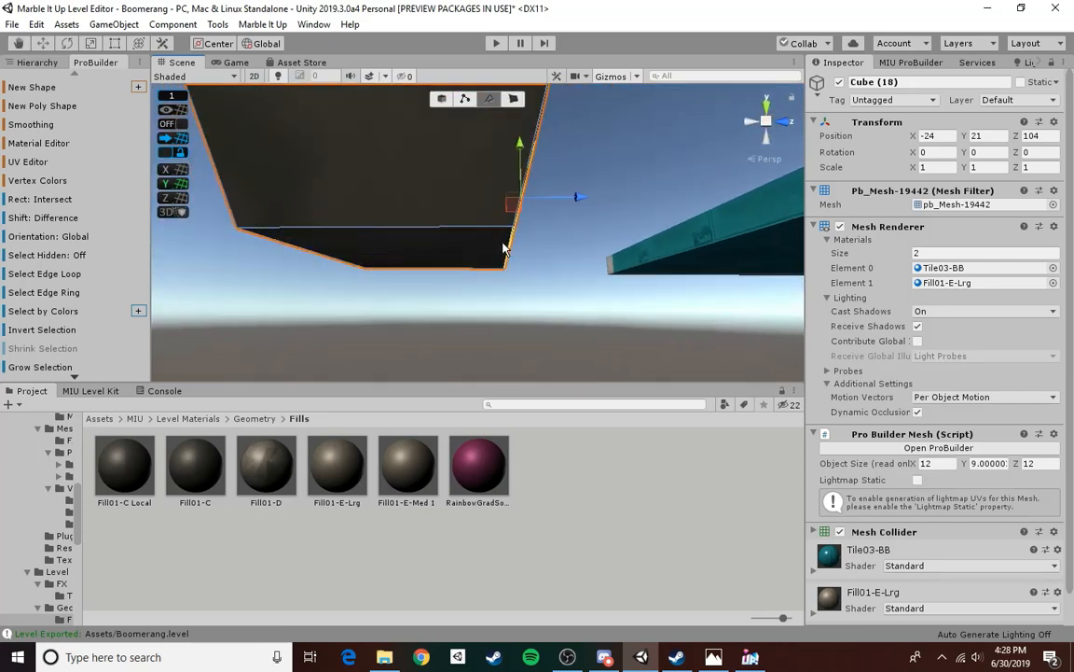
pyautogui.click(504, 245)
pyautogui.moveTo(506, 219)
pyautogui.mouseDown()
pyautogui.moveTo(511, 257)
pyautogui.moveTo(504, 201)
pyautogui.mouseUp()
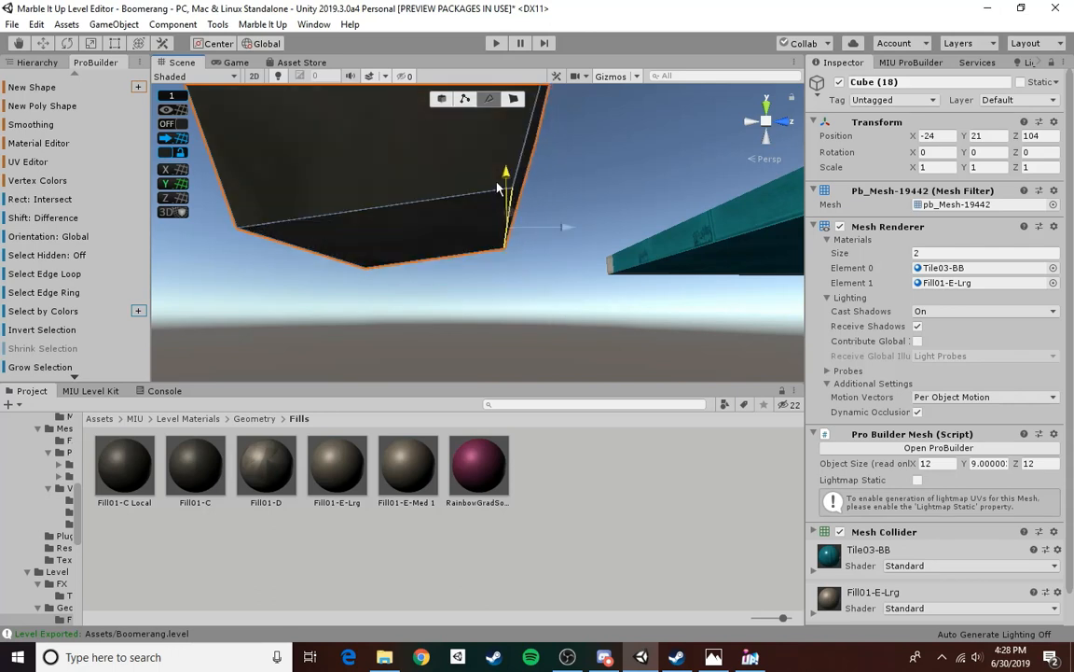
pyautogui.moveTo(561, 224); pyautogui.dragTo(536, 227)
# - Try lowering a neighbouring bottom edge of the tall block, and undo the move
pyautogui.click(552, 294)
pyautogui.moveTo(552, 293); pyautogui.dragTo(455, 256, button='right')
pyautogui.click(405, 268)
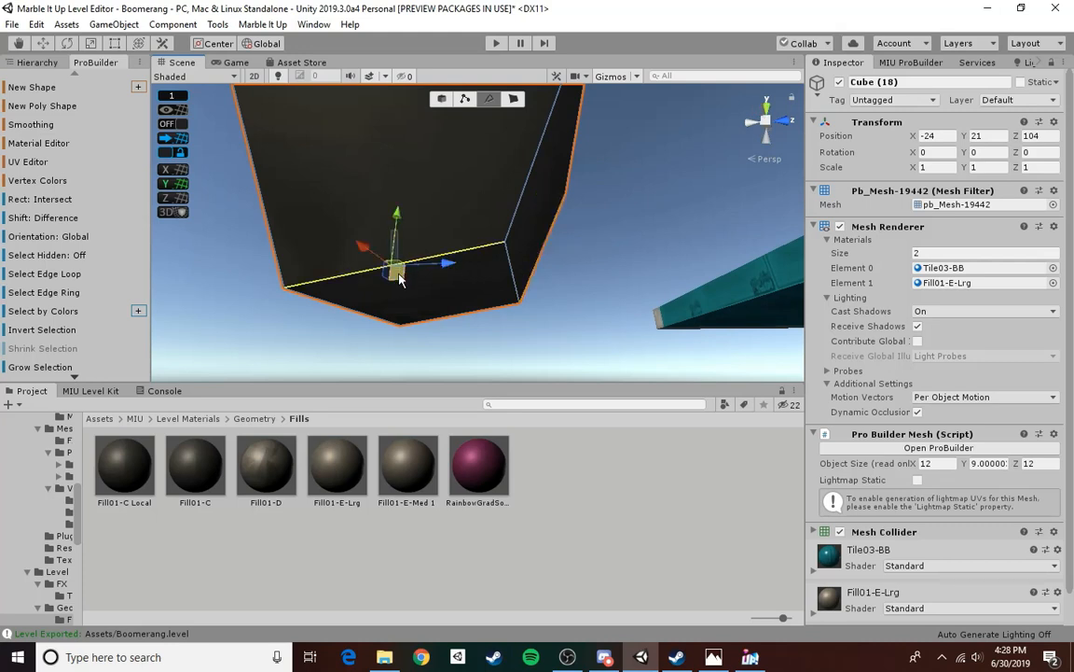
pyautogui.moveTo(395, 220); pyautogui.dragTo(396, 252)
pyautogui.moveTo(516, 285); pyautogui.dragTo(377, 312, button='right')
pyautogui.hotkey('ctrl', 'z')
# - Lower the tall block's remaining bottom edge and move it inward to complete the taper, and return to object selection
pyautogui.click(319, 205)
pyautogui.moveTo(311, 177); pyautogui.dragTo(307, 211)
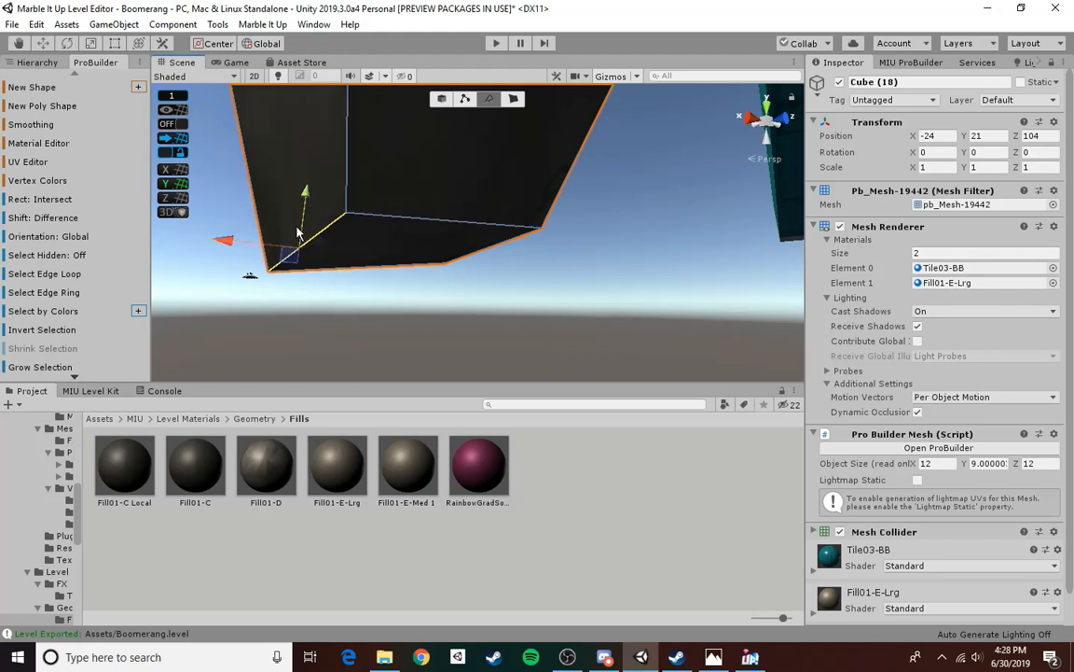
pyautogui.moveTo(255, 250); pyautogui.dragTo(288, 254)
pyautogui.click(578, 330)
pyautogui.moveTo(579, 330); pyautogui.dragTo(431, 499, button='right')
pyautogui.click(442, 98)
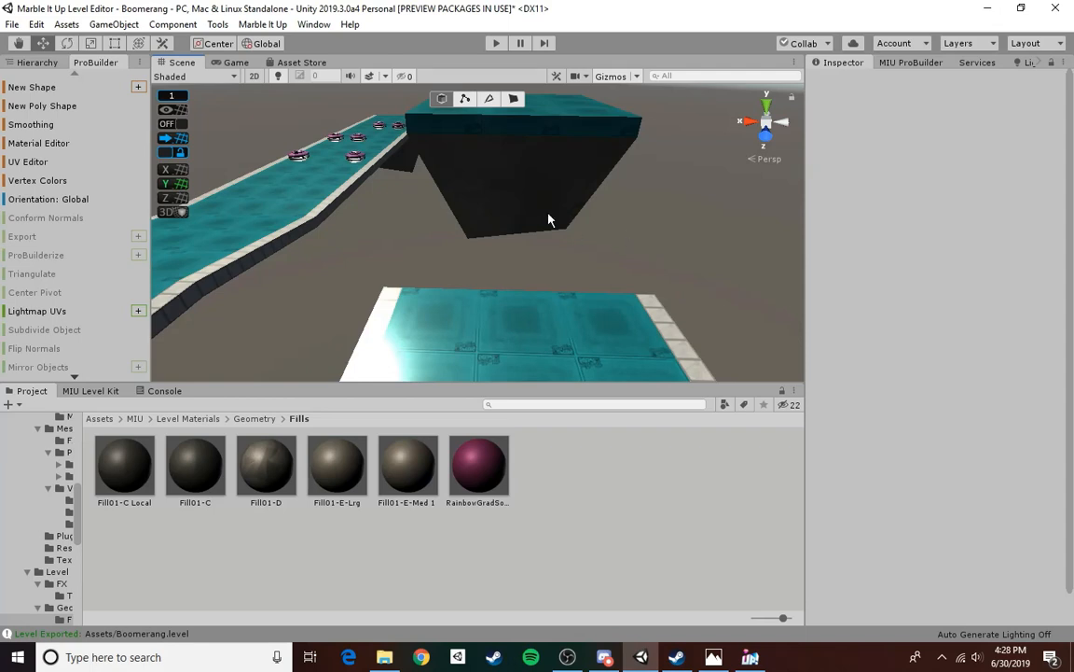
# - Bevel the tapered block's edges, return to object selection and deselect the block
pyautogui.moveTo(549, 220); pyautogui.dragTo(535, 94, button='right')
pyautogui.click(489, 209)
pyautogui.click(487, 102)
pyautogui.moveTo(502, 183); pyautogui.dragTo(409, 189, button='right')
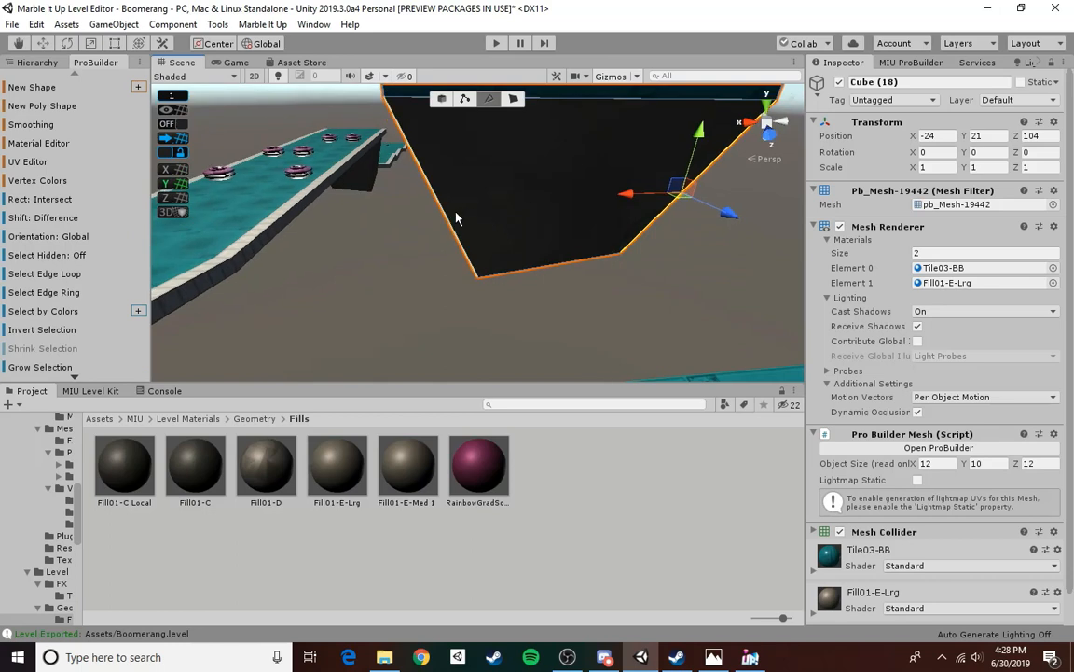
pyautogui.scroll(-5, 24, 337)
pyautogui.click(29, 315)
pyautogui.moveTo(483, 245); pyautogui.dragTo(516, 175, button='right')
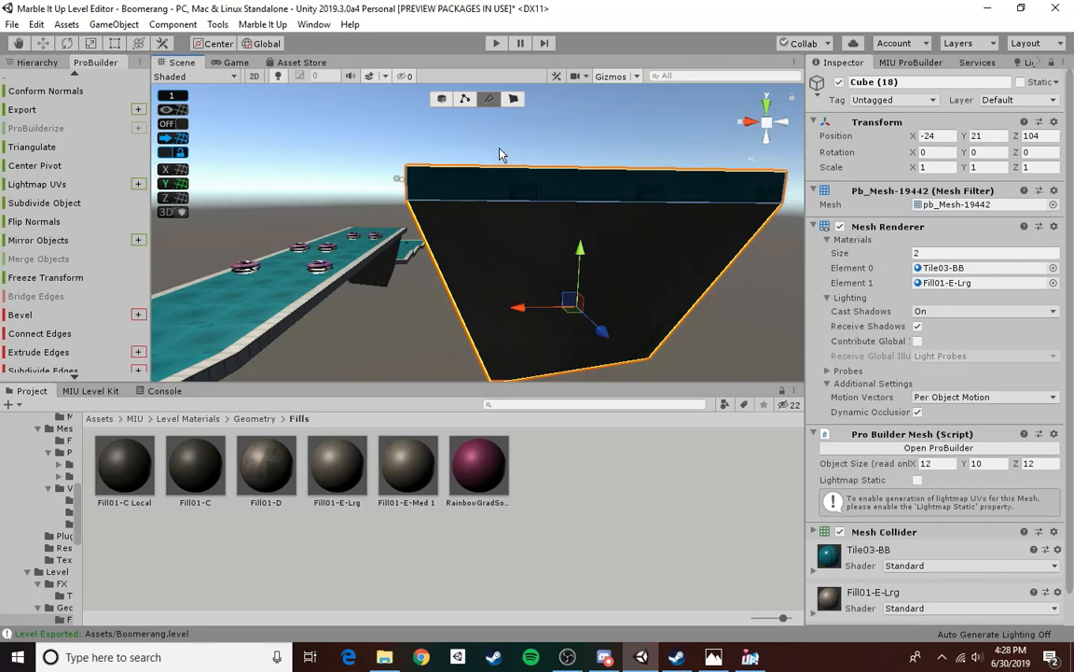
pyautogui.click(443, 101)
pyautogui.click(755, 349)
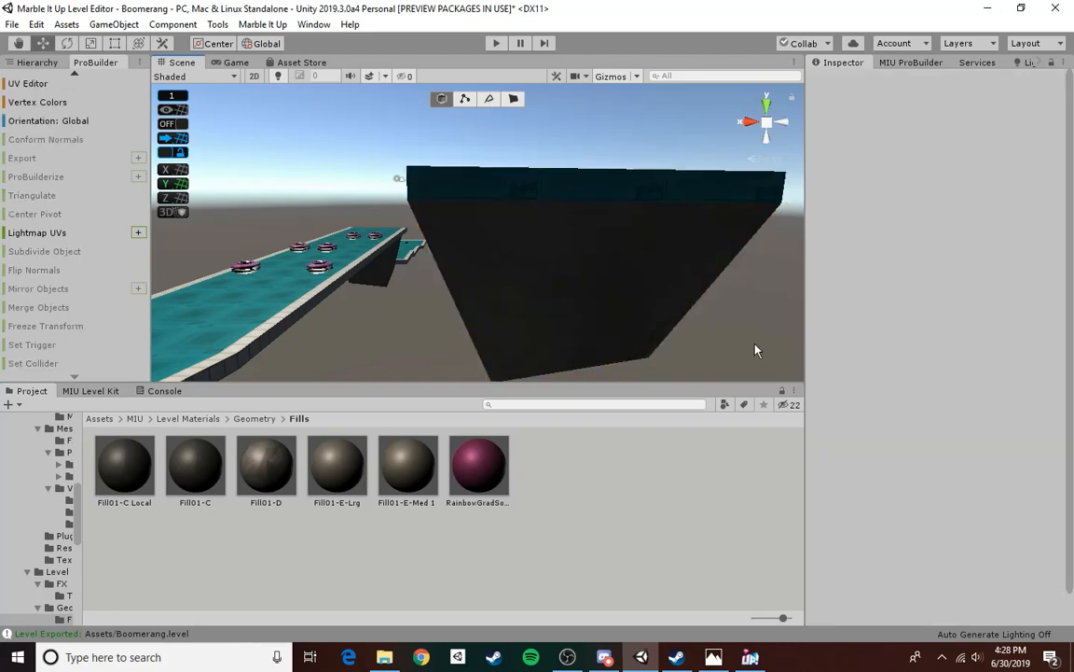
# - Try moving a duplicate of the short Edge C trim piece to Z 108 beside the lower platform, and delete the copy
pyautogui.moveTo(599, 297); pyautogui.dragTo(280, 339, button='right')
pyautogui.press('s')
pyautogui.press('d')
pyautogui.moveTo(451, 227); pyautogui.dragTo(382, 163, button='right')
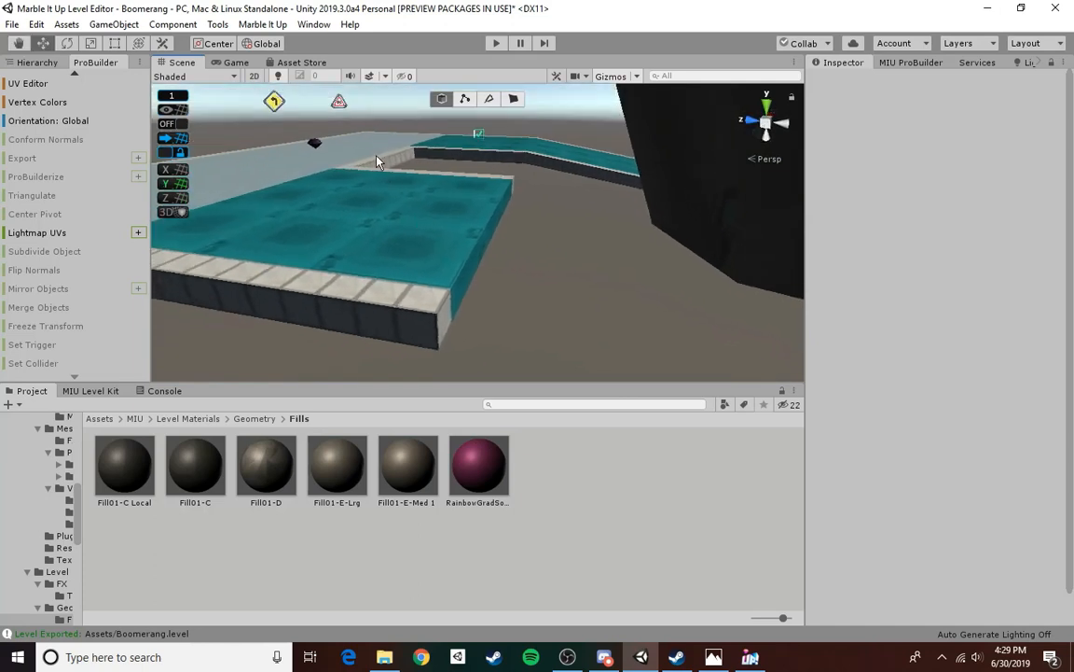
pyautogui.click(383, 163)
pyautogui.click(383, 163)
pyautogui.hotkey('ctrl', 'd')
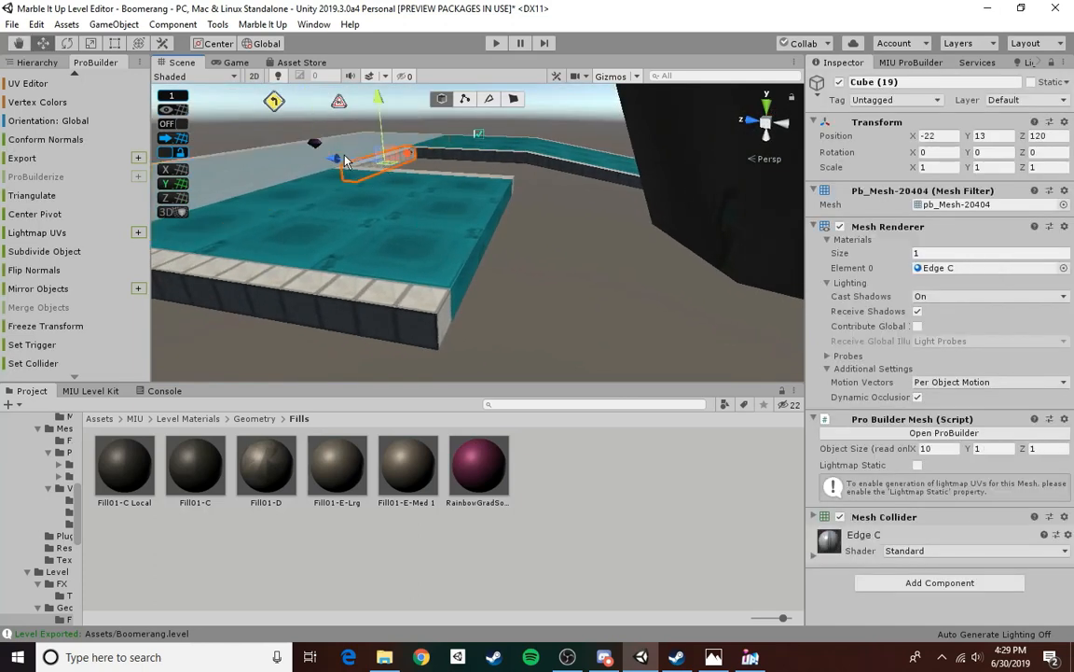
pyautogui.moveTo(336, 160); pyautogui.dragTo(469, 194)
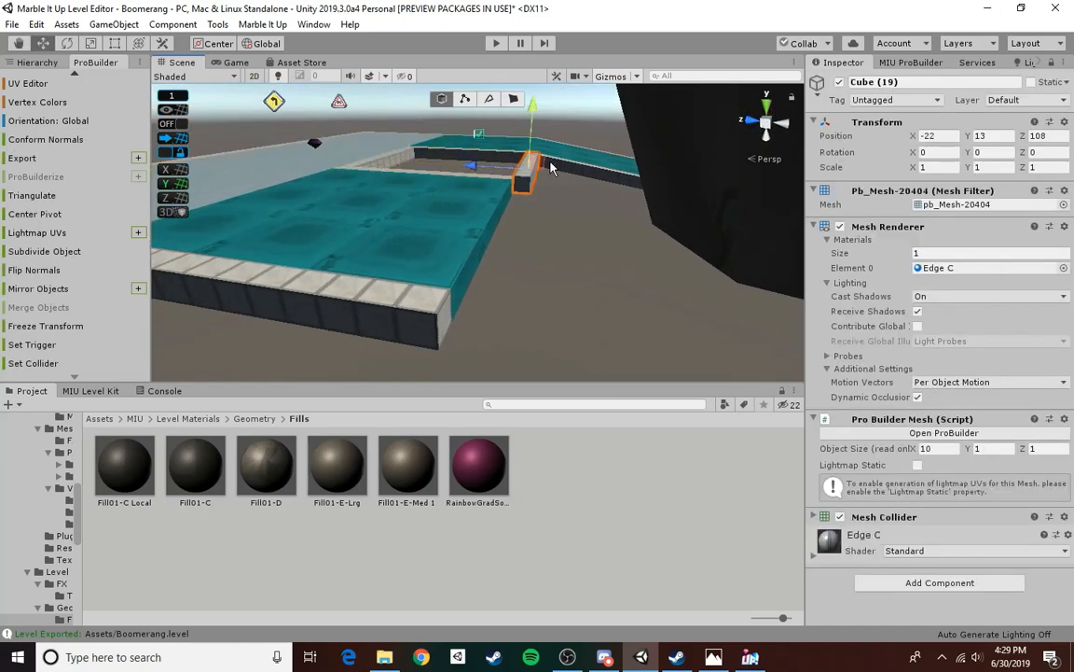
pyautogui.press('Delete')
# - Apply the Trim003 material from the Level Materials Trim folder to the lower platform's exposed side face nearest the tall block
pyautogui.click(413, 213)
pyautogui.press('w')
pyautogui.moveTo(413, 212); pyautogui.dragTo(439, 192, button='right')
pyautogui.press('d')
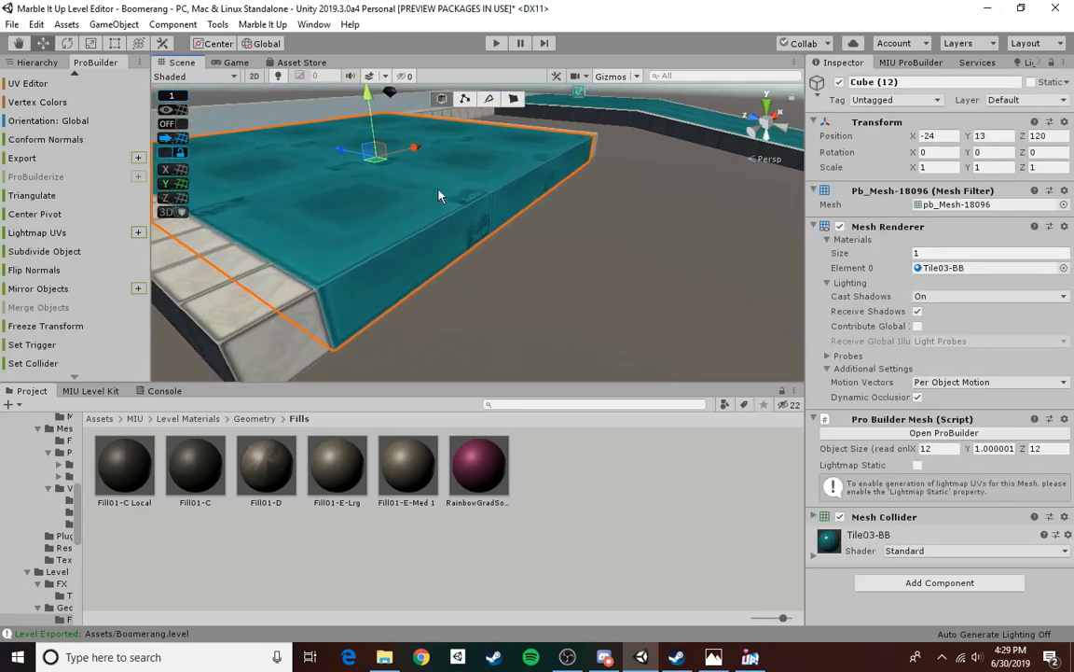
pyautogui.click(514, 99)
pyautogui.click(503, 224)
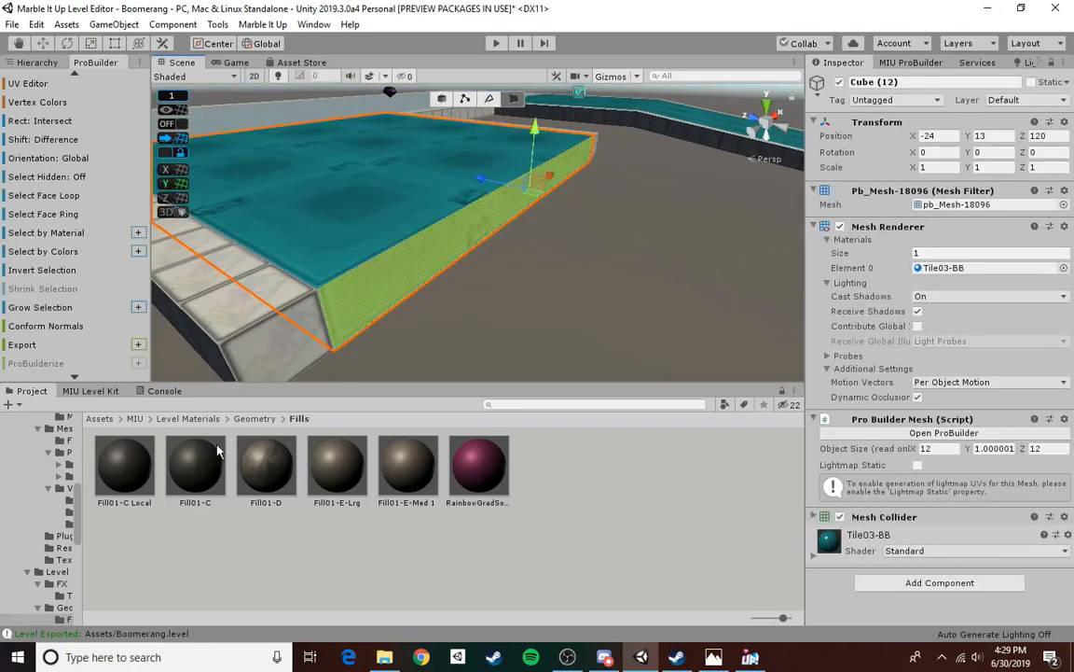
pyautogui.click(102, 419)
pyautogui.doubleClick(203, 450)
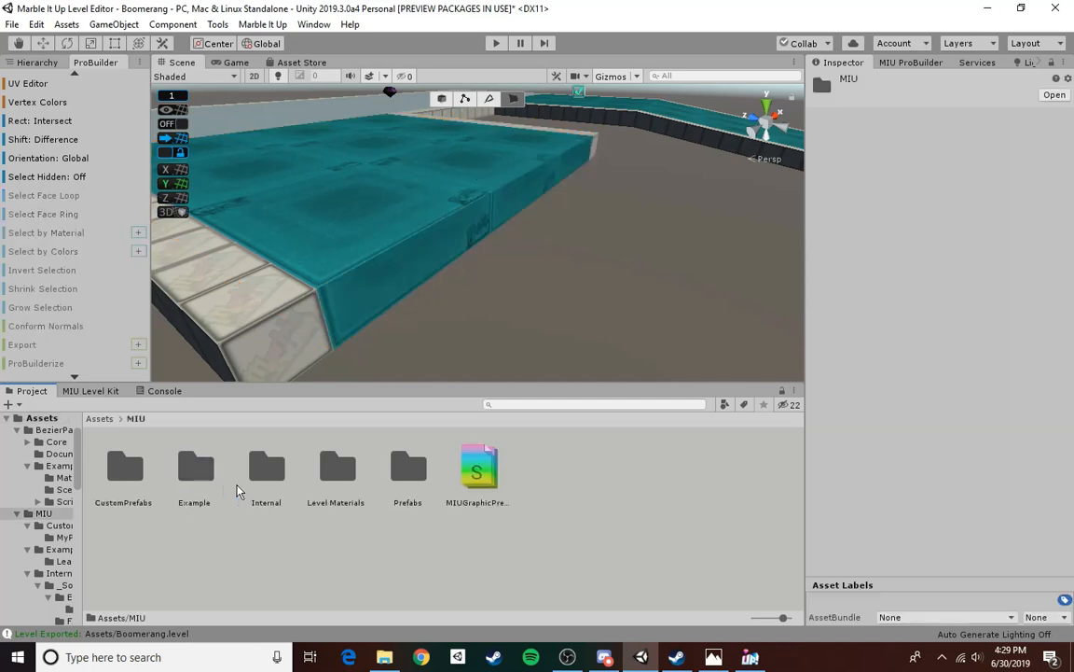
pyautogui.doubleClick(334, 477)
pyautogui.doubleClick(477, 481)
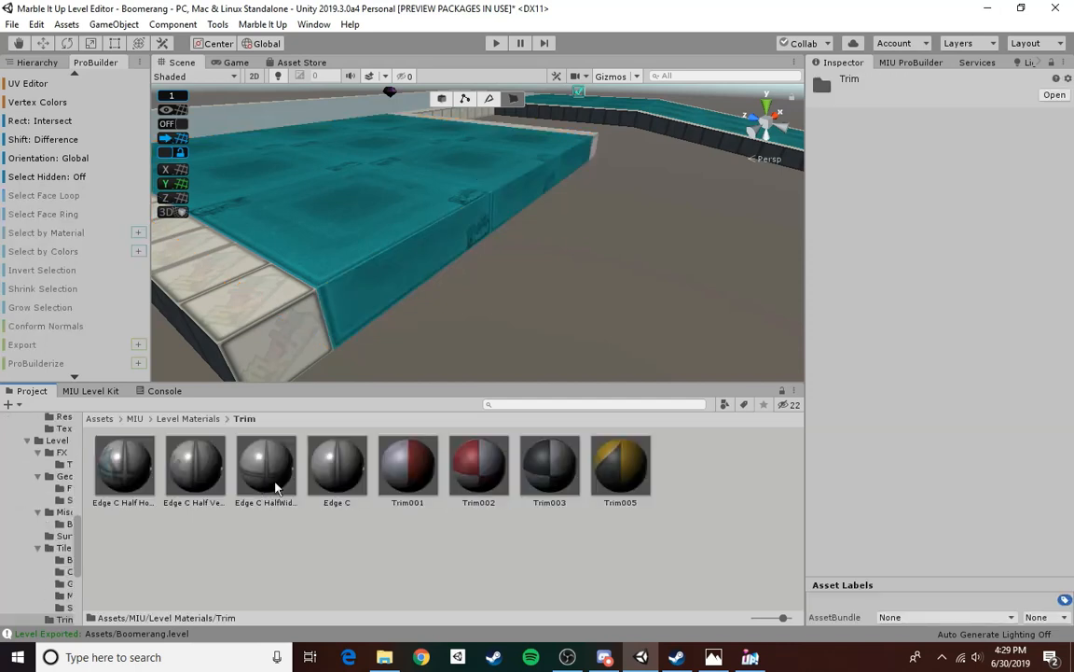
pyautogui.moveTo(546, 473); pyautogui.dragTo(421, 240)
# - Apply the Trim003 material to the tall block's upper band face on the approach side, and return to object selection
pyautogui.click(496, 300)
pyautogui.moveTo(496, 300); pyautogui.dragTo(829, 212, button='right')
pyautogui.click(534, 224)
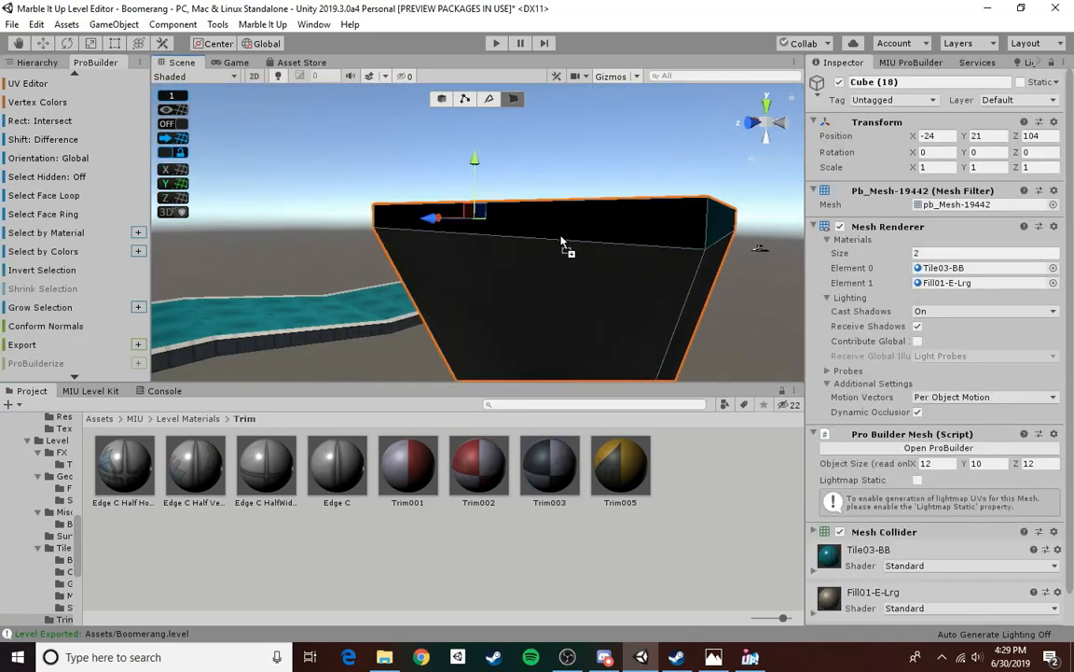
pyautogui.click(442, 101)
# - Duplicate the lower platform's two Edge C side trims and align the copies along the tall block's top sides at Y 21
pyautogui.moveTo(537, 287); pyautogui.dragTo(469, 317, button='right')
pyautogui.click(377, 266)
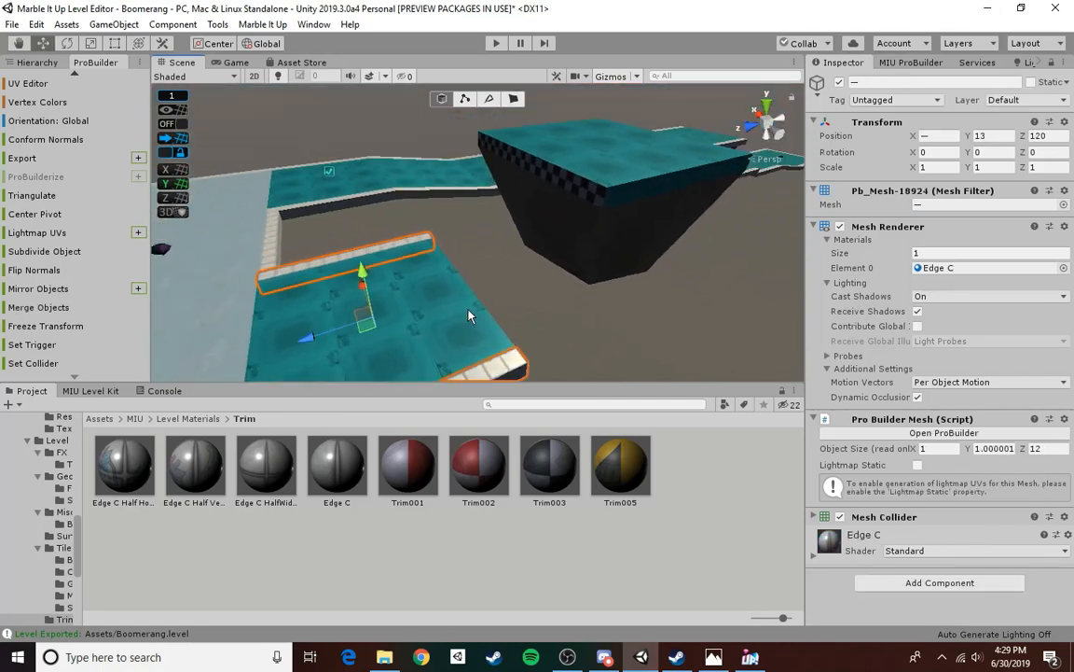
pyautogui.hotkey('ctrl', 'd')
pyautogui.moveTo(305, 339); pyautogui.dragTo(625, 305)
pyautogui.moveTo(602, 221); pyautogui.dragTo(555, 119)
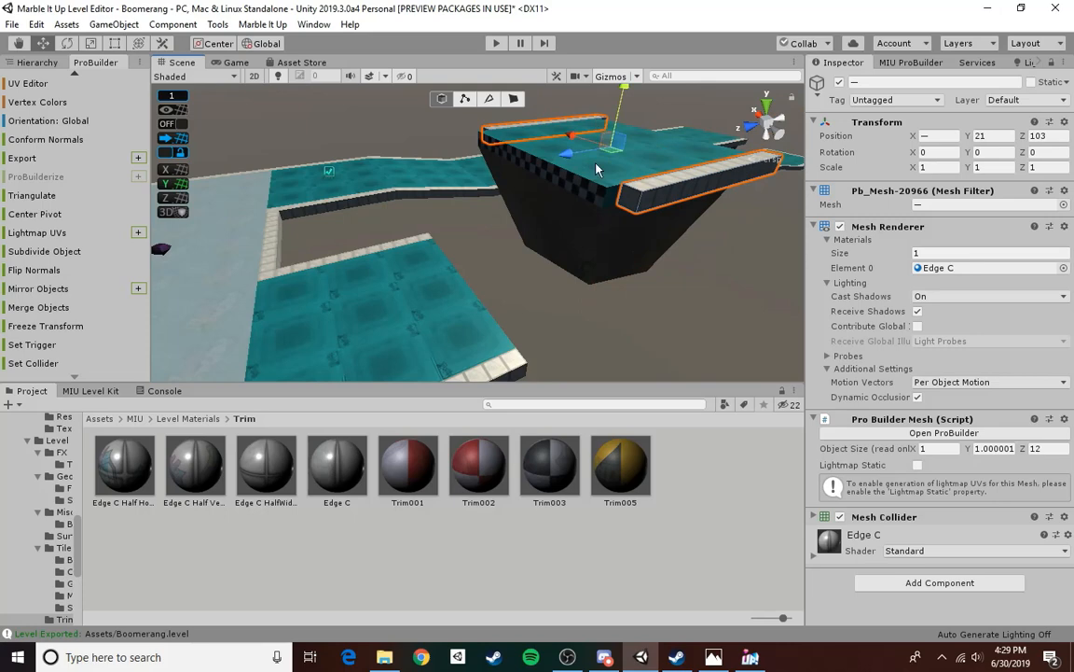
pyautogui.moveTo(566, 162); pyautogui.dragTo(554, 160)
pyautogui.moveTo(511, 240); pyautogui.dragTo(469, 184, button='right')
pyautogui.click(578, 298)
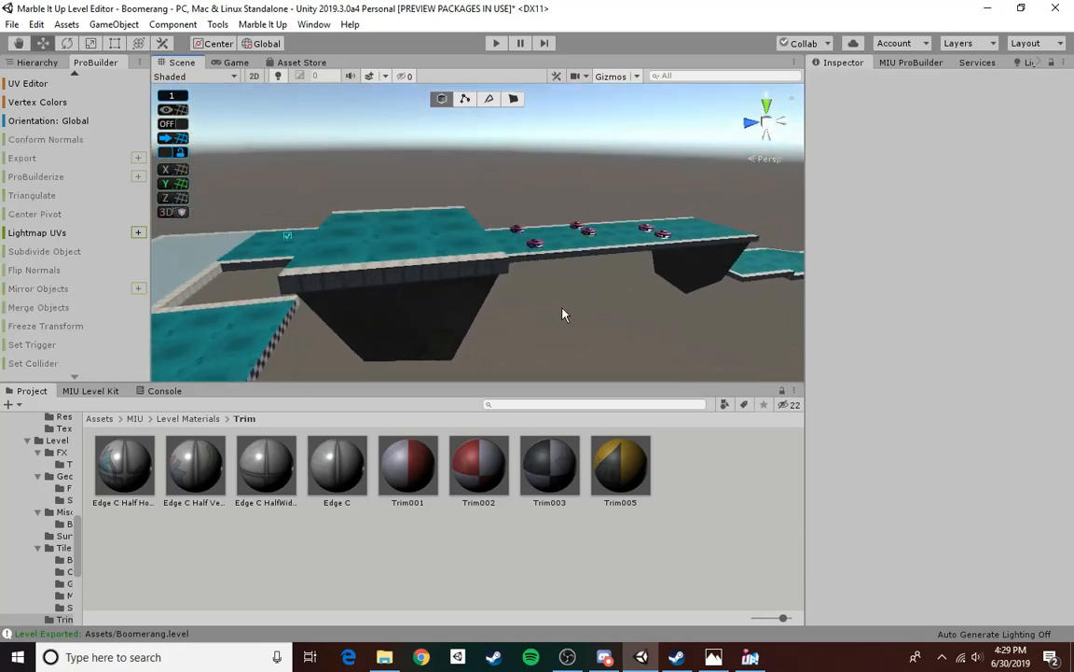
# - Duplicate the lower platform and move the copy to Z 108, toward the tall block
pyautogui.moveTo(568, 281); pyautogui.dragTo(686, 301, button='right')
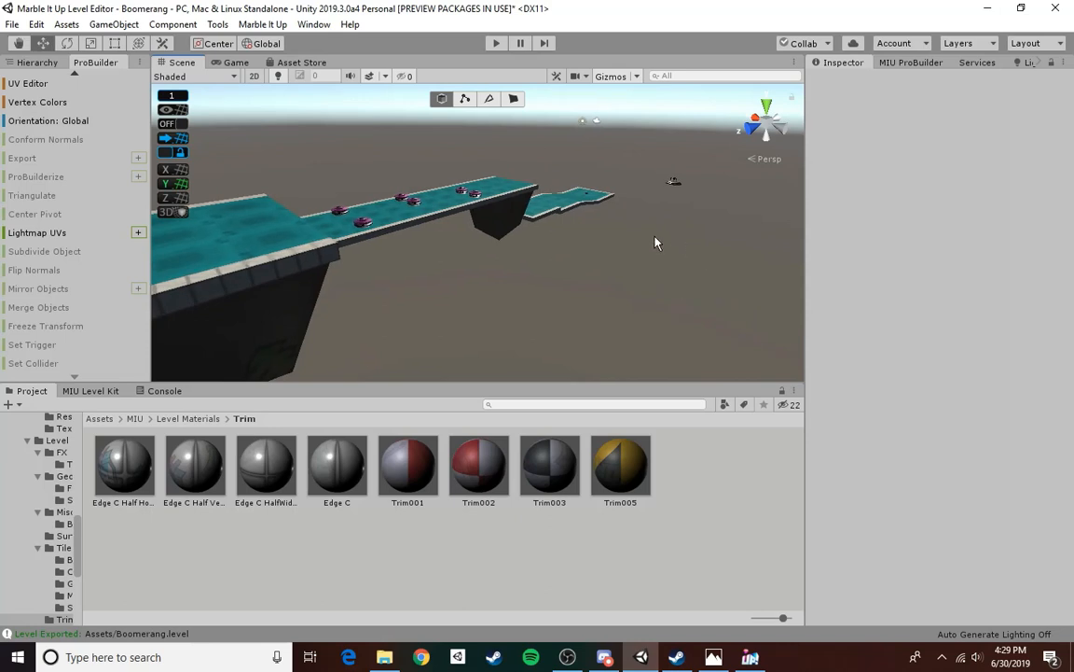
pyautogui.moveTo(656, 243); pyautogui.dragTo(456, 289, button='right')
pyautogui.click(455, 289)
pyautogui.press('f')
pyautogui.hotkey('ctrl', 'd')
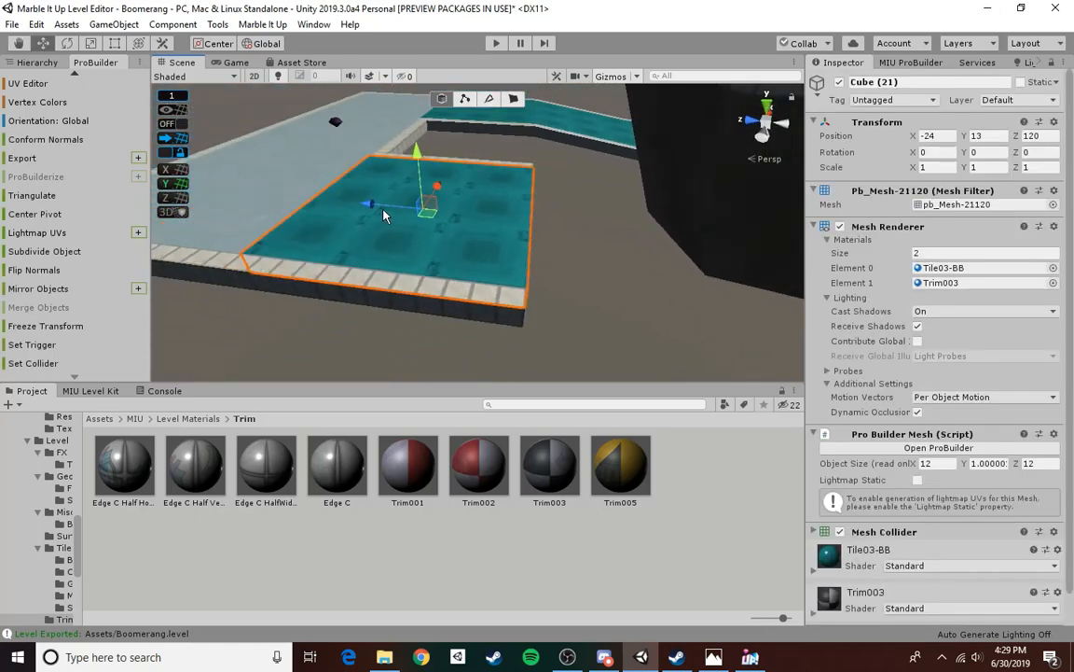
pyautogui.moveTo(383, 208); pyautogui.dragTo(577, 240)
# - Shorten the copied platform to 4 units along Z by moving its end face, and raise the piece to Y 14
pyautogui.moveTo(591, 244); pyautogui.dragTo(664, 229, button='right')
pyautogui.click(513, 99)
pyautogui.click(401, 261)
pyautogui.moveTo(553, 199); pyautogui.dragTo(412, 231)
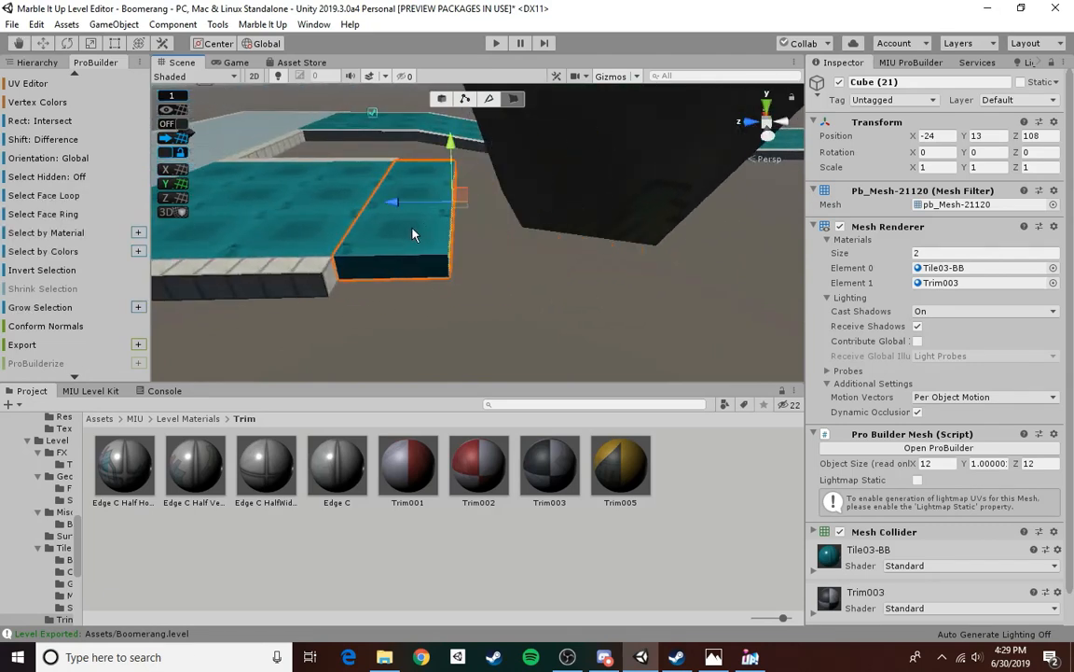
pyautogui.click(442, 100)
pyautogui.moveTo(428, 261); pyautogui.dragTo(495, 200, button='right')
pyautogui.moveTo(505, 176); pyautogui.dragTo(509, 146)
pyautogui.moveTo(543, 210); pyautogui.dragTo(585, 225, button='right')
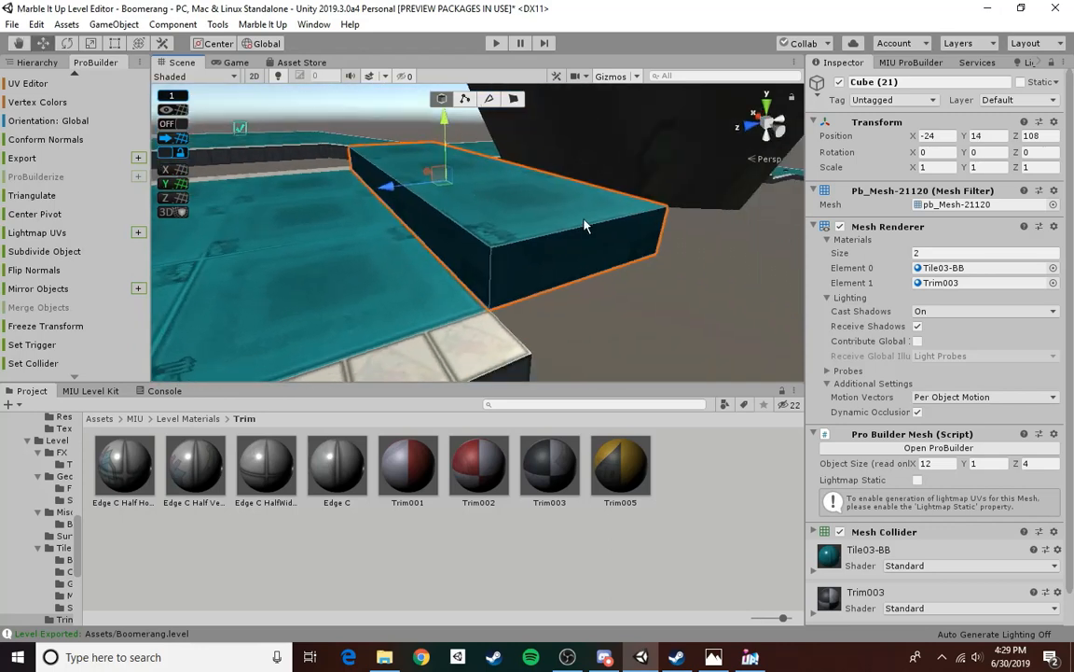
# - Browse the project assets to the MyPrefabs folder under MIU, CustomPrefabs
pyautogui.click(99, 418)
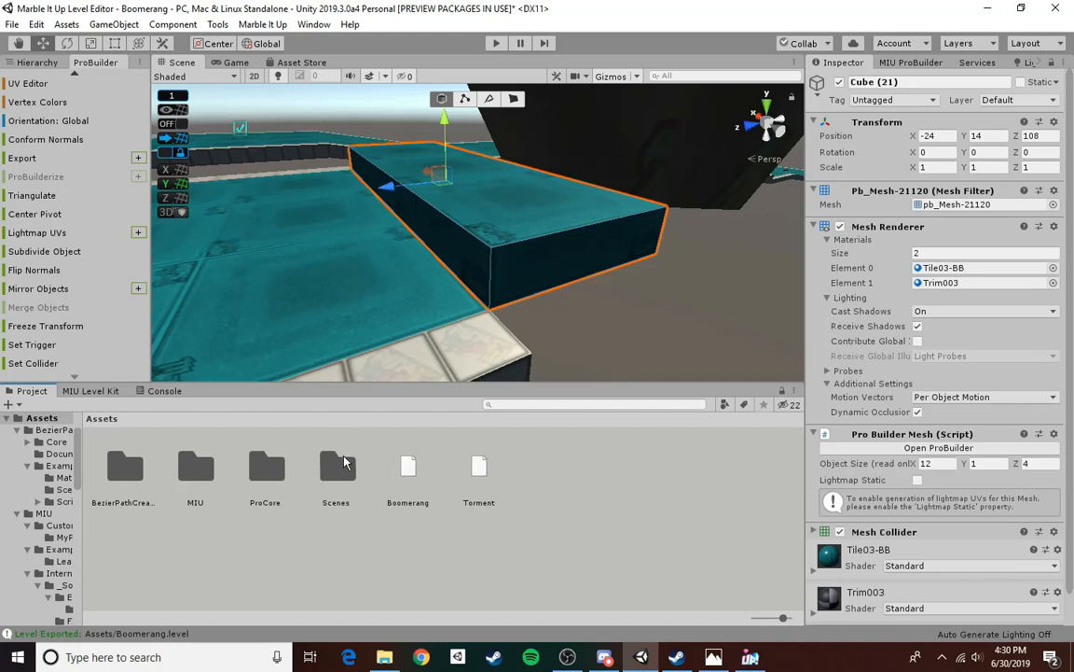
pyautogui.doubleClick(208, 474)
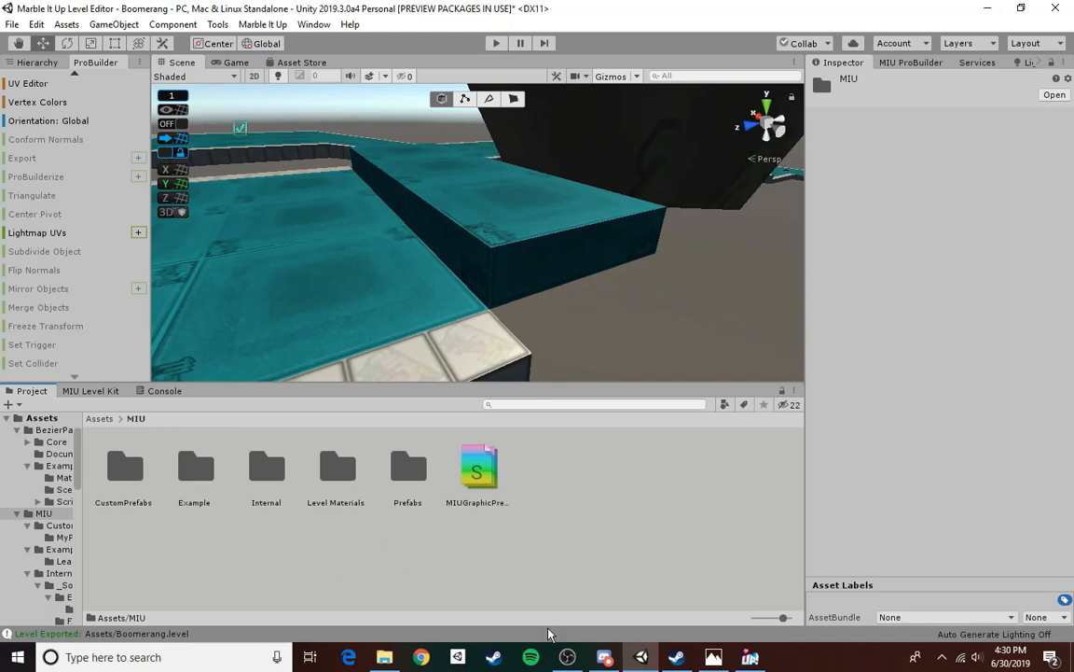
pyautogui.doubleClick(124, 469)
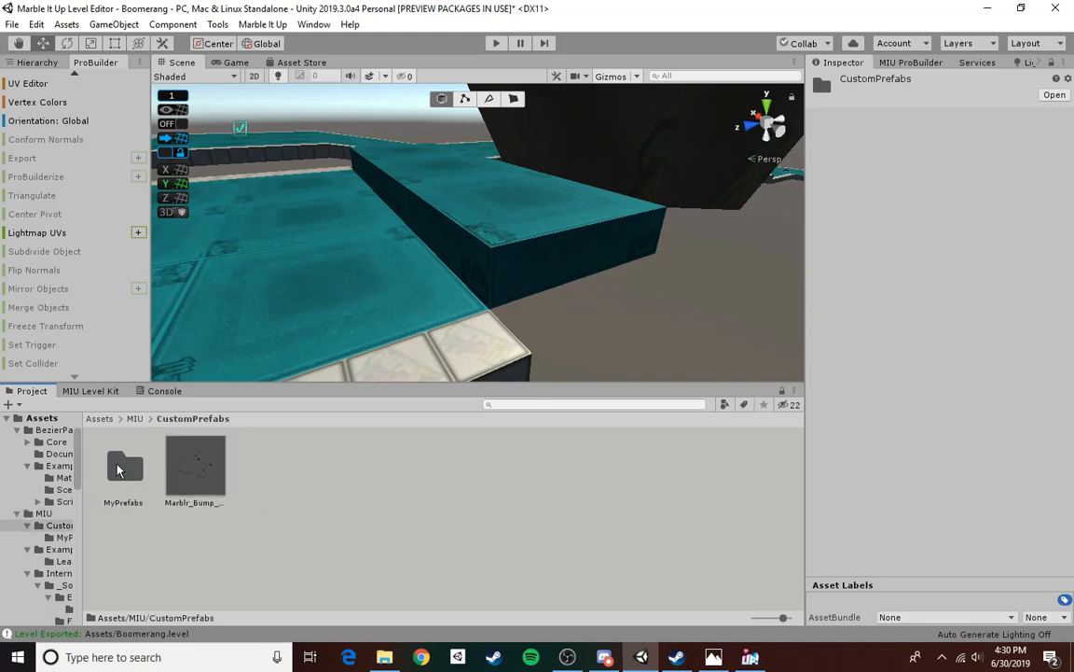
pyautogui.click(124, 466)
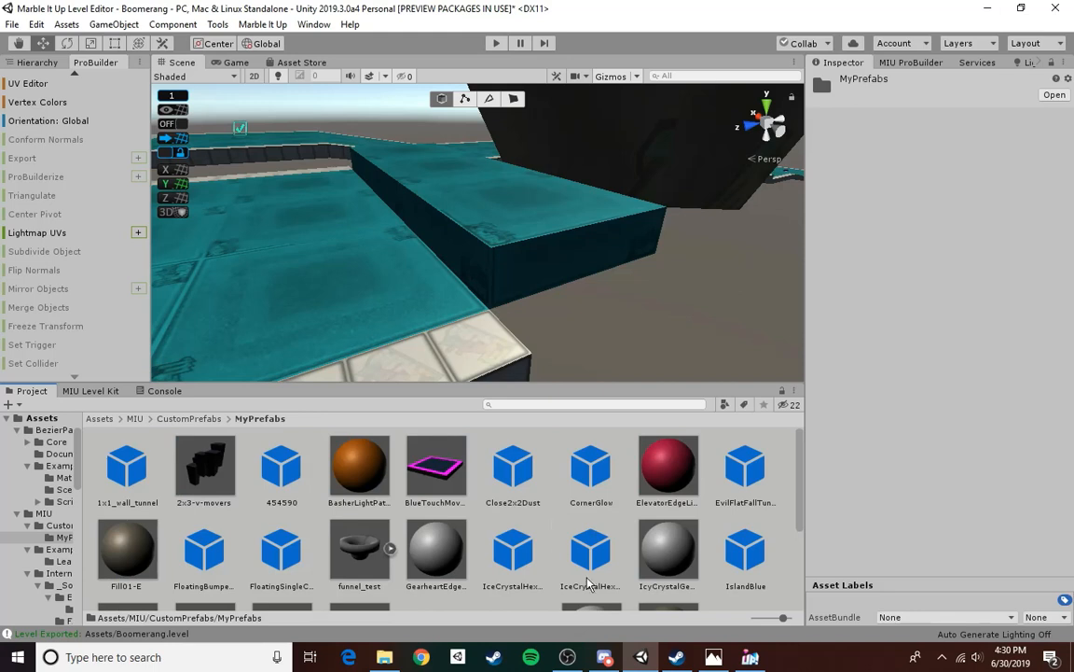
# - Apply the TriggeredElevatorEdgeLights02 material from MyPrefabs to the side faces of the connecting piece, Cube (21)
pyautogui.scroll(-2, 431, 519)
pyautogui.scroll(3, 425, 513)
pyautogui.scroll(-1, 418, 503)
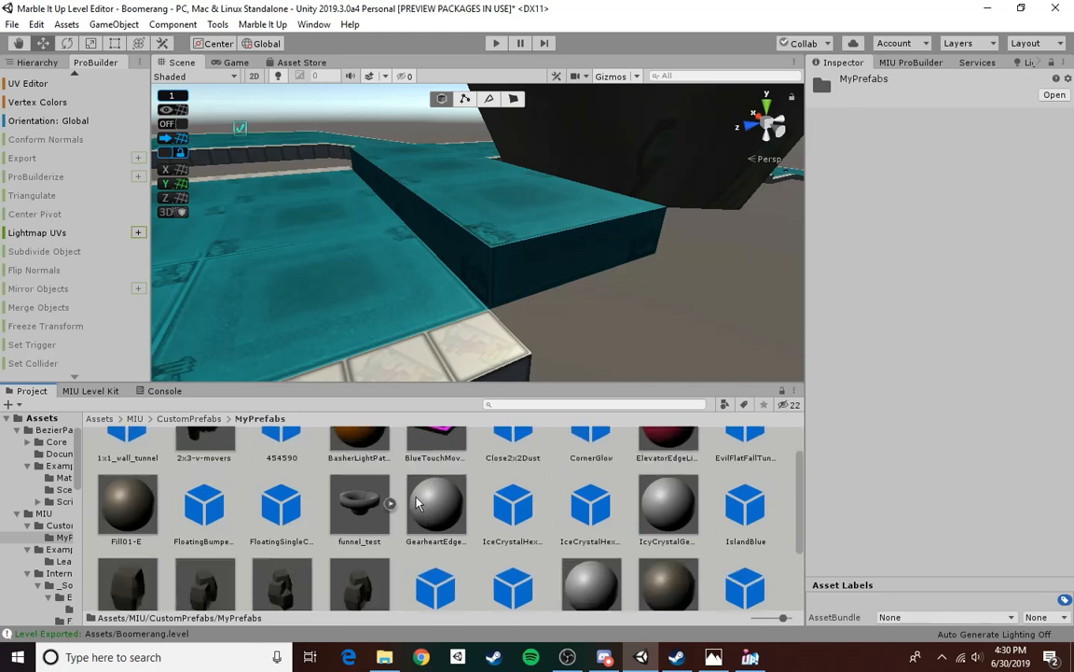
pyautogui.scroll(-2, 417, 503)
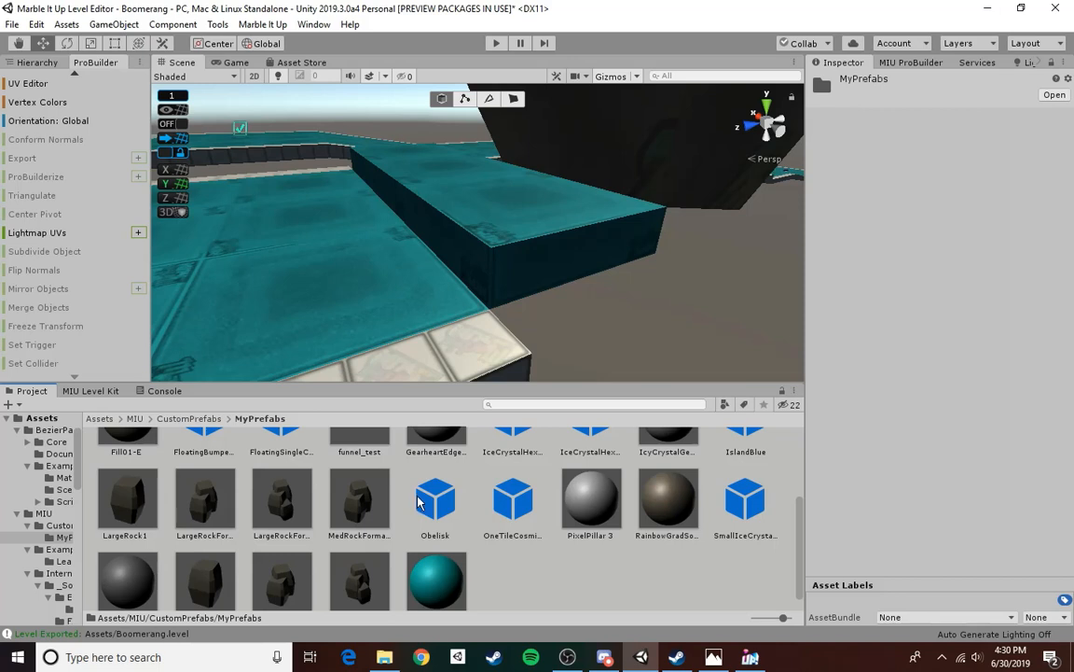
pyautogui.scroll(-1, 473, 514)
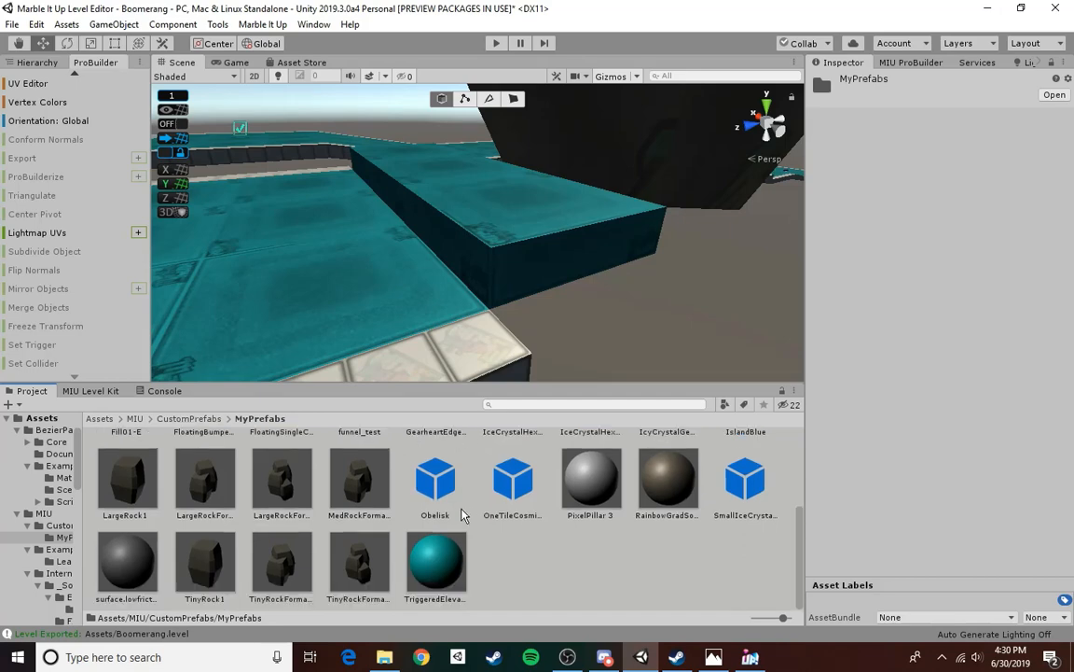
pyautogui.click(593, 273)
pyautogui.moveTo(594, 272); pyautogui.dragTo(546, 211, button='middle')
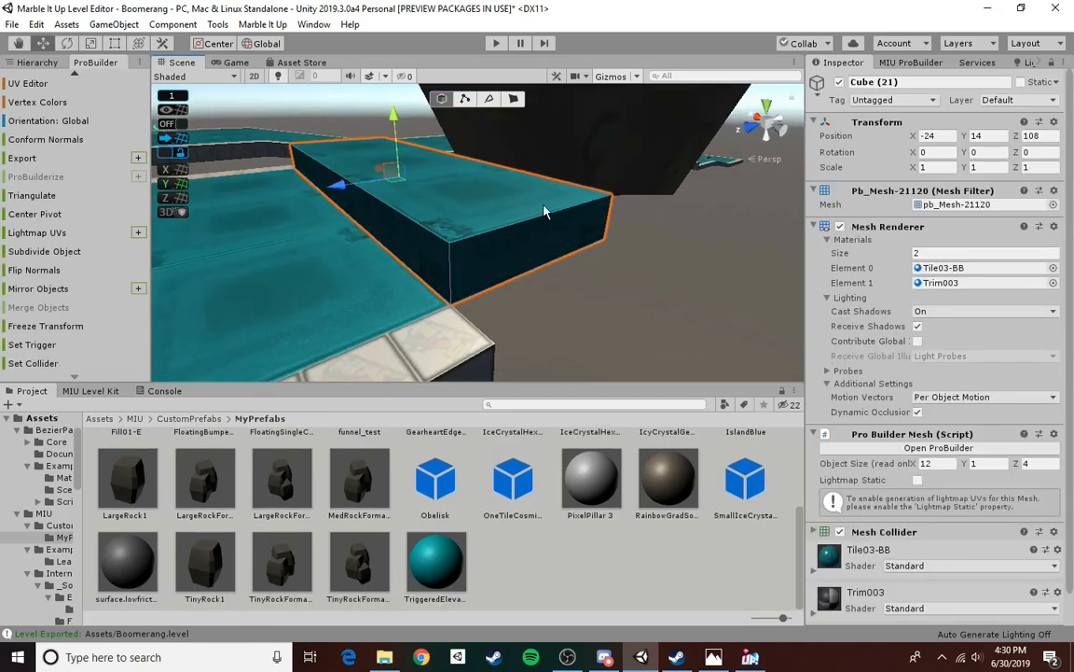
pyautogui.click(514, 99)
pyautogui.click(391, 231)
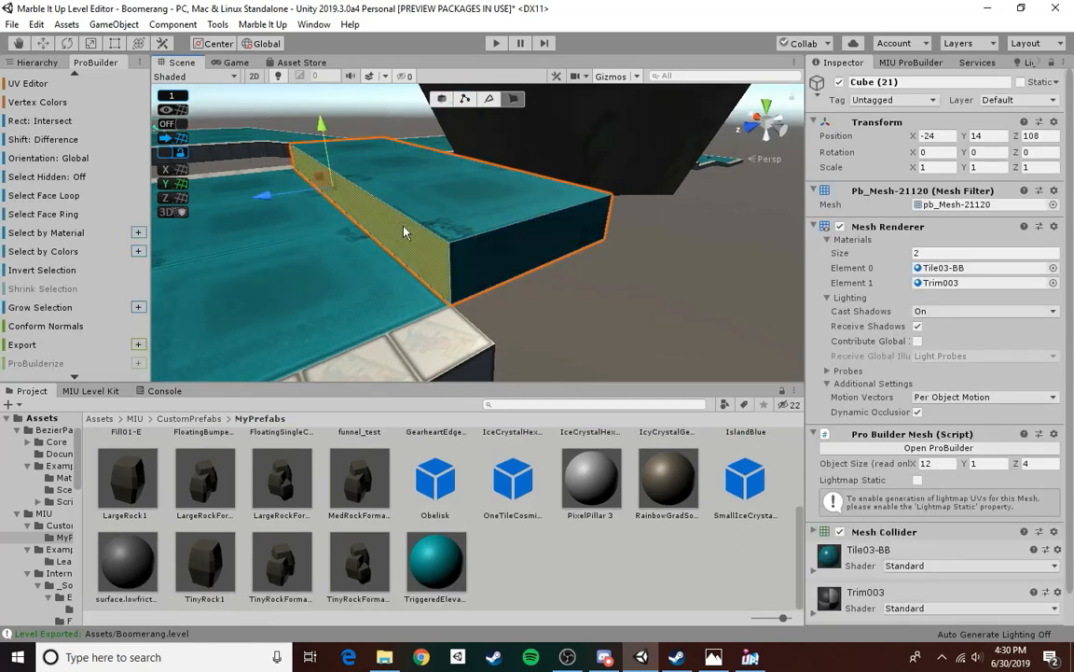
pyautogui.click(489, 266)
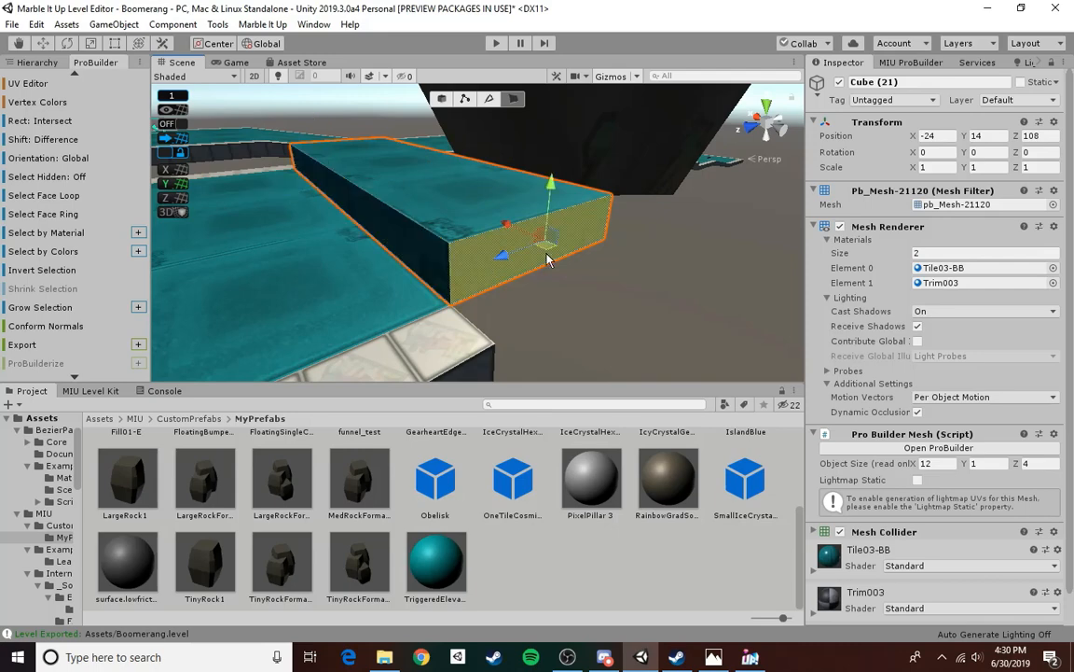
pyautogui.keyDown('shift'); pyautogui.click(408, 239); pyautogui.keyUp('shift')
pyautogui.moveTo(633, 257); pyautogui.dragTo(685, 268, button='right')
pyautogui.click(562, 207)
pyautogui.keyDown('shift'); pyautogui.click(475, 208); pyautogui.keyUp('shift')
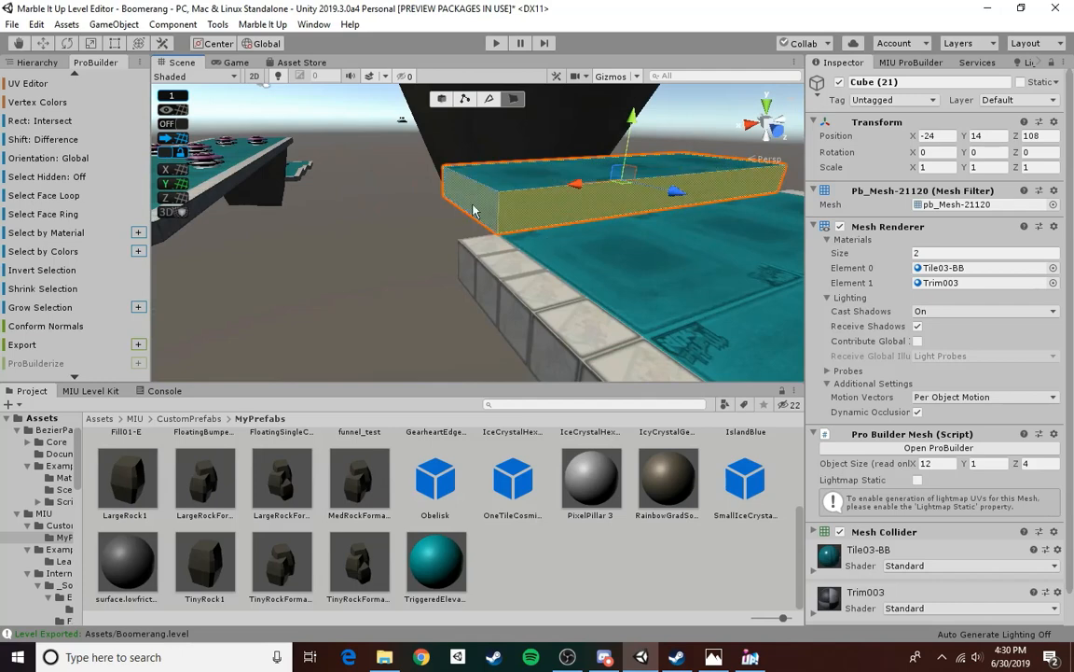
pyautogui.moveTo(437, 568); pyautogui.dragTo(515, 220)
pyautogui.press('f')
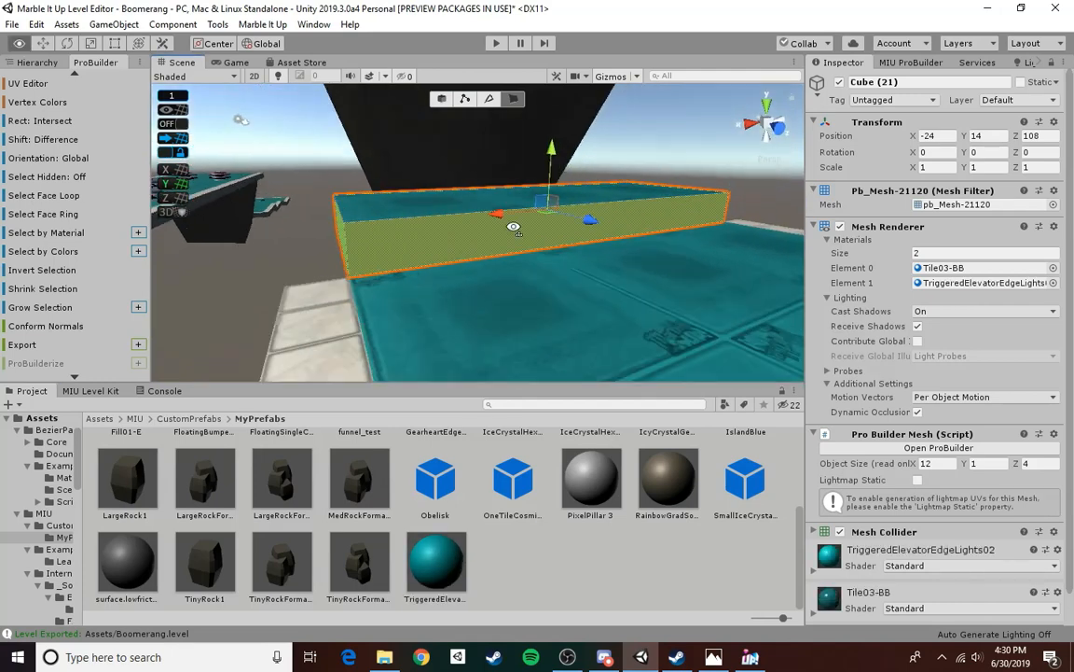
# - Inspect the settings of the TriggeredElevatorEdgeLights02 material
pyautogui.click(436, 565)
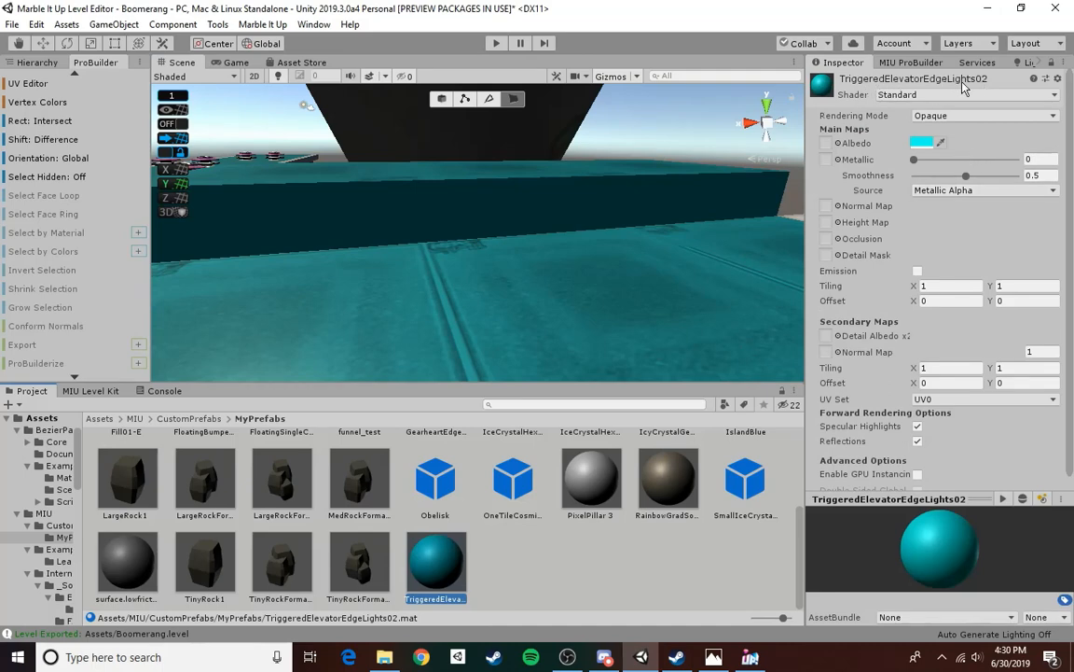
pyautogui.moveTo(502, 230); pyautogui.dragTo(573, 175, button='right')
pyautogui.click(442, 99)
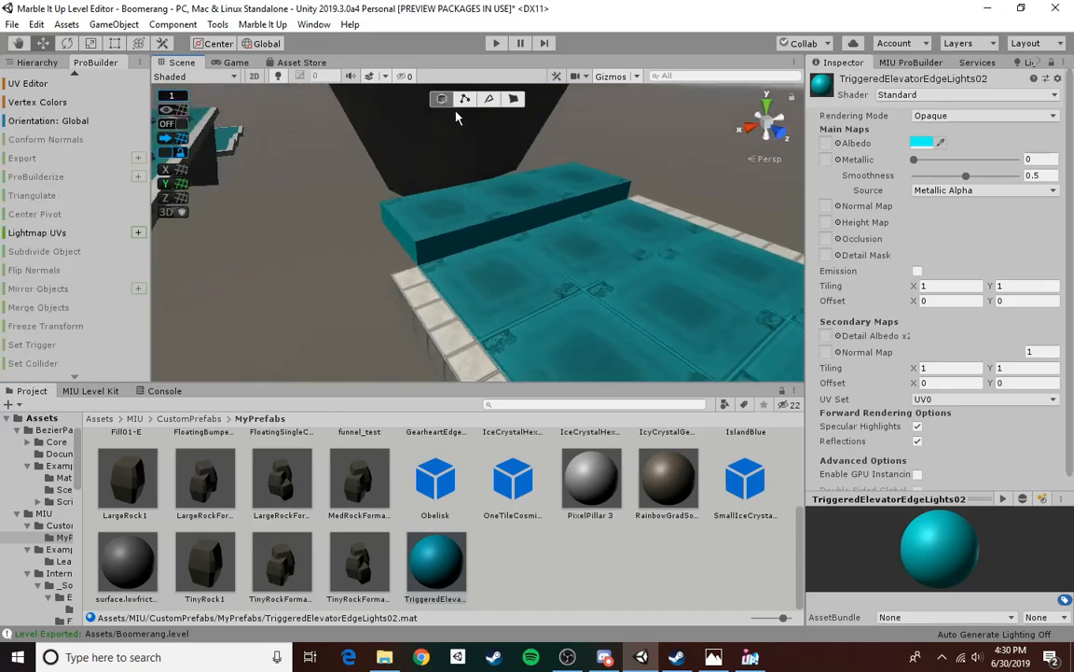
pyautogui.click(490, 209)
pyautogui.press('f')
pyautogui.click(514, 100)
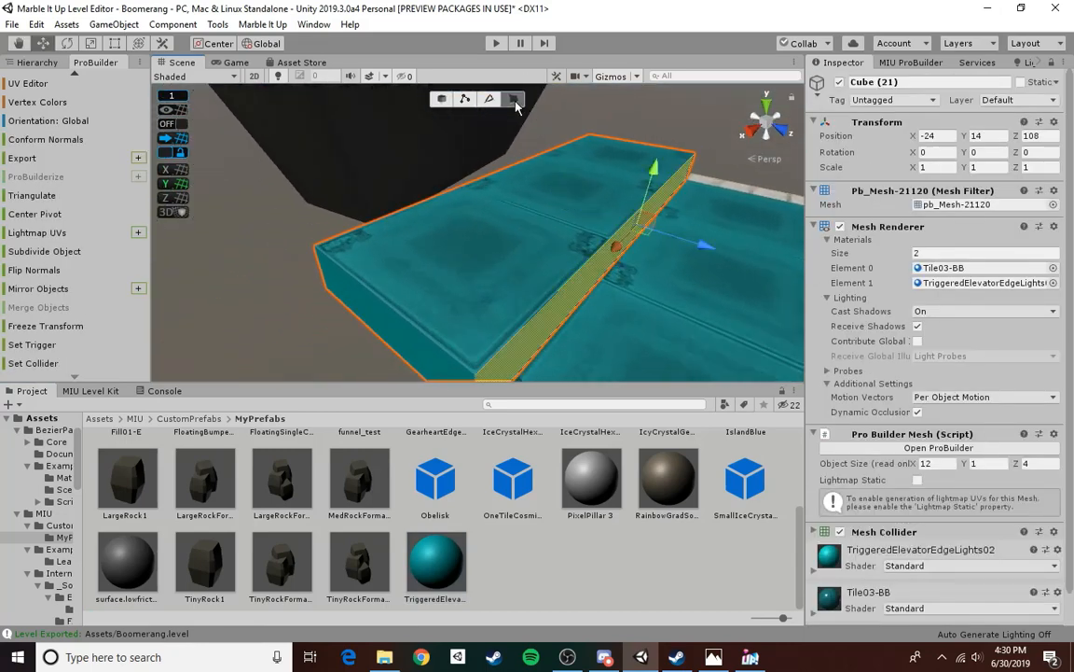
pyautogui.click(588, 224)
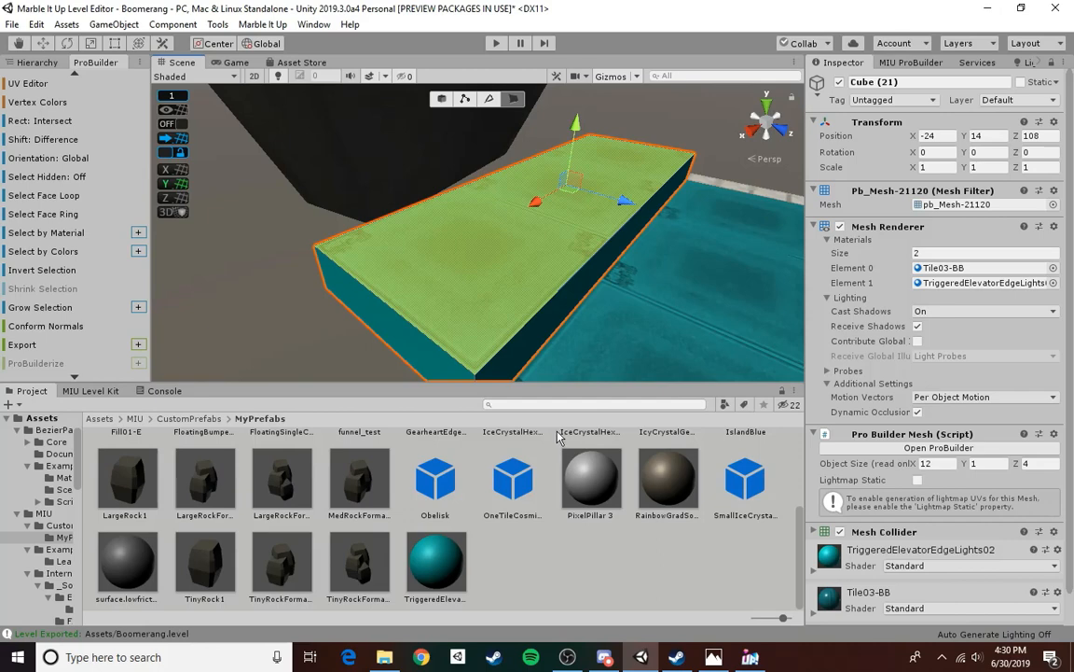
pyautogui.moveTo(457, 233); pyautogui.dragTo(474, 267, button='right')
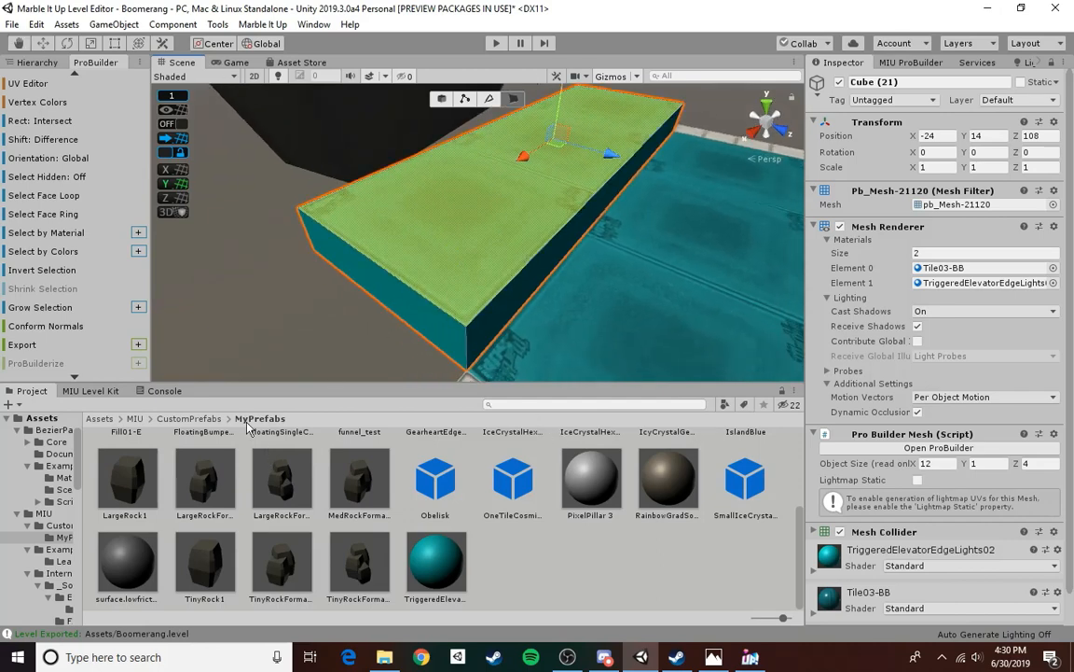
pyautogui.click(348, 332)
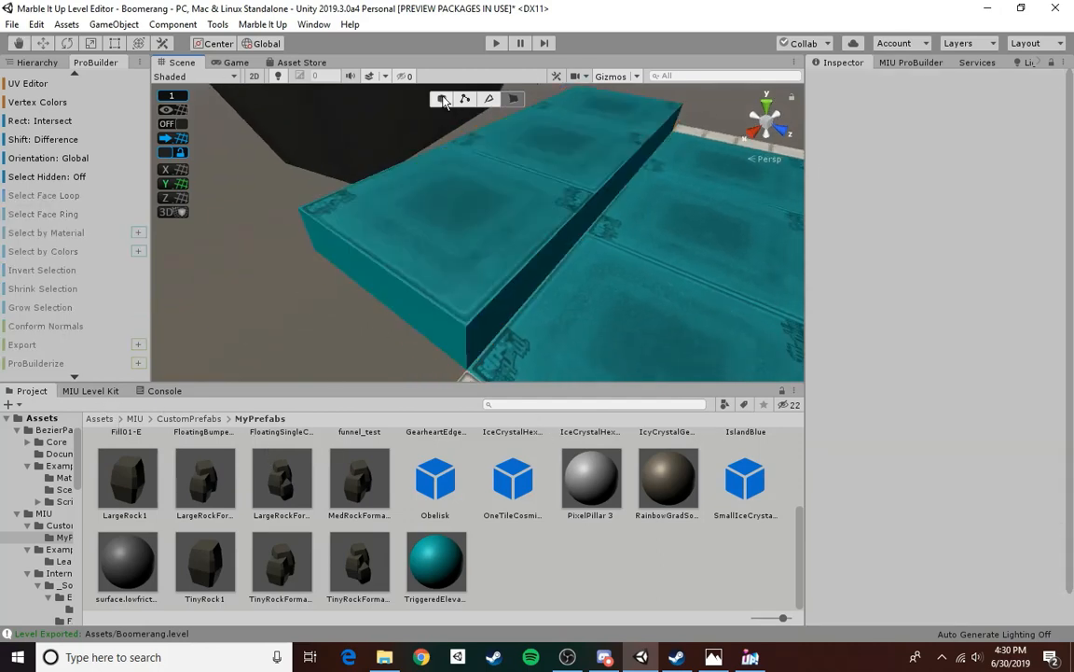
pyautogui.click(443, 99)
# - Apply the Tile03-CCC 1 material from the MovingPlatforms tiles to the connecting piece's top and save the scene
pyautogui.click(129, 514)
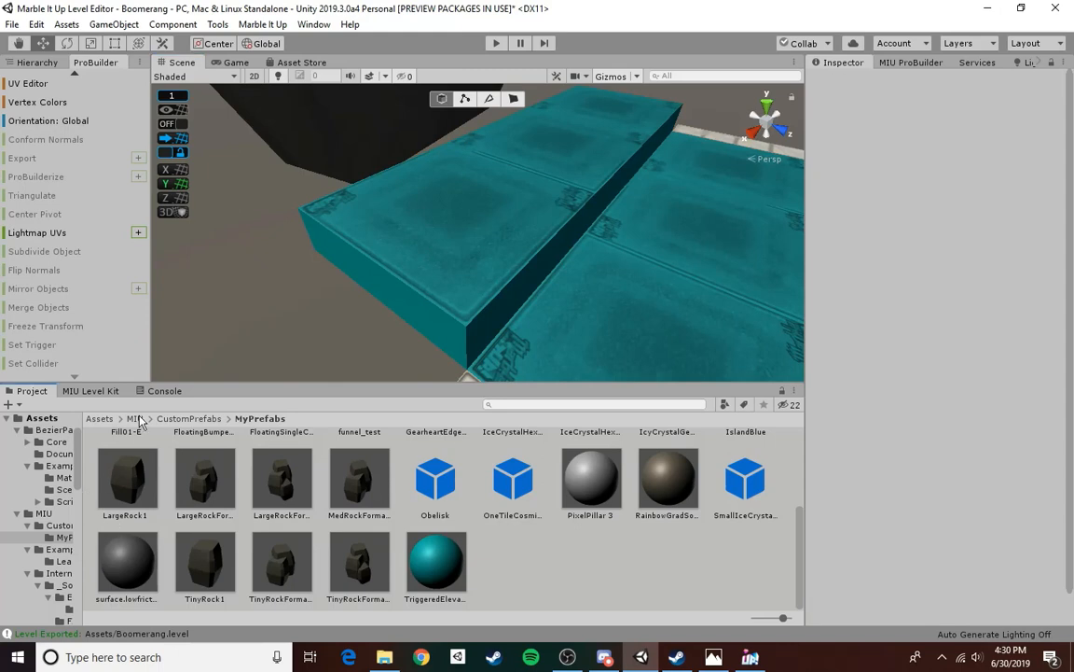
pyautogui.click(136, 419)
pyautogui.doubleClick(326, 459)
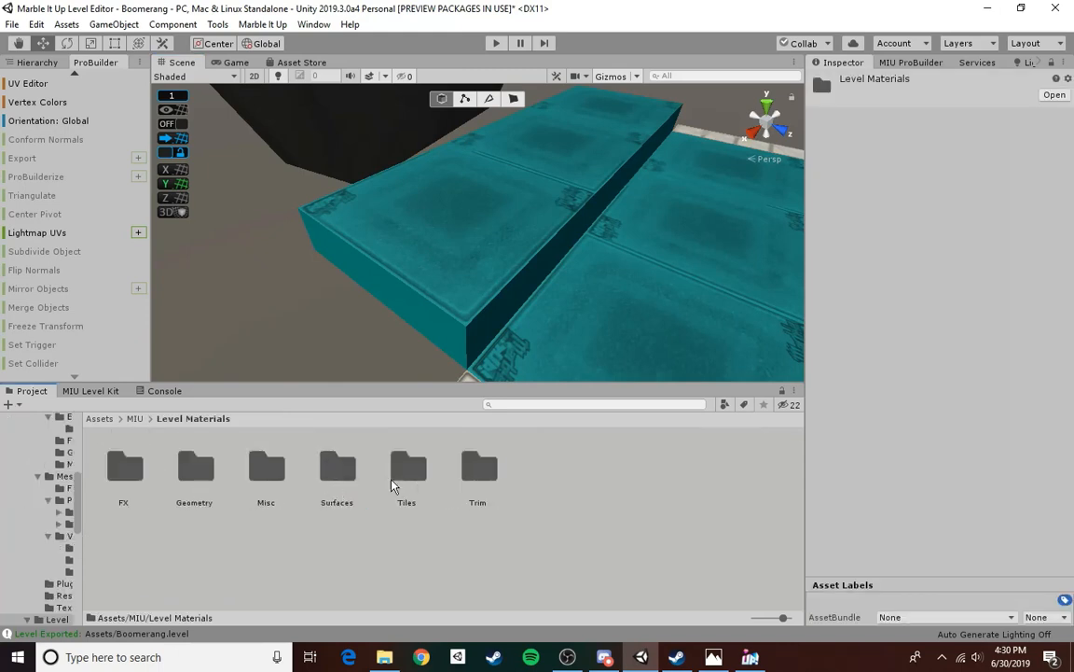
pyautogui.doubleClick(393, 485)
pyautogui.doubleClick(355, 487)
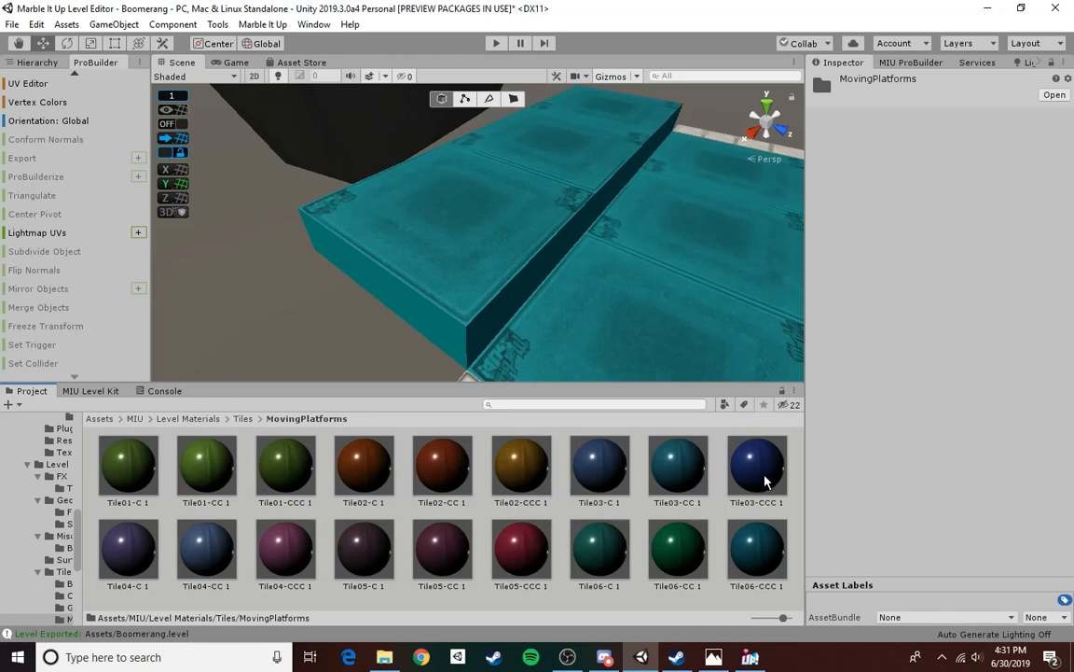
pyautogui.moveTo(769, 461); pyautogui.dragTo(484, 179)
pyautogui.moveTo(422, 278); pyautogui.dragTo(444, 222, button='right')
pyautogui.click(13, 25)
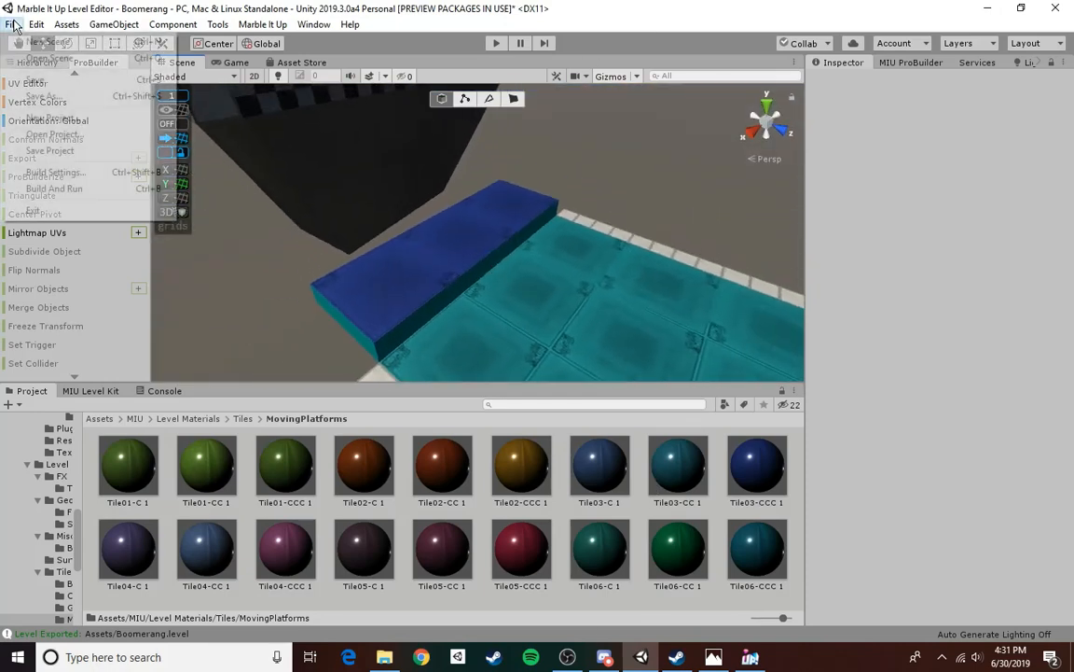
pyautogui.click(69, 80)
# - Add an Elevator Mover component to the blue-topped connecting piece
pyautogui.moveTo(546, 276); pyautogui.dragTo(429, 225, button='right')
pyautogui.click(430, 229)
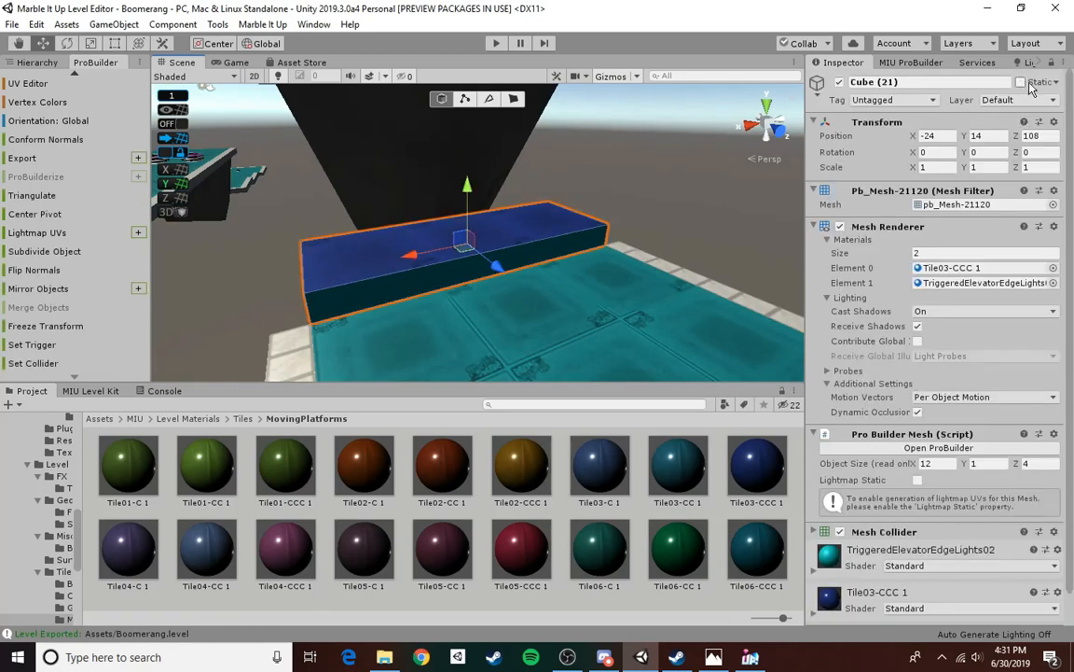
pyautogui.scroll(-1, 984, 327)
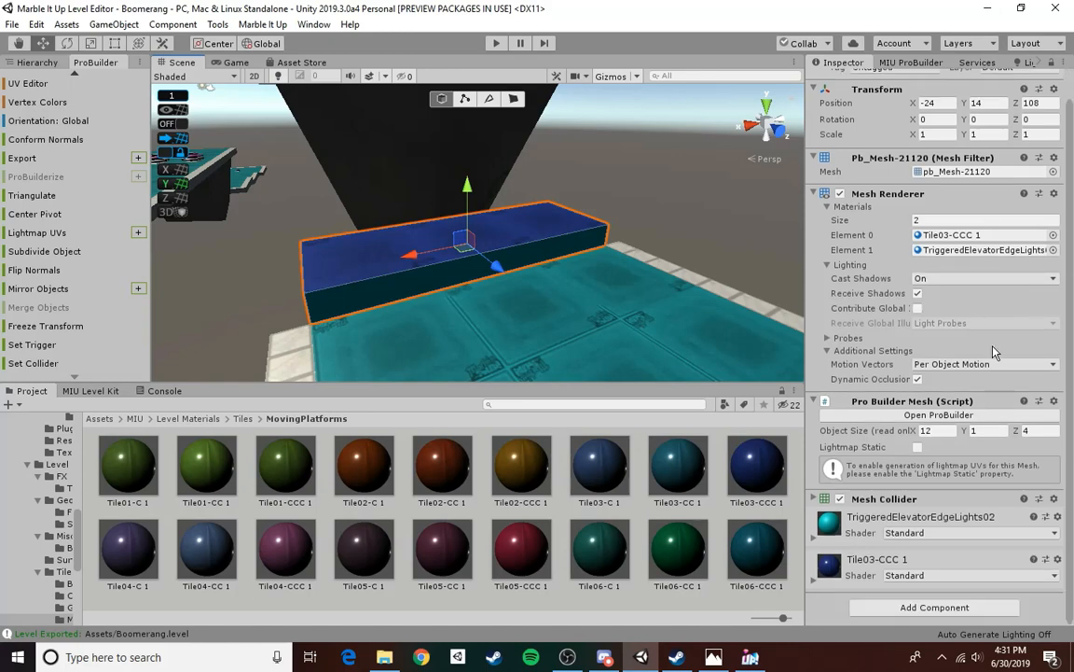
pyautogui.click(966, 607)
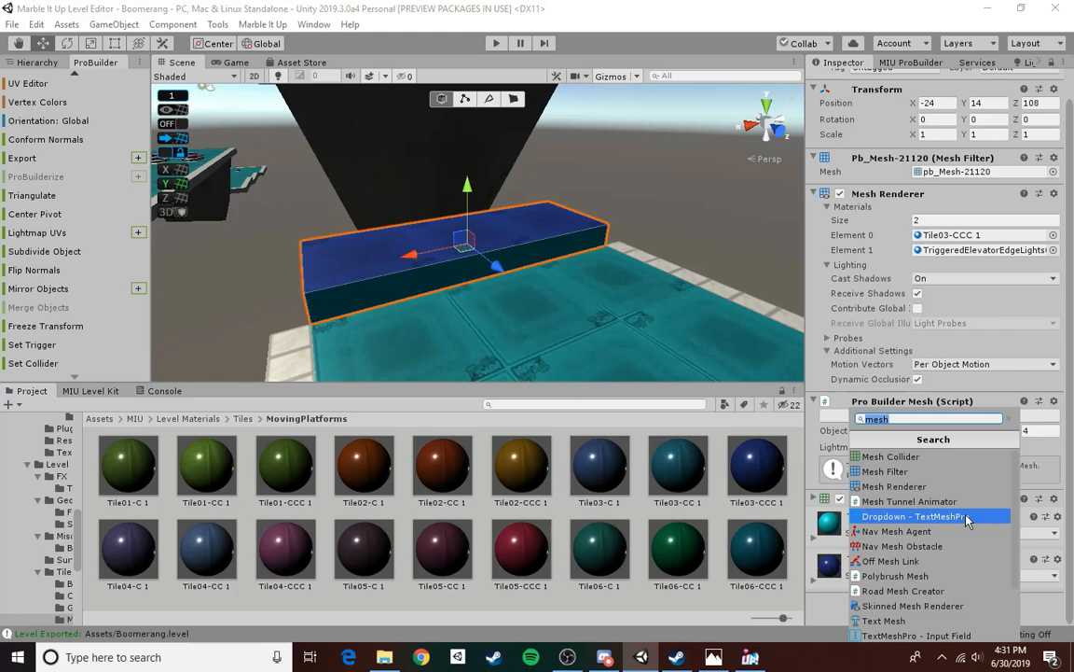
pyautogui.write('ele')
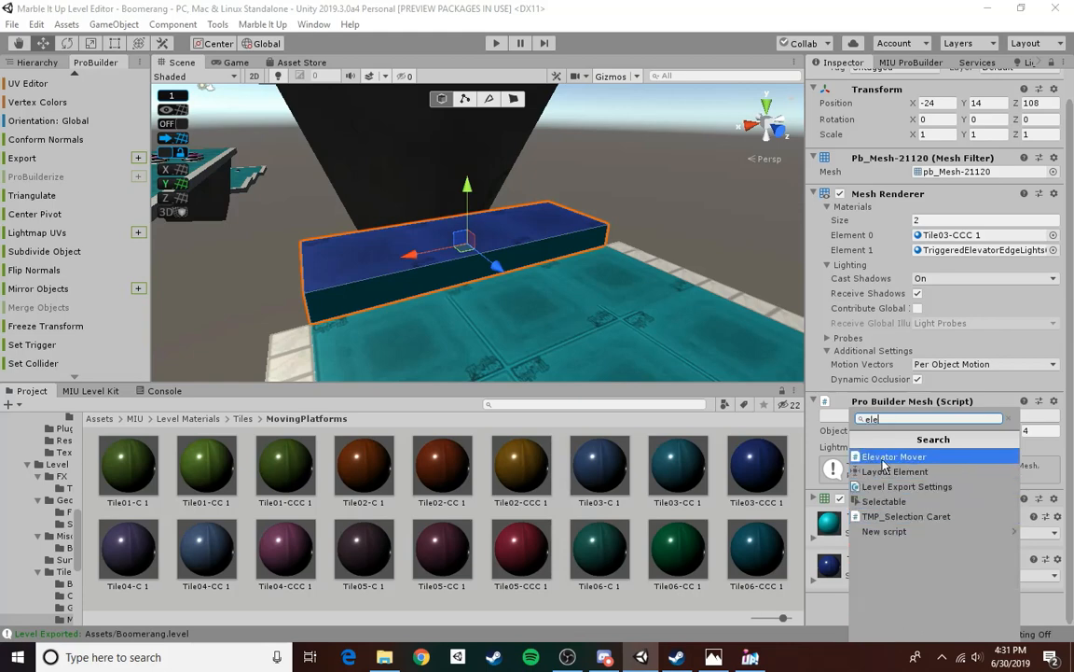
pyautogui.click(886, 459)
pyautogui.scroll(-5, 896, 509)
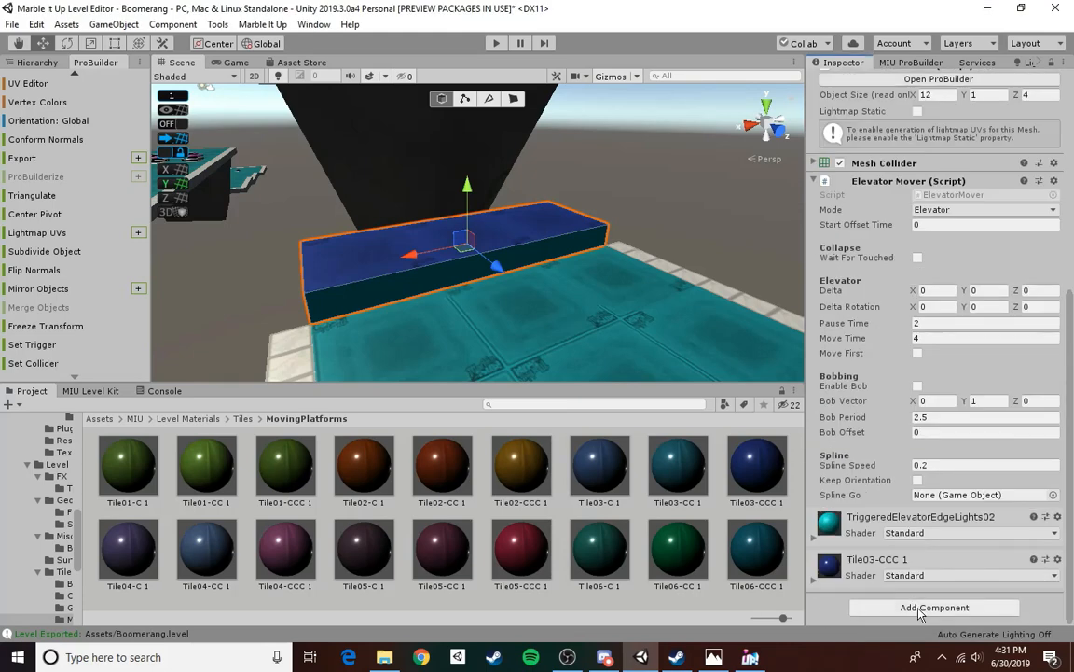
# - Add another Mesh Collider component to the connecting piece and review its component settings
pyautogui.click(891, 606)
pyautogui.write('mesh')
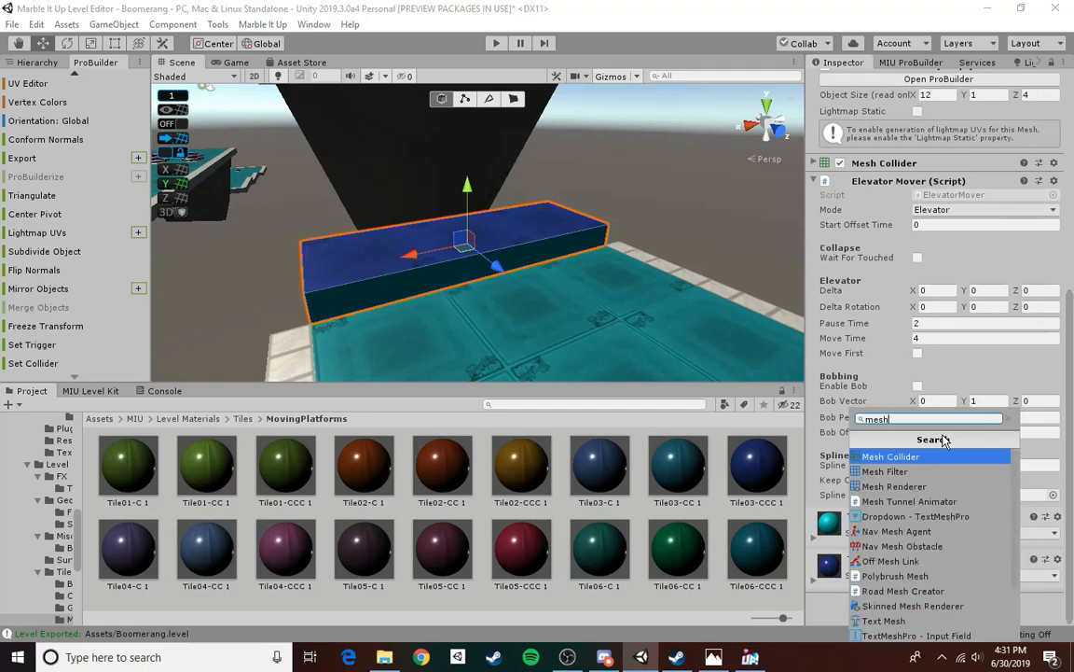
pyautogui.click(893, 457)
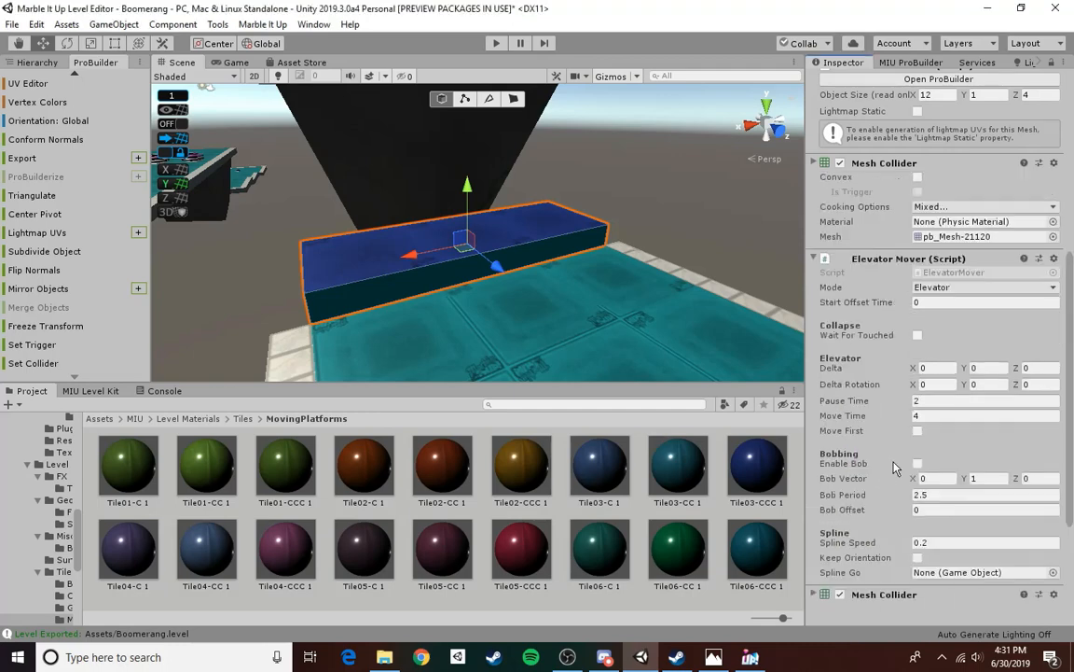
pyautogui.scroll(10, 901, 459)
pyautogui.scroll(-8, 901, 459)
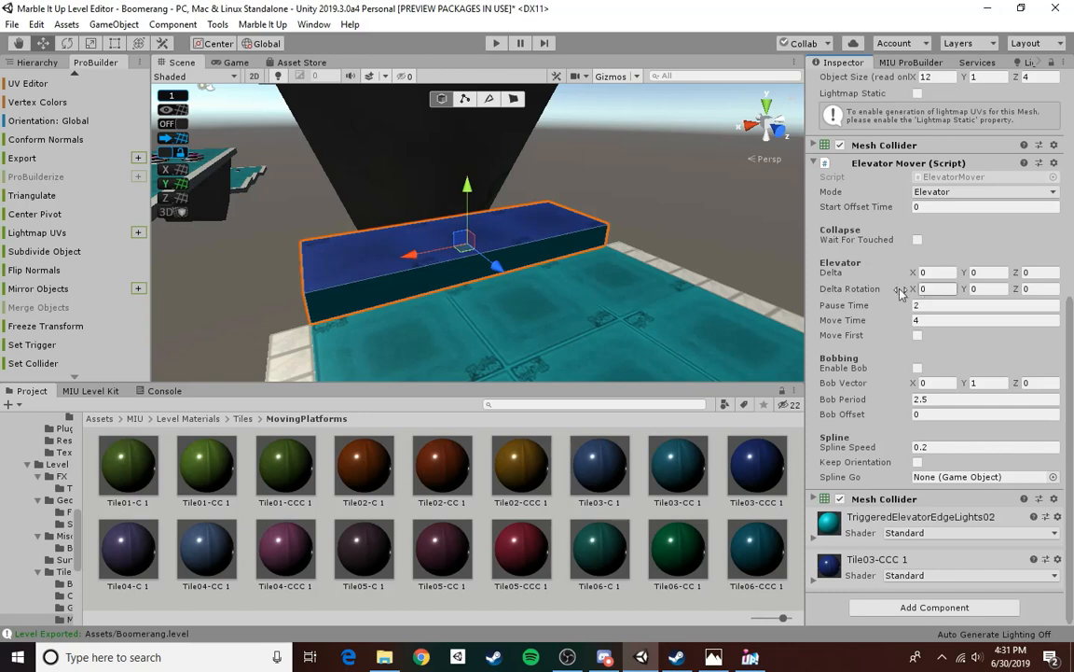
# - Raise the connecting piece to Y 21 to check the travel up to the tall block's top, and return it to Y 14
pyautogui.moveTo(539, 275); pyautogui.dragTo(563, 260, button='right')
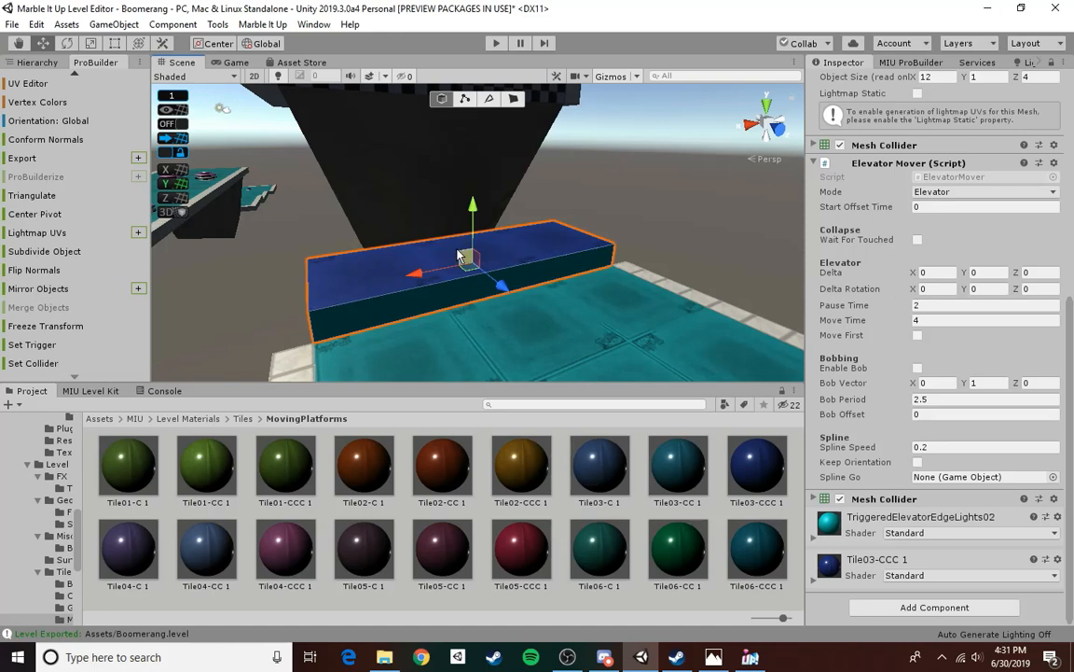
pyautogui.moveTo(491, 268); pyautogui.dragTo(510, 246, button='right')
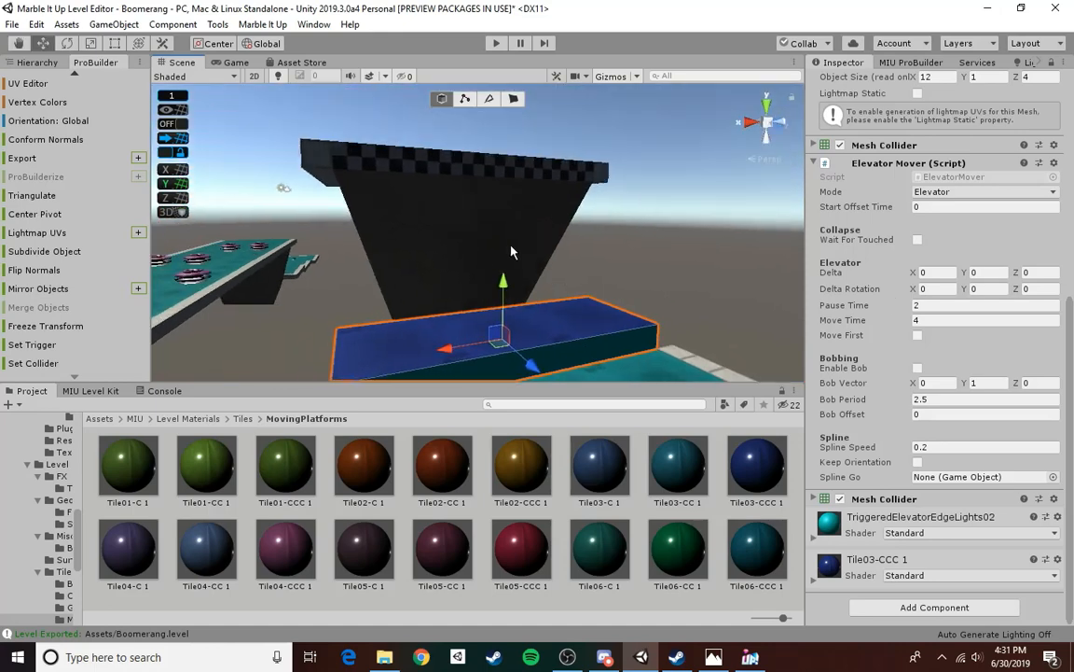
pyautogui.moveTo(504, 291)
pyautogui.mouseDown()
pyautogui.moveTo(501, 228)
pyautogui.moveTo(473, 124)
pyautogui.moveTo(495, 284)
pyautogui.mouseUp()
pyautogui.scroll(-1, 612, 299)
pyautogui.moveTo(623, 284); pyautogui.dragTo(585, 304, button='right')
pyautogui.scroll(6, 586, 304)
pyautogui.scroll(-4, 585, 304)
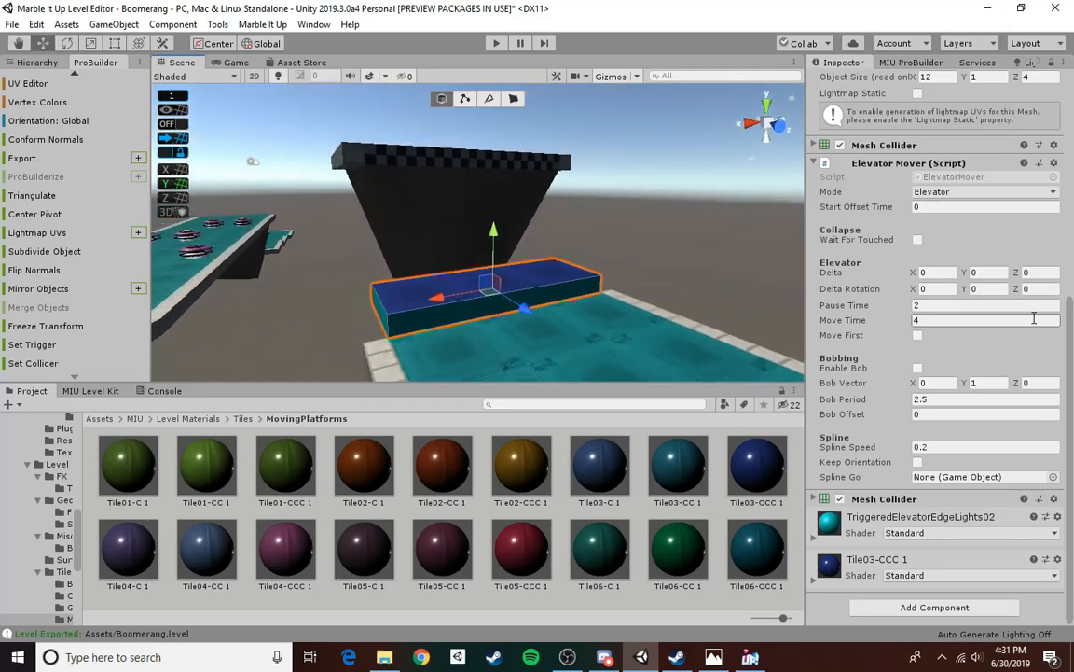
pyautogui.scroll(8, 989, 308)
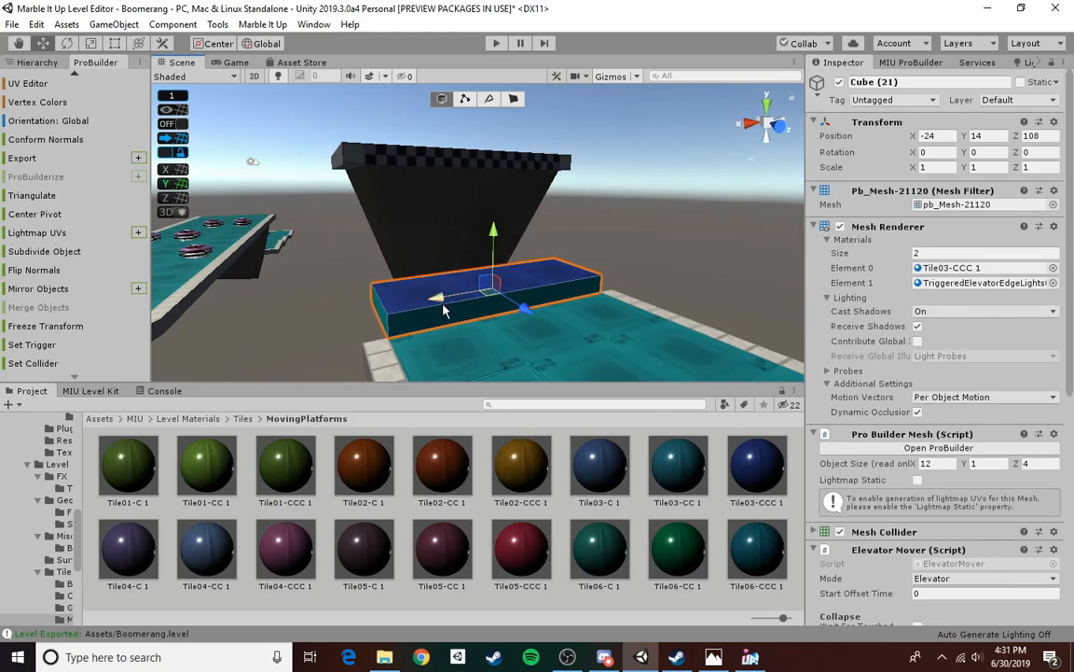
pyautogui.click(981, 138)
pyautogui.doubleClick(1000, 137)
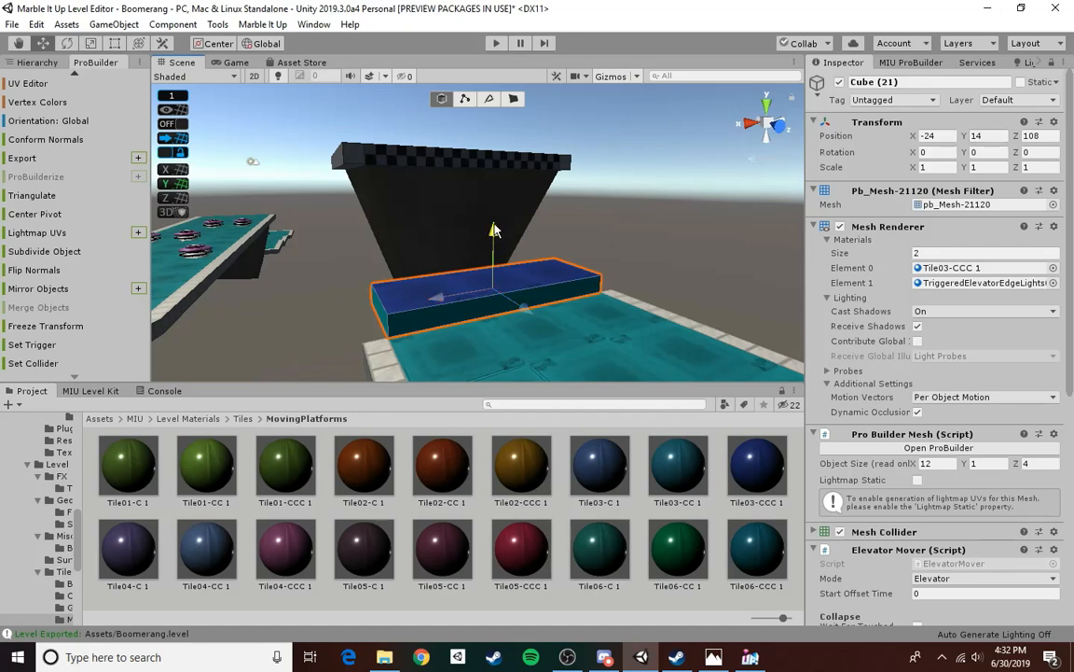
pyautogui.write('21')
pyautogui.press('Return')
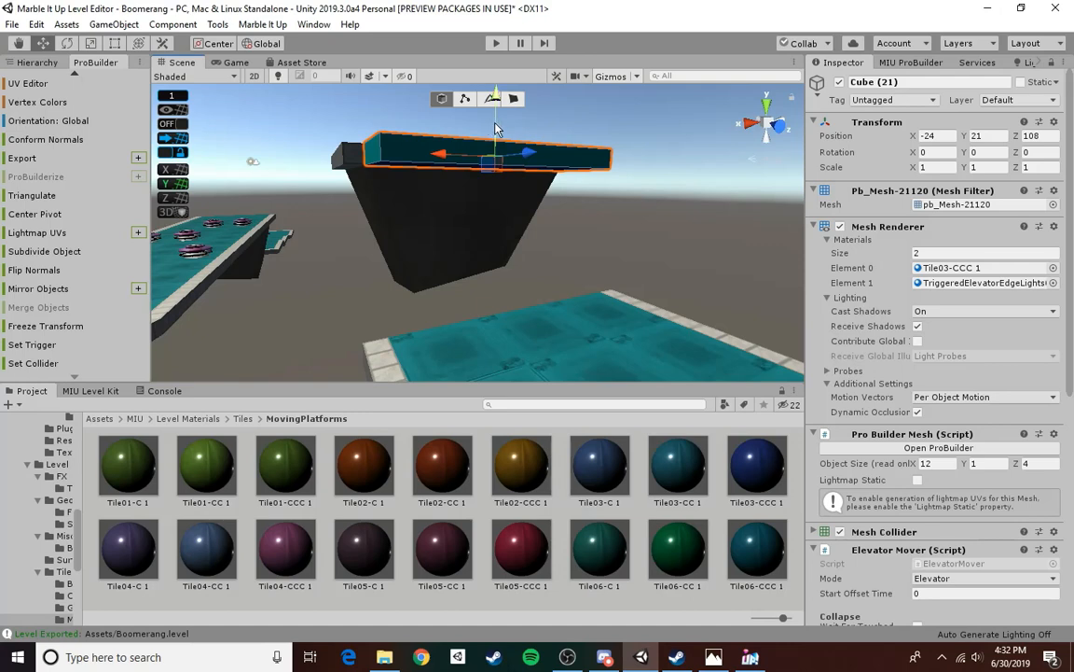
pyautogui.moveTo(494, 126); pyautogui.dragTo(501, 262)
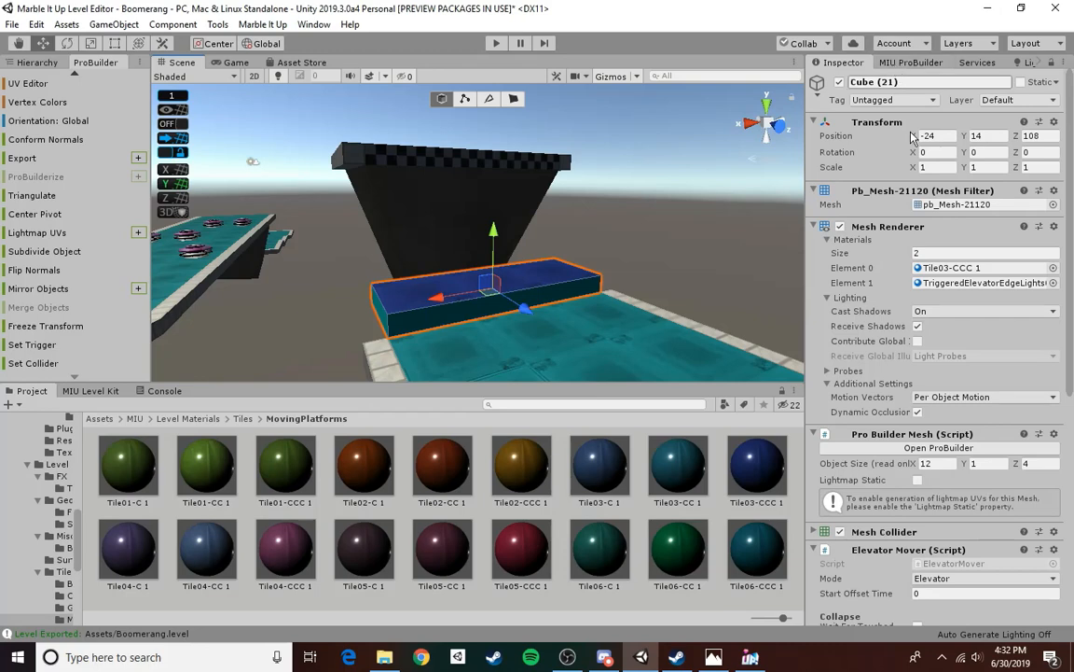
# - Set the Elevator Mover's Delta Y to 7 on the connecting piece
pyautogui.scroll(-8, 839, 355)
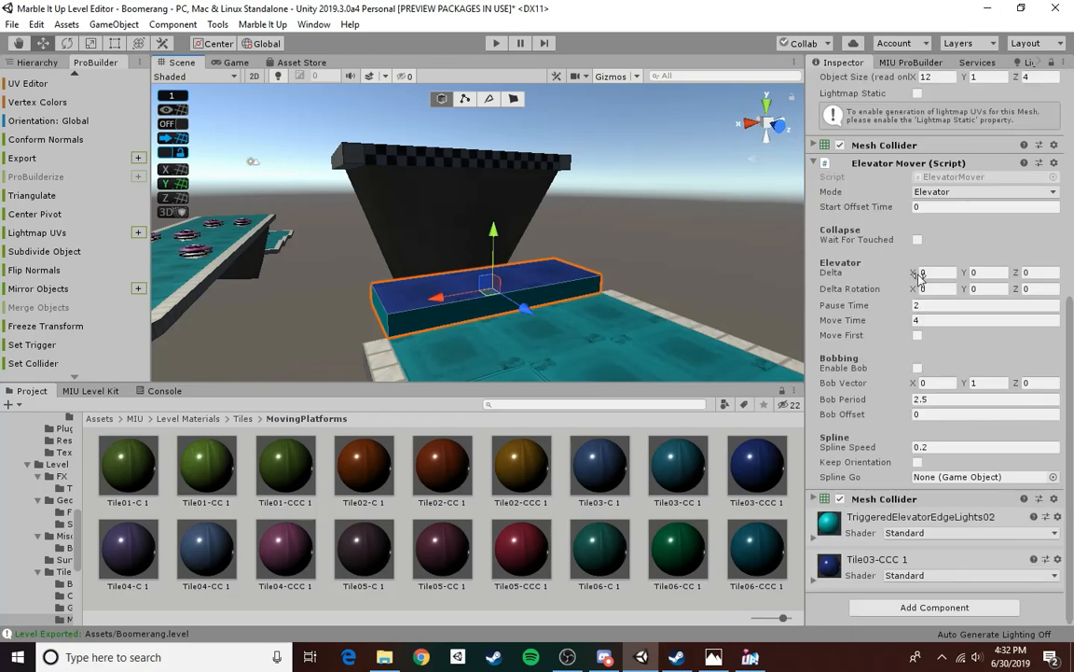
pyautogui.click(977, 272)
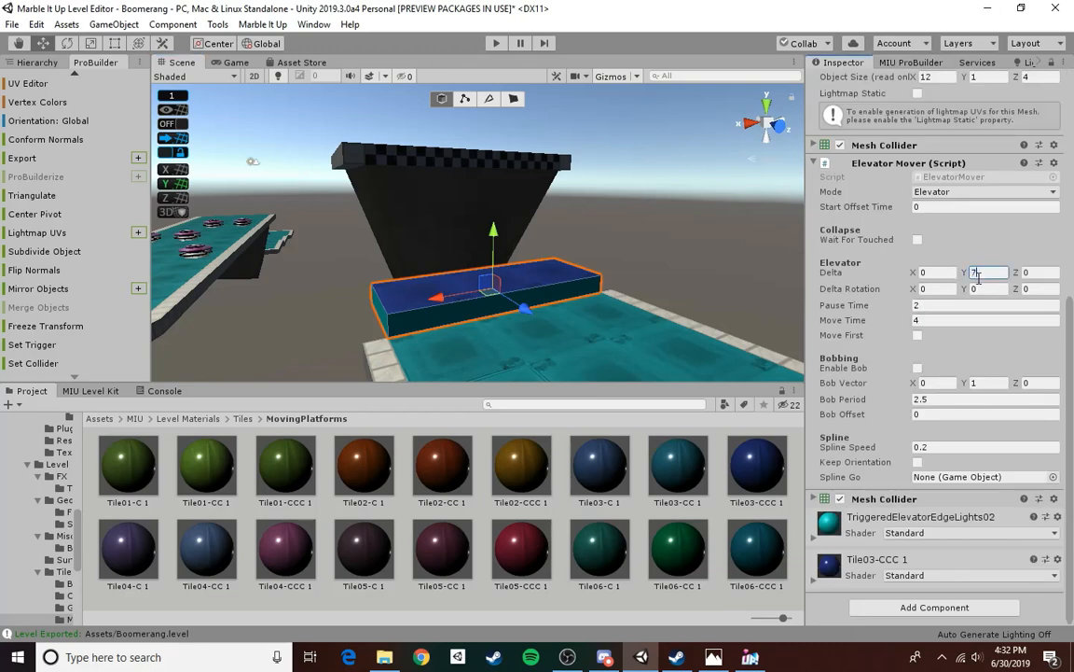
# - Enable Wait For Touched and set the Pause Time to 0.5 in the connecting piece's Elevator Mover
pyautogui.click(925, 305)
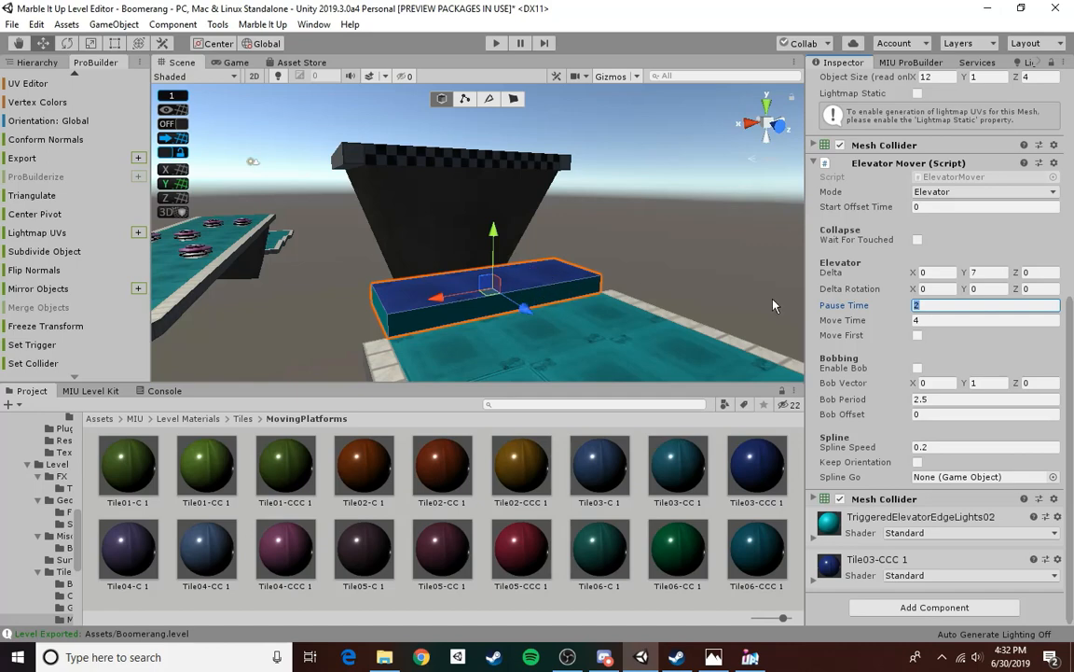
pyautogui.click(839, 239)
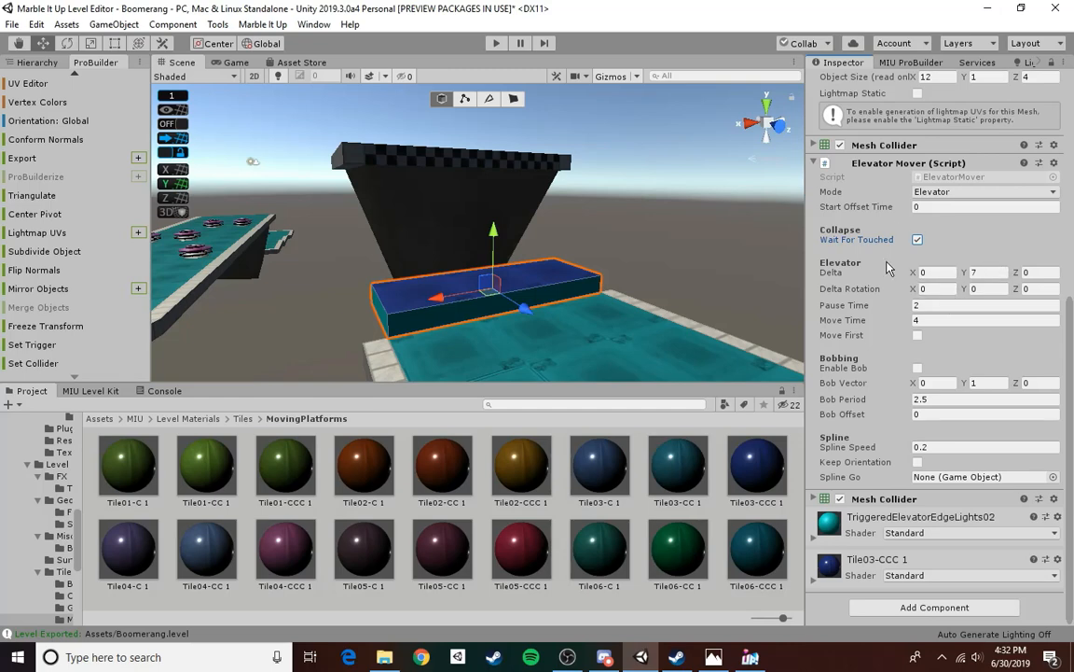
pyautogui.click(931, 306)
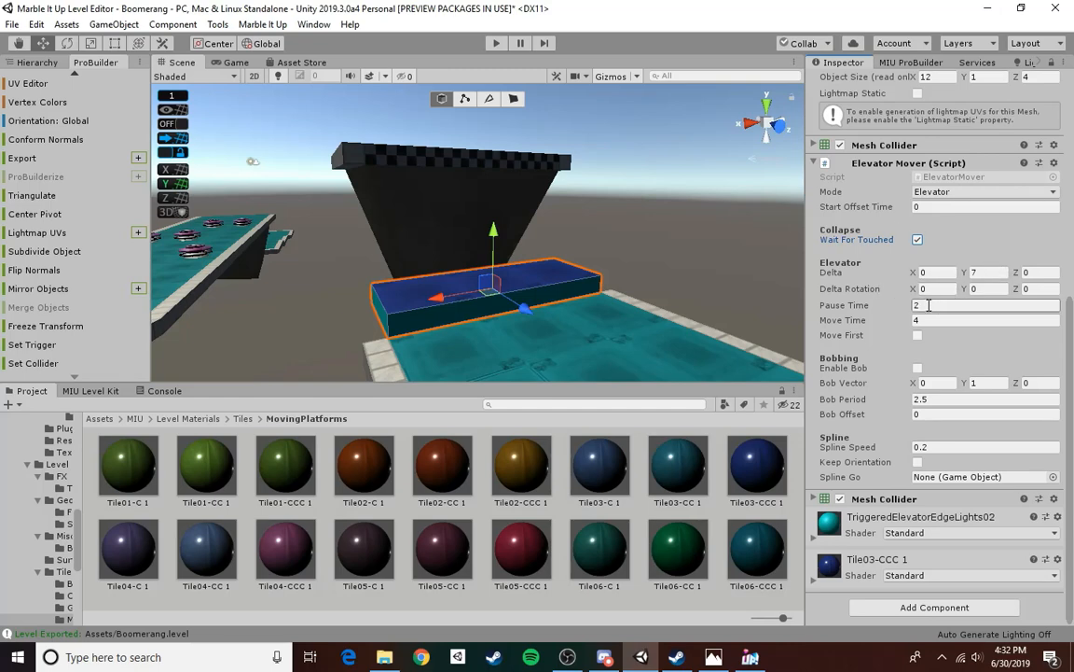
pyautogui.click(928, 305)
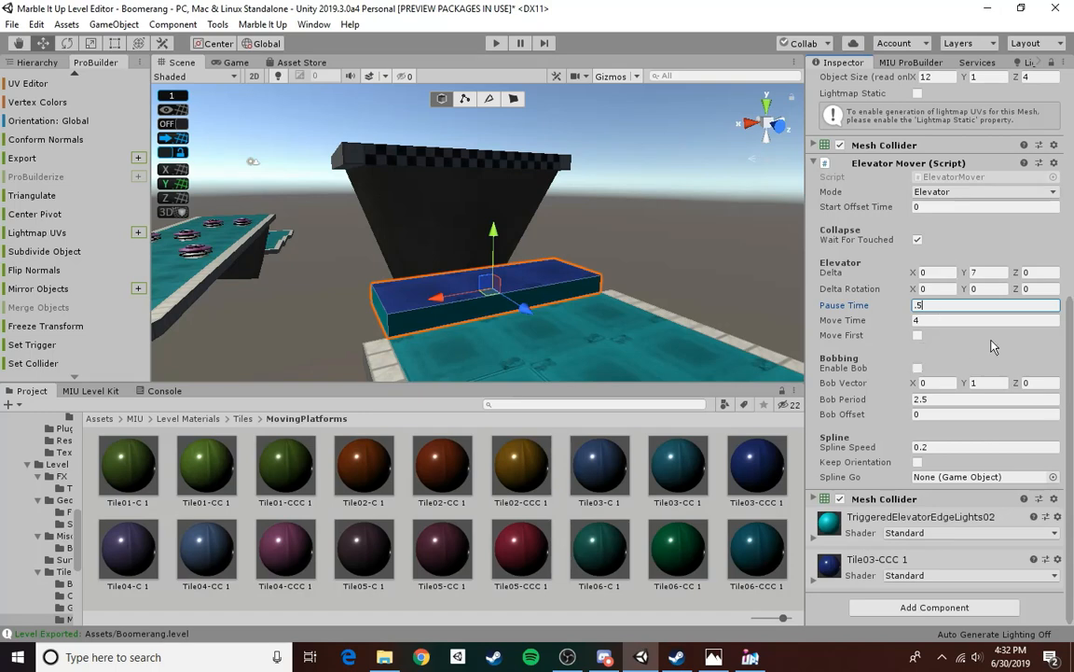
# - Set the Elevator Mover's Move Time to 1 on the connecting piece
pyautogui.click(918, 321)
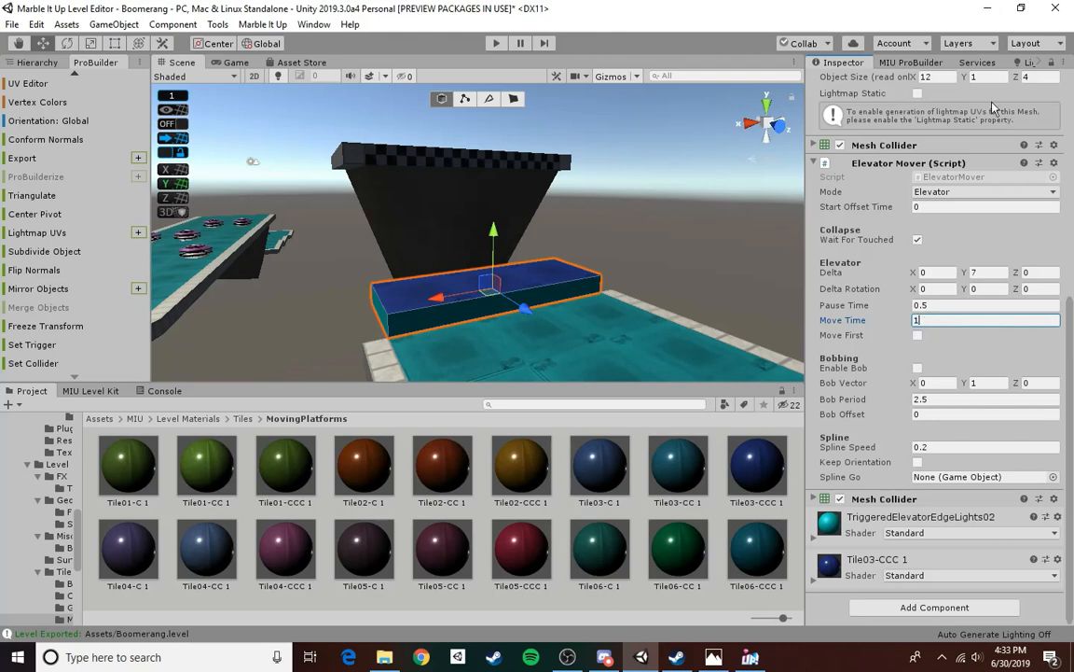
pyautogui.write('.5')
pyautogui.press('BackSpace')
pyautogui.press('BackSpace')
pyautogui.moveTo(638, 264); pyautogui.dragTo(633, 251, button='right')
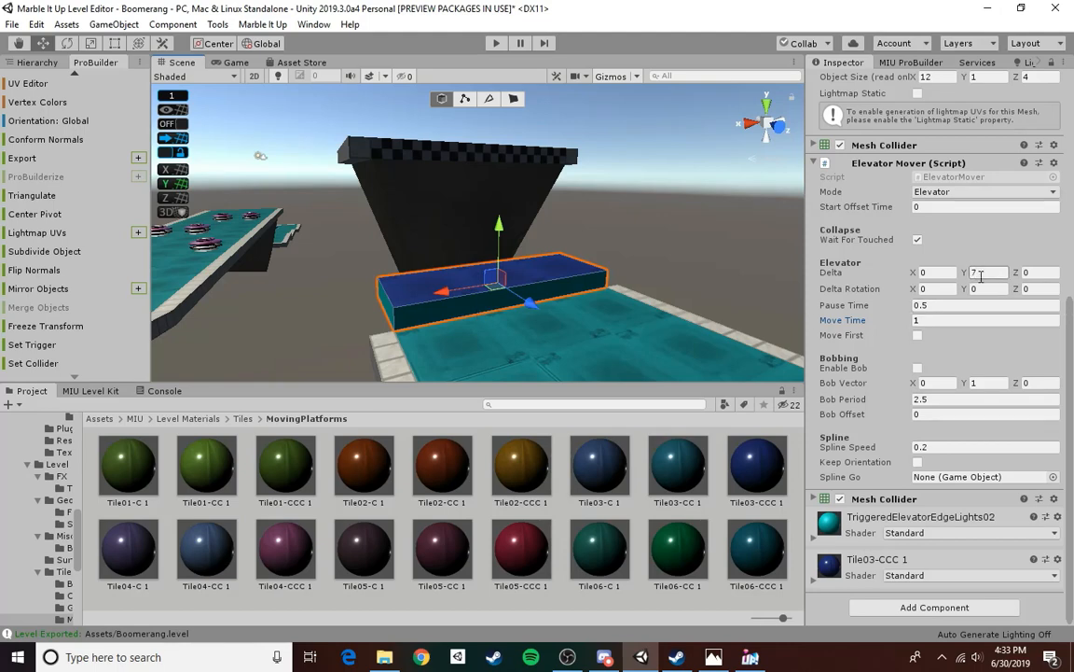
pyautogui.press('Return')
# - Examine the connecting piece and the tall block from several angles, and review the piece's position and Elevator Mover settings
pyautogui.moveTo(557, 279); pyautogui.dragTo(429, 229, button='right')
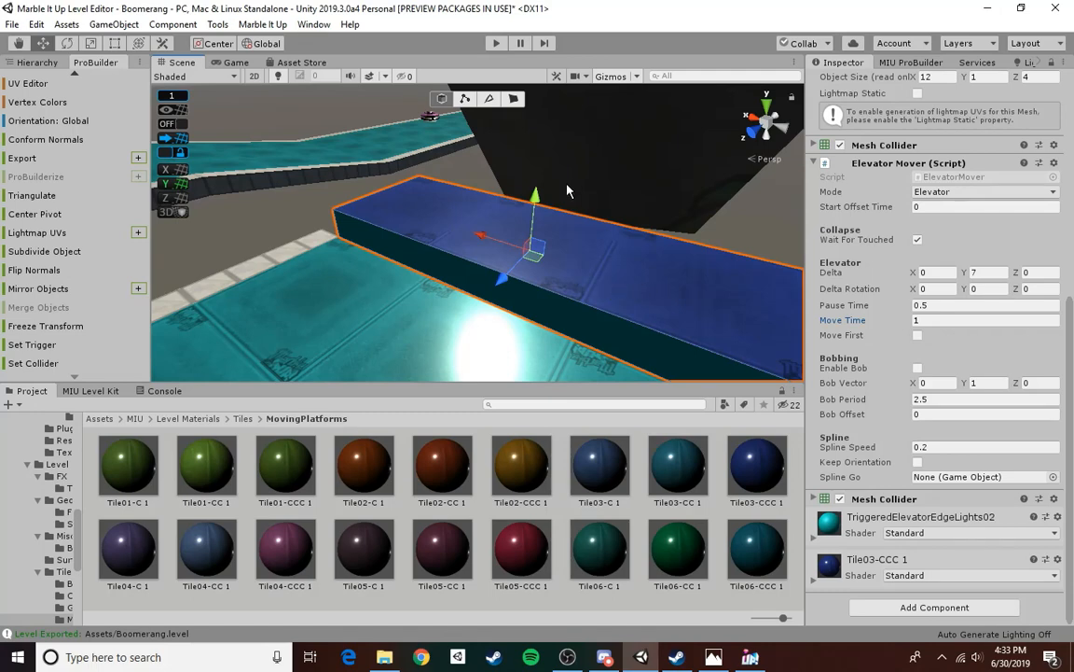
pyautogui.keyDown('alt'); pyautogui.moveTo(490, 200); pyautogui.dragTo(618, 205); pyautogui.keyUp('alt')
pyautogui.moveTo(616, 232); pyautogui.dragTo(575, 201, button='right')
pyautogui.scroll(10, 959, 267)
pyautogui.press('w')
pyautogui.moveTo(571, 281); pyautogui.dragTo(592, 304, button='right')
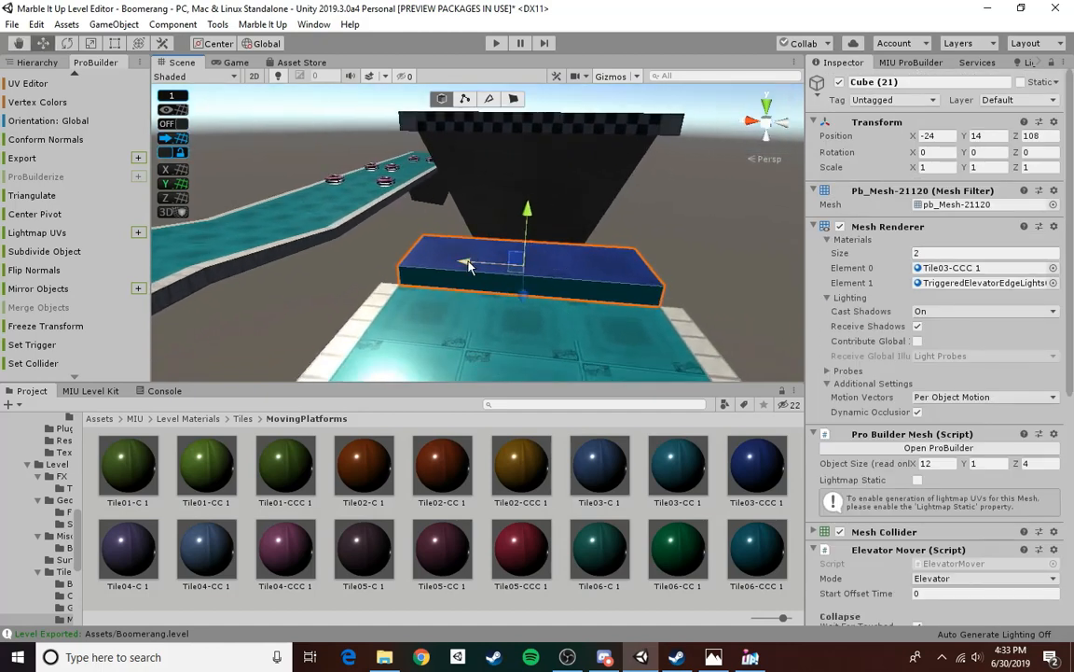
pyautogui.moveTo(635, 378); pyautogui.dragTo(581, 323, button='right')
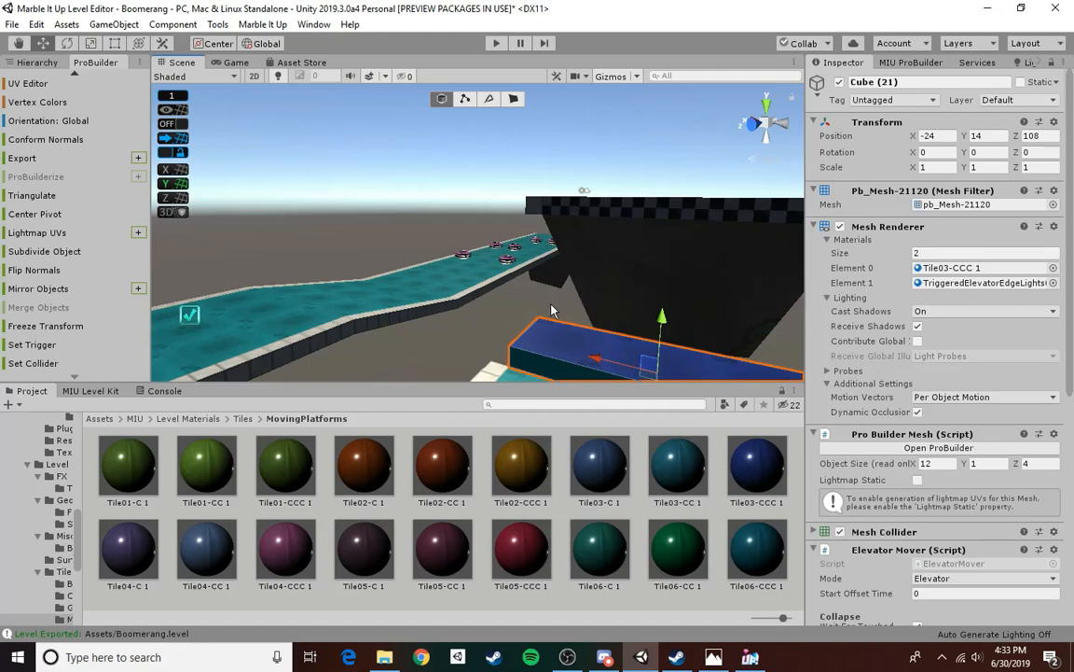
pyautogui.click(936, 138)
pyautogui.scroll(-5, 968, 329)
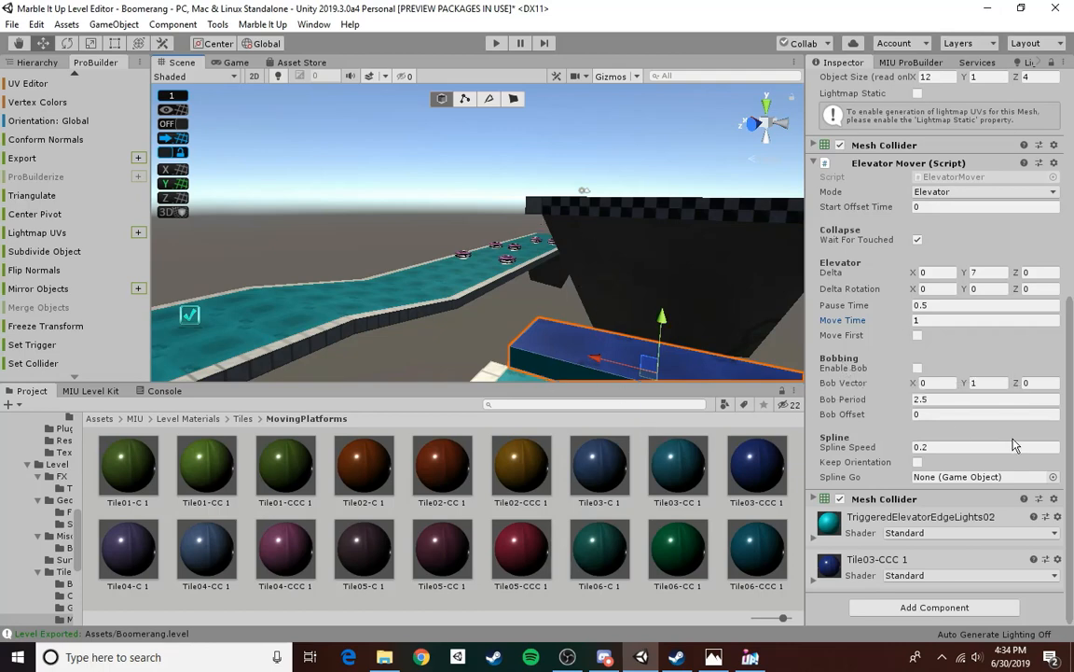
pyautogui.click(970, 400)
pyautogui.scroll(8, 969, 400)
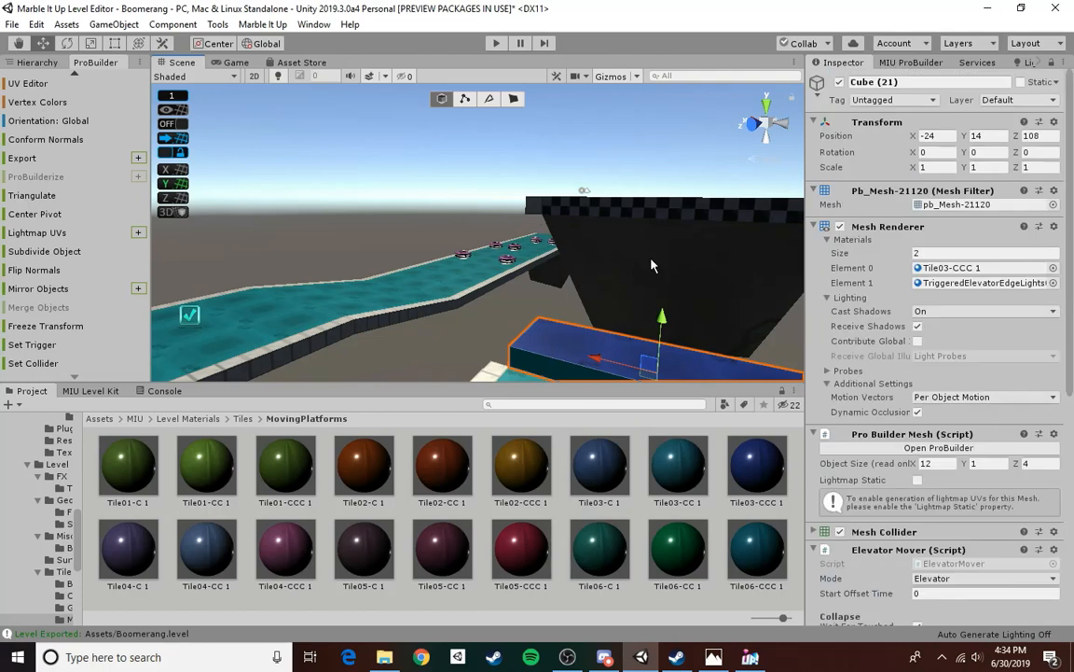
# - Save the Boomerang scene and recalculate the level bounds in the MIU Level Kit
pyautogui.click(13, 24)
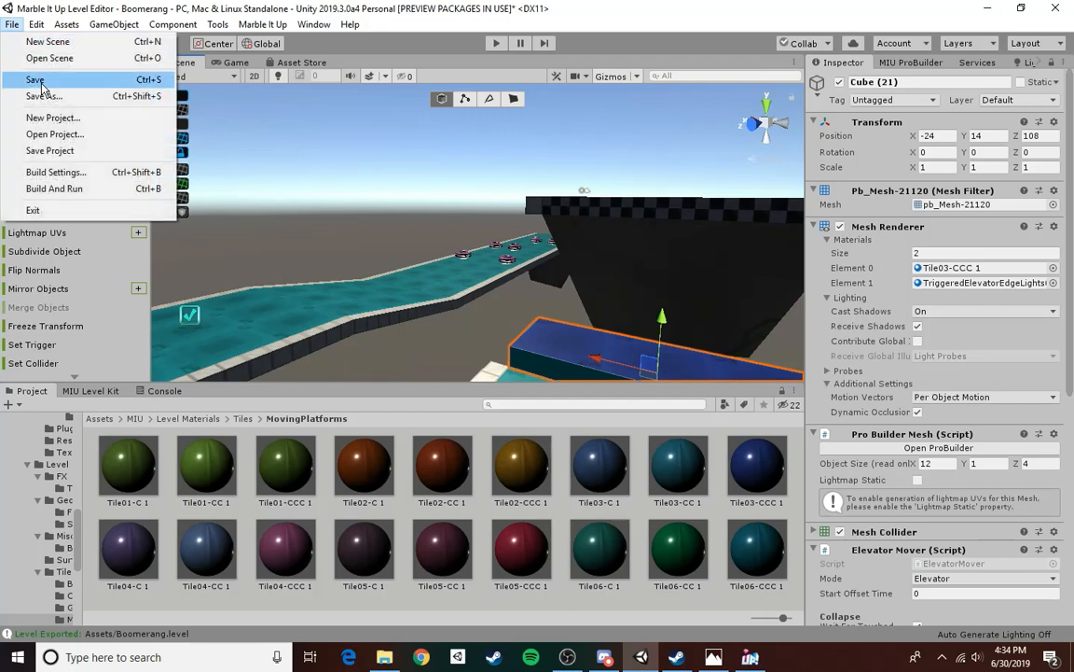
pyautogui.click(39, 80)
pyautogui.click(90, 391)
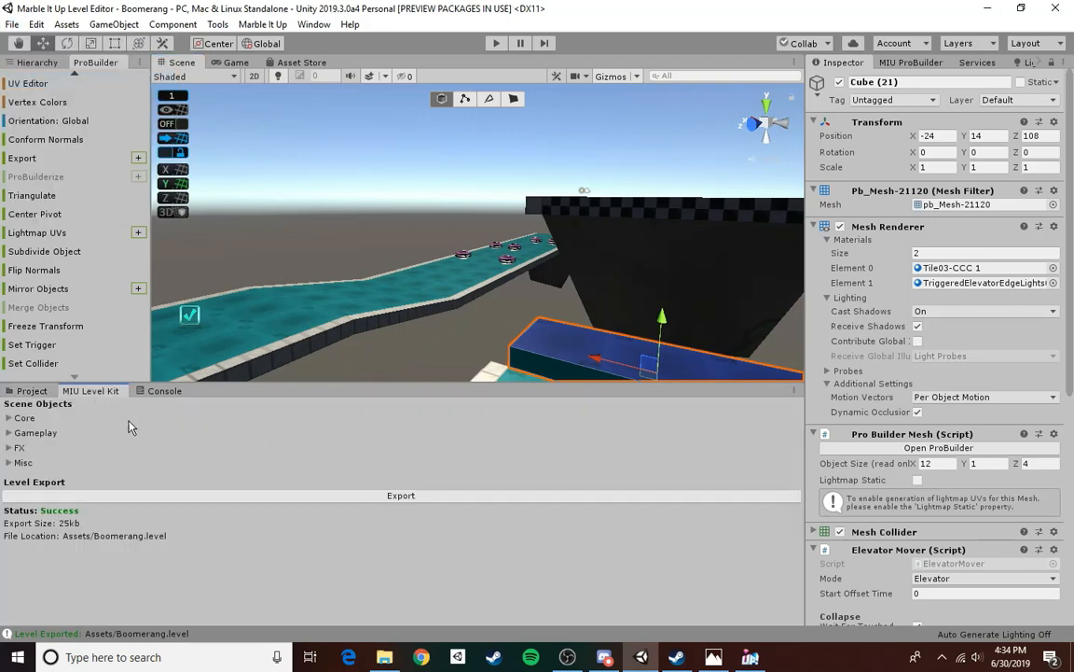
pyautogui.click(9, 418)
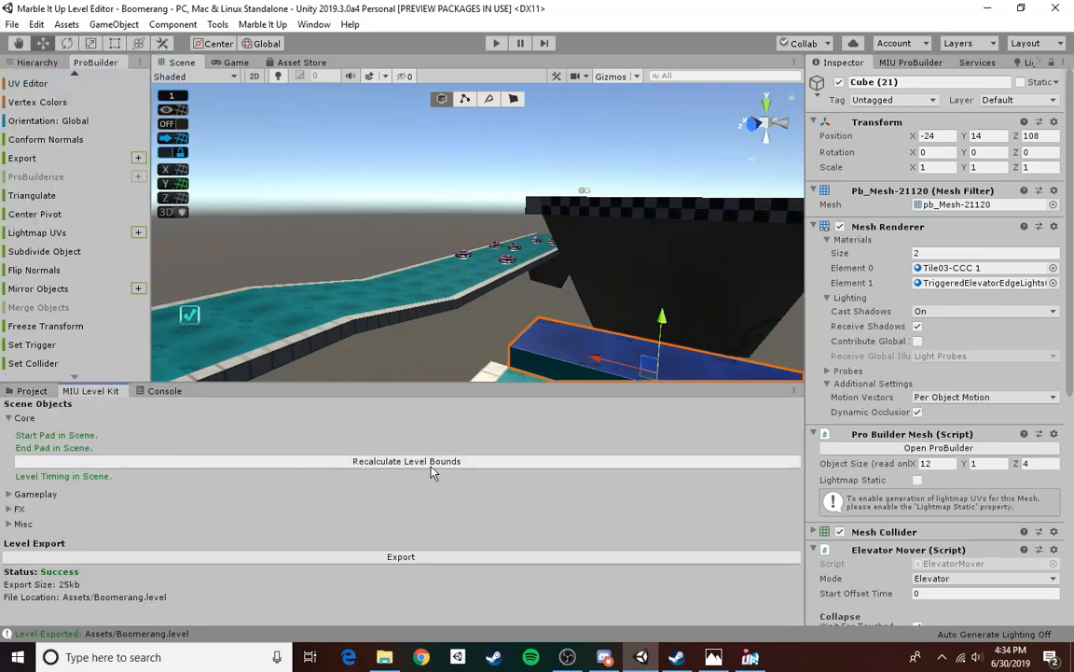
pyautogui.click(387, 463)
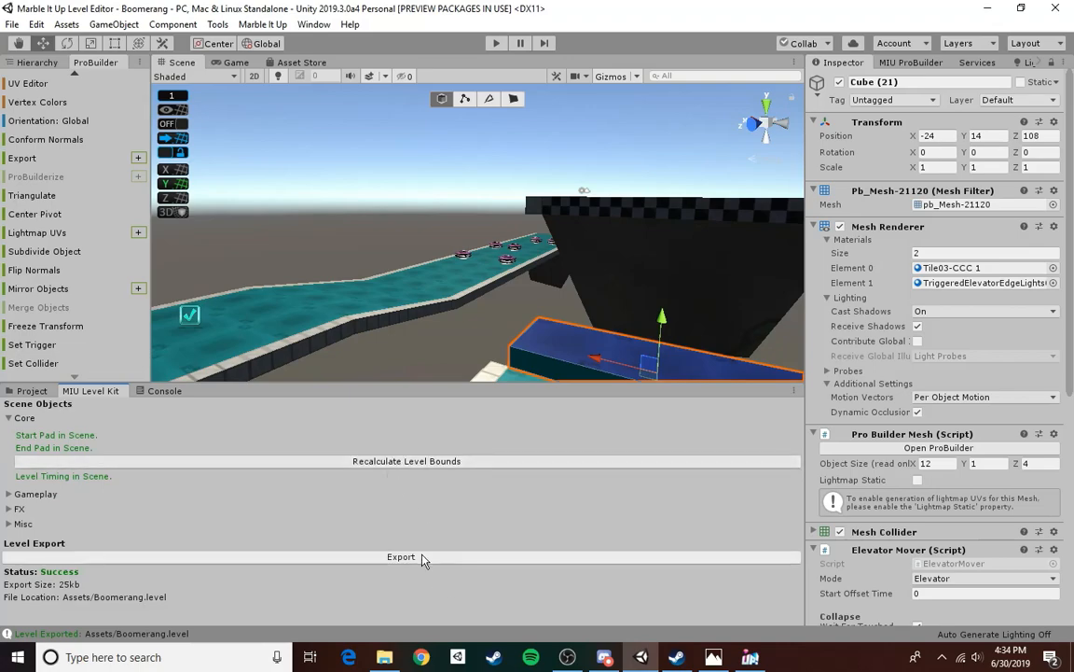
# - Export the Boomerang level, switch to Marble It Up!, and start playing the level
pyautogui.click(422, 557)
pyautogui.click(608, 657)
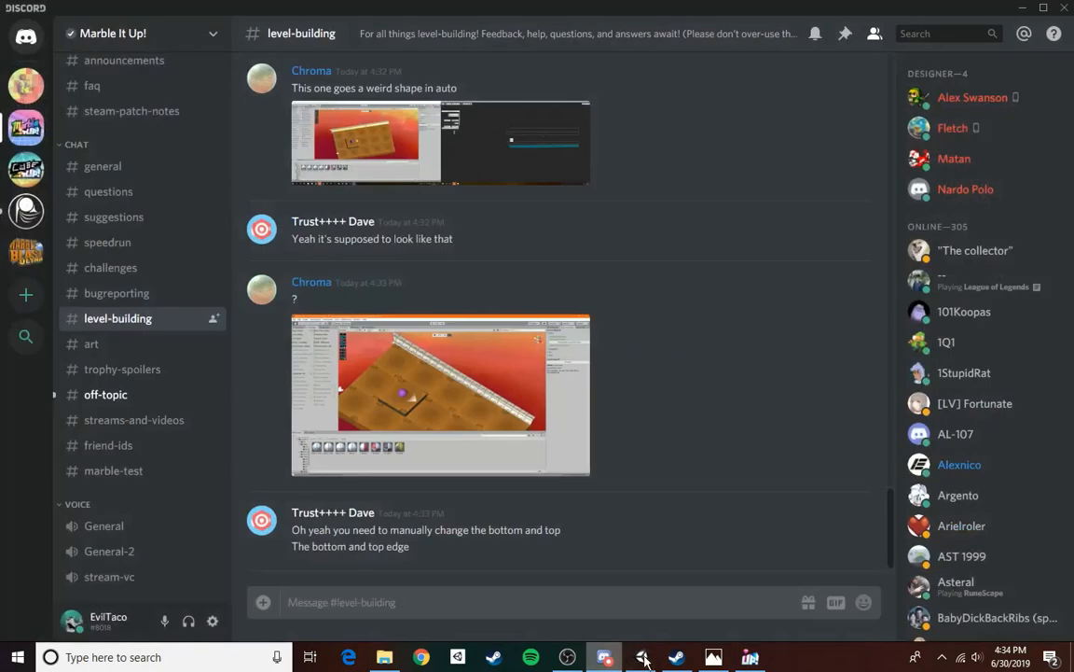
pyautogui.click(643, 657)
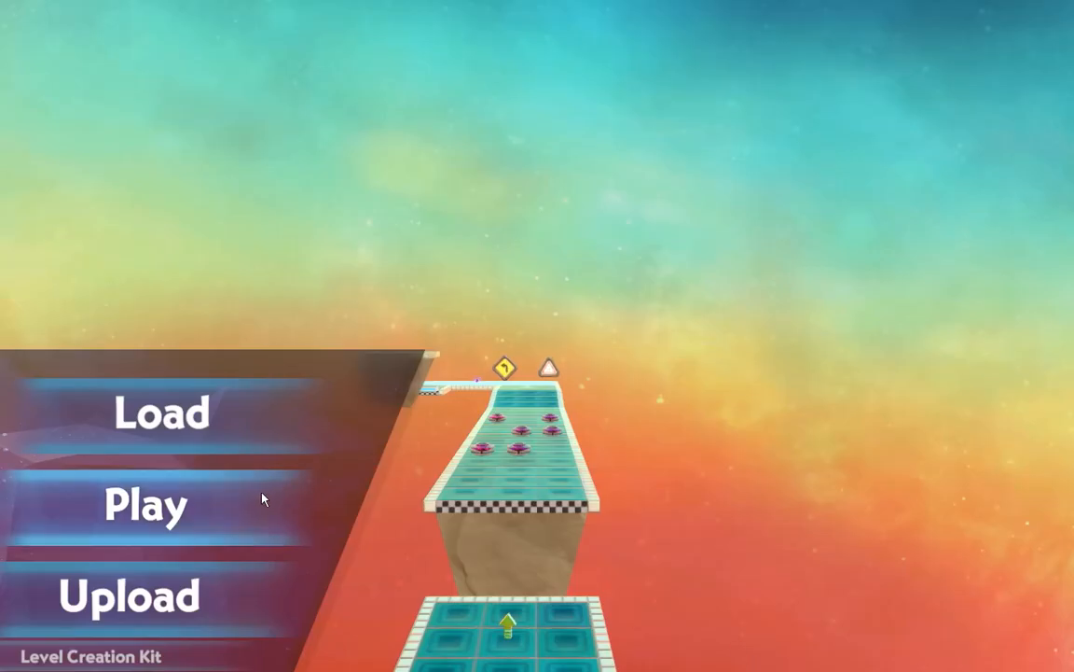
pyautogui.click(262, 499)
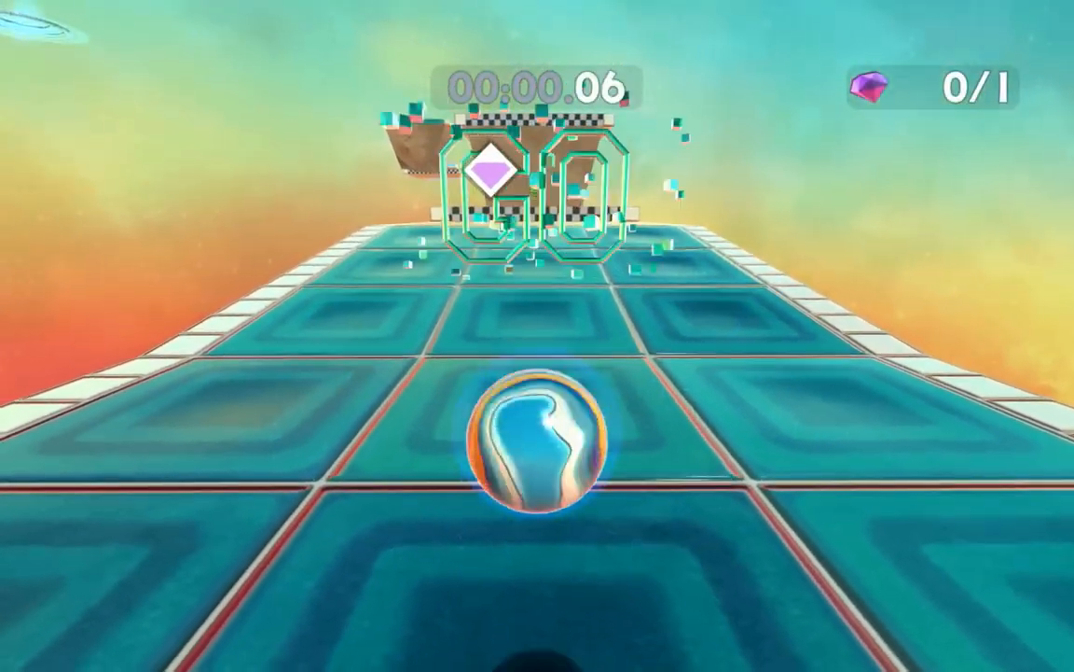
# - Playtest the level's start by jumping the marble onto the raised checkered platform and steering it through the first bumpers
pyautogui.press('w')
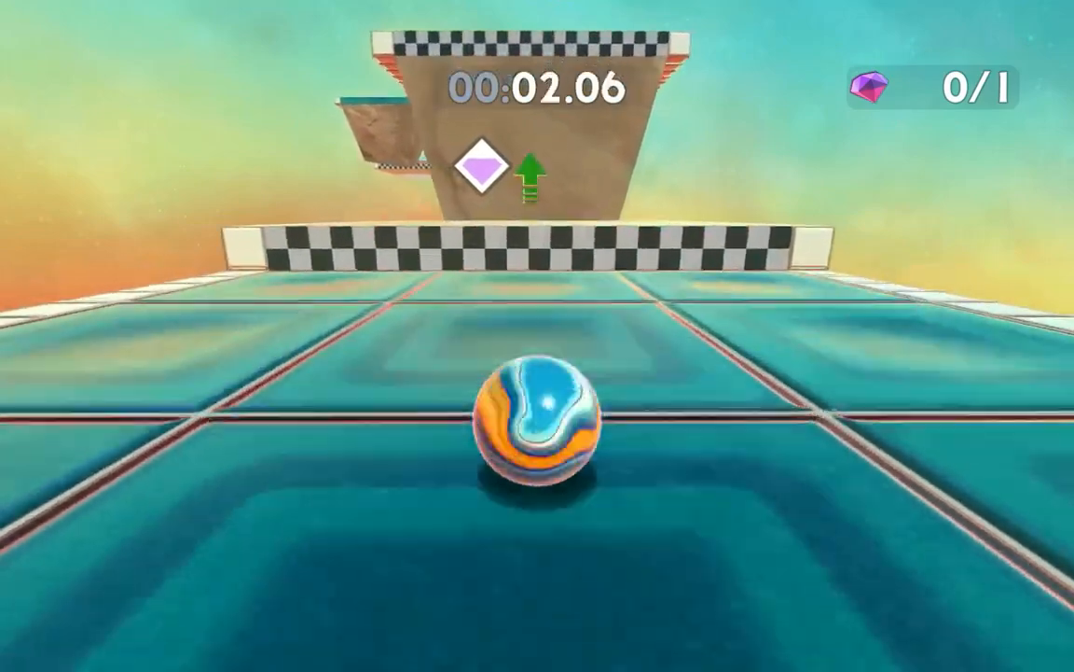
pyautogui.press('space')
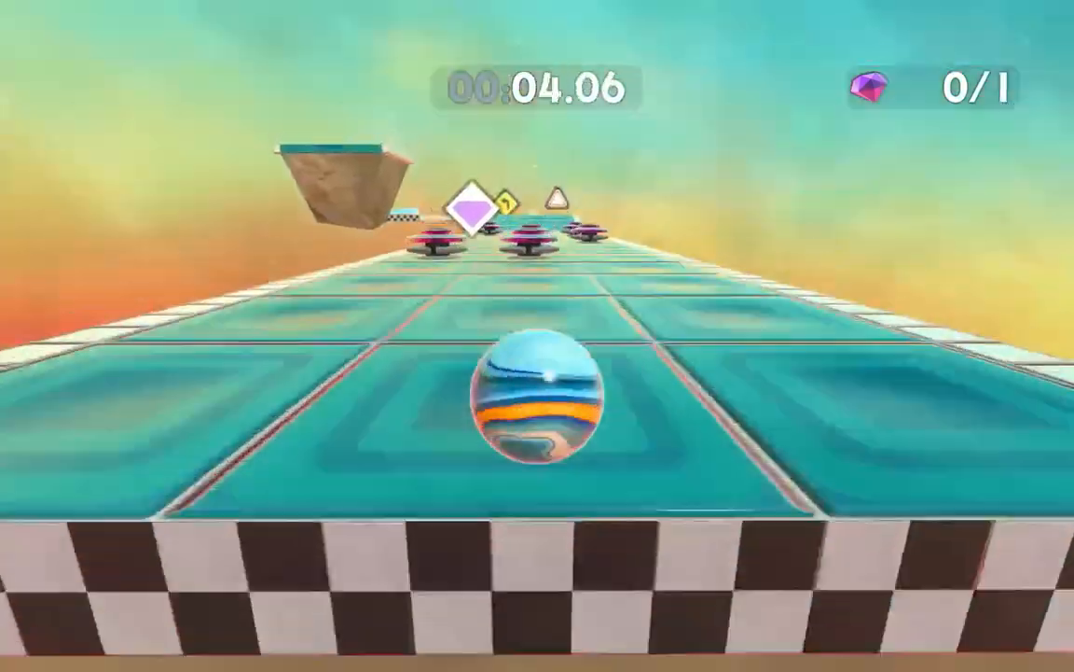
pyautogui.press('a')
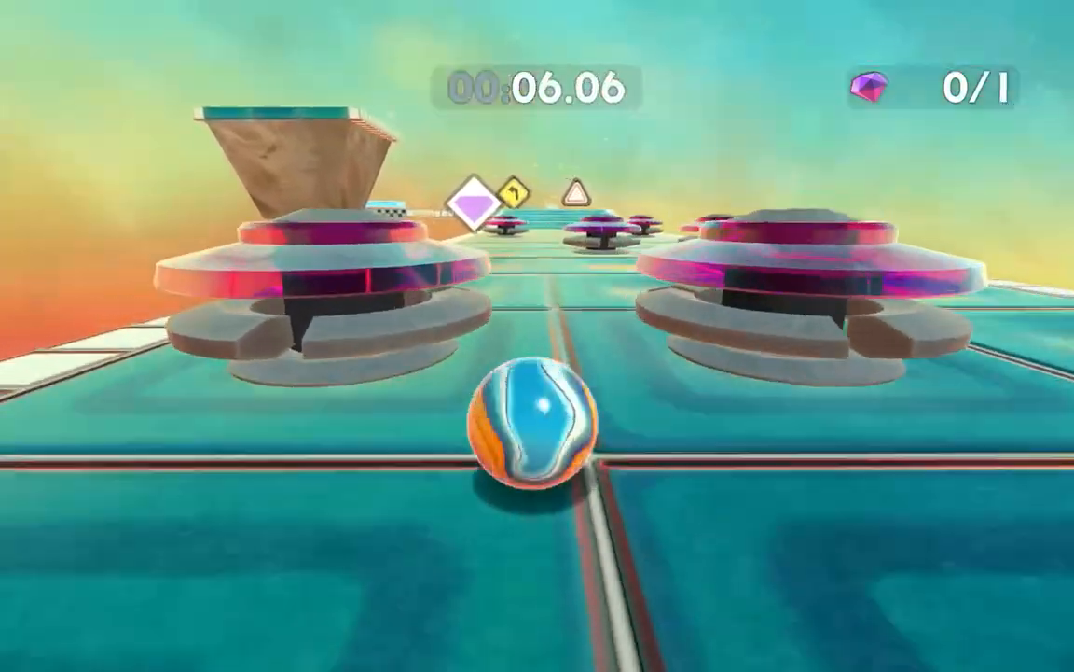
pyautogui.press('space')
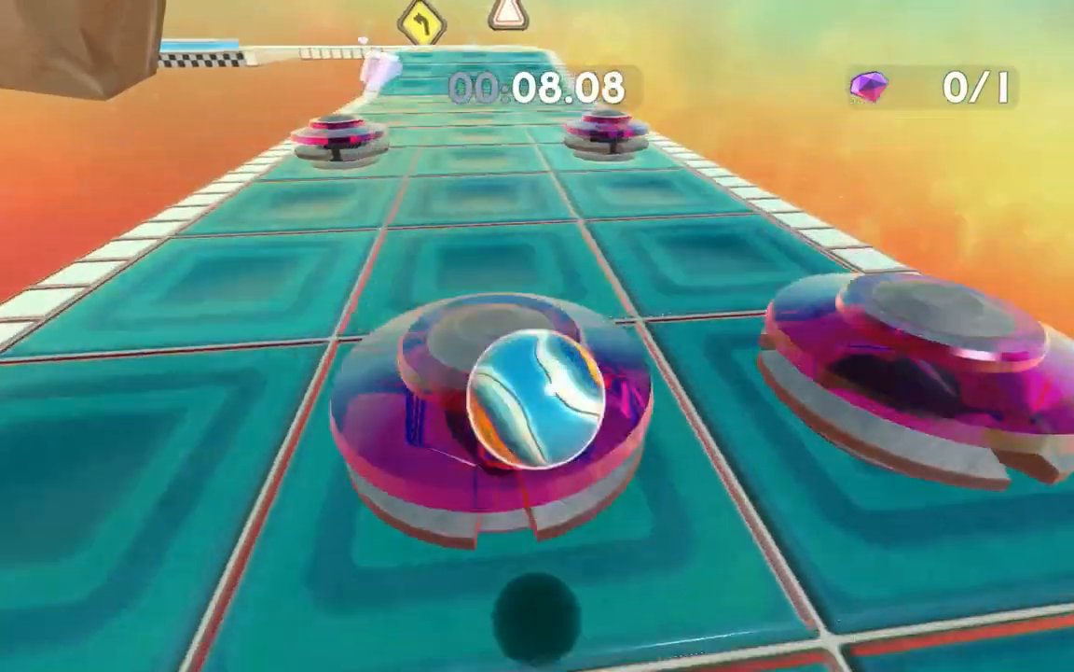
pyautogui.press('w')
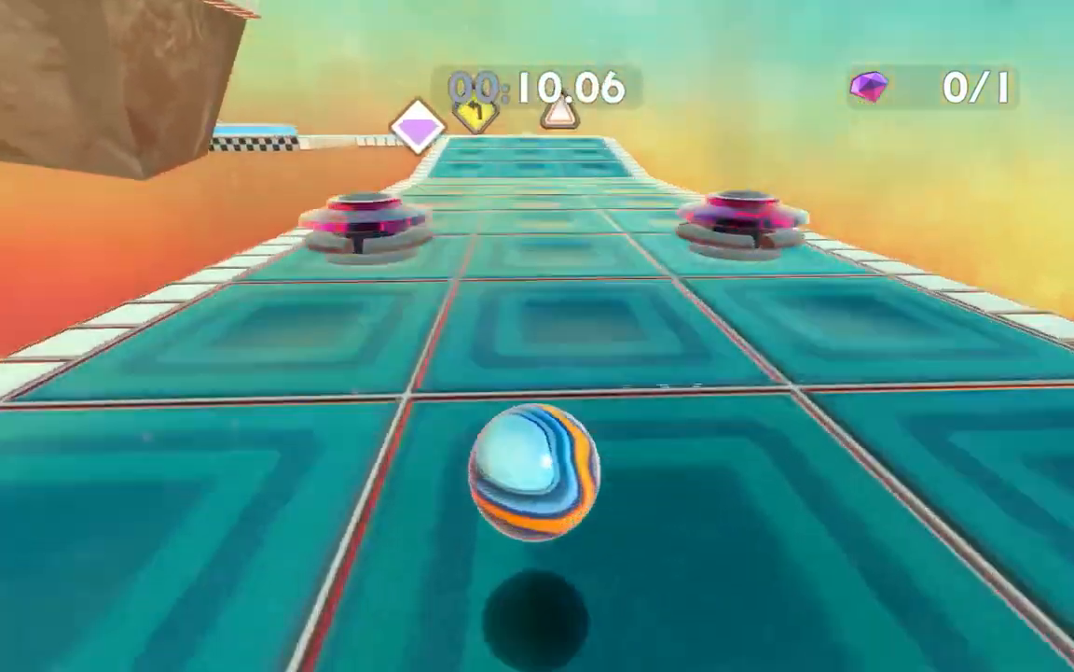
# - Roll the marble past the last bumpers and up the slope to test the checkpoint before the left-turn sign
pyautogui.press('w')
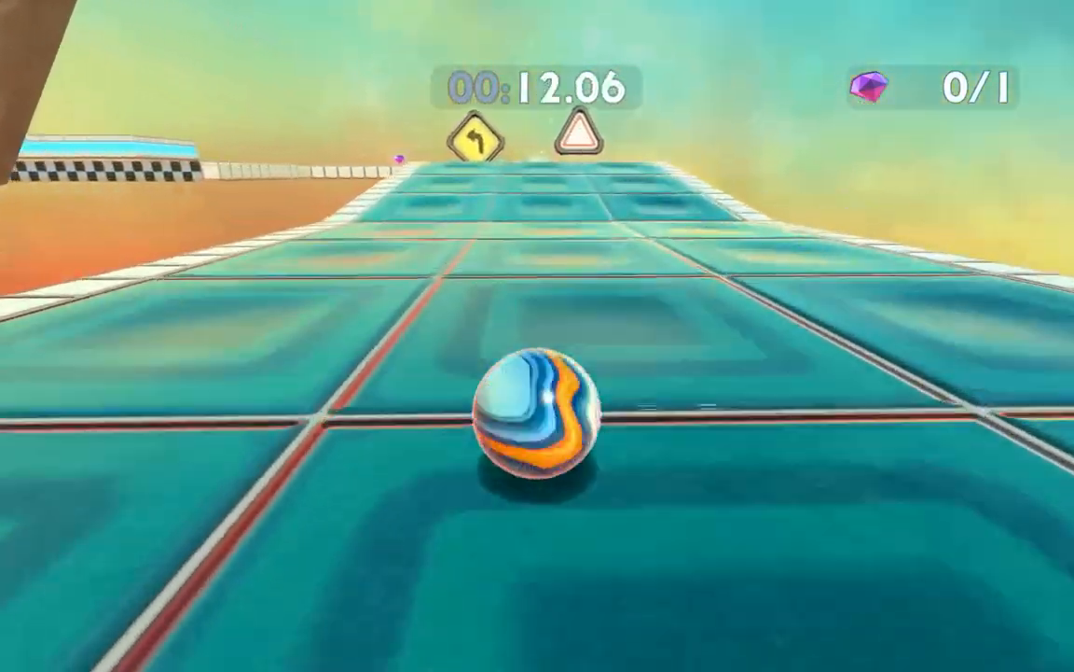
pyautogui.press('w')
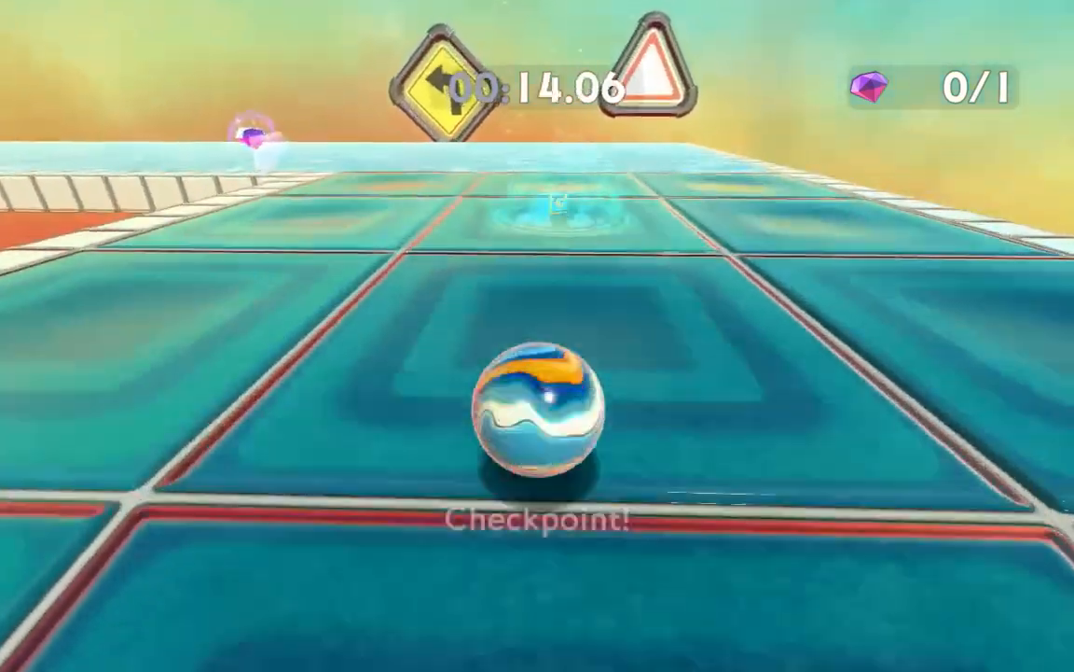
pyautogui.press('w')
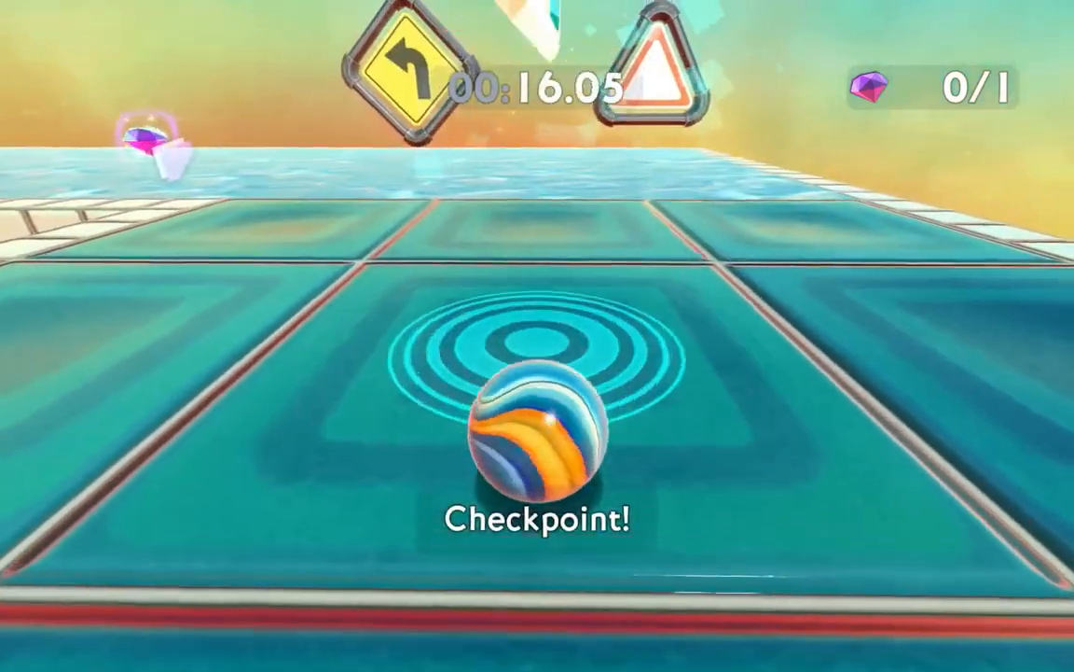
pyautogui.press('d')
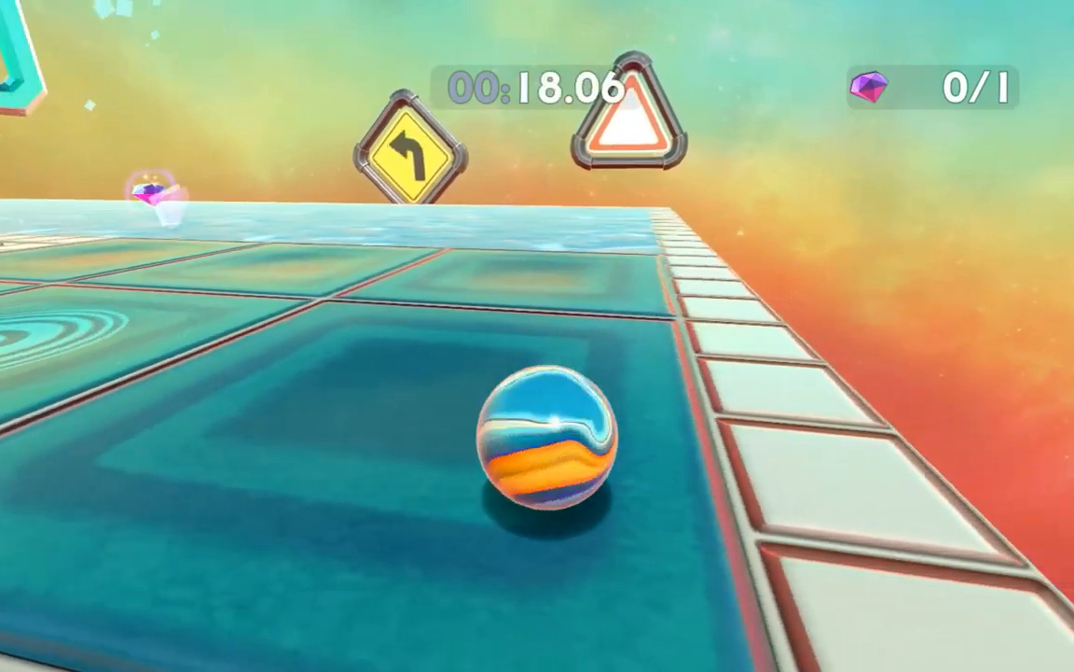
pyautogui.press('d')
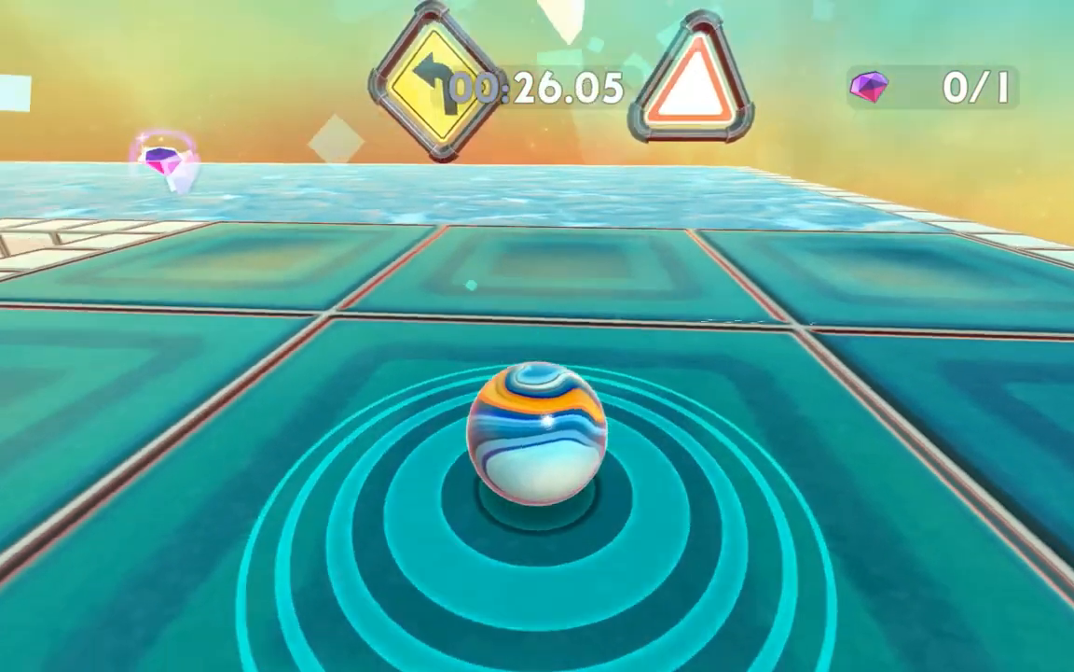
# - Roll the marble from the checkpoint onto the ice and collect the gem
pyautogui.press('w')
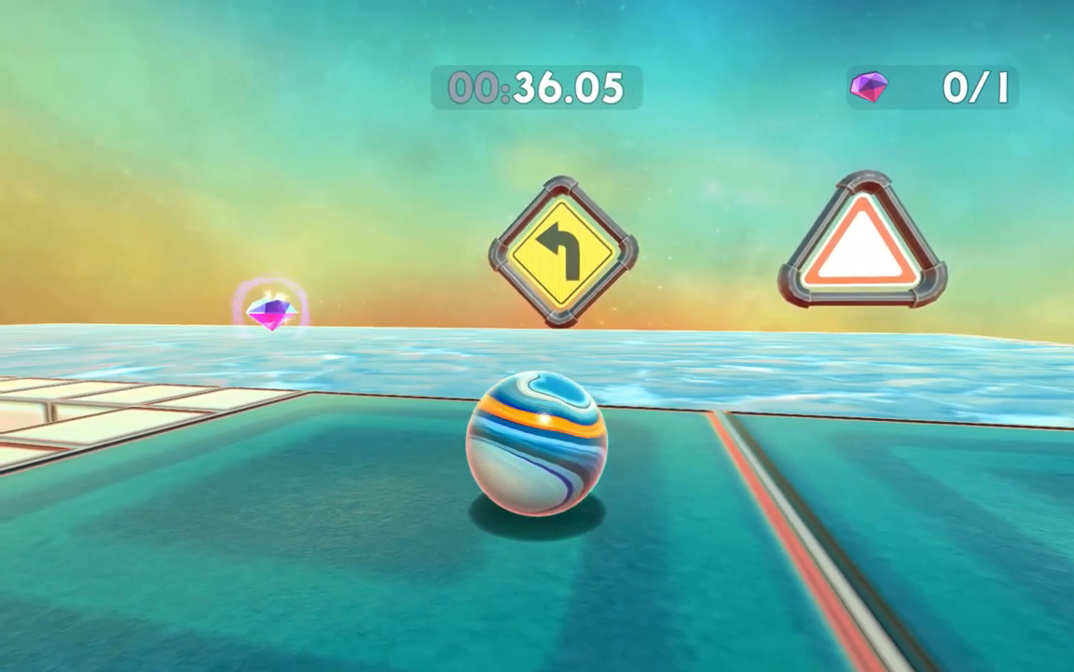
pyautogui.press('w')
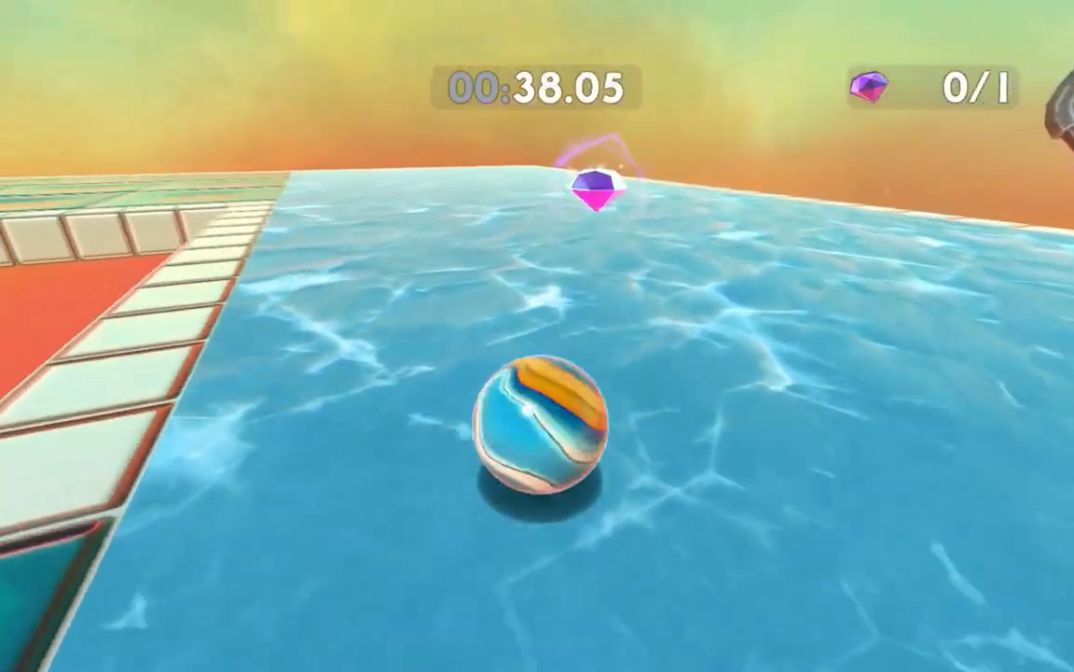
pyautogui.press('w')
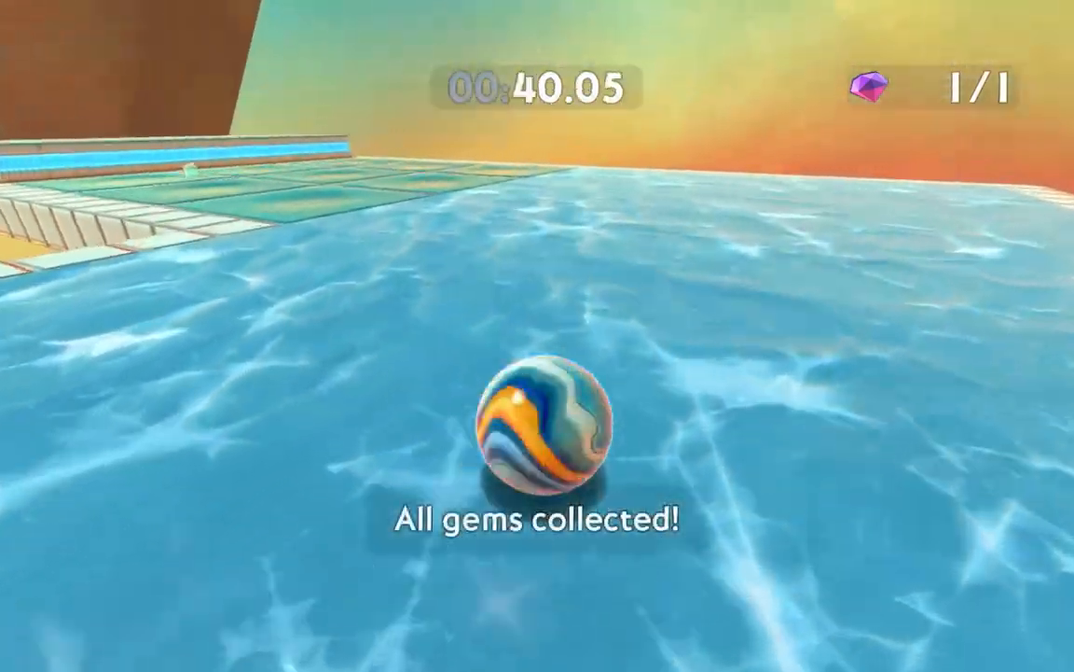
# - Roll the marble across the teal platform to the blue elevator piece and inspect its side from the platform's corner
pyautogui.press('w')
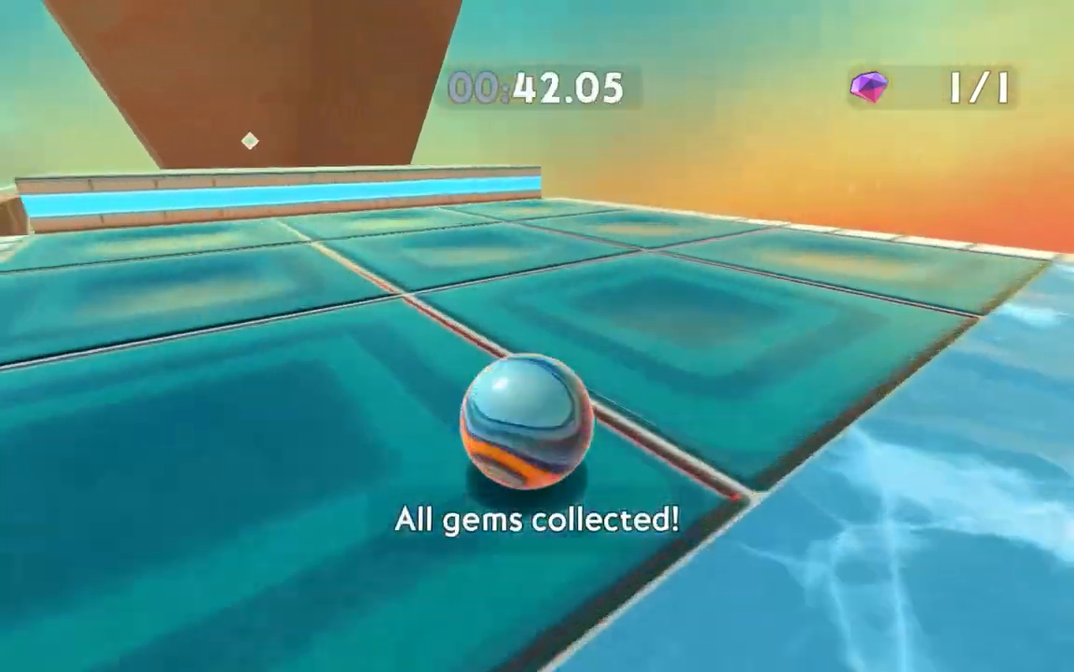
pyautogui.press('w')
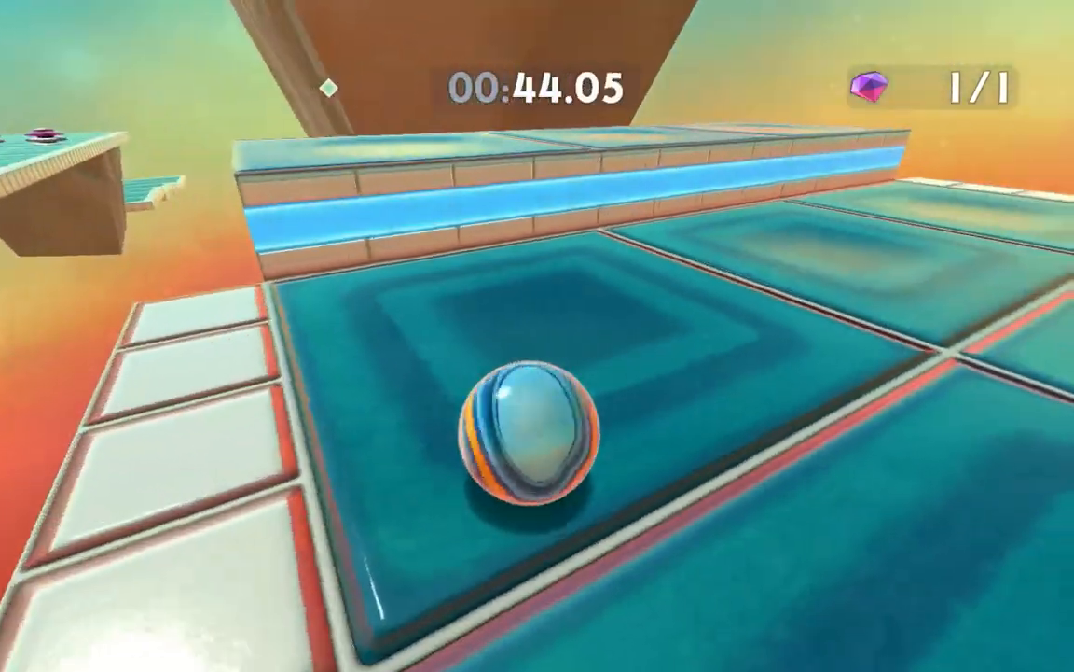
pyautogui.press('a')
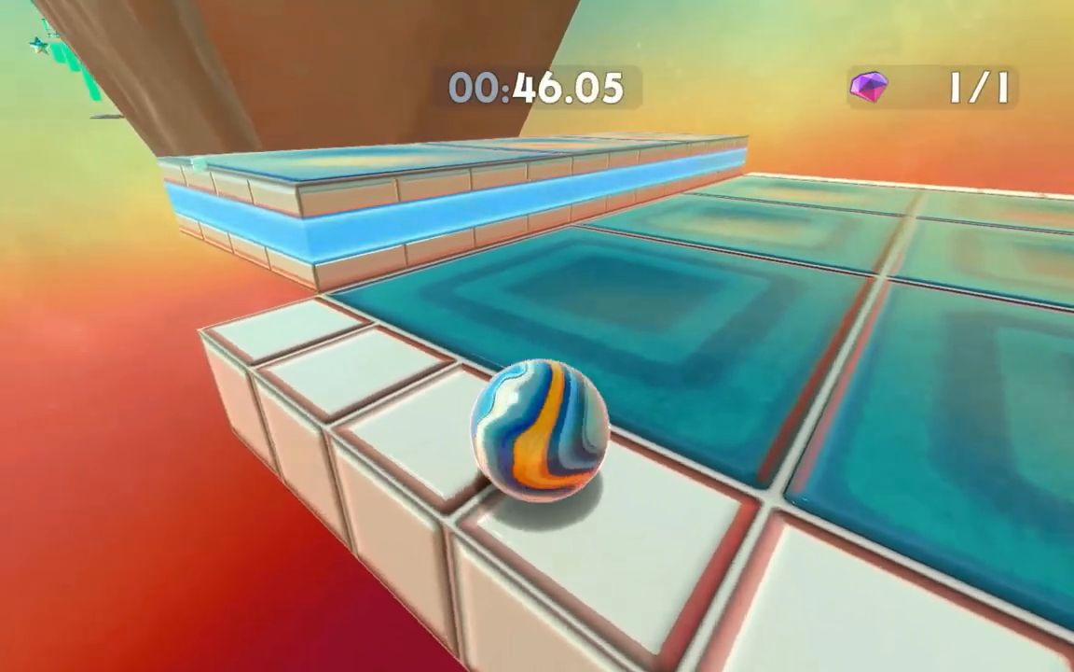
pyautogui.press('d')
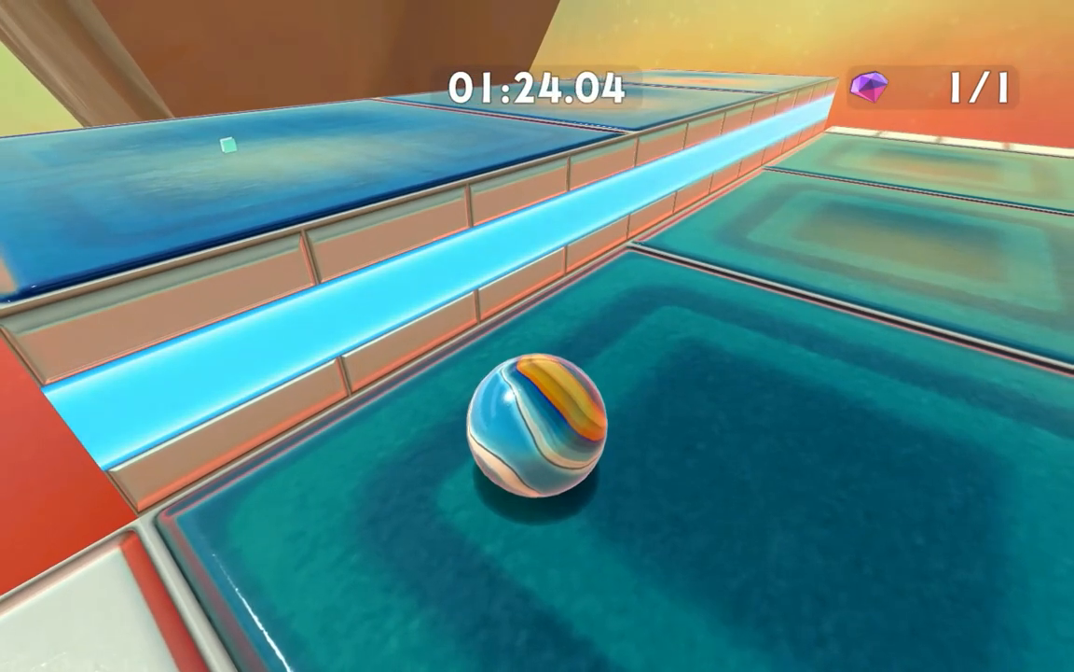
# - Jump the marble from the teal platform onto the blue elevator and ride it up to the tall block
pyautogui.press('a')
pyautogui.press('space')
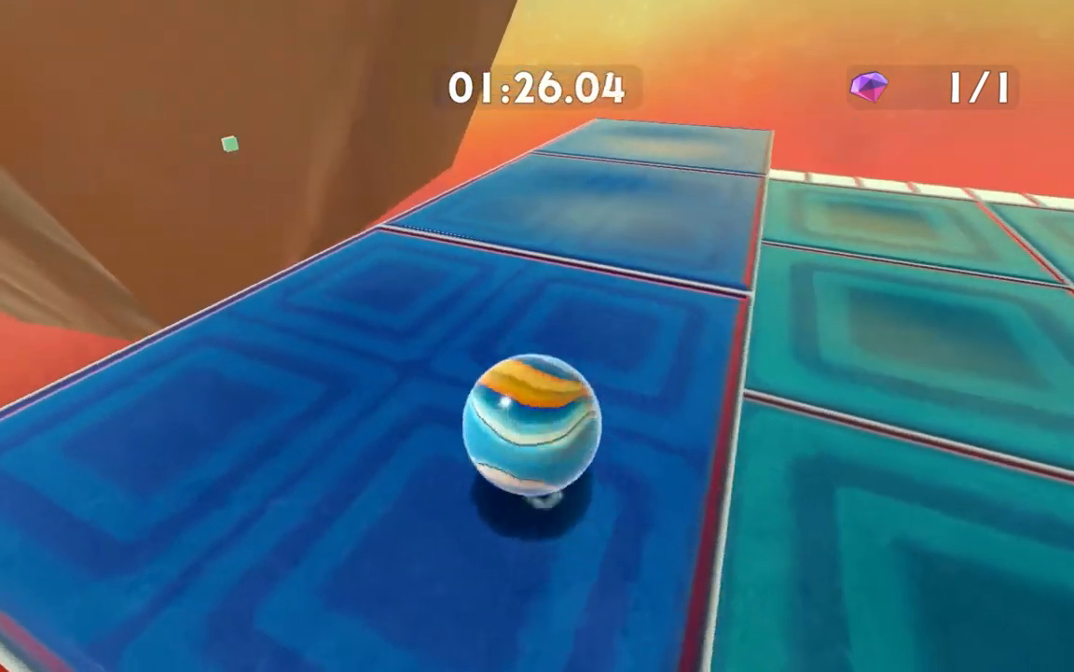
pyautogui.press('a')
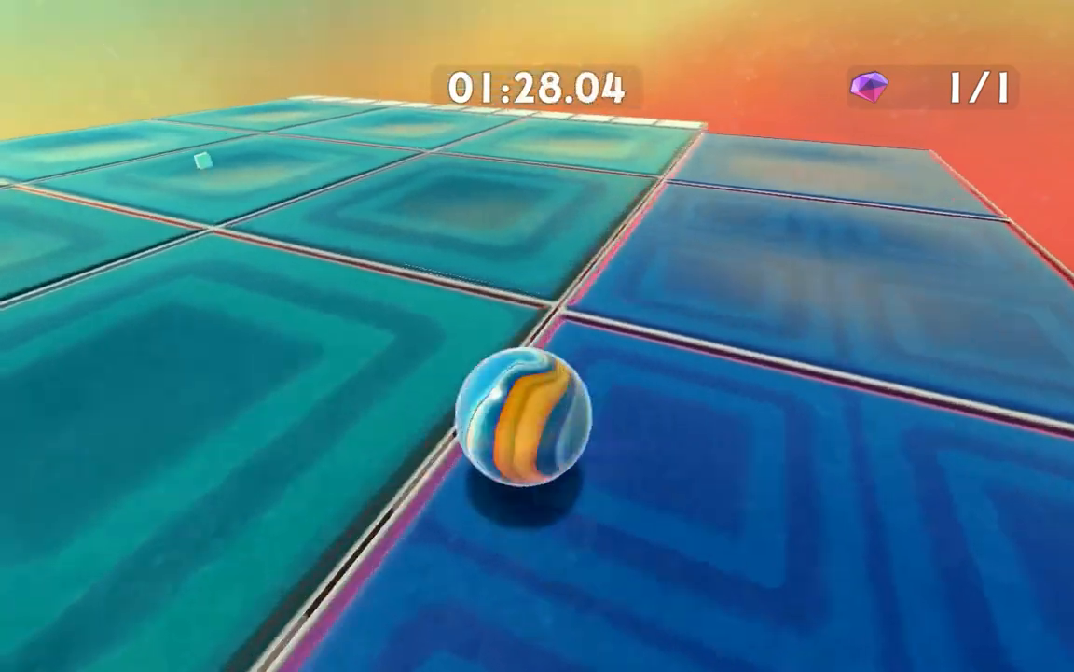
pyautogui.press('d')
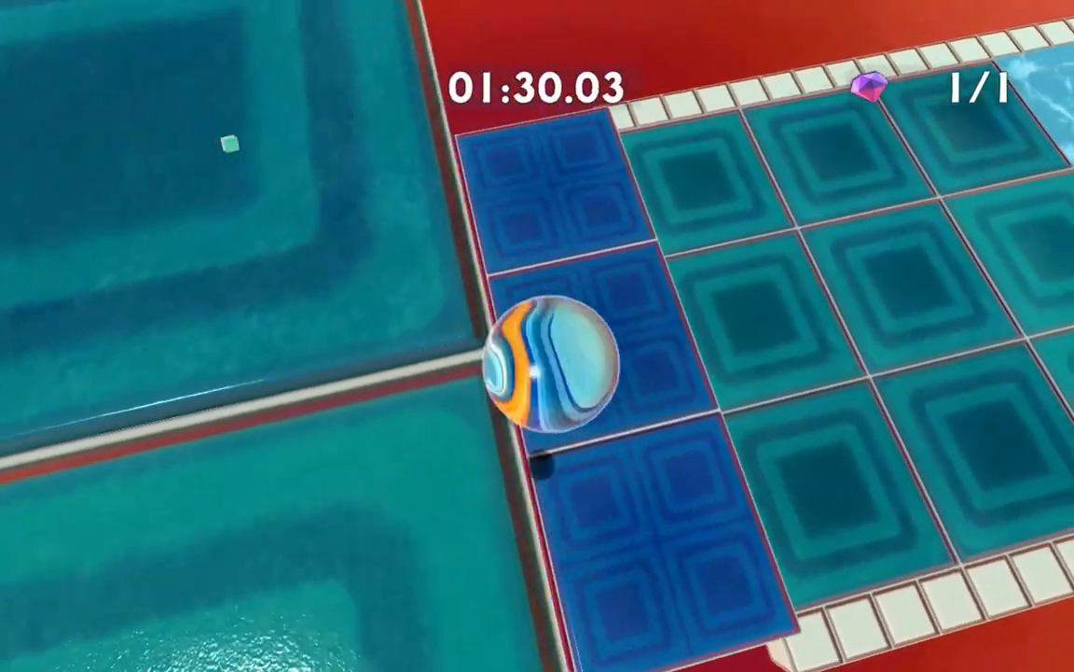
# - Drop the marble back to the lower platform, jump onto the blue elevator again to retest its ride, and leave the playtest
pyautogui.press('d')
pyautogui.press('space')
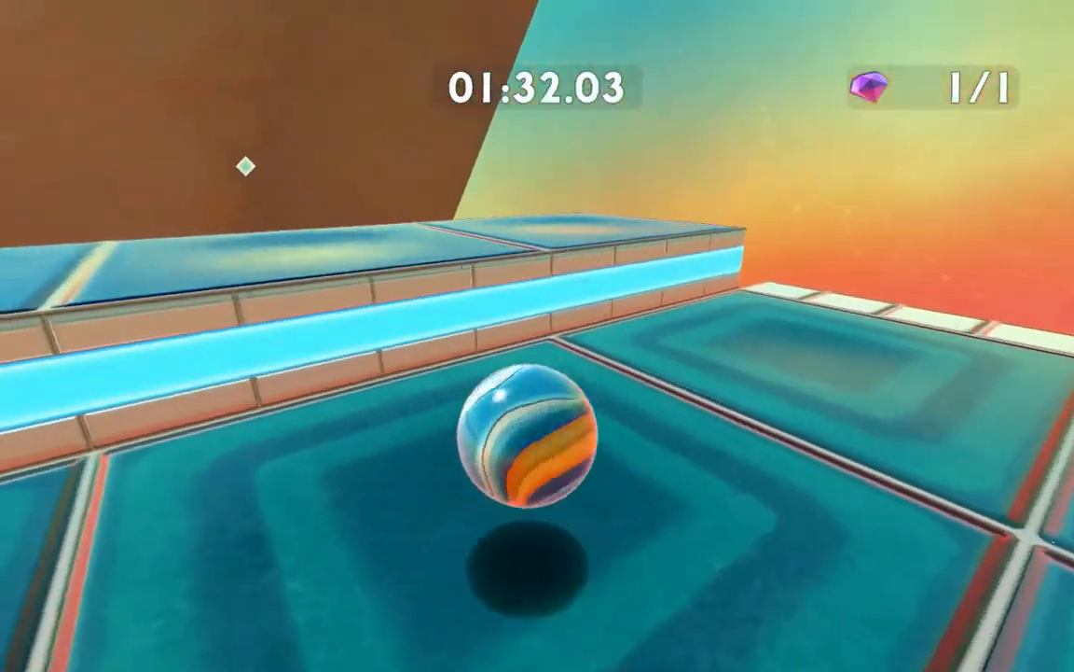
pyautogui.press('space')
pyautogui.press('a')
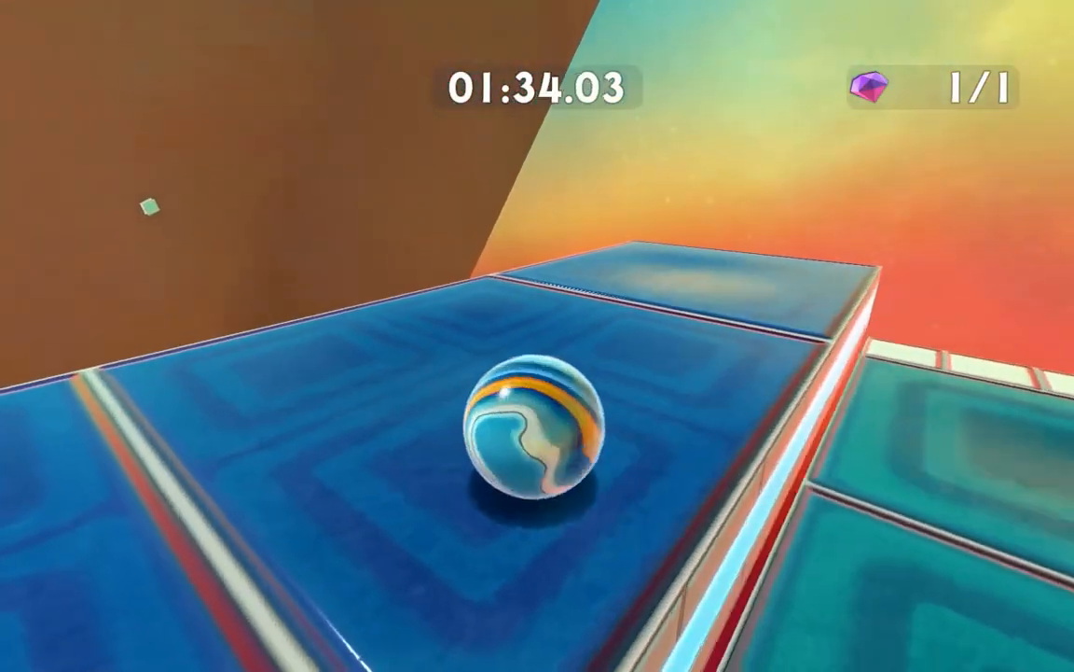
pyautogui.press('w')
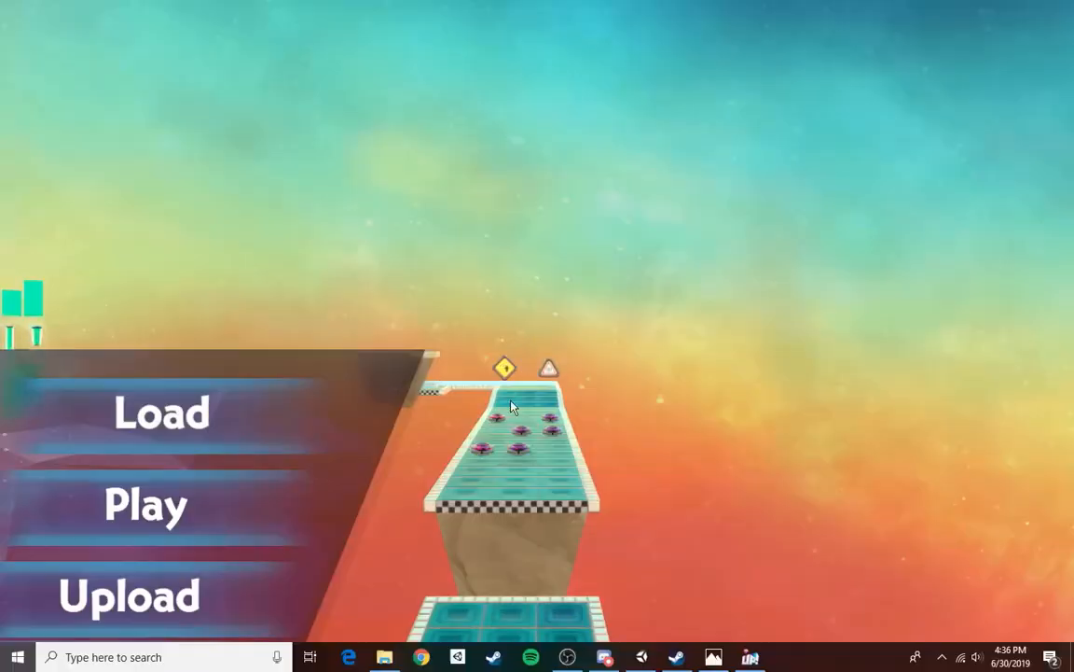
# - Switch to the Unity editor and set the blue elevator's Move Time to 2
pyautogui.press('super')
pyautogui.click(641, 658)
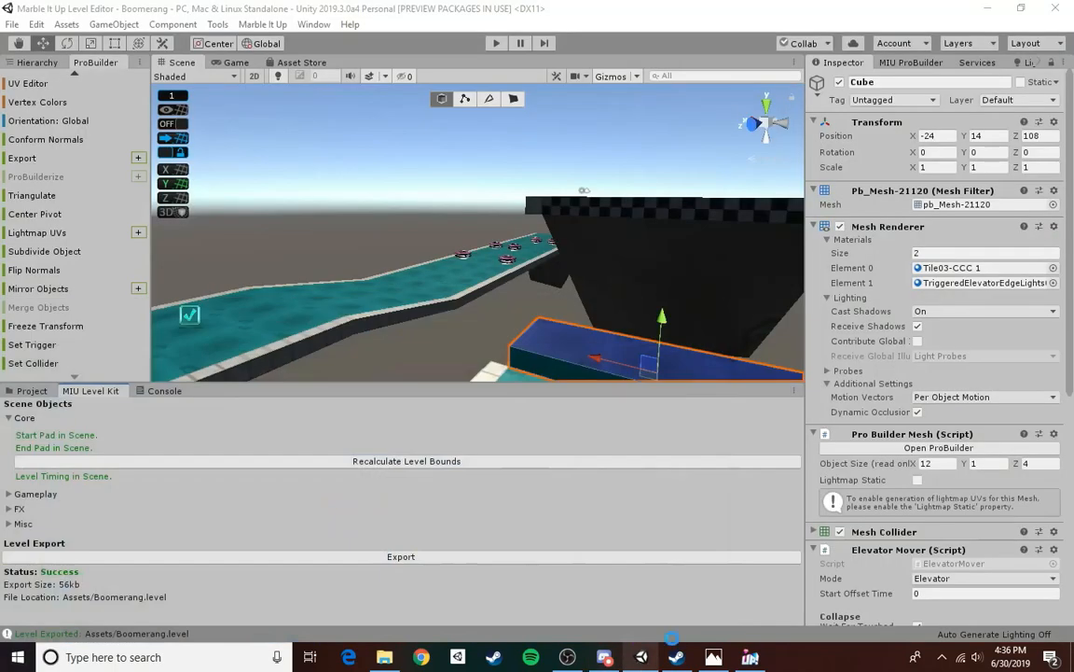
pyautogui.moveTo(586, 278); pyautogui.dragTo(642, 273, button='right')
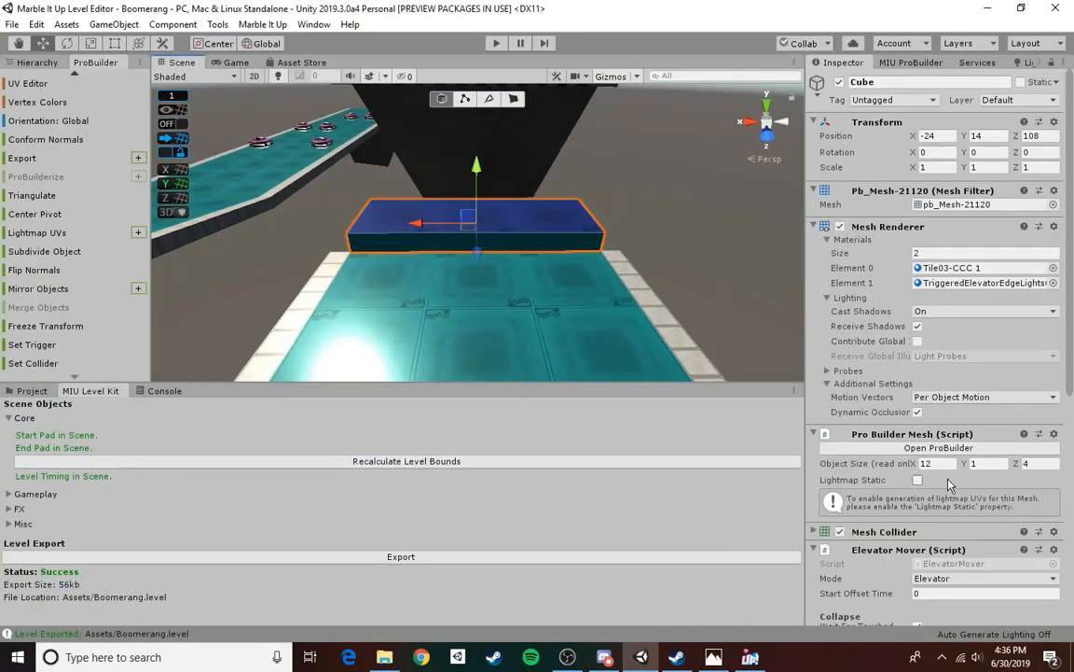
pyautogui.scroll(-8, 949, 464)
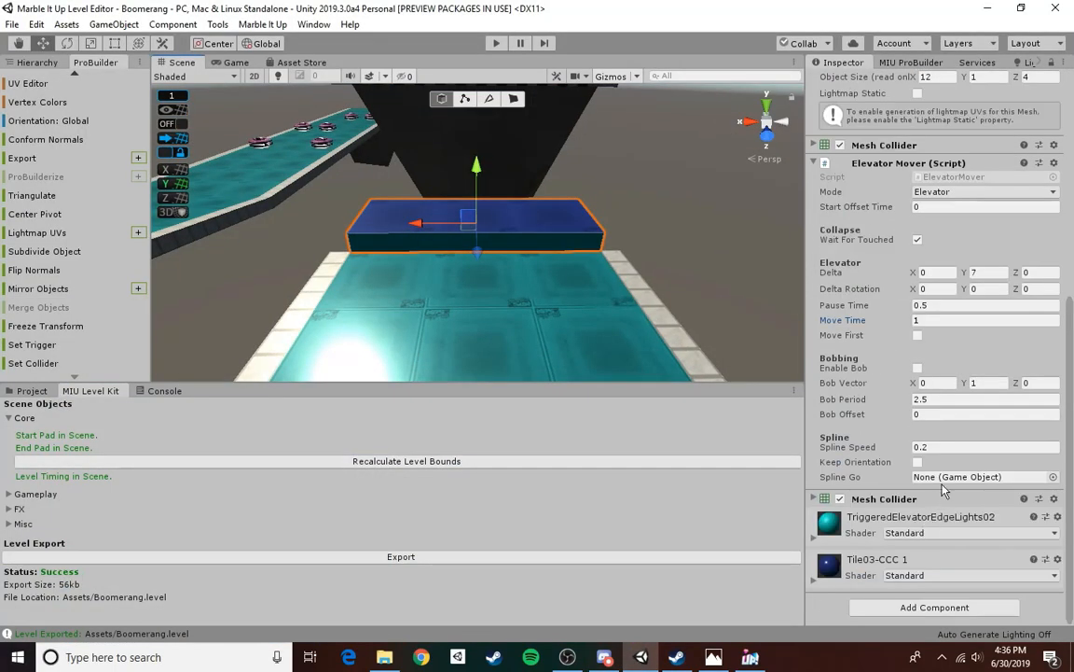
pyautogui.scroll(8, 942, 410)
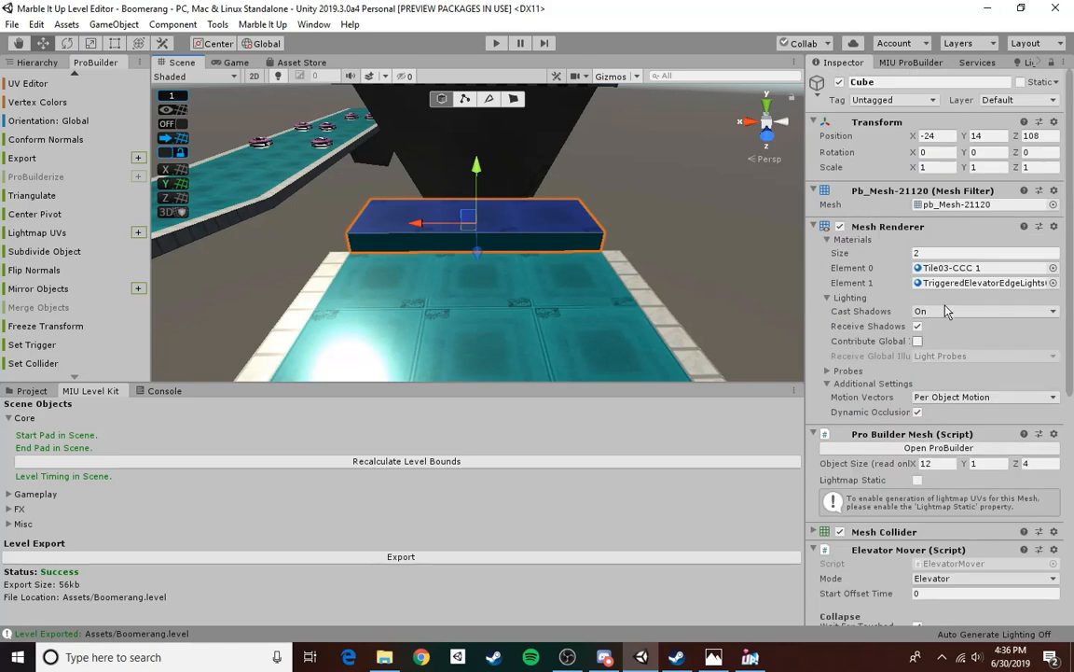
pyautogui.scroll(-5, 973, 406)
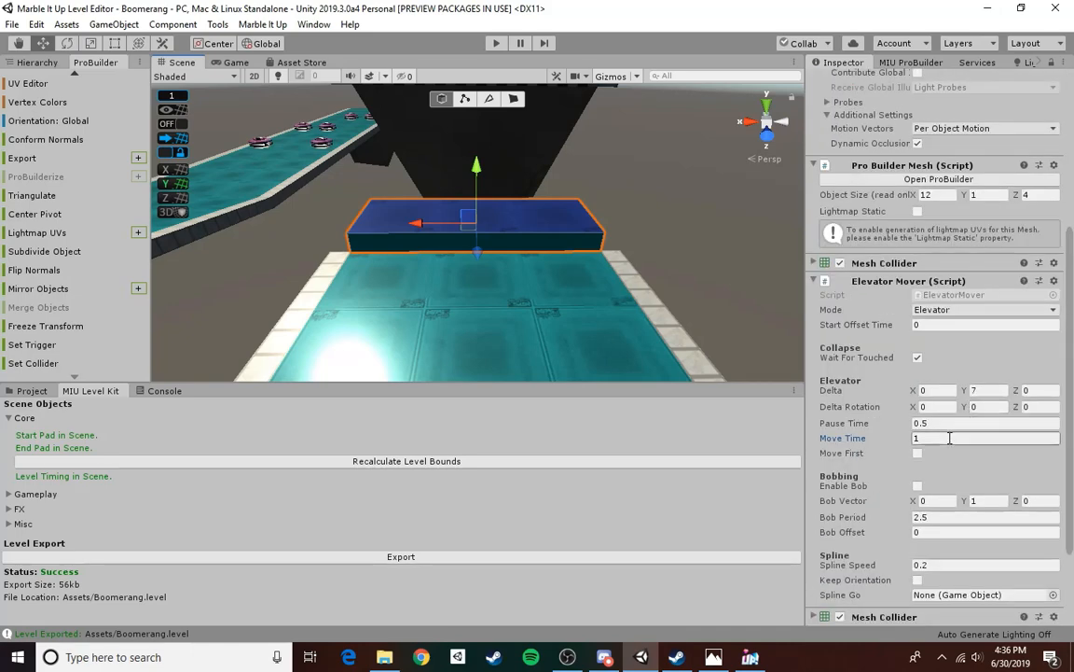
pyautogui.moveTo(455, 363); pyautogui.dragTo(537, 318, button='right')
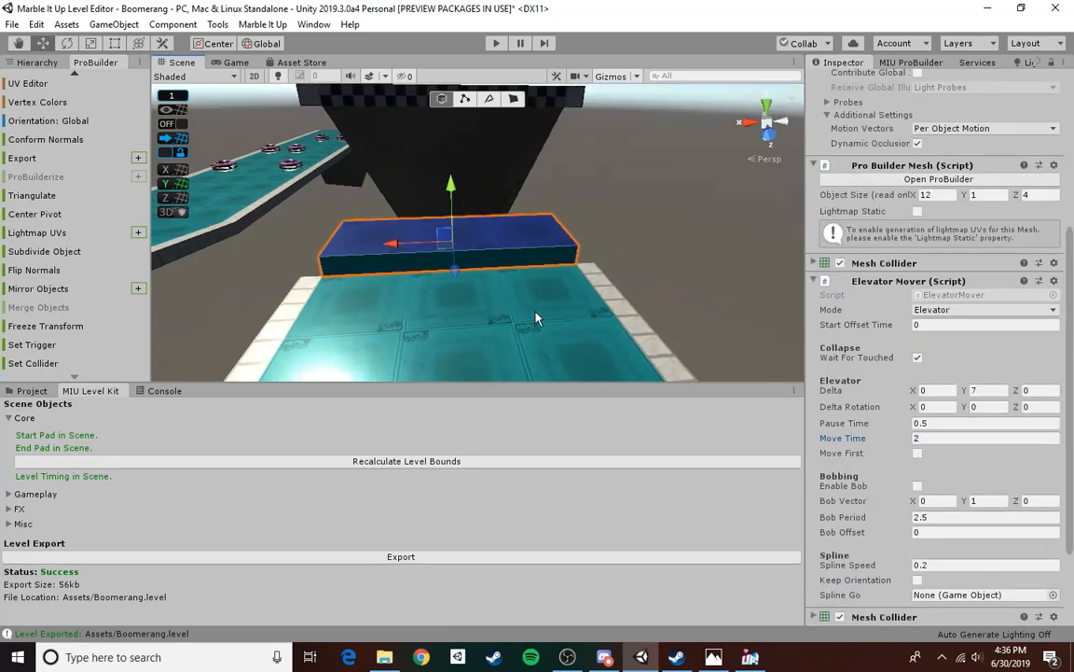
# - Save the Boomerang scene, export the level, and start a new playtest in Marble It Up
pyautogui.click(13, 24)
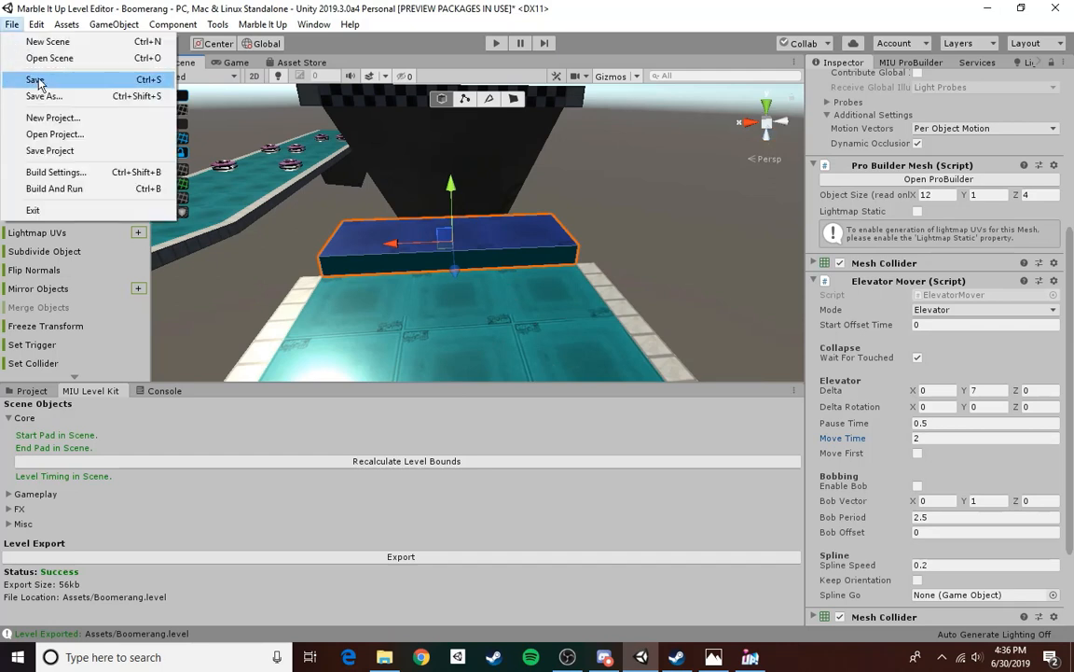
pyautogui.click(33, 79)
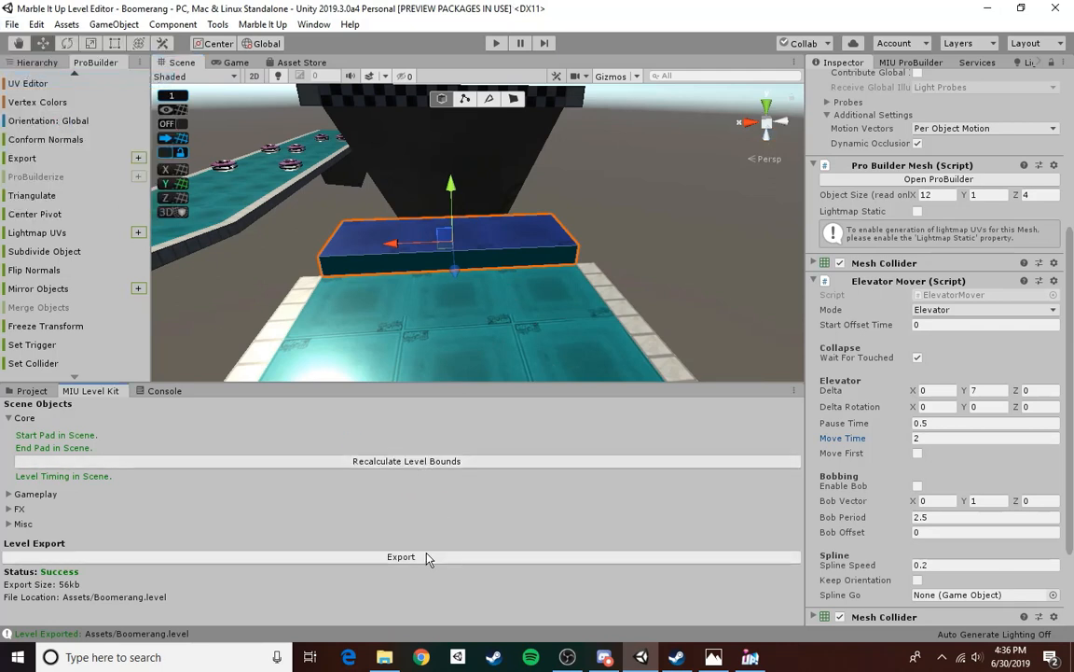
pyautogui.click(604, 657)
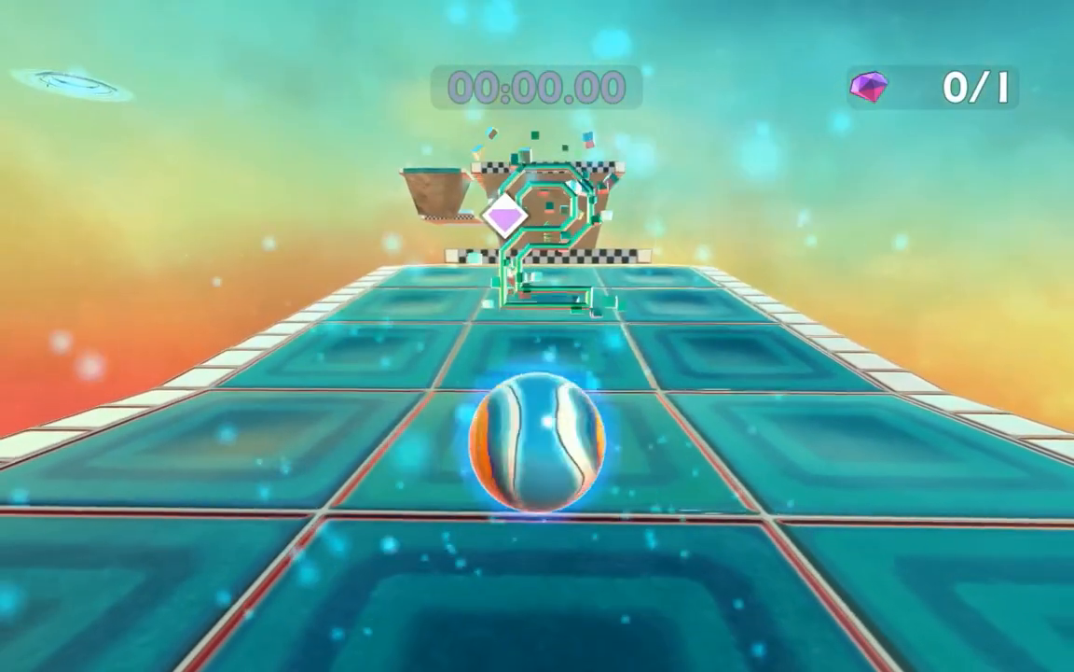
# - Playtest the level by jumping the marble onto the raised checkered platform and rolling it past the bumpers to the checkpoint
pyautogui.press('w')
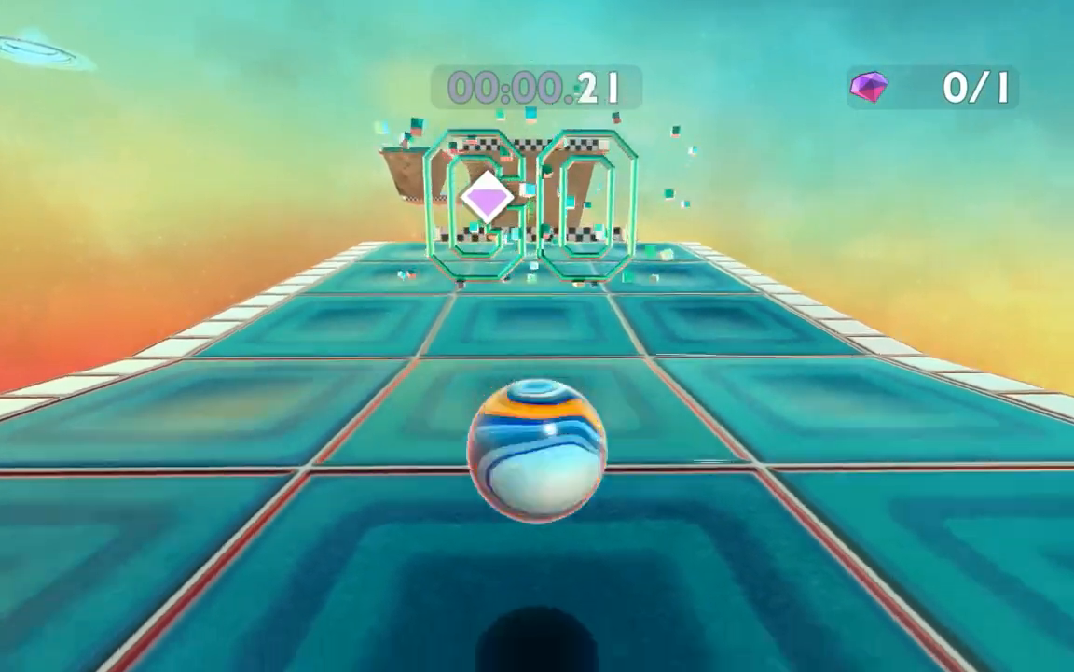
pyautogui.press('space')
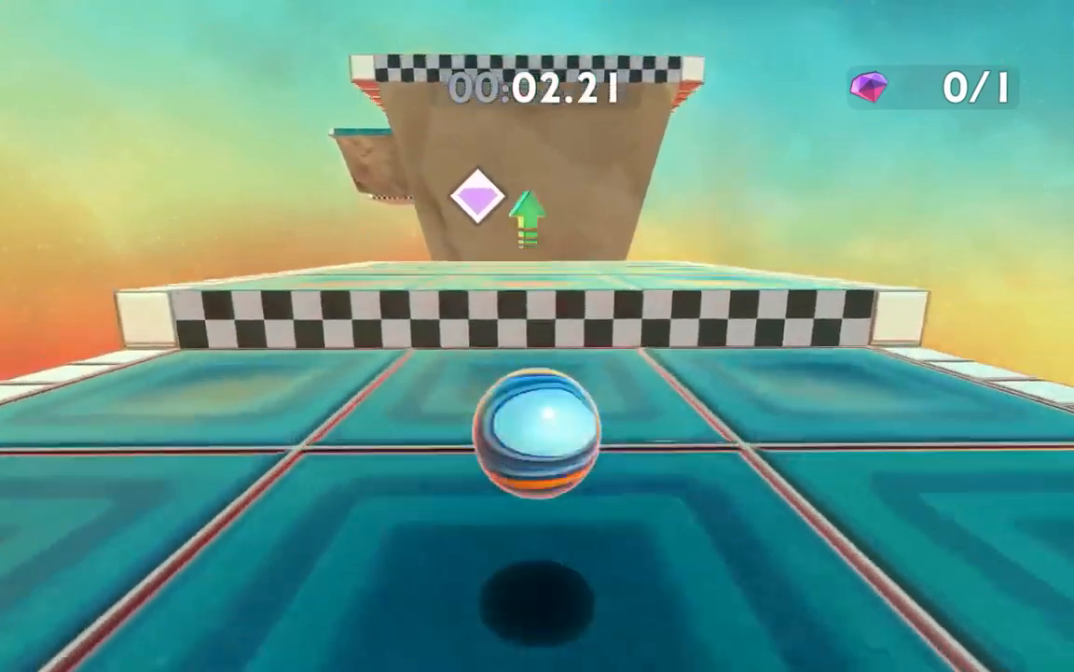
pyautogui.press('space')
pyautogui.press('space')
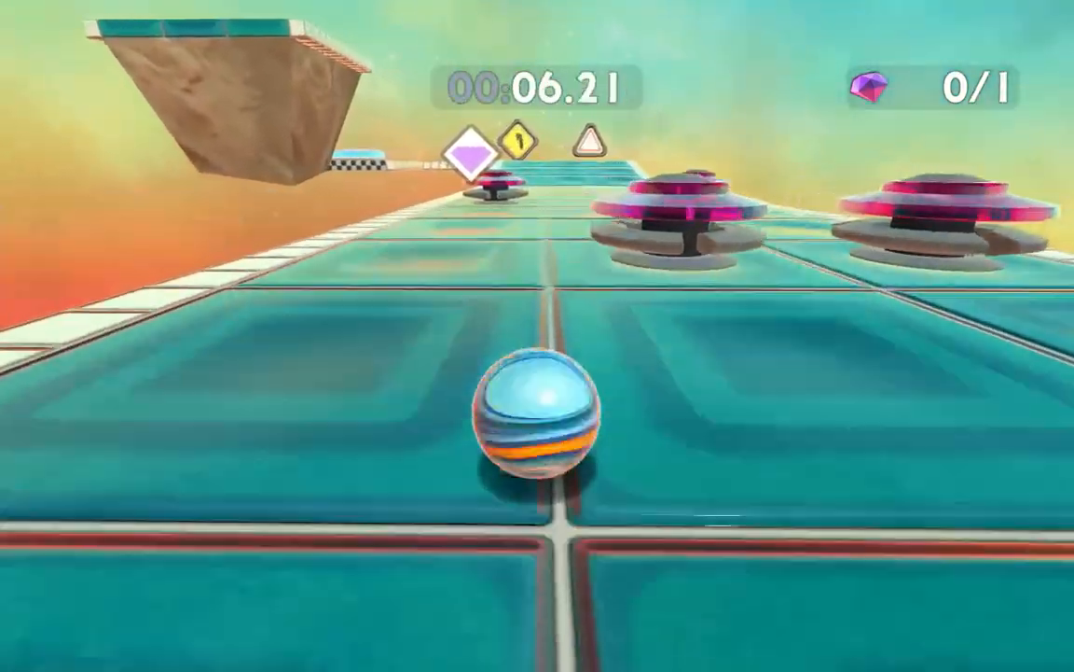
pyautogui.press('space')
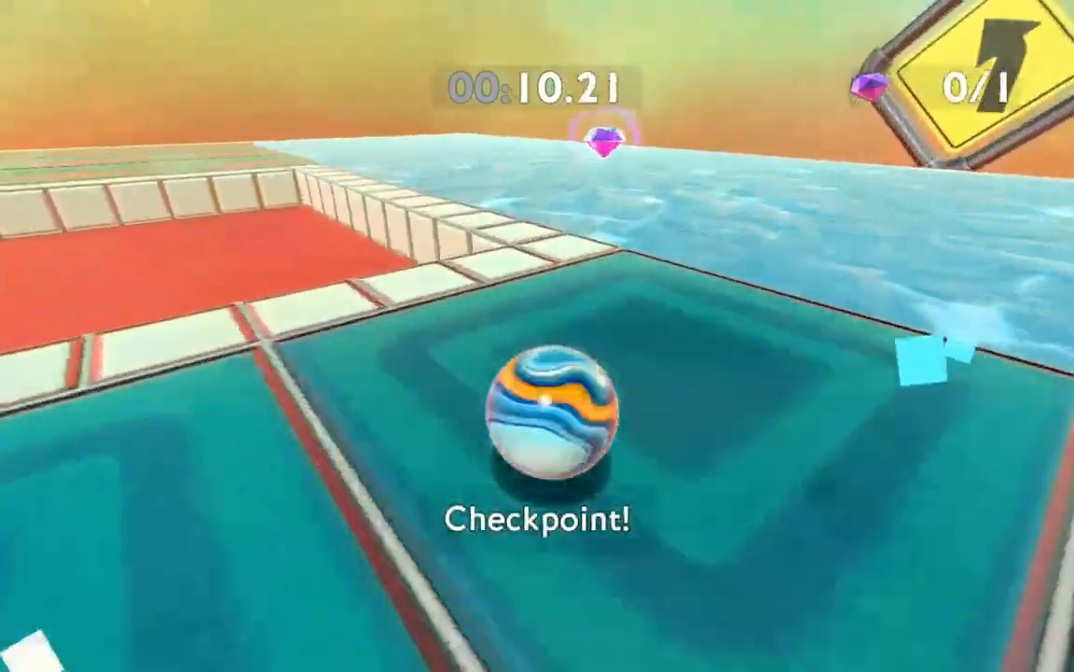
# - Roll the marble across the ice to collect the gem, jump onto the blue elevator to test its slower ride, and leave the playtest
pyautogui.press('space')
pyautogui.press('space')
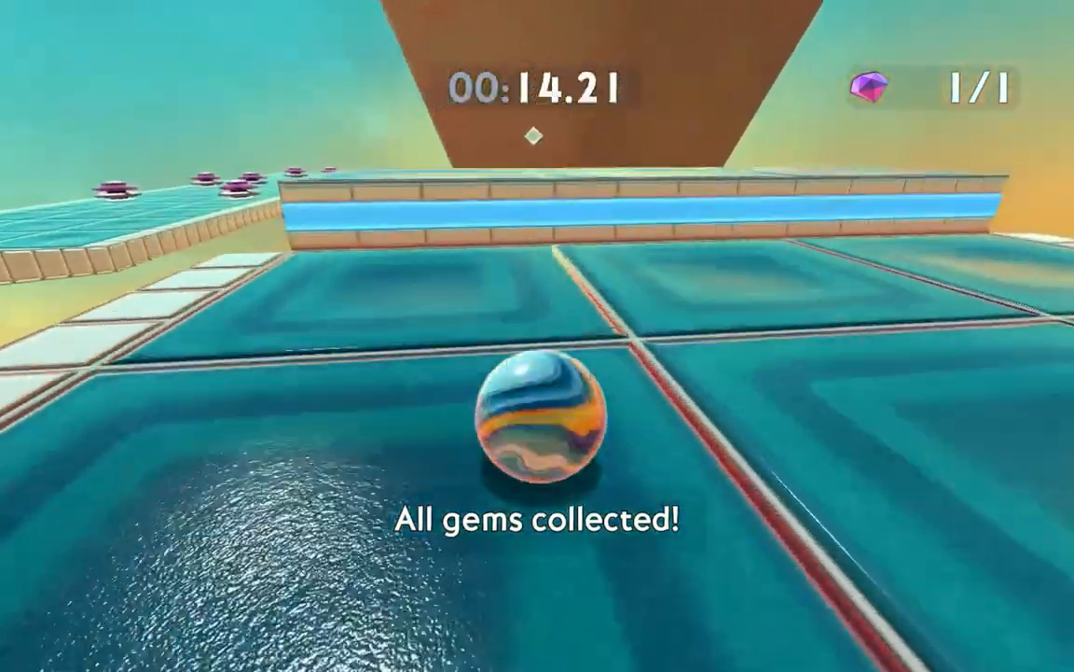
pyautogui.press('space')
pyautogui.press('w')
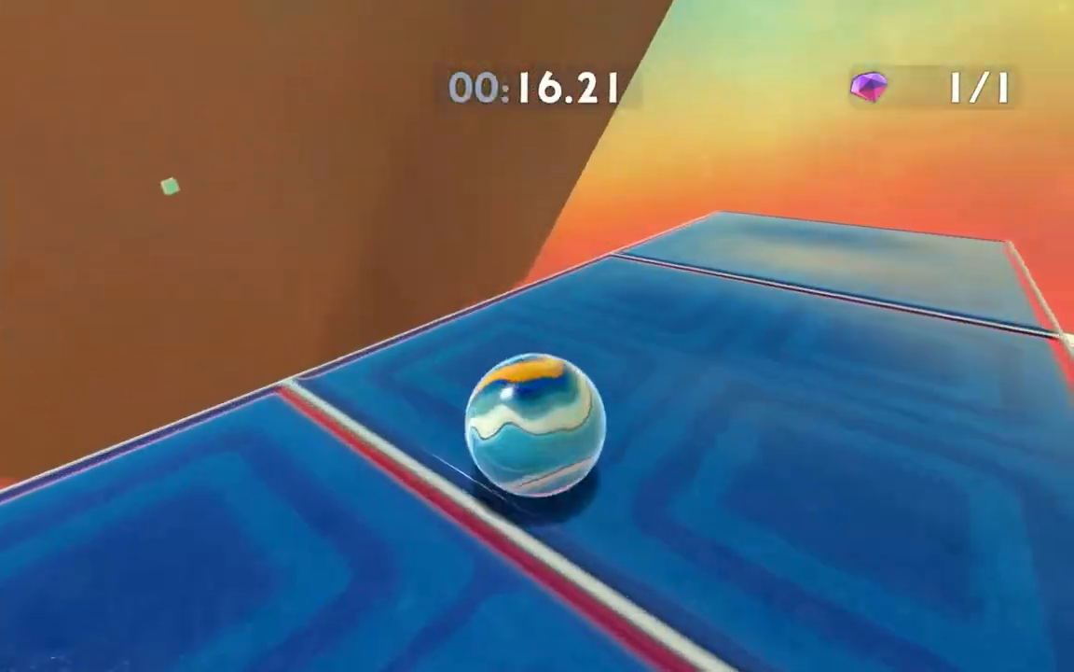
pyautogui.press('a')
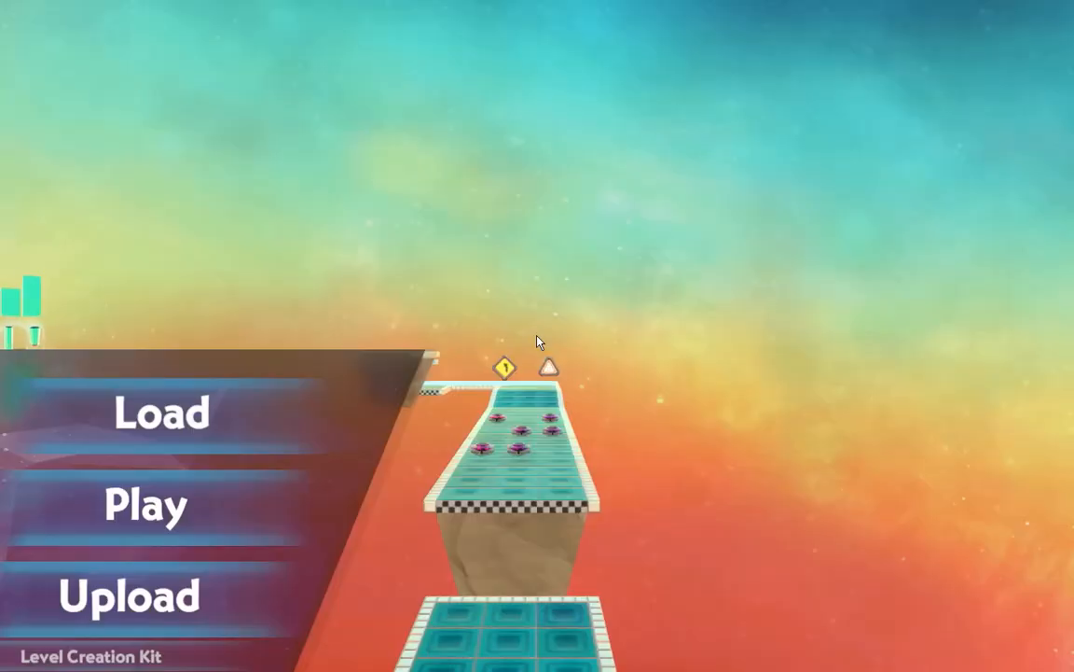
# - Switch to the Unity editor and raise the left-turn sign above the ice to Y position 20
pyautogui.press('super')
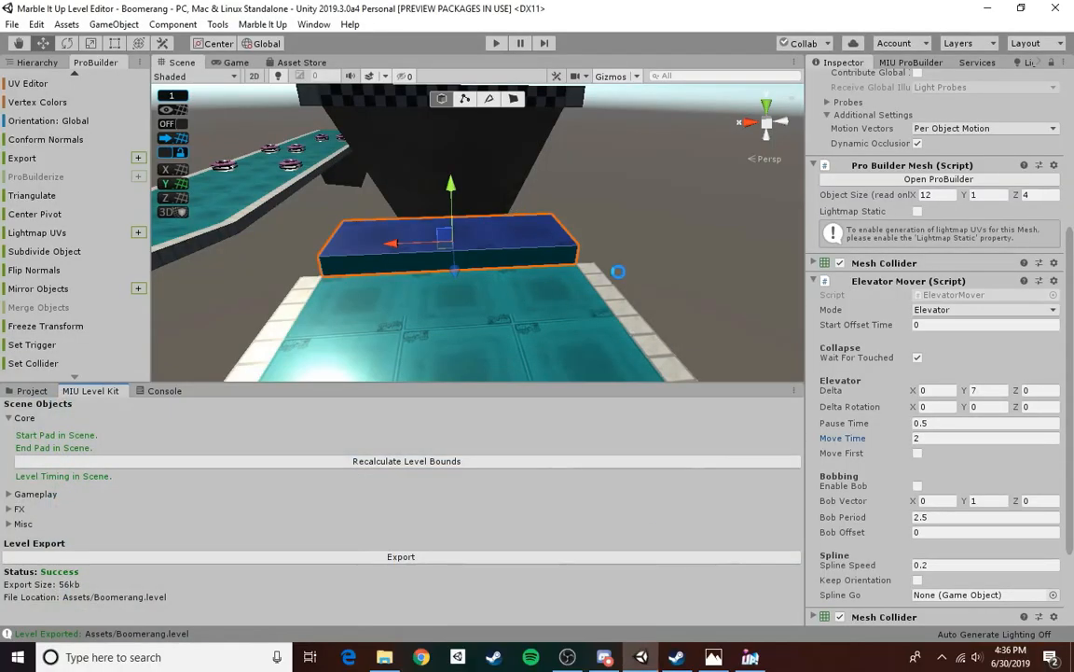
pyautogui.press('s')
pyautogui.moveTo(605, 271); pyautogui.dragTo(730, 273, button='right')
pyautogui.click(539, 311)
pyautogui.press('w')
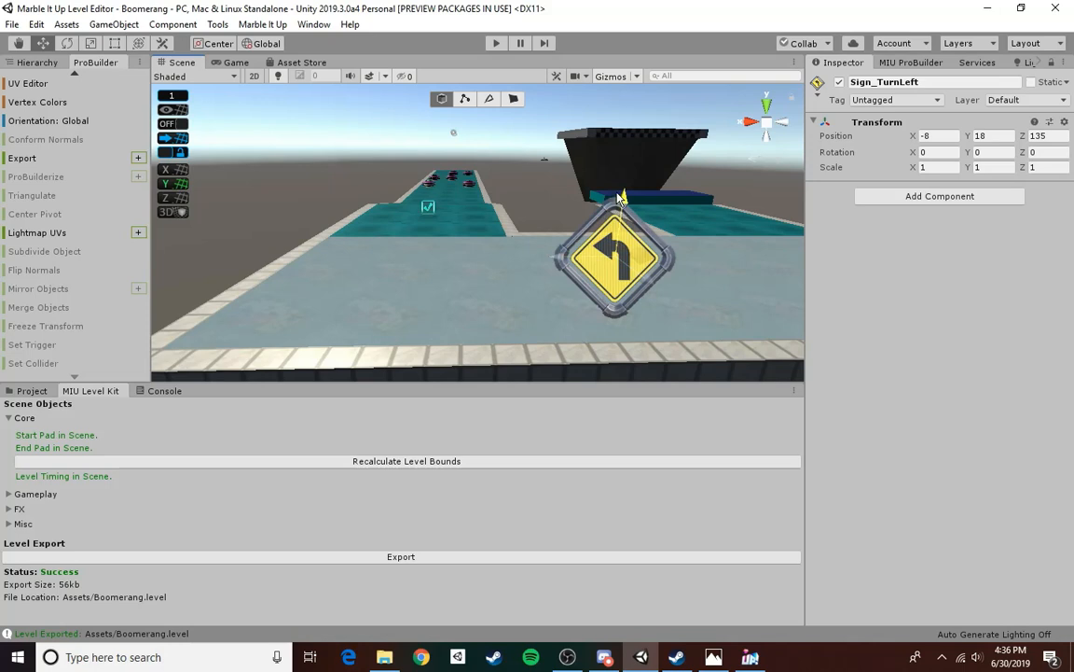
pyautogui.keyDown('ctrl'); pyautogui.moveTo(620, 198); pyautogui.dragTo(606, 143); pyautogui.keyUp('ctrl')
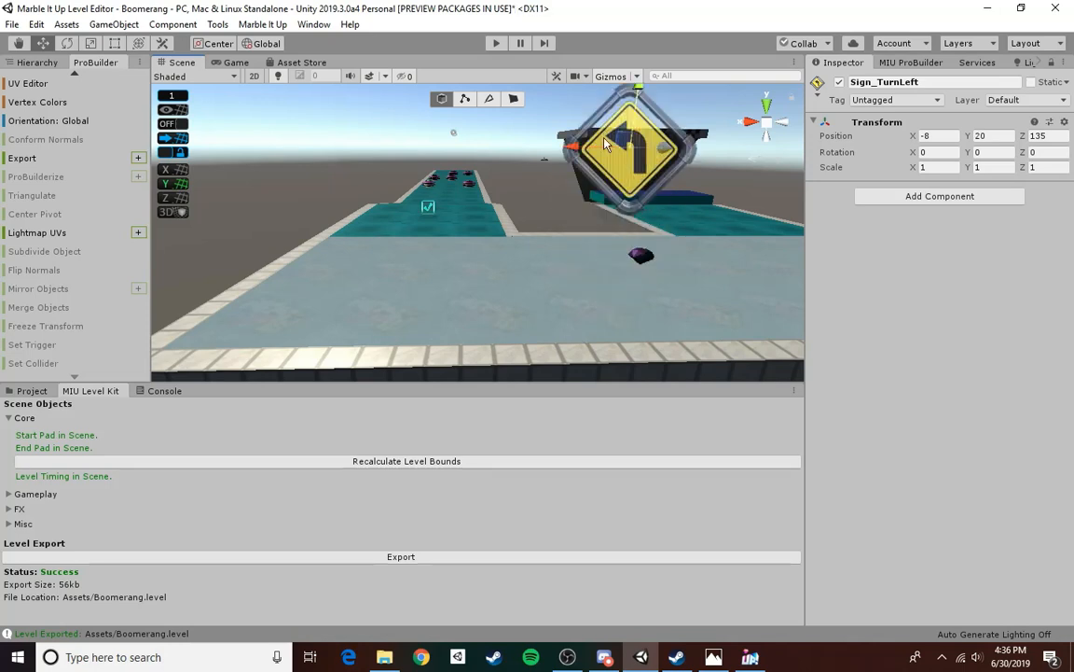
# - Raise the icy warning sign beside the ice platform to Y position 19
pyautogui.press('s')
pyautogui.moveTo(626, 231); pyautogui.dragTo(424, 236, button='right')
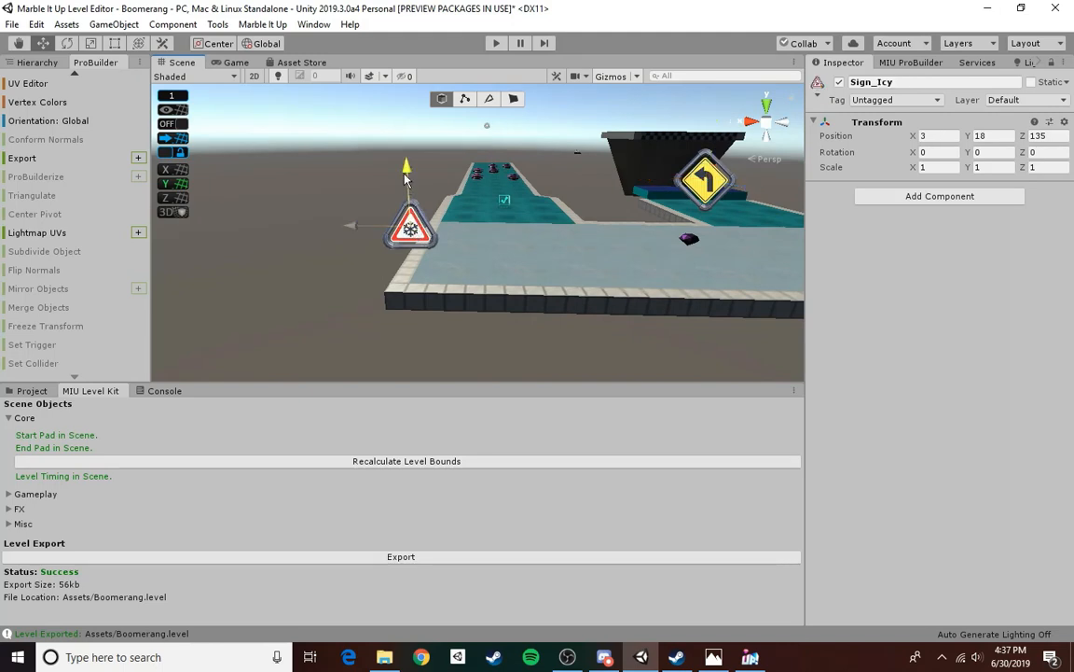
pyautogui.moveTo(405, 179); pyautogui.dragTo(402, 154)
pyautogui.moveTo(416, 228); pyautogui.dragTo(524, 213, button='right')
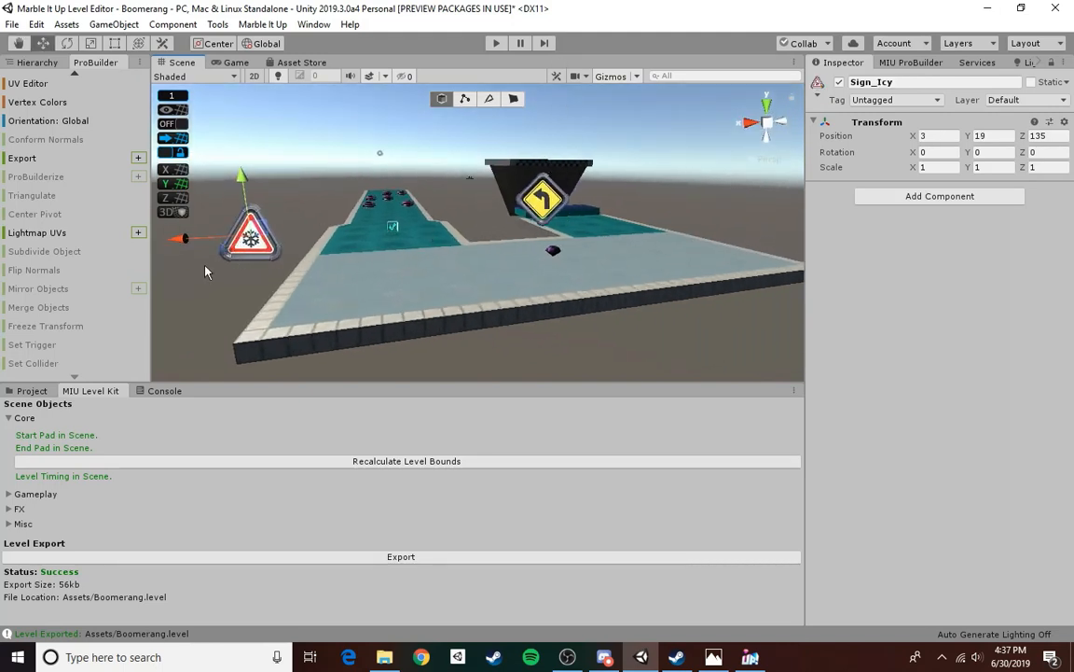
# - Deselect the sign, save the scene, and export the Boomerang level again
pyautogui.click(396, 175)
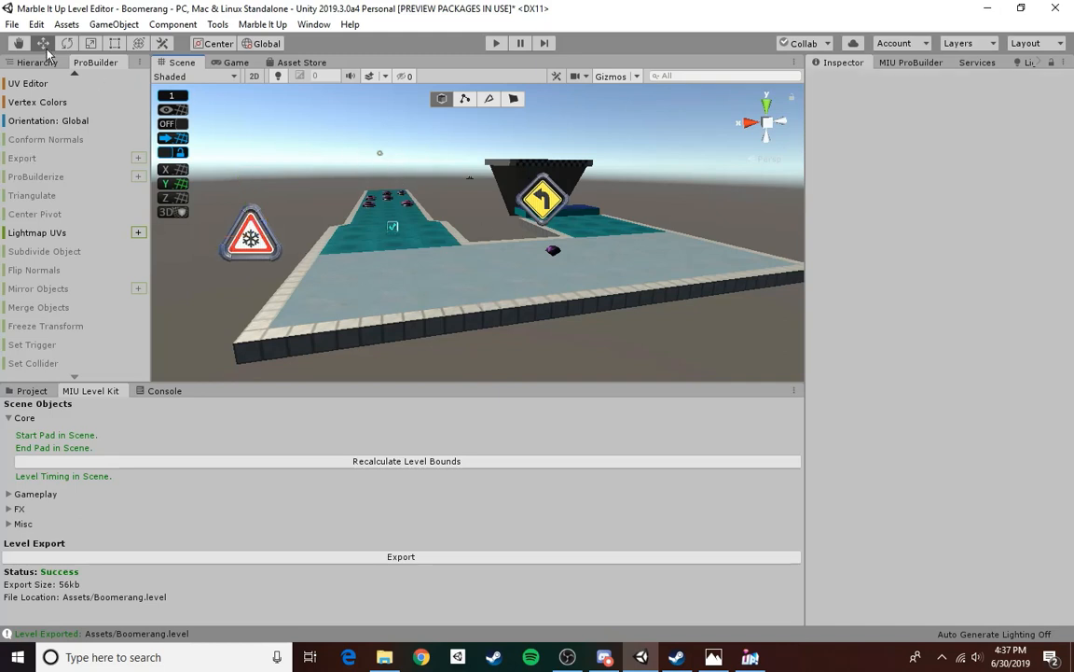
pyautogui.click(12, 24)
pyautogui.click(32, 75)
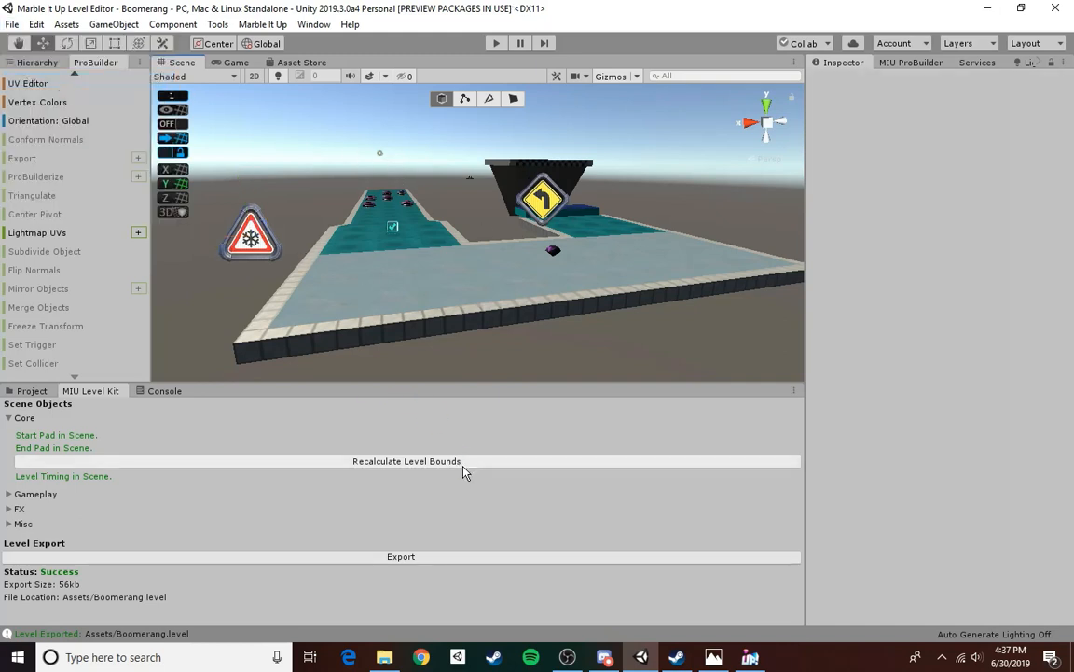
pyautogui.click(441, 557)
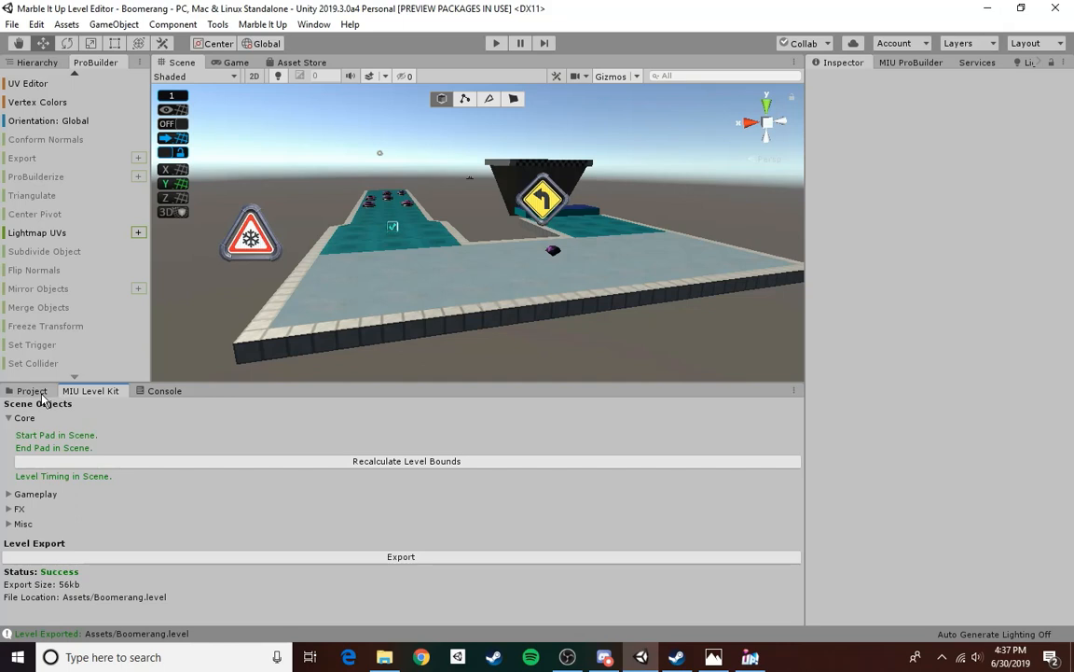
# - Switch to Marble It Up and start playing the newly exported level
pyautogui.click(601, 664)
pyautogui.click(645, 663)
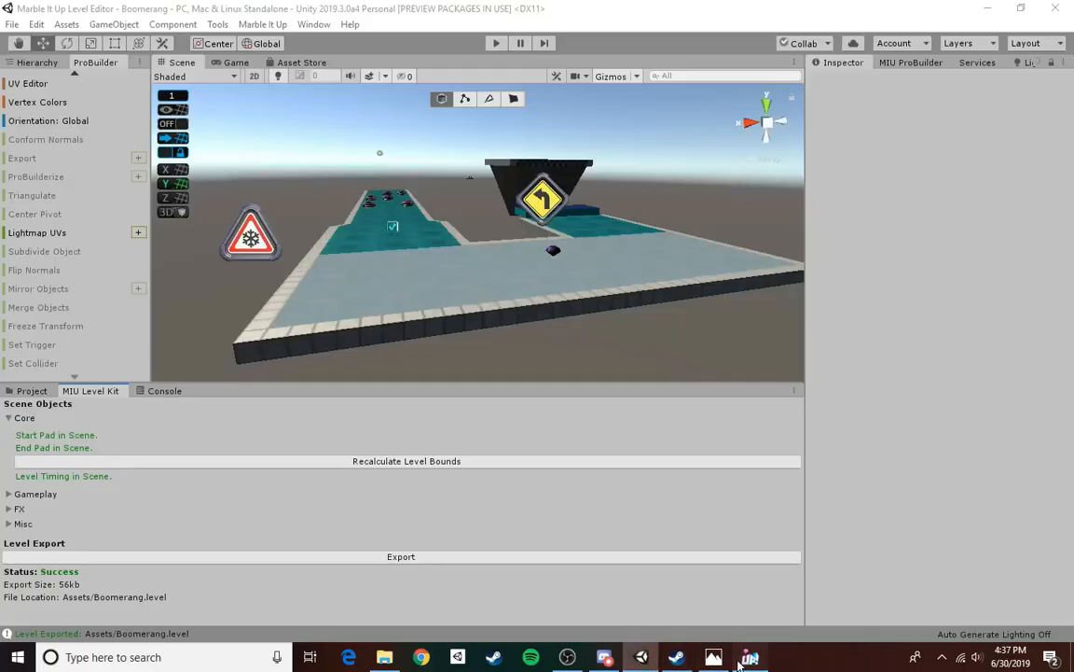
pyautogui.click(747, 662)
pyautogui.click(230, 508)
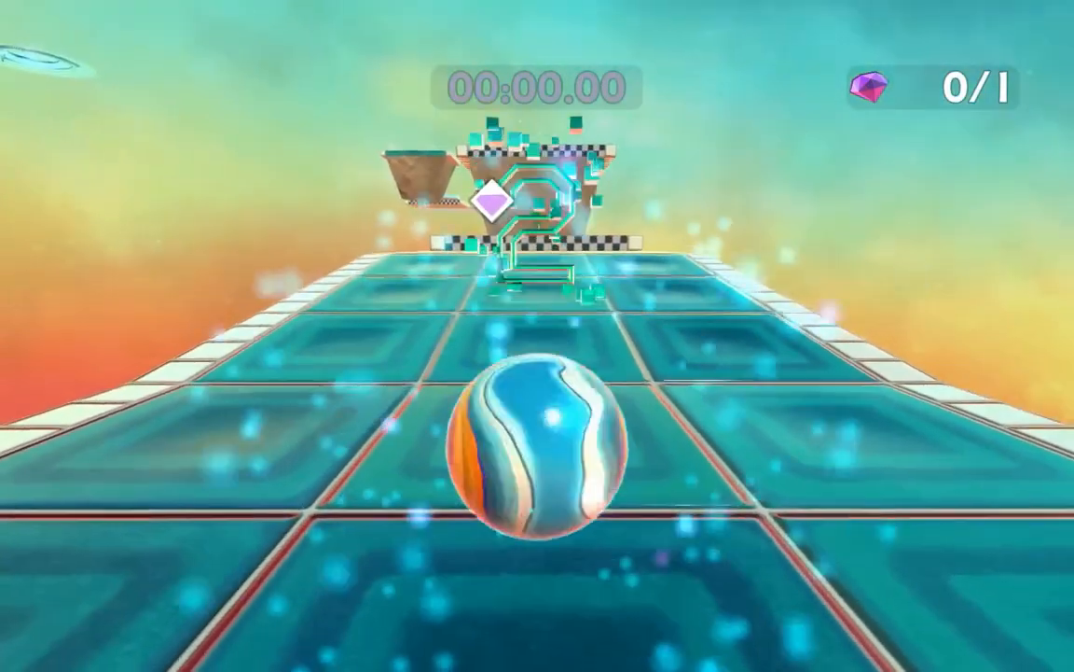
# - Jump the marble onto the raised checkered platforms and roll it toward the bumpers to check the raised signs ahead
pyautogui.press('w')
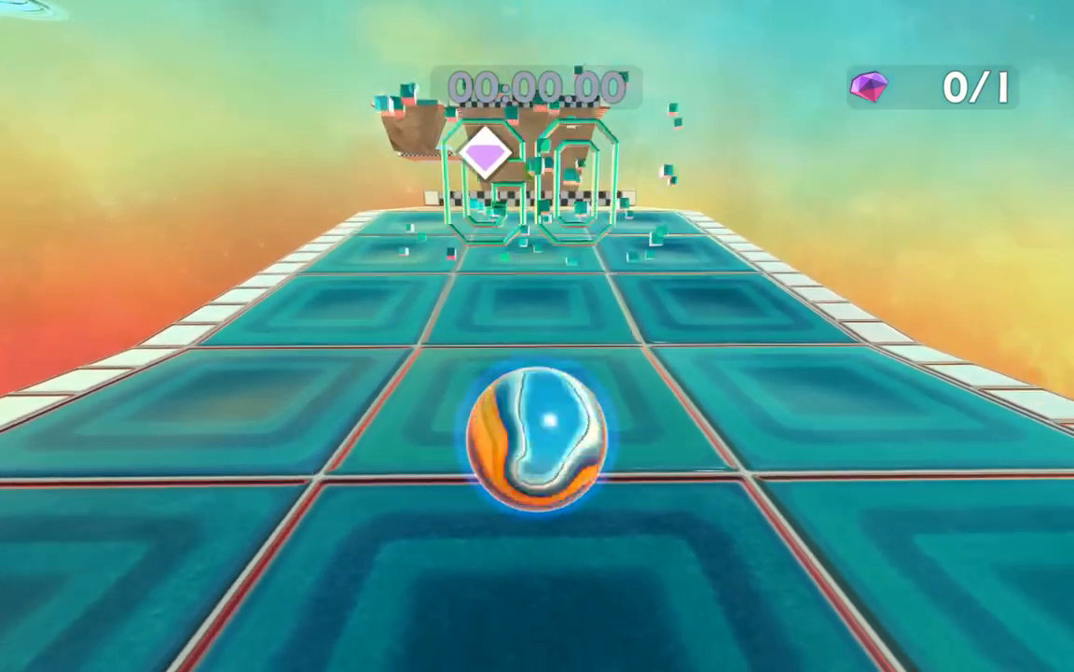
pyautogui.press('space')
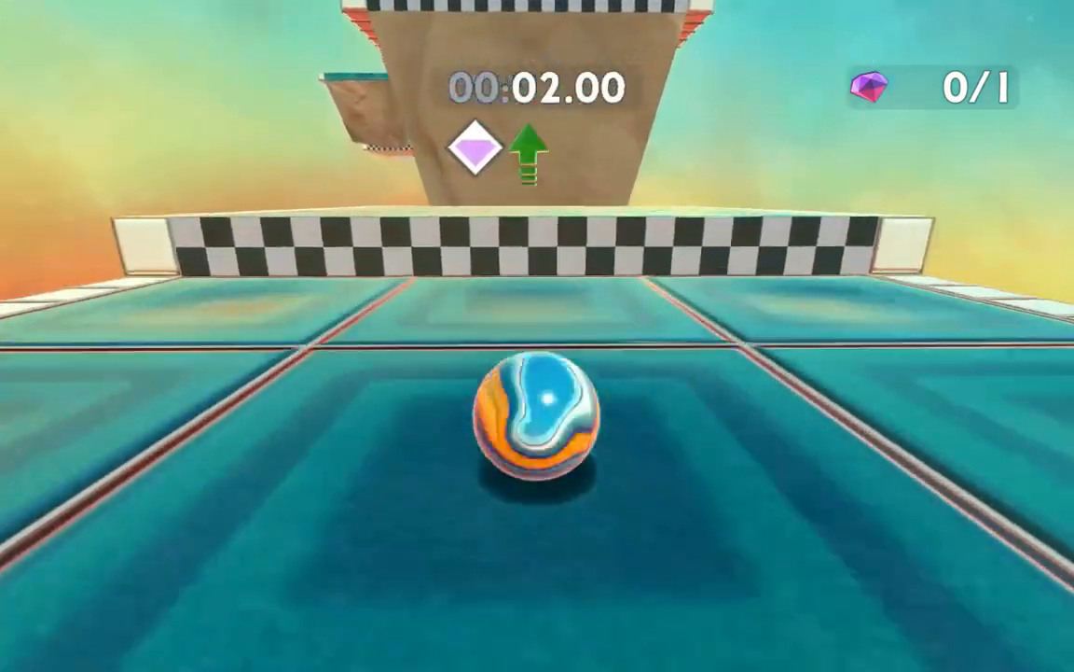
pyautogui.press('space')
pyautogui.press('space')
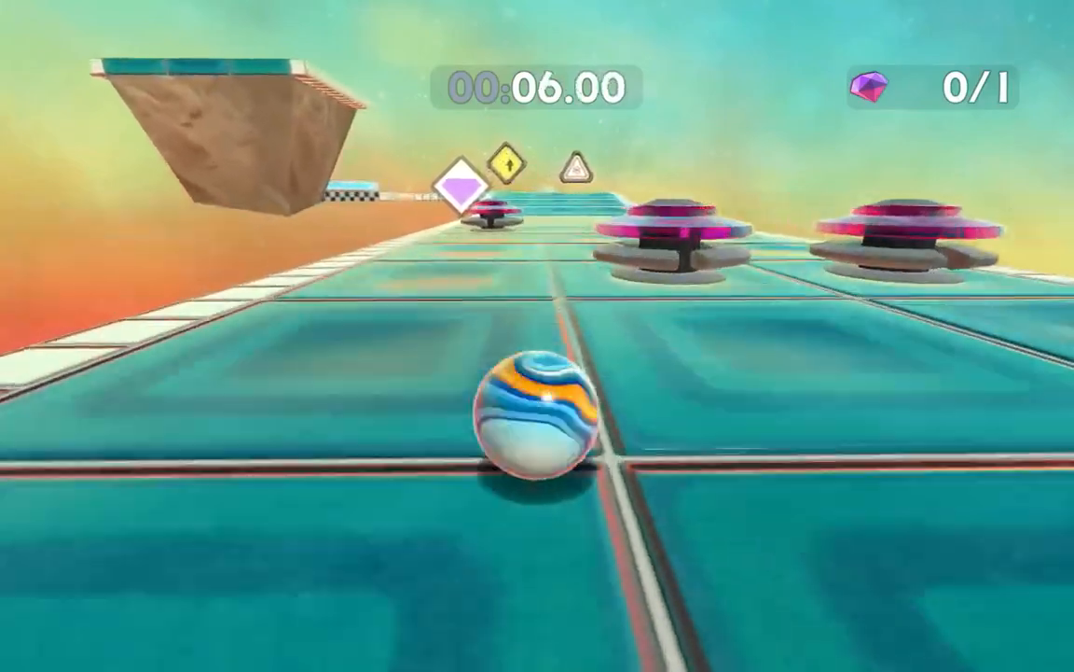
# - Playtest the course past the bumpers and checkpoint, collect the gem on the ice, and ride the blue elevator
pyautogui.press('space')
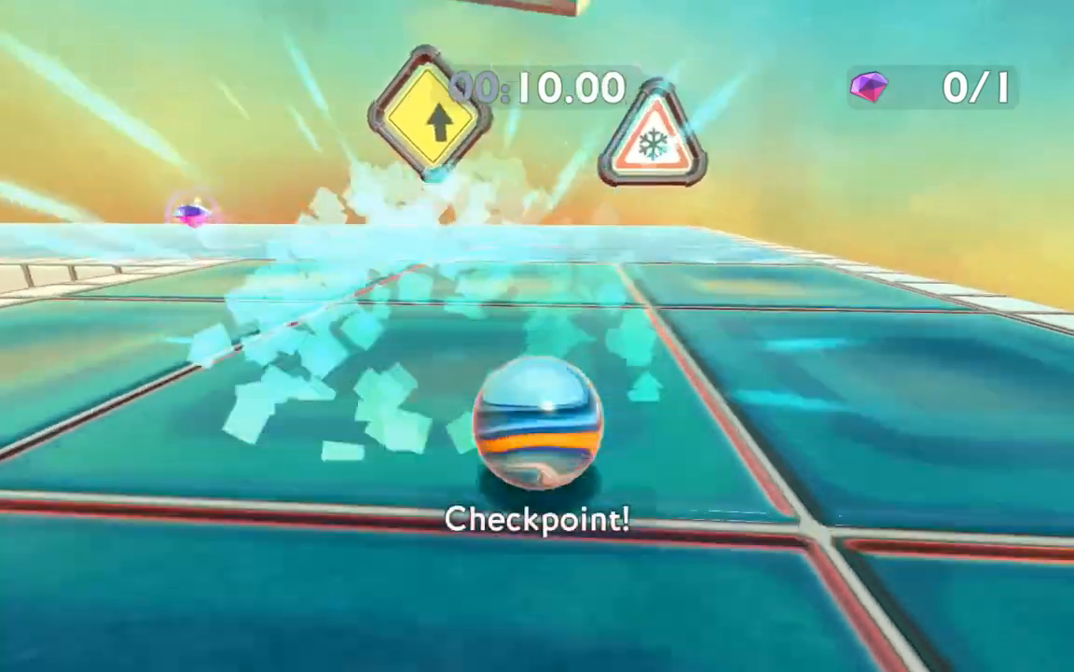
pyautogui.press('space')
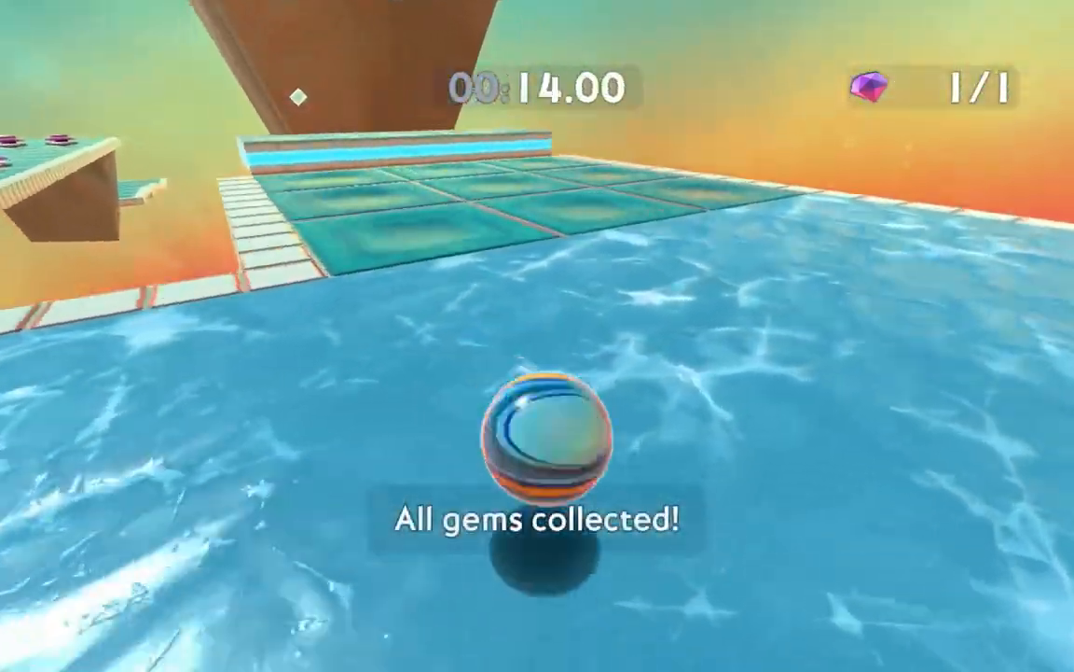
pyautogui.press('space')
pyautogui.press('space')
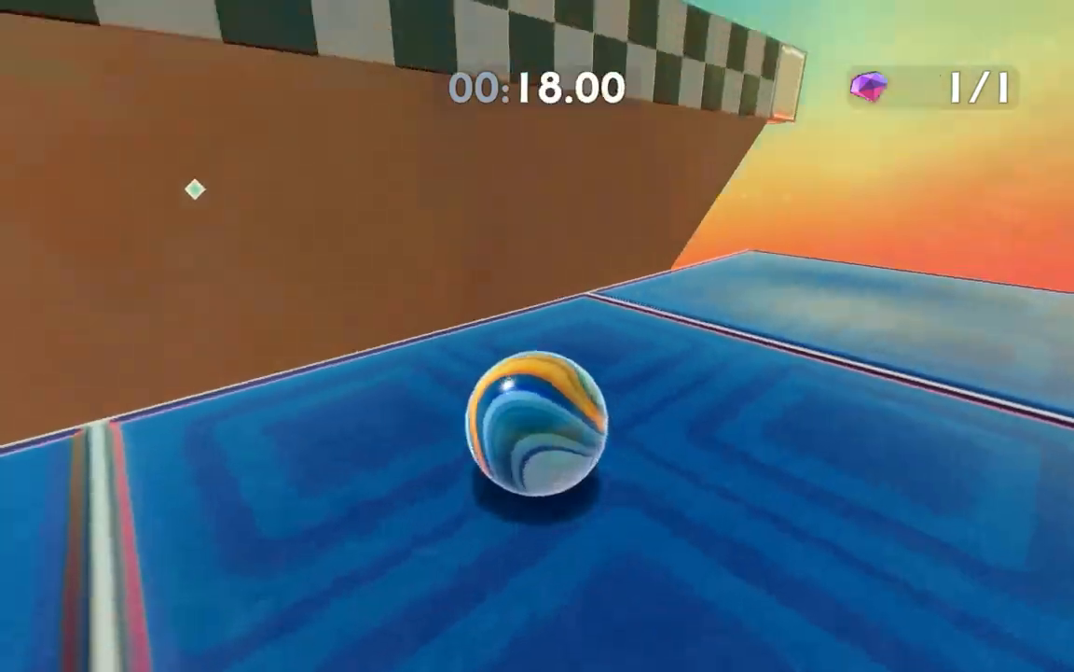
pyautogui.press('space')
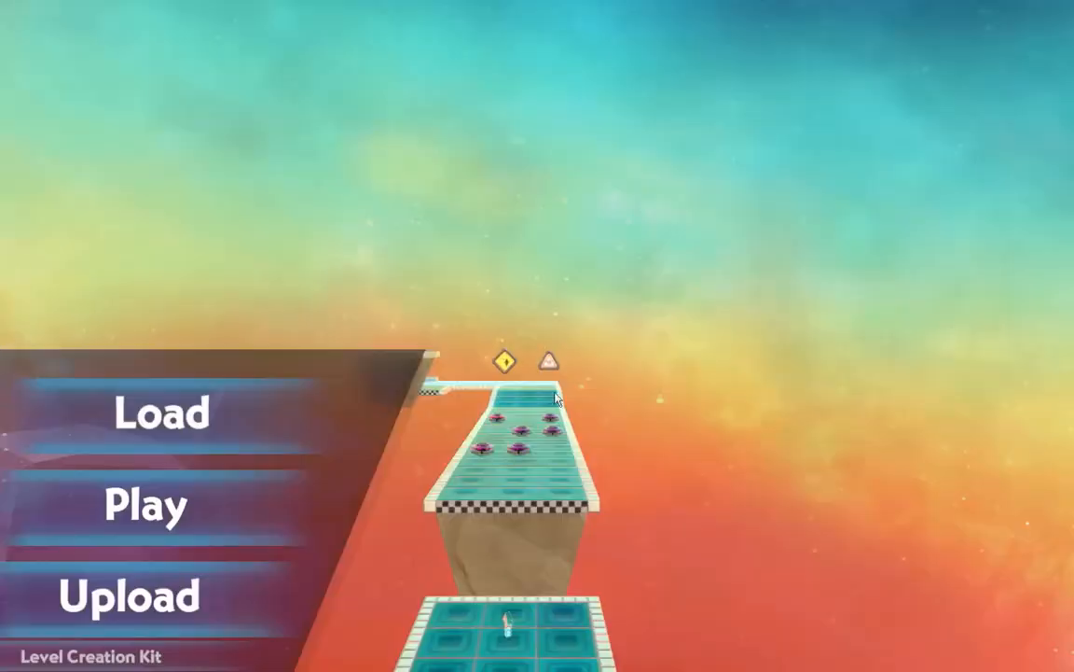
# - Switch to the Unity level editor, set the blue elevator block's Move Time to 1.5, and save the scene
pyautogui.press('super')
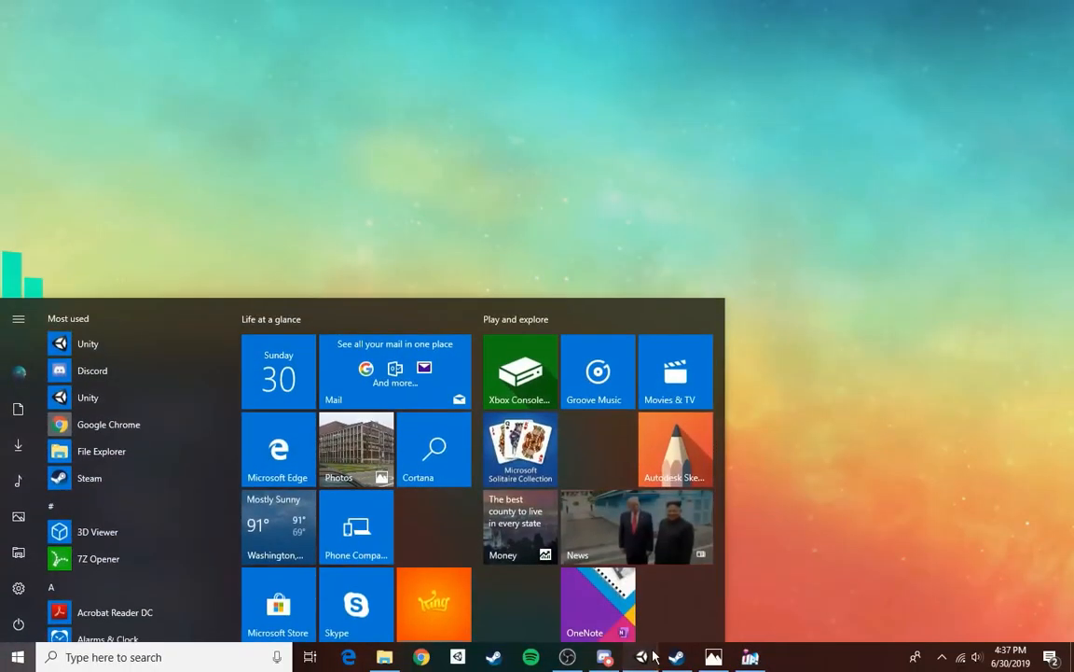
pyautogui.click(640, 656)
pyautogui.moveTo(615, 251); pyautogui.dragTo(520, 296, button='right')
pyautogui.press('w')
pyautogui.click(519, 296)
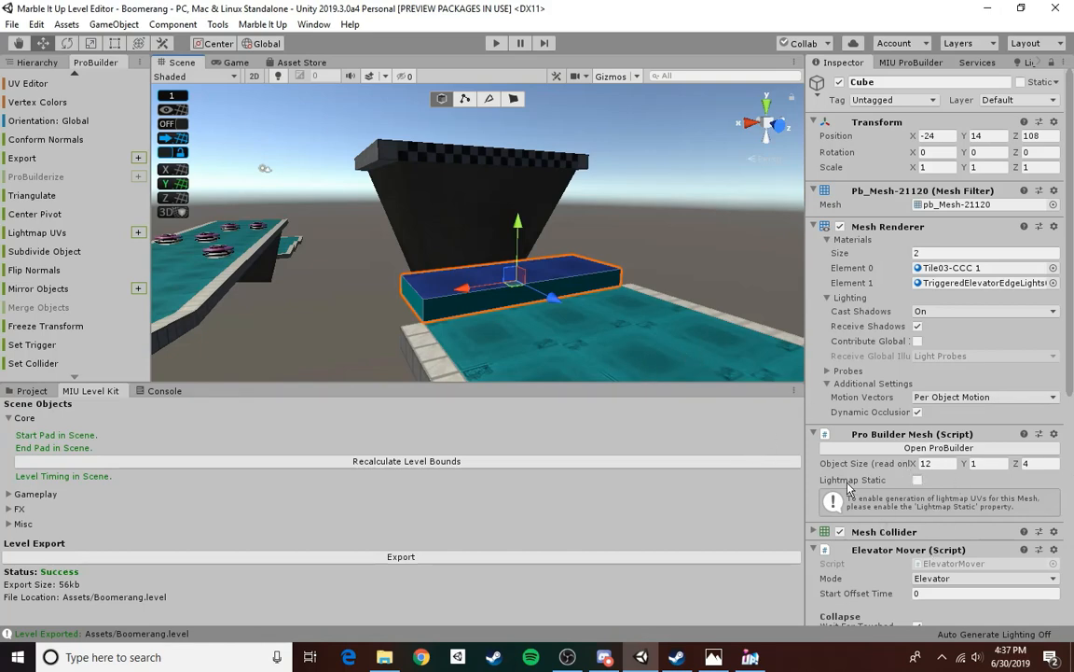
pyautogui.scroll(-10, 939, 461)
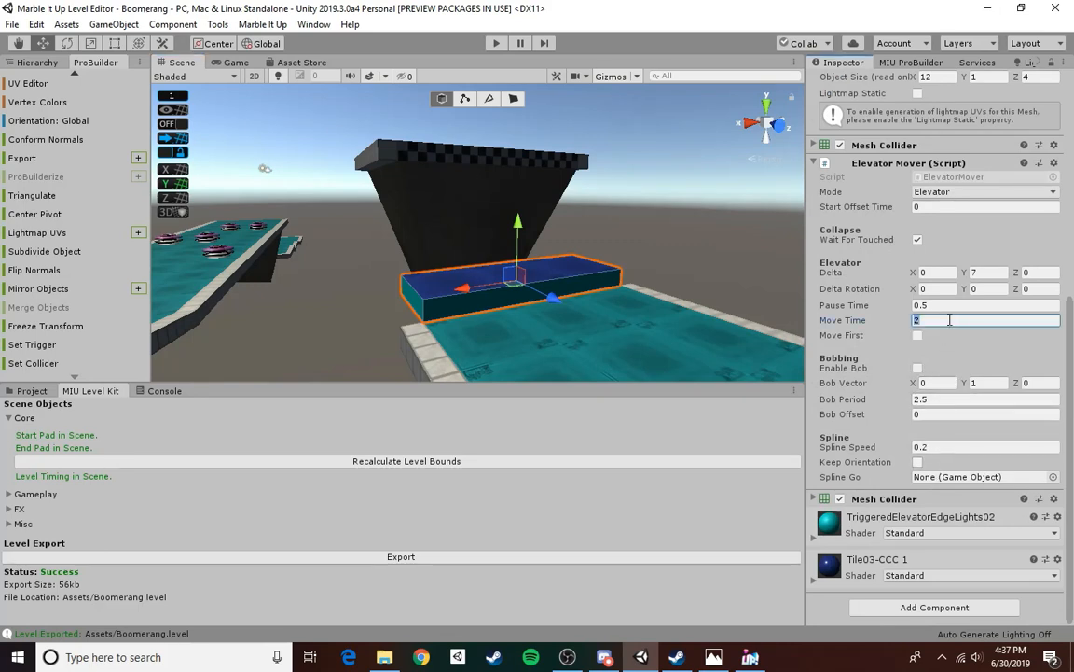
pyautogui.moveTo(602, 233); pyautogui.dragTo(598, 222, button='right')
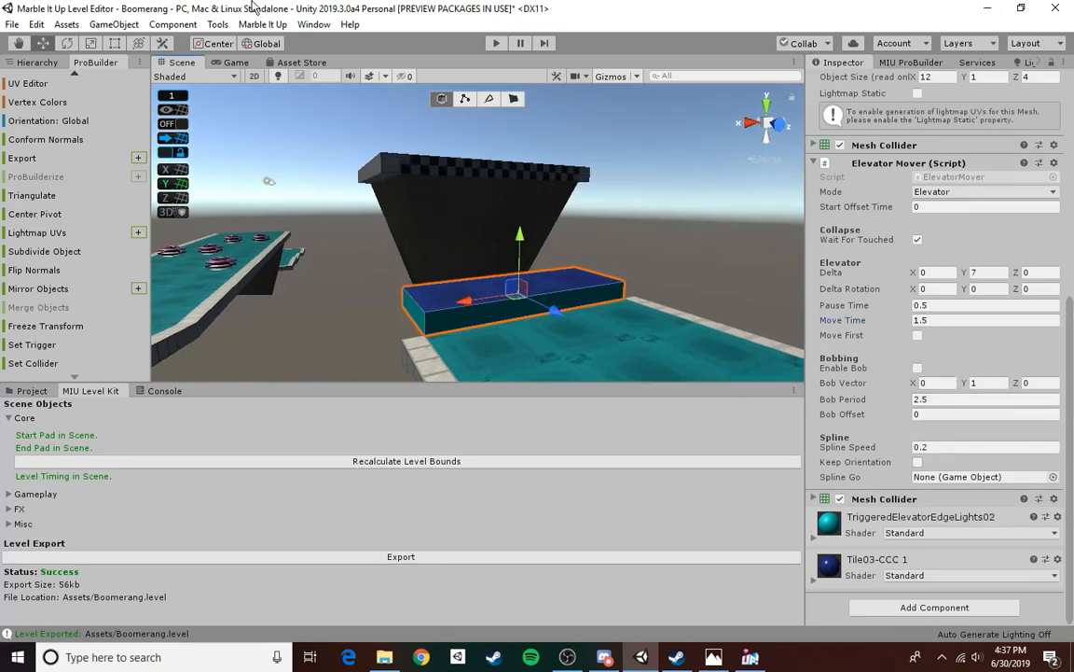
pyautogui.click(11, 23)
pyautogui.click(54, 79)
# - Browse the project's assets from the top level into the MIU folder
pyautogui.moveTo(546, 256); pyautogui.dragTo(530, 289, button='right')
pyautogui.press('s')
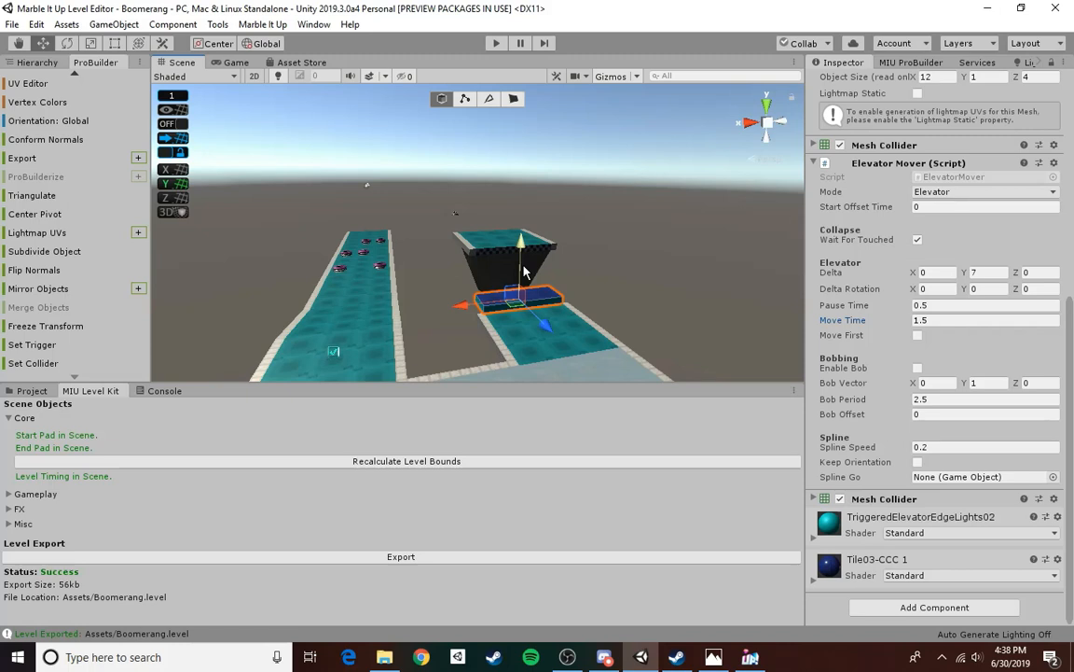
pyautogui.click(31, 391)
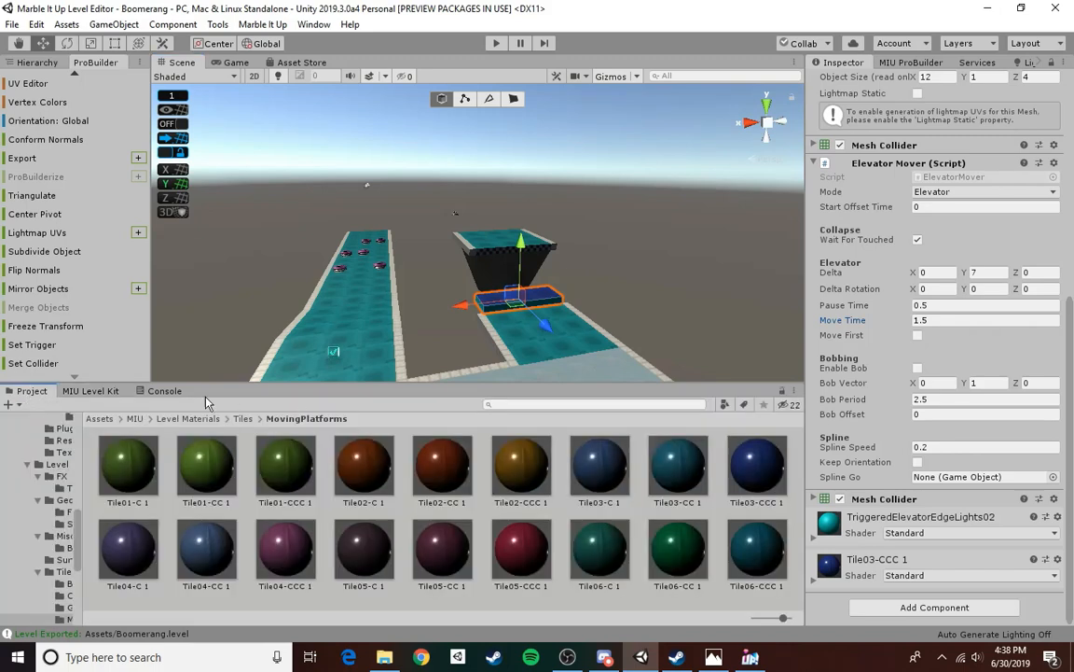
pyautogui.click(99, 419)
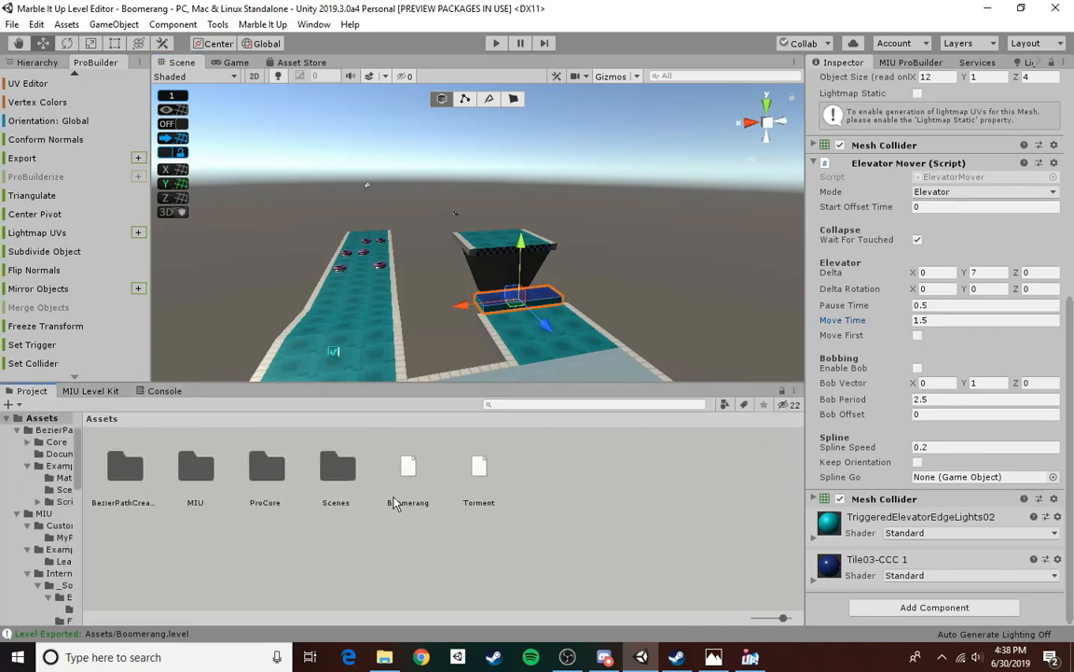
pyautogui.doubleClick(200, 466)
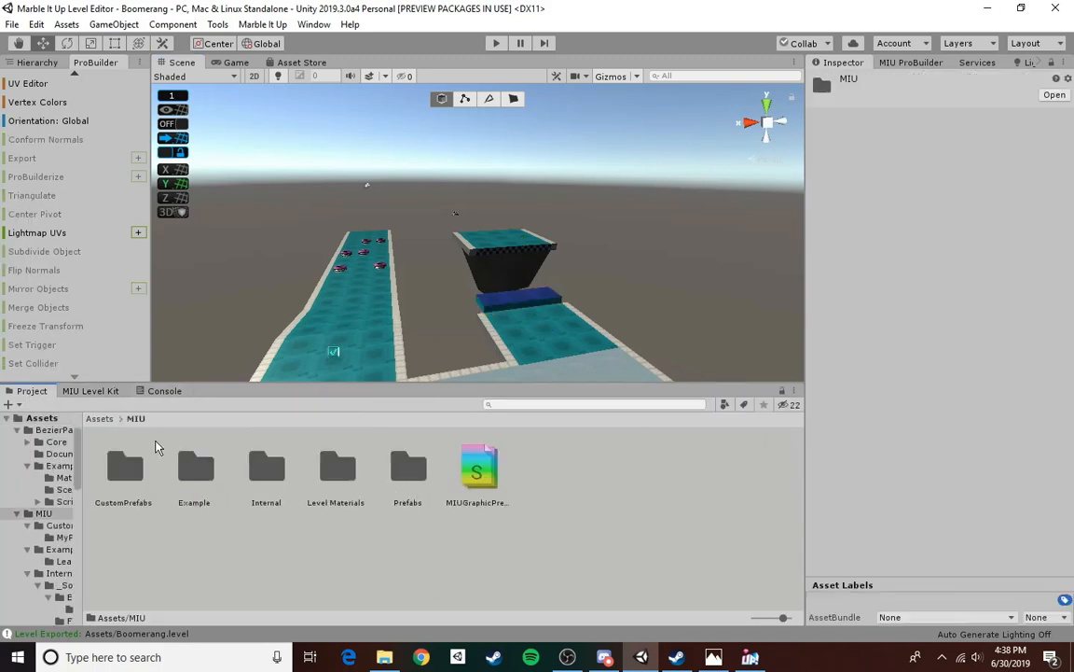
# - Look through the MIU Level Kit's Misc, FX, Gameplay and Core object categories for available level pieces
pyautogui.click(92, 392)
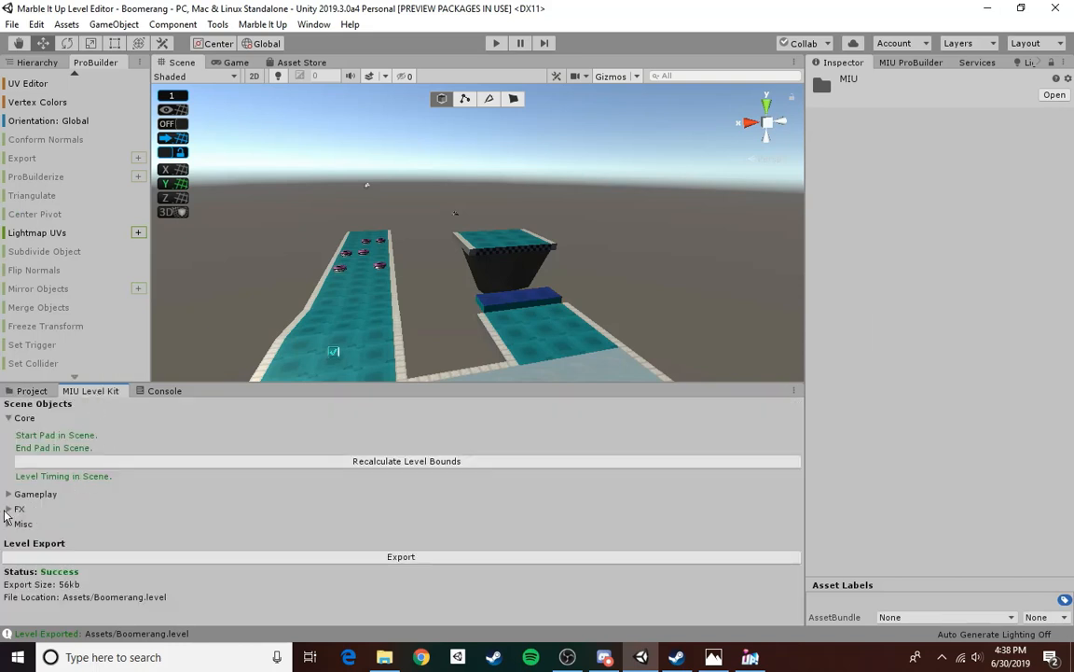
pyautogui.click(9, 524)
pyautogui.click(10, 524)
pyautogui.click(9, 509)
pyautogui.click(9, 510)
pyautogui.click(10, 494)
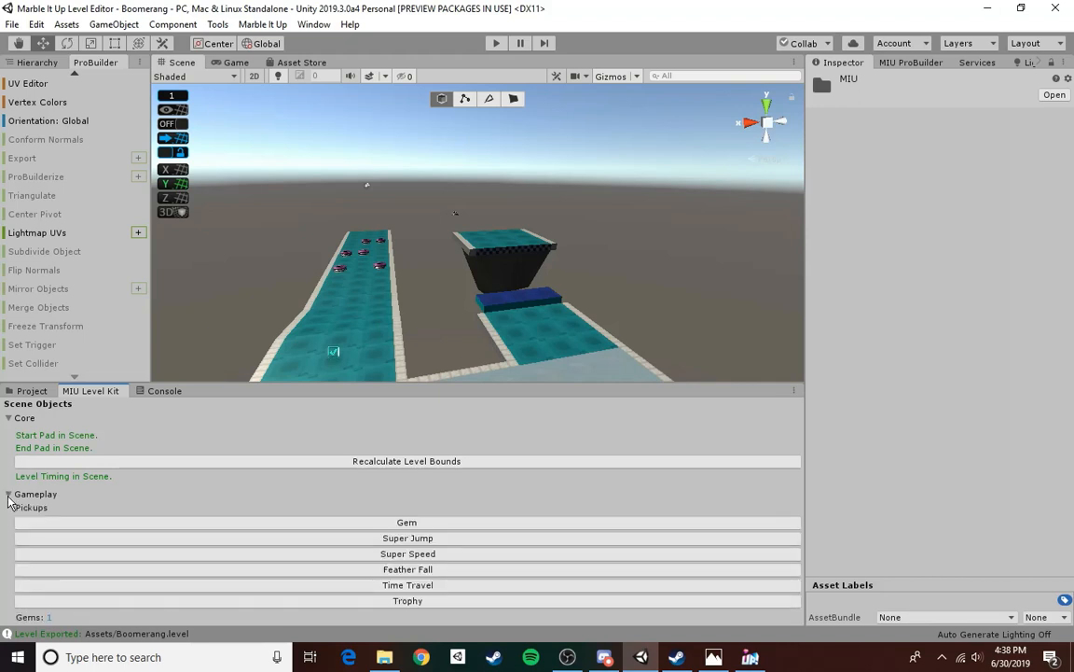
pyautogui.click(10, 494)
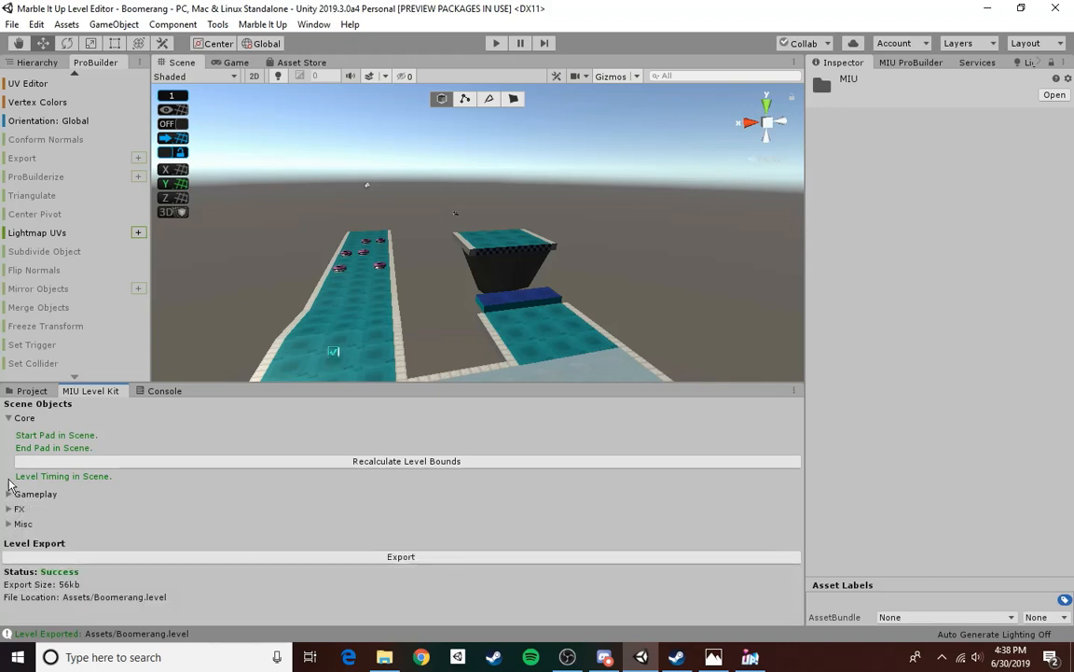
pyautogui.click(9, 418)
pyautogui.click(9, 418)
# - Examine the ready-made pieces in the MIU Prefabs folder and return to the MIU folder
pyautogui.click(32, 391)
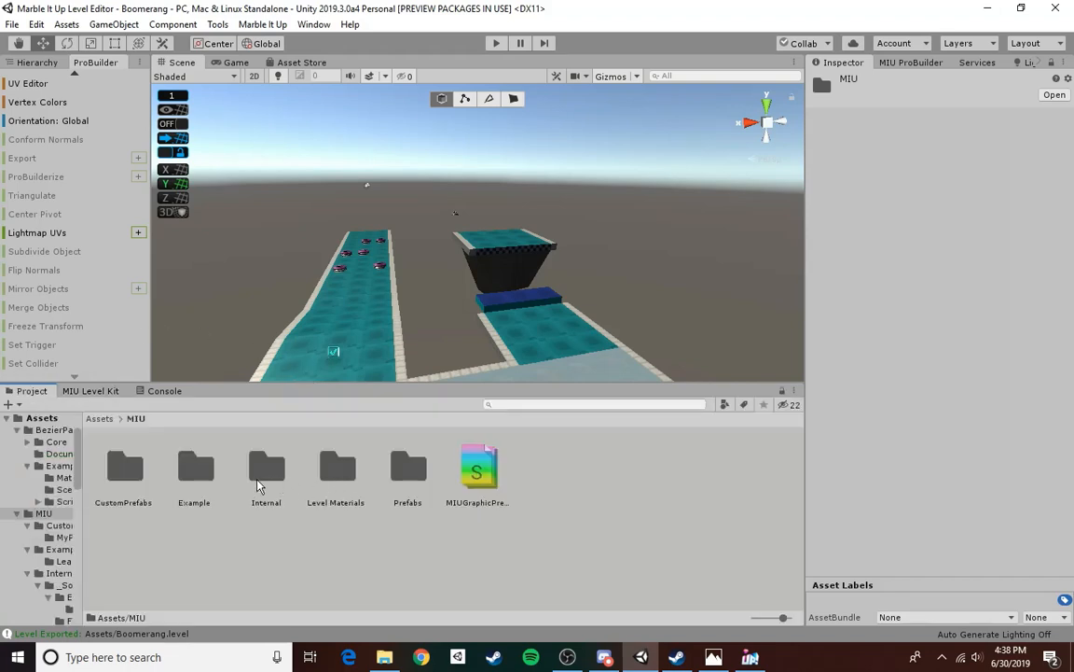
pyautogui.doubleClick(392, 481)
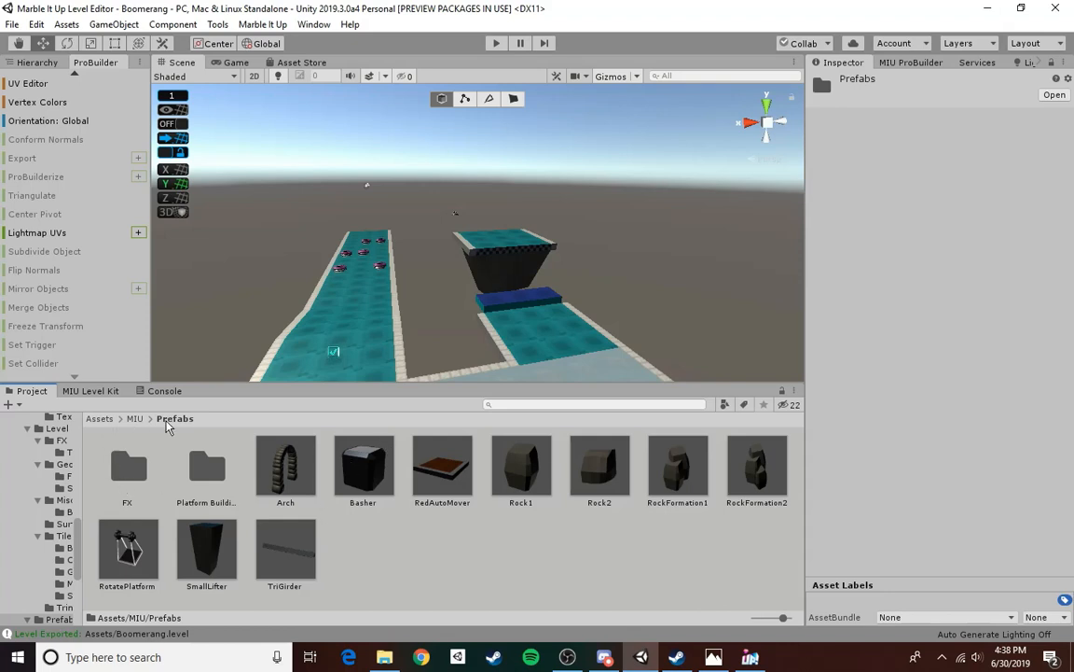
pyautogui.click(136, 419)
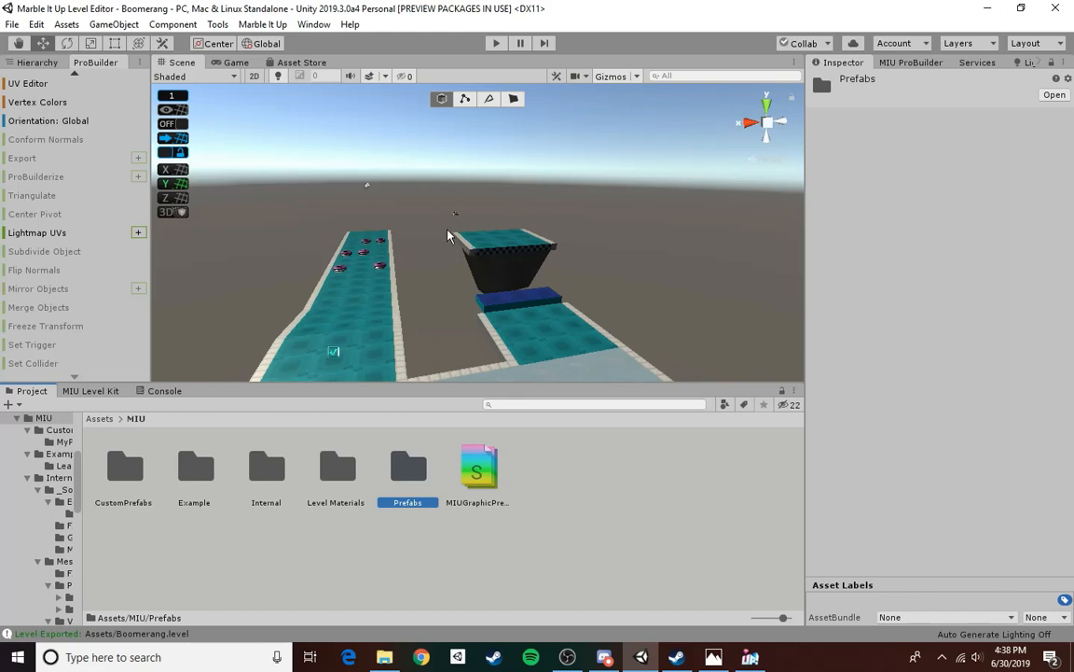
# - Duplicate the long platform under the bumpers and move the copy to X -23, Y 21, near the raised end platform
pyautogui.keyDown('alt'); pyautogui.moveTo(470, 228); pyautogui.dragTo(839, 305); pyautogui.keyUp('alt')
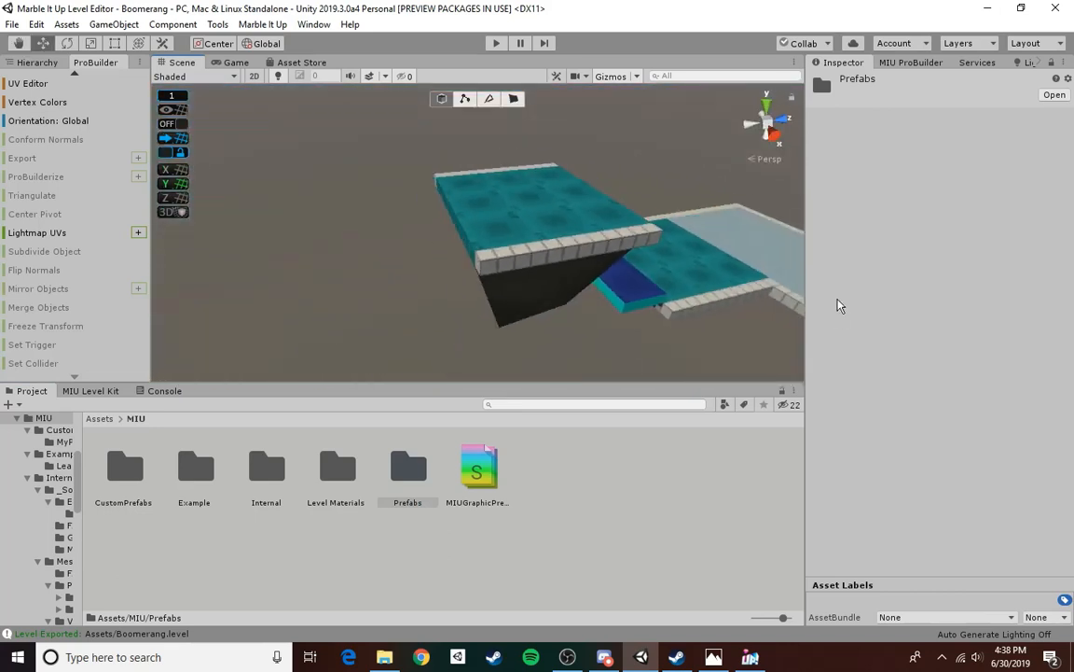
pyautogui.keyDown('alt'); pyautogui.moveTo(600, 276); pyautogui.dragTo(522, 261); pyautogui.keyUp('alt')
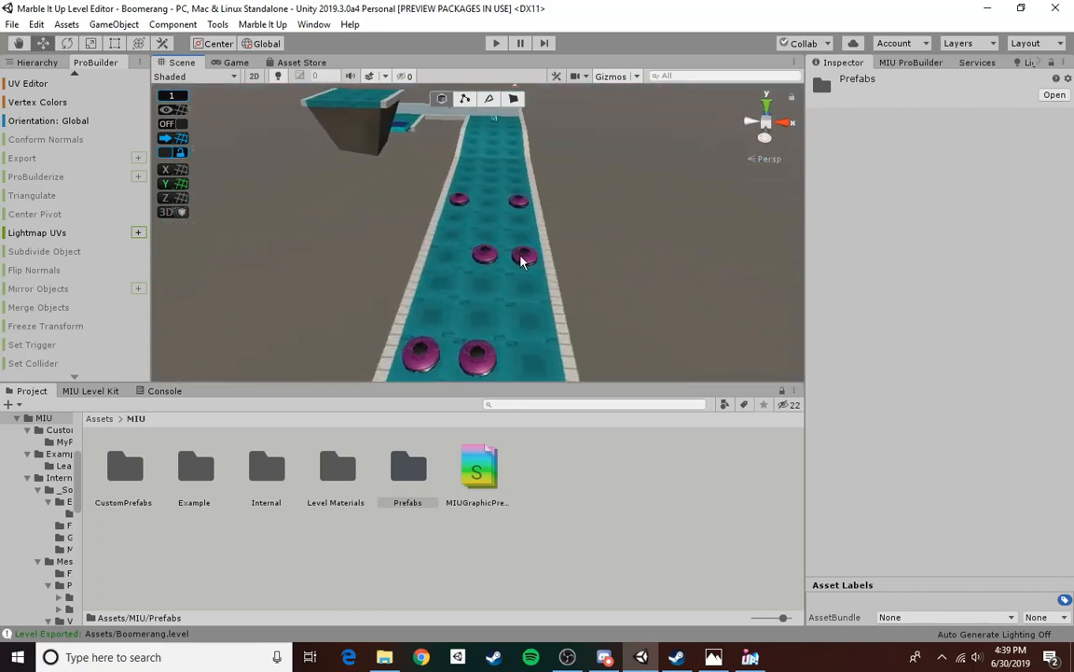
pyautogui.click(466, 297)
pyautogui.keyDown('alt'); pyautogui.moveTo(466, 297); pyautogui.dragTo(608, 291); pyautogui.keyUp('alt')
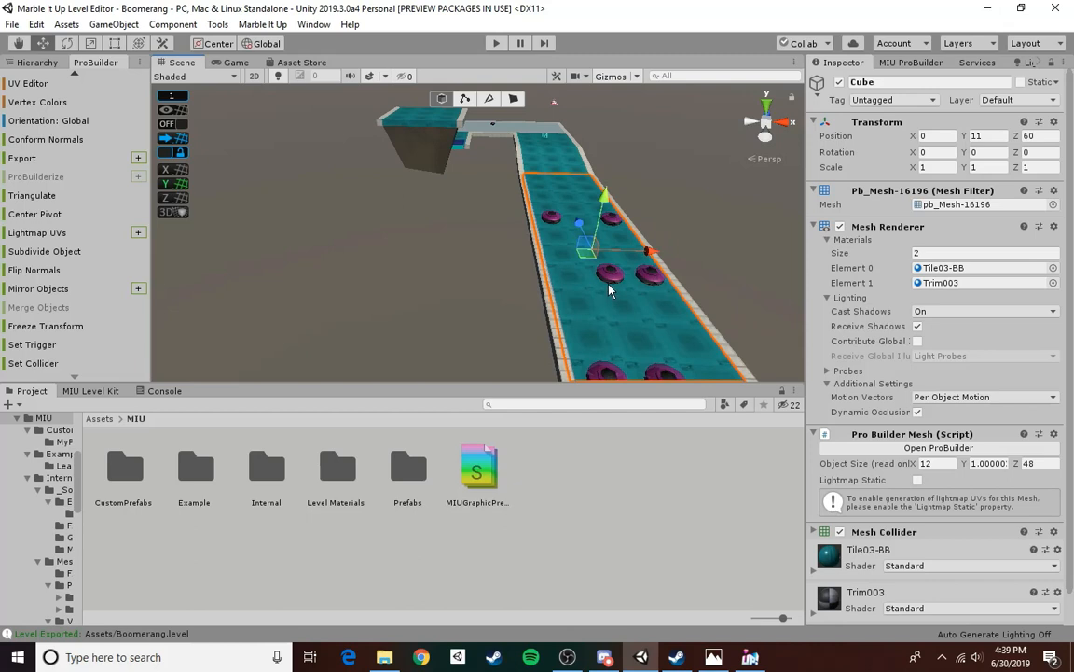
pyautogui.hotkey('ctrl', 'd')
pyautogui.moveTo(647, 254); pyautogui.dragTo(457, 264)
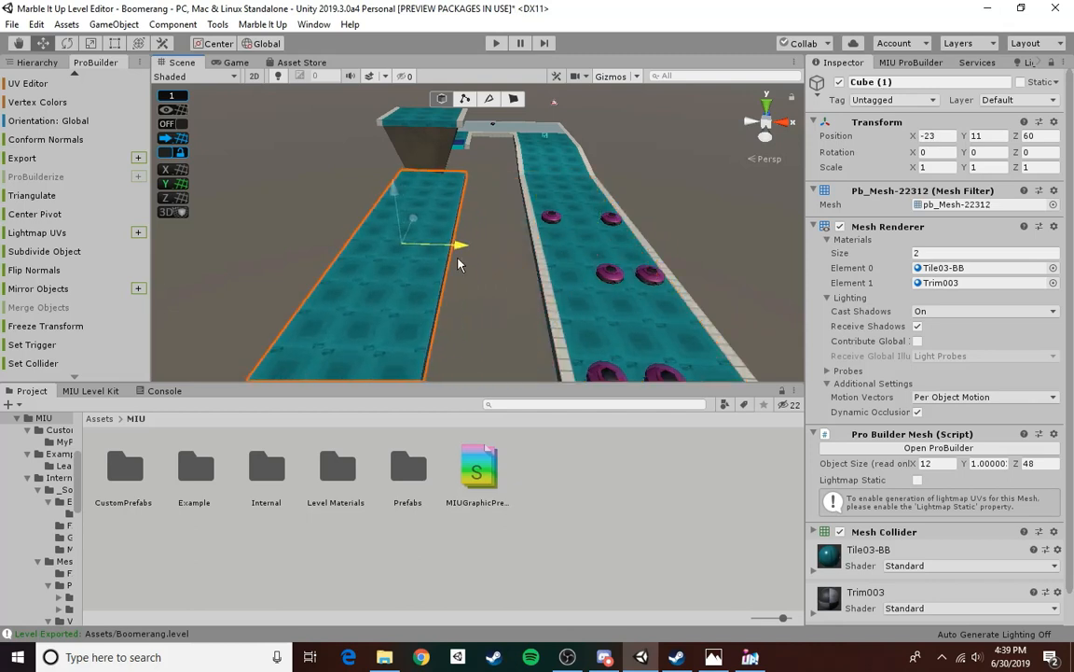
pyautogui.moveTo(396, 191); pyautogui.dragTo(620, 154)
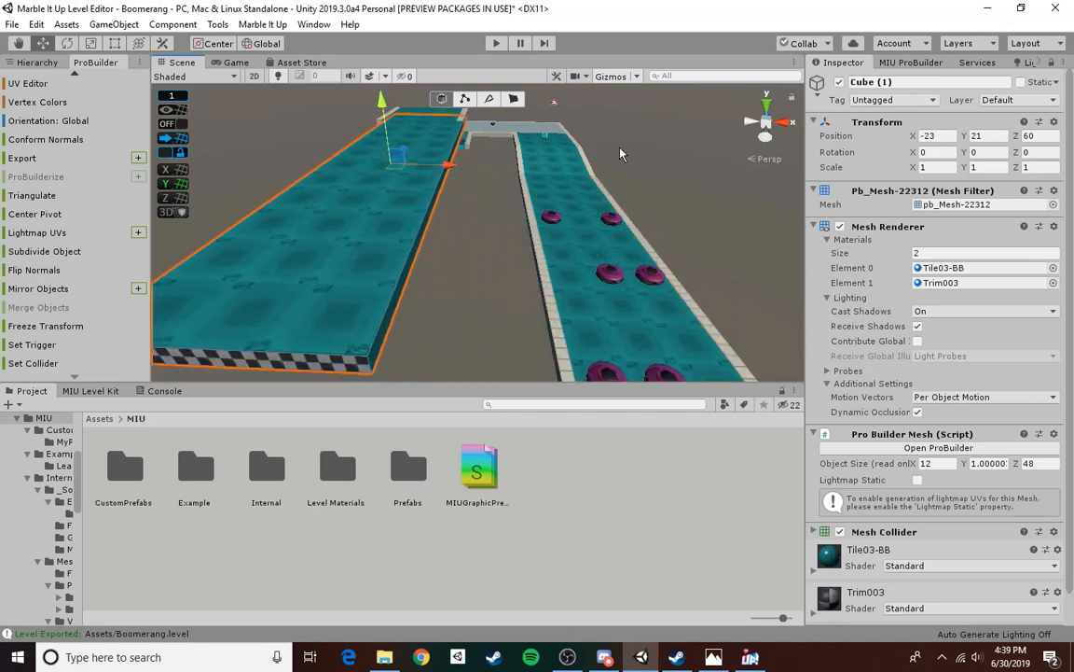
pyautogui.press('f')
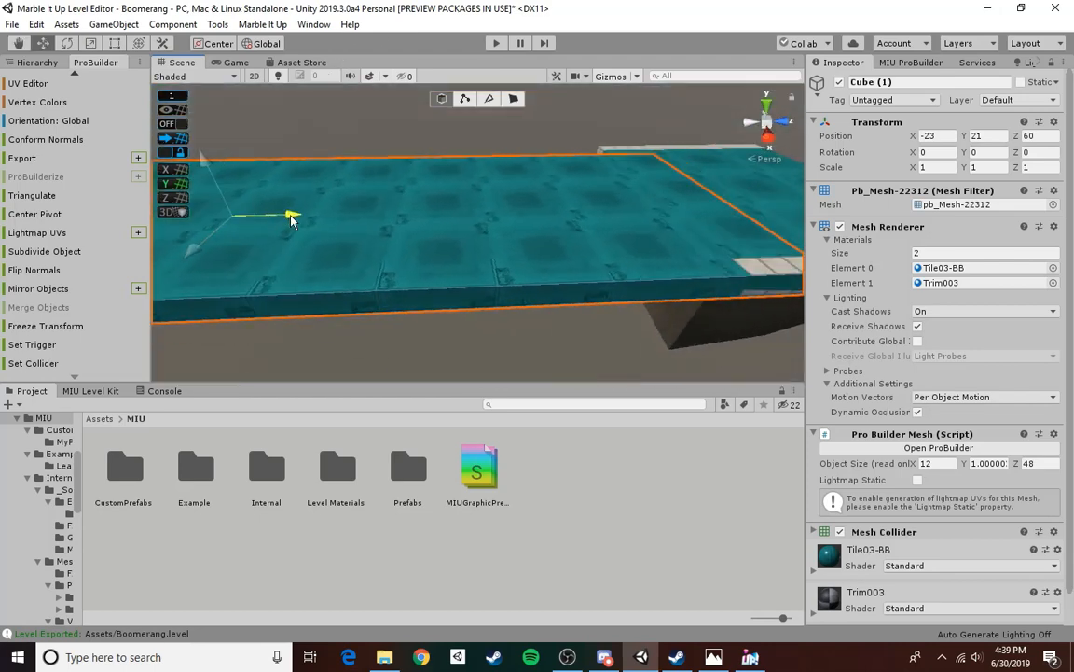
# - Move the long teal platform against the end of the neighbouring trimmed platform, at X -24 and Z 56
pyautogui.moveTo(291, 217); pyautogui.dragTo(315, 207)
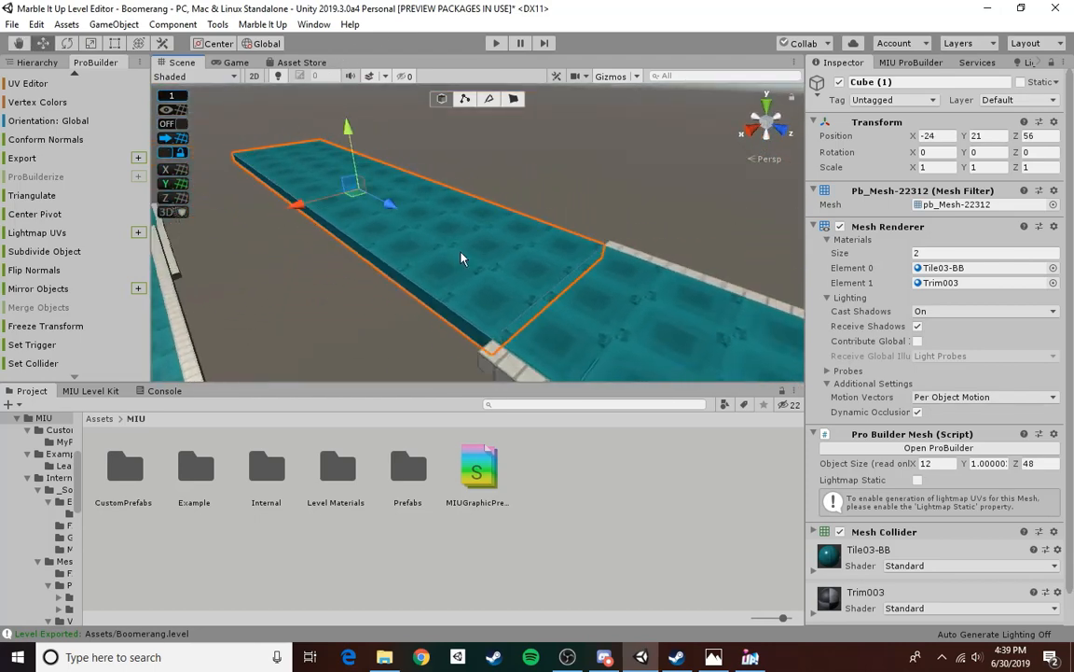
pyautogui.keyDown('alt'); pyautogui.moveTo(460, 259); pyautogui.dragTo(334, 213); pyautogui.keyUp('alt')
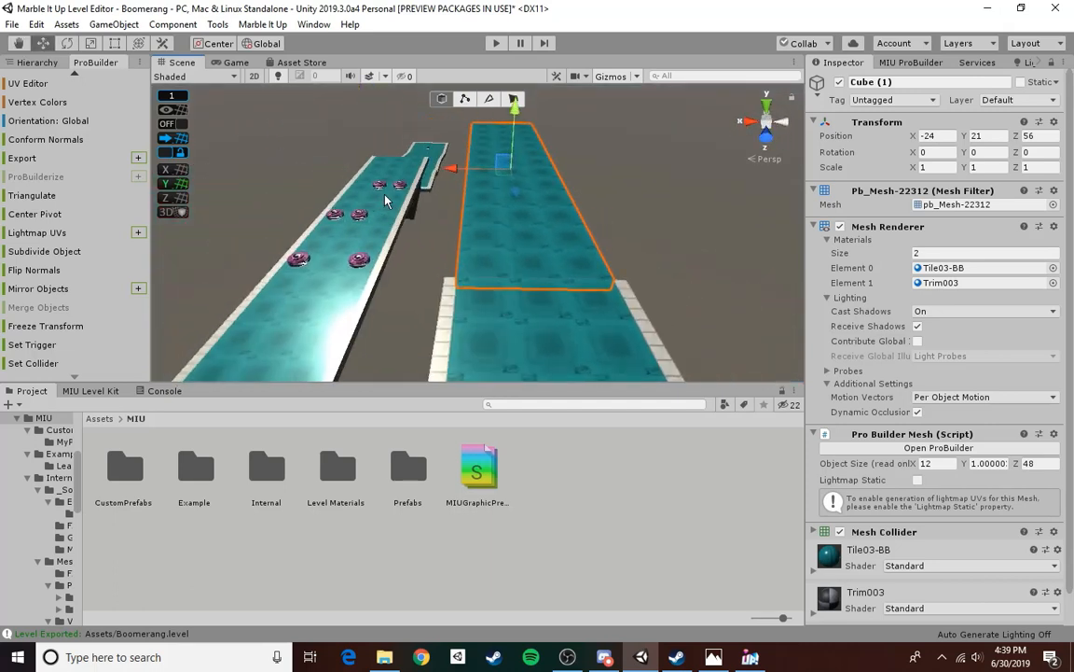
# - Replace the checkered Trim003 material on the platform's far end face with Tile03-BB
pyautogui.click(511, 99)
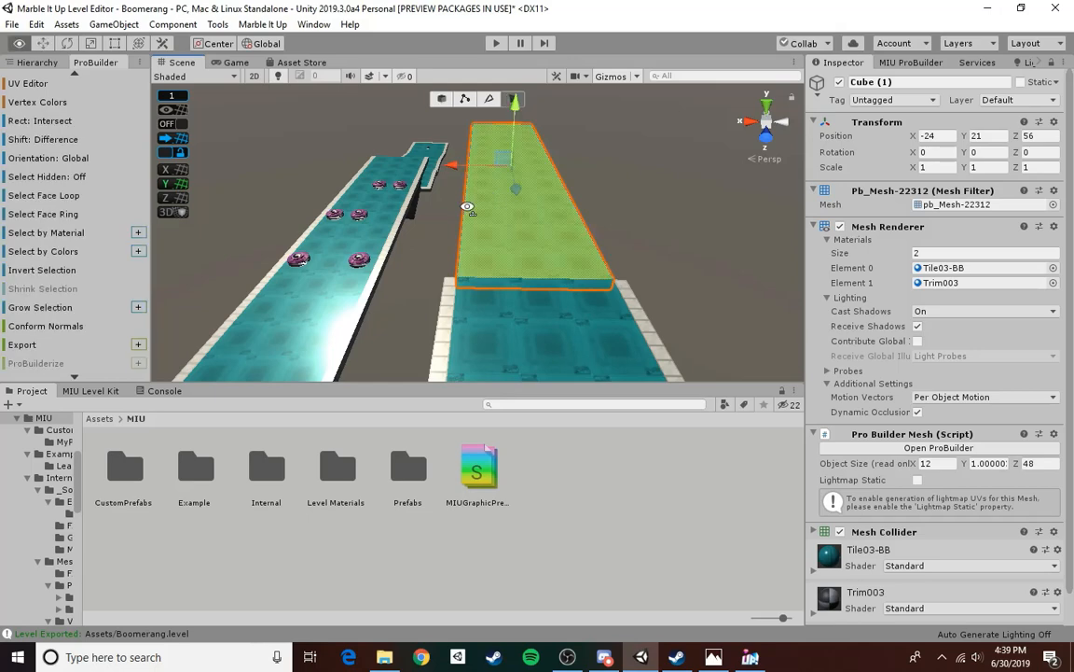
pyautogui.press('f')
pyautogui.press('a')
pyautogui.moveTo(870, 174); pyautogui.dragTo(897, 190, button='right')
pyautogui.moveTo(565, 219); pyautogui.dragTo(712, 250, button='right')
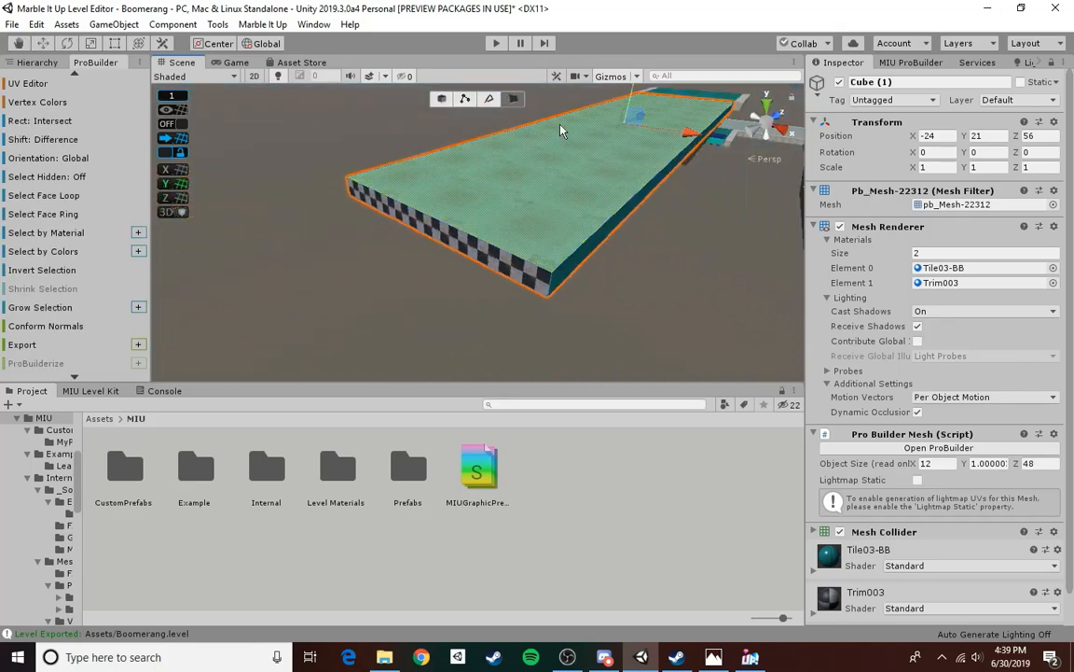
pyautogui.click(443, 99)
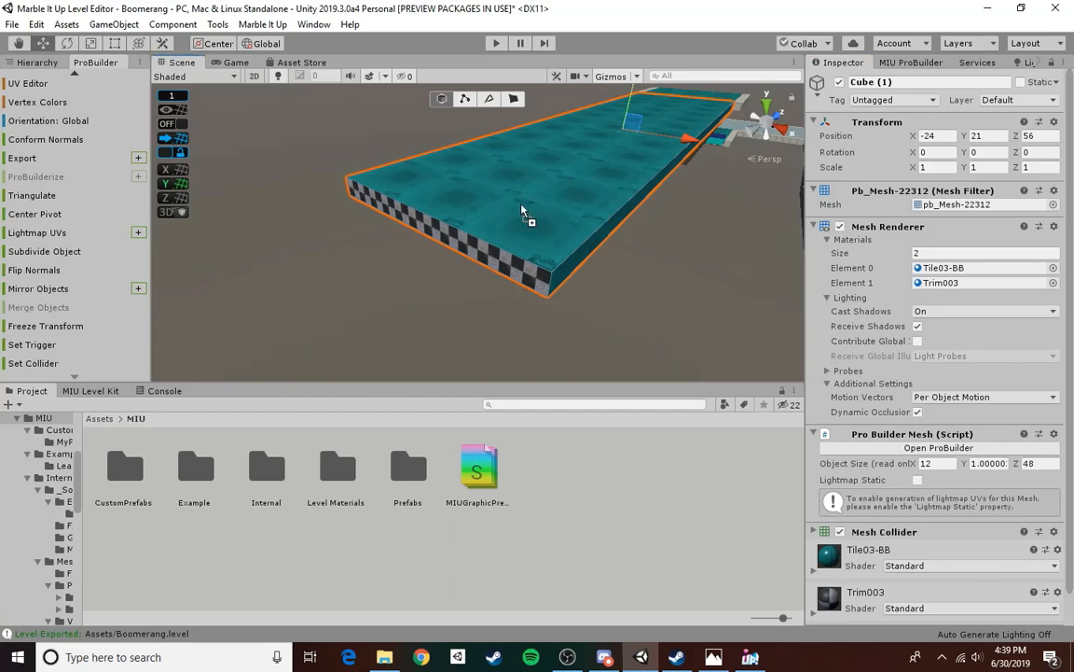
pyautogui.moveTo(837, 562); pyautogui.dragTo(469, 260)
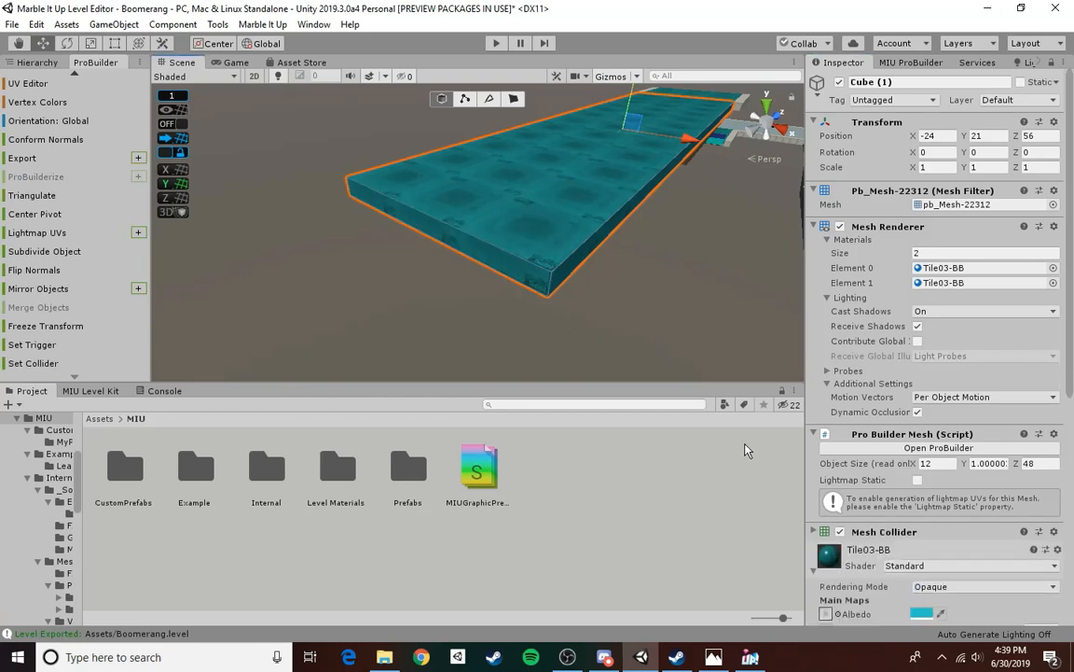
pyautogui.hotkey('ctrl', 'z')
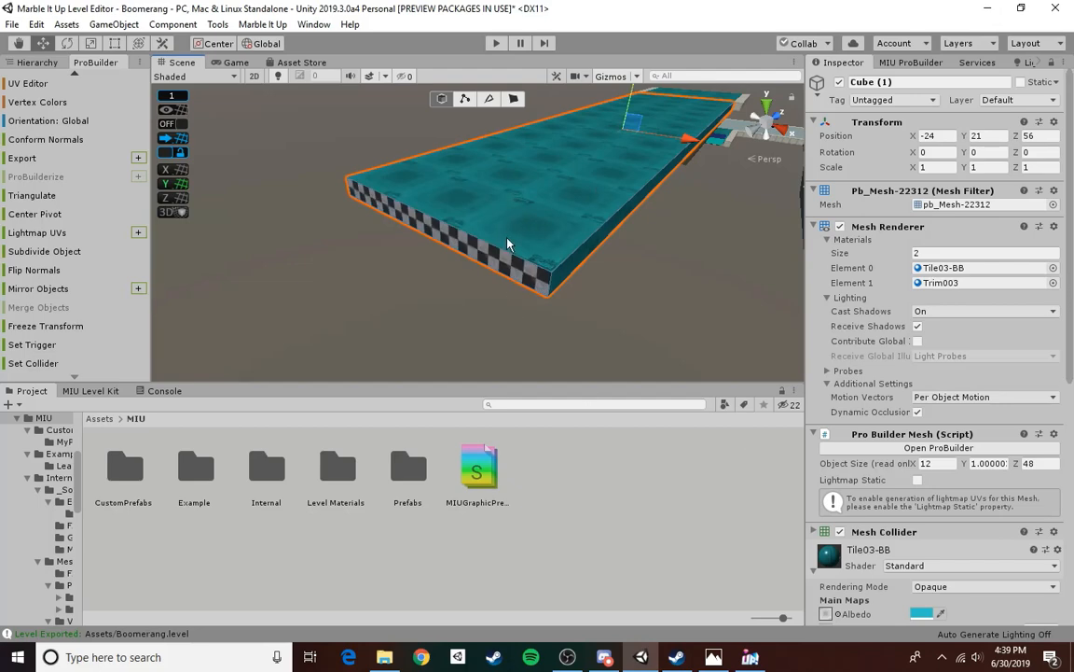
pyautogui.scroll(-10, 900, 460)
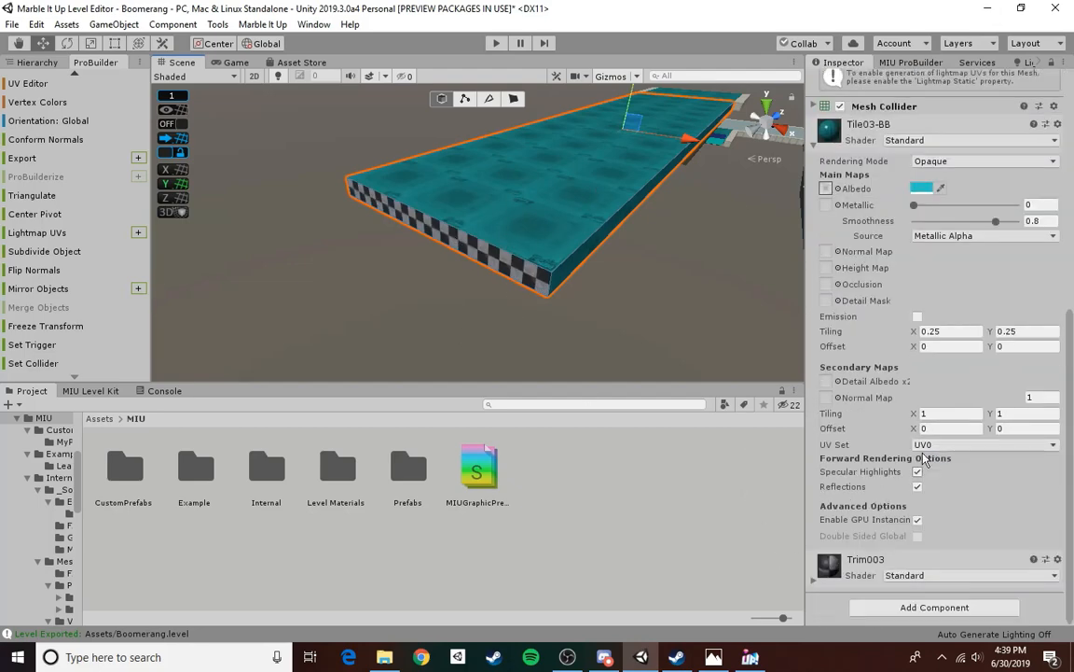
pyautogui.click(816, 147)
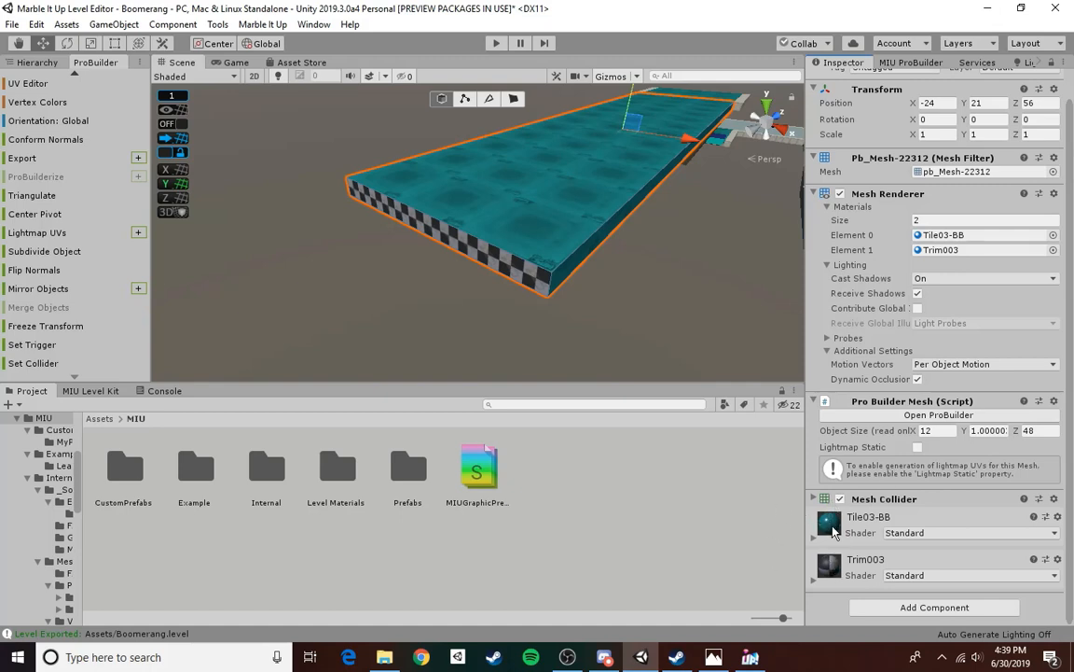
pyautogui.moveTo(838, 529); pyautogui.dragTo(537, 281)
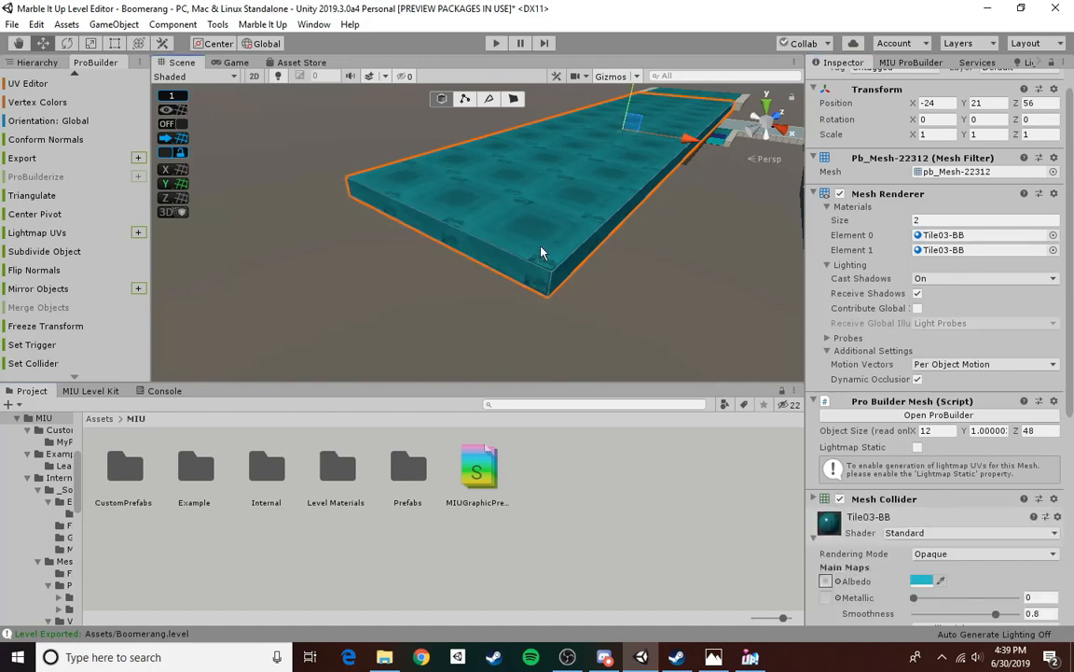
# - Select all faces of the platform and convert their UVs to manual mode
pyautogui.click(512, 99)
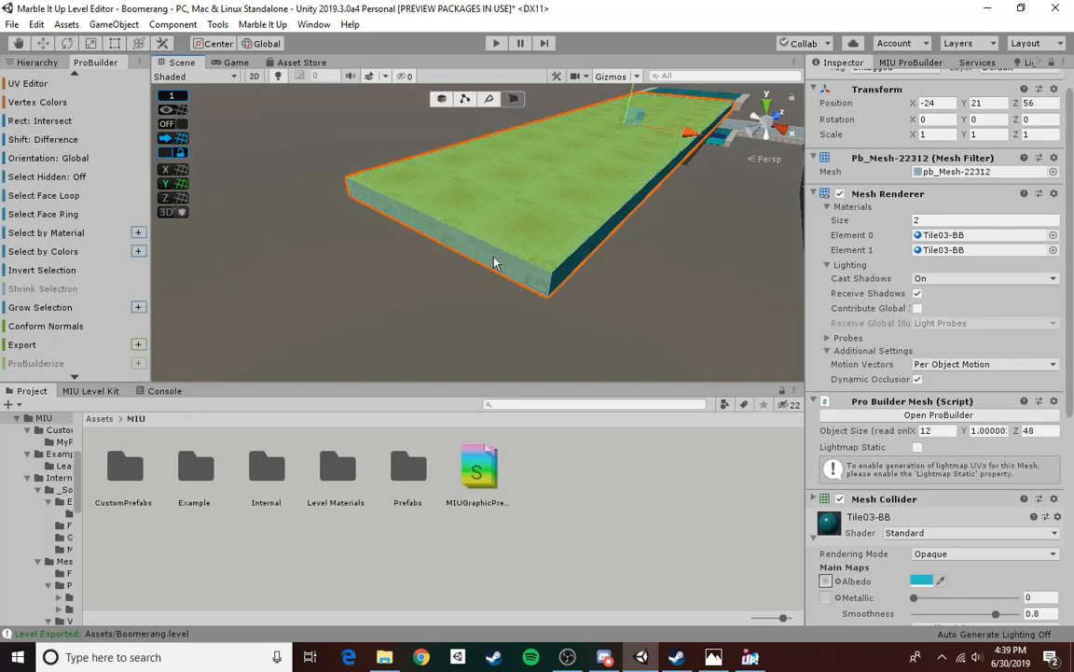
pyautogui.keyDown('alt'); pyautogui.moveTo(429, 307); pyautogui.dragTo(447, 189); pyautogui.keyUp('alt')
pyautogui.doubleClick(428, 263)
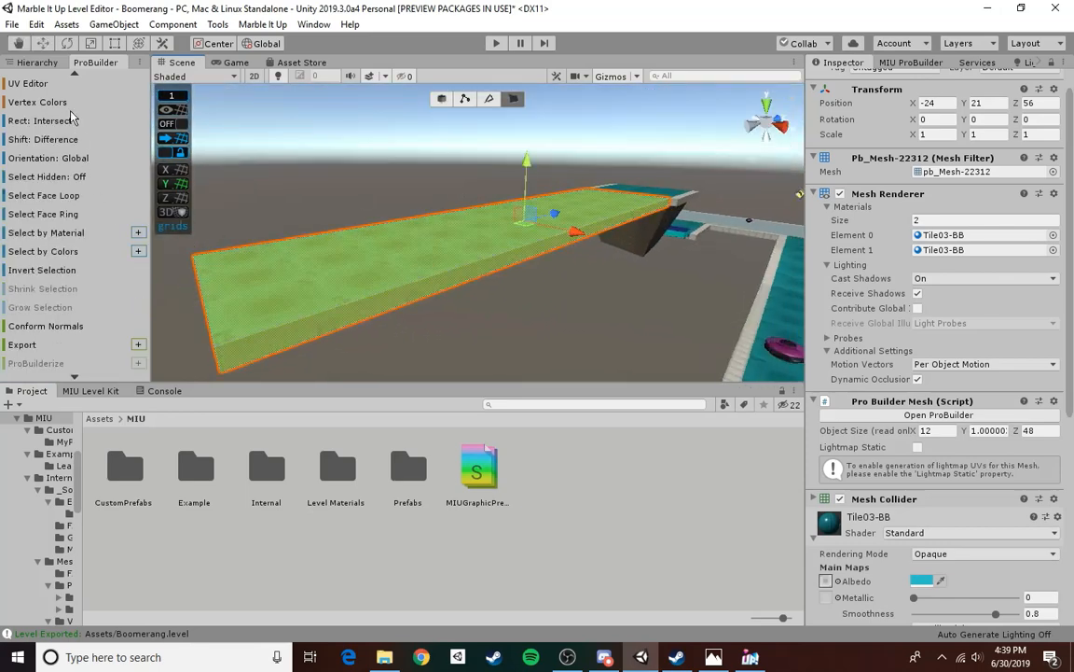
pyautogui.scroll(2, 56, 128)
pyautogui.click(42, 164)
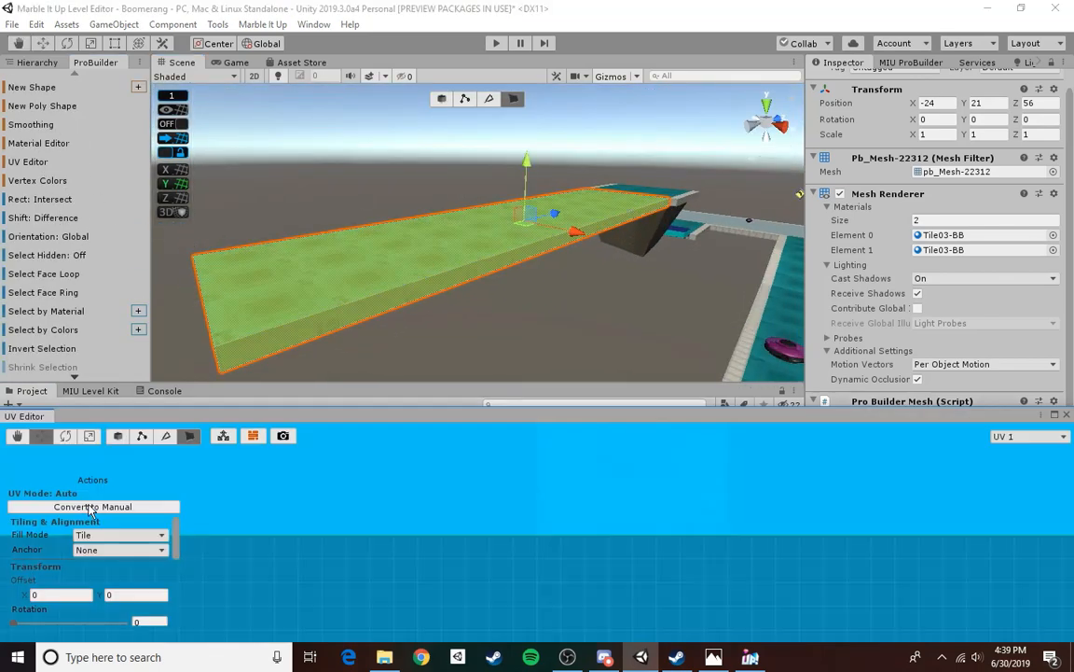
pyautogui.click(74, 506)
# - Raise the platform's far end face to form a slope with an overall height of 7 units
pyautogui.keyDown('alt'); pyautogui.moveTo(554, 309); pyautogui.dragTo(514, 285); pyautogui.keyUp('alt')
pyautogui.click(507, 311)
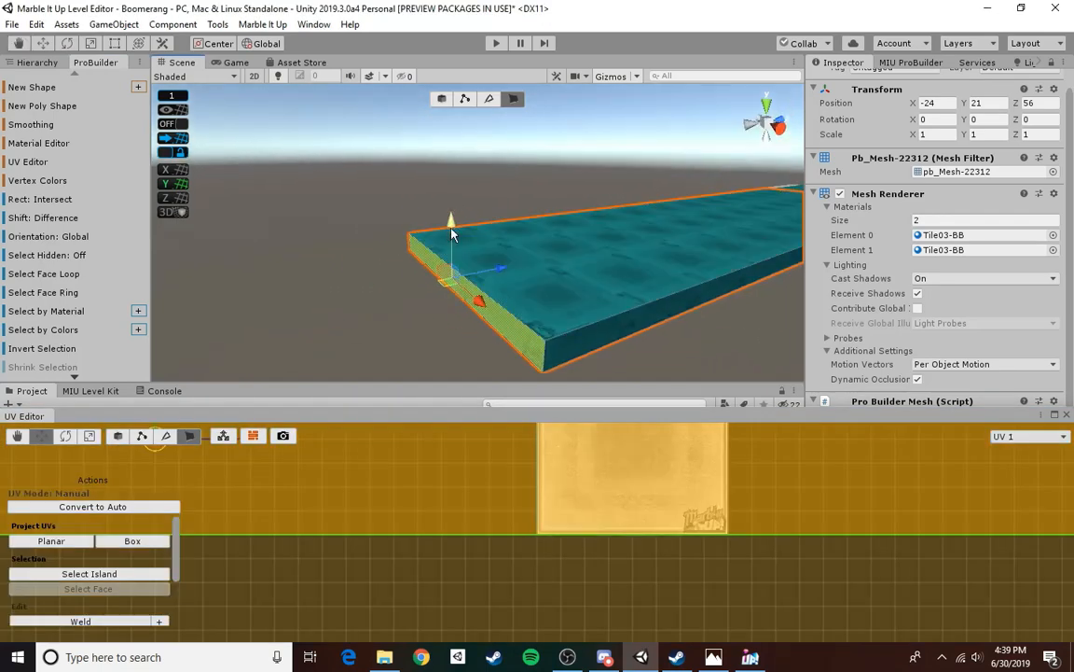
pyautogui.moveTo(448, 225); pyautogui.dragTo(371, 188)
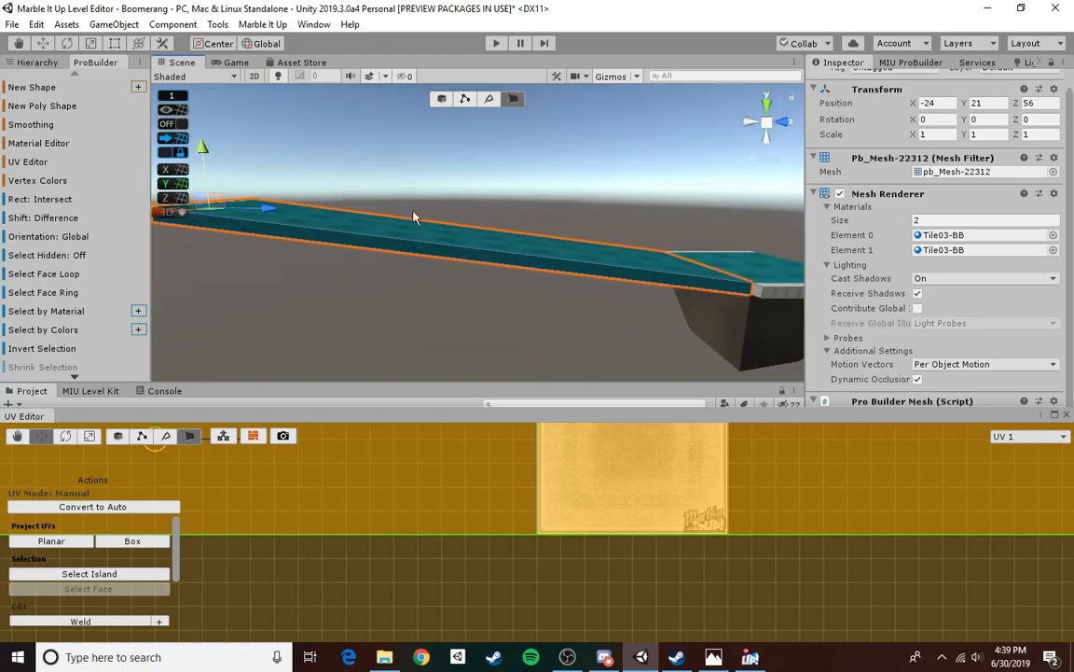
pyautogui.click(443, 174)
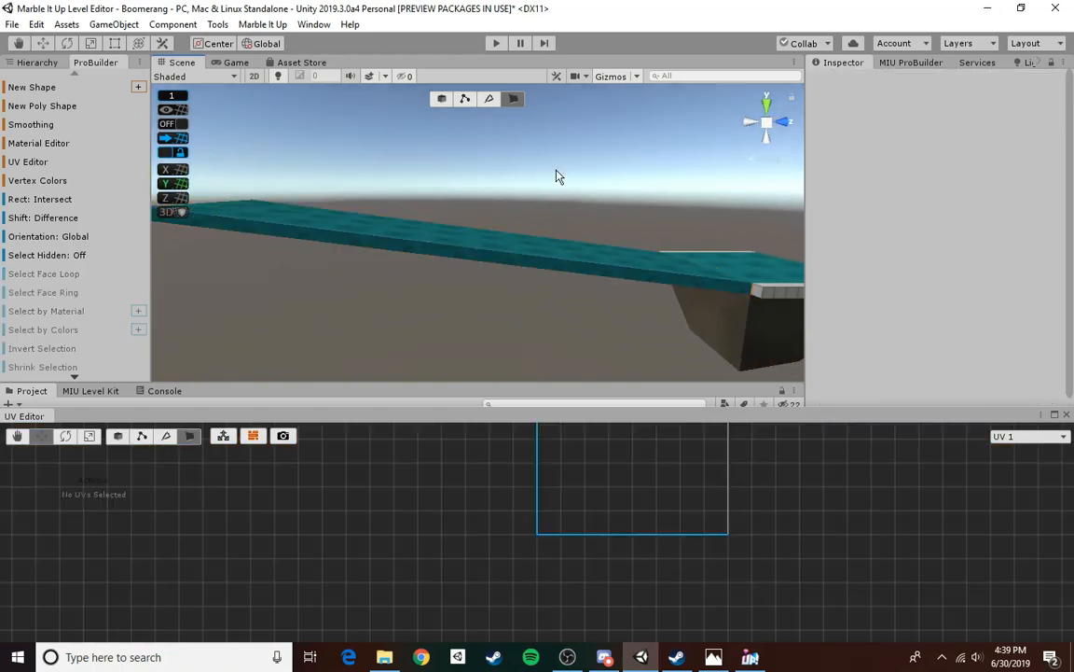
pyautogui.click(448, 99)
pyautogui.moveTo(557, 216); pyautogui.dragTo(649, 275, button='right')
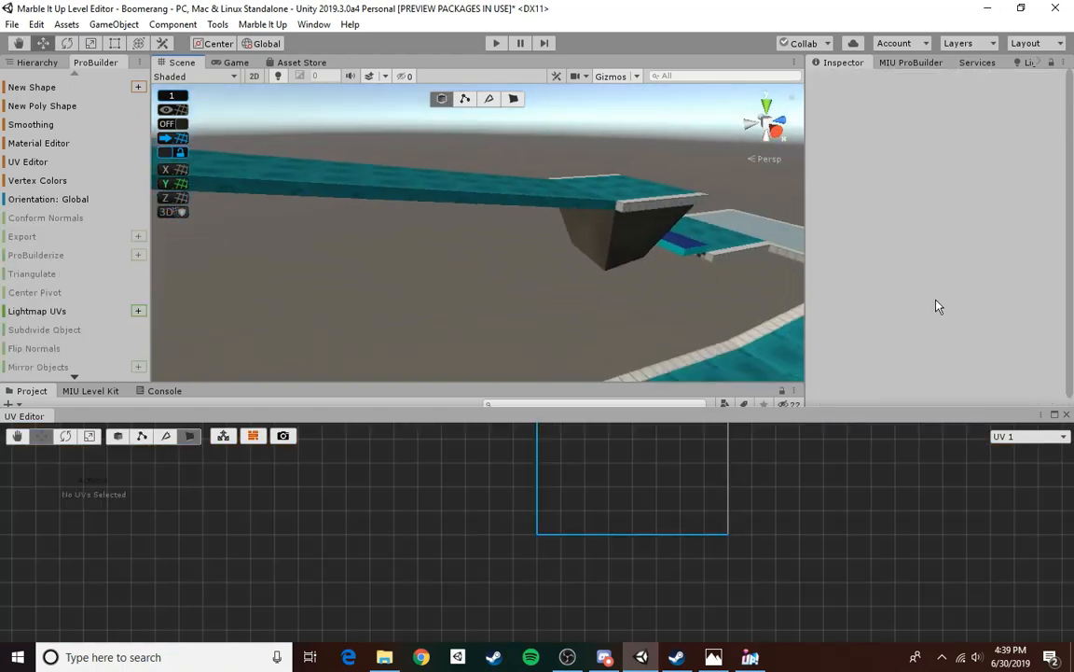
pyautogui.click(1066, 416)
pyautogui.keyDown('alt'); pyautogui.moveTo(637, 340); pyautogui.dragTo(426, 279); pyautogui.keyUp('alt')
pyautogui.moveTo(426, 279); pyautogui.dragTo(631, 300, button='right')
pyautogui.click(487, 257)
pyautogui.click(569, 303)
pyautogui.hotkey('ctrl', 'd')
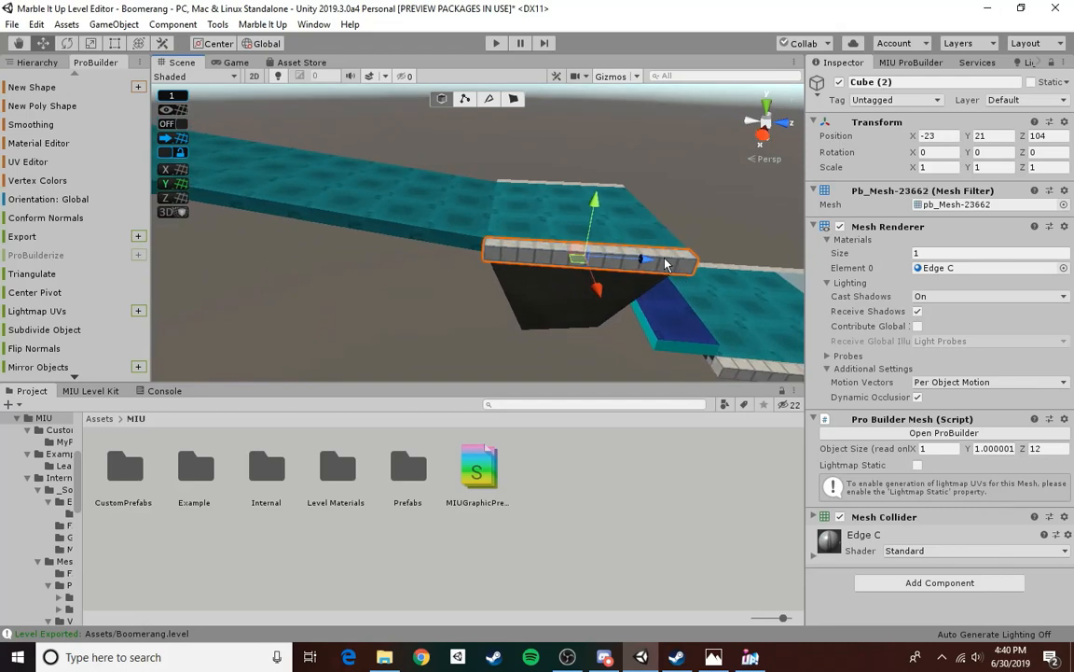
pyautogui.press('Delete')
# - Duplicate the sloped platform and place the copy alongside it at X -12
pyautogui.click(341, 190)
pyautogui.moveTo(342, 191); pyautogui.dragTo(392, 164, button='right')
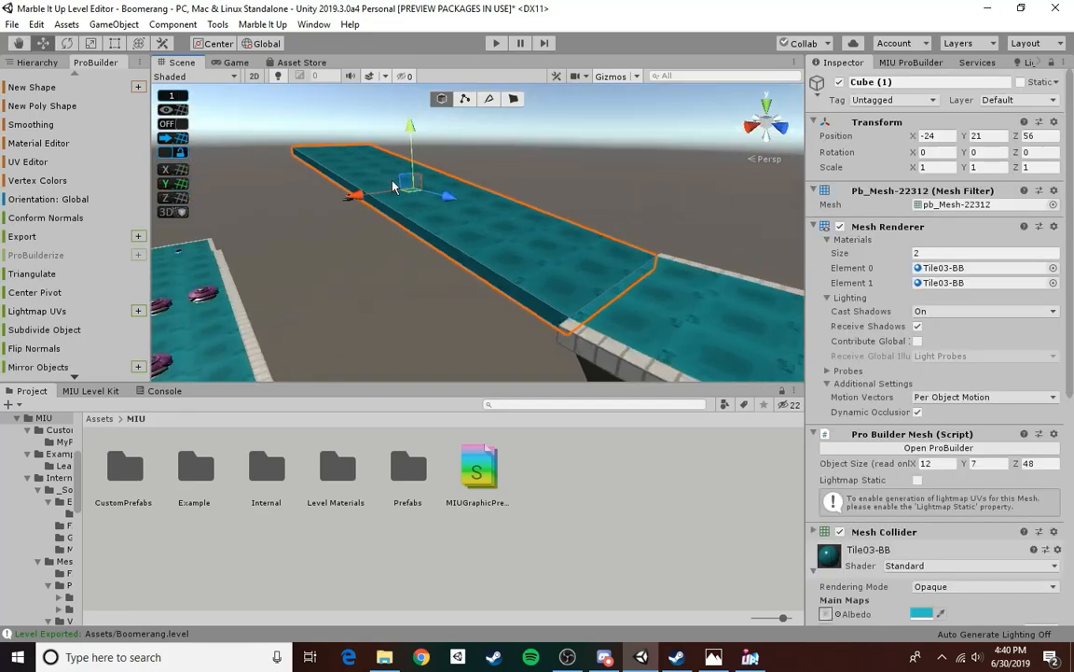
pyautogui.hotkey('ctrl', 'd')
pyautogui.moveTo(360, 197); pyautogui.dragTo(285, 240)
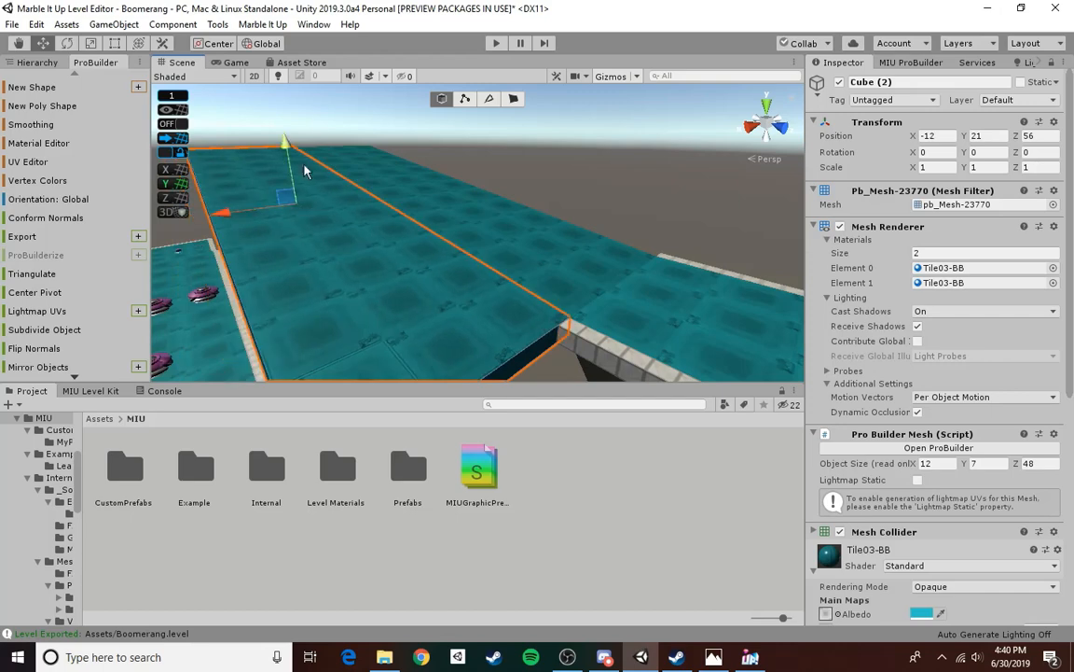
# - Convert the UVs of all the copy's faces to auto mode
pyautogui.click(513, 99)
pyautogui.click(290, 223)
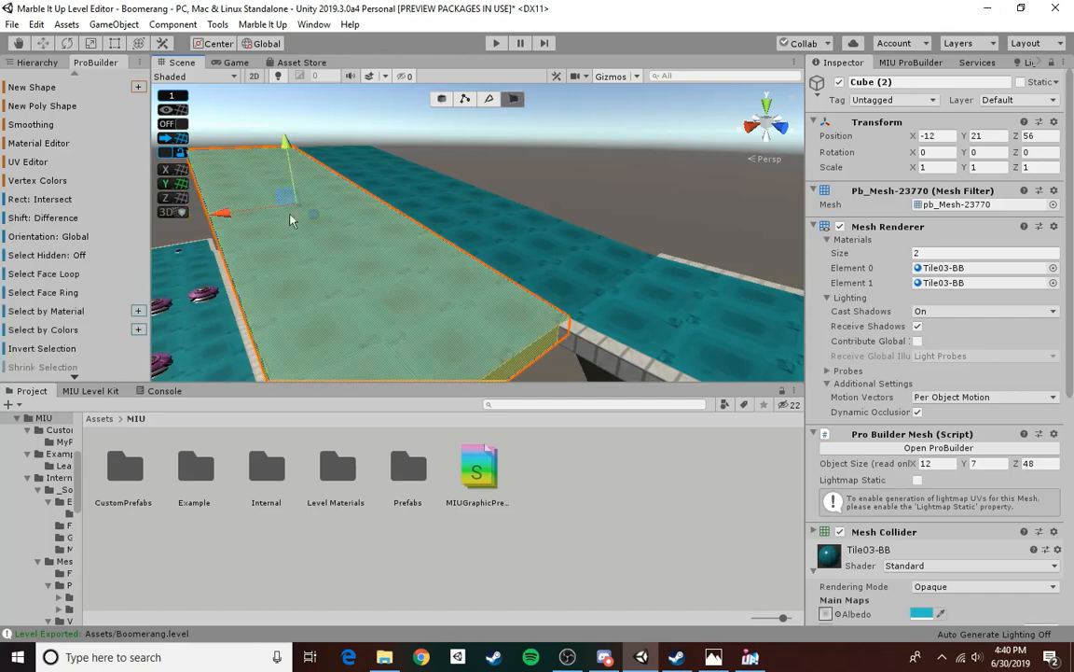
pyautogui.click(28, 162)
pyautogui.click(92, 506)
# - Narrow the copy to a 1-unit-wide strip along the sloped platform's edge by moving its outer side face inward
pyautogui.moveTo(391, 275); pyautogui.dragTo(482, 260, button='right')
pyautogui.moveTo(303, 187); pyautogui.dragTo(430, 201)
pyautogui.moveTo(545, 247); pyautogui.dragTo(606, 269, button='right')
# - Apply the Edge C material from the Trim materials to the strip's top face and its outer side
pyautogui.click(604, 269)
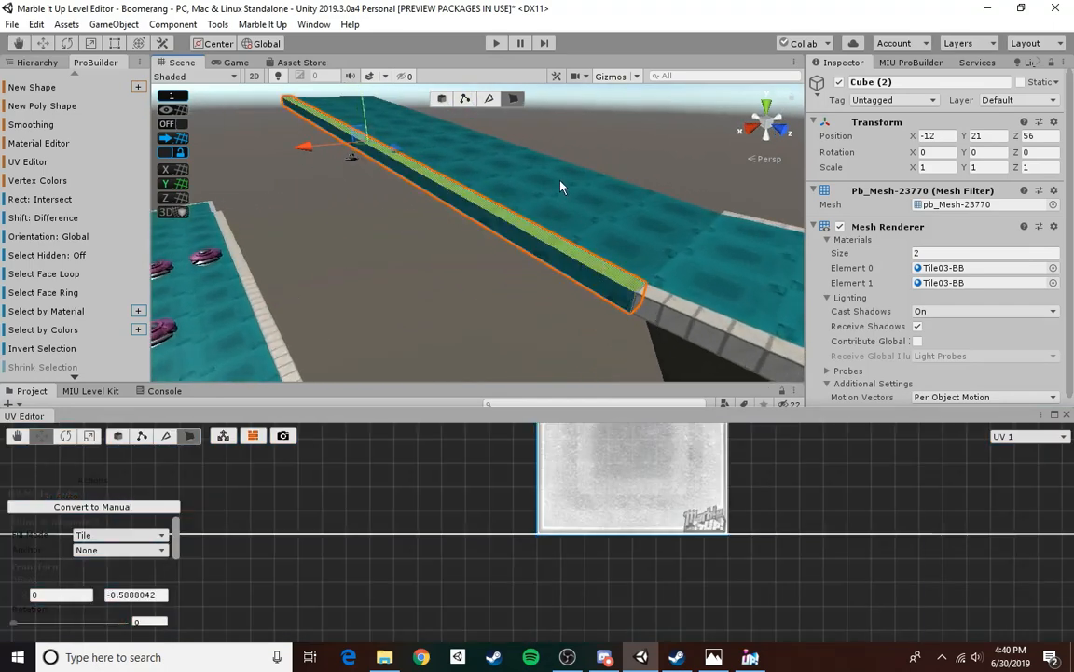
pyautogui.click(1067, 415)
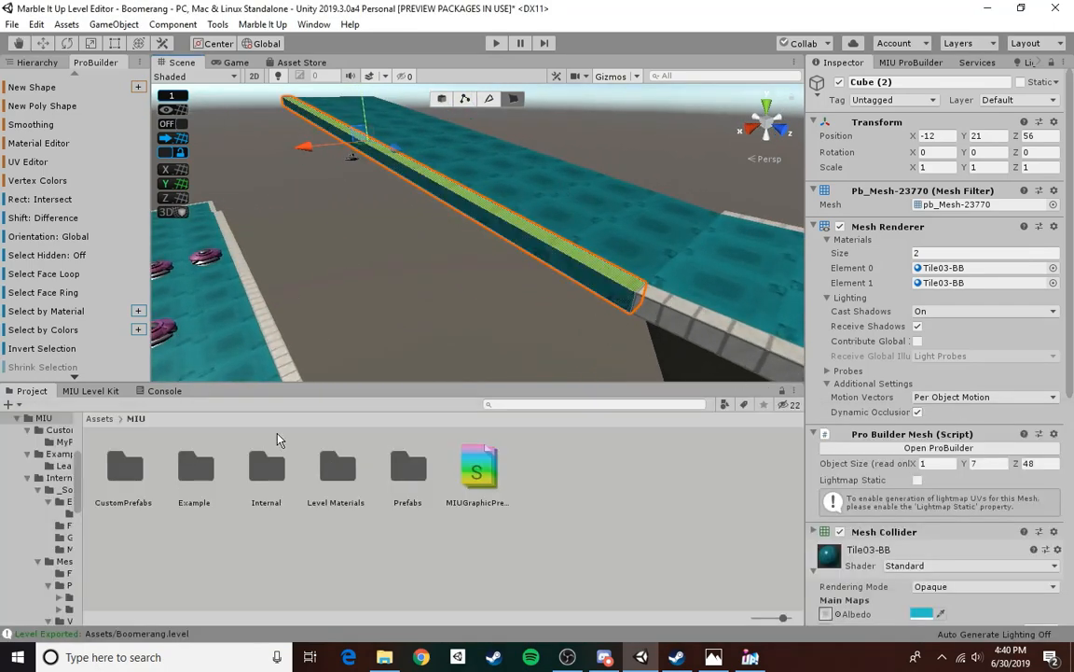
pyautogui.doubleClick(327, 476)
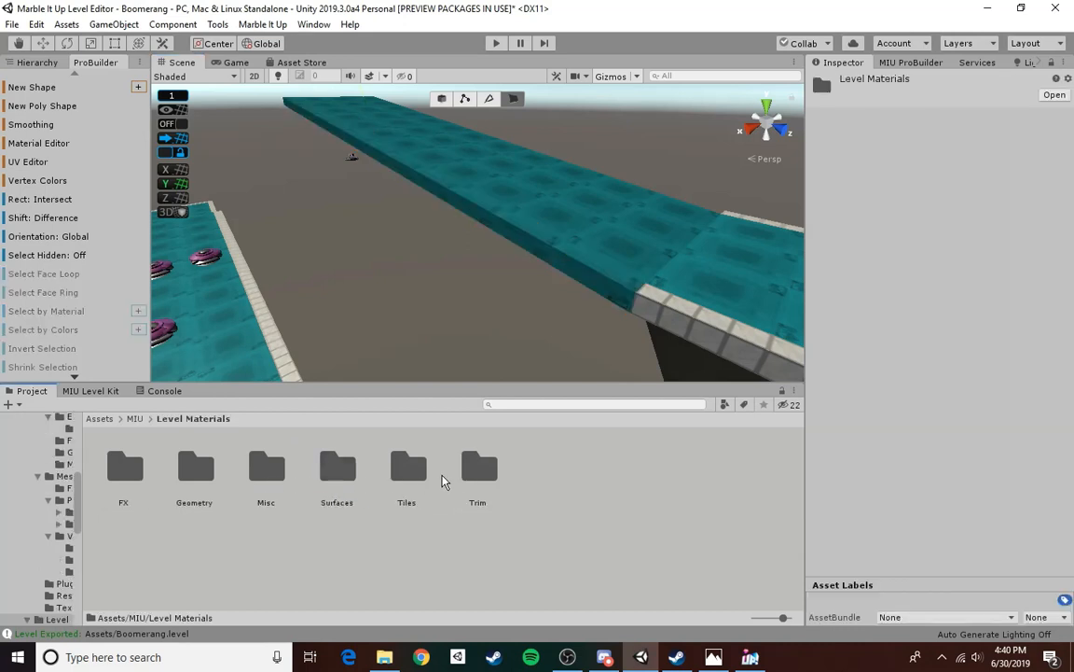
pyautogui.doubleClick(477, 465)
pyautogui.moveTo(355, 459); pyautogui.dragTo(571, 281)
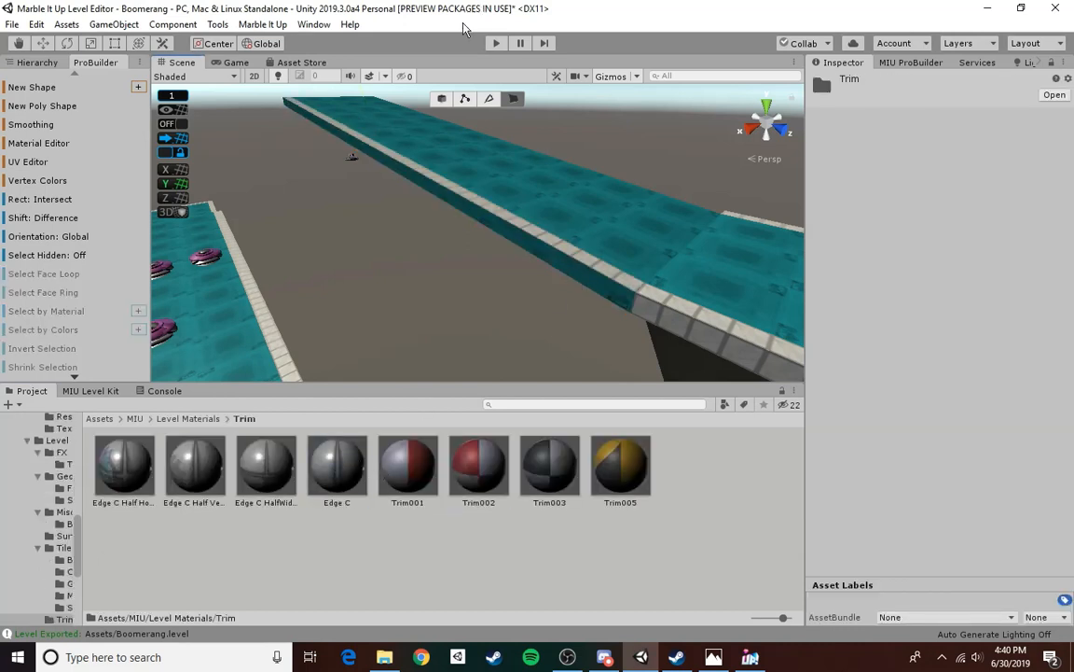
pyautogui.click(442, 98)
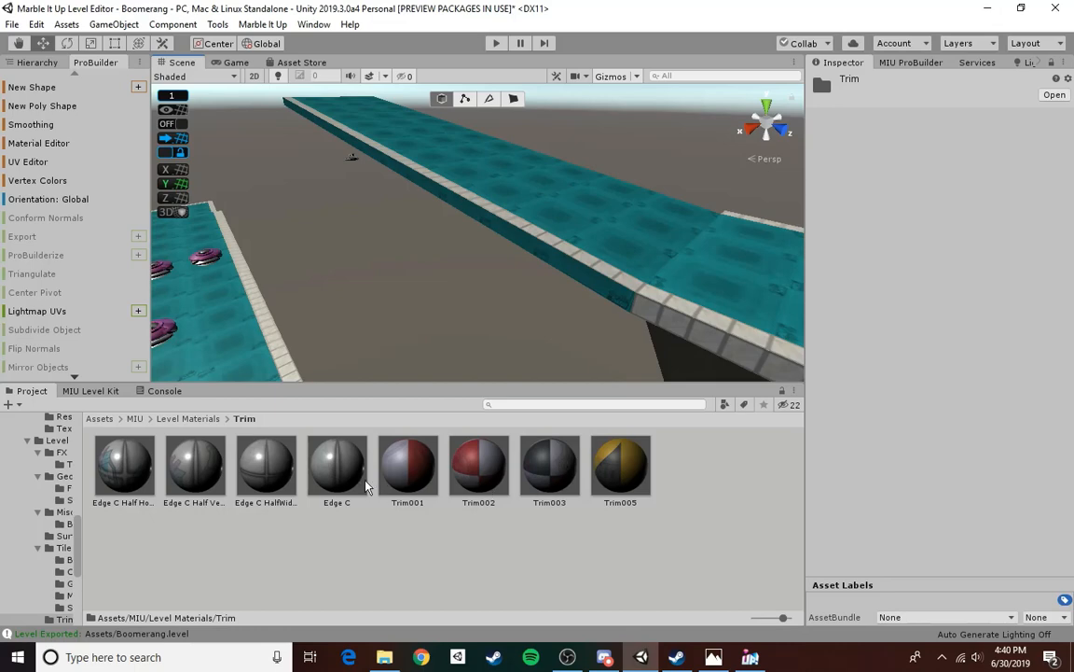
pyautogui.moveTo(366, 486); pyautogui.dragTo(601, 291)
# - Select the strip's outer side face near its joint with the existing edge trim
pyautogui.click(452, 356)
pyautogui.moveTo(489, 321); pyautogui.dragTo(516, 138, button='right')
pyautogui.press('w')
pyautogui.click(513, 99)
pyautogui.click(491, 222)
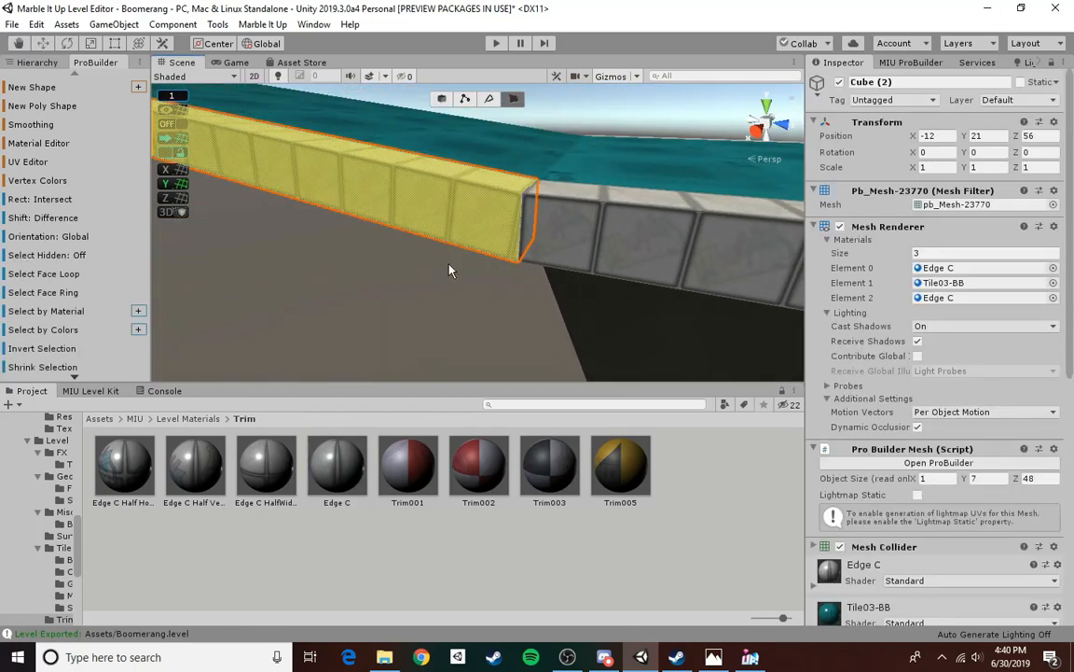
pyautogui.press('w')
pyautogui.moveTo(449, 268); pyautogui.dragTo(507, 330, button='right')
pyautogui.click(506, 324)
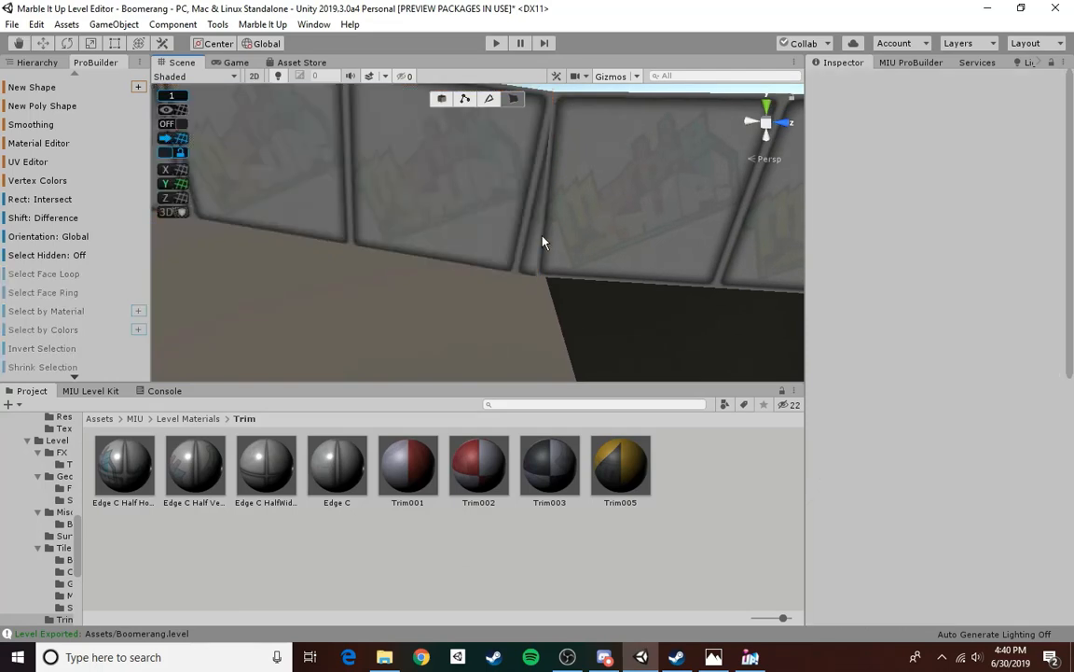
pyautogui.click(491, 234)
# - Display the side face's UV layout and examine the slanted end of its UV shell
pyautogui.click(28, 162)
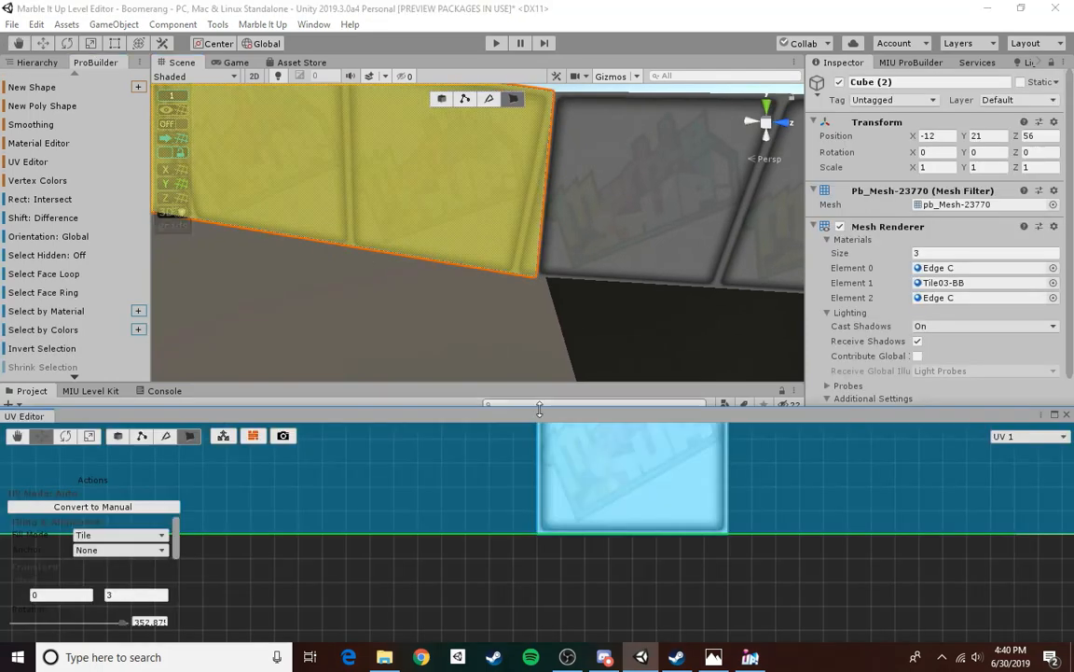
pyautogui.scroll(-6, 763, 534)
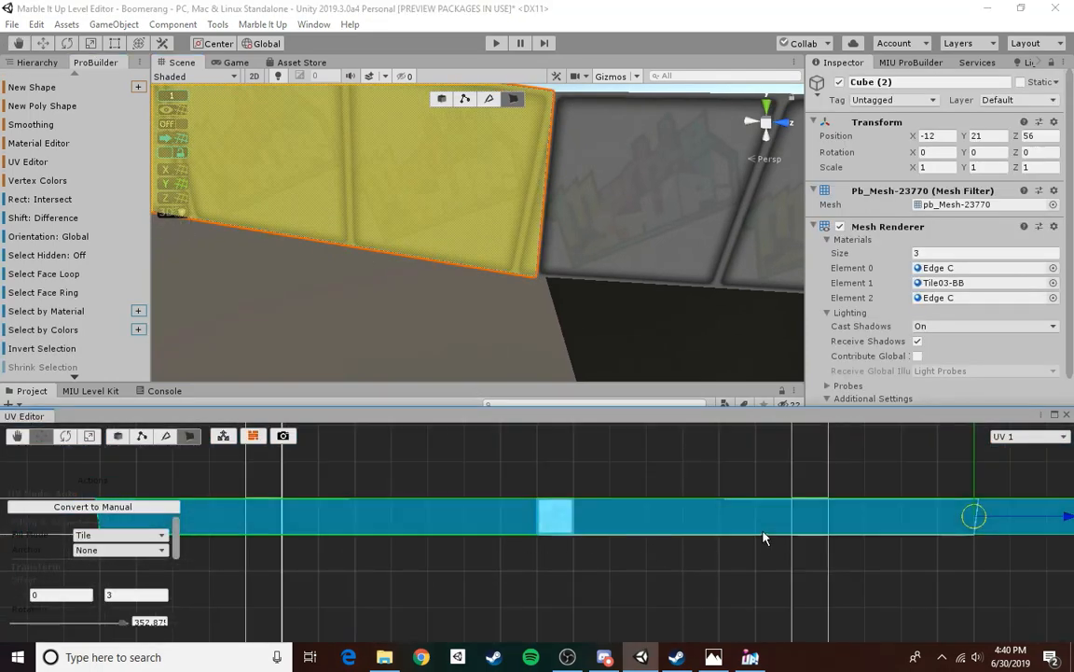
pyautogui.moveTo(670, 530); pyautogui.dragTo(571, 530, button='middle')
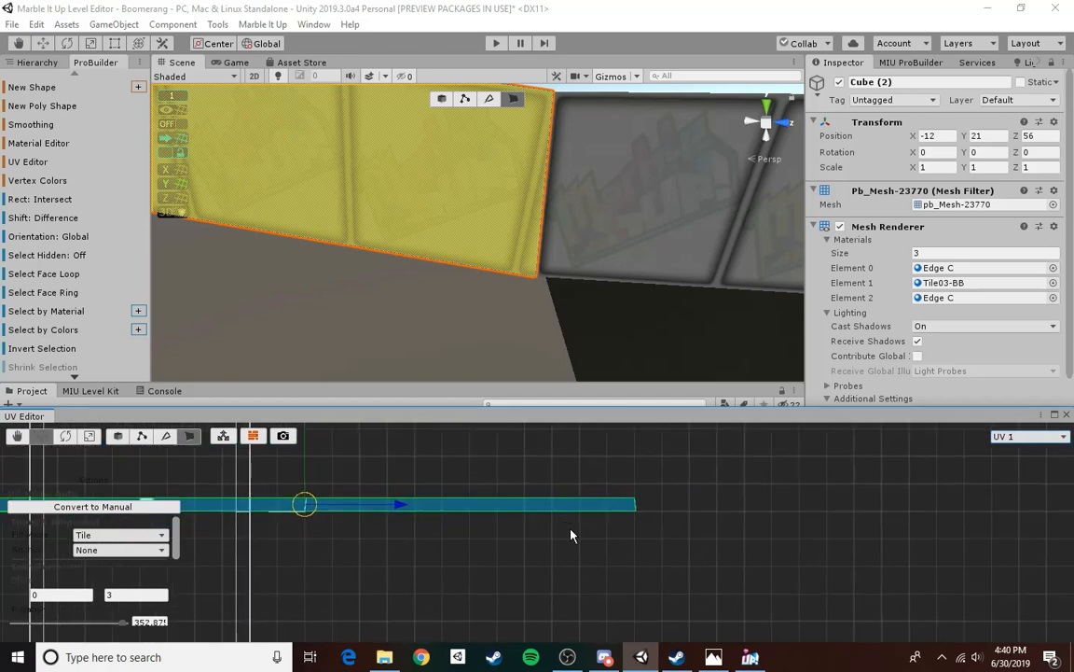
pyautogui.scroll(3, 571, 529)
pyautogui.moveTo(765, 533); pyautogui.dragTo(583, 559, button='middle')
pyautogui.scroll(4, 583, 559)
pyautogui.moveTo(687, 504); pyautogui.dragTo(473, 593, button='middle')
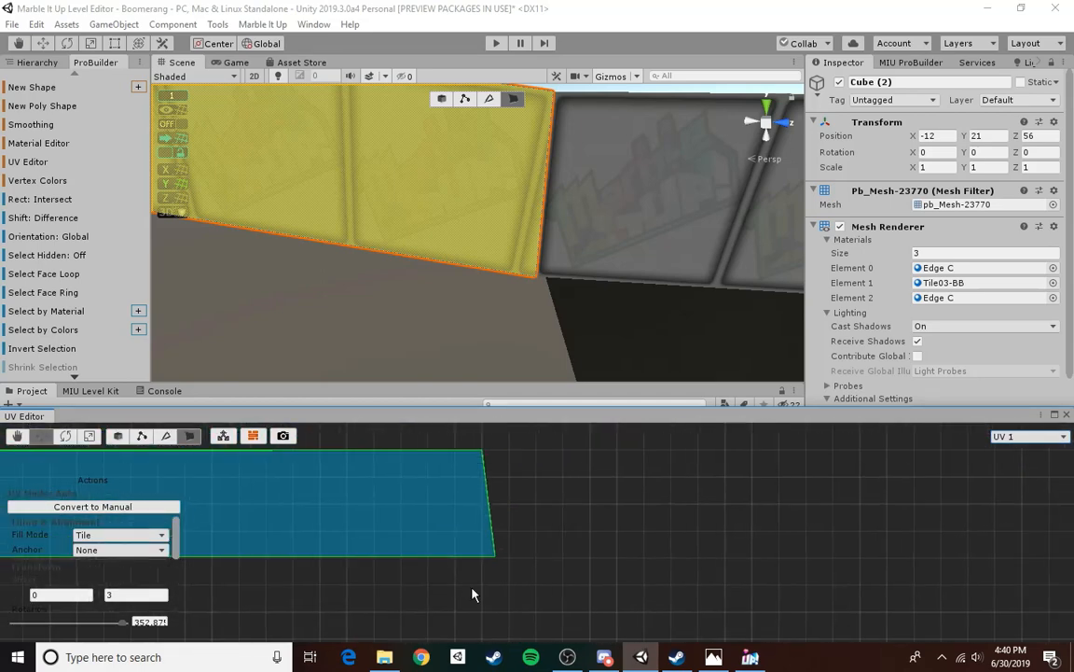
# - Straighten the slanted UV end of the strip's outer side face at the trim joint by moving its lower corner under the upper one
pyautogui.click(464, 101)
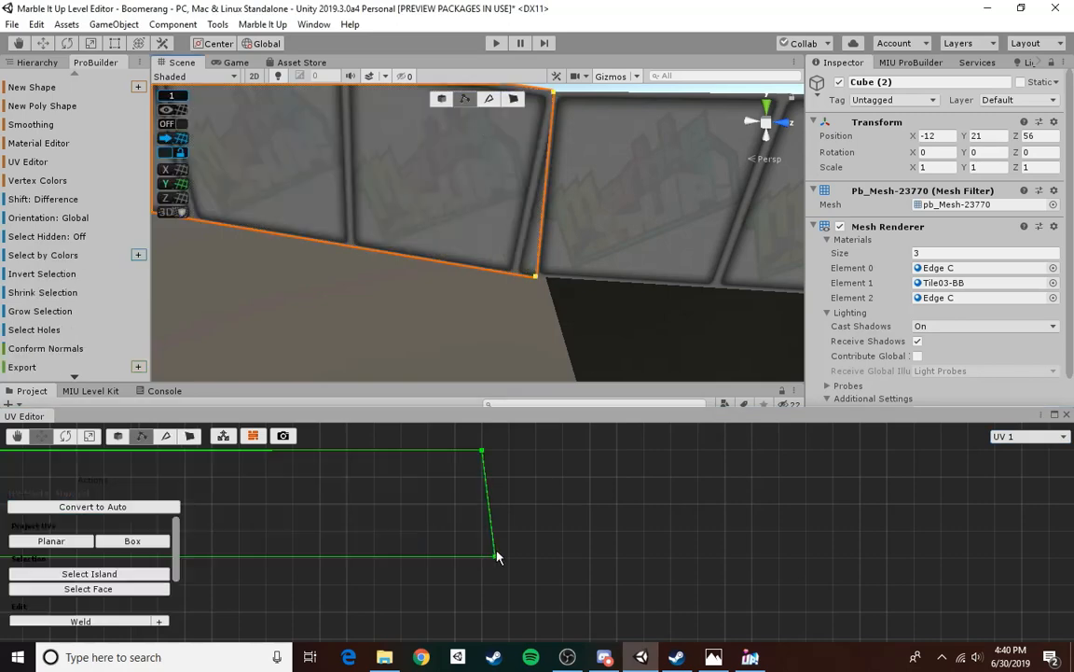
pyautogui.click(536, 280)
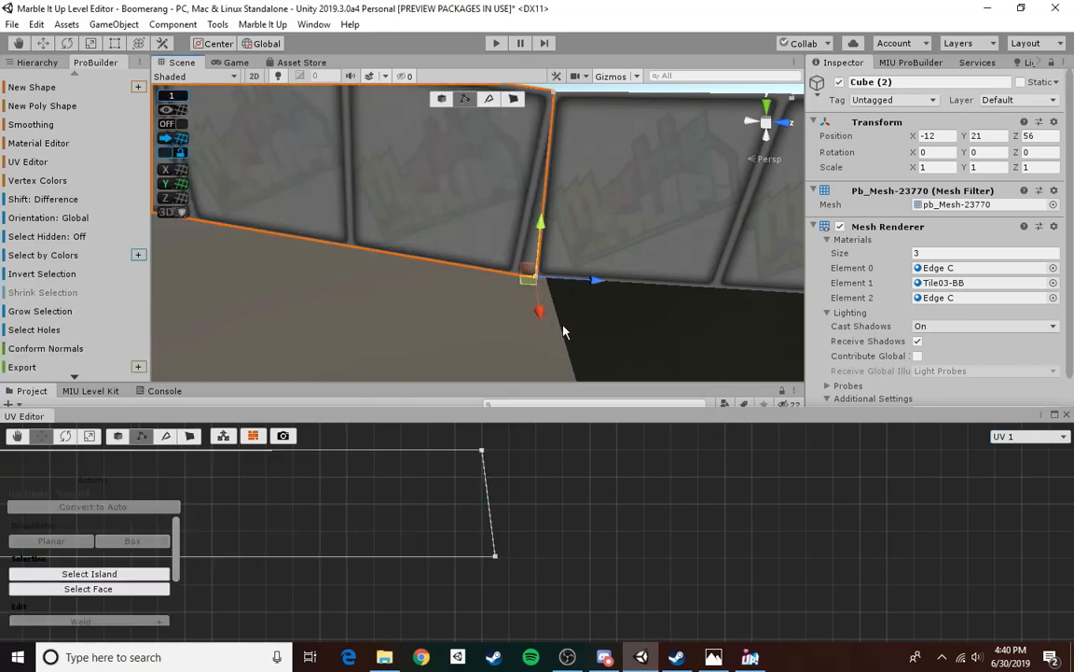
pyautogui.moveTo(513, 261); pyautogui.dragTo(452, 174, button='right')
pyautogui.press('s')
pyautogui.press('w')
pyautogui.click(458, 279)
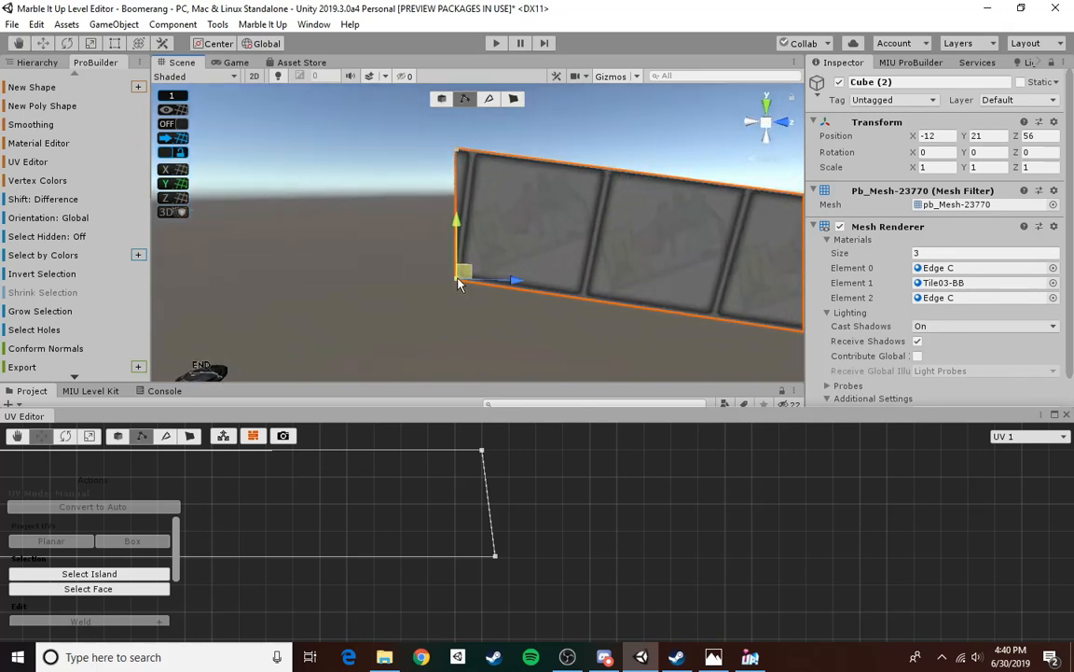
pyautogui.click(496, 558)
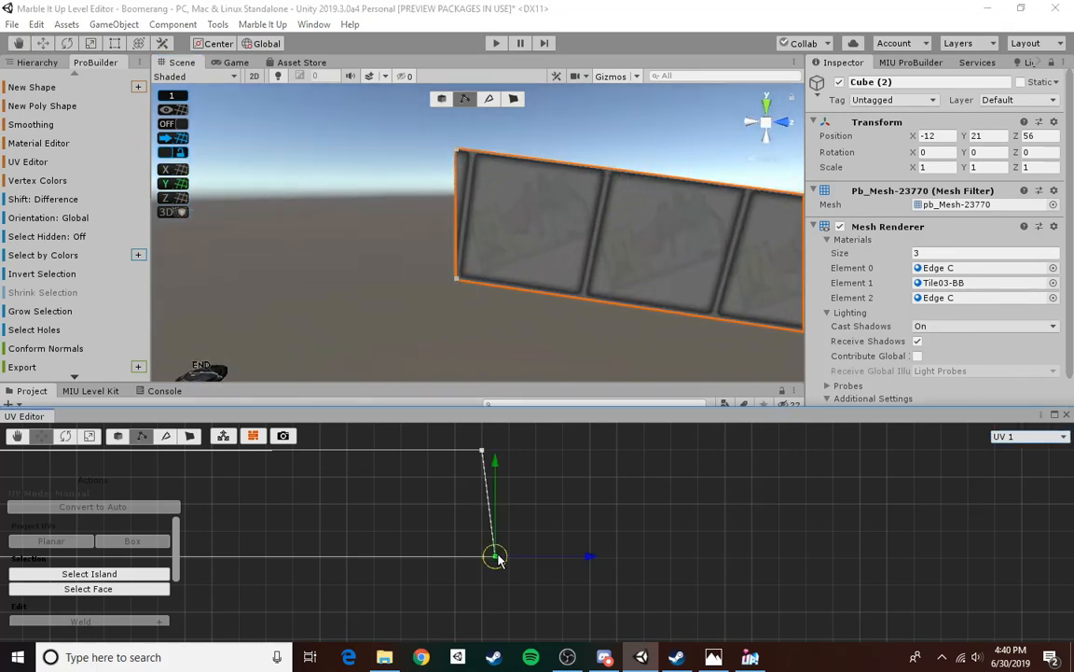
pyautogui.moveTo(512, 180); pyautogui.dragTo(474, 181, button='right')
pyautogui.press('w')
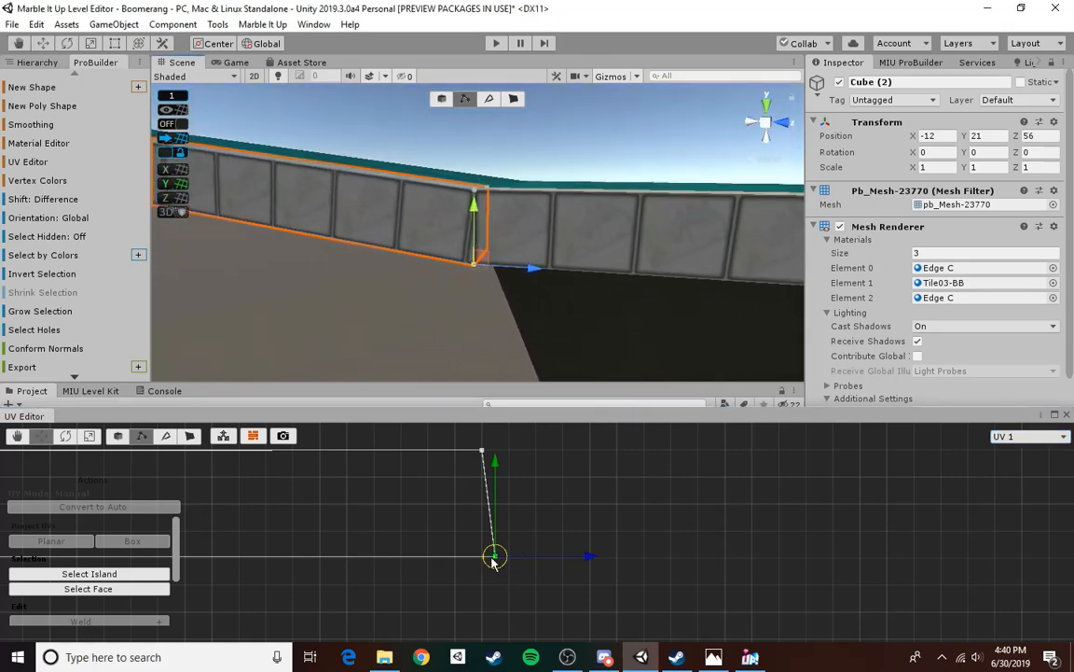
pyautogui.moveTo(552, 187); pyautogui.dragTo(564, 225, button='right')
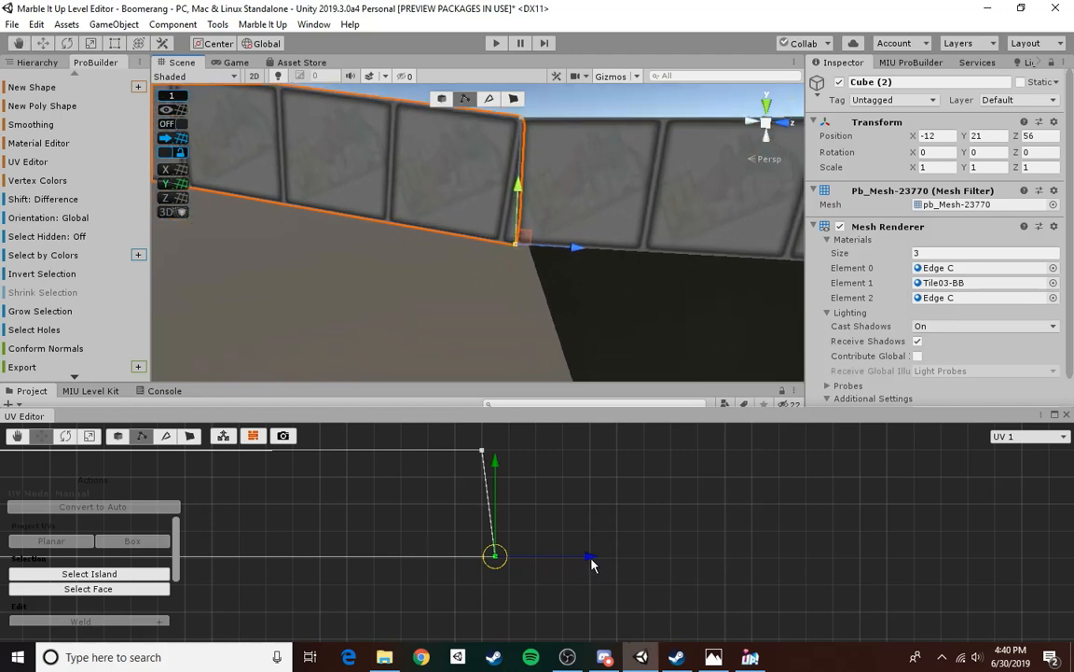
pyautogui.moveTo(583, 555); pyautogui.dragTo(575, 556)
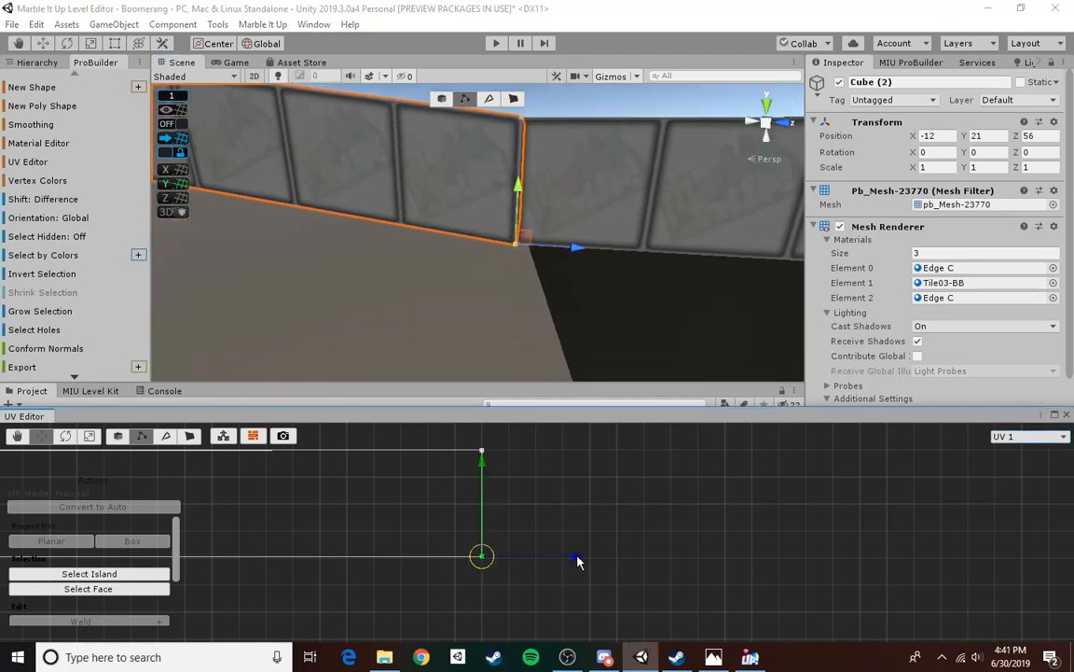
# - Straighten the UV end at the far end of the strip's outer side face by moving its upper corner directly above the lower one
pyautogui.moveTo(545, 337); pyautogui.dragTo(586, 169, button='right')
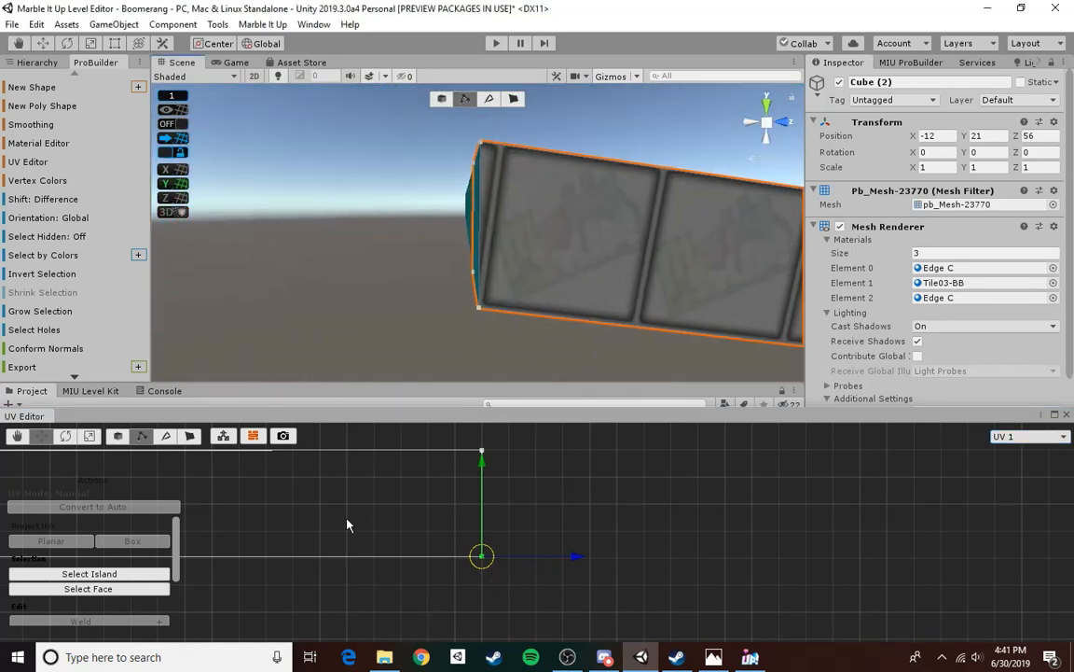
pyautogui.scroll(-5, 343, 525)
pyautogui.moveTo(338, 525); pyautogui.dragTo(892, 495, button='middle')
pyautogui.moveTo(389, 476); pyautogui.dragTo(540, 488, button='middle')
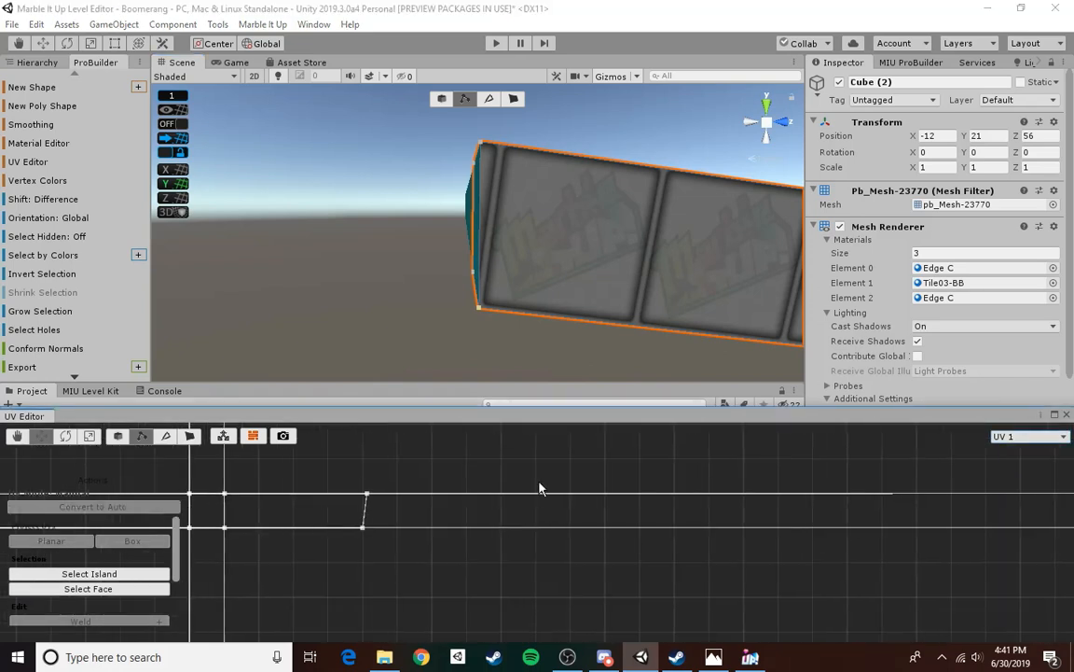
pyautogui.click(513, 98)
pyautogui.click(558, 256)
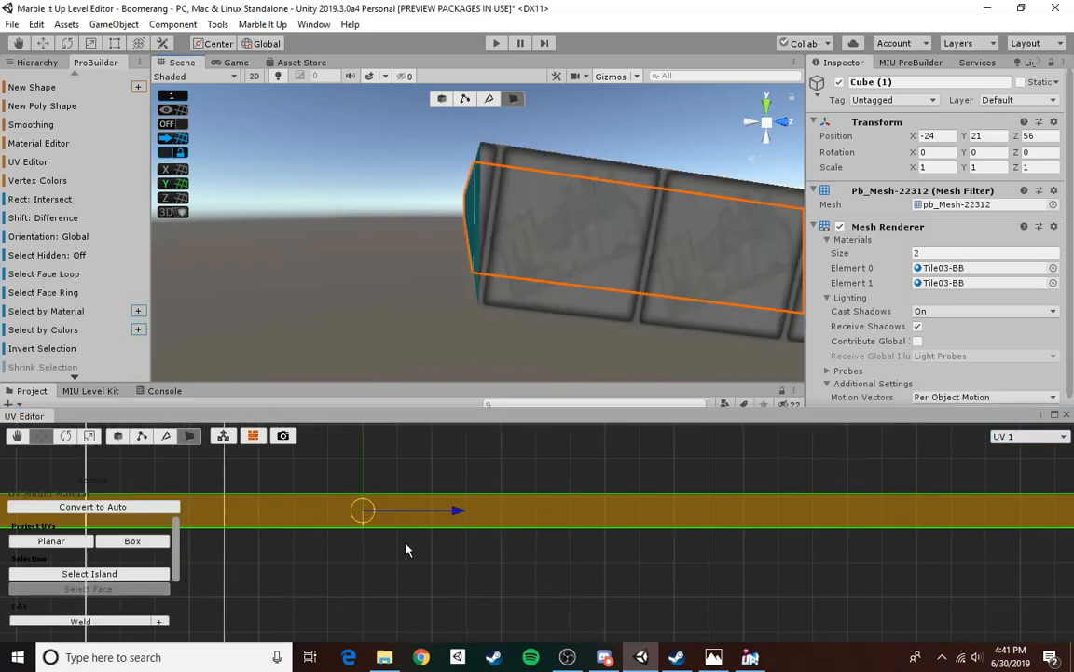
pyautogui.moveTo(405, 550); pyautogui.dragTo(640, 534, button='middle')
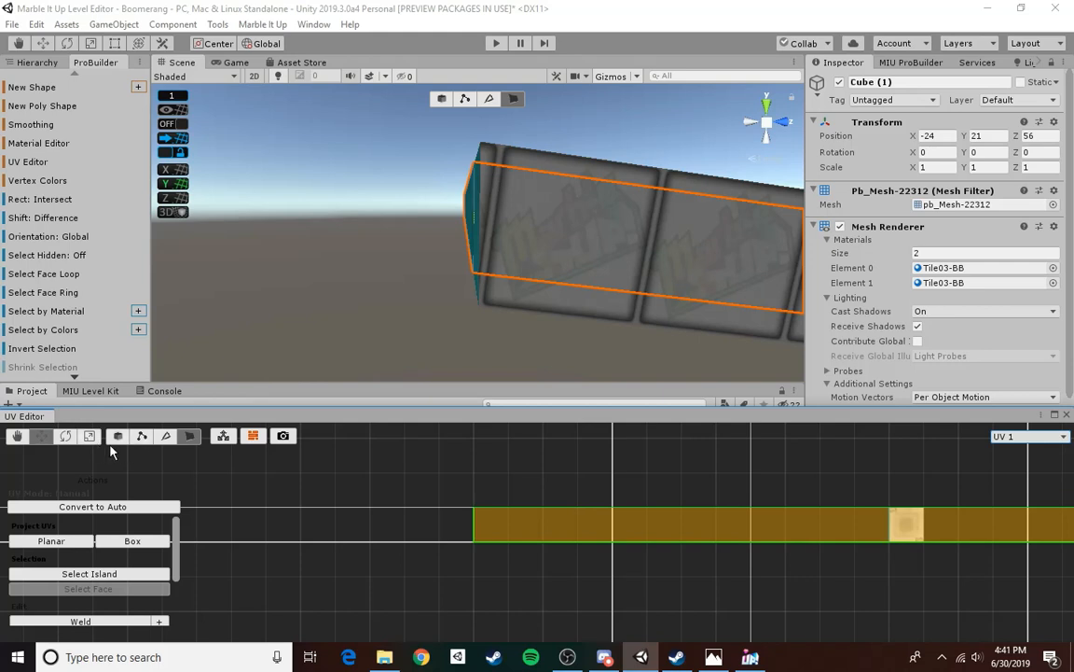
pyautogui.click(140, 436)
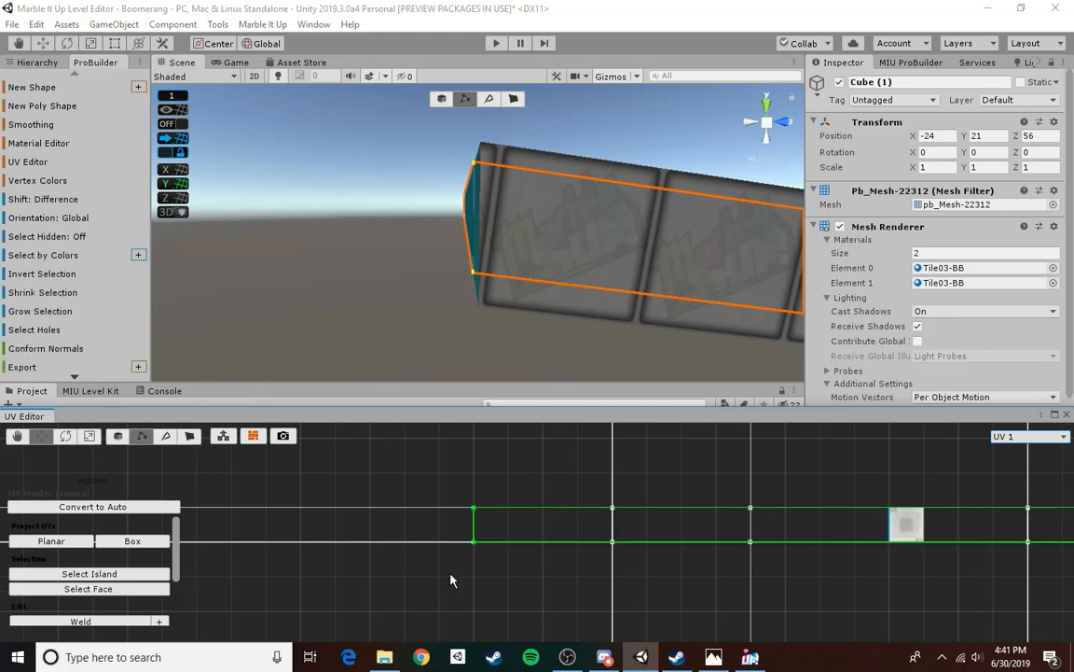
pyautogui.click(513, 98)
pyautogui.click(578, 233)
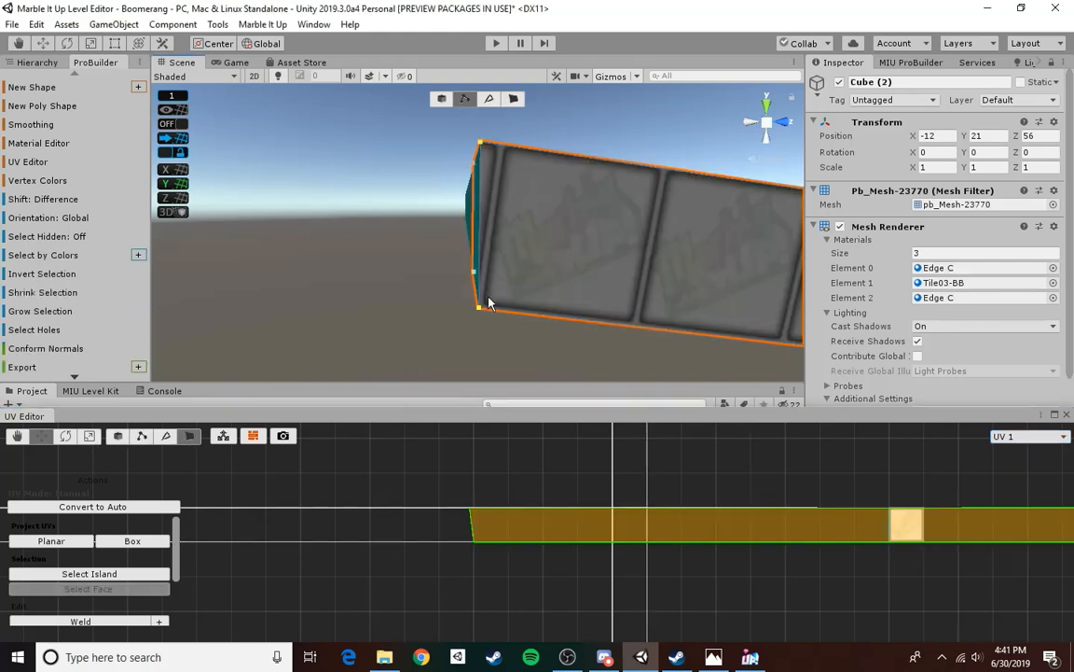
pyautogui.scroll(3, 494, 543)
pyautogui.moveTo(479, 521); pyautogui.dragTo(515, 470, button='middle')
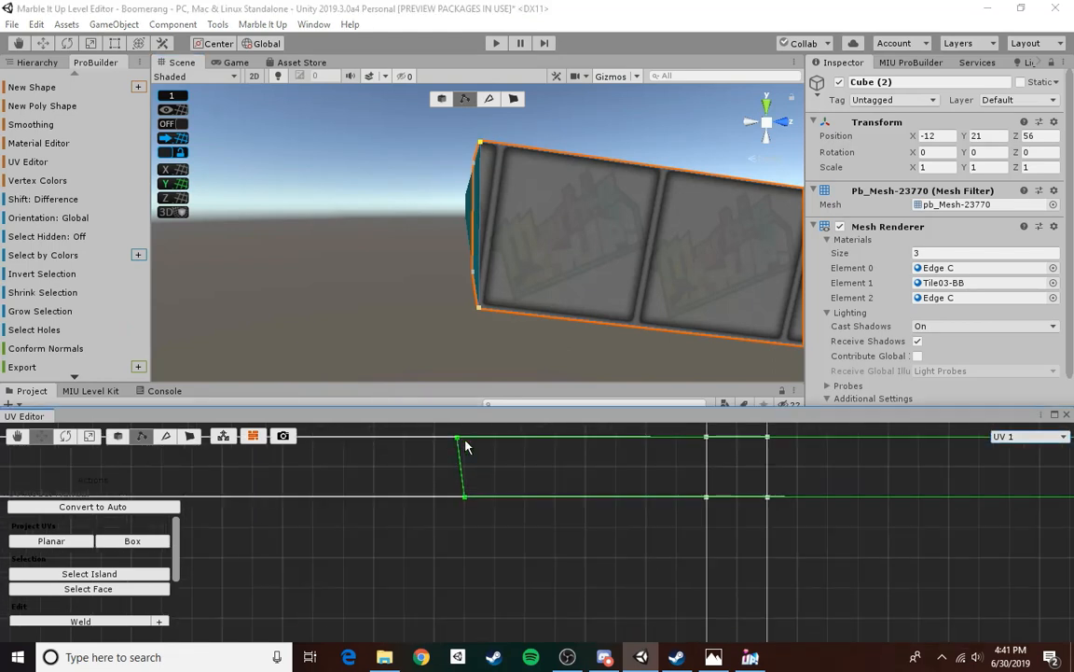
pyautogui.scroll(2, 464, 445)
pyautogui.moveTo(460, 506); pyautogui.dragTo(478, 531, button='middle')
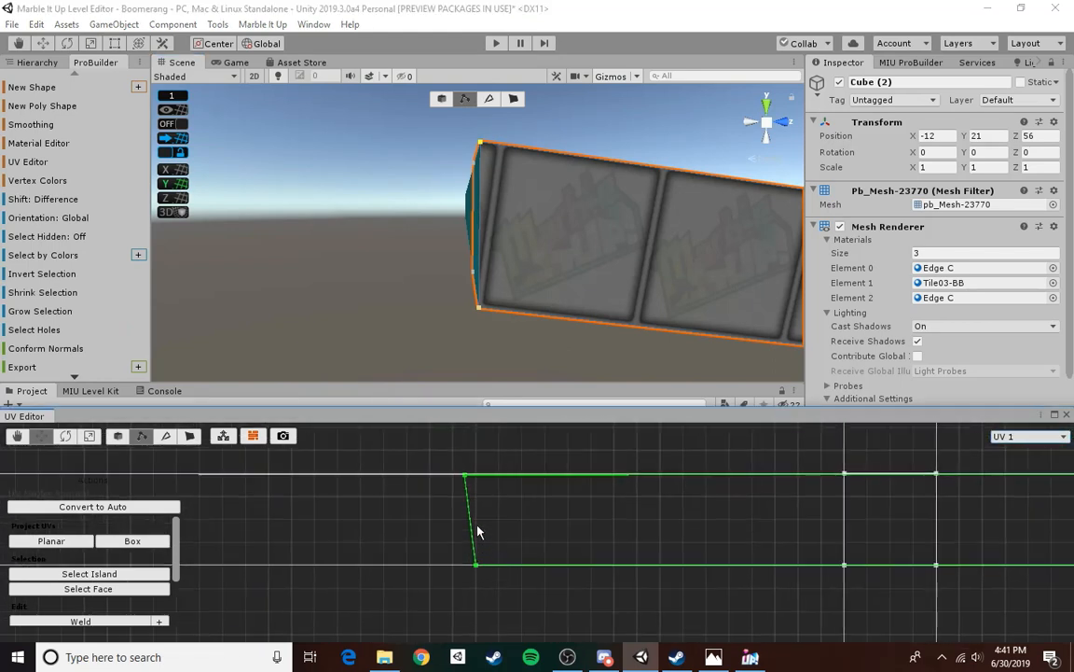
pyautogui.click(465, 476)
pyautogui.moveTo(539, 483); pyautogui.dragTo(555, 484)
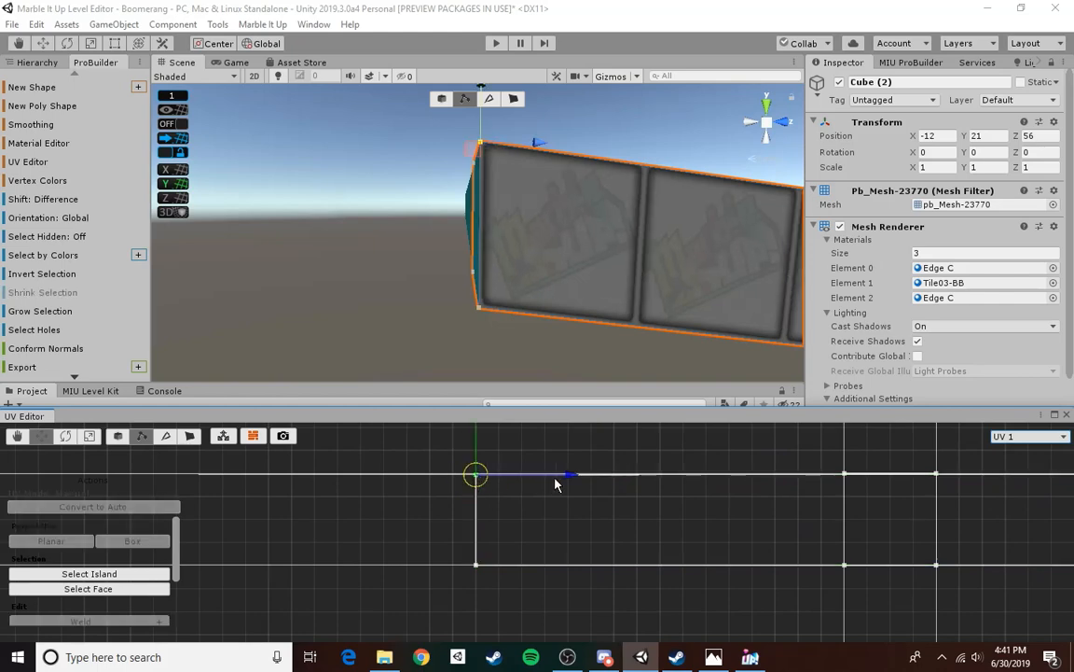
# - Move the edge strip away from the sloped platform to X -5, exposing its inner side
pyautogui.moveTo(467, 245); pyautogui.dragTo(523, 91, button='right')
pyautogui.click(446, 102)
pyautogui.moveTo(454, 149); pyautogui.dragTo(448, 213, button='right')
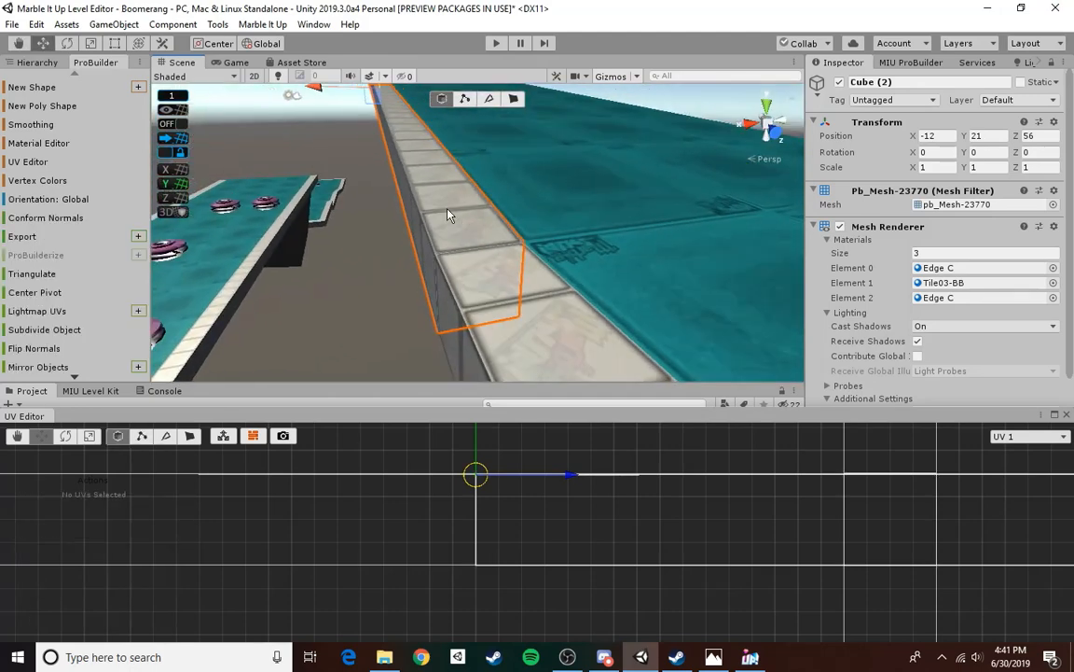
pyautogui.moveTo(397, 168); pyautogui.dragTo(492, 138, button='right')
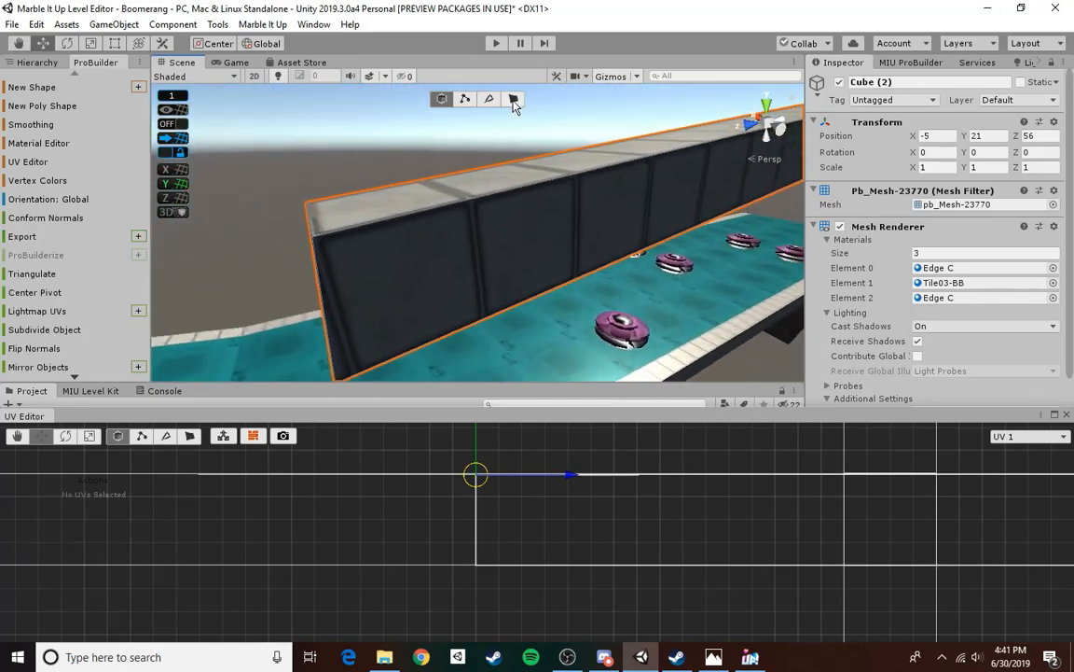
# - Straighten one slanted UV end of the strip's inner side face by aligning its upper corner vertically with the lower corner
pyautogui.click(465, 102)
pyautogui.moveTo(485, 201); pyautogui.dragTo(434, 299, button='right')
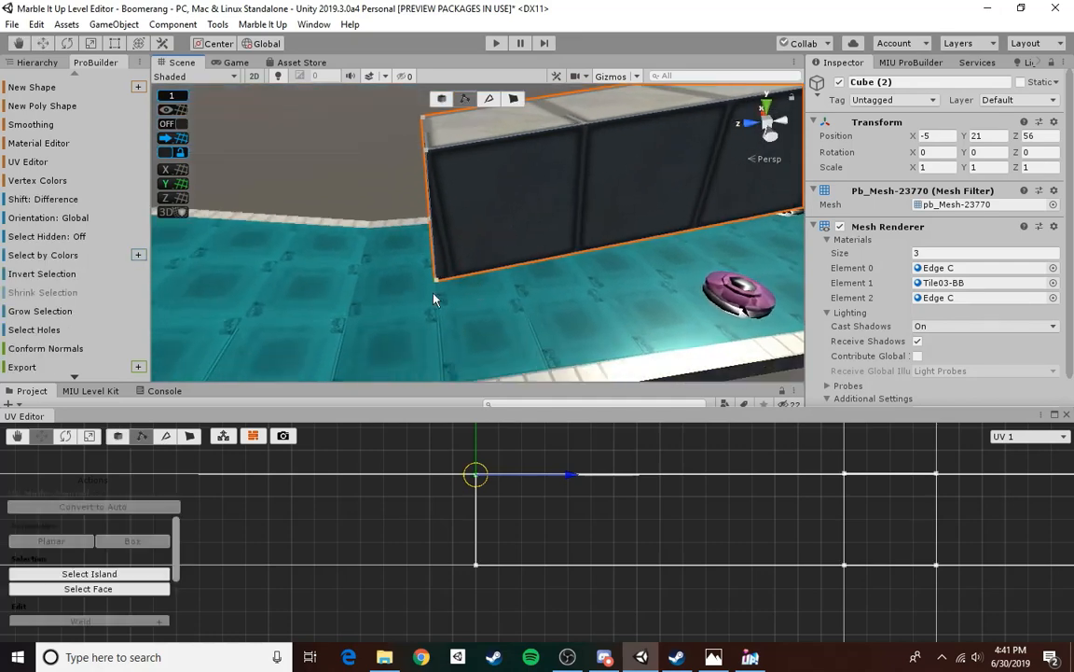
pyautogui.click(513, 99)
pyautogui.click(473, 162)
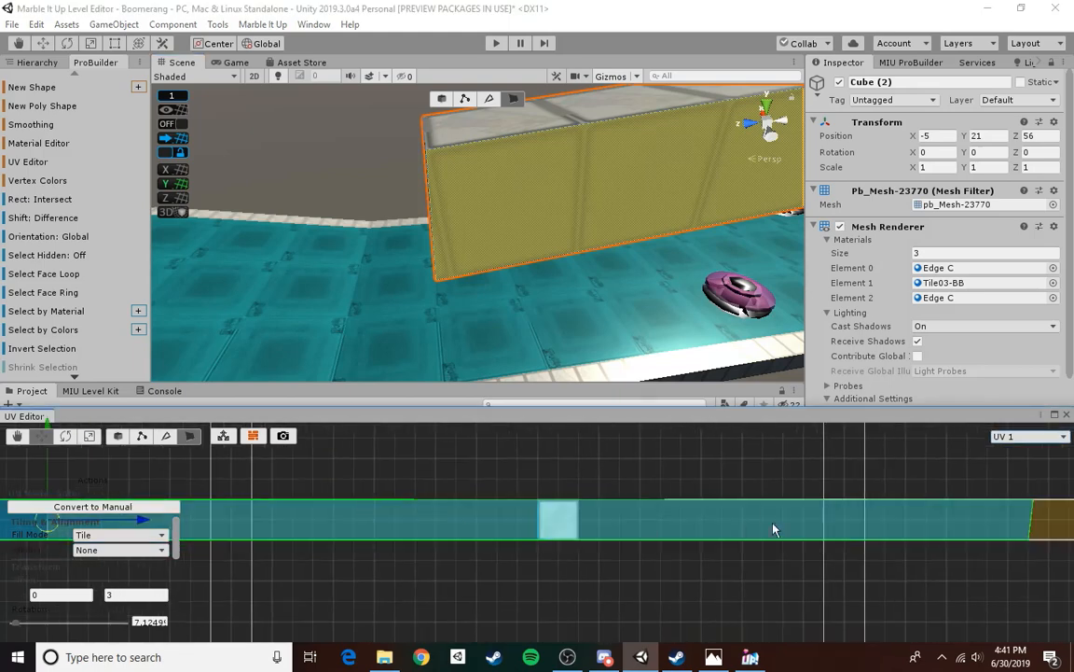
pyautogui.moveTo(773, 529); pyautogui.dragTo(244, 583, button='middle')
pyautogui.scroll(4, 734, 548)
pyautogui.scroll(2, 475, 564)
pyautogui.moveTo(471, 535); pyautogui.dragTo(474, 544, button='middle')
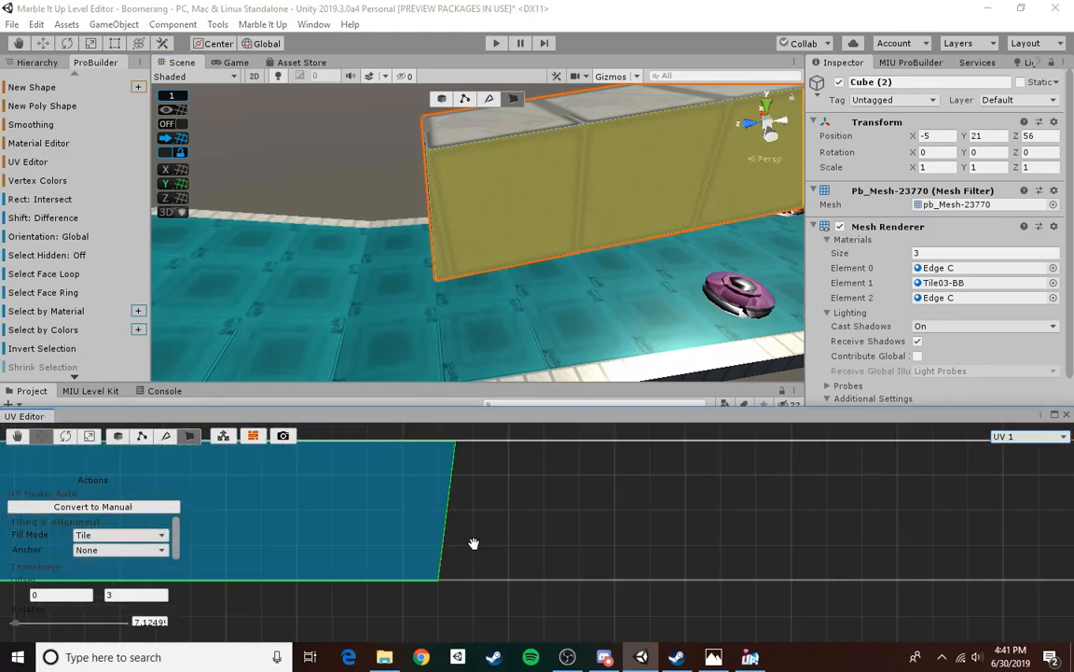
pyautogui.click(141, 436)
pyautogui.click(457, 456)
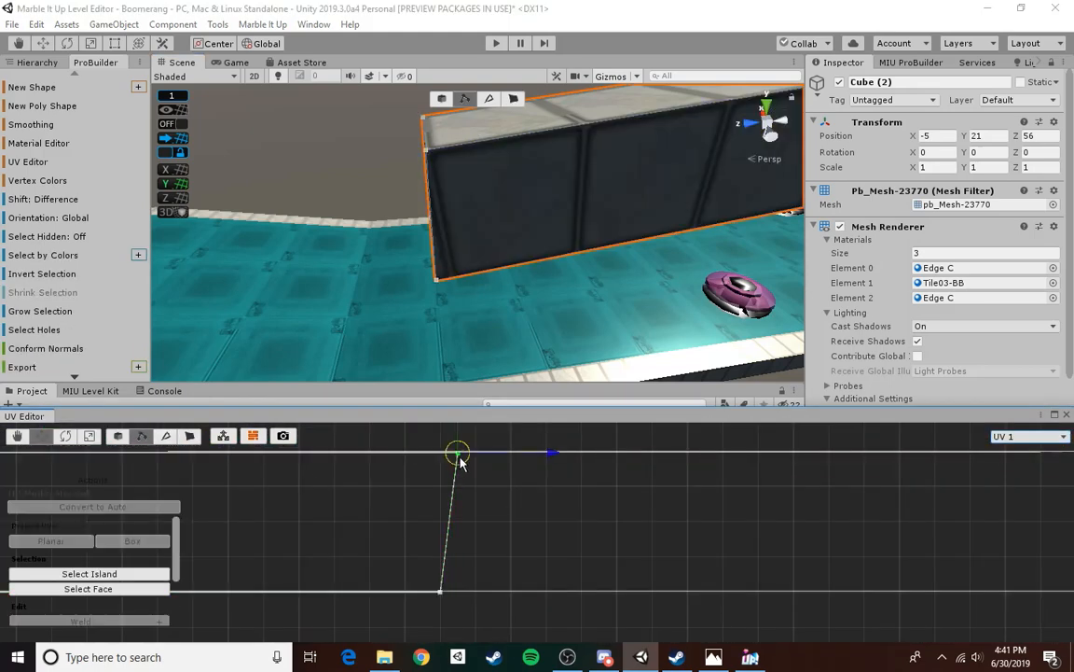
pyautogui.moveTo(461, 456); pyautogui.dragTo(445, 460)
# - Straighten the opposite UV end of the strip's inner side face by aligning its lower corner vertically with the upper corner
pyautogui.moveTo(383, 495); pyautogui.dragTo(753, 543, button='middle')
pyautogui.moveTo(571, 207)
pyautogui.mouseDown(button='right')
pyautogui.moveTo(569, 243)
pyautogui.moveTo(571, 220)
pyautogui.mouseUp(button='right')
pyautogui.scroll(-5, 495, 508)
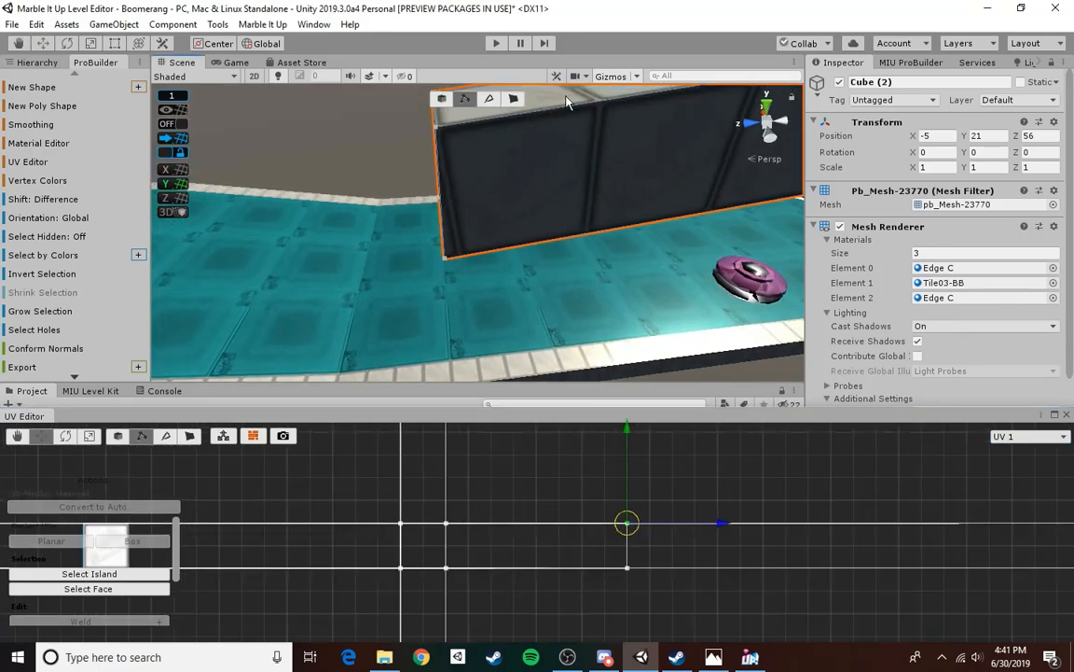
pyautogui.click(513, 98)
pyautogui.click(537, 155)
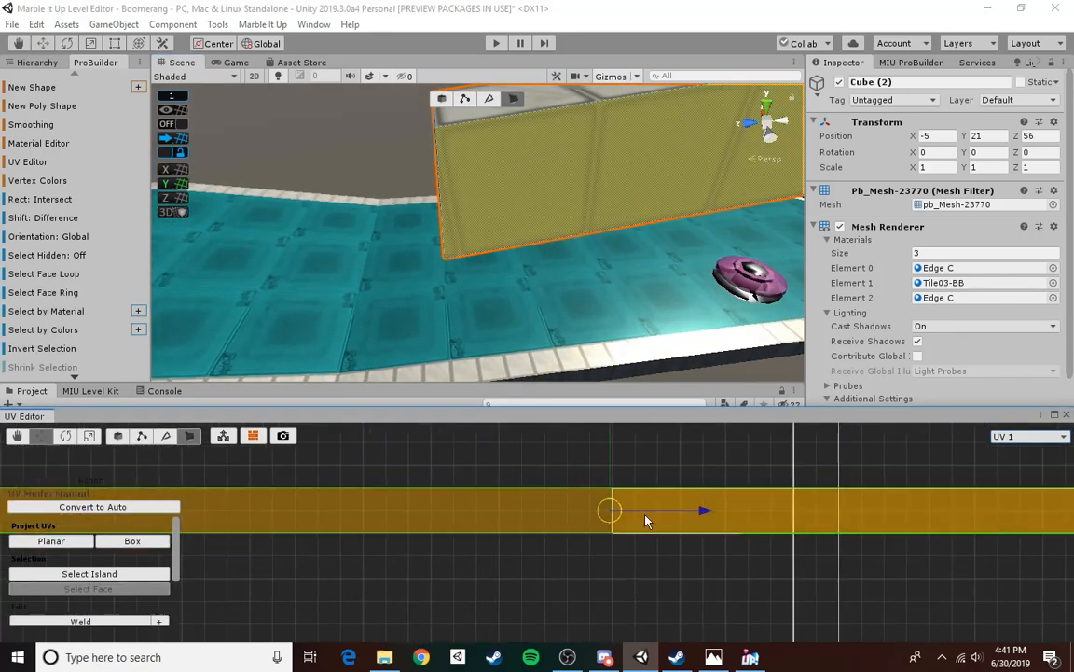
pyautogui.moveTo(645, 520); pyautogui.dragTo(1073, 524, button='middle')
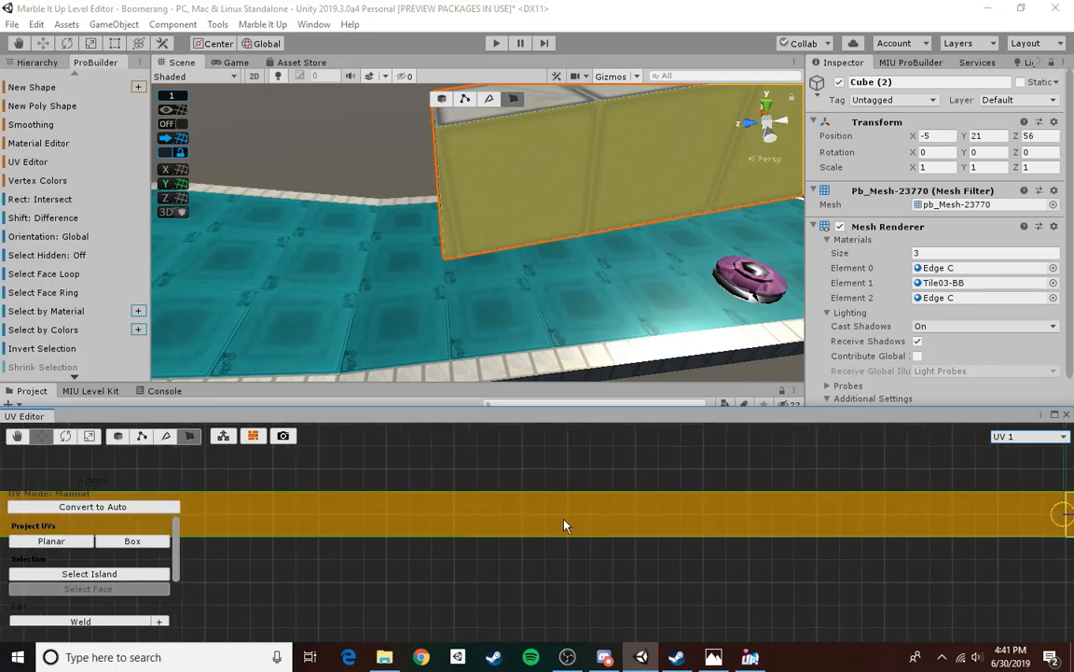
pyautogui.moveTo(305, 506); pyautogui.dragTo(826, 514, button='middle')
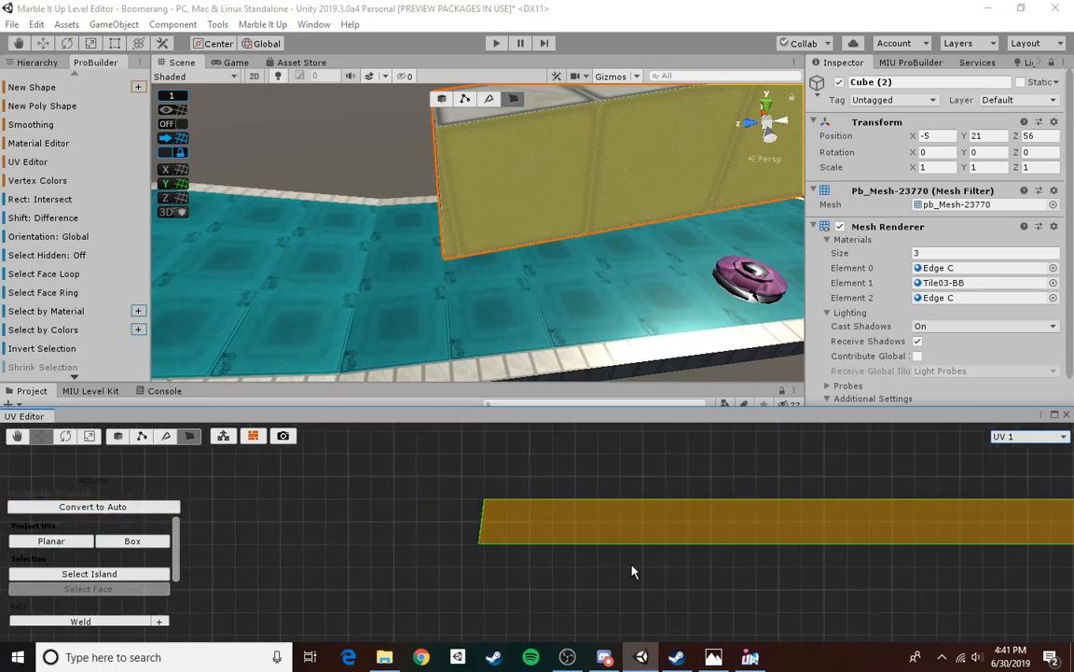
pyautogui.scroll(3, 508, 560)
pyautogui.moveTo(496, 565); pyautogui.dragTo(538, 573, button='middle')
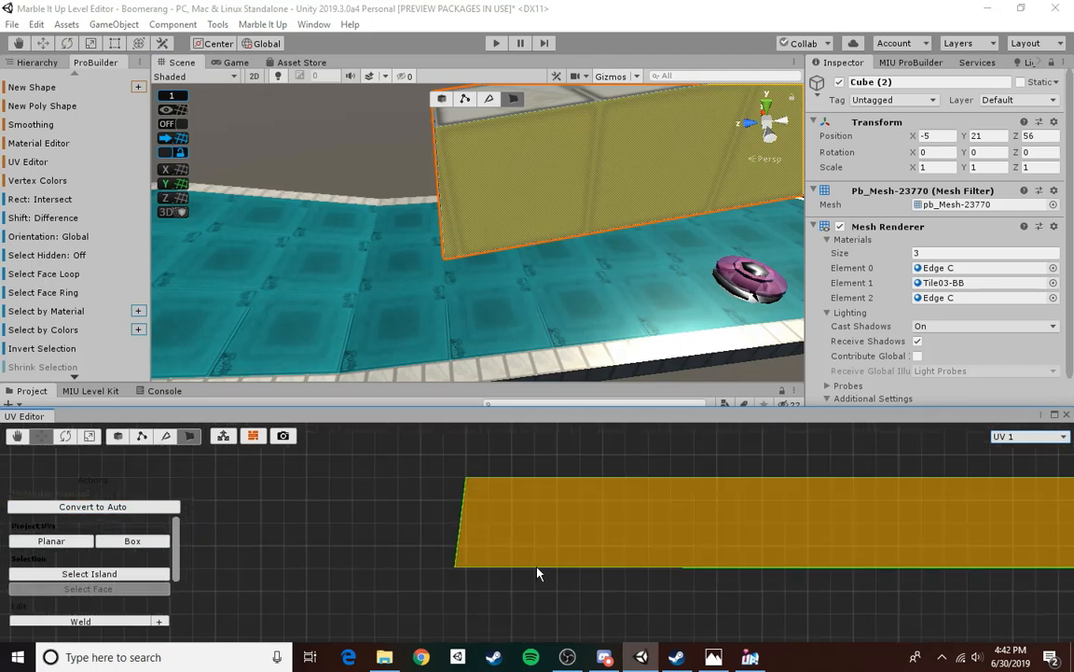
pyautogui.click(142, 436)
pyautogui.click(466, 569)
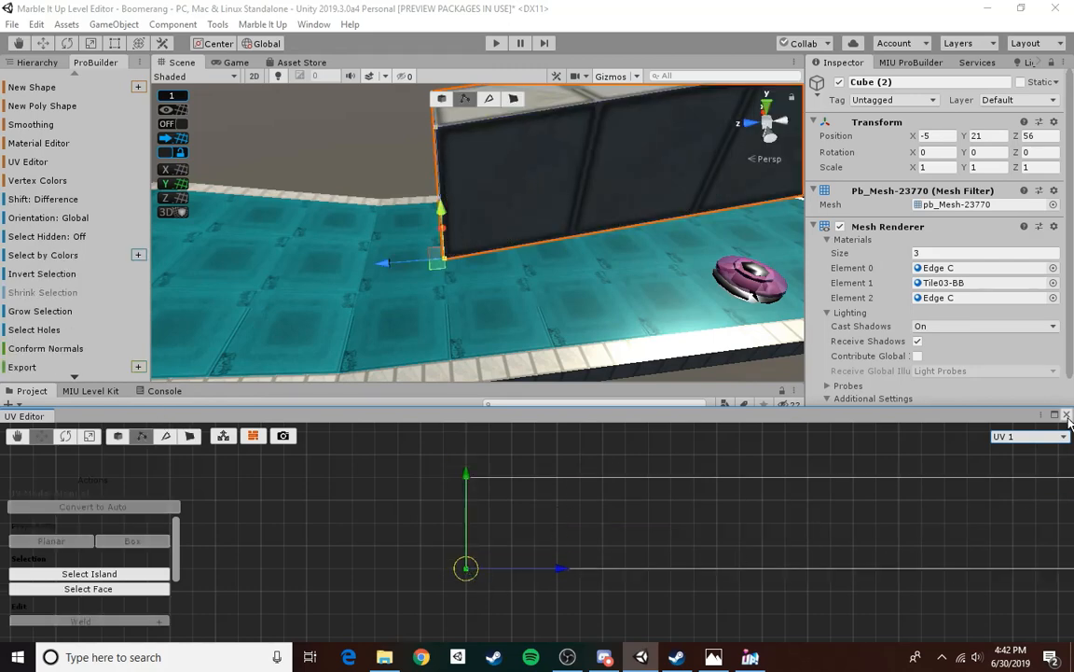
# - Close the UV Editor, return the strip to the sloped platform's edge, and place a duplicate along the opposite edge at X -25
pyautogui.click(1067, 415)
pyautogui.click(442, 99)
pyautogui.keyDown('alt'); pyautogui.moveTo(432, 293); pyautogui.dragTo(825, 234); pyautogui.keyUp('alt')
pyautogui.moveTo(383, 171); pyautogui.dragTo(485, 198)
pyautogui.hotkey('ctrl', 'd')
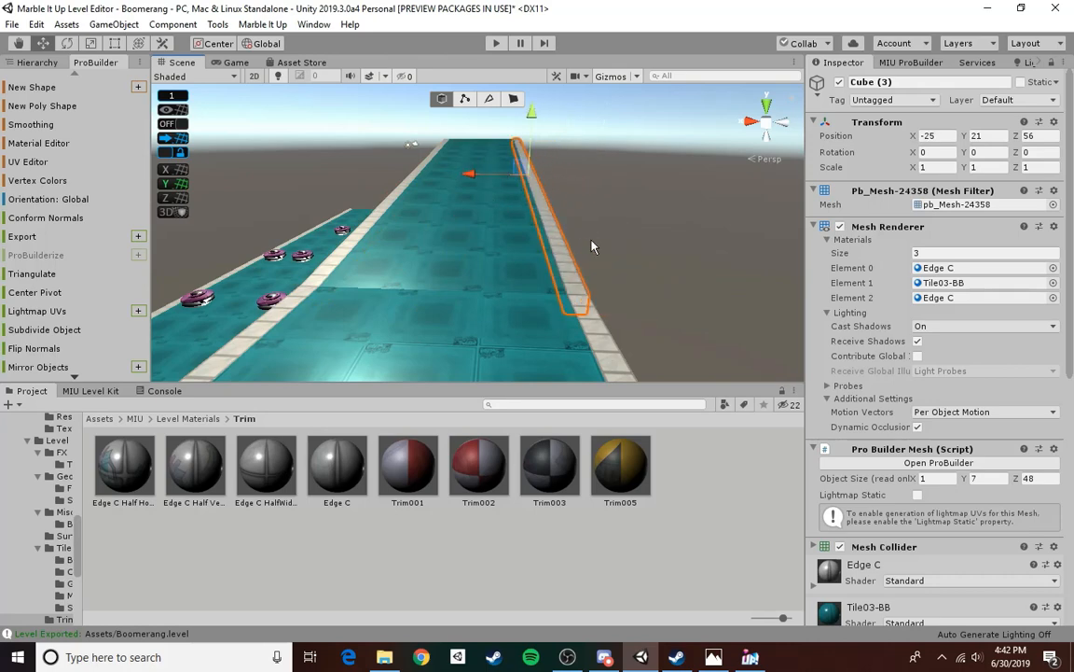
# - Duplicate the 12 by 12 tiled block at the level origin and place the copy against the sloped platform's upper end at X -24, Y 27, Z 44
pyautogui.click(546, 238)
pyautogui.keyDown('alt'); pyautogui.moveTo(550, 245); pyautogui.dragTo(592, 273); pyautogui.keyUp('alt')
pyautogui.click(545, 235)
pyautogui.hotkey('ctrl', 'd')
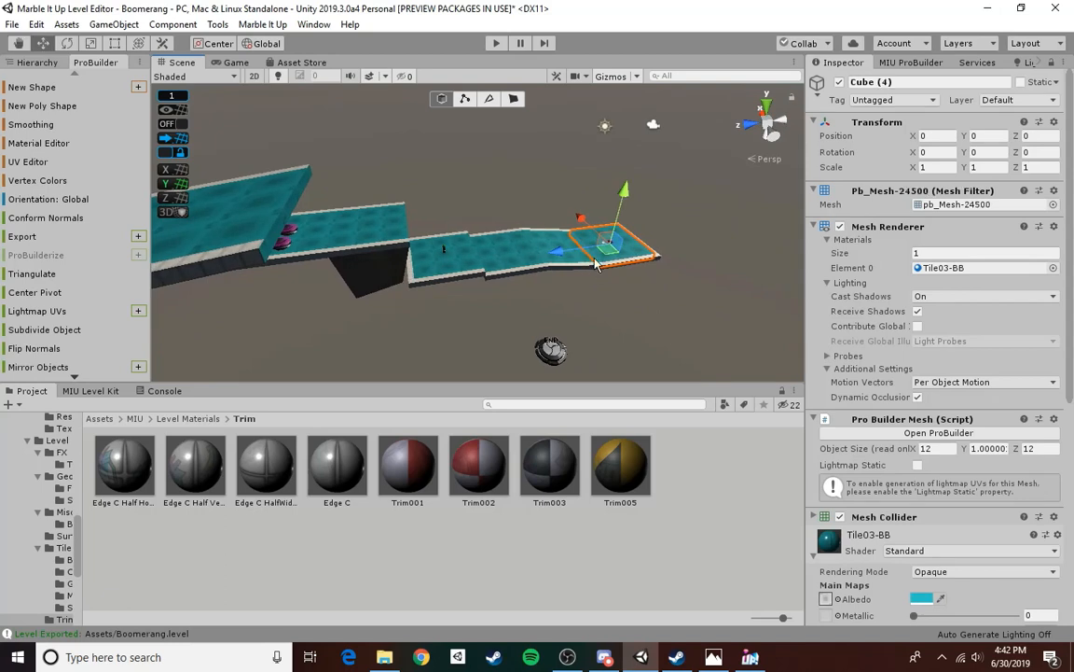
pyautogui.keyDown('shift'); pyautogui.click(566, 252); pyautogui.keyUp('shift')
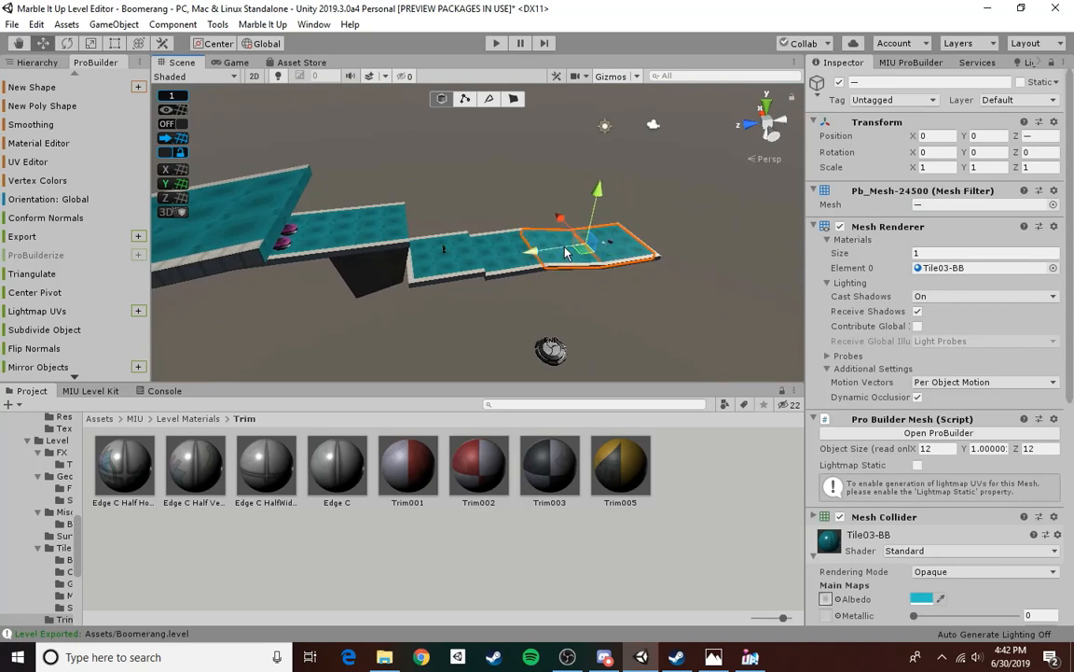
pyautogui.click(623, 254)
pyautogui.moveTo(580, 250); pyautogui.dragTo(452, 308)
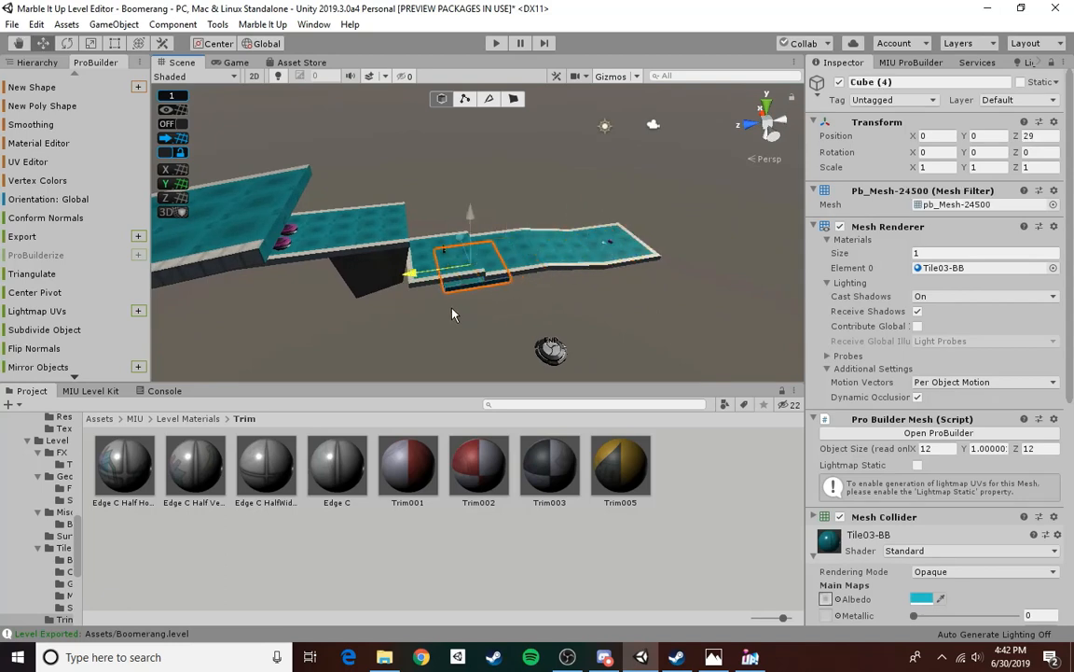
pyautogui.moveTo(463, 238); pyautogui.dragTo(371, 117)
pyautogui.keyDown('alt'); pyautogui.moveTo(344, 198); pyautogui.dragTo(428, 184); pyautogui.keyUp('alt')
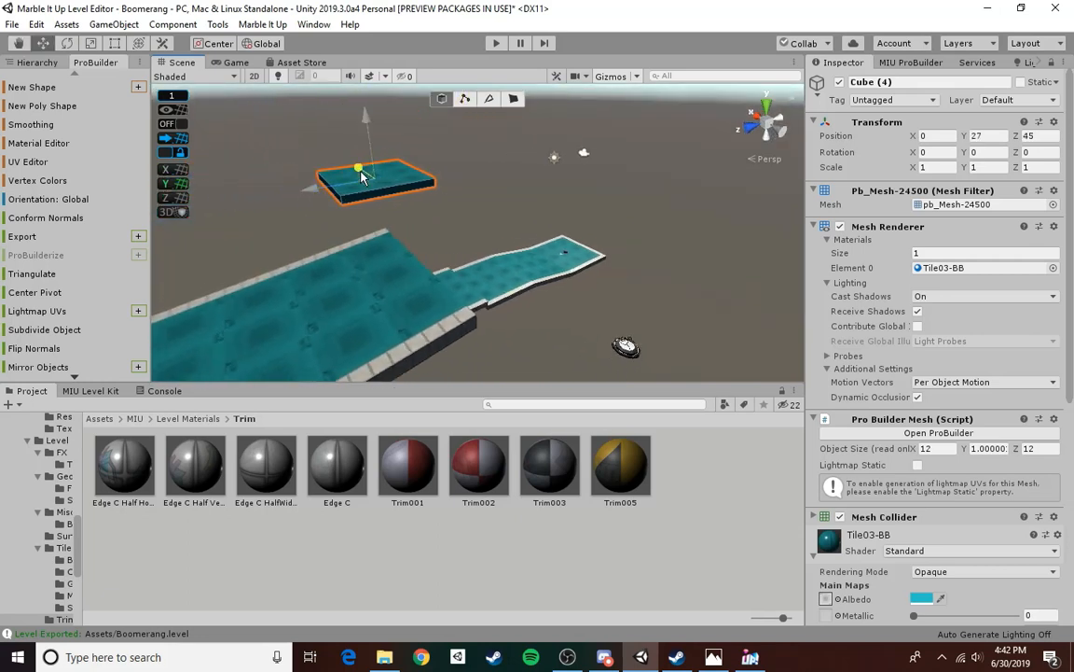
pyautogui.moveTo(362, 178); pyautogui.dragTo(446, 246)
pyautogui.press('f')
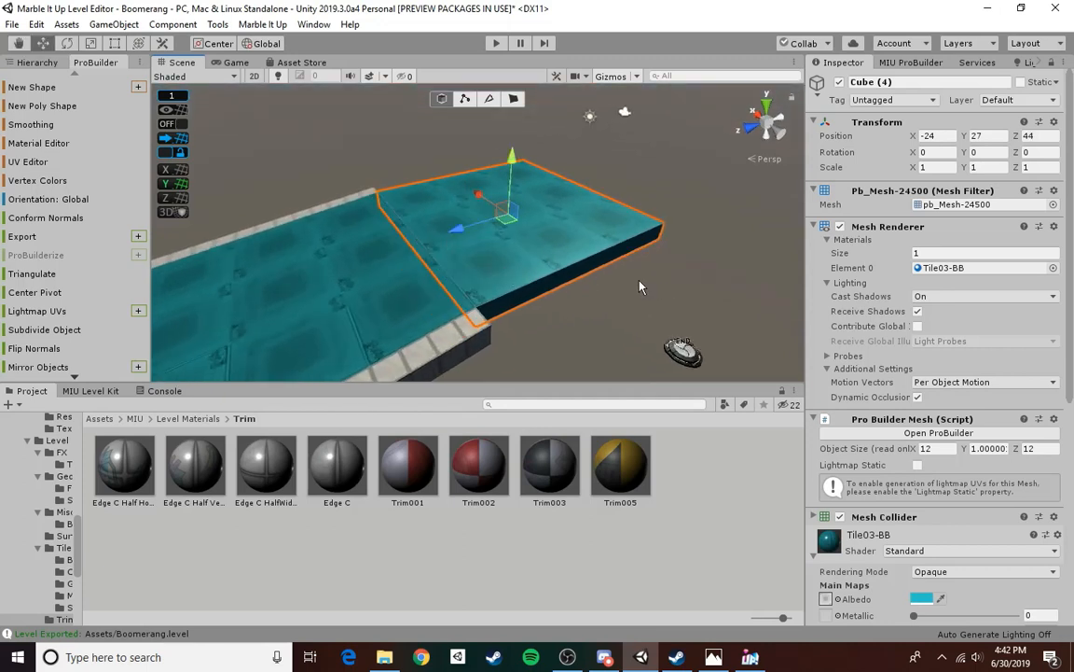
# - Duplicate the two 12-unit side trim strips of the starting platform and move the copies toward the raised flat platform
pyautogui.click(640, 287)
pyautogui.keyDown('alt'); pyautogui.moveTo(640, 287); pyautogui.dragTo(377, 310); pyautogui.keyUp('alt')
pyautogui.click(508, 286)
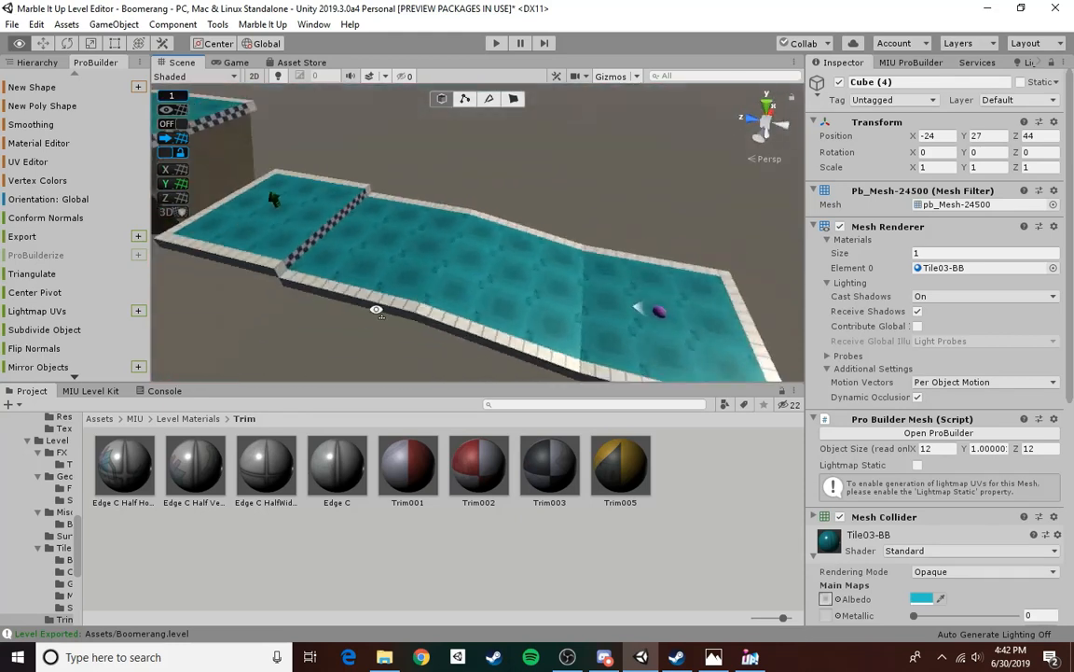
pyautogui.moveTo(377, 310); pyautogui.dragTo(366, 291, button='right')
pyautogui.click(365, 290)
pyautogui.keyDown('shift'); pyautogui.click(465, 206); pyautogui.keyUp('shift')
pyautogui.moveTo(495, 239); pyautogui.dragTo(372, 187, button='right')
pyautogui.moveTo(582, 286); pyautogui.dragTo(375, 136)
# - Position the copied trim strips along both sides of the raised flat platform at Y 27, Z 43
pyautogui.moveTo(429, 253); pyautogui.dragTo(608, 225, button='right')
pyautogui.moveTo(589, 214); pyautogui.dragTo(415, 232)
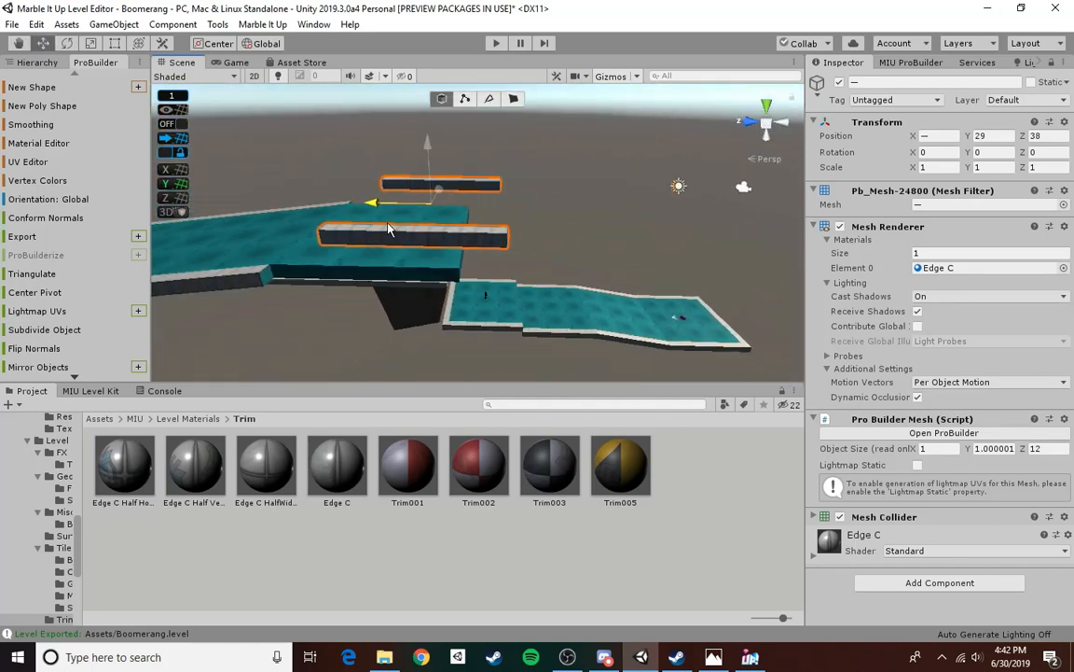
pyautogui.moveTo(402, 152); pyautogui.dragTo(403, 183)
pyautogui.moveTo(420, 196); pyautogui.dragTo(441, 189, button='right')
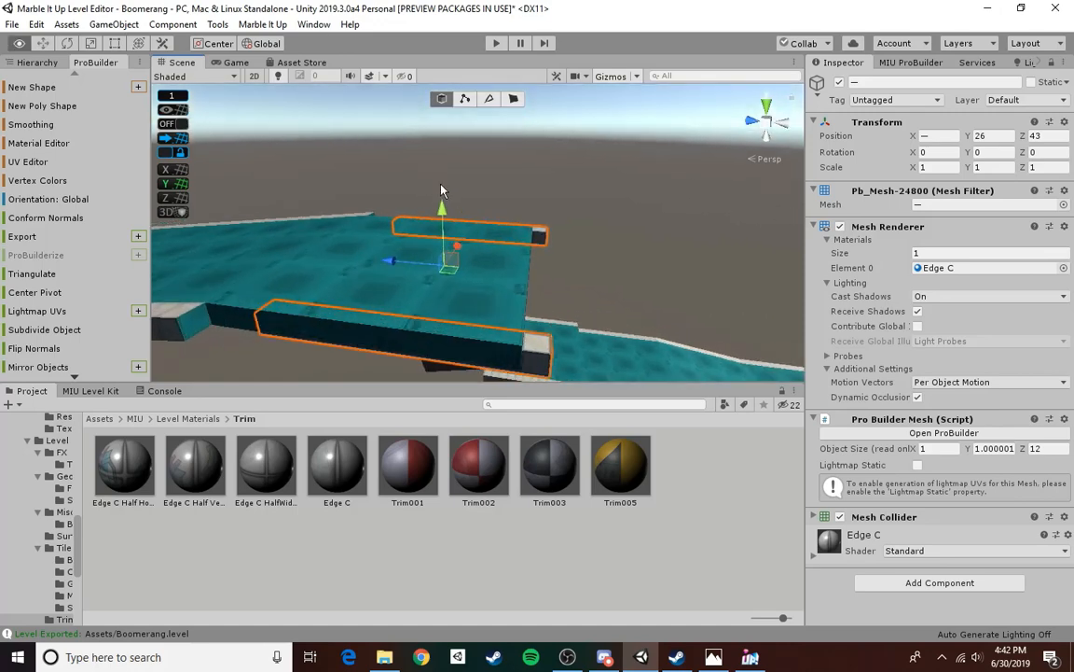
pyautogui.moveTo(443, 213); pyautogui.dragTo(443, 196)
pyautogui.moveTo(460, 244); pyautogui.dragTo(454, 256)
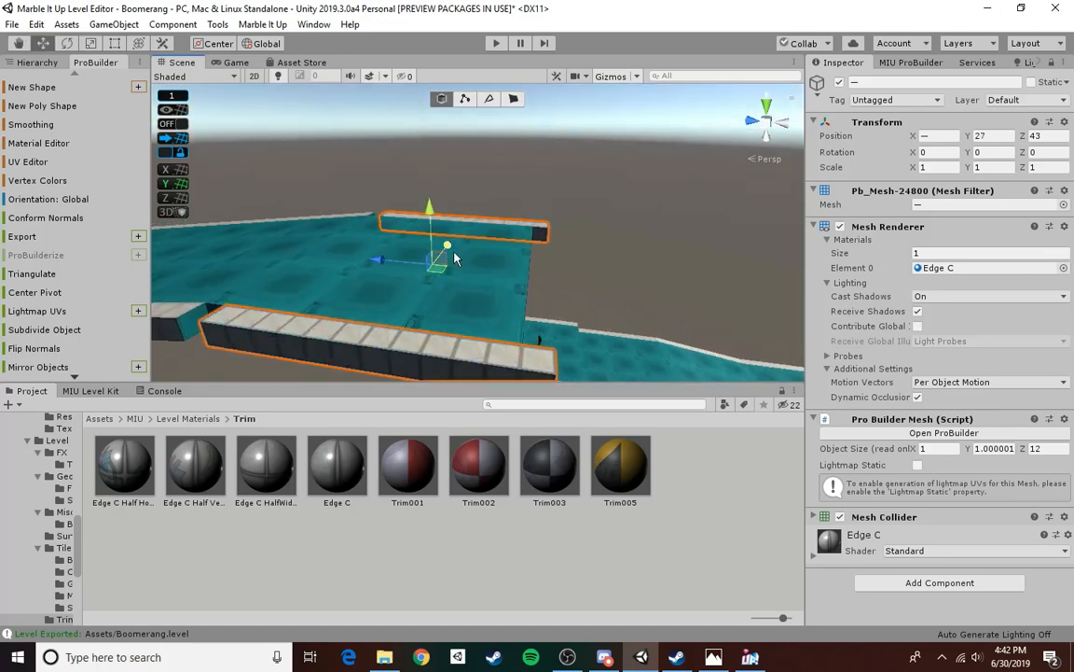
# - Apply the Edge C material to the teal end faces of both sloped trim strips
pyautogui.moveTo(454, 257); pyautogui.dragTo(400, 334, button='right')
pyautogui.click(395, 287)
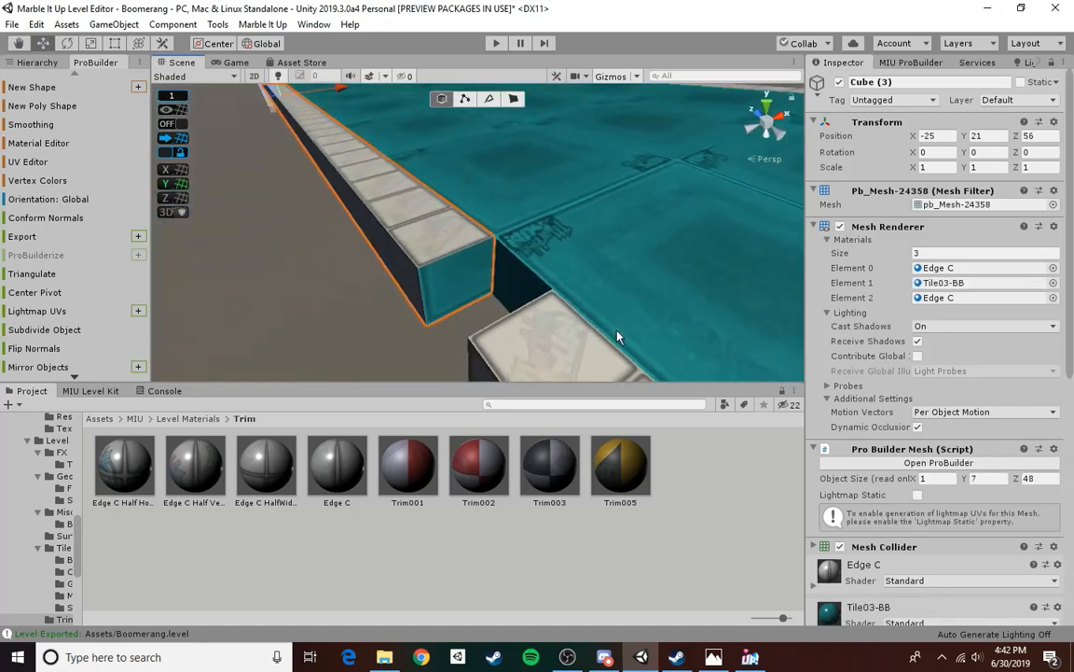
pyautogui.moveTo(800, 521); pyautogui.dragTo(460, 285)
pyautogui.moveTo(461, 285); pyautogui.dragTo(353, 259, button='right')
pyautogui.click(354, 265)
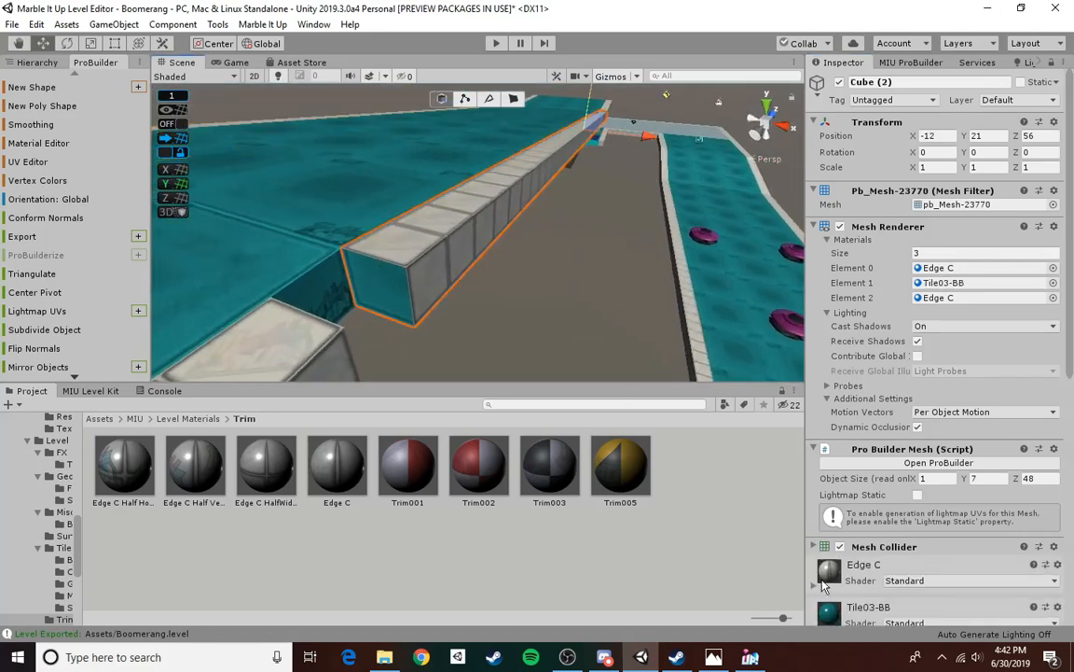
pyautogui.moveTo(822, 580); pyautogui.dragTo(381, 291)
pyautogui.click(552, 315)
# - Move both flat trim strips to Z 44 so they meet the ends of the sloped trim
pyautogui.moveTo(551, 315); pyautogui.dragTo(341, 165, button='right')
pyautogui.click(417, 290)
pyautogui.keyDown('shift'); pyautogui.click(325, 155); pyautogui.keyUp('shift')
pyautogui.press('f')
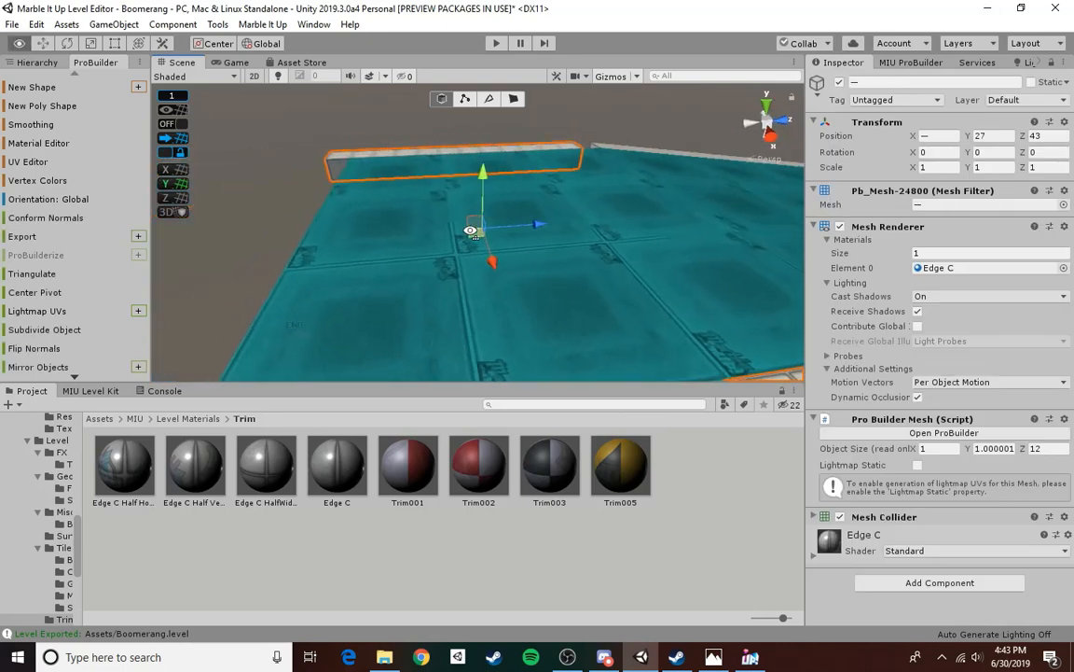
pyautogui.moveTo(490, 209); pyautogui.dragTo(534, 250, button='right')
pyautogui.click(652, 297)
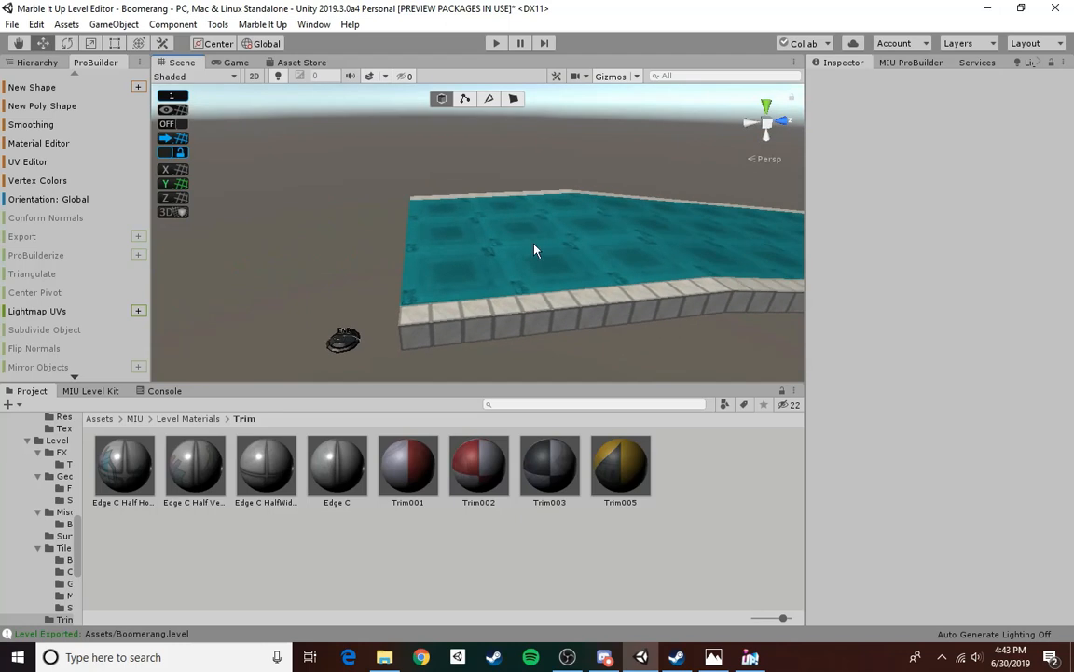
# - Duplicate the raised flat platform without its trim and place the copy away from its open end at Z 22
pyautogui.click(539, 268)
pyautogui.keyDown('alt'); pyautogui.moveTo(545, 268); pyautogui.dragTo(588, 265); pyautogui.keyUp('alt')
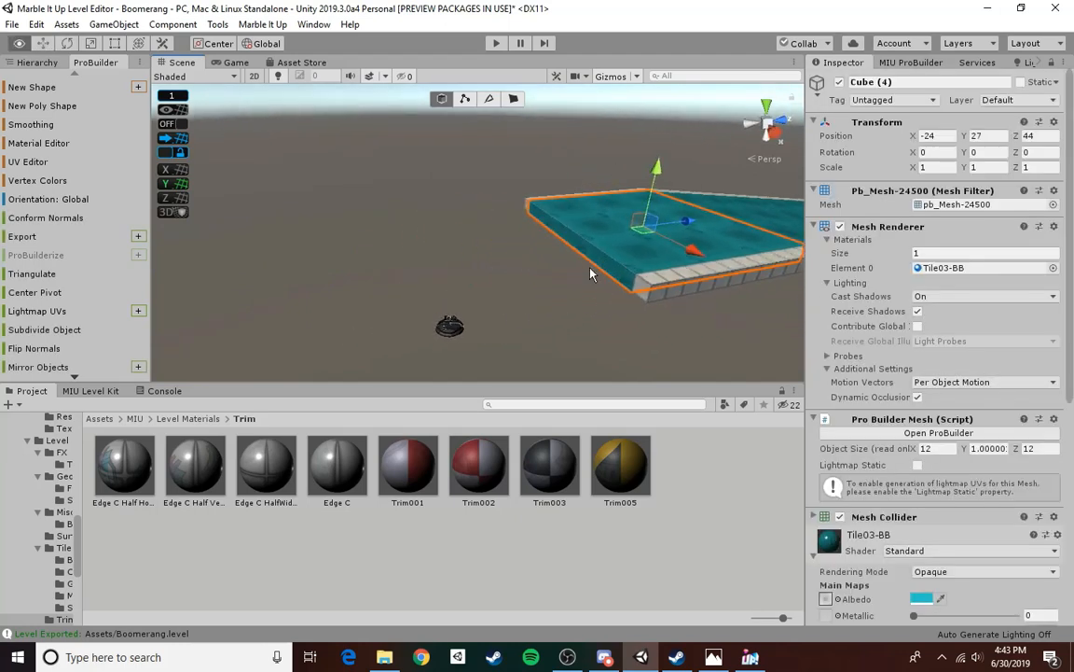
pyautogui.hotkey('ctrl', 'd')
pyautogui.moveTo(687, 222); pyautogui.dragTo(444, 273)
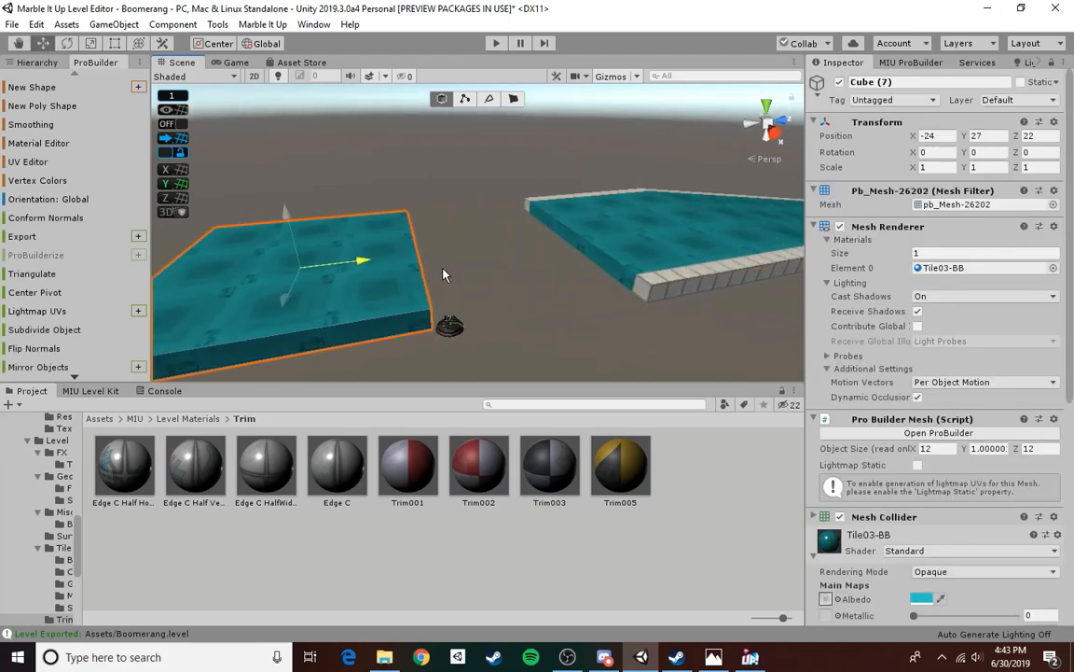
# - Try to lengthen the raised flat platform and its side trims by moving their end faces outward
pyautogui.click(604, 249)
pyautogui.press('f')
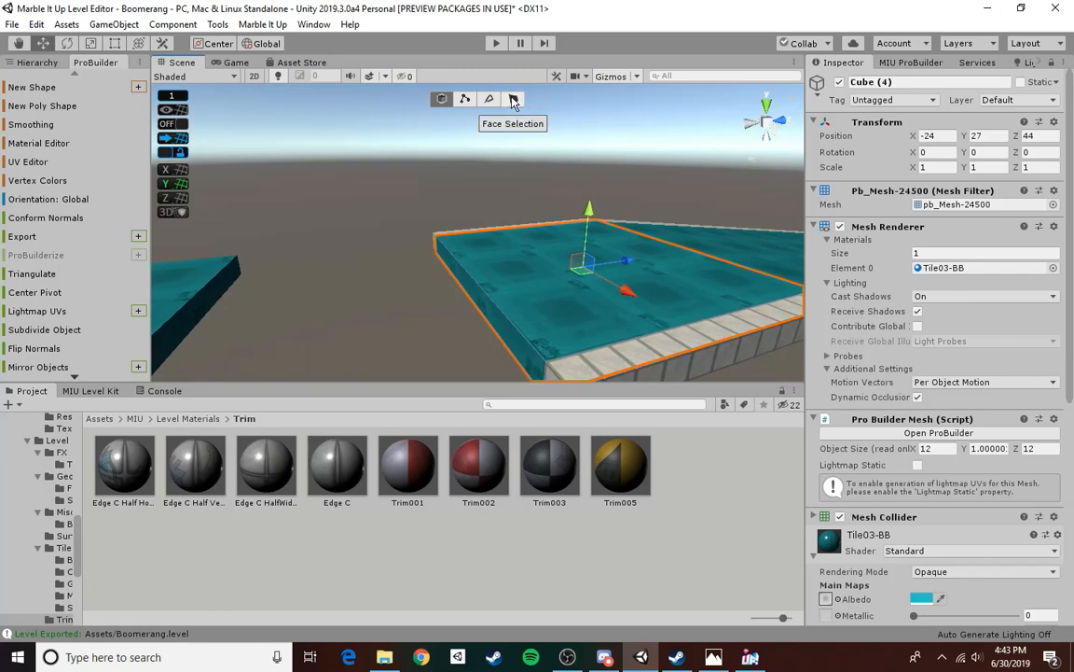
pyautogui.click(473, 195)
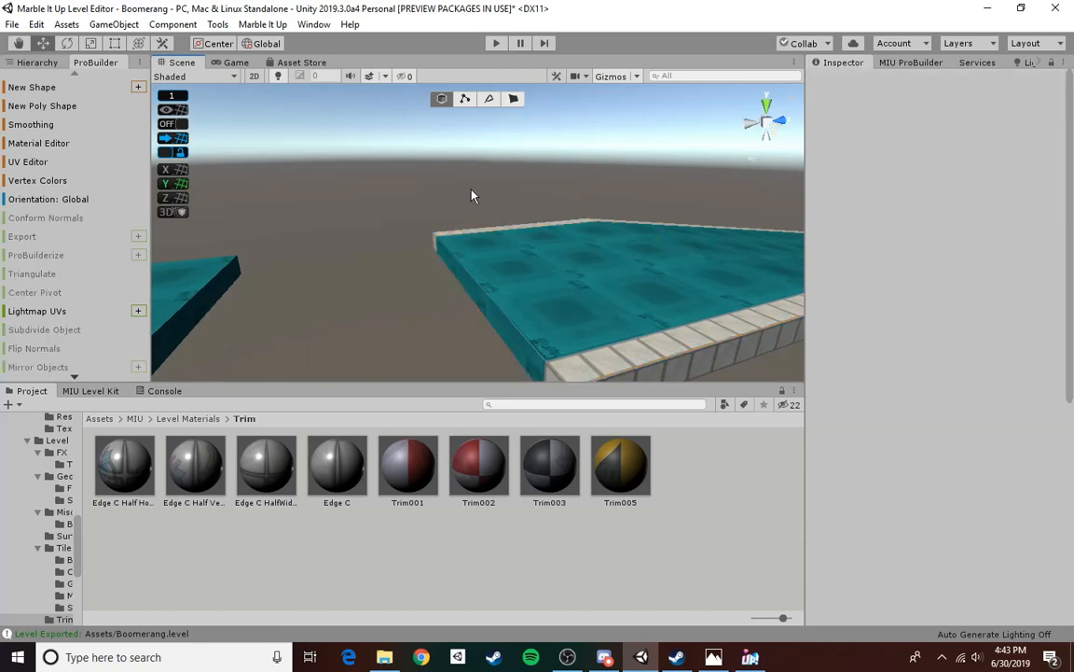
pyautogui.moveTo(473, 195); pyautogui.dragTo(528, 203, button='right')
pyautogui.click(528, 204)
pyautogui.click(513, 99)
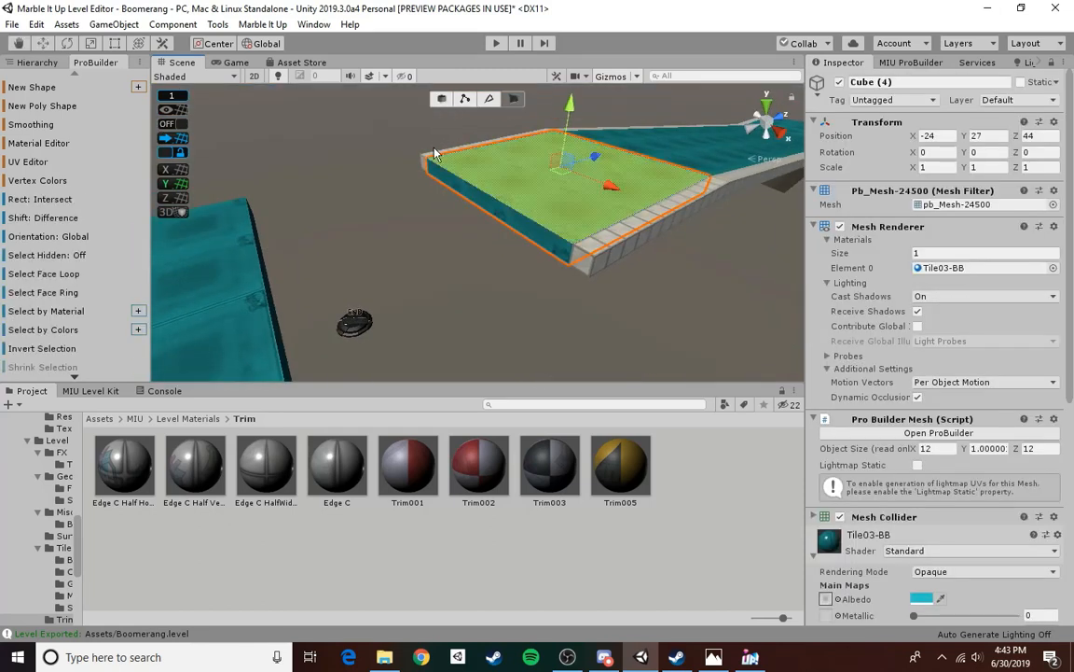
pyautogui.click(425, 166)
pyautogui.keyDown('shift'); pyautogui.click(491, 207); pyautogui.keyUp('shift')
pyautogui.keyDown('shift'); pyautogui.click(583, 262); pyautogui.keyUp('shift')
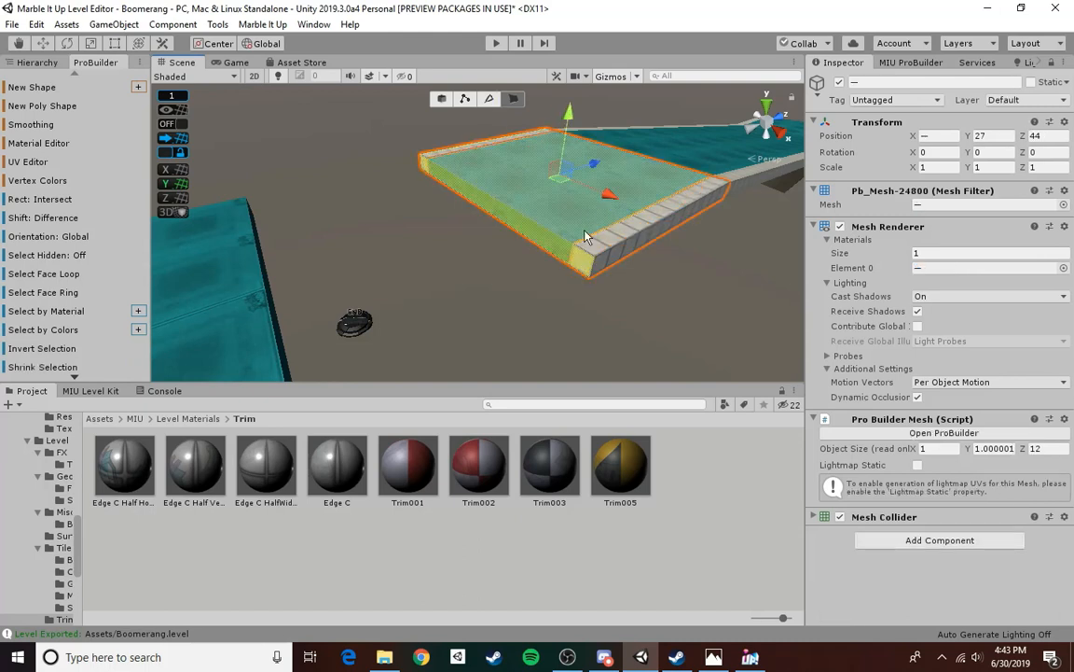
pyautogui.moveTo(592, 169); pyautogui.dragTo(517, 206)
pyautogui.hotkey('ctrl', 'z')
# - Move the end faces of the raised flat platform and both side trims outward to make them 20 units long
pyautogui.click(594, 263)
pyautogui.keyDown('shift'); pyautogui.click(487, 208); pyautogui.keyUp('shift')
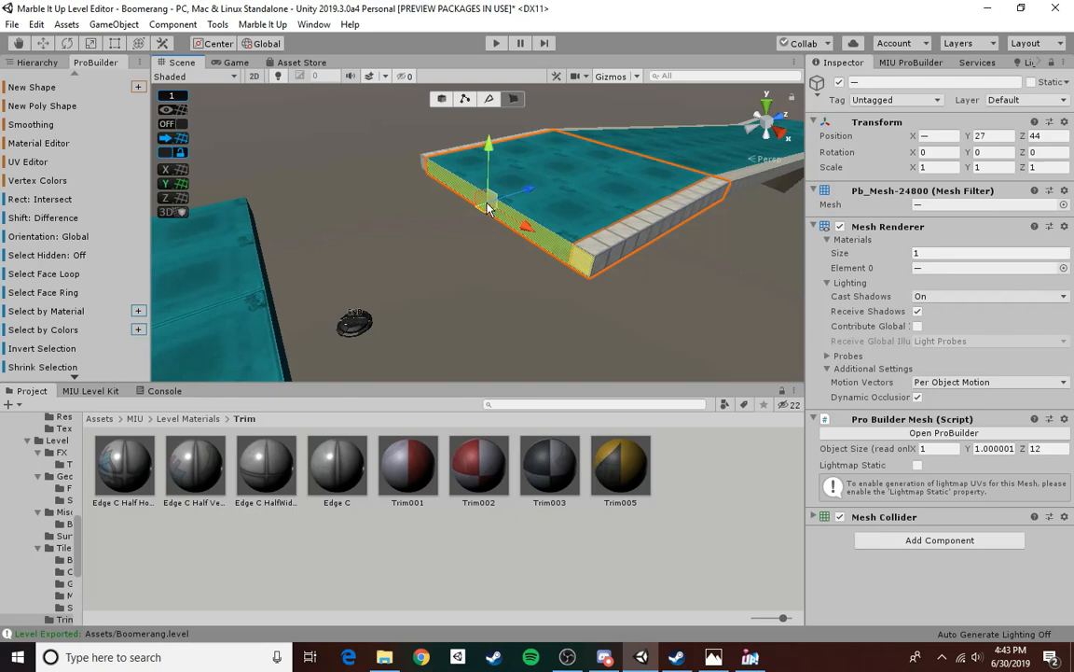
pyautogui.keyDown('shift'); pyautogui.click(424, 169); pyautogui.keyUp('shift')
pyautogui.moveTo(506, 196); pyautogui.dragTo(390, 245)
pyautogui.click(443, 99)
# - Move the separate untrimmed platform along Z to position 12
pyautogui.moveTo(560, 200); pyautogui.dragTo(429, 209, button='right')
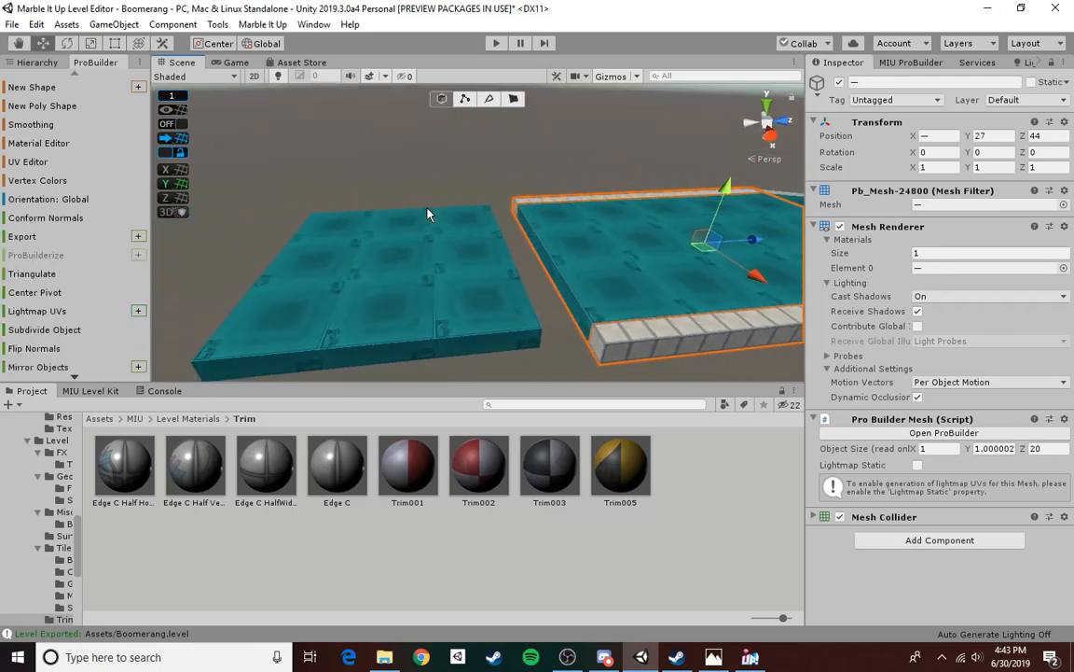
pyautogui.click(455, 227)
pyautogui.moveTo(452, 263); pyautogui.dragTo(606, 274)
pyautogui.click(534, 243)
# - Apply the yellow and black Trim005 material to the open end face of the lengthened flat platform
pyautogui.moveTo(535, 243); pyautogui.dragTo(562, 243, button='right')
pyautogui.click(509, 241)
pyautogui.click(513, 100)
pyautogui.click(489, 229)
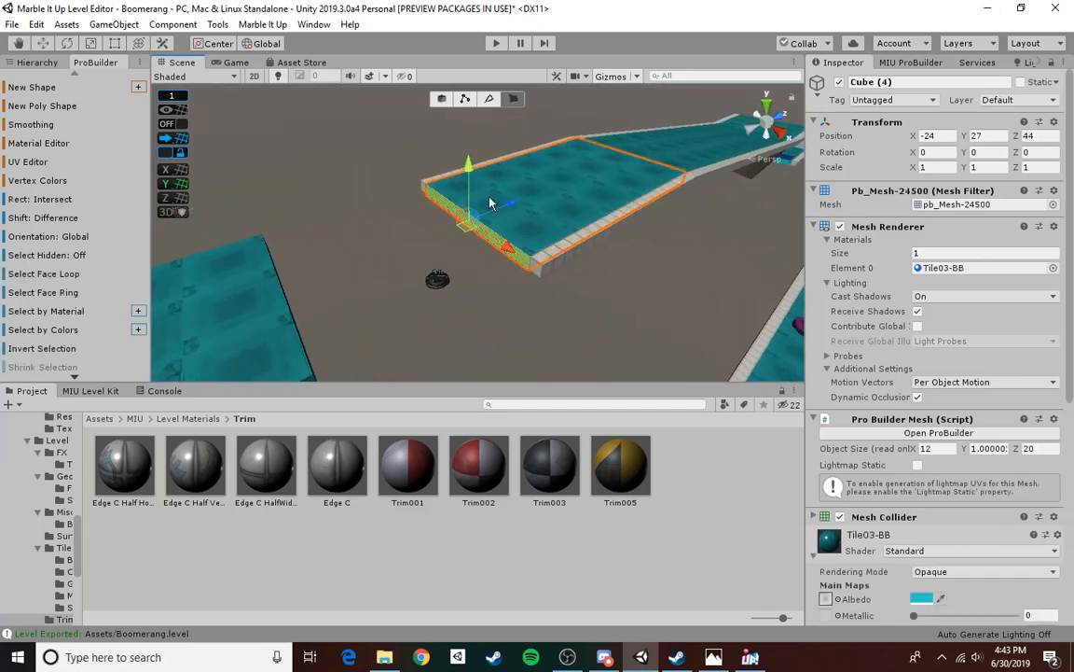
pyautogui.keyDown('alt'); pyautogui.moveTo(490, 204); pyautogui.dragTo(616, 201); pyautogui.keyUp('alt')
pyautogui.click(588, 271)
pyautogui.click(521, 197)
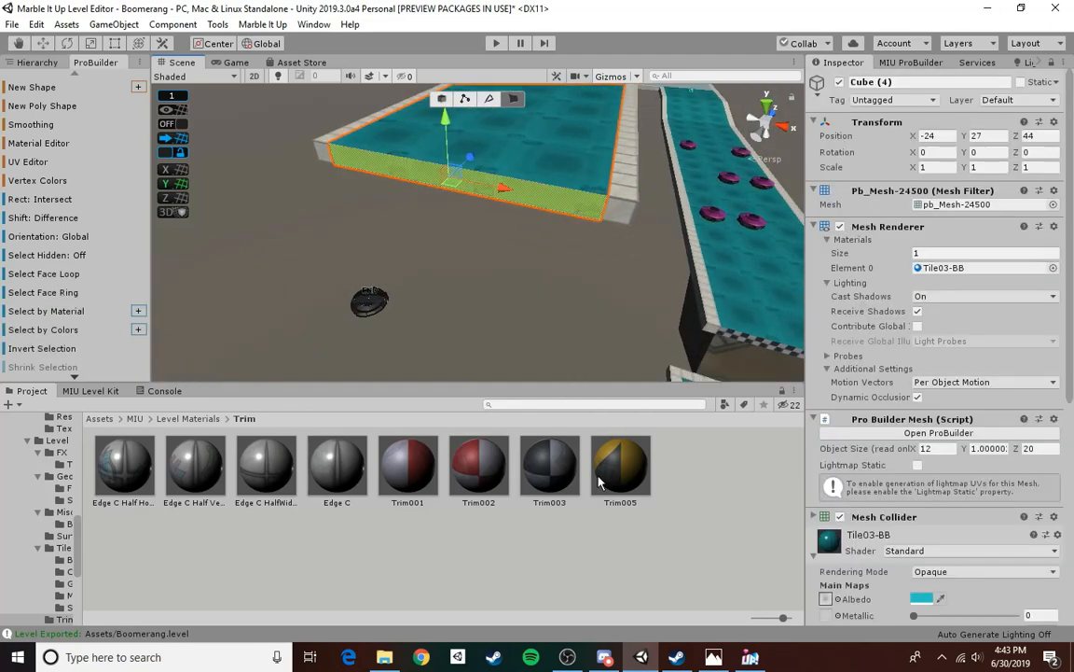
pyautogui.moveTo(616, 474); pyautogui.dragTo(551, 201)
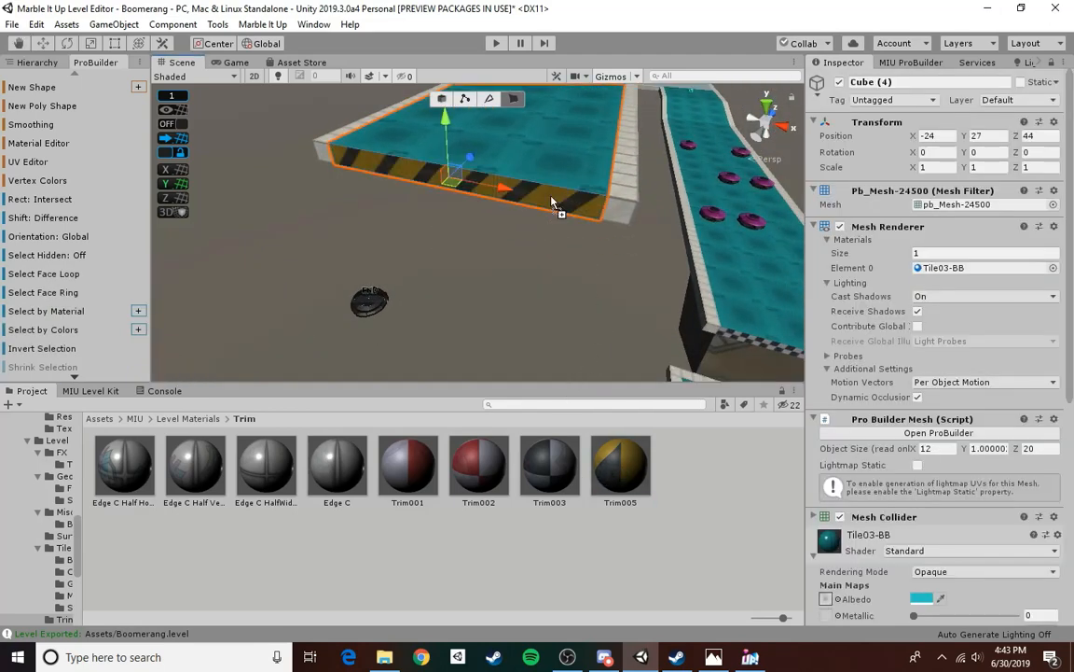
pyautogui.click(571, 275)
pyautogui.moveTo(561, 288); pyautogui.dragTo(621, 258, button='right')
pyautogui.click(443, 99)
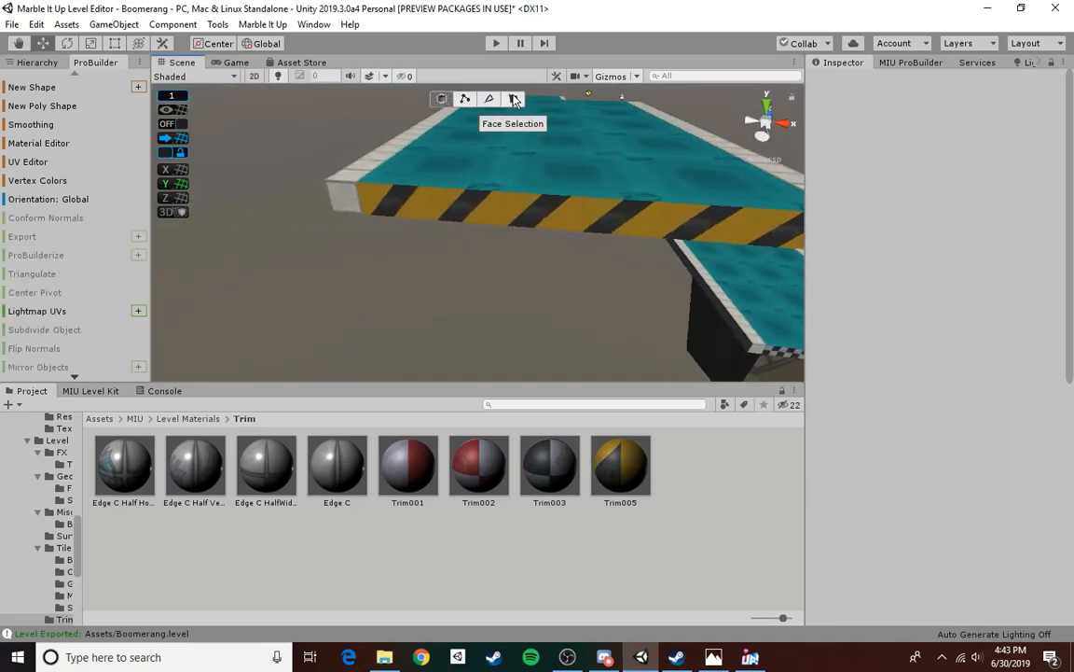
# - Align the separate platform flush with the striped end at Z 24 and set the snap value to 4
pyautogui.moveTo(567, 288); pyautogui.dragTo(280, 245, button='right')
pyautogui.click(374, 261)
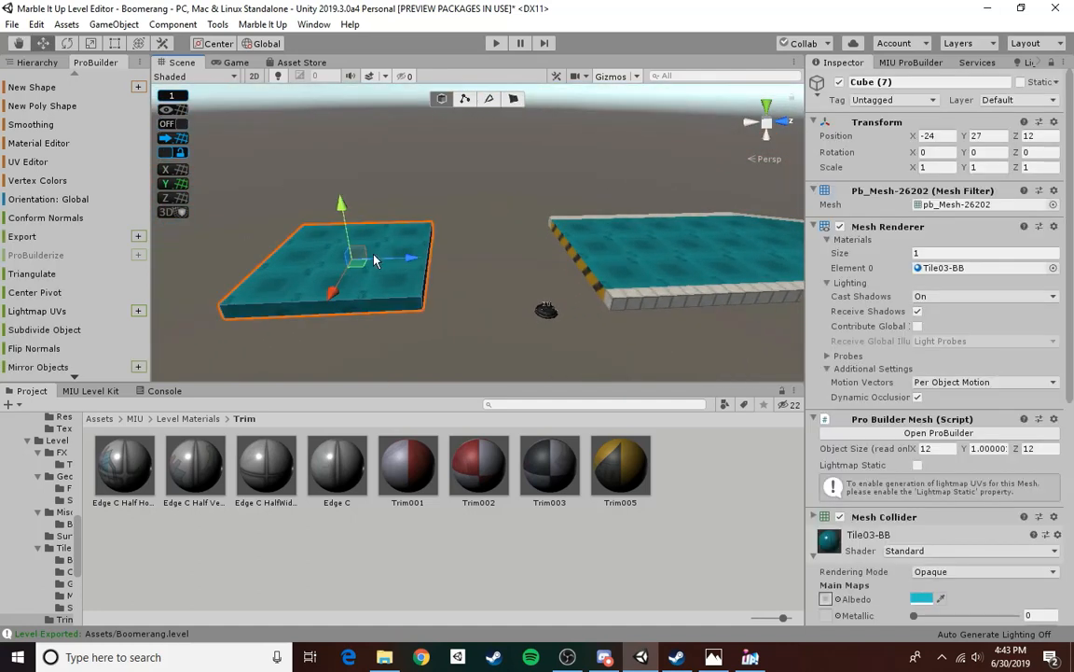
pyautogui.moveTo(390, 268); pyautogui.dragTo(541, 270)
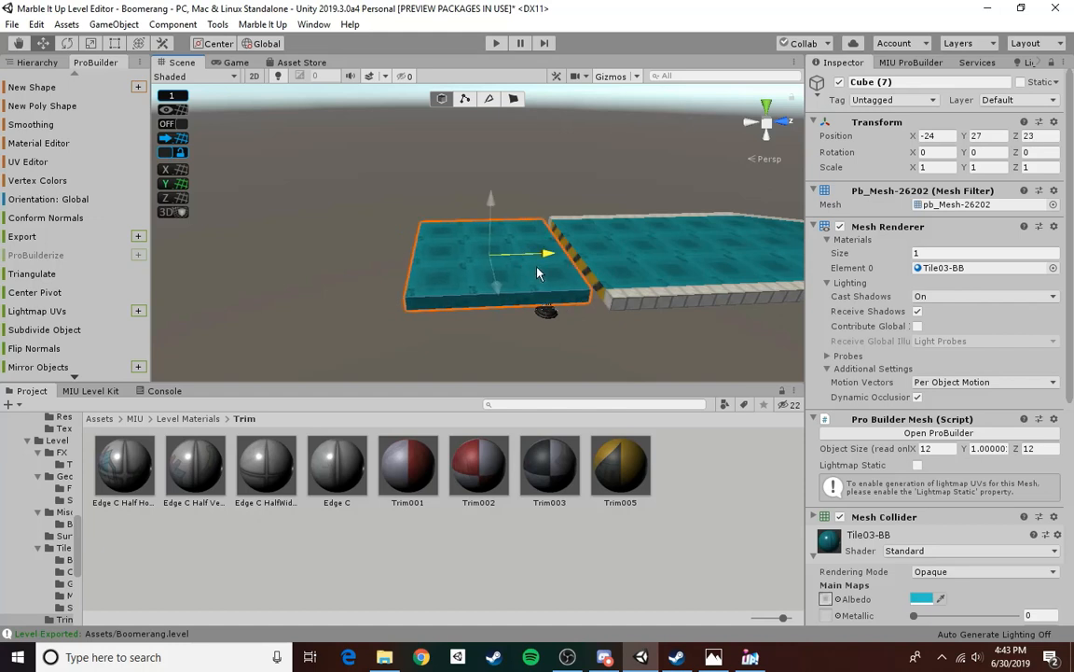
pyautogui.click(172, 96)
pyautogui.write('4')
pyautogui.click(286, 173)
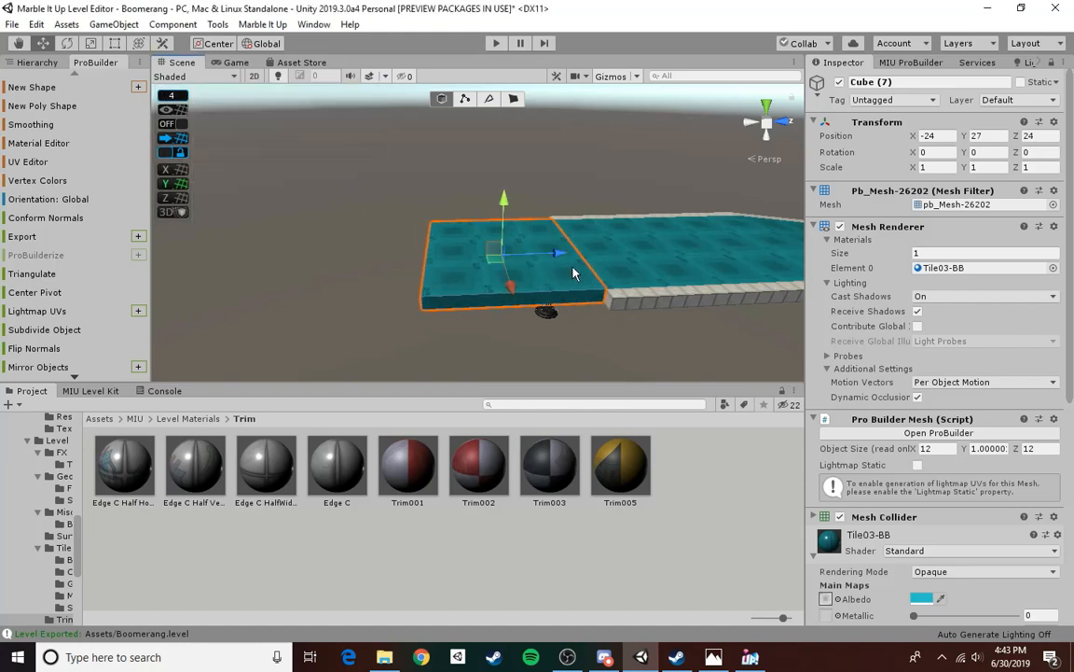
# - Move the separate platform away from the striped end to Z 4 and lower it to Y 19
pyautogui.moveTo(556, 252); pyautogui.dragTo(316, 264)
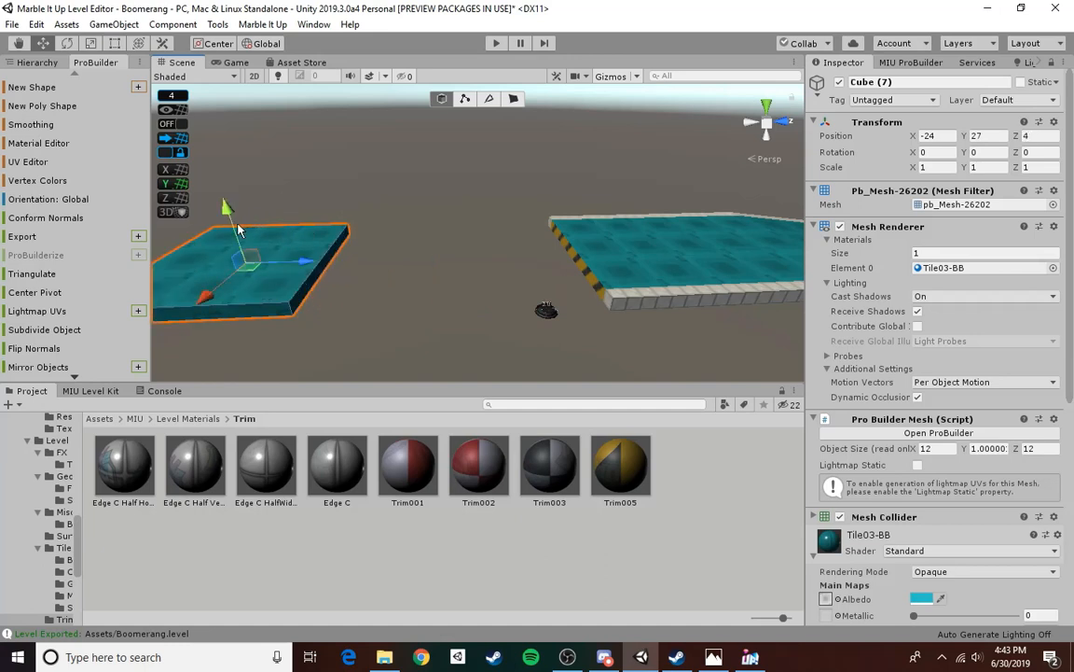
pyautogui.moveTo(233, 231); pyautogui.dragTo(249, 266)
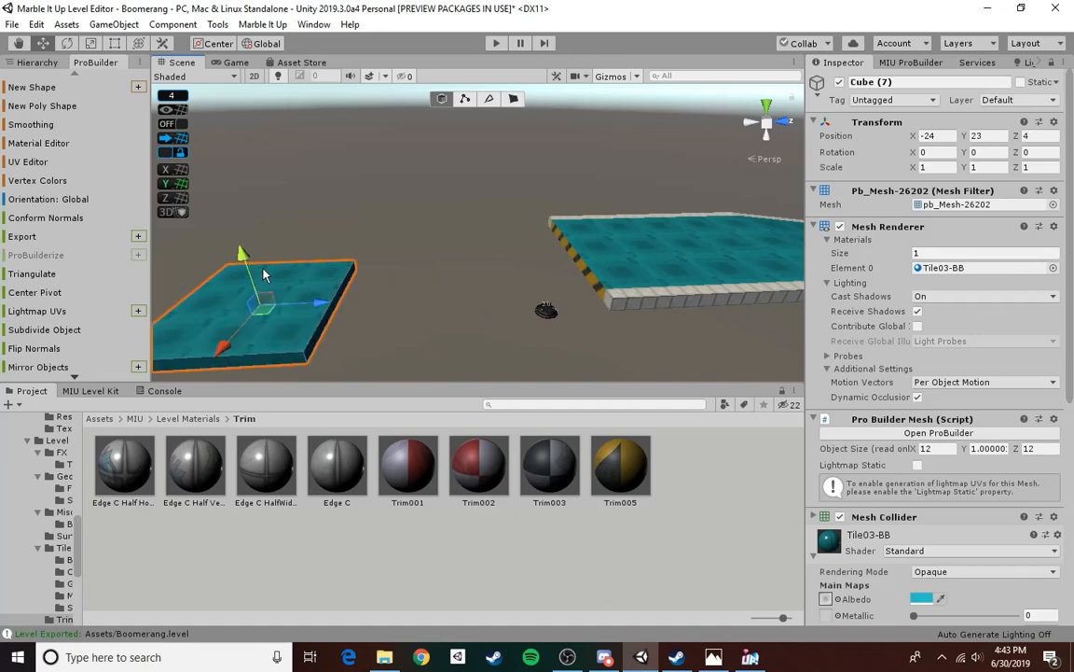
pyautogui.moveTo(455, 274); pyautogui.dragTo(383, 247, button='right')
pyautogui.moveTo(328, 289); pyautogui.dragTo(333, 343)
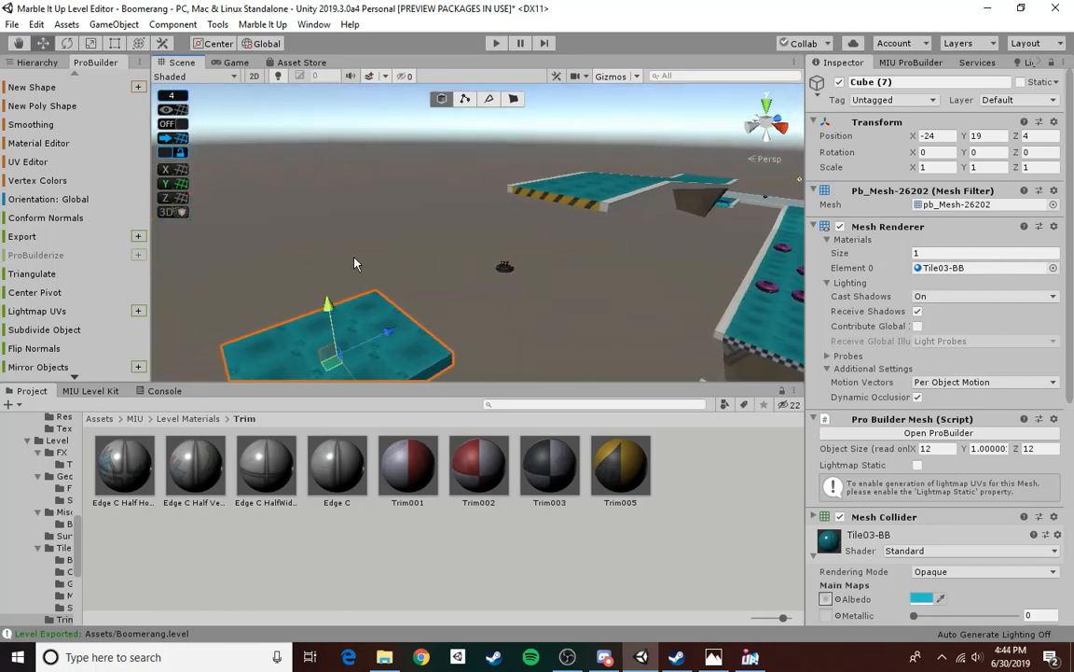
pyautogui.moveTo(356, 262); pyautogui.dragTo(278, 180, button='right')
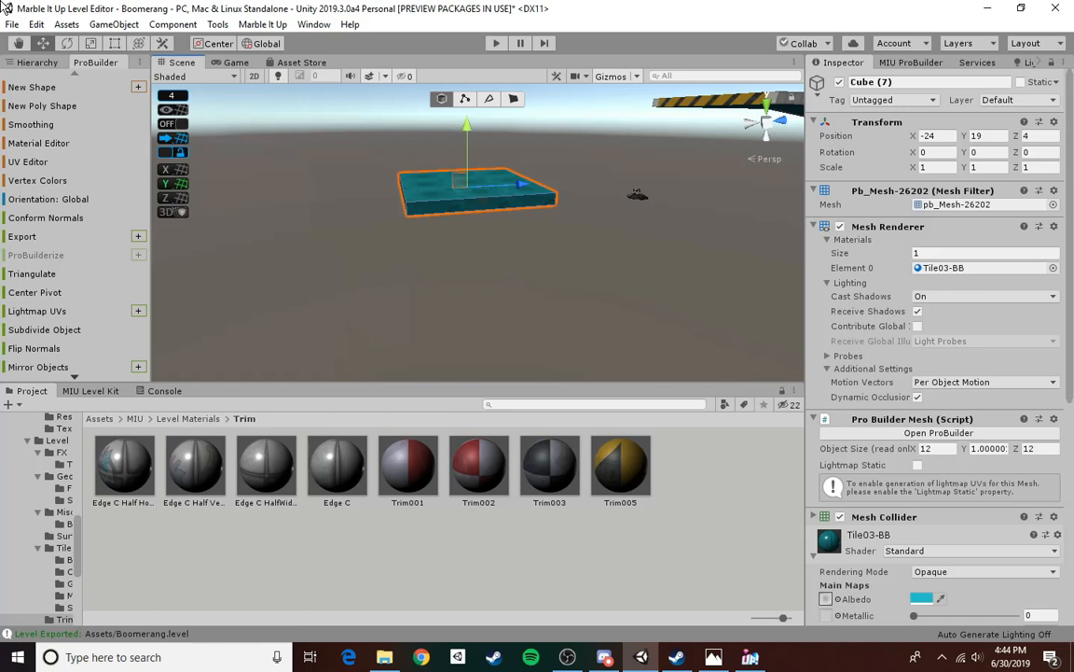
pyautogui.moveTo(476, 152); pyautogui.dragTo(560, 241, button='right')
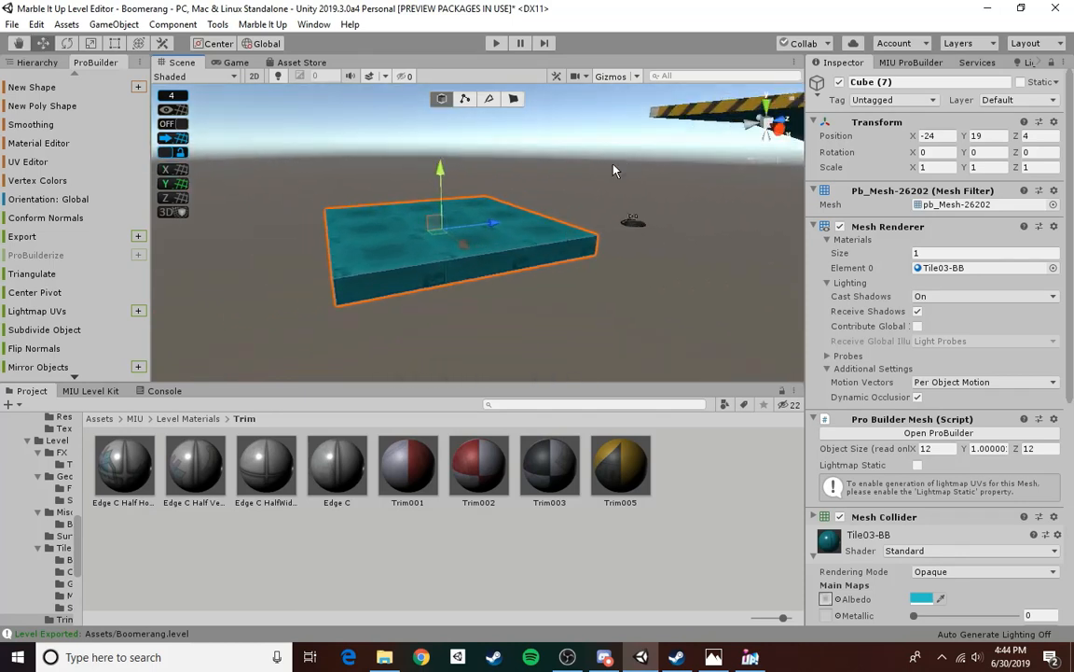
# - Set the snap value to 1 and duplicate the starting platform's two side trims and end trim
pyautogui.click(172, 95)
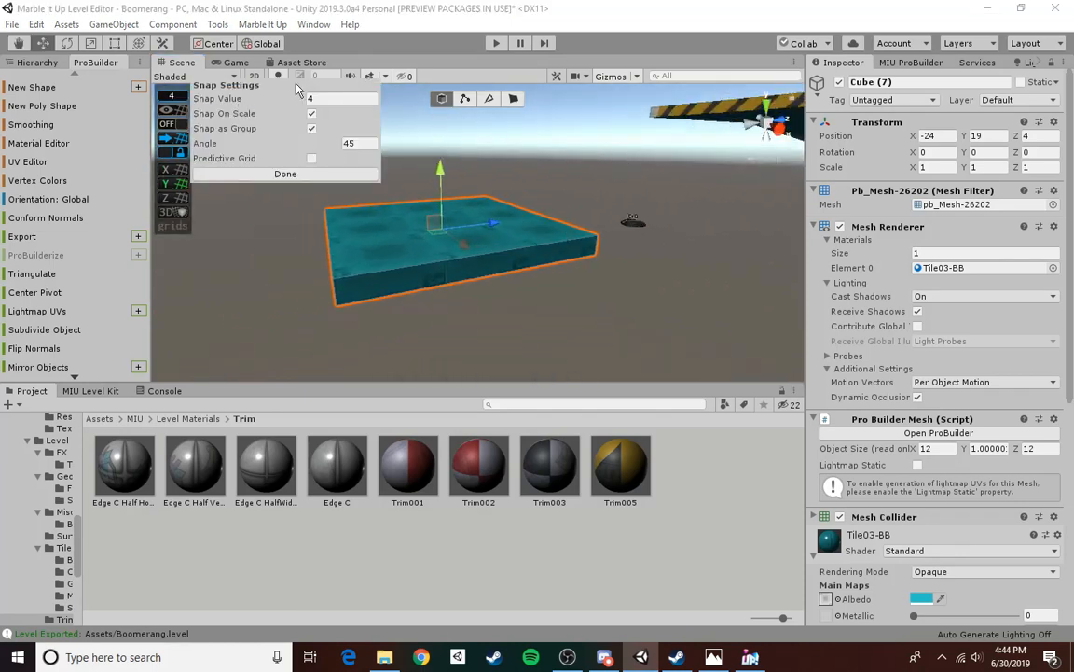
pyautogui.write('1')
pyautogui.moveTo(231, 203); pyautogui.dragTo(500, 218, button='right')
pyautogui.click(485, 160)
pyautogui.keyDown('alt'); pyautogui.moveTo(485, 160); pyautogui.dragTo(532, 171); pyautogui.keyUp('alt')
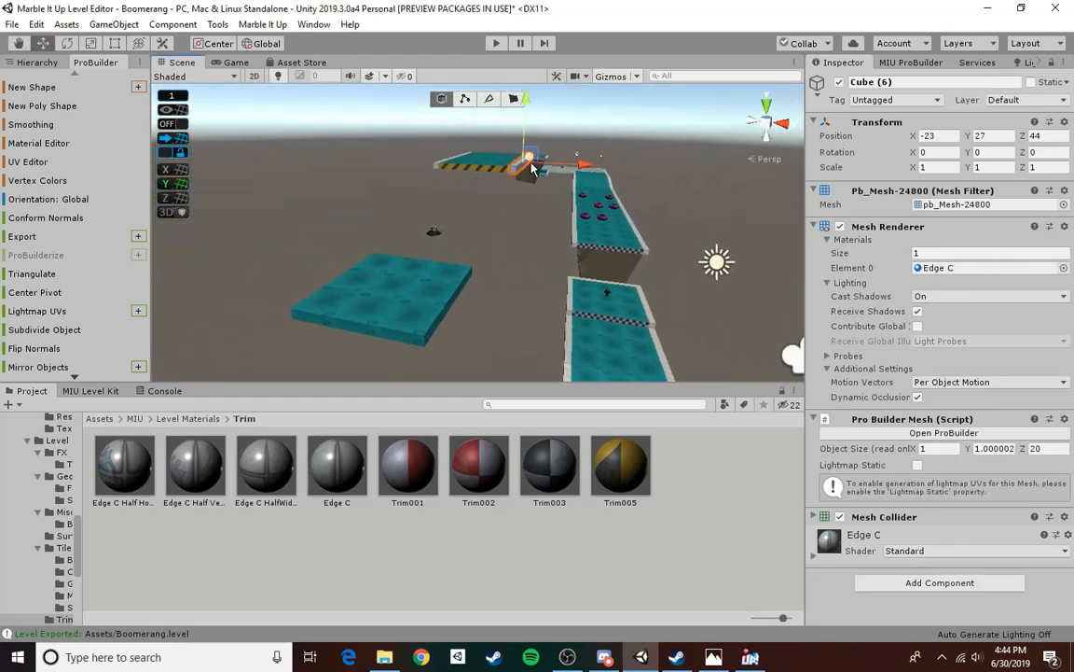
pyautogui.moveTo(506, 266); pyautogui.dragTo(585, 333, button='right')
pyautogui.click(601, 336)
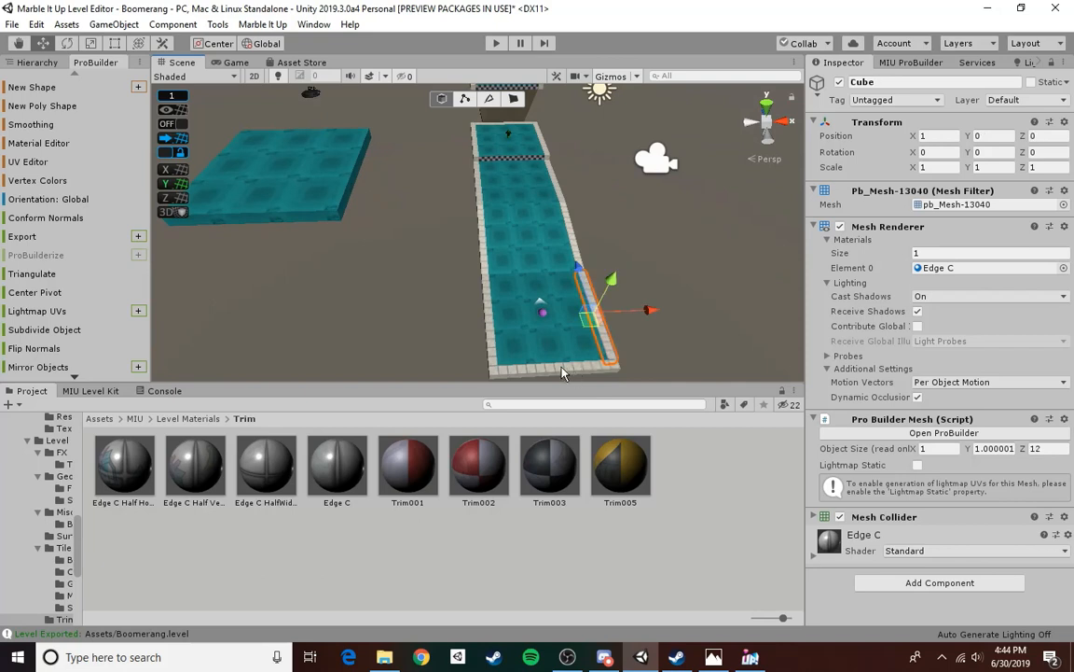
pyautogui.keyDown('shift'); pyautogui.click(562, 371); pyautogui.keyUp('shift')
pyautogui.hotkey('ctrl', 'd')
# - Fit the copied trims around three sides of the lowered platform at Y 19, and place a duplicate end trim along its opposite edge at Z 5
pyautogui.moveTo(572, 318); pyautogui.dragTo(389, 309)
pyautogui.moveTo(389, 309); pyautogui.dragTo(334, 300, button='right')
pyautogui.moveTo(318, 304); pyautogui.dragTo(337, 213)
pyautogui.moveTo(264, 173); pyautogui.dragTo(279, 187)
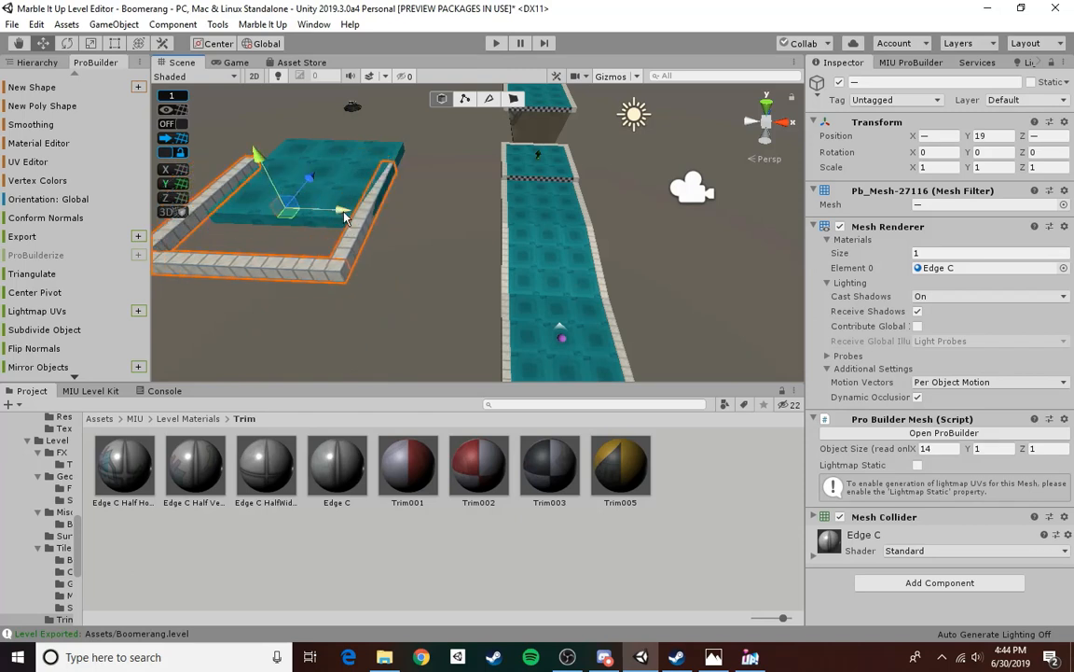
pyautogui.moveTo(345, 217); pyautogui.dragTo(742, 215)
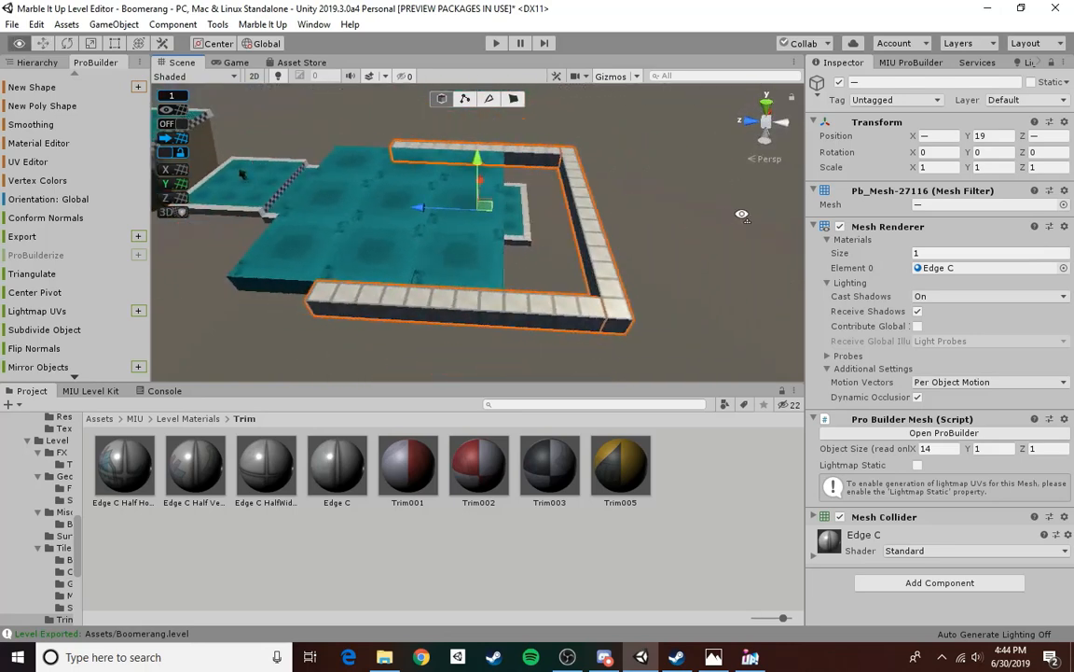
pyautogui.moveTo(471, 207); pyautogui.dragTo(377, 219)
pyautogui.click(525, 257)
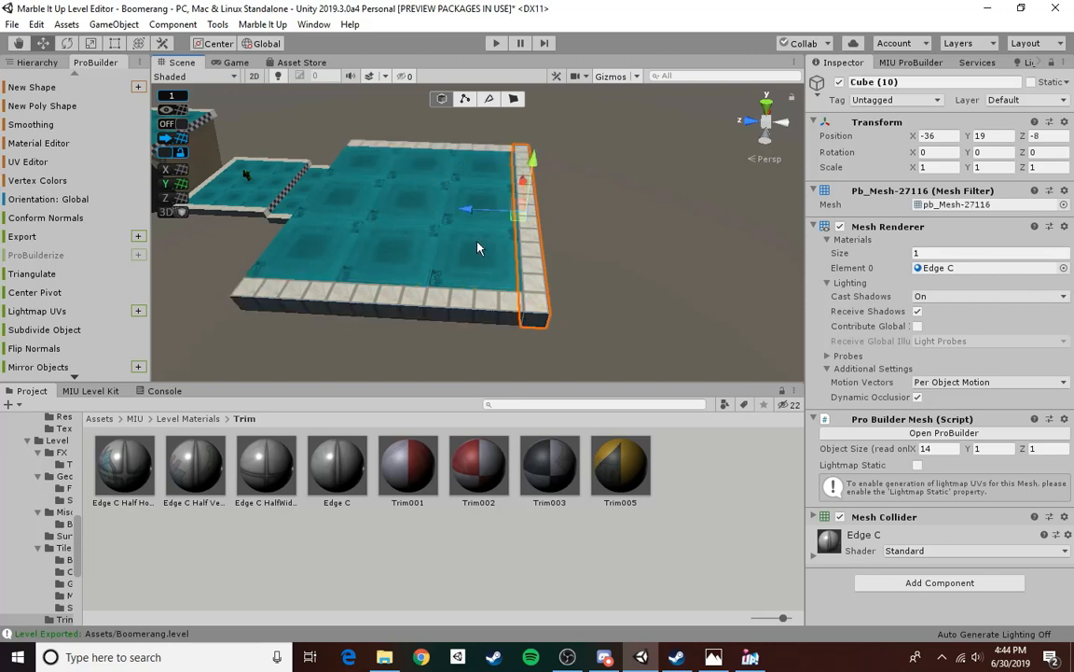
pyautogui.moveTo(471, 218); pyautogui.dragTo(249, 222)
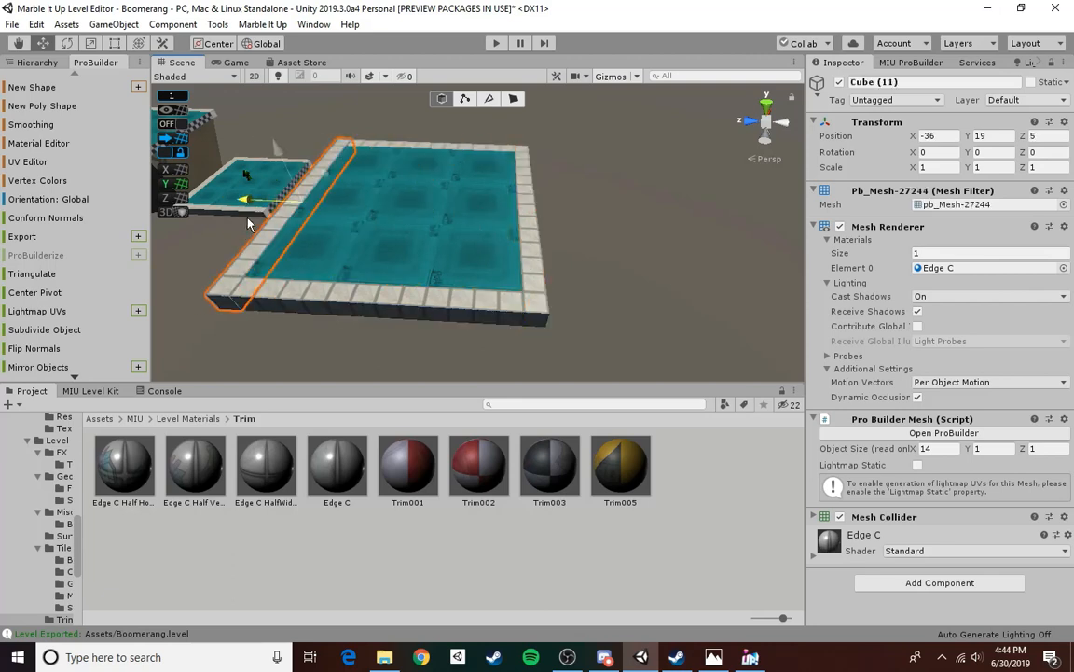
# - Delete the old EndPad, including its PadLowPoly child, from the Gameplay group
pyautogui.click(579, 246)
pyautogui.keyDown('alt'); pyautogui.moveTo(533, 198); pyautogui.dragTo(301, 175); pyautogui.keyUp('alt')
pyautogui.click(263, 166)
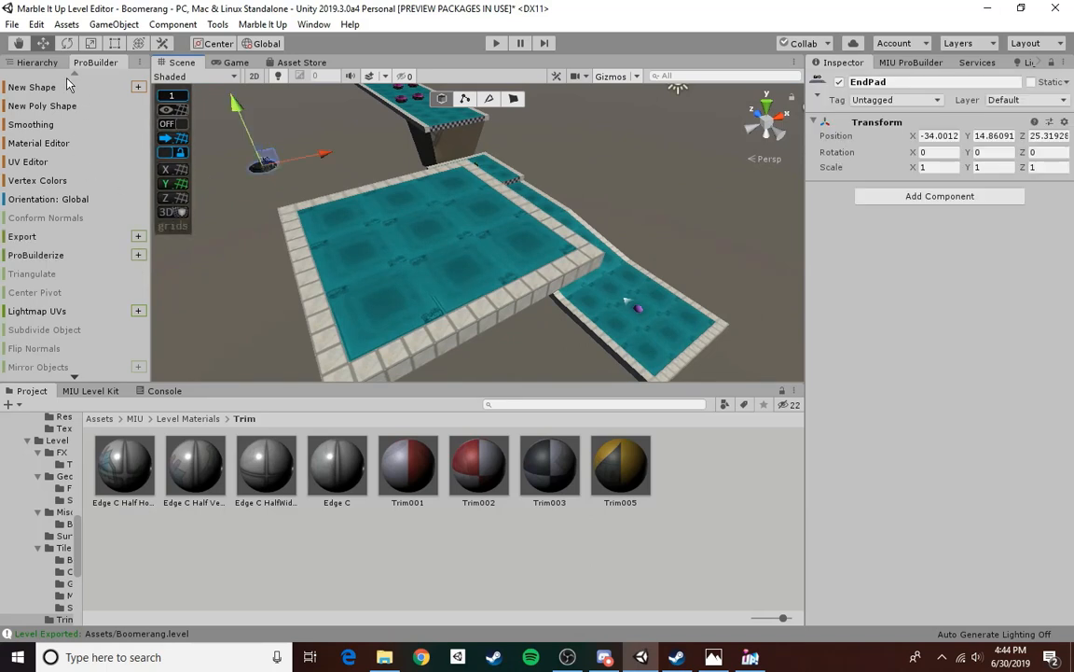
pyautogui.click(37, 62)
pyautogui.click(257, 169)
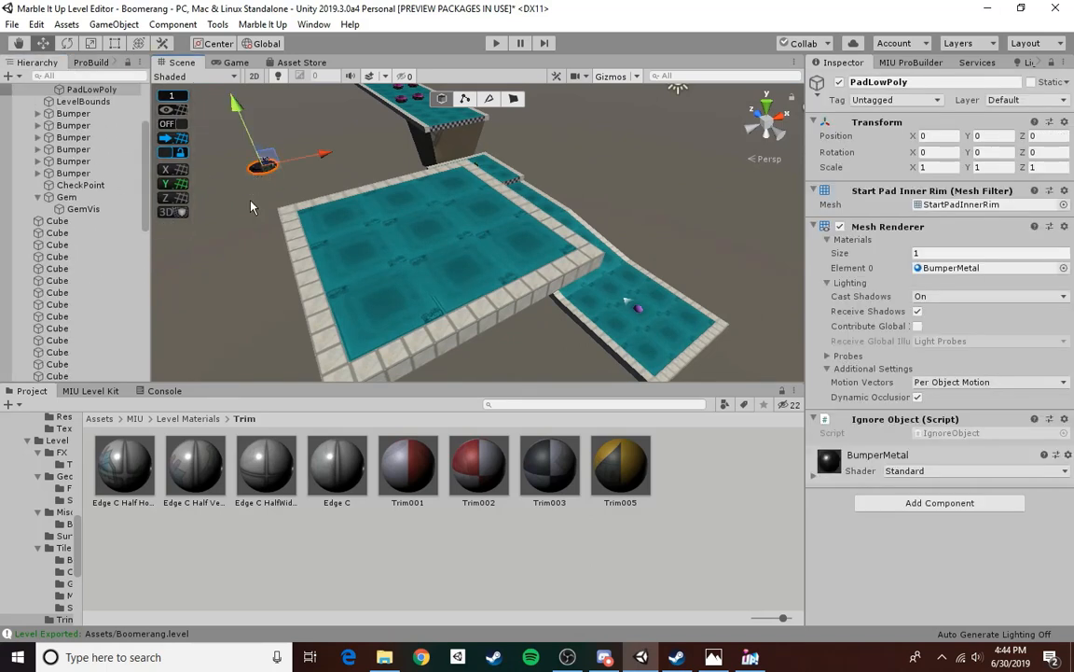
pyautogui.scroll(3, 84, 149)
pyautogui.click(75, 185)
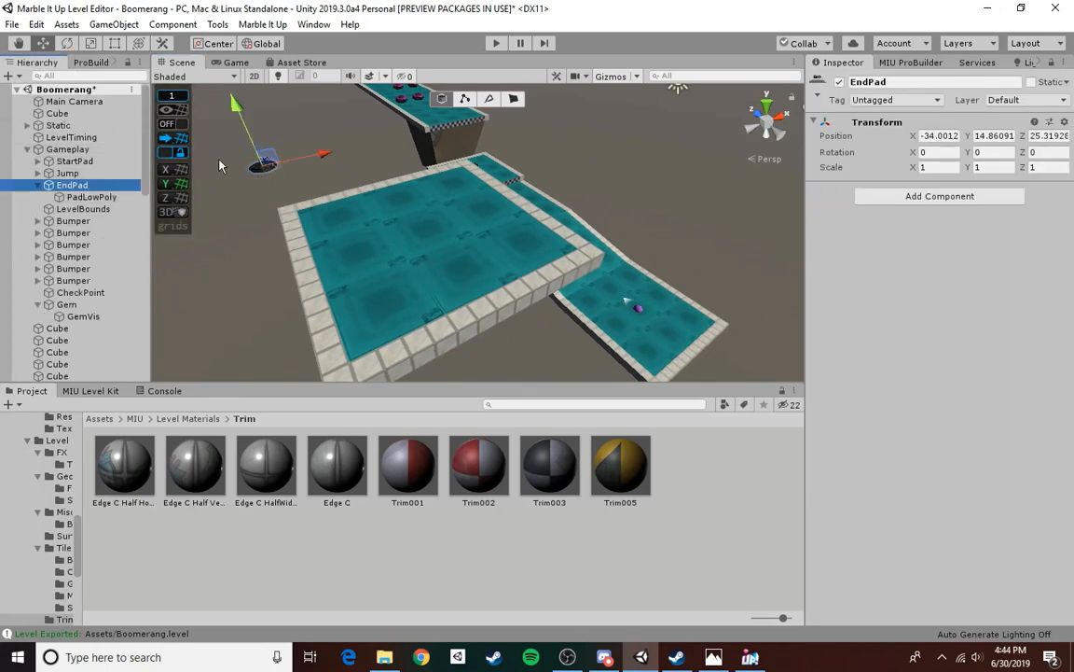
pyautogui.press('Delete')
# - Add a new End Pad on the lowered, fully trimmed platform and position it at X -26, Z -2
pyautogui.keyDown('alt'); pyautogui.moveTo(371, 242); pyautogui.dragTo(467, 221); pyautogui.keyUp('alt')
pyautogui.press('w')
pyautogui.moveTo(466, 221)
pyautogui.mouseDown(button='right')
pyautogui.moveTo(451, 198)
pyautogui.moveTo(446, 216)
pyautogui.mouseUp(button='right')
pyautogui.click(99, 392)
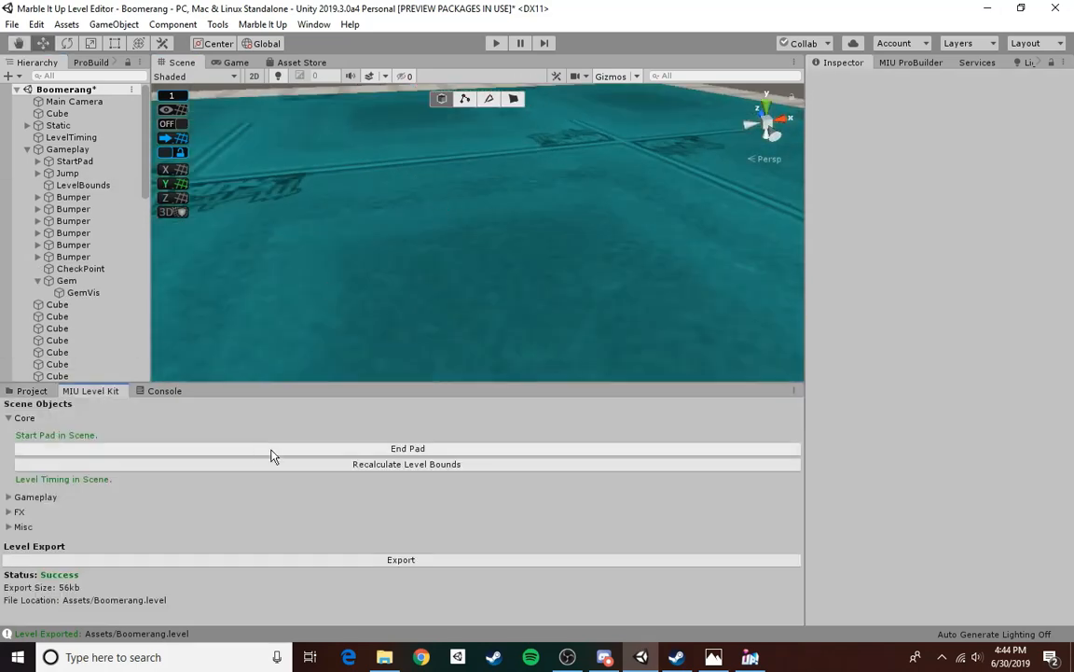
pyautogui.click(401, 449)
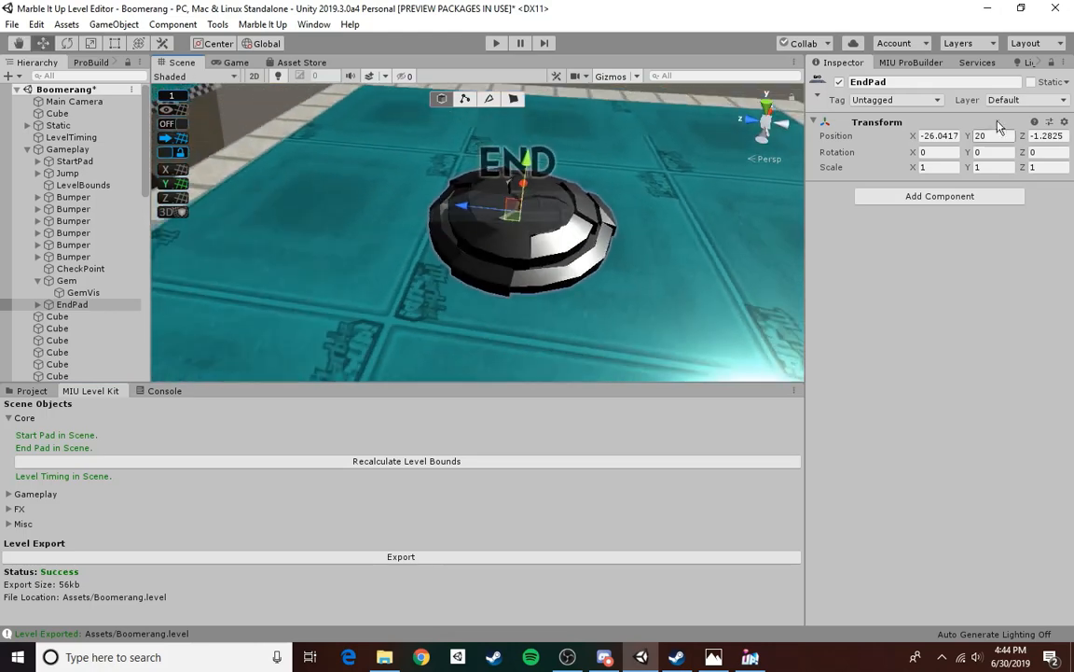
pyautogui.press('BackSpace')
pyautogui.press('BackSpace')
pyautogui.press('BackSpace')
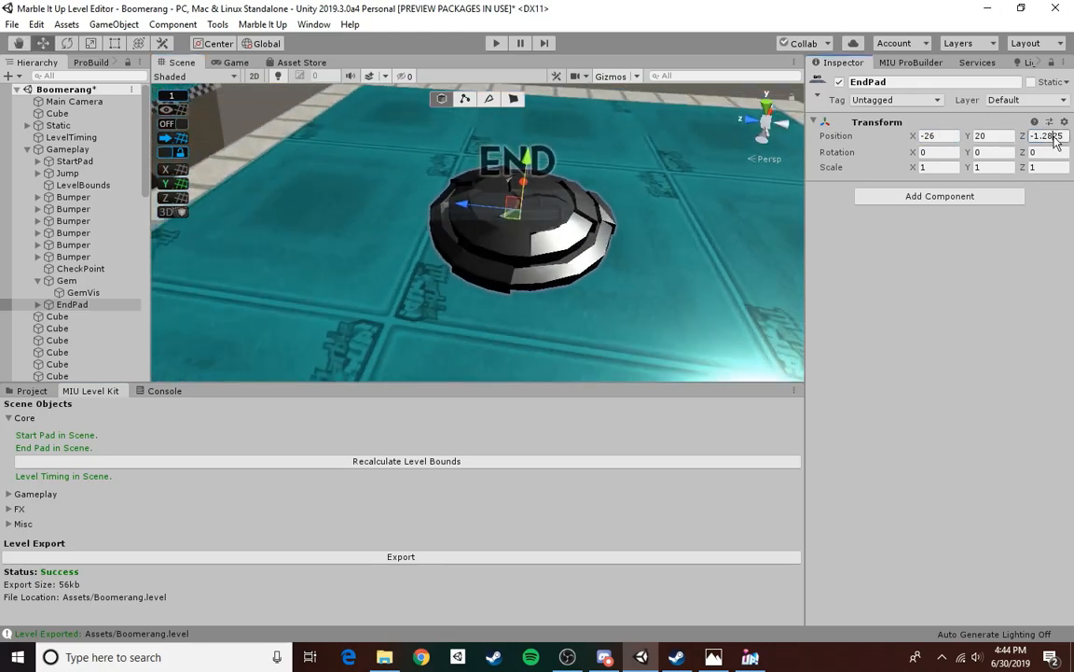
pyautogui.write('-2')
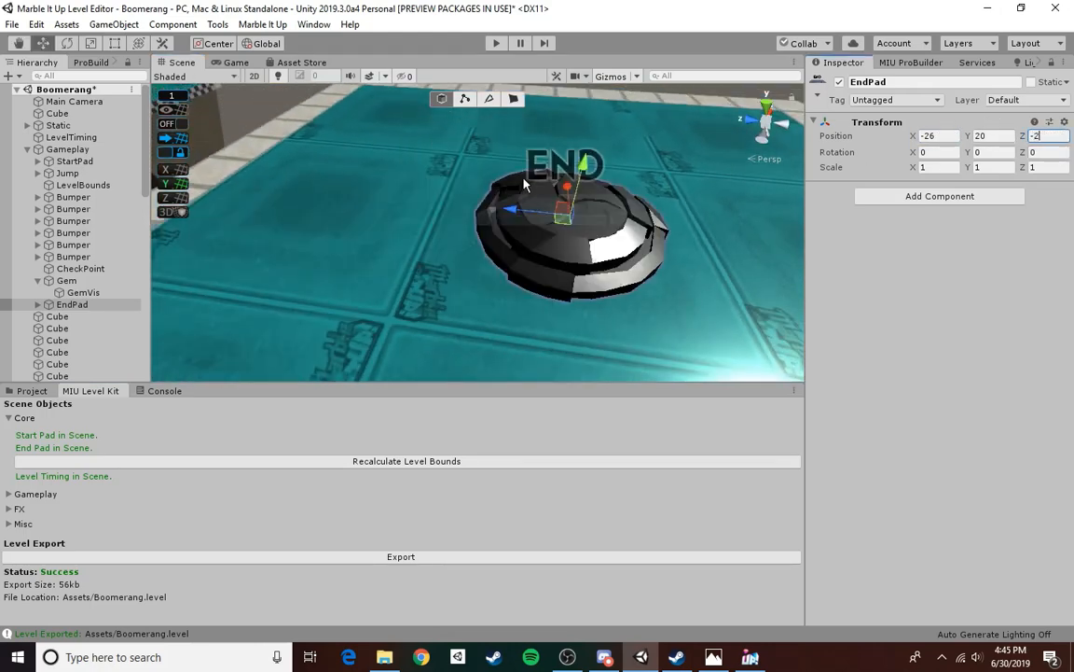
# - Add a Super Speed pickup on the wide tiled platform, at the far end from the striped edge
pyautogui.moveTo(474, 166); pyautogui.dragTo(359, 142, button='right')
pyautogui.click(665, 193)
pyautogui.press('s')
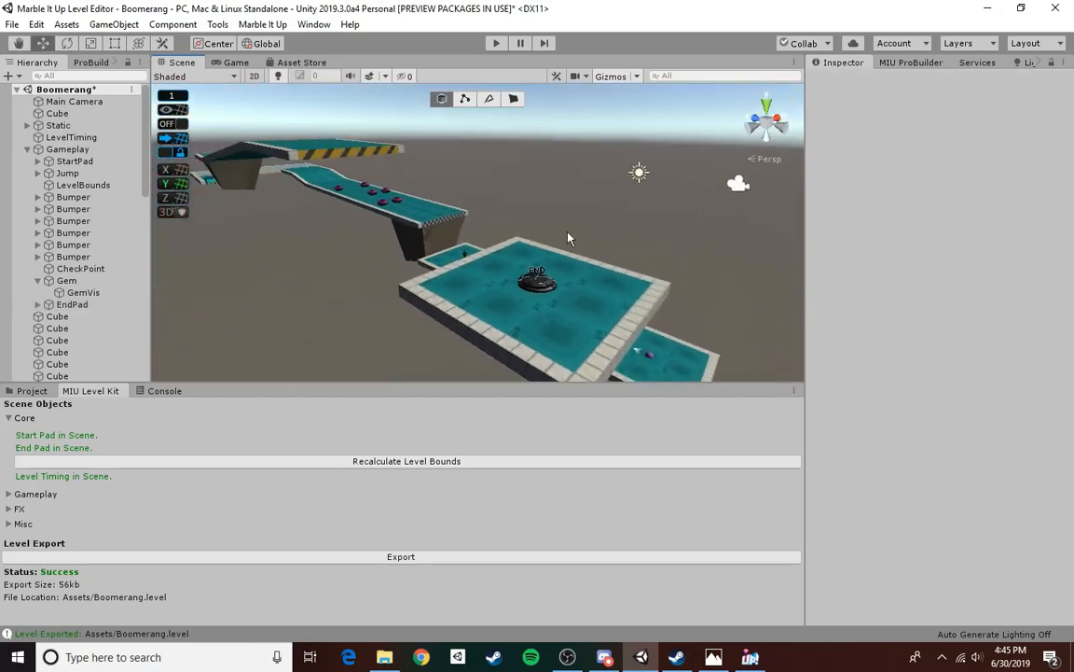
pyautogui.moveTo(568, 239); pyautogui.dragTo(127, 300, button='right')
pyautogui.press('w')
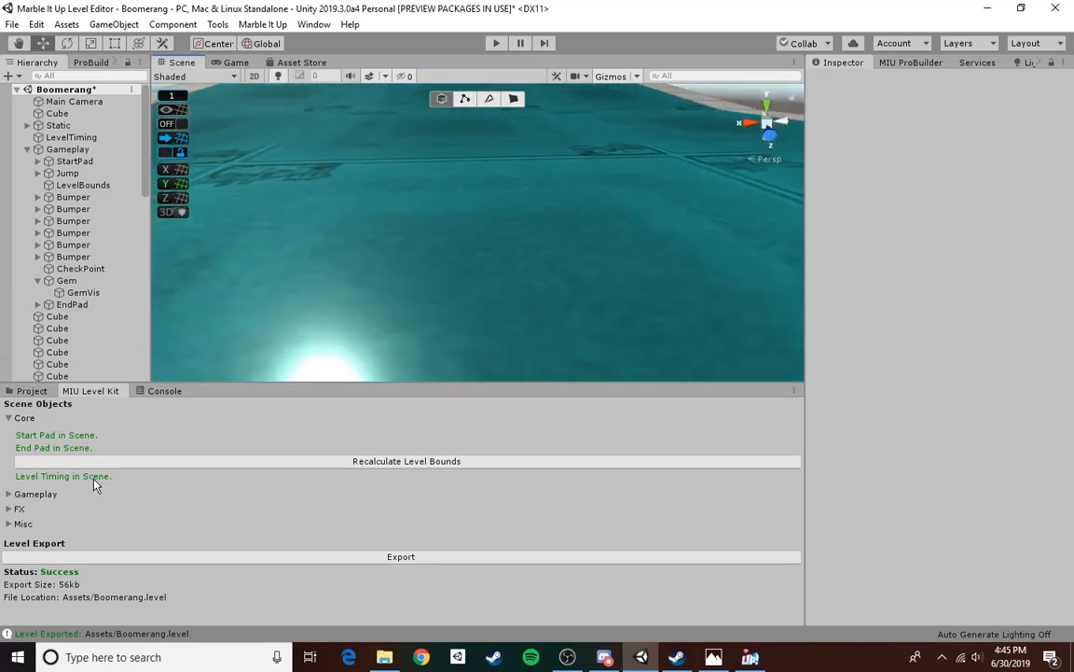
pyautogui.click(11, 494)
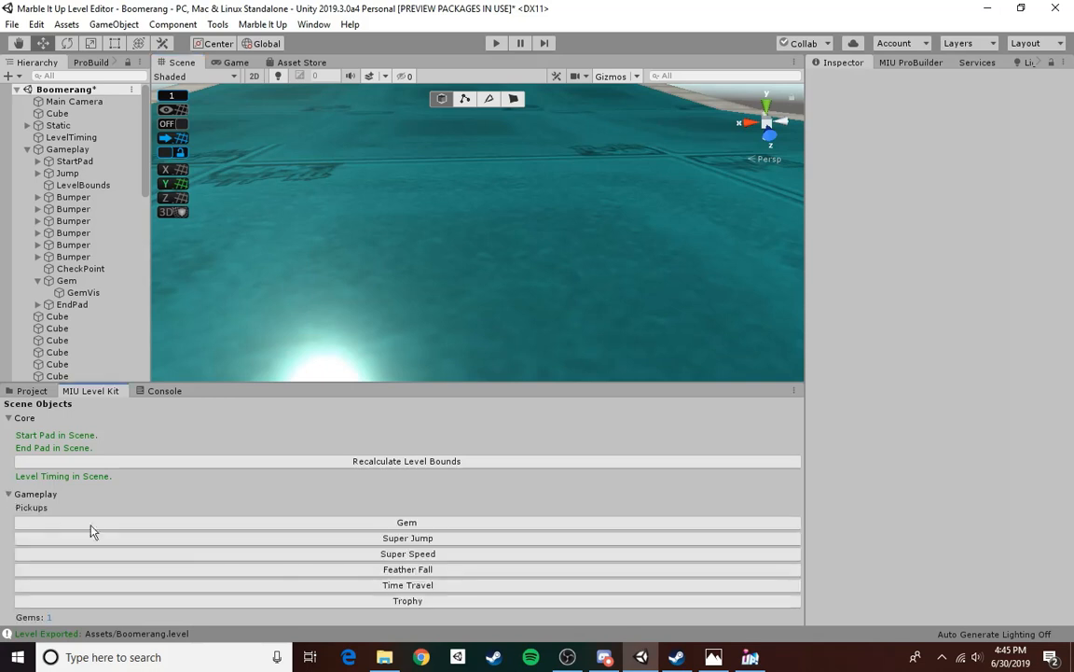
pyautogui.click(424, 556)
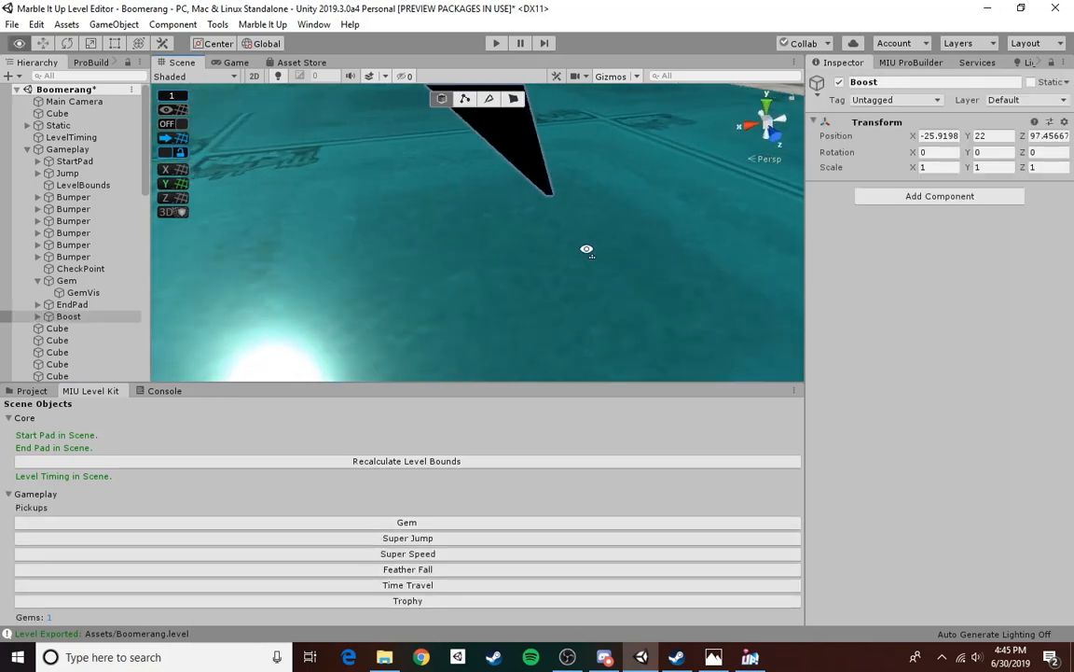
pyautogui.moveTo(588, 247); pyautogui.dragTo(774, 228, button='right')
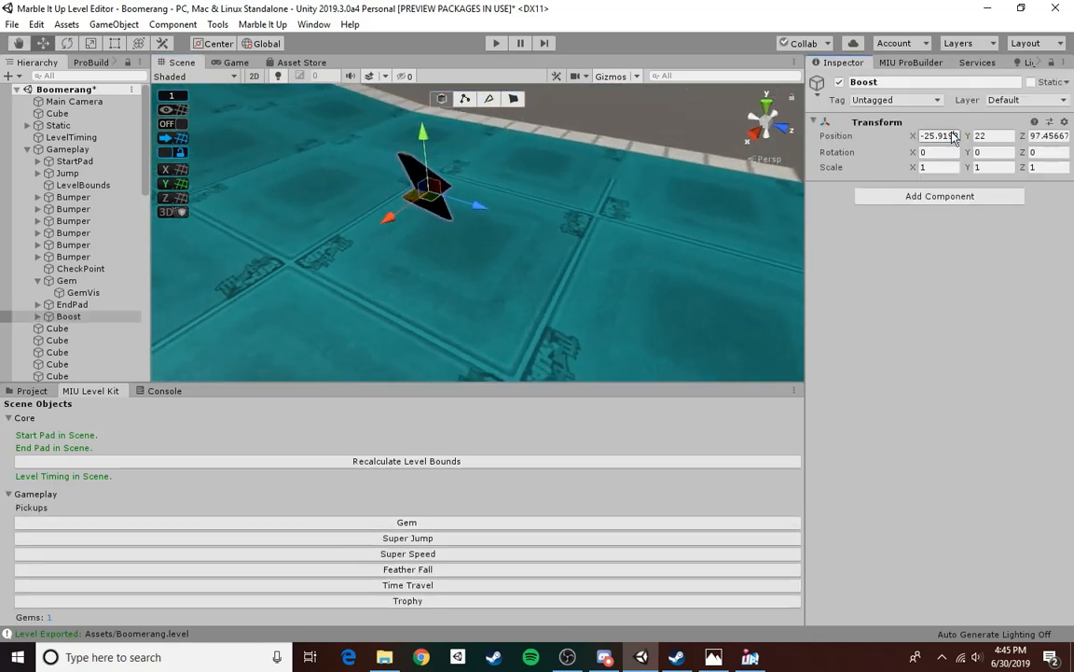
# - Position the Super Speed pickup at X -26, Y 22.25, Z 98
pyautogui.press('BackSpace')
pyautogui.press('BackSpace')
pyautogui.press('BackSpace')
pyautogui.press('BackSpace')
pyautogui.press('BackSpace')
pyautogui.press('BackSpace')
pyautogui.click(1051, 138)
pyautogui.press('BackSpace')
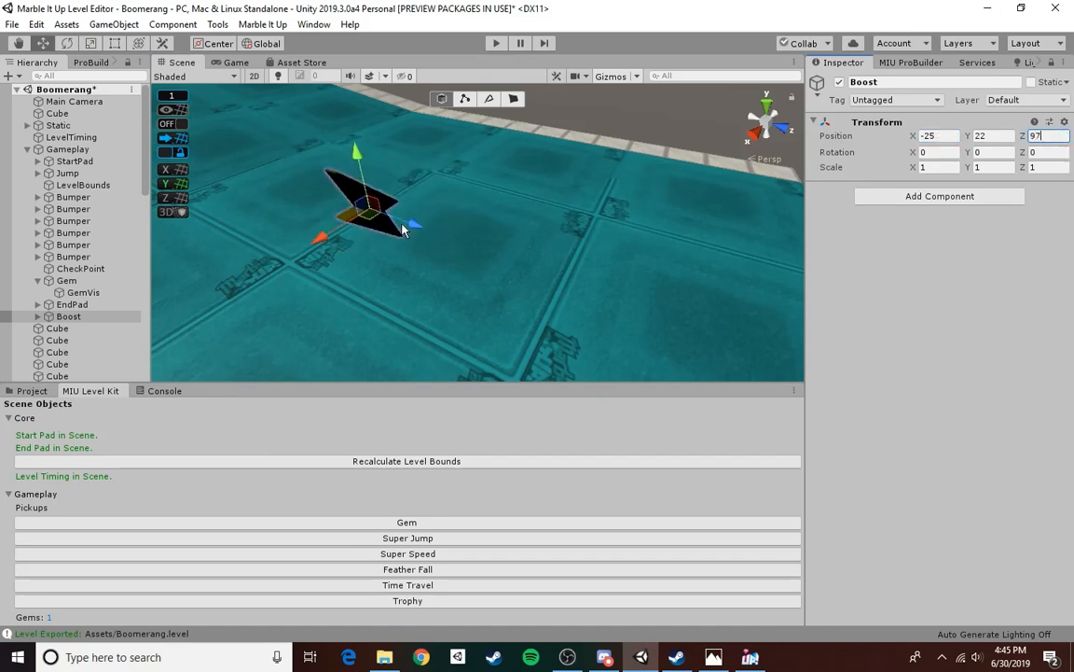
pyautogui.moveTo(403, 230); pyautogui.dragTo(392, 239, button='right')
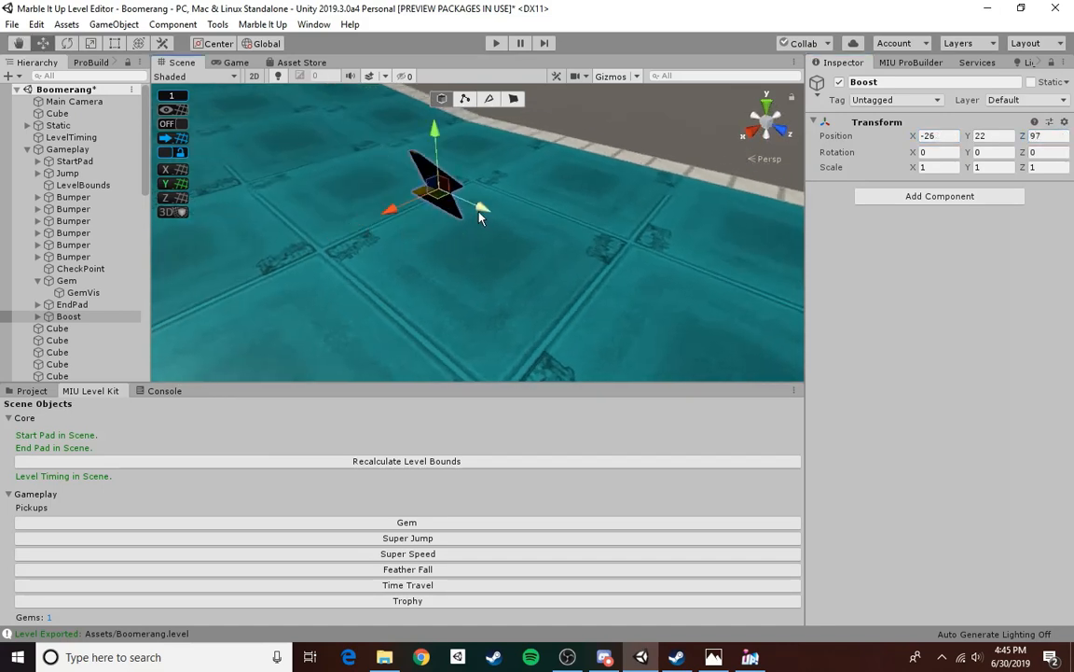
pyautogui.moveTo(511, 227); pyautogui.dragTo(266, 186, button='right')
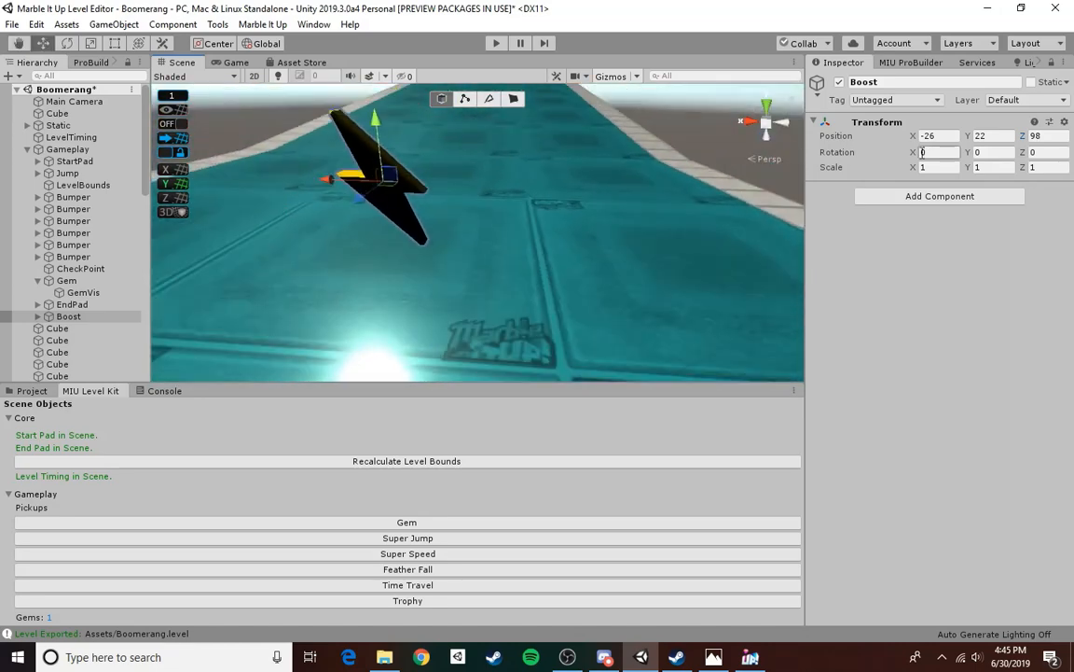
pyautogui.click(991, 137)
pyautogui.write('22.25')
pyautogui.moveTo(743, 199); pyautogui.dragTo(403, 203, button='right')
pyautogui.click(604, 199)
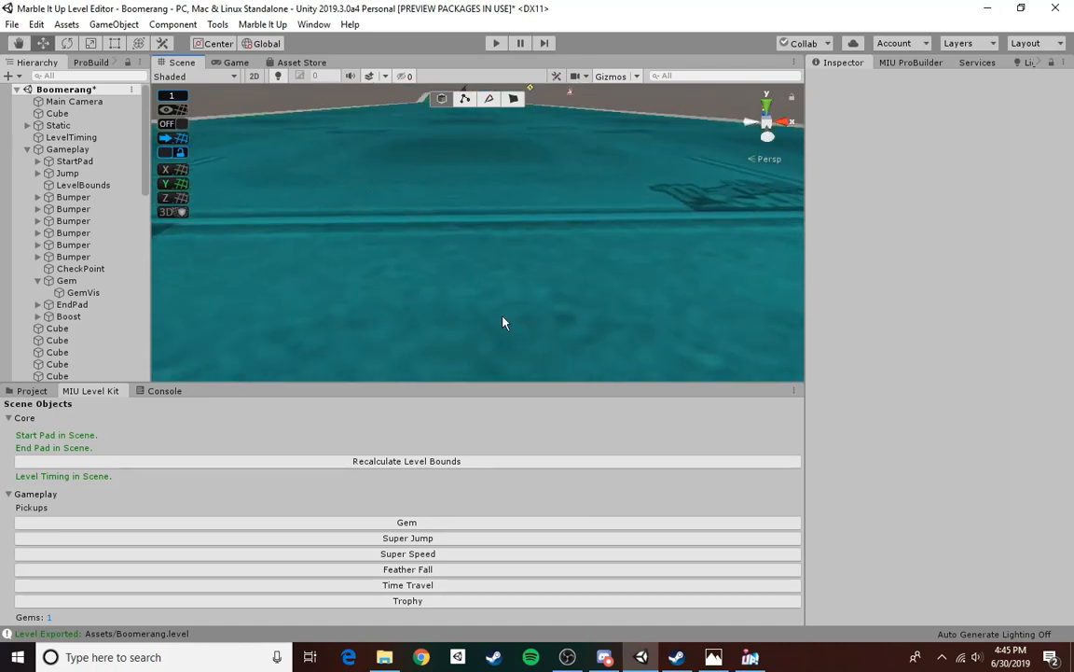
# - Add a Gem on the raised tiled platform and position it at X -26, Y 28.5, Z 44
pyautogui.click(437, 525)
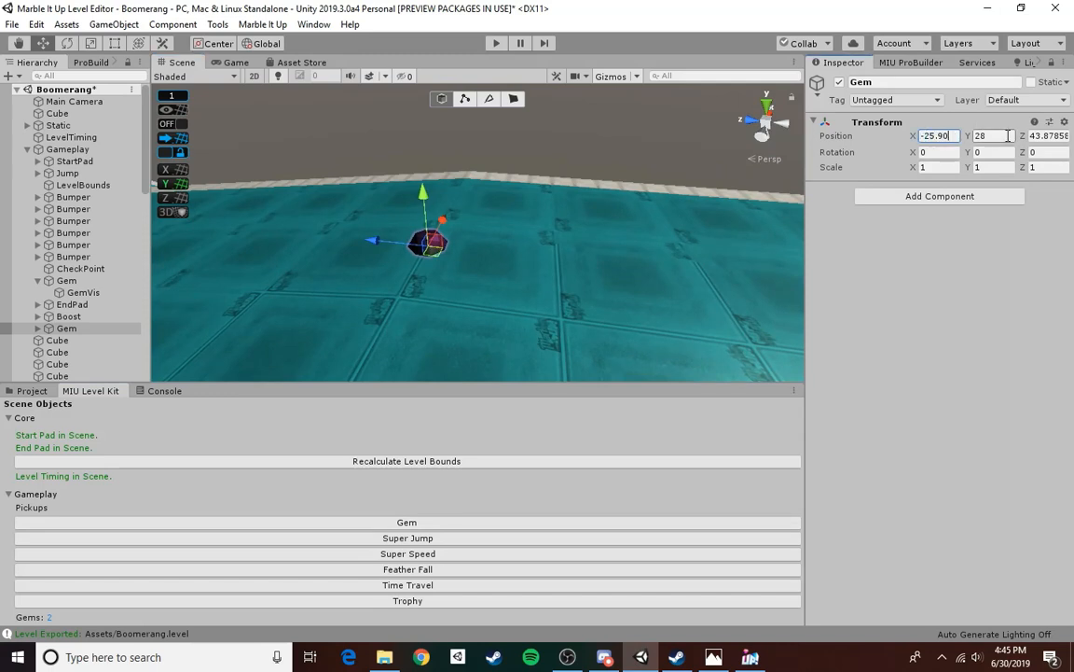
pyautogui.write('43.')
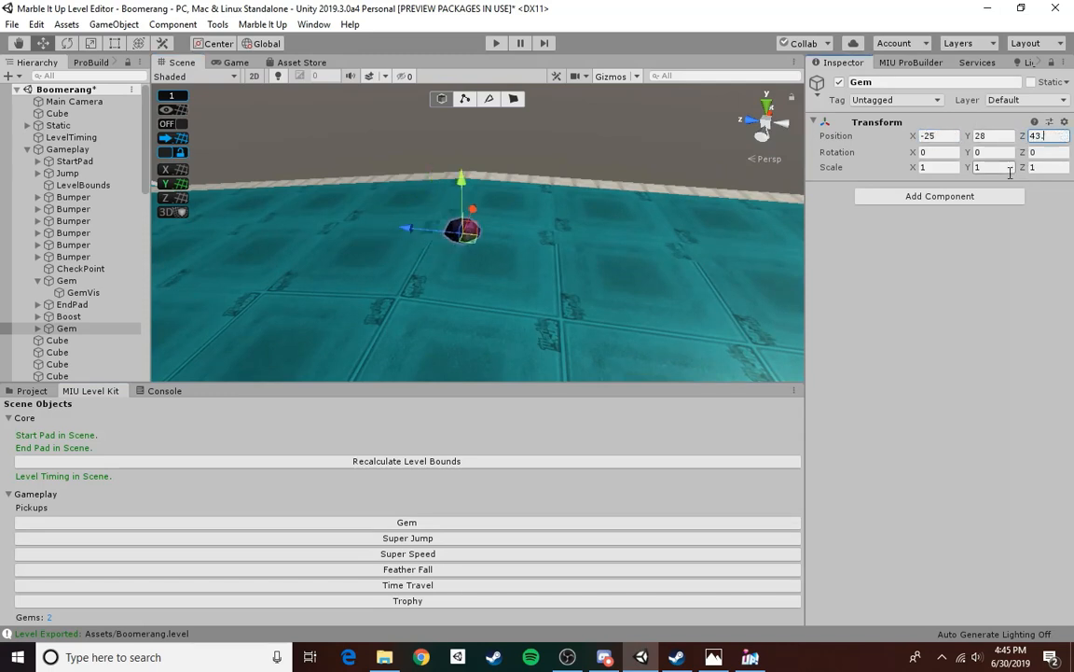
pyautogui.moveTo(704, 210); pyautogui.dragTo(553, 198, button='right')
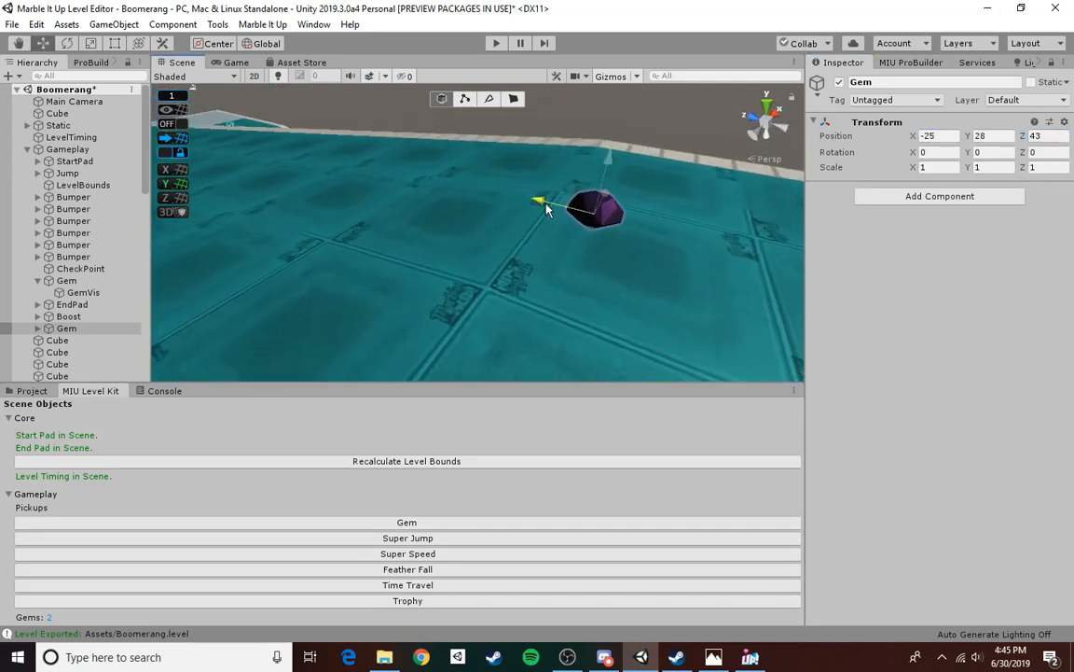
pyautogui.moveTo(546, 209); pyautogui.dragTo(496, 194)
pyautogui.moveTo(565, 197); pyautogui.dragTo(518, 213, button='right')
pyautogui.moveTo(534, 193); pyautogui.dragTo(477, 218)
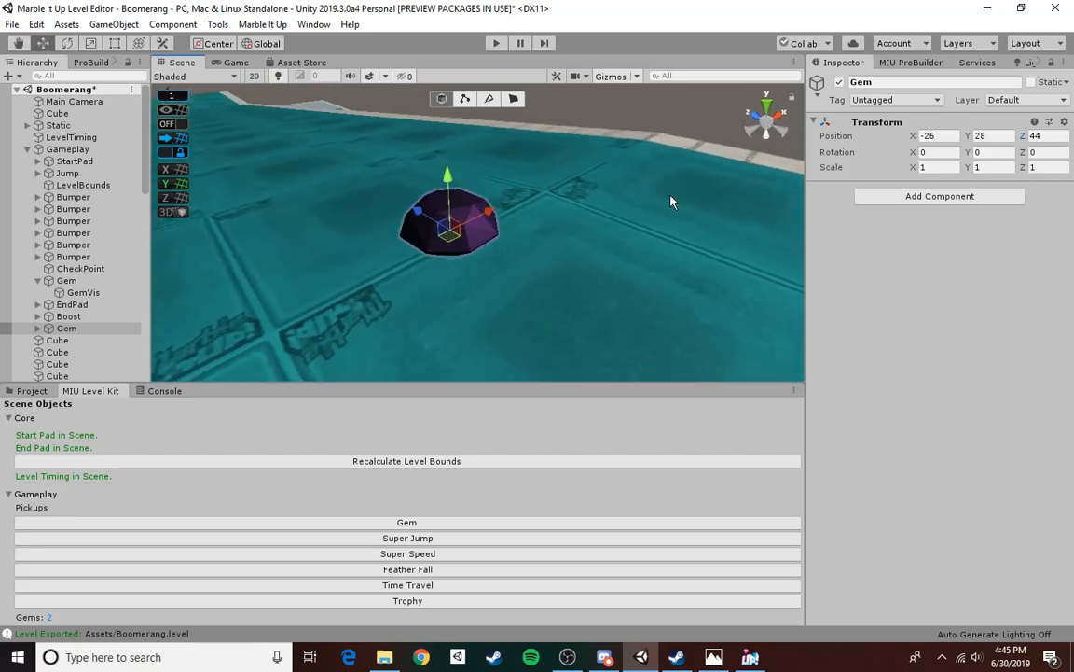
pyautogui.write('.5')
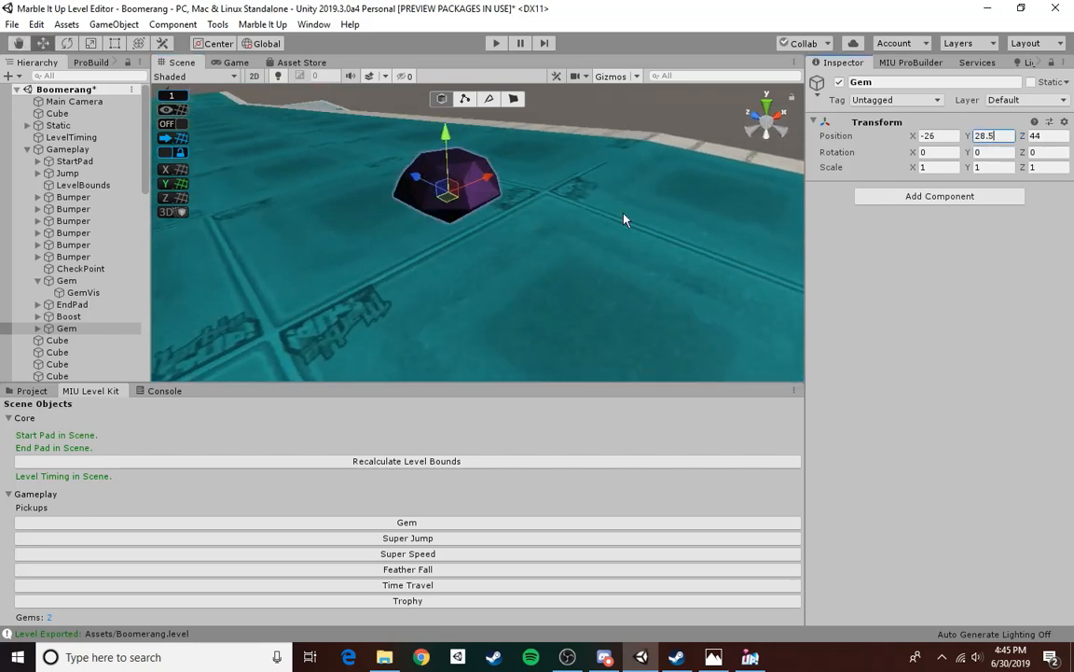
# - Deselect the gem and save the Boomerang scene
pyautogui.moveTo(623, 221); pyautogui.dragTo(601, 238, button='right')
pyautogui.press('w')
pyautogui.click(651, 147)
pyautogui.press('s')
pyautogui.click(36, 24)
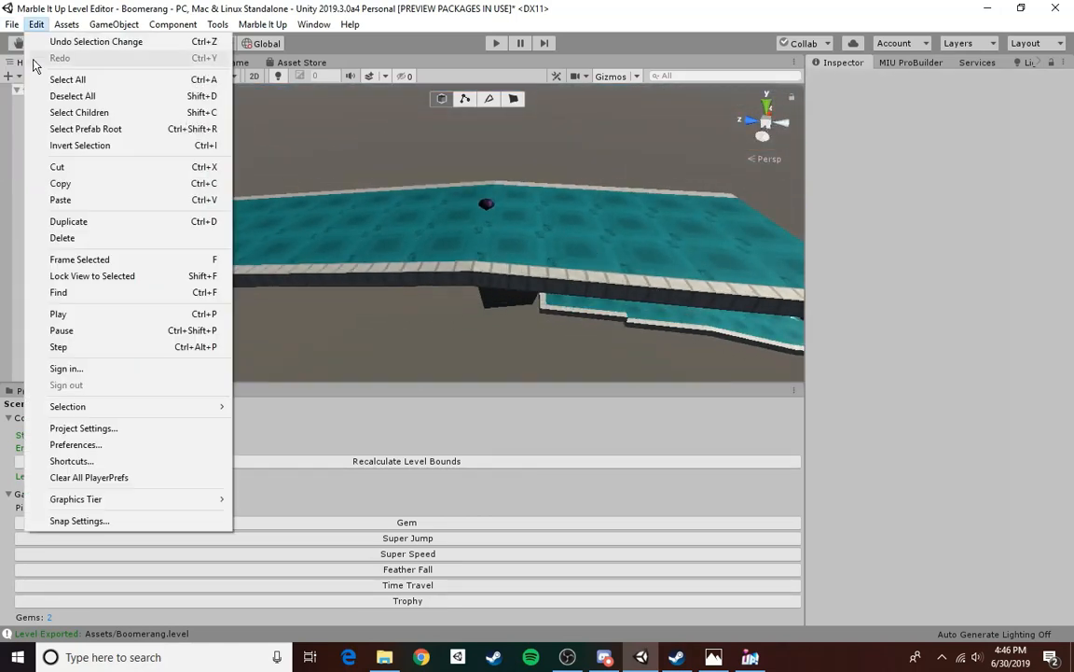
pyautogui.moveTo(12, 24)
pyautogui.click(35, 80)
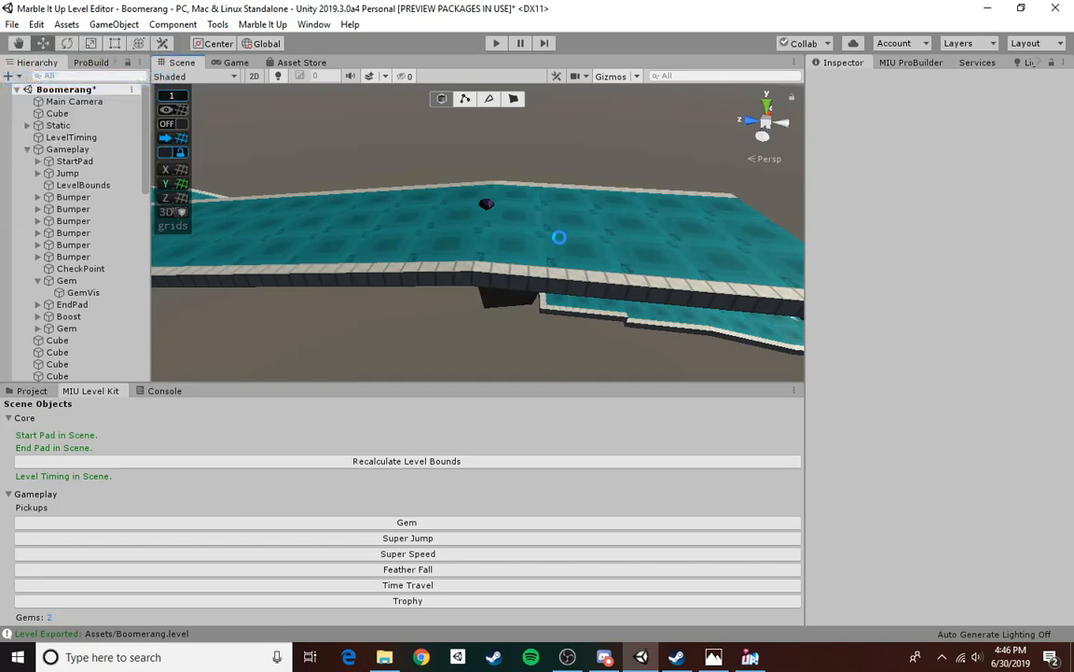
# - Duplicate the raised platform section with the striped end and lower the copy to Y 26
pyautogui.press('d')
pyautogui.moveTo(550, 232); pyautogui.dragTo(428, 221, button='right')
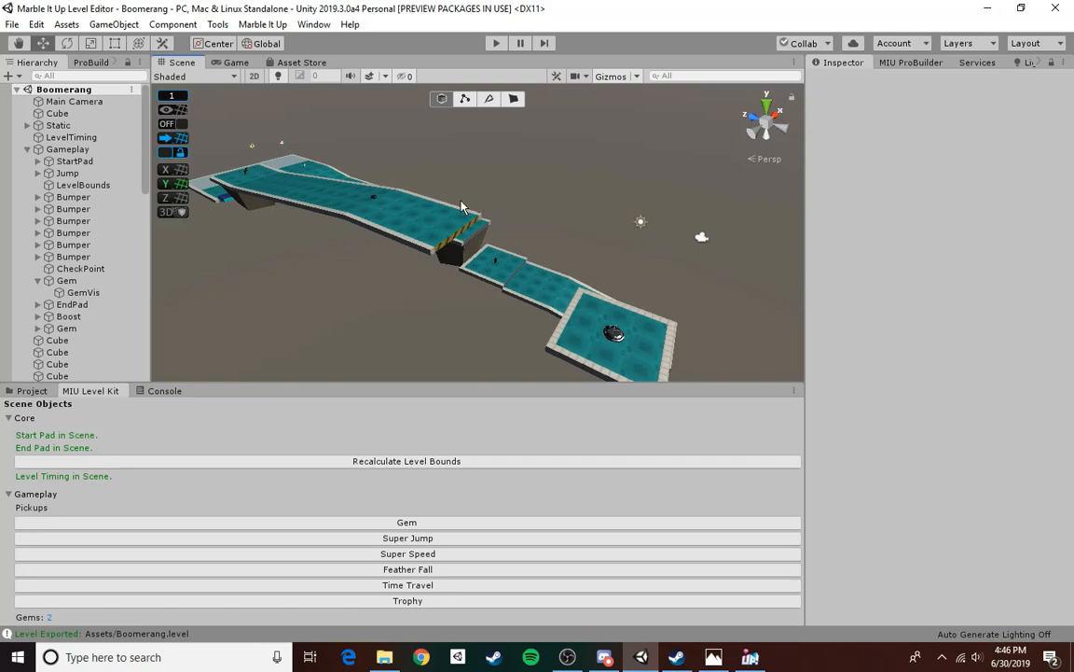
pyautogui.moveTo(497, 297); pyautogui.dragTo(409, 314, button='right')
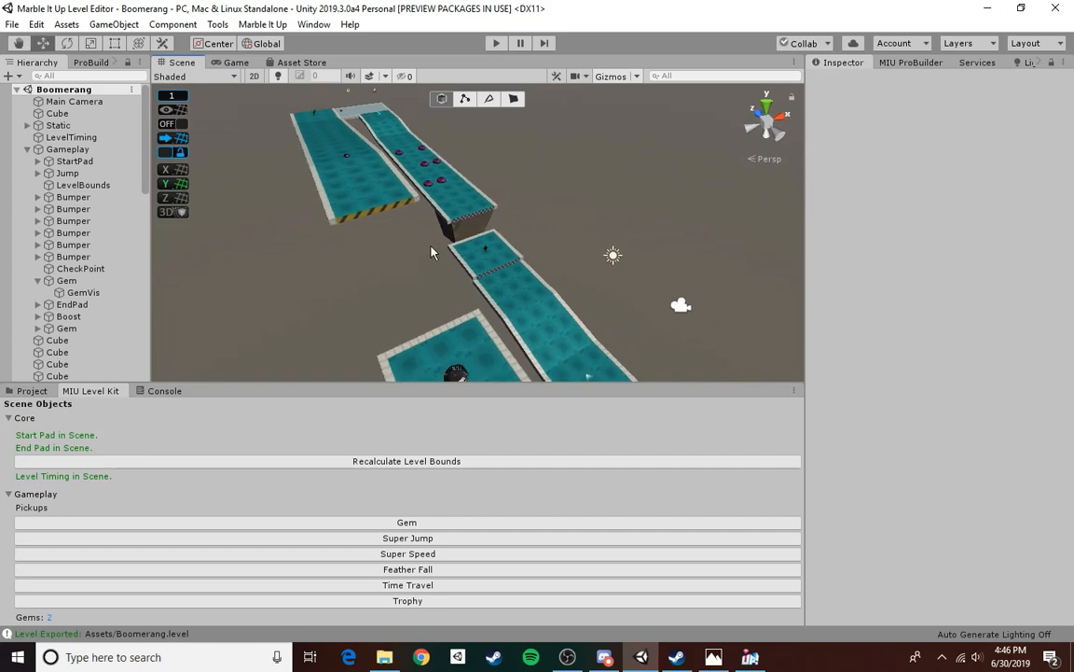
pyautogui.moveTo(450, 258); pyautogui.dragTo(525, 178, button='right')
pyautogui.click(560, 205)
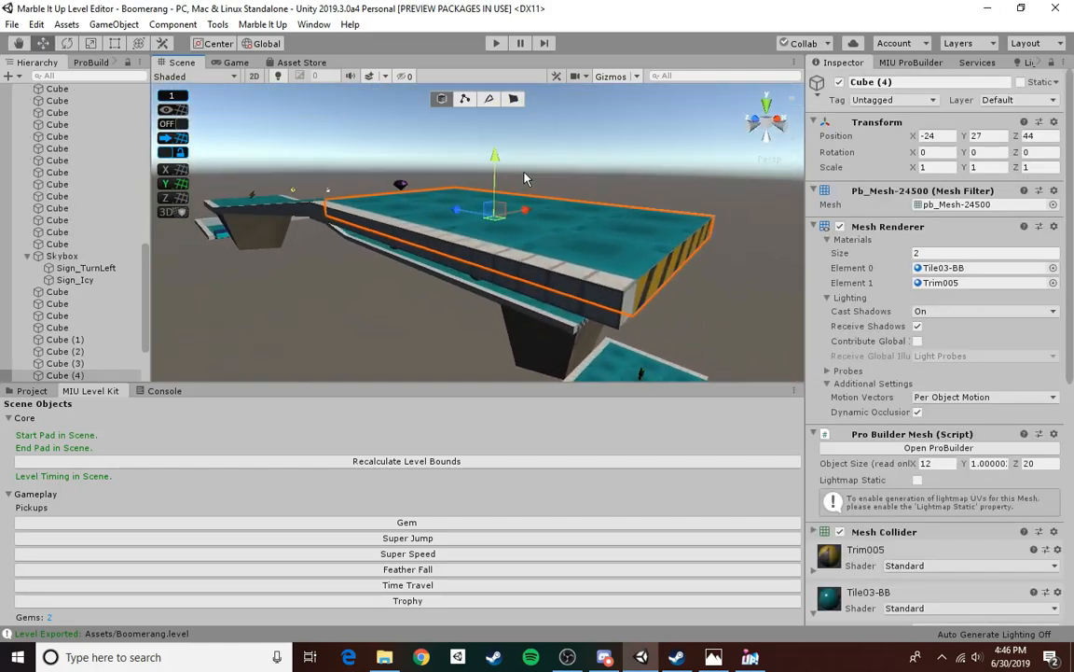
pyautogui.hotkey('ctrl', 'd')
pyautogui.moveTo(496, 162); pyautogui.dragTo(501, 187)
# - Apply the existing support pillar's Fill01-E-Lrg material to the duplicated section, replacing both its tile and striped trim materials
pyautogui.click(234, 227)
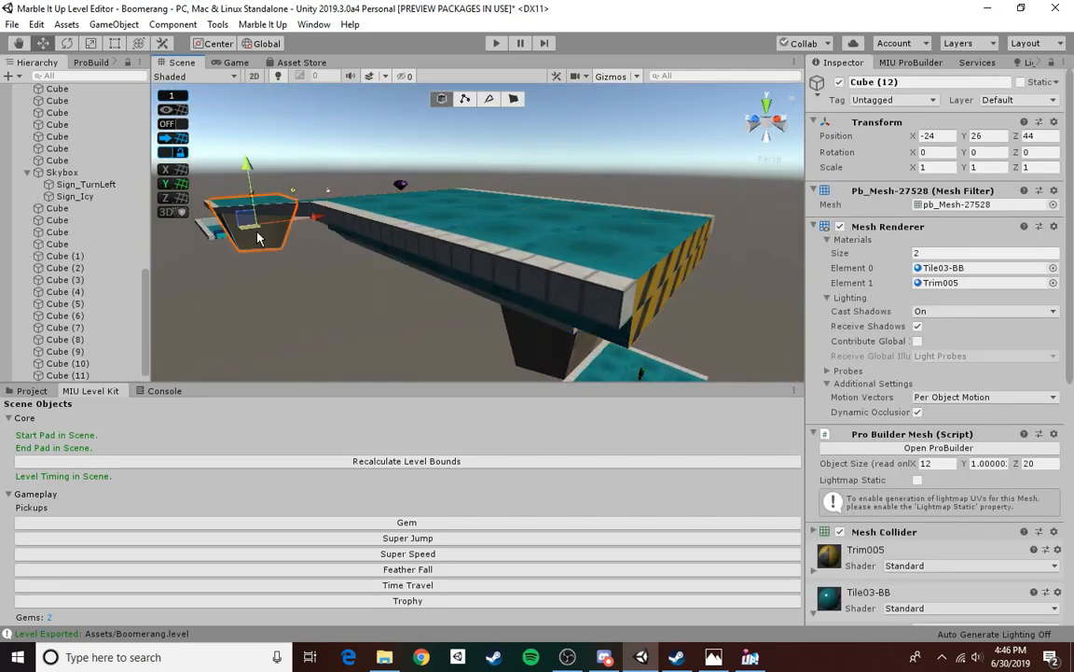
pyautogui.scroll(-3, 914, 560)
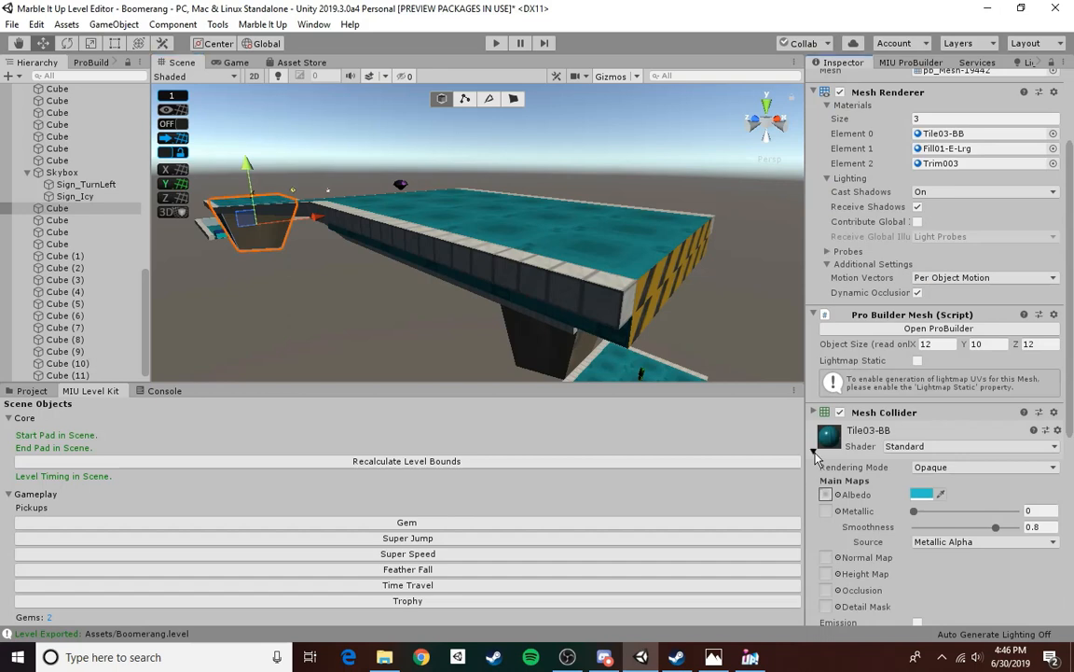
pyautogui.click(814, 453)
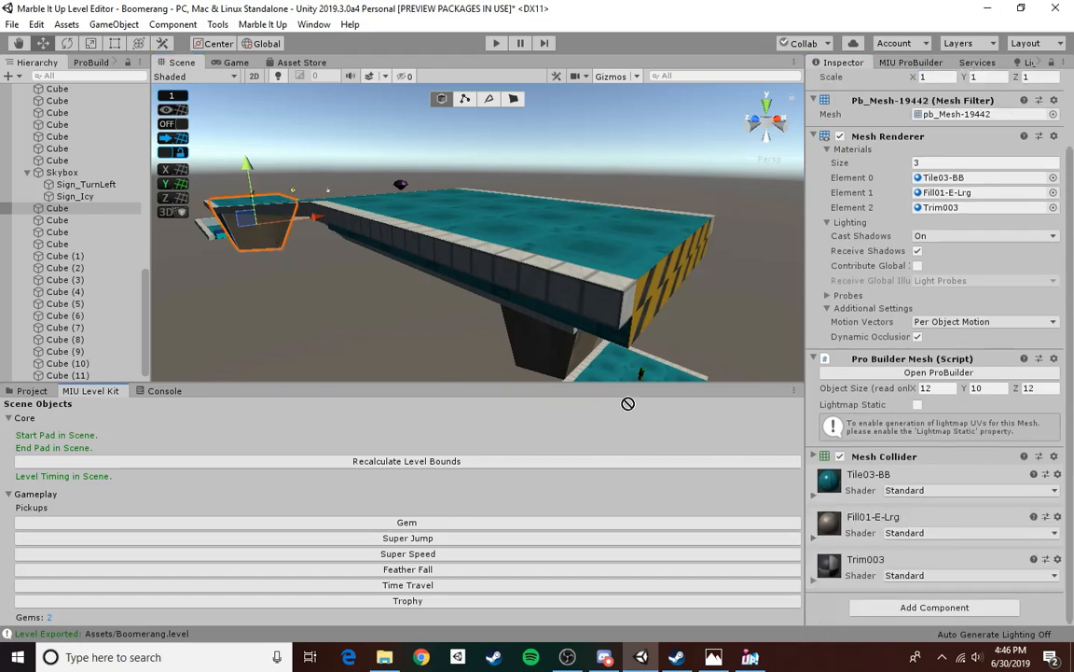
pyautogui.moveTo(627, 403); pyautogui.dragTo(555, 317)
pyautogui.moveTo(556, 318); pyautogui.dragTo(496, 203, button='right')
pyautogui.click(564, 216)
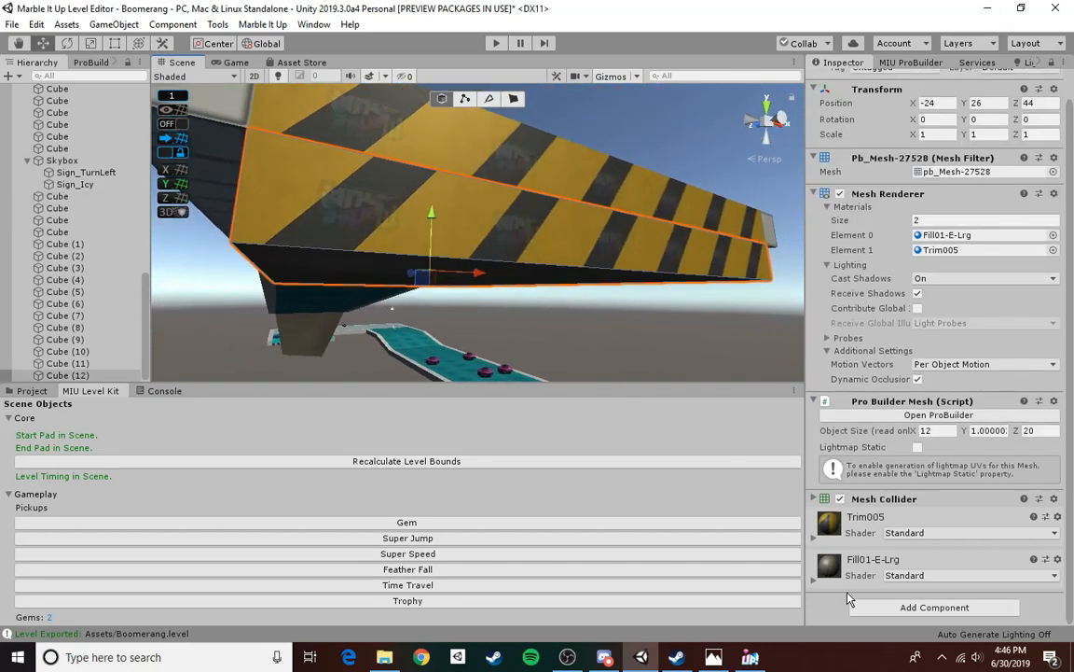
pyautogui.moveTo(554, 263); pyautogui.dragTo(529, 241)
# - Extend the duplicated section's bottom face downward until the block is 12 units high
pyautogui.click(512, 99)
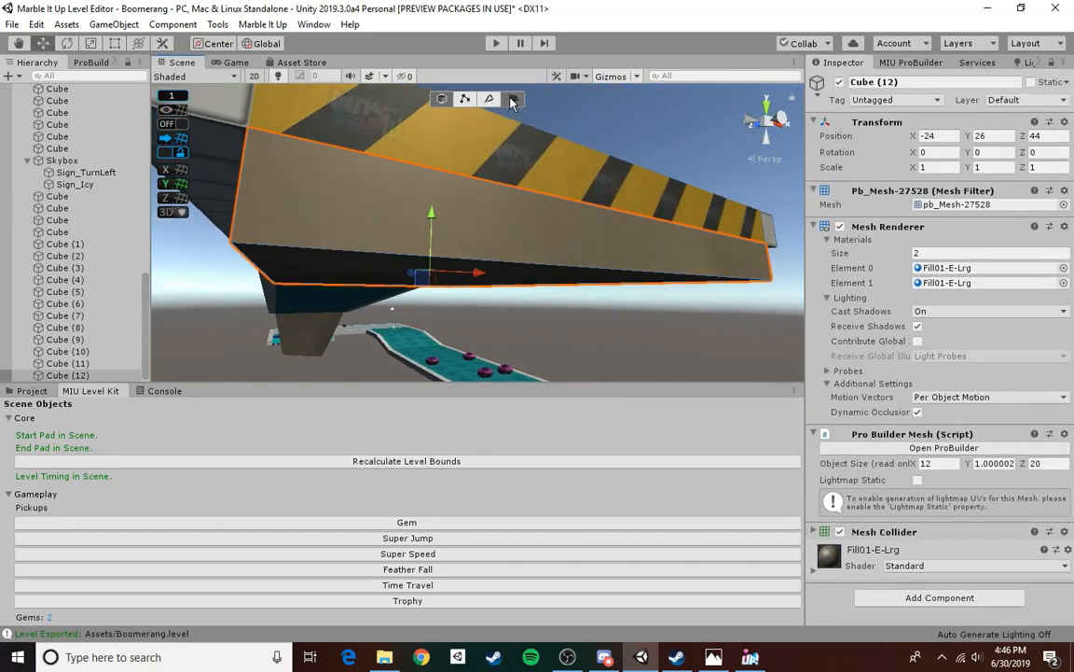
pyautogui.press('f')
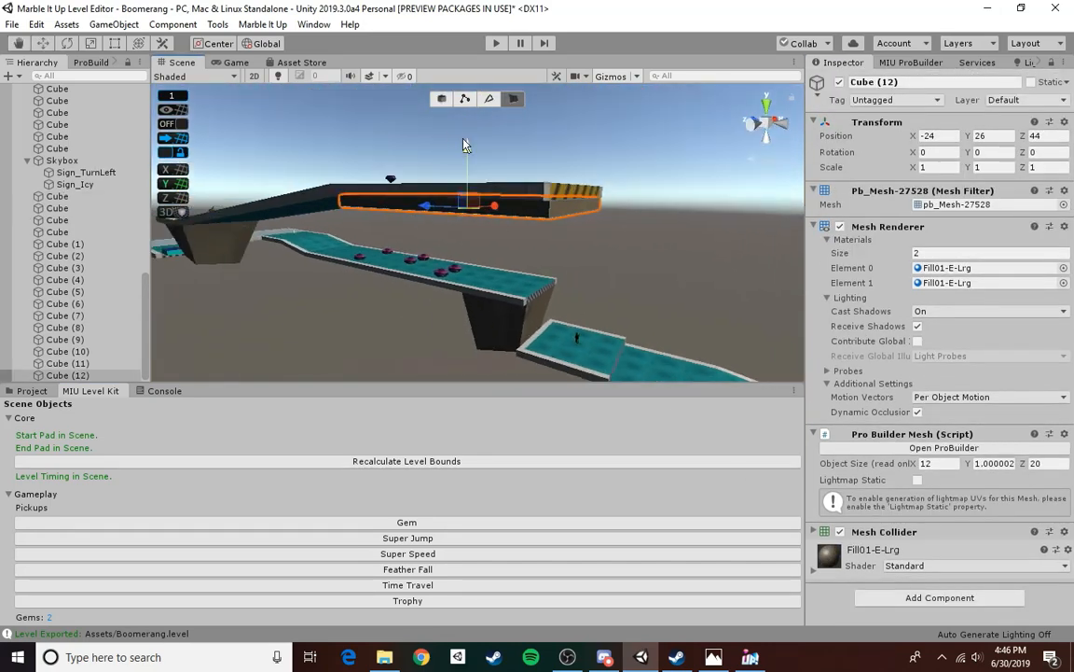
pyautogui.moveTo(463, 139); pyautogui.dragTo(472, 276)
pyautogui.moveTo(474, 278); pyautogui.dragTo(523, 177, button='right')
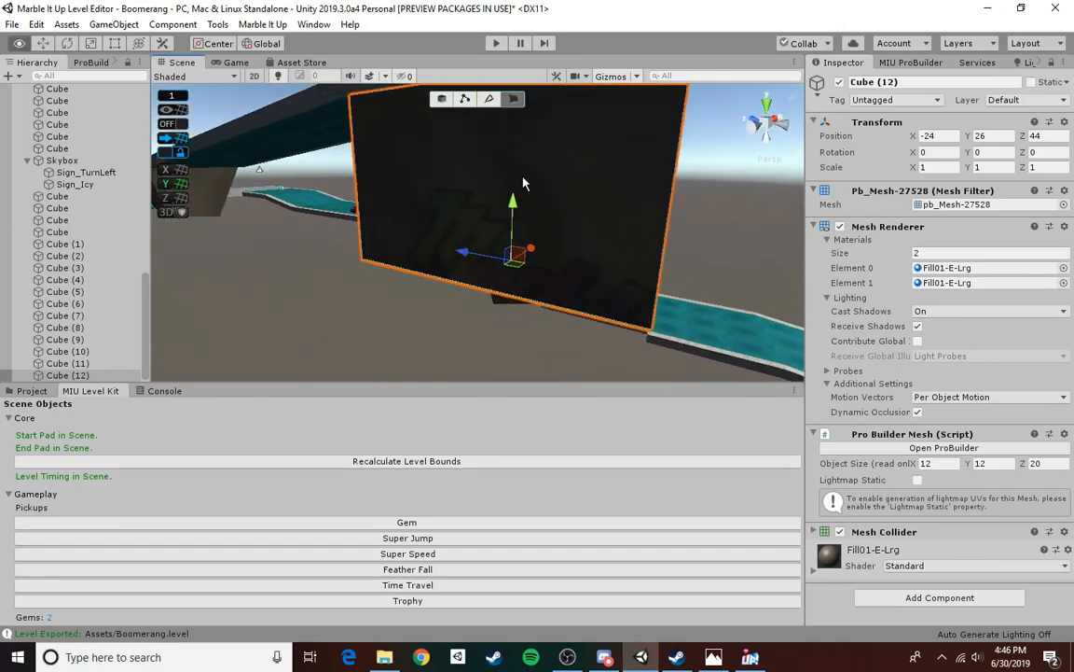
# - Convert the UVs of all faces of the support block beneath the raised striped-end platform to manual
pyautogui.click(523, 183)
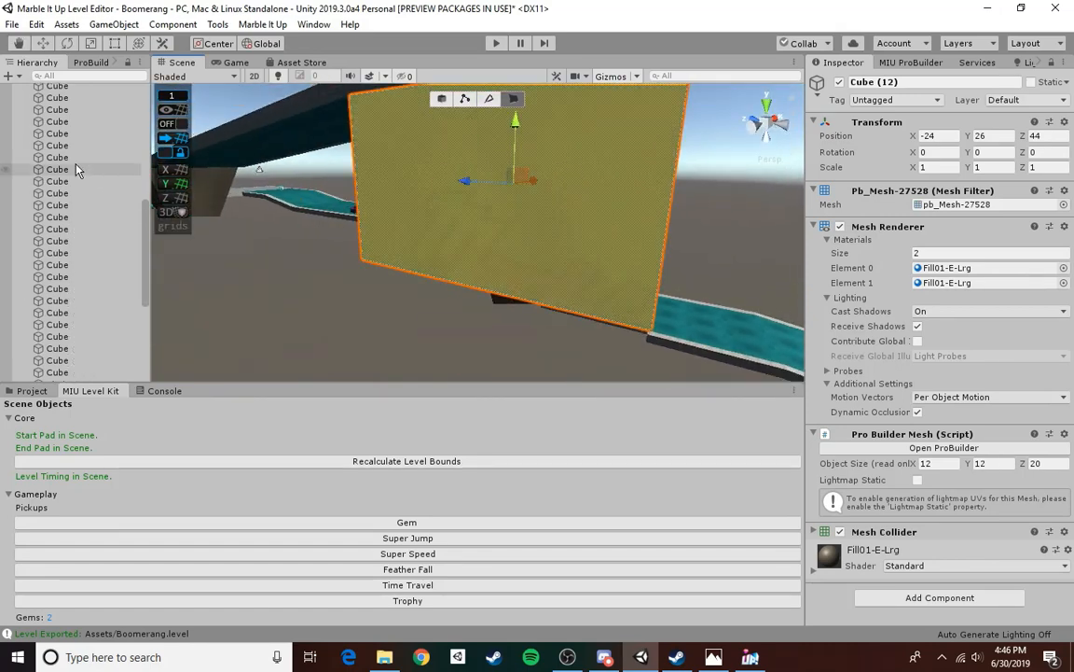
pyautogui.click(93, 63)
pyautogui.click(28, 162)
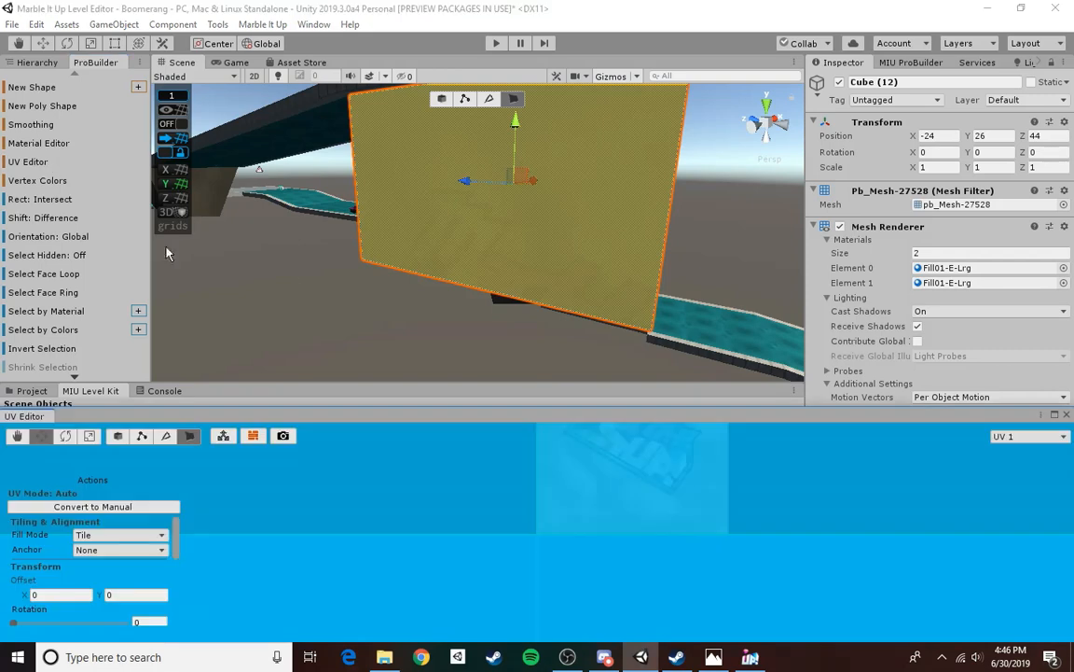
pyautogui.click(65, 506)
# - Move the first bottom edges of the support block inward to start tapering its sides
pyautogui.click(489, 98)
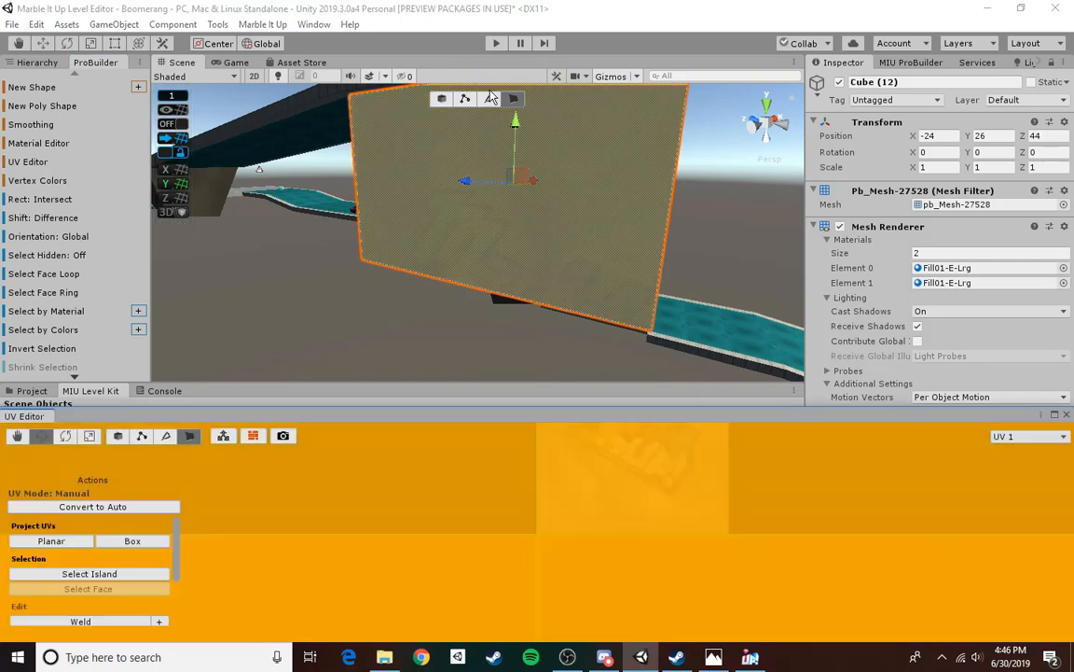
pyautogui.click(525, 300)
pyautogui.moveTo(525, 300); pyautogui.dragTo(266, 215, button='right')
pyautogui.press('d')
pyautogui.moveTo(427, 271); pyautogui.dragTo(458, 279)
pyautogui.moveTo(540, 278); pyautogui.dragTo(514, 270)
pyautogui.press('d')
pyautogui.moveTo(549, 282); pyautogui.dragTo(402, 253, button='right')
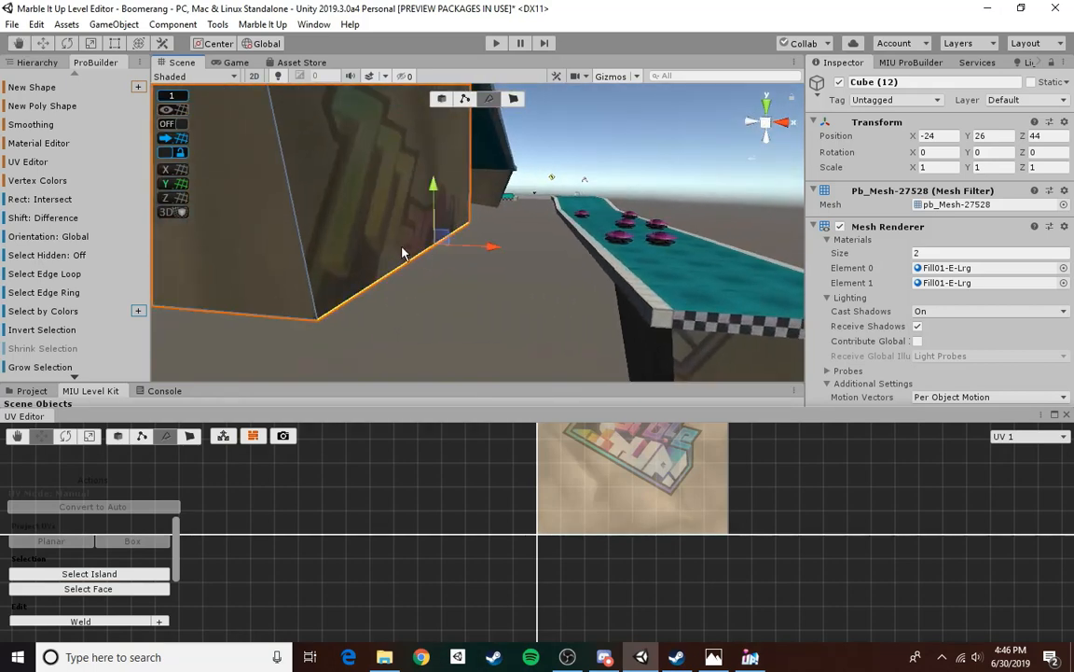
# - Pull the remaining bottom edges of the support inward so the block narrows toward its base
pyautogui.moveTo(477, 252); pyautogui.dragTo(456, 252)
pyautogui.press('d')
pyautogui.moveTo(472, 255); pyautogui.dragTo(247, 231, button='right')
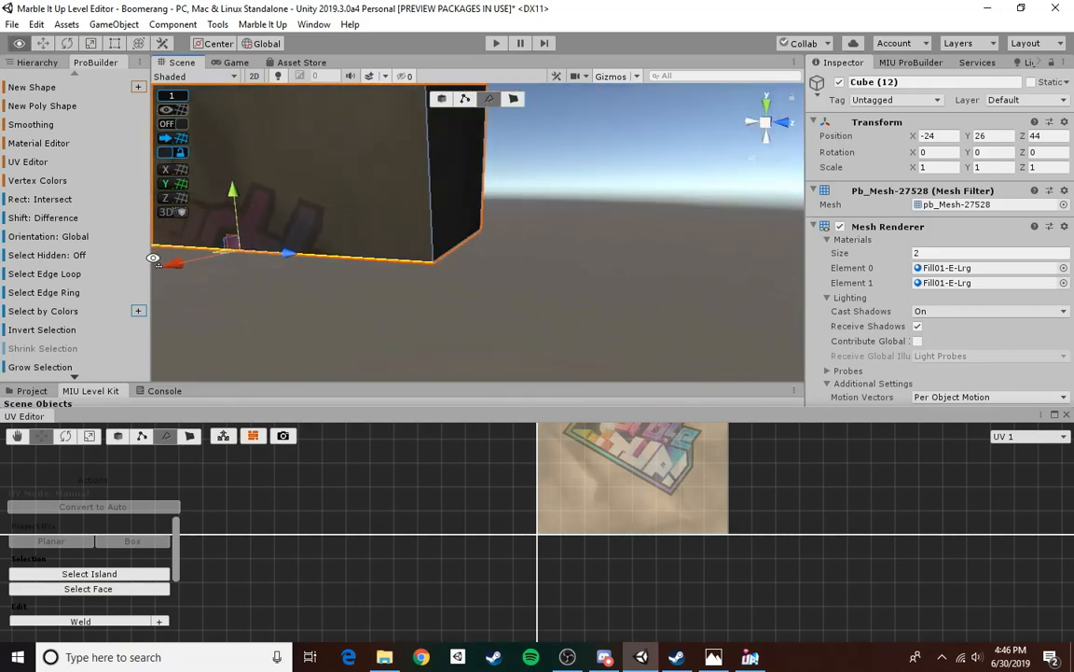
pyautogui.moveTo(505, 252); pyautogui.dragTo(359, 251)
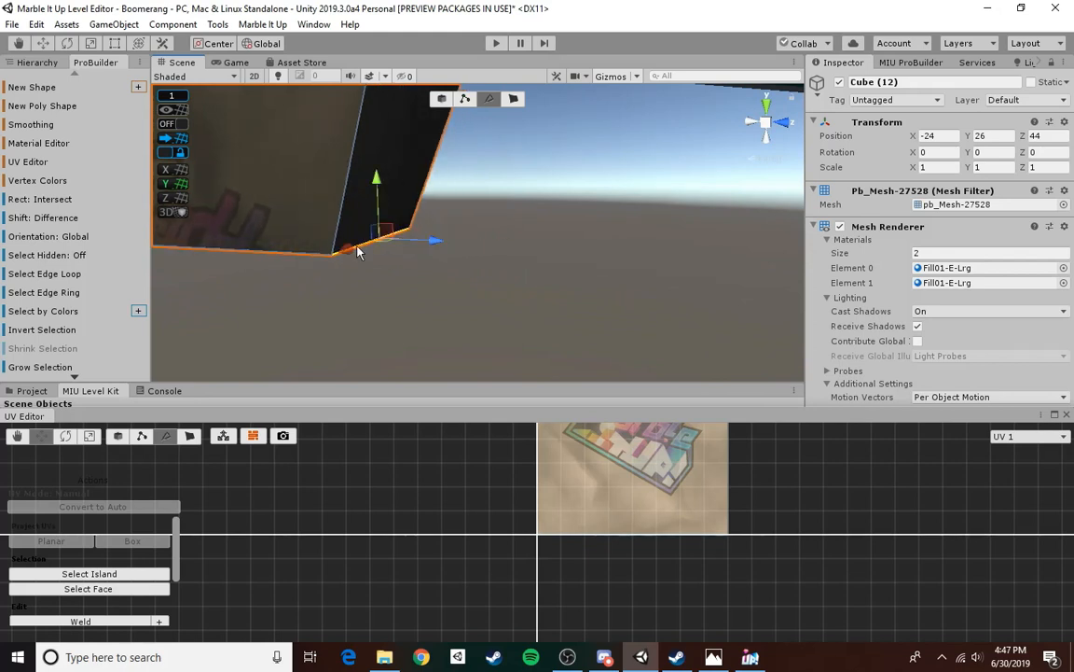
pyautogui.moveTo(429, 265); pyautogui.dragTo(281, 261, button='right')
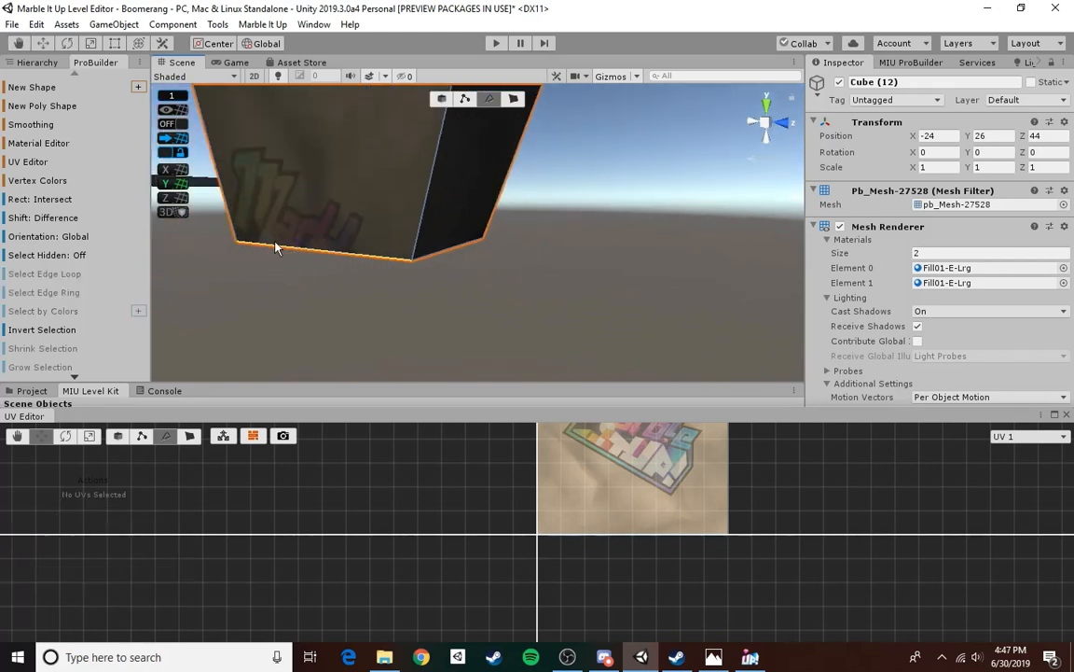
pyautogui.moveTo(278, 262); pyautogui.dragTo(300, 267)
# - Lower the support's bottom edge on the ramp side
pyautogui.click(514, 99)
pyautogui.moveTo(536, 193); pyautogui.dragTo(449, 177, button='right')
pyautogui.click(468, 155)
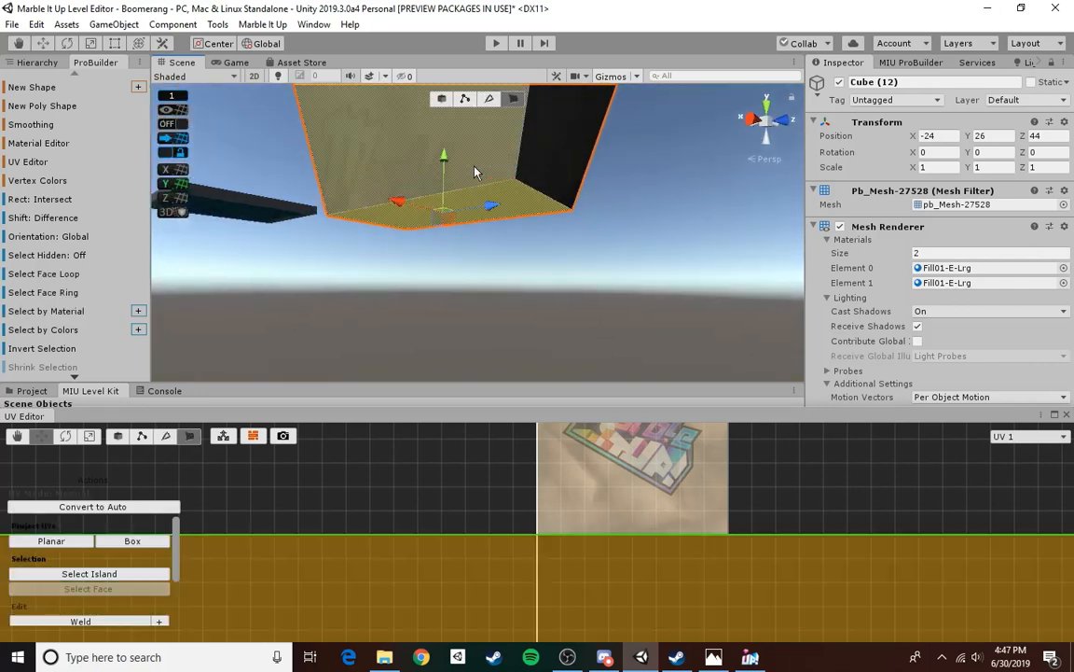
pyautogui.click(490, 99)
pyautogui.click(533, 188)
pyautogui.moveTo(541, 147); pyautogui.dragTo(511, 212)
pyautogui.moveTo(401, 175); pyautogui.dragTo(511, 259, button='right')
# - Raise the support's bottom edge at the striped end so the underside slopes, and deselect the support
pyautogui.click(445, 100)
pyautogui.click(545, 211)
pyautogui.press('s')
pyautogui.press('w')
pyautogui.click(511, 259)
pyautogui.click(489, 100)
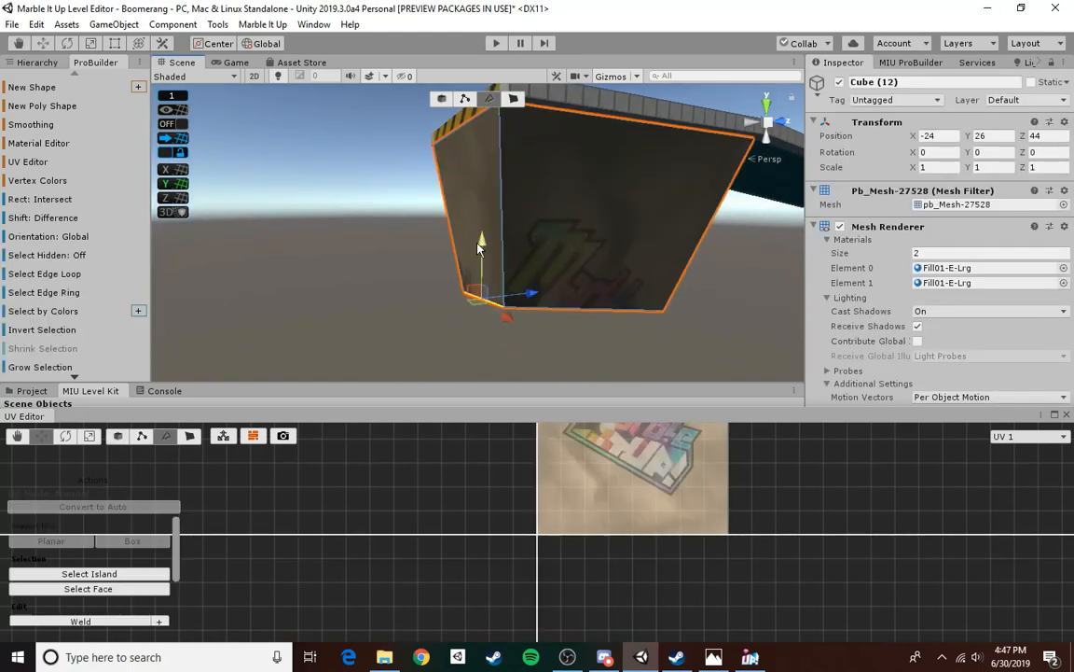
pyautogui.moveTo(479, 246); pyautogui.dragTo(483, 205)
pyautogui.click(465, 338)
pyautogui.press('s')
pyautogui.moveTo(465, 337); pyautogui.dragTo(515, 359, button='right')
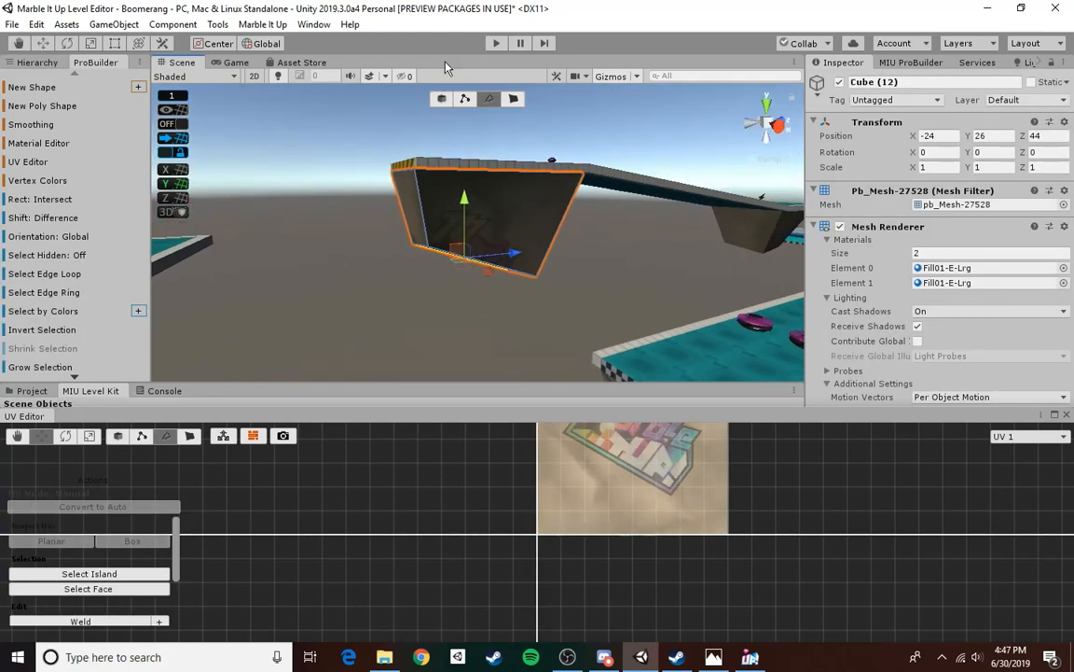
pyautogui.click(442, 99)
pyautogui.click(647, 314)
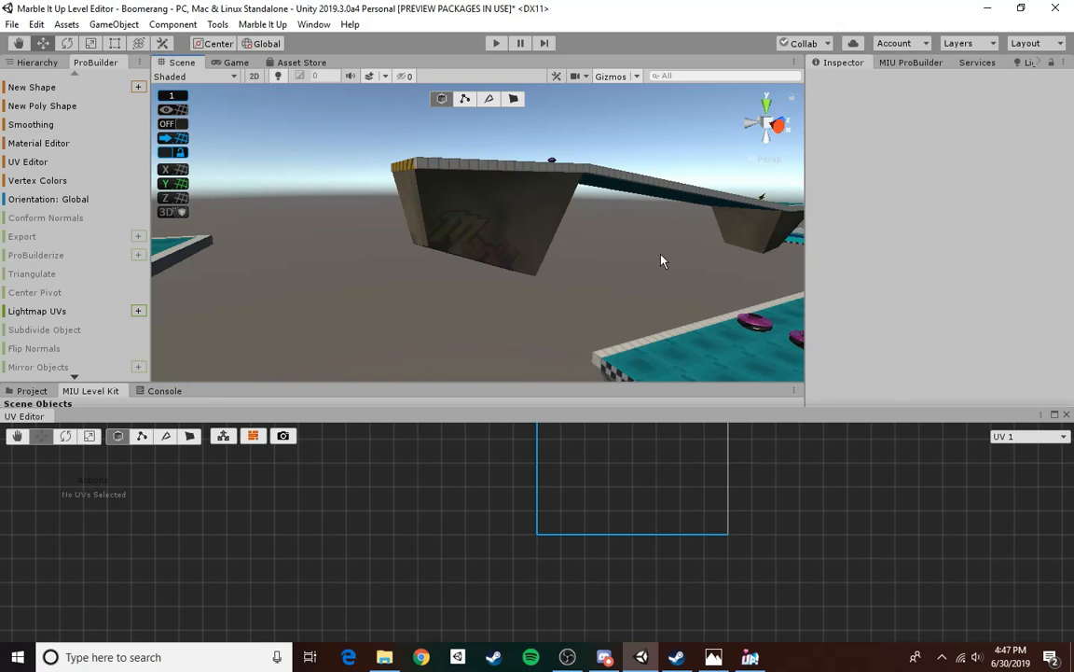
# - Move the support's striped-end bottom edge further inward to steepen that end's taper
pyautogui.moveTo(454, 200); pyautogui.dragTo(531, 135, button='right')
pyautogui.press('w')
pyautogui.click(447, 207)
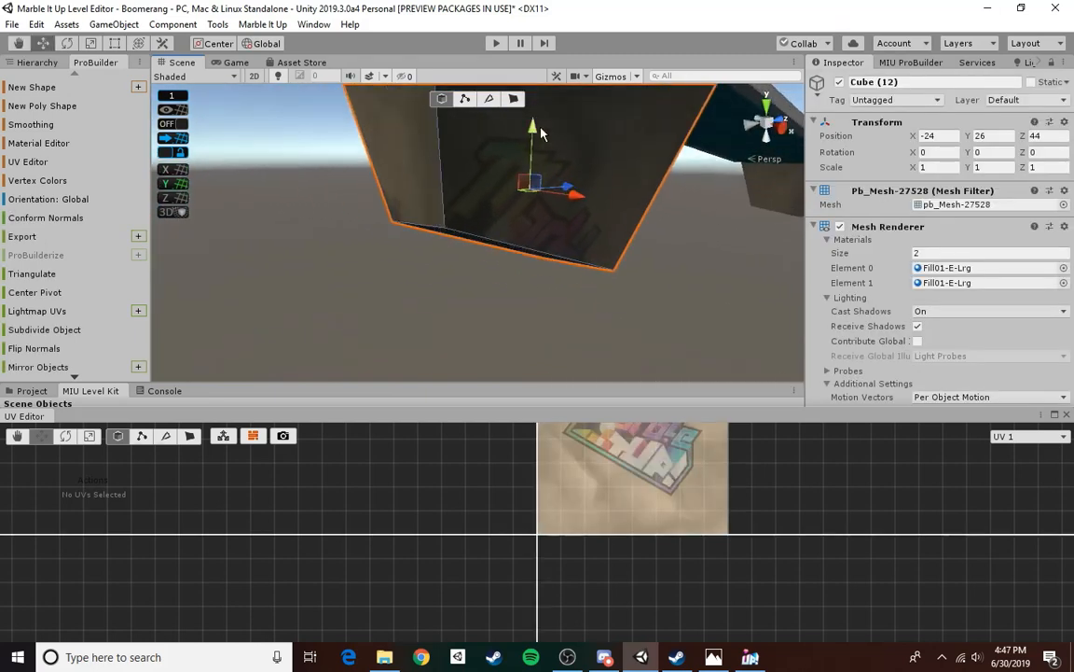
pyautogui.click(490, 99)
pyautogui.moveTo(386, 210); pyautogui.dragTo(392, 191, button='right')
pyautogui.moveTo(457, 244); pyautogui.dragTo(479, 245)
pyautogui.click(562, 235)
pyautogui.click(442, 99)
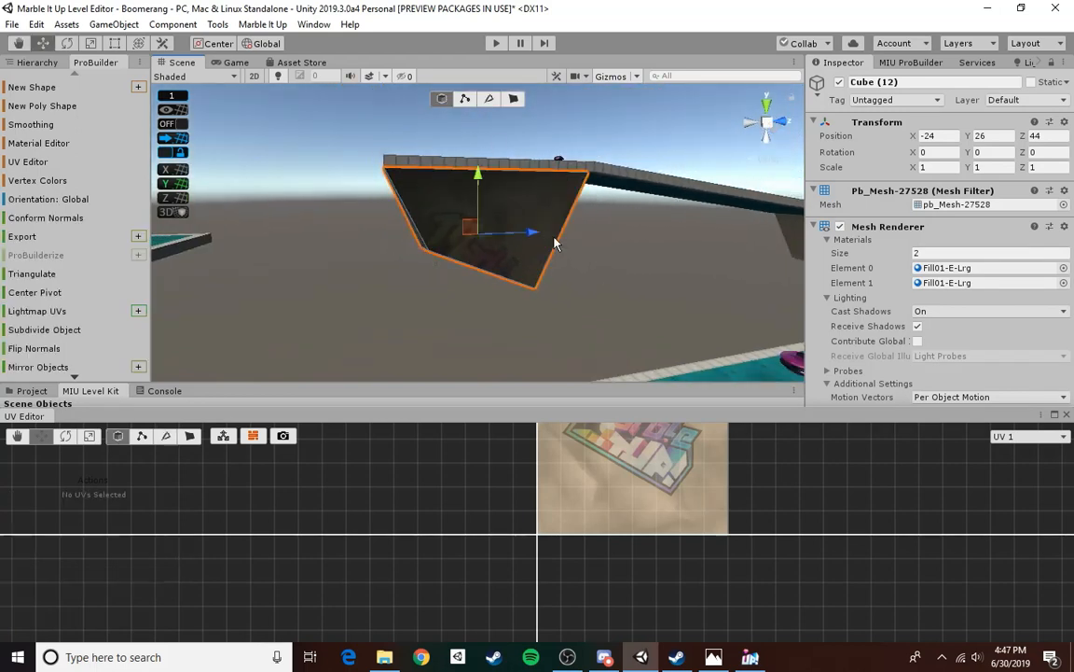
# - Shift the support's ramp-side bottom edge along the Z axis and deselect the support
pyautogui.moveTo(554, 244); pyautogui.dragTo(415, 240, button='right')
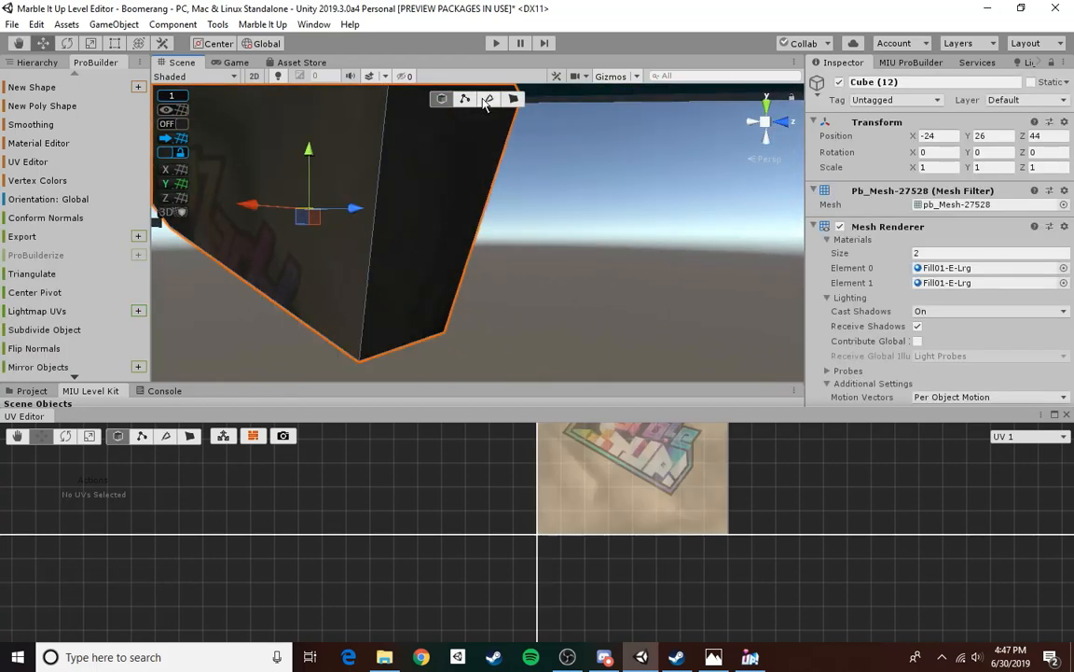
pyautogui.click(486, 100)
pyautogui.moveTo(410, 342); pyautogui.dragTo(491, 298, button='right')
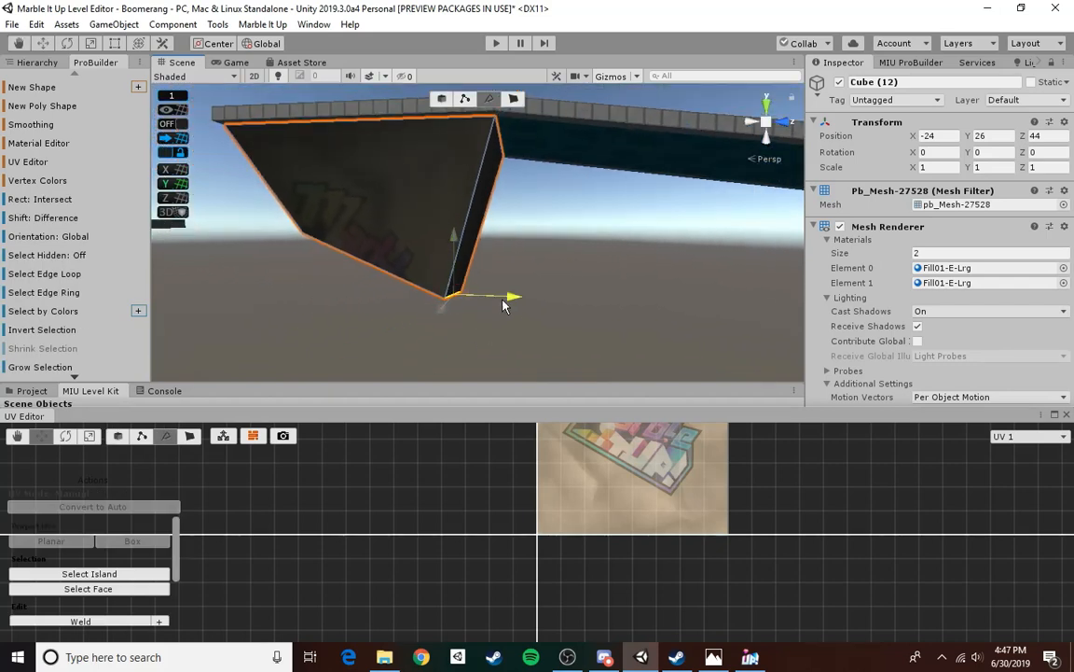
pyautogui.click(583, 288)
pyautogui.moveTo(583, 289); pyautogui.dragTo(508, 277, button='right')
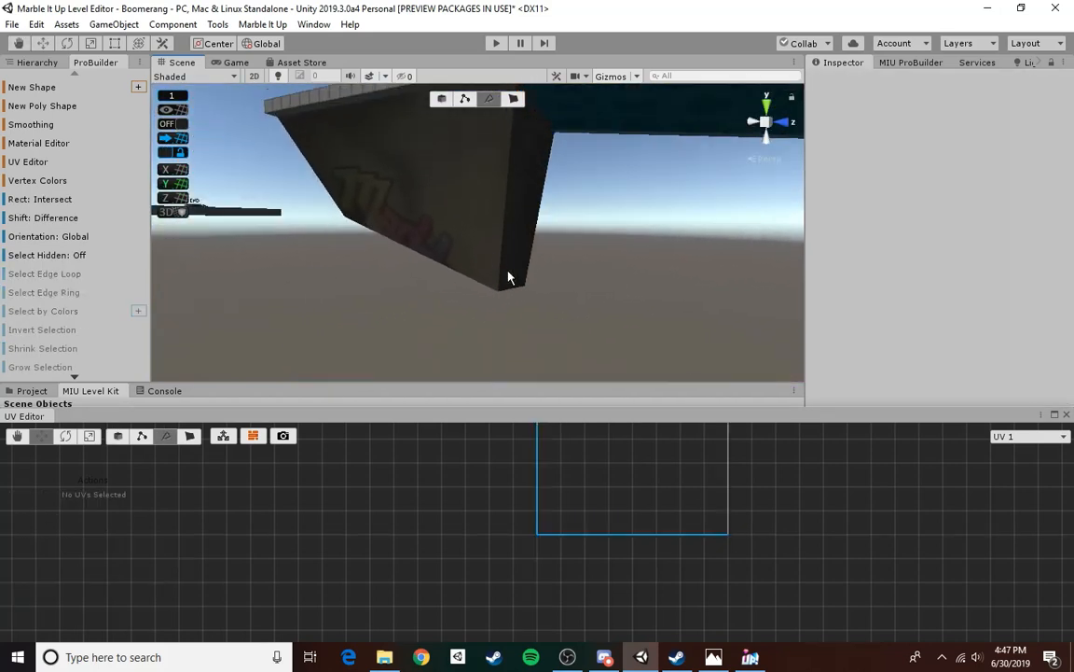
# - Raise the support's ramp-side bottom edge slightly and return to object selection
pyautogui.click(509, 282)
pyautogui.moveTo(511, 255); pyautogui.dragTo(509, 227)
pyautogui.moveTo(608, 262); pyautogui.dragTo(685, 289, button='right')
pyautogui.click(684, 289)
pyautogui.click(443, 97)
pyautogui.moveTo(563, 218); pyautogui.dragTo(604, 289, button='right')
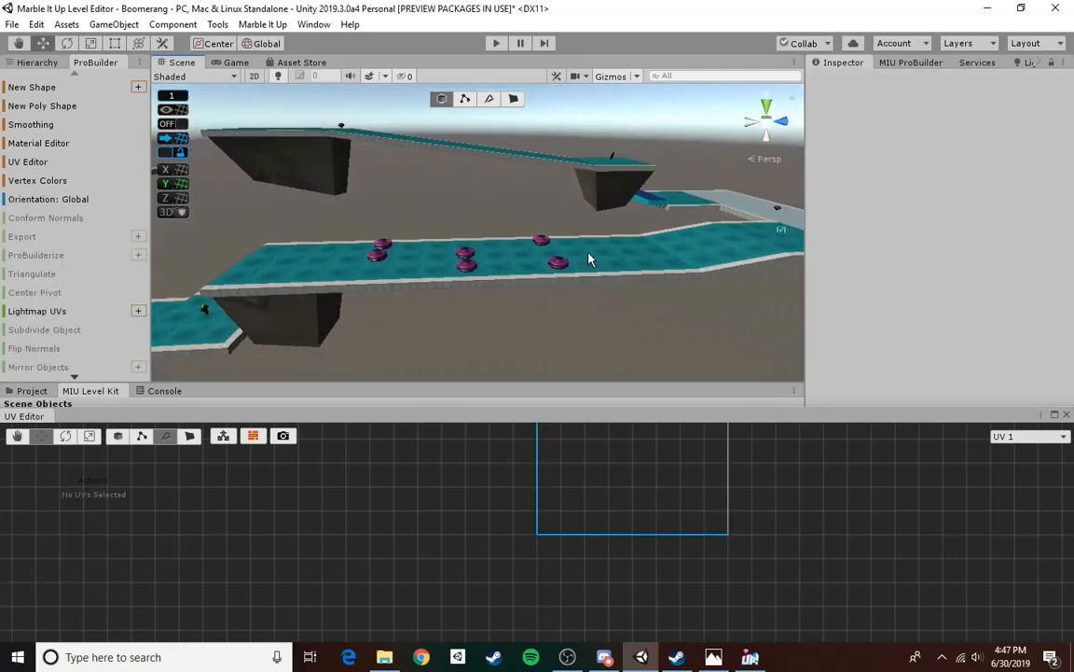
# - Apply the finished support's Fill01-E-Lrg material to the block beneath the end pad platform
pyautogui.moveTo(507, 278); pyautogui.dragTo(488, 183, button='right')
pyautogui.click(479, 174)
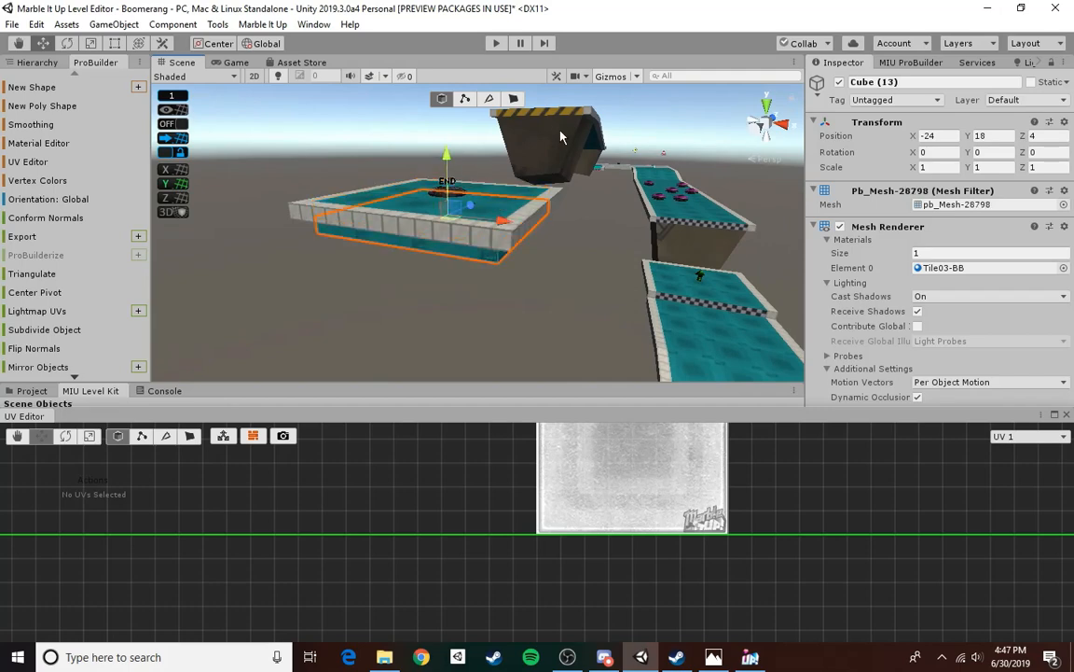
pyautogui.click(501, 114)
pyautogui.moveTo(487, 215); pyautogui.dragTo(541, 219, button='right')
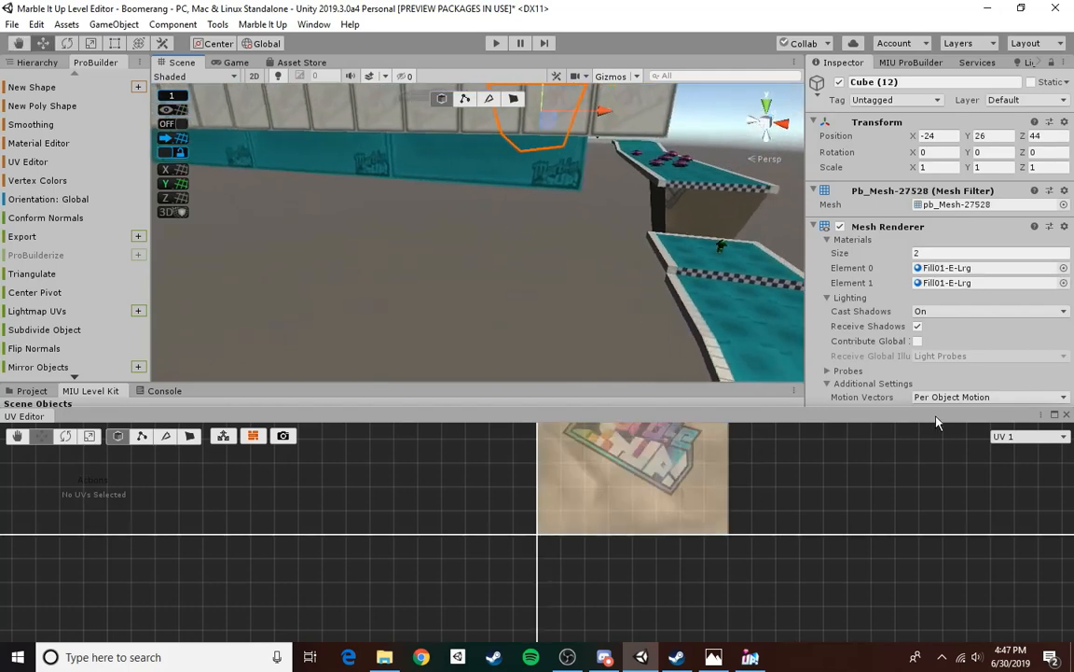
pyautogui.click(1067, 415)
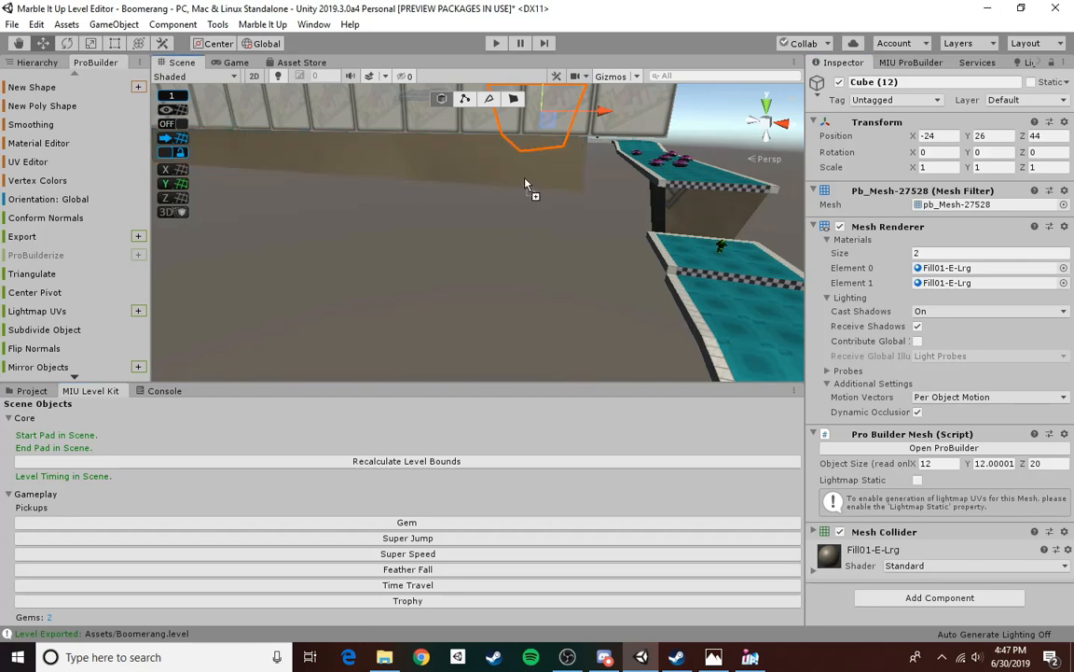
pyautogui.click(472, 161)
# - Convert the UVs of all faces of the end platform's support block to manual
pyautogui.click(513, 98)
pyautogui.click(528, 156)
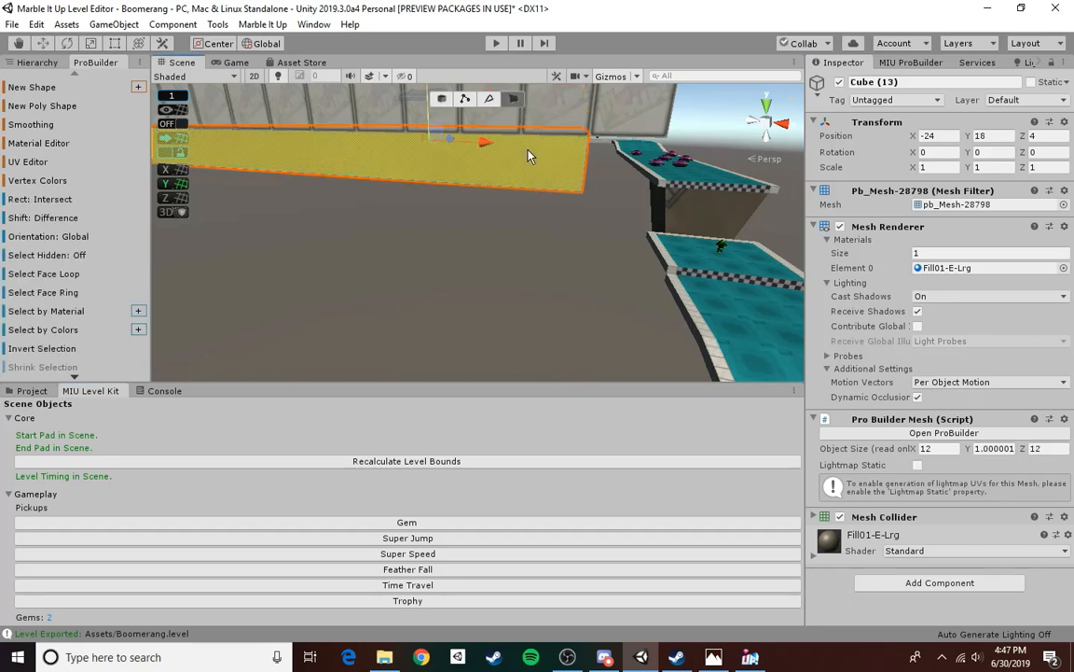
pyautogui.click(46, 159)
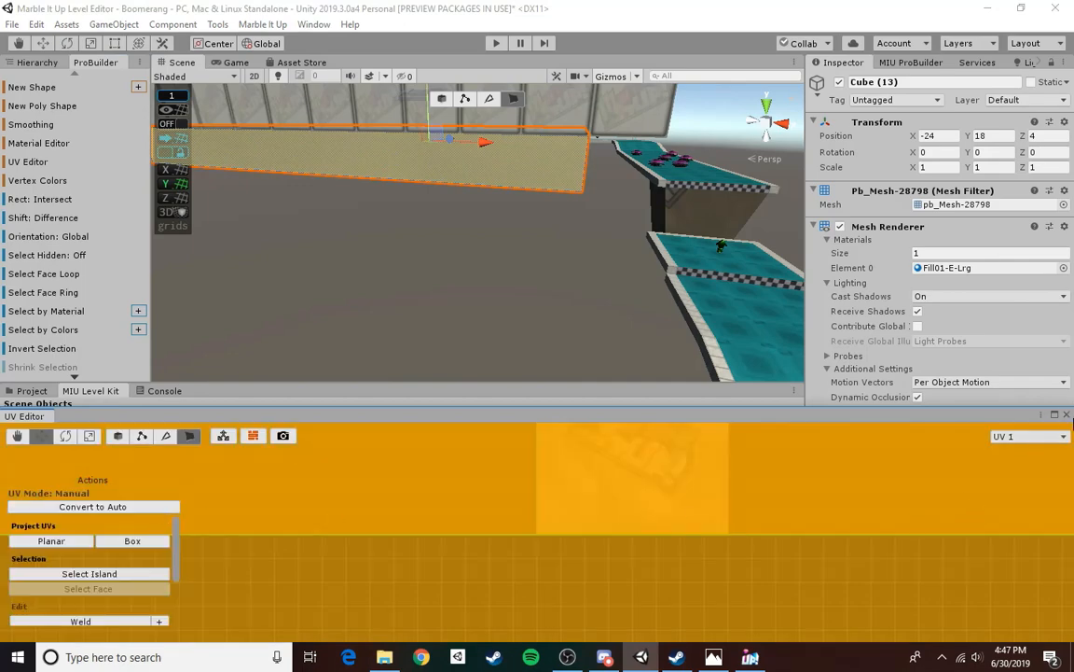
pyautogui.click(1067, 414)
# - Try extending the bottom face of the end platform's support downward, and undo the extension
pyautogui.keyDown('alt'); pyautogui.moveTo(415, 217); pyautogui.dragTo(383, 79); pyautogui.keyUp('alt')
pyautogui.scroll(-5, 540, 233)
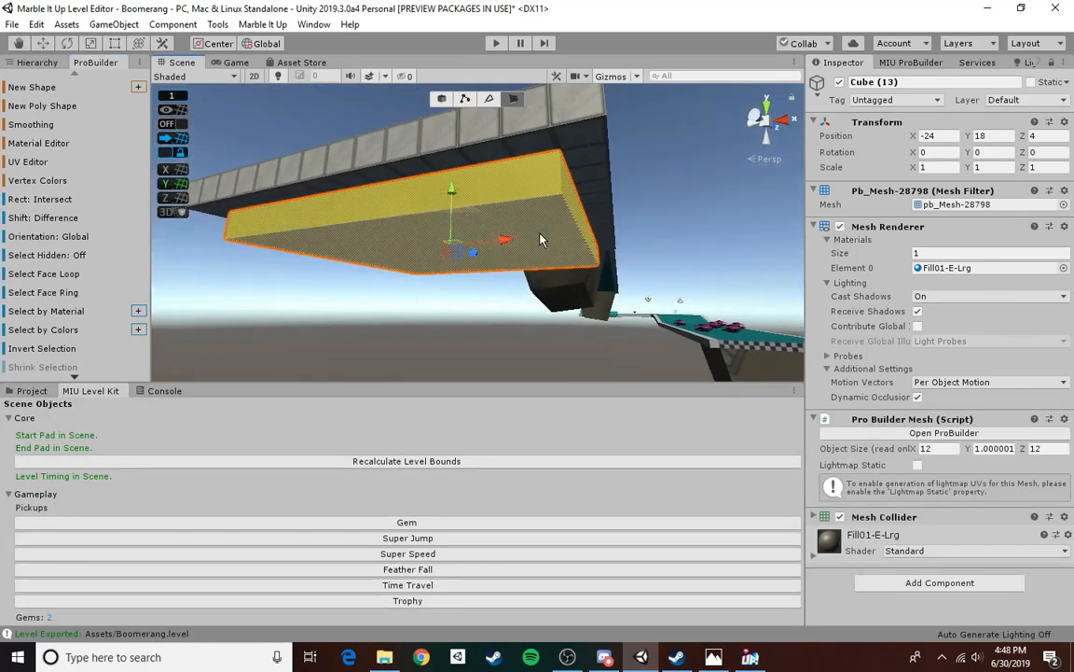
pyautogui.keyDown('alt'); pyautogui.moveTo(540, 239); pyautogui.dragTo(505, 285); pyautogui.keyUp('alt')
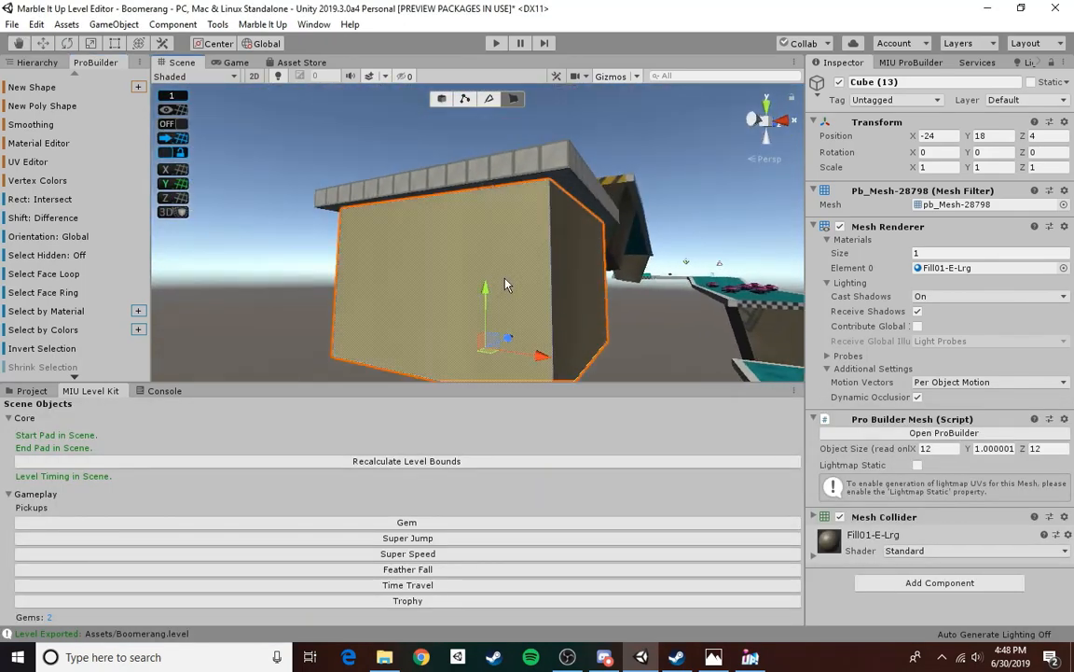
pyautogui.hotkey('ctrl', 'z')
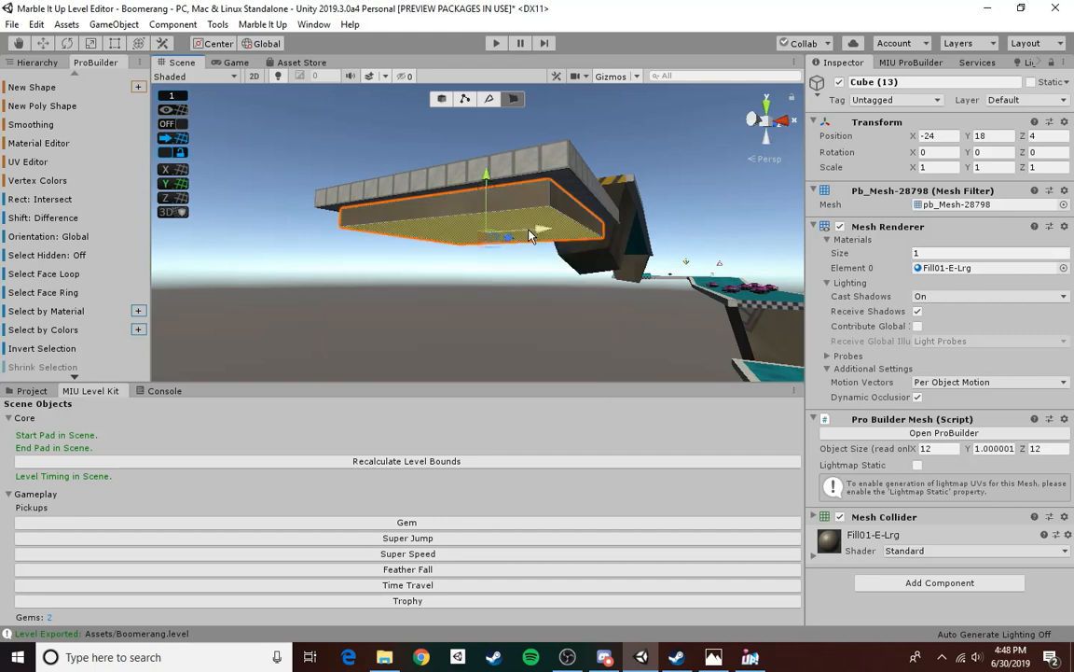
pyautogui.click(475, 205)
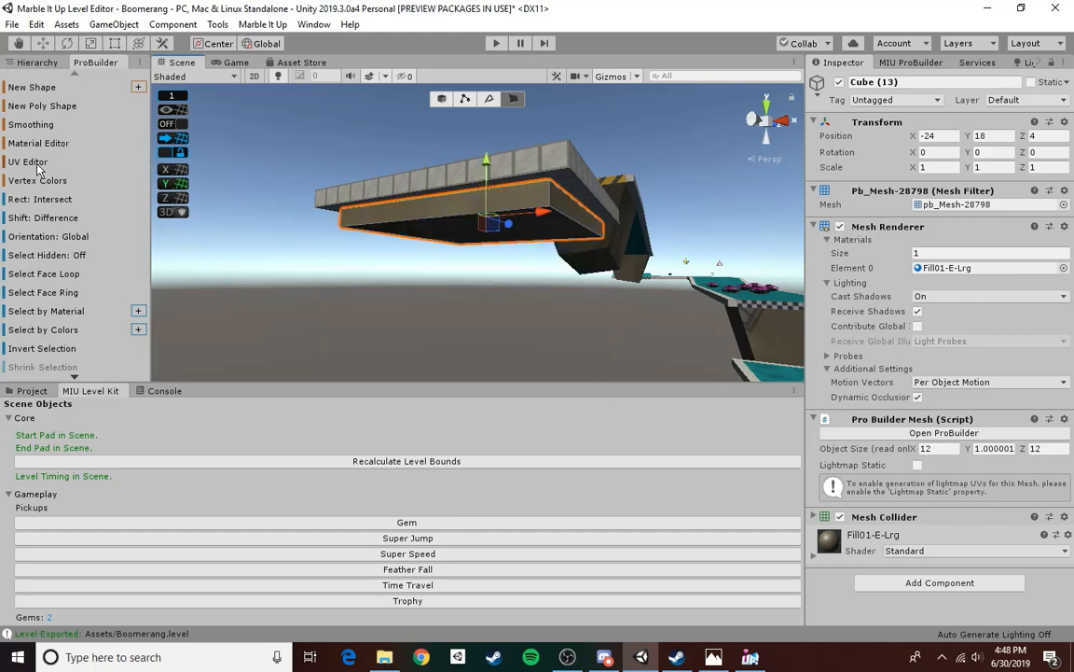
# - Try a much deeper downward extension of the end support's bottom face with the UV Editor open, and undo it
pyautogui.click(28, 161)
pyautogui.click(540, 233)
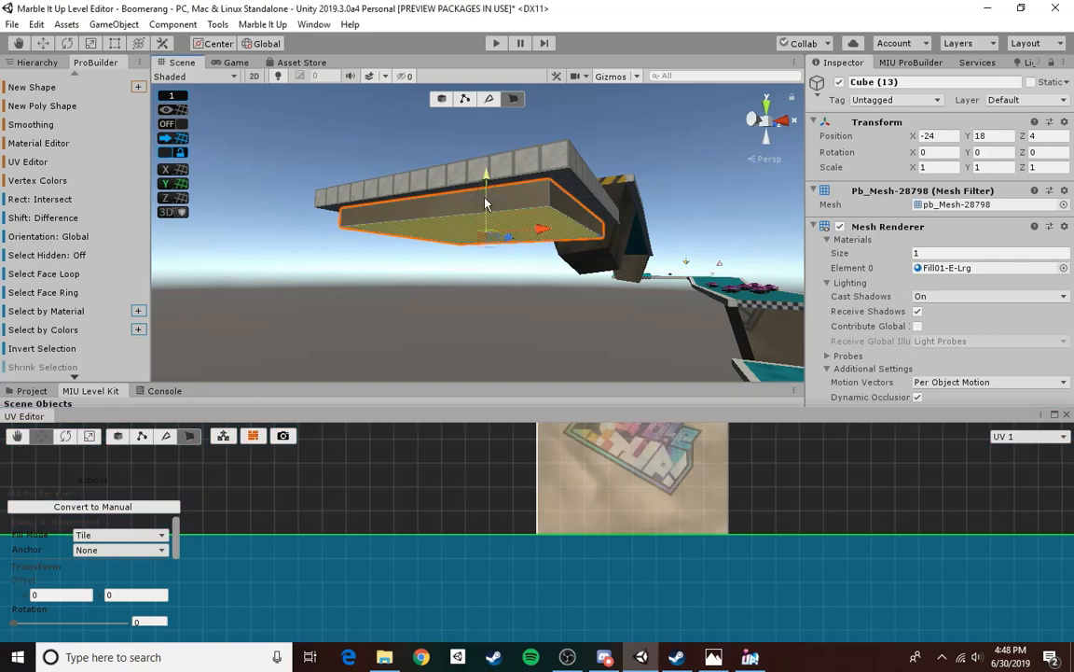
pyautogui.moveTo(486, 199); pyautogui.dragTo(494, 378)
pyautogui.moveTo(492, 200); pyautogui.dragTo(450, 180, button='right')
pyautogui.click(450, 180)
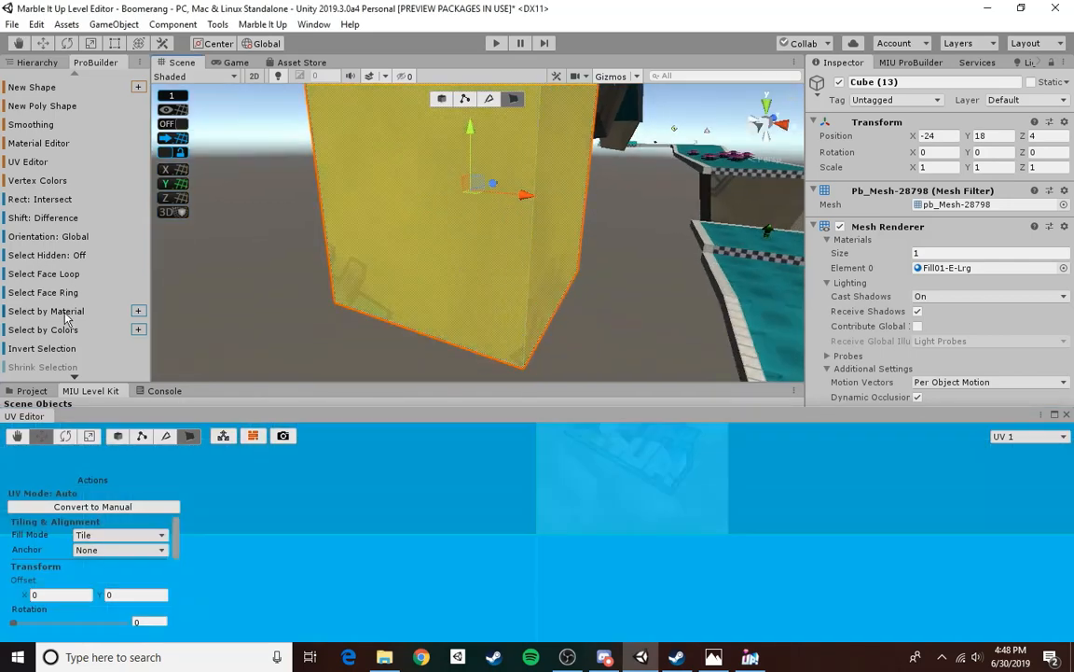
pyautogui.moveTo(448, 282); pyautogui.dragTo(478, 140, button='right')
pyautogui.hotkey('ctrl', 'z')
pyautogui.hotkey('ctrl', 'z')
pyautogui.hotkey('ctrl', 'z')
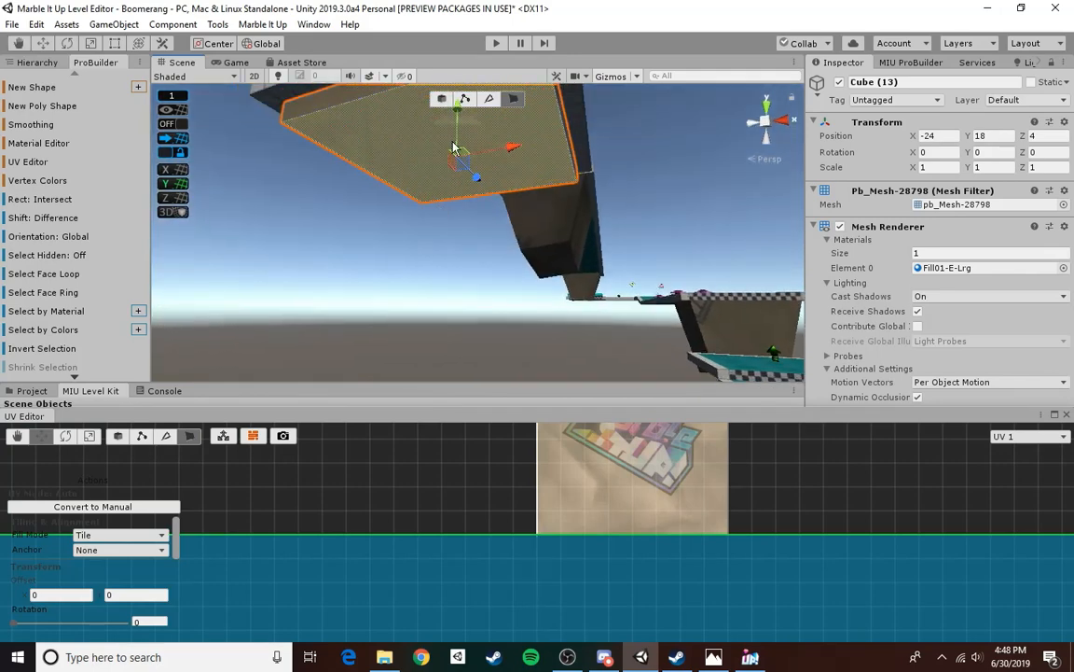
# - Extend the end support's bottom face down to a block height of 8 units and convert all its faces' UVs to manual
pyautogui.moveTo(460, 139); pyautogui.dragTo(460, 248)
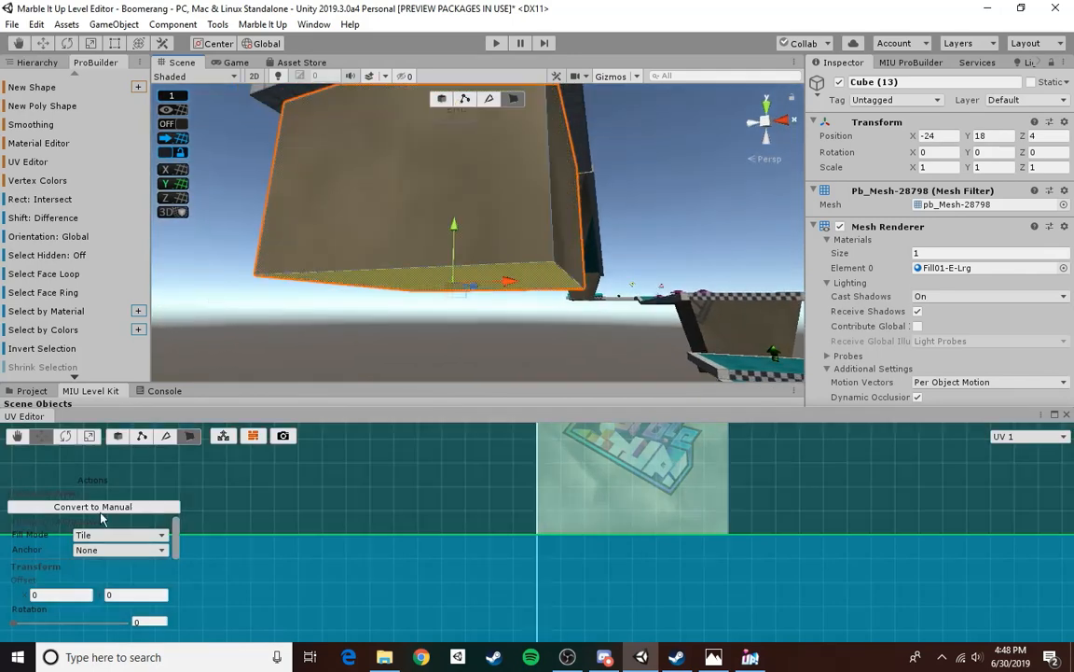
pyautogui.click(313, 250)
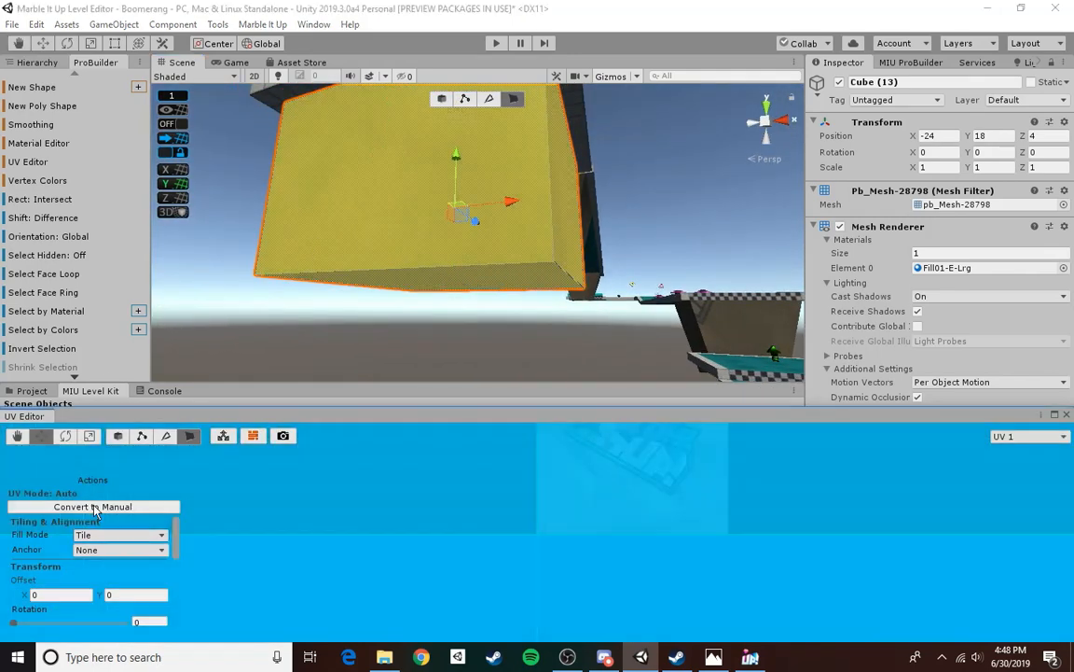
pyautogui.click(93, 507)
pyautogui.click(1067, 415)
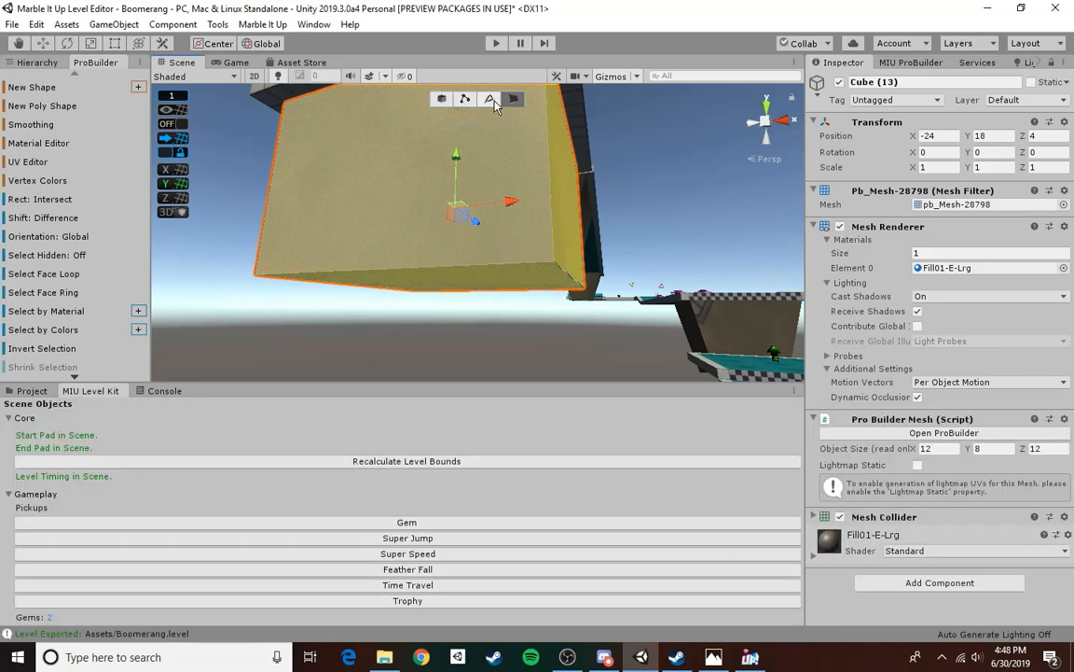
# - Taper the end platform's support block by moving its bottom edges inward
pyautogui.click(496, 105)
pyautogui.click(478, 268)
pyautogui.keyDown('alt'); pyautogui.moveTo(573, 285); pyautogui.dragTo(470, 287); pyautogui.keyUp('alt')
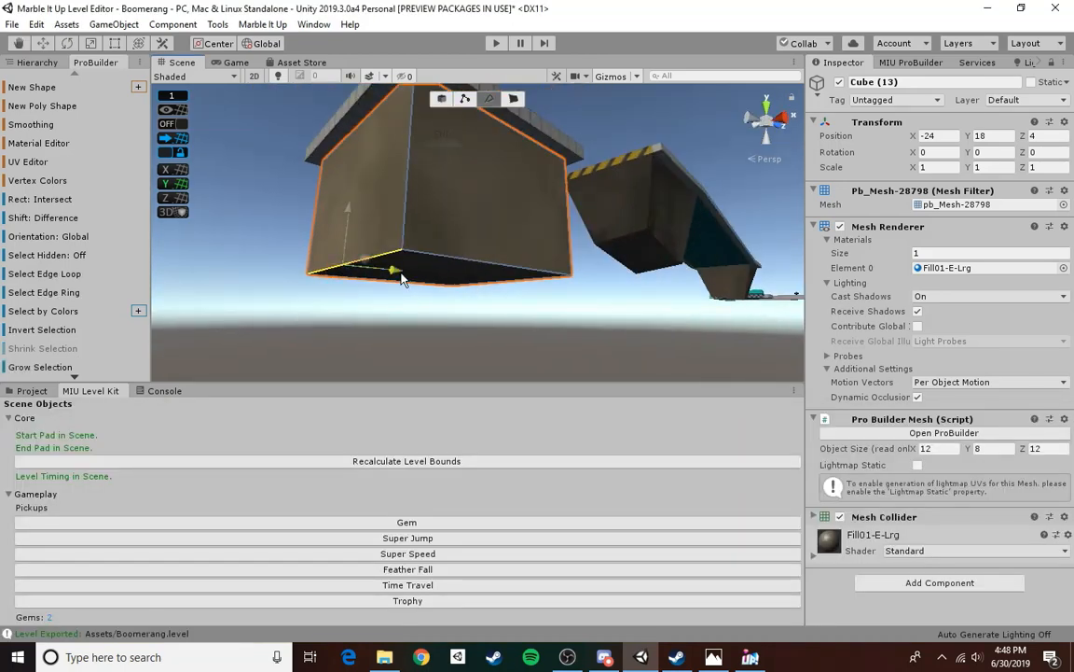
pyautogui.moveTo(401, 275); pyautogui.dragTo(450, 277)
pyautogui.click(519, 266)
pyautogui.moveTo(573, 260); pyautogui.dragTo(529, 252)
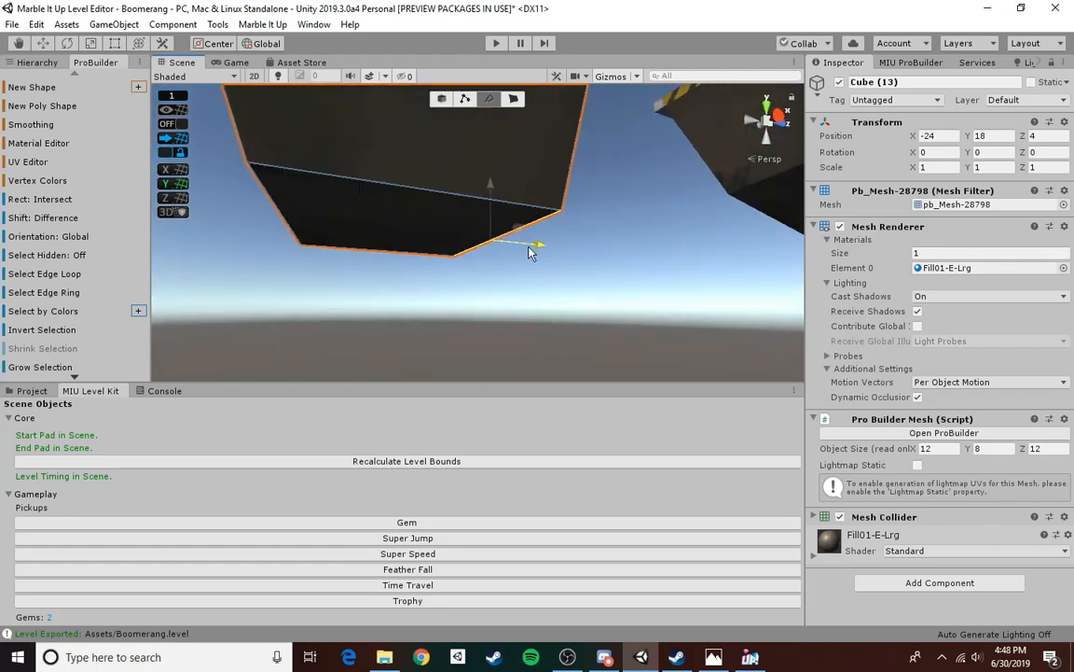
pyautogui.moveTo(390, 246); pyautogui.dragTo(409, 237)
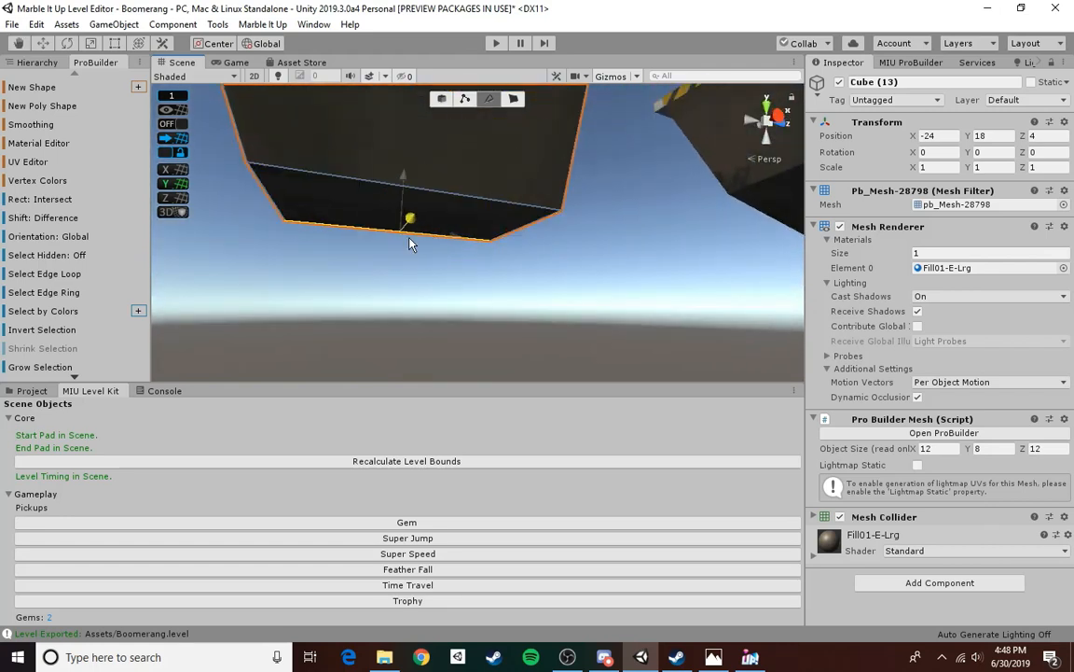
pyautogui.click(529, 226)
pyautogui.moveTo(567, 233); pyautogui.dragTo(429, 239)
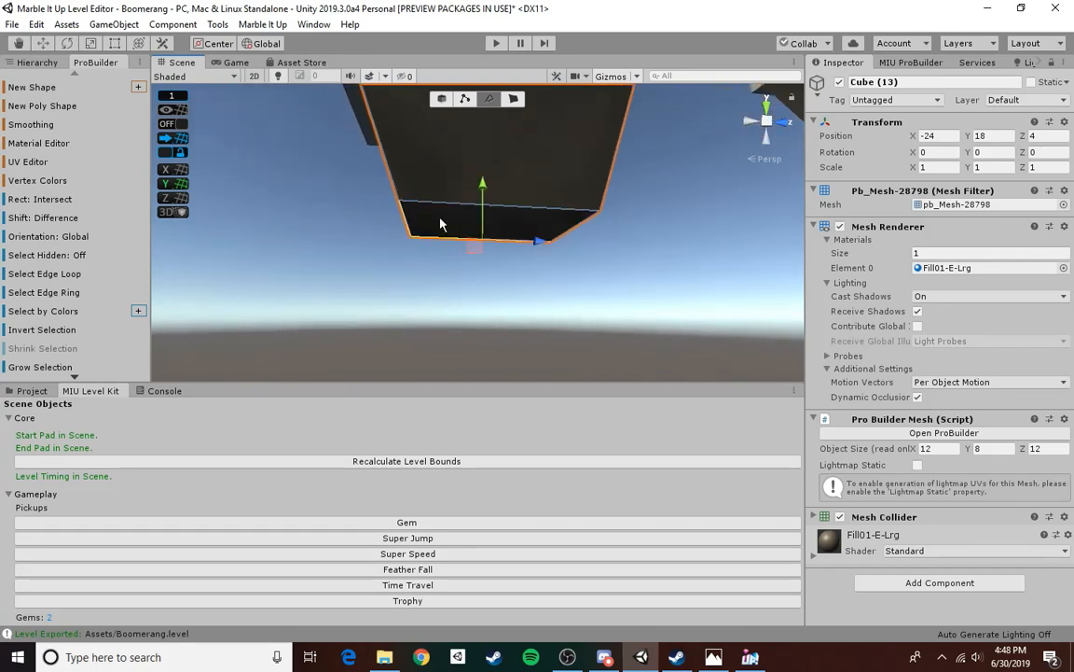
# - Lower individual bottom edges of the end platform's support unevenly, bringing the block to a height of 11 units
pyautogui.moveTo(483, 207); pyautogui.dragTo(425, 250)
pyautogui.moveTo(407, 199); pyautogui.dragTo(410, 217)
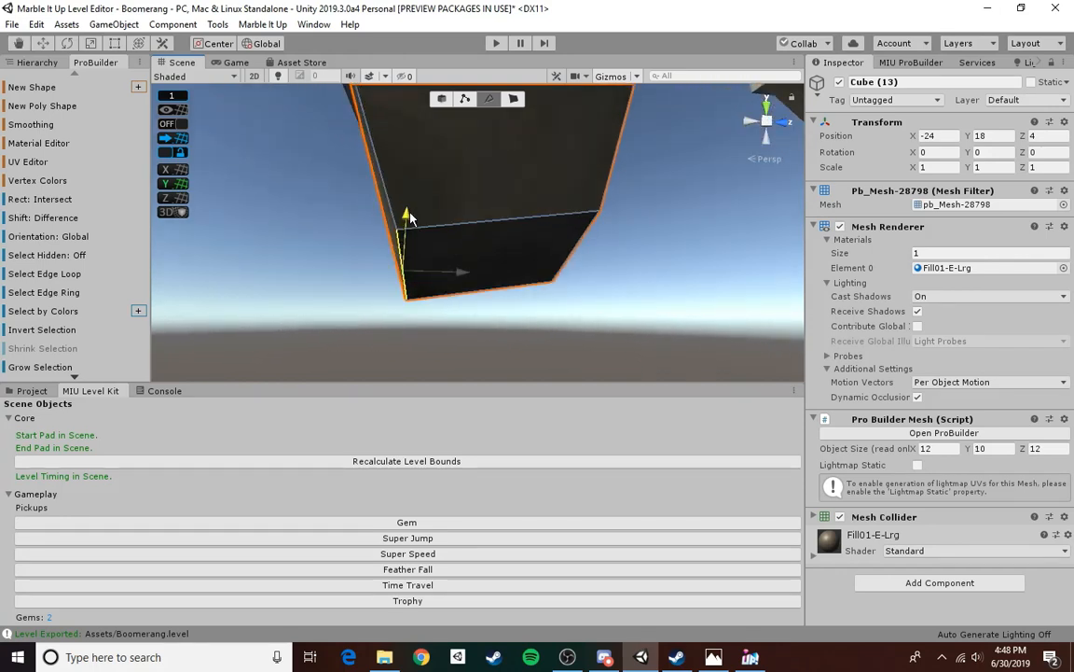
pyautogui.click(621, 256)
pyautogui.moveTo(623, 256); pyautogui.dragTo(615, 301, button='right')
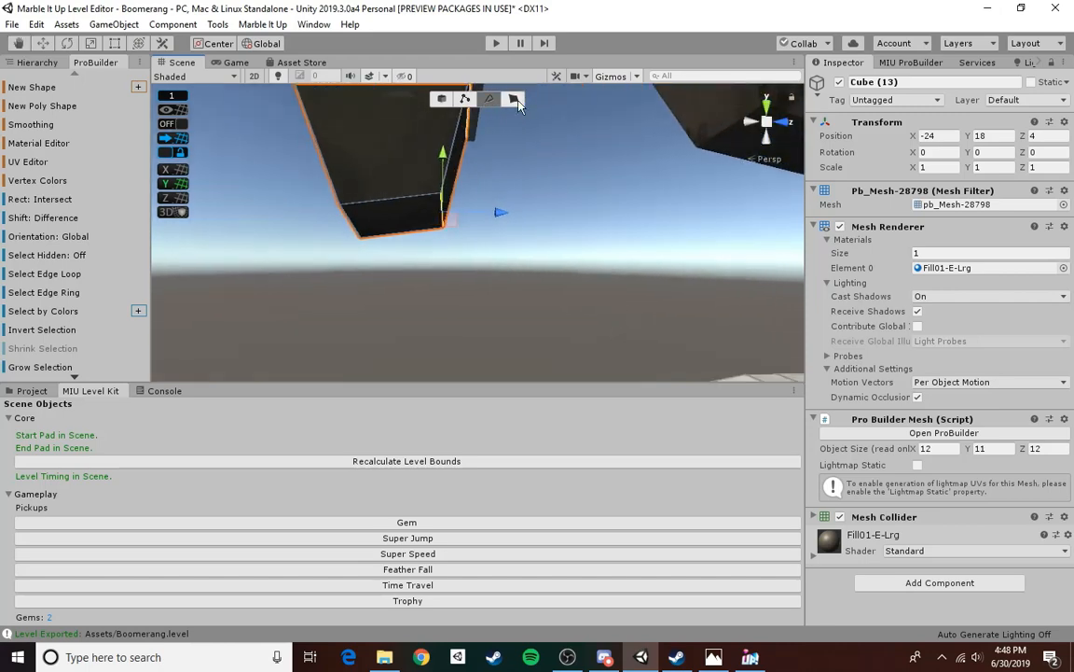
pyautogui.click(443, 98)
# - Duplicate the starting platform's Tile03-BB floor block and place the copy directly beneath it at Y -1
pyautogui.click(644, 237)
pyautogui.moveTo(644, 237); pyautogui.dragTo(677, 574, button='right')
pyautogui.moveTo(427, 574); pyautogui.dragTo(501, 221, button='right')
pyautogui.click(501, 219)
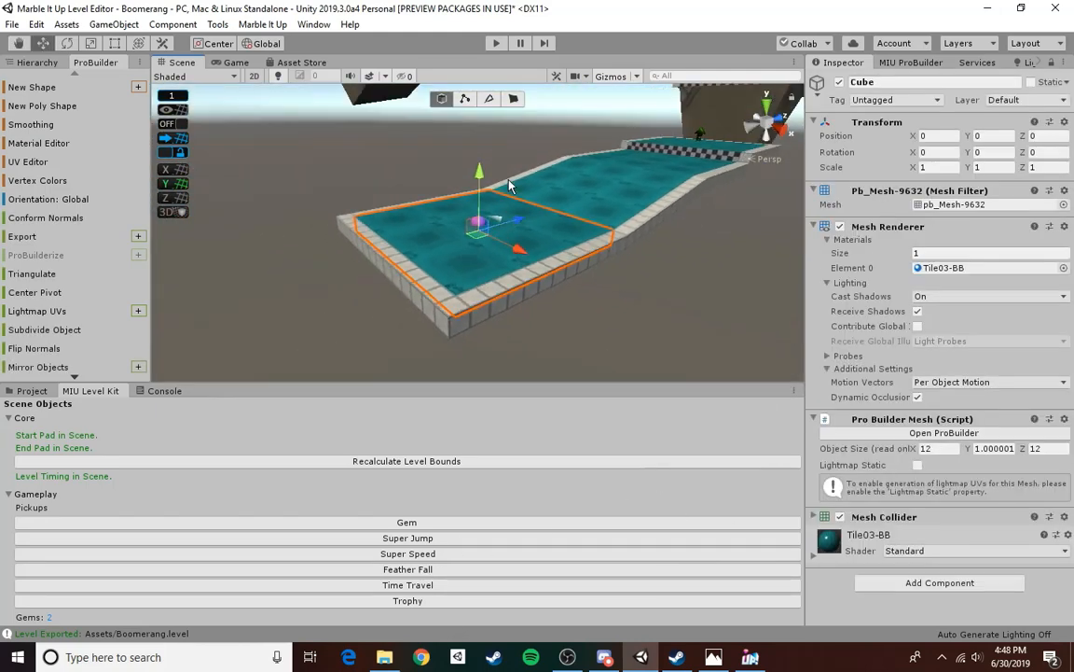
pyautogui.moveTo(478, 177); pyautogui.dragTo(388, 185, button='right')
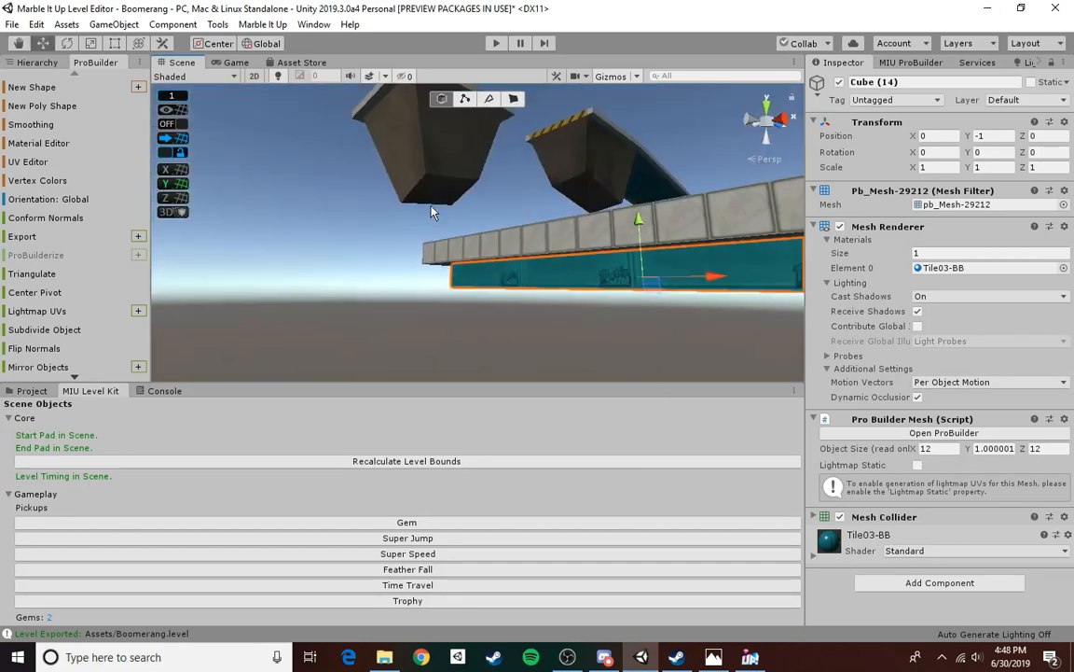
# - Apply the Fill01-E-Lrg material from the end support to the whole block copied beneath the starting platform
pyautogui.click(388, 184)
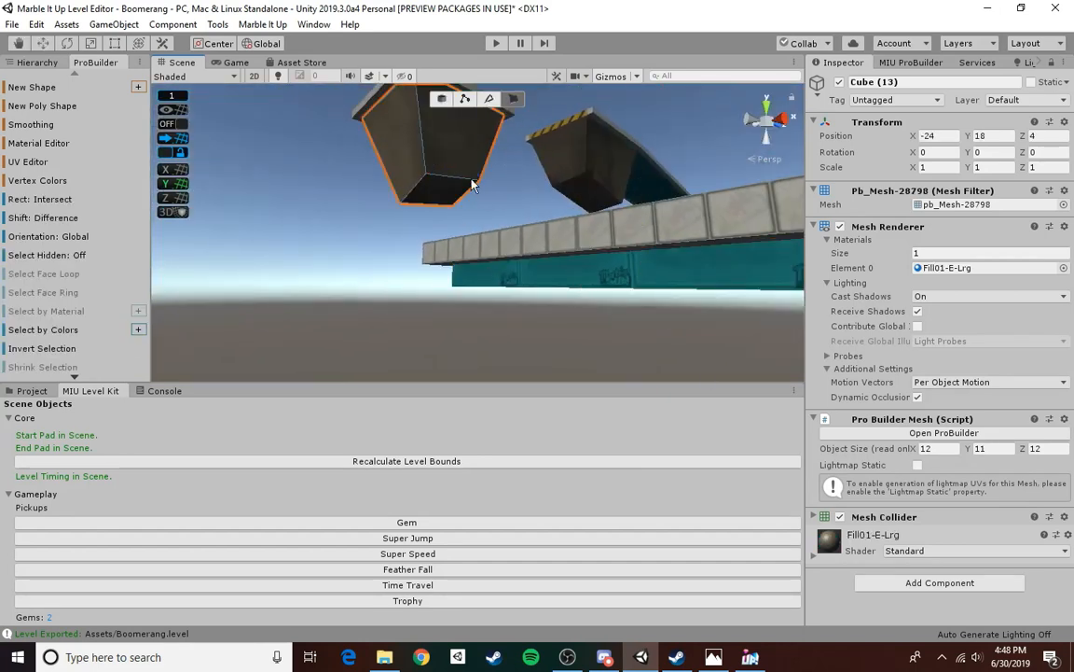
pyautogui.click(670, 287)
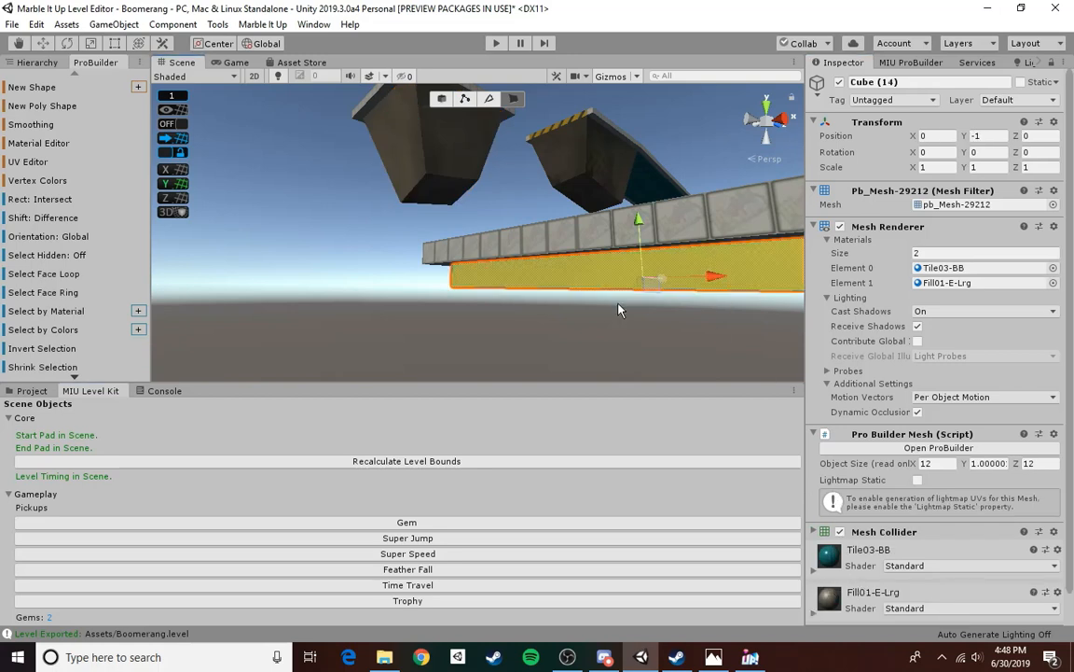
pyautogui.click(556, 270)
pyautogui.moveTo(600, 321); pyautogui.dragTo(400, 207, button='right')
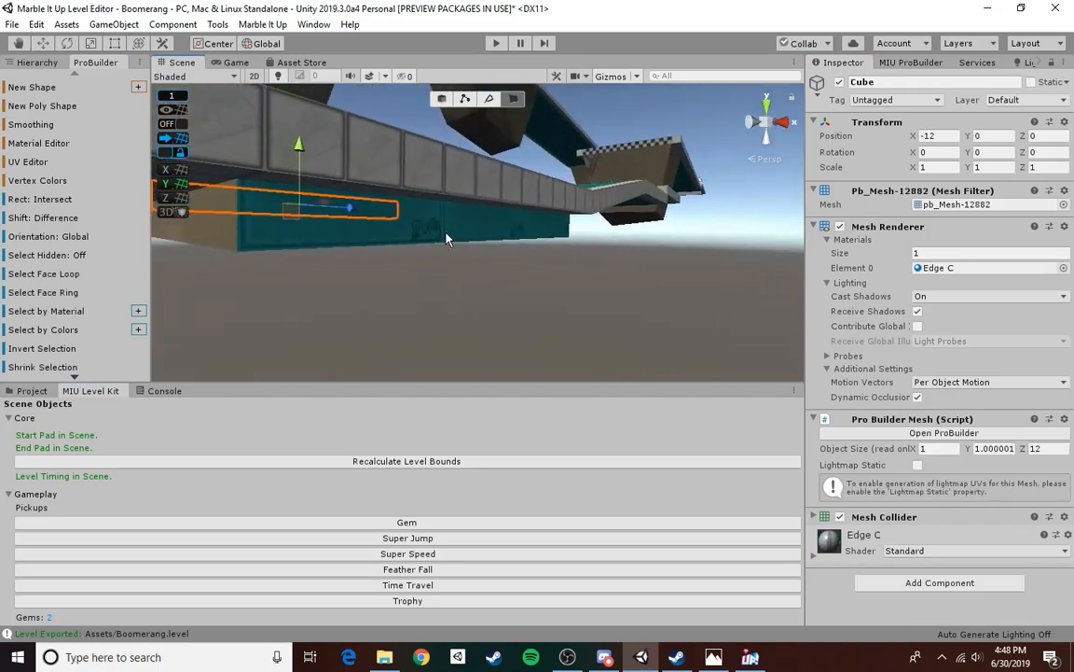
pyautogui.click(400, 207)
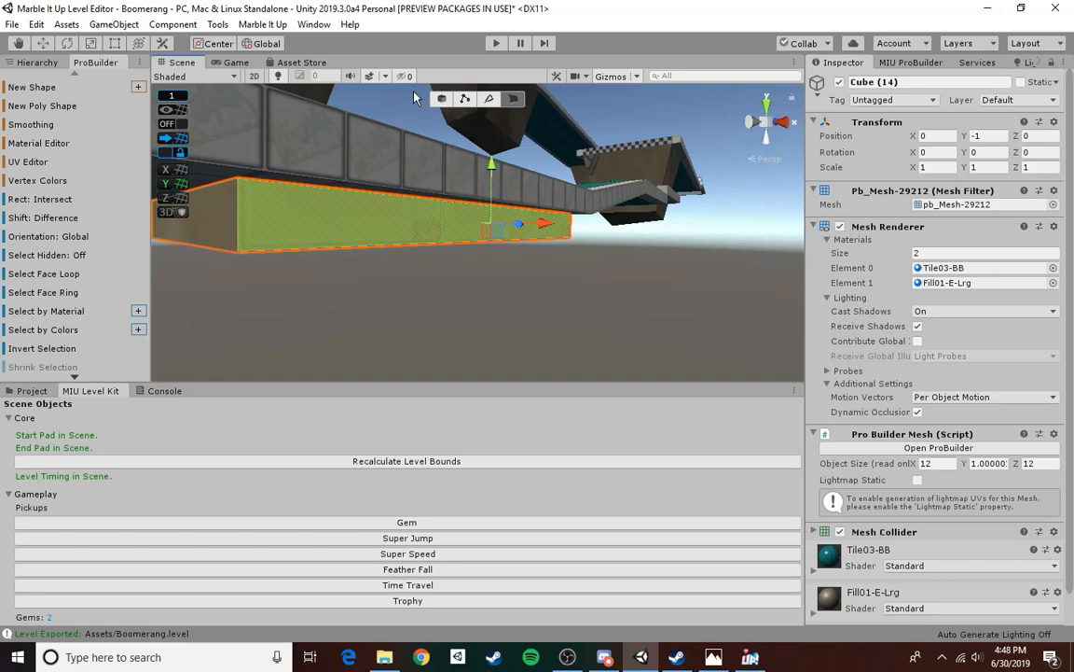
pyautogui.click(443, 98)
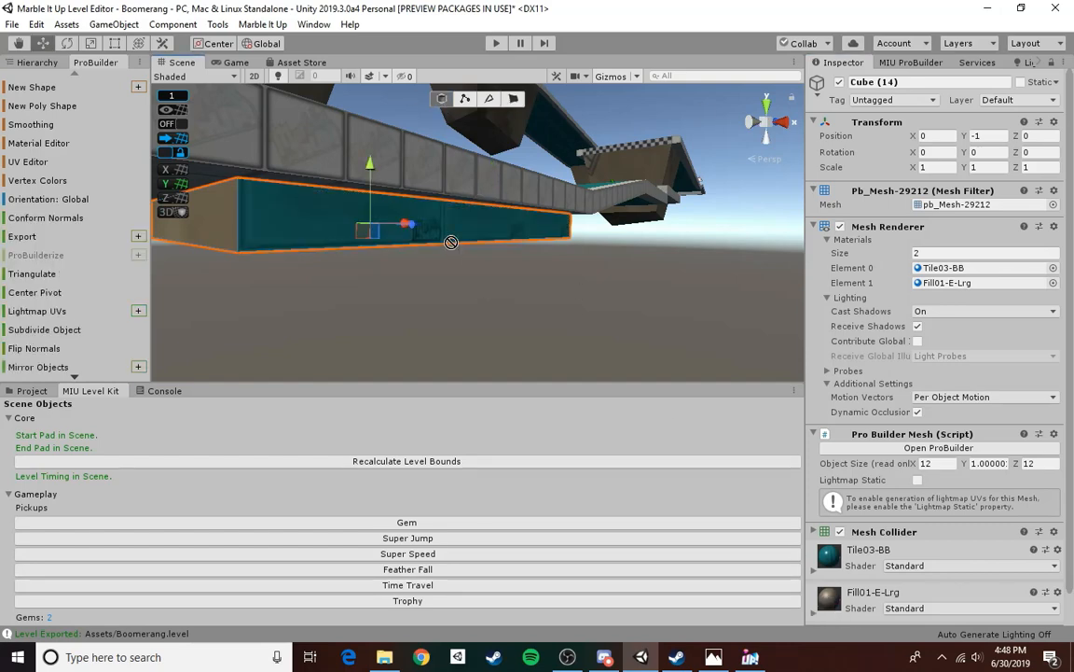
pyautogui.moveTo(451, 242); pyautogui.dragTo(518, 256)
pyautogui.click(560, 281)
pyautogui.click(517, 242)
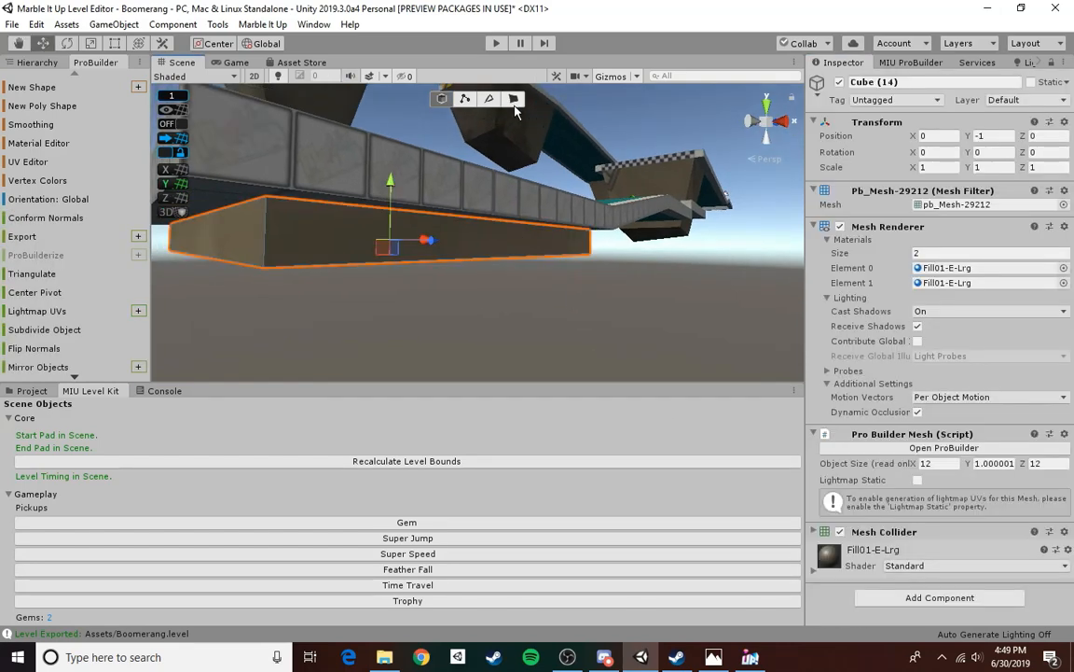
# - Extend the start support's bottom face down to a block height of 9 units
pyautogui.click(513, 98)
pyautogui.moveTo(514, 102); pyautogui.dragTo(476, 203, button='right')
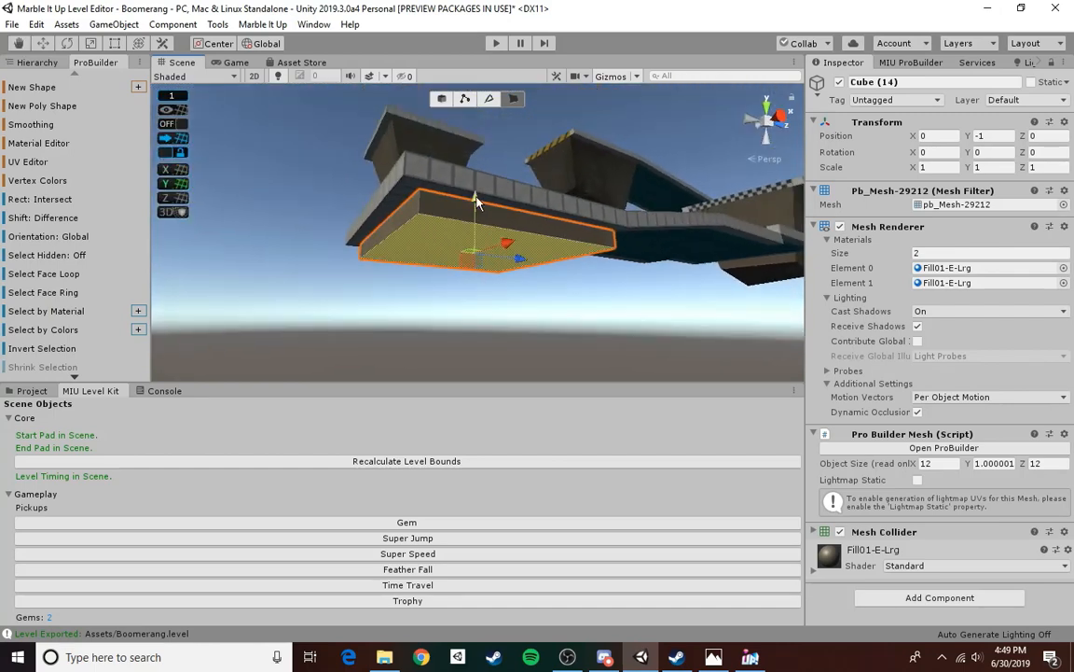
pyautogui.moveTo(476, 204); pyautogui.dragTo(552, 319)
pyautogui.moveTo(511, 236); pyautogui.dragTo(641, 347, button='right')
pyautogui.moveTo(457, 188); pyautogui.dragTo(458, 206)
# - Taper the start platform's support by moving its bottom edges inward one after another
pyautogui.click(475, 105)
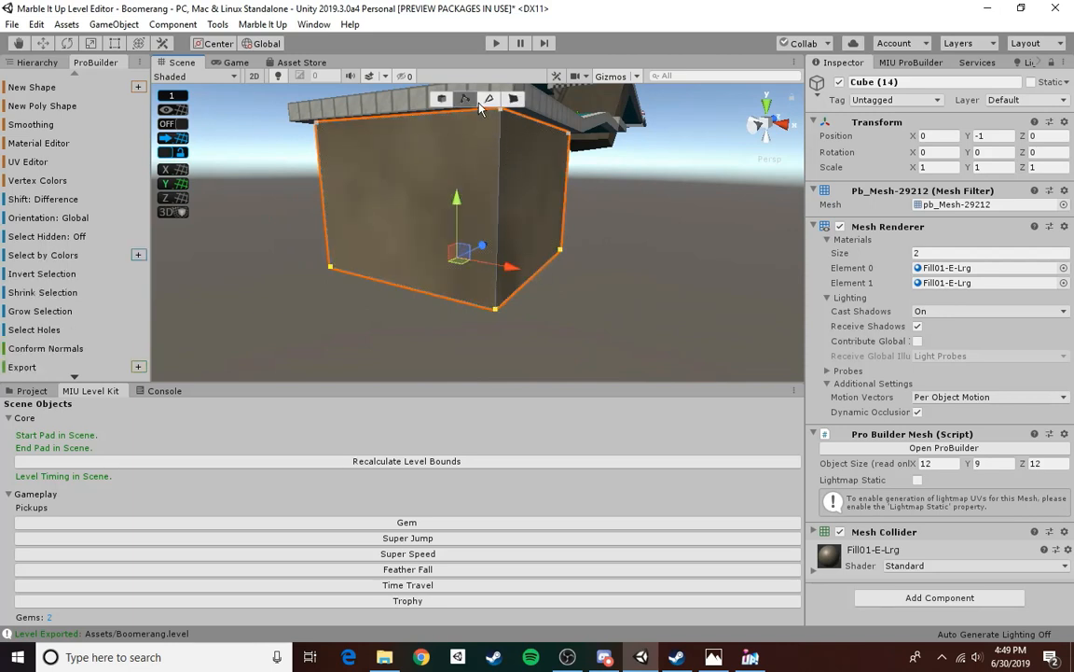
pyautogui.click(487, 100)
pyautogui.click(523, 283)
pyautogui.moveTo(541, 230); pyautogui.dragTo(538, 181)
pyautogui.keyDown('alt'); pyautogui.moveTo(430, 252); pyautogui.dragTo(279, 259); pyautogui.keyUp('alt')
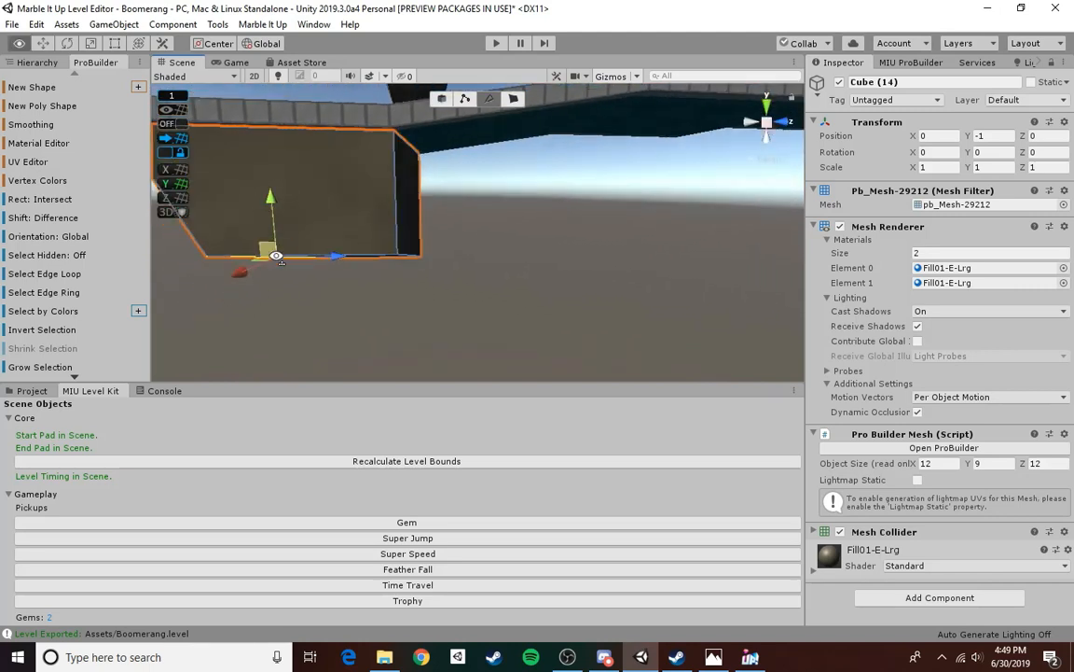
pyautogui.keyDown('alt'); pyautogui.moveTo(452, 261); pyautogui.dragTo(376, 278); pyautogui.keyUp('alt')
pyautogui.click(424, 310)
pyautogui.click(377, 256)
pyautogui.click(378, 291)
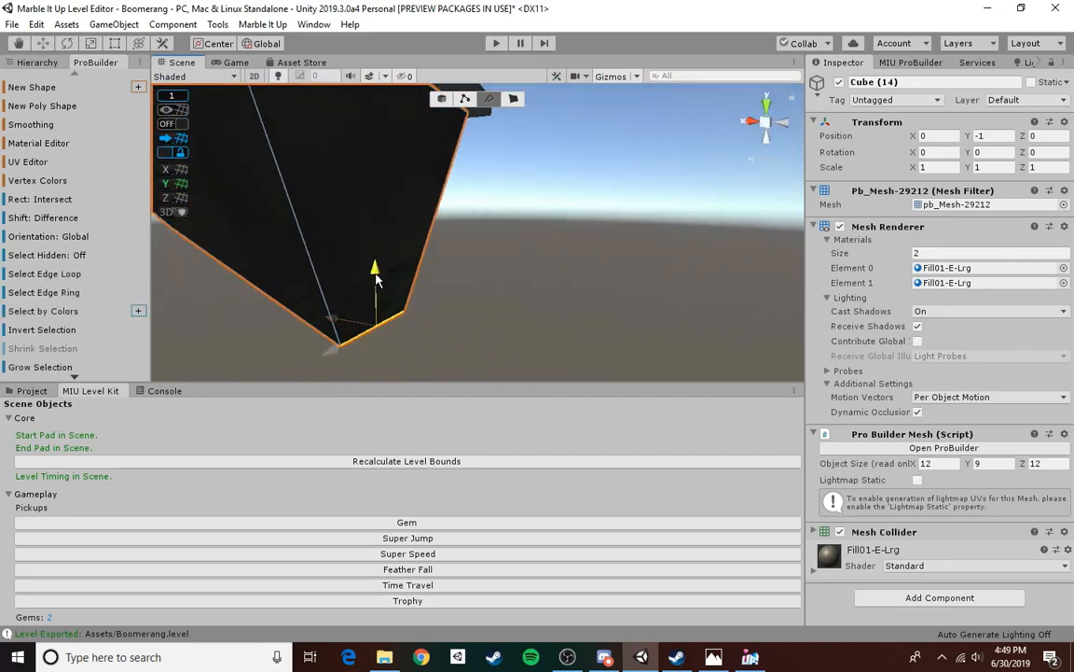
# - Pull the start support's outer bottom edge further inward and lower it to a block height of 10 units
pyautogui.click(370, 334)
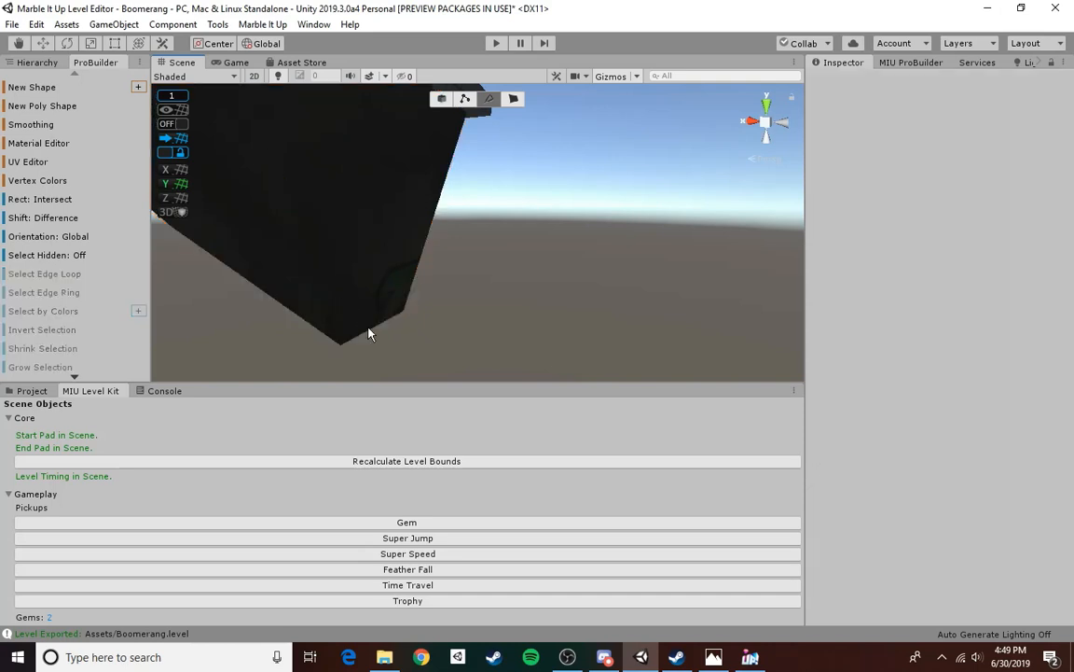
pyautogui.click(360, 336)
pyautogui.click(317, 316)
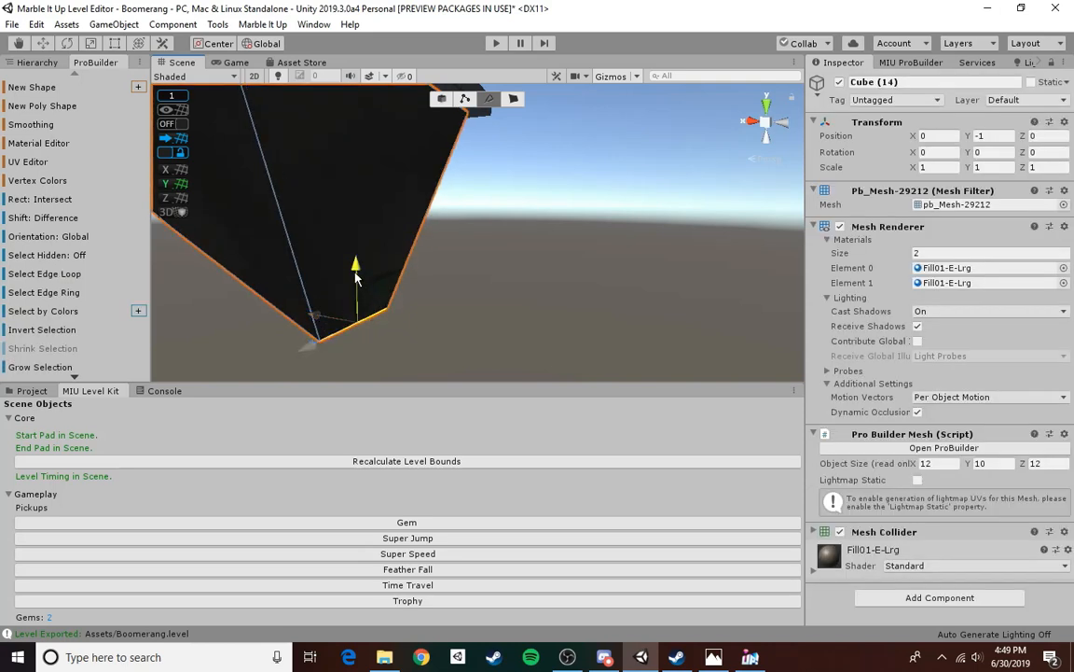
pyautogui.moveTo(356, 278); pyautogui.dragTo(511, 265)
pyautogui.click(443, 100)
pyautogui.click(535, 249)
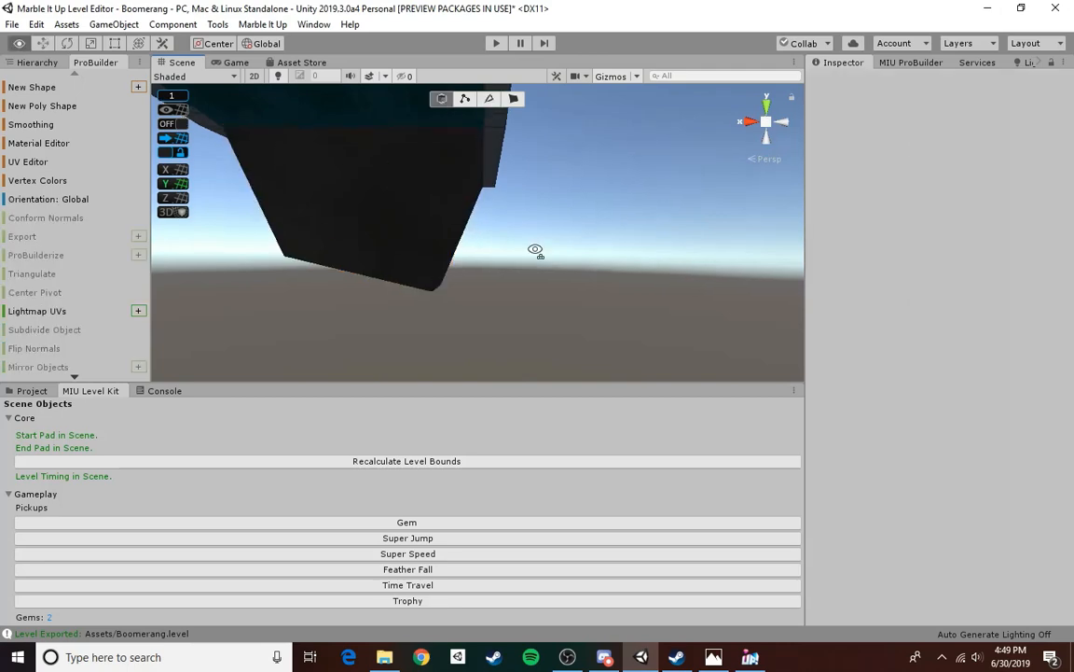
# - Duplicate the low-friction ice platform's floor block and place the copy directly beneath it at Y 12
pyautogui.moveTo(536, 250); pyautogui.dragTo(600, 255, button='right')
pyautogui.click(448, 259)
pyautogui.moveTo(448, 259); pyautogui.dragTo(494, 248, button='right')
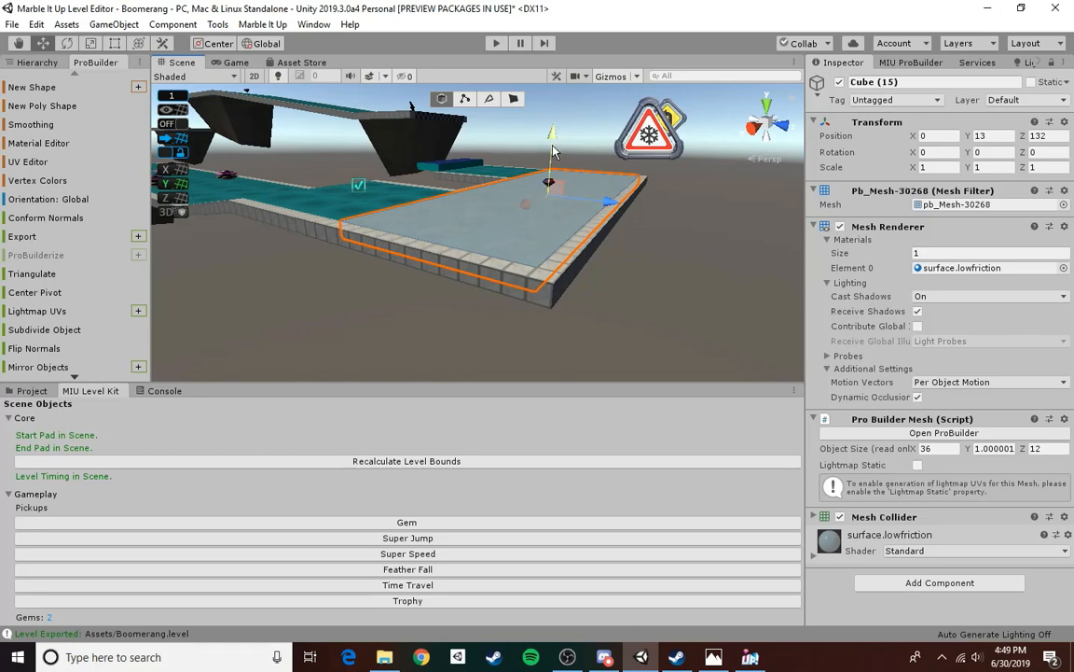
pyautogui.moveTo(552, 149); pyautogui.dragTo(551, 158)
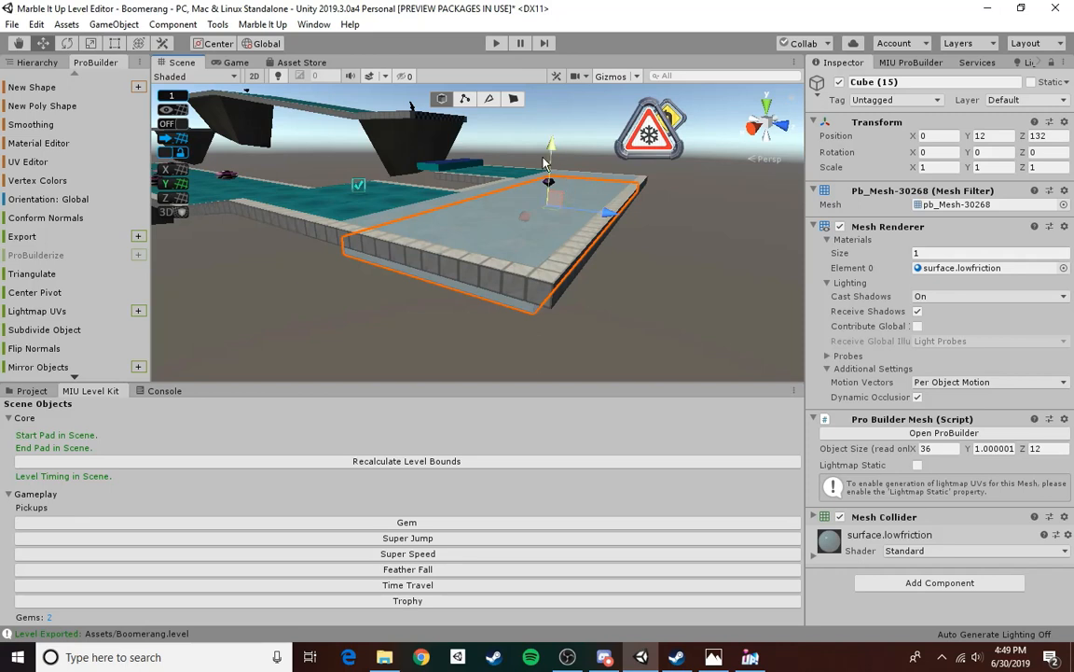
# - Extend the bottom face of the block beneath the ice platform down to a height of 7 units
pyautogui.moveTo(545, 163); pyautogui.dragTo(576, 131, button='right')
pyautogui.click(513, 99)
pyautogui.click(528, 136)
pyautogui.moveTo(581, 184); pyautogui.dragTo(583, 248)
pyautogui.click(445, 99)
# - Apply the Fill01-E-Lrg material from an existing support to the block beneath the ice platform
pyautogui.moveTo(461, 196); pyautogui.dragTo(604, 354, button='right')
pyautogui.click(363, 261)
pyautogui.moveTo(837, 616); pyautogui.dragTo(598, 194)
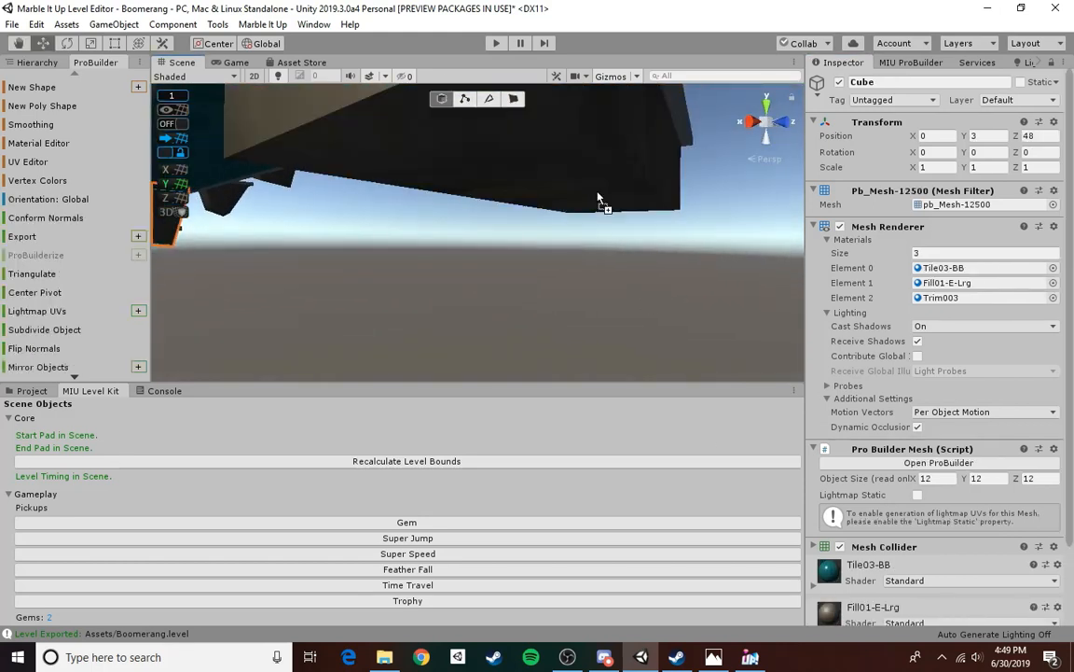
pyautogui.moveTo(598, 194); pyautogui.dragTo(585, 171, button='right')
pyautogui.click(584, 171)
# - Extend the ice platform support's bottom face further down to a block height of 12 units
pyautogui.click(513, 100)
pyautogui.click(531, 228)
pyautogui.moveTo(531, 228); pyautogui.dragTo(522, 235, button='right')
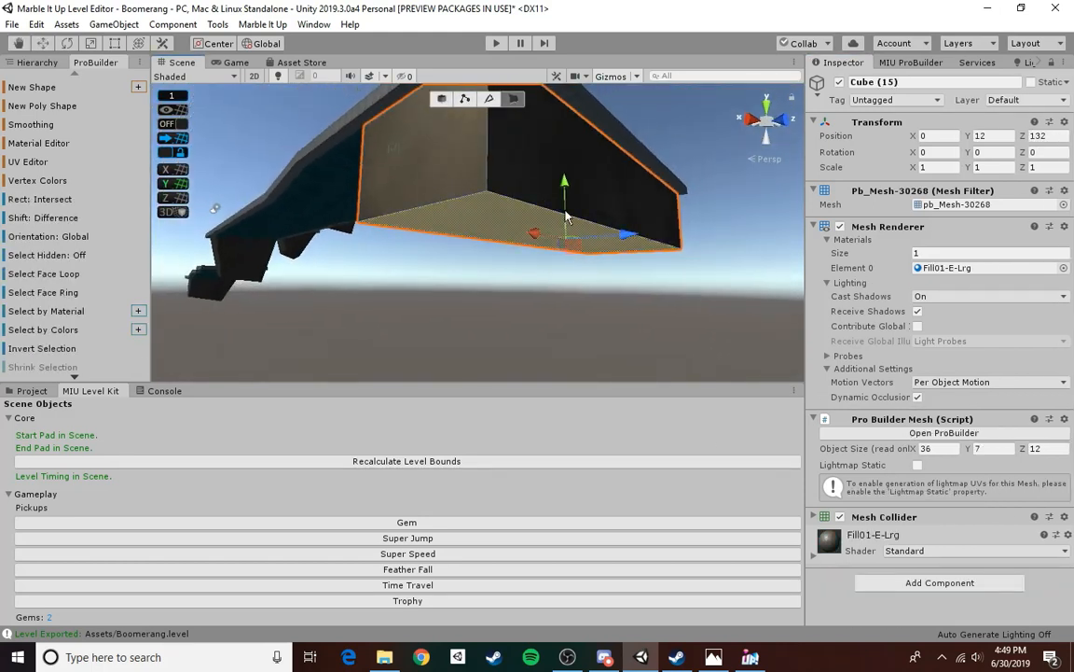
pyautogui.moveTo(564, 184); pyautogui.dragTo(561, 235)
# - Convert the UVs of all faces of the ice platform's support to manual and close the UV Editor
pyautogui.doubleClick(510, 196)
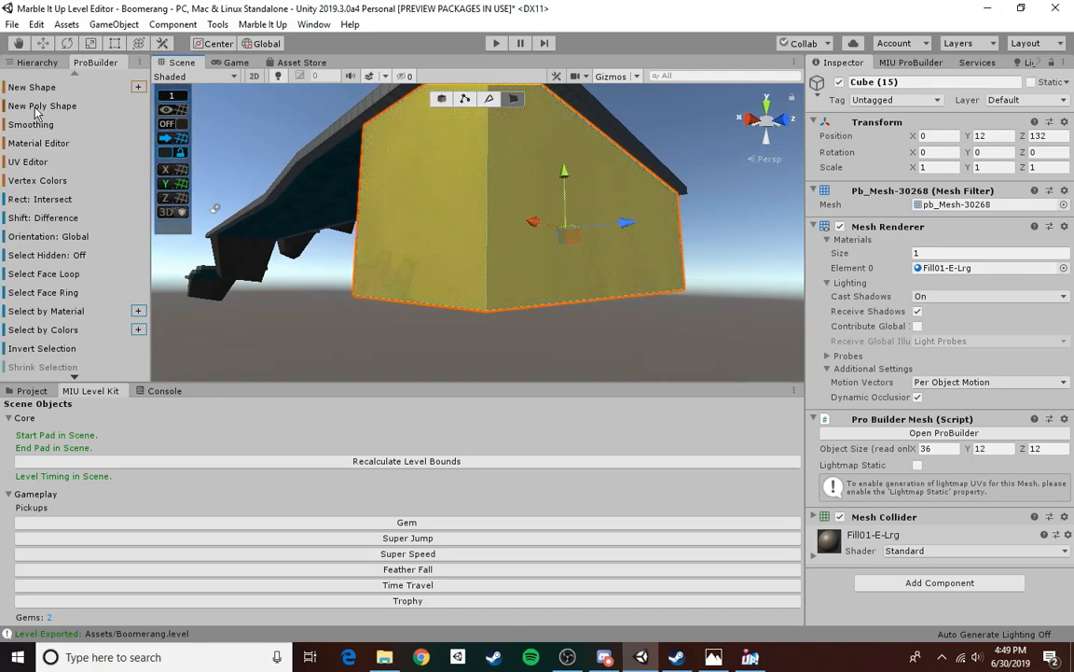
pyautogui.click(28, 163)
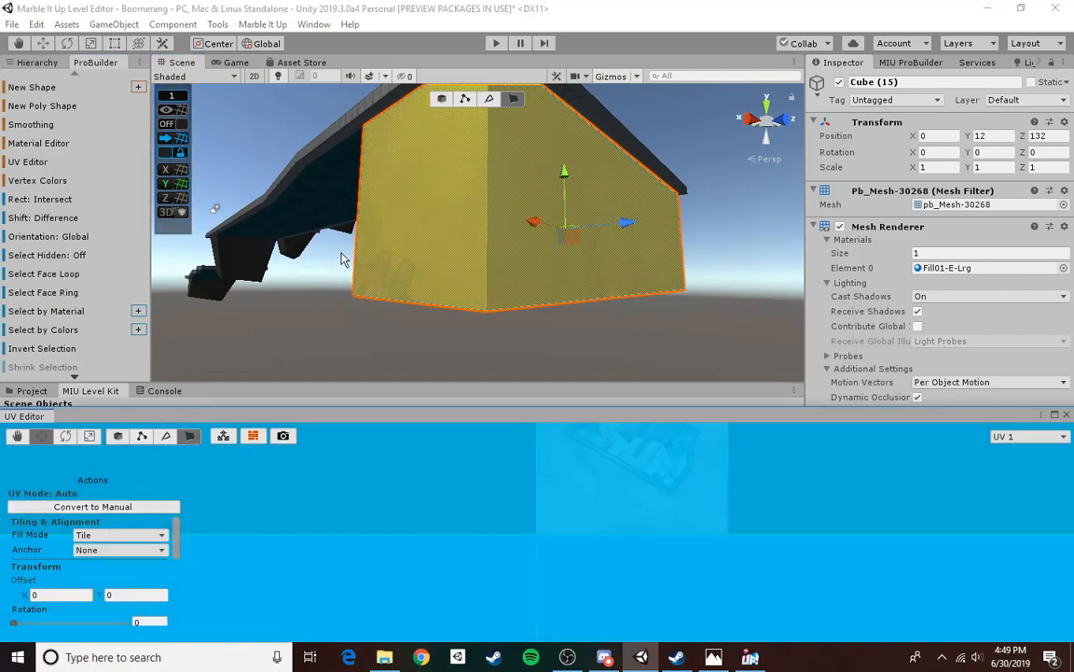
pyautogui.moveTo(343, 259); pyautogui.dragTo(325, 199, button='right')
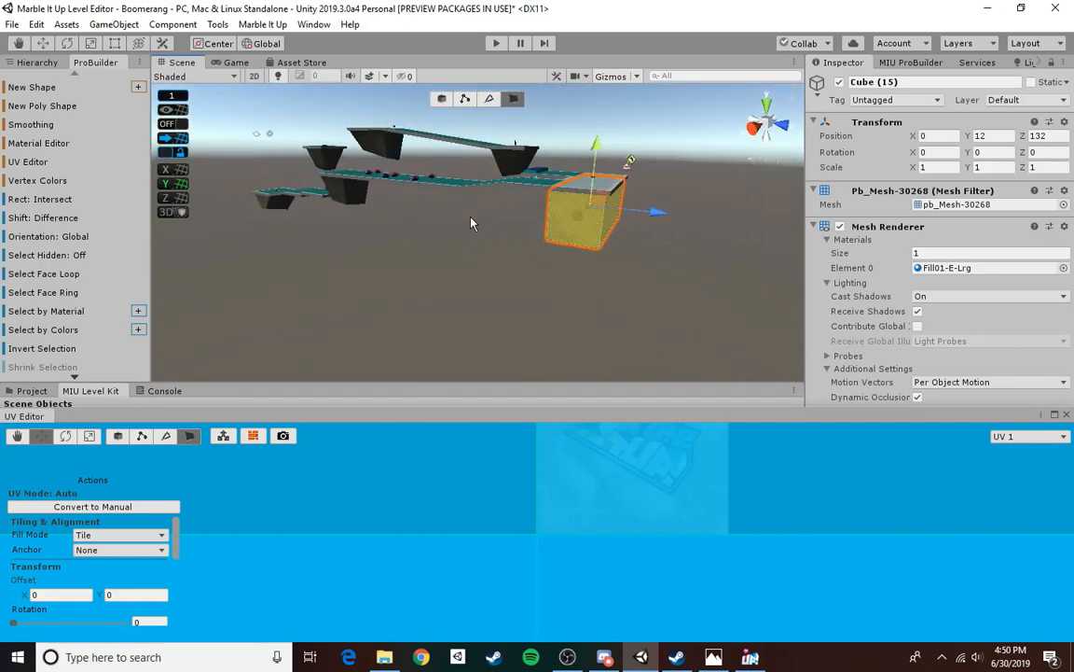
pyautogui.moveTo(457, 239); pyautogui.dragTo(530, 161, button='right')
pyautogui.press('w')
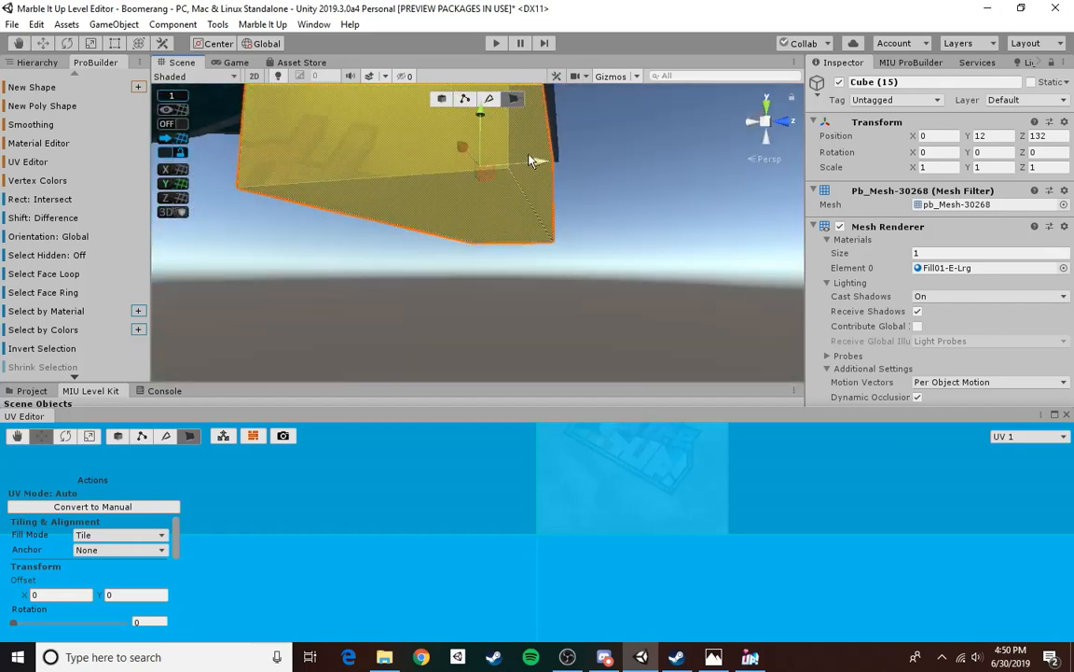
pyautogui.click(163, 507)
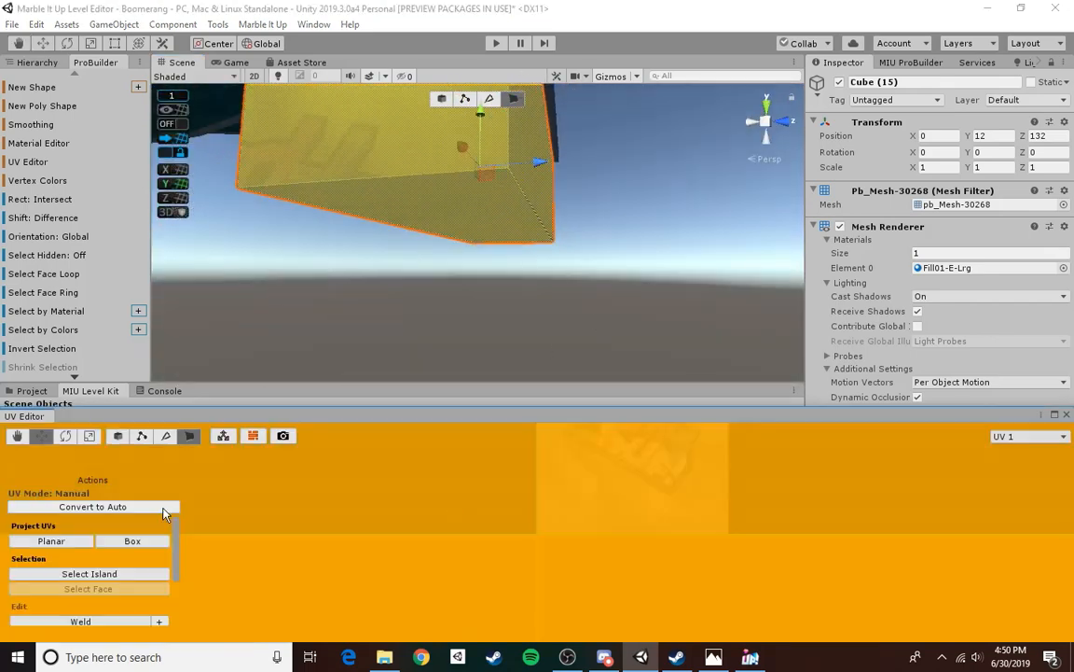
pyautogui.click(1068, 416)
# - Move two adjacent bottom edges of the ice platform's support inward and upward to start its taper
pyautogui.click(488, 98)
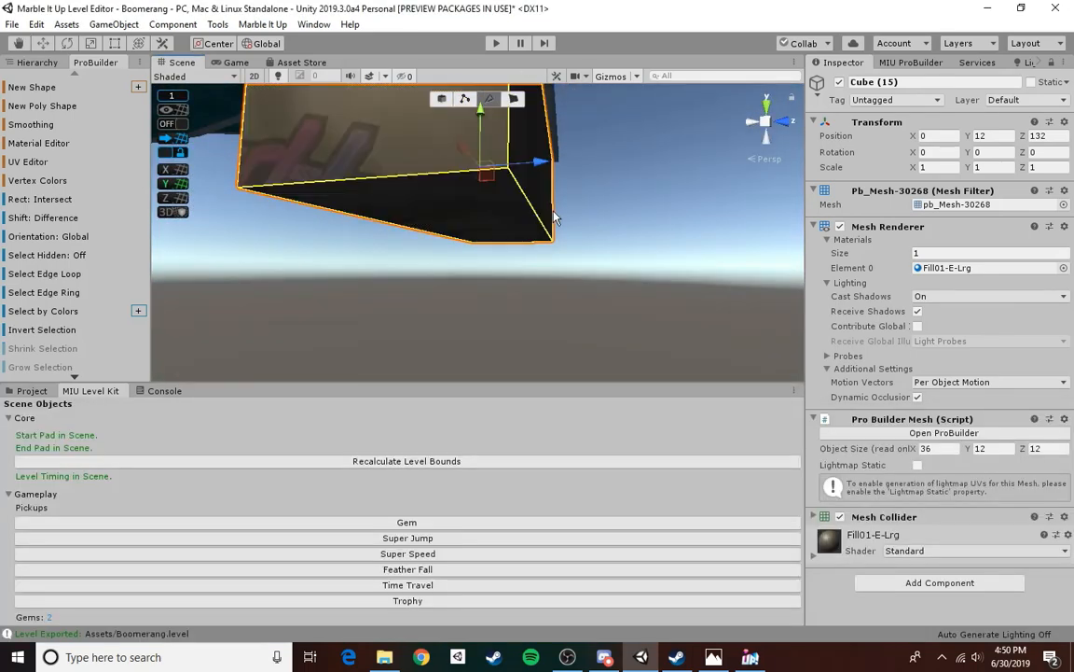
pyautogui.click(551, 196)
pyautogui.moveTo(595, 226); pyautogui.dragTo(561, 227)
pyautogui.moveTo(510, 182); pyautogui.dragTo(508, 159)
pyautogui.click(363, 148)
pyautogui.moveTo(357, 216); pyautogui.dragTo(350, 162, button='right')
pyautogui.moveTo(329, 146); pyautogui.dragTo(331, 129)
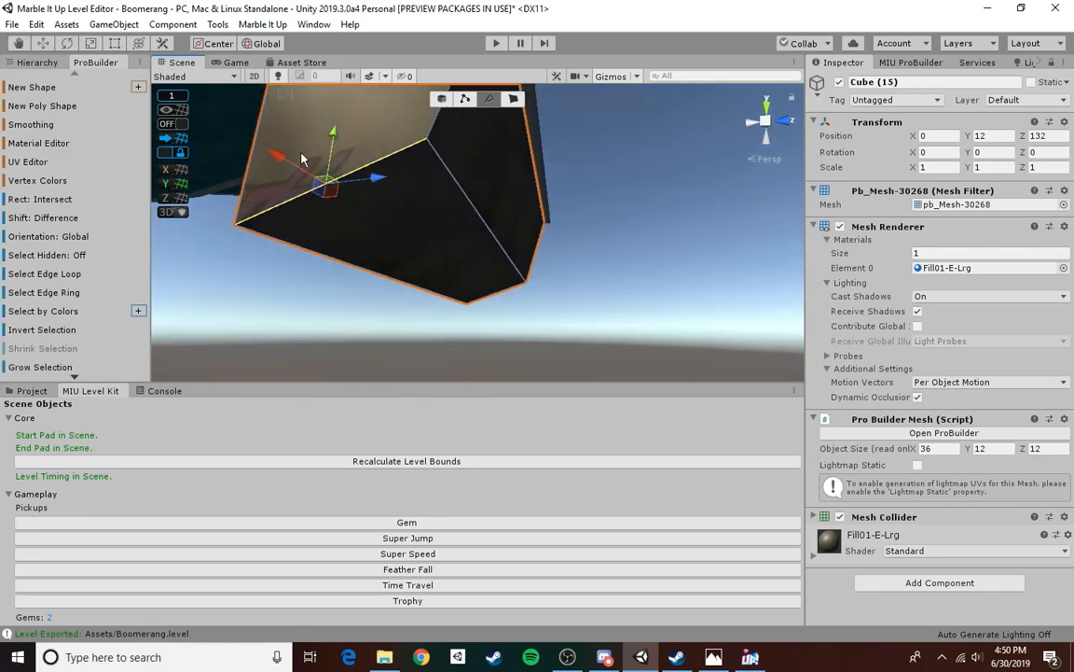
pyautogui.moveTo(286, 161); pyautogui.dragTo(326, 195)
# - Move the remaining bottom edges of the ice platform's support inward and upward to a block height of 10 units
pyautogui.moveTo(359, 223); pyautogui.dragTo(443, 229, button='right')
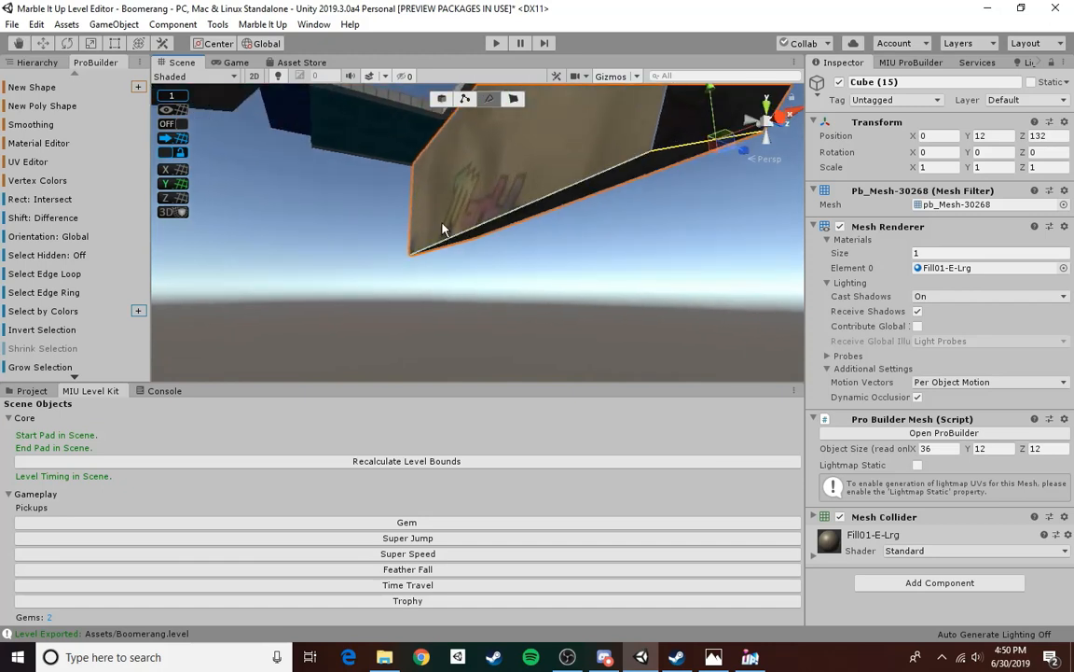
pyautogui.moveTo(510, 239); pyautogui.dragTo(530, 243)
pyautogui.moveTo(486, 179); pyautogui.dragTo(482, 154)
pyautogui.moveTo(495, 177); pyautogui.dragTo(401, 110, button='right')
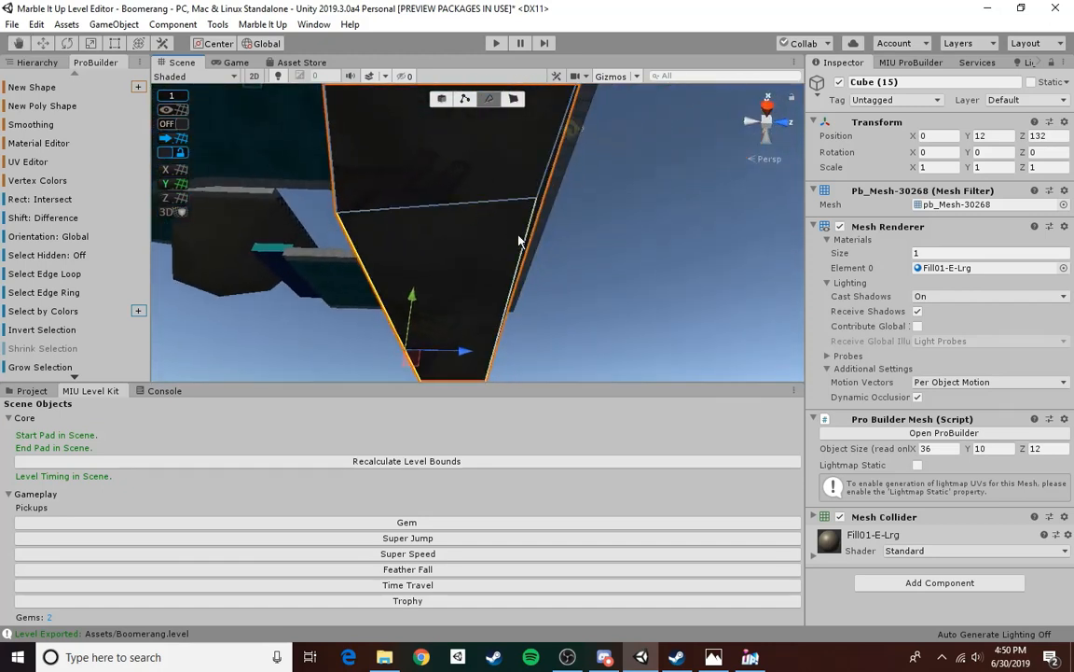
pyautogui.click(519, 240)
pyautogui.moveTo(518, 240); pyautogui.dragTo(981, 388, button='right')
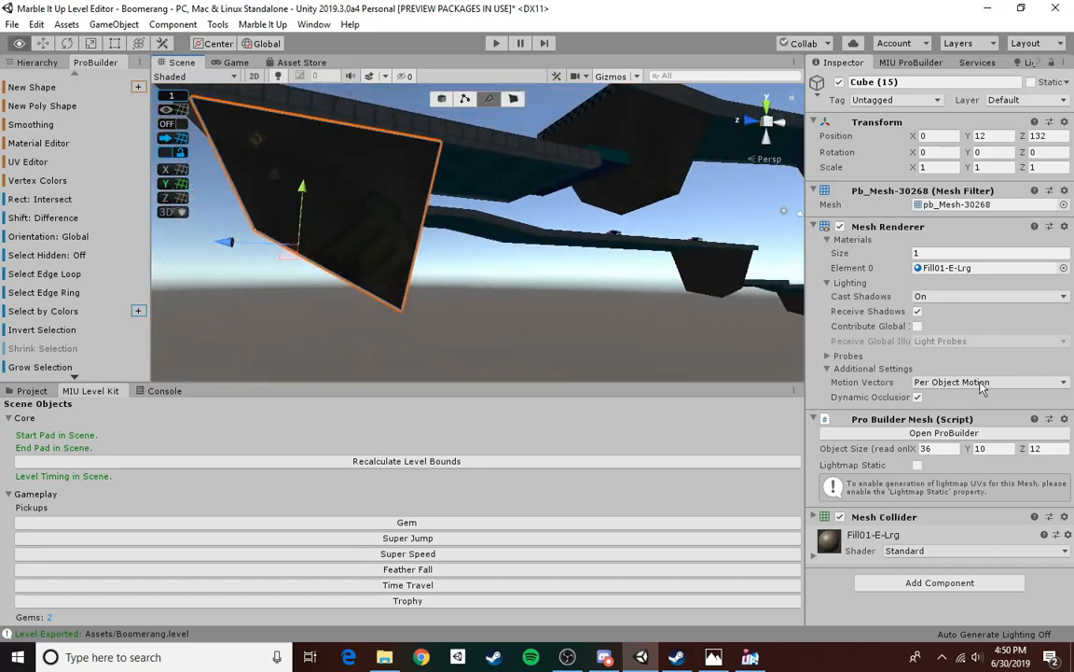
# - Raise the lowest bottom corners of the ice platform's support to a block height of 9 units and deselect the block
pyautogui.click(470, 101)
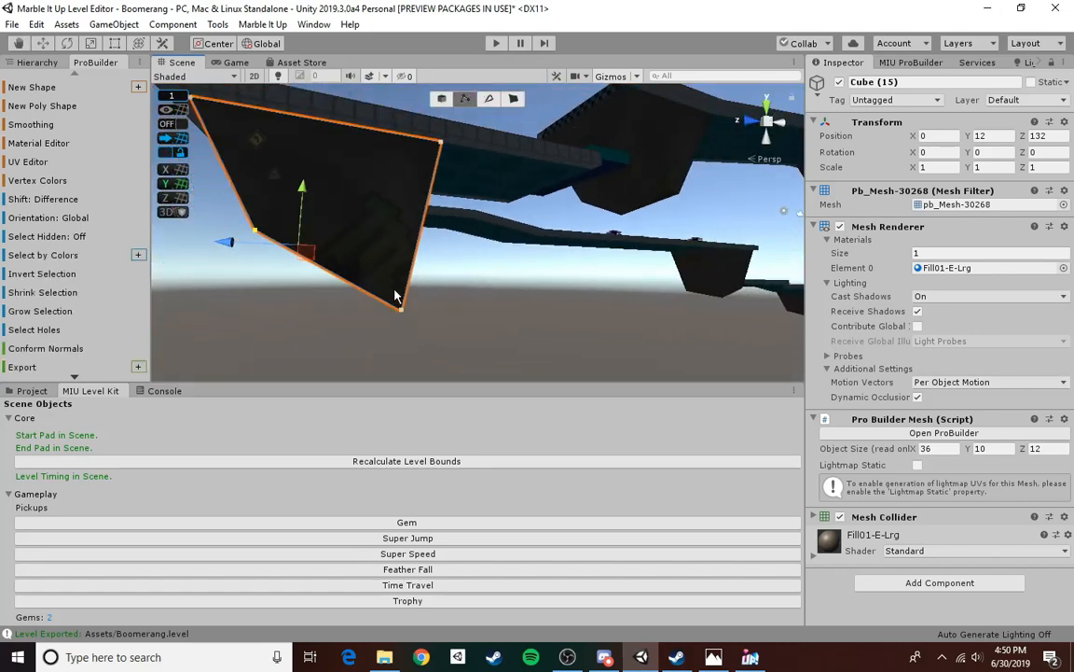
pyautogui.click(400, 306)
pyautogui.moveTo(403, 307); pyautogui.dragTo(516, 299, button='right')
pyautogui.press('h')
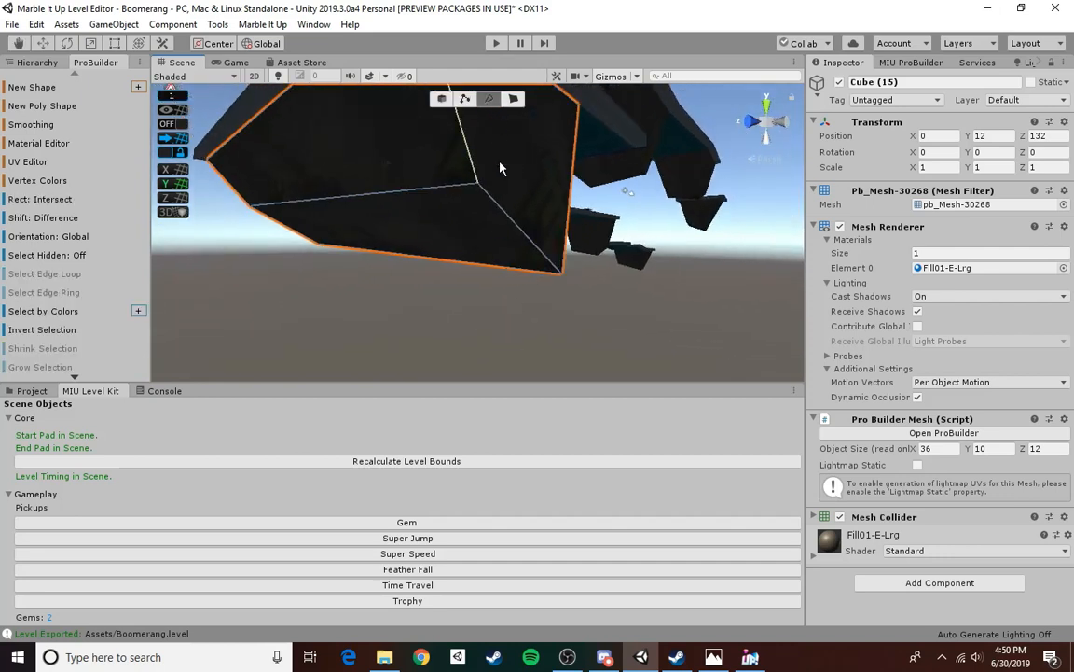
pyautogui.moveTo(472, 242); pyautogui.dragTo(442, 270, button='right')
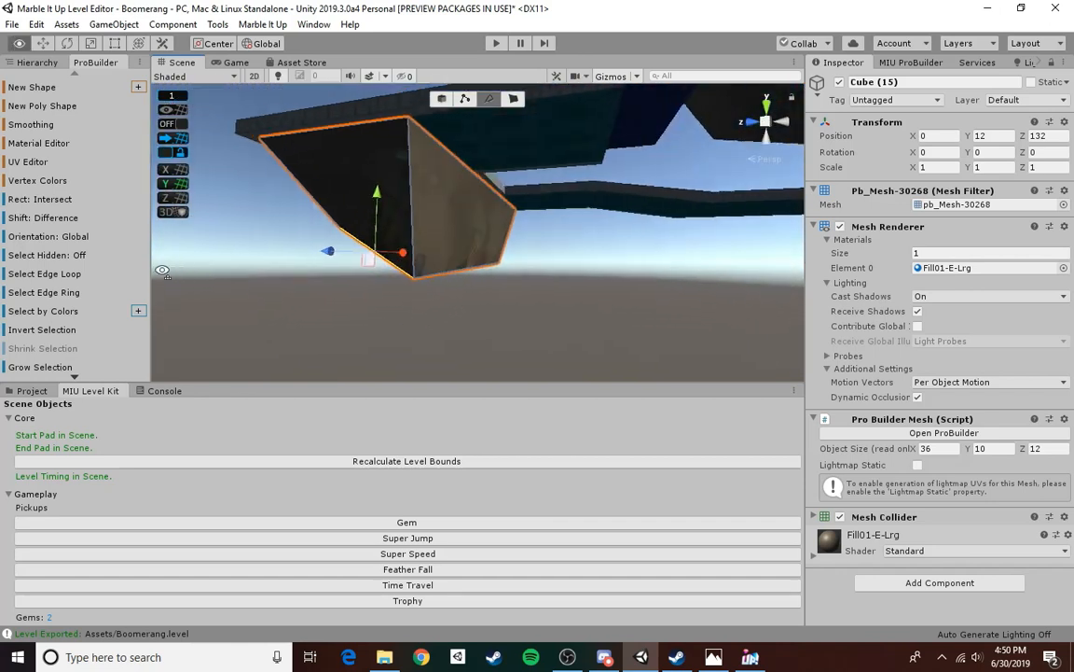
pyautogui.click(466, 99)
pyautogui.moveTo(396, 241); pyautogui.dragTo(392, 211)
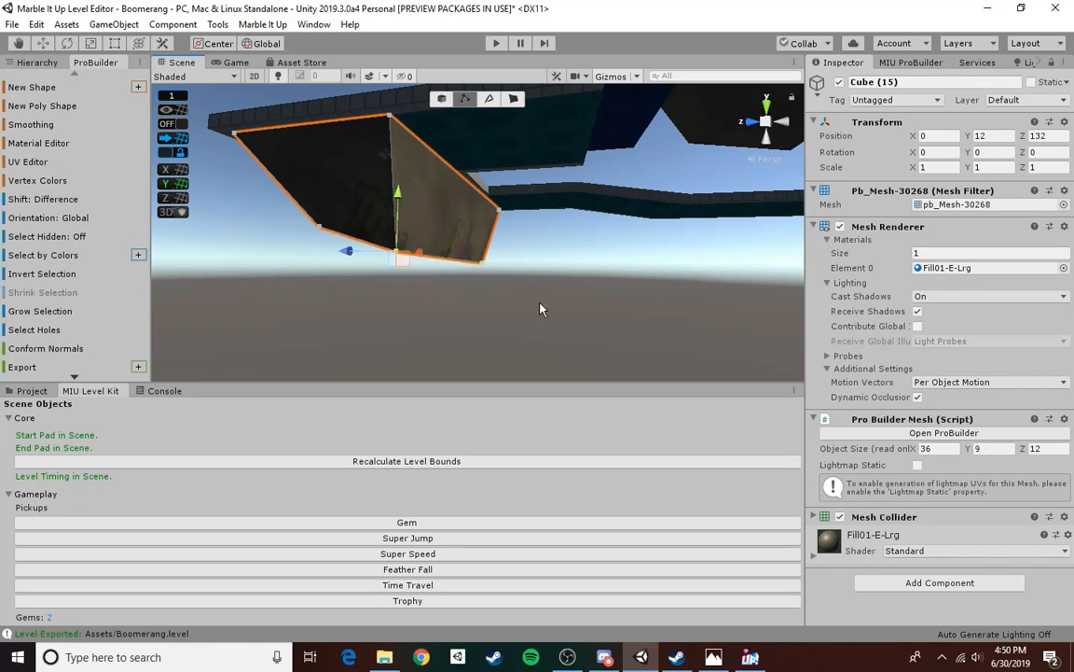
pyautogui.click(440, 97)
pyautogui.click(515, 247)
pyautogui.moveTo(516, 247); pyautogui.dragTo(548, 355, button='right')
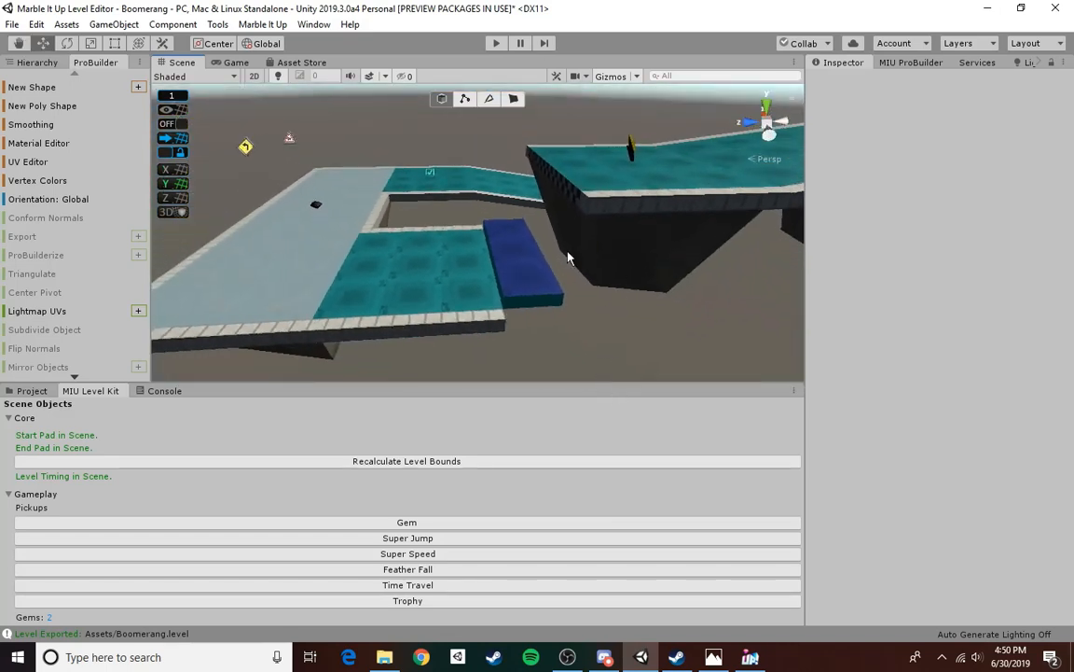
# - Save the Boomerang scene and export the level with the MIU Level Kit
pyautogui.click(8, 25)
pyautogui.click(34, 79)
pyautogui.click(7, 495)
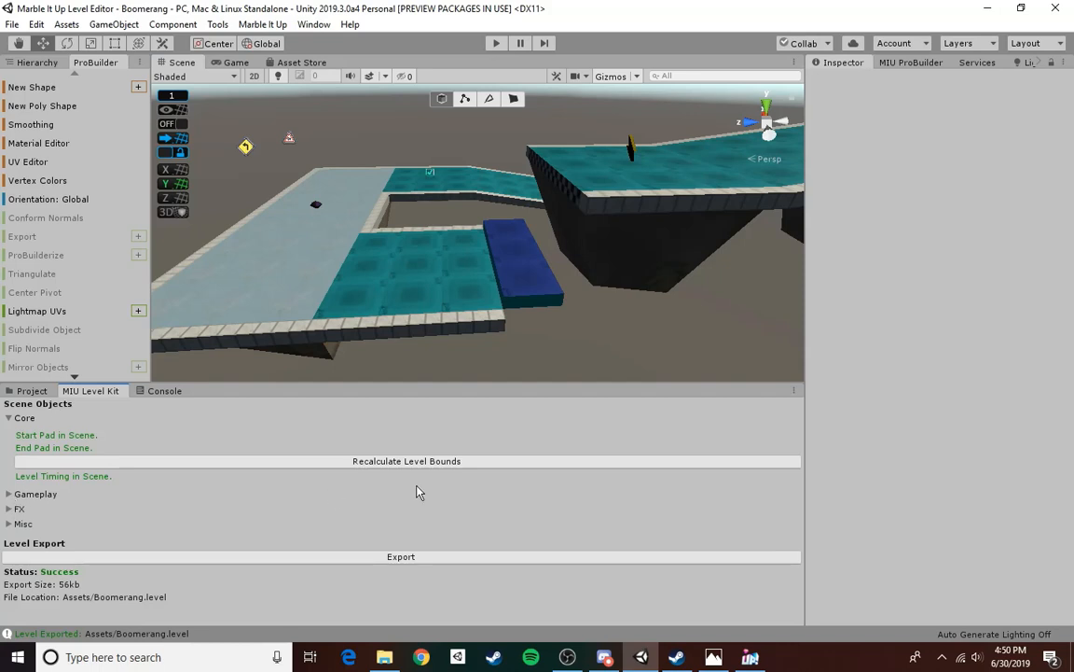
pyautogui.click(11, 25)
pyautogui.click(39, 79)
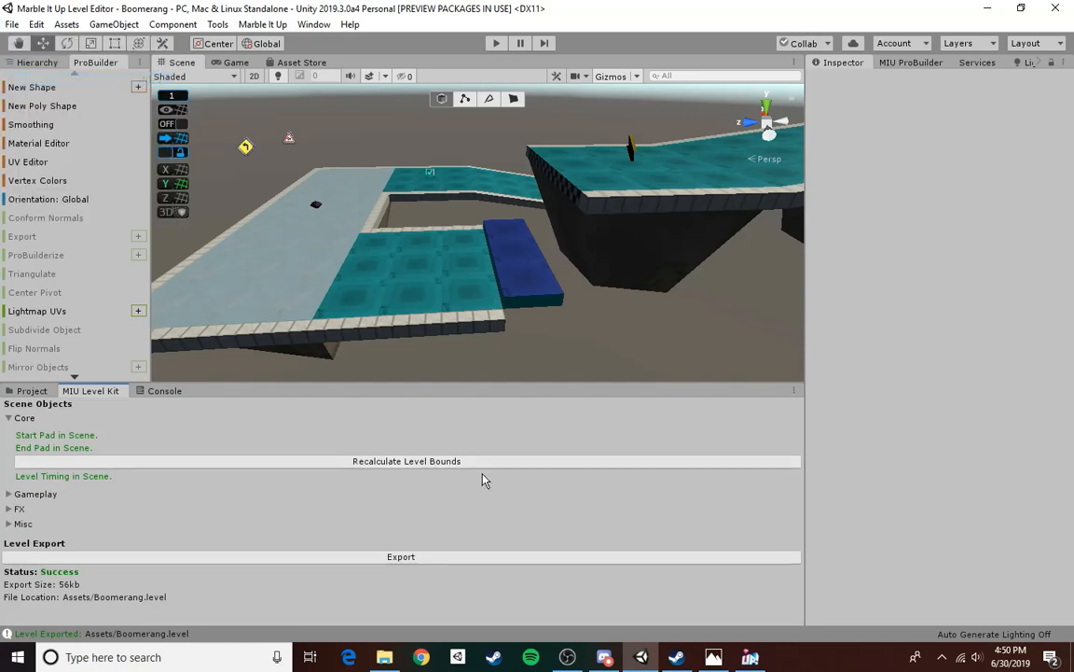
pyautogui.click(470, 561)
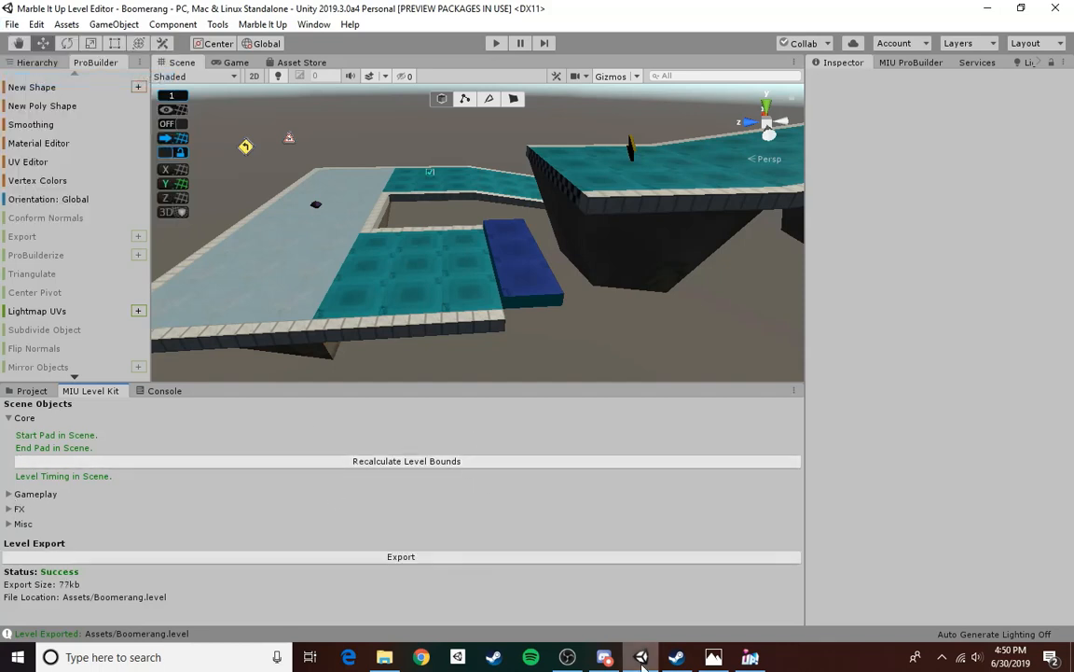
# - Switch to Marble It Up and playtest the exported level to the end pad, collecting both gems
pyautogui.click(618, 658)
pyautogui.click(642, 659)
pyautogui.click(751, 659)
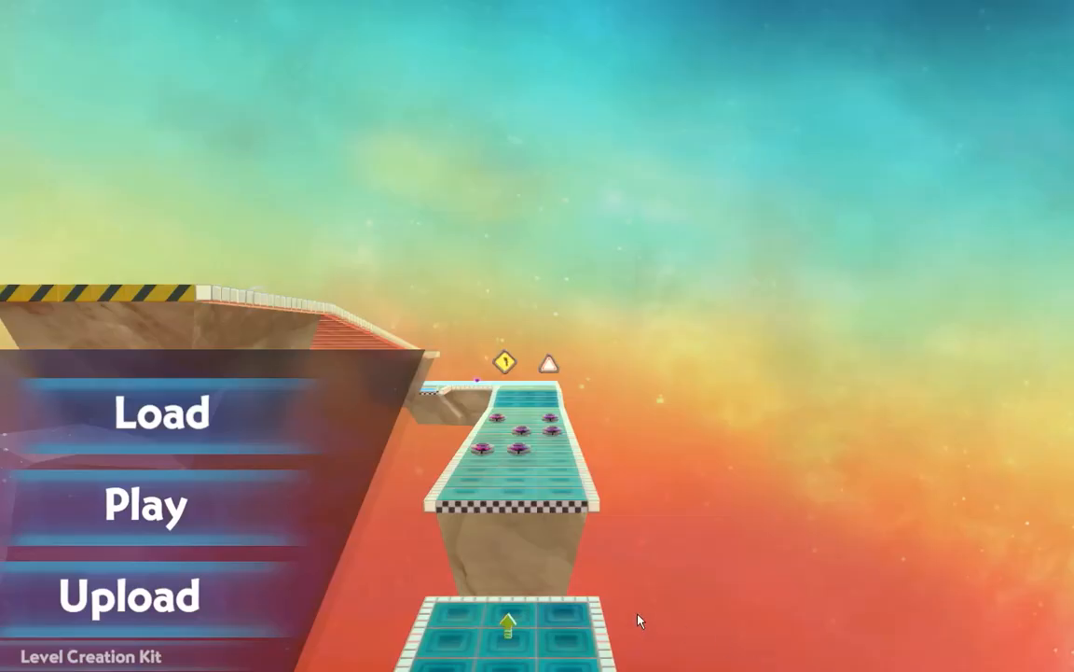
pyautogui.click(220, 528)
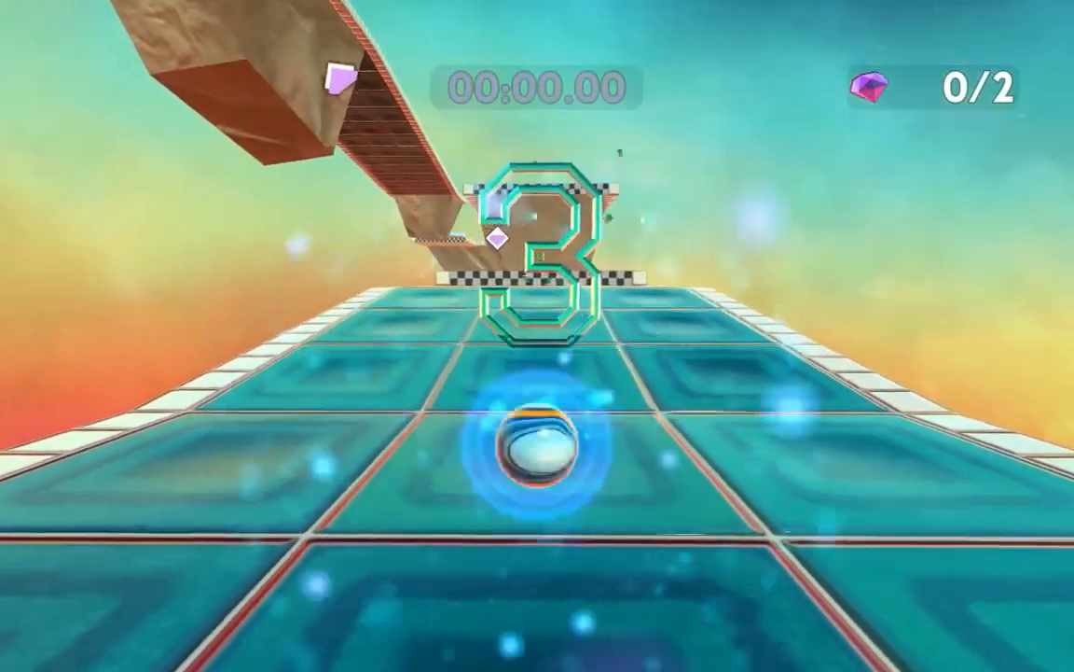
pyautogui.press('w')
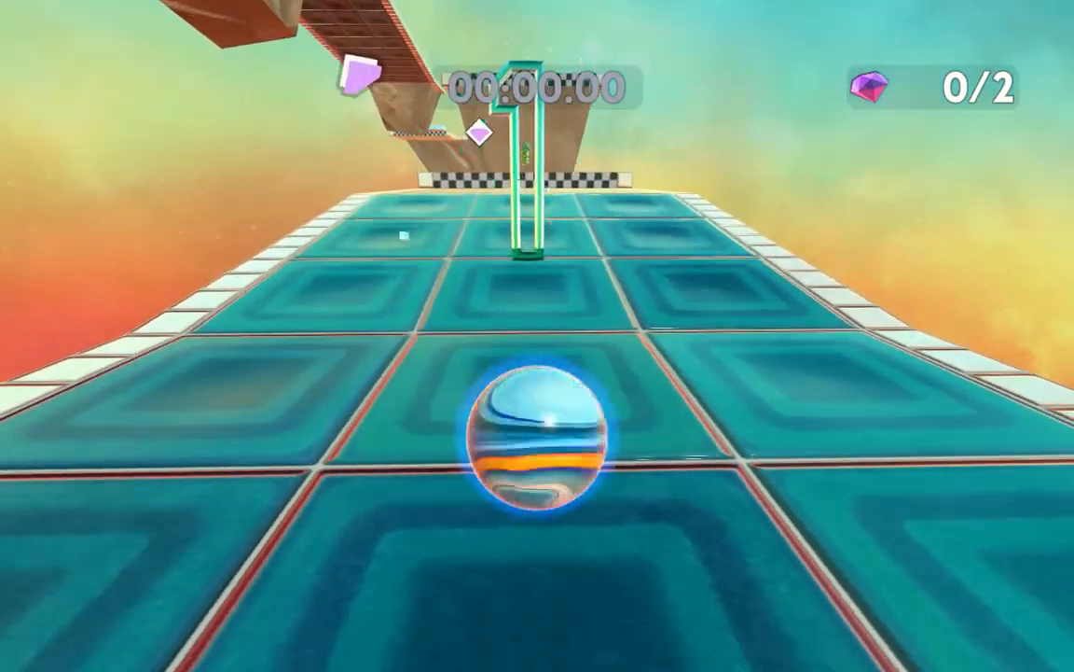
pyautogui.press('space')
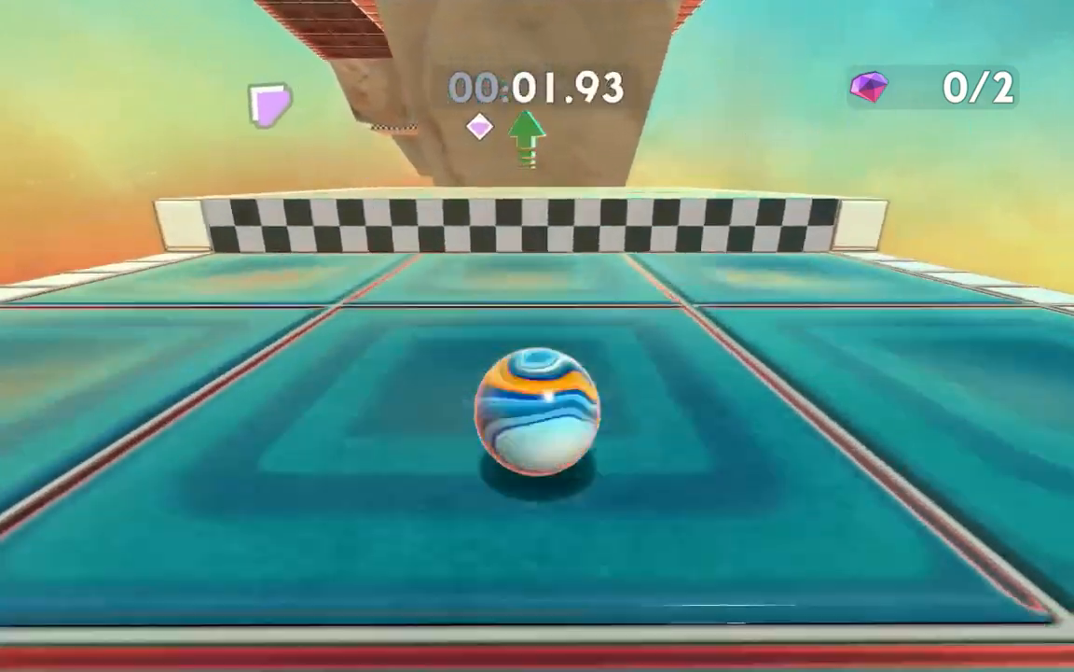
pyautogui.press('space')
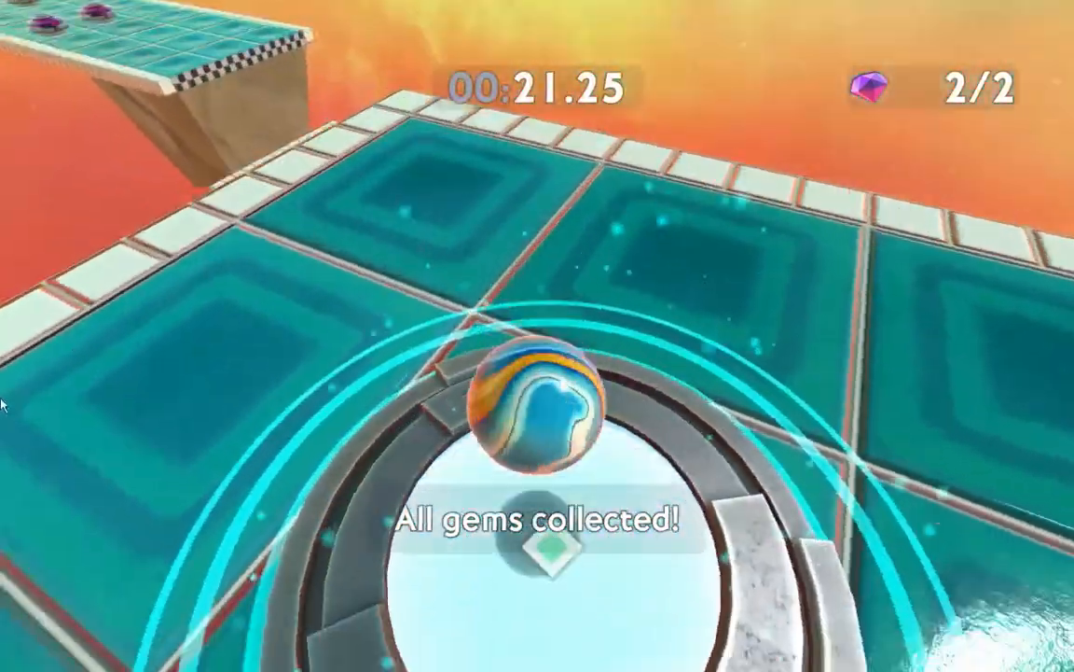
# - Return to the Unity level editor and examine the level's layout and the ice platform's support from several angles
pyautogui.press('super')
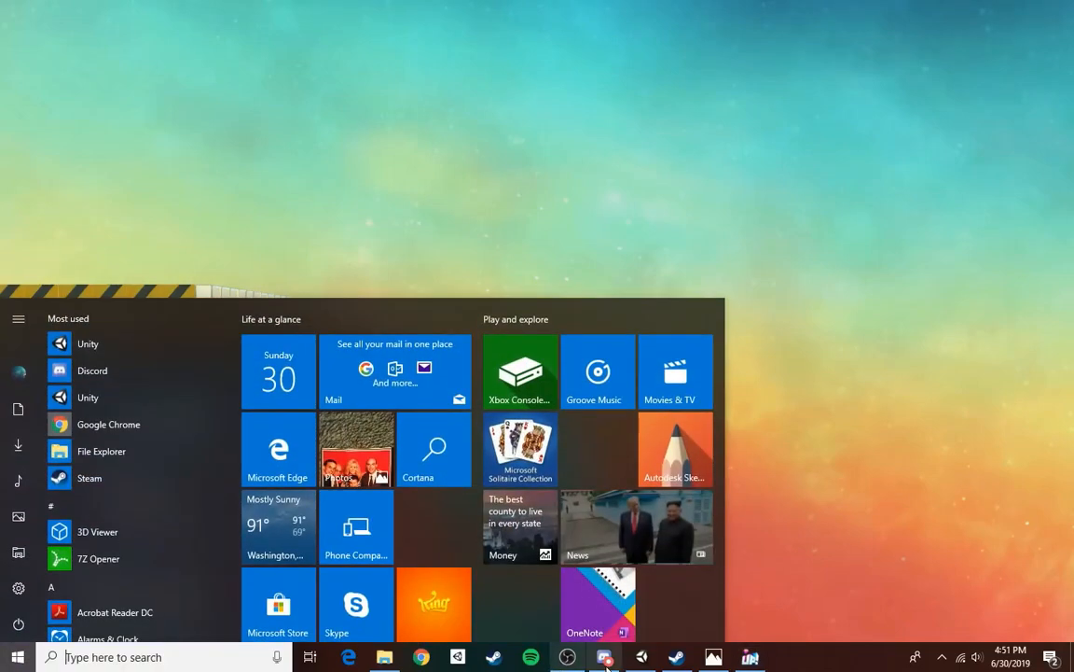
pyautogui.click(644, 663)
pyautogui.moveTo(525, 281); pyautogui.dragTo(786, 239, button='right')
pyautogui.press('s')
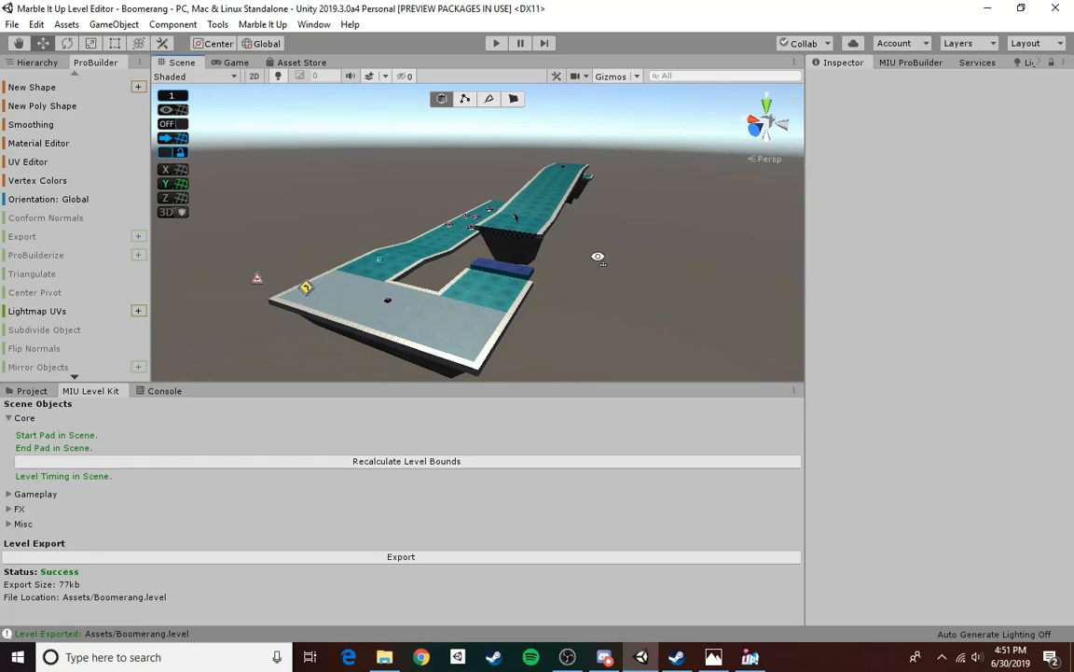
pyautogui.moveTo(598, 258); pyautogui.dragTo(595, 311, button='right')
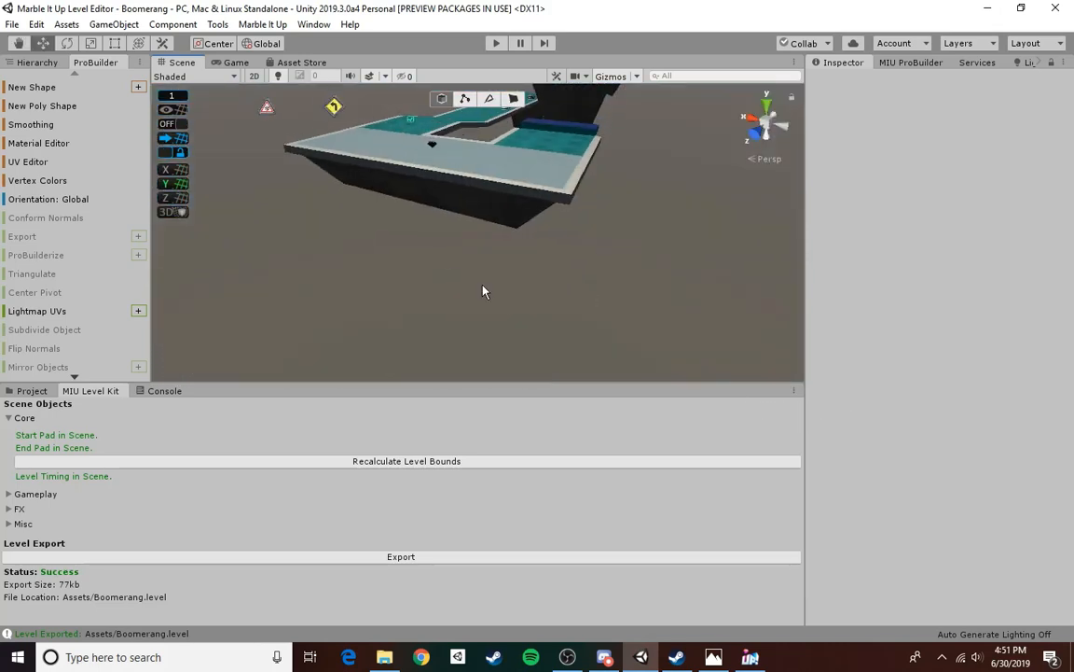
pyautogui.moveTo(512, 312); pyautogui.dragTo(641, 193, button='right')
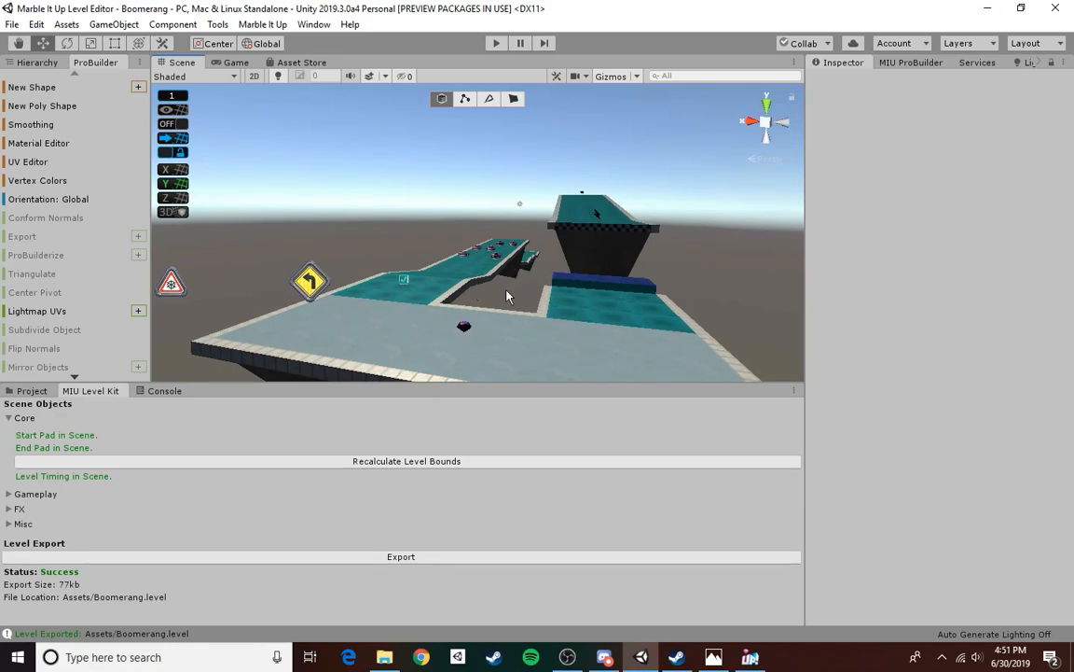
# - Consult the sky numbers in MIU_Skies.png and open the project's Assets/MIU/Internal/Resources folder
pyautogui.click(716, 653)
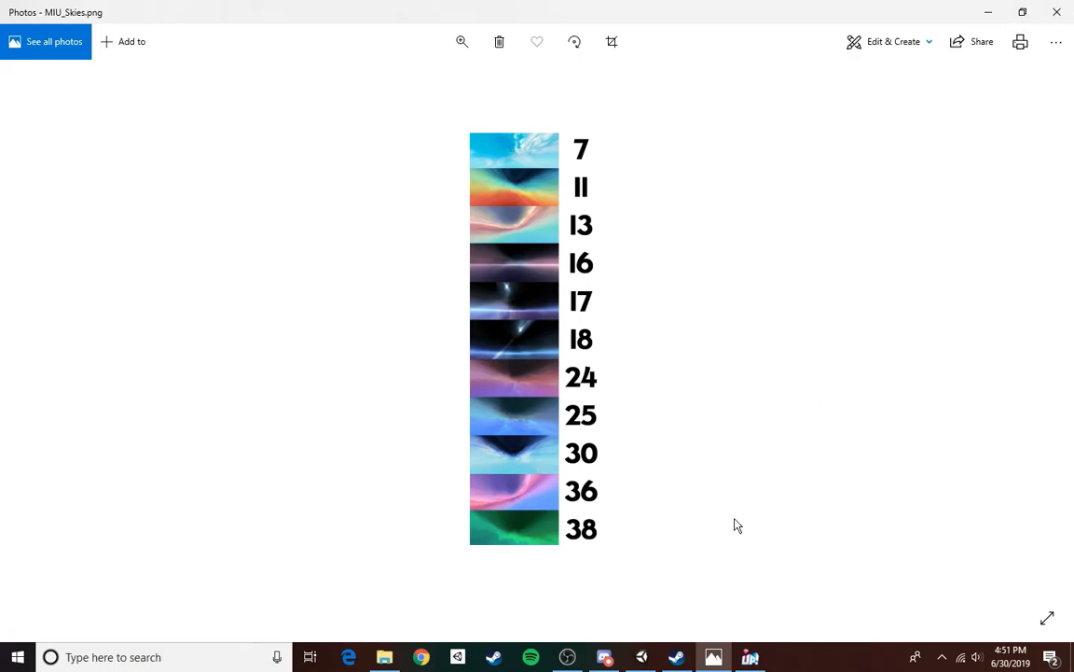
pyautogui.click(642, 658)
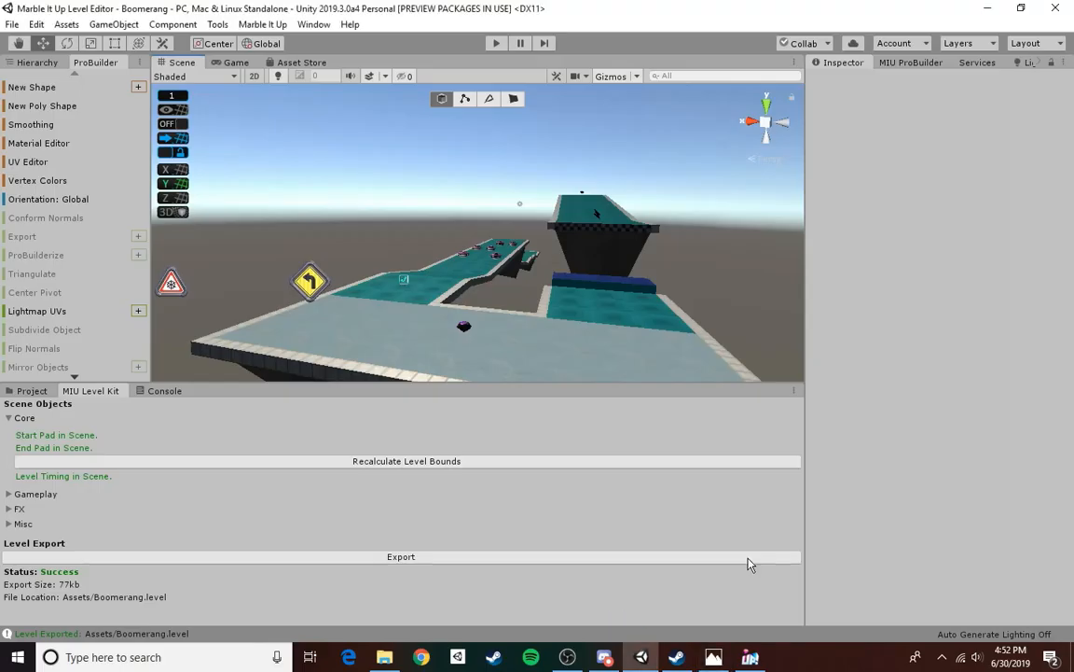
pyautogui.click(36, 391)
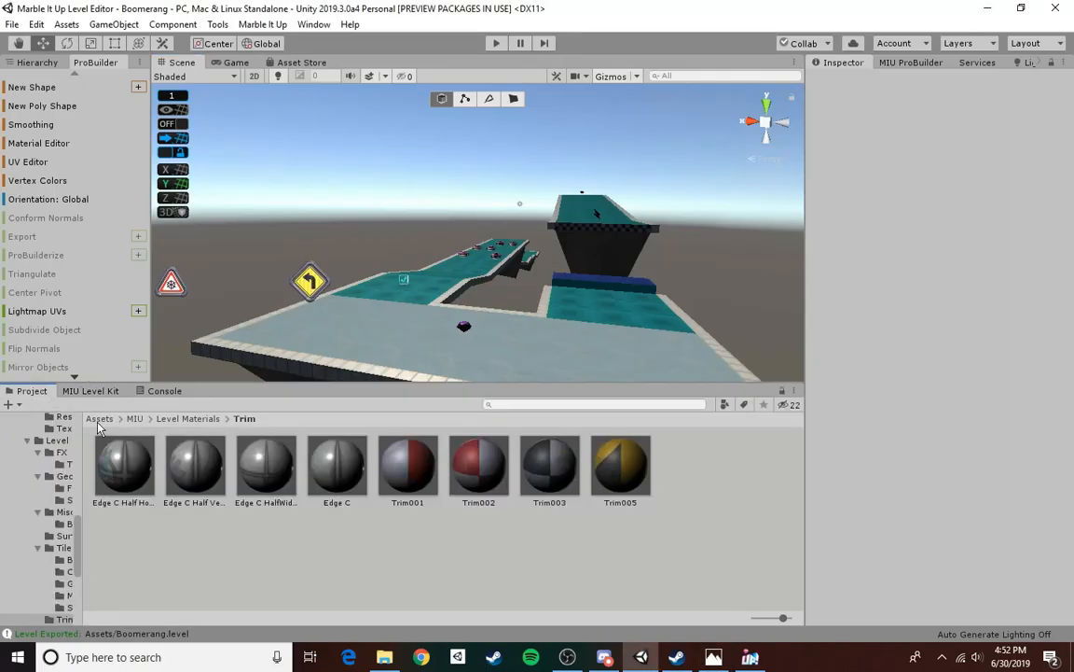
pyautogui.click(99, 419)
pyautogui.doubleClick(196, 468)
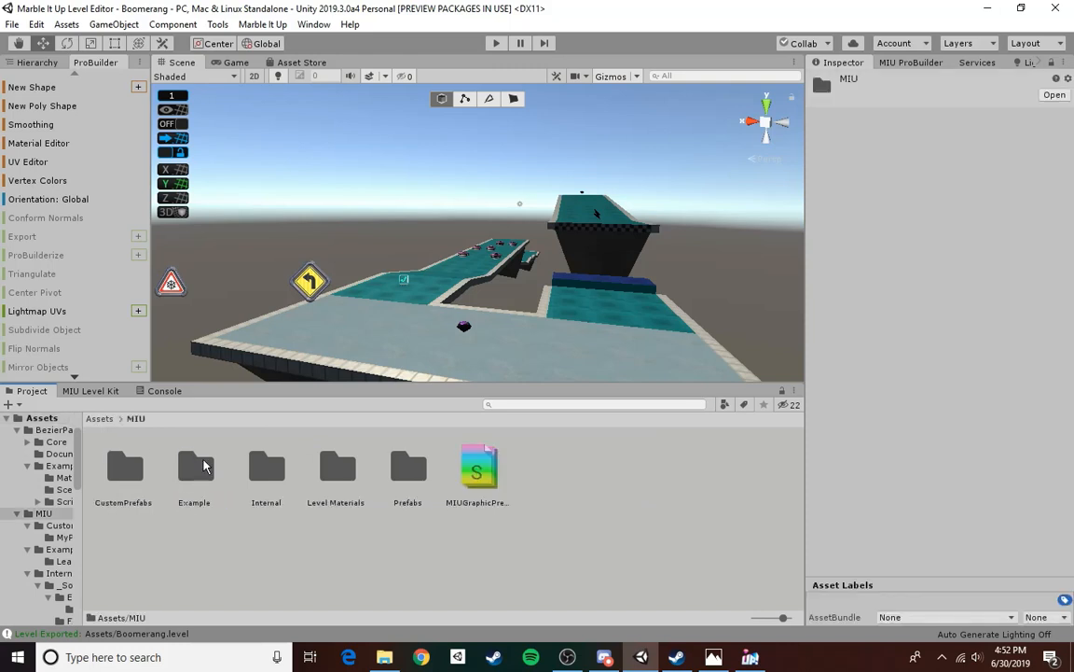
pyautogui.doubleClick(269, 491)
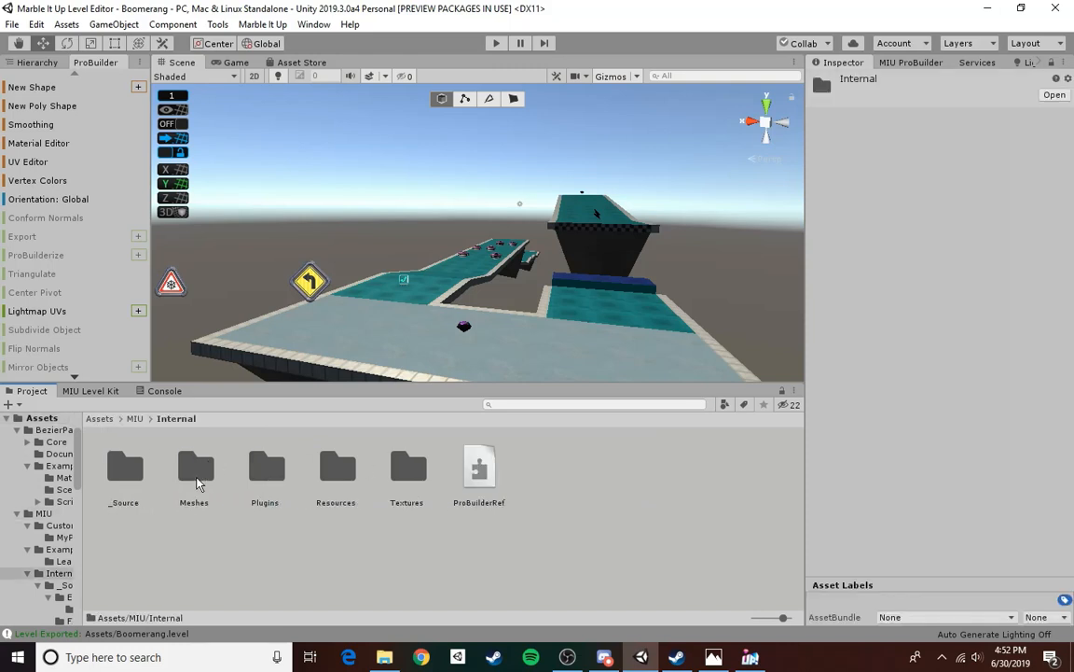
pyautogui.doubleClick(336, 468)
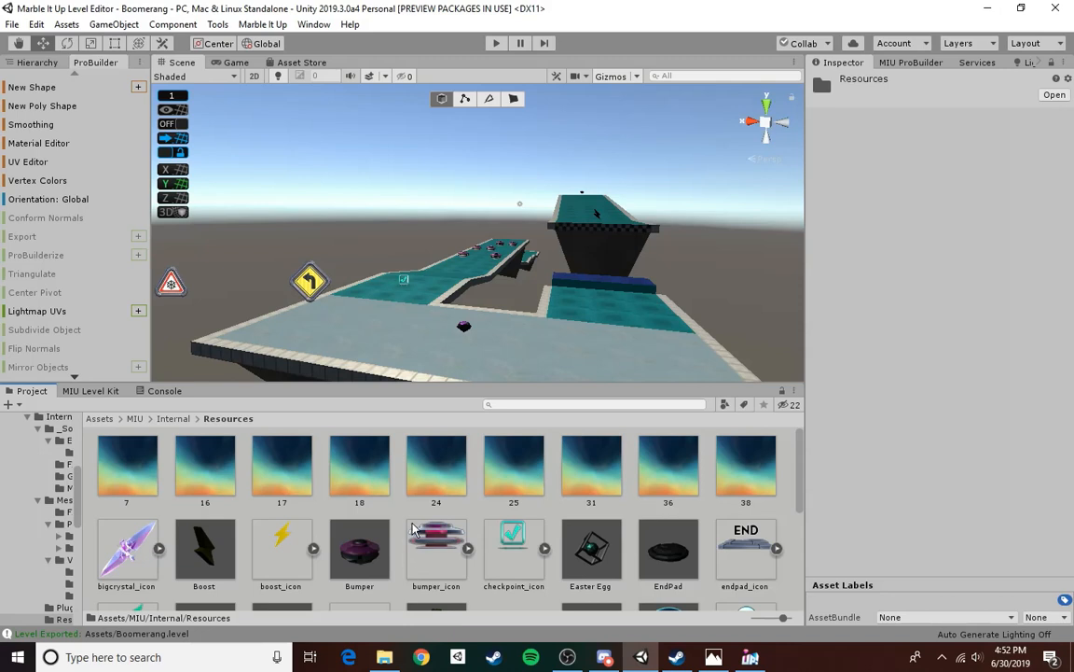
# - Duplicate the skybox material 25 and rename the copy as 30
pyautogui.click(513, 474)
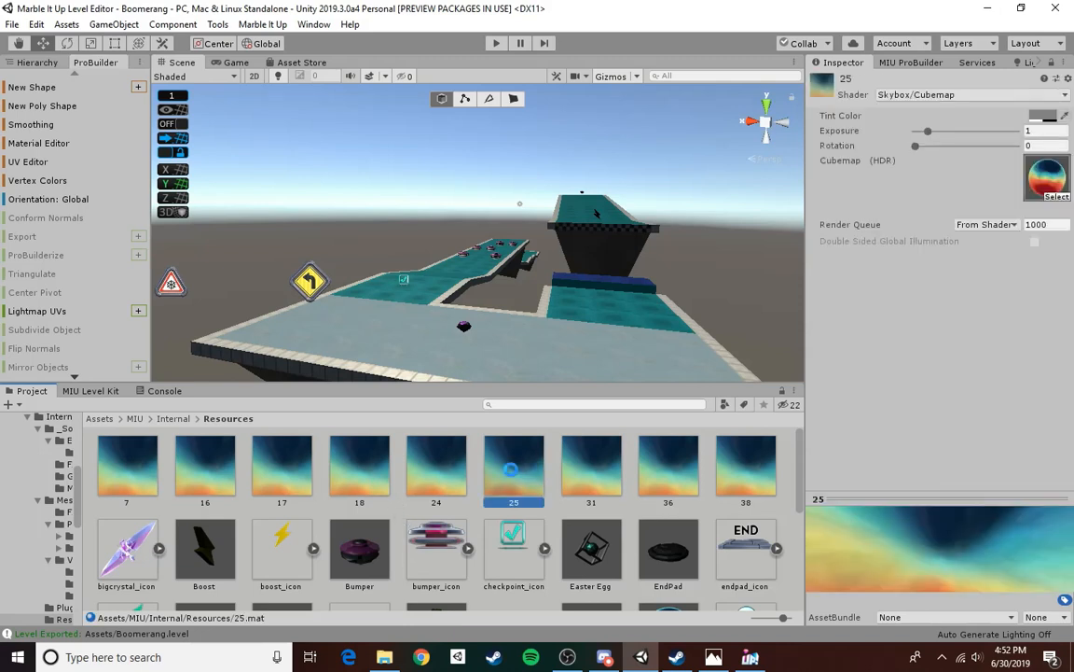
pyautogui.hotkey('ctrl', 'd')
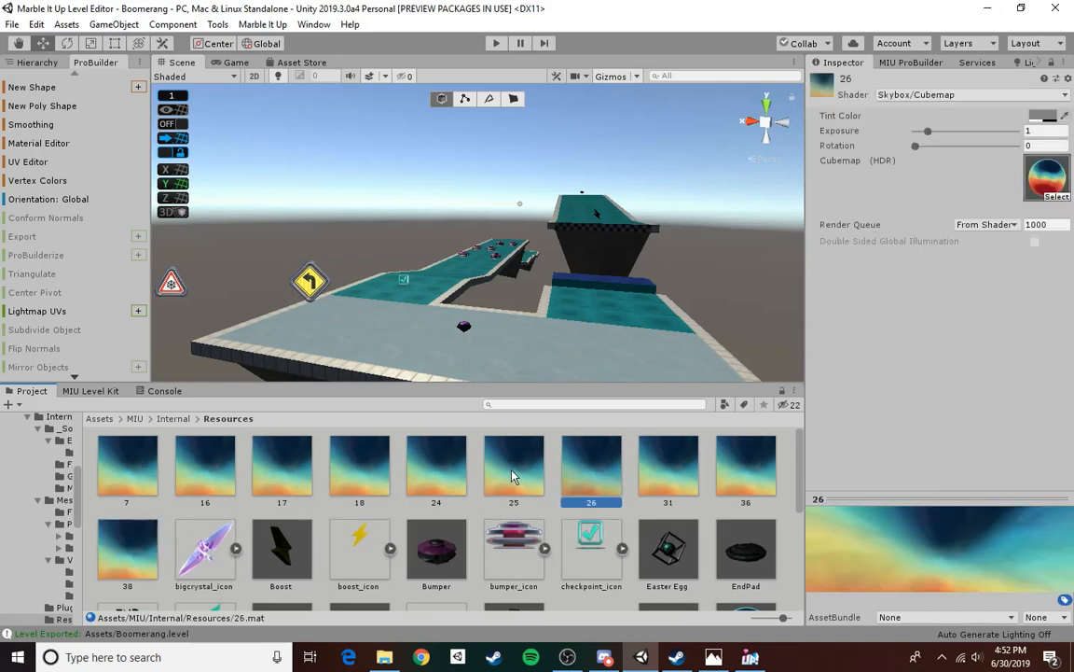
pyautogui.rightClick(589, 494)
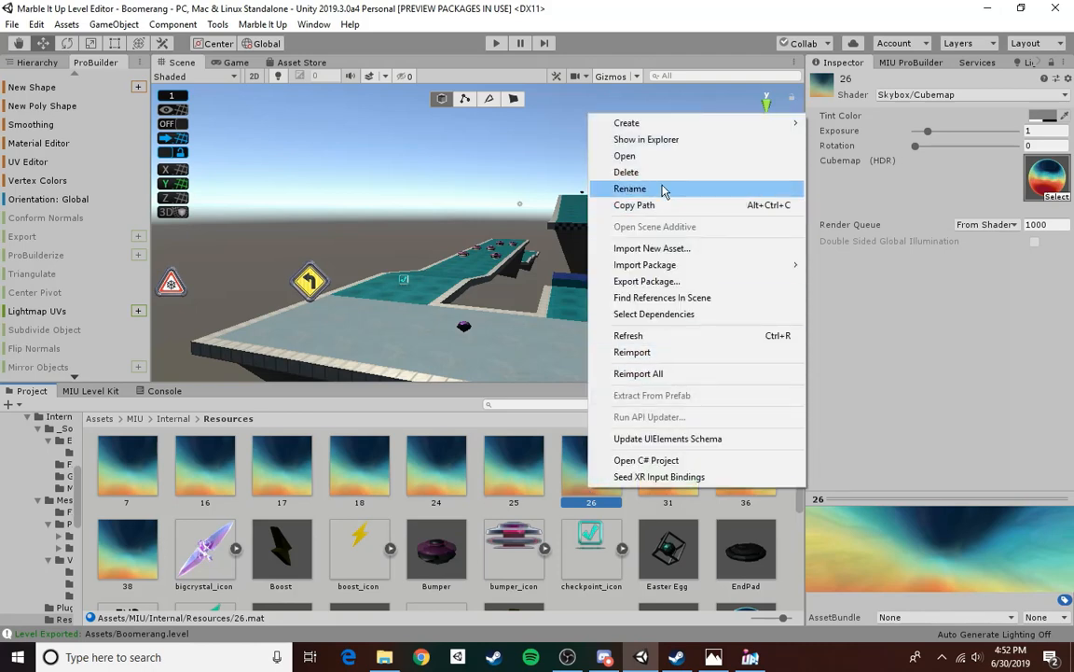
pyautogui.click(620, 187)
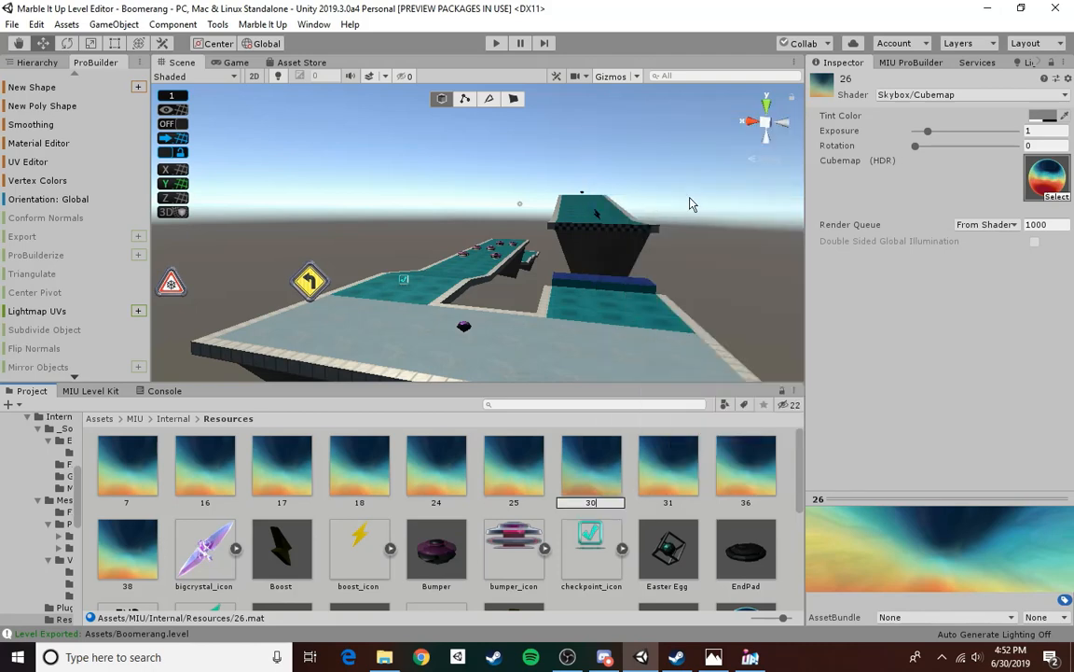
pyautogui.write('30')
pyautogui.press('Return')
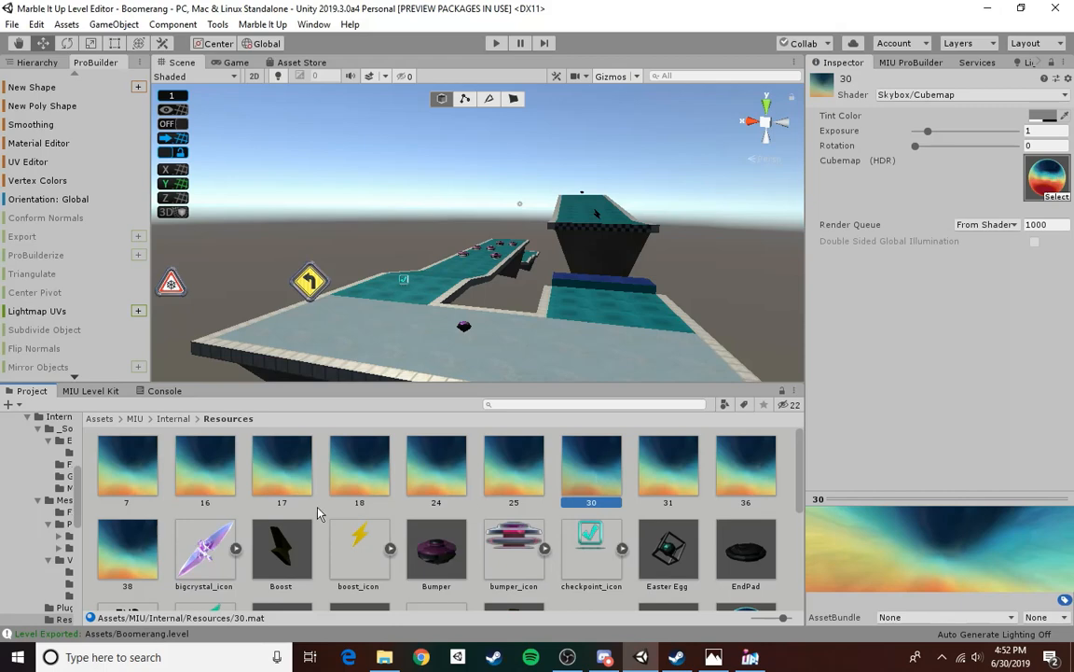
# - Apply the skybox material 30 to the scene's sky
pyautogui.moveTo(592, 484); pyautogui.dragTo(734, 244)
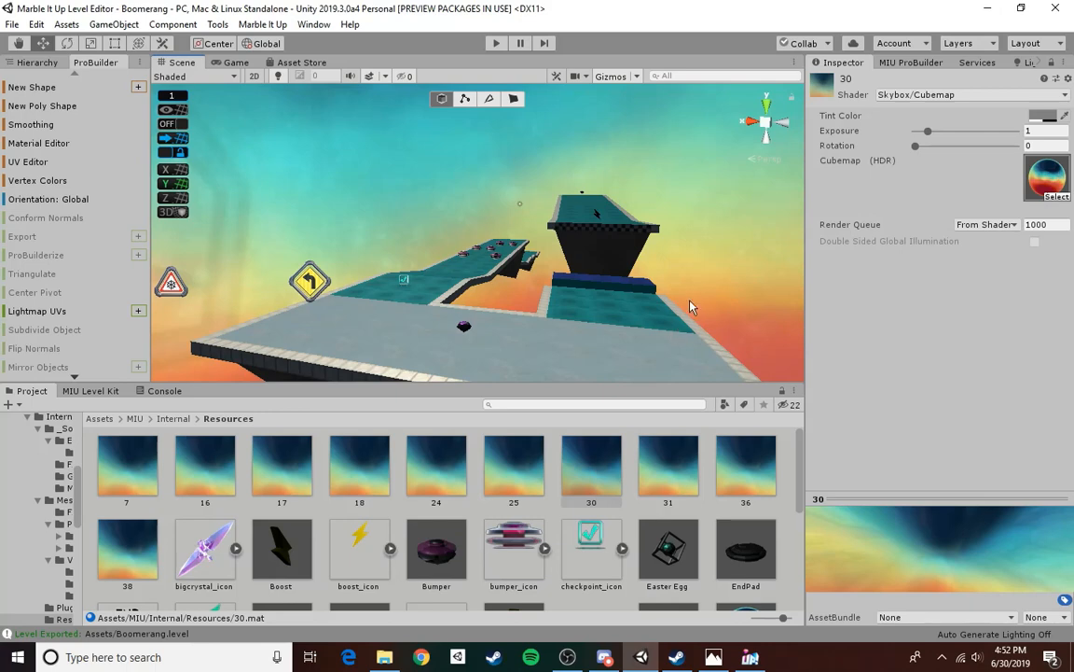
pyautogui.moveTo(691, 307); pyautogui.dragTo(648, 318, button='right')
pyautogui.press('w')
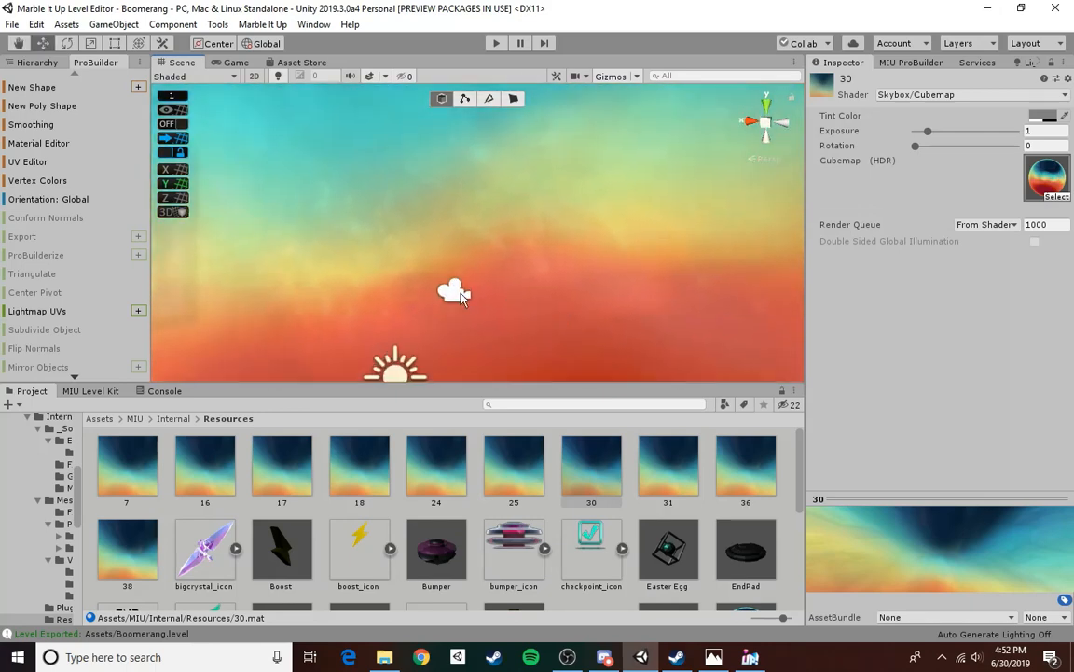
# - Move the Main Camera to position X 20, Y 35, Z -10 near the starting platform
pyautogui.click(462, 297)
pyautogui.keyDown('alt'); pyautogui.moveTo(696, 223); pyautogui.dragTo(1069, 290); pyautogui.keyUp('alt')
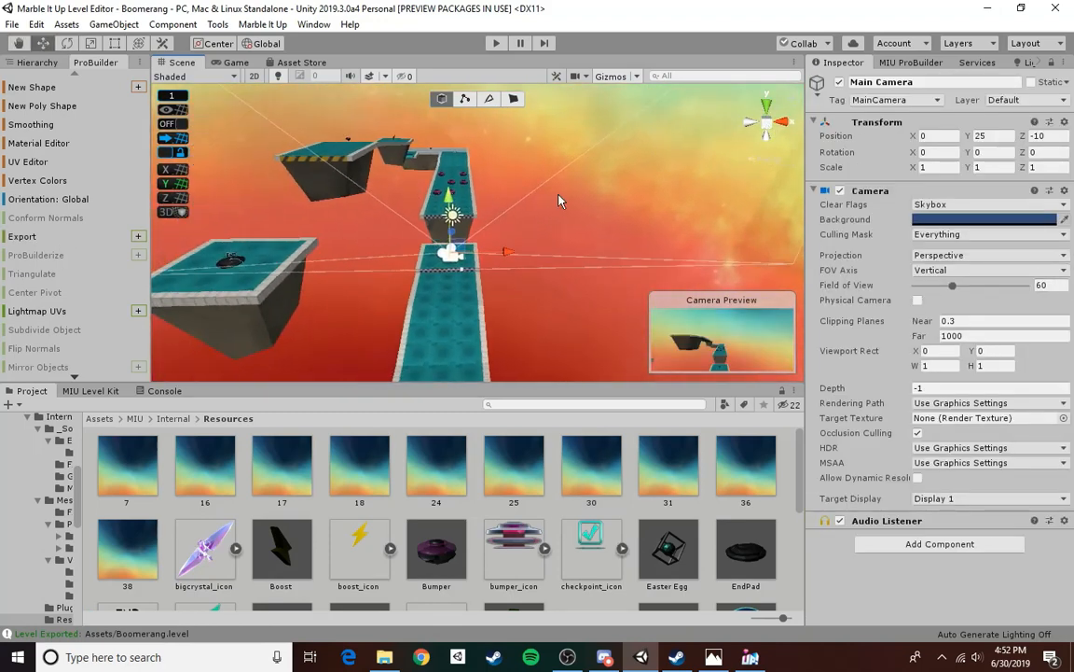
pyautogui.keyDown('alt'); pyautogui.moveTo(560, 200); pyautogui.dragTo(620, 286); pyautogui.keyUp('alt')
pyautogui.keyDown('alt'); pyautogui.moveTo(611, 280); pyautogui.dragTo(228, 89); pyautogui.keyUp('alt')
pyautogui.click(87, 44)
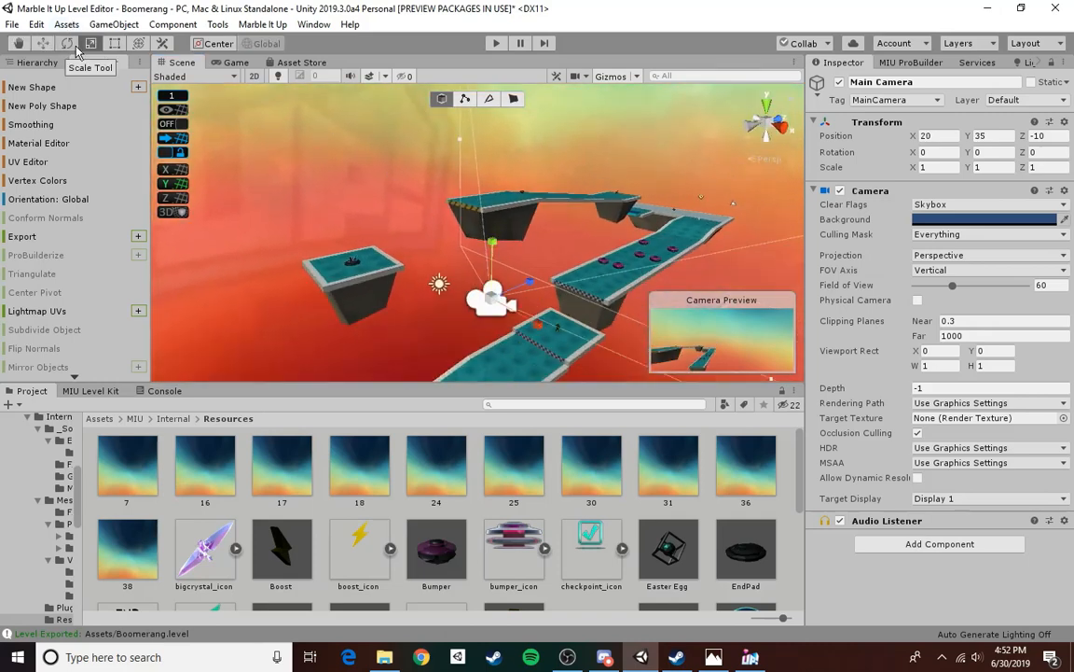
# - Rotate the Main Camera toward the course to about X 25.5, Y -57.5, Z 9.2
pyautogui.click(71, 44)
pyautogui.moveTo(464, 233); pyautogui.dragTo(468, 290, button='right')
pyautogui.moveTo(468, 290); pyautogui.dragTo(569, 281)
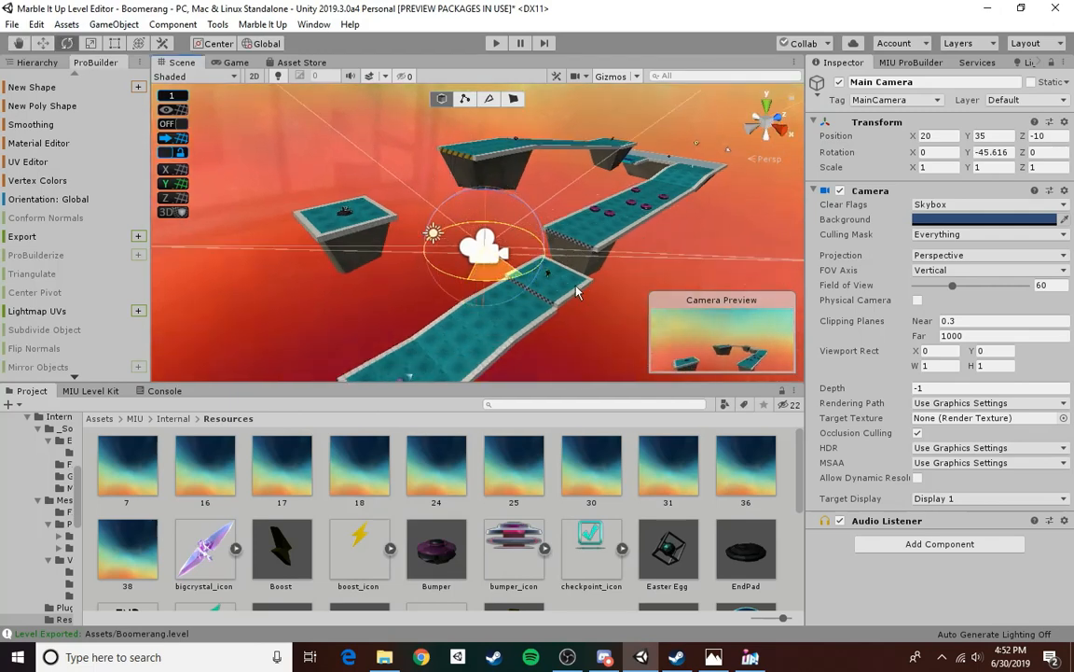
pyautogui.moveTo(496, 286); pyautogui.dragTo(479, 239)
pyautogui.moveTo(472, 286); pyautogui.dragTo(450, 253)
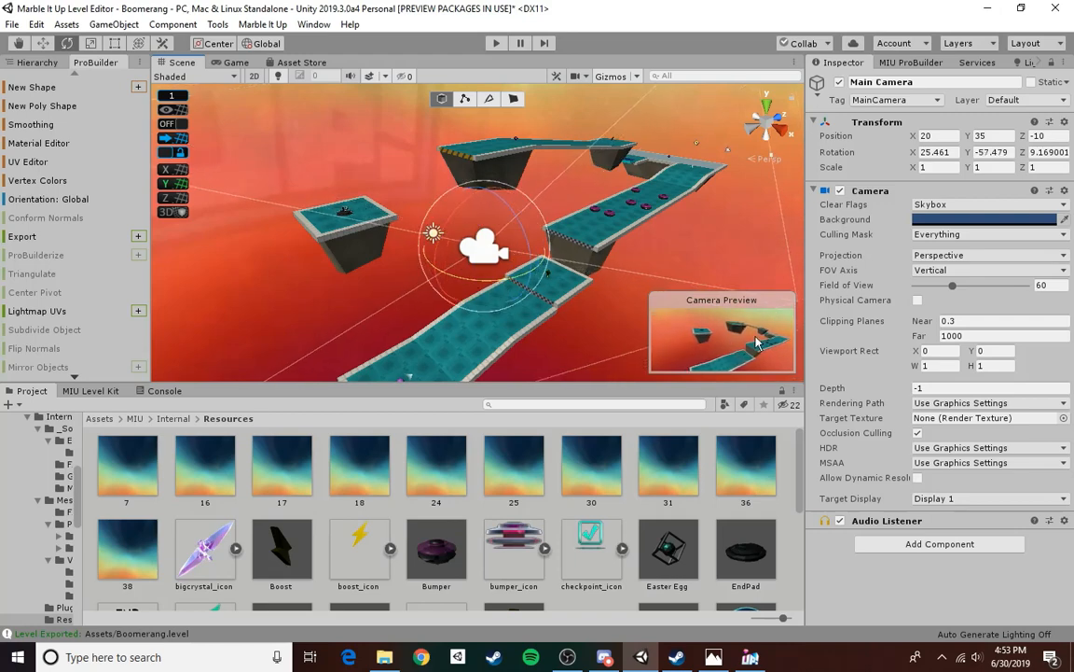
# - Lower the Main Camera to about Y 32.87 and deselect it
pyautogui.click(43, 43)
pyautogui.moveTo(485, 198); pyautogui.dragTo(491, 237)
pyautogui.moveTo(461, 198); pyautogui.dragTo(614, 190, button='right')
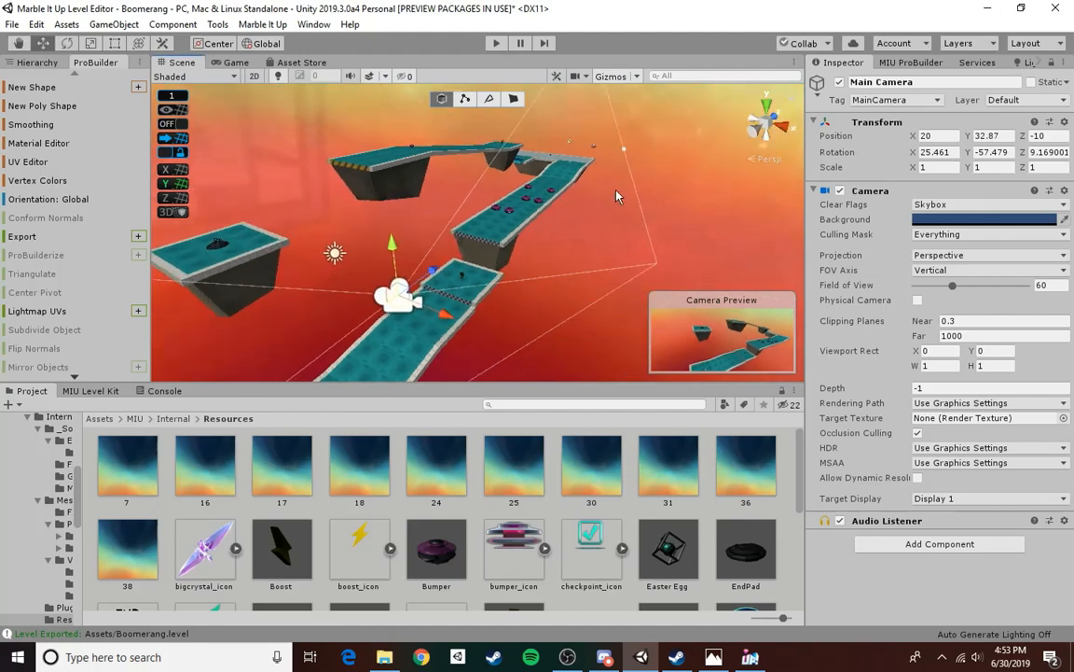
pyautogui.click(613, 194)
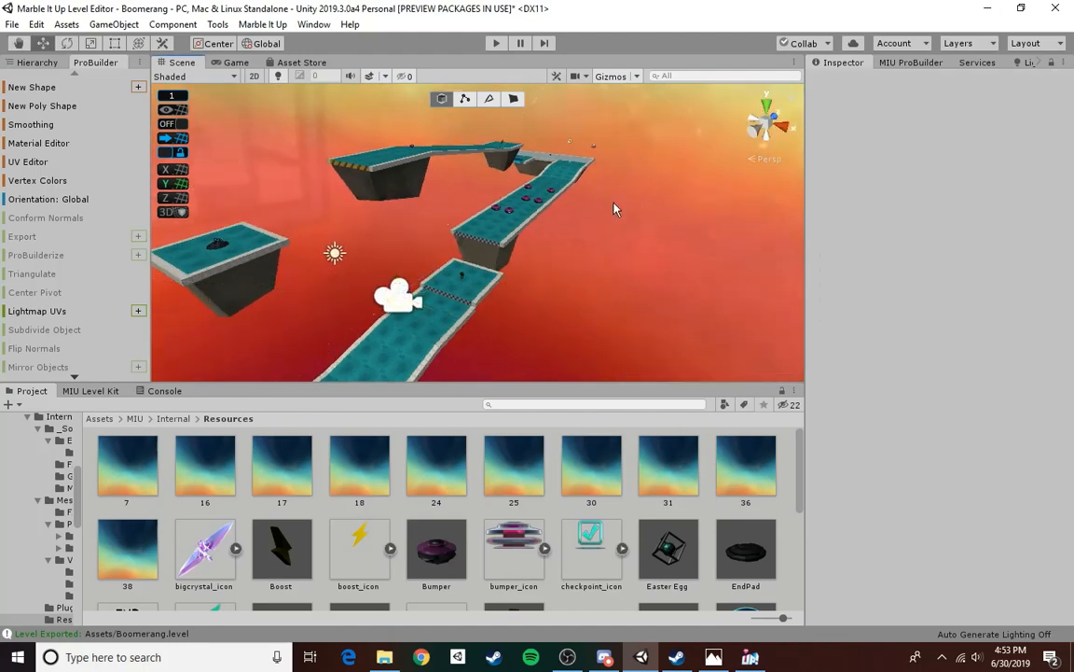
# - Export the level from the MIU Level Kit and check its opening view in Marble It Up
pyautogui.click(103, 418)
pyautogui.click(101, 391)
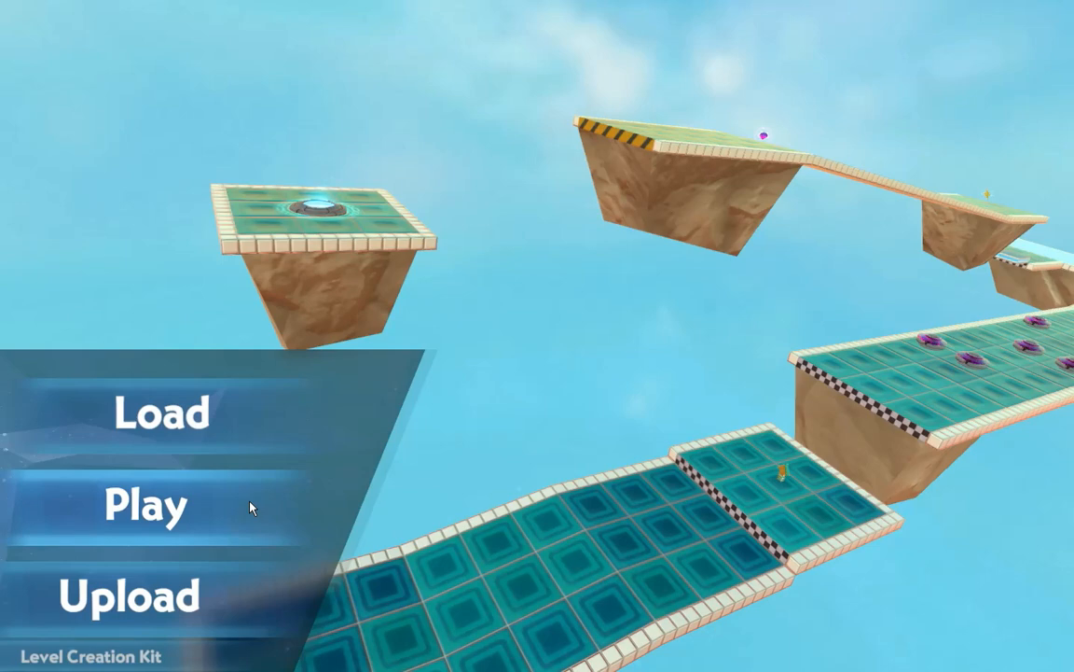
pyautogui.press('super')
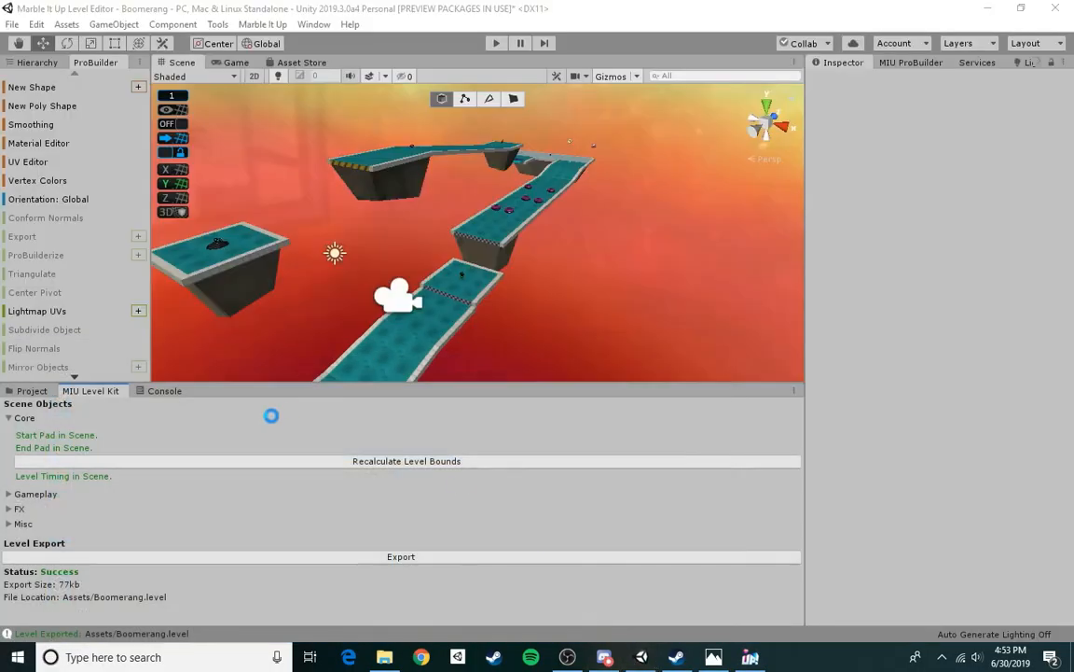
# - Switch back to Unity and rotate the Main Camera to about X 19.7, Y -39.1, Z 5.9
pyautogui.click(398, 297)
pyautogui.press('e')
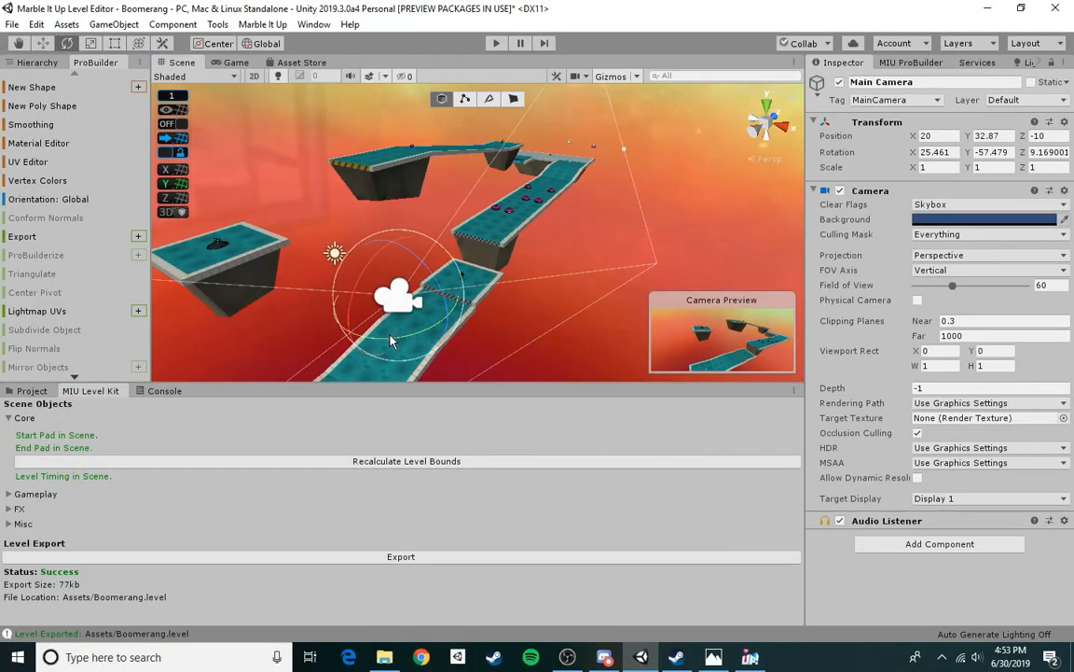
pyautogui.moveTo(391, 341)
pyautogui.mouseDown()
pyautogui.moveTo(360, 344)
pyautogui.moveTo(383, 344)
pyautogui.mouseUp()
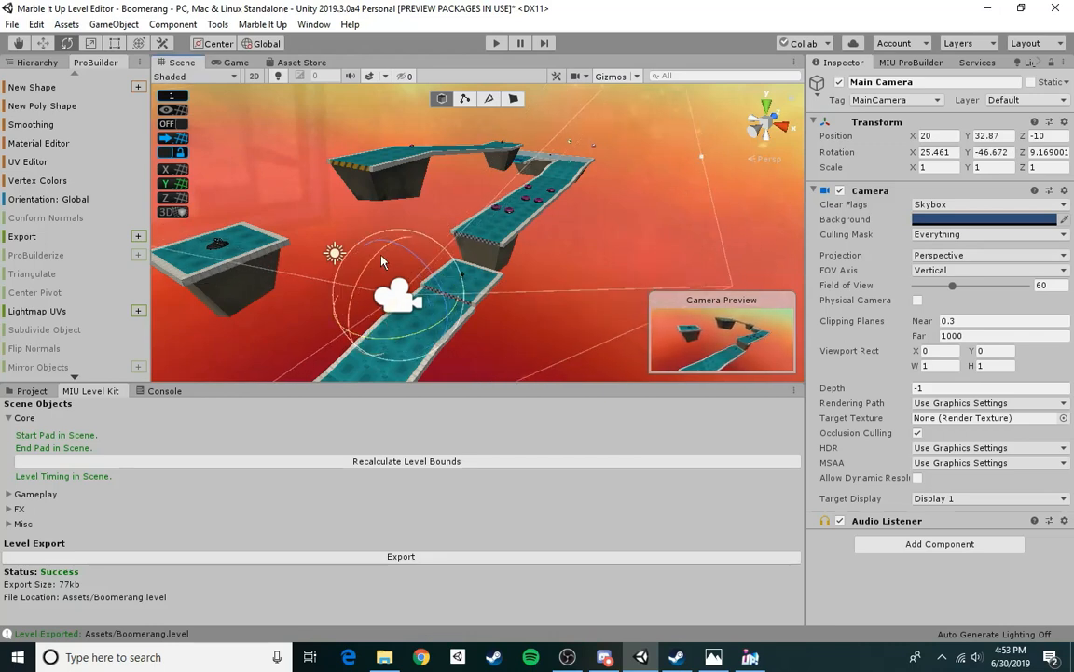
pyautogui.moveTo(382, 262); pyautogui.dragTo(349, 298)
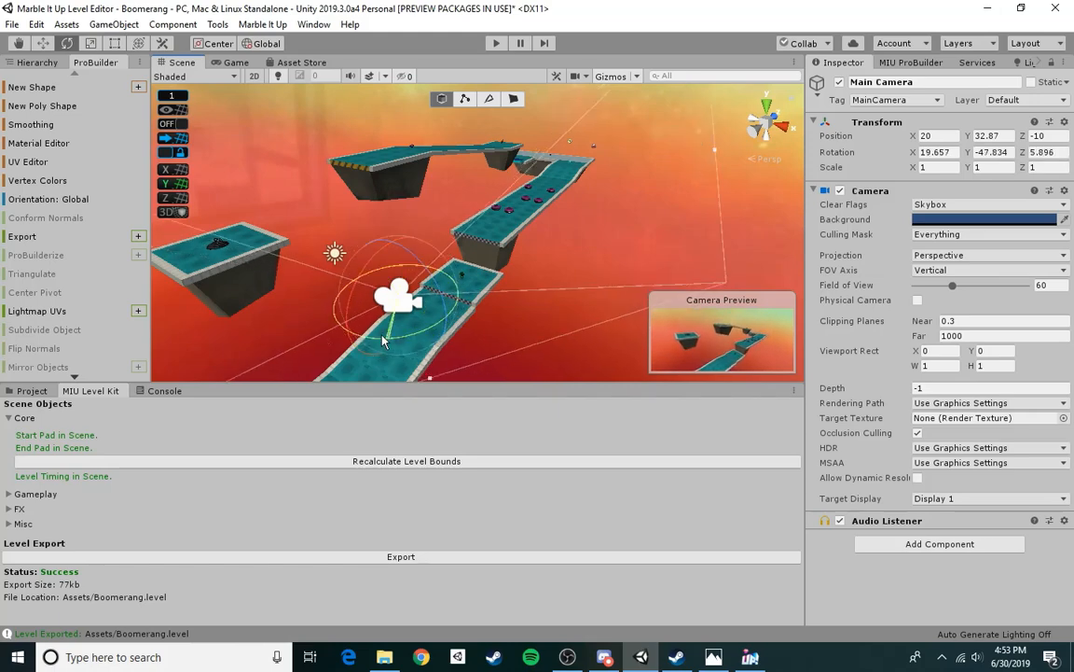
pyautogui.moveTo(382, 341); pyautogui.dragTo(366, 339)
# - Move the Main Camera back behind the starting platform to about X 14.06, Y 33.79, Z -28.59
pyautogui.click(43, 43)
pyautogui.moveTo(338, 182); pyautogui.dragTo(467, 191, button='right')
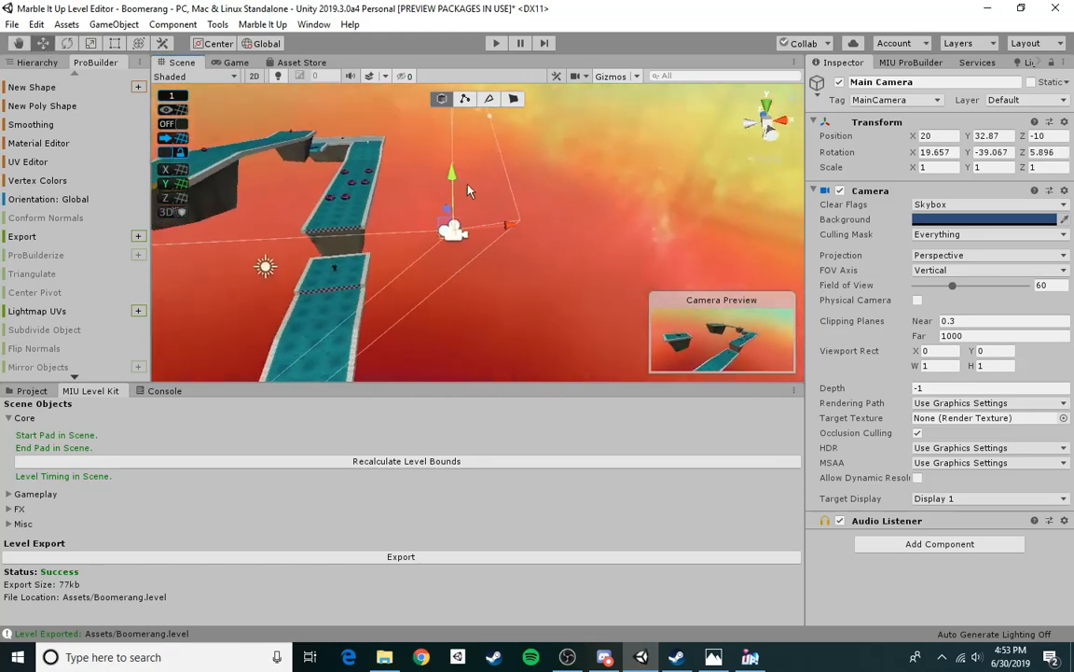
pyautogui.moveTo(454, 178); pyautogui.dragTo(420, 131)
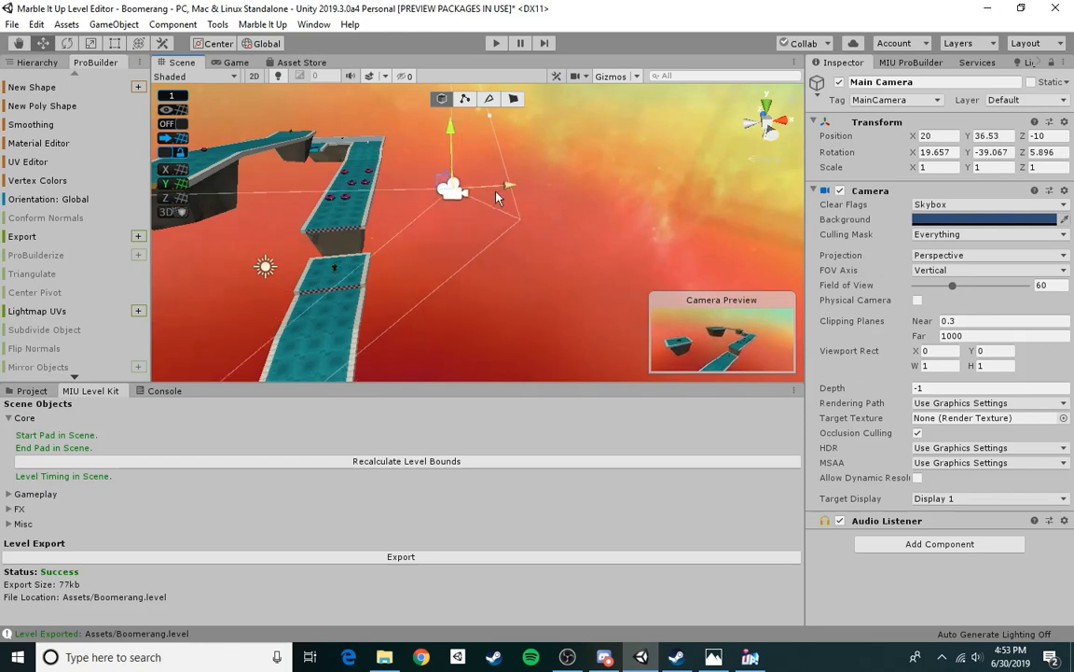
pyautogui.moveTo(497, 197); pyautogui.dragTo(624, 224)
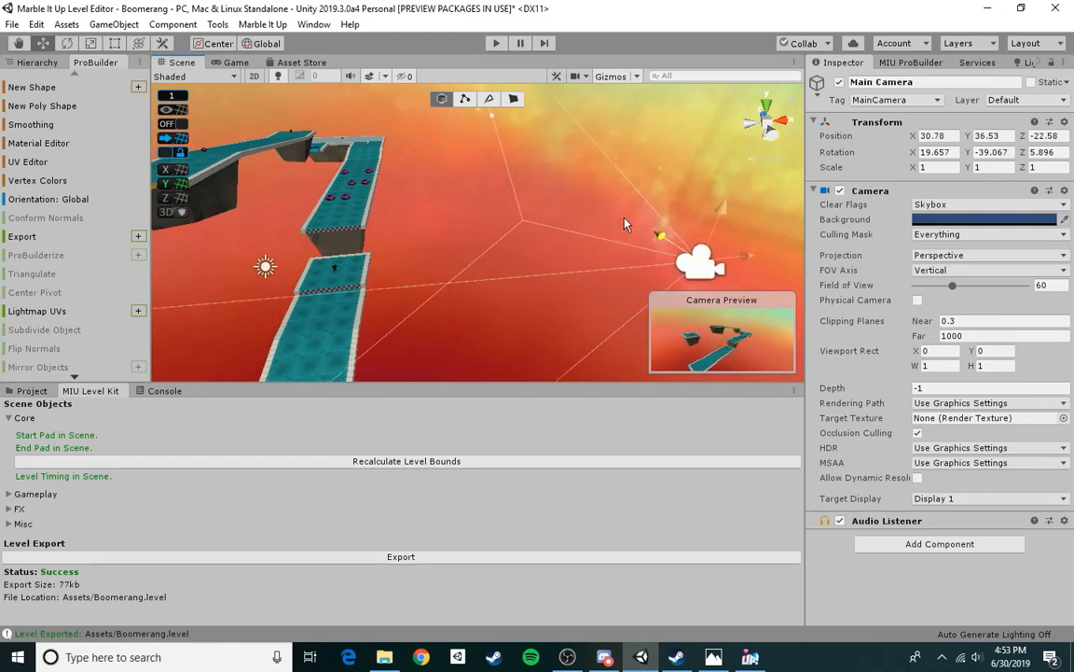
pyautogui.moveTo(734, 237); pyautogui.dragTo(607, 289)
pyautogui.moveTo(578, 237); pyautogui.dragTo(624, 275, button='right')
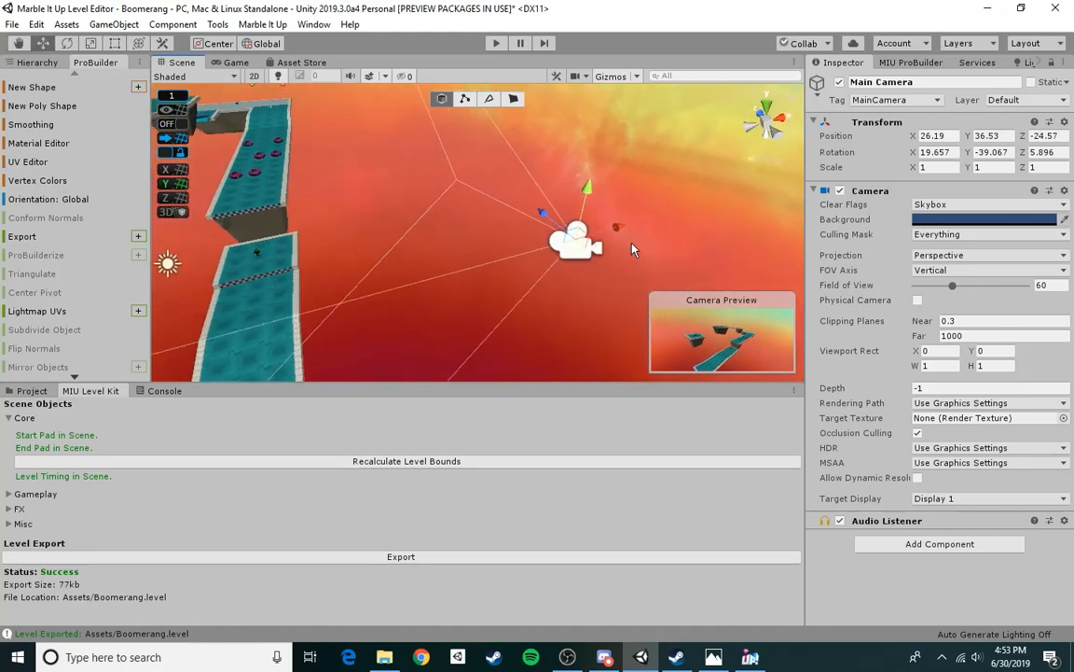
pyautogui.moveTo(612, 226); pyautogui.dragTo(446, 290)
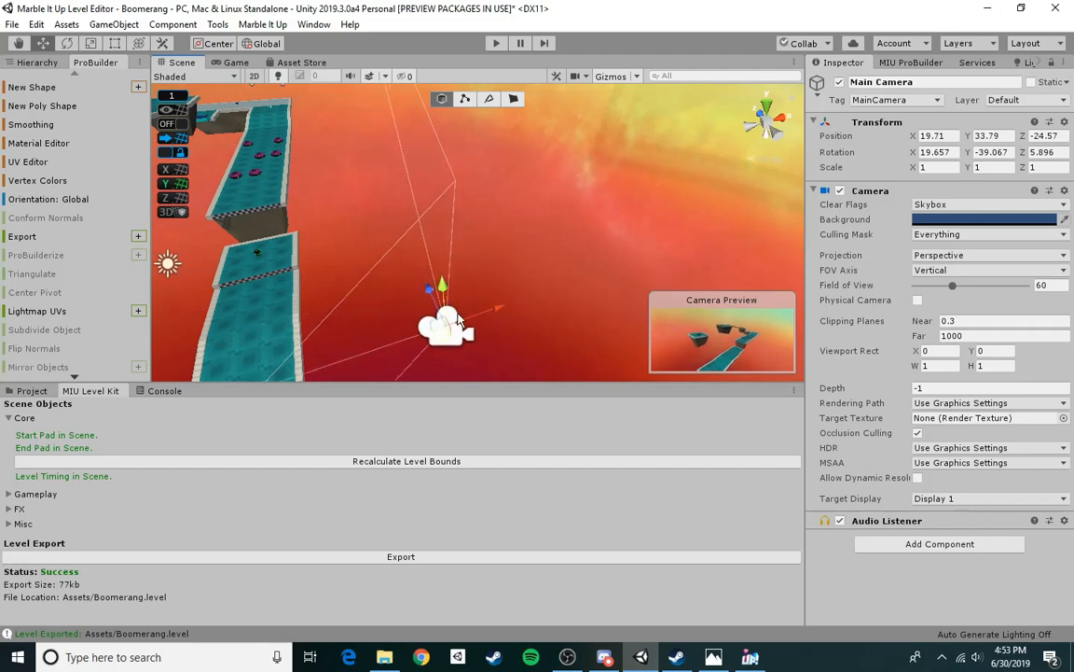
pyautogui.moveTo(466, 215); pyautogui.dragTo(369, 217, button='right')
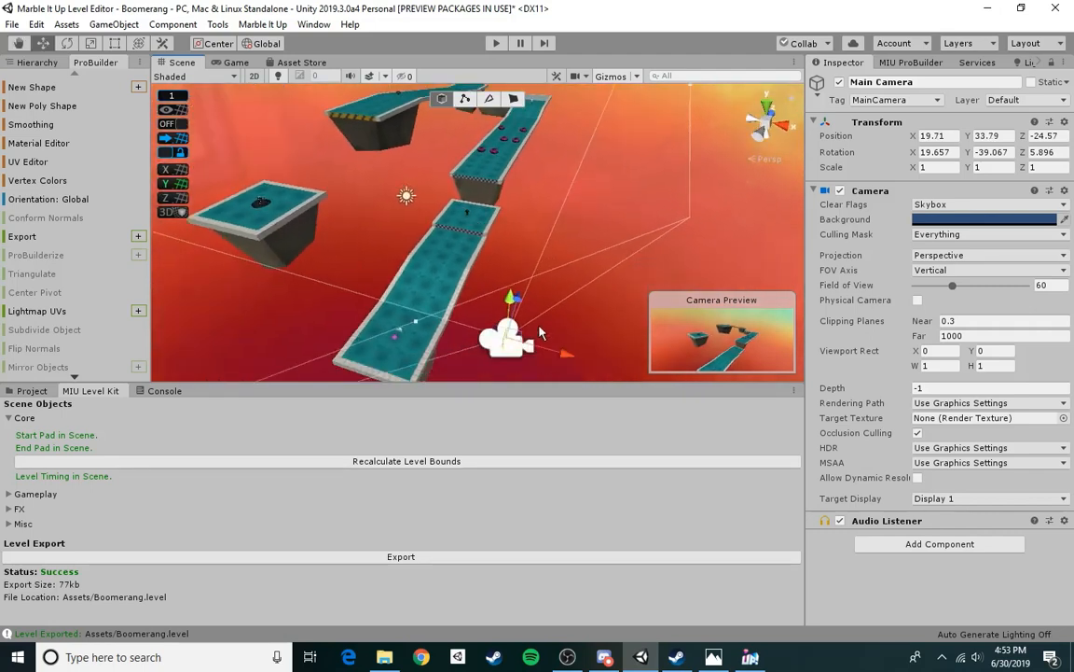
pyautogui.moveTo(512, 306); pyautogui.dragTo(432, 340)
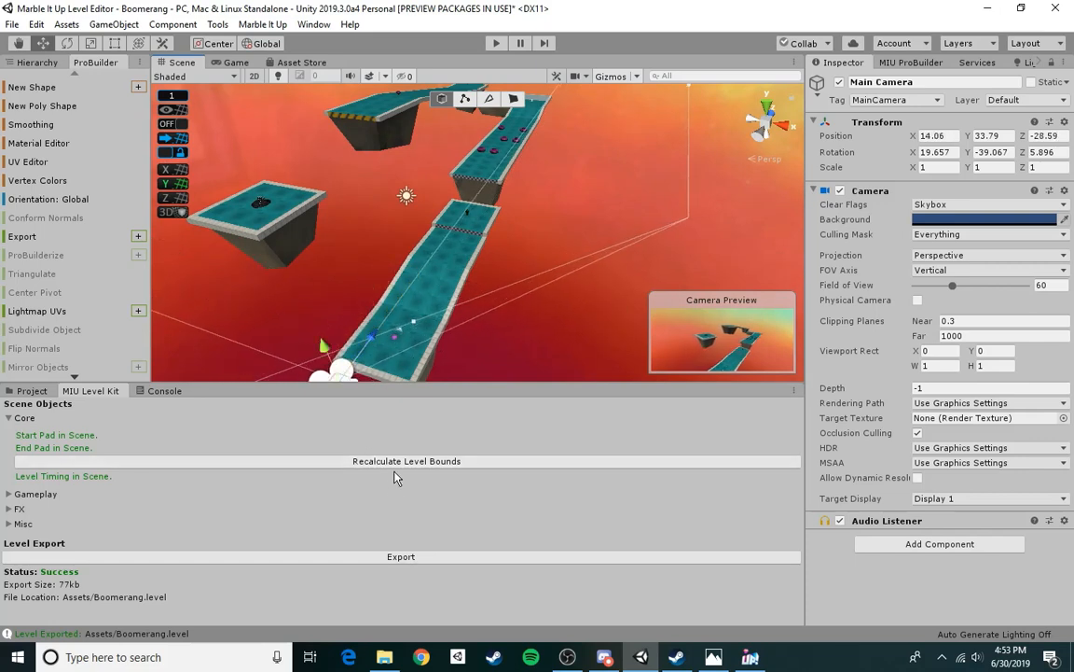
# - Deselect the camera, export the level again and check the adjusted opening view in Marble It Up
pyautogui.click(587, 296)
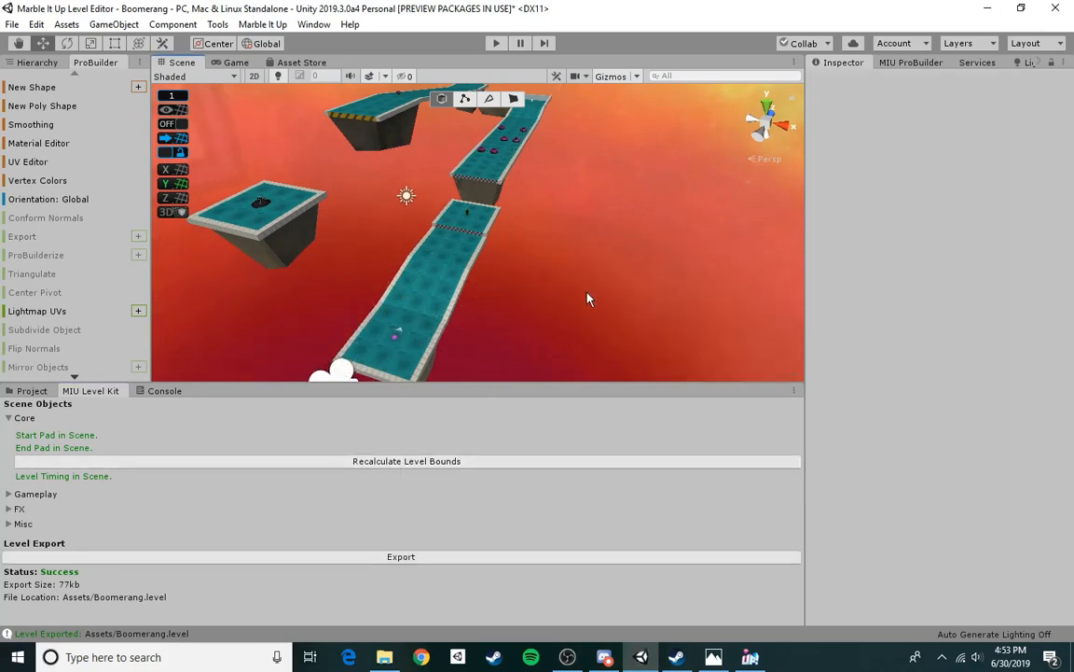
pyautogui.click(738, 659)
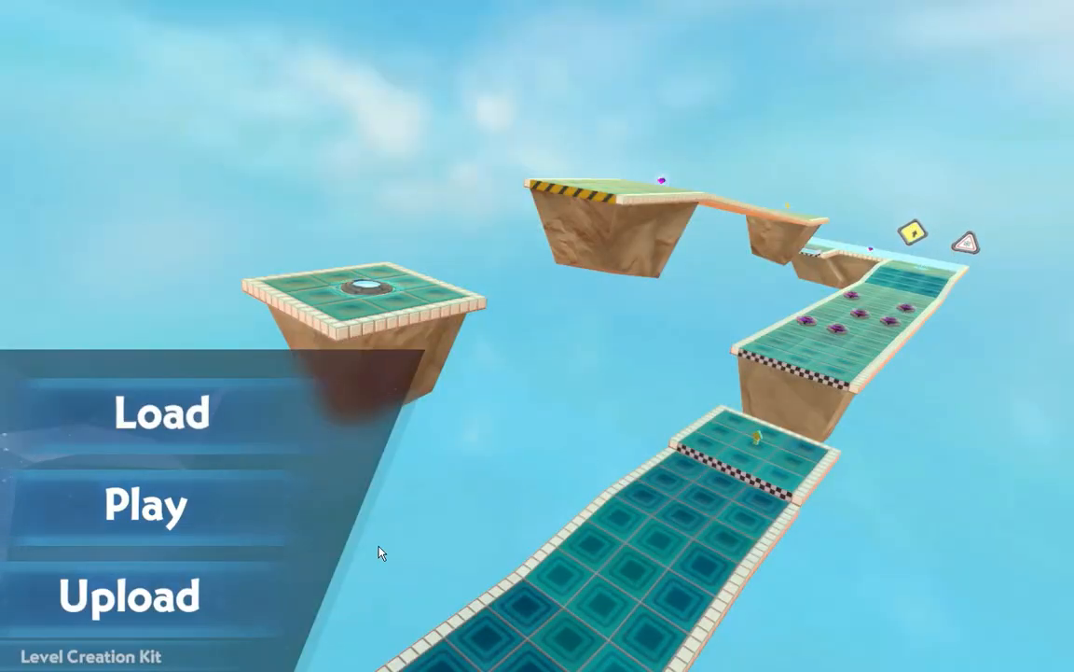
pyautogui.press('super')
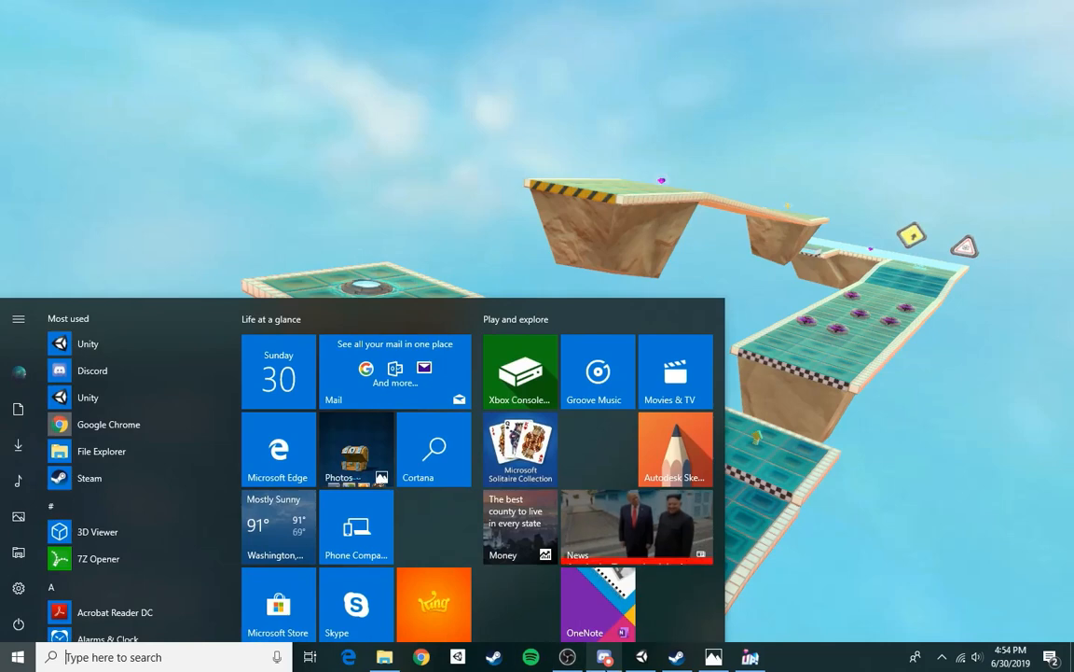
# - Switch to Discord, find the Unlisted Level Editor Items link among the level-building channel's pinned messages and open the document
pyautogui.moveTo(608, 659)
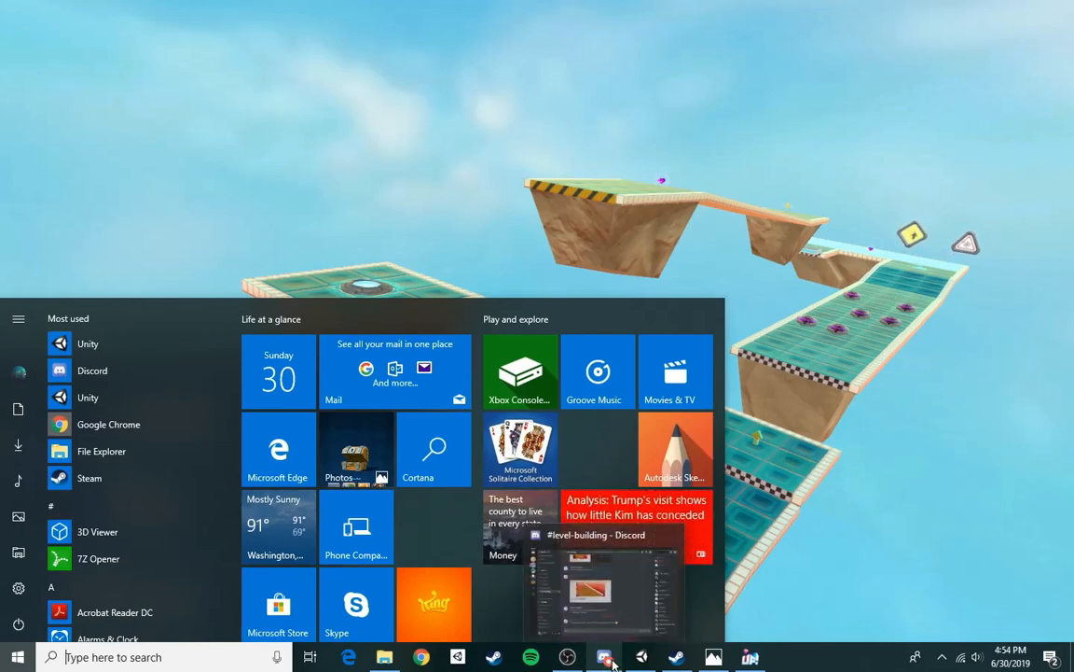
pyautogui.click(608, 659)
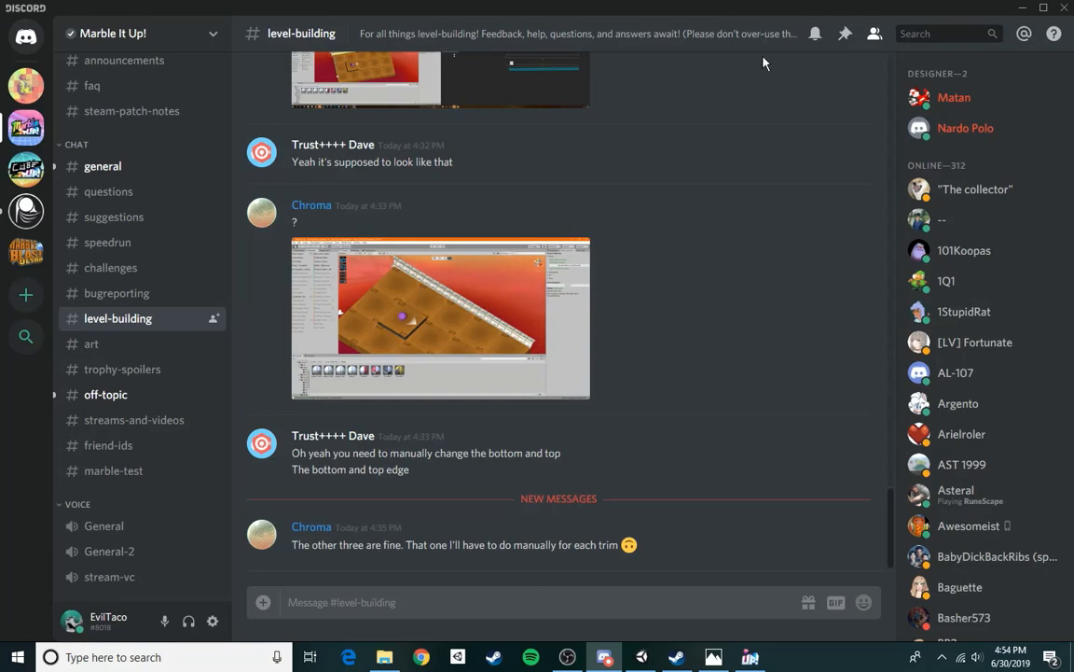
pyautogui.click(845, 33)
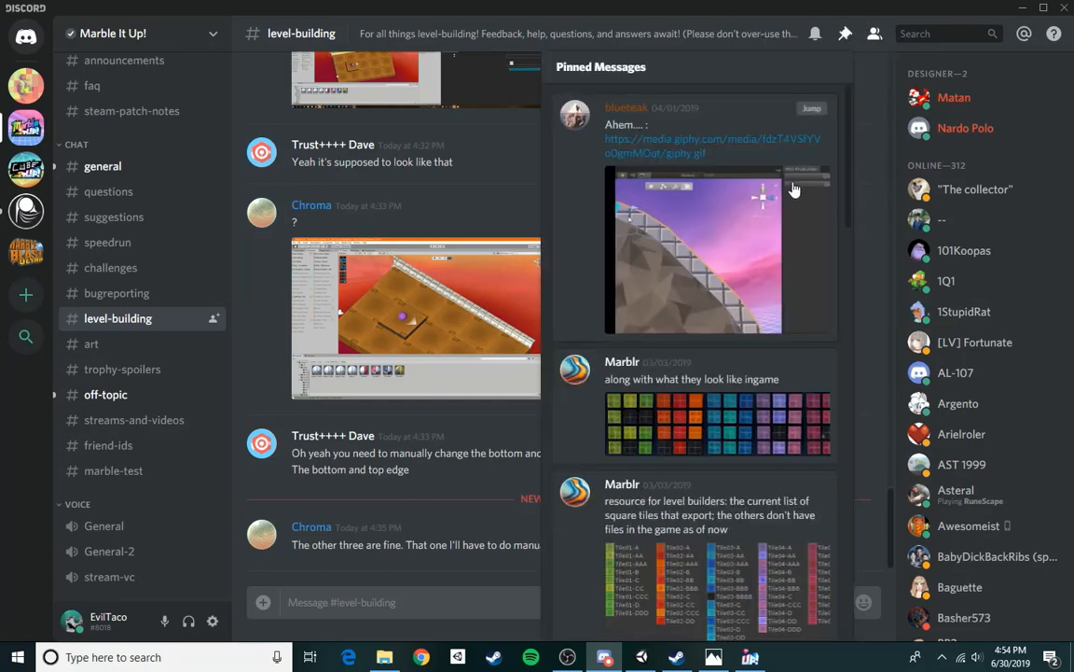
pyautogui.scroll(-3, 788, 194)
pyautogui.scroll(-2, 774, 202)
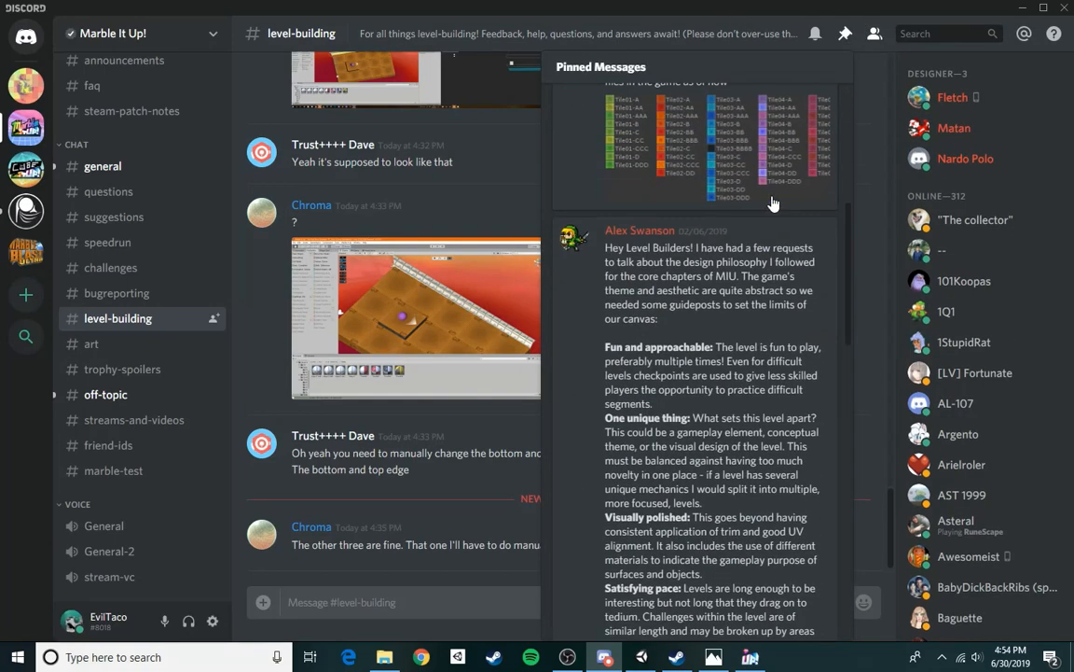
pyautogui.scroll(-8, 772, 204)
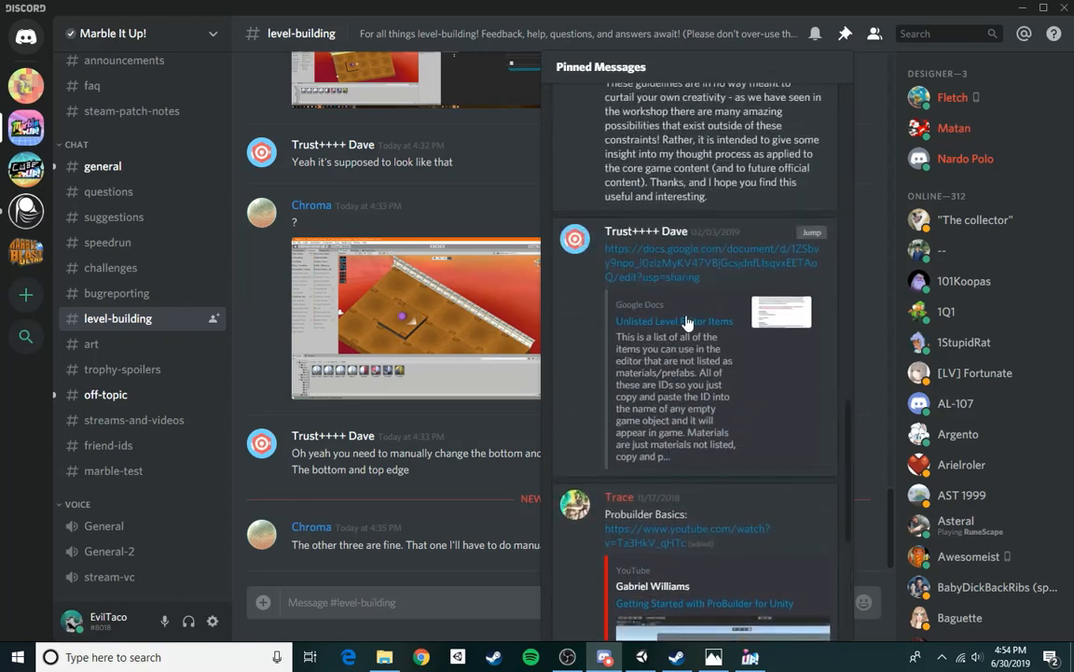
pyautogui.scroll(-4, 659, 403)
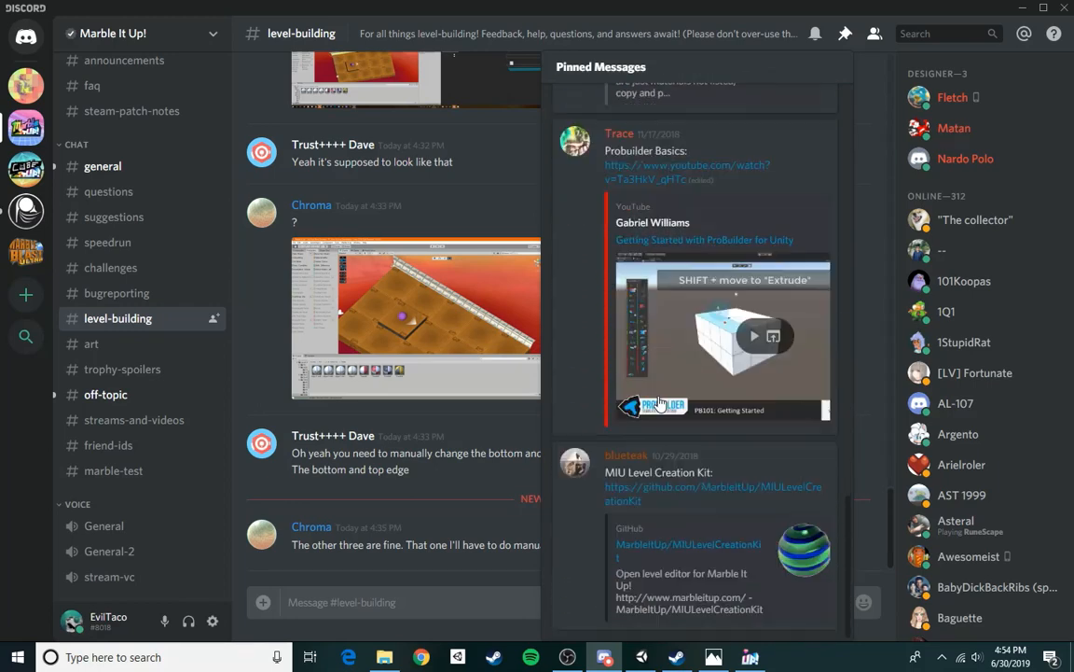
pyautogui.scroll(5, 665, 397)
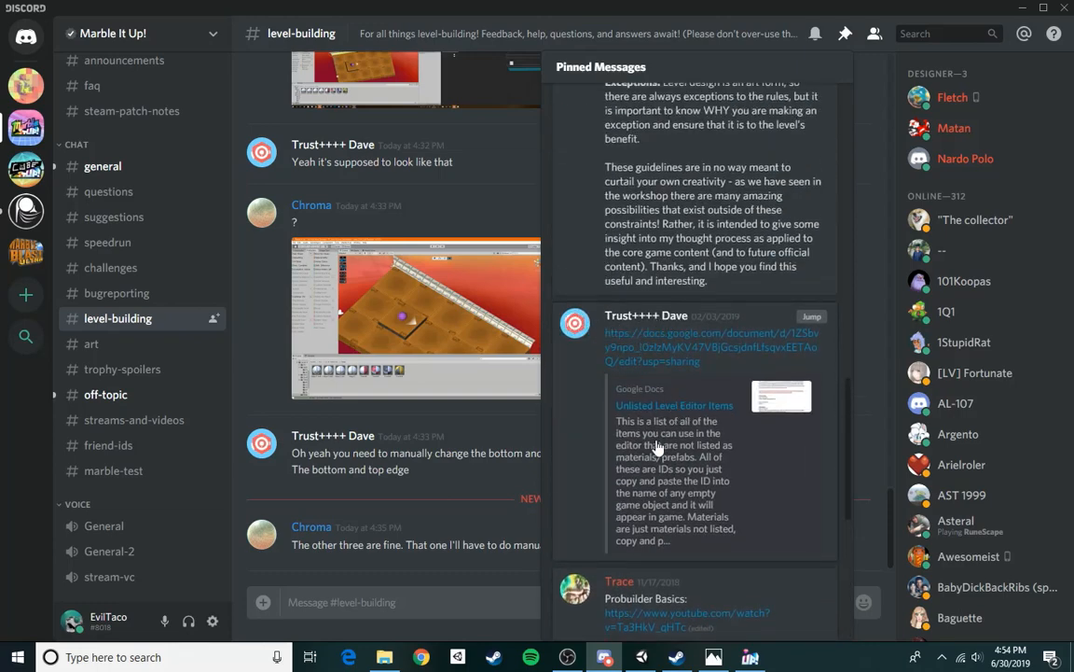
pyautogui.press('Escape')
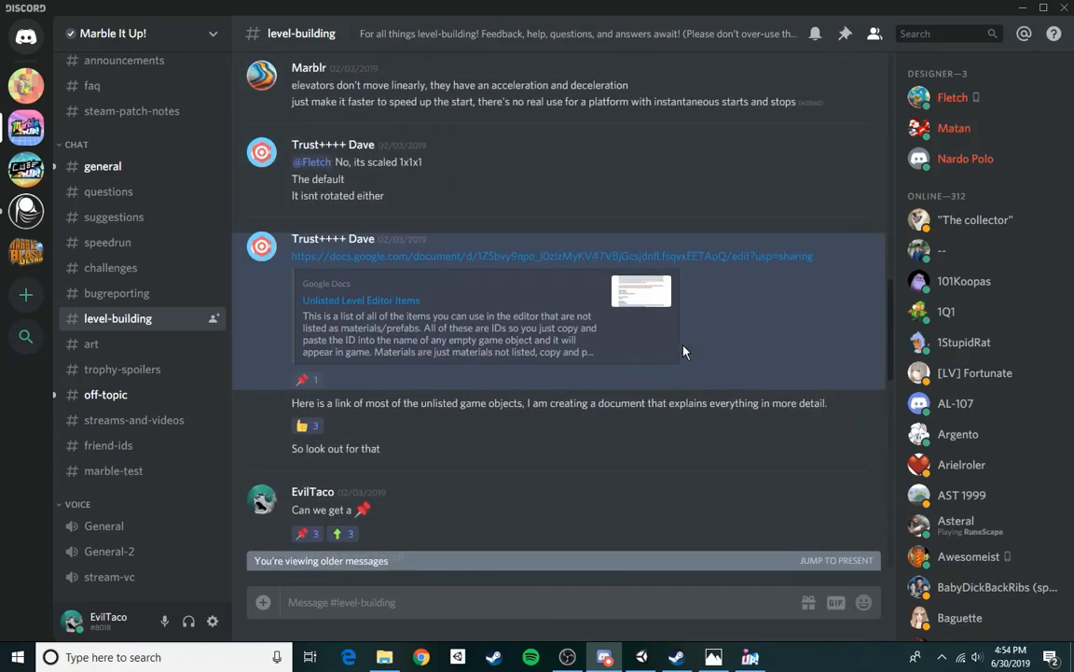
pyautogui.click(541, 265)
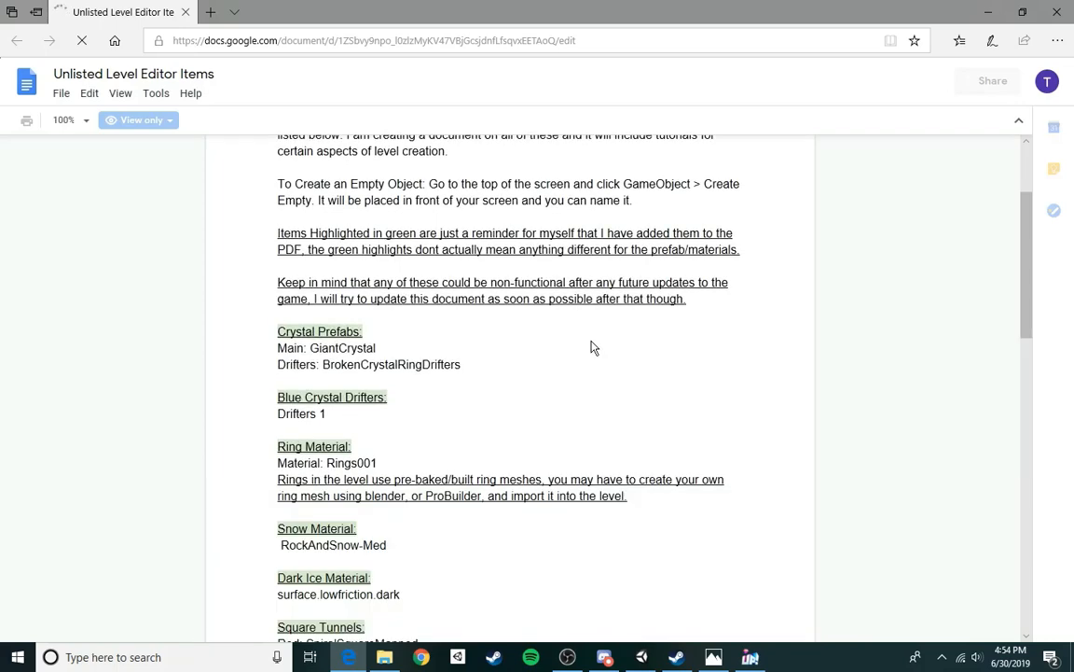
# - Look through the unlisted item IDs and copy the blue square tunnel's ID, Vertigo_SpiralSquareMapped
pyautogui.scroll(-3, 593, 341)
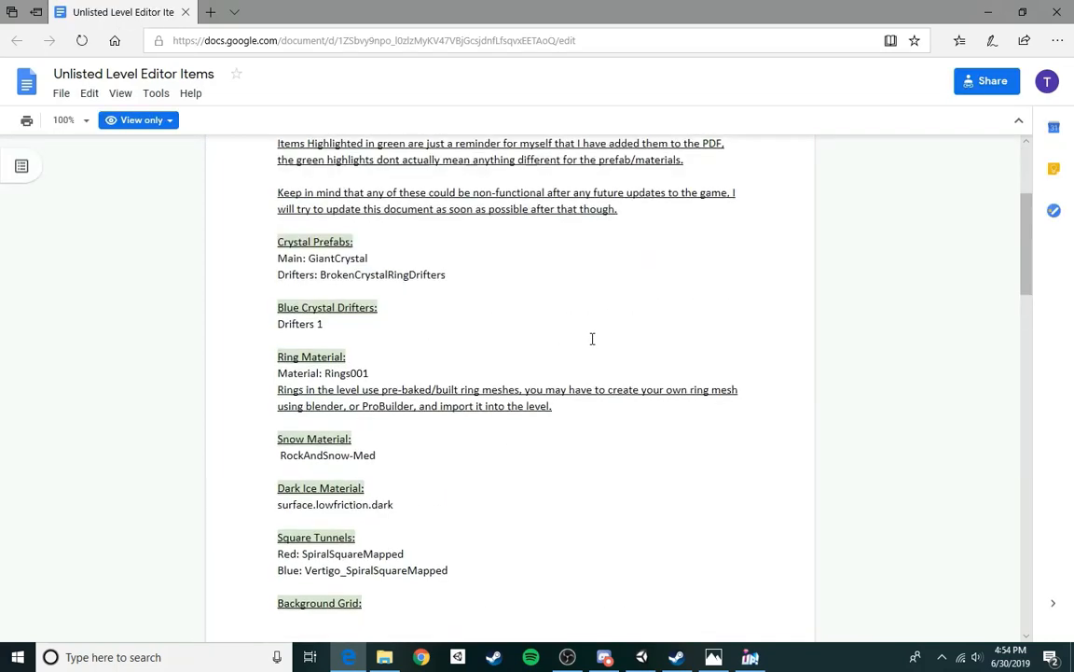
pyautogui.scroll(-2, 578, 329)
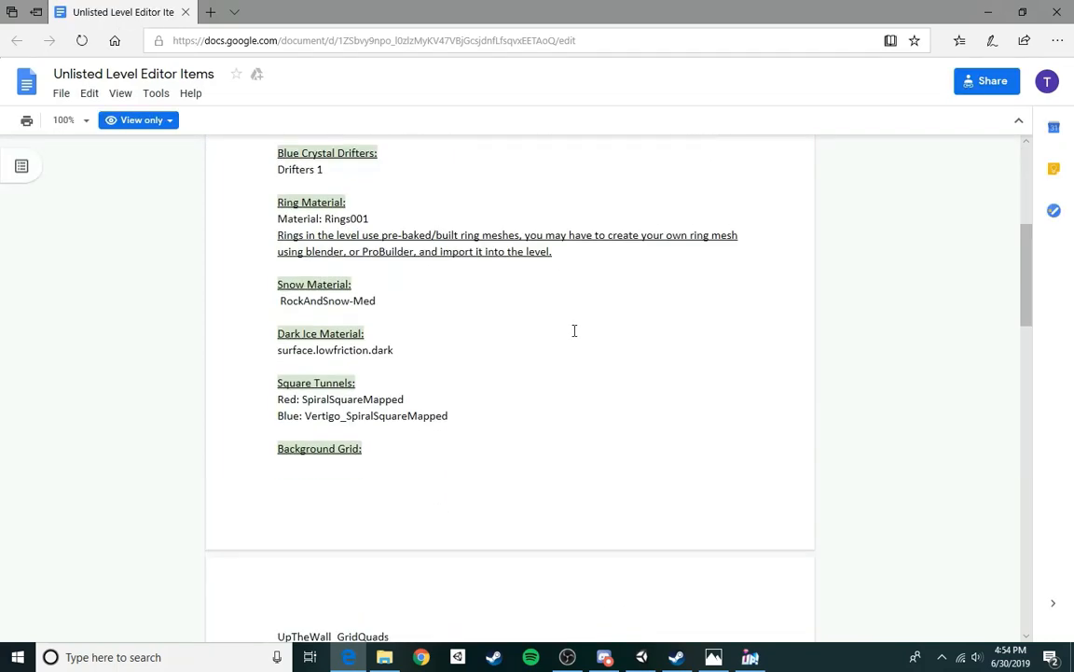
pyautogui.scroll(-2, 574, 335)
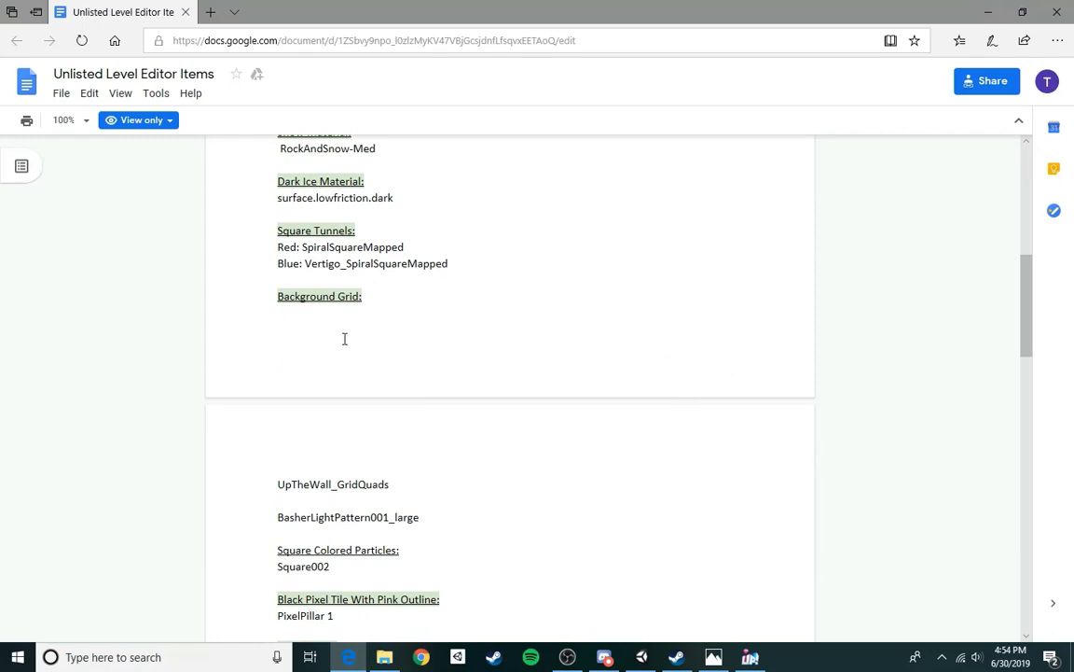
pyautogui.scroll(-1, 355, 338)
pyautogui.scroll(1, 365, 317)
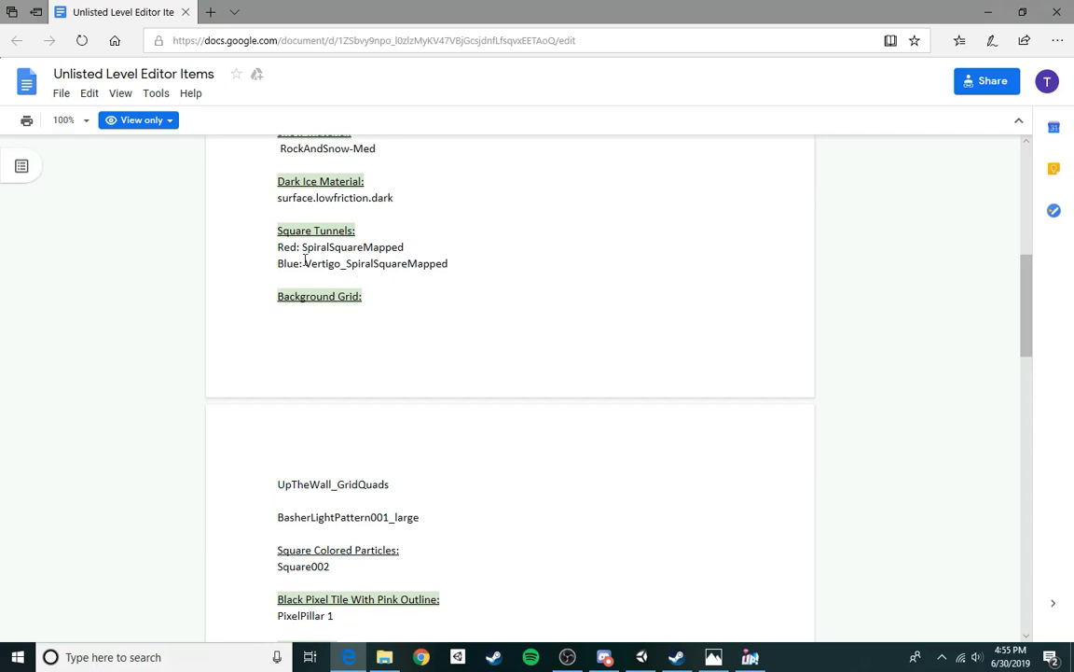
pyautogui.moveTo(305, 262); pyautogui.dragTo(451, 267)
pyautogui.hotkey('ctrl', 'c')
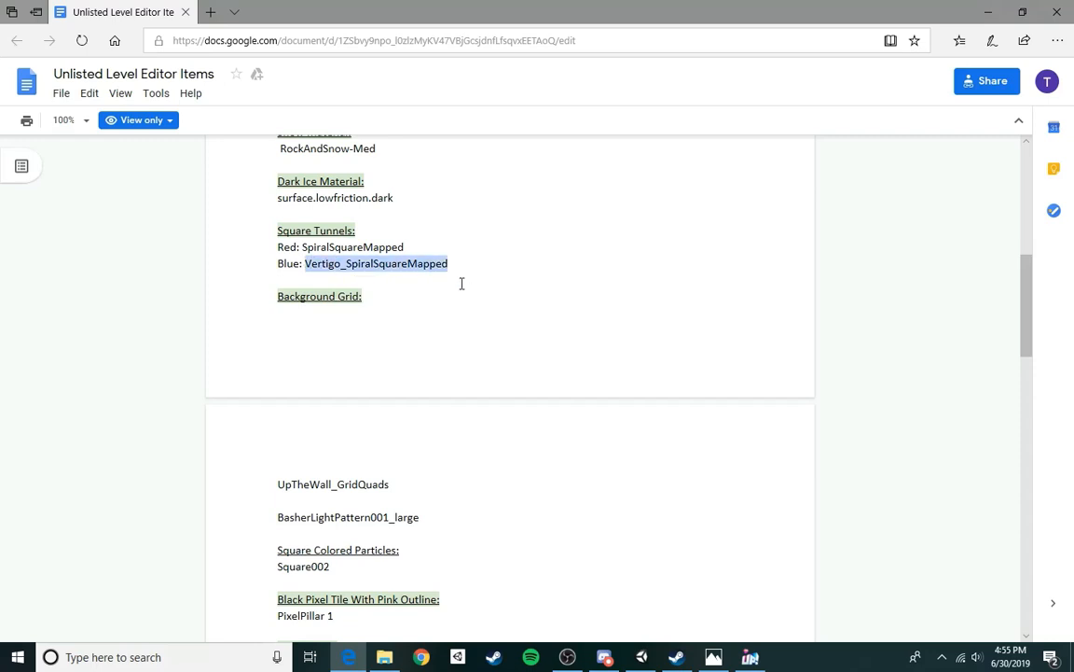
pyautogui.click(461, 284)
# - Switch to the Unity level editor, create an empty object and name it Vertigo_SpiralSquareMapped
pyautogui.click(567, 656)
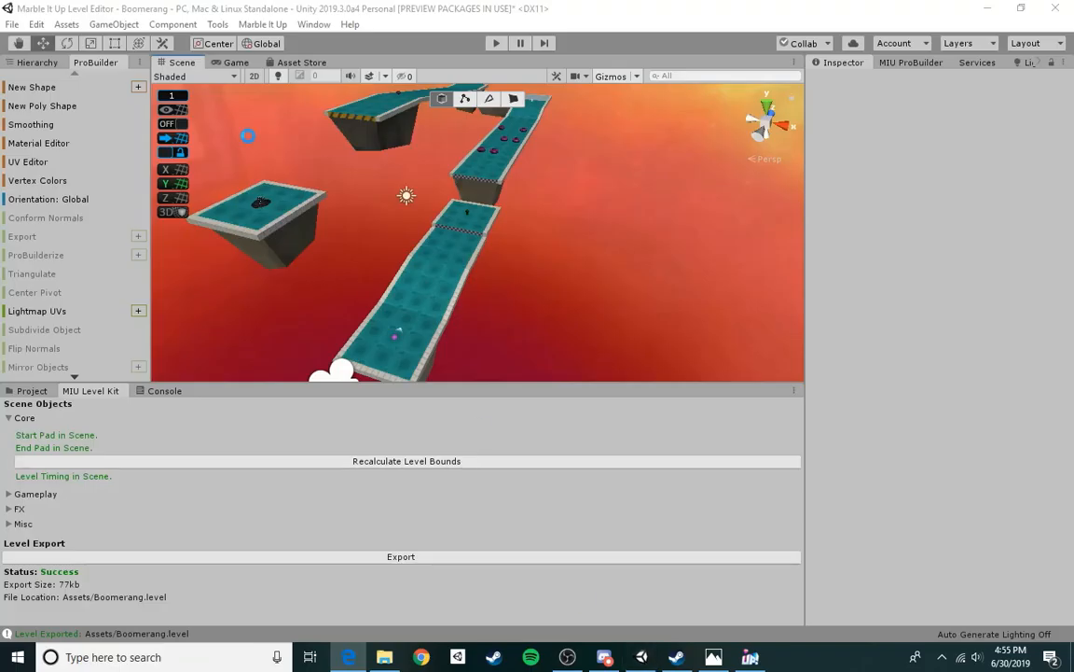
pyautogui.moveTo(530, 221); pyautogui.dragTo(471, 163, button='right')
pyautogui.scroll(3, 471, 164)
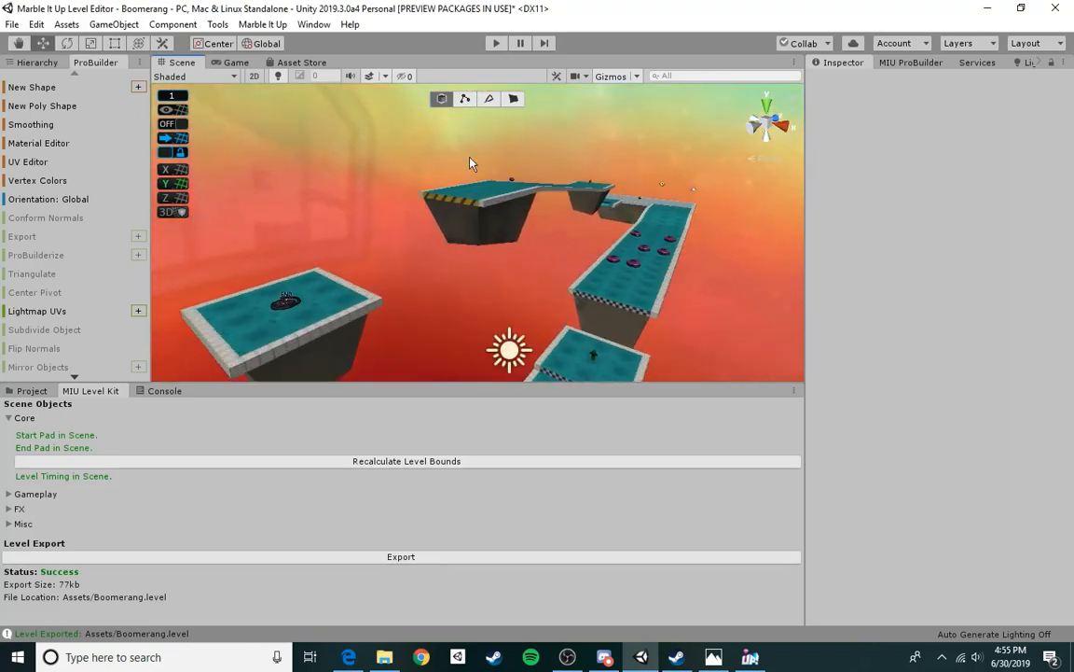
pyautogui.click(28, 63)
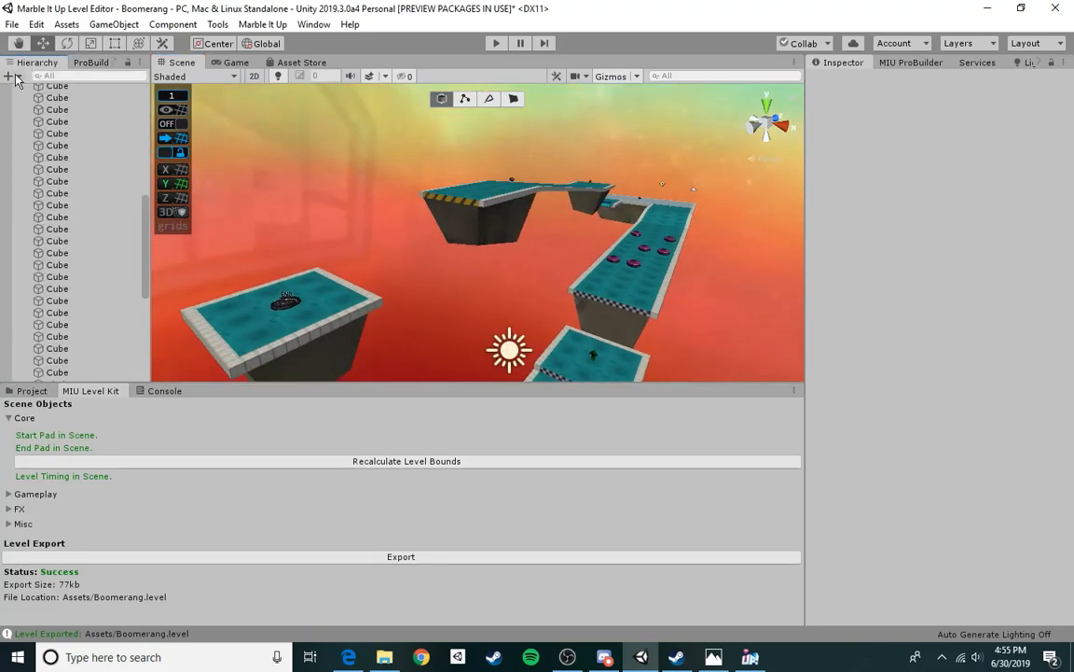
pyautogui.click(11, 76)
pyautogui.click(74, 112)
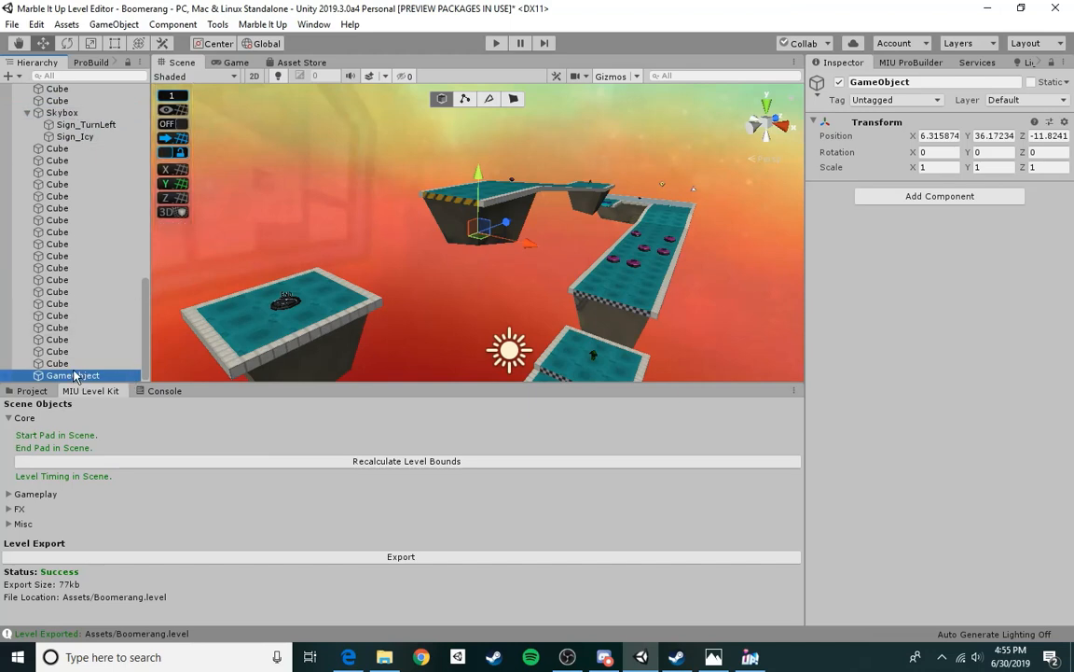
pyautogui.click(897, 83)
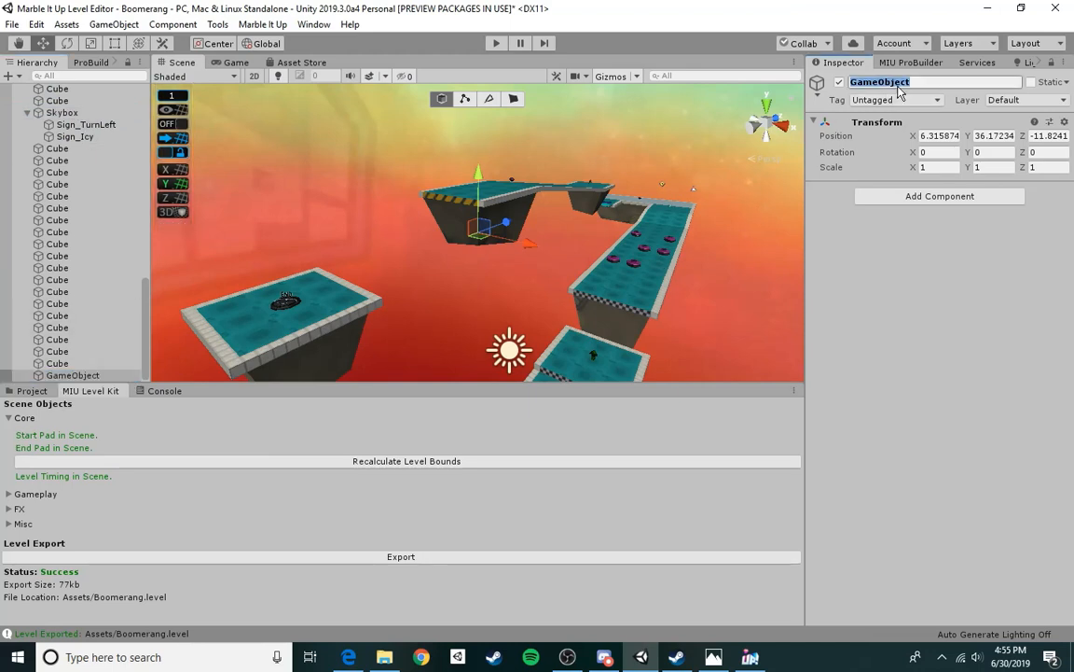
pyautogui.hotkey('ctrl', 'v')
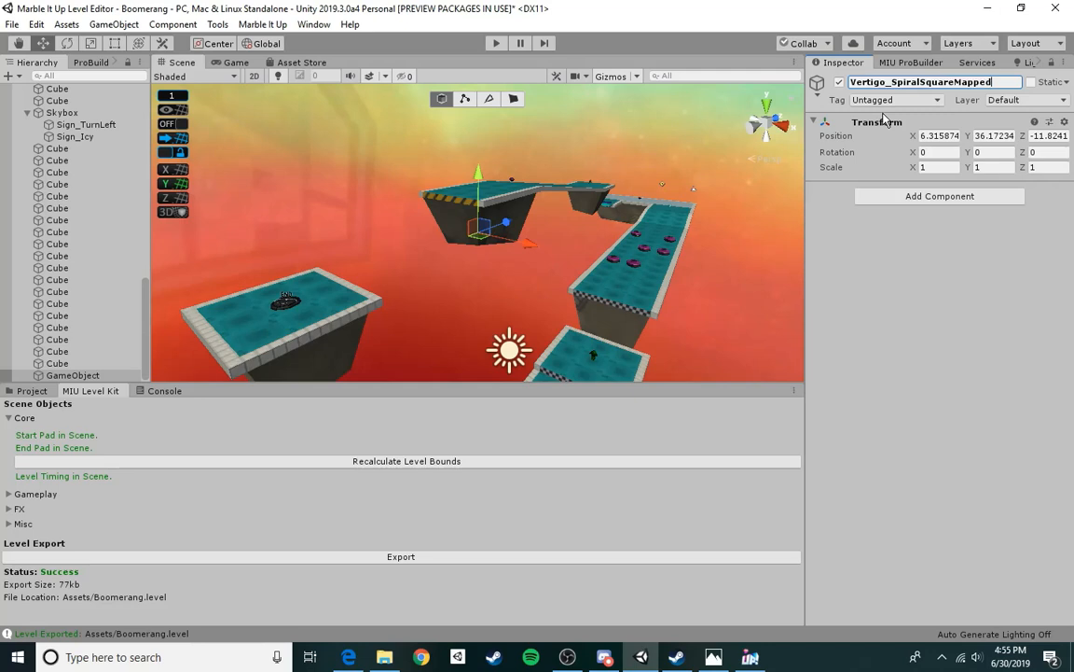
# - Move the Vertigo_SpiralSquareMapped object between the track sections to about X -11.7, Y 28.17, Z 23.18
pyautogui.keyDown('alt'); pyautogui.moveTo(442, 186); pyautogui.dragTo(509, 259); pyautogui.keyUp('alt')
pyautogui.moveTo(478, 216); pyautogui.dragTo(863, 183)
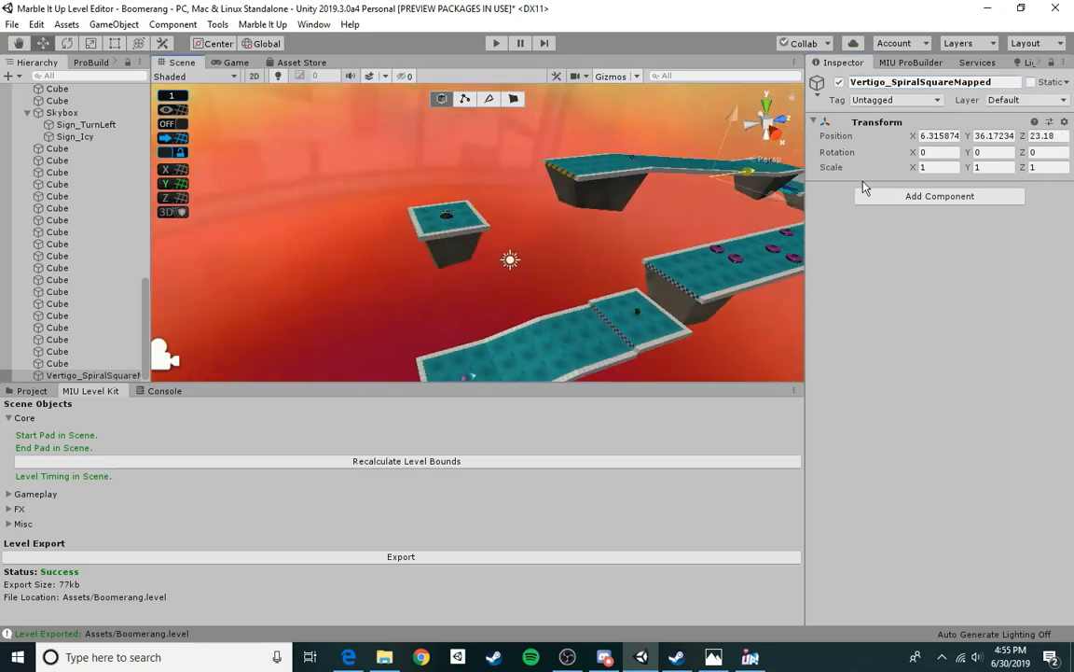
pyautogui.keyDown('alt'); pyautogui.moveTo(760, 200); pyautogui.dragTo(693, 215); pyautogui.keyUp('alt')
pyautogui.moveTo(626, 183); pyautogui.dragTo(580, 172)
pyautogui.keyDown('alt'); pyautogui.moveTo(563, 205); pyautogui.dragTo(373, 186); pyautogui.keyUp('alt')
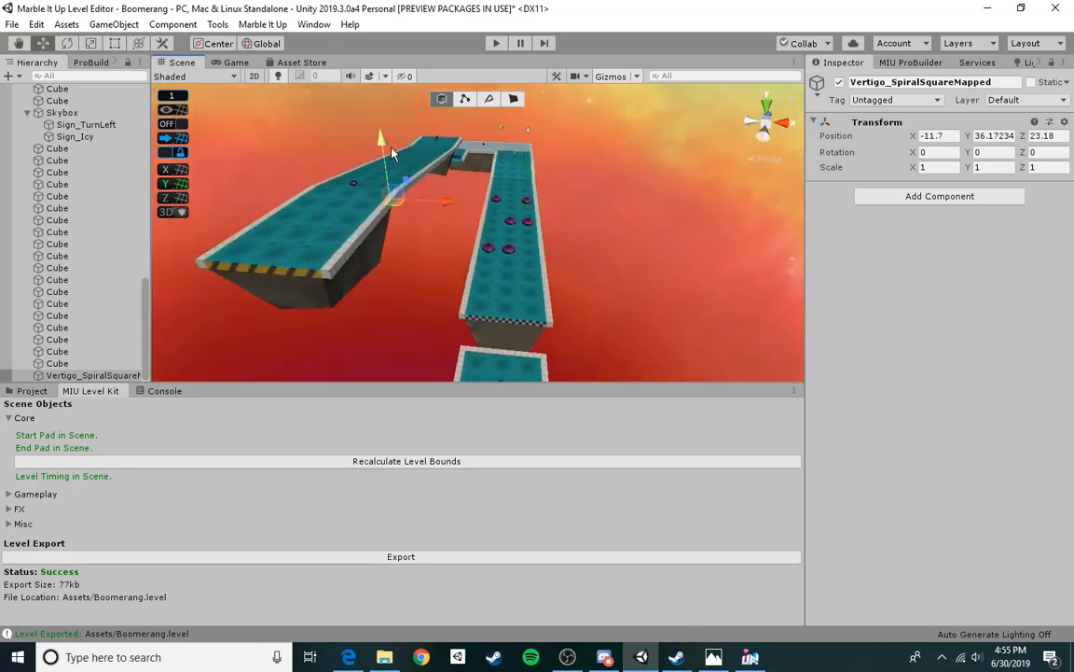
pyautogui.moveTo(351, 131); pyautogui.dragTo(398, 252)
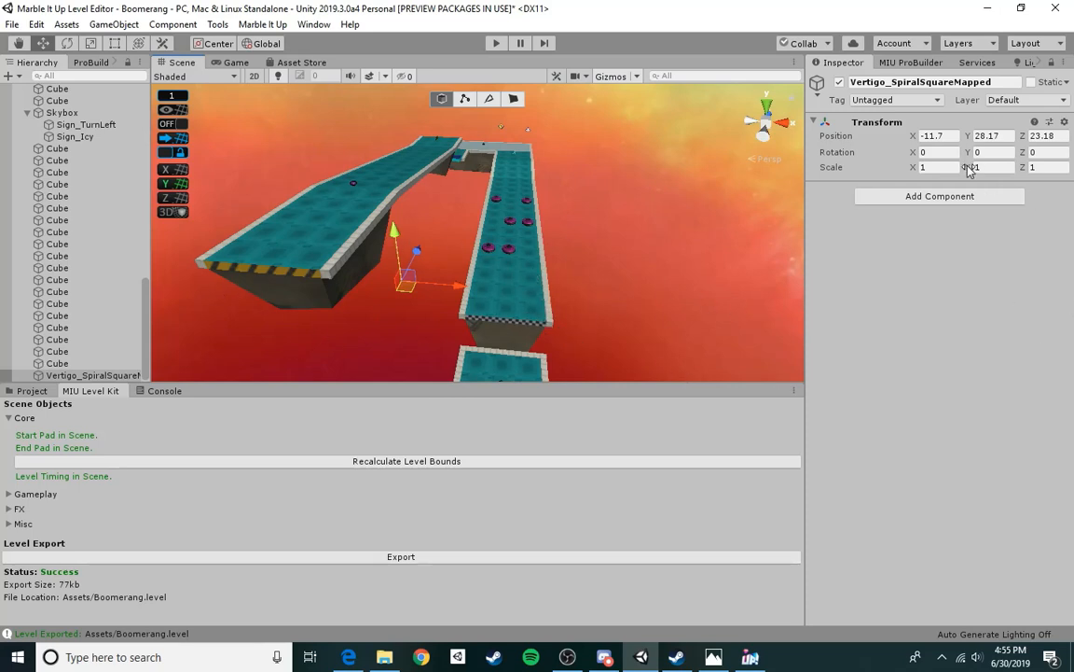
# - Scale the tunnel object to 1000 on all three axes and set its position to X -11, Y 28, Z 23
pyautogui.click(951, 167)
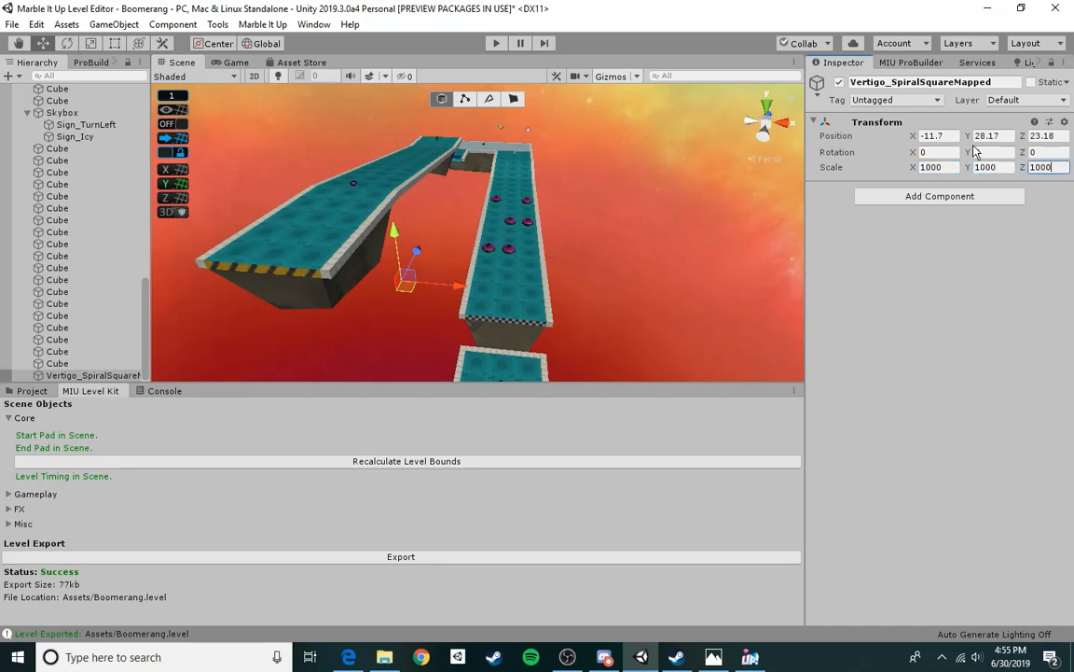
pyautogui.click(947, 135)
pyautogui.write('-11.')
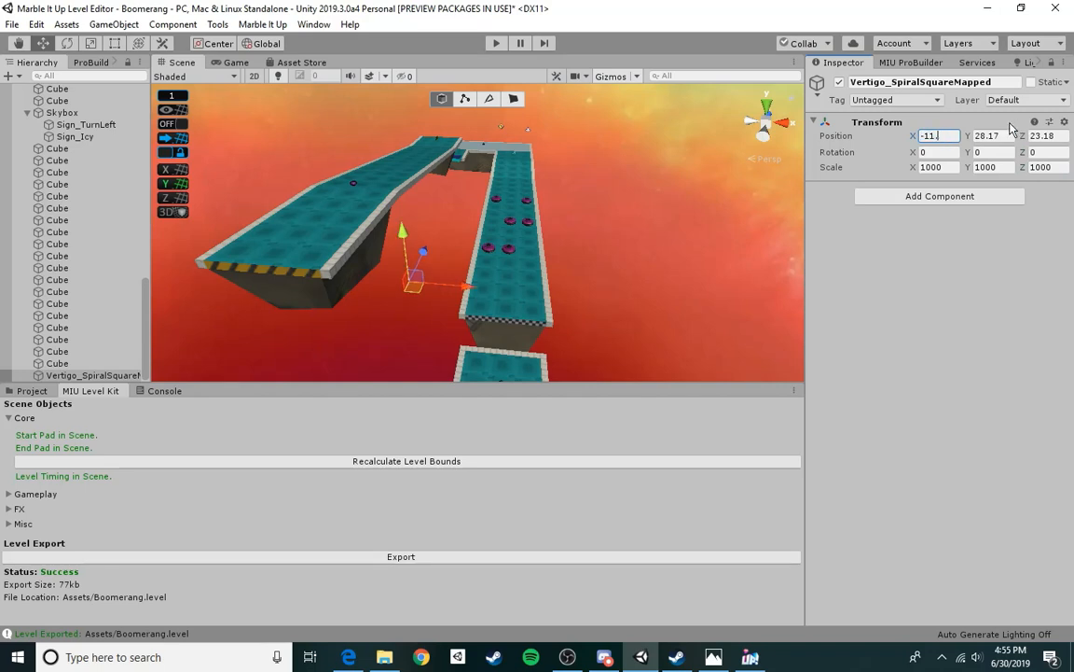
pyautogui.click(1012, 135)
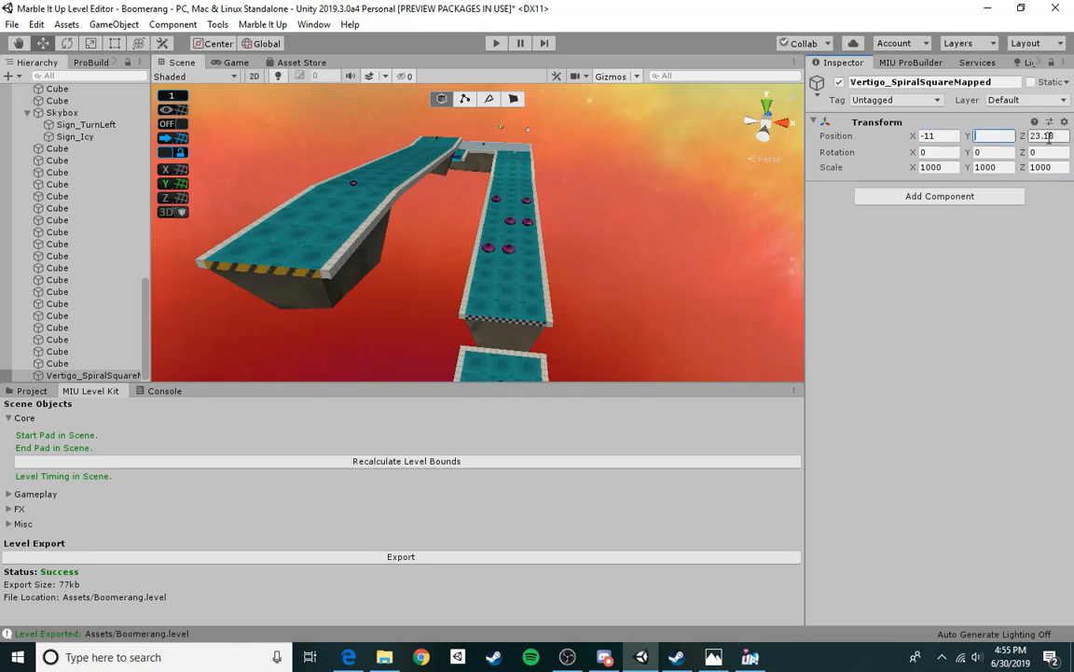
pyautogui.write('28')
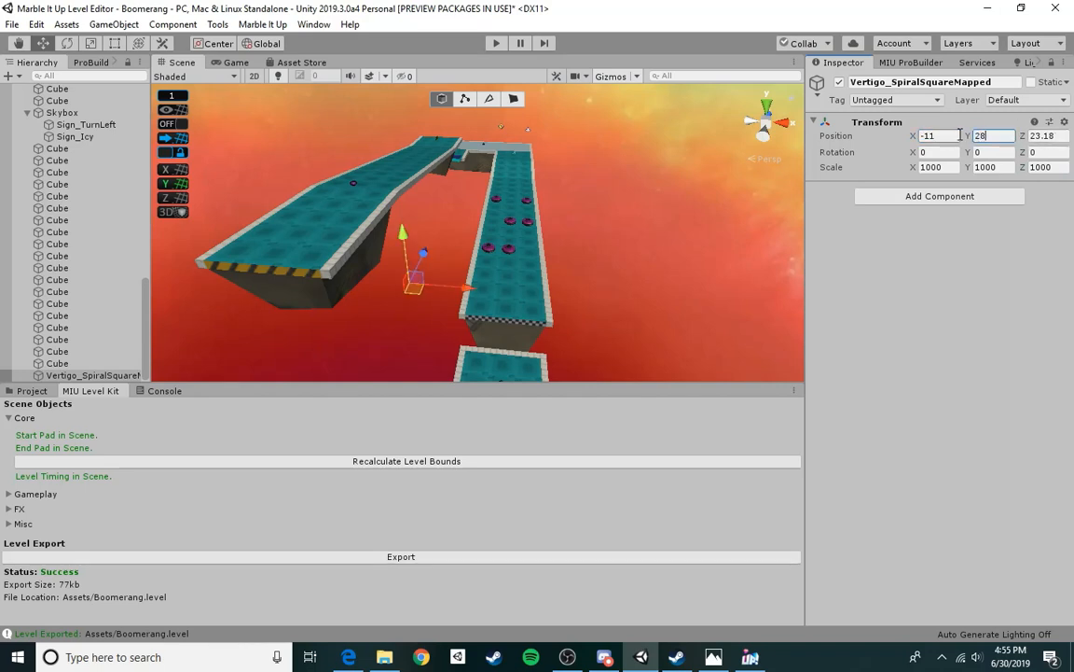
pyautogui.click(990, 136)
pyautogui.write('-')
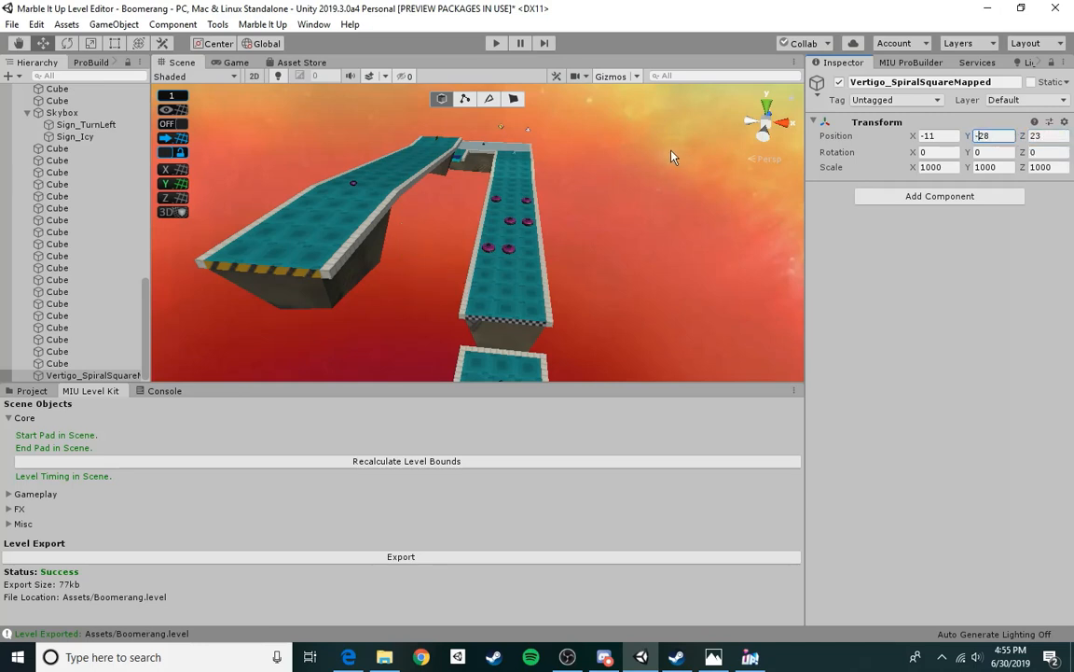
pyautogui.press('BackSpace')
pyautogui.keyDown('alt'); pyautogui.moveTo(211, 276); pyautogui.dragTo(476, 256); pyautogui.keyUp('alt')
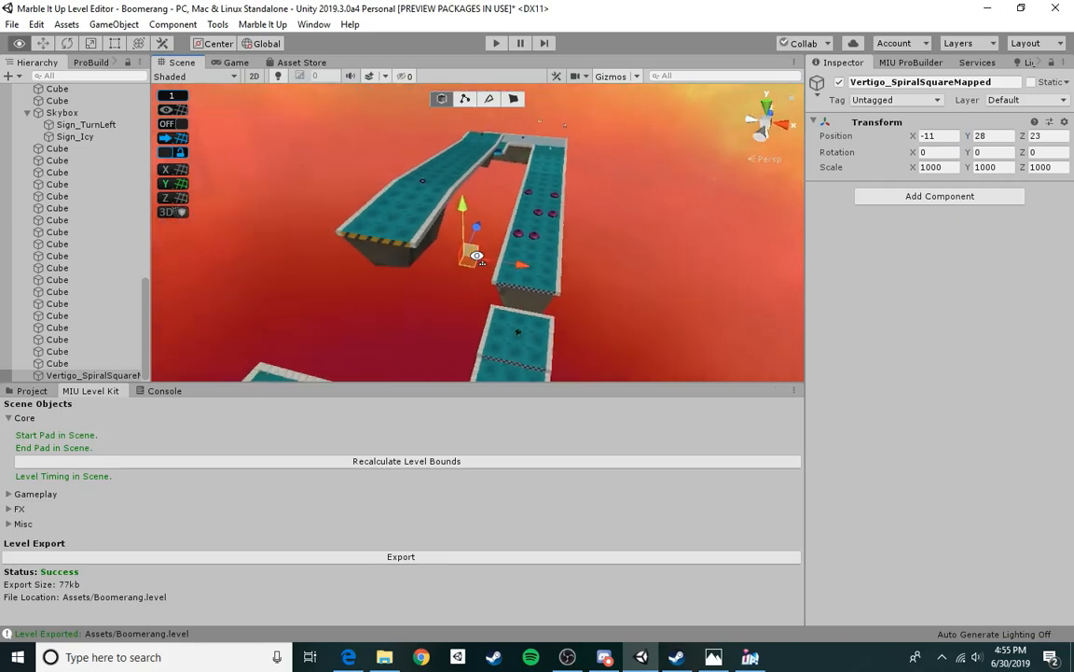
pyautogui.moveTo(477, 255); pyautogui.dragTo(485, 259, button='right')
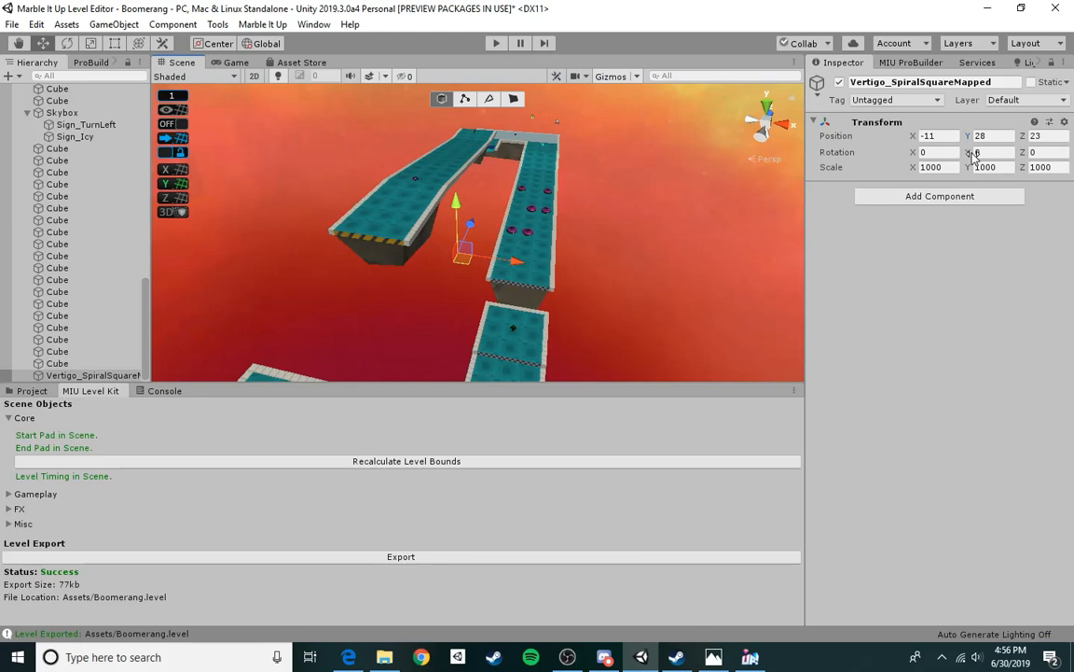
# - Try a Y rotation of 50 on the tunnel object, but leave it rotated 45 degrees about Z only
pyautogui.click(1009, 150)
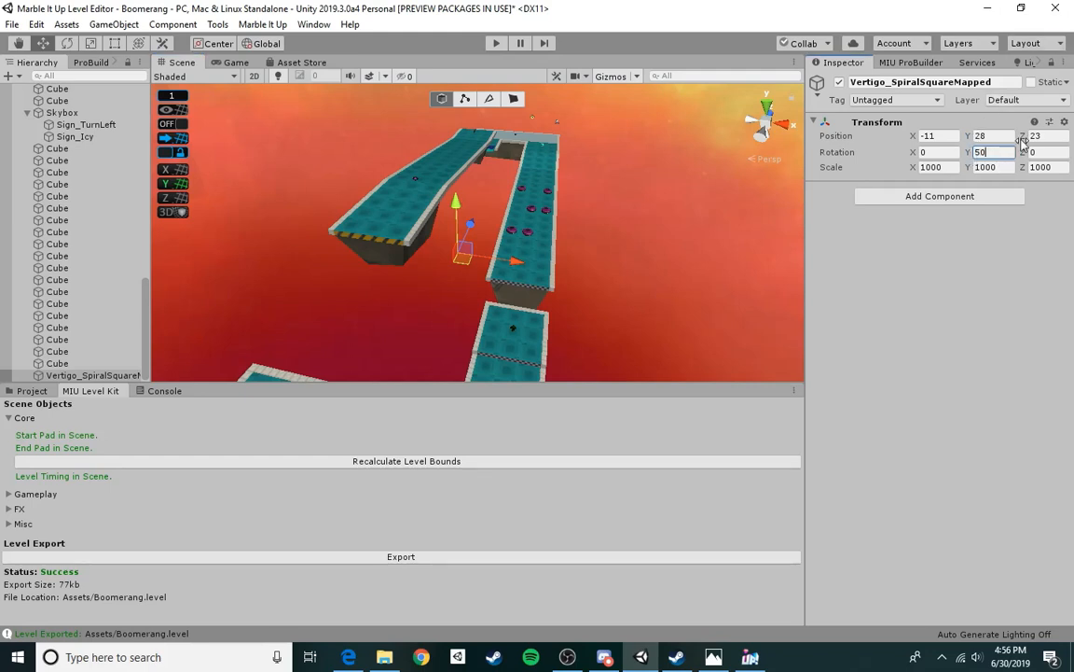
pyautogui.click(67, 43)
pyautogui.moveTo(412, 252); pyautogui.dragTo(433, 253, button='right')
pyautogui.keyDown('ctrl'); pyautogui.moveTo(433, 253); pyautogui.dragTo(343, 252); pyautogui.keyUp('ctrl')
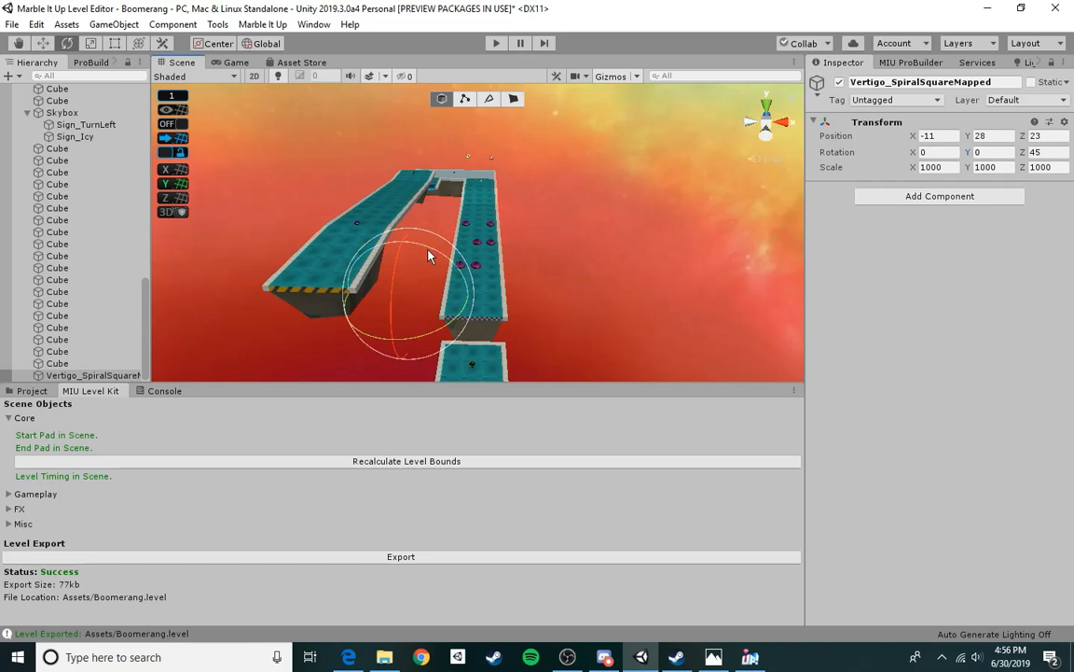
pyautogui.click(1047, 152)
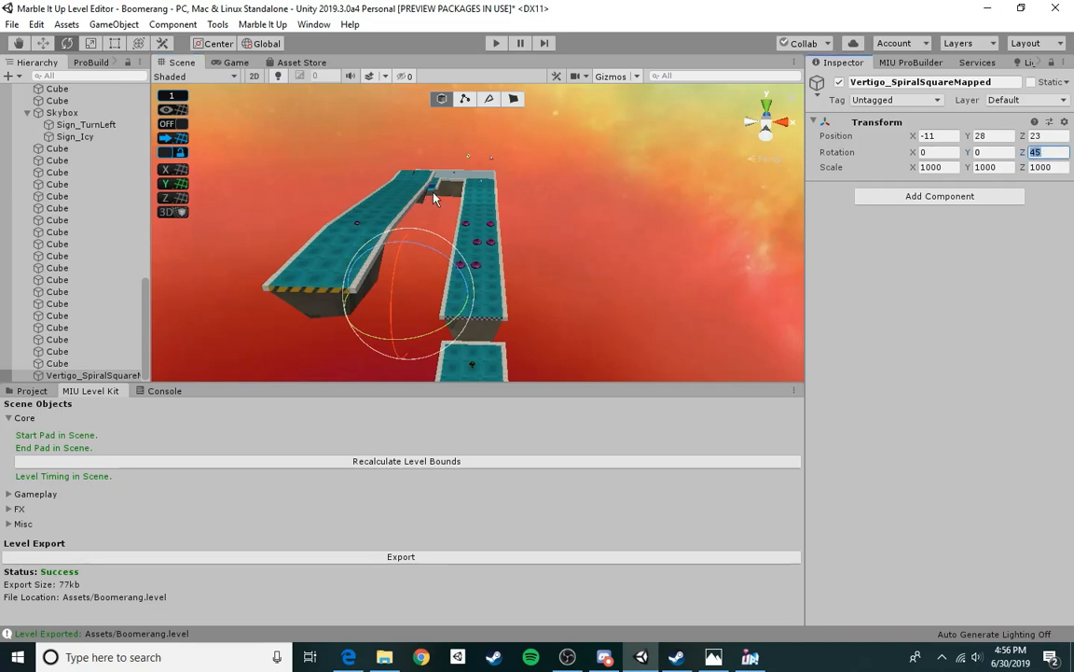
# - Shift the tunnel object far from the track by setting its position to X 500 and Y 500
pyautogui.click(1008, 135)
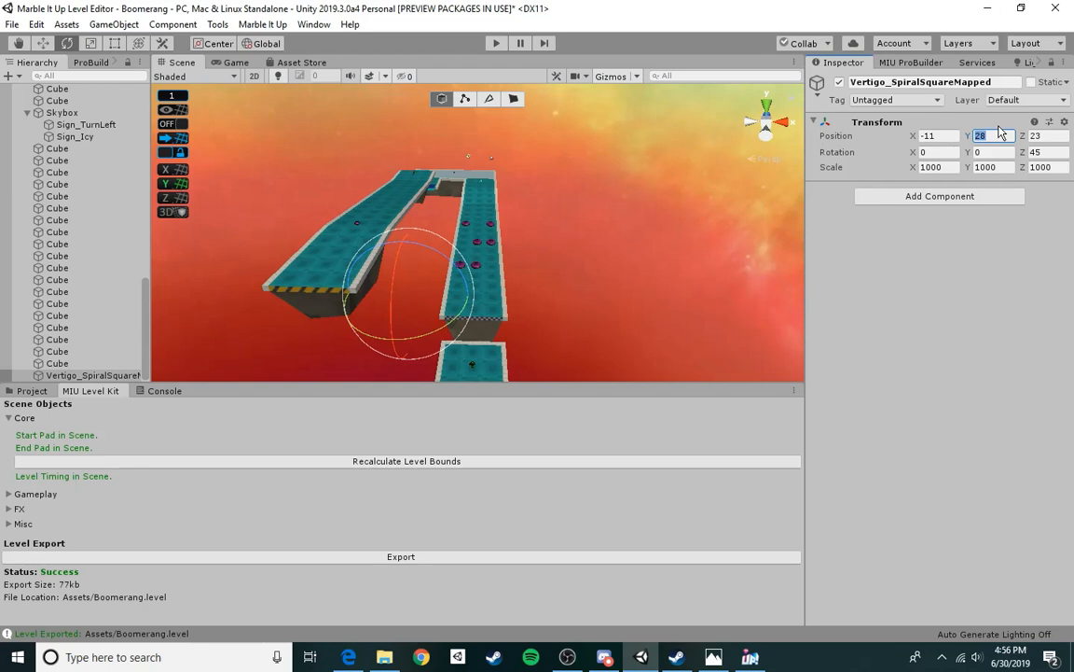
pyautogui.write('500')
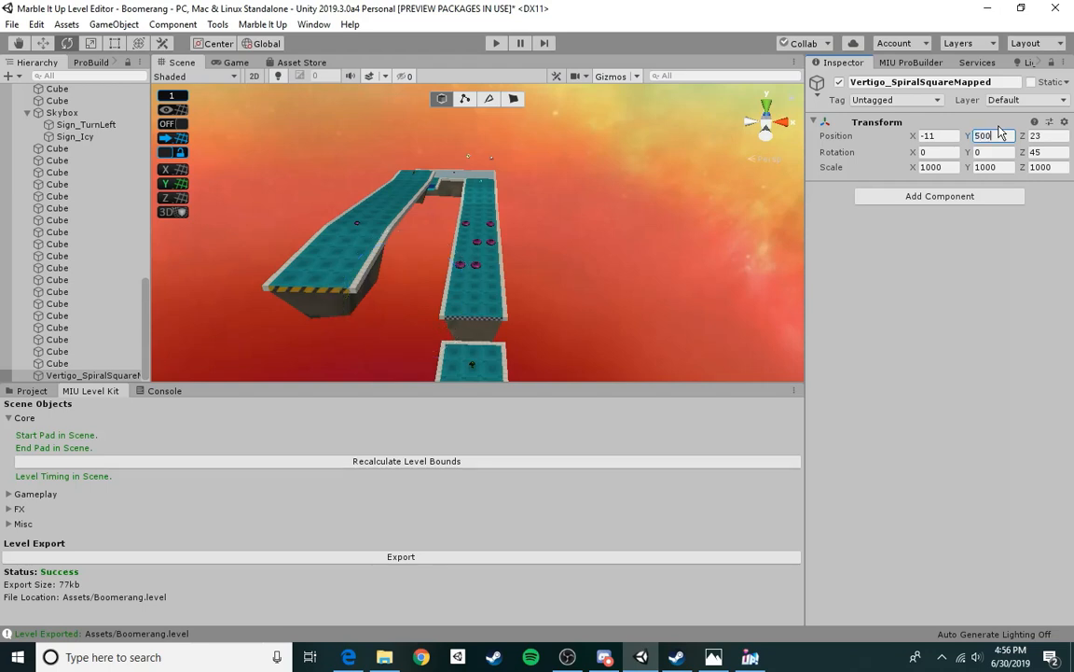
pyautogui.moveTo(519, 243); pyautogui.dragTo(479, 497, button='right')
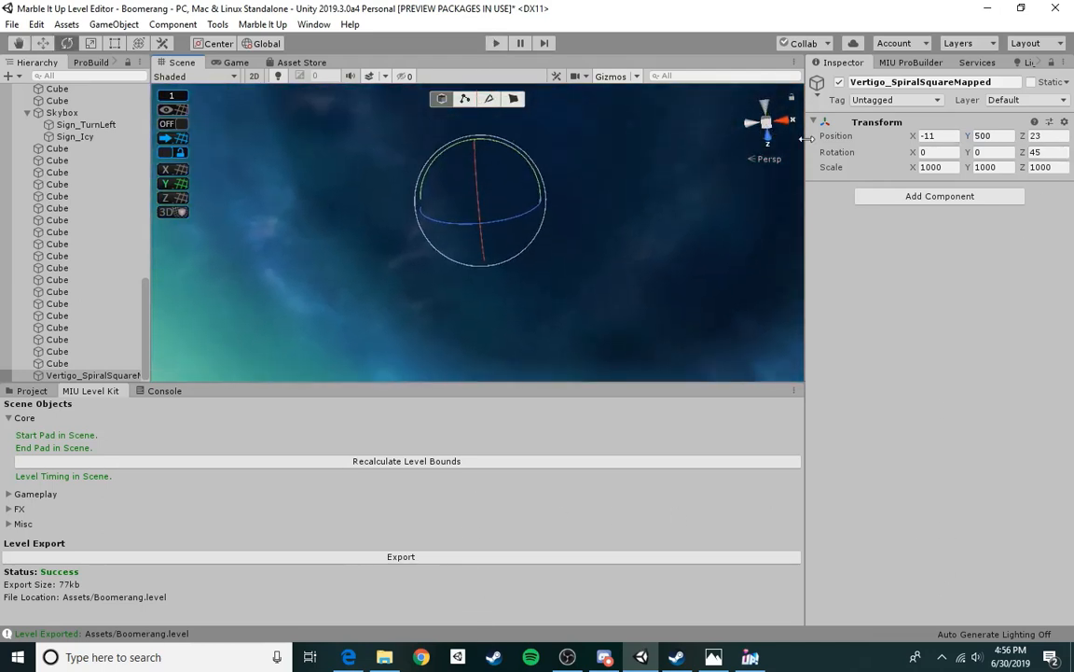
pyautogui.click(43, 42)
pyautogui.moveTo(530, 209); pyautogui.dragTo(558, 212)
pyautogui.click(936, 135)
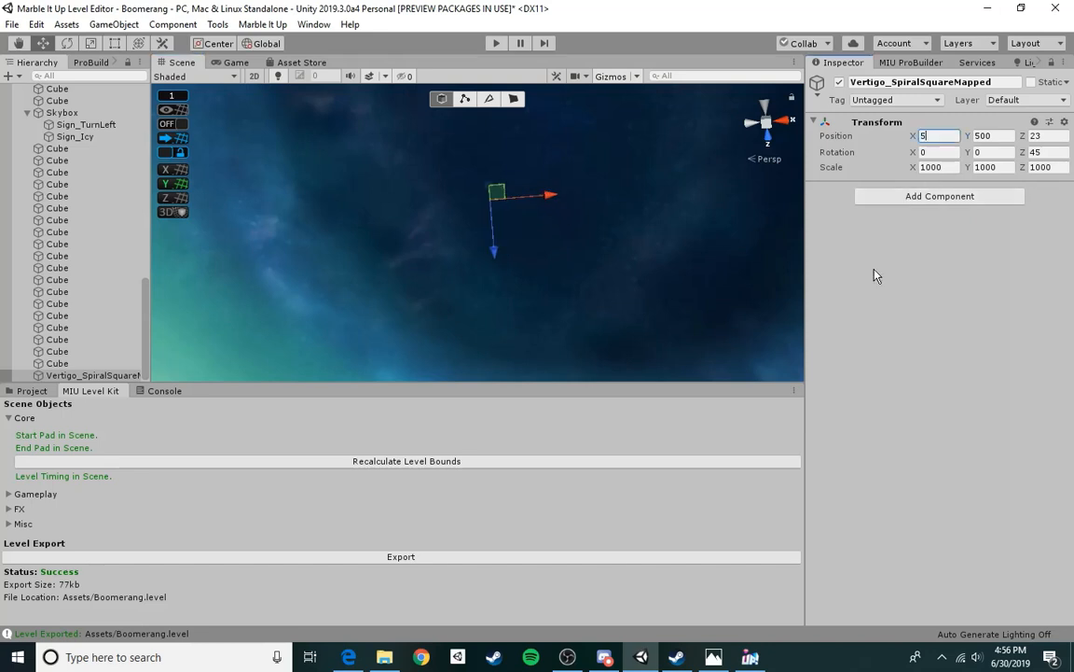
pyautogui.write('500')
# - Save the scene, export the level, and look for the square tunnel in Marble It Up before returning to Unity
pyautogui.click(12, 25)
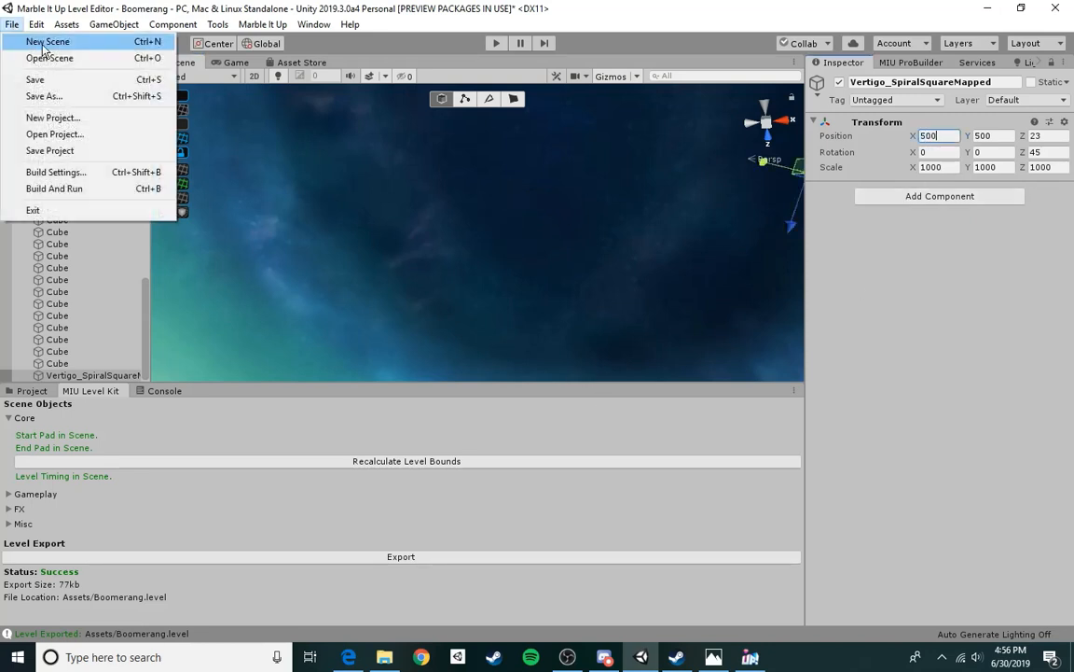
pyautogui.click(293, 237)
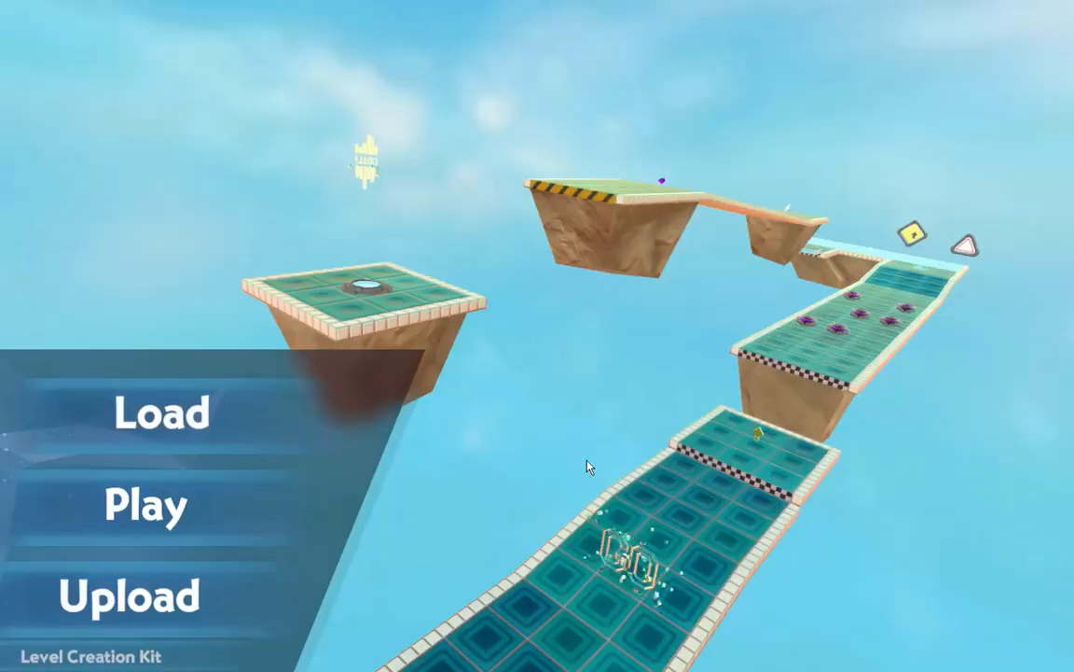
pyautogui.press('super')
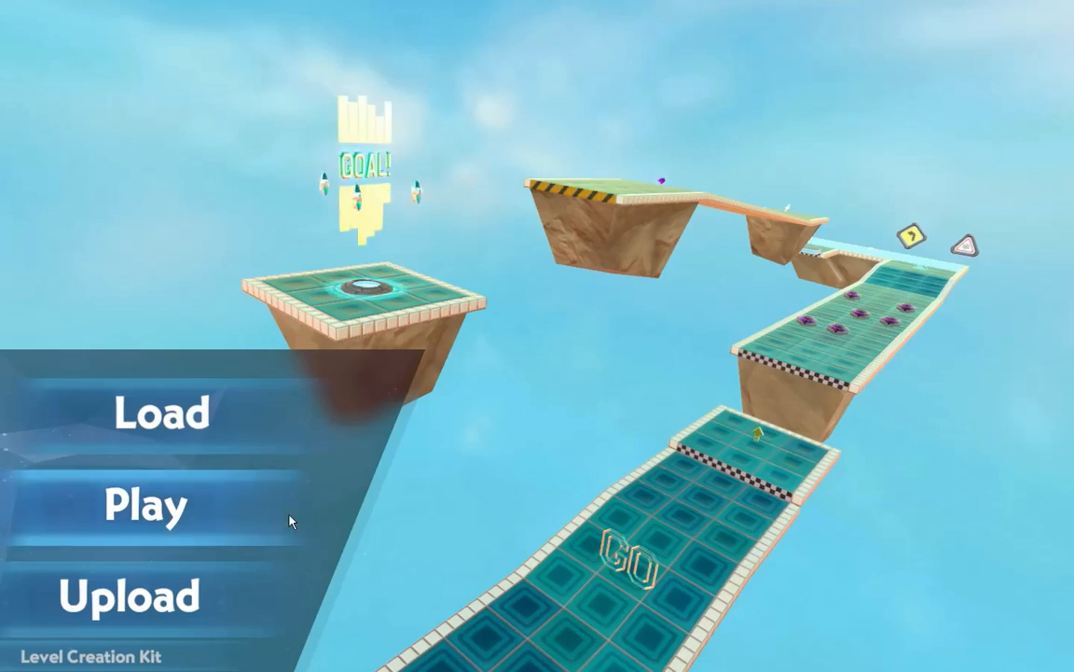
pyautogui.click(290, 518)
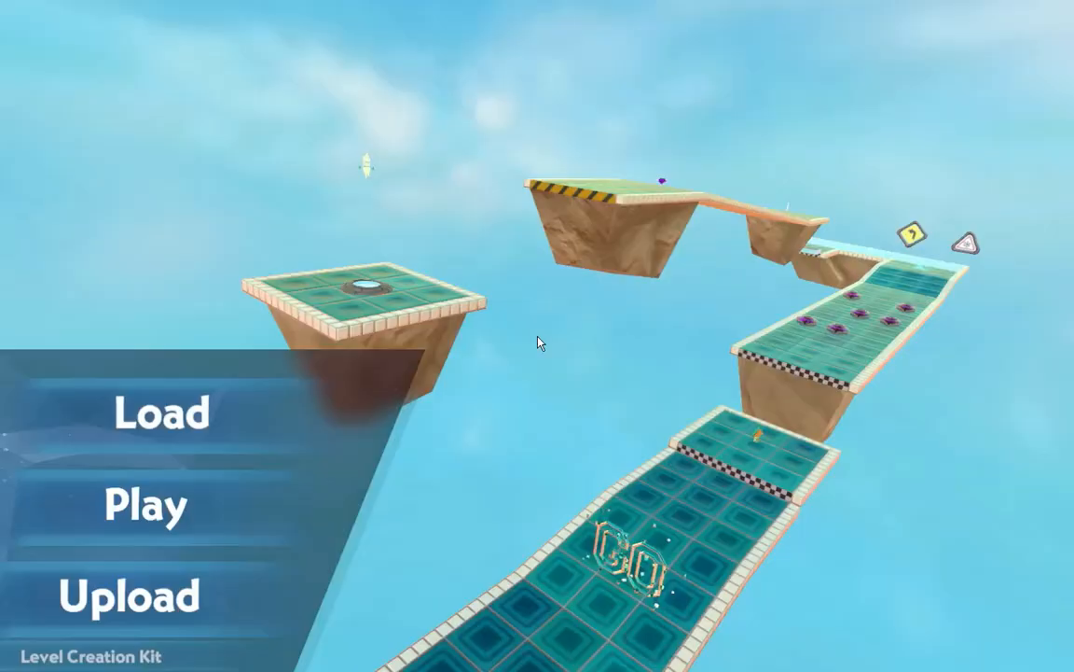
pyautogui.press('super')
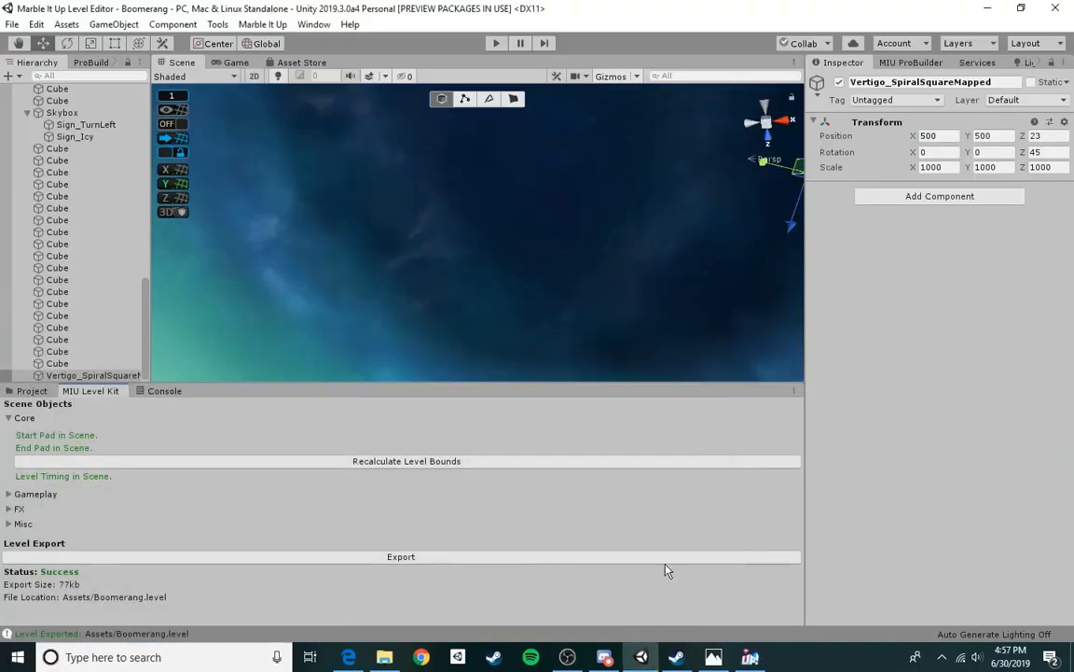
# - Delete the Vertigo_SpiralSquareMapped object from the scene
pyautogui.moveTo(626, 235); pyautogui.dragTo(489, 154, button='right')
pyautogui.click(489, 154)
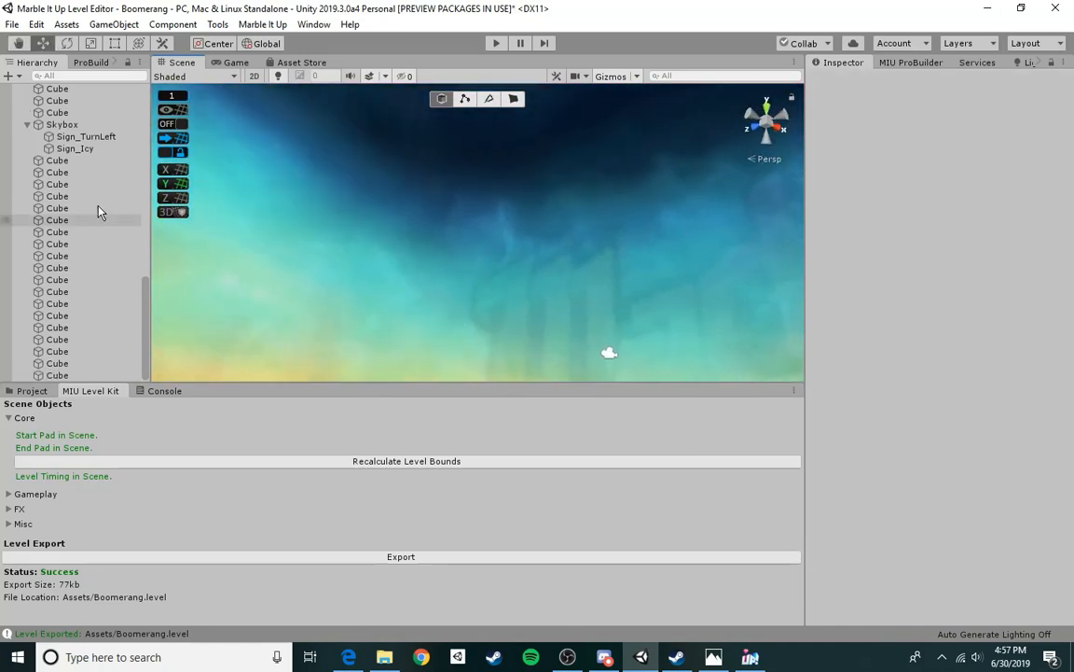
pyautogui.scroll(10, 103, 168)
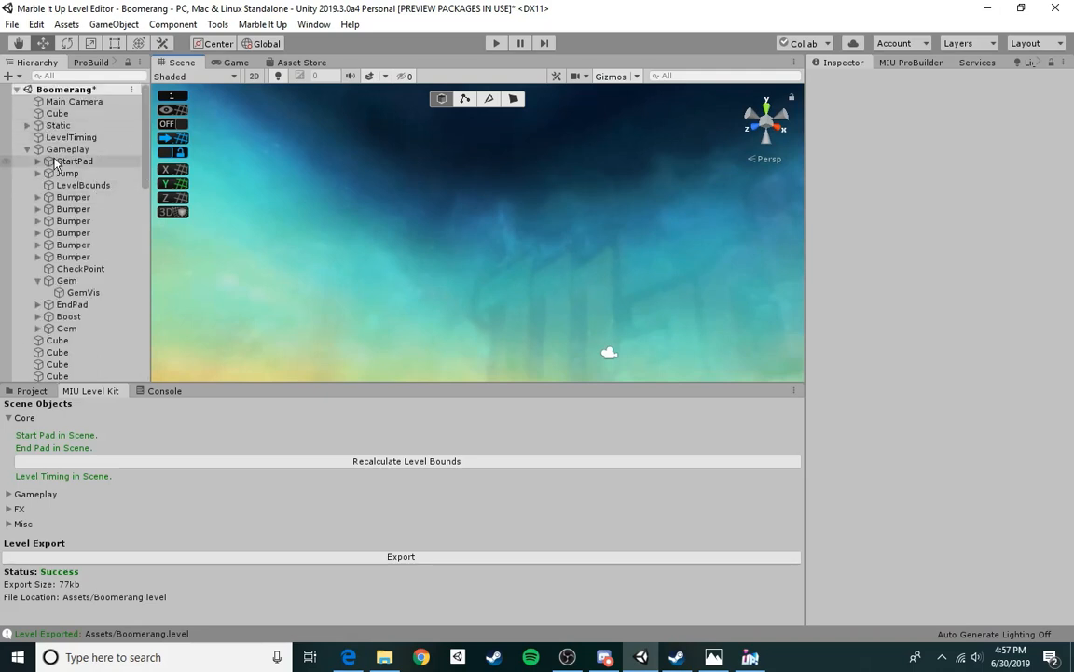
# - Open the Skerries scene from the FinishedScenes folder, saving the pending changes to Boomerang
pyautogui.click(13, 25)
pyautogui.click(45, 62)
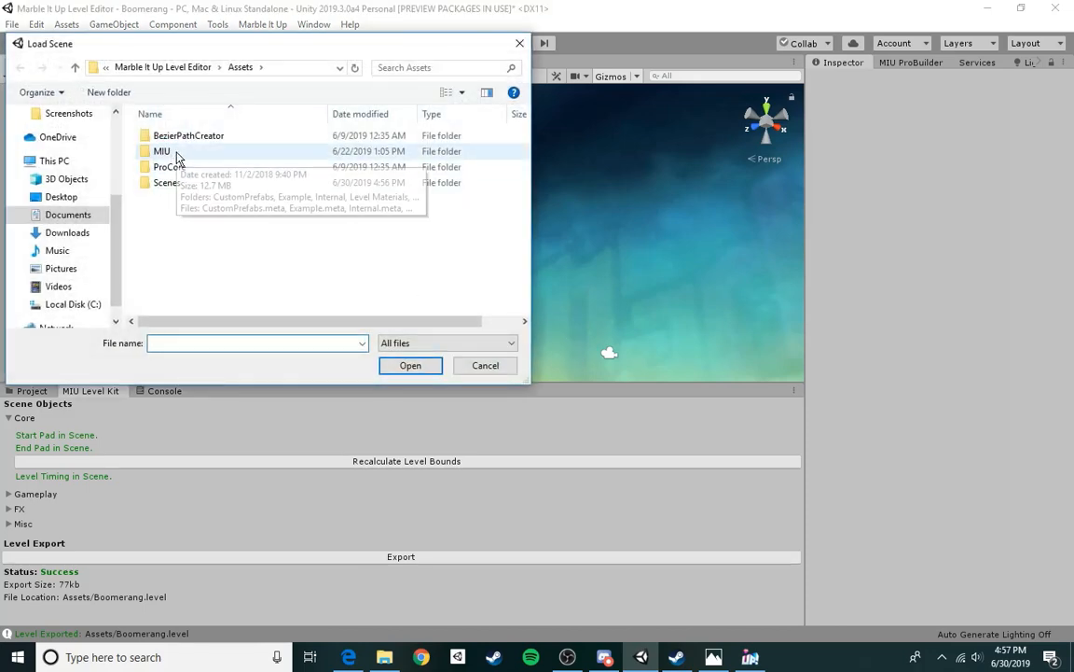
pyautogui.doubleClick(175, 154)
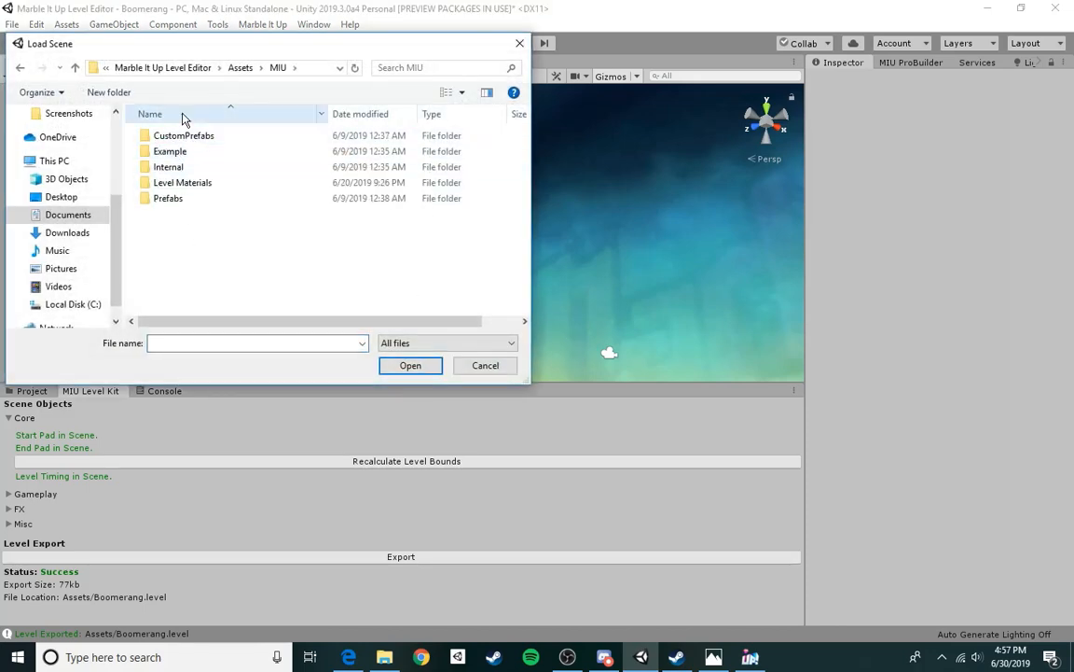
pyautogui.click(239, 69)
pyautogui.doubleClick(173, 183)
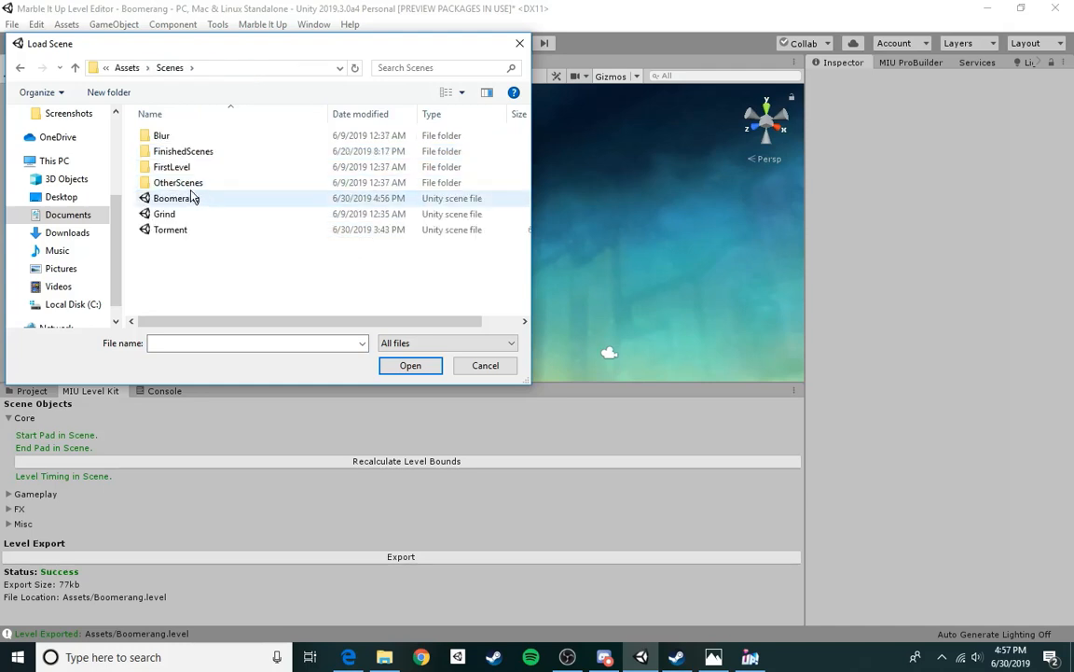
pyautogui.click(185, 152)
pyautogui.scroll(-2, 238, 209)
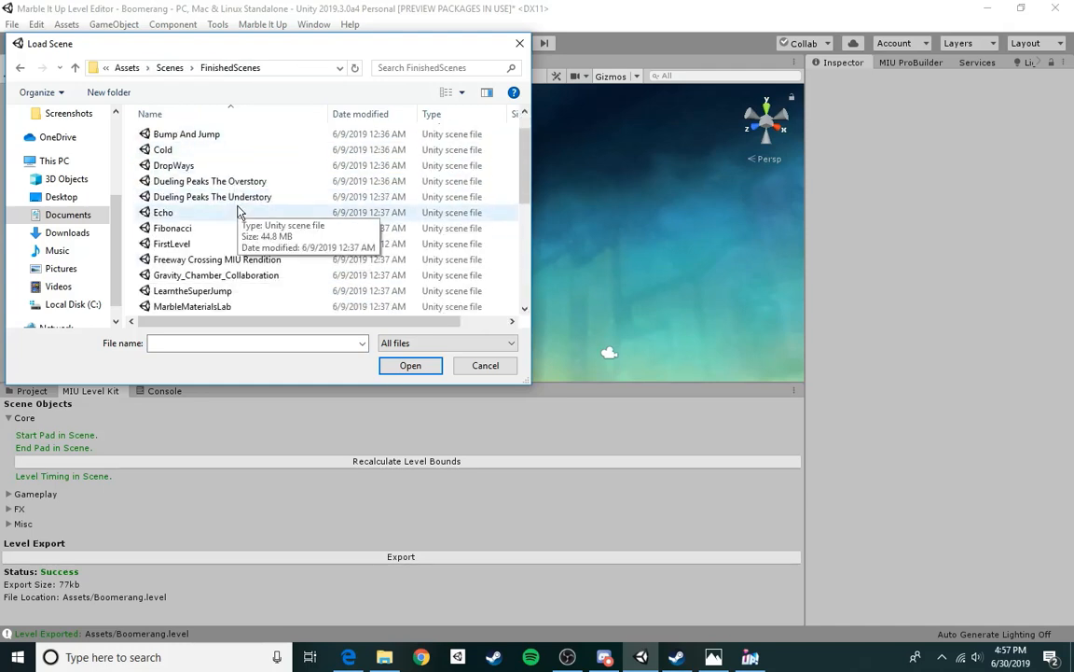
pyautogui.scroll(-1, 209, 280)
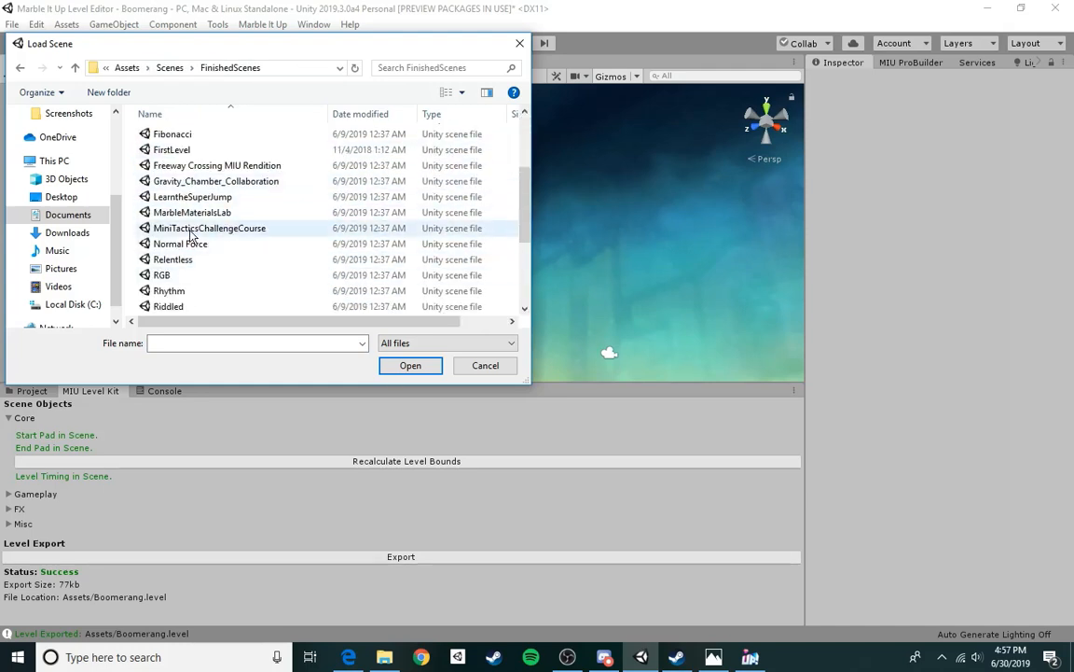
pyautogui.scroll(-2, 206, 280)
pyautogui.scroll(-1, 185, 215)
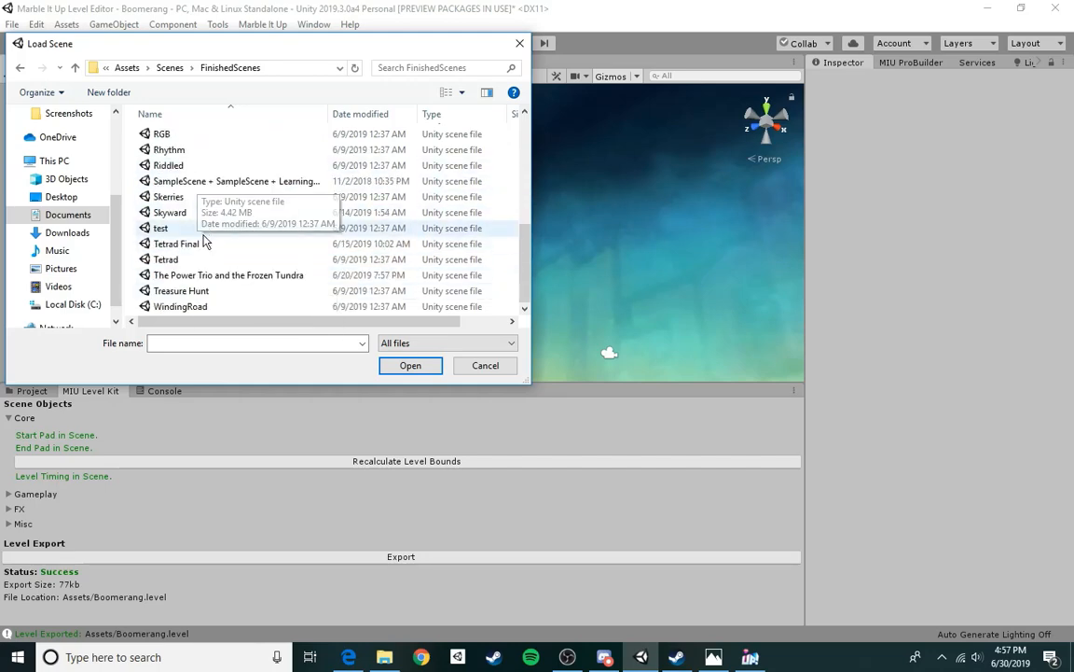
pyautogui.doubleClick(170, 197)
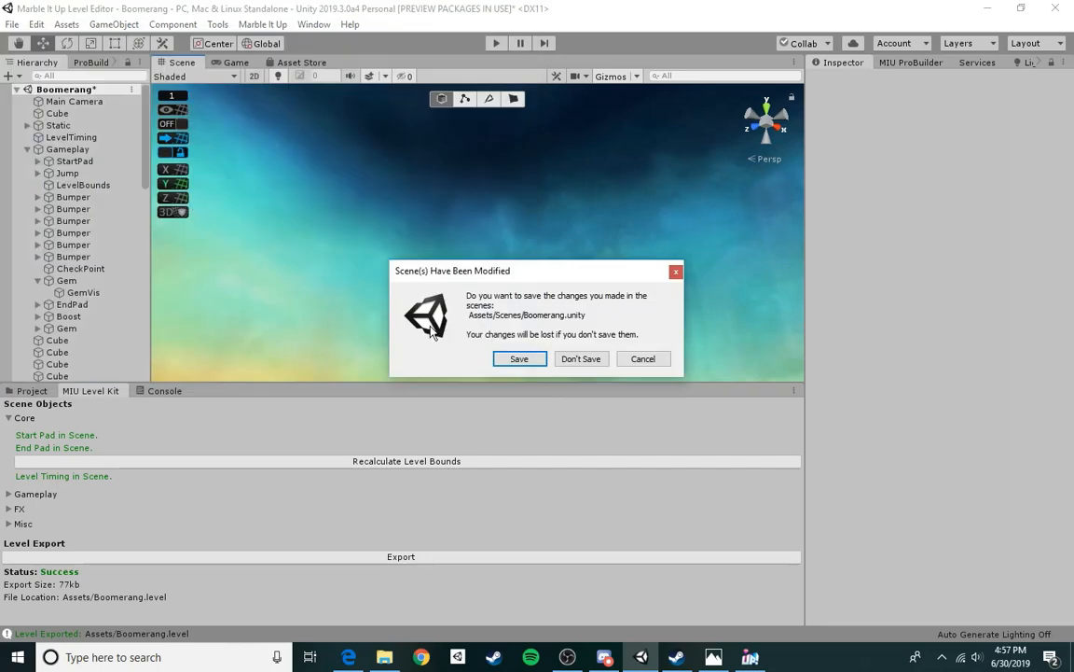
pyautogui.click(530, 361)
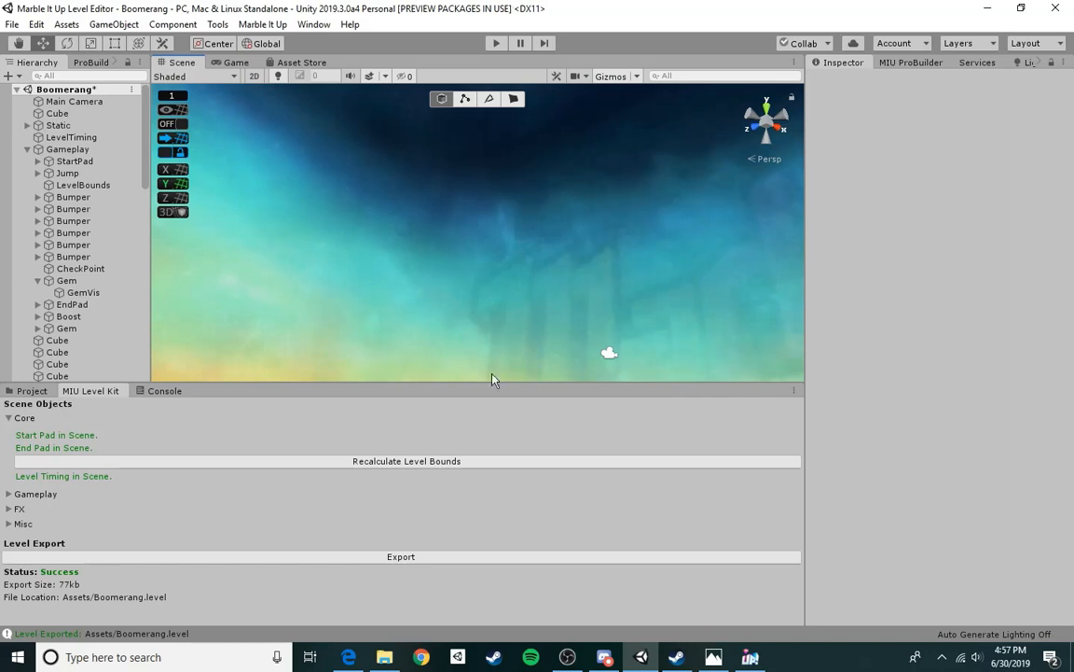
# - Copy the Vertigo_SpiralSquareMapped object from the Skerries scene
pyautogui.scroll(-2, 52, 280)
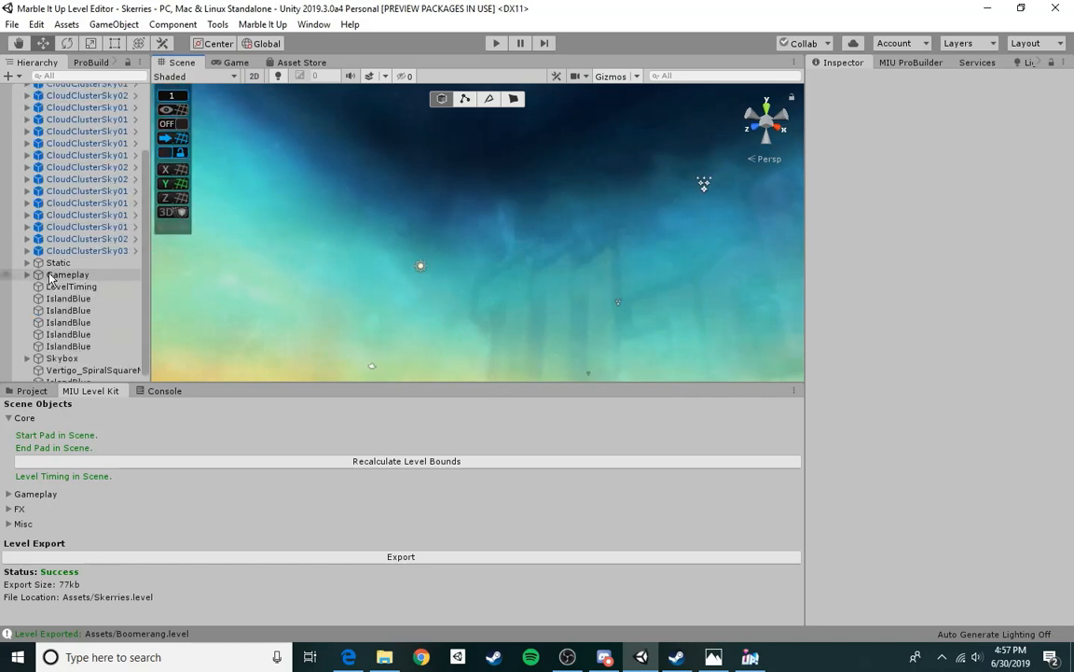
pyautogui.scroll(2, 52, 280)
pyautogui.scroll(-3, 80, 317)
pyautogui.click(91, 365)
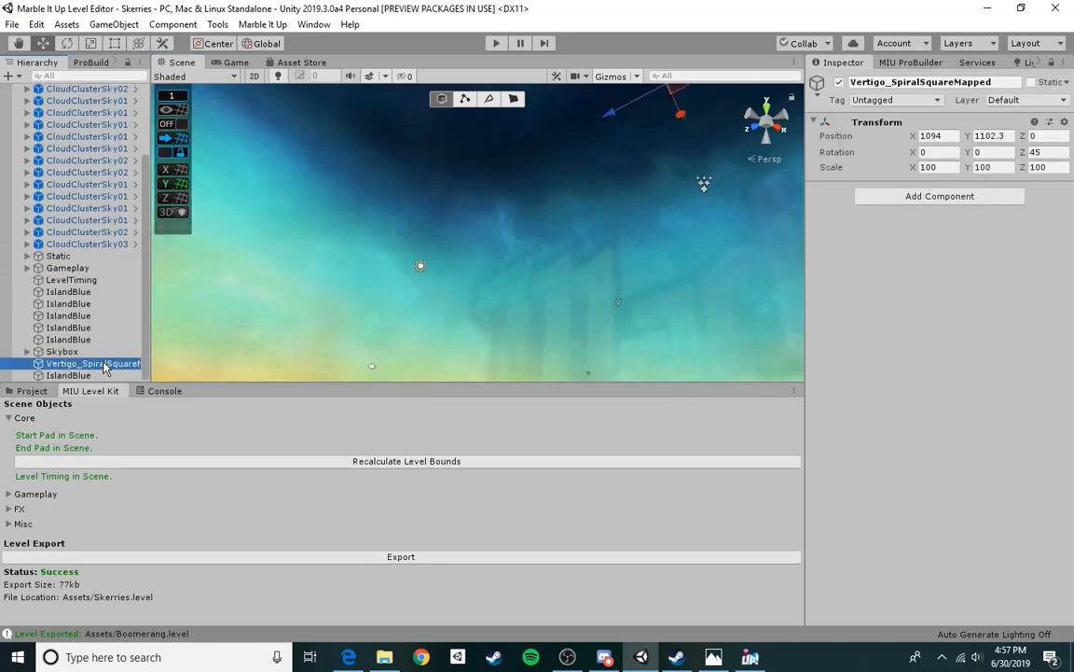
pyautogui.rightClick(104, 365)
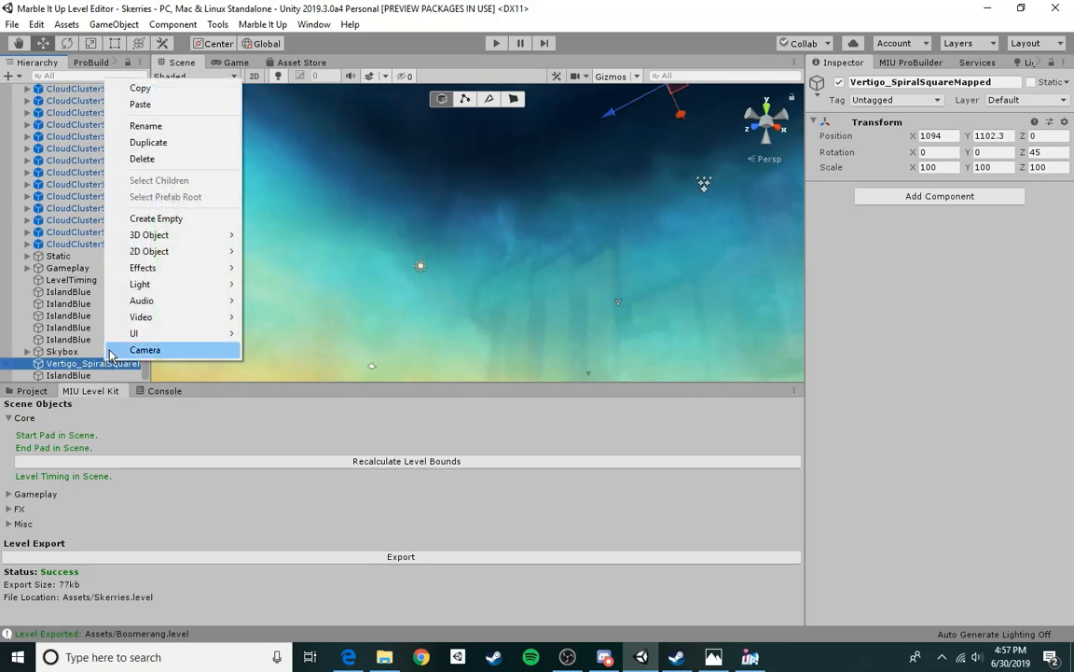
pyautogui.click(139, 89)
# - Reopen the Boomerang scene and paste the copied Vertigo_SpiralSquareMapped object at the end of its object list
pyautogui.click(9, 25)
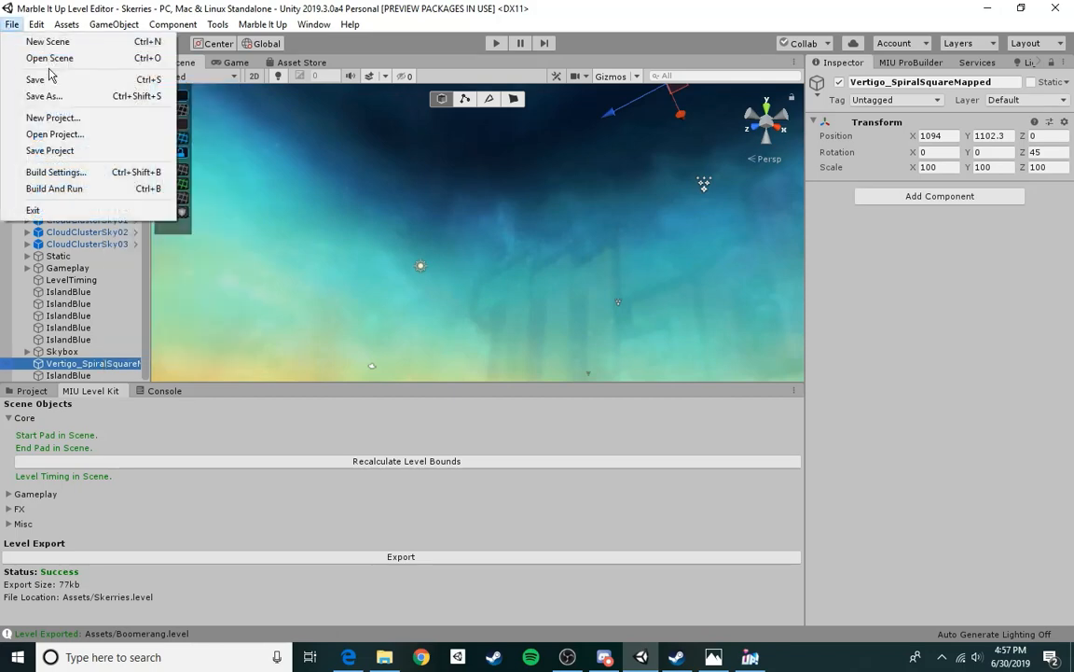
pyautogui.click(42, 58)
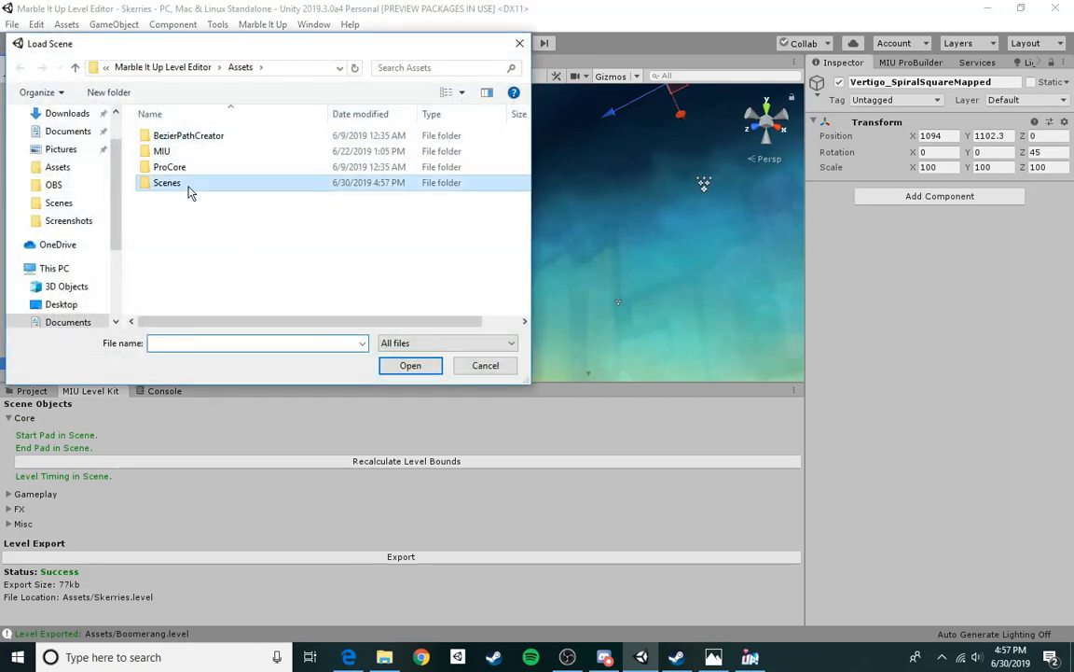
pyautogui.doubleClick(168, 182)
pyautogui.doubleClick(191, 199)
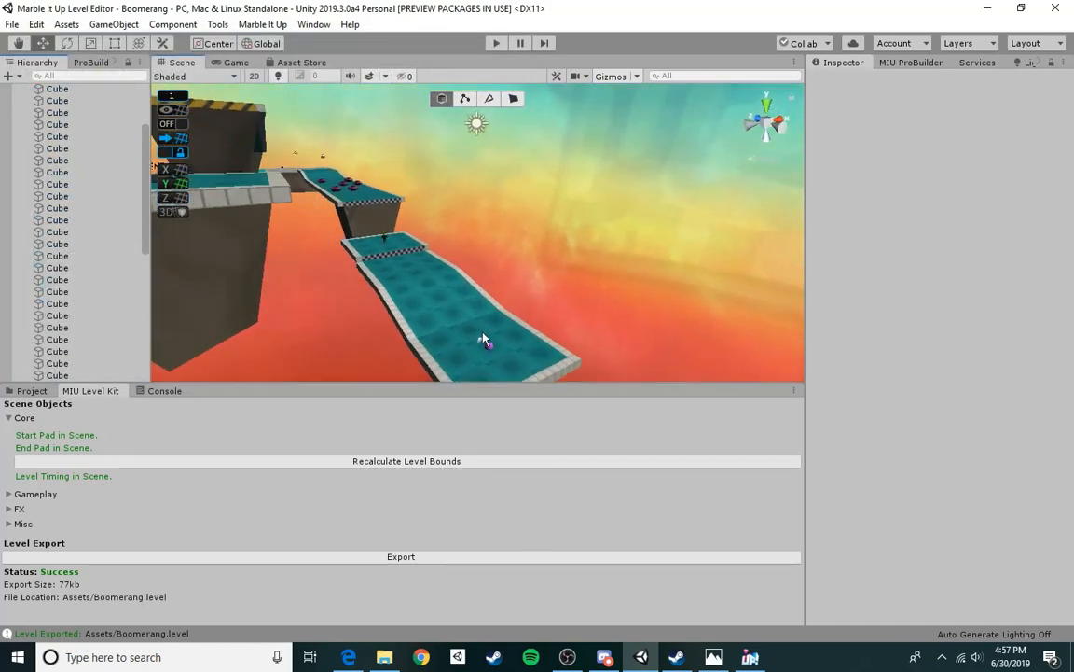
pyautogui.click(484, 341)
pyautogui.click(66, 375)
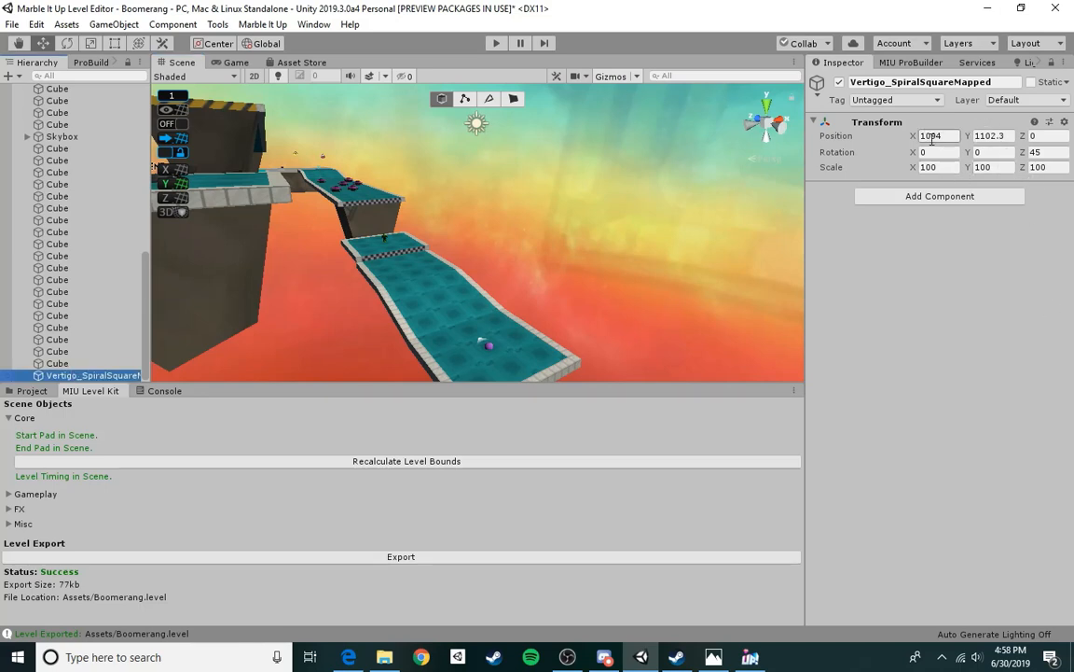
pyautogui.click(509, 132)
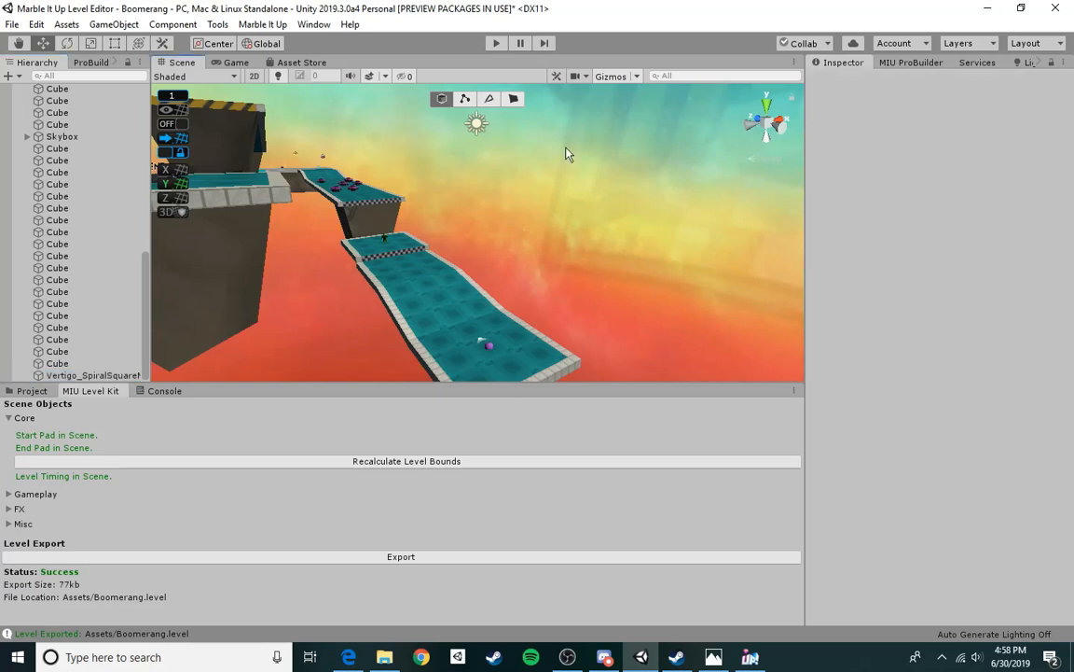
# - Save the Boomerang scene and export the level
pyautogui.click(12, 24)
pyautogui.click(17, 81)
pyautogui.click(477, 558)
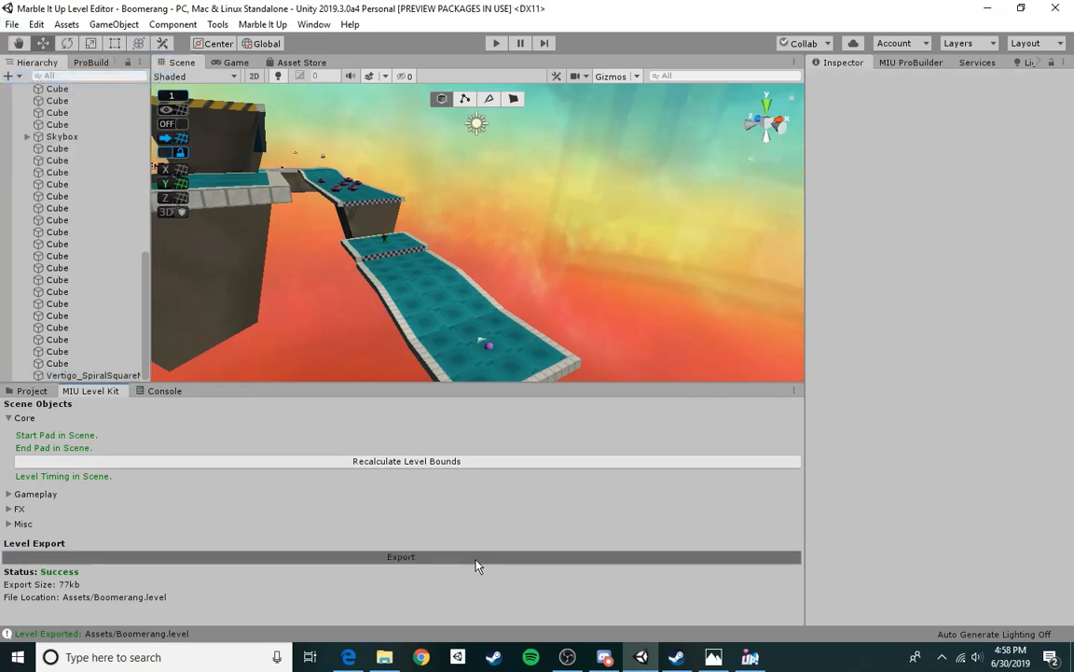
# - Switch to Marble It Up, play the level to check the square tunnel, and close the game
pyautogui.click(757, 658)
pyautogui.click(164, 478)
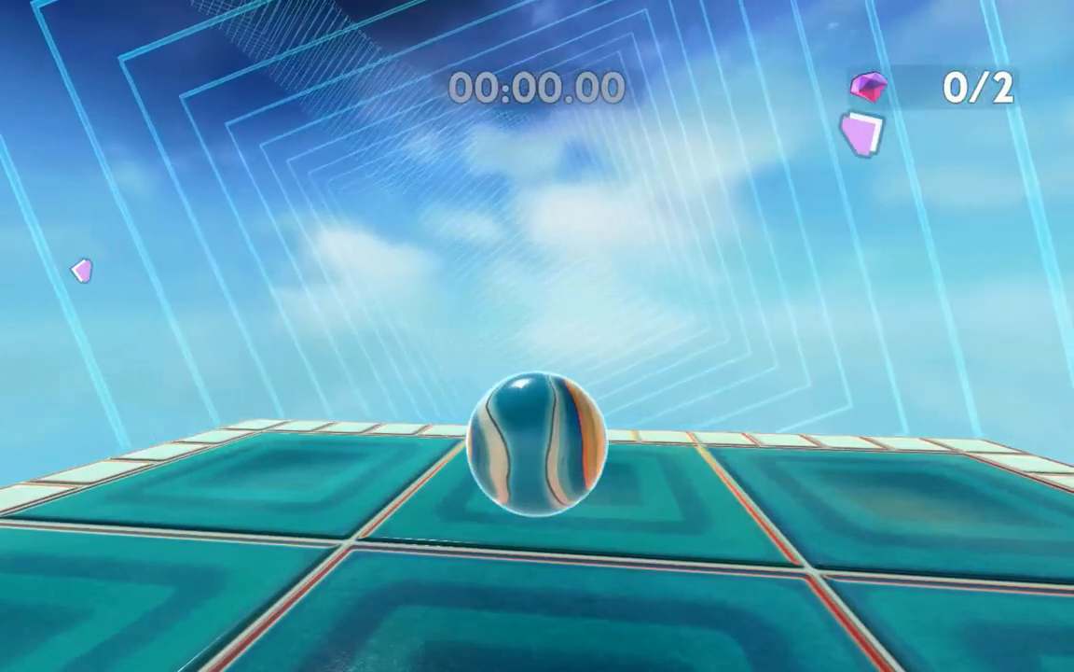
pyautogui.press('Escape')
pyautogui.press('super')
pyautogui.click(751, 658)
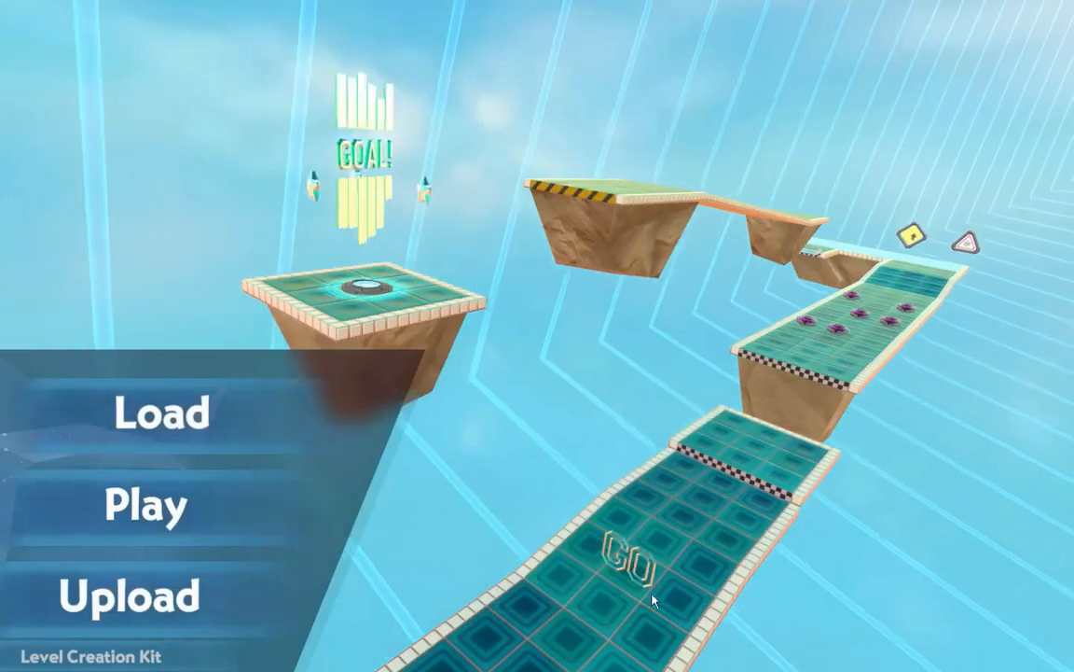
pyautogui.click(160, 503)
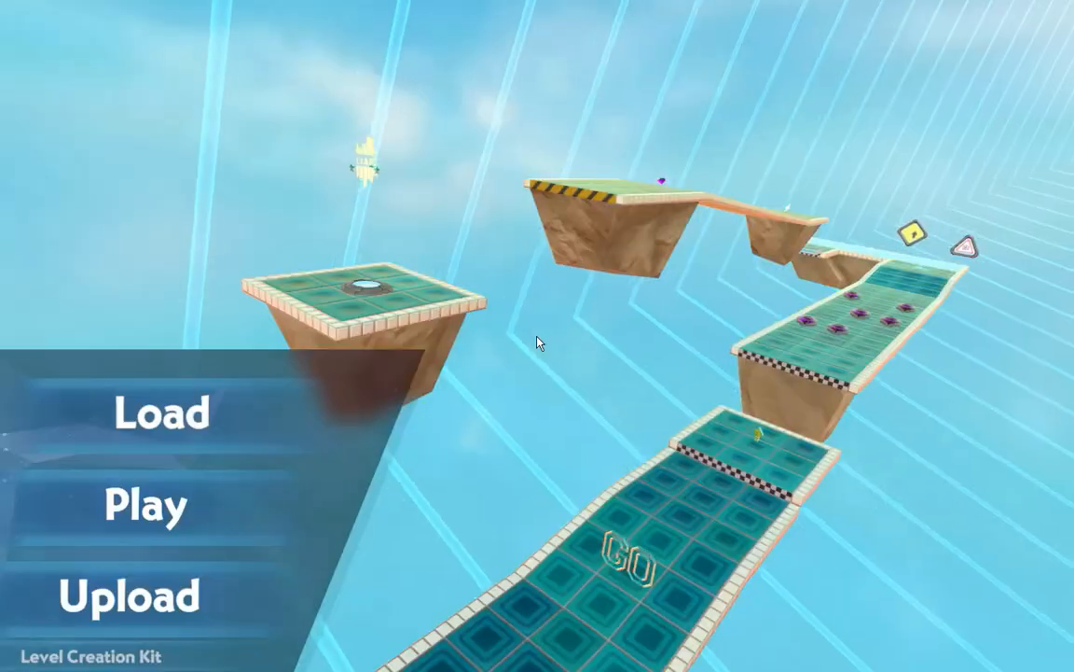
pyautogui.press('super')
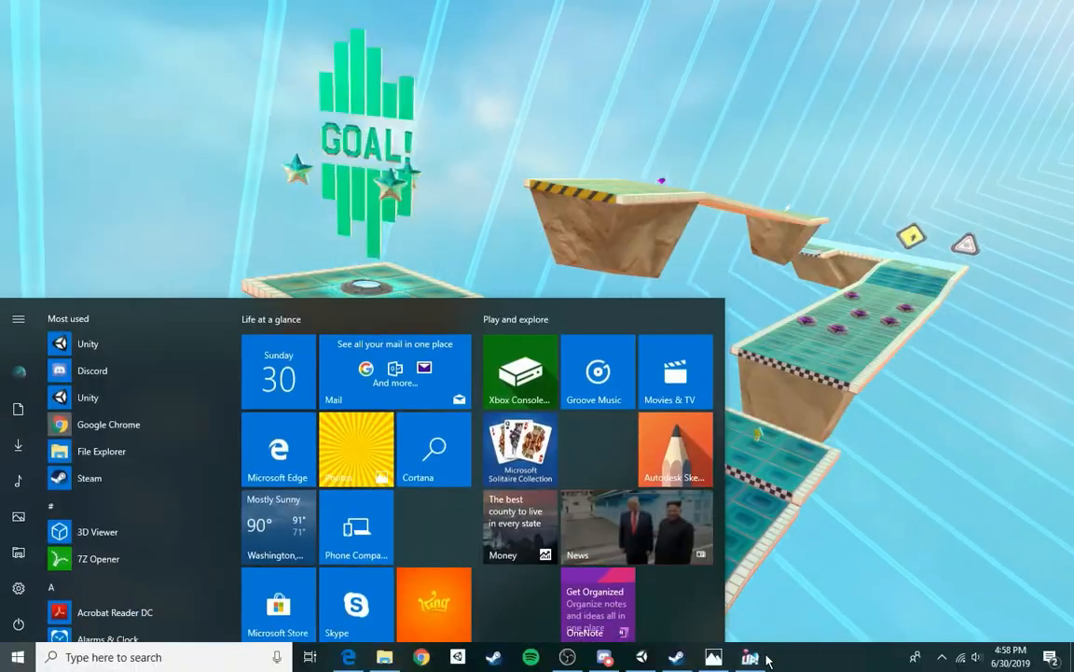
pyautogui.moveTo(767, 661)
pyautogui.click(819, 531)
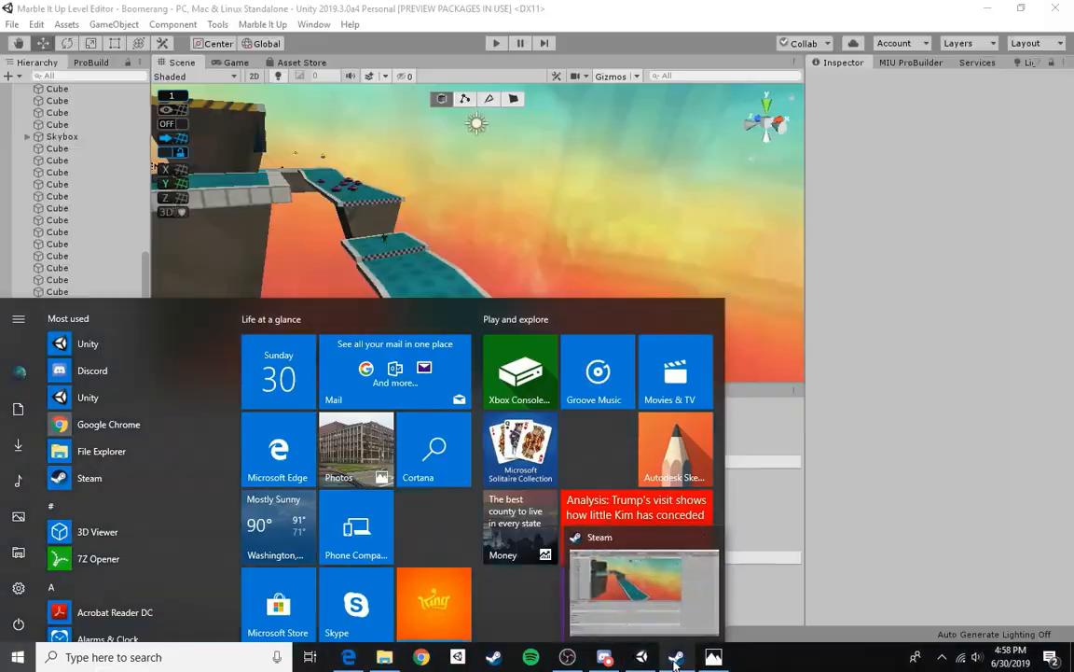
# - Switch to Steam and launch Marble It Up in Level Tester mode
pyautogui.click(675, 660)
pyautogui.click(249, 152)
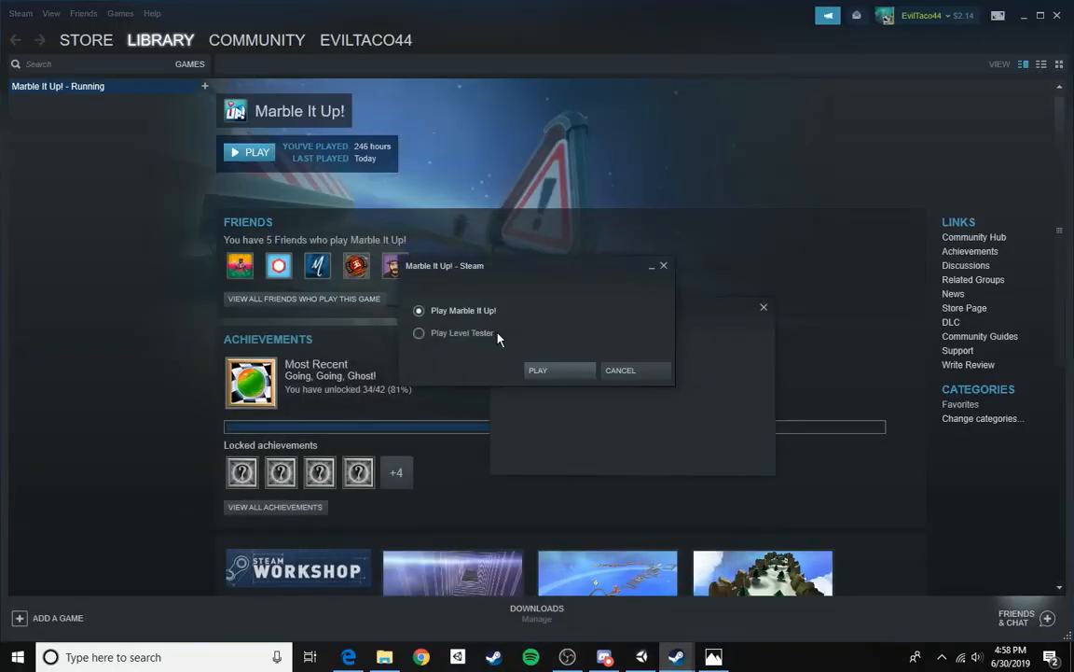
pyautogui.click(462, 333)
pyautogui.click(545, 367)
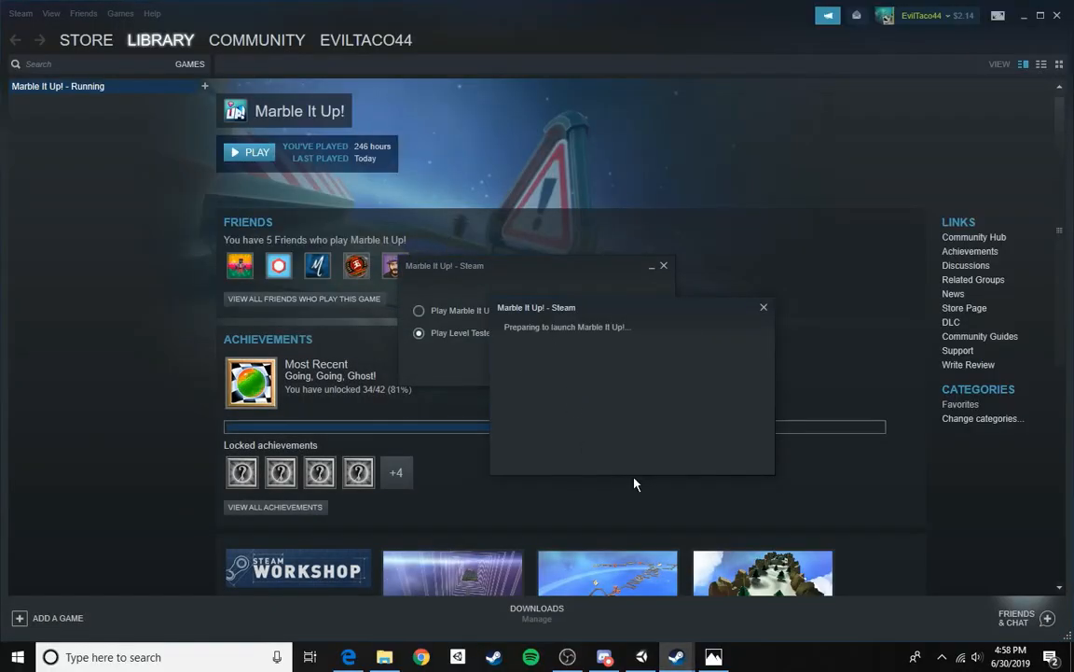
pyautogui.click(606, 583)
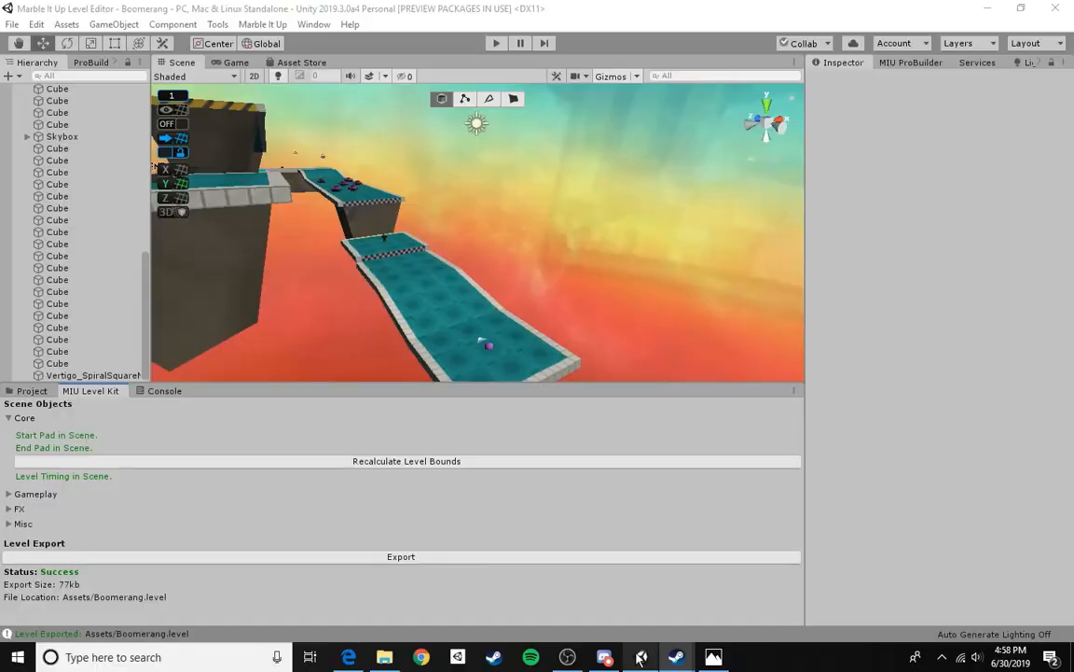
pyautogui.click(713, 657)
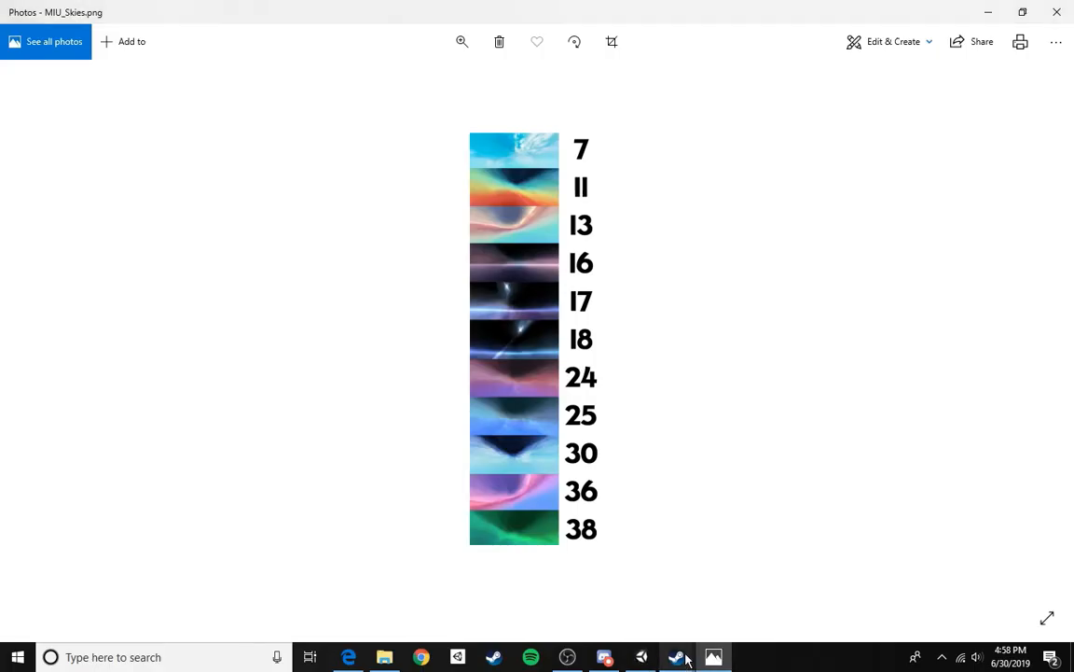
pyautogui.click(642, 662)
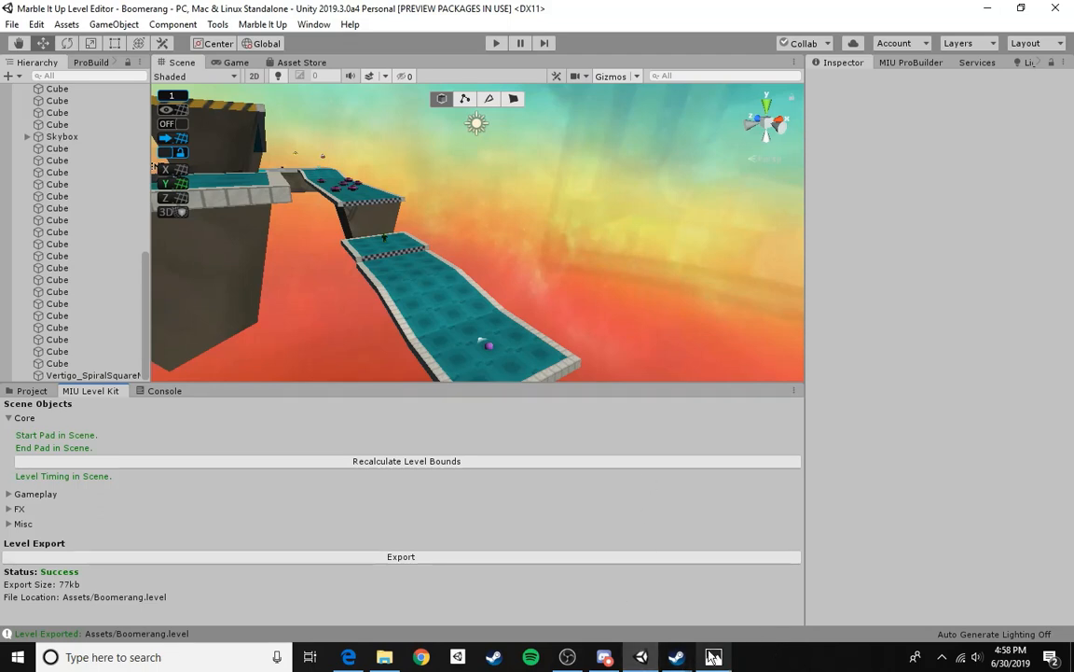
# - Launch the Level Tester again from Steam's open launch dialog and bring the game to the front
pyautogui.click(680, 665)
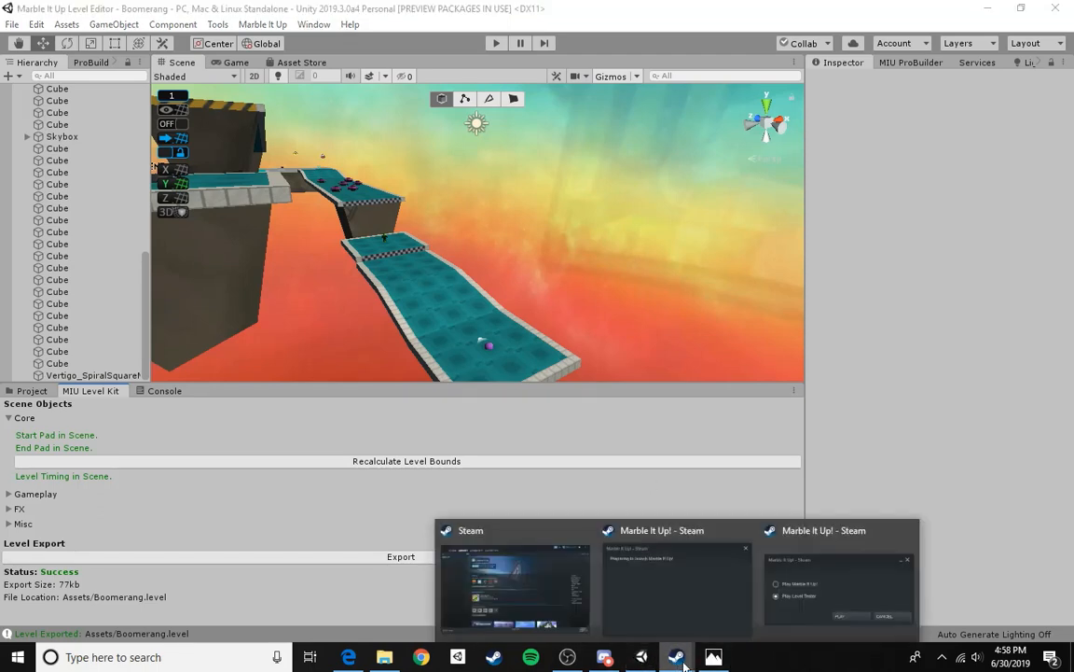
pyautogui.click(799, 595)
pyautogui.click(571, 367)
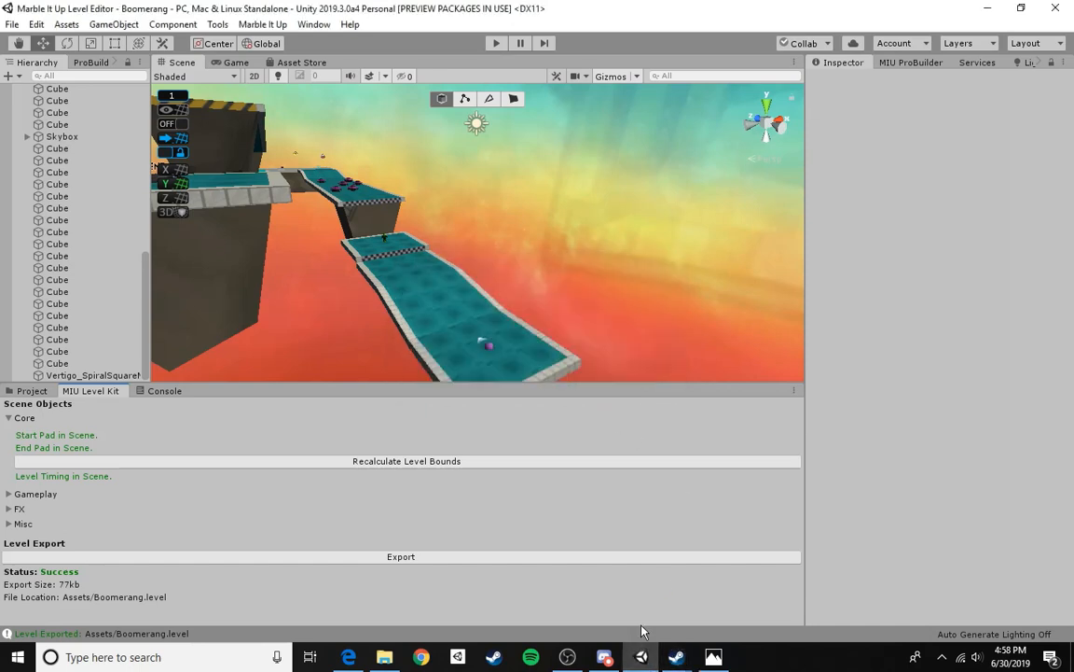
pyautogui.moveTo(716, 664)
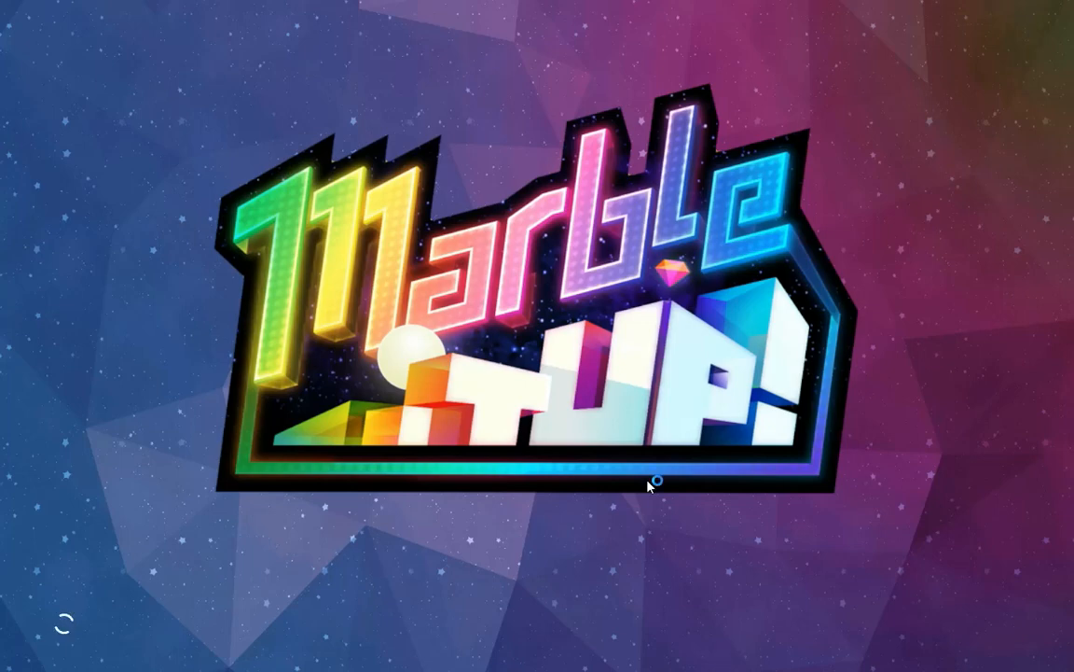
pyautogui.press('super')
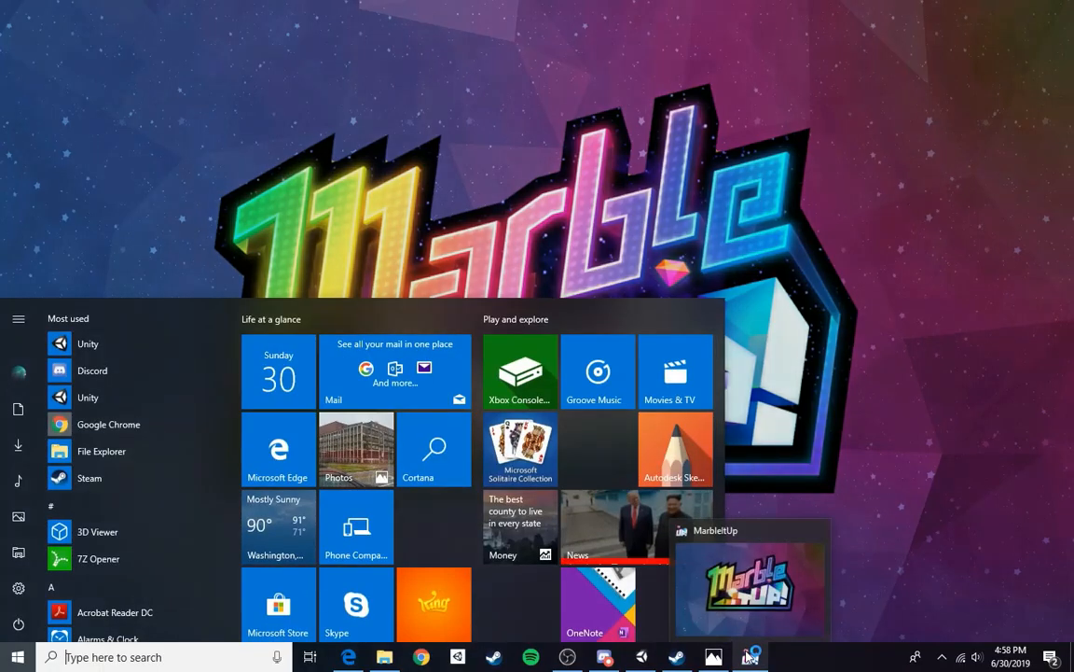
pyautogui.click(750, 657)
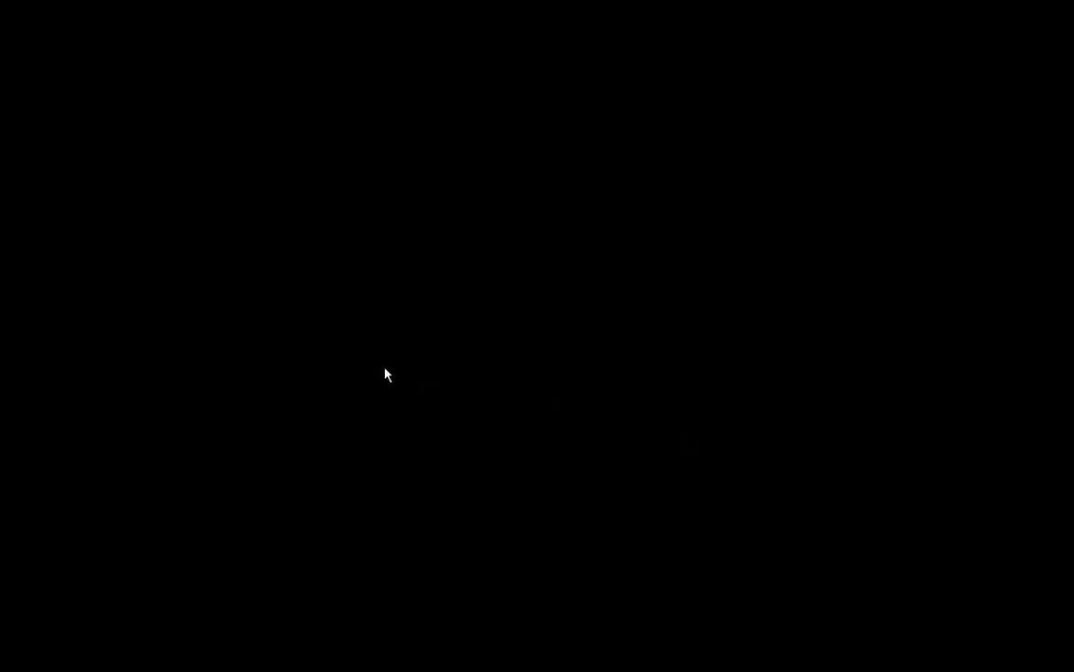
# - Load the exported Boomerang level in the Level Creation Kit and play it
pyautogui.click(158, 378)
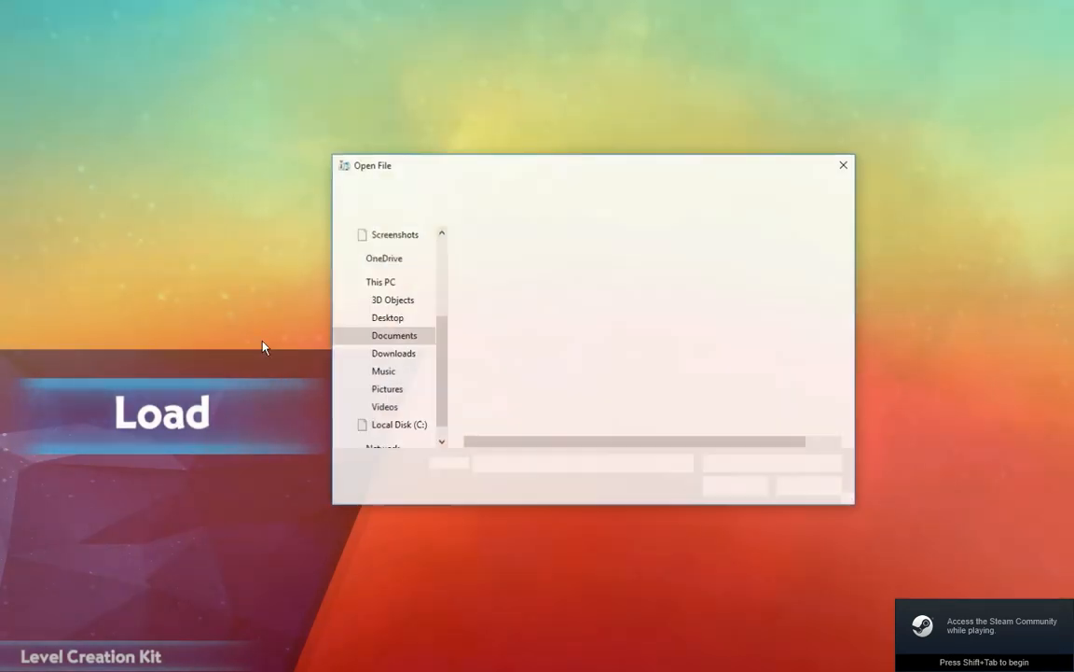
pyautogui.doubleClick(510, 319)
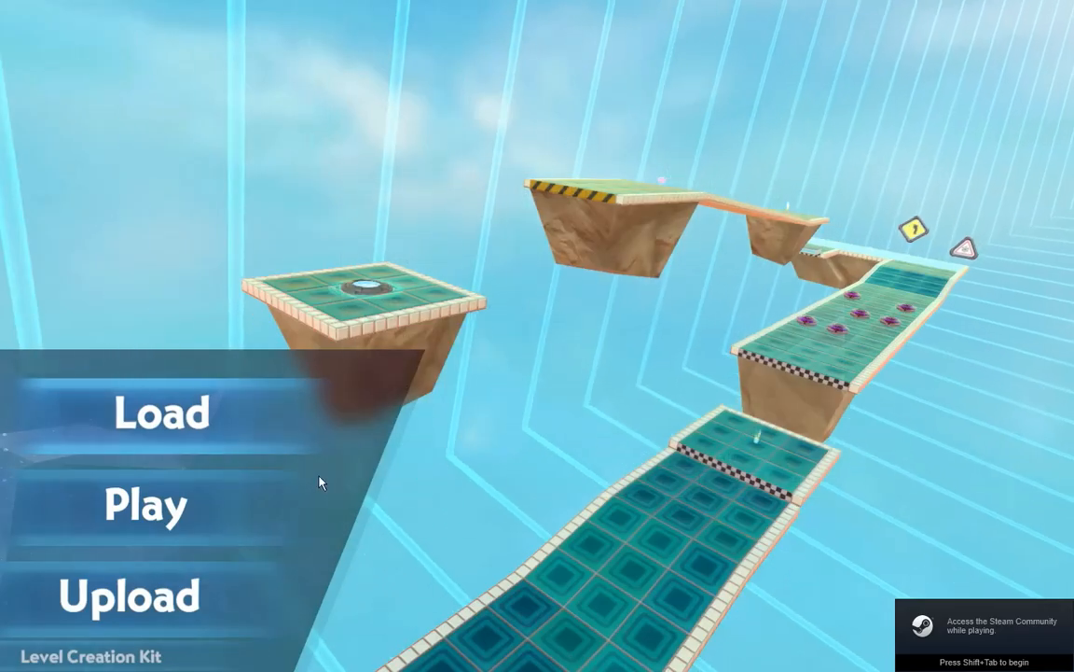
pyautogui.click(188, 515)
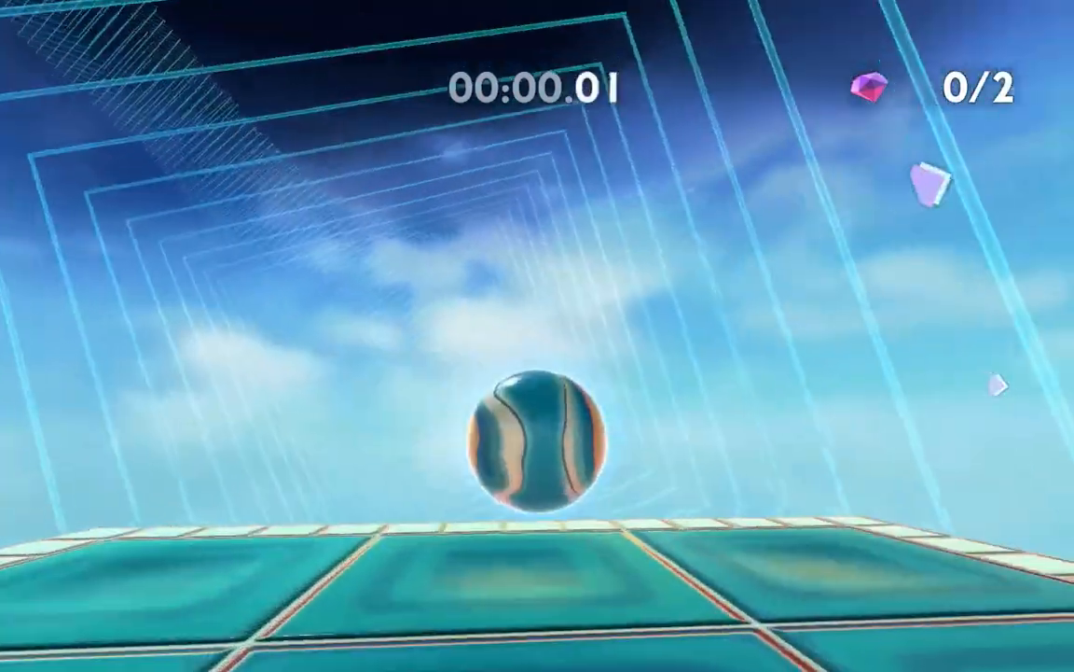
# - Test-play the Boomerang level from the start, rolling and jumping past the bumpers to the checkpoint
pyautogui.press('w')
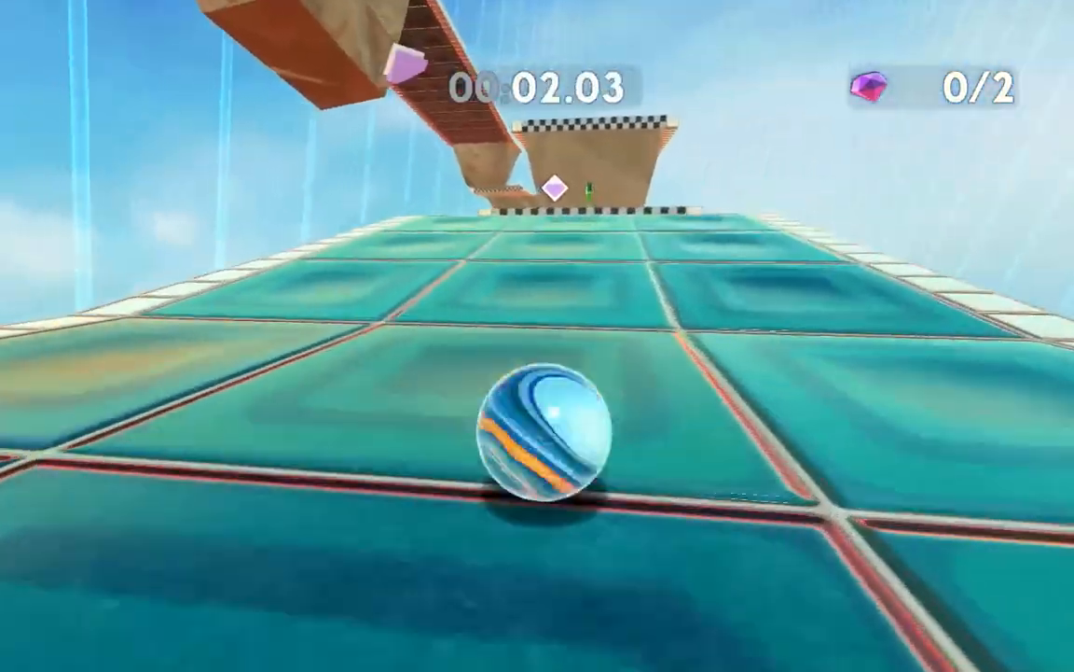
pyautogui.press('space')
pyautogui.press('space')
pyautogui.press('space')
pyautogui.press('space')
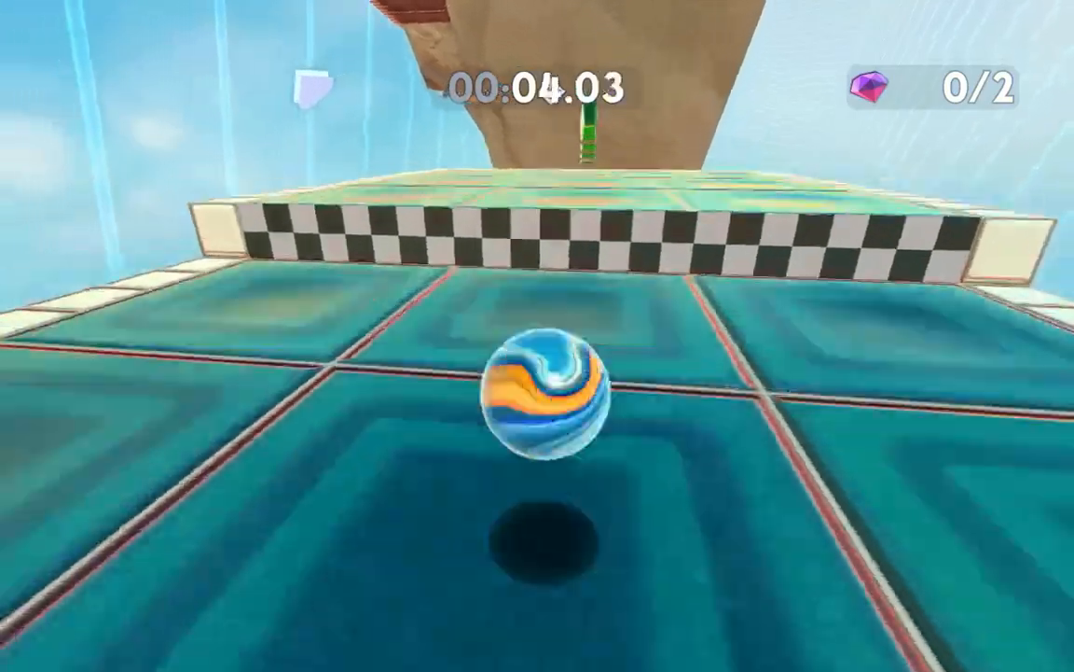
pyautogui.press('space')
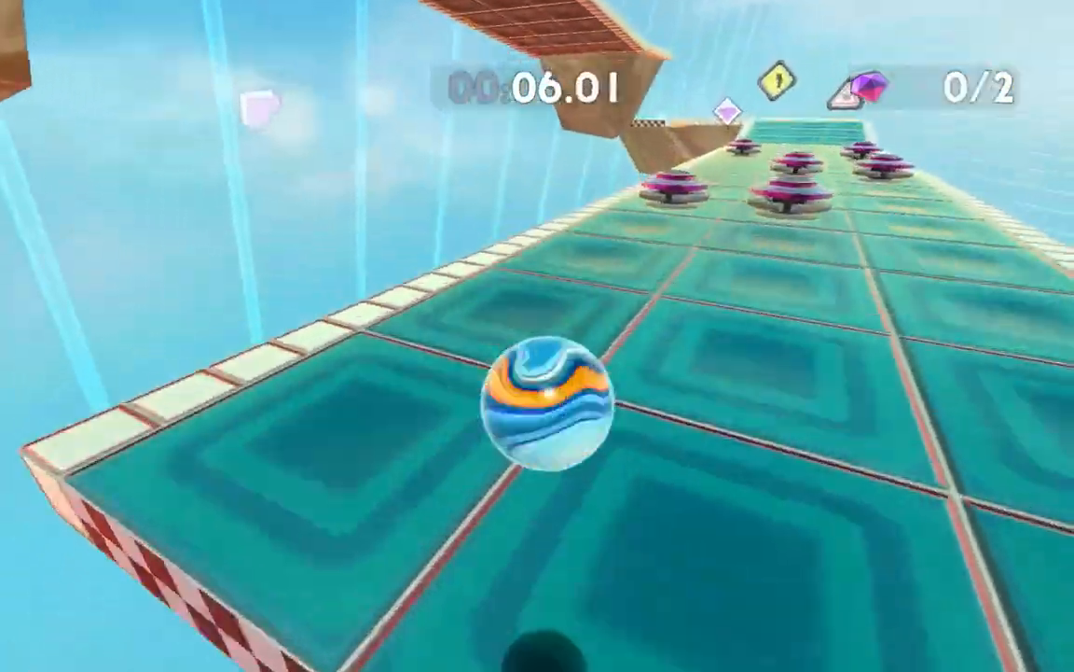
pyautogui.press('space')
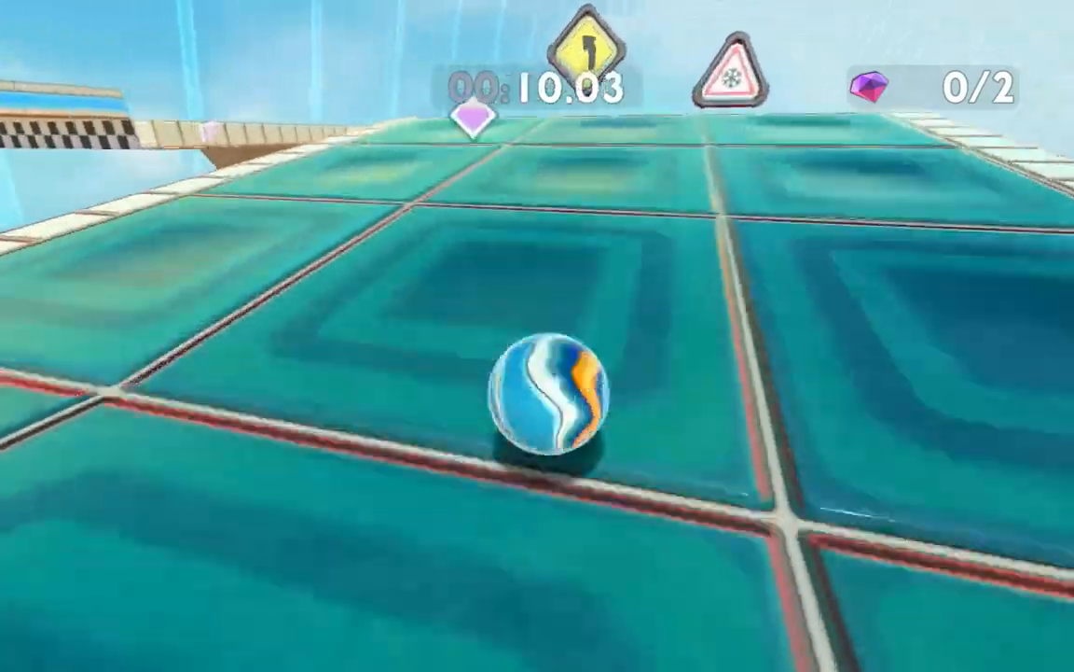
pyautogui.press('space')
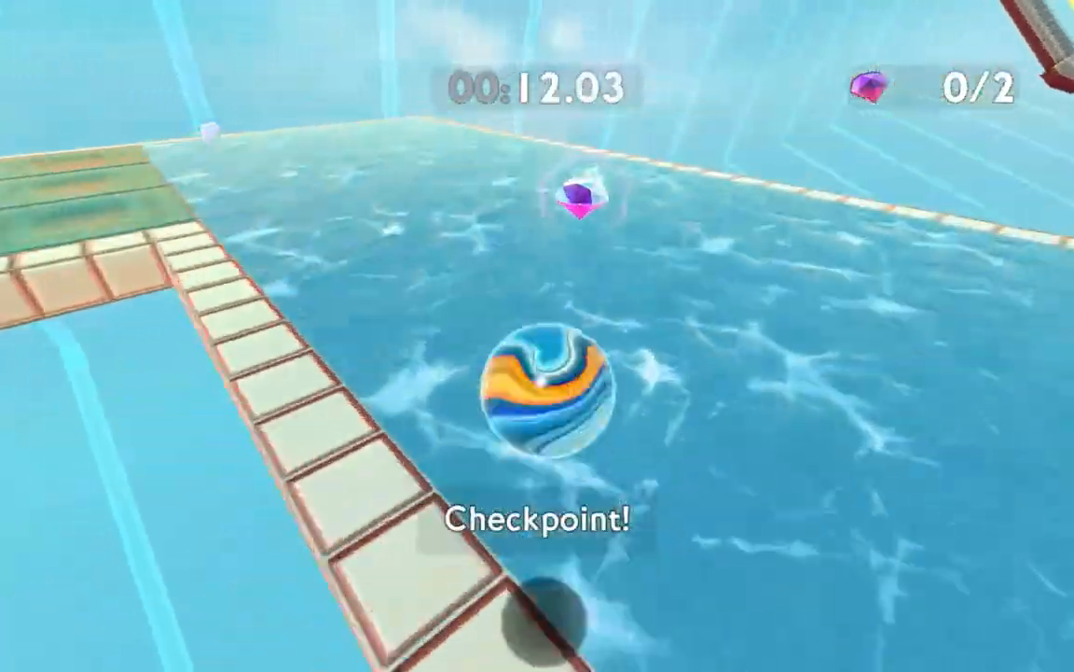
# - Collect the first gem on the ice and continue the run over the blue platform toward the second gem
pyautogui.press('space')
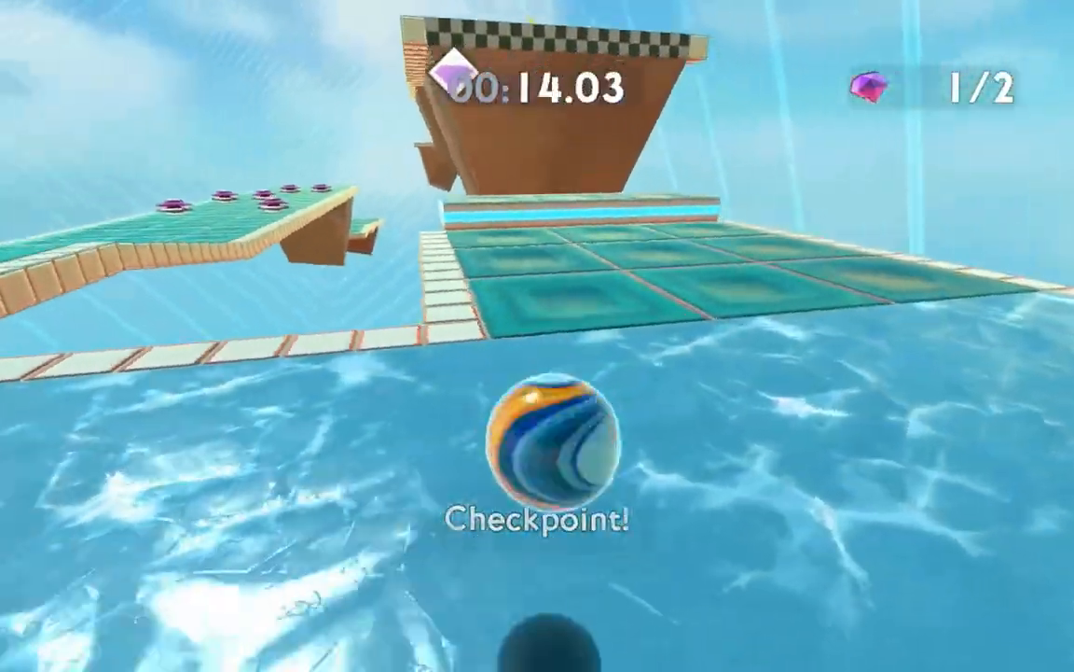
pyautogui.press('space')
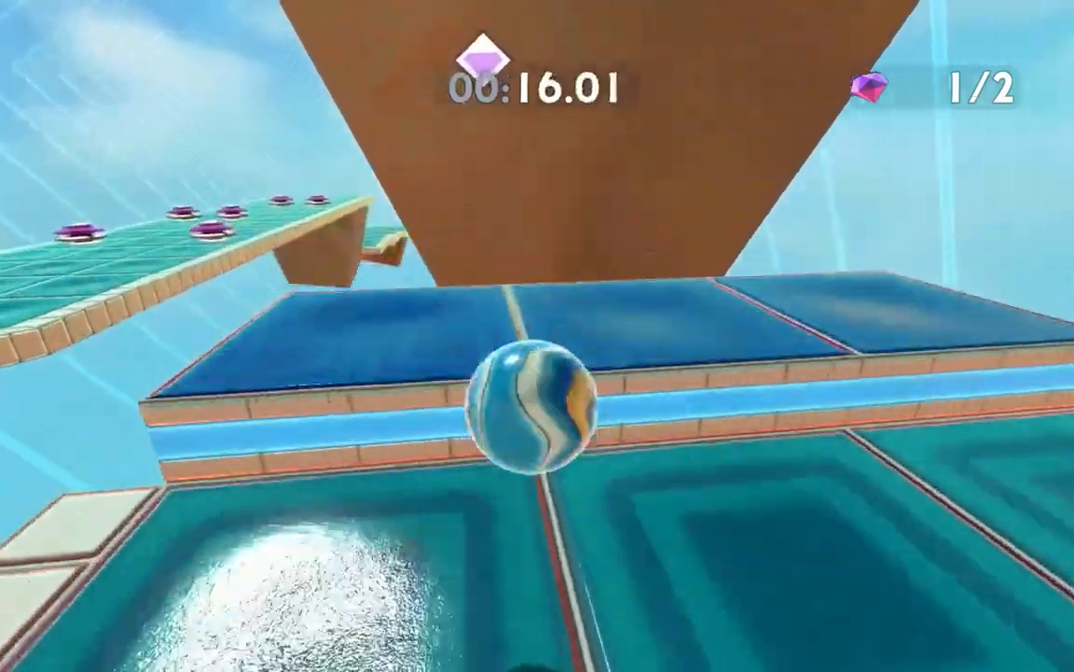
pyautogui.press('space')
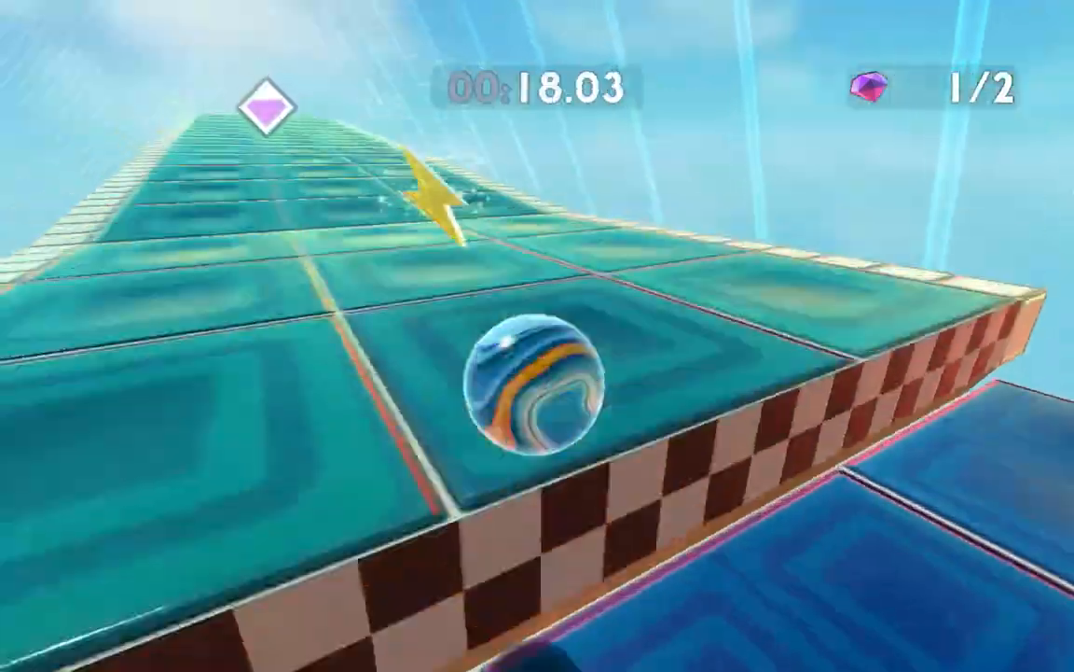
pyautogui.press('space')
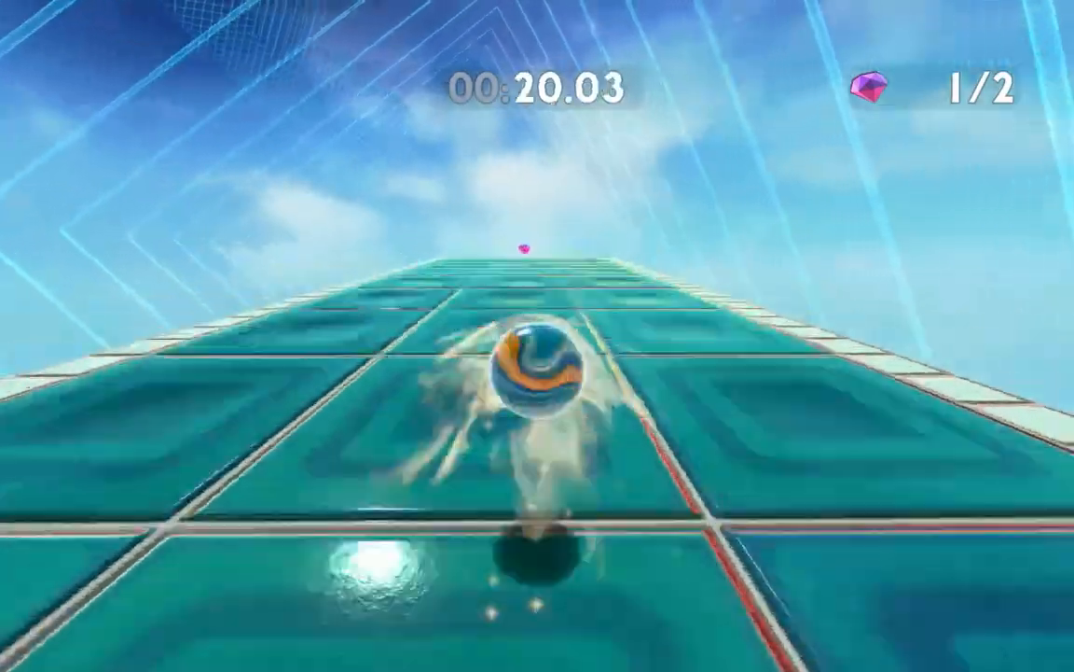
pyautogui.press('space')
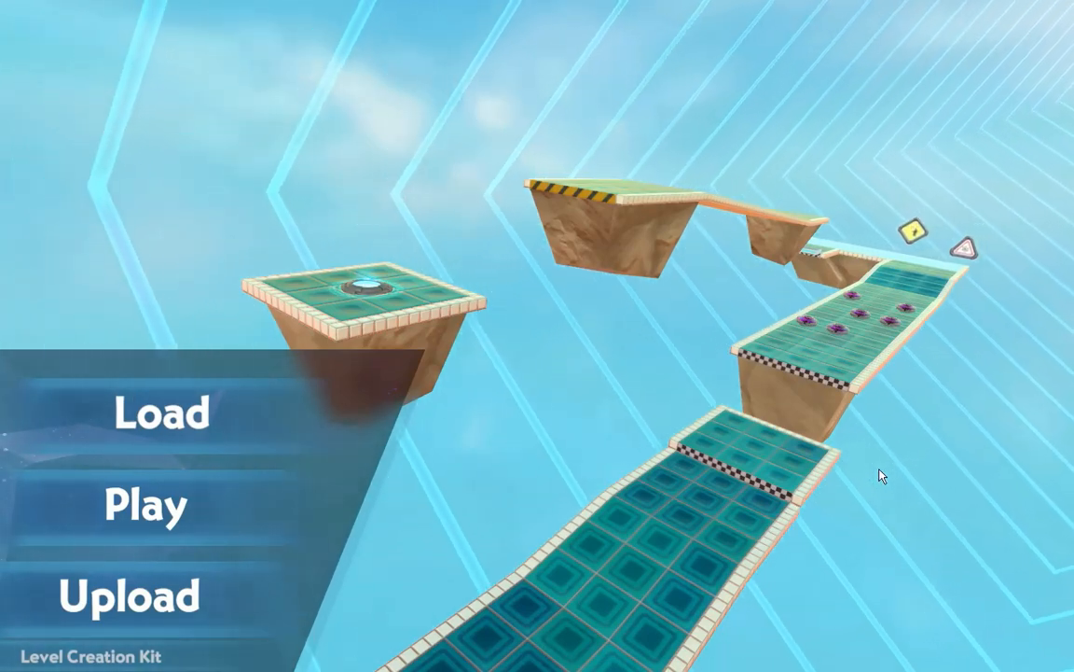
# - Replay the level from the start, taking a faster line between the bumpers to the checkpoint
pyautogui.click(115, 496)
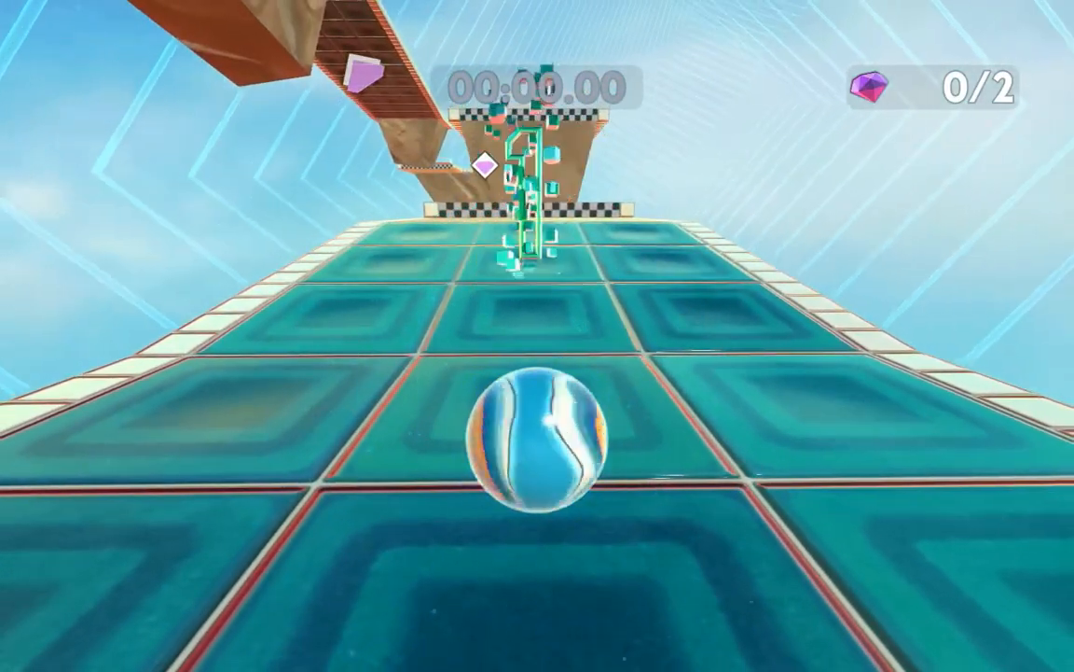
pyautogui.press('w')
pyautogui.press('space')
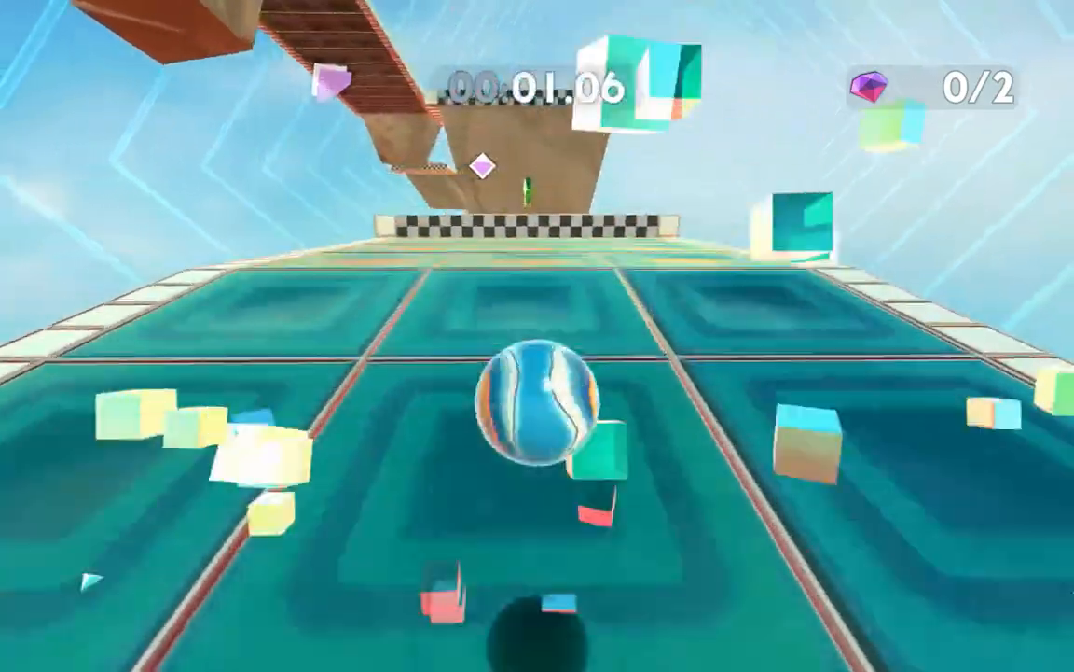
pyautogui.press('space')
pyautogui.press('w')
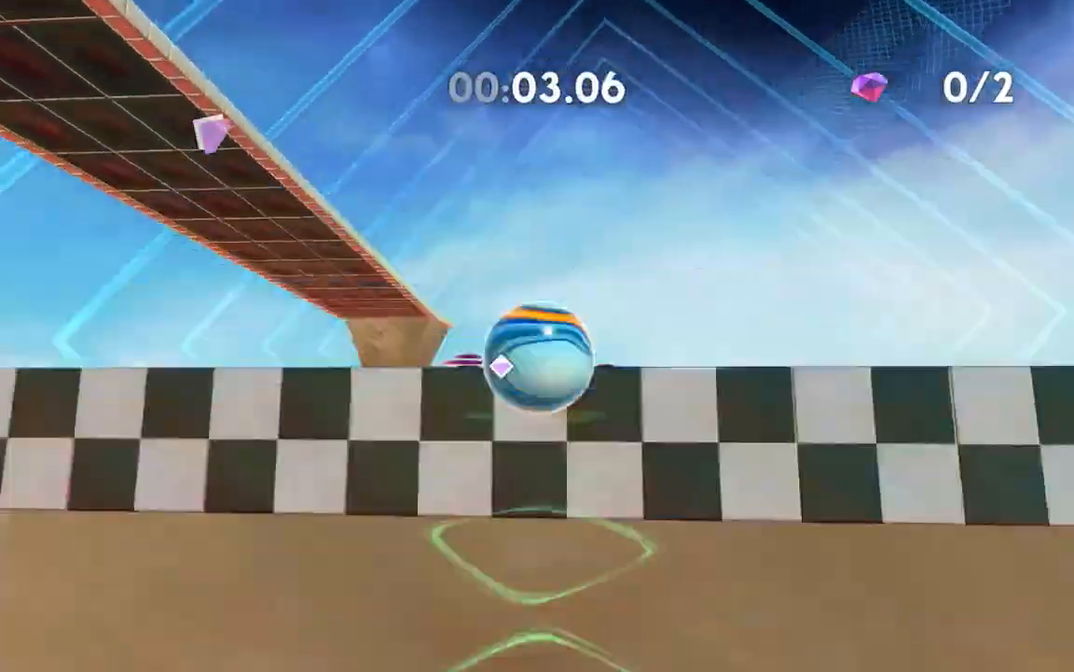
pyautogui.press('w')
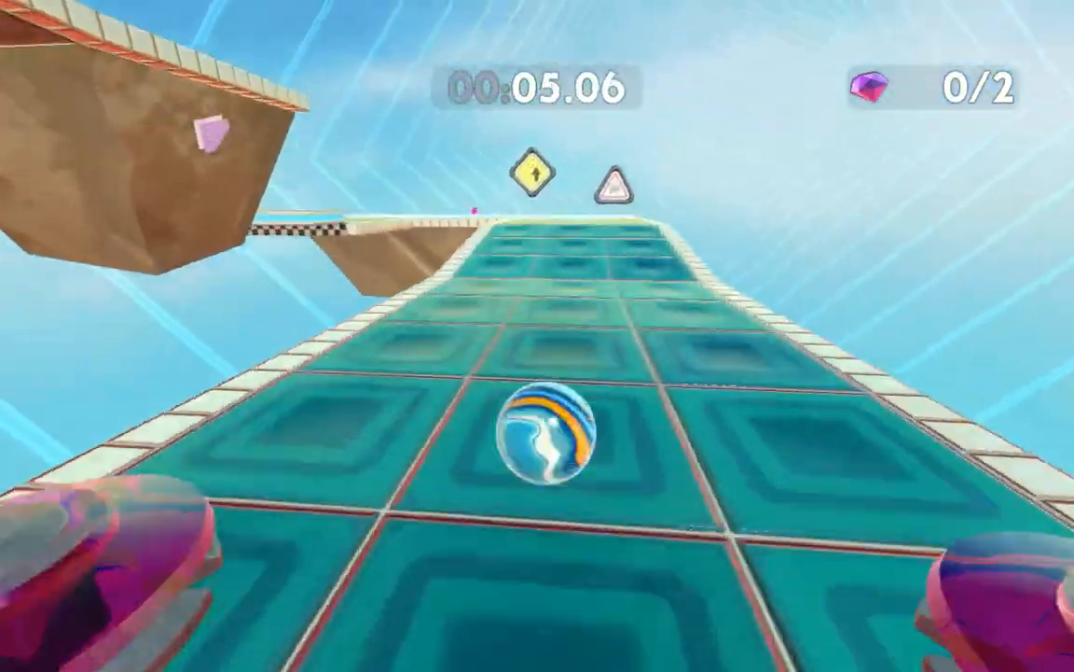
pyautogui.press('w')
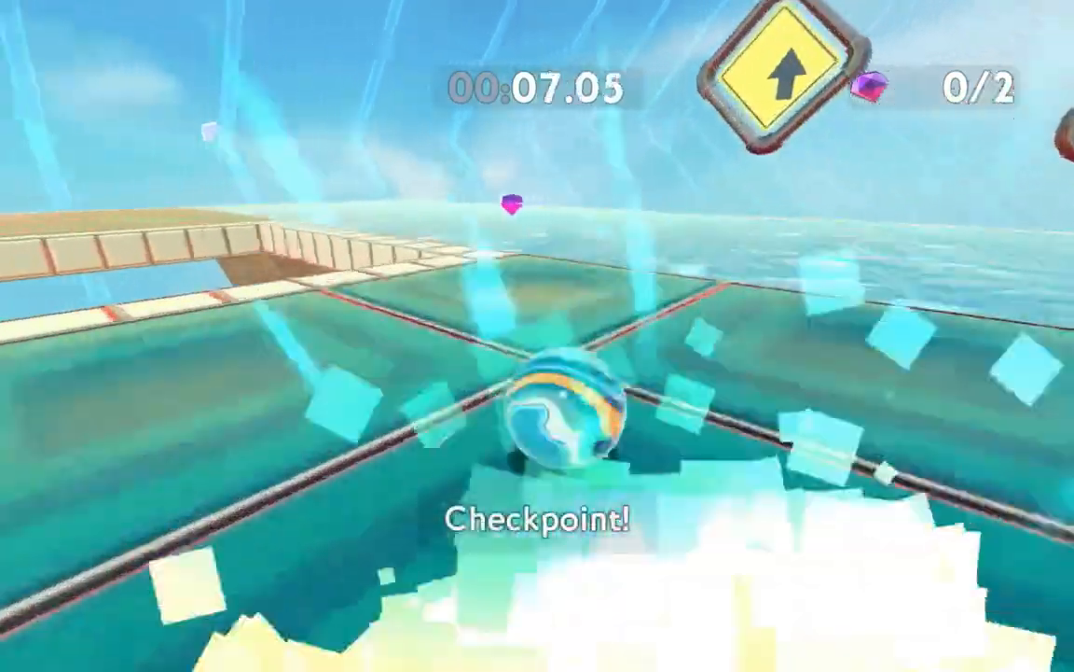
# - Rewind and retry the ice corner several times to test a faster line to the first gem
pyautogui.press('r')
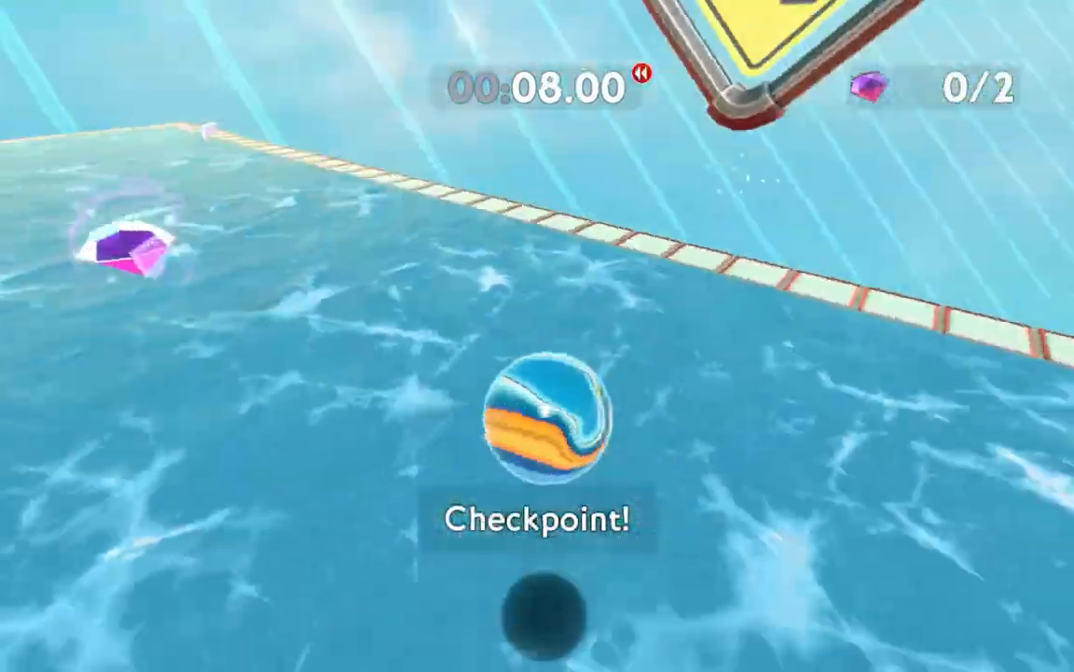
pyautogui.press('r')
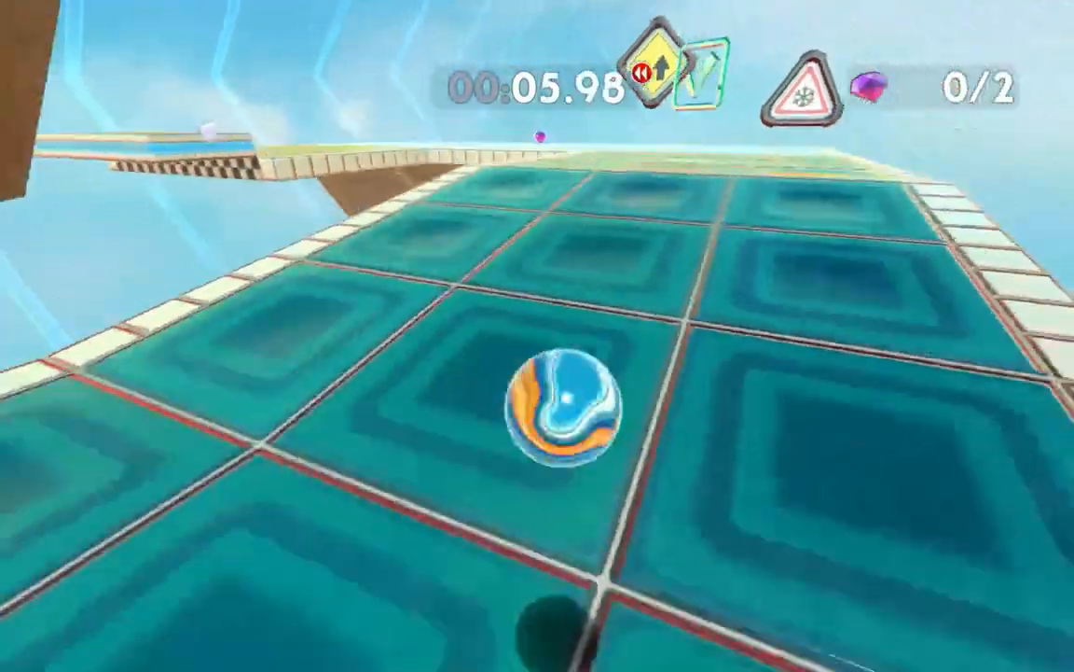
pyautogui.press('w')
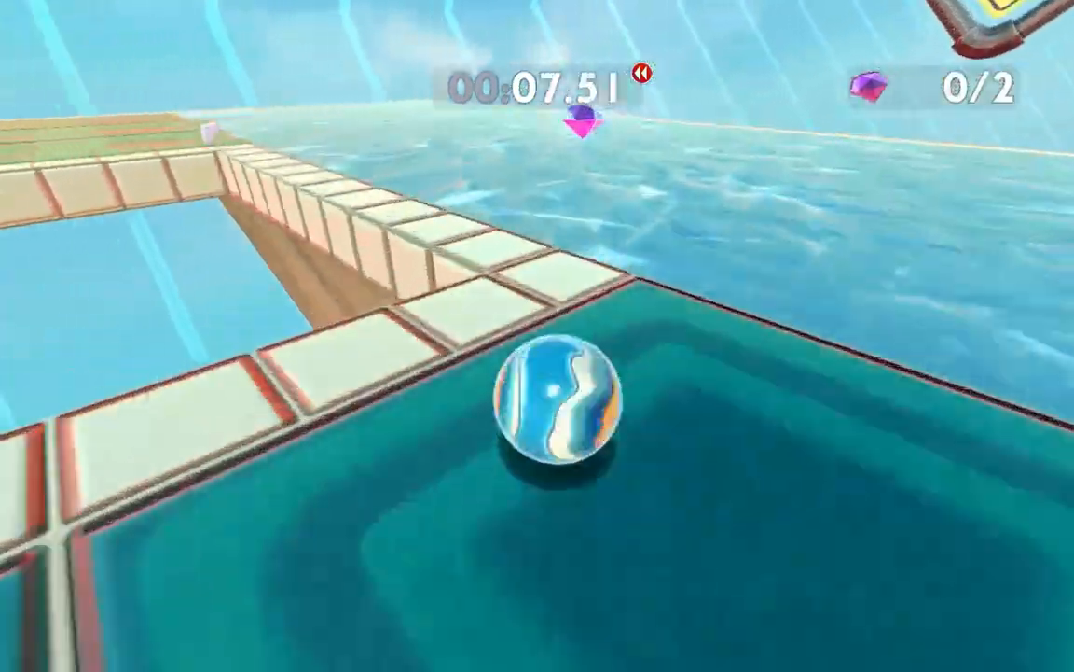
pyautogui.press('r')
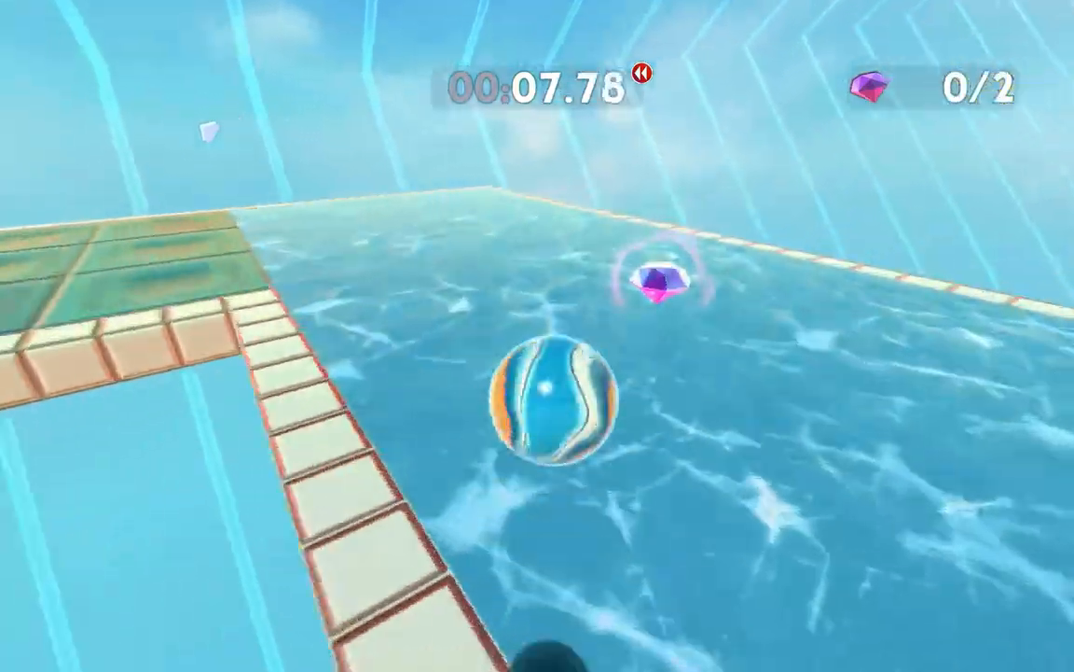
pyautogui.press('space')
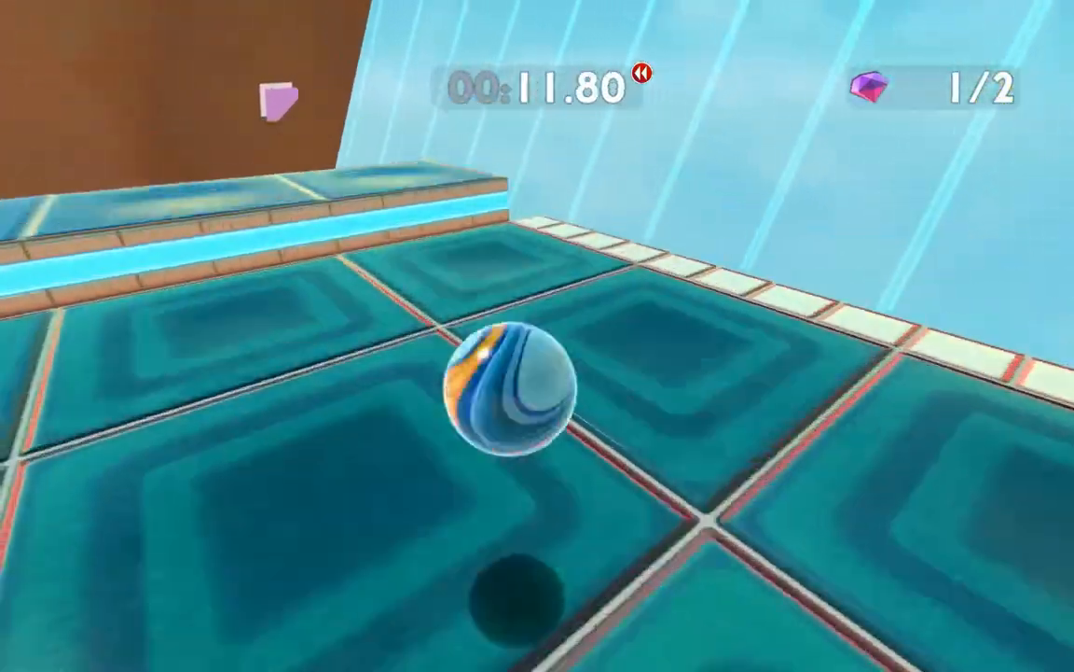
pyautogui.press('r')
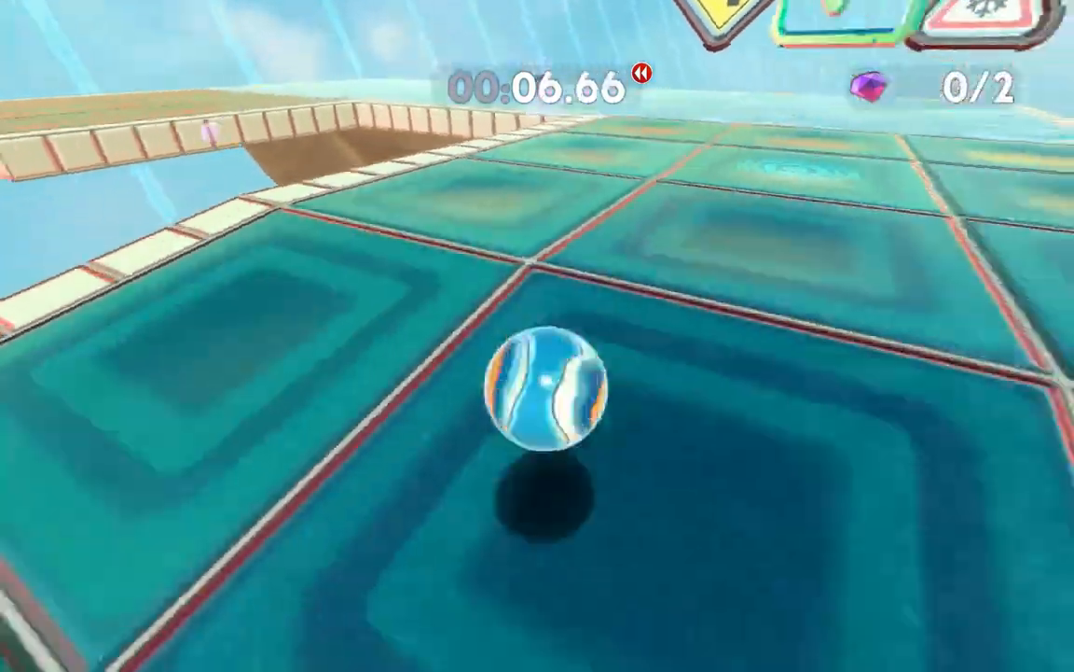
pyautogui.press('space')
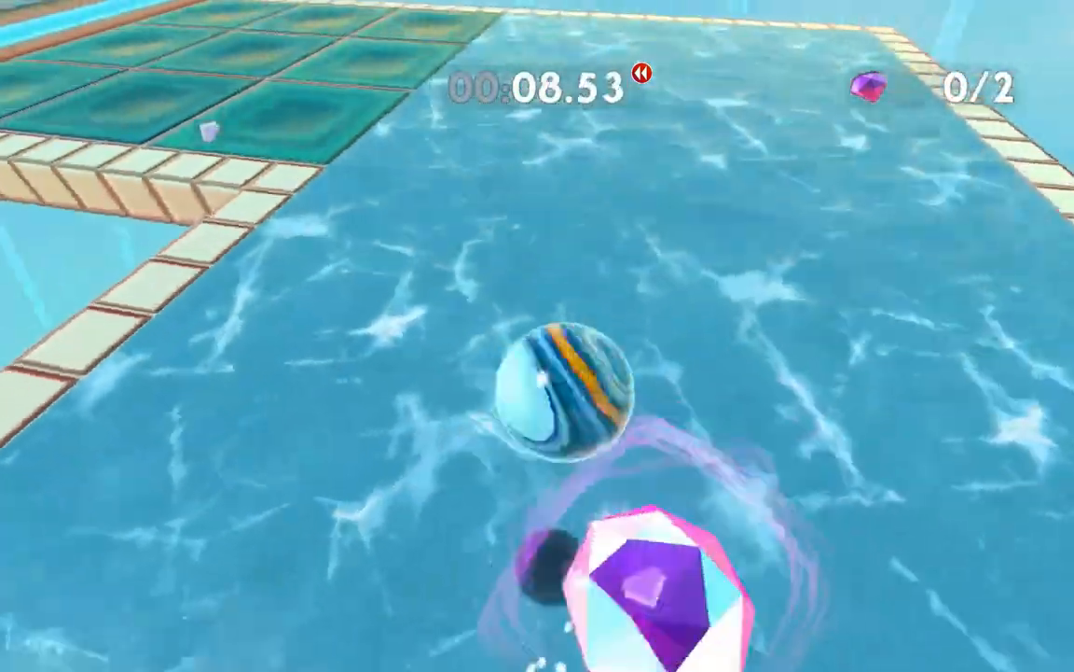
pyautogui.press('space')
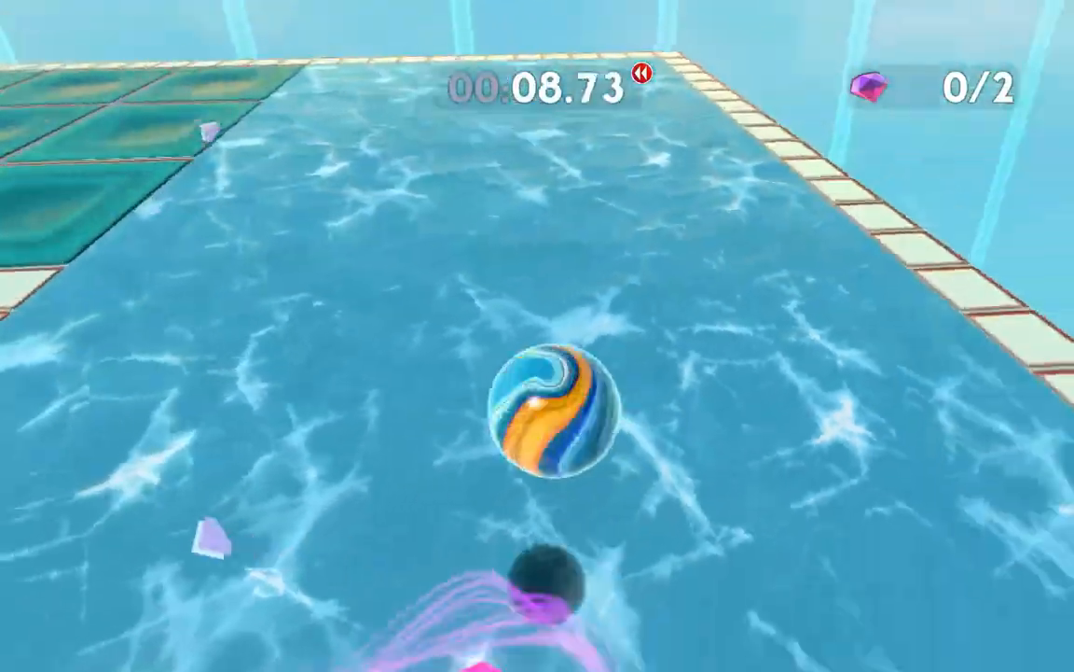
pyautogui.press('space')
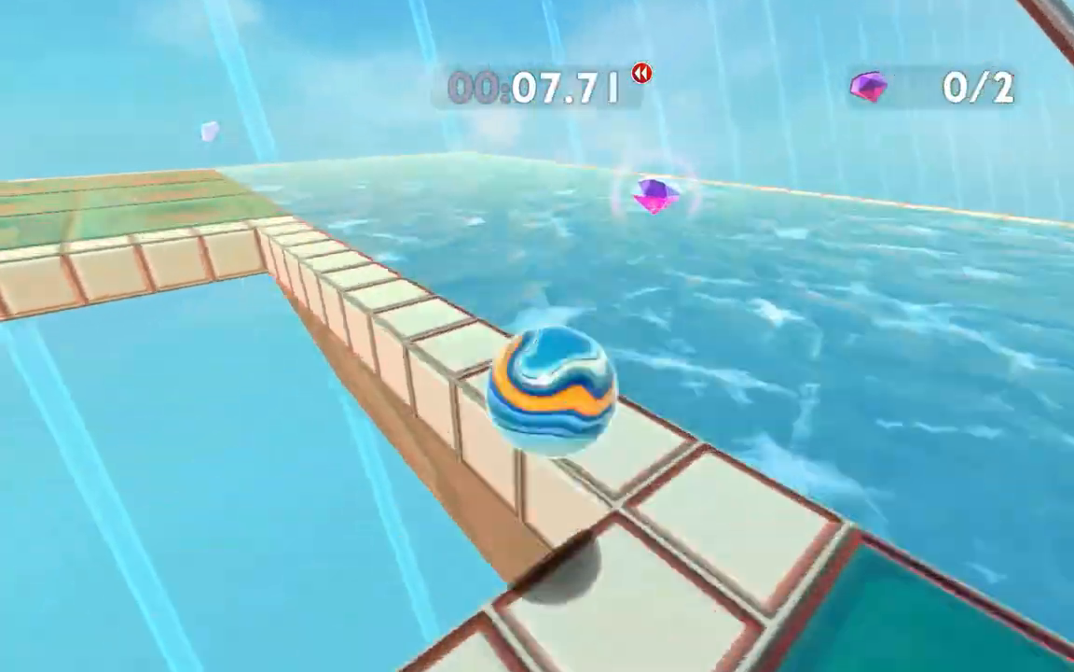
pyautogui.press('r')
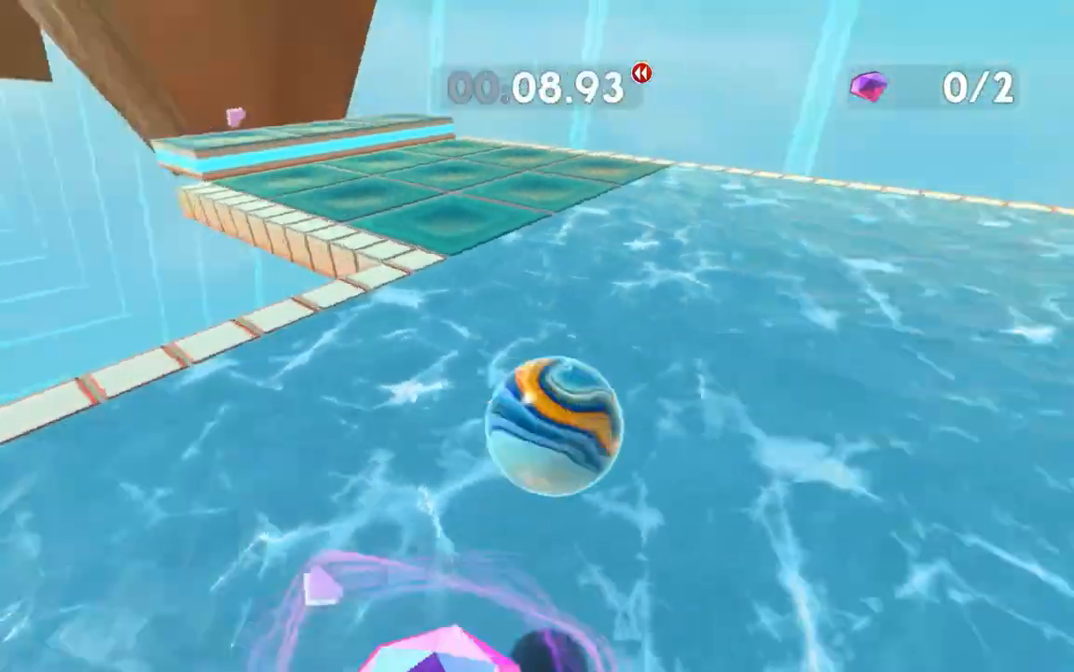
# - Carry the rewound run on from the first gem over the blue platform toward the end of the level
pyautogui.press('space')
pyautogui.press('space')
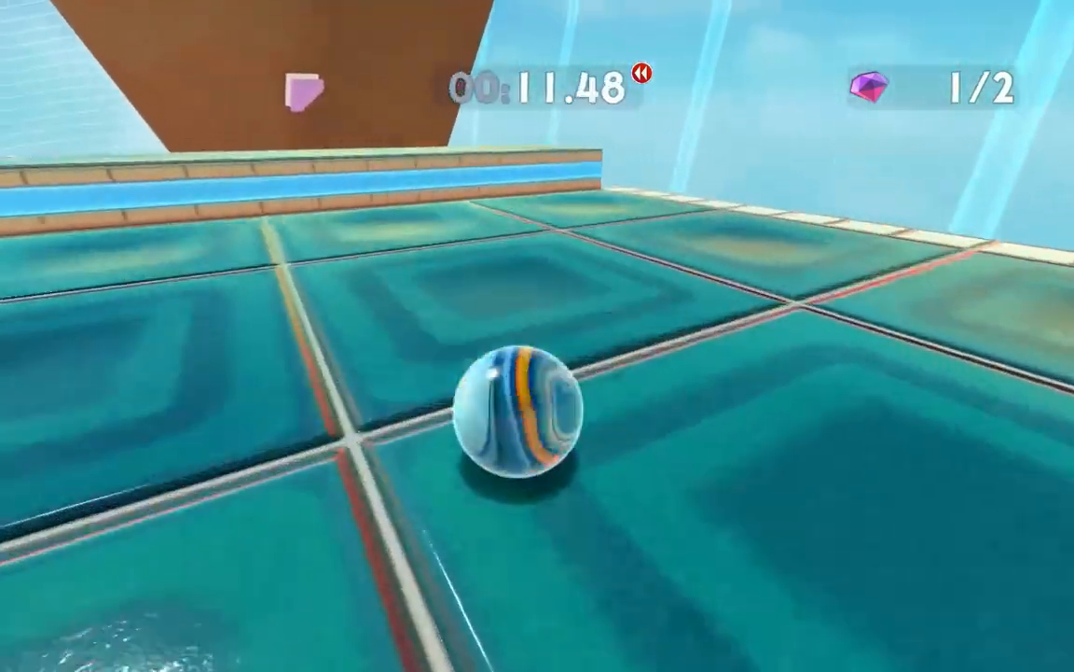
pyautogui.press('space')
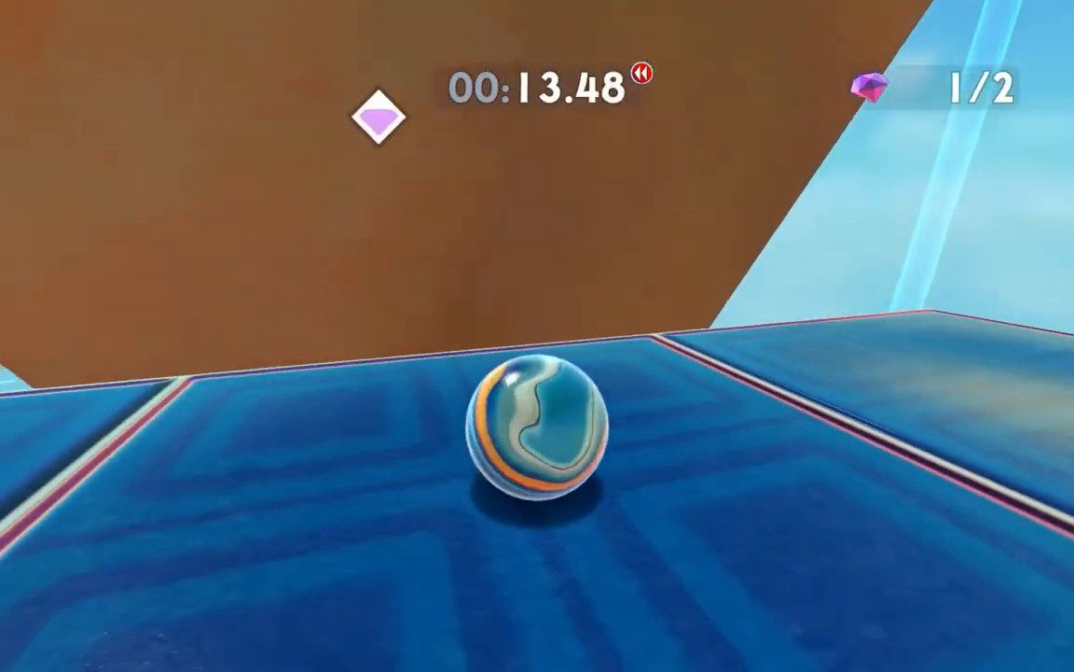
pyautogui.press('space')
pyautogui.press('space')
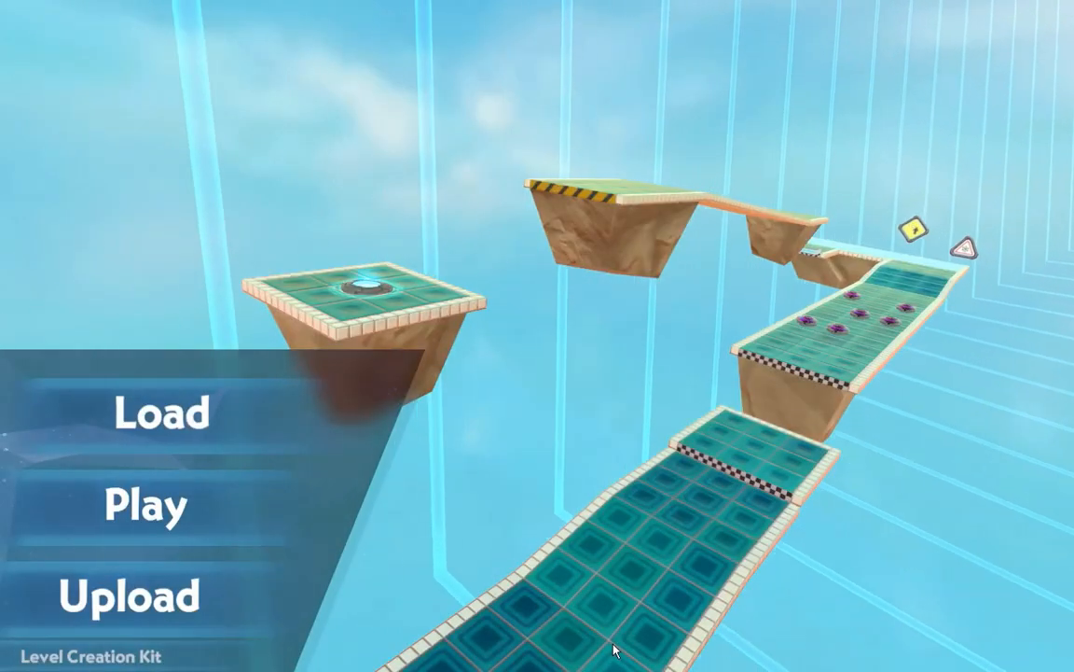
# - Switch to Unity and set the LevelTiming object's Diamond Time to 19 and Gold Time to 32
pyautogui.moveTo(618, 666)
pyautogui.press('super')
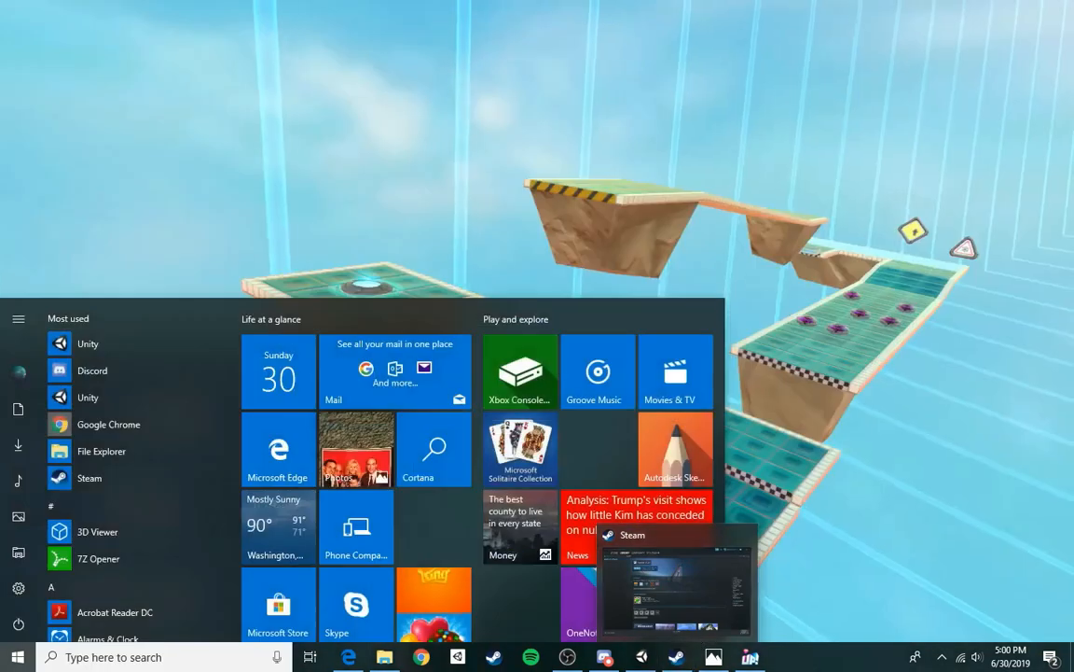
pyautogui.click(642, 657)
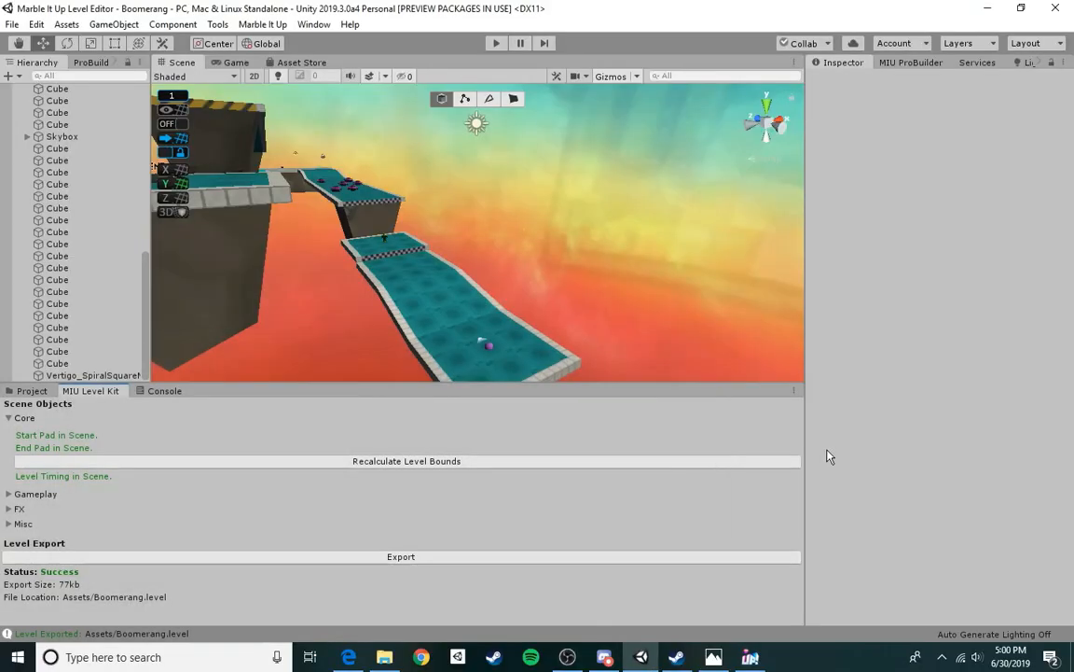
pyautogui.moveTo(387, 280); pyautogui.dragTo(275, 274, button='right')
pyautogui.scroll(10, 73, 250)
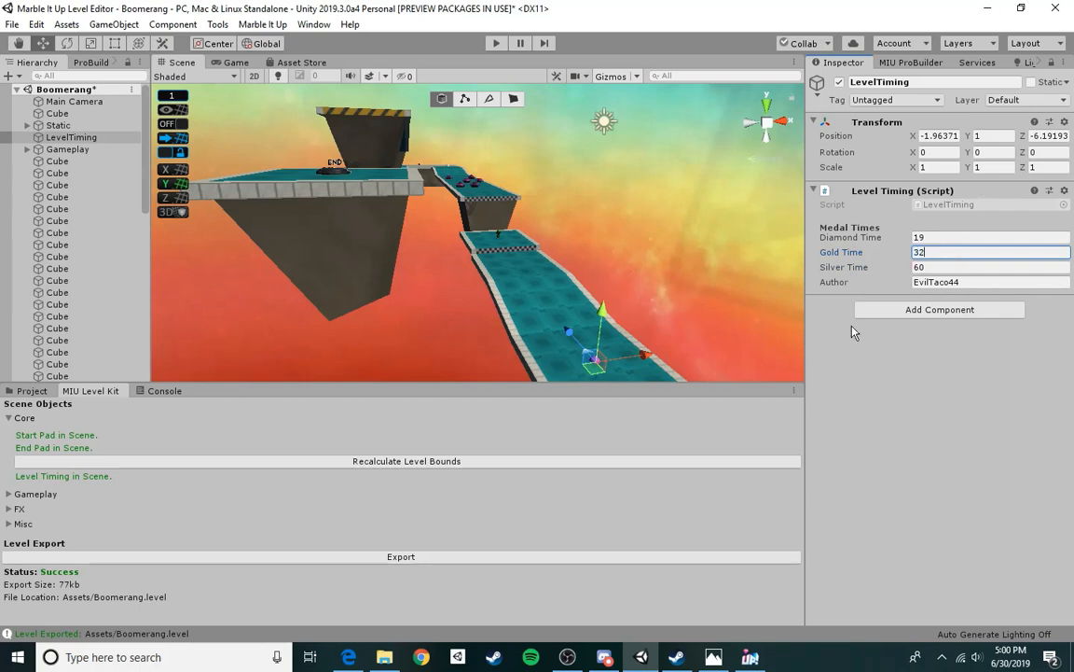
# - Switch back to Marble It Up and replay the level at a slower pace, steering through the bumpers to the checkpoint
pyautogui.click(685, 651)
pyautogui.click(326, 513)
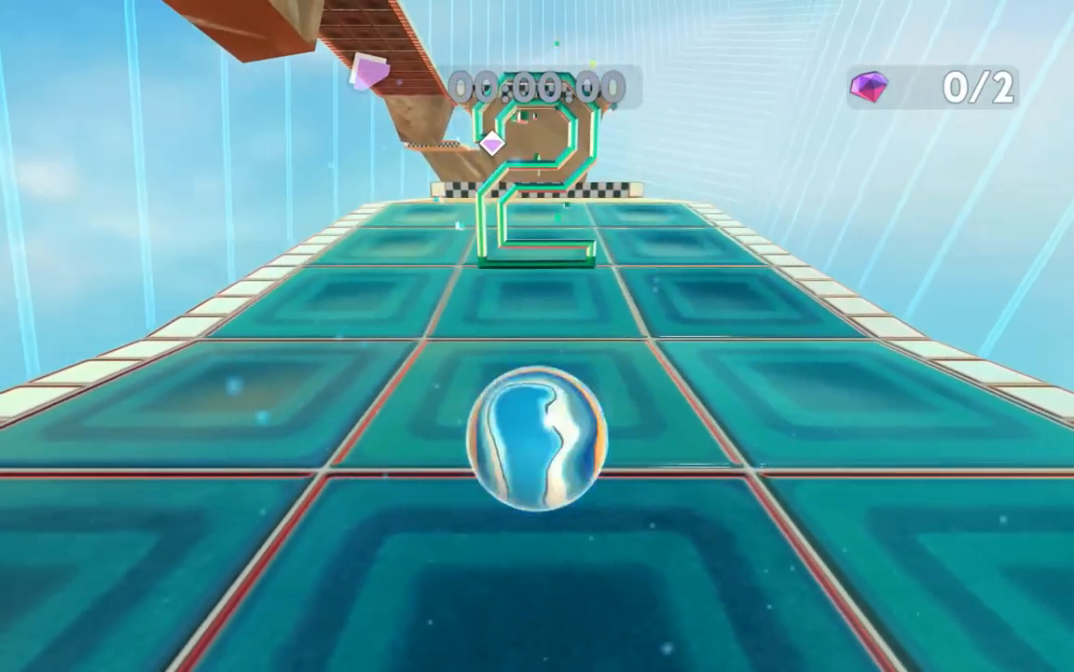
pyautogui.press('w')
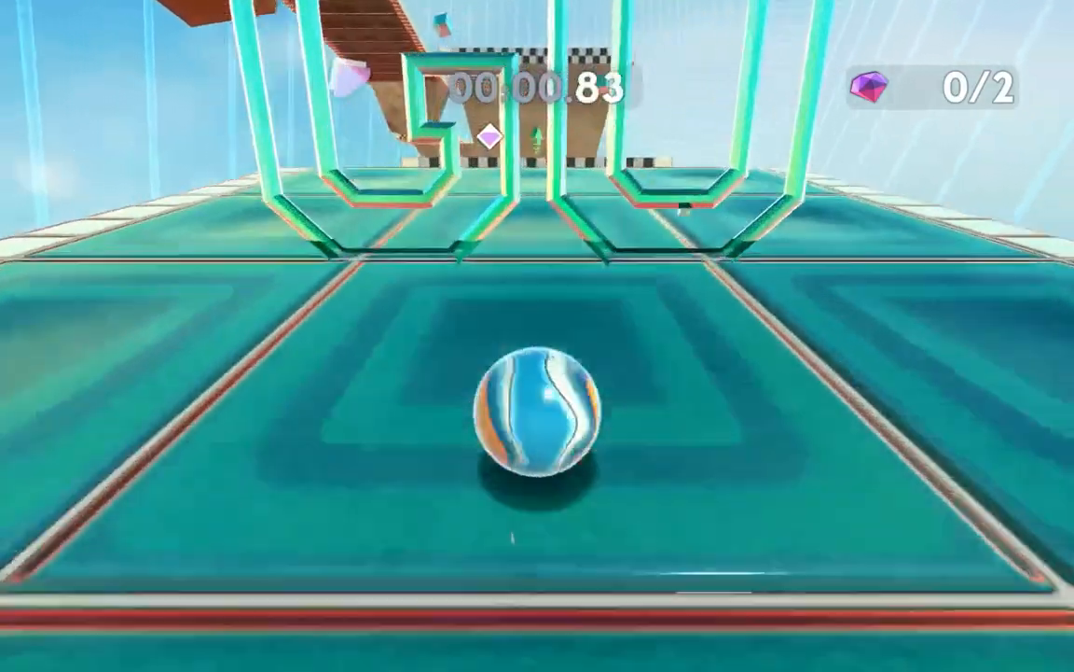
pyautogui.press('space')
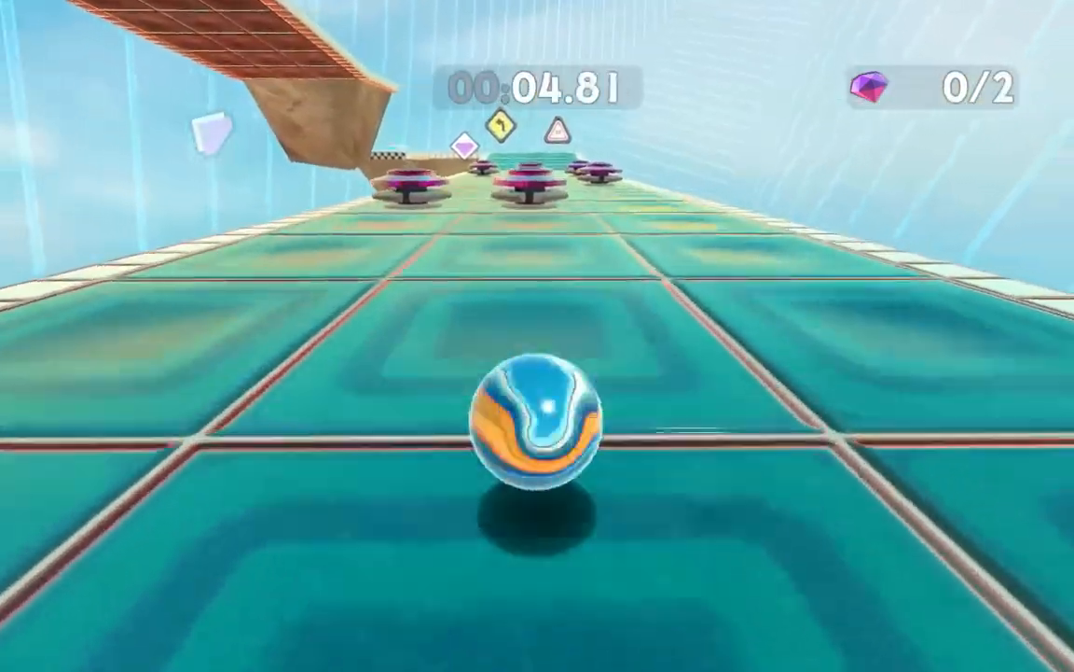
pyautogui.press('a')
pyautogui.press('d')
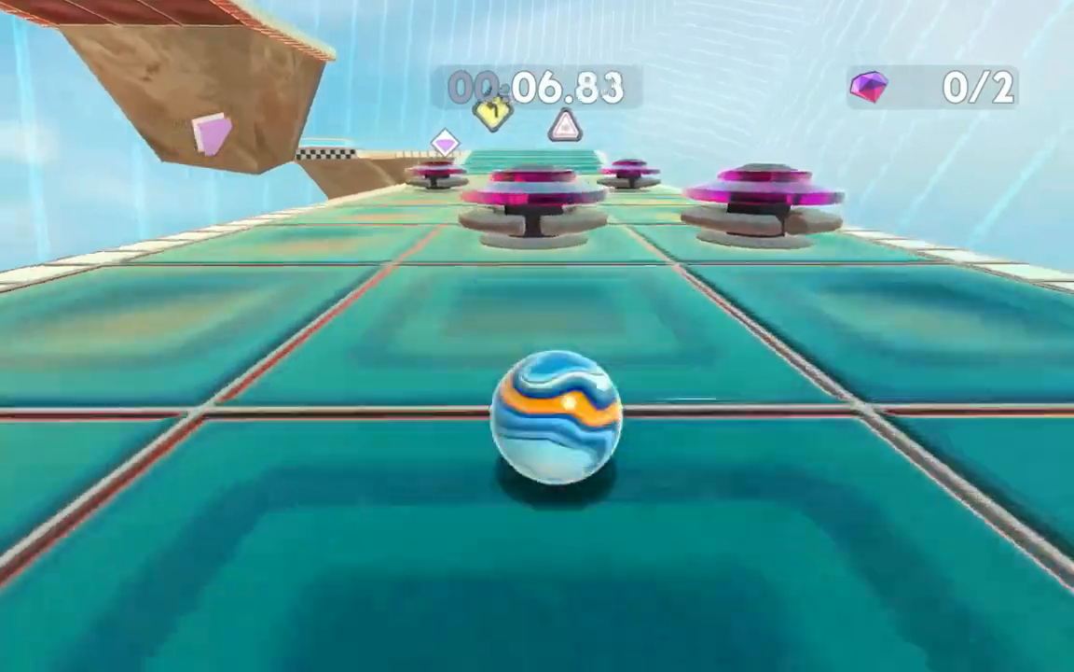
pyautogui.press('a')
pyautogui.press('w')
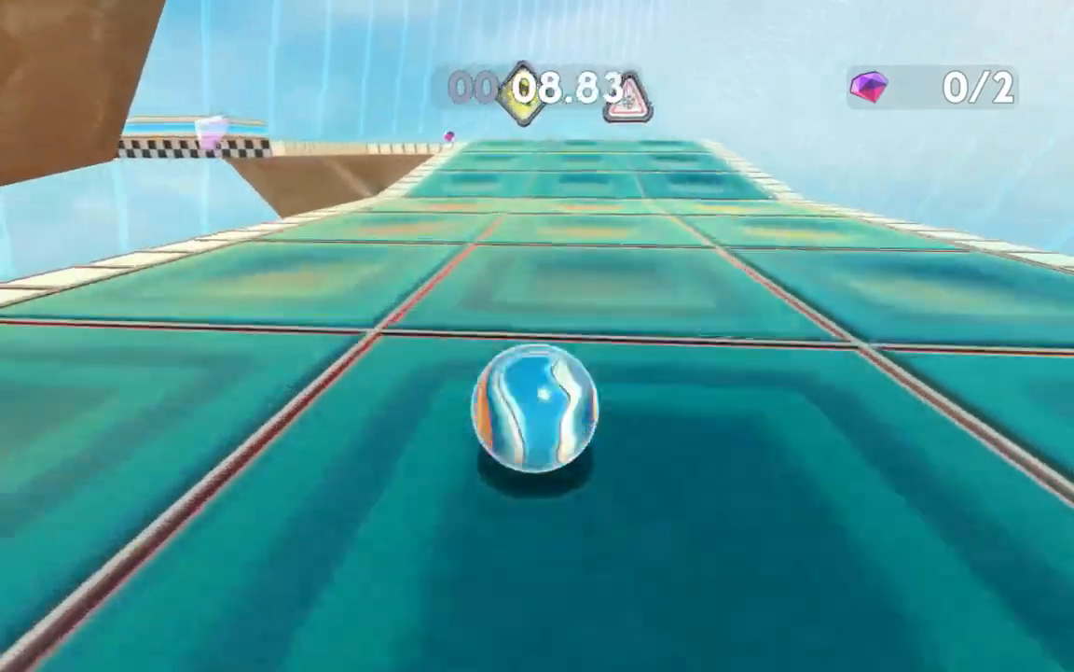
pyautogui.press('a')
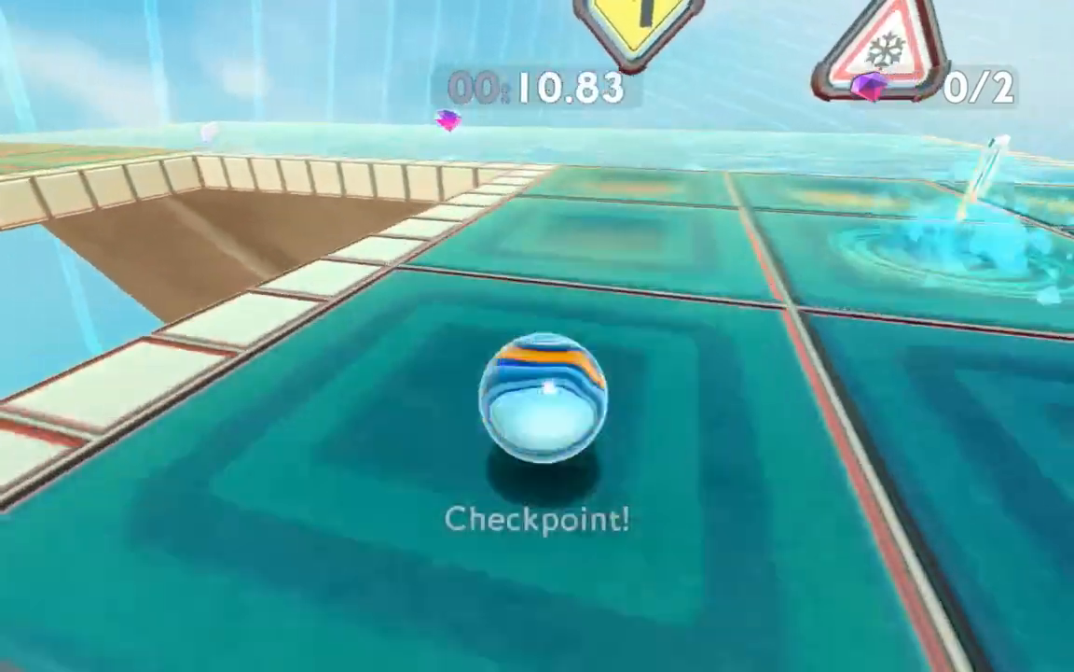
pyautogui.press('w')
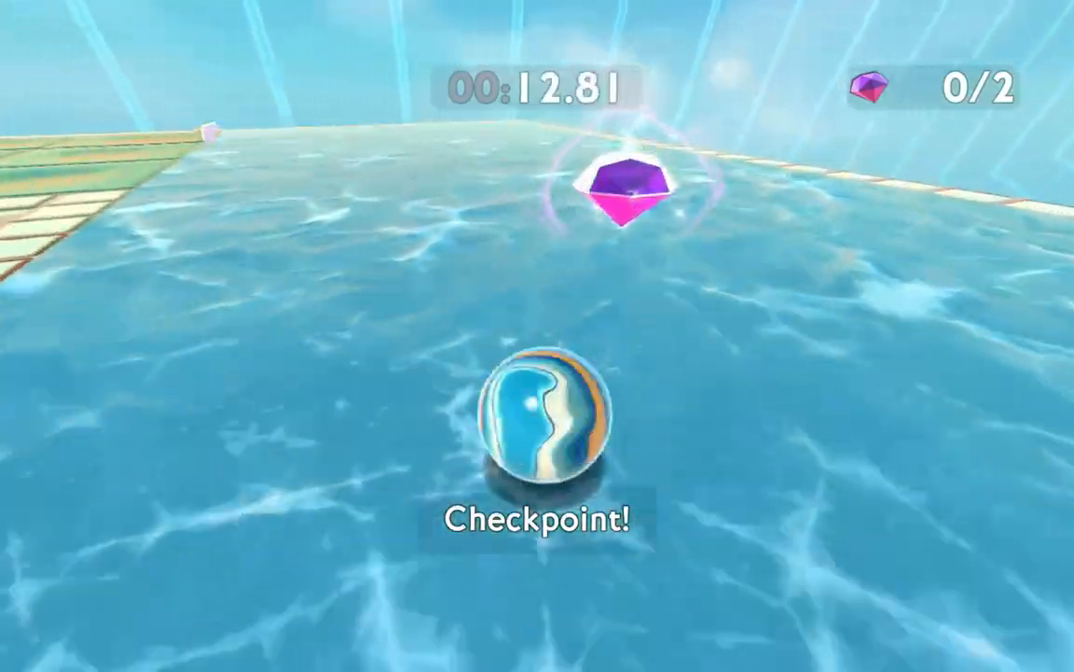
pyautogui.press('w')
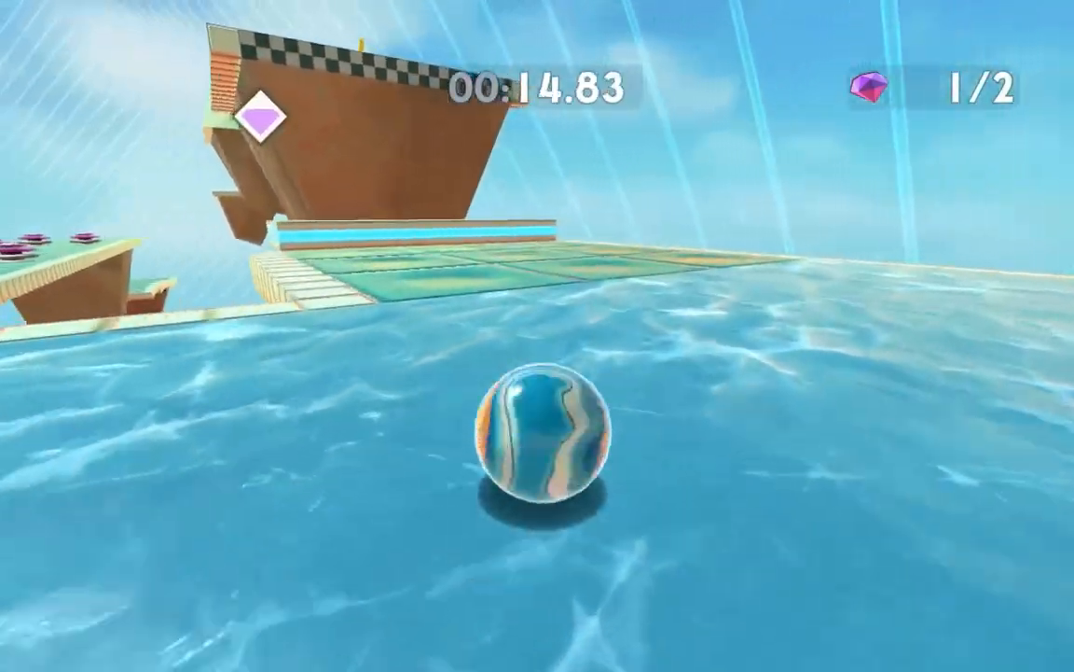
pyautogui.press('w')
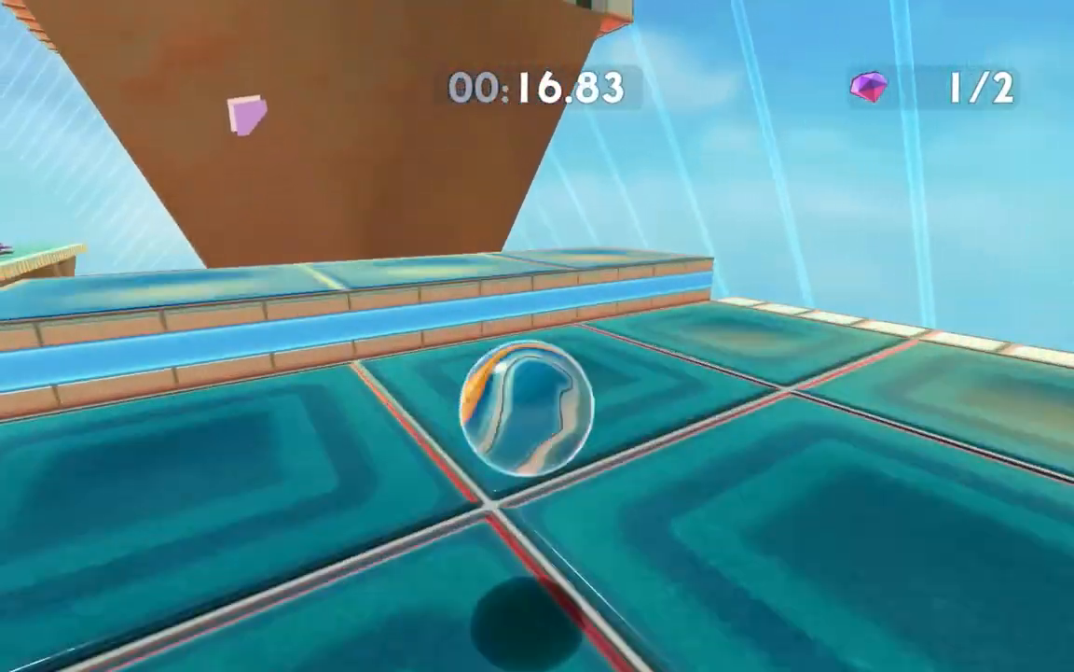
pyautogui.press('w')
pyautogui.press('space')
pyautogui.press('r')
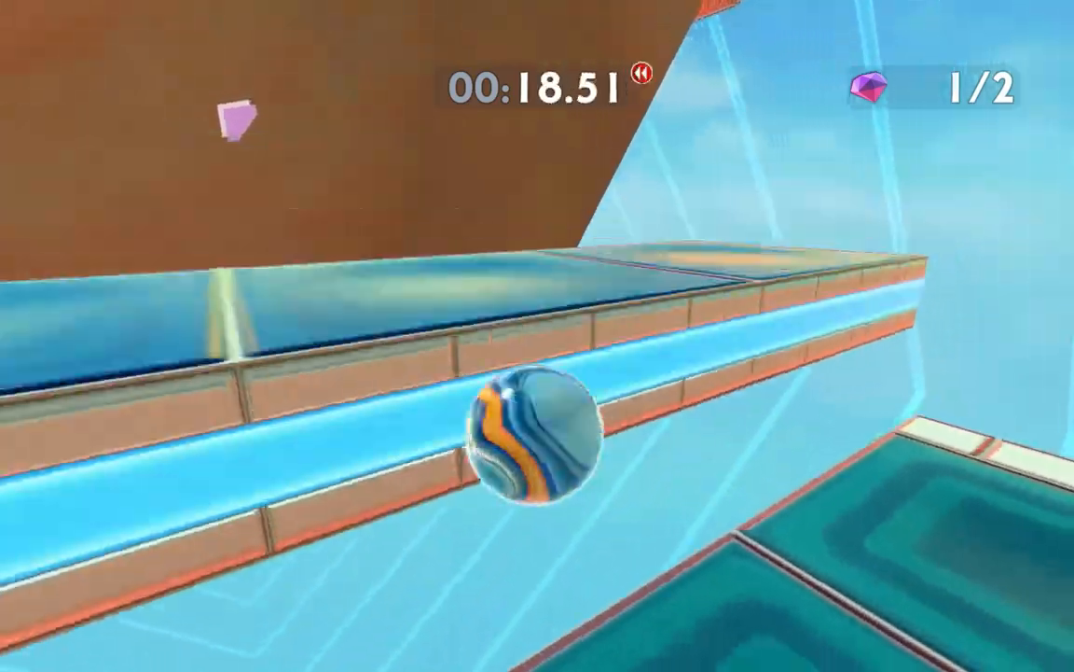
pyautogui.press('r')
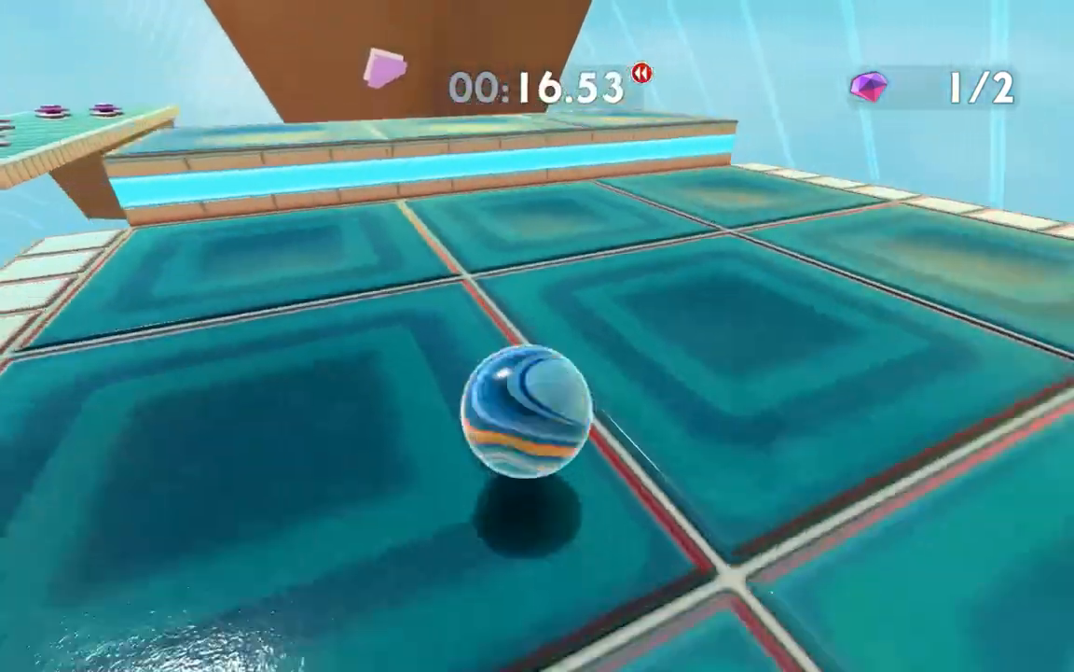
pyautogui.press('w')
pyautogui.press('space')
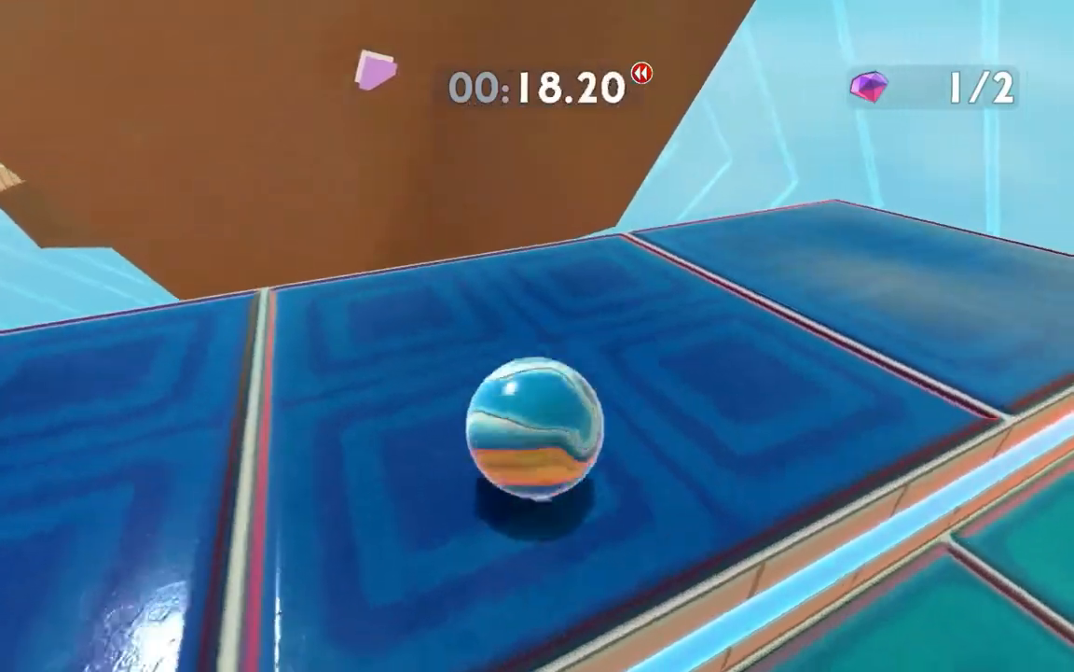
pyautogui.press('w')
pyautogui.press('space')
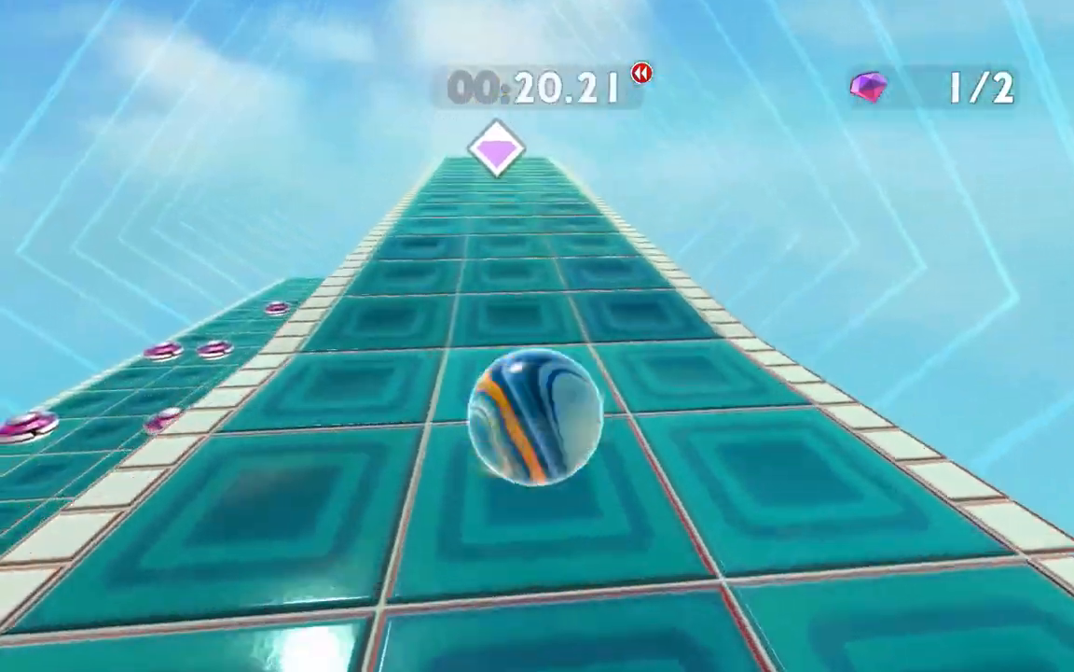
pyautogui.press('y')
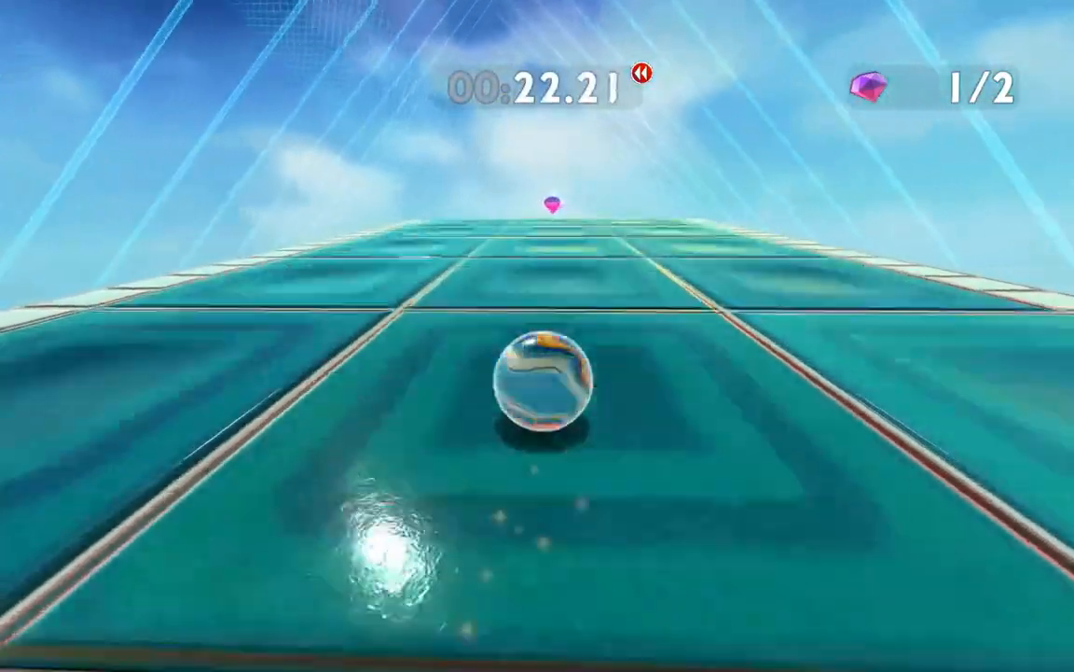
pyautogui.press('w')
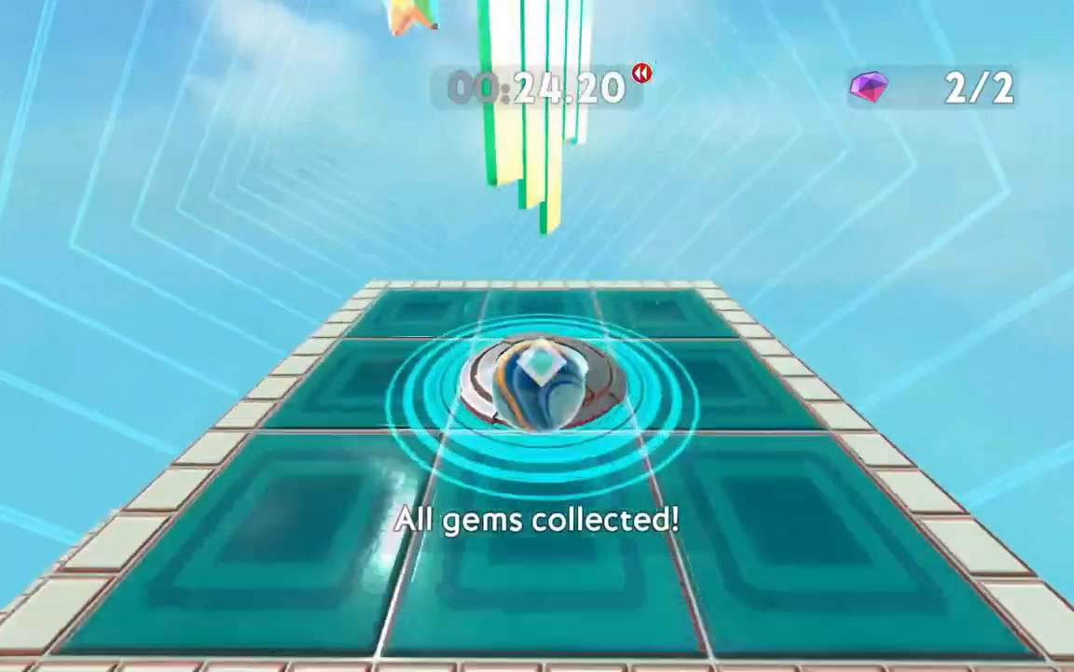
# - Switch to the Unity level editor, deselect the level timing object and save the Boomerang scene
pyautogui.press('super')
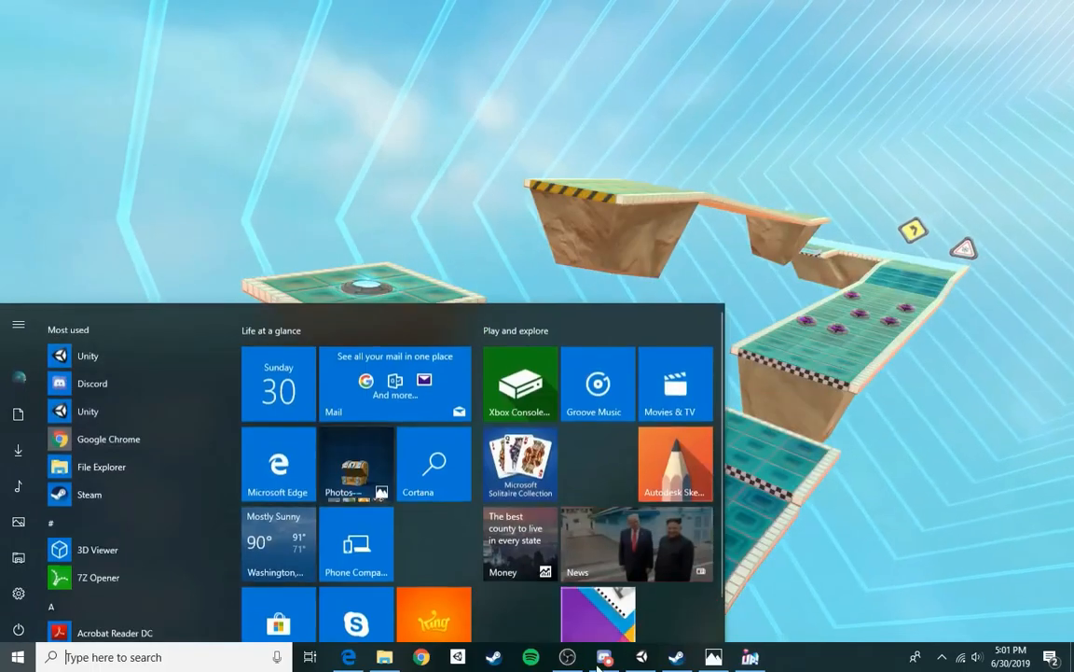
pyautogui.click(653, 658)
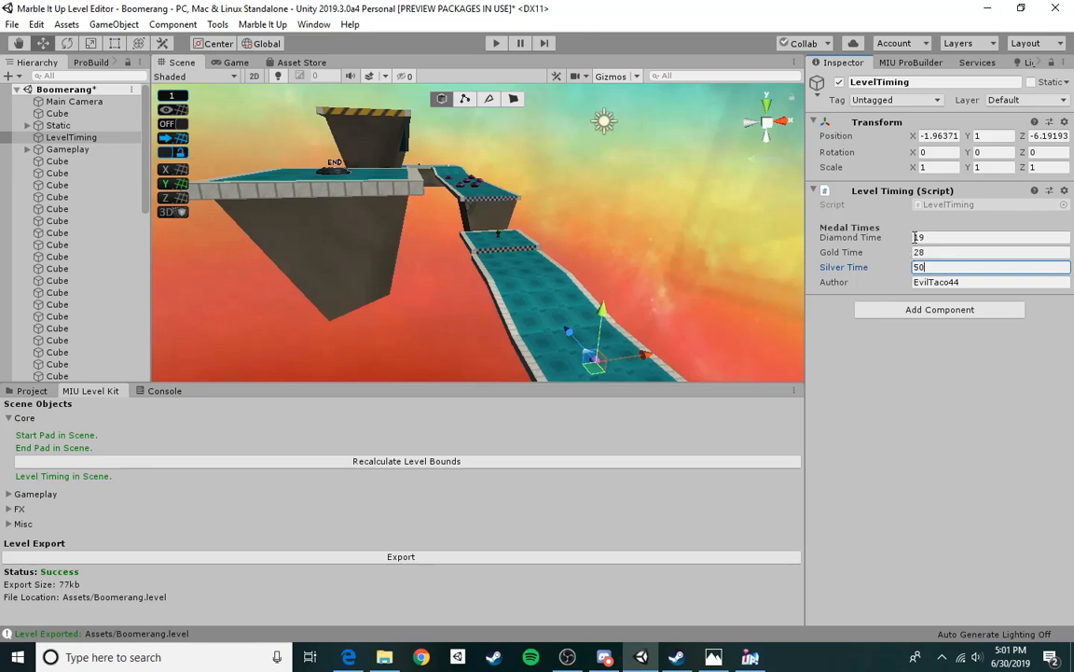
pyautogui.moveTo(481, 300); pyautogui.dragTo(501, 298, button='right')
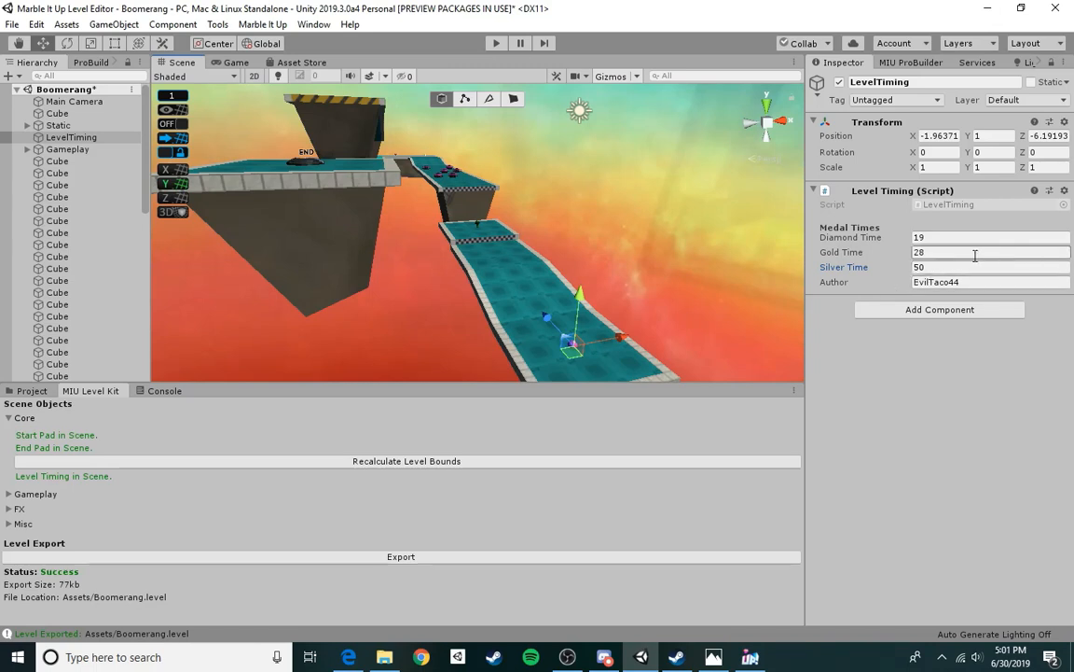
pyautogui.click(625, 259)
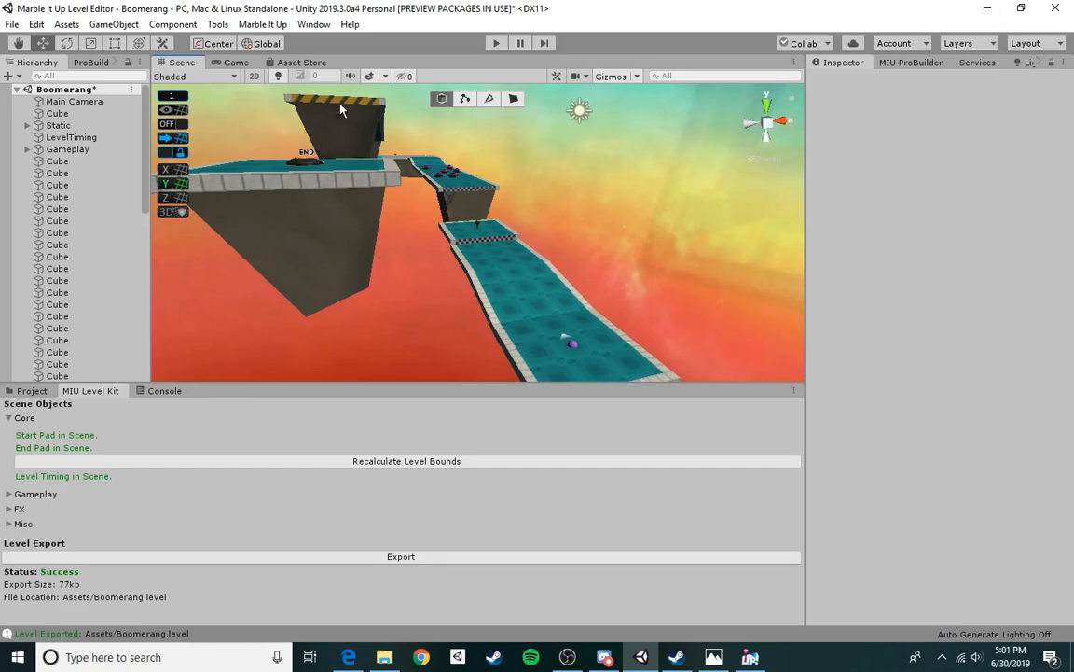
pyautogui.click(34, 79)
# - Open the TunnelAnimators folder inside the MIU project's Prefabs/FX assets
pyautogui.moveTo(531, 319); pyautogui.dragTo(386, 329, button='right')
pyautogui.press('d')
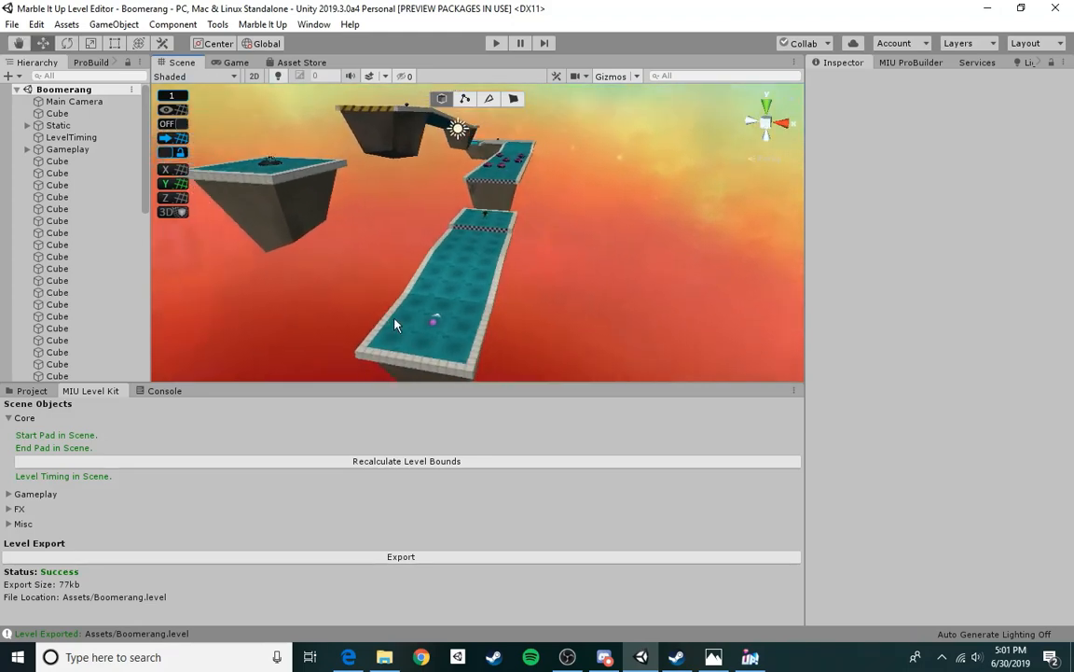
pyautogui.moveTo(466, 249); pyautogui.dragTo(840, 300, button='right')
pyautogui.press('w')
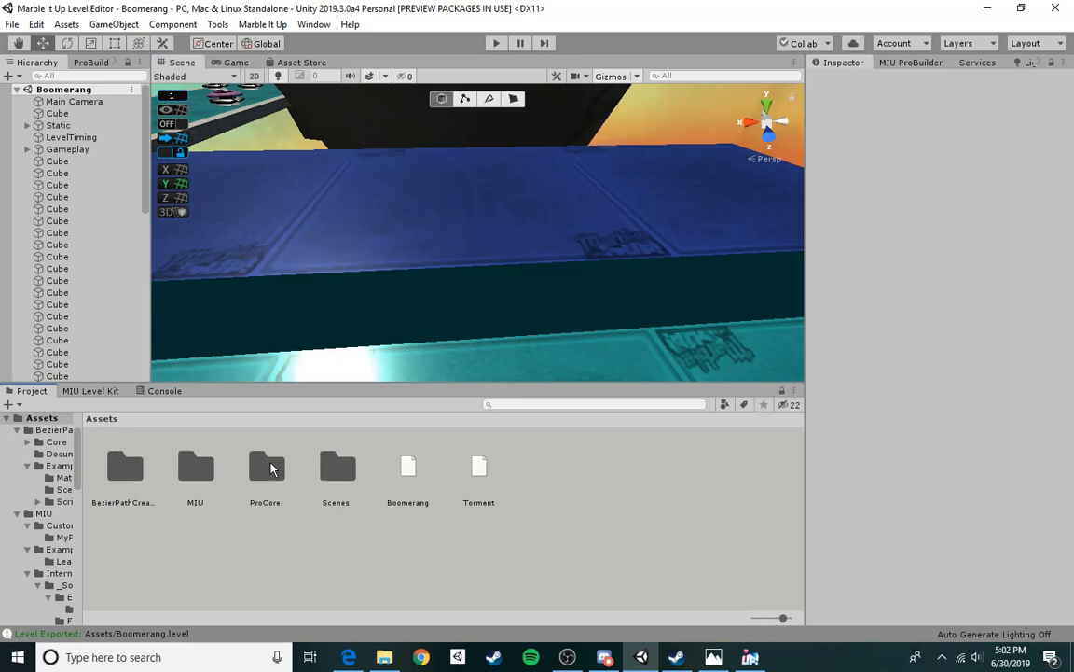
pyautogui.doubleClick(198, 484)
pyautogui.doubleClick(403, 477)
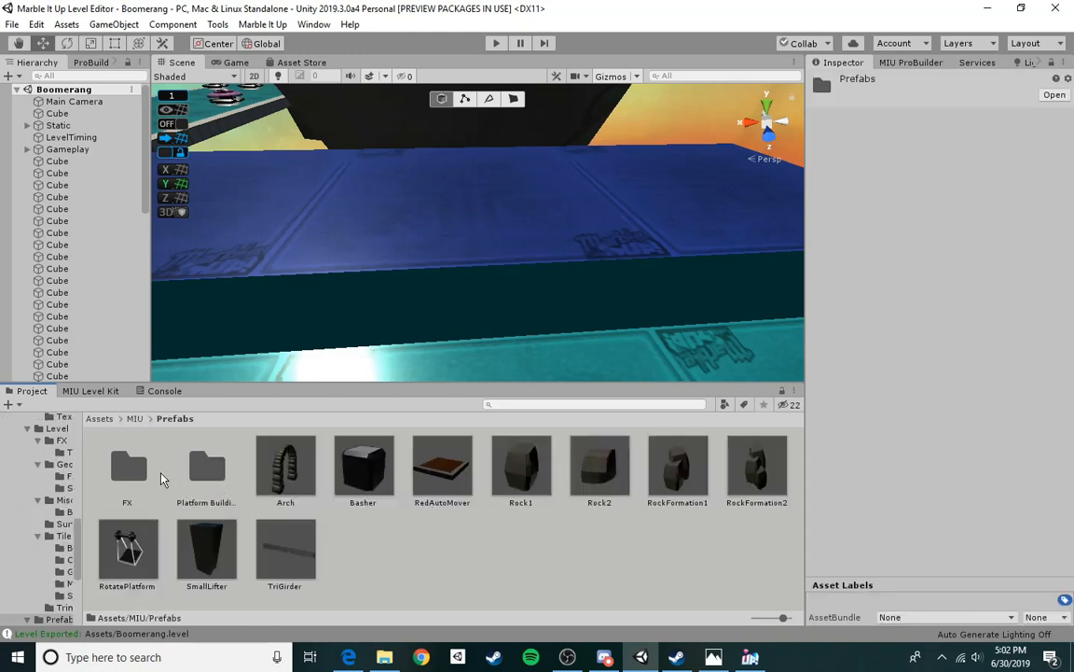
pyautogui.doubleClick(130, 480)
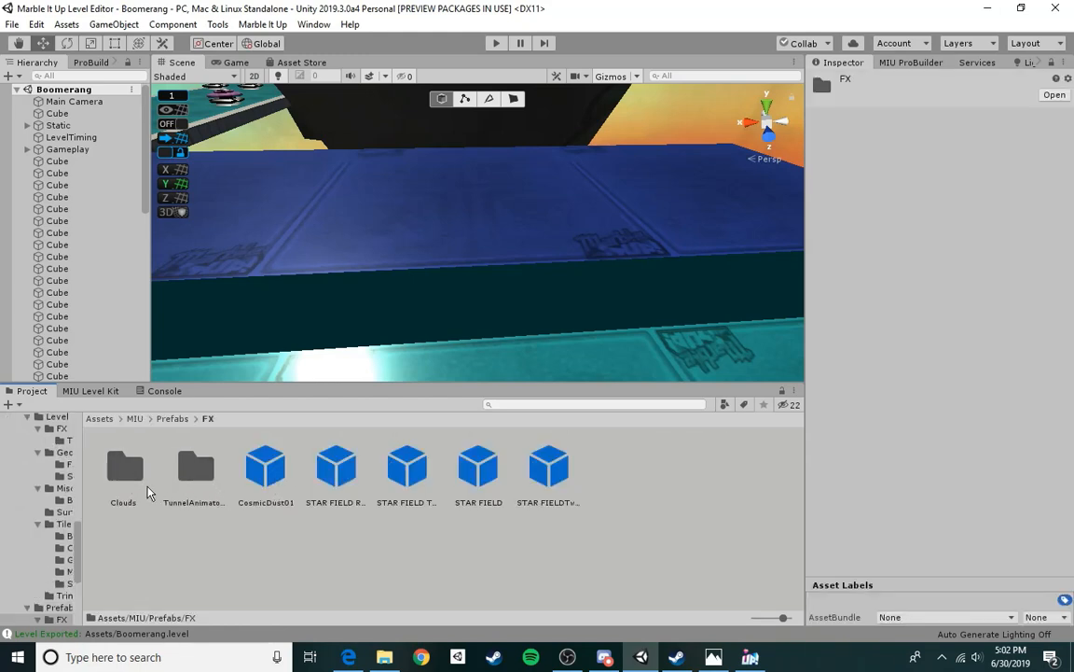
pyautogui.doubleClick(191, 471)
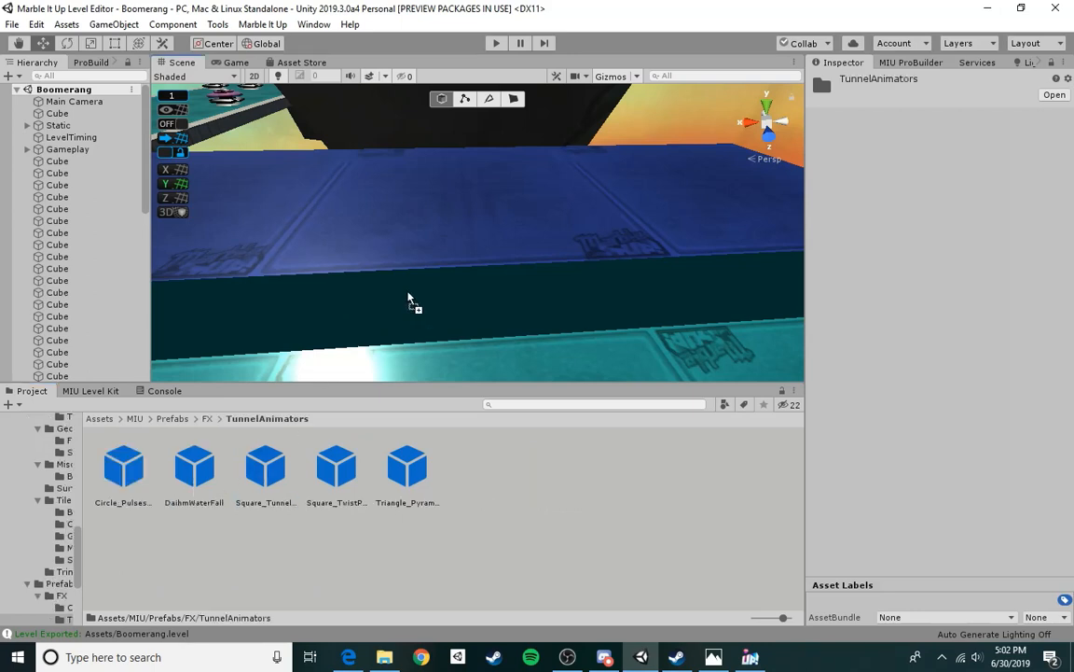
# - Place the Square_Tunnel_Red prefab beside the blue block and respawn its tunnel animation
pyautogui.moveTo(408, 292); pyautogui.dragTo(410, 293)
pyautogui.moveTo(432, 306); pyautogui.dragTo(664, 251, button='right')
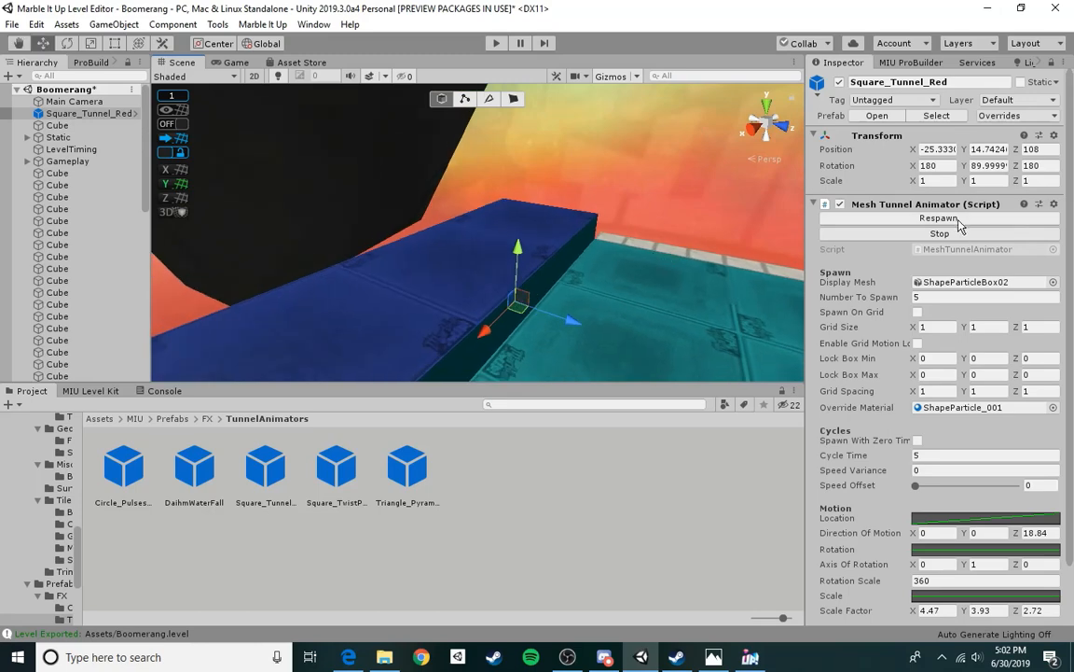
pyautogui.moveTo(524, 245); pyautogui.dragTo(343, 274, button='right')
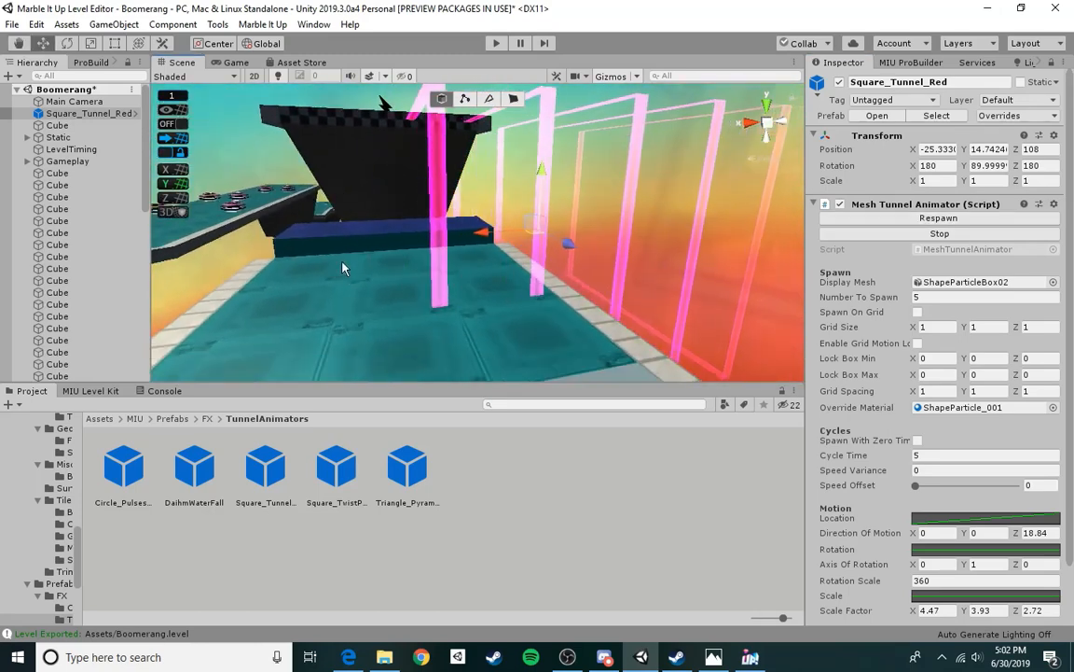
# - Rotate the red square tunnel so its frames lie flat, with rotation X 90 and Z 90
pyautogui.click(65, 44)
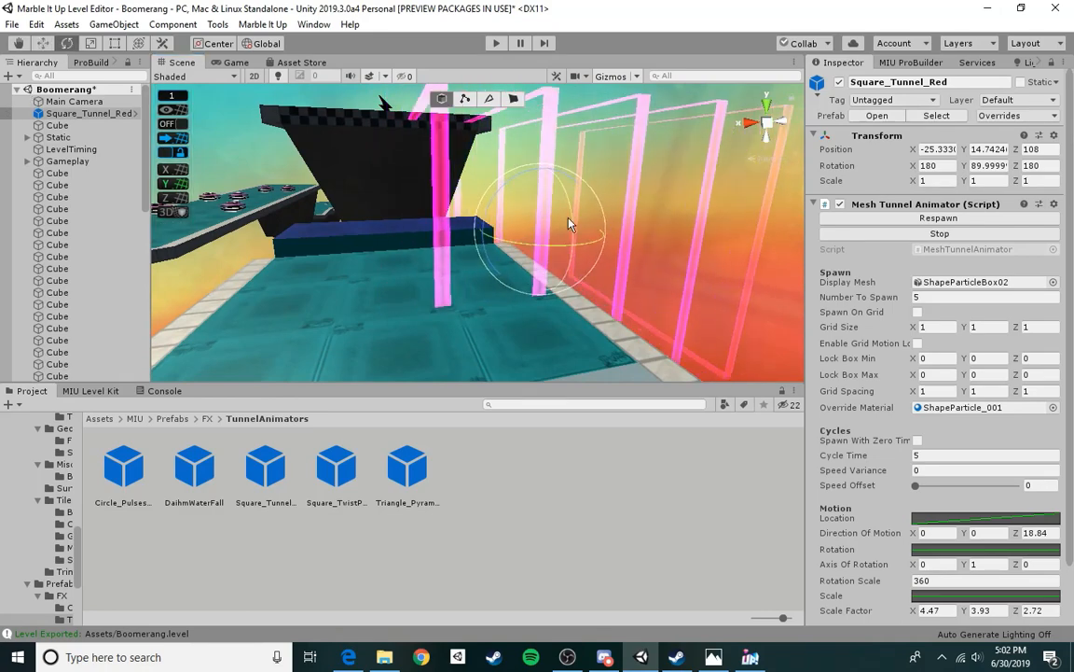
pyautogui.moveTo(536, 178); pyautogui.dragTo(827, 233)
pyautogui.press('w')
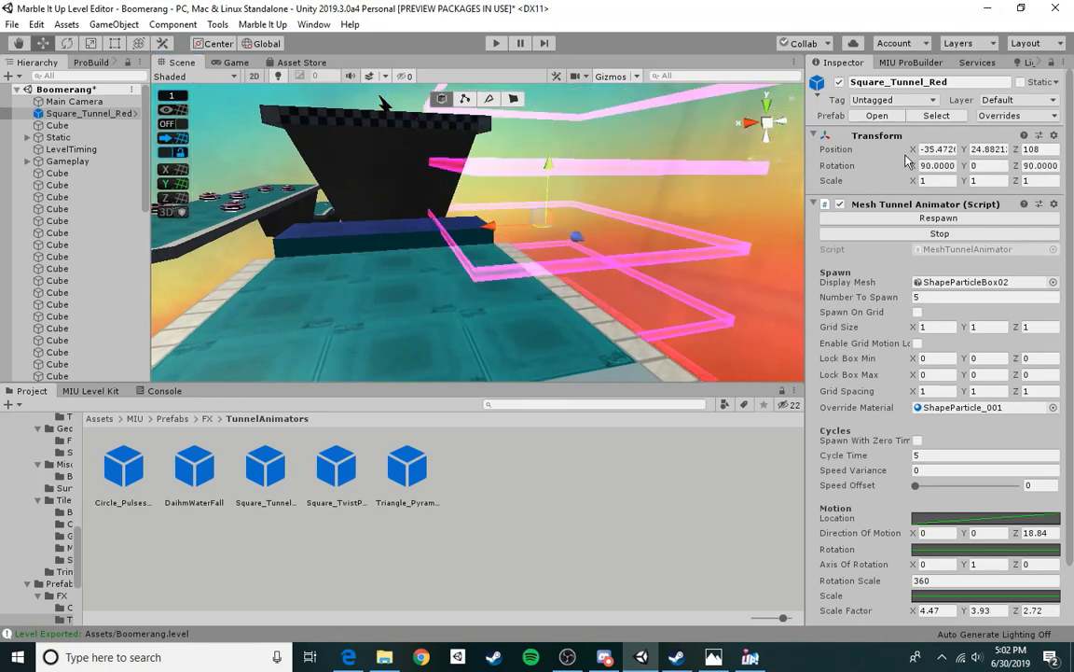
pyautogui.click(949, 166)
pyautogui.press('BackSpace')
pyautogui.click(1046, 169)
pyautogui.press('BackSpace')
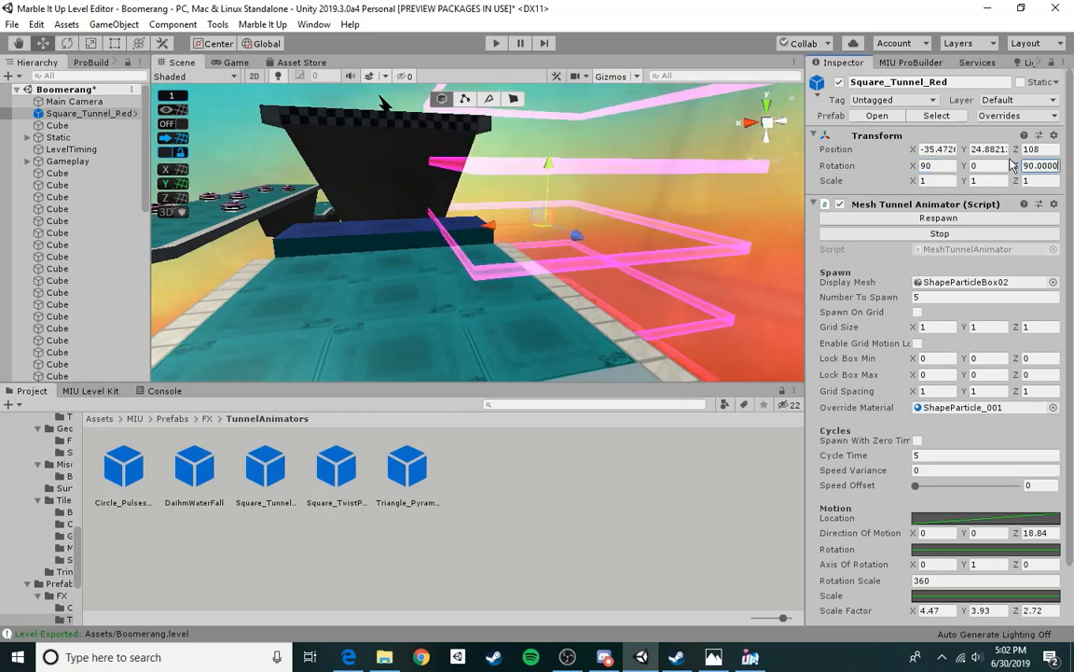
# - Set the red square tunnel's position to X -35 and Y 24
pyautogui.click(1002, 150)
pyautogui.press('BackSpace')
pyautogui.press('BackSpace')
pyautogui.press('BackSpace')
pyautogui.press('BackSpace')
pyautogui.press('BackSpace')
pyautogui.press('BackSpace')
pyautogui.click(937, 149)
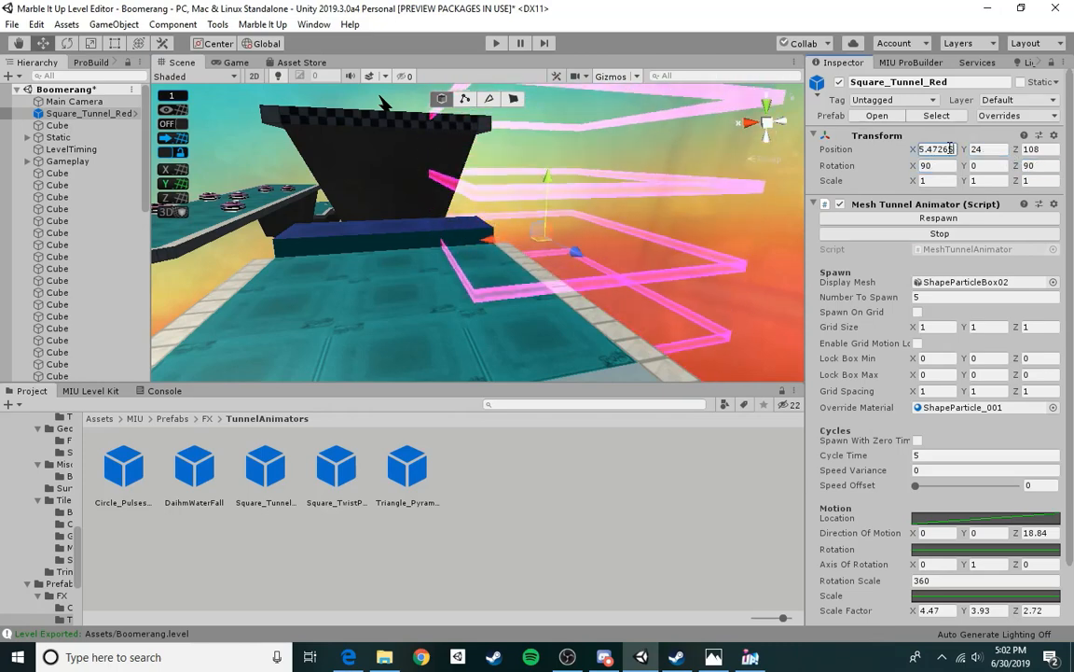
pyautogui.press('BackSpace')
pyautogui.press('BackSpace')
pyautogui.press('BackSpace')
pyautogui.press('BackSpace')
pyautogui.press('BackSpace')
pyautogui.press('BackSpace')
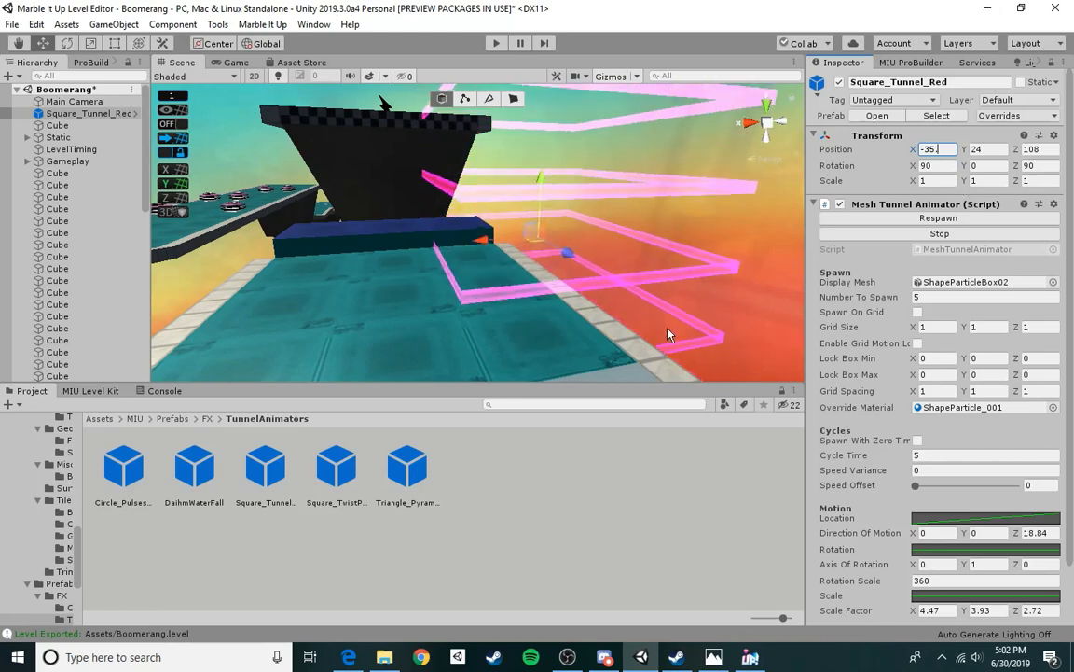
# - Set the Mesh Tunnel Animator's scale factor to 1 on X, Y and Z
pyautogui.moveTo(470, 311)
pyautogui.mouseDown(button='right')
pyautogui.moveTo(447, 294)
pyautogui.moveTo(485, 321)
pyautogui.mouseUp(button='right')
pyautogui.scroll(-2, 937, 420)
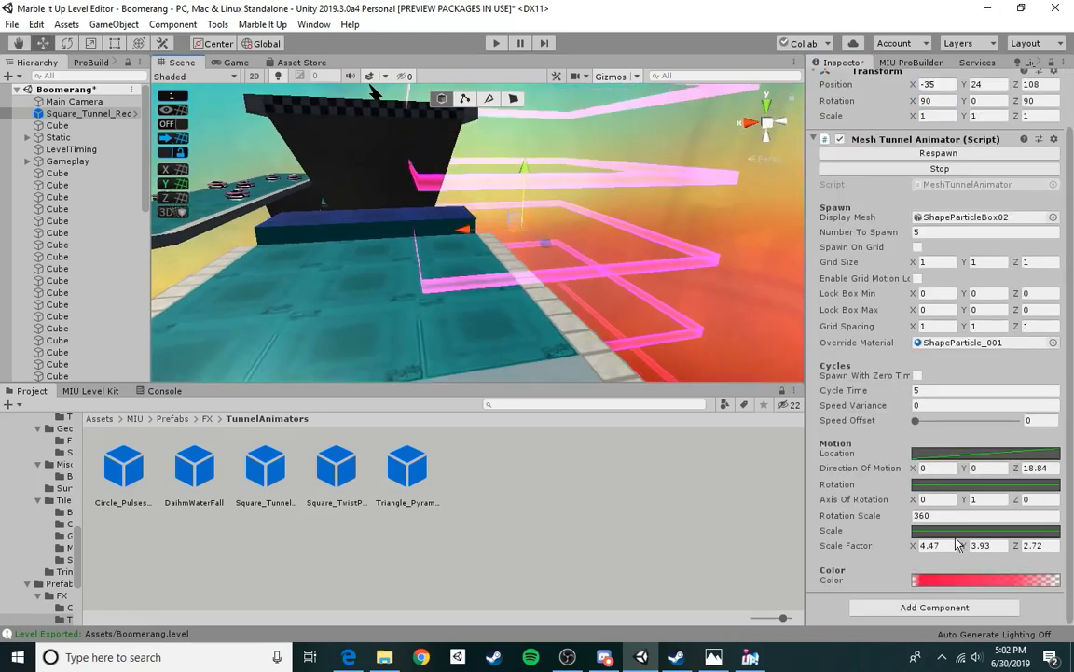
pyautogui.click(946, 544)
pyautogui.write('1')
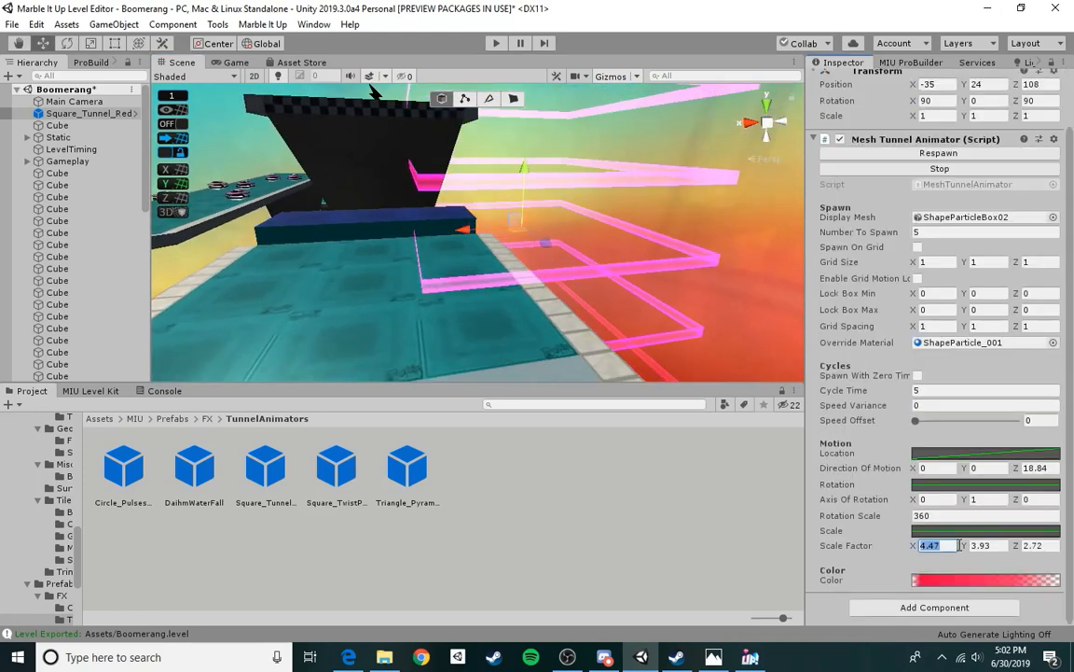
pyautogui.press('Tab')
pyautogui.write('1')
pyautogui.press('Tab')
pyautogui.write('1')
pyautogui.moveTo(563, 309); pyautogui.dragTo(501, 282, button='right')
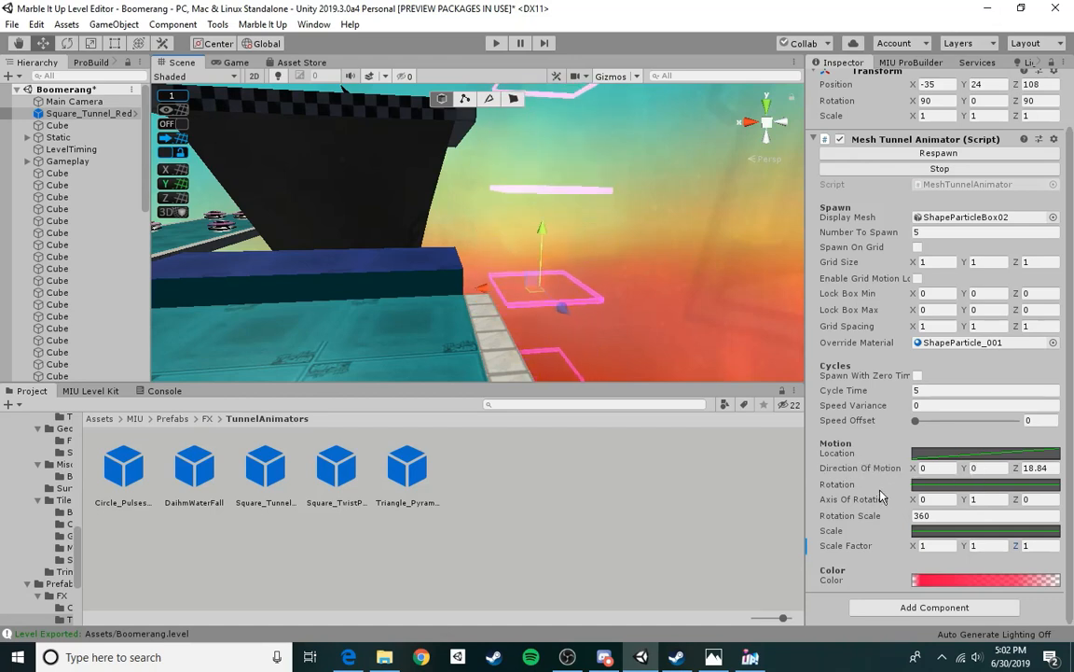
# - Try a scale factor of 0.5 on the X axis and on the Z axis, returning both to 1
pyautogui.click(938, 547)
pyautogui.write('.5')
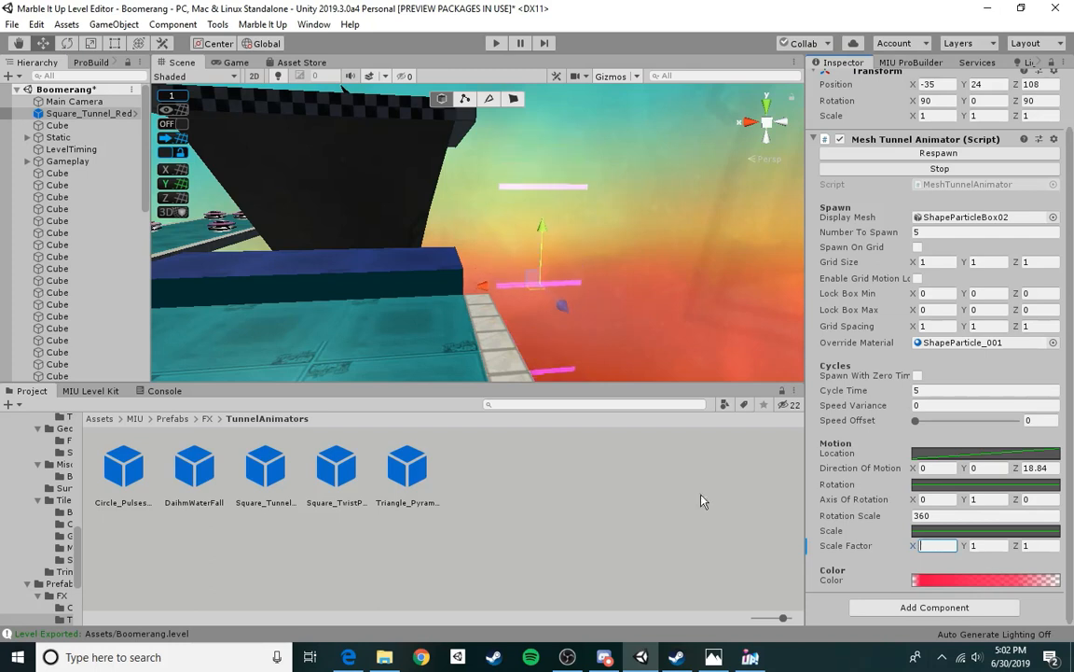
pyautogui.click(1037, 546)
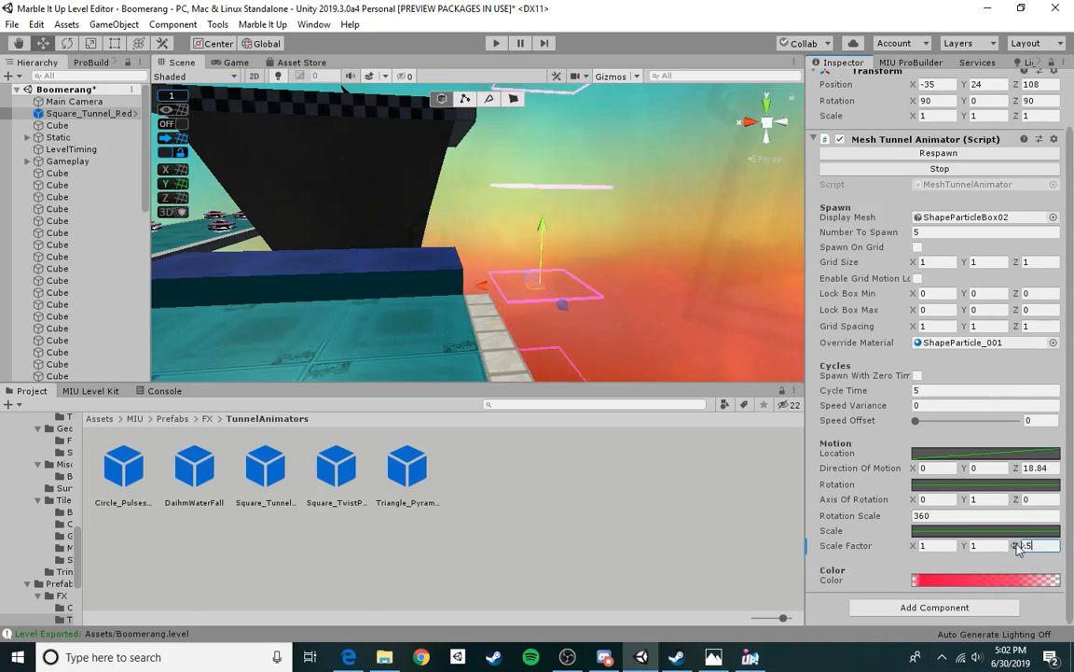
pyautogui.write('1')
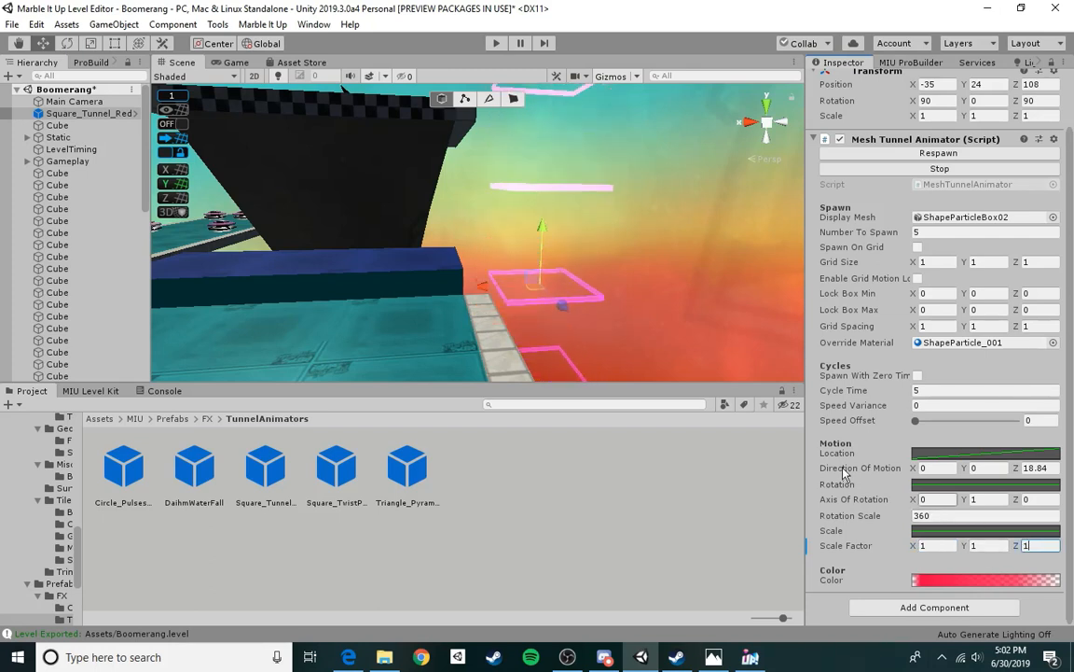
# - Set the Mesh Tunnel Animator's number to spawn to 1
pyautogui.moveTo(567, 254); pyautogui.dragTo(566, 283, button='right')
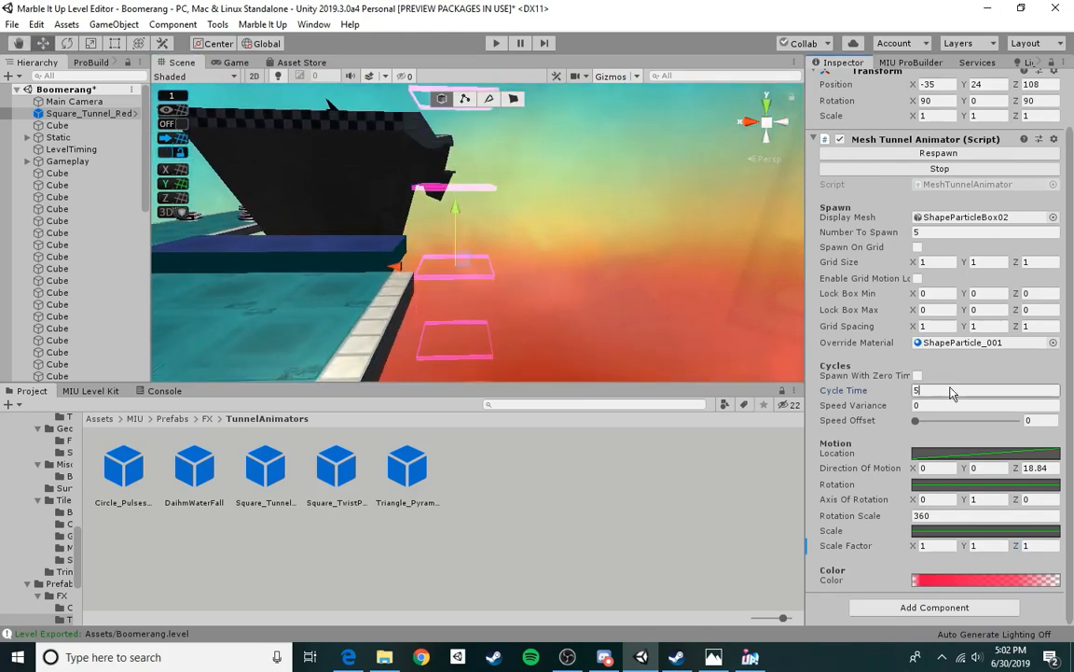
pyautogui.click(951, 390)
pyautogui.moveTo(512, 228); pyautogui.dragTo(595, 281, button='right')
pyautogui.press('s')
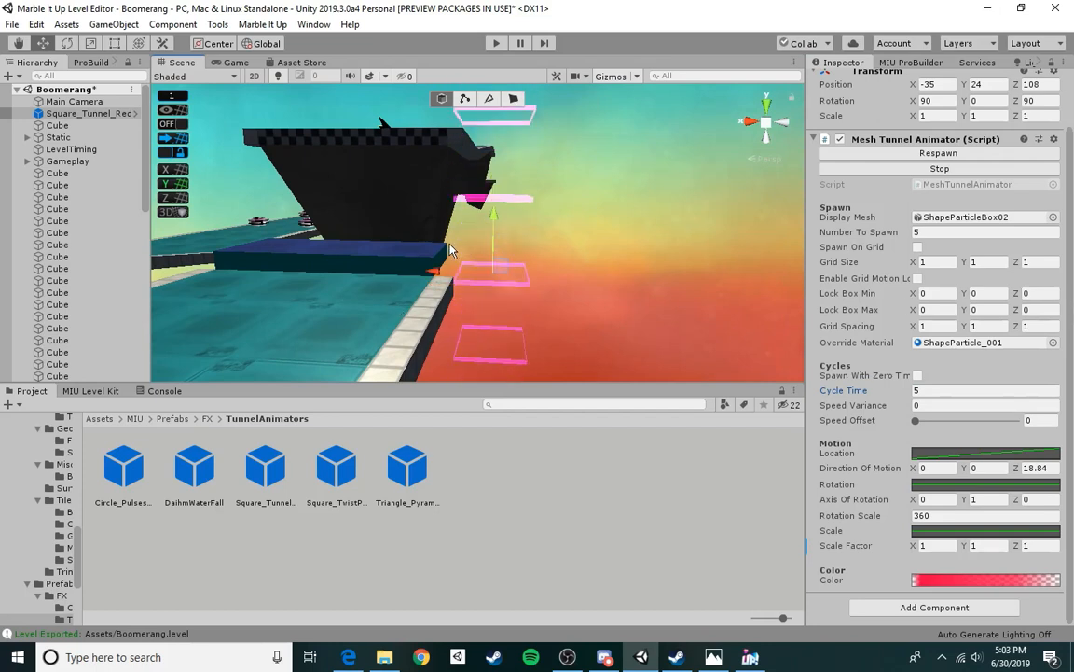
pyautogui.moveTo(533, 256); pyautogui.dragTo(528, 189, button='right')
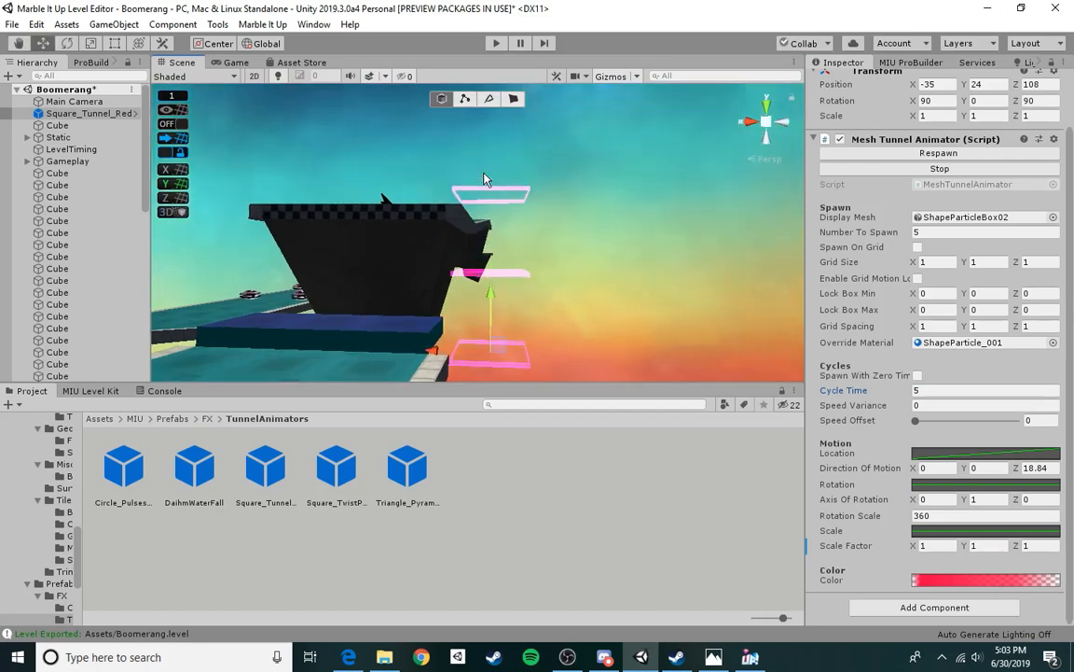
pyautogui.write('1')
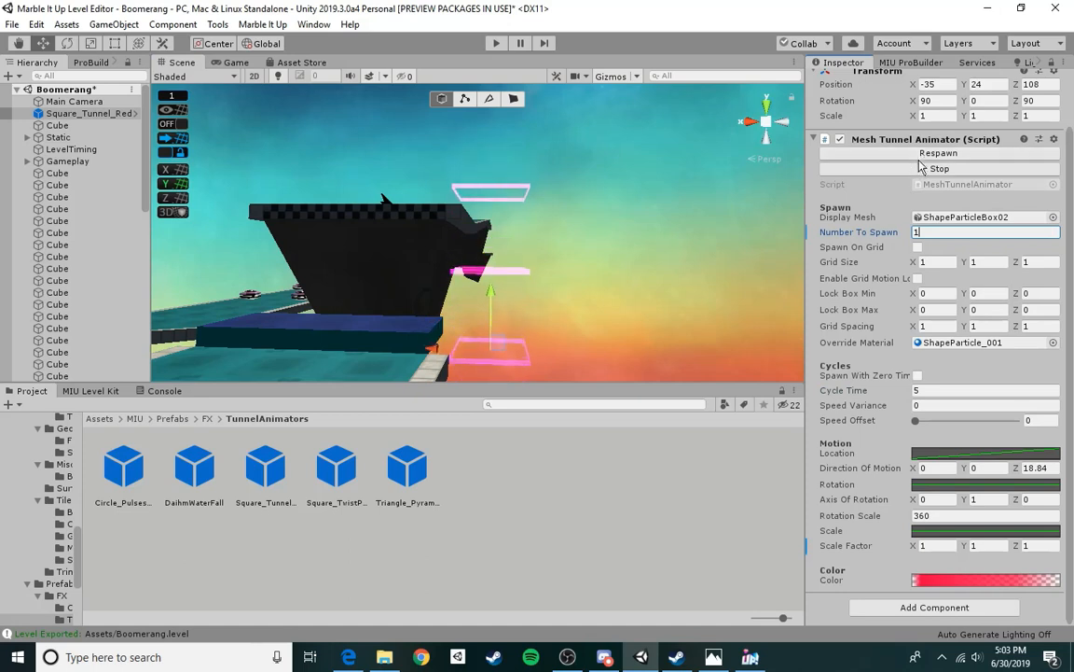
# - Set the Mesh Tunnel Animator's cycle time to 2 and respawn the effect
pyautogui.press('Return')
pyautogui.moveTo(525, 212)
pyautogui.mouseDown(button='right')
pyautogui.moveTo(510, 396)
pyautogui.moveTo(496, 239)
pyautogui.moveTo(523, 223)
pyautogui.mouseUp(button='right')
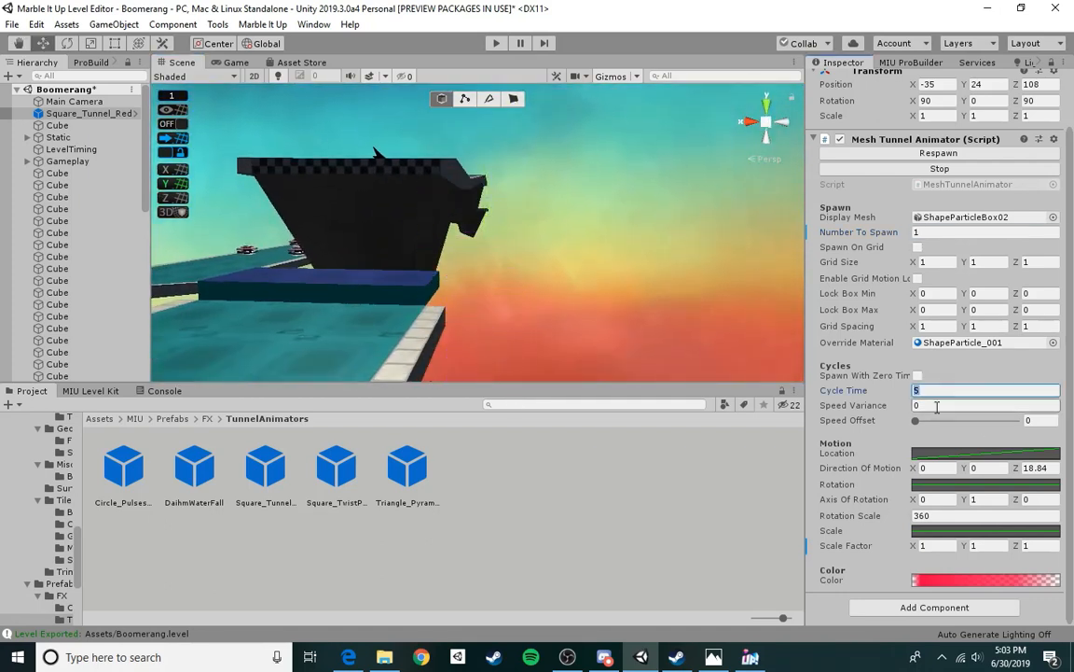
pyautogui.click(937, 156)
# - Try a transform scale of 0.5 on the red square tunnel's X axis, returning it to 1
pyautogui.moveTo(534, 202); pyautogui.dragTo(504, 341, button='right')
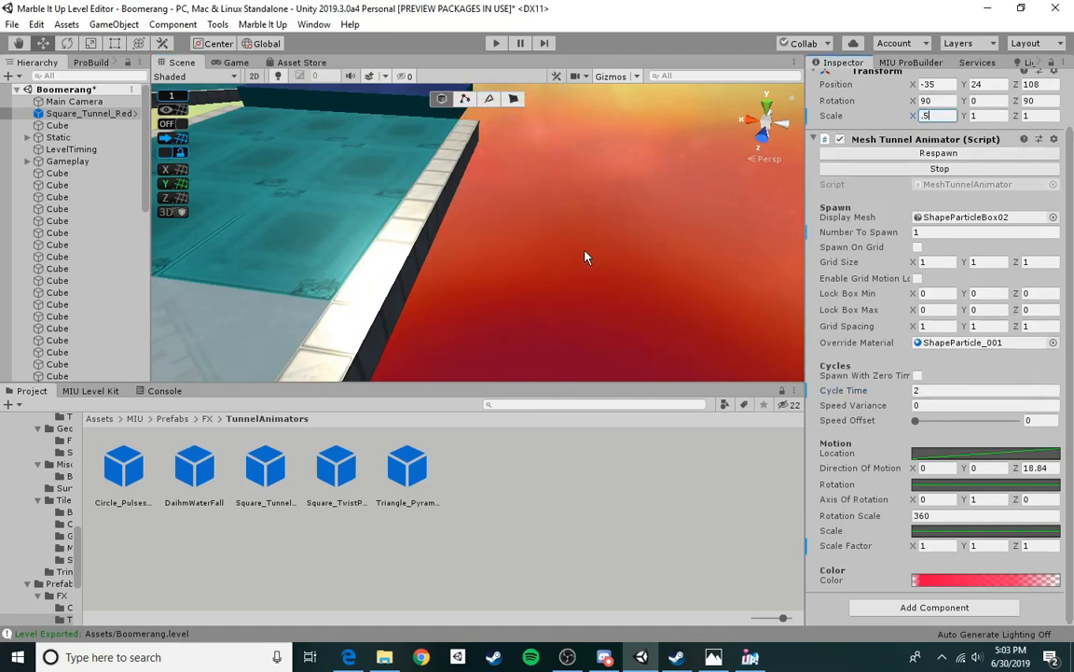
pyautogui.moveTo(585, 257); pyautogui.dragTo(588, 159, button='right')
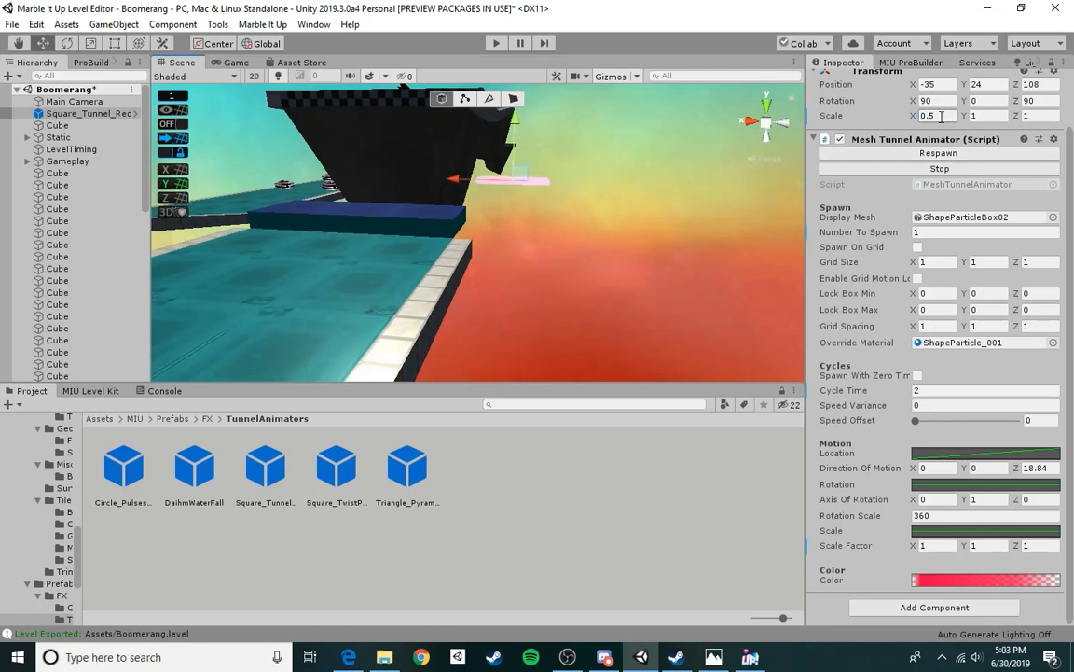
pyautogui.moveTo(575, 215); pyautogui.dragTo(980, 221, button='right')
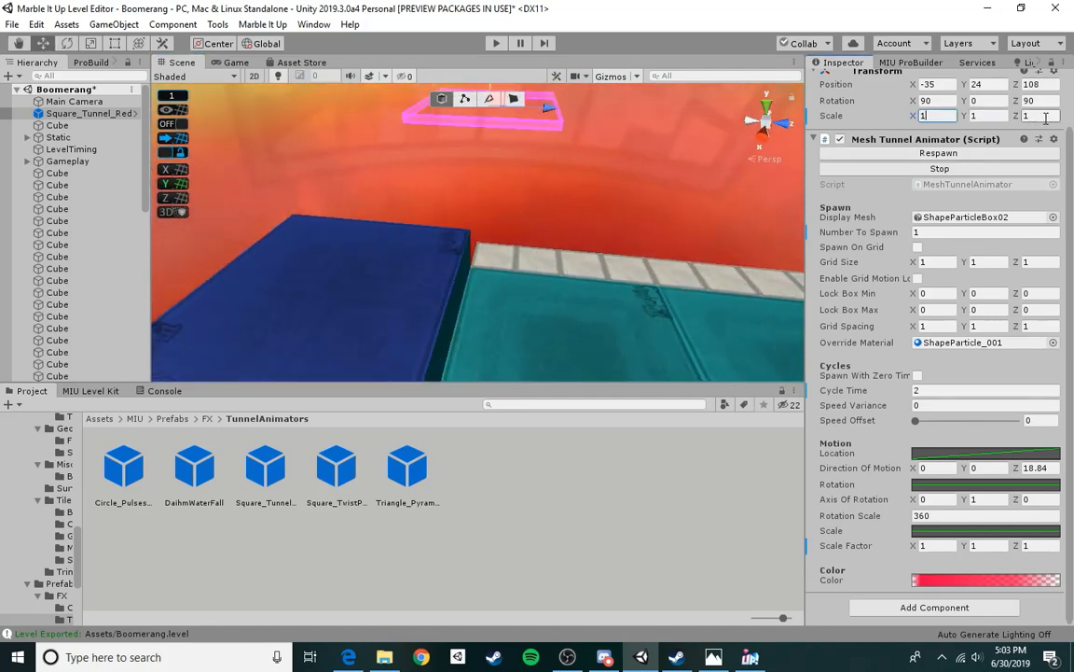
# - Set the red square tunnel's transform scale on the Z axis to 0.1
pyautogui.moveTo(532, 257); pyautogui.dragTo(491, 319, button='right')
pyautogui.press('f')
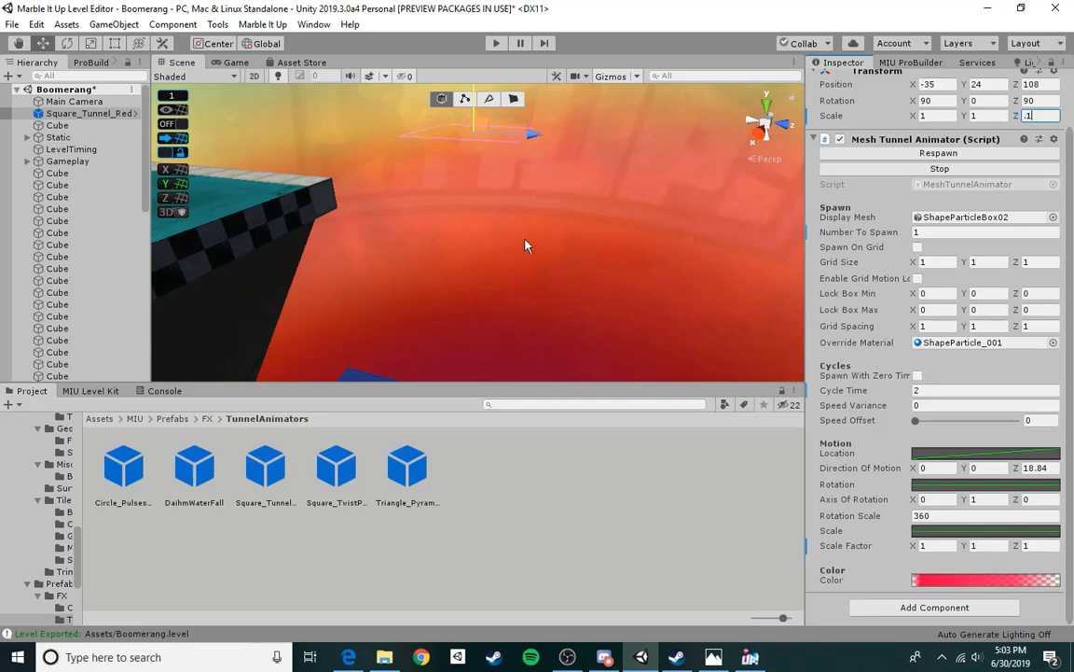
pyautogui.moveTo(525, 240); pyautogui.dragTo(603, 234, button='right')
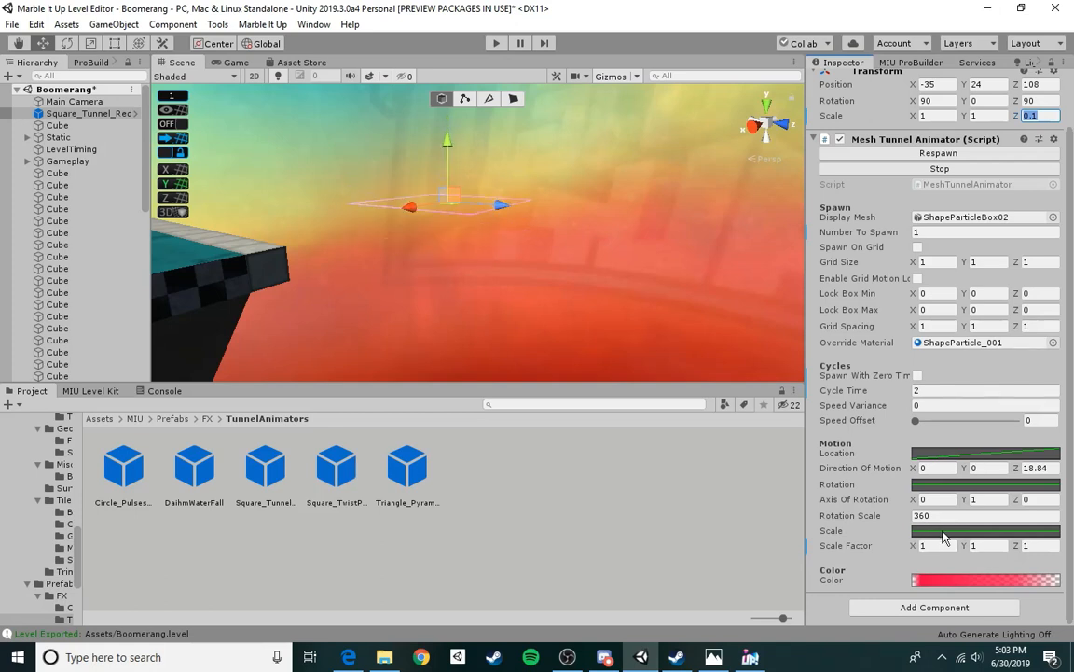
# - Move the red square tunnel onto the blue block at position X -26, Y 17, Z 106
pyautogui.moveTo(559, 264); pyautogui.dragTo(415, 298, button='right')
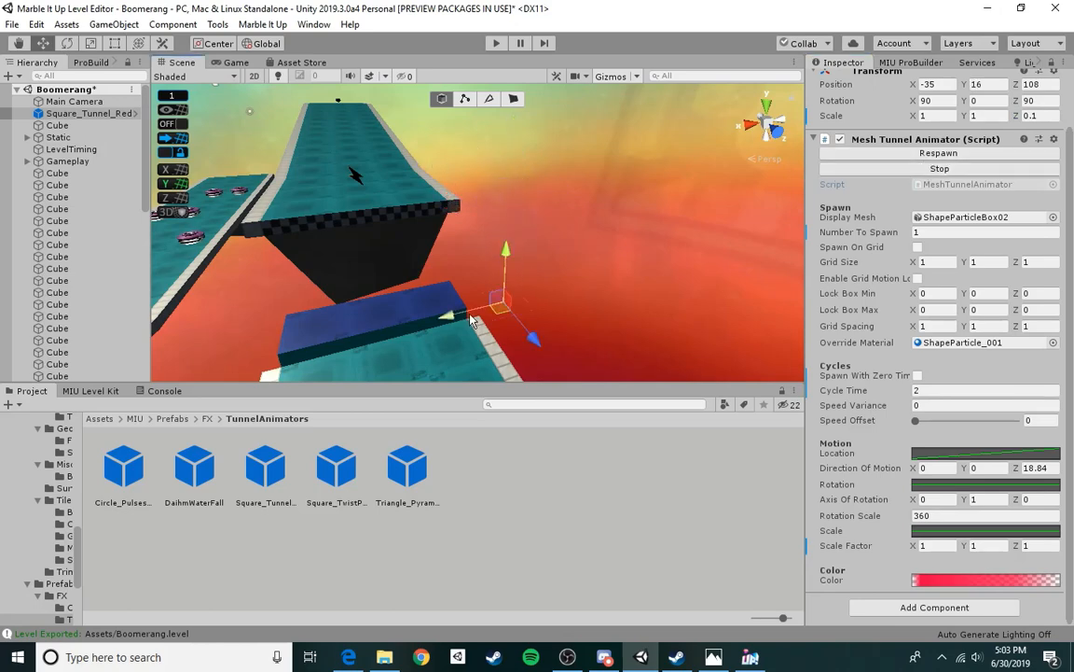
pyautogui.press('f')
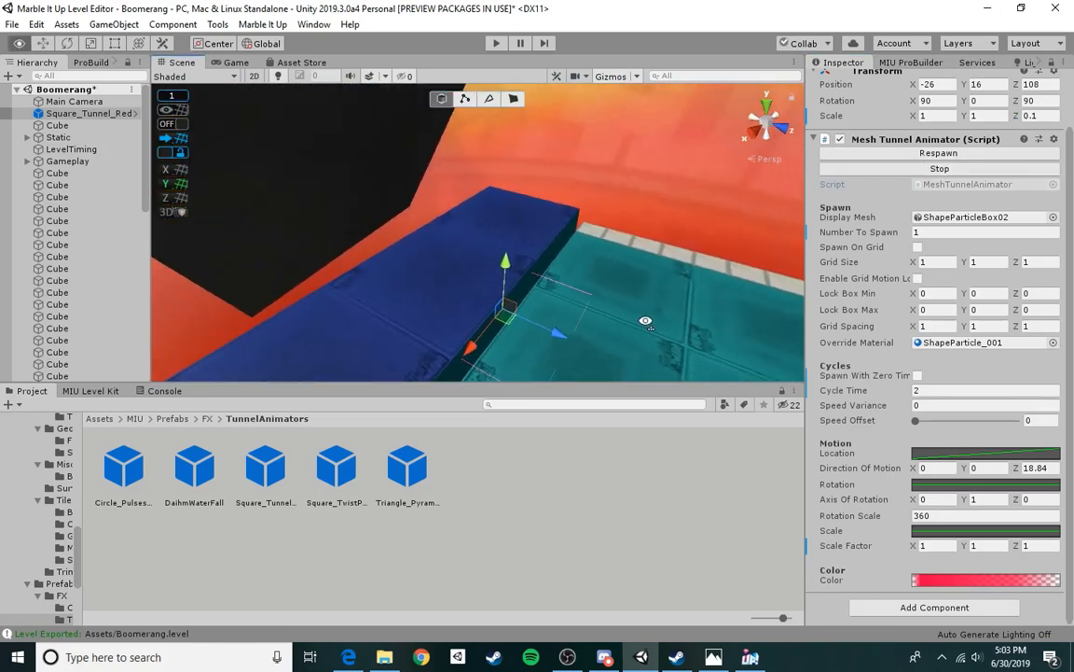
pyautogui.moveTo(482, 306); pyautogui.dragTo(471, 294, button='right')
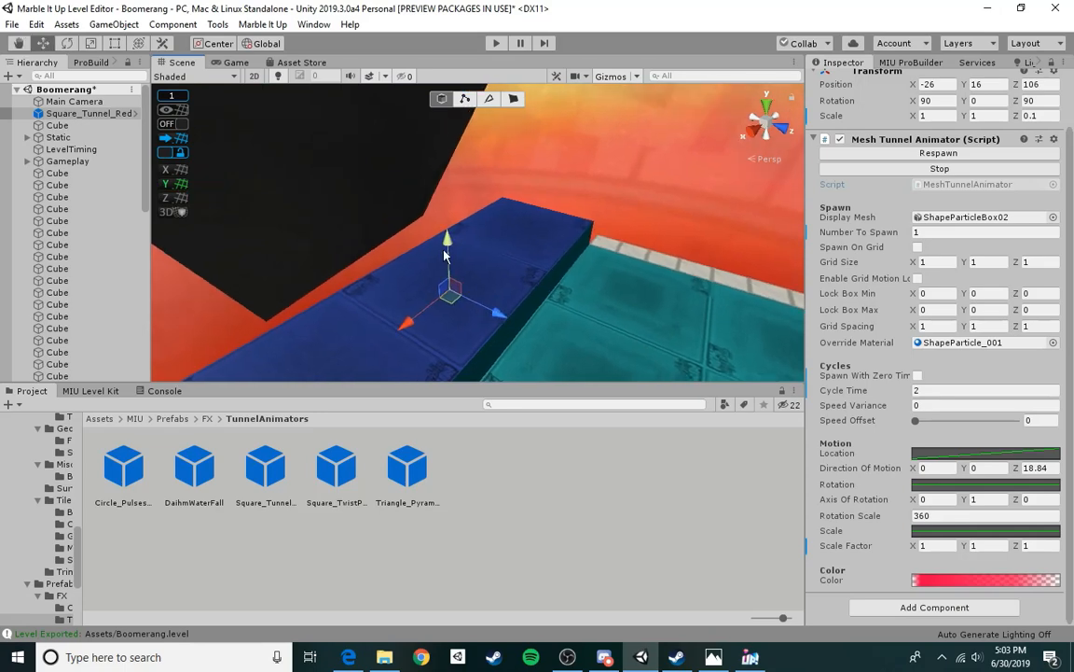
pyautogui.keyDown('alt'); pyautogui.moveTo(442, 248); pyautogui.dragTo(309, 232); pyautogui.keyUp('alt')
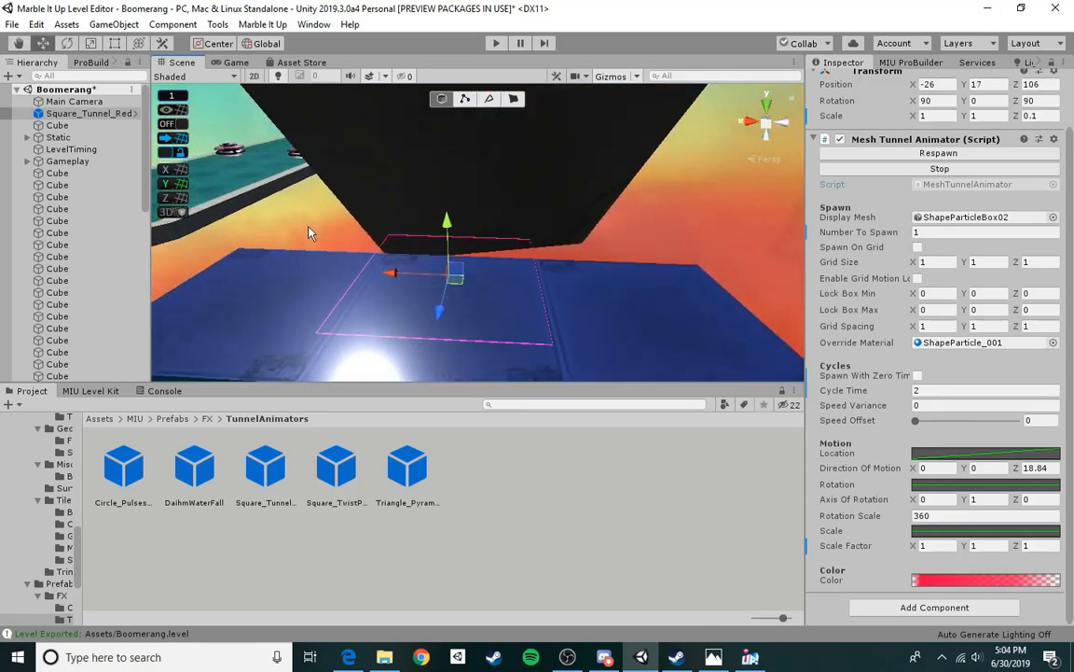
# - Set the Mesh Tunnel Animator's Y scale factor to 3 to widen the square along the blue block
pyautogui.moveTo(480, 268); pyautogui.dragTo(487, 290, button='right')
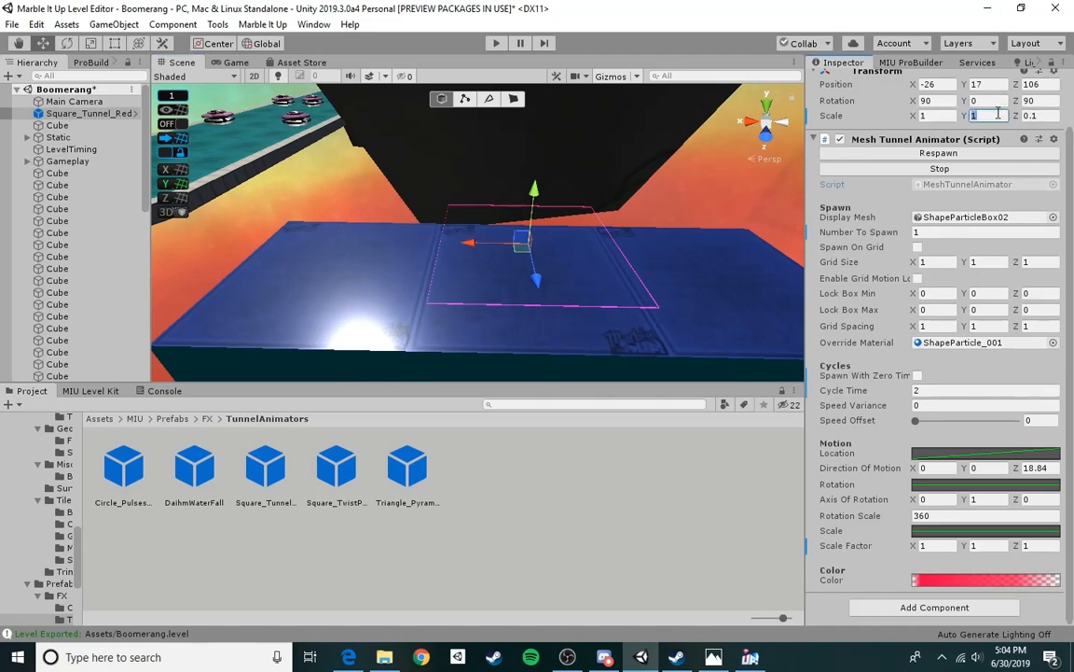
pyautogui.moveTo(506, 219); pyautogui.dragTo(619, 269, button='right')
pyautogui.press('a')
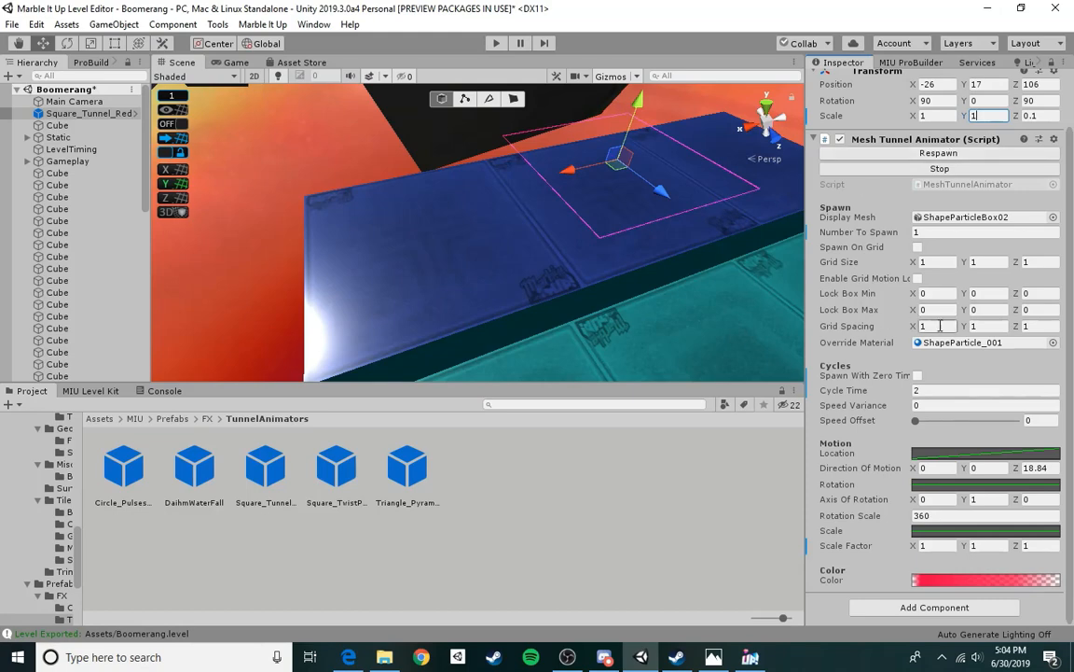
pyautogui.scroll(2, 961, 522)
pyautogui.scroll(-2, 955, 503)
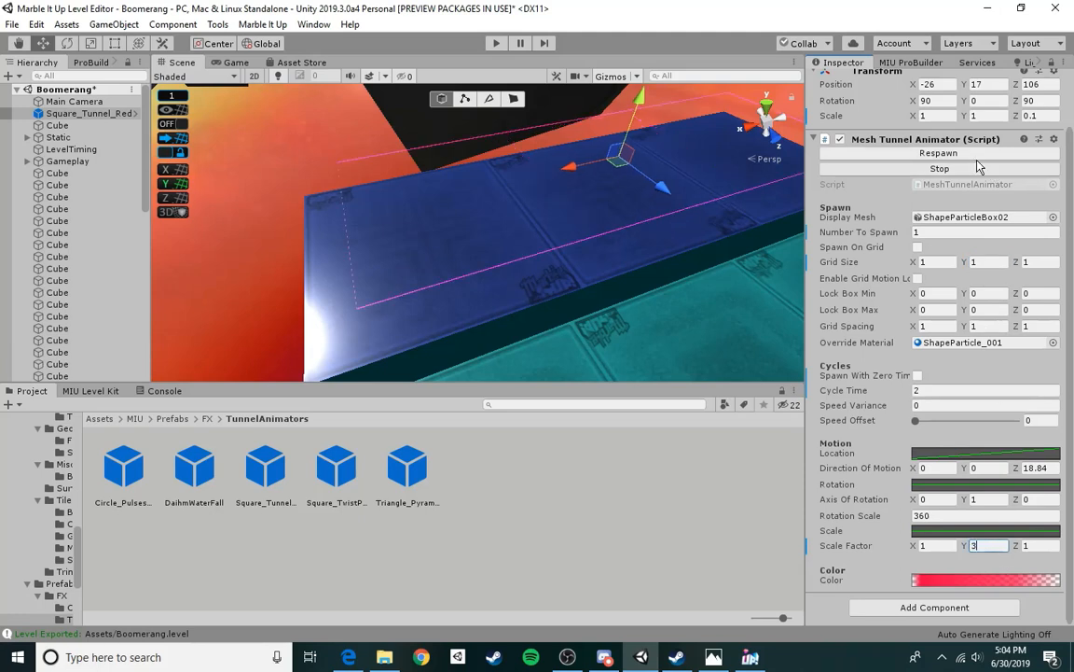
# - Try Z scale factors of 3, 9 and 10 in the Mesh Tunnel Animator, then settle on 30
pyautogui.moveTo(982, 545); pyautogui.dragTo(949, 544)
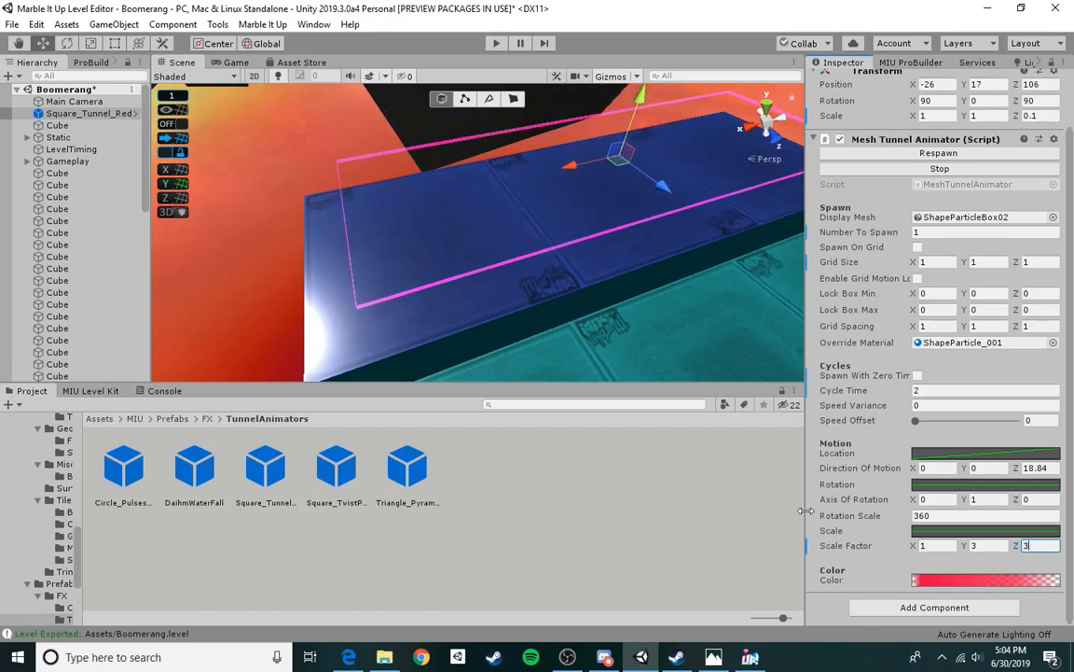
pyautogui.press('Return')
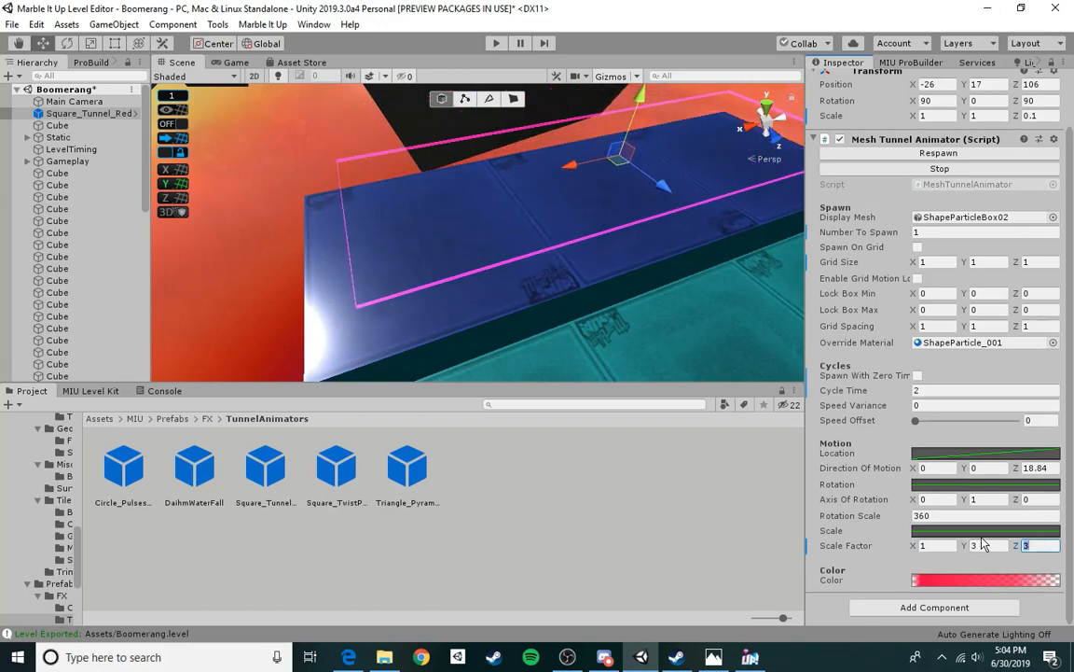
pyautogui.write('9')
pyautogui.press('Return')
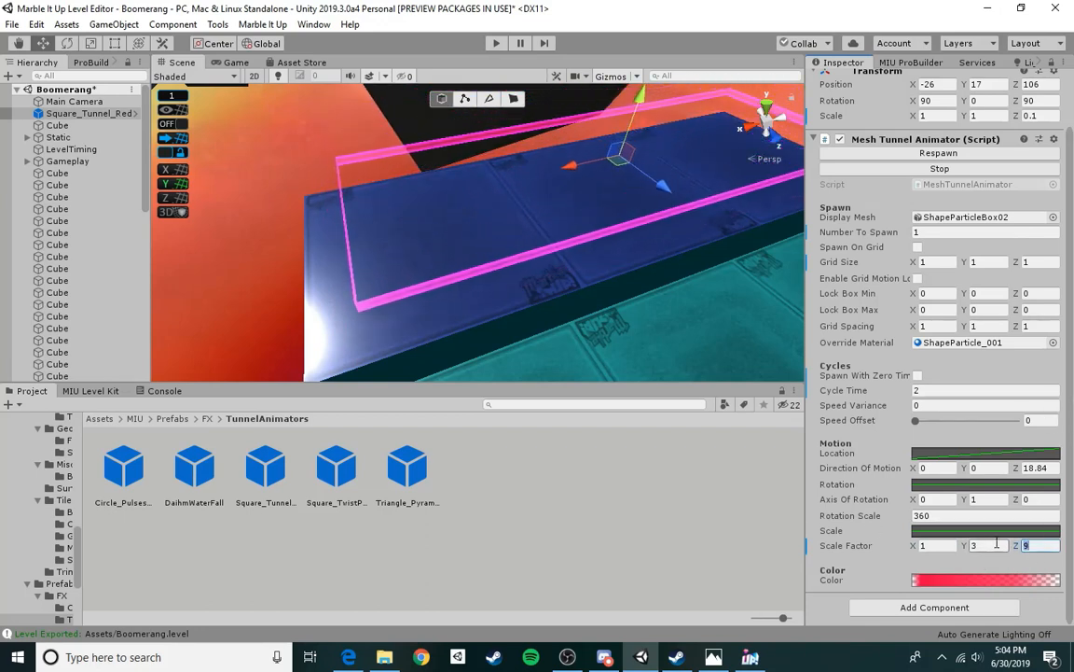
pyautogui.write('10')
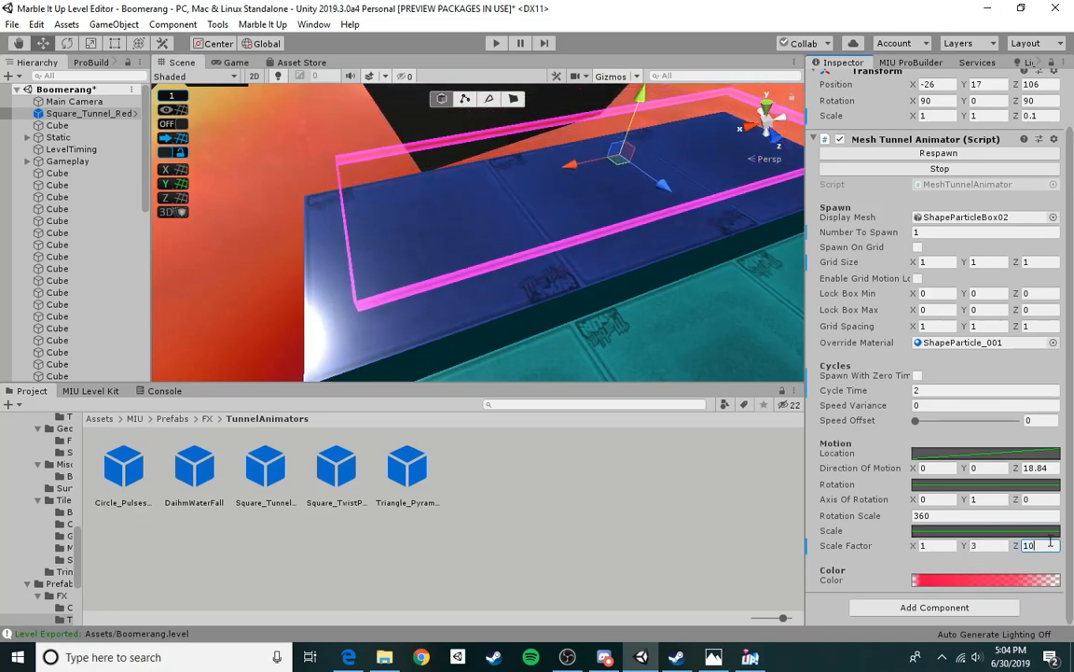
pyautogui.press('Return')
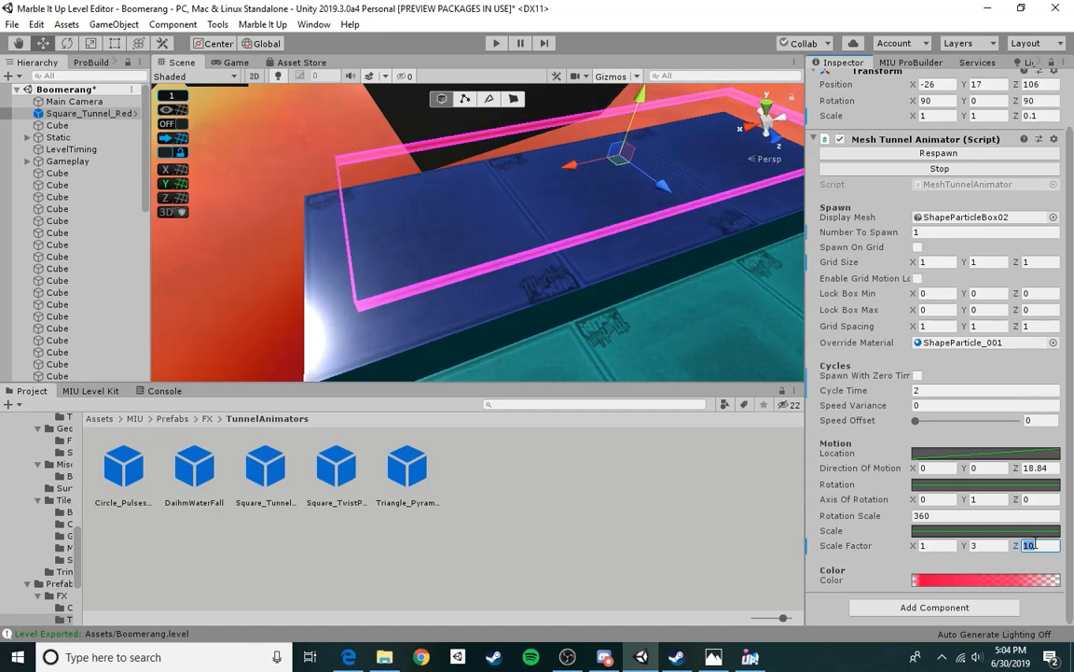
pyautogui.write('30')
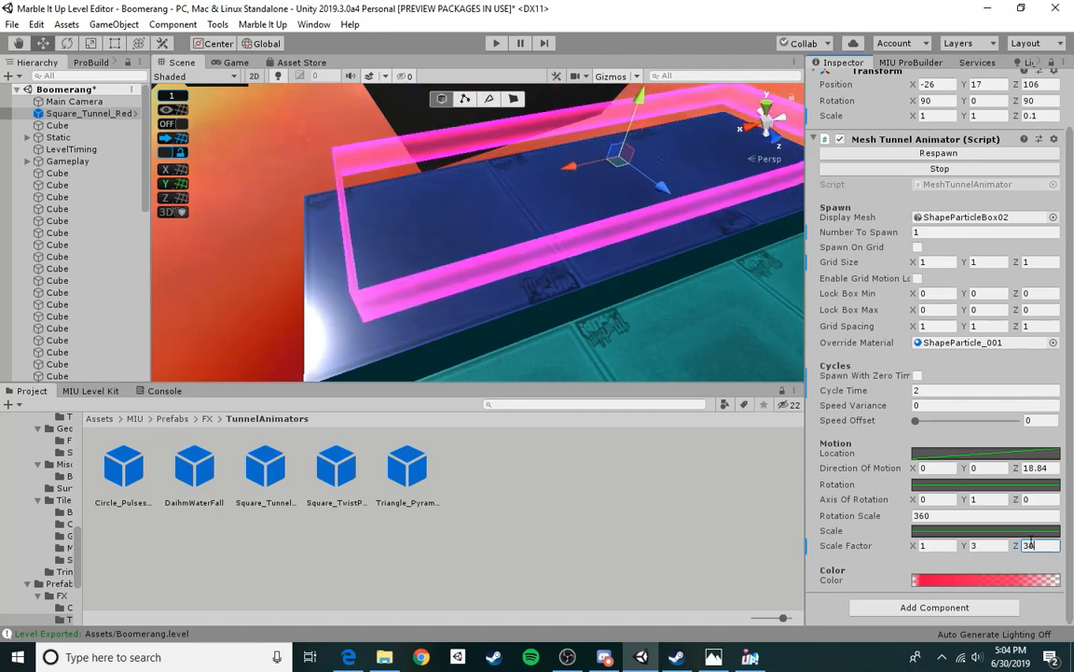
pyautogui.press('Return')
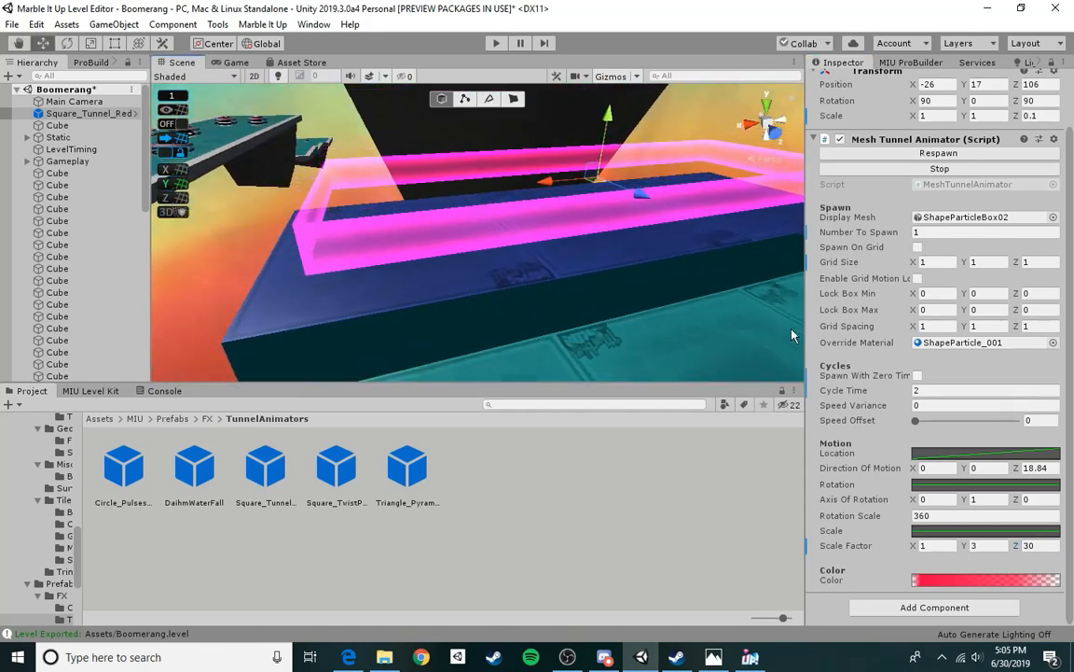
# - Set the Mesh Tunnel Animator's Y scale factor to 3.5 and lower the tunnel to Y position 16
pyautogui.click(983, 547)
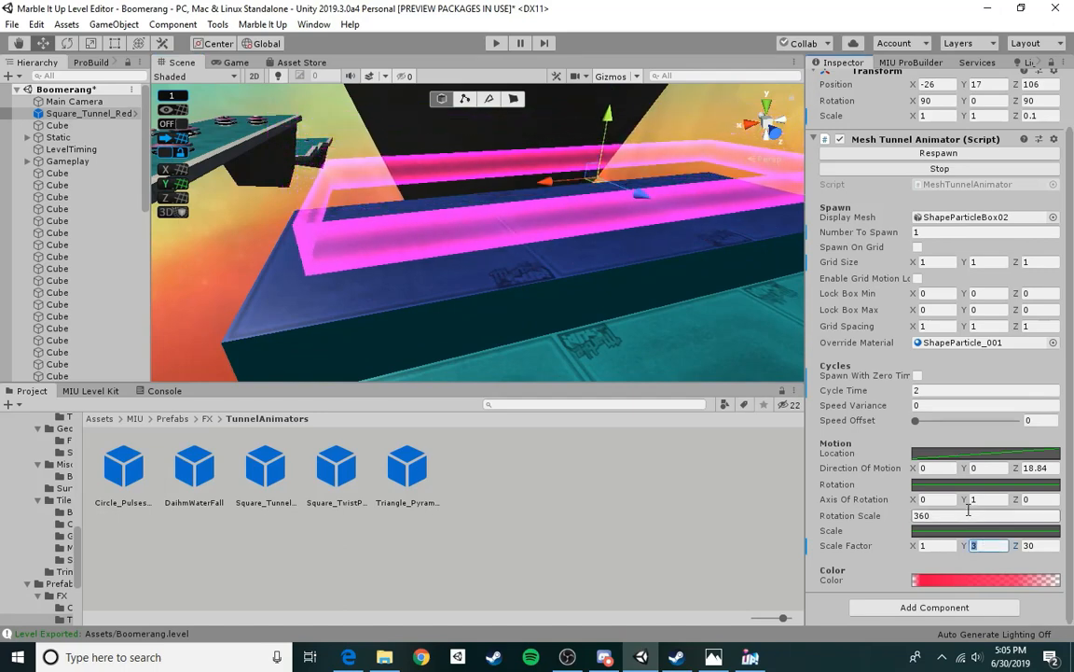
pyautogui.write('3.5')
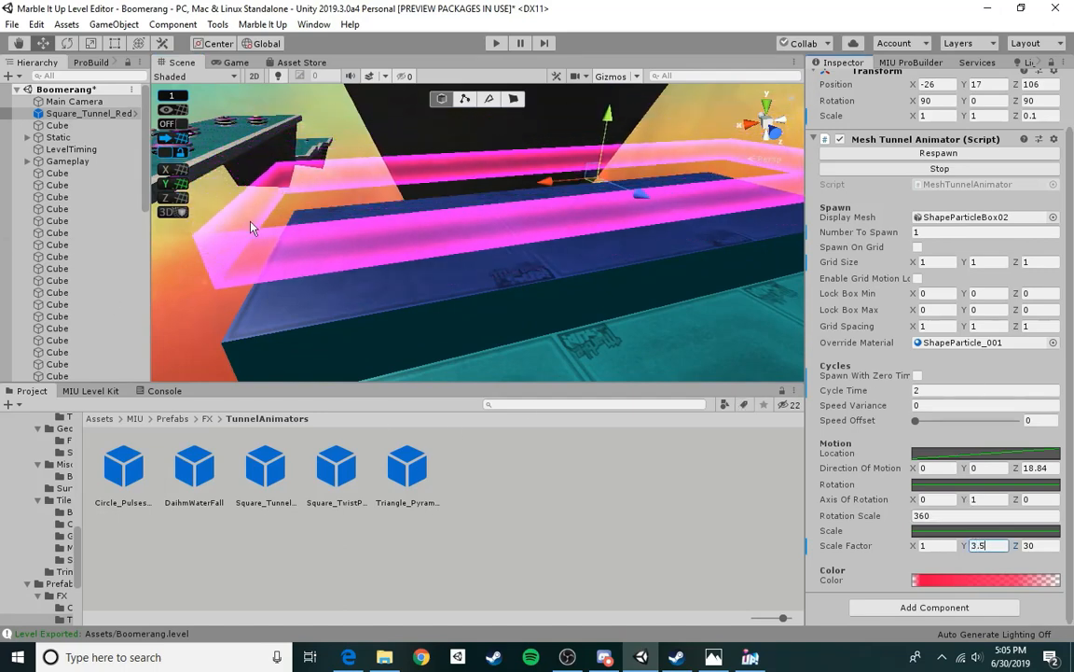
pyautogui.keyDown('alt'); pyautogui.moveTo(250, 227); pyautogui.dragTo(524, 123); pyautogui.keyUp('alt')
pyautogui.moveTo(618, 173); pyautogui.dragTo(842, 240)
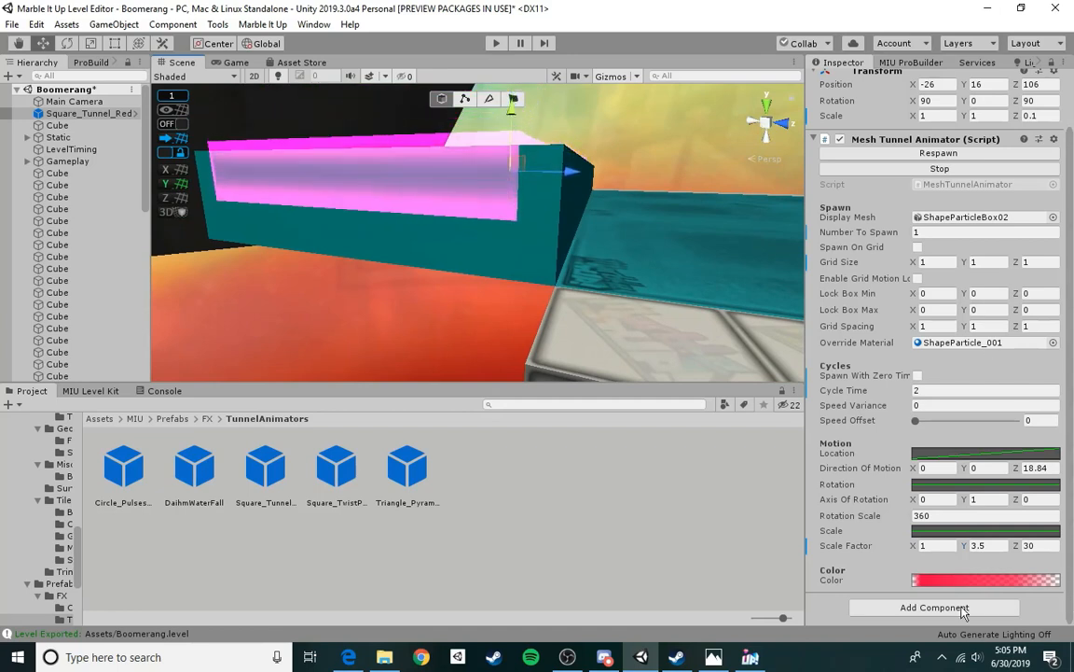
# - Try an X scale factor of 1.5 in the Mesh Tunnel Animator, then set it to 1.2
pyautogui.click(937, 544)
pyautogui.write('1.5')
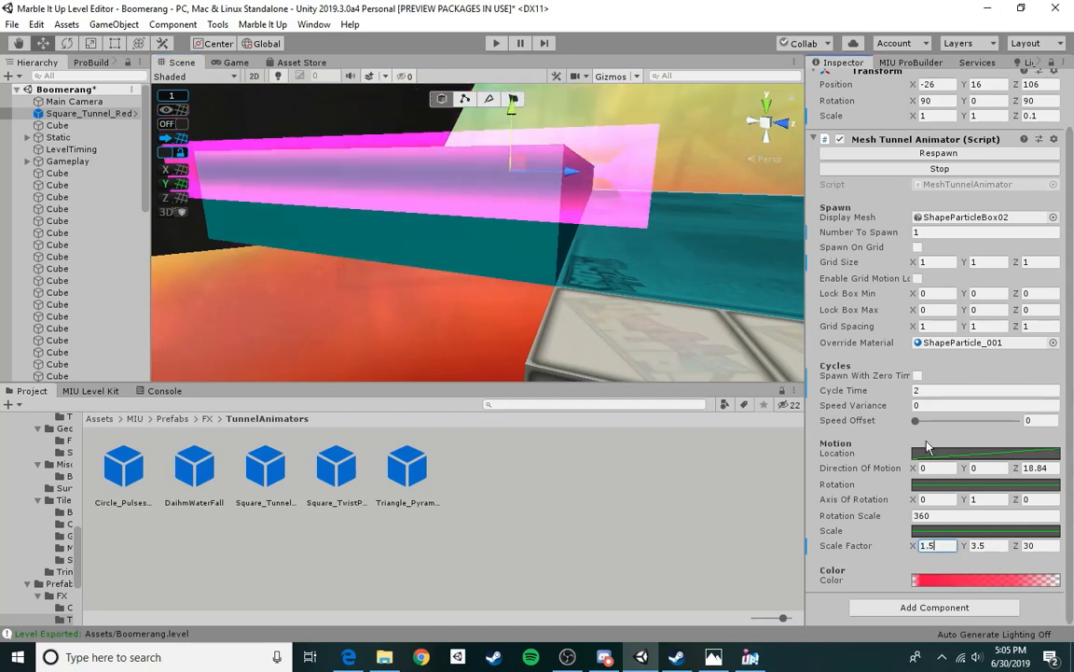
pyautogui.press('BackSpace')
pyautogui.write('2')
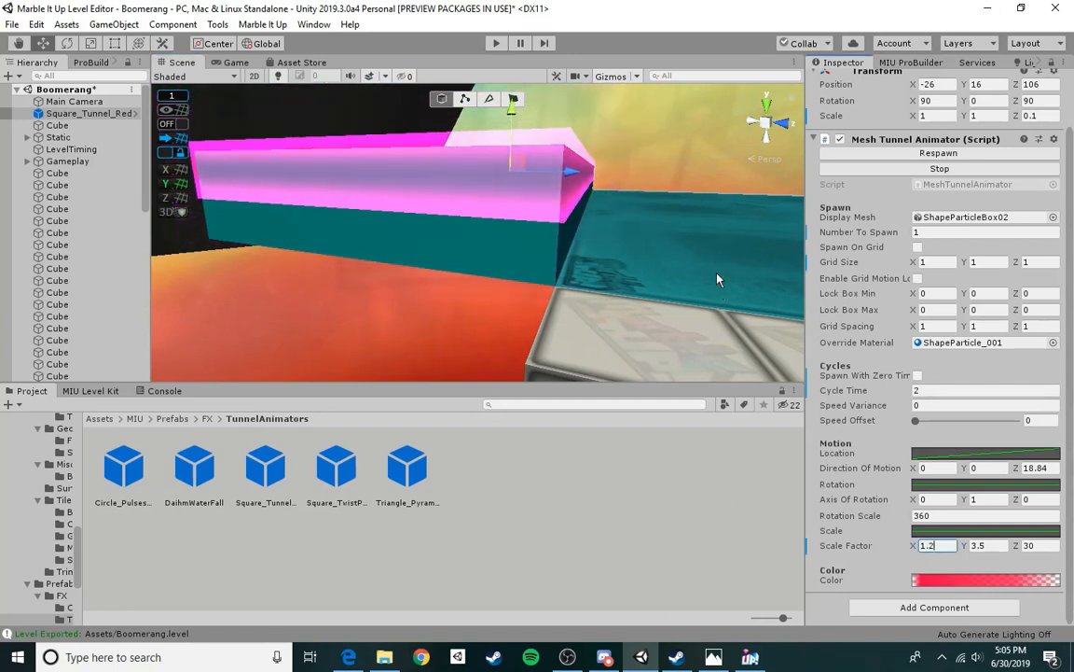
# - Lower the red square tunnel beneath the blue block to Y position 14
pyautogui.keyDown('alt'); pyautogui.moveTo(552, 105); pyautogui.dragTo(371, 162); pyautogui.keyUp('alt')
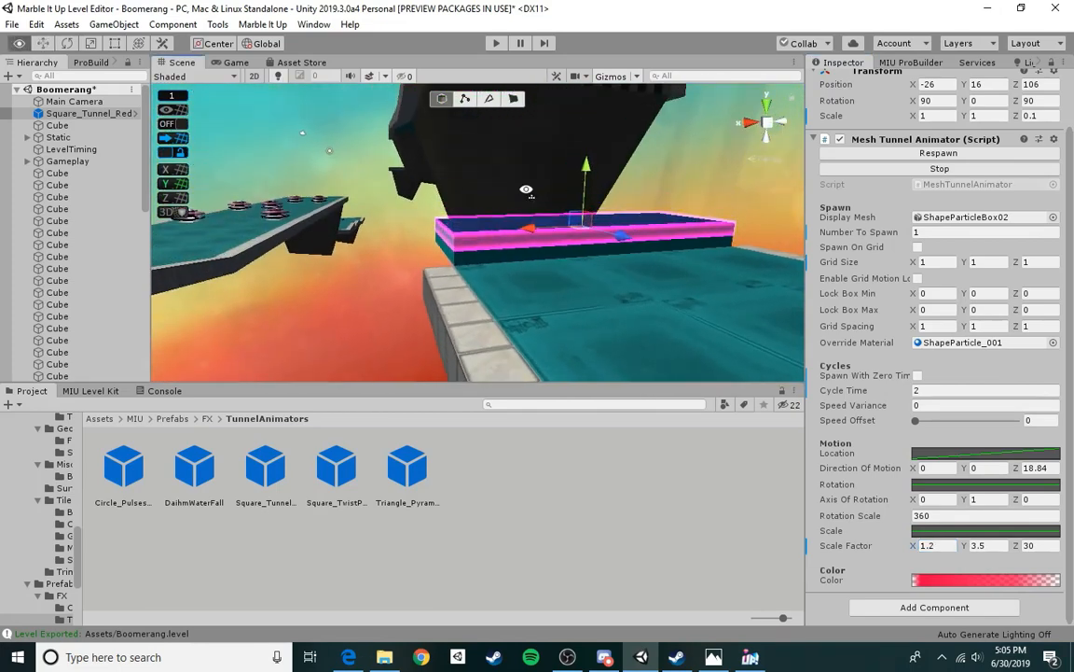
pyautogui.moveTo(416, 192); pyautogui.dragTo(471, 192, button='right')
pyautogui.moveTo(525, 189); pyautogui.dragTo(527, 216)
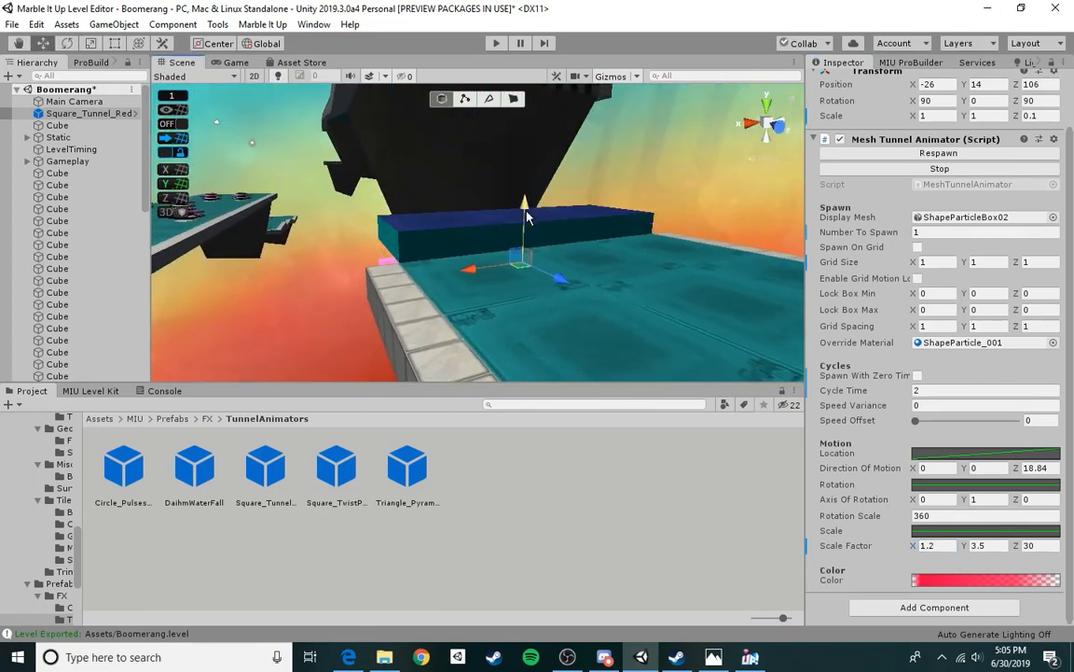
# - Try spawning 3 squares in the Mesh Tunnel Animator, then set the number to 2 and respawn the effect
pyautogui.moveTo(528, 218); pyautogui.dragTo(653, 138, button='right')
pyautogui.click(933, 234)
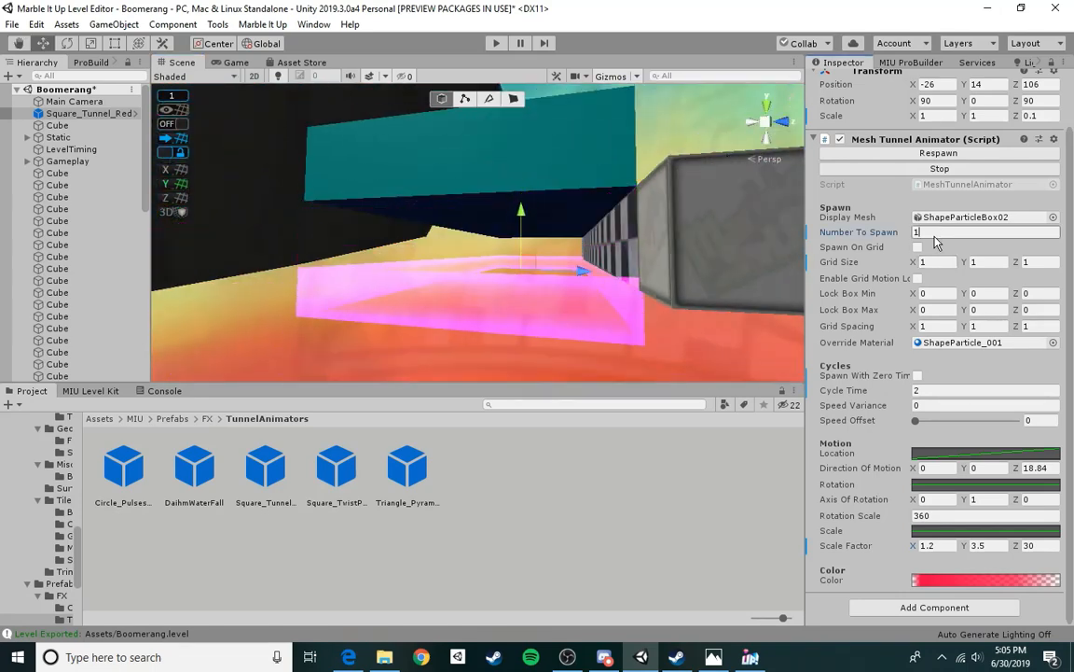
pyautogui.write('2')
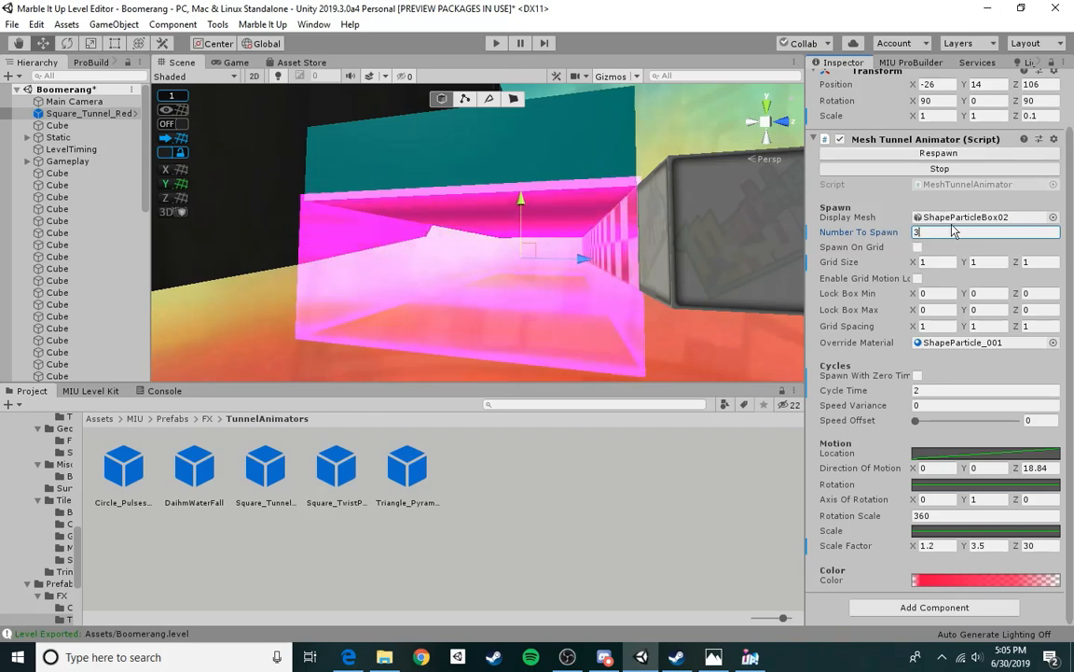
pyautogui.write('2')
pyautogui.click(951, 156)
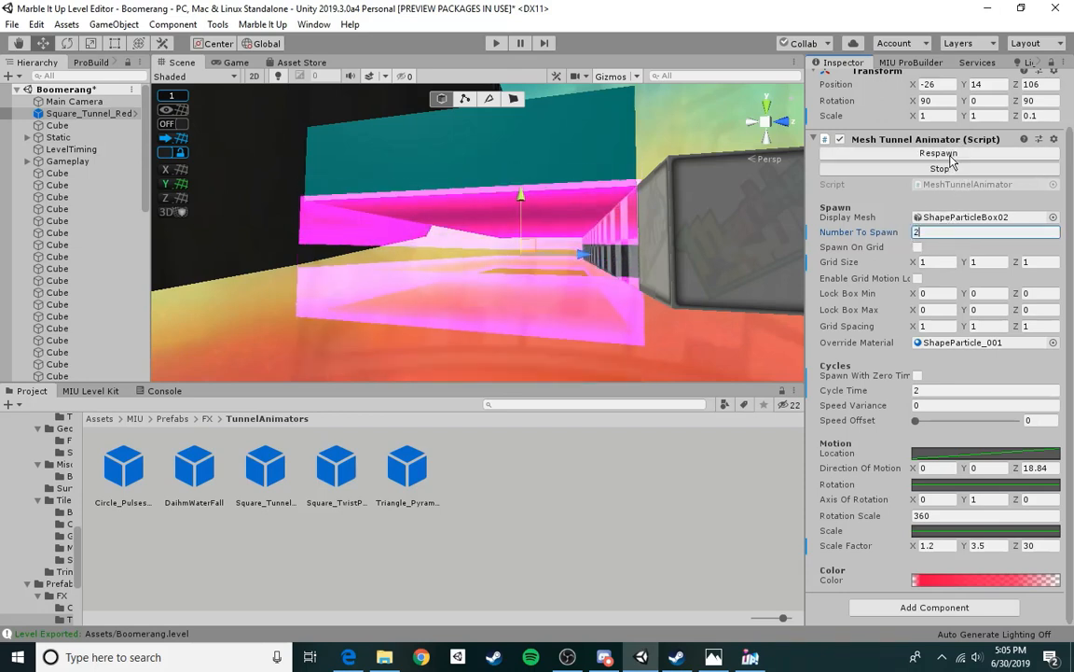
# - Try Z-axis transform scales of 0.5 and 0.2 on the red square tunnel
pyautogui.hotkey('shift', 'Tab')
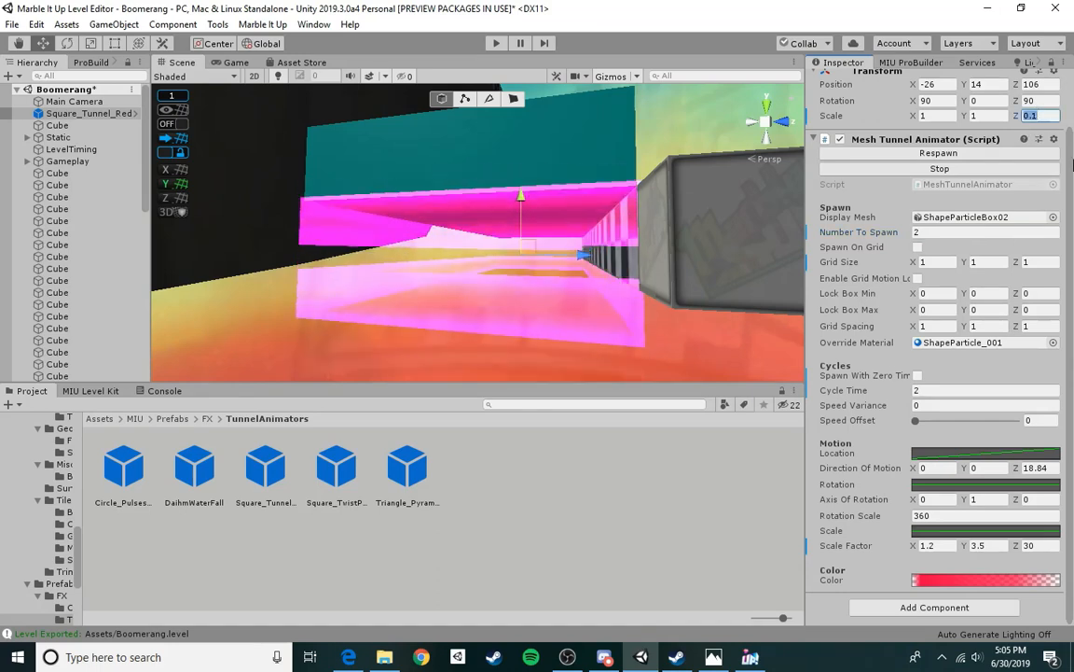
pyautogui.write('.5')
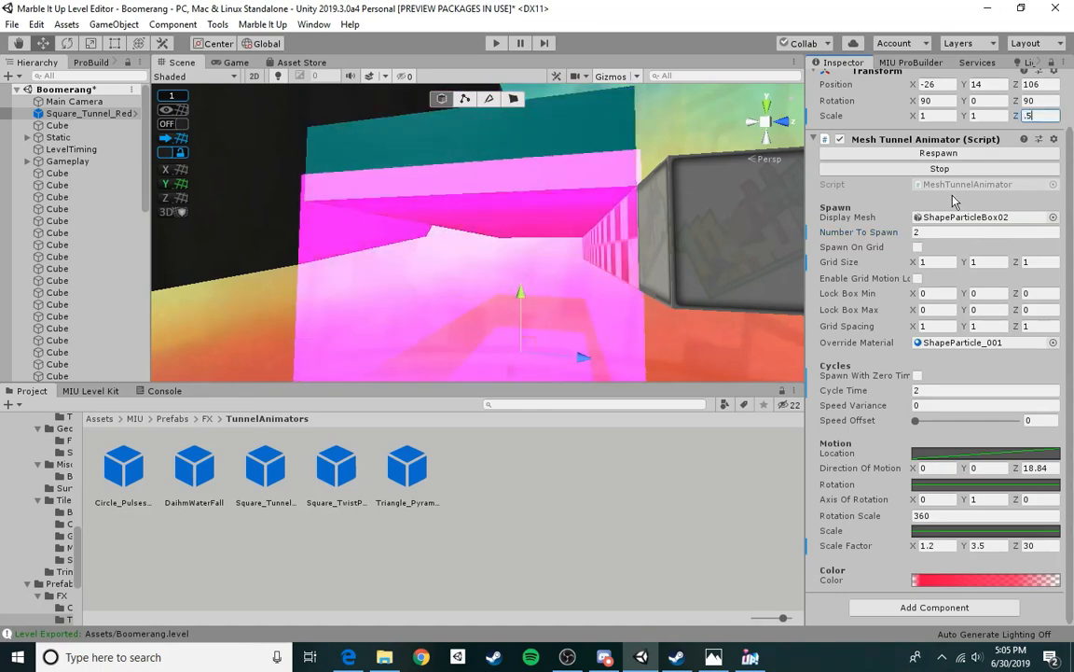
pyautogui.press('BackSpace')
pyautogui.write('2')
pyautogui.press('Return')
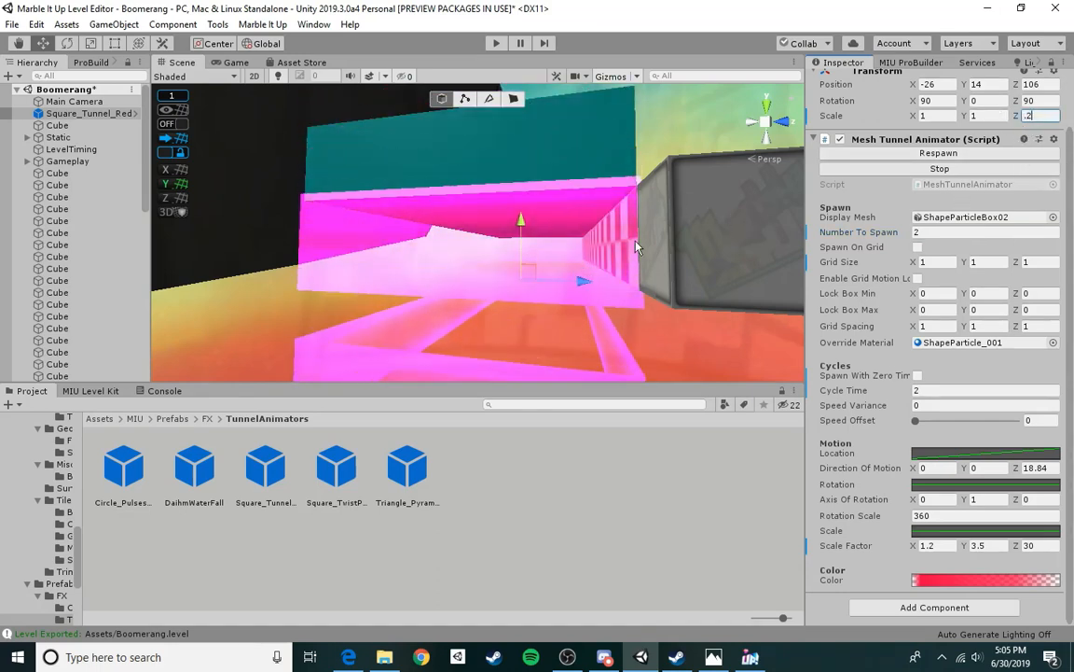
# - Set the red square tunnel's transform scale on the Z axis to 0.15
pyautogui.moveTo(522, 243); pyautogui.dragTo(541, 275, button='right')
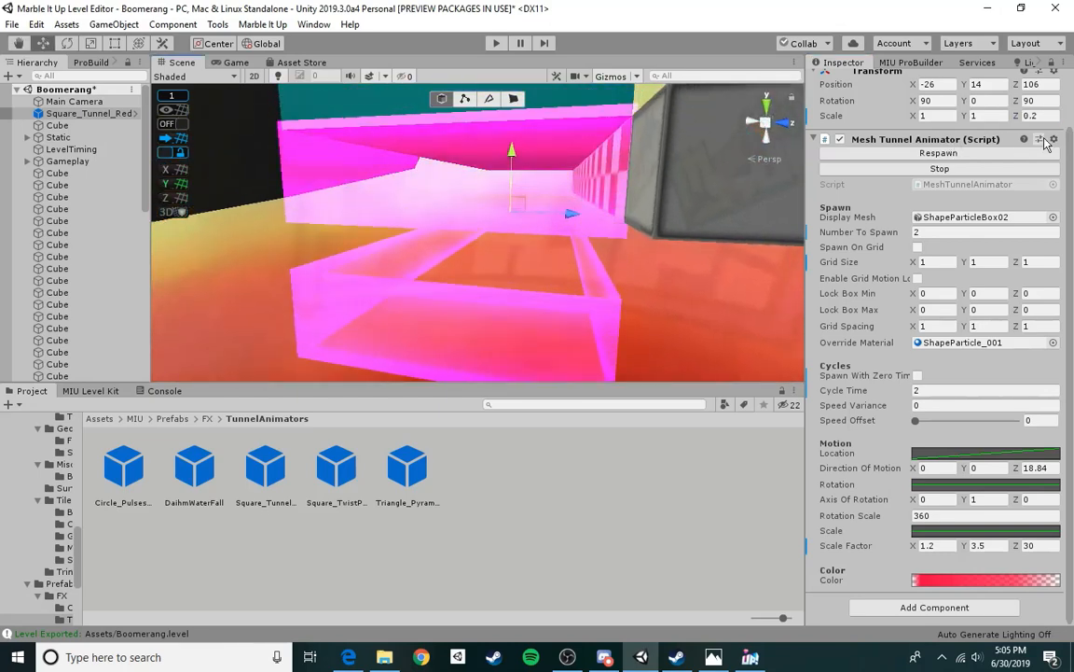
pyautogui.click(1049, 115)
pyautogui.write('.15')
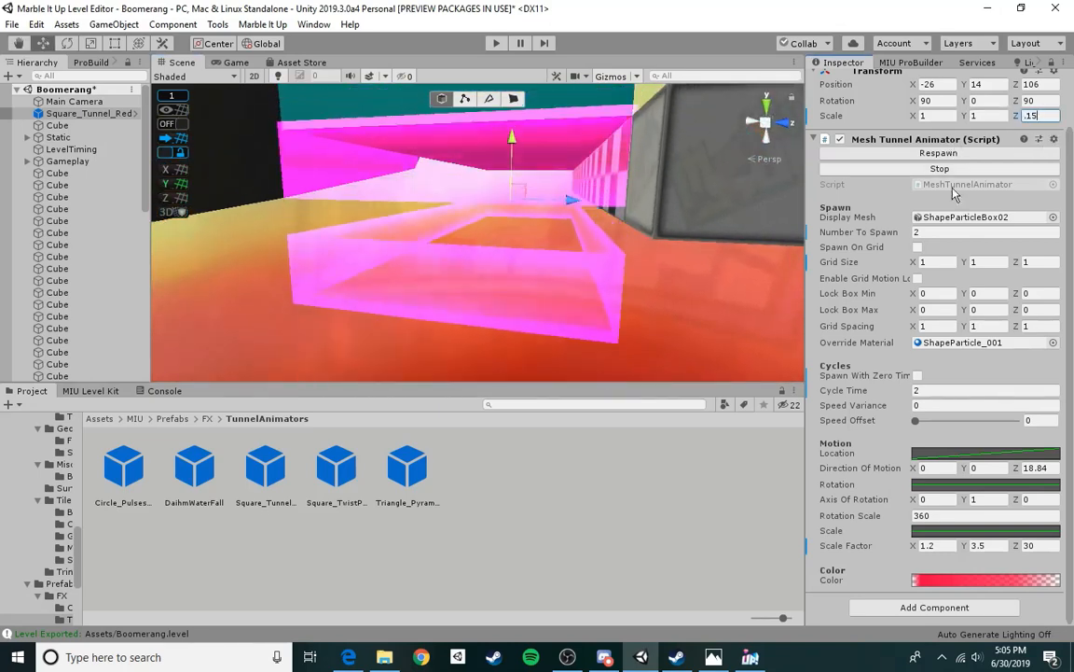
# - Change the tunnel gradient's colour key at location 0% to purple 9400FD
pyautogui.press('Return')
pyautogui.moveTo(578, 244); pyautogui.dragTo(675, 270, button='right')
pyautogui.click(994, 586)
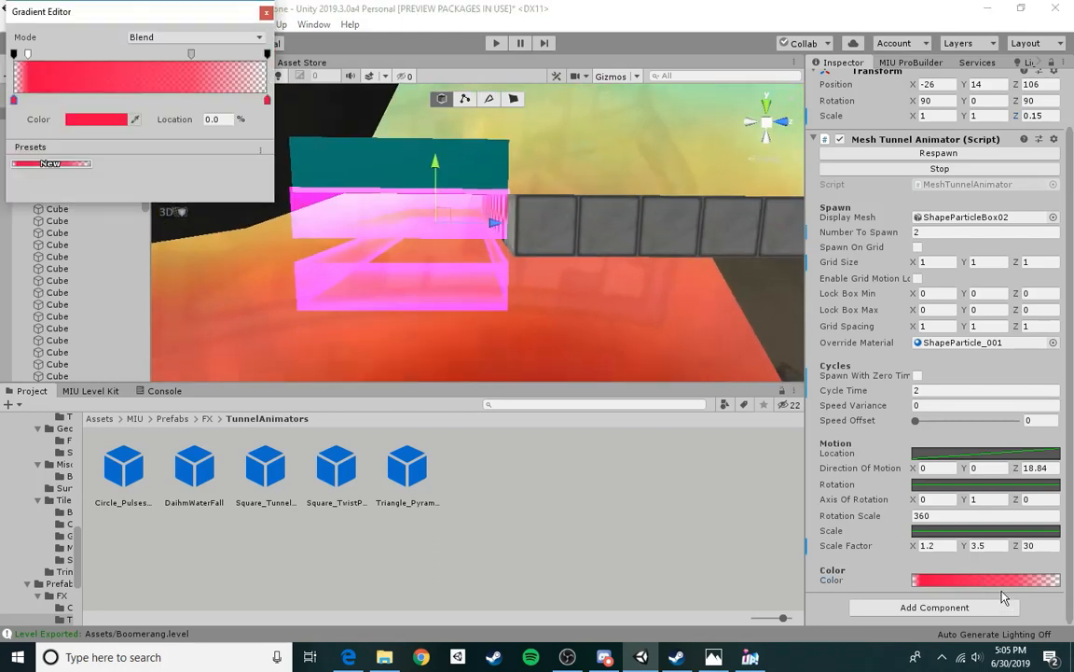
pyautogui.click(94, 121)
pyautogui.click(50, 96)
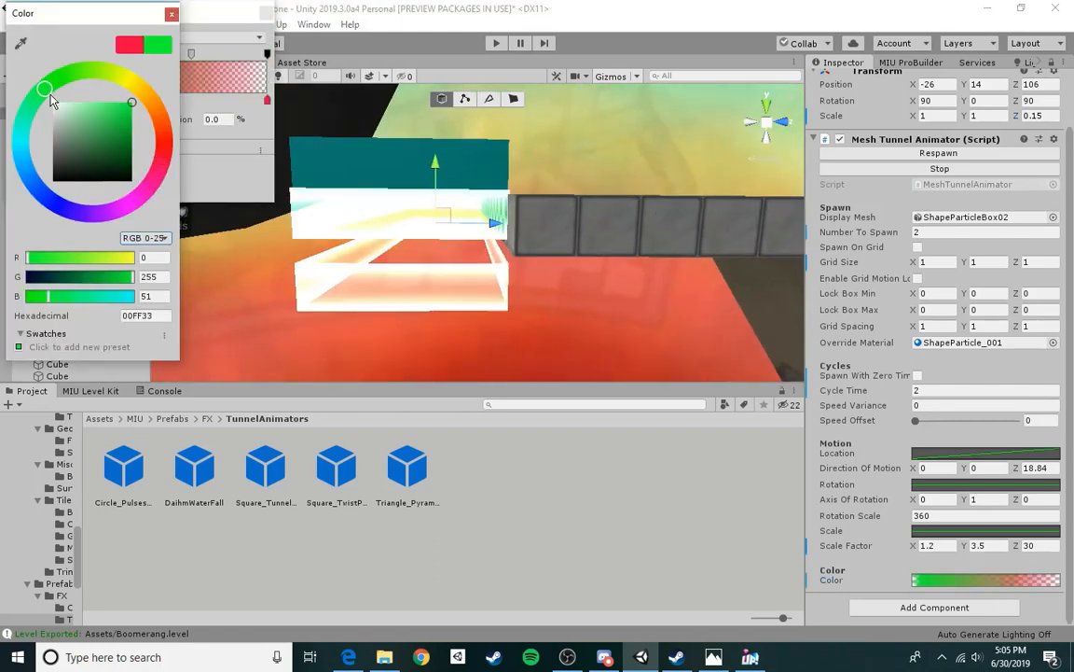
pyautogui.moveTo(59, 89)
pyautogui.mouseDown()
pyautogui.moveTo(33, 186)
pyautogui.moveTo(21, 144)
pyautogui.mouseUp()
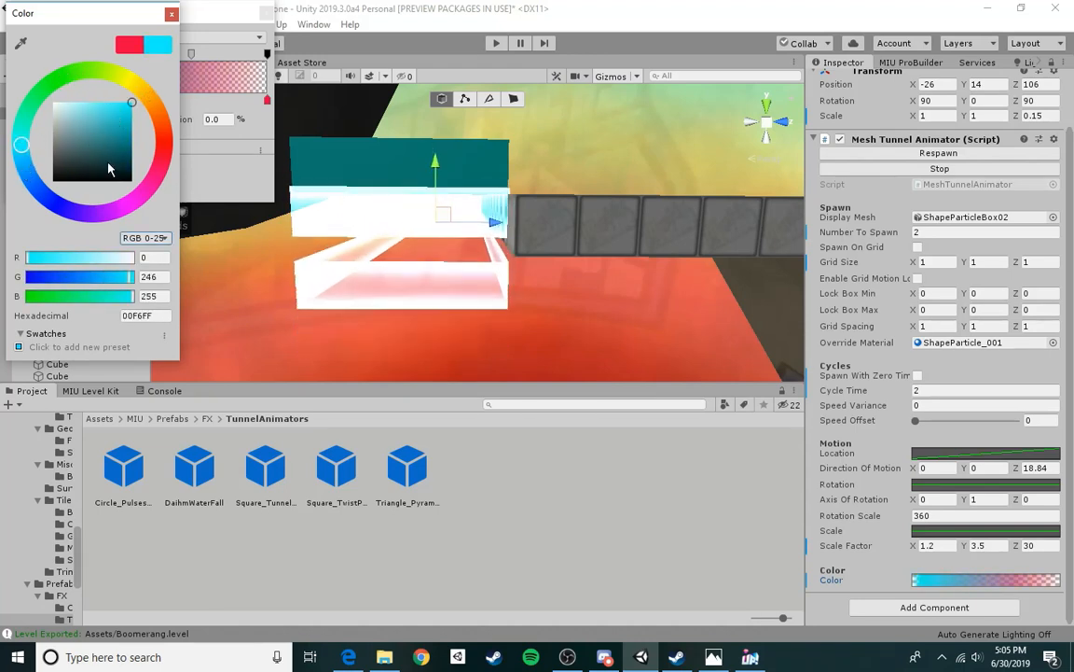
pyautogui.moveTo(54, 204); pyautogui.dragTo(118, 215)
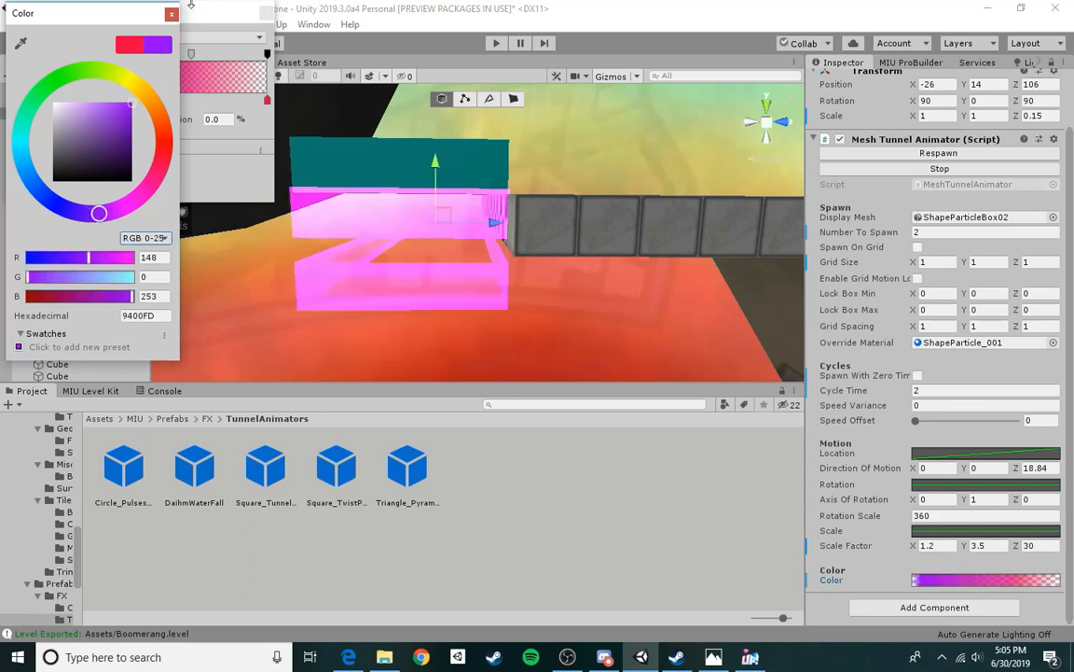
pyautogui.click(171, 16)
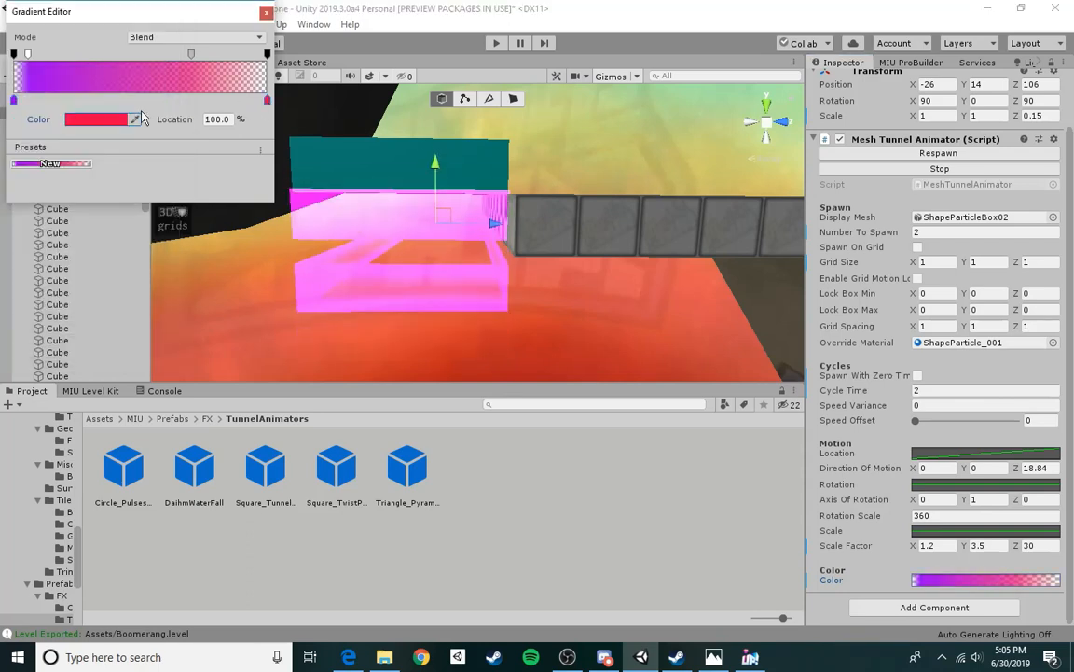
# - Change the tunnel gradient's colour key at location 100% to purple 9000FF
pyautogui.click(98, 116)
pyautogui.click(123, 208)
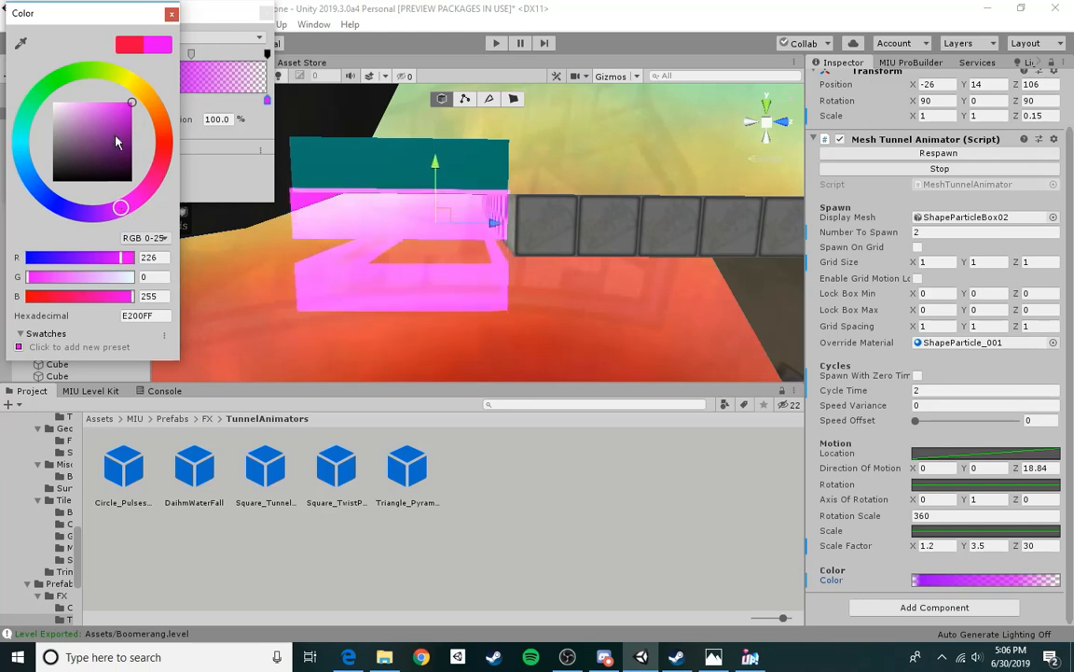
pyautogui.click(84, 216)
pyautogui.moveTo(70, 212); pyautogui.dragTo(14, 152)
pyautogui.click(93, 215)
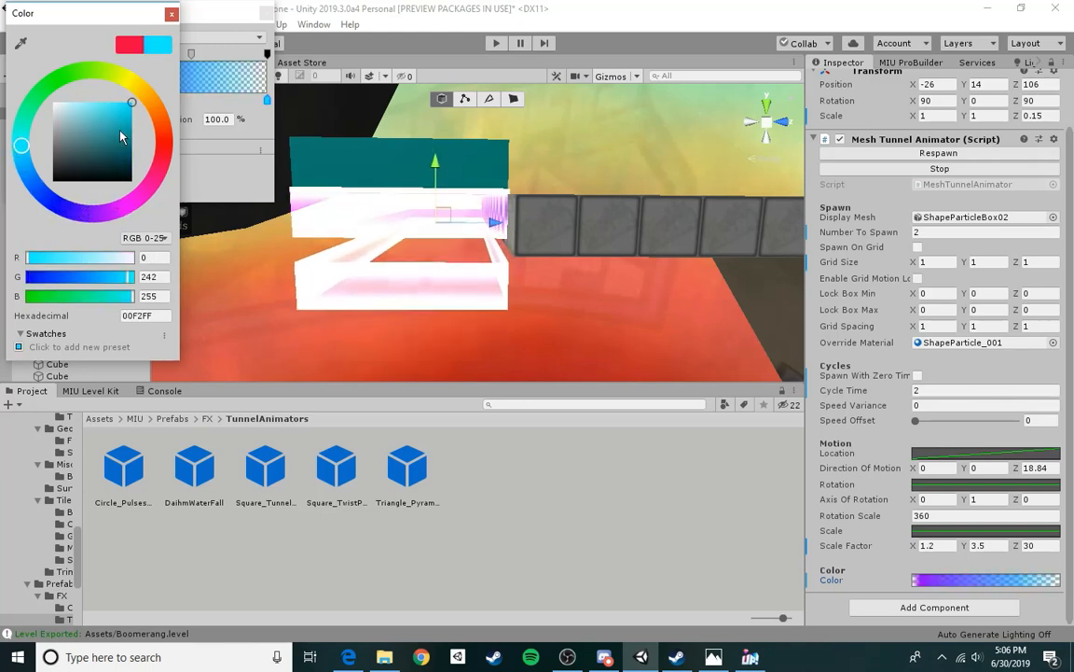
pyautogui.moveTo(132, 212); pyautogui.dragTo(99, 212)
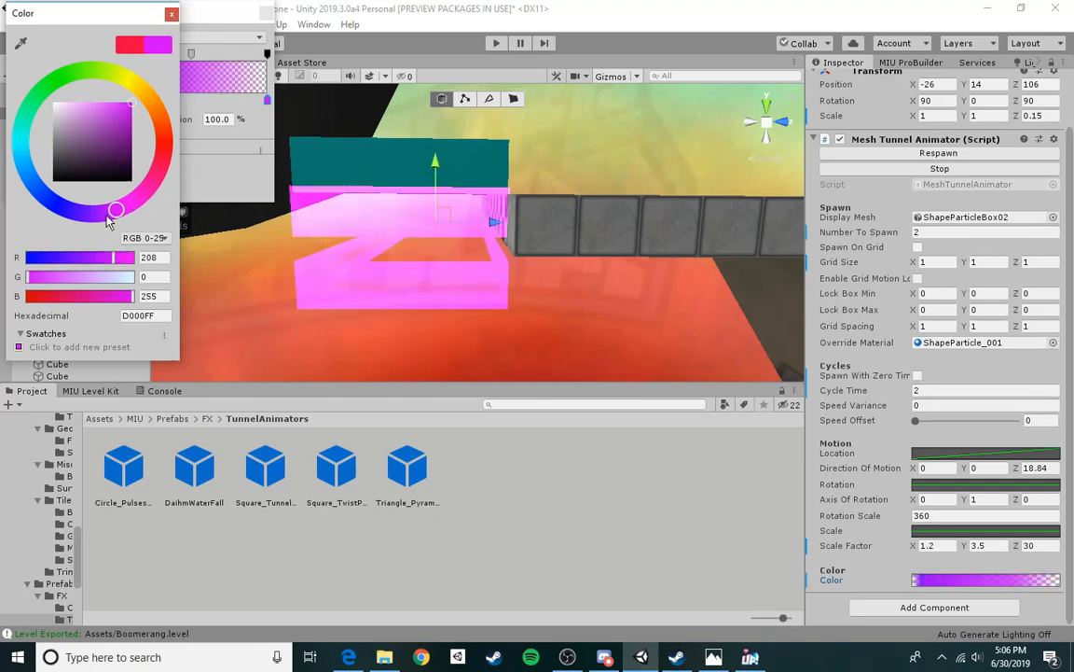
pyautogui.click(125, 110)
pyautogui.moveTo(125, 110); pyautogui.dragTo(141, 90)
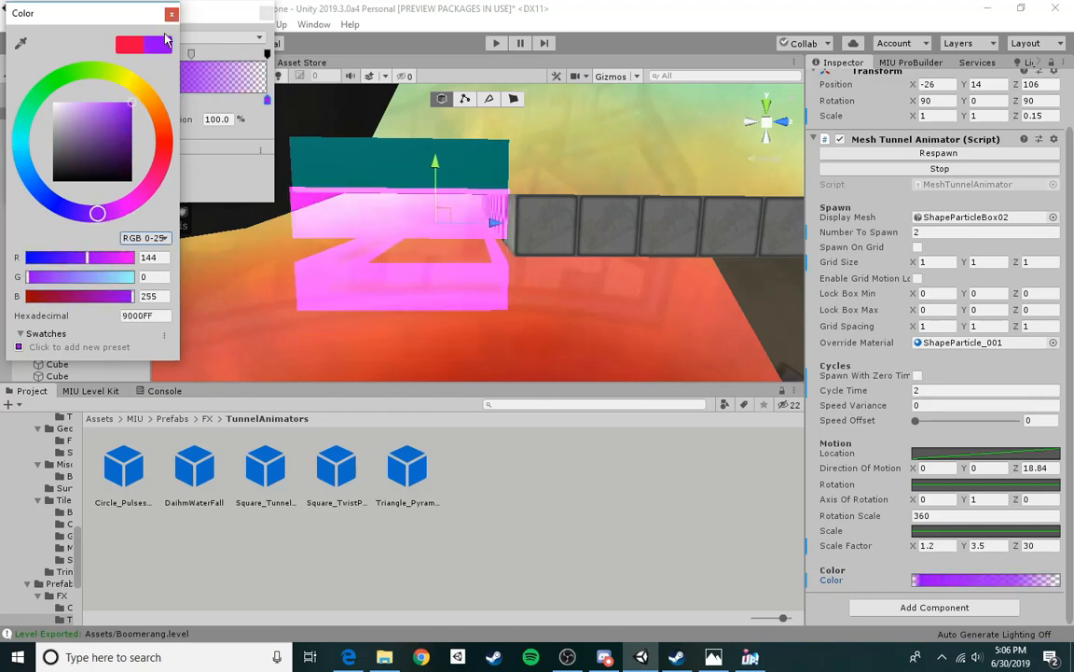
pyautogui.click(171, 15)
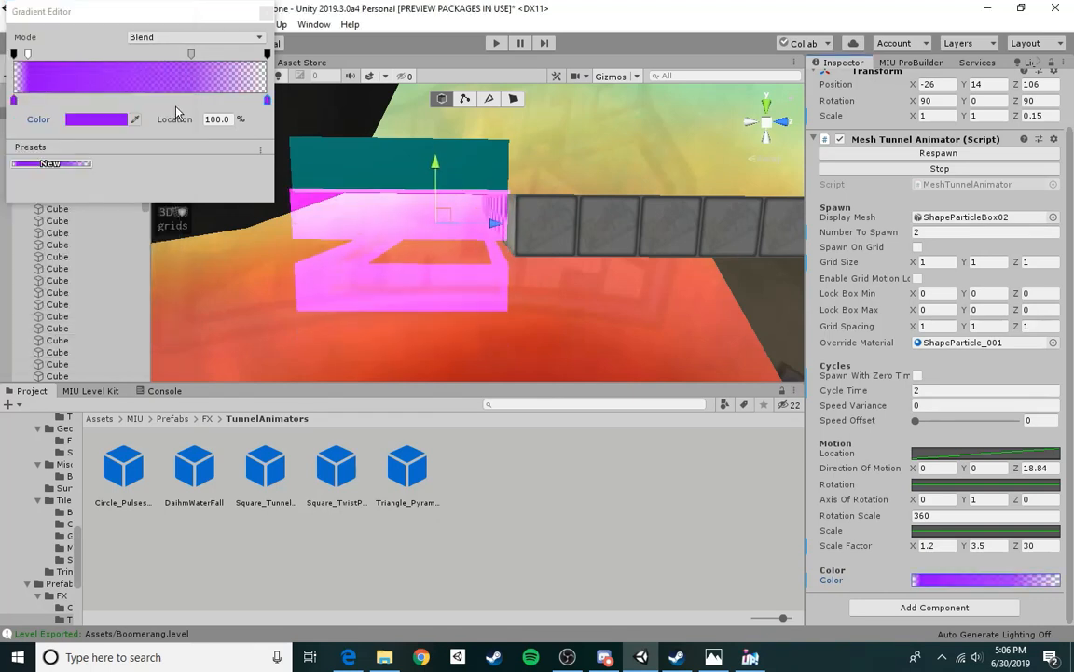
# - Add one middle colour key to the gradient at about 45.6% and make it blue 007DFE
pyautogui.click(129, 99)
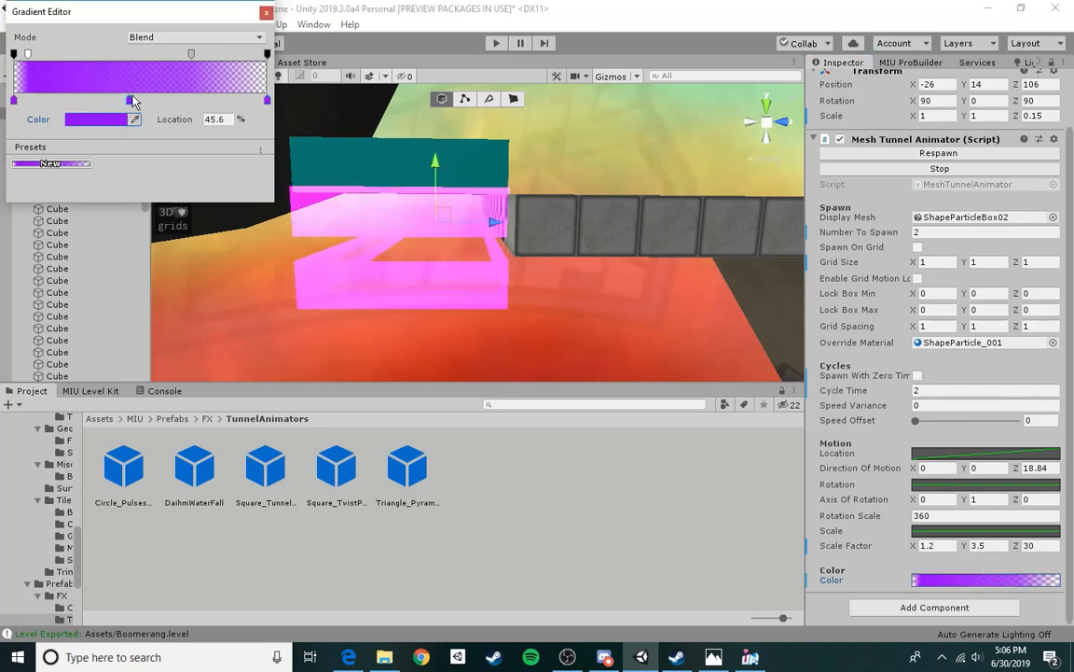
pyautogui.click(78, 100)
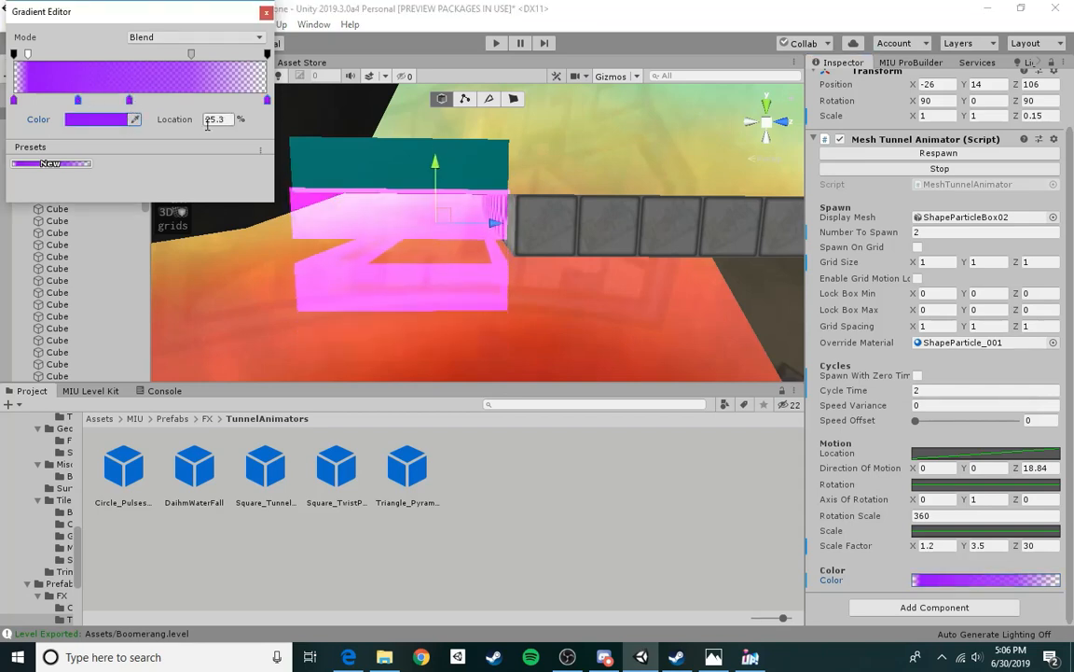
pyautogui.hotkey('ctrl', 'z')
pyautogui.click(129, 100)
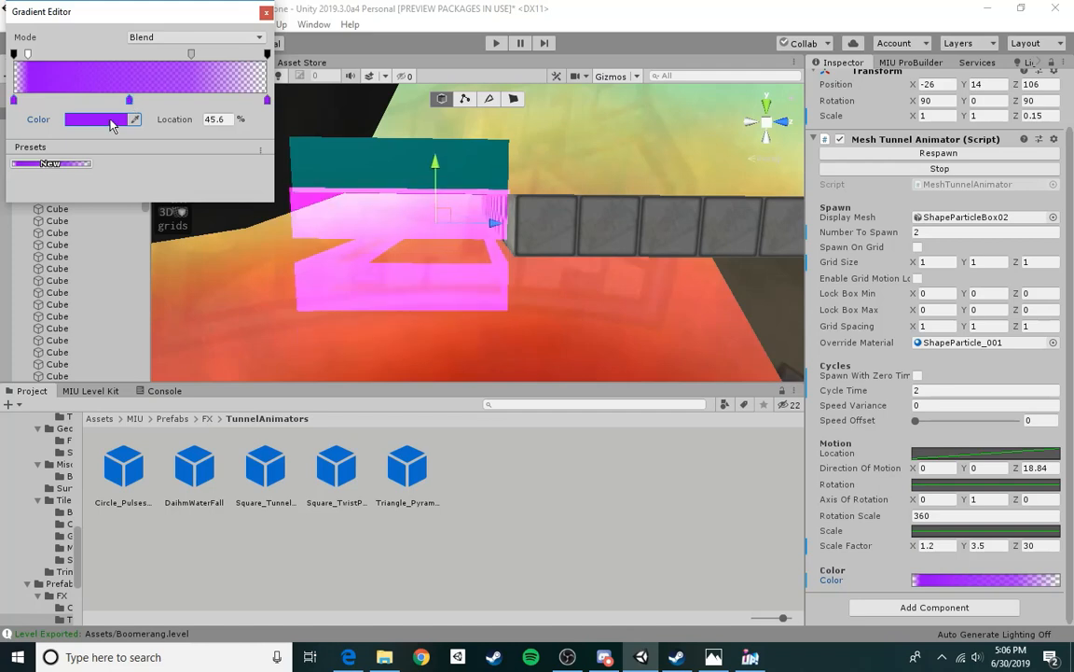
pyautogui.click(103, 119)
pyautogui.click(23, 149)
pyautogui.moveTo(23, 149); pyautogui.dragTo(30, 176)
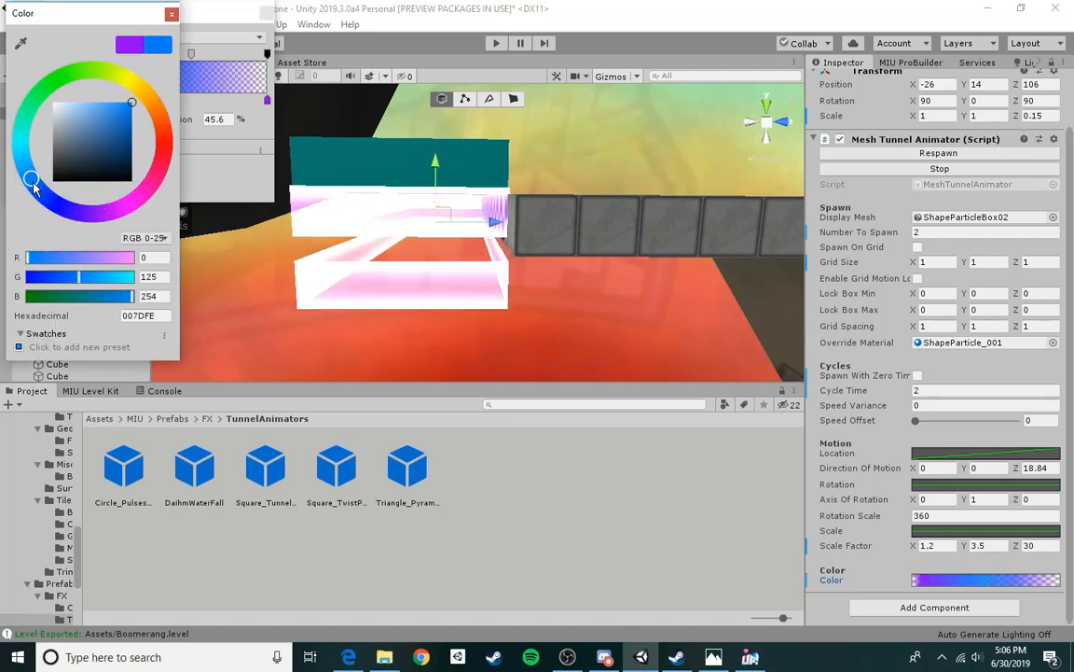
pyautogui.click(172, 14)
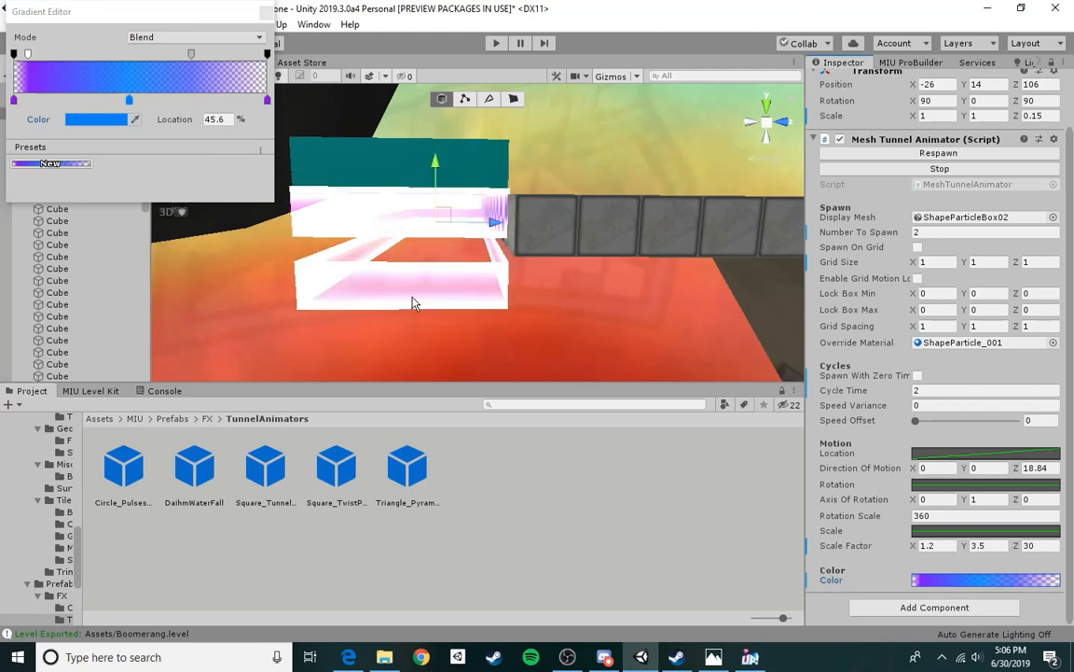
pyautogui.click(268, 12)
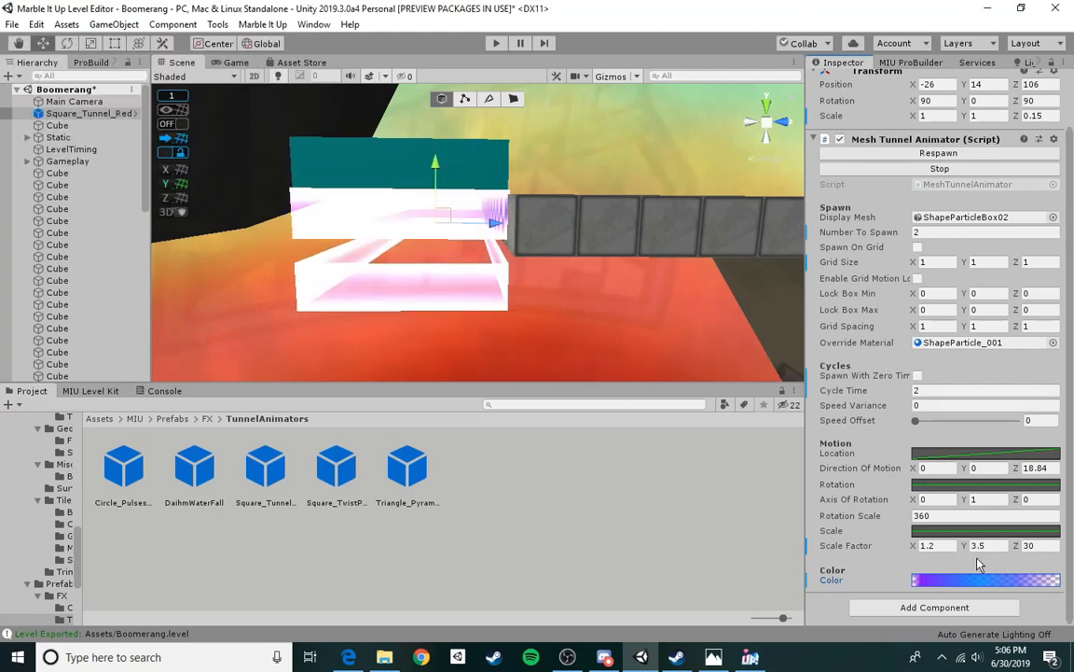
# - Reshape the tunnel animator's Scale curve by lowering its end key at time 1 to just below 0.95
pyautogui.click(986, 531)
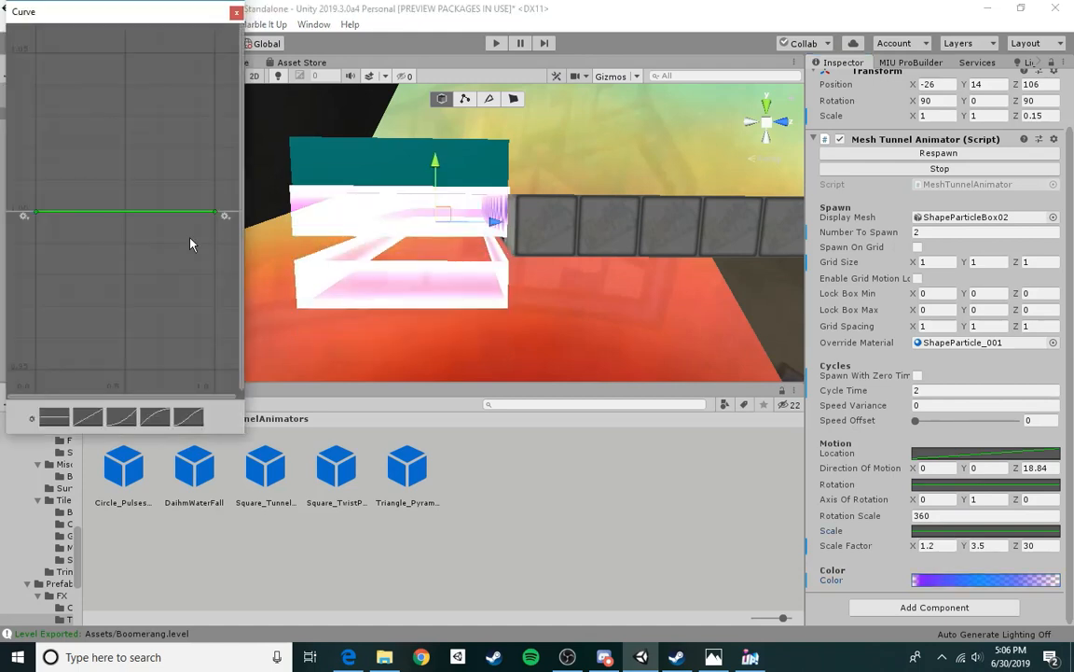
pyautogui.click(216, 216)
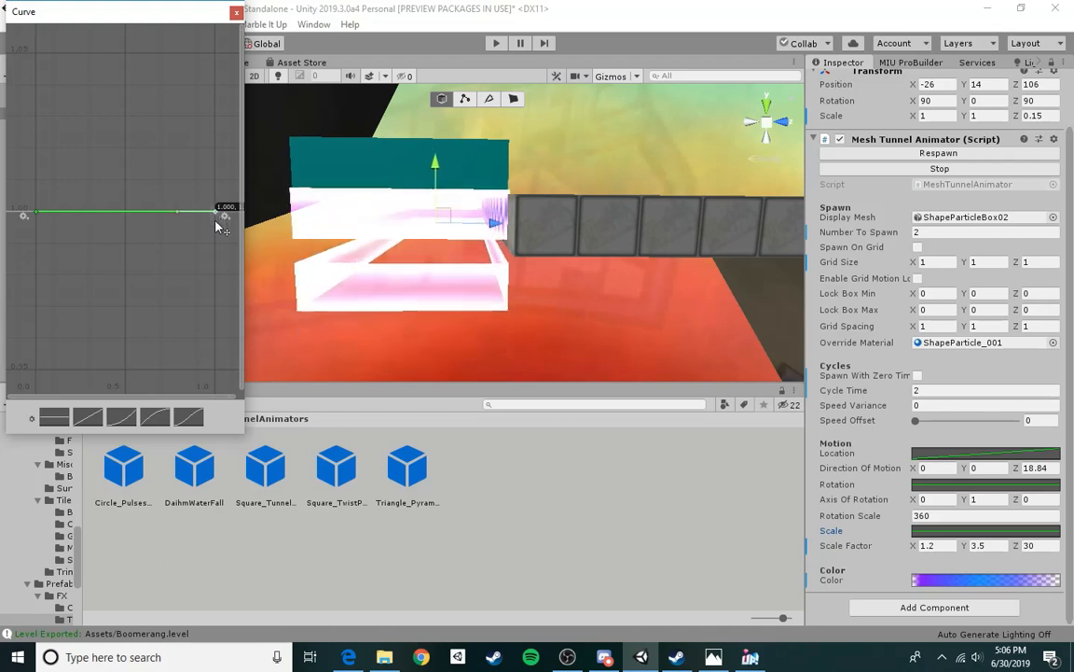
pyautogui.moveTo(218, 217); pyautogui.dragTo(215, 384)
pyautogui.moveTo(190, 313); pyautogui.dragTo(180, 142, button='middle')
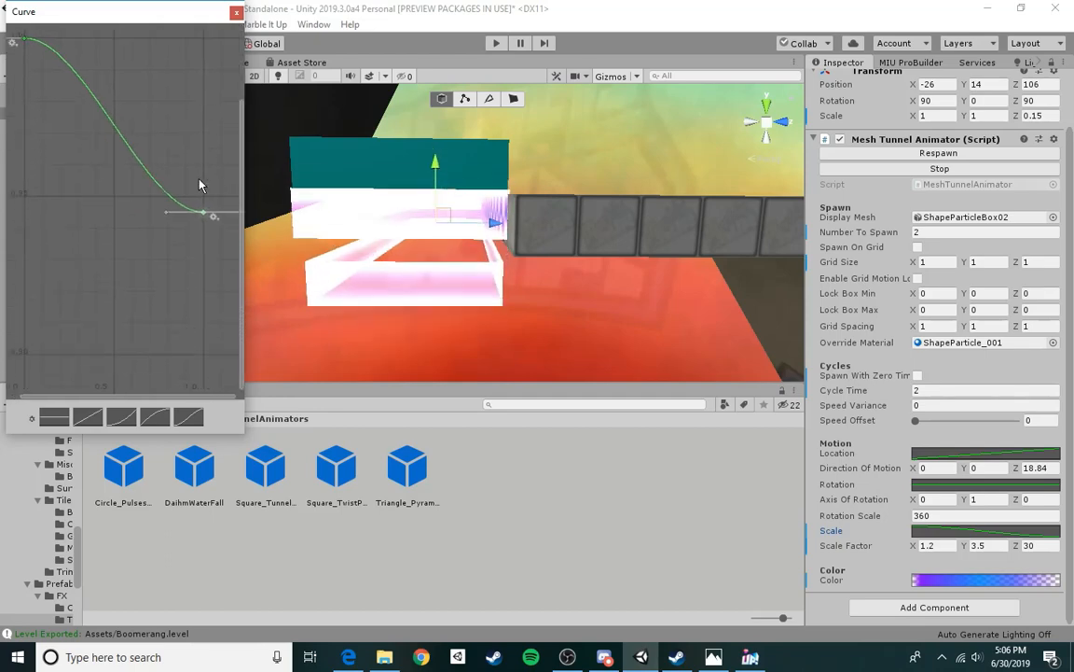
pyautogui.click(650, 198)
pyautogui.moveTo(577, 194); pyautogui.dragTo(431, 326, button='right')
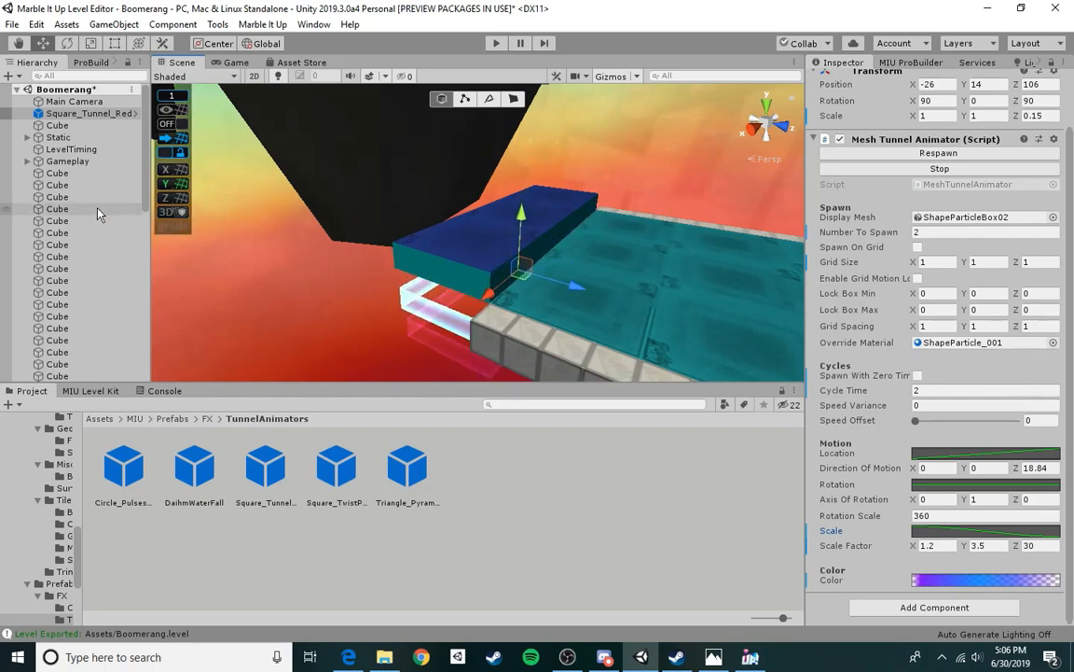
# - Rename the Square_Tunnel_Red object as PlatformBottomEffect
pyautogui.click(88, 113)
pyautogui.scroll(2, 970, 163)
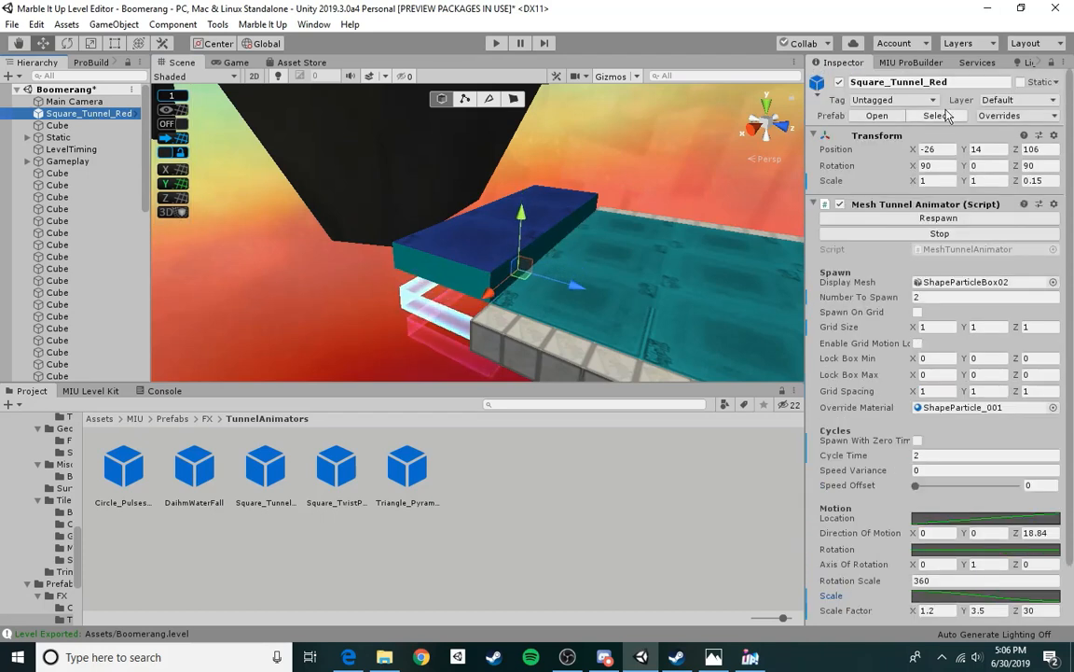
pyautogui.click(932, 82)
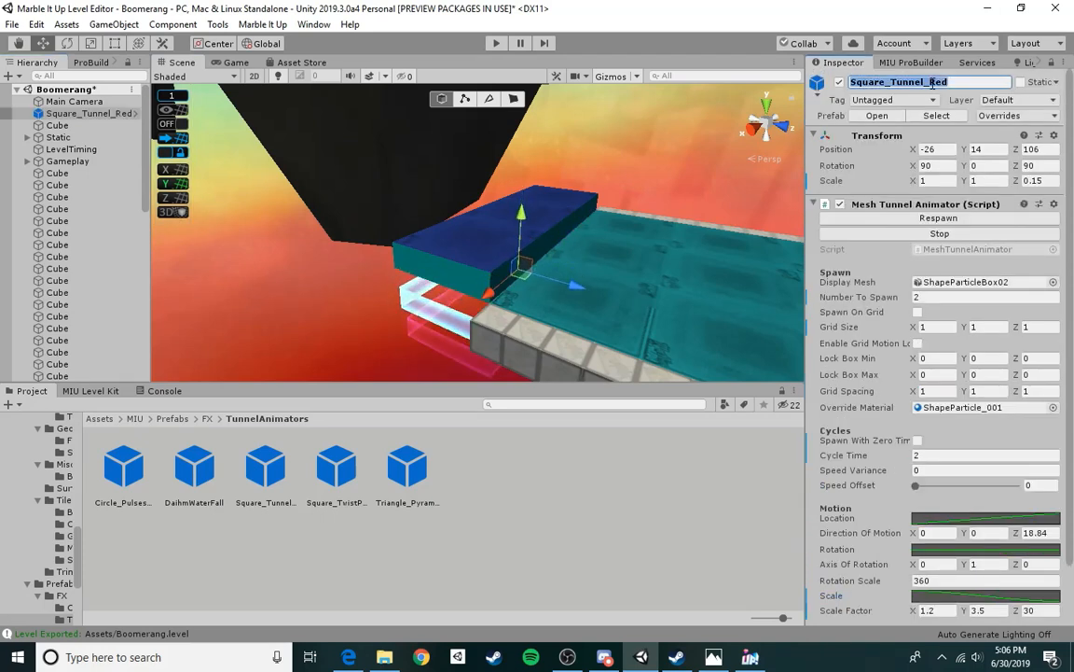
pyautogui.write('Platform')
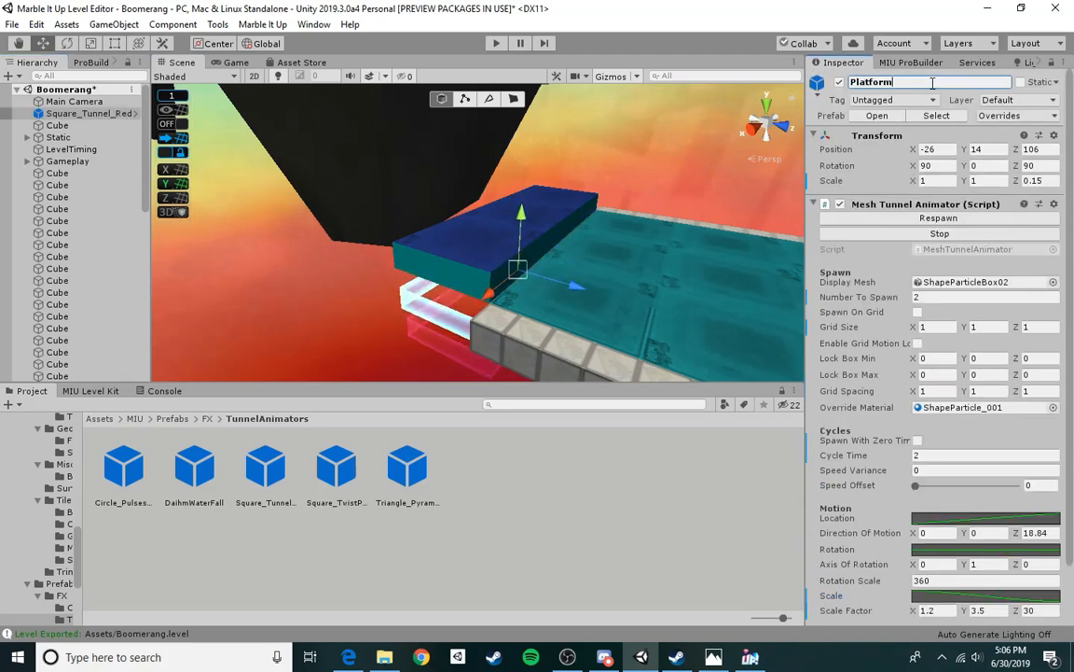
pyautogui.write('BottomEffect')
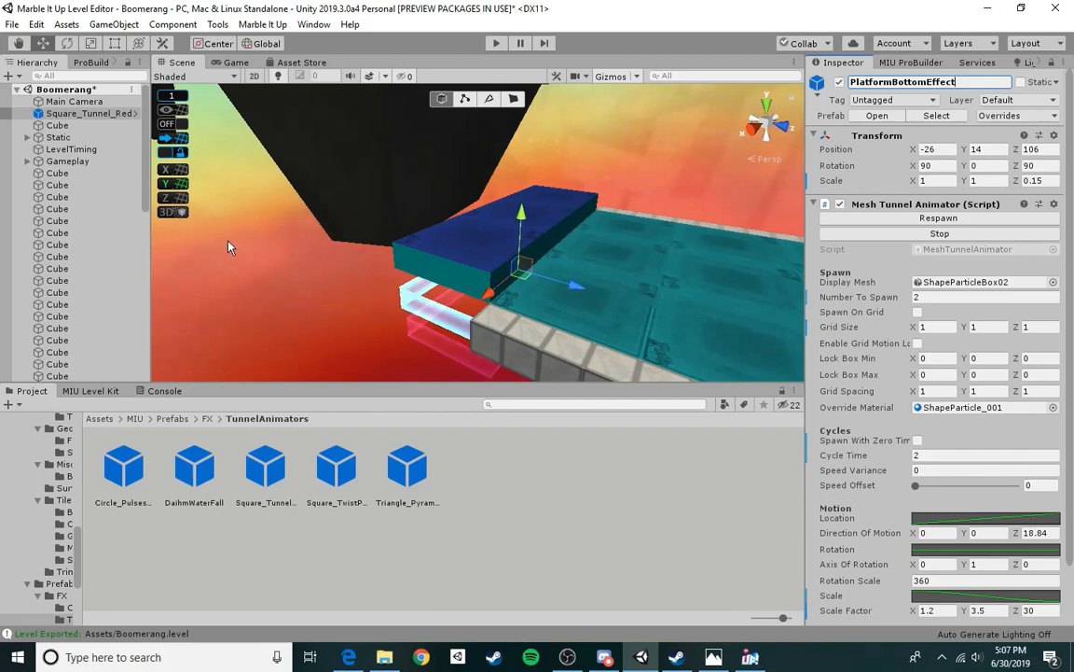
# - Rename the blue block as Platform and make PlatformBottomEffect its child in the hierarchy
pyautogui.click(62, 116)
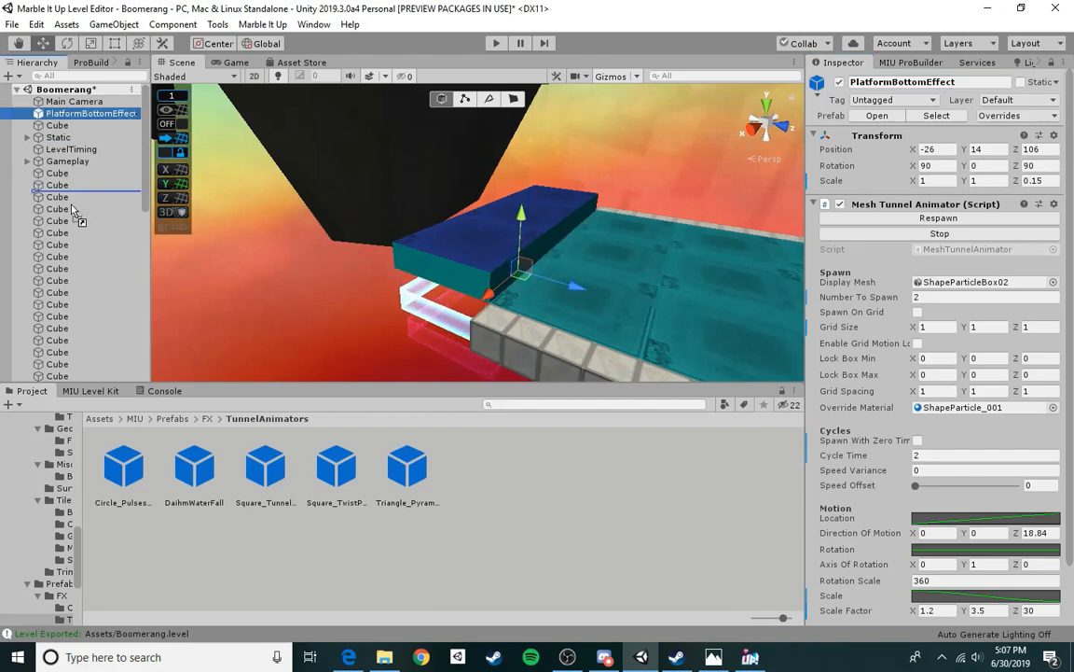
pyautogui.click(462, 253)
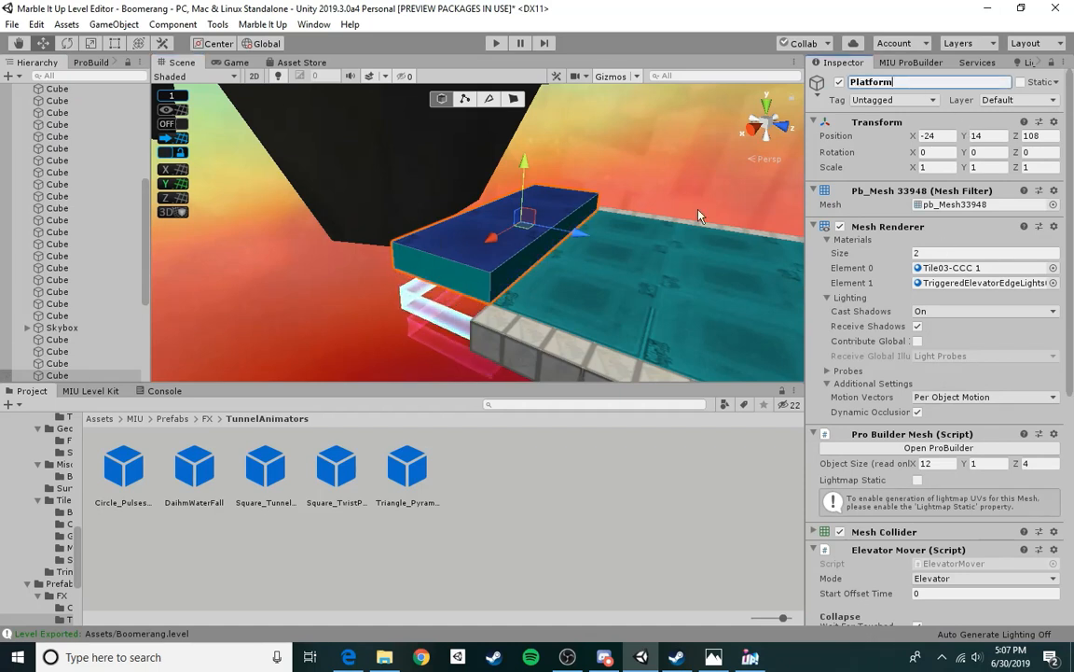
pyautogui.scroll(5, 44, 256)
pyautogui.click(84, 116)
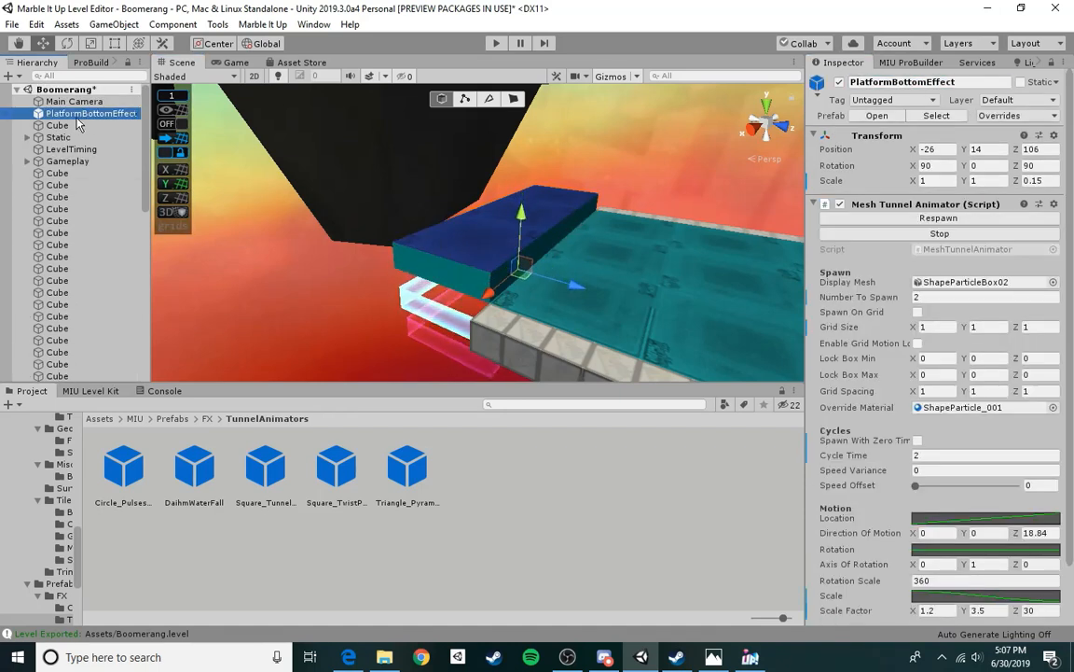
pyautogui.moveTo(78, 121); pyautogui.dragTo(61, 234)
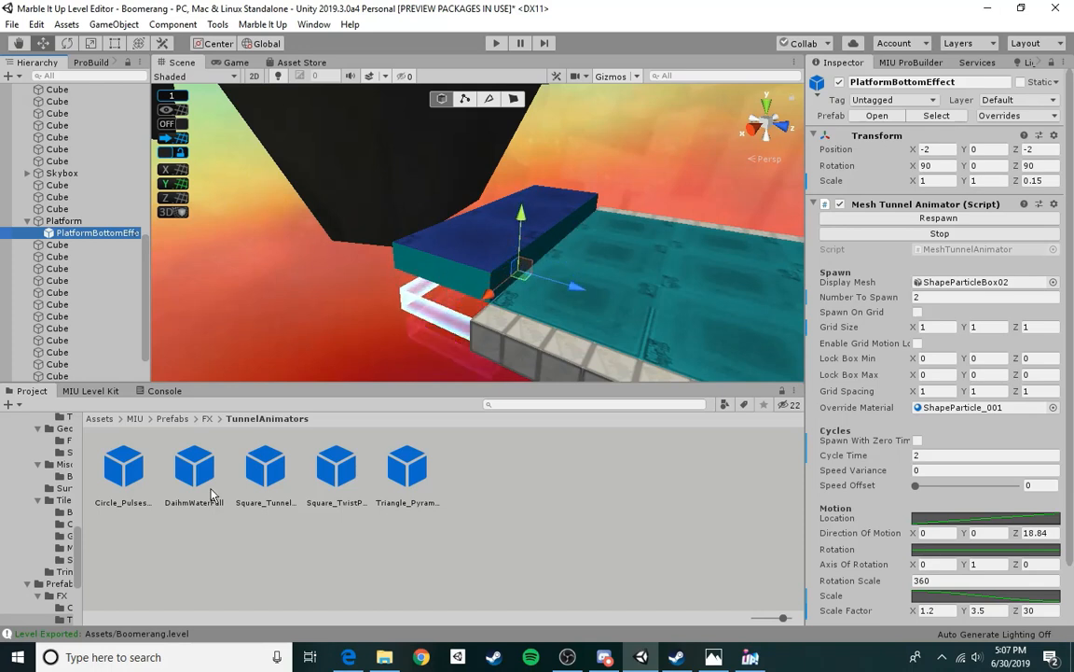
# - Show the Gameplay pickups and interactive objects offered in the MIU Level Kit
pyautogui.click(90, 390)
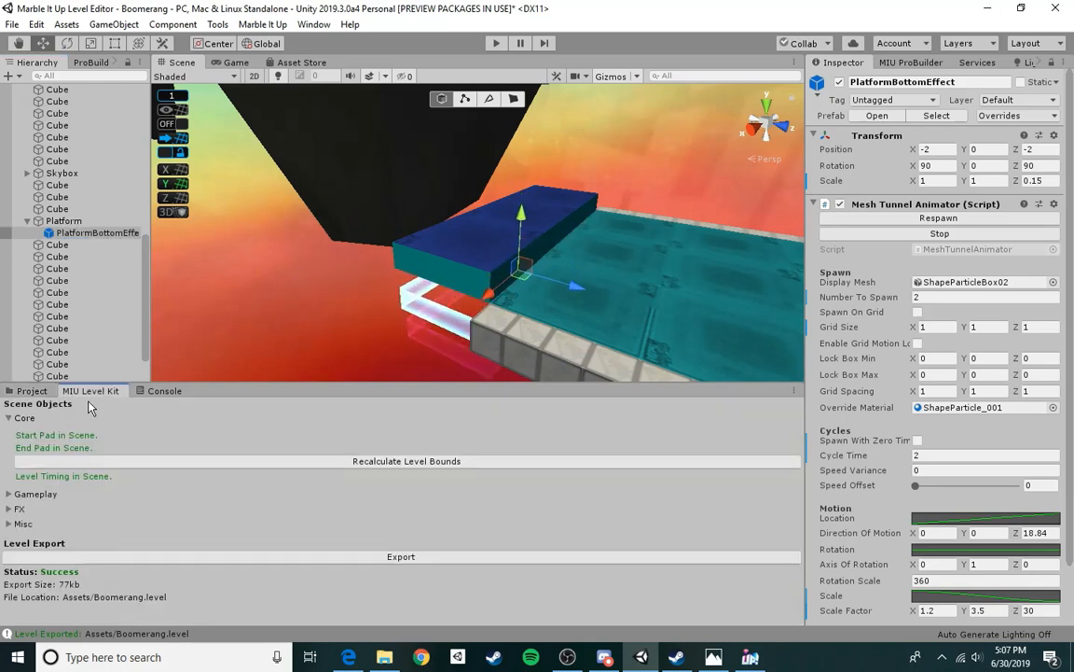
pyautogui.click(9, 418)
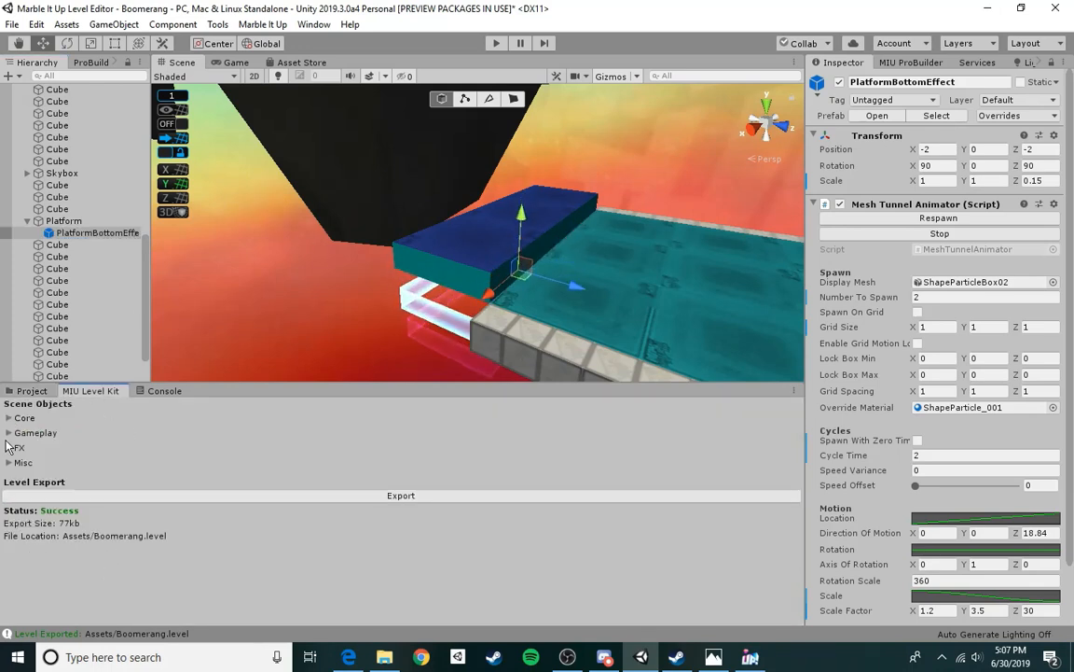
pyautogui.click(9, 434)
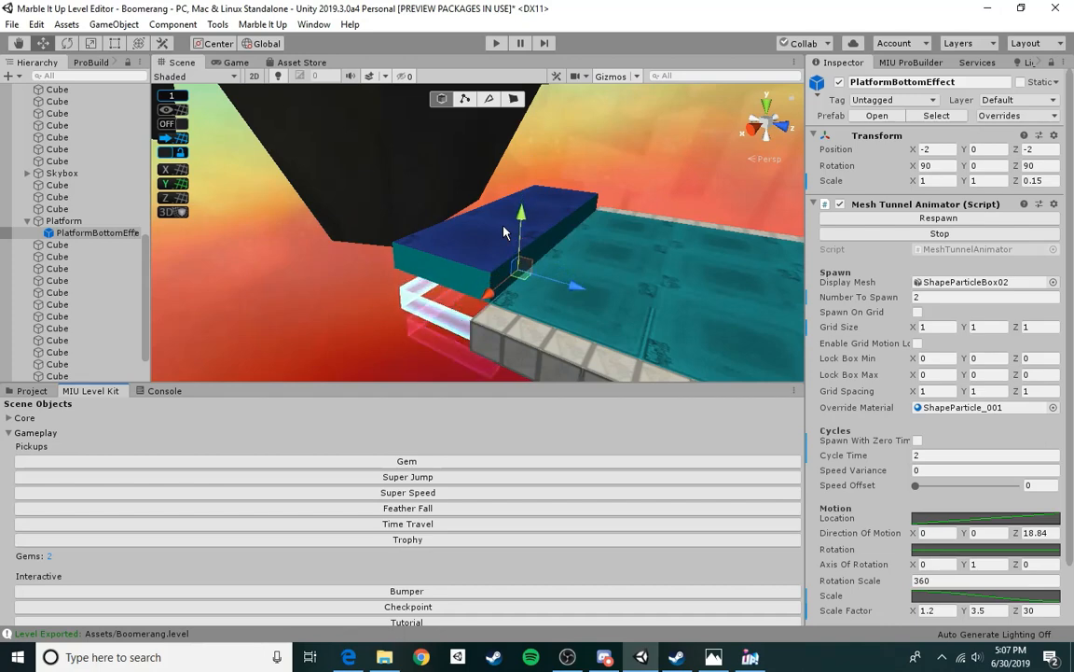
# - Save the Boomerang scene and show only the Core section of the MIU Level Kit's scene objects
pyautogui.click(691, 140)
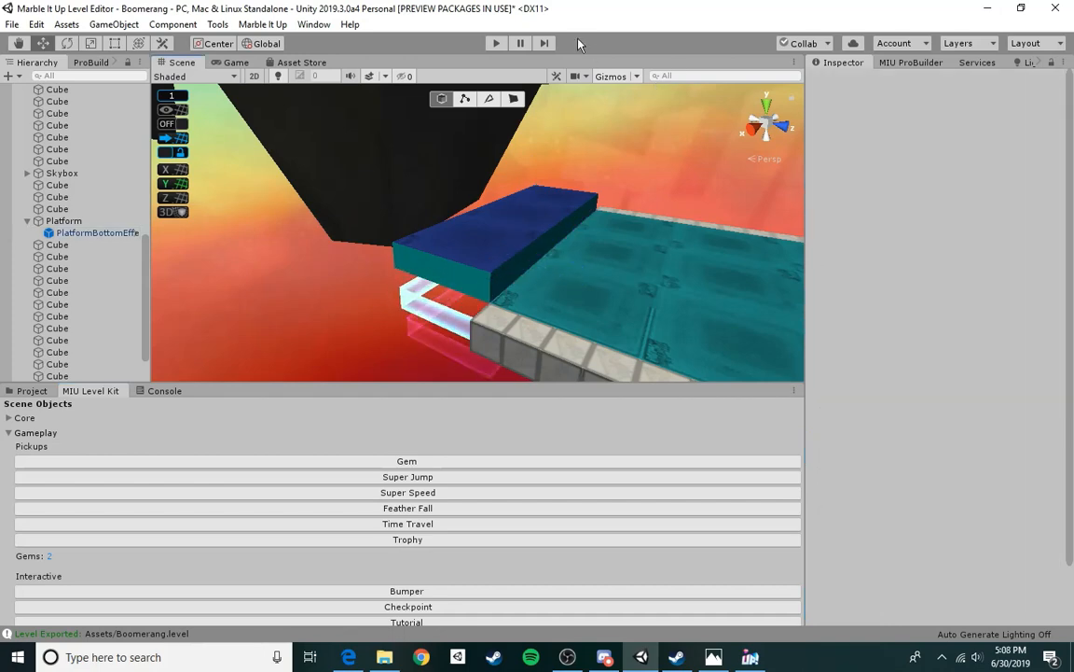
pyautogui.moveTo(359, 229); pyautogui.dragTo(291, 263, button='right')
pyautogui.press('s')
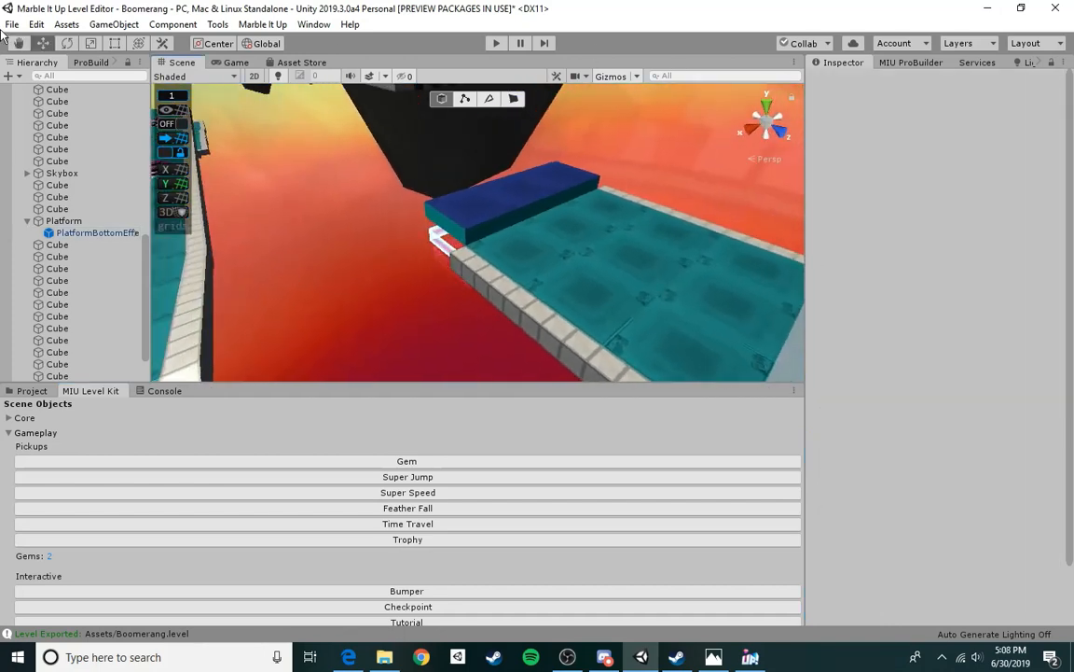
pyautogui.click(12, 24)
pyautogui.click(56, 81)
pyautogui.click(9, 434)
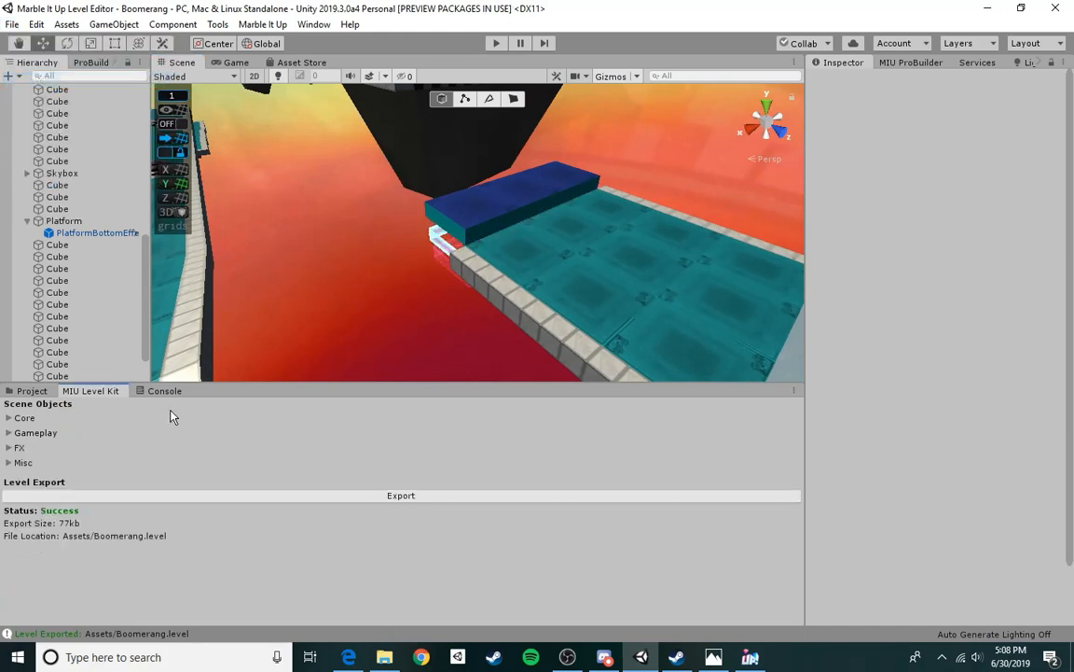
pyautogui.click(8, 418)
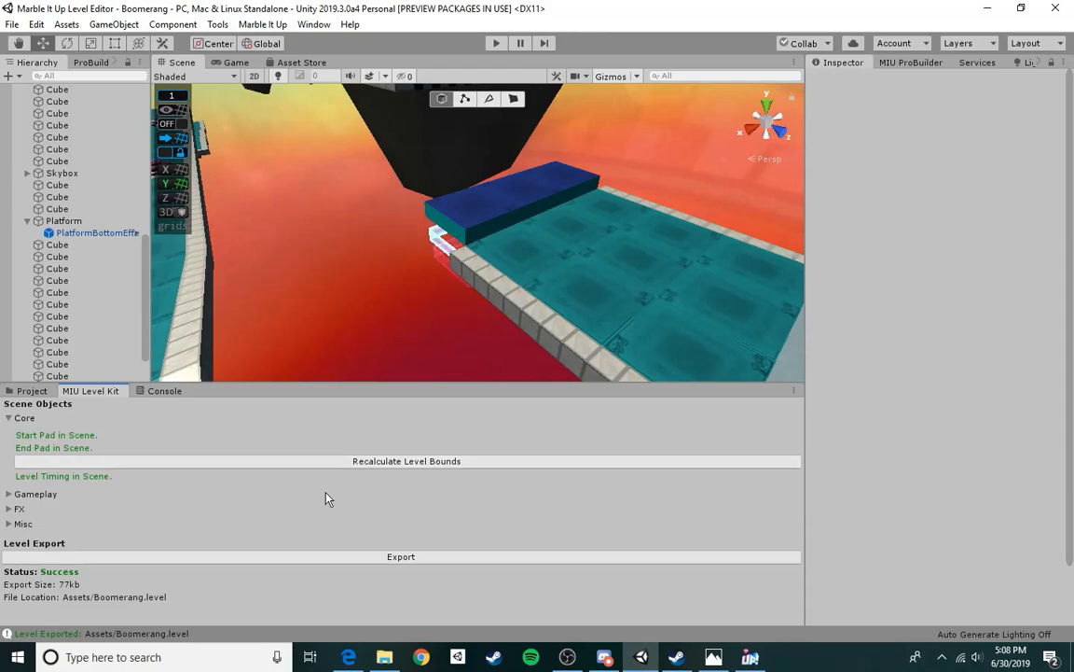
# - Export the Boomerang level from the MIU Level Kit and close the running Marble It Up game
pyautogui.click(393, 557)
pyautogui.click(608, 657)
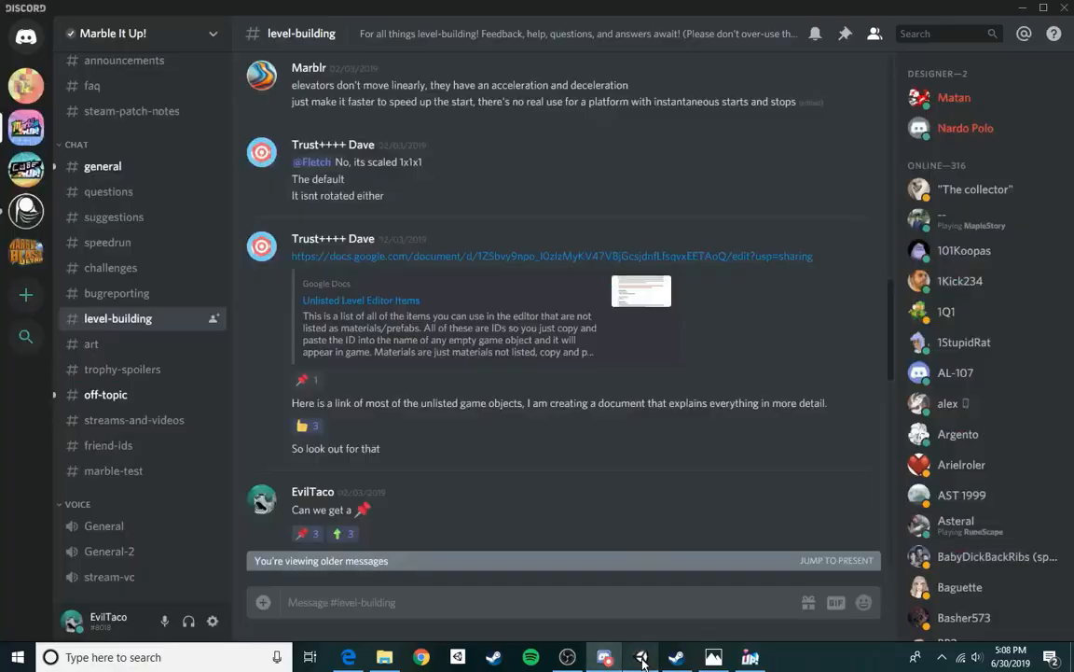
pyautogui.click(640, 663)
pyautogui.click(606, 658)
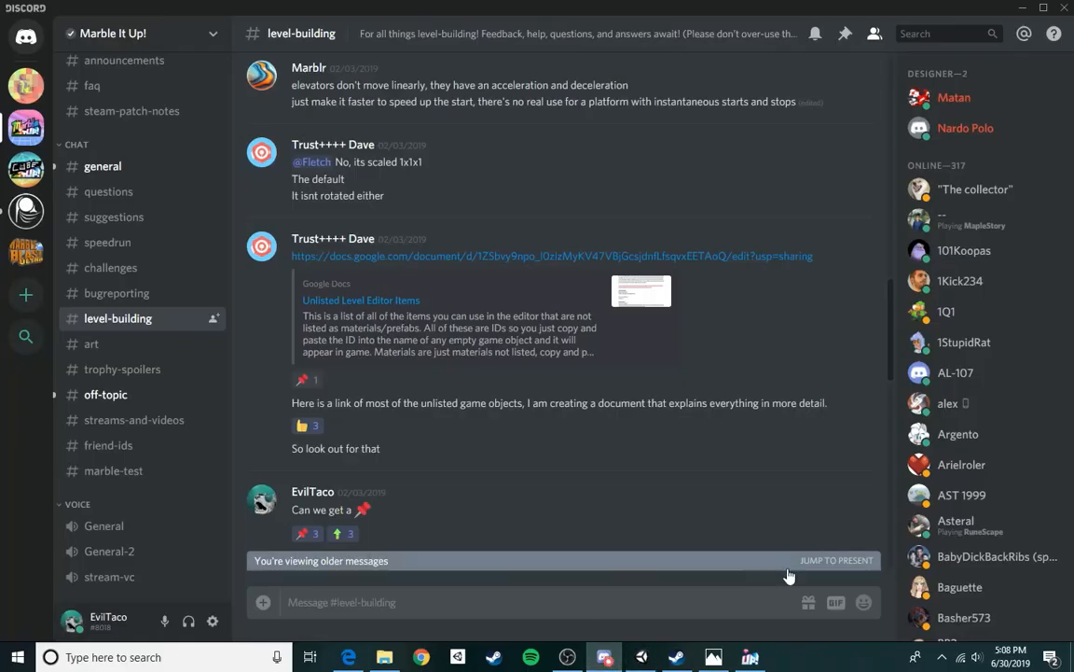
pyautogui.scroll(10, 563, 326)
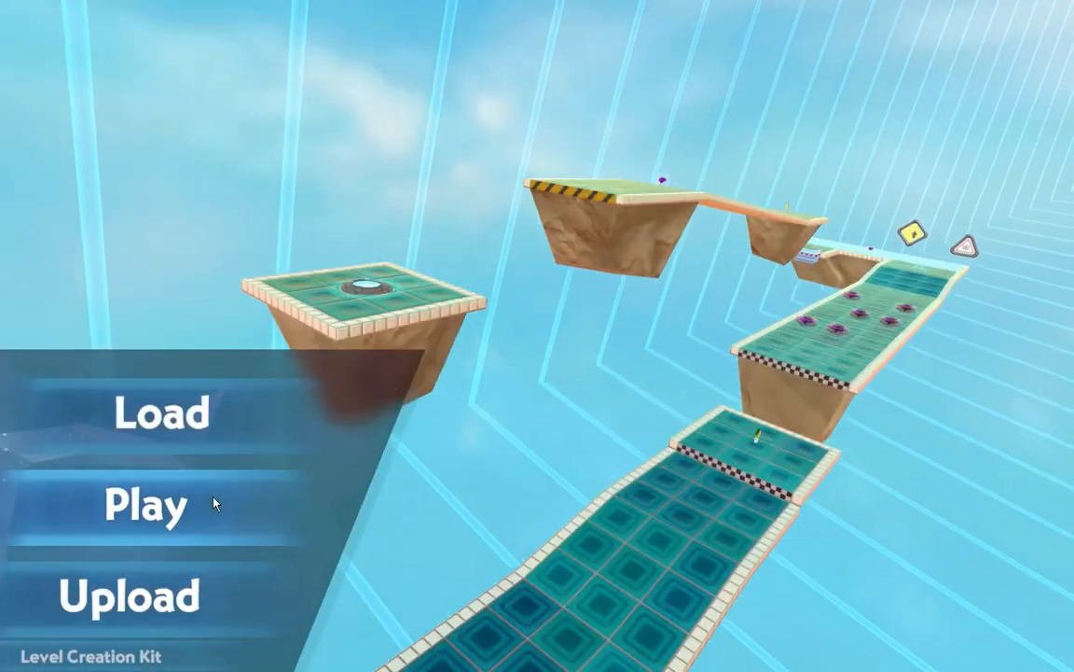
pyautogui.click(211, 504)
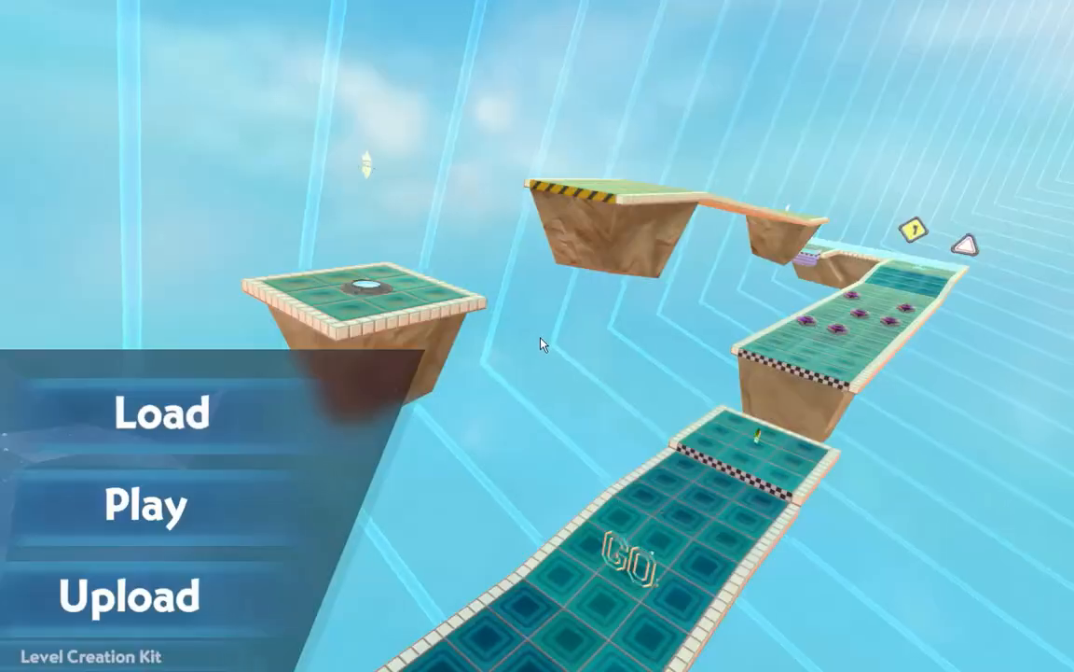
pyautogui.press('super')
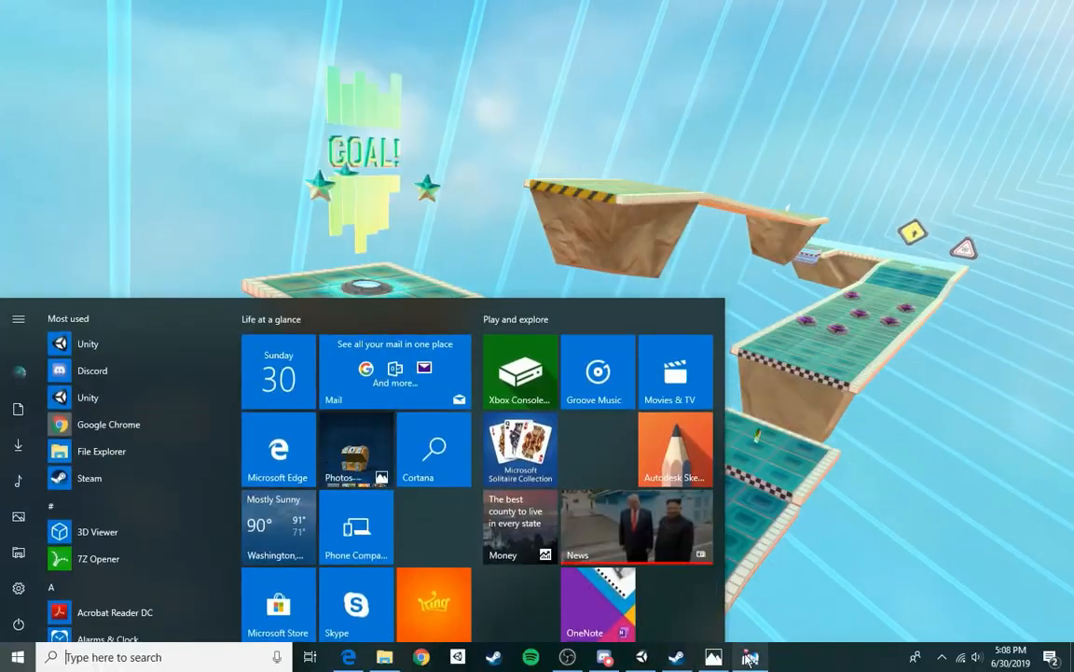
pyautogui.click(818, 531)
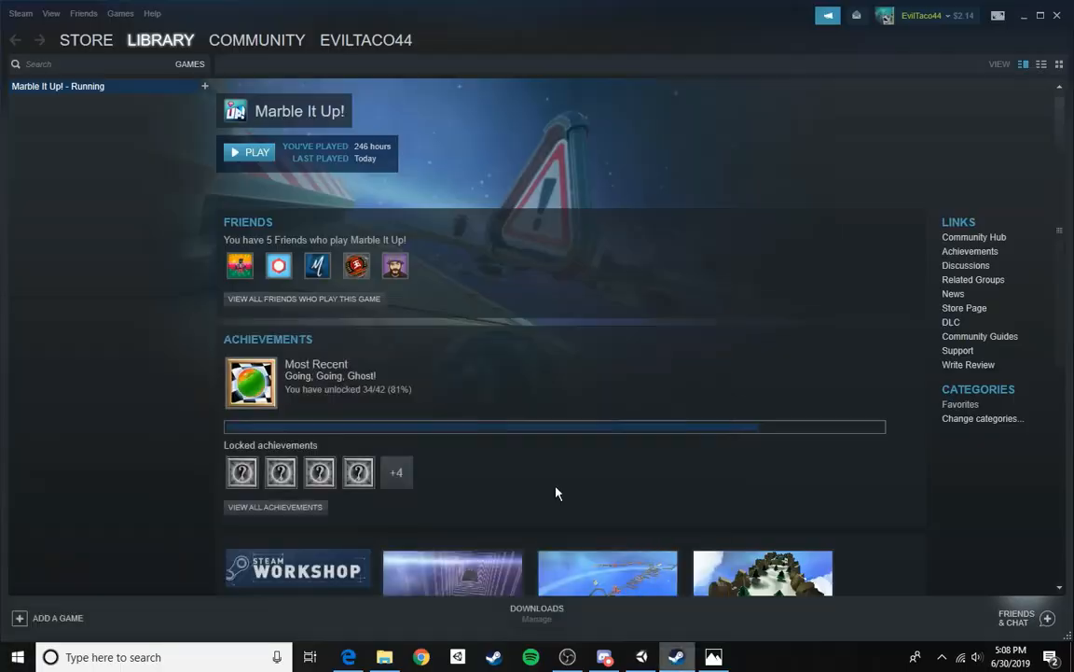
# - Relaunch Marble It Up from the Steam library, load Boomerang.level in the Level Creation Kit and start playing it
pyautogui.click(230, 153)
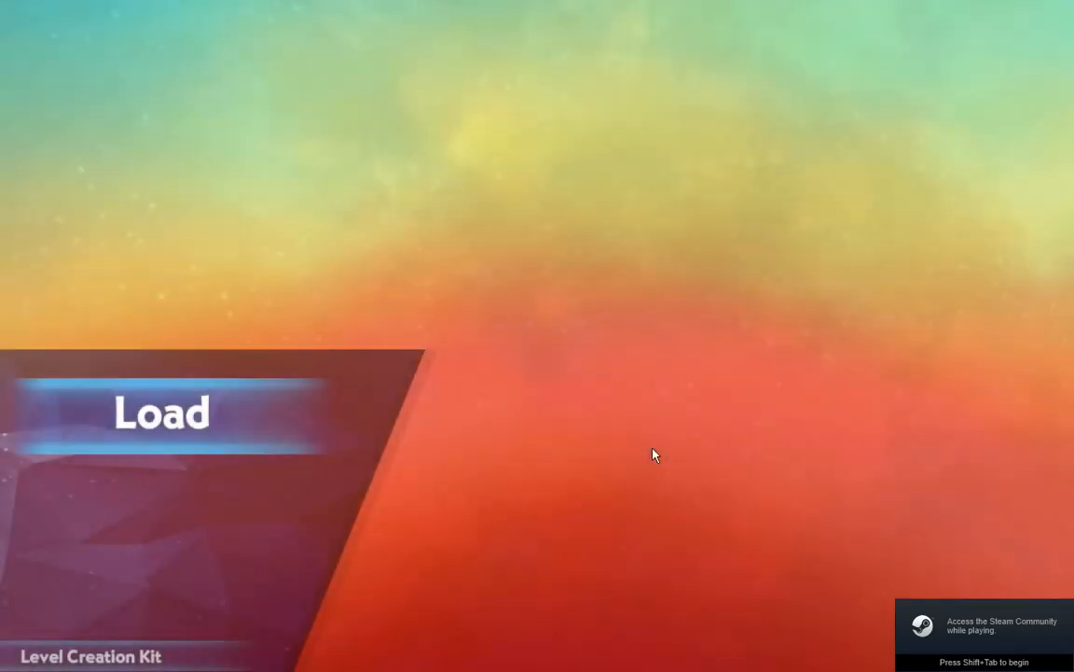
pyautogui.click(211, 388)
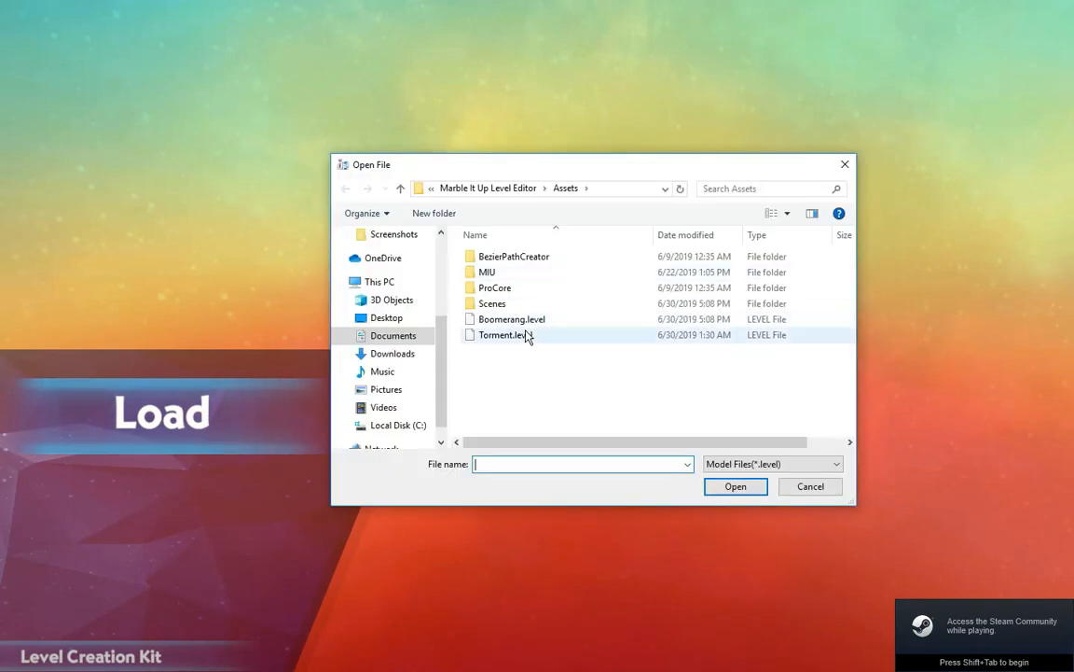
pyautogui.doubleClick(520, 321)
pyautogui.click(173, 509)
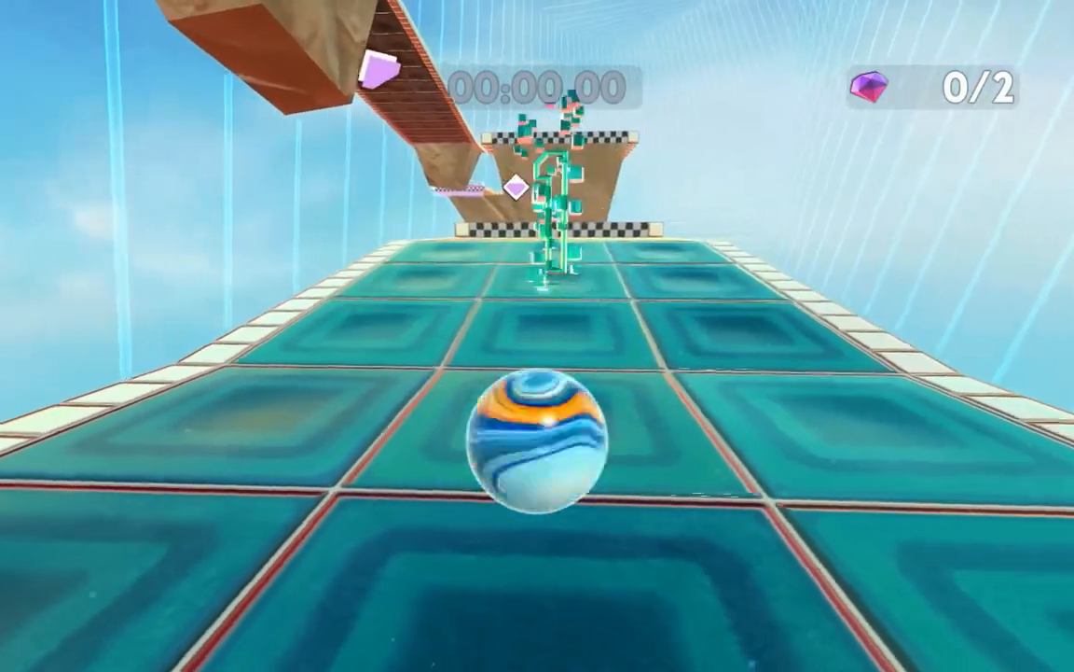
# - Play-test the level as far as the moving platform and examine its tunnel effect from below and above
pyautogui.press('w')
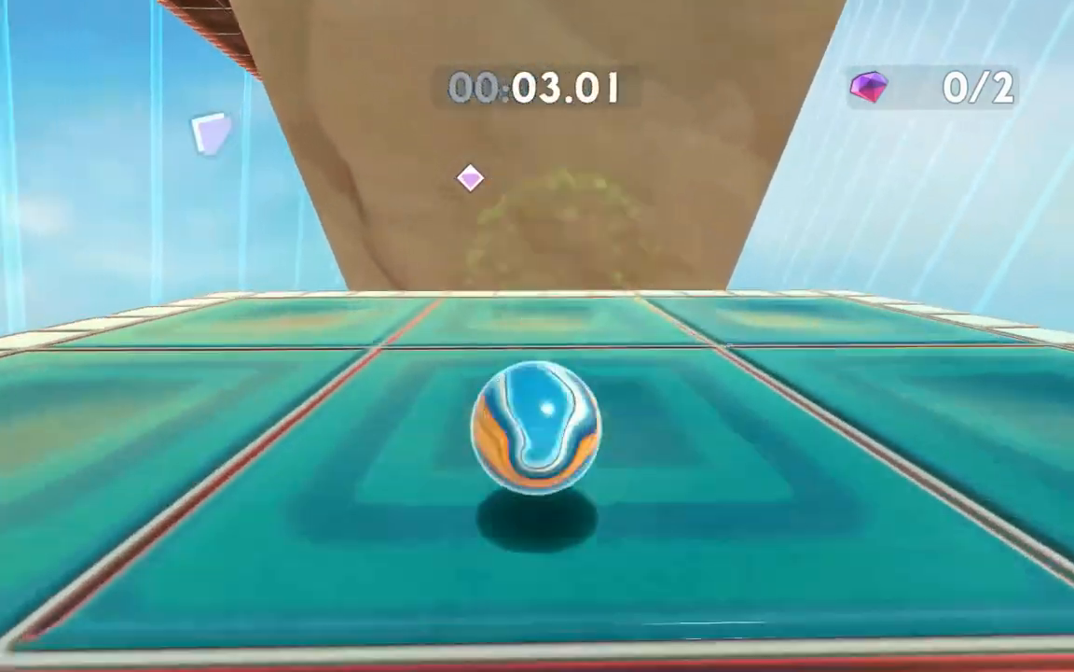
pyautogui.press('space')
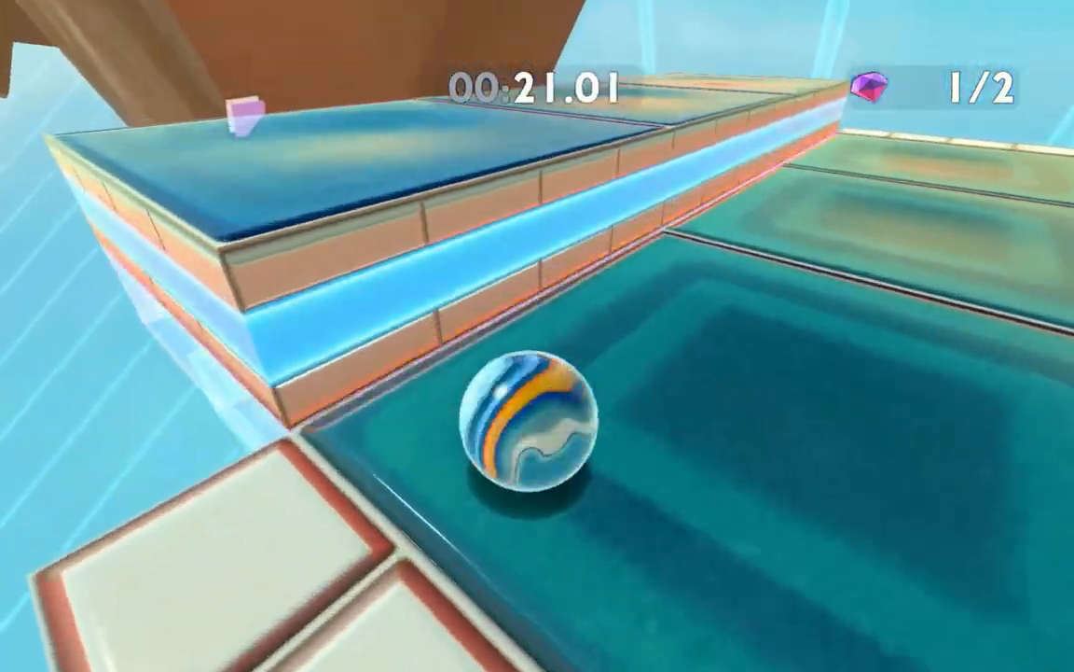
pyautogui.press('space')
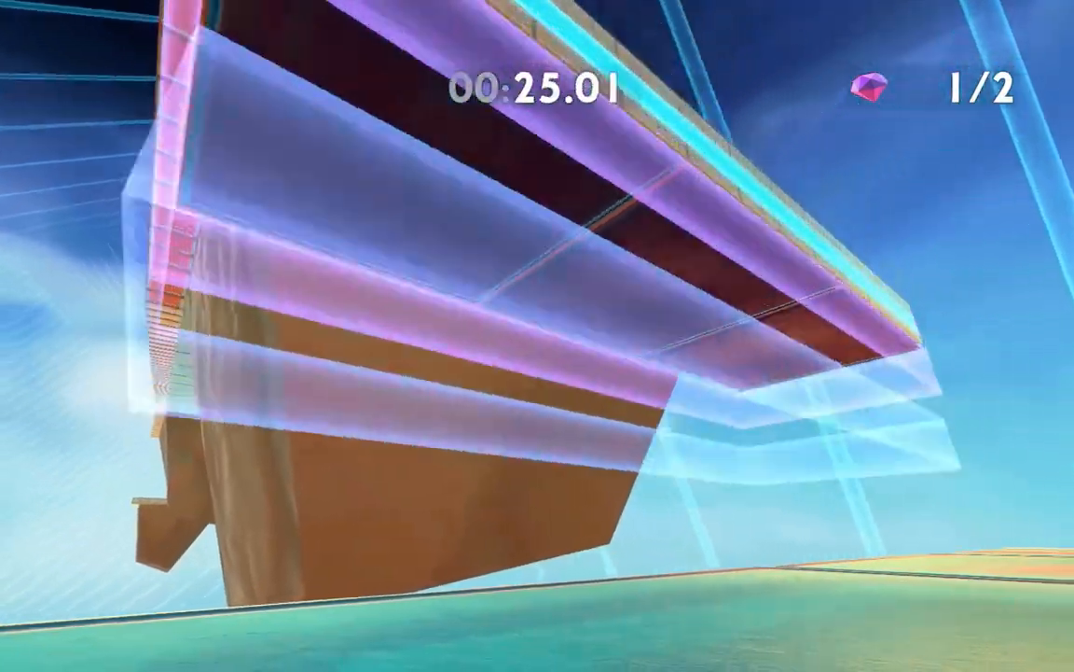
pyautogui.press('a')
pyautogui.press('space')
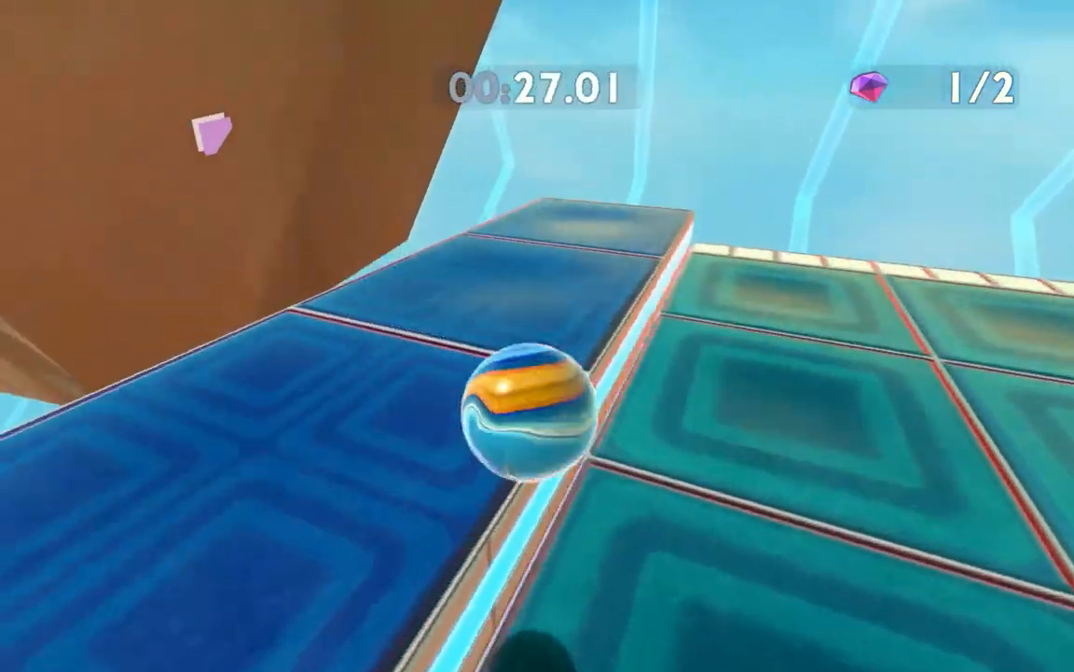
pyautogui.press('space')
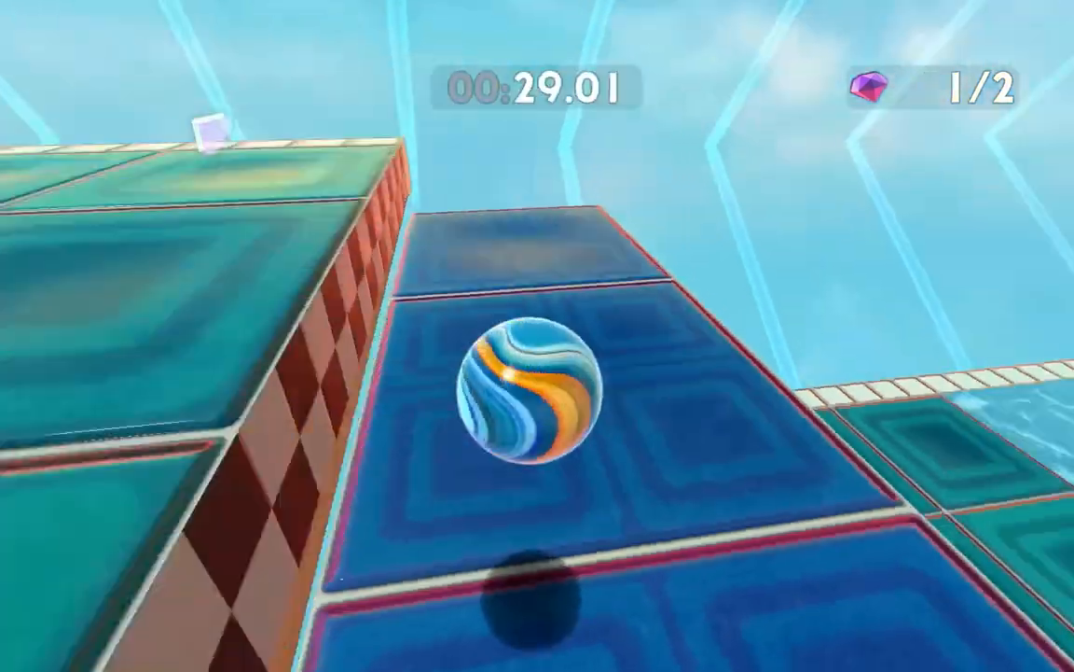
pyautogui.press('a')
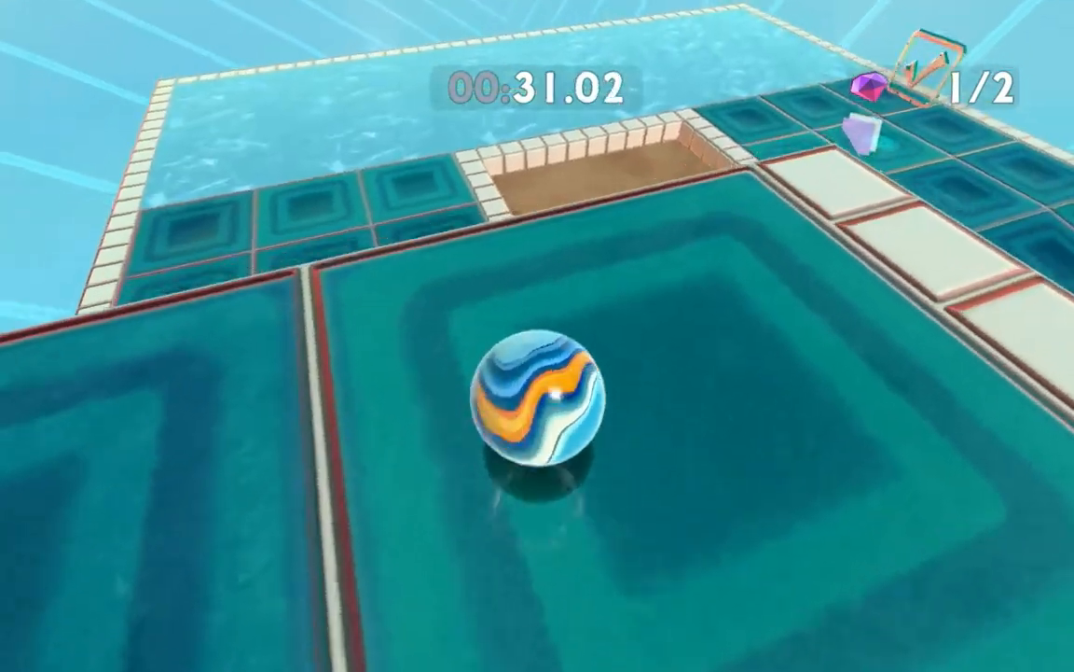
pyautogui.press('w')
pyautogui.press('space')
pyautogui.press('s')
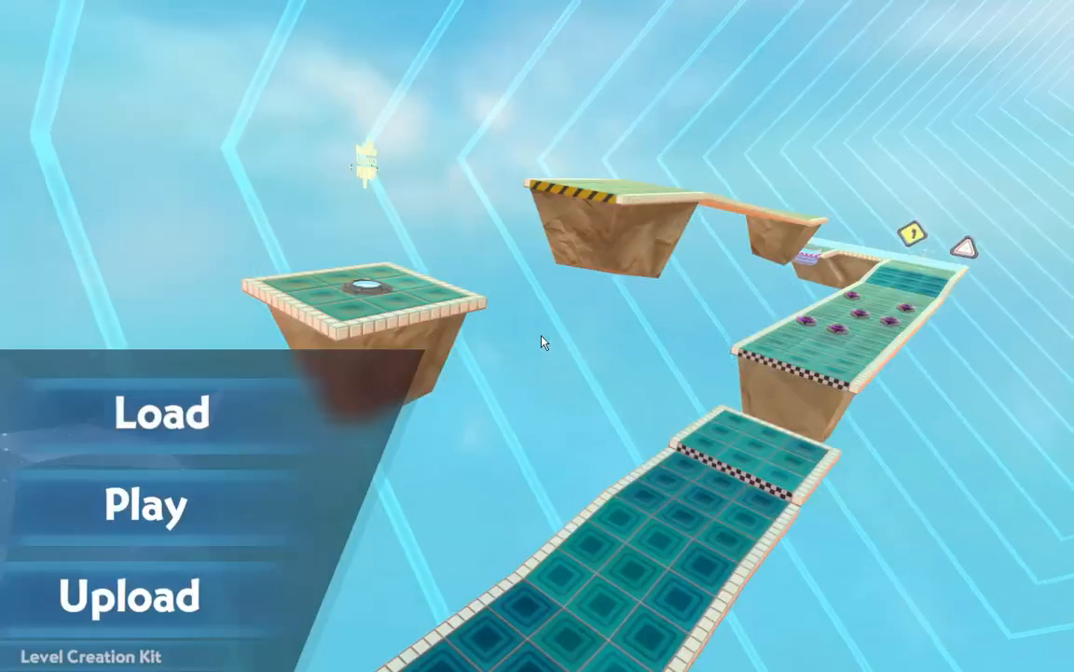
# - Switch back to Unity and move the whole Gem on the icy path to Z position 124
pyautogui.press('super')
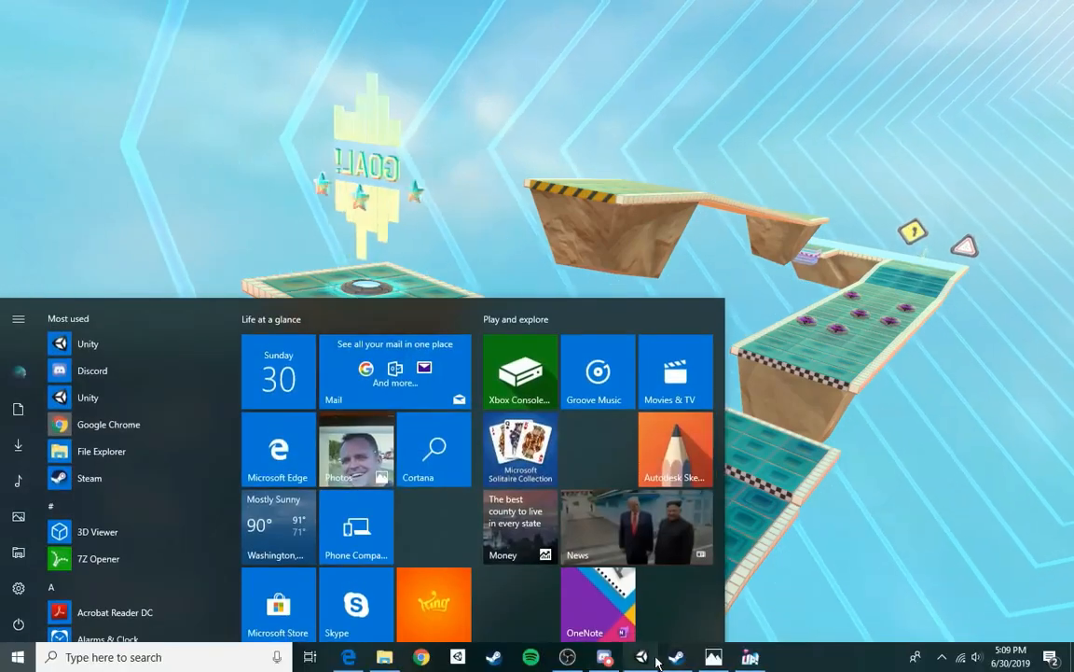
pyautogui.click(643, 658)
pyautogui.moveTo(618, 299); pyautogui.dragTo(519, 247, button='right')
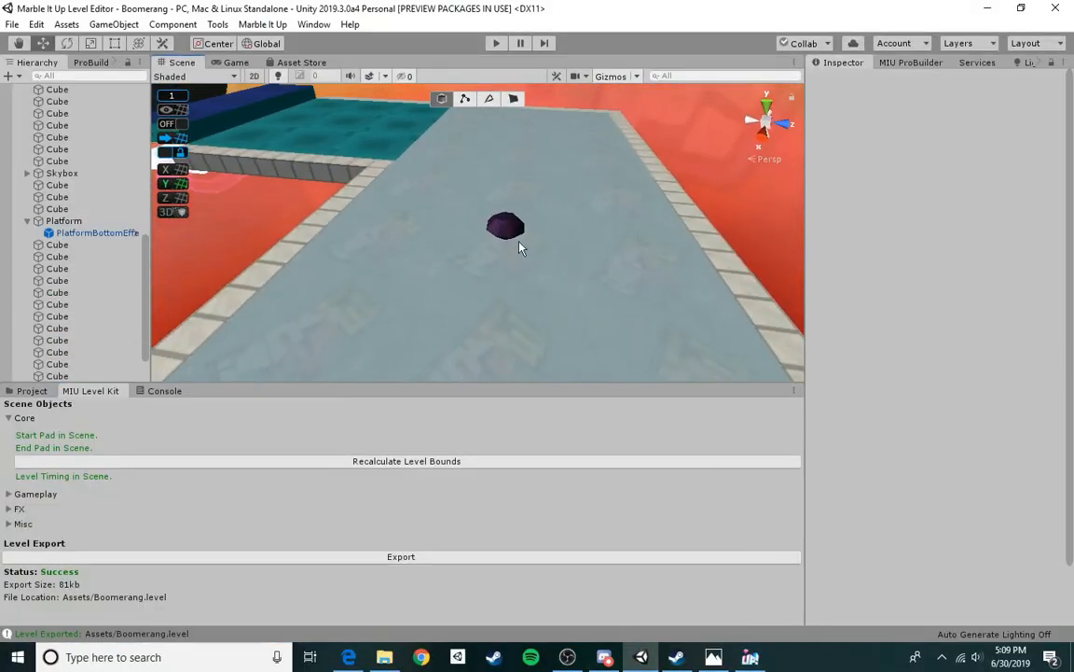
pyautogui.click(508, 235)
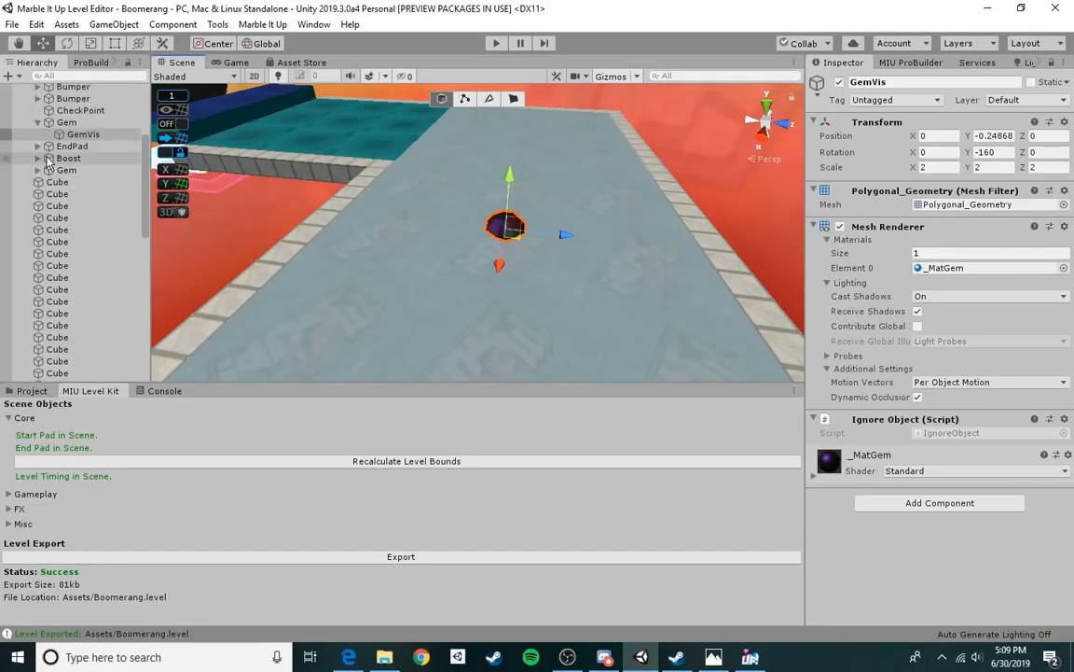
pyautogui.click(74, 122)
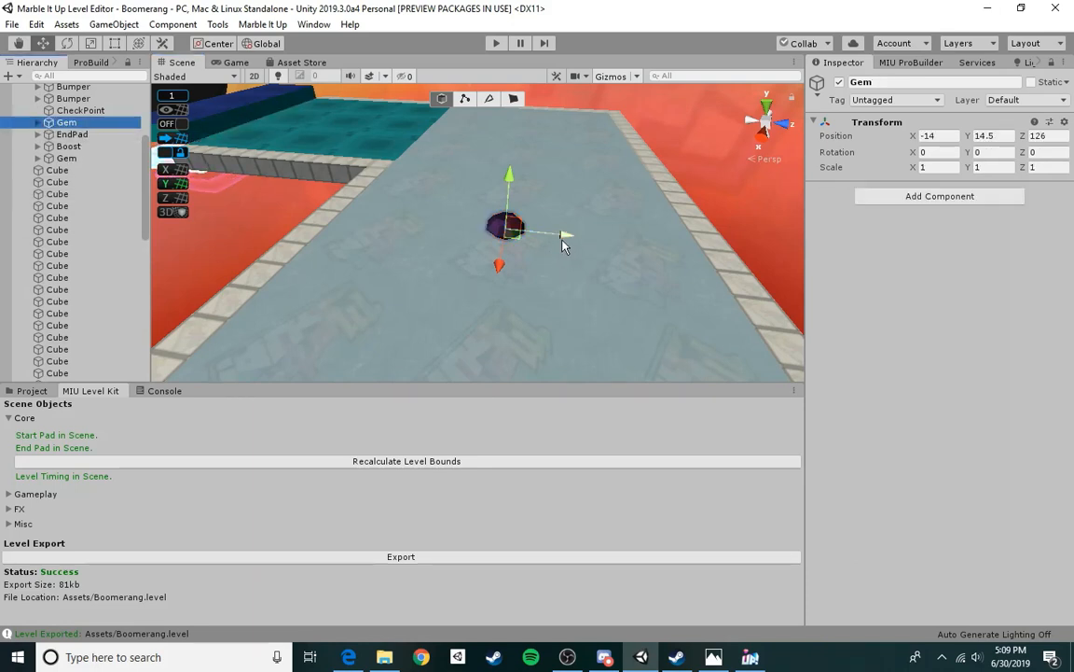
pyautogui.moveTo(563, 246); pyautogui.dragTo(500, 240)
pyautogui.moveTo(500, 241); pyautogui.dragTo(539, 289, button='right')
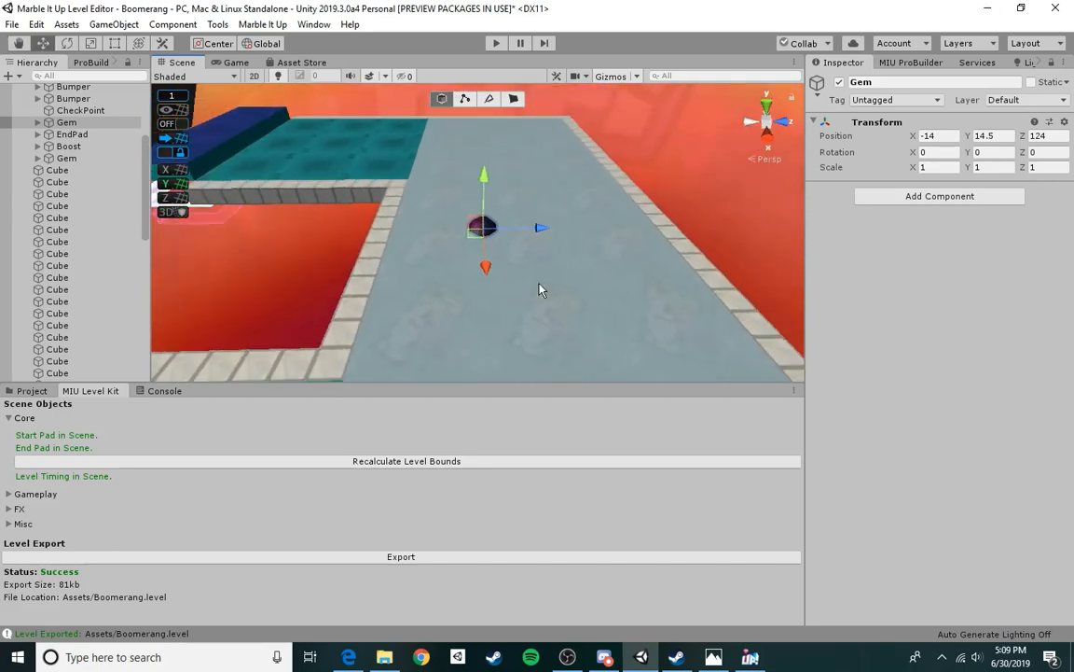
pyautogui.moveTo(534, 241)
pyautogui.mouseDown()
pyautogui.moveTo(508, 247)
pyautogui.moveTo(529, 254)
pyautogui.mouseUp()
pyautogui.moveTo(529, 254); pyautogui.dragTo(581, 282, button='right')
pyautogui.click(580, 282)
pyautogui.moveTo(580, 281); pyautogui.dragTo(495, 228, button='right')
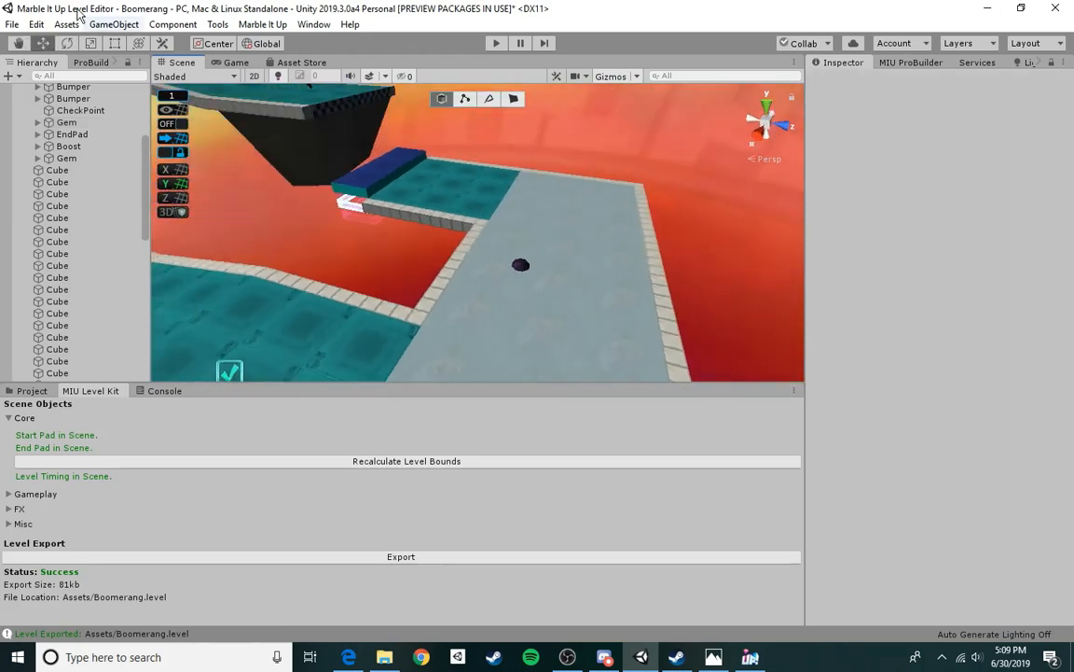
# - Save the Boomerang scene
pyautogui.click(13, 25)
pyautogui.moveTo(36, 24)
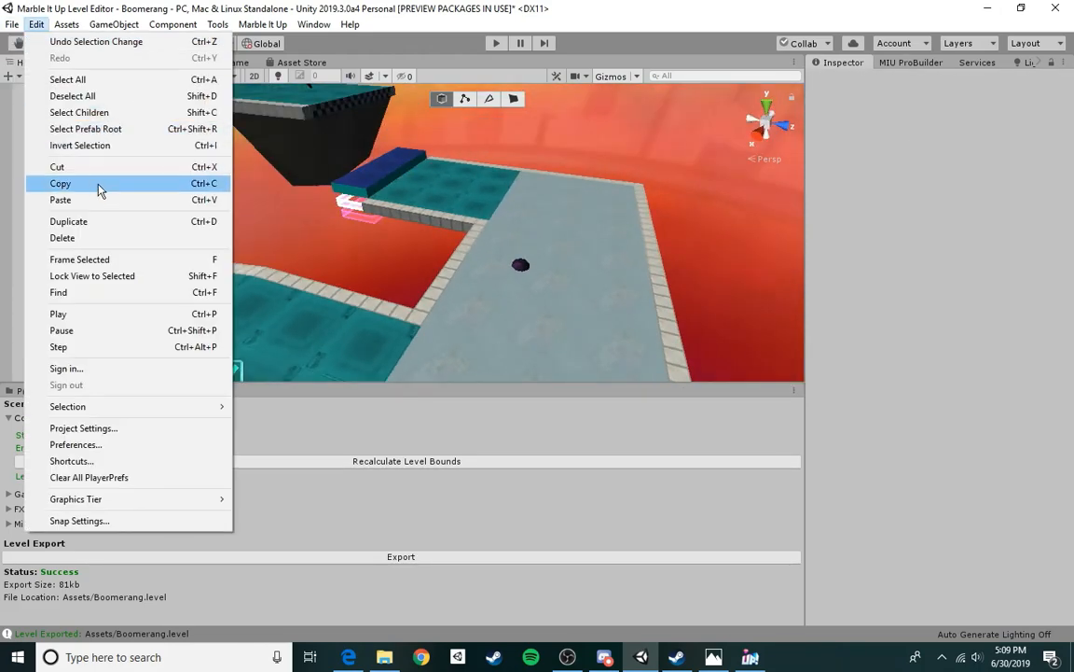
pyautogui.click(41, 85)
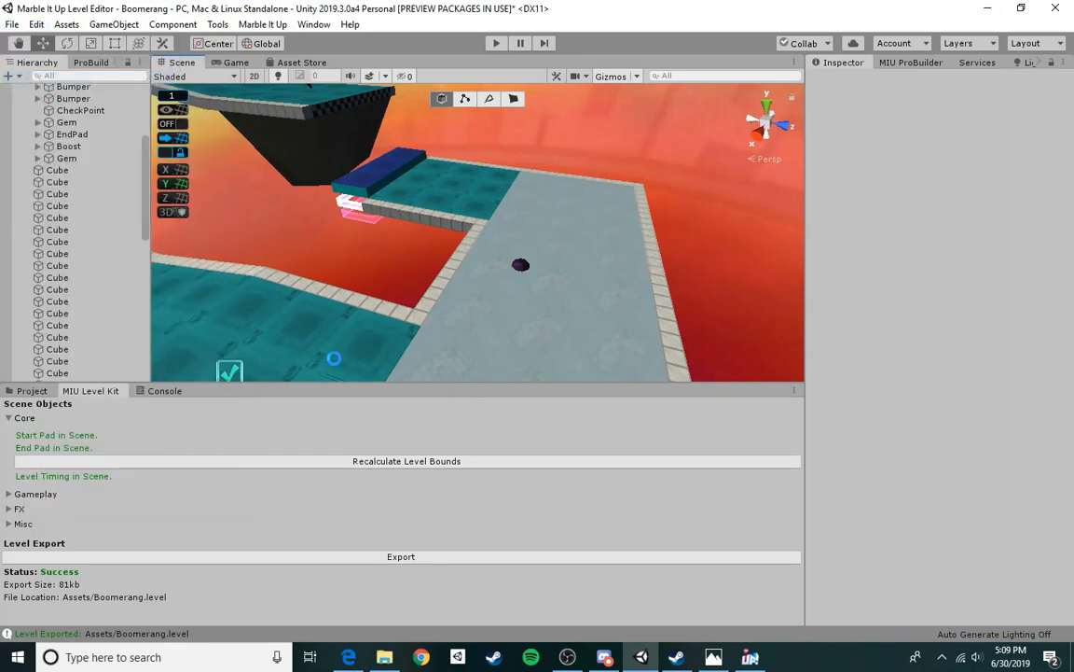
# - Switch to Marble It Up and play-test Boomerang from the start, collecting both gems and riding the moving platform
pyautogui.click(751, 654)
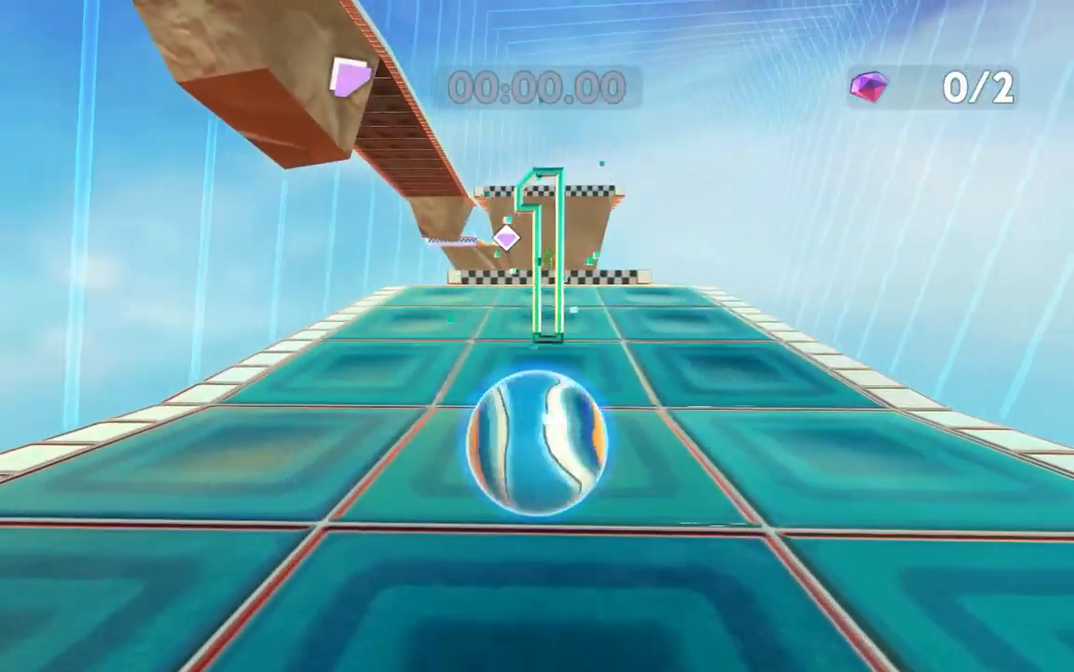
pyautogui.press('w')
pyautogui.press('space')
pyautogui.press('space')
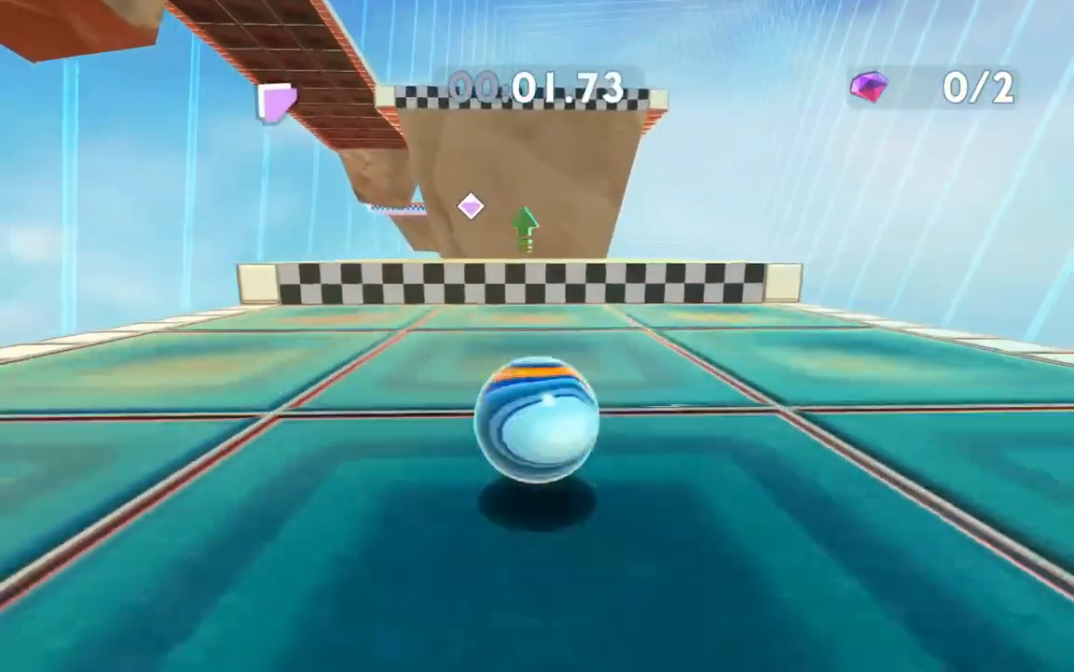
pyautogui.press('space')
pyautogui.press('space')
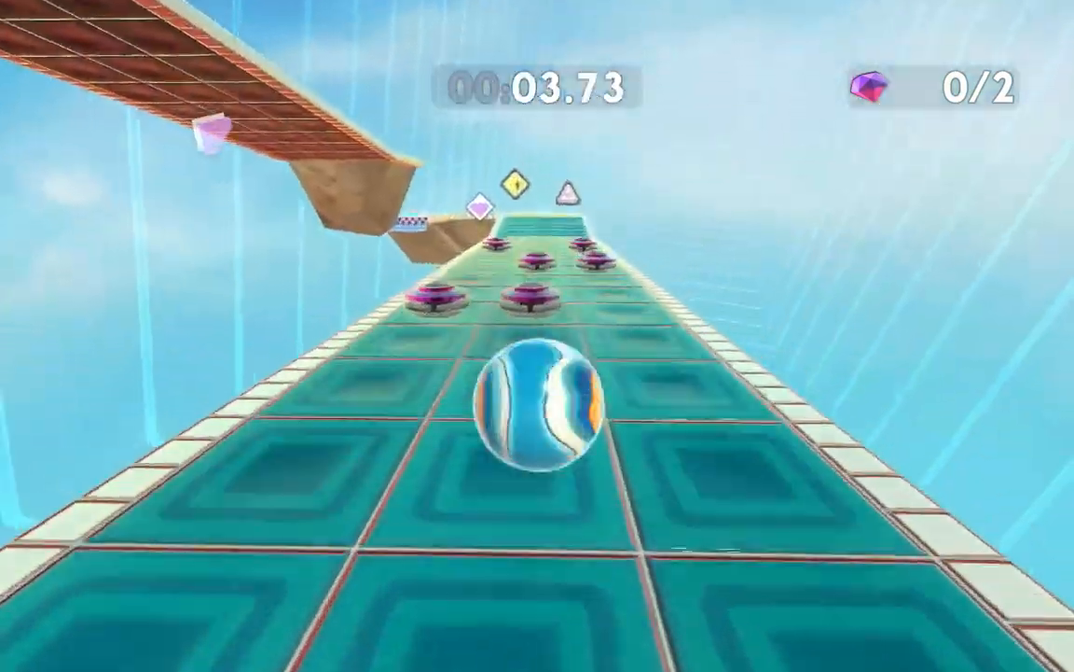
pyautogui.press('d')
pyautogui.press('a')
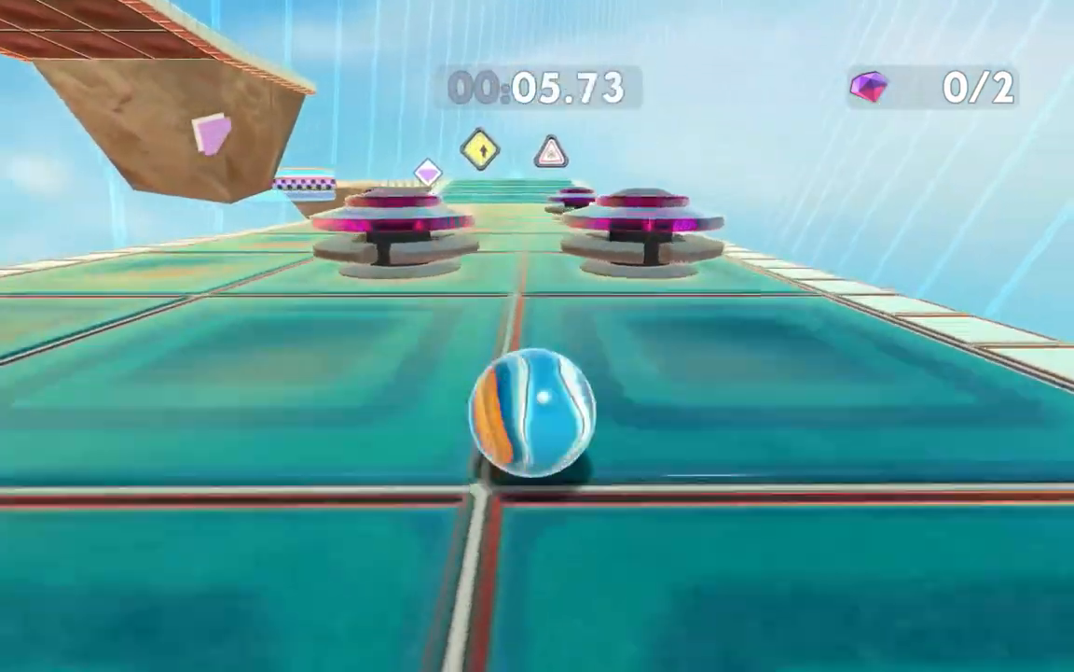
pyautogui.press('space')
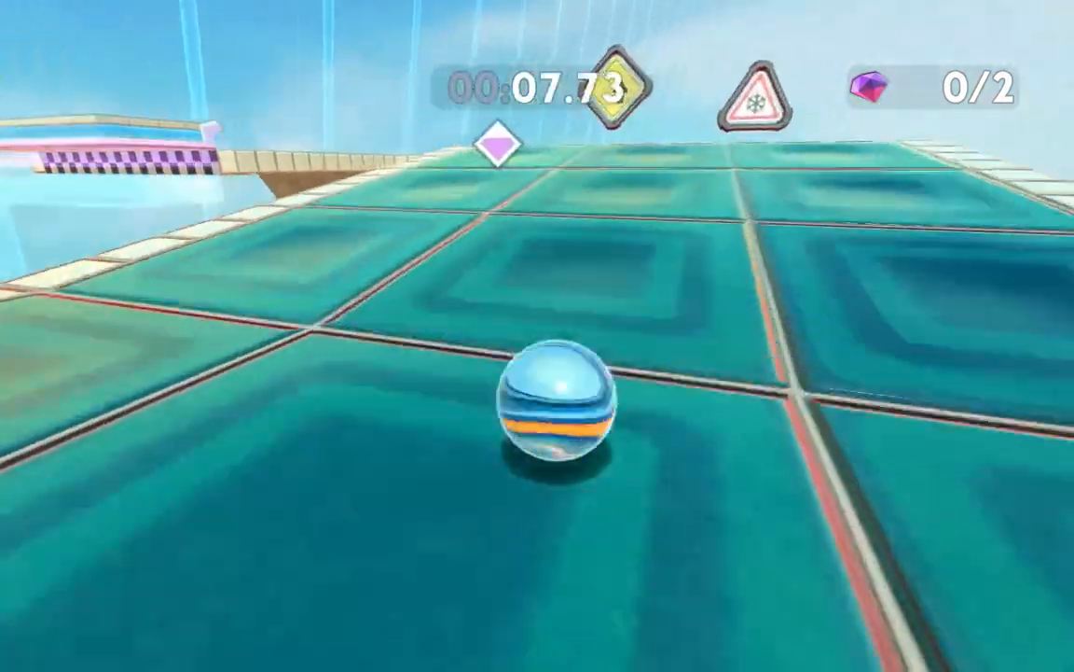
pyautogui.press('space')
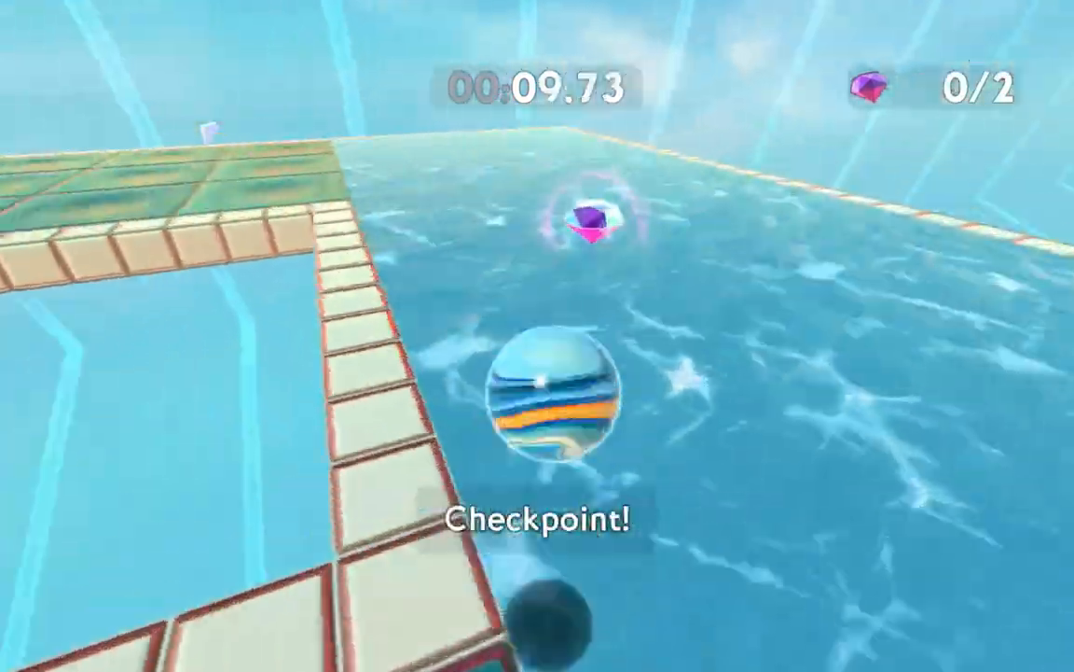
pyautogui.press('space')
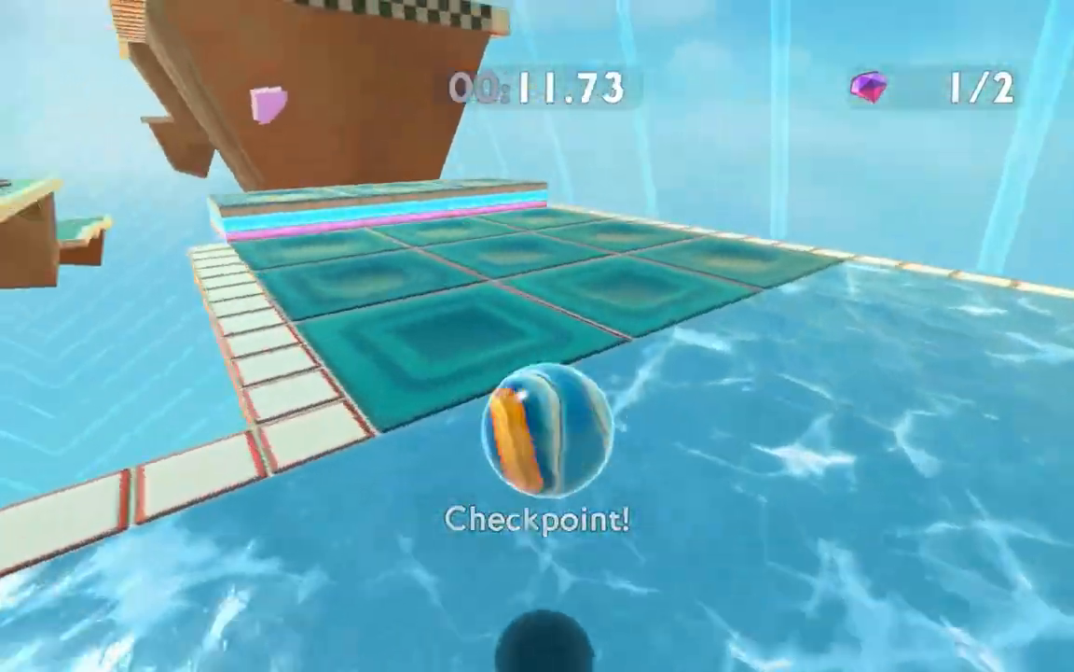
pyautogui.press('space')
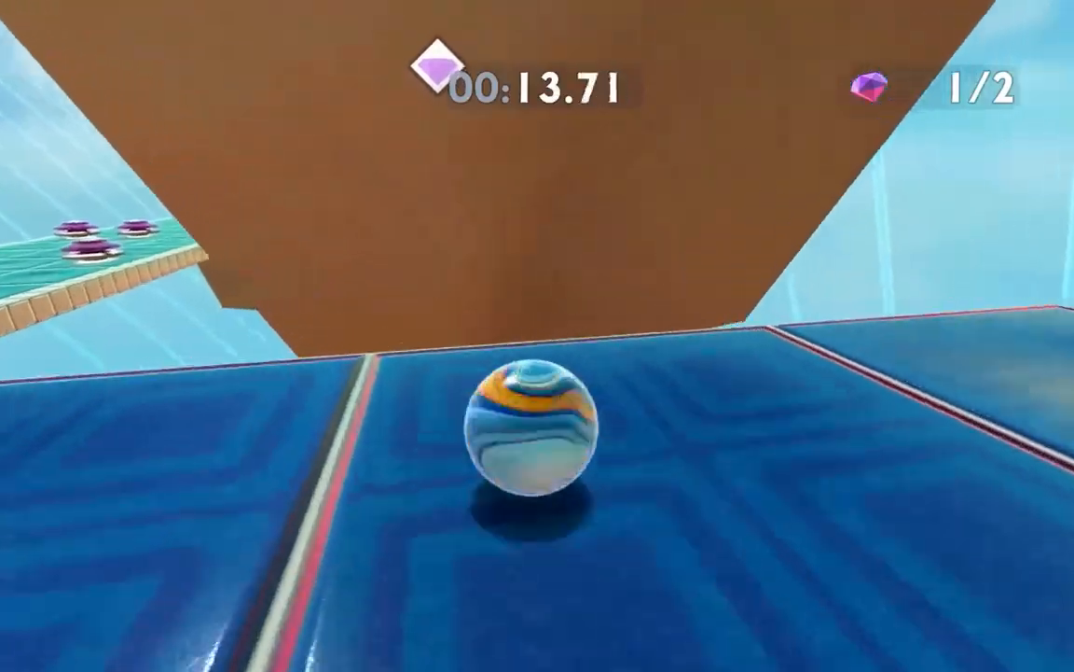
pyautogui.press('space')
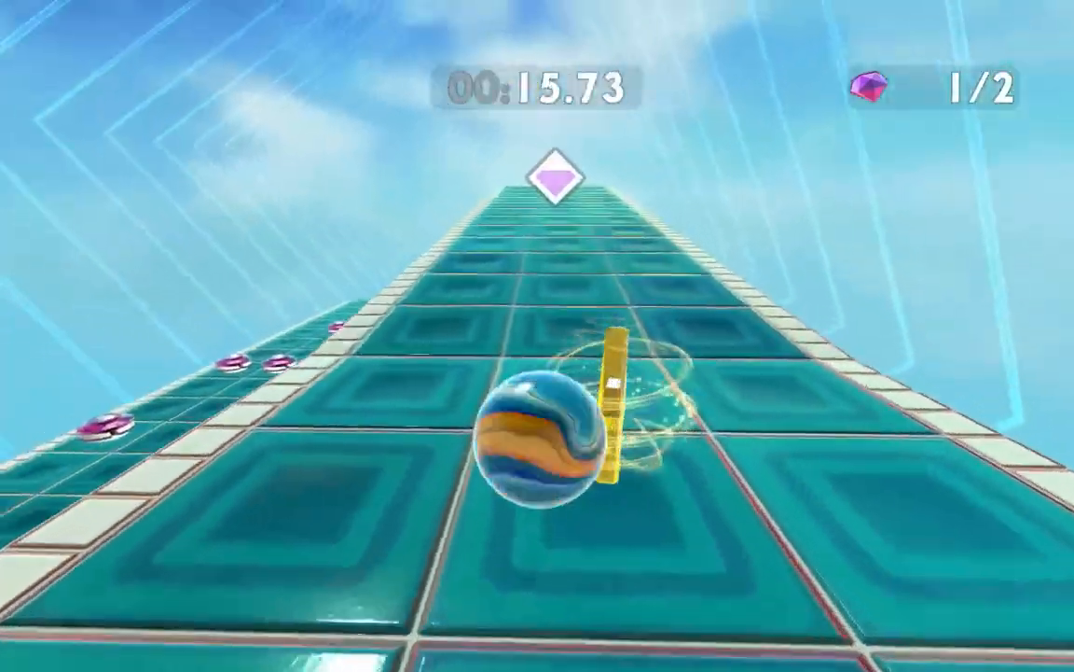
pyautogui.press('space')
pyautogui.press('space')
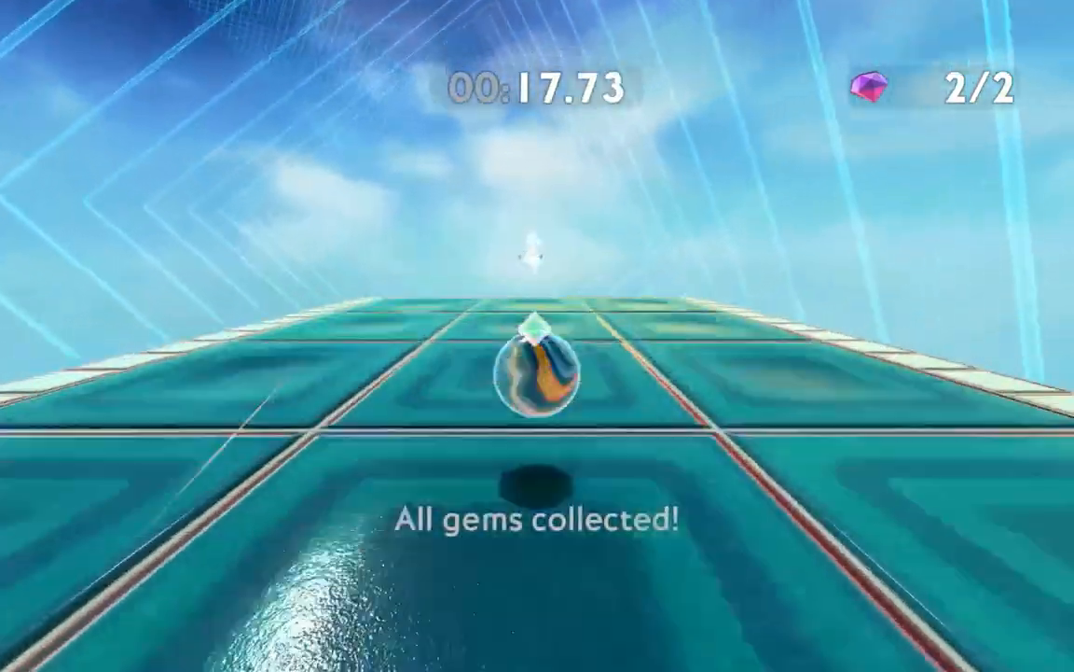
pyautogui.press('space')
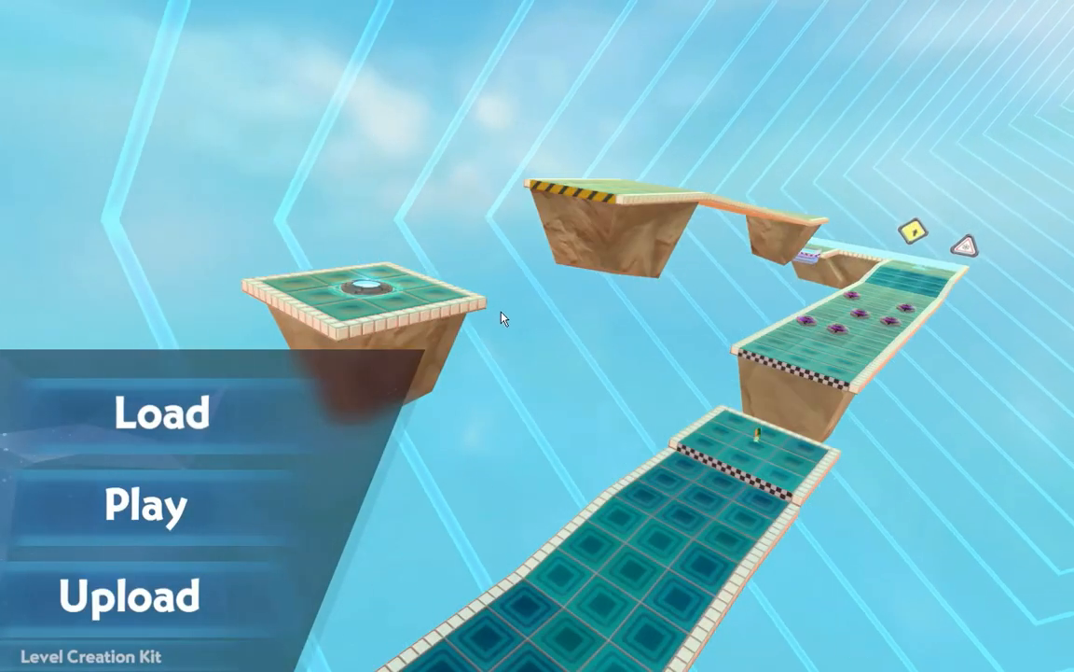
# - Switch back to Unity and inspect the Boomerang layout from above and beneath the icy corner platform
pyautogui.press('super')
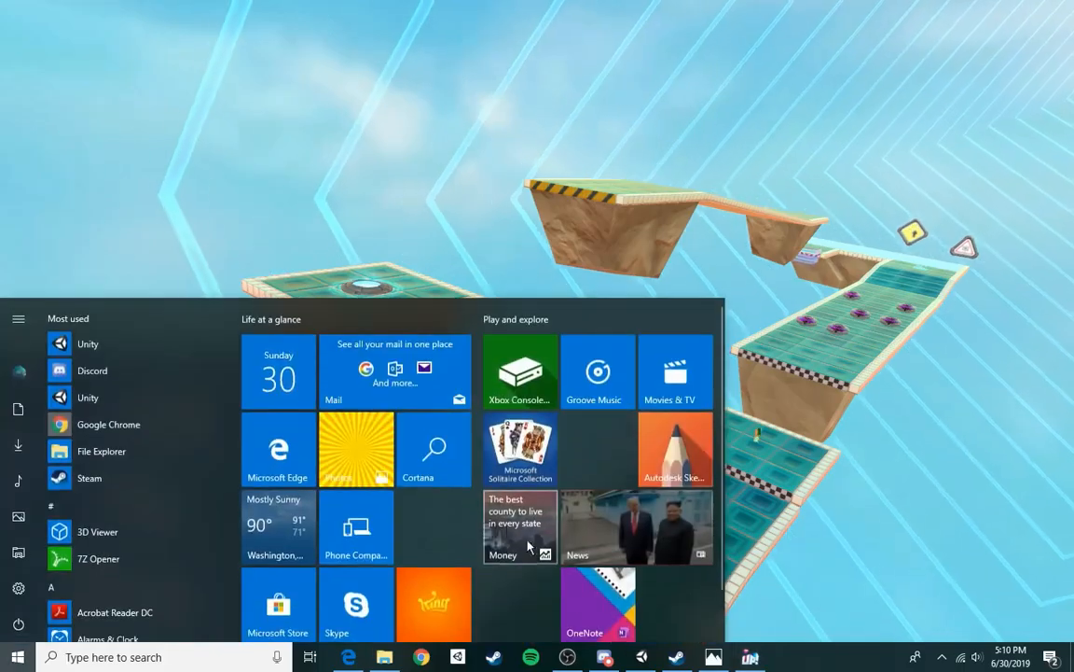
pyautogui.hotkey('alt', 'Tab')
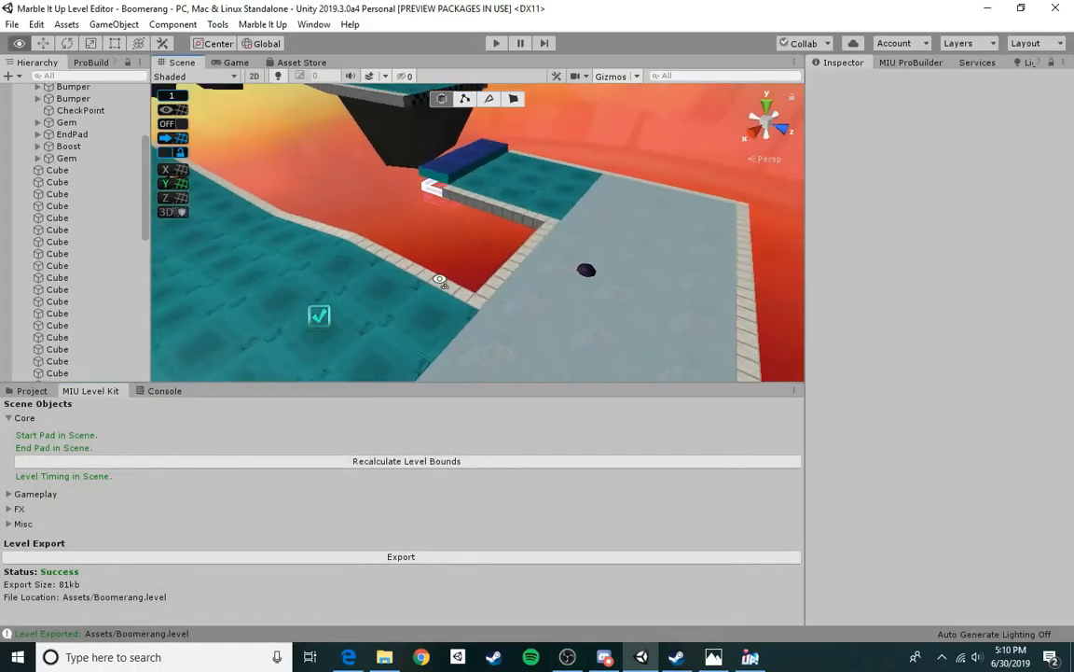
pyautogui.press('s')
pyautogui.press('a')
pyautogui.moveTo(439, 279); pyautogui.dragTo(472, 265, button='right')
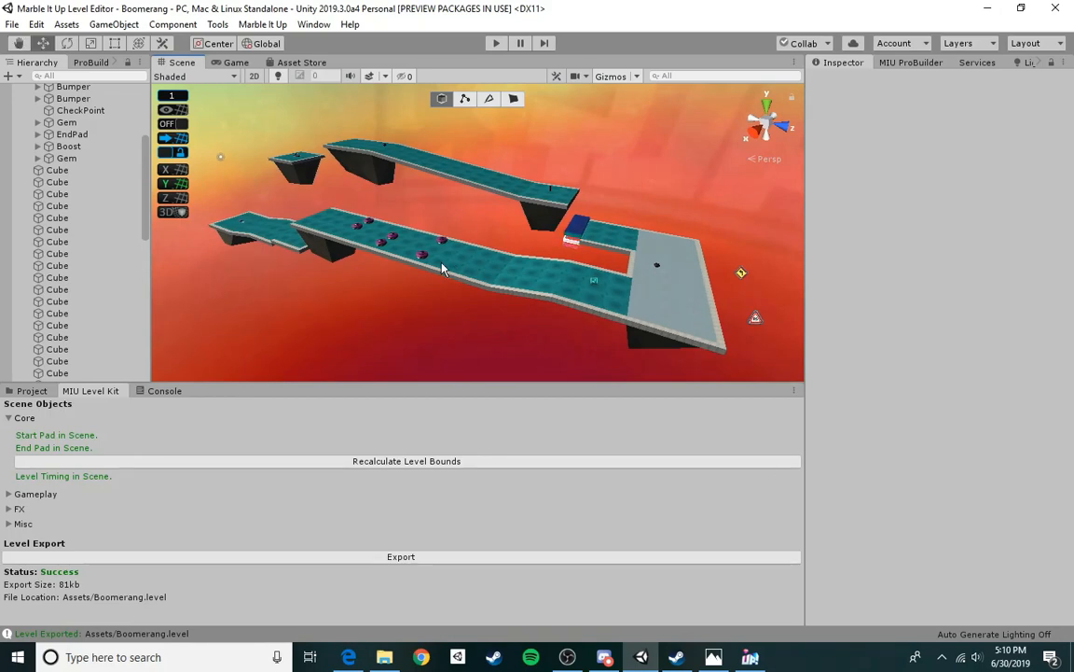
pyautogui.moveTo(443, 269); pyautogui.dragTo(271, 236, button='right')
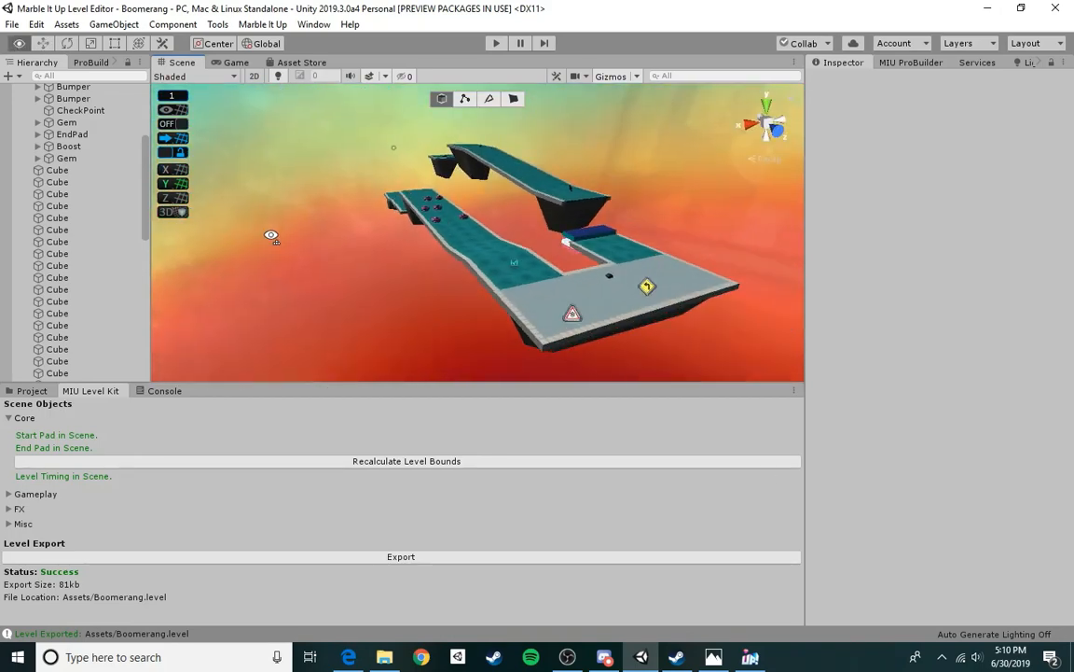
pyautogui.moveTo(521, 259); pyautogui.dragTo(315, 278, button='right')
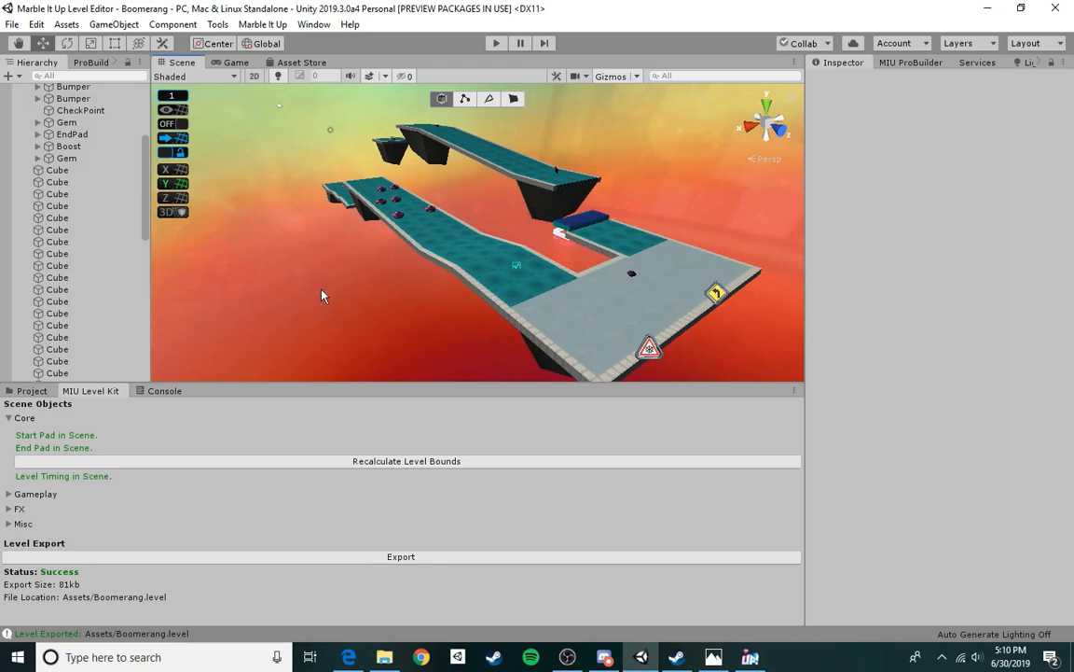
pyautogui.moveTo(321, 297); pyautogui.dragTo(411, 49, button='right')
pyautogui.moveTo(485, 112); pyautogui.dragTo(651, 163, button='right')
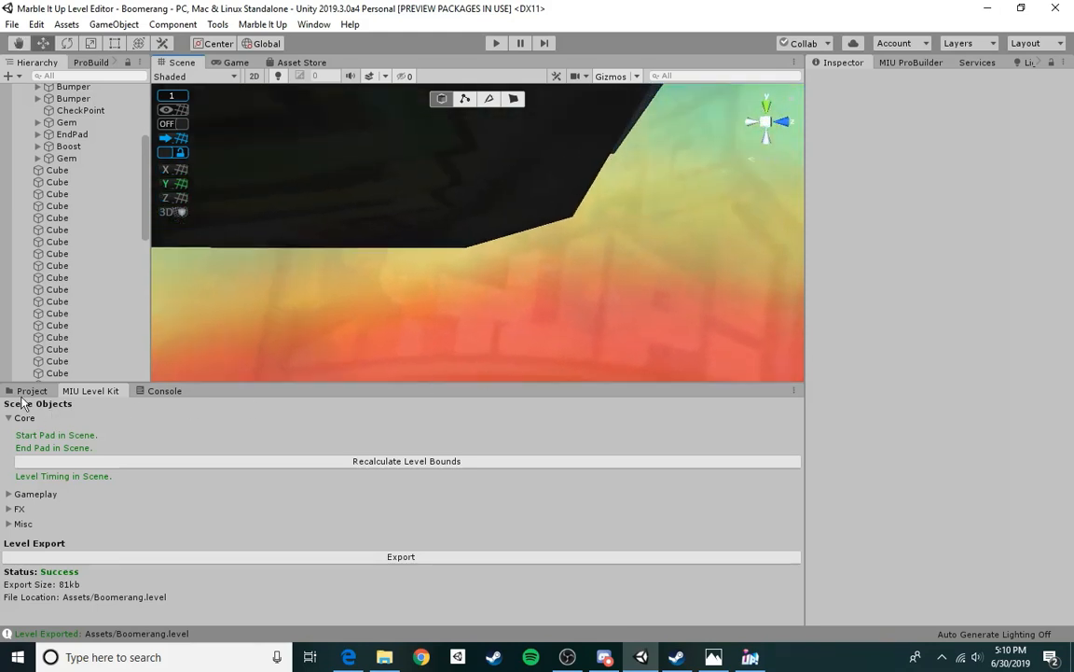
# - Add a Trophy gameplay pickup under the icy platform
pyautogui.click(30, 391)
pyautogui.click(93, 391)
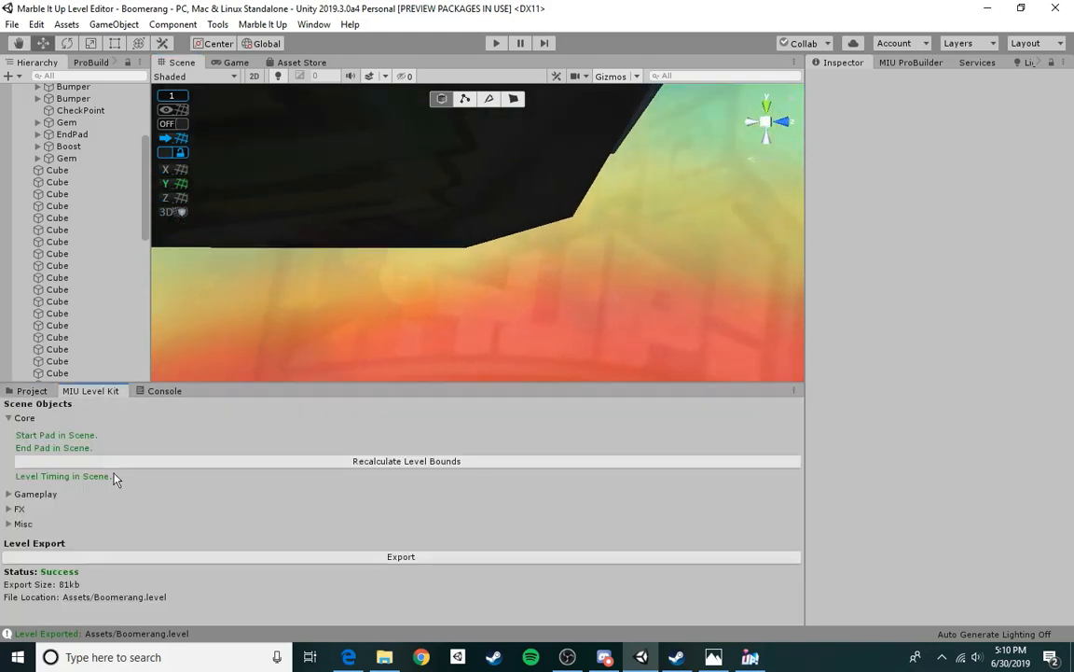
pyautogui.click(11, 419)
pyautogui.click(9, 432)
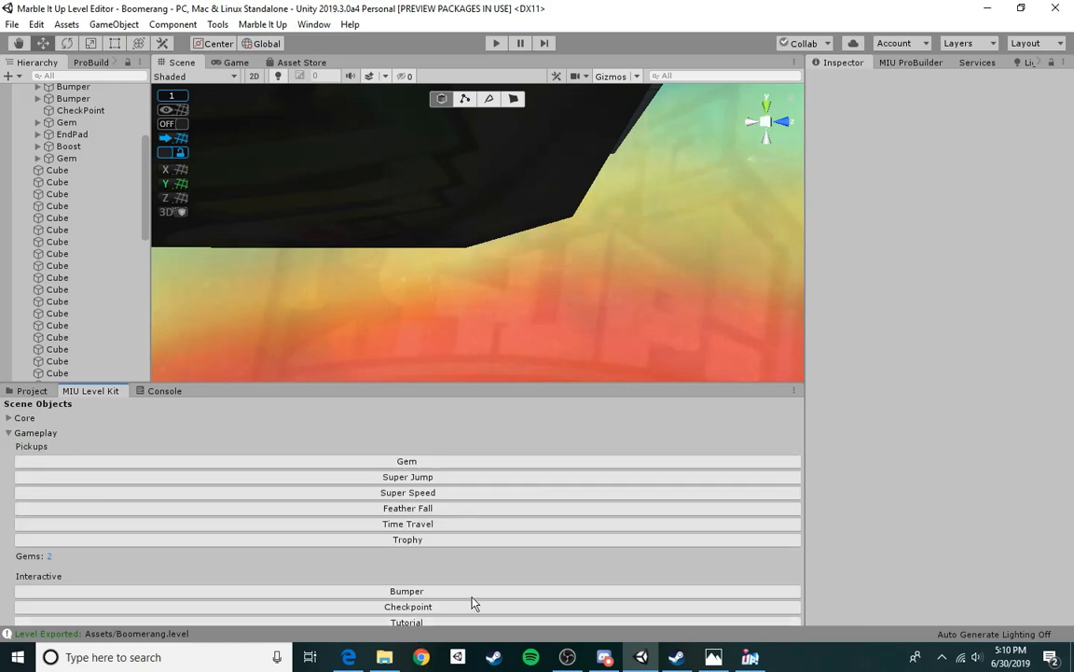
pyautogui.click(466, 540)
# - Position the trophy beneath the icy platform at X -6, Y 5, Z 127 and save the scene
pyautogui.moveTo(435, 255); pyautogui.dragTo(529, 257, button='right')
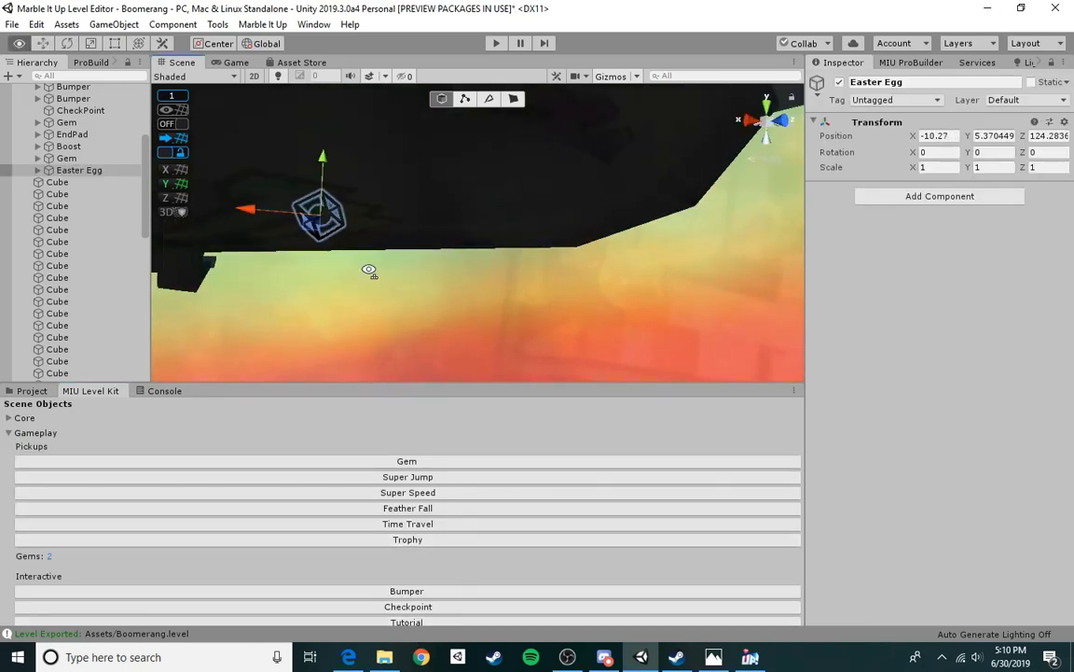
pyautogui.moveTo(370, 271); pyautogui.dragTo(464, 235, button='right')
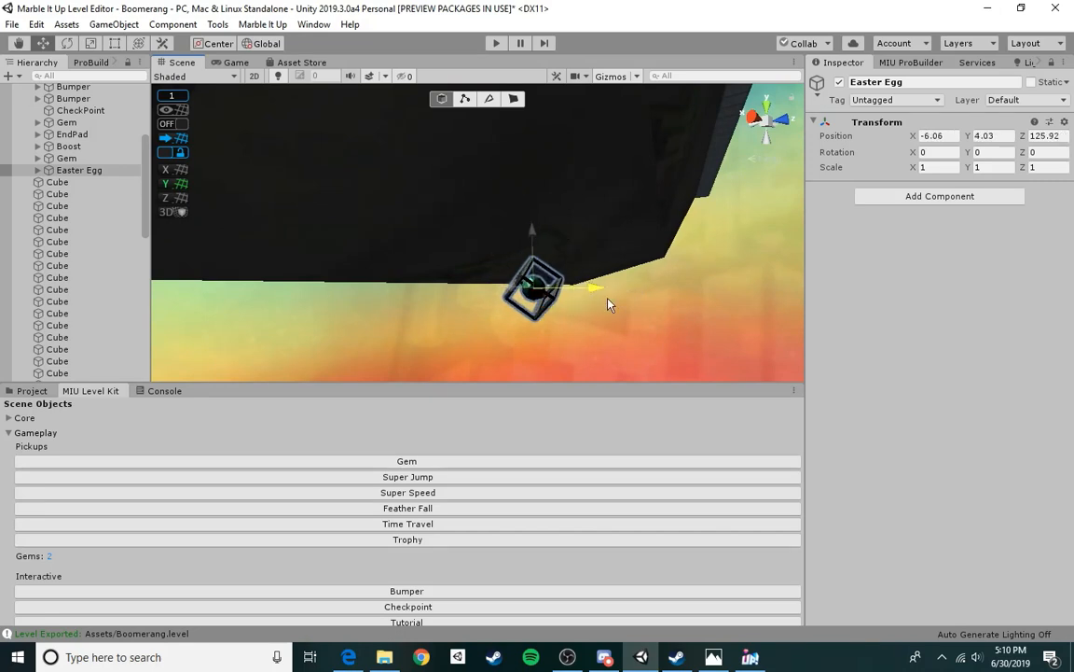
pyautogui.moveTo(608, 305); pyautogui.dragTo(619, 305)
pyautogui.moveTo(621, 304); pyautogui.dragTo(560, 327, button='right')
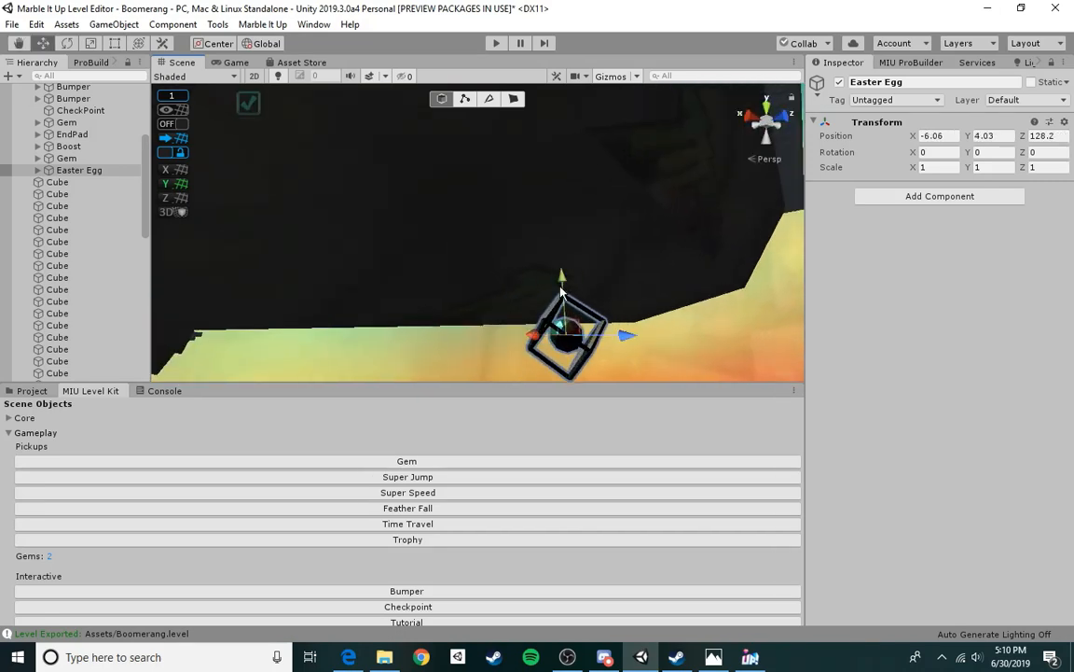
pyautogui.moveTo(550, 252); pyautogui.dragTo(551, 252)
pyautogui.moveTo(552, 252); pyautogui.dragTo(597, 331, button='right')
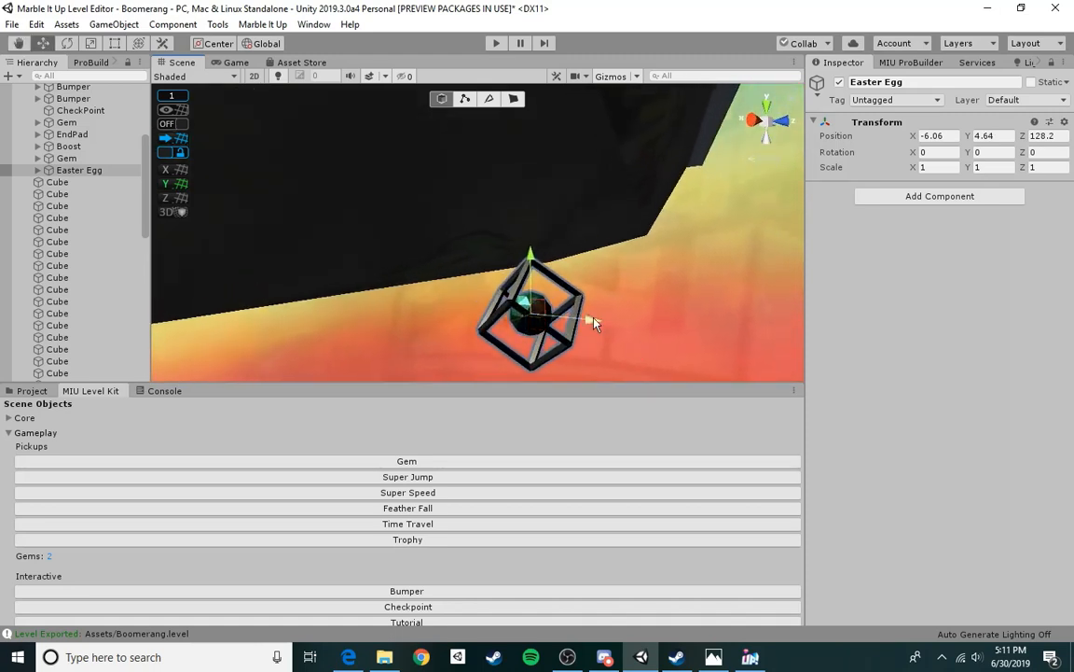
pyautogui.moveTo(513, 241); pyautogui.dragTo(514, 226)
pyautogui.moveTo(514, 227); pyautogui.dragTo(563, 263, button='right')
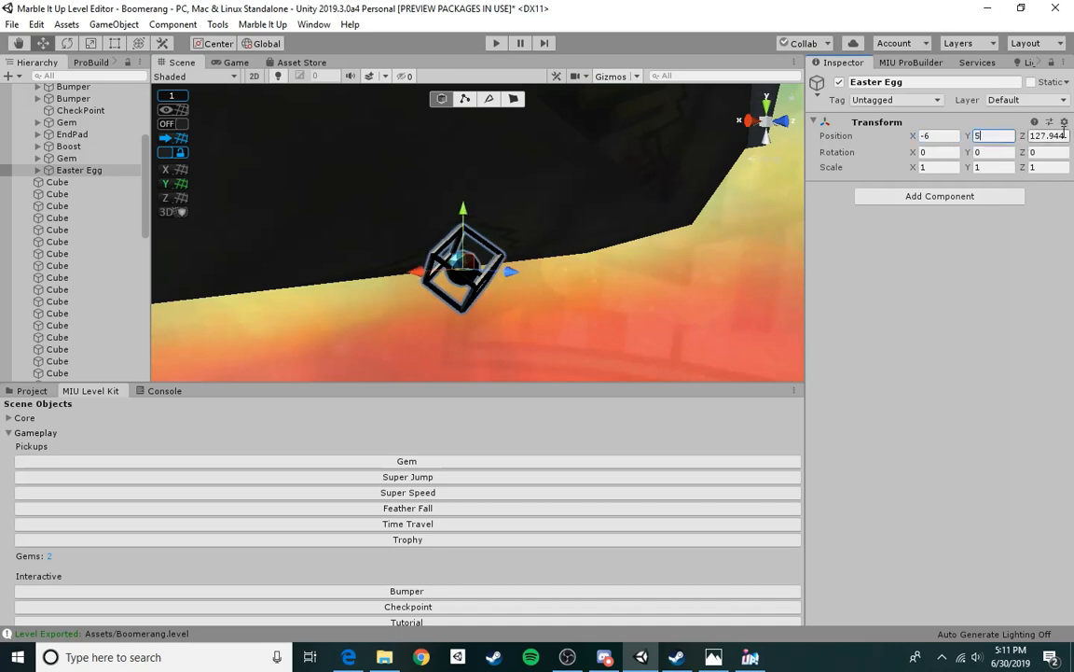
pyautogui.moveTo(521, 214); pyautogui.dragTo(510, 248, button='right')
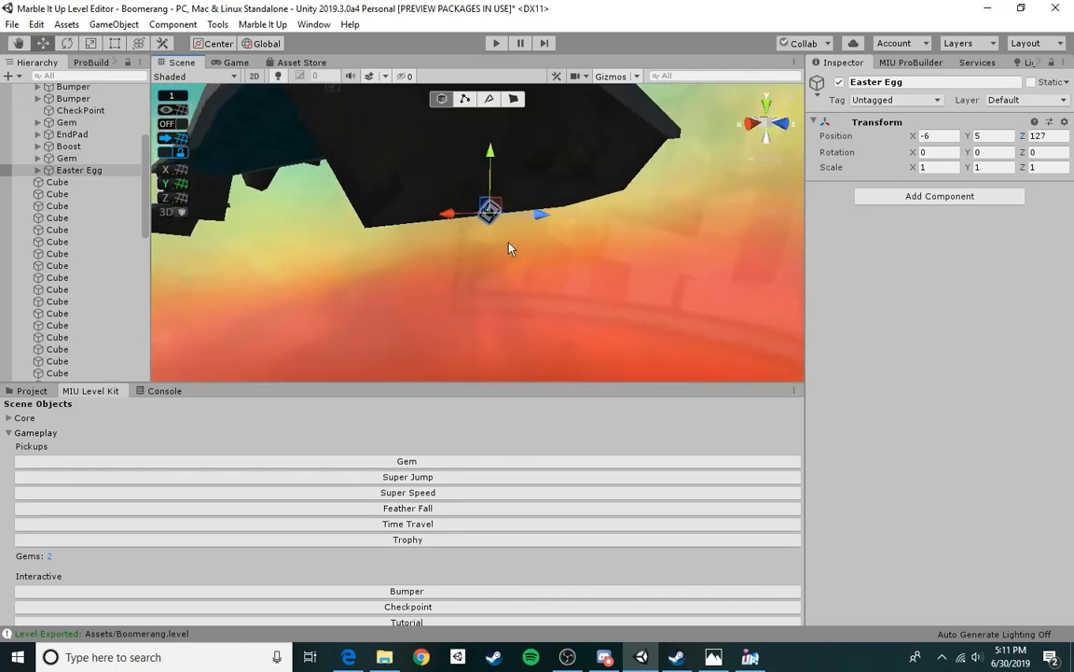
pyautogui.click(17, 26)
pyautogui.click(43, 80)
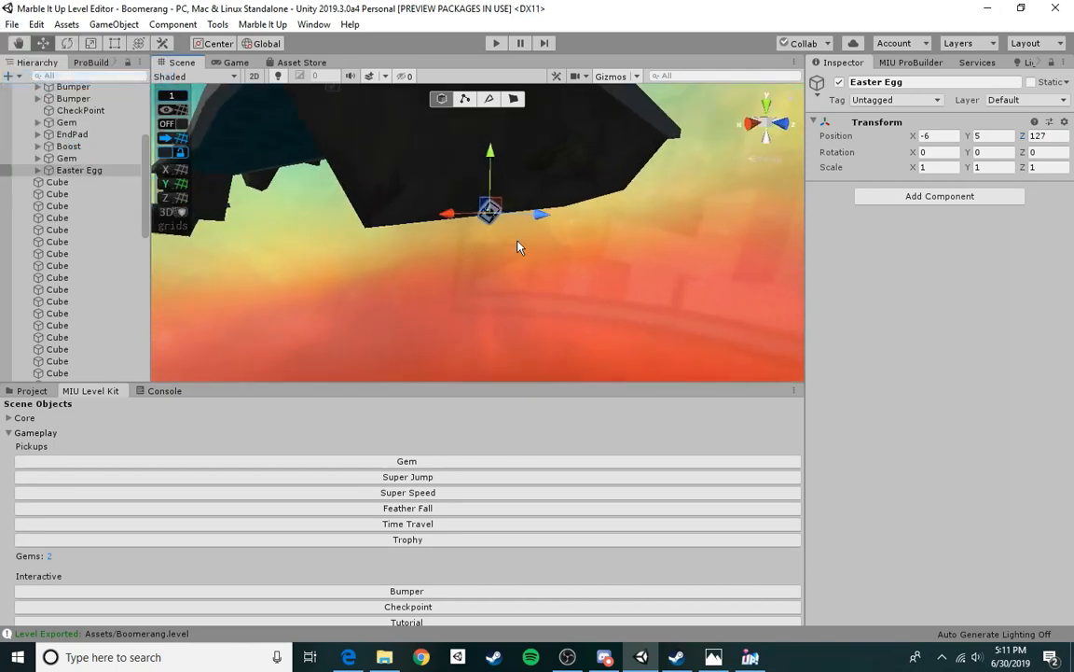
# - Raise the trophy above the icy platform and line it up with the checkpoint at X -2, Y 14, Z 120
pyautogui.moveTo(518, 241); pyautogui.dragTo(543, 240, button='right')
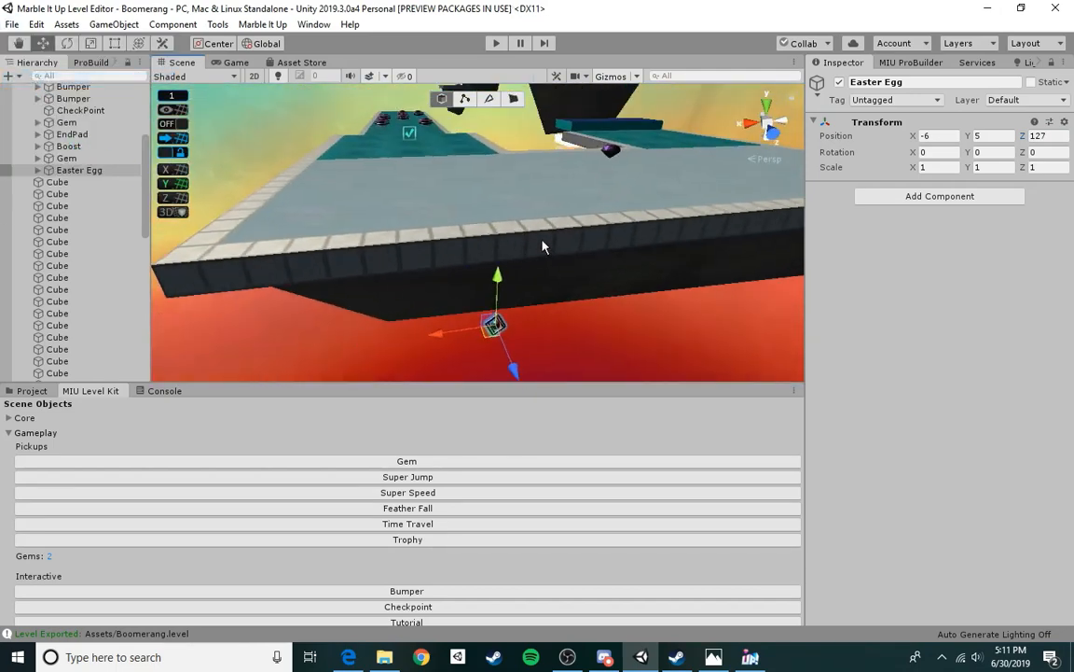
pyautogui.moveTo(498, 281); pyautogui.dragTo(494, 178)
pyautogui.moveTo(467, 179); pyautogui.dragTo(497, 243, button='right')
pyautogui.moveTo(498, 243); pyautogui.dragTo(383, 269)
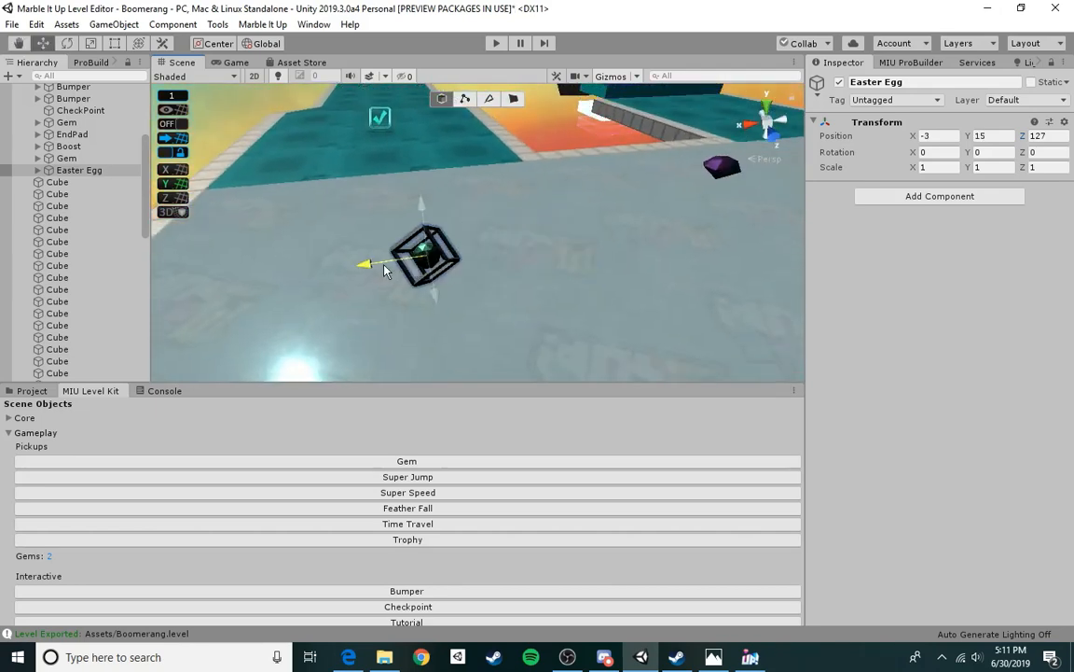
pyautogui.moveTo(410, 277); pyautogui.dragTo(532, 304, button='right')
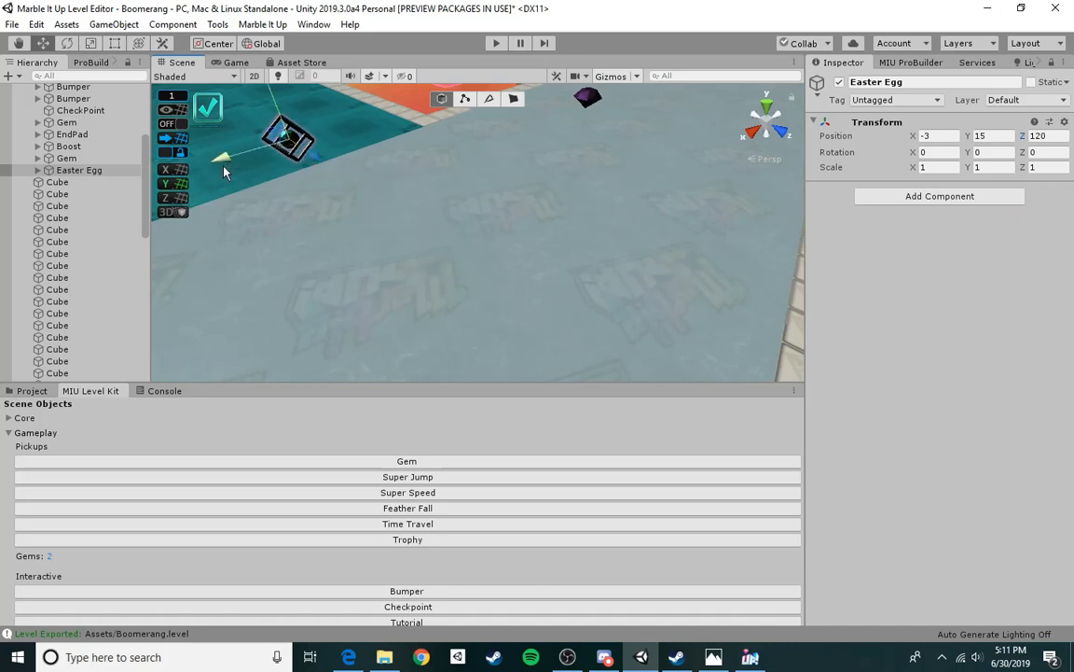
pyautogui.moveTo(224, 171); pyautogui.dragTo(362, 185, button='right')
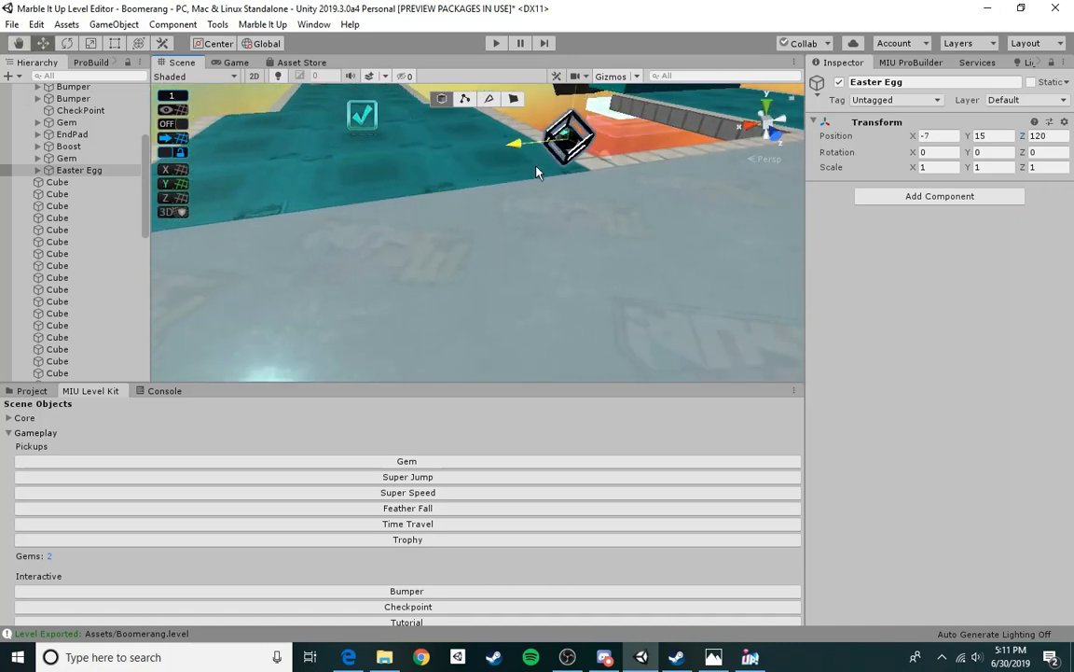
pyautogui.moveTo(537, 172); pyautogui.dragTo(616, 166, button='right')
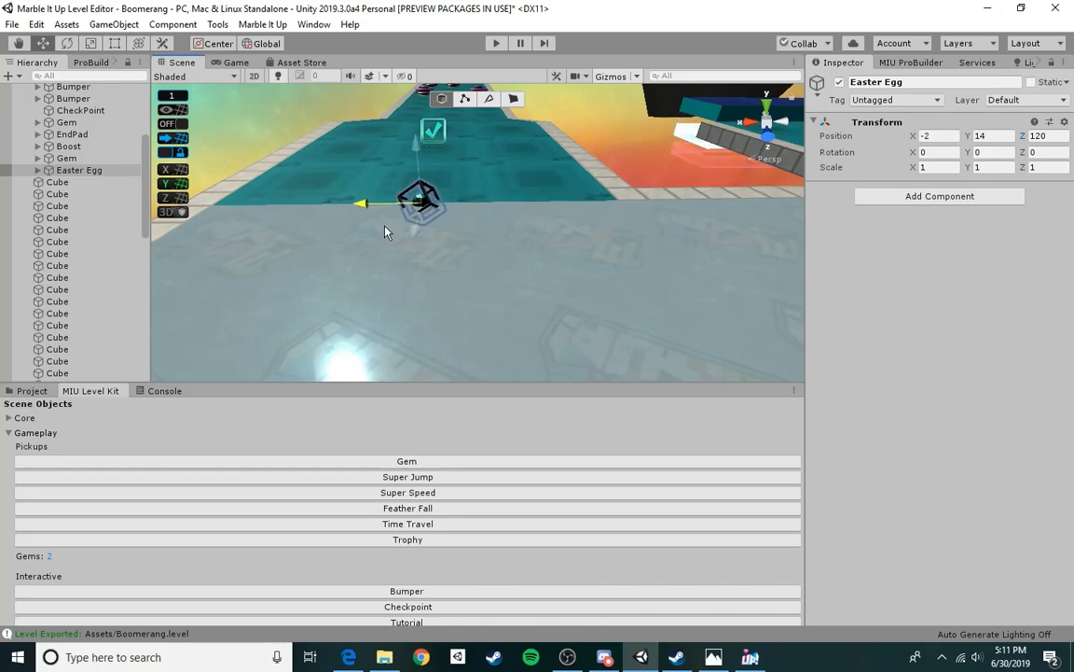
# - Move the trophy across the icy platform to Z 126 and check its alignment with the checkpoint
pyautogui.moveTo(480, 251); pyautogui.dragTo(723, 262, button='right')
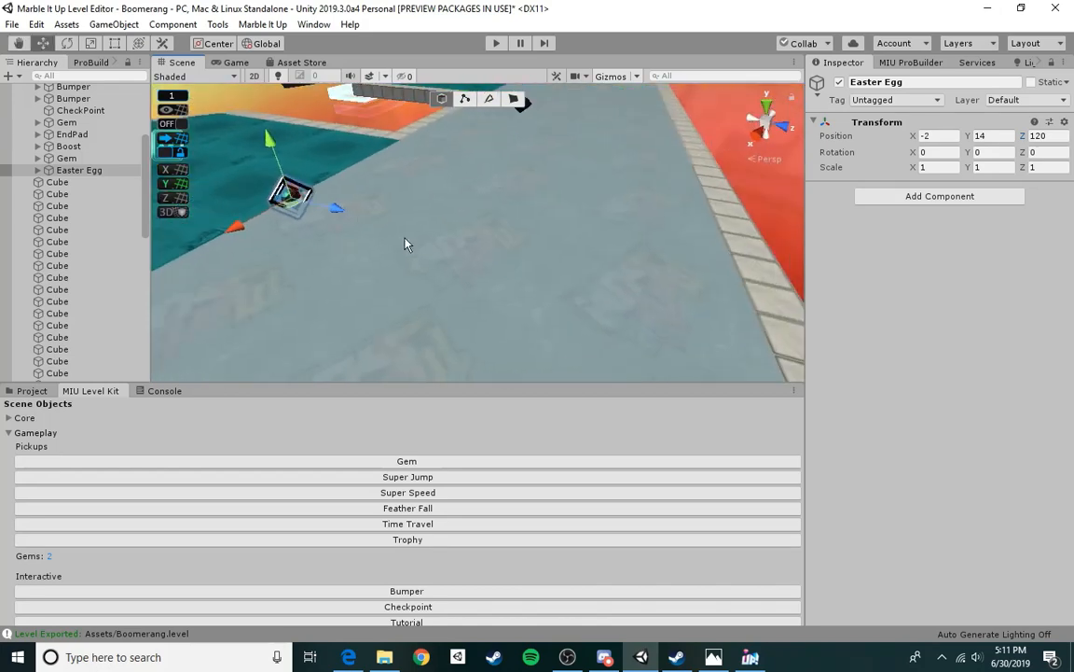
pyautogui.moveTo(508, 258); pyautogui.dragTo(477, 159, button='right')
pyautogui.moveTo(495, 158); pyautogui.dragTo(478, 160)
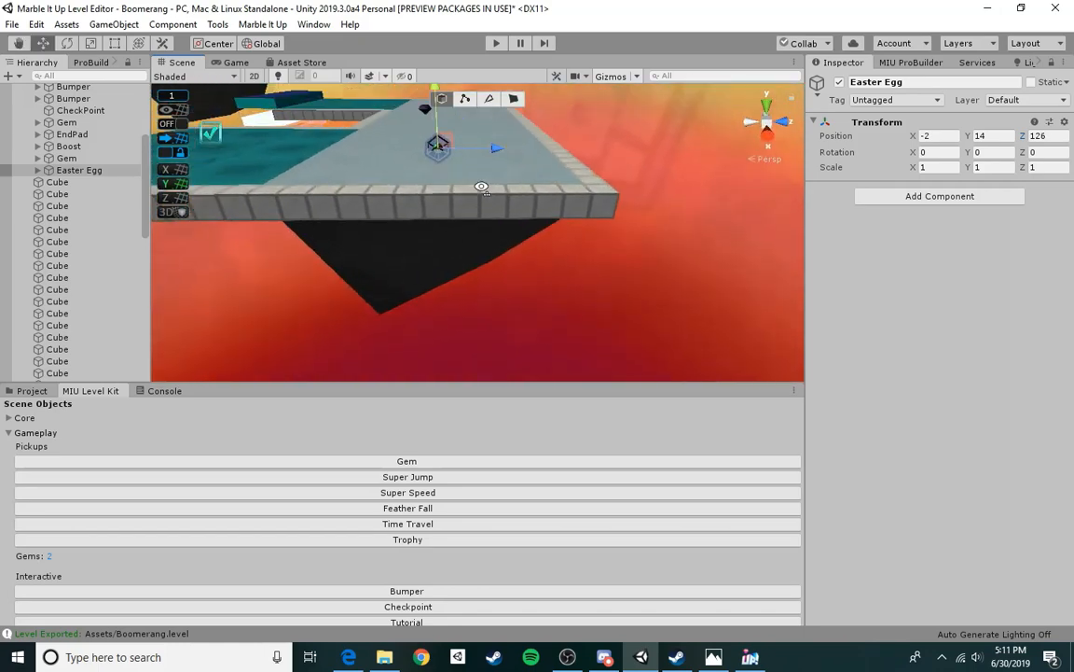
pyautogui.moveTo(481, 185); pyautogui.dragTo(473, 172, button='right')
pyautogui.keyDown('alt'); pyautogui.moveTo(467, 151); pyautogui.dragTo(697, 288); pyautogui.keyUp('alt')
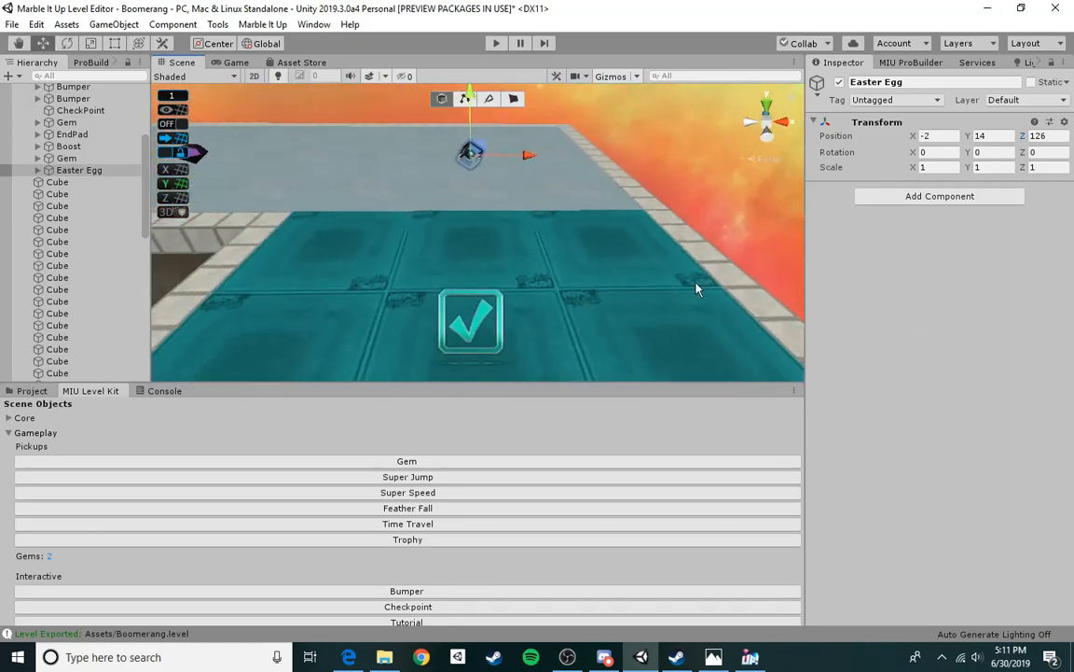
pyautogui.keyDown('alt'); pyautogui.moveTo(493, 221); pyautogui.dragTo(373, 159); pyautogui.keyUp('alt')
# - Lower the trophy straight down to Y 5 beneath the icy platform and deselect it
pyautogui.moveTo(414, 301); pyautogui.dragTo(417, 319)
pyautogui.moveTo(420, 322); pyautogui.dragTo(376, 181, button='right')
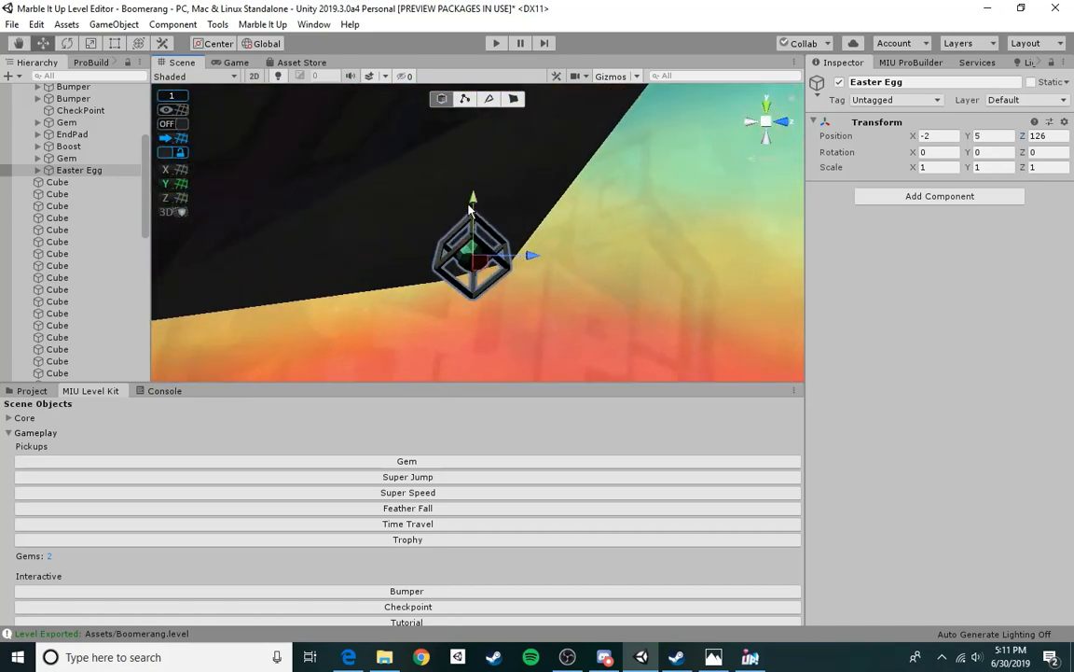
pyautogui.keyDown('alt'); pyautogui.moveTo(470, 191); pyautogui.dragTo(173, 237); pyautogui.keyUp('alt')
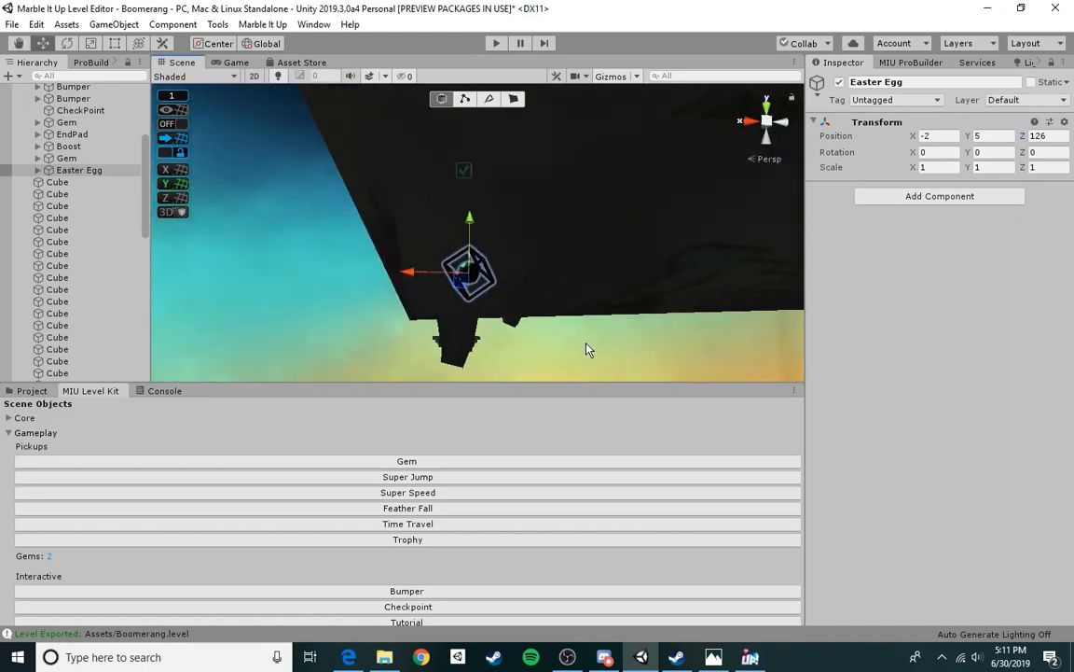
pyautogui.click(607, 352)
# - Save the Boomerang scene, and collapse the level kit's Gameplay section in favour of its Core section
pyautogui.click(12, 25)
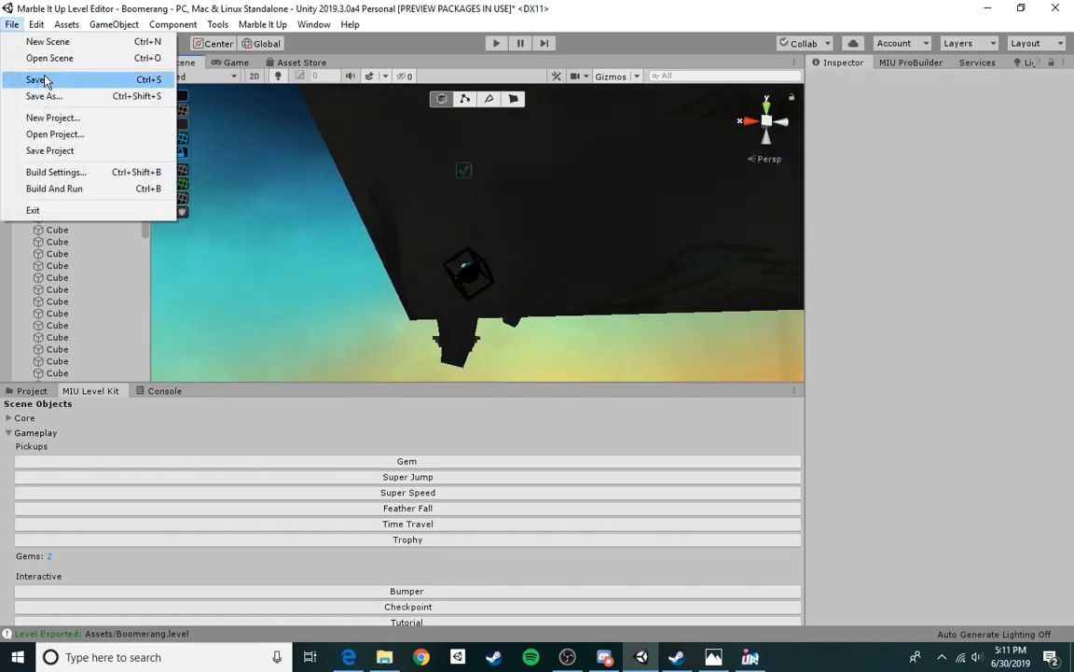
pyautogui.click(41, 80)
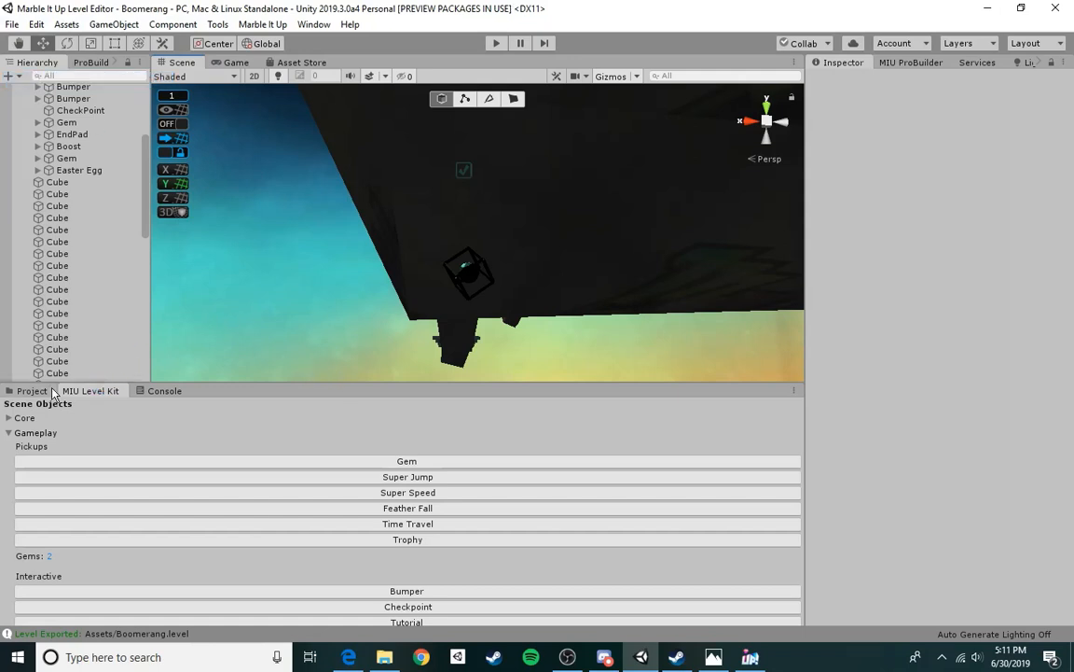
pyautogui.click(10, 431)
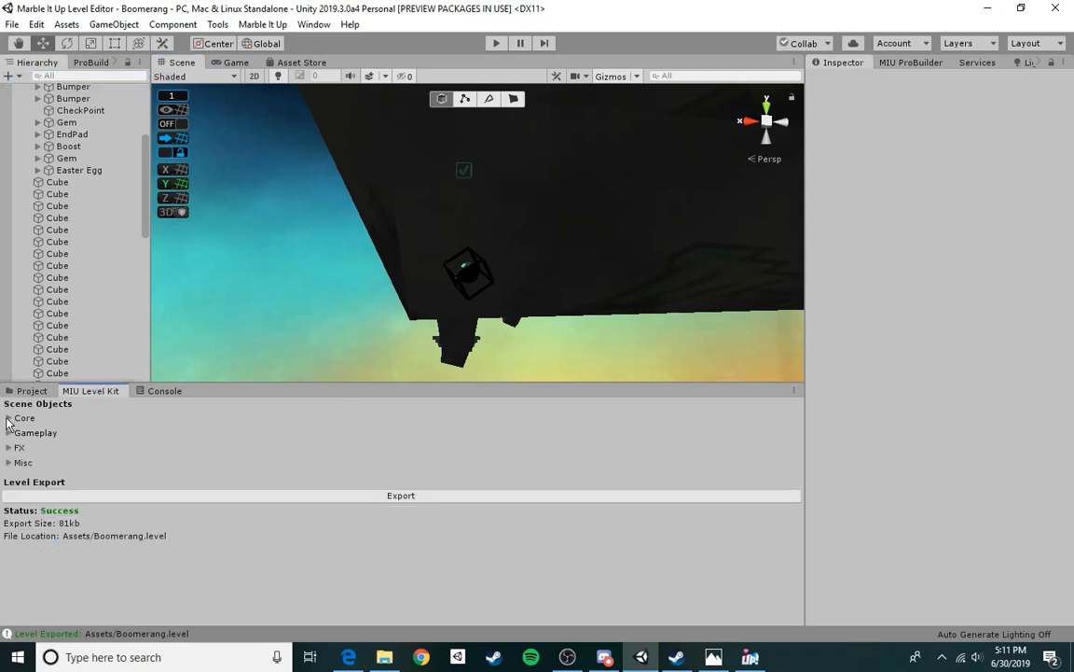
pyautogui.click(8, 417)
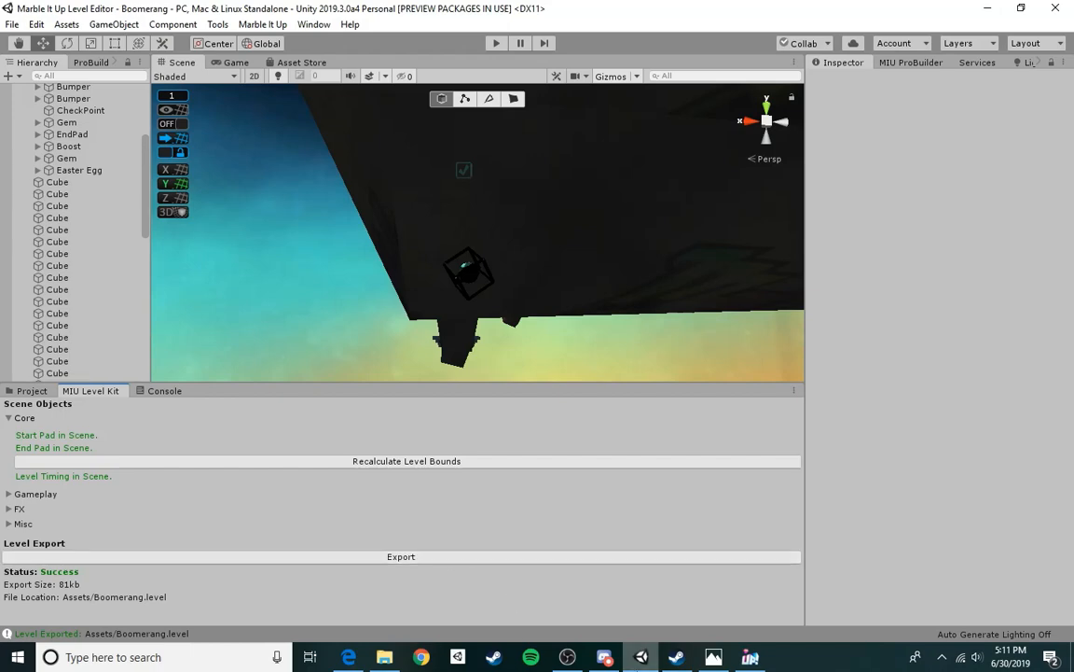
# - Switch to Marble It Up and play-test Boomerang from the start, jumping up to the bumper section
pyautogui.click(605, 656)
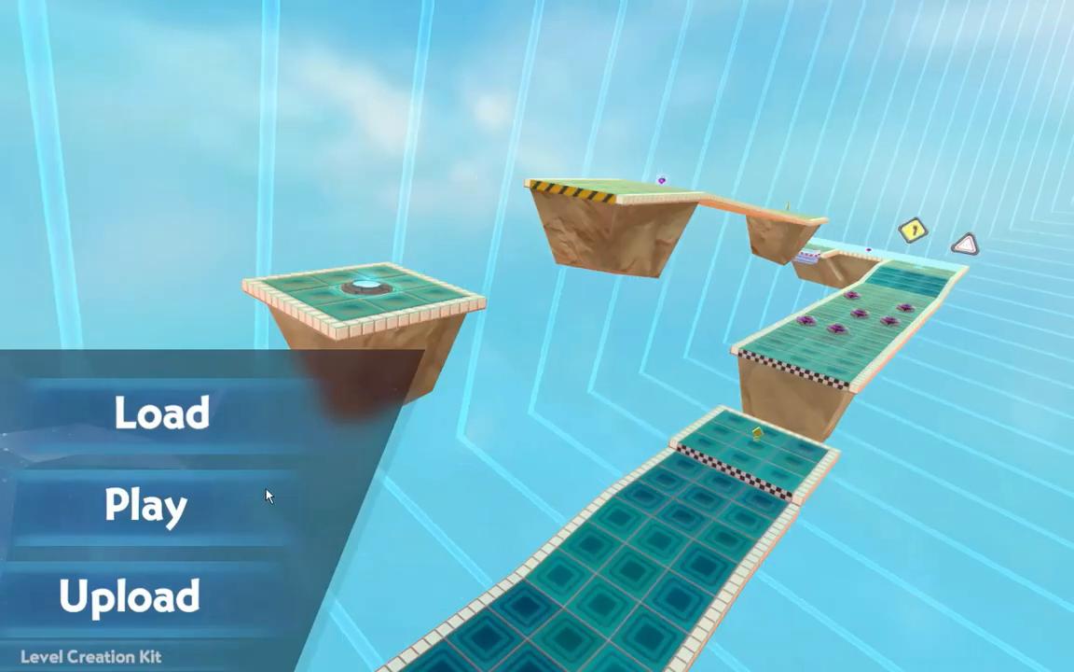
pyautogui.click(264, 496)
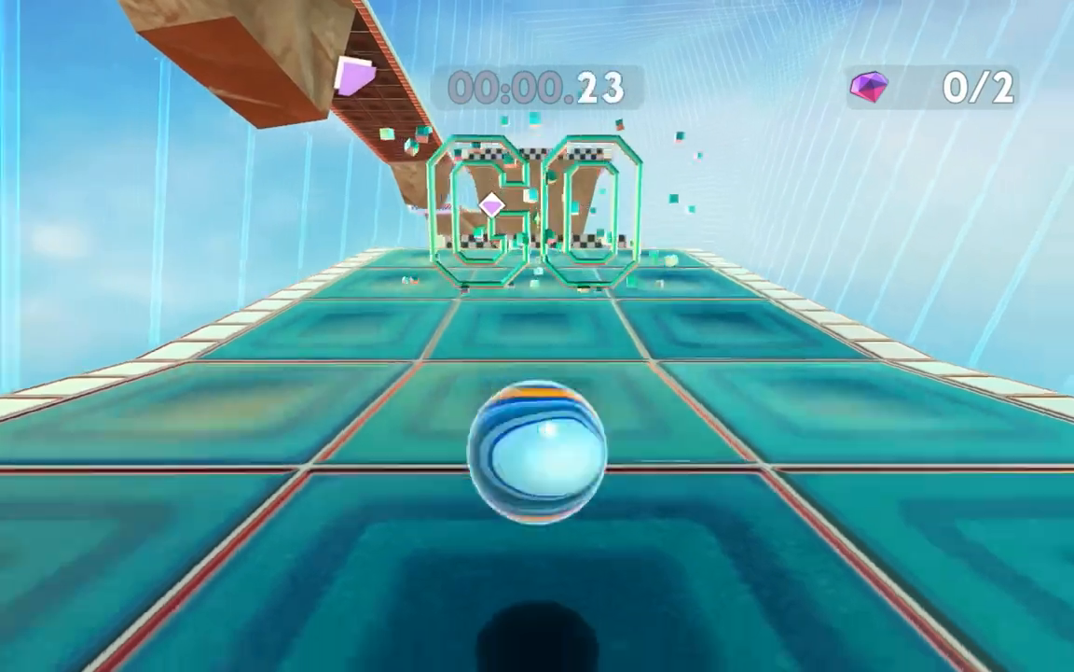
pyautogui.press('w')
pyautogui.press('w')
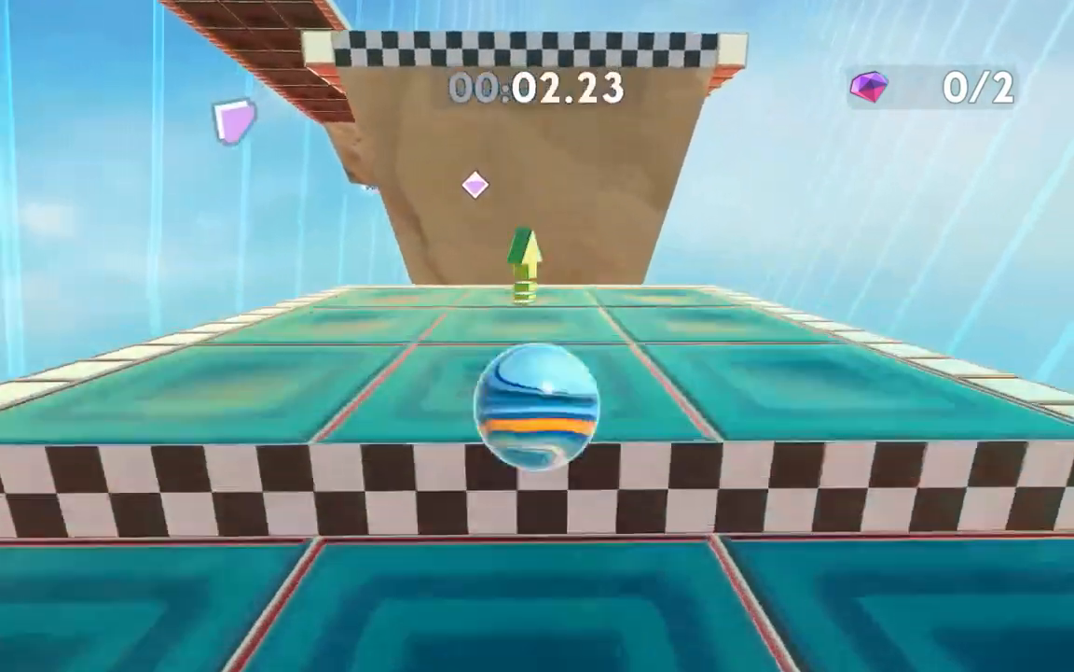
pyautogui.press('space')
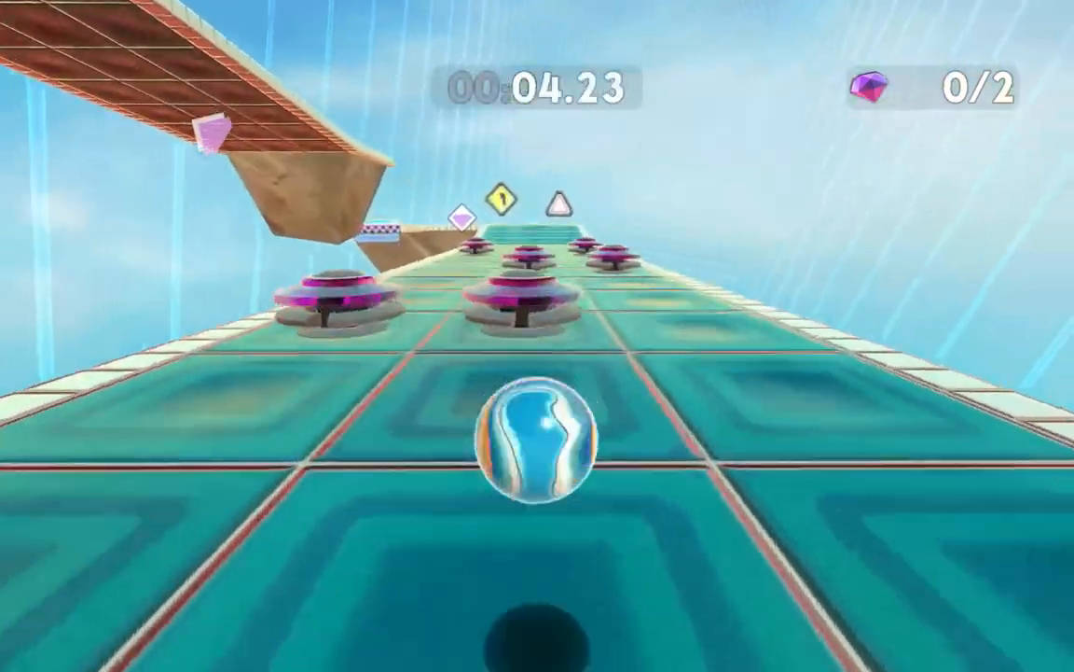
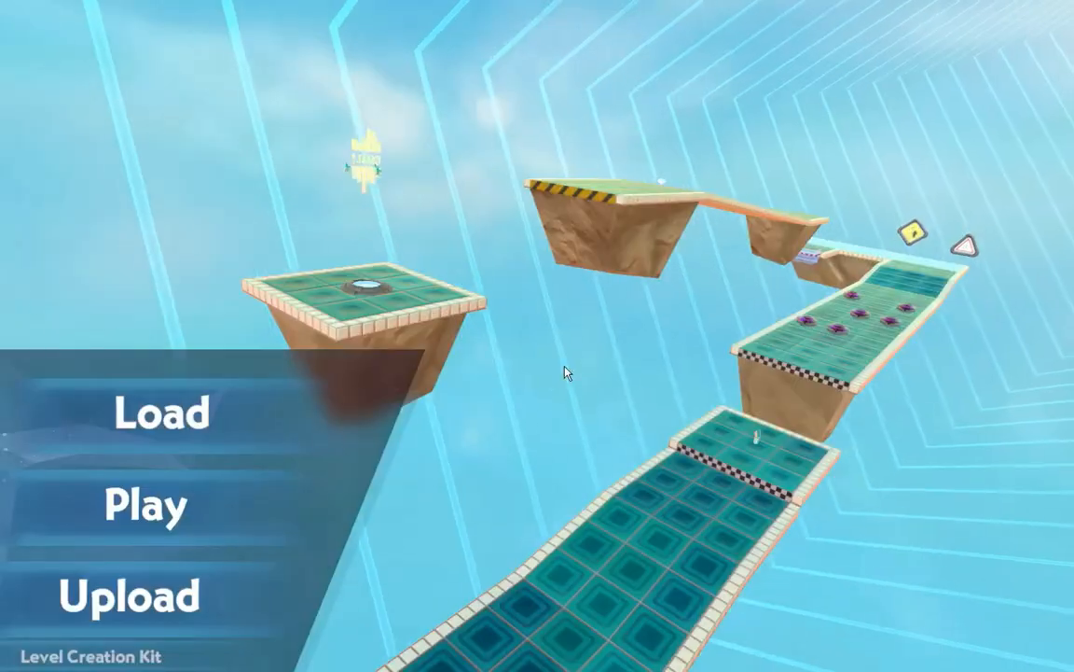
# - Switch back to Unity, look over the icy section of the level, and collapse the level kit's Core section
pyautogui.press('super')
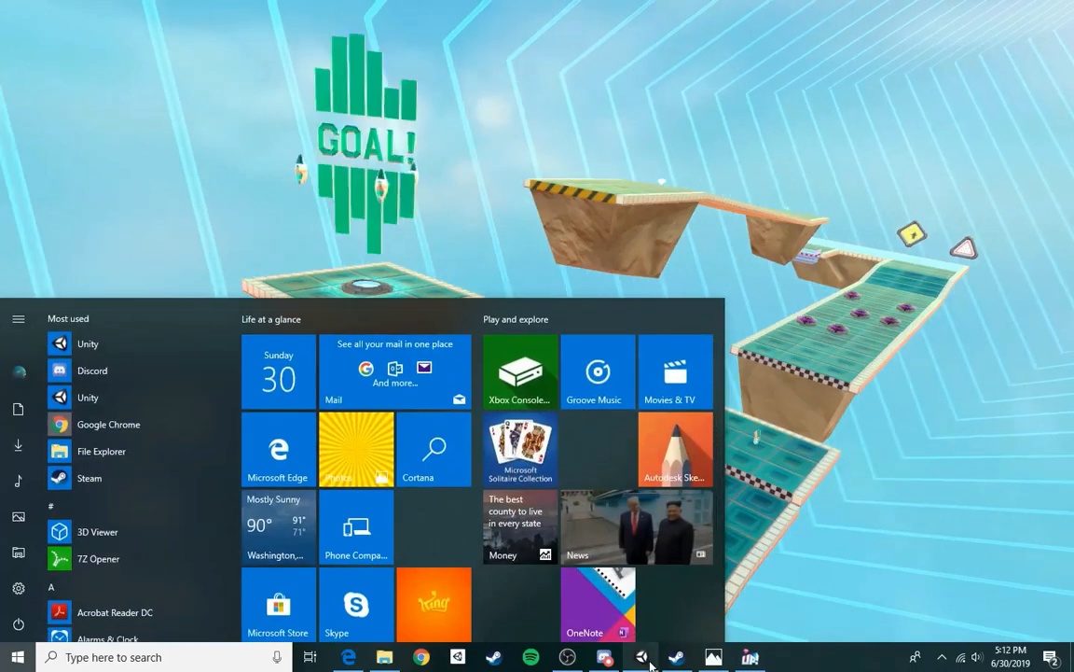
pyautogui.click(641, 657)
pyautogui.moveTo(501, 190); pyautogui.dragTo(627, 333, button='right')
pyautogui.press('s')
pyautogui.press('w')
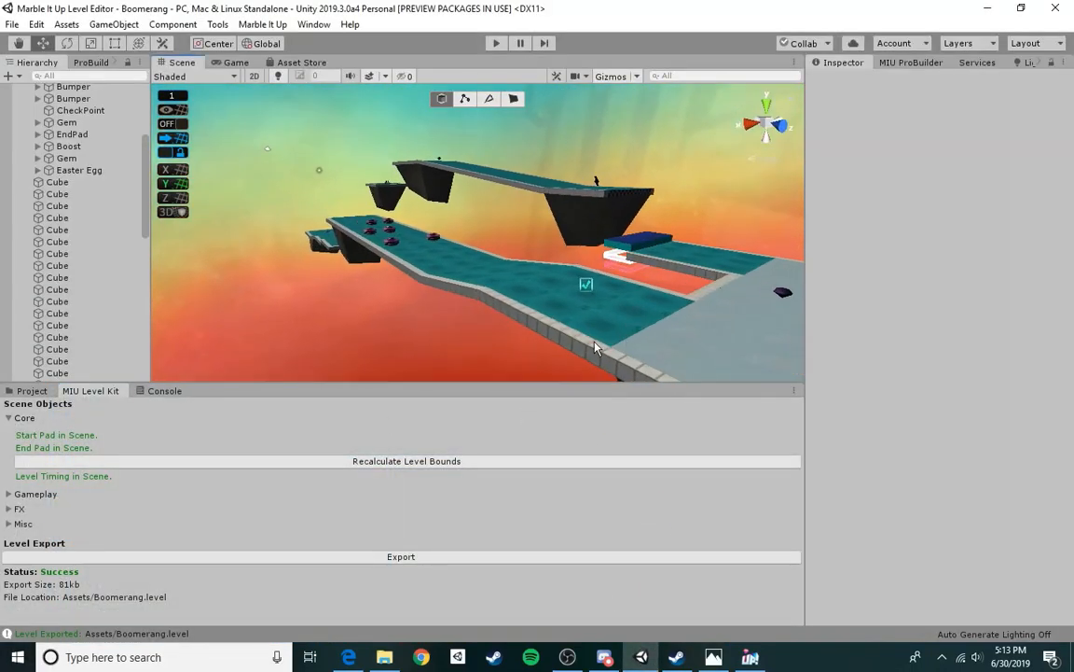
pyautogui.click(8, 419)
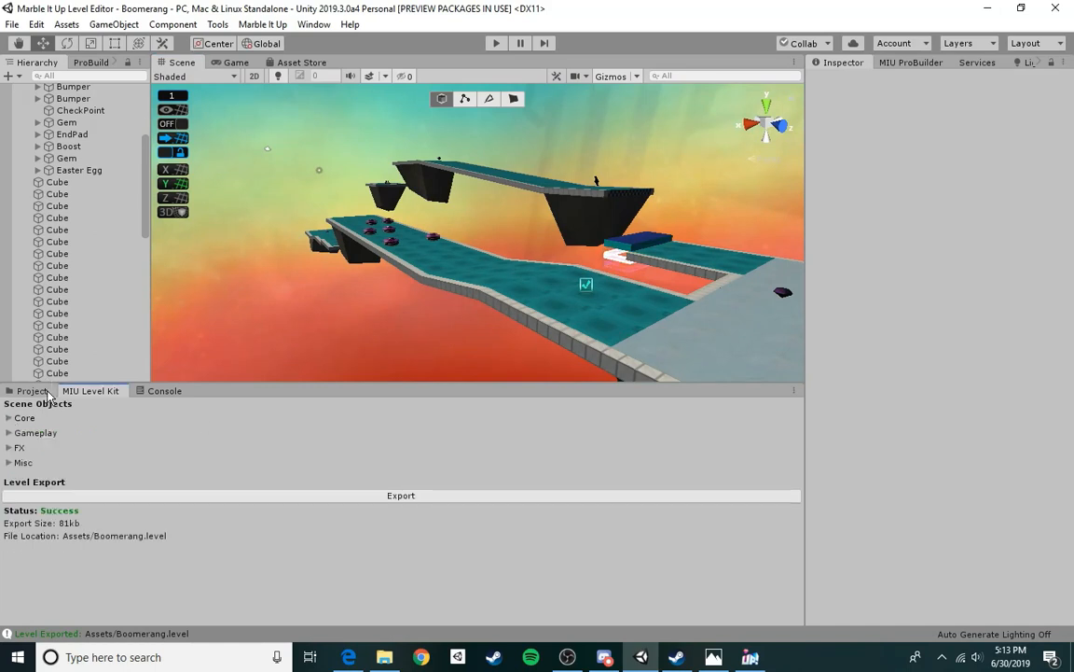
# - Open the Clouds folder under Assets/MIU/Prefabs/FX in the project files
pyautogui.click(25, 391)
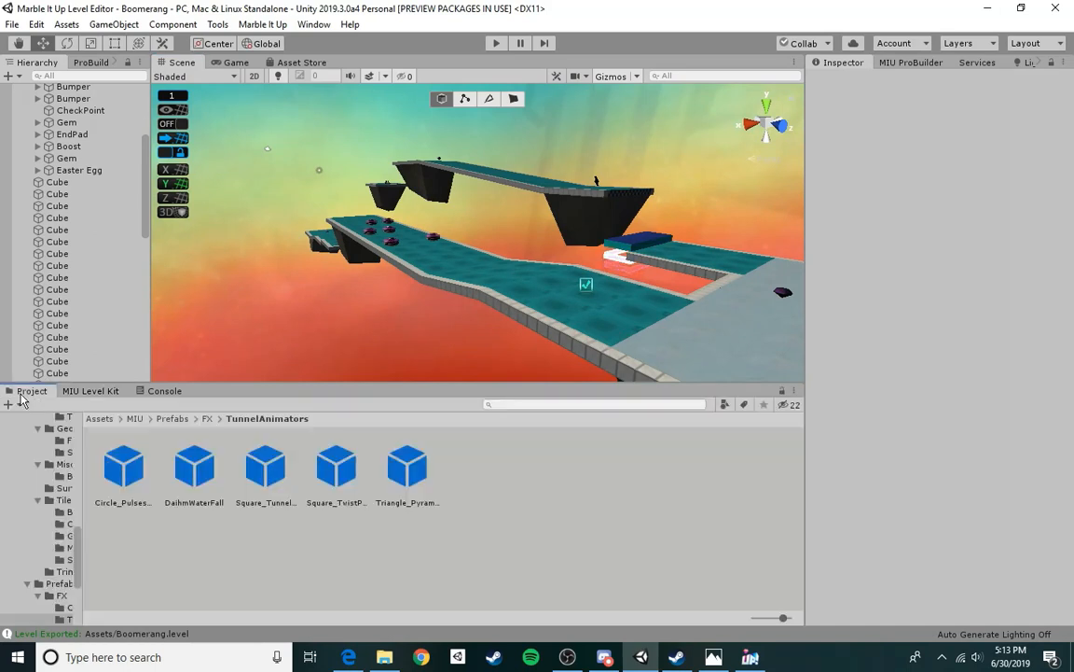
pyautogui.click(110, 420)
pyautogui.doubleClick(199, 489)
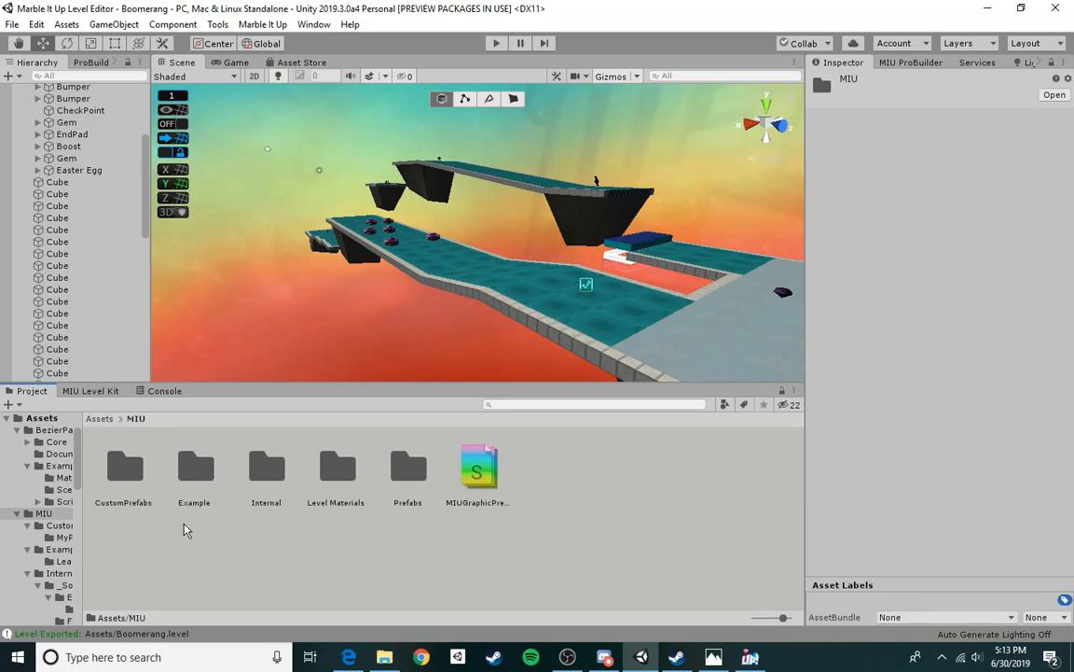
pyautogui.doubleClick(411, 485)
pyautogui.doubleClick(131, 471)
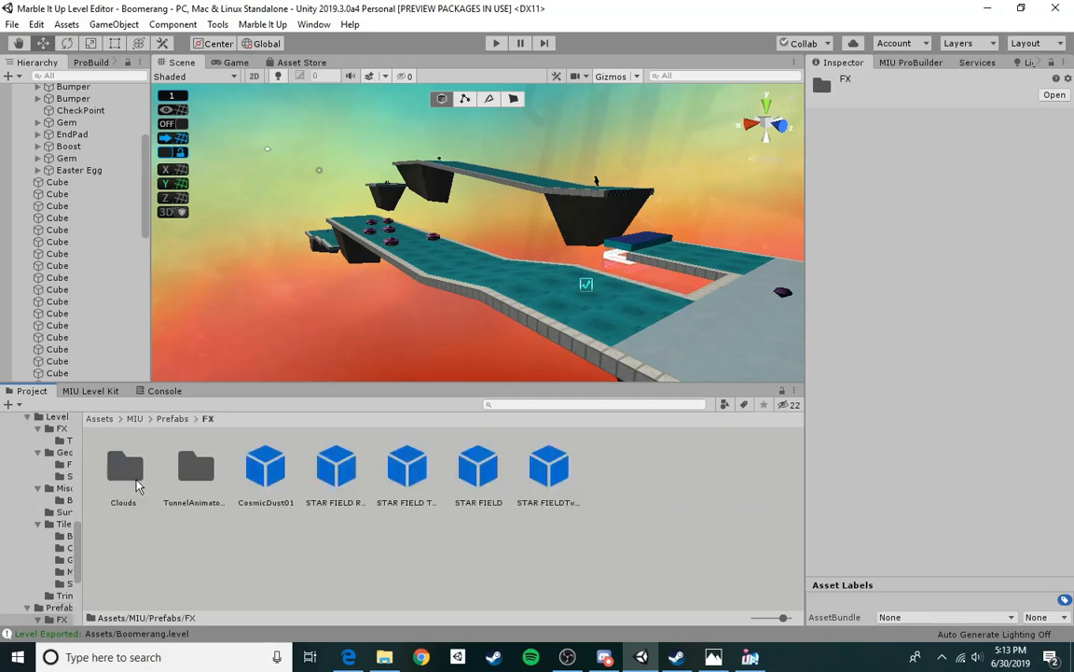
pyautogui.doubleClick(126, 468)
# - Place a CloudClusterSky03 prefab in the open sky beside the starting platform, at about X 28.7, Y 19.9, Z -29.3
pyautogui.keyDown('alt'); pyautogui.moveTo(426, 326); pyautogui.dragTo(282, 263); pyautogui.keyUp('alt')
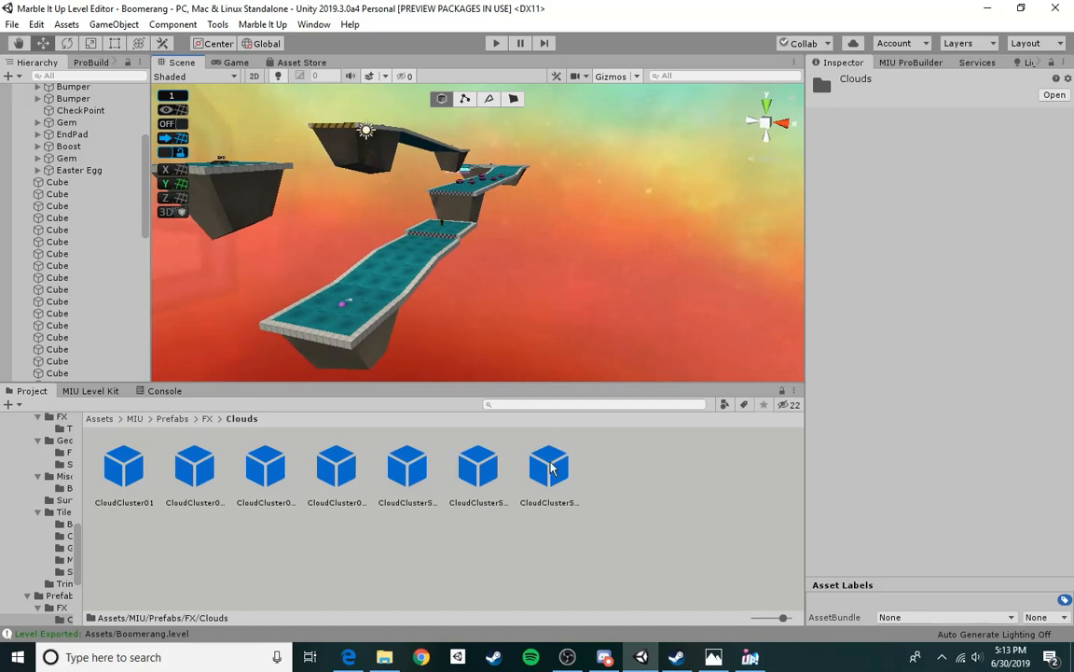
pyautogui.click(594, 291)
pyautogui.press('f')
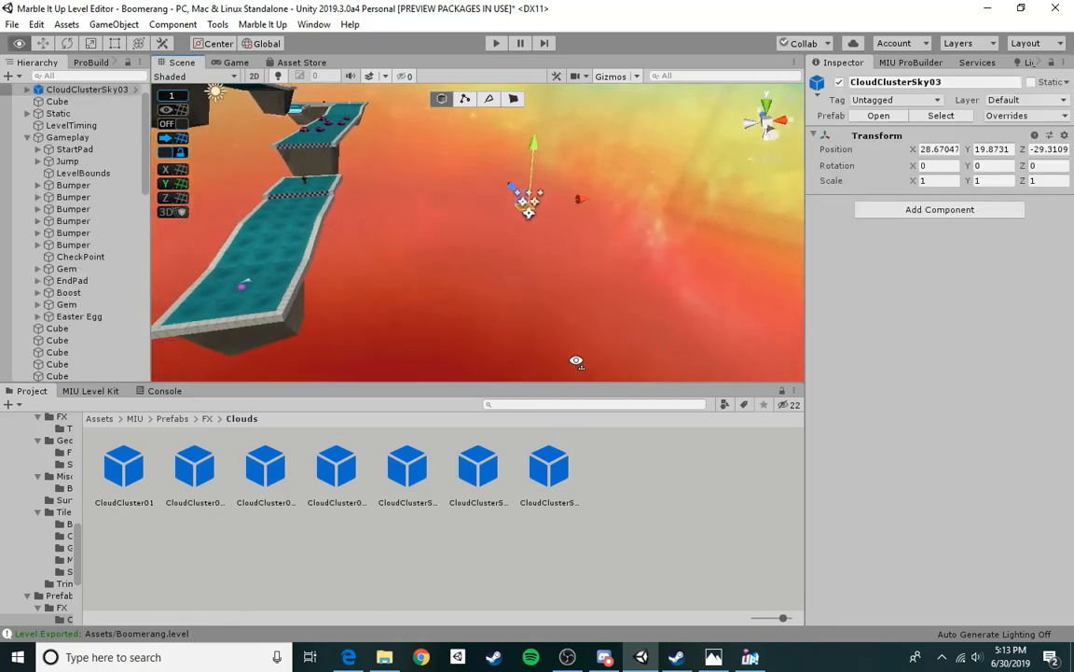
# - Place a CloudCluster01 prefab below the level at about X 21.3, Y -2.3, Z 94.4
pyautogui.keyDown('alt'); pyautogui.moveTo(555, 233); pyautogui.dragTo(246, 165); pyautogui.keyUp('alt')
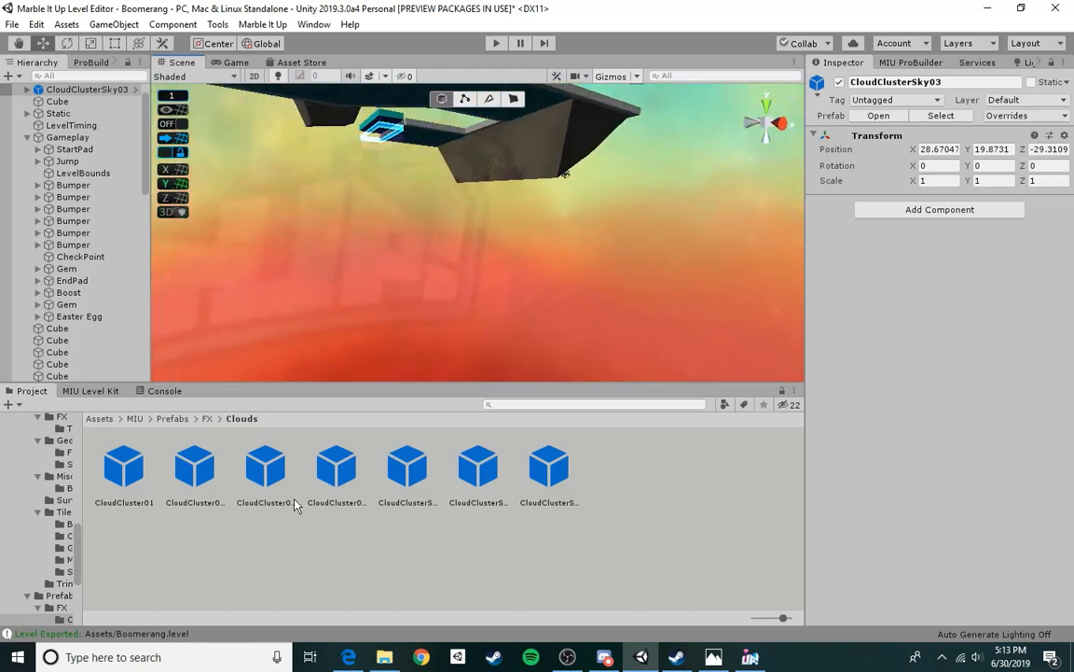
pyautogui.moveTo(140, 467); pyautogui.dragTo(472, 295)
pyautogui.moveTo(472, 295); pyautogui.dragTo(311, 421, button='right')
pyautogui.moveTo(318, 373); pyautogui.dragTo(33, 307, button='right')
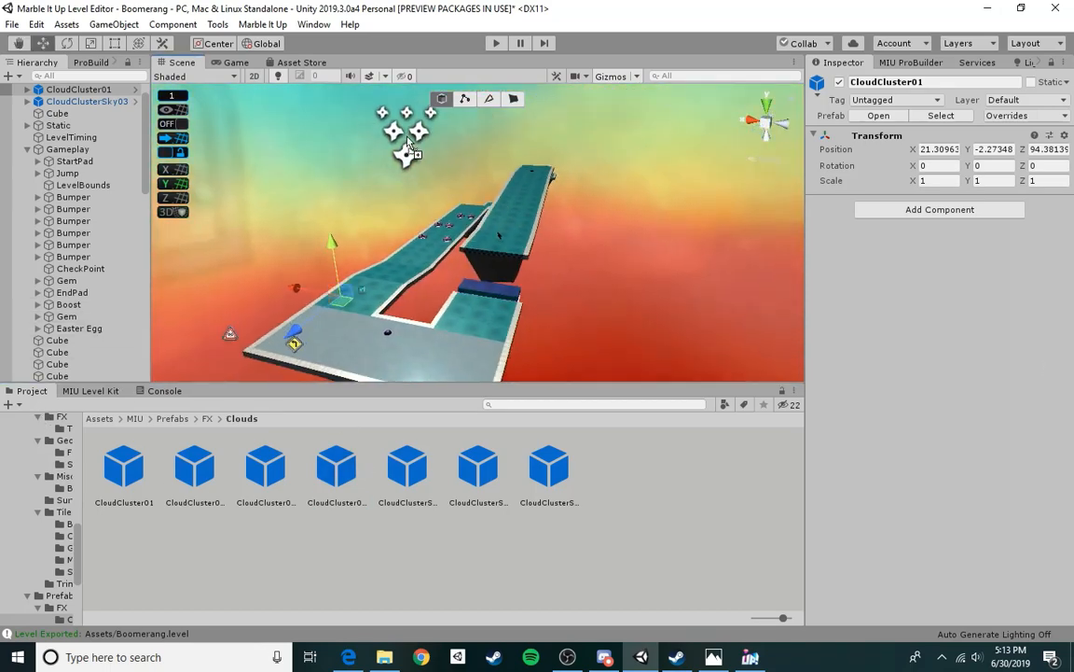
# - Place a CloudCluster02SmlSoft prefab high beyond the platforms at about X -34, Y 46.2, Z 150.5
pyautogui.moveTo(408, 143); pyautogui.dragTo(407, 143)
pyautogui.moveTo(457, 224); pyautogui.dragTo(84, 220, button='right')
pyautogui.press('d')
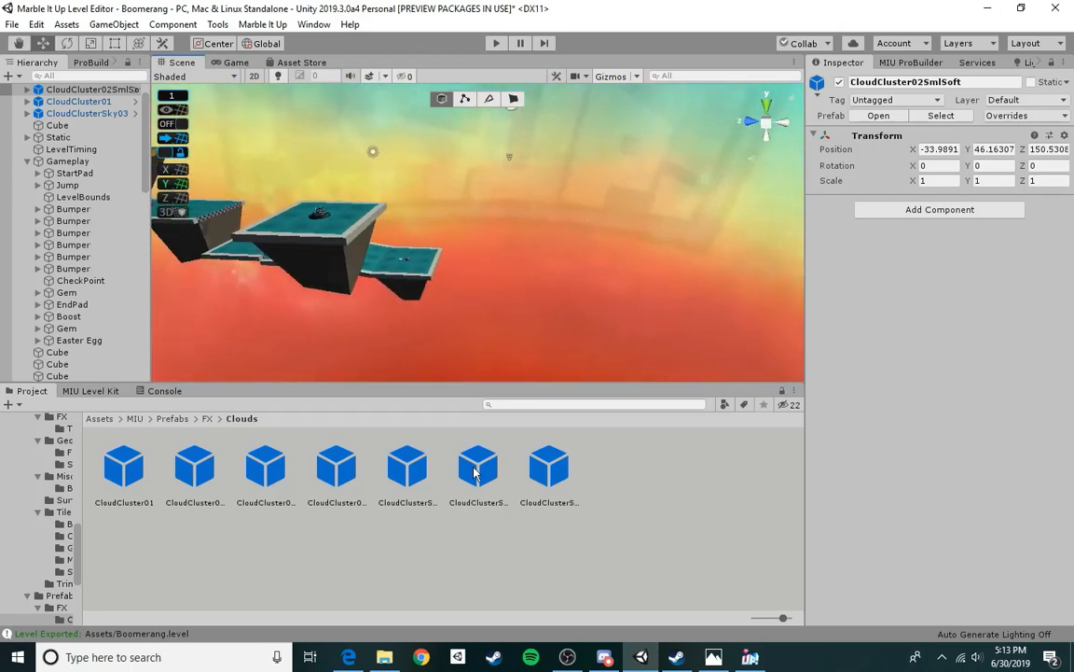
# - Add a second CloudClusterSky03 beside the level and a CloudClusterSky01 at about X -52.7, Y -4.1, Z 63
pyautogui.moveTo(548, 467); pyautogui.dragTo(587, 231)
pyautogui.moveTo(588, 230); pyautogui.dragTo(556, 329, button='right')
pyautogui.moveTo(407, 460); pyautogui.dragTo(400, 309)
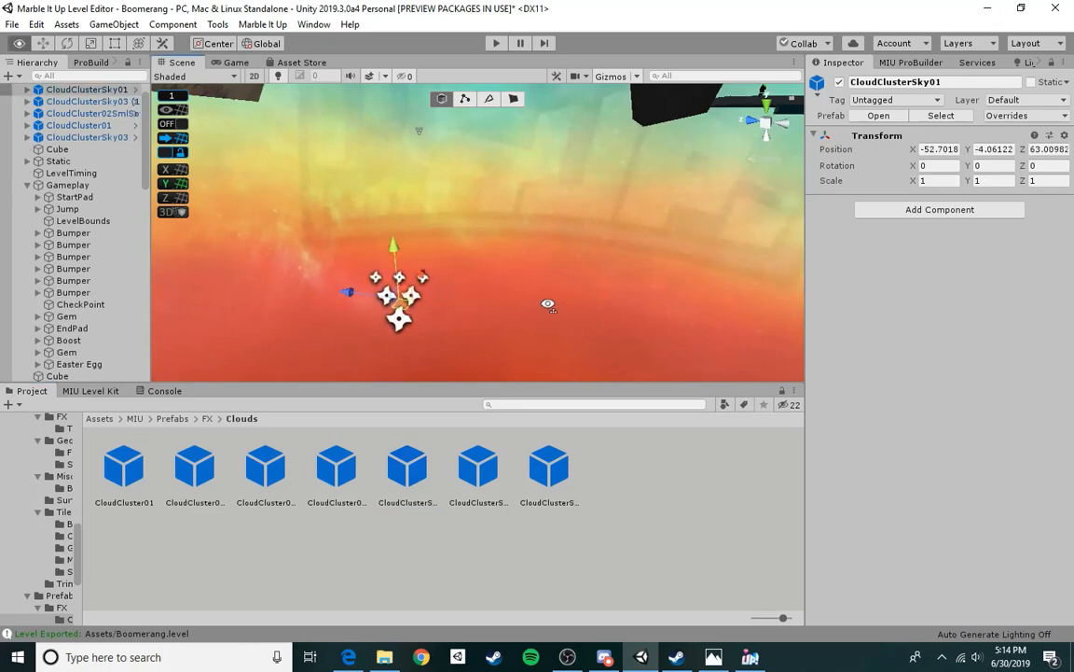
# - Place a second CloudCluster02SmlSoft in the gap between the starting path and the end pad, and deselect it
pyautogui.moveTo(400, 310); pyautogui.dragTo(133, 363, button='right')
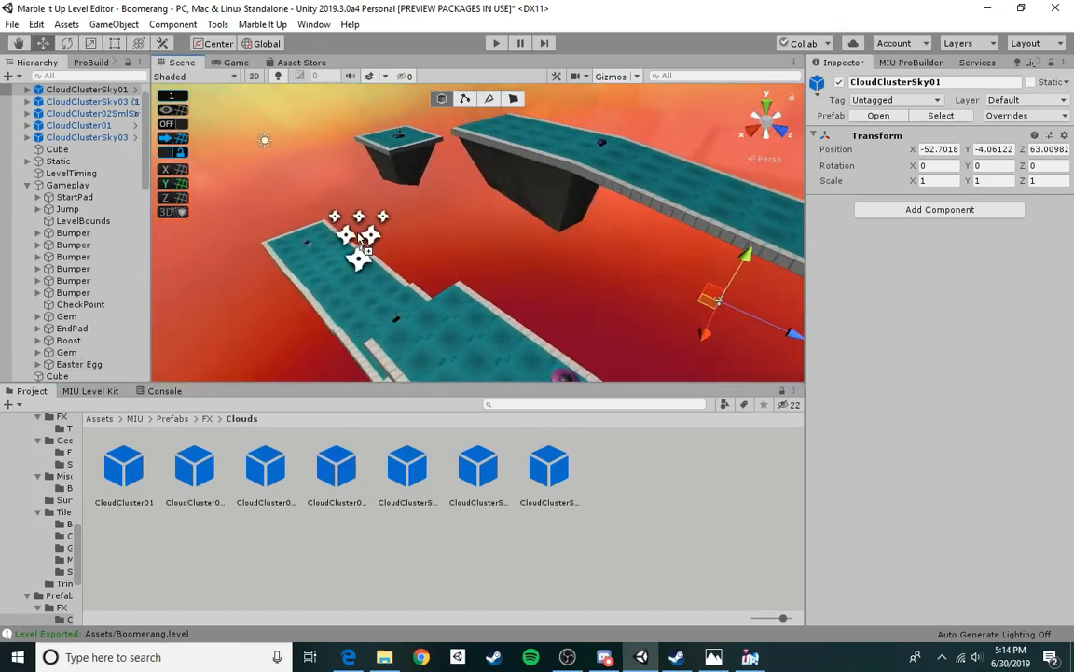
pyautogui.moveTo(359, 240); pyautogui.dragTo(376, 190)
pyautogui.press('d')
pyautogui.moveTo(534, 180); pyautogui.dragTo(61, 170, button='right')
pyautogui.click(488, 225)
# - Try a second CloudClusterSky01 near the end pad, and place a CloudClusterSky02 at about X -19.2, Y 40.7, Z -57.6
pyautogui.press('w')
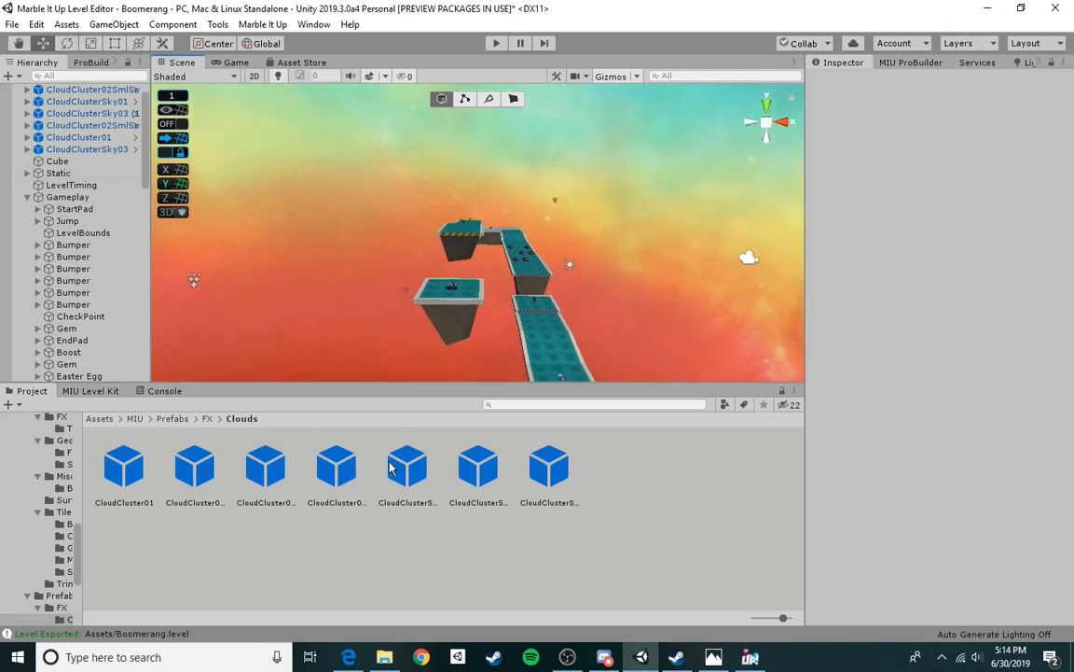
pyautogui.moveTo(461, 333); pyautogui.dragTo(461, 328)
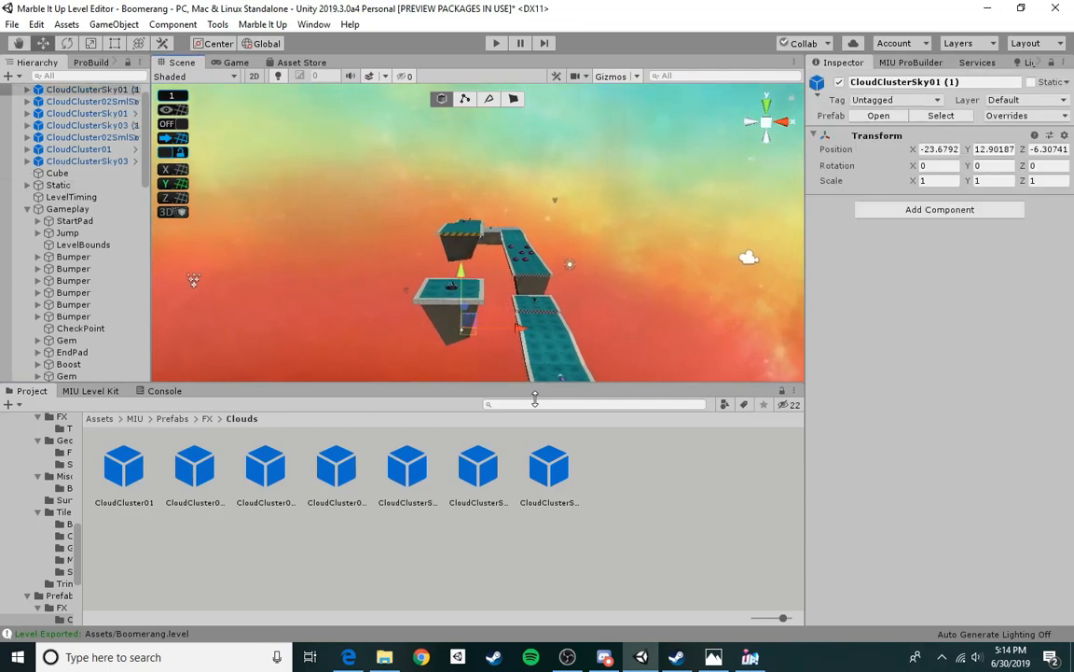
pyautogui.moveTo(477, 467); pyautogui.dragTo(492, 253)
# - Place a medium CloudCluster01 variant in the sky behind the upper platforms and deselect it
pyautogui.moveTo(491, 253); pyautogui.dragTo(625, 422, button='right')
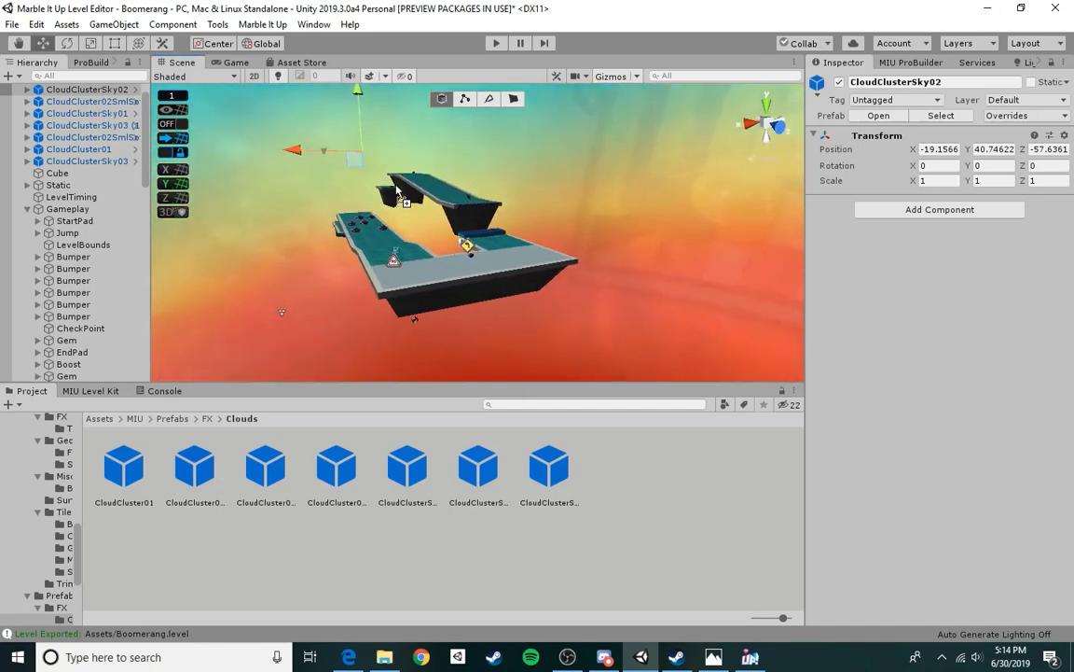
pyautogui.moveTo(396, 191); pyautogui.dragTo(388, 158)
pyautogui.click(545, 281)
pyautogui.moveTo(545, 280); pyautogui.dragTo(401, 271, button='right')
# - Save the Boomerang scene, expand the level kit's Core section, and export the level with the clouds
pyautogui.click(12, 24)
pyautogui.click(30, 78)
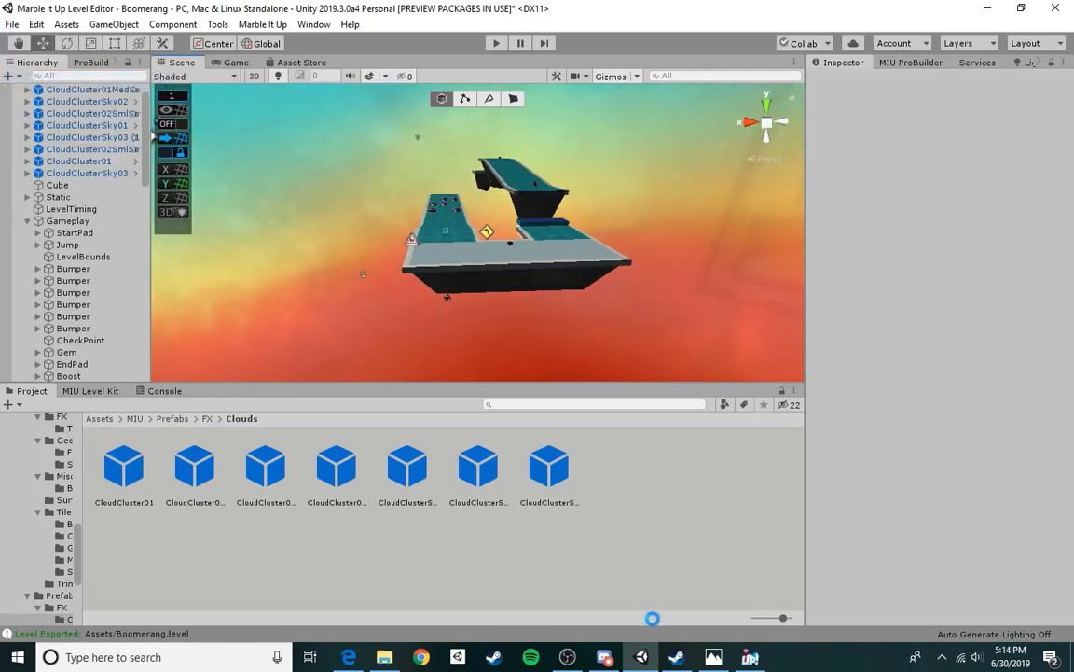
pyautogui.click(93, 391)
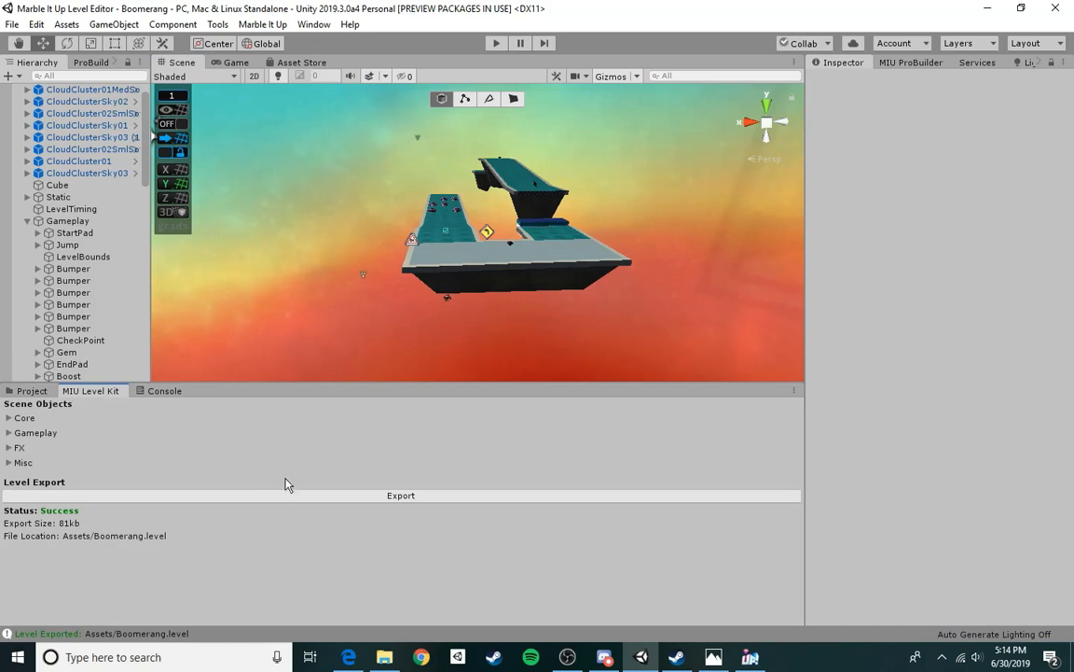
pyautogui.click(10, 419)
pyautogui.click(410, 560)
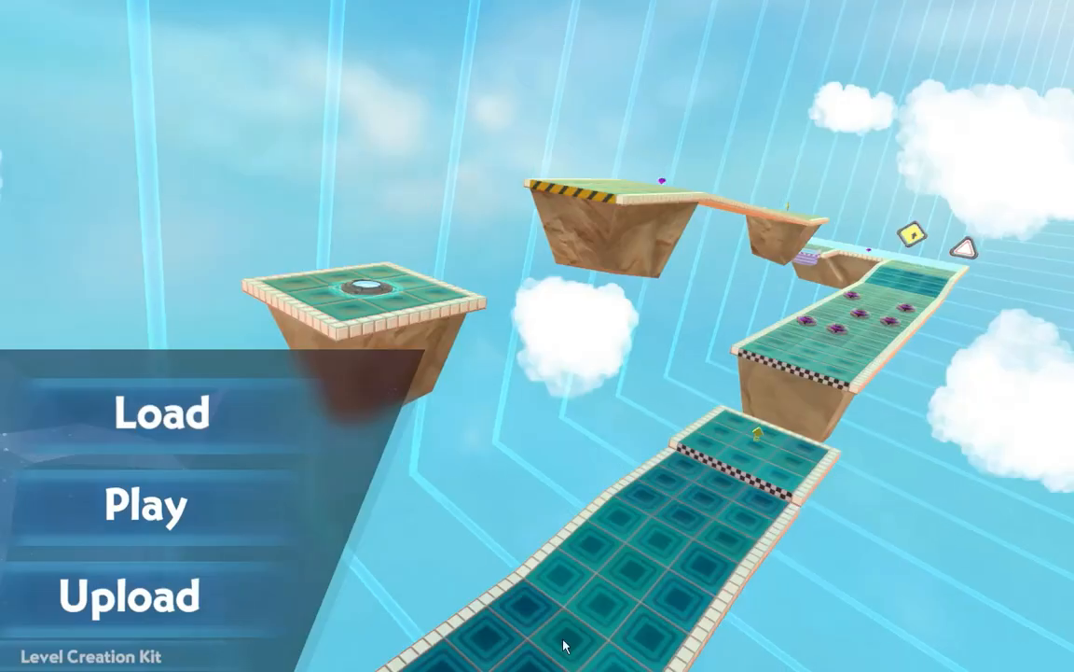
# - Play-test Boomerang in Marble It Up to see the clouds, quit the run, and return to Unity
pyautogui.click(147, 507)
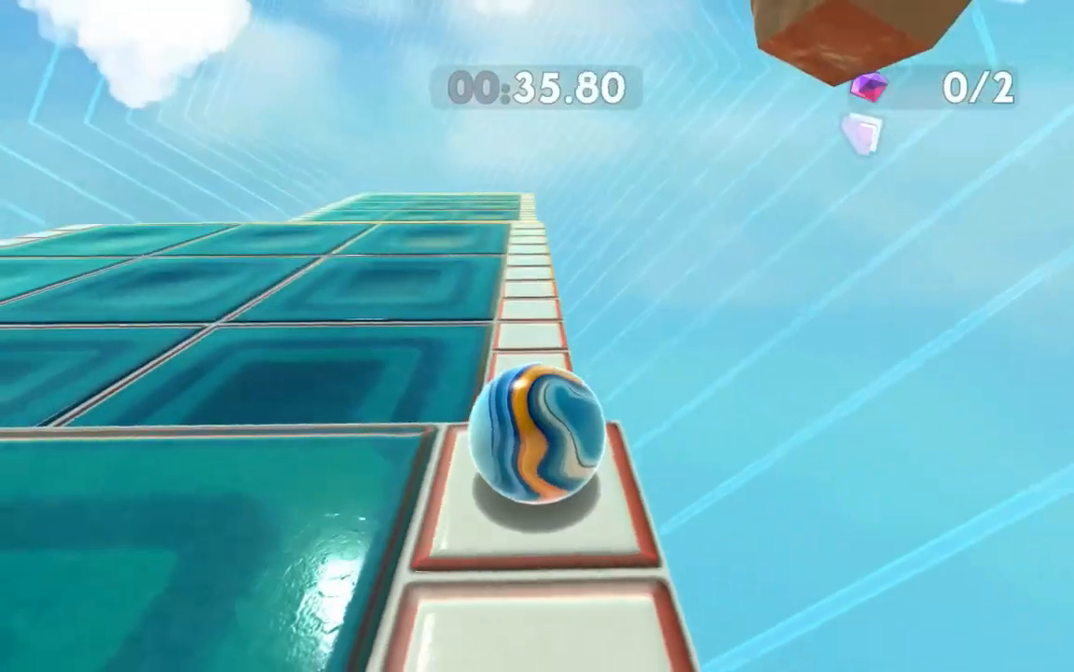
pyautogui.press('Escape')
pyautogui.press('super')
pyautogui.click(634, 658)
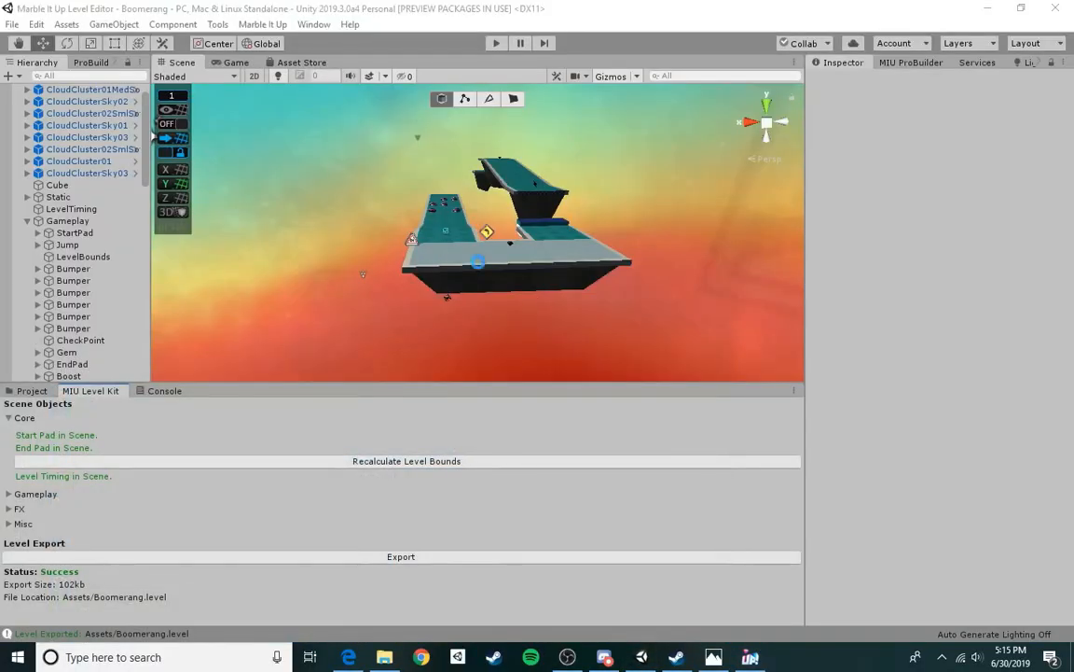
# - Move the CloudClusterSky02 near the end pad down to X -34.7, Y -13.3 and deselect it
pyautogui.moveTo(538, 273); pyautogui.dragTo(485, 179, button='right')
pyautogui.press('f')
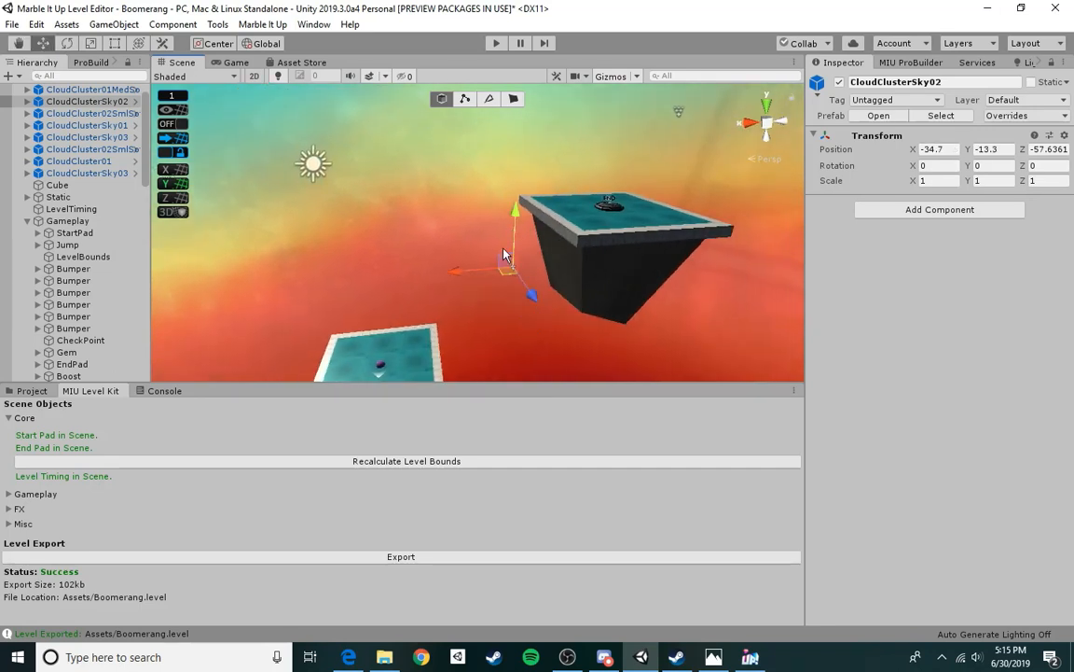
pyautogui.moveTo(463, 292)
pyautogui.mouseDown(button='right')
pyautogui.moveTo(465, 316)
pyautogui.moveTo(460, 306)
pyautogui.mouseUp(button='right')
pyautogui.click(407, 192)
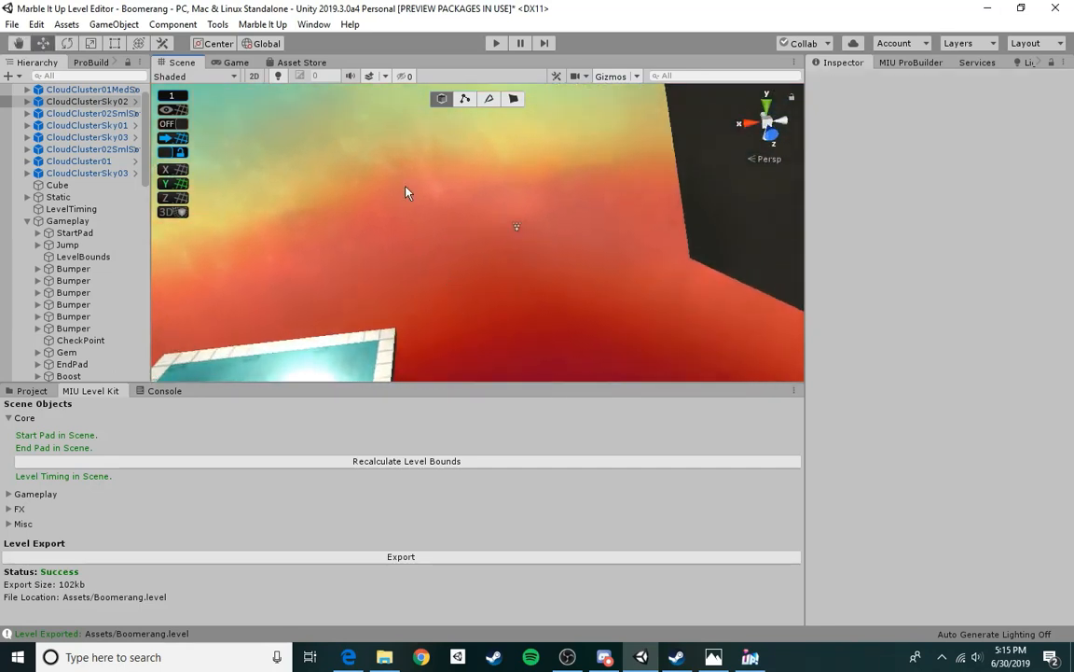
# - Place another CloudClusterSky02 far out from the level at about X 213, Y 135.8, Z 76.9
pyautogui.moveTo(408, 192); pyautogui.dragTo(609, 353, button='right')
pyautogui.moveTo(688, 323); pyautogui.dragTo(669, 295, button='right')
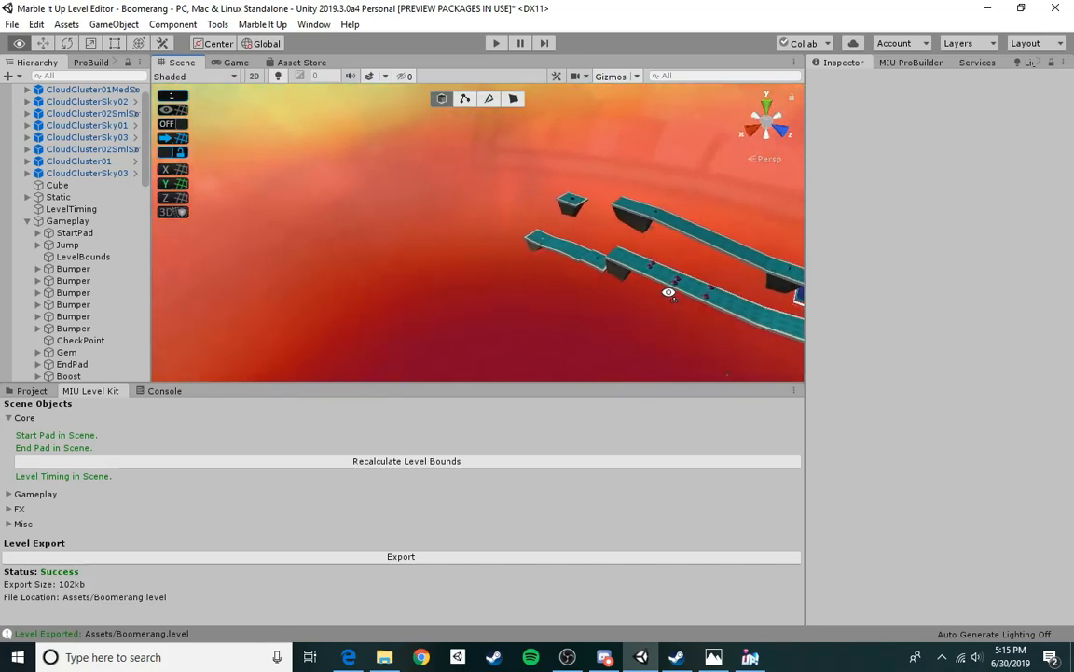
pyautogui.click(28, 391)
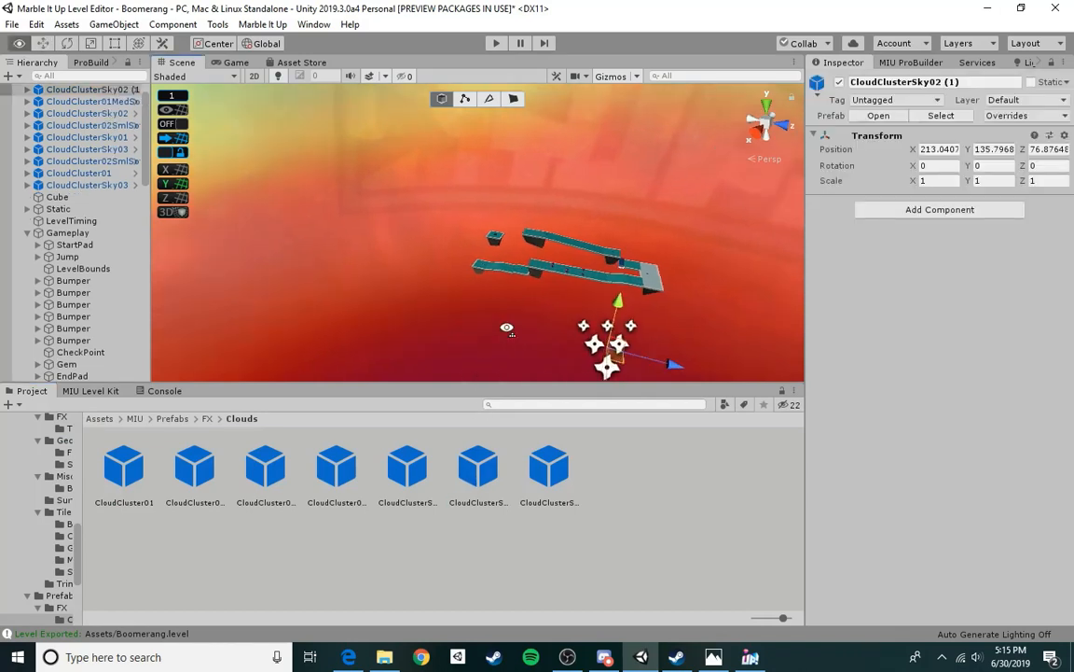
# - Place another CloudCluster02SmlSoft on the far opposite side of the level at about X -178.8, Y 100.7, Z -105.3
pyautogui.moveTo(513, 322); pyautogui.dragTo(965, 360, button='right')
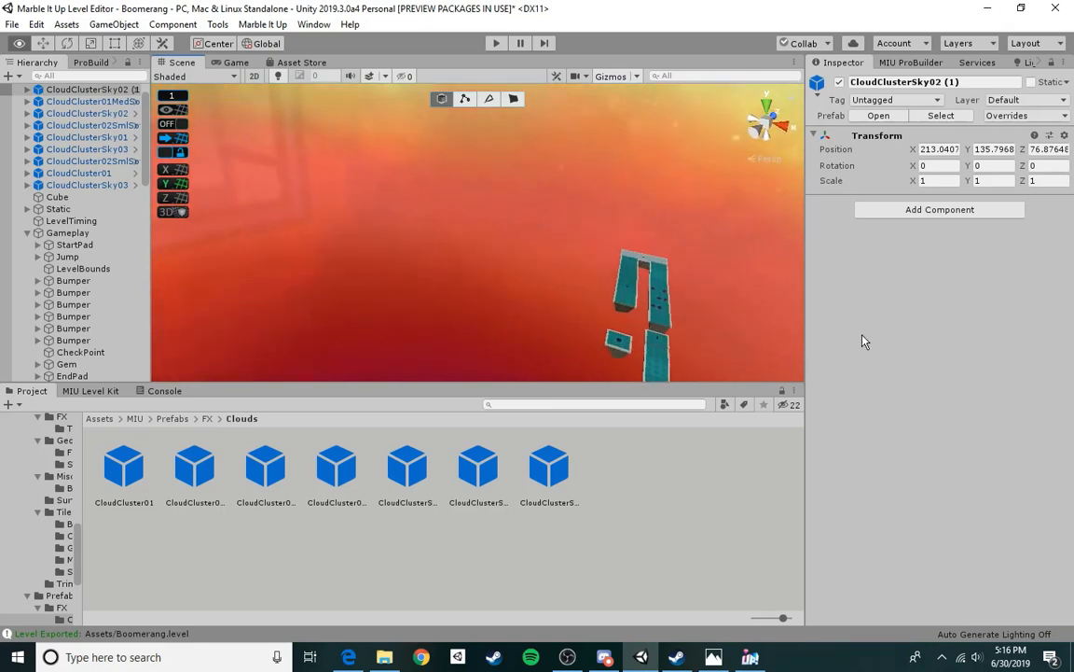
pyautogui.moveTo(863, 341); pyautogui.dragTo(1047, 370, button='right')
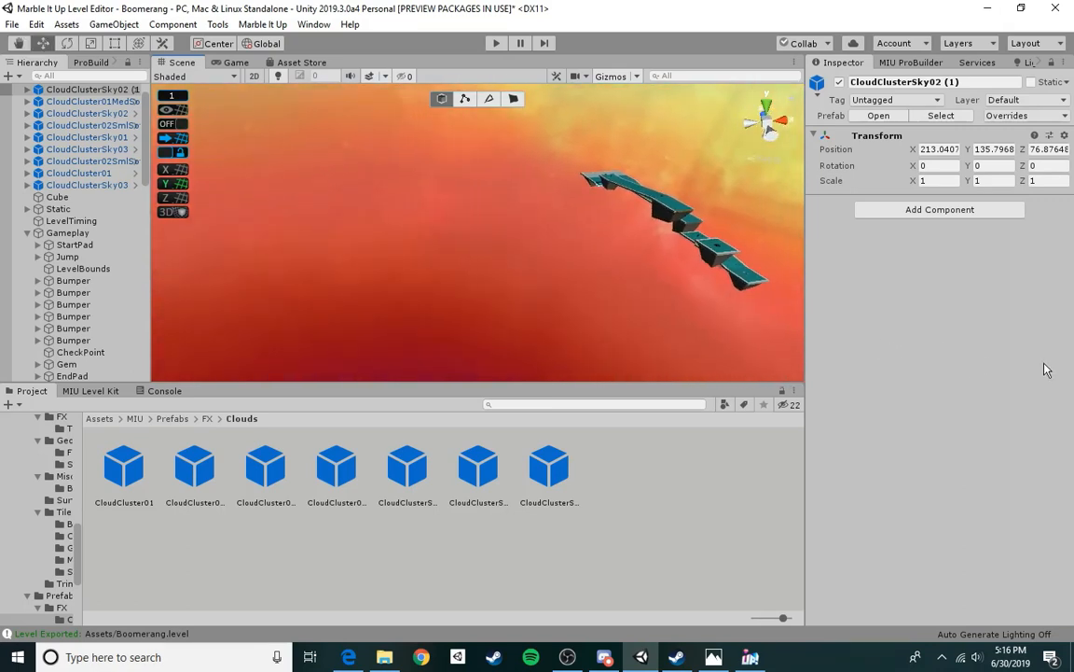
pyautogui.moveTo(357, 271); pyautogui.dragTo(761, 260, button='right')
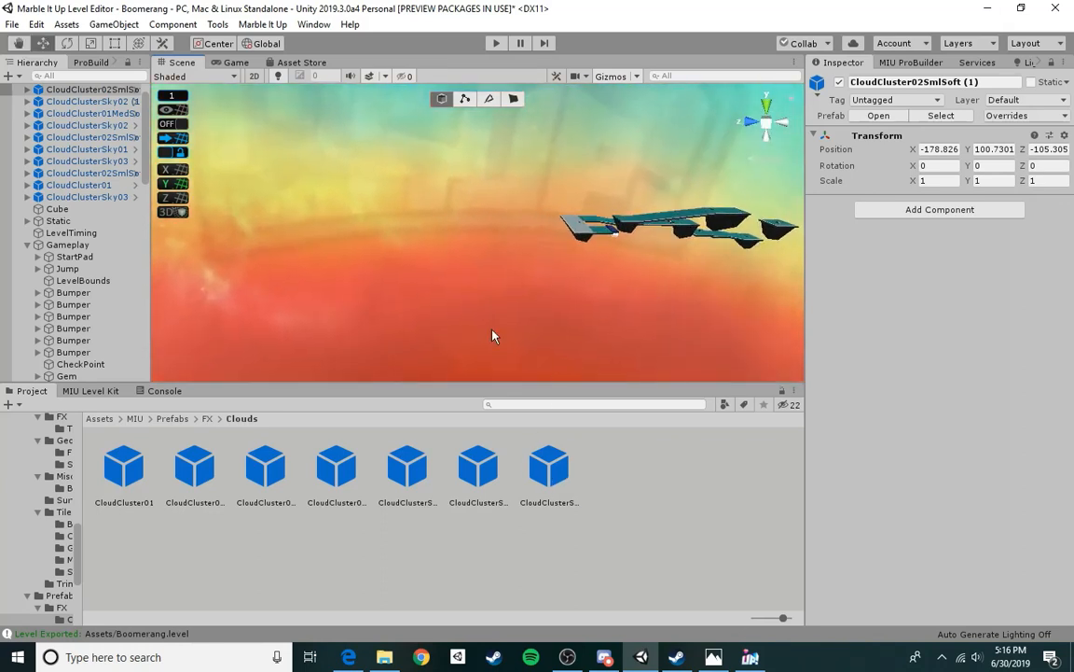
# - Place another CloudClusterSky03 beyond the icy platform at about X -108.7, Y 16.6, Z 249.1
pyautogui.moveTo(493, 337); pyautogui.dragTo(498, 224, button='right')
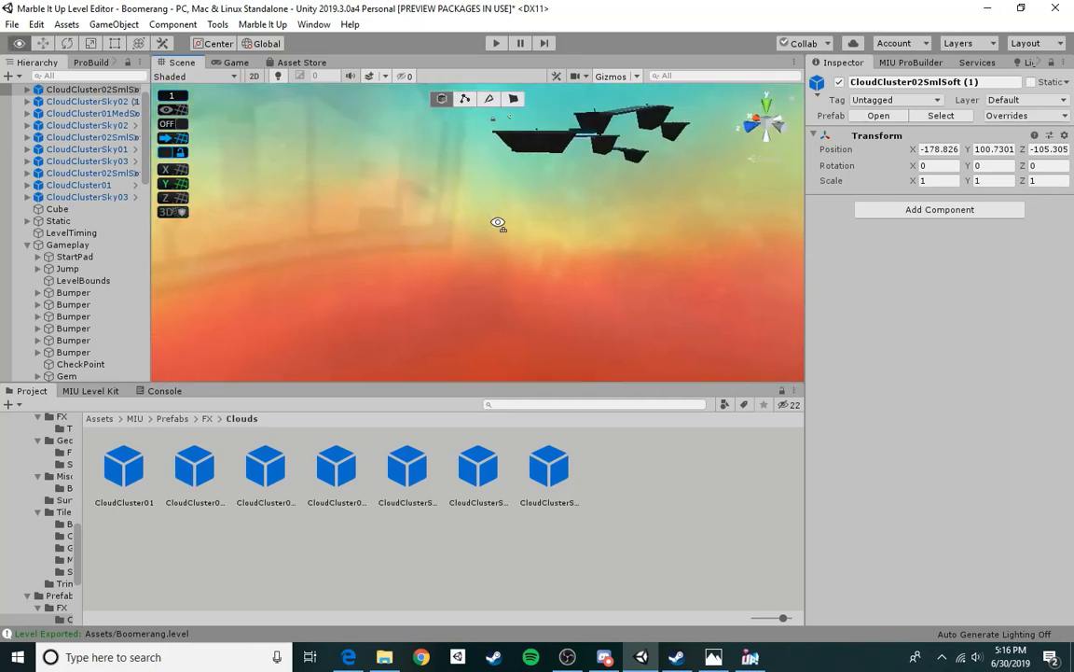
pyautogui.moveTo(532, 450); pyautogui.dragTo(424, 182)
pyautogui.moveTo(425, 181); pyautogui.dragTo(497, 92, button='right')
pyautogui.moveTo(472, 180); pyautogui.dragTo(543, 177, button='right')
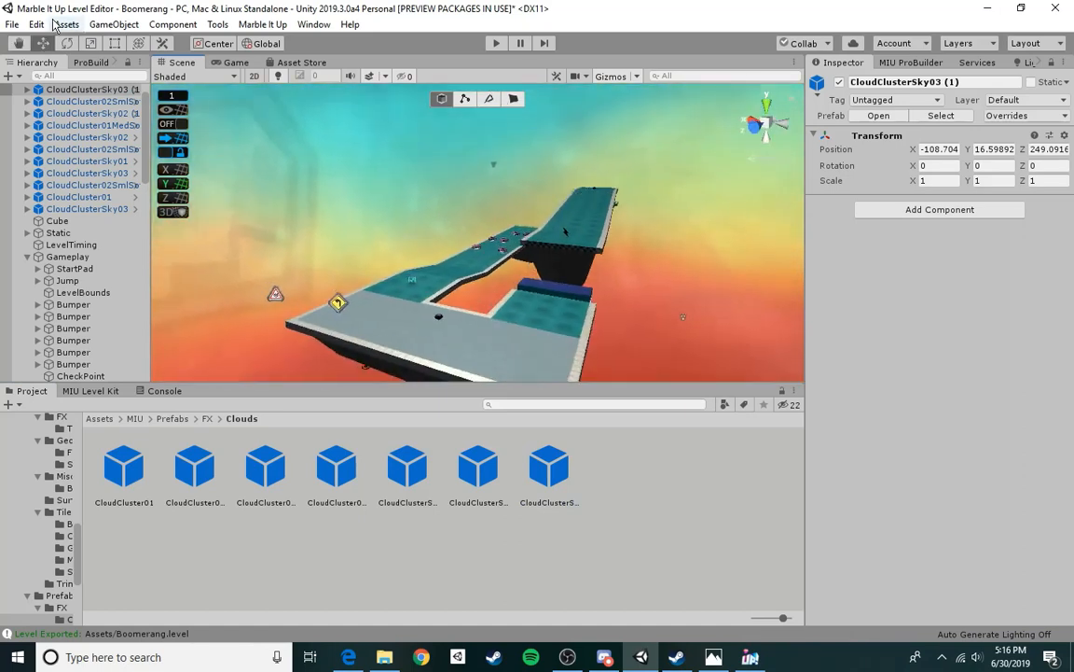
# - Save the Boomerang scene and bring up the level kit's export options
pyautogui.click(47, 82)
pyautogui.click(93, 391)
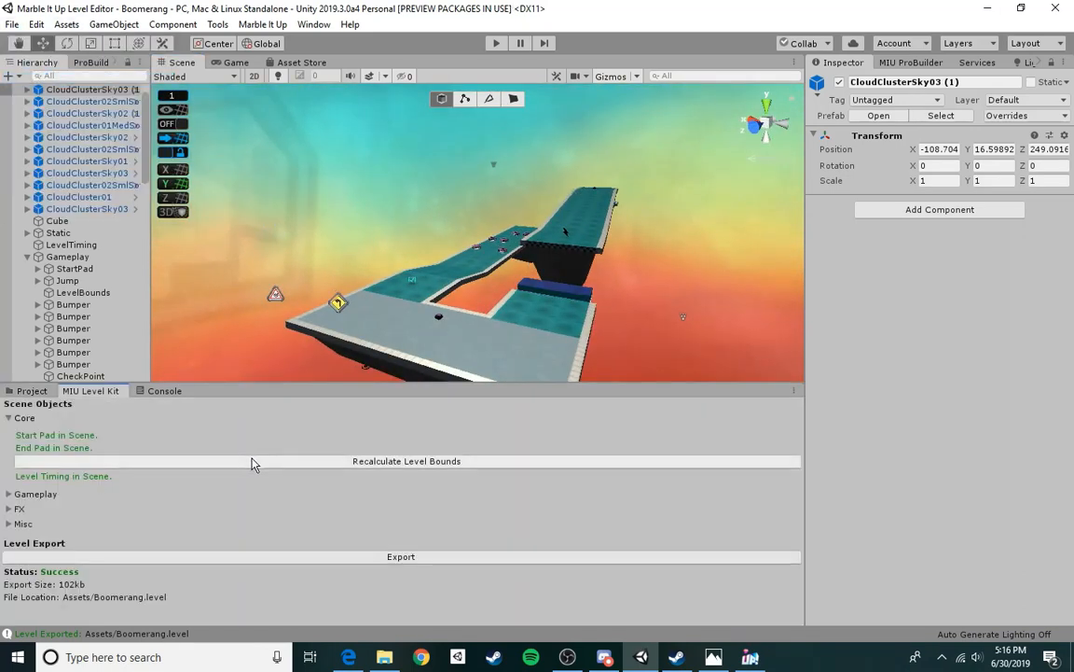
# - Switch to Marble It Up, start the Boomerang level, and roll the marble from the start over the checkered ledges to the bumper section
pyautogui.click(713, 659)
pyautogui.click(235, 506)
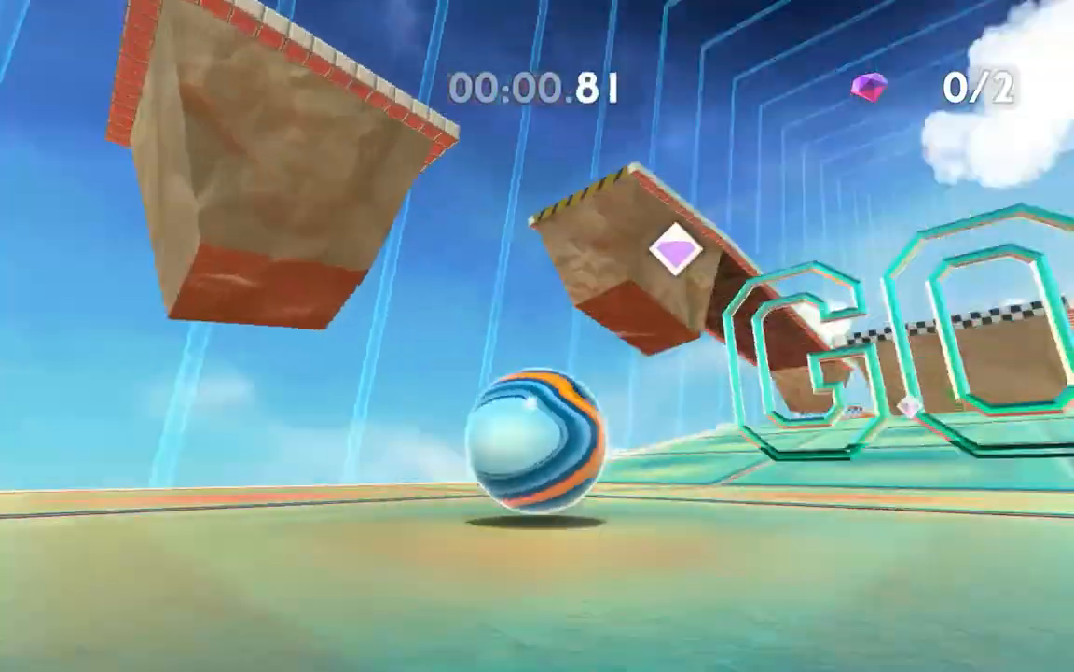
pyautogui.press('w')
pyautogui.press('space')
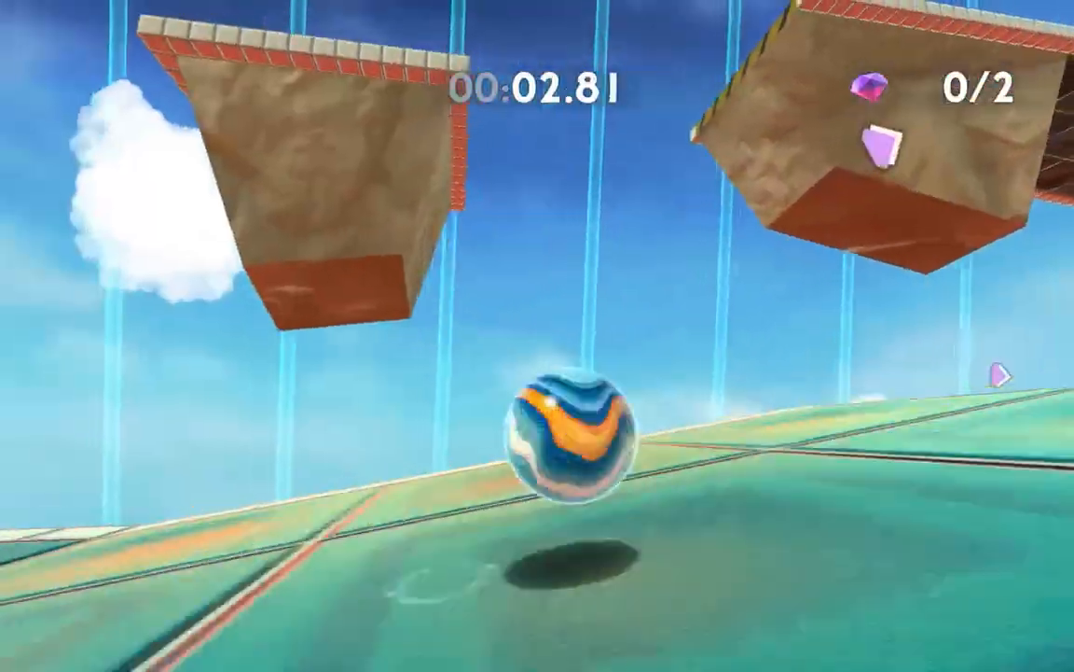
pyautogui.press('w')
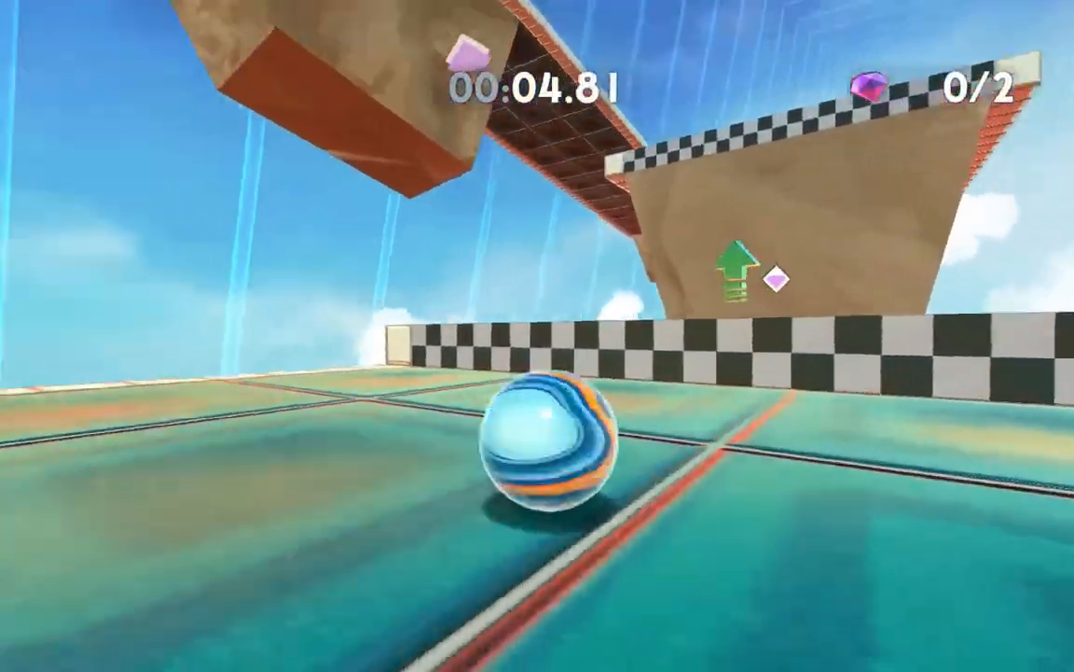
pyautogui.press('w')
pyautogui.press('space')
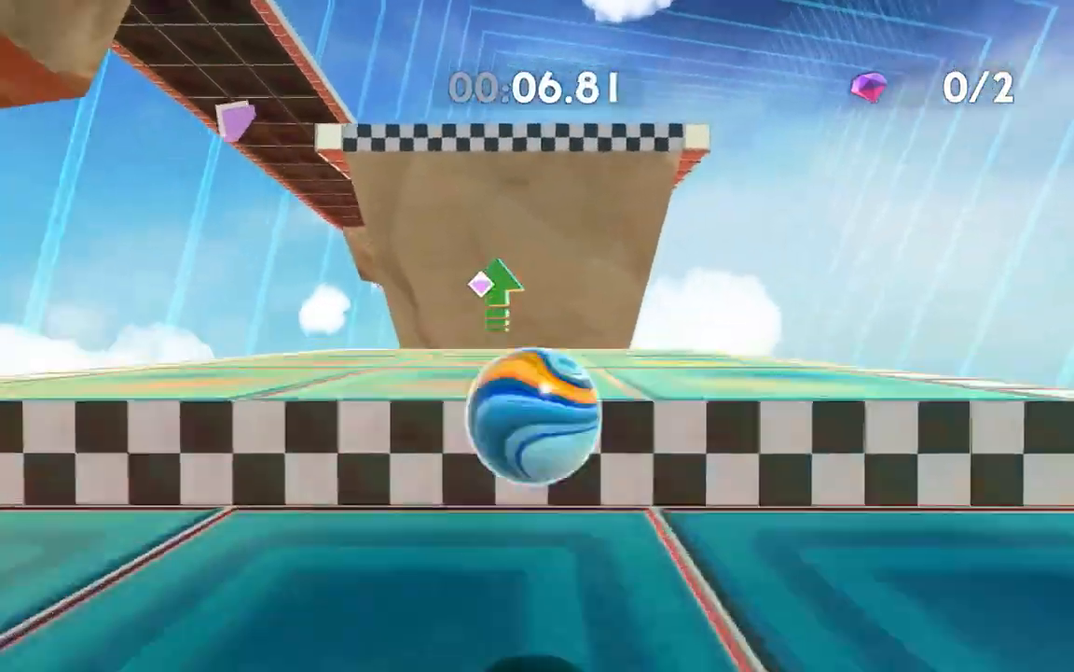
pyautogui.press('w')
pyautogui.press('space')
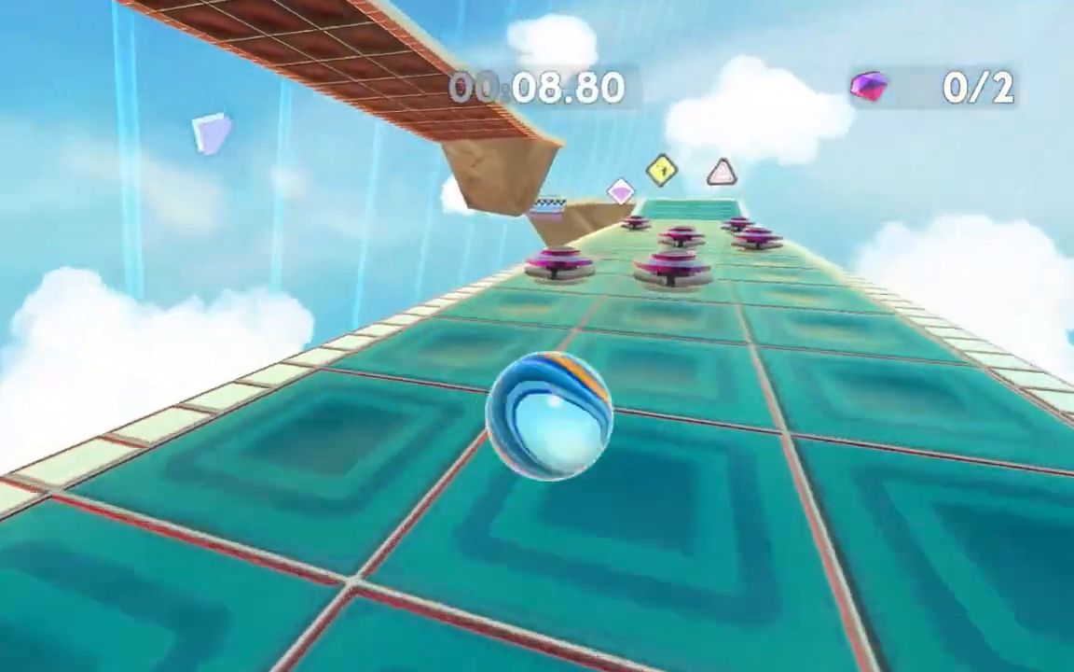
# - Roll the marble past the bumpers and through the checkpoint, and collect the first gem
pyautogui.press('w')
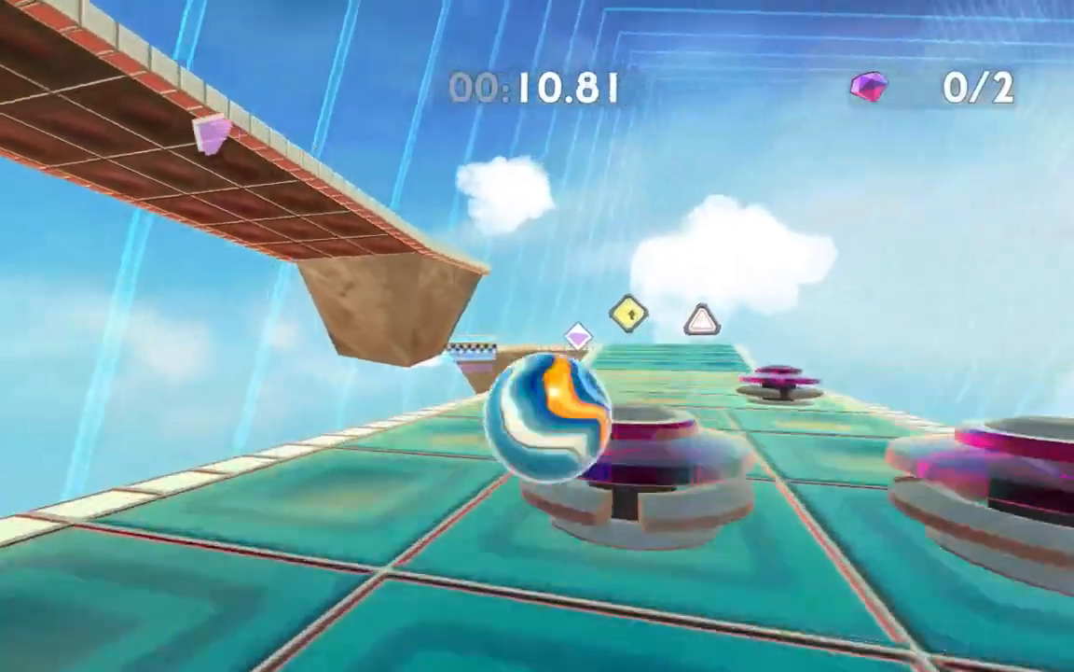
pyautogui.press('w')
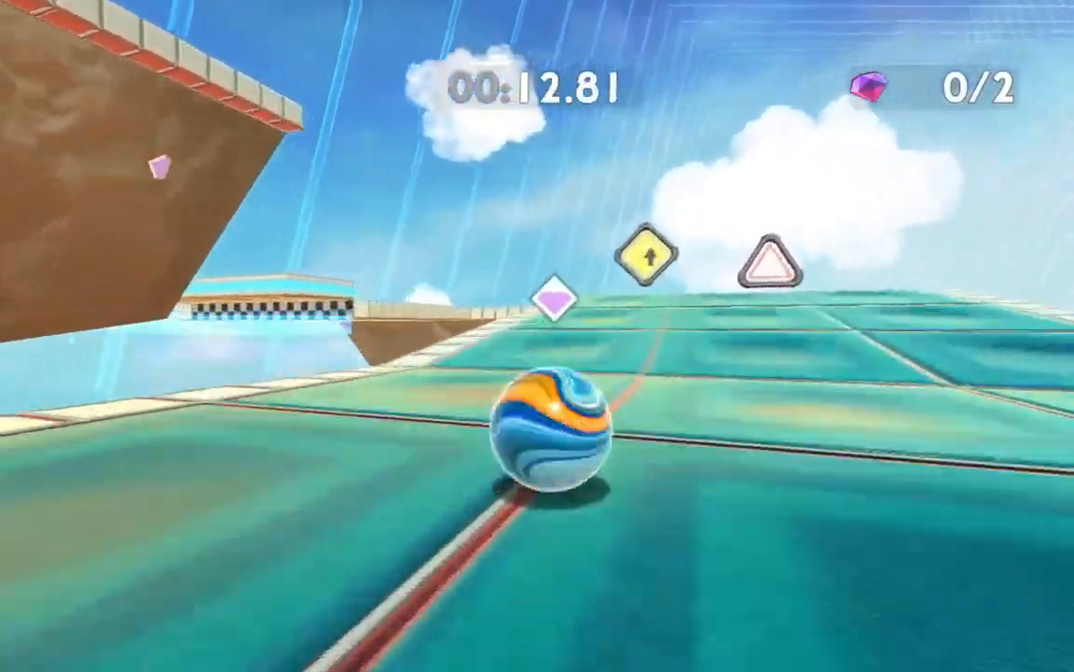
pyautogui.press('w')
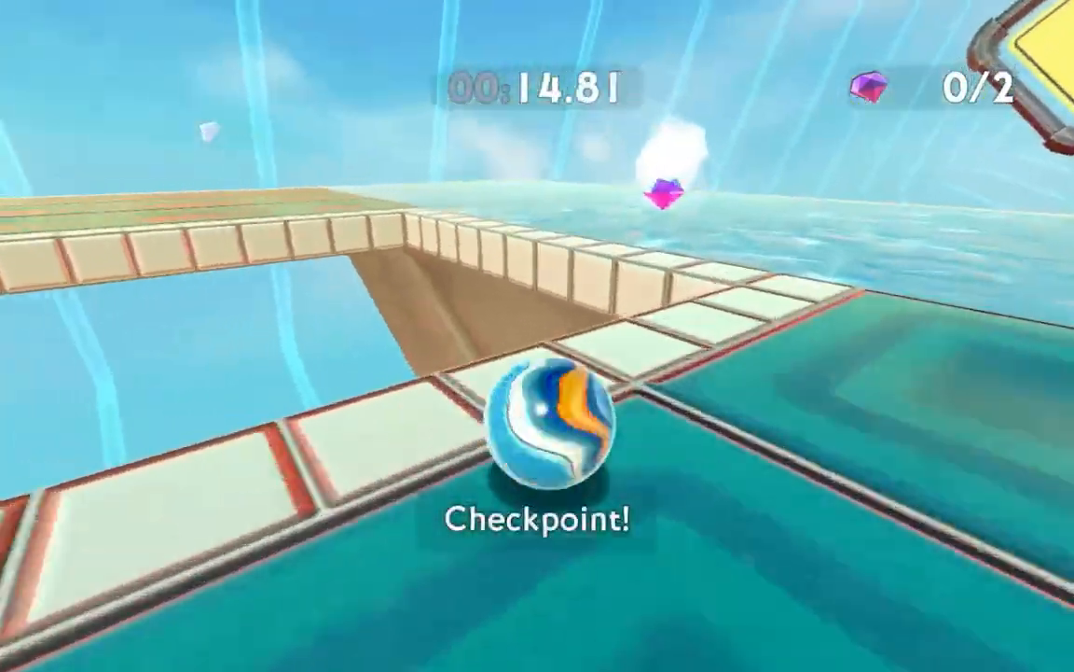
pyautogui.press('w')
pyautogui.press('space')
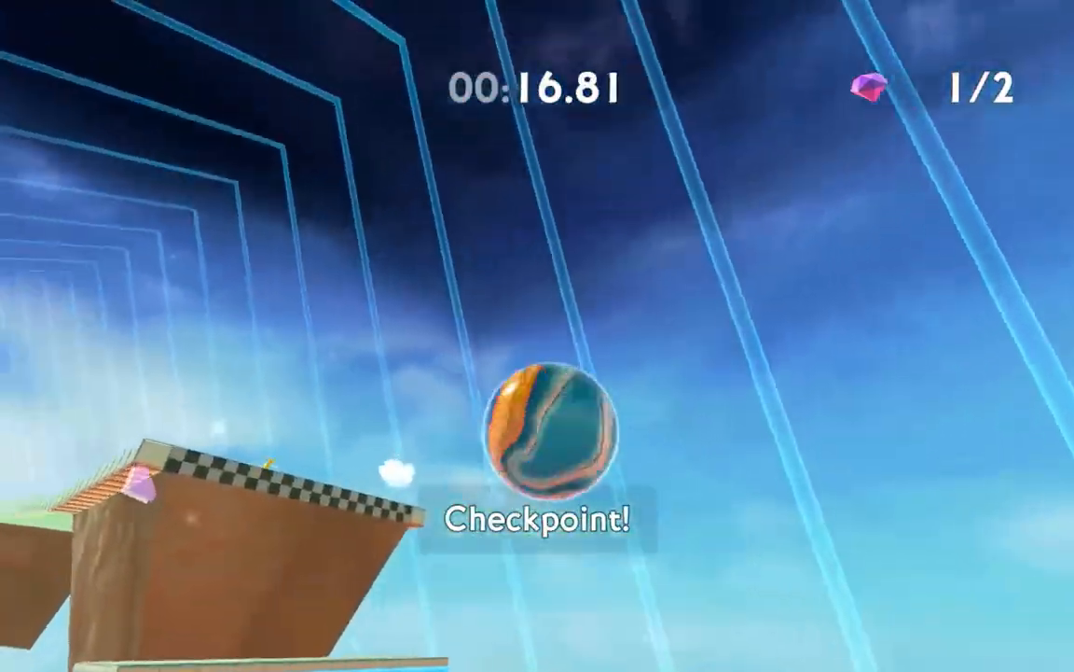
# - Play on from the icy platform across the blue bounce surface onto the upper track and roll toward the second gem
pyautogui.press('w')
pyautogui.press('space')
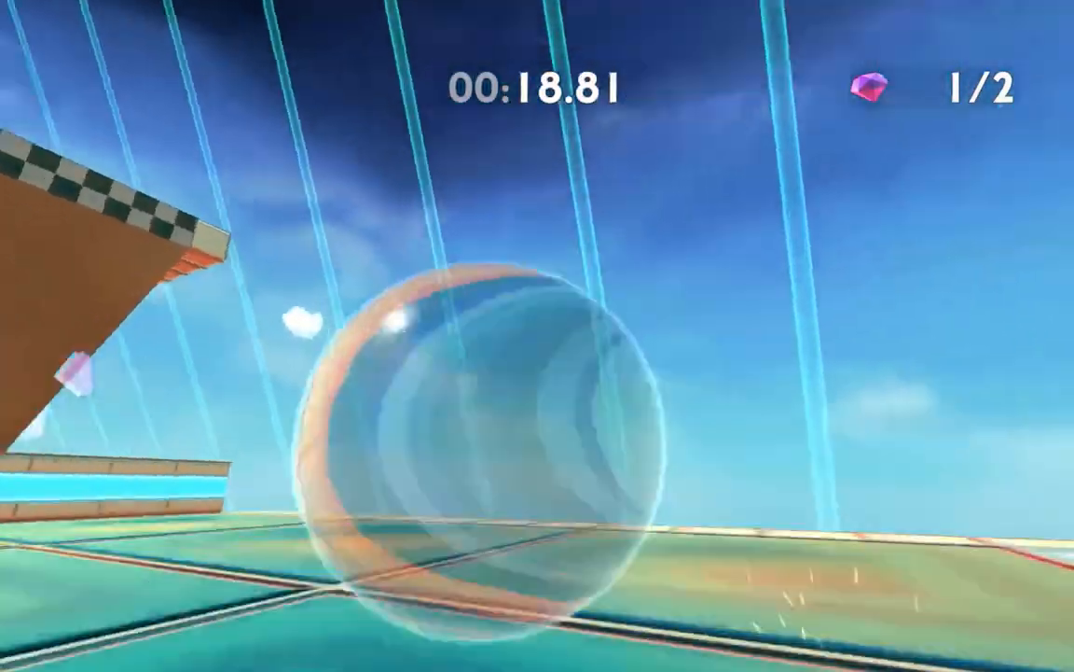
pyautogui.press('w')
pyautogui.press('space')
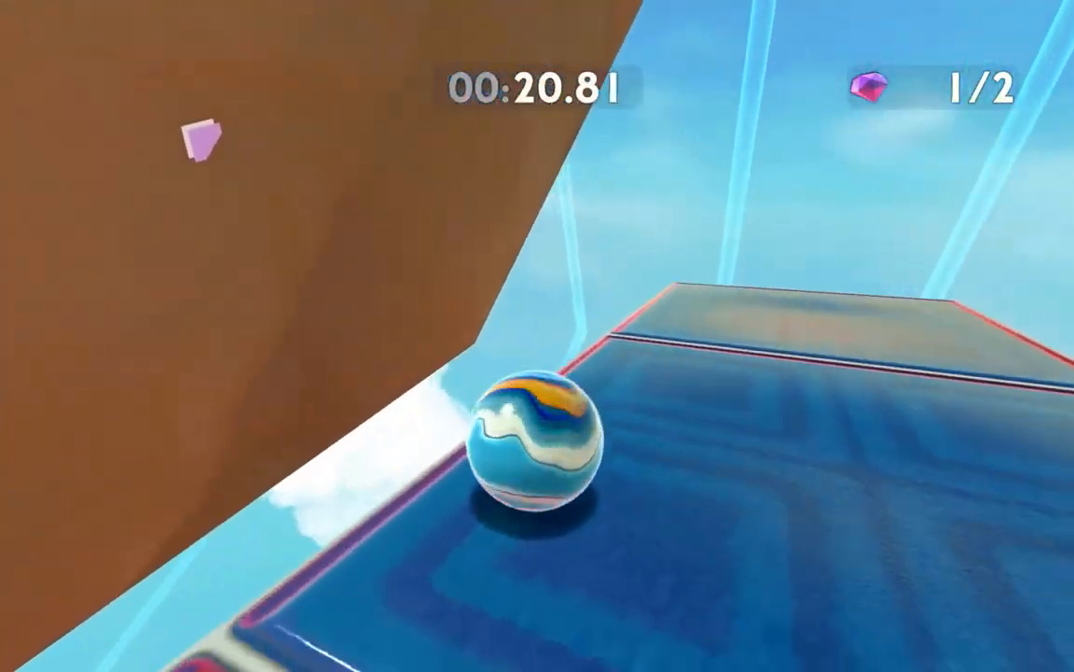
pyautogui.press('w')
pyautogui.press('space')
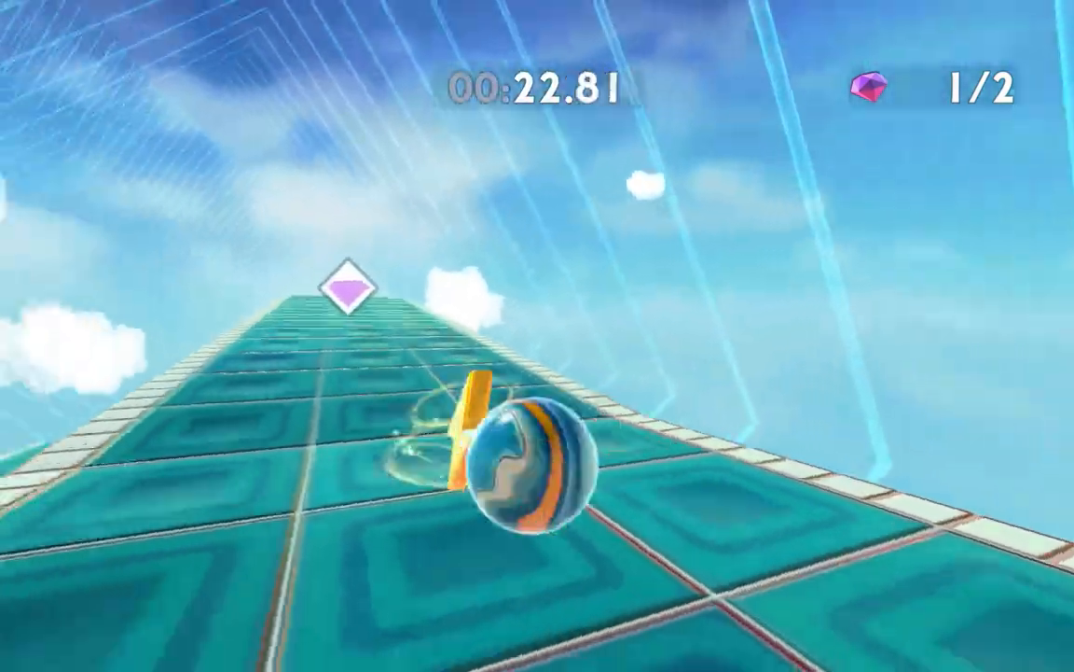
pyautogui.press('w')
pyautogui.press('y')
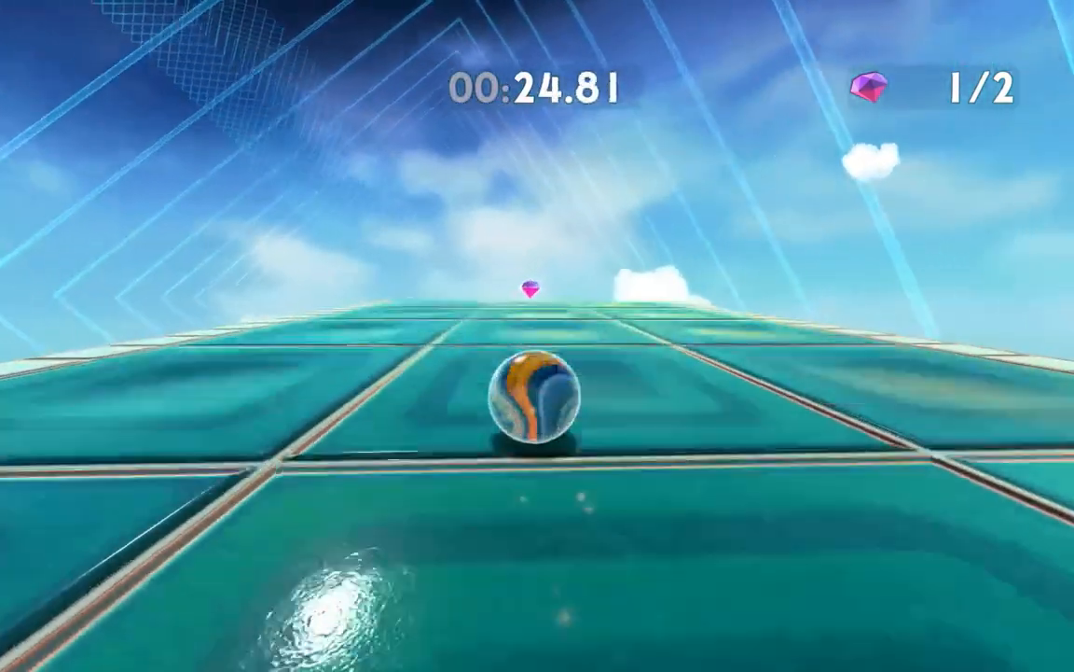
pyautogui.press('w')
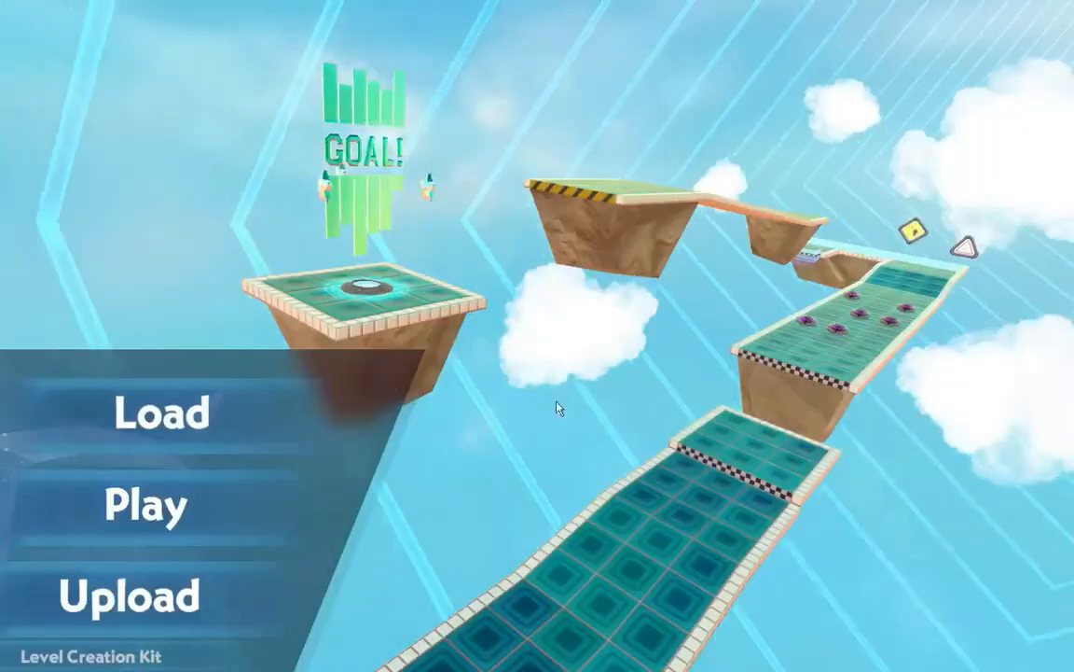
# - Switch back to the Boomerang scene in Unity and bring up the Clouds prefab folder with the whole level in view
pyautogui.press('super')
pyautogui.click(645, 659)
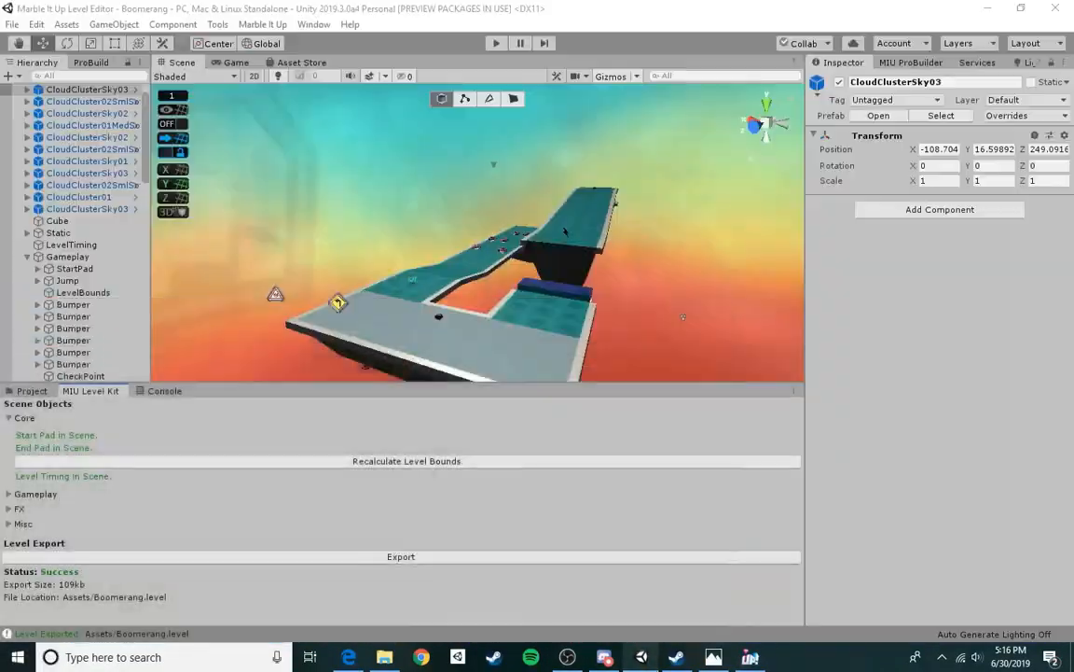
pyautogui.moveTo(440, 414); pyautogui.dragTo(308, 275, button='right')
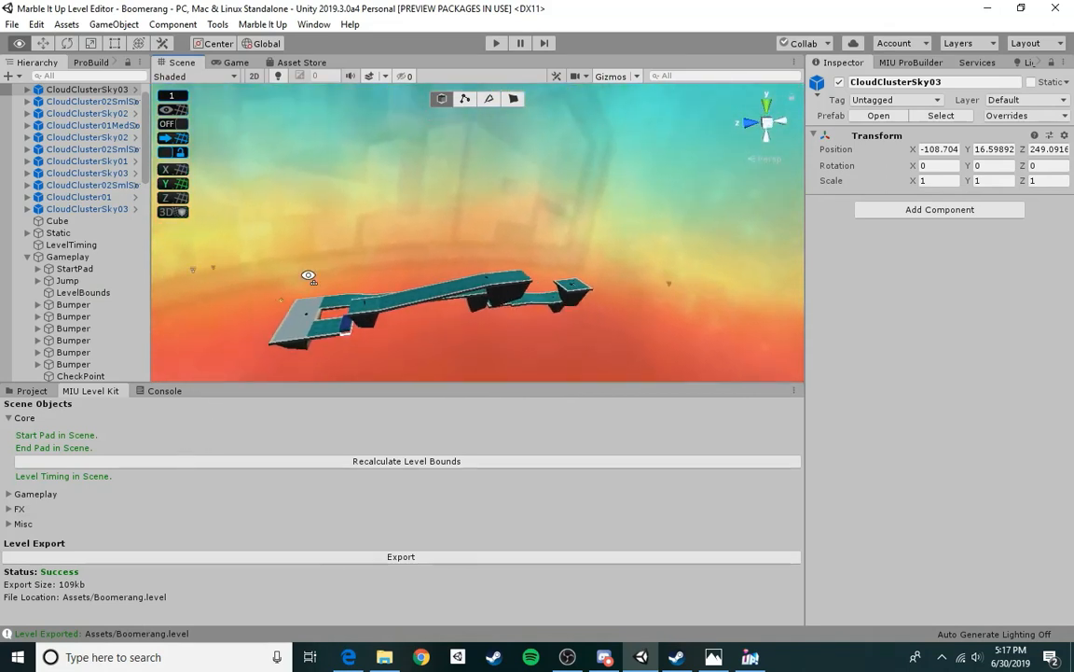
pyautogui.click(32, 391)
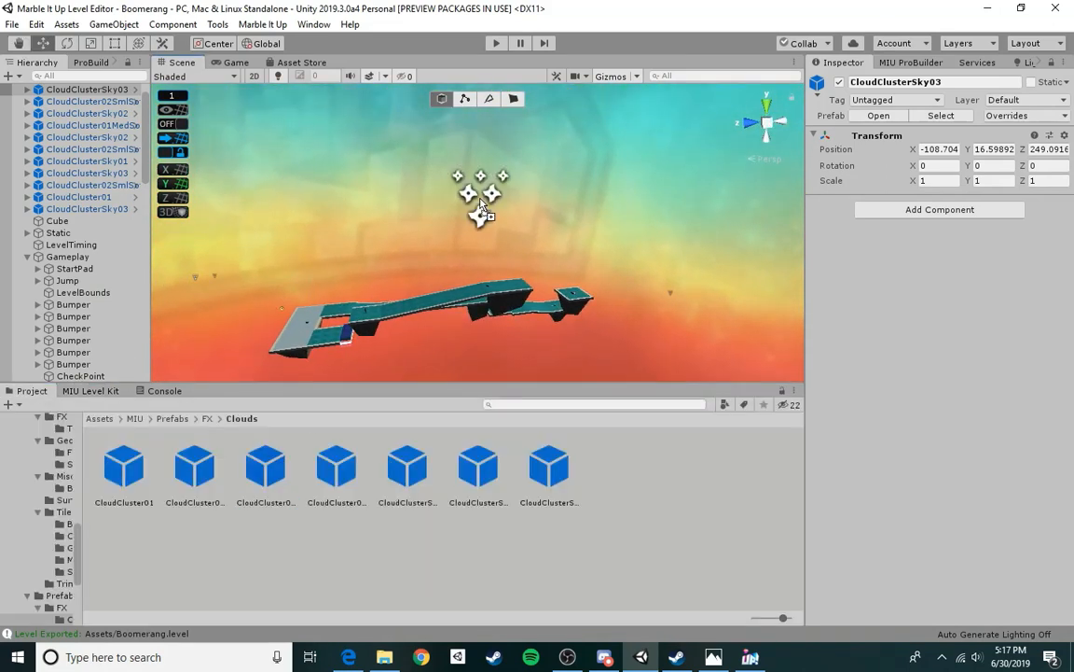
pyautogui.moveTo(482, 205); pyautogui.dragTo(401, 165)
pyautogui.moveTo(425, 177); pyautogui.dragTo(443, 250, button='right')
pyautogui.press('Delete')
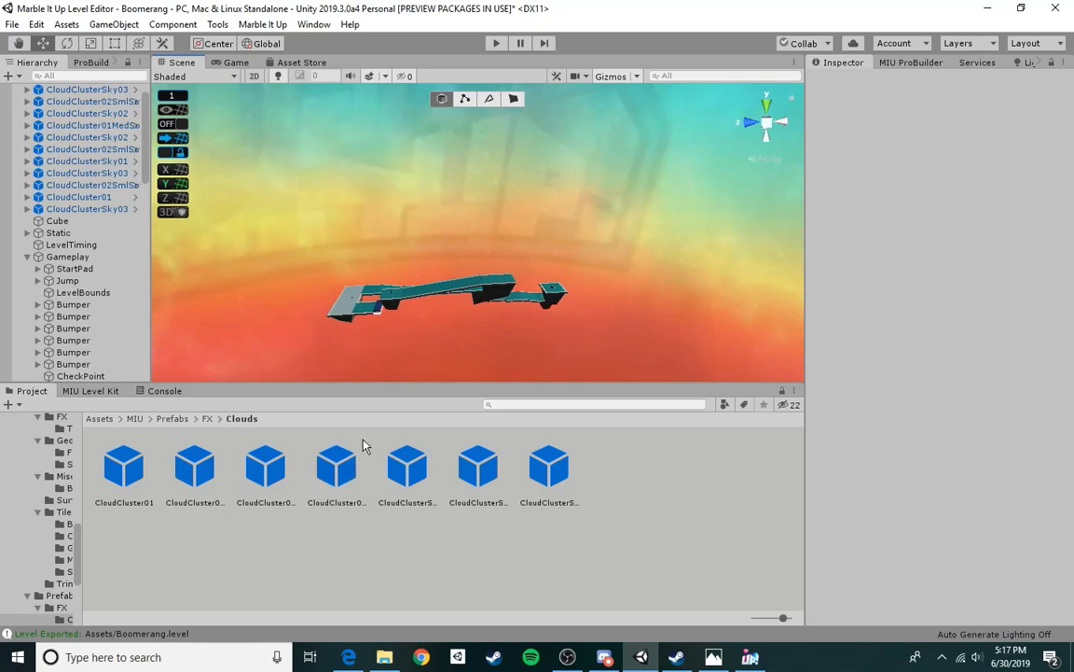
# - Place another CloudCluster02SmlSoft prefab high beside the level at about X -189.1, Y 106.7, Z 71.1
pyautogui.click(337, 464)
pyautogui.moveTo(338, 463); pyautogui.dragTo(449, 69)
pyautogui.moveTo(428, 207); pyautogui.dragTo(509, 218)
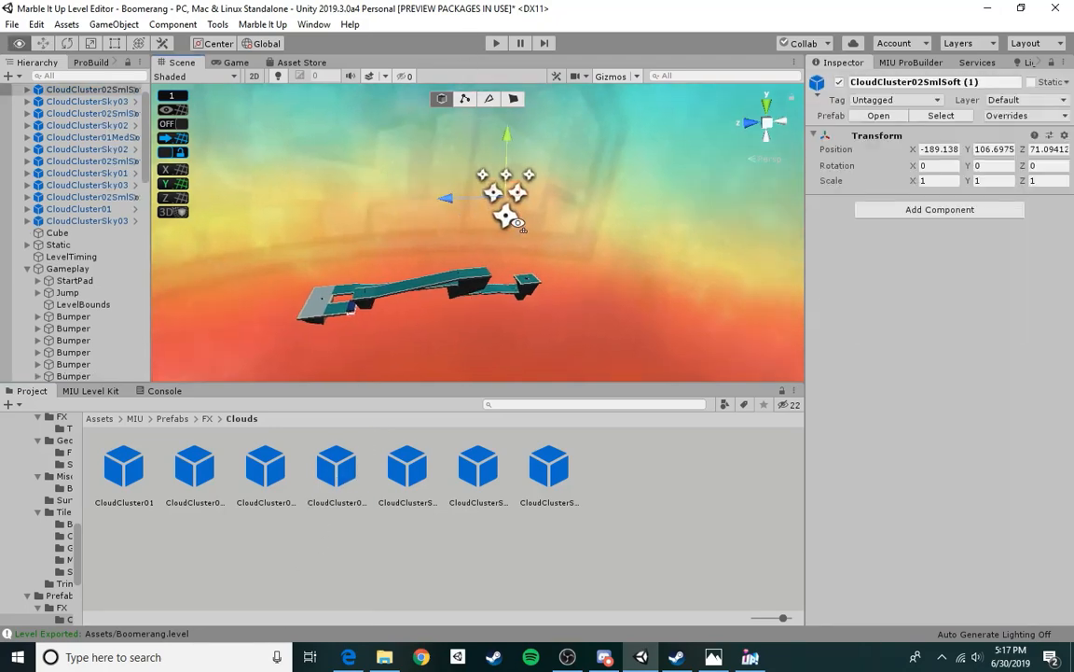
# - Move the older distant CloudCluster02SmlSoft closer to the level, to X -145, Y 52.6, Z -42.8, and deselect it
pyautogui.moveTo(508, 218); pyautogui.dragTo(703, 211, button='right')
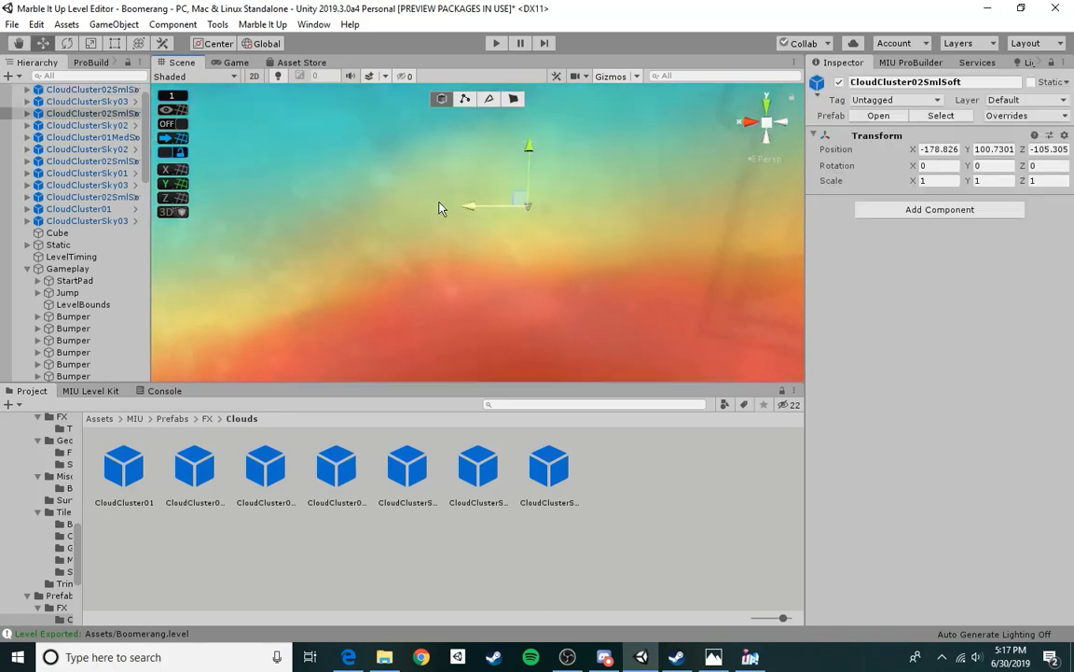
pyautogui.moveTo(558, 231); pyautogui.dragTo(430, 238, button='right')
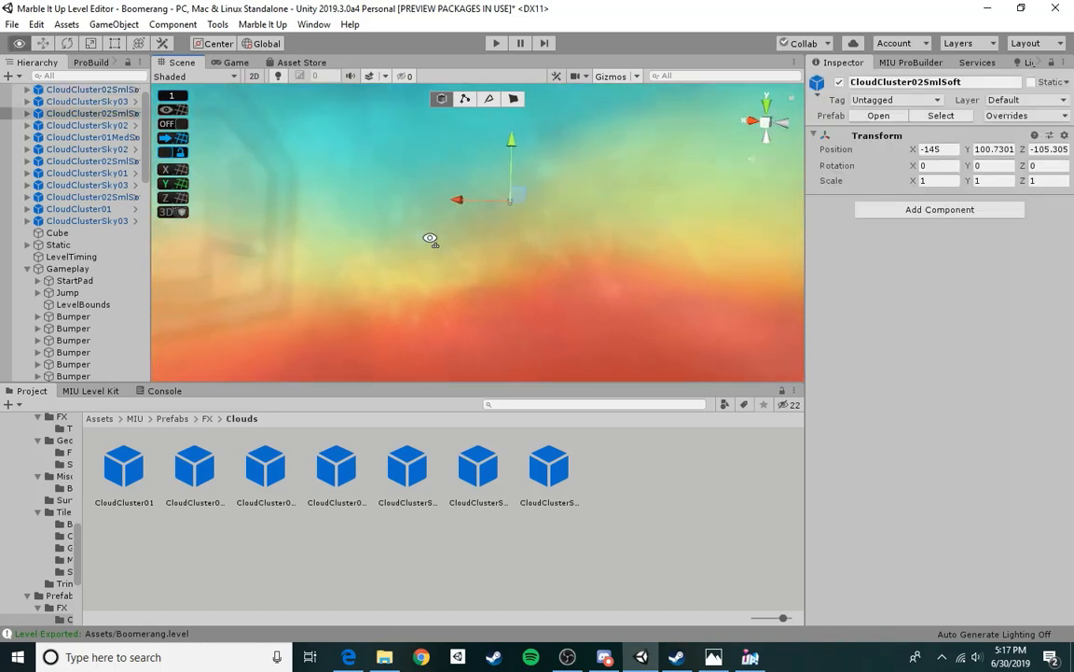
pyautogui.moveTo(451, 220); pyautogui.dragTo(373, 259)
pyautogui.moveTo(373, 259); pyautogui.dragTo(586, 174, button='right')
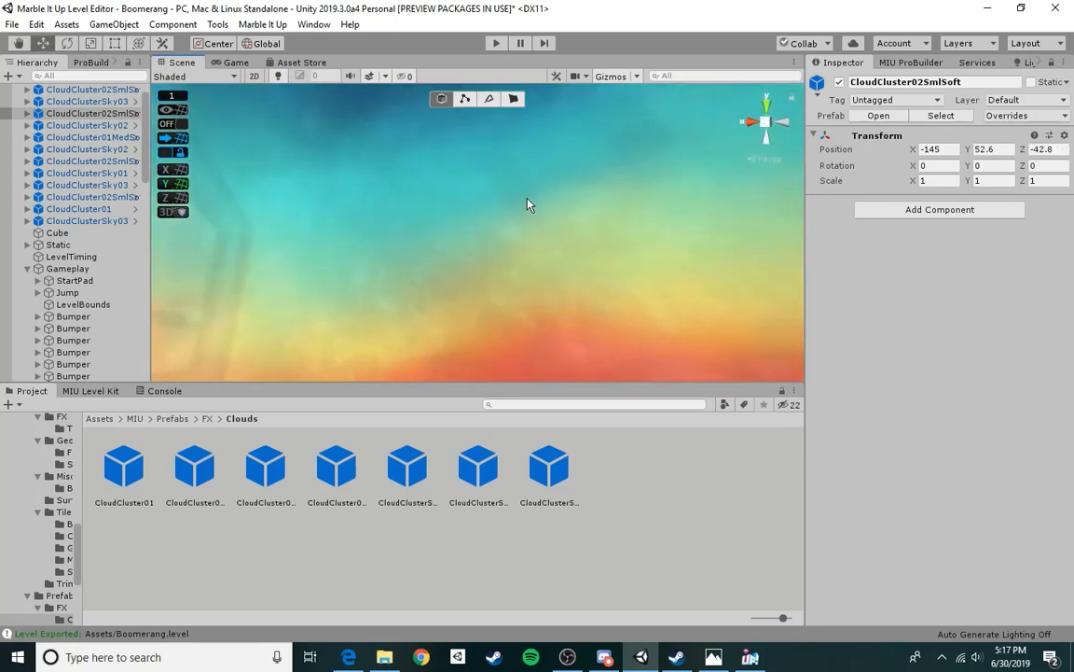
pyautogui.moveTo(527, 204); pyautogui.dragTo(683, 264, button='right')
pyautogui.click(682, 264)
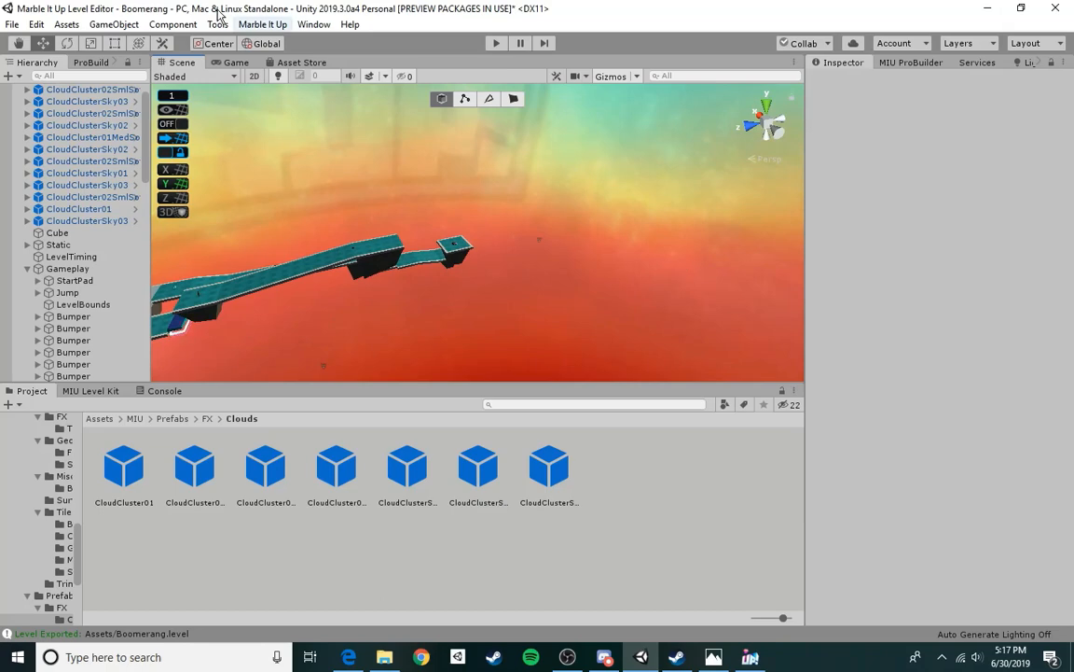
# - Save the Boomerang scene and export the level again from the level kit
pyautogui.click(37, 24)
pyautogui.moveTo(13, 24)
pyautogui.click(37, 80)
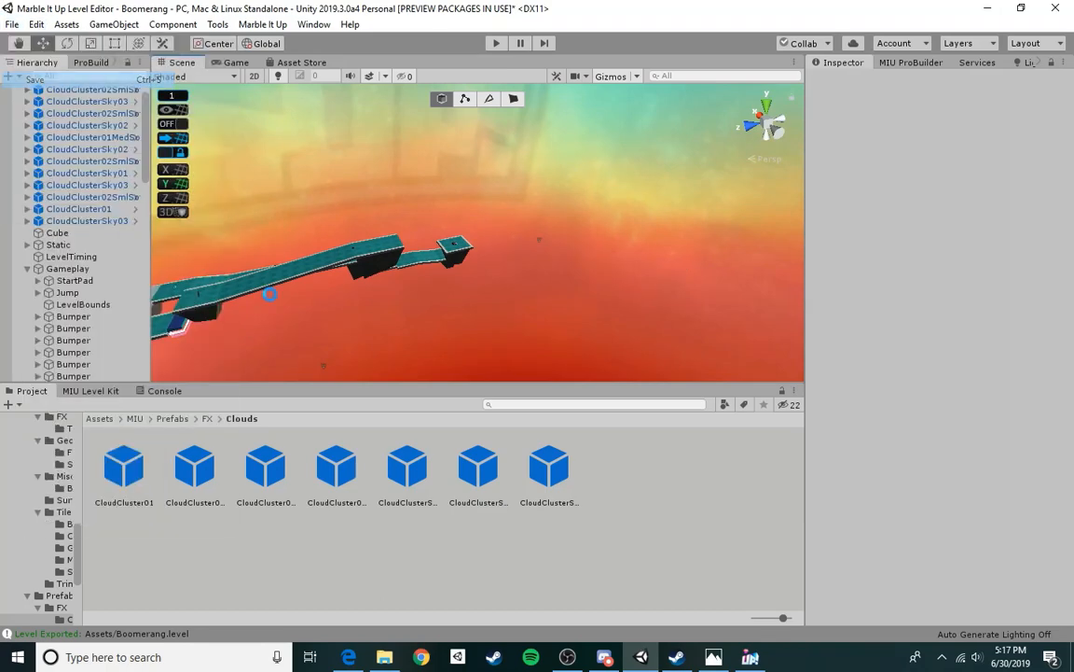
pyautogui.click(105, 394)
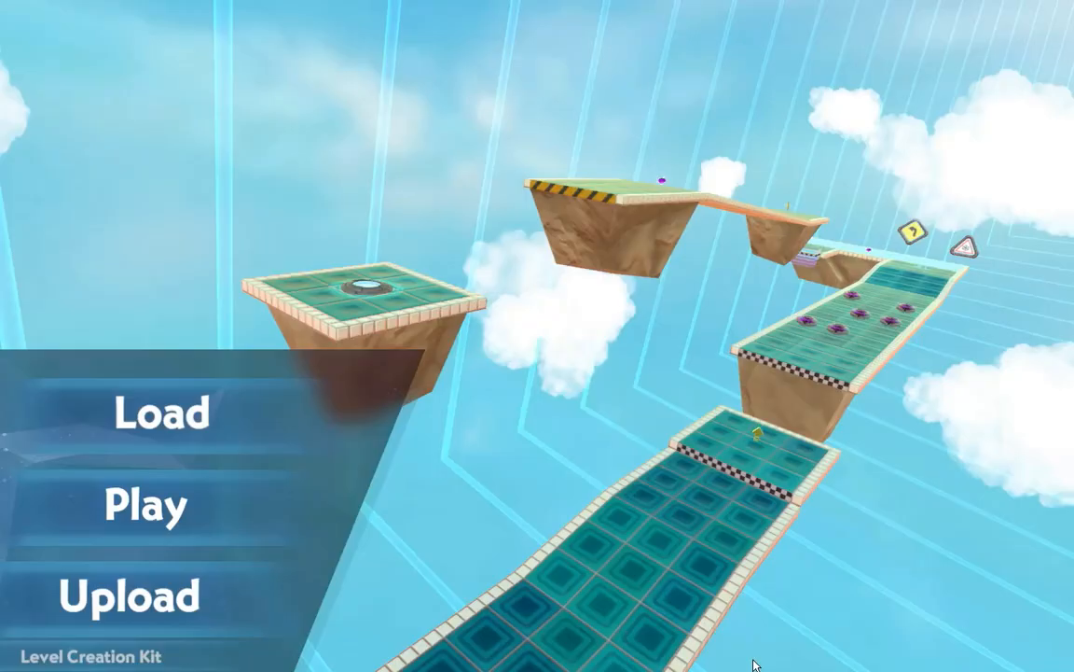
# - Play the re-exported level briefly in Marble It Up to check the clouds, and return to Unity
pyautogui.click(117, 494)
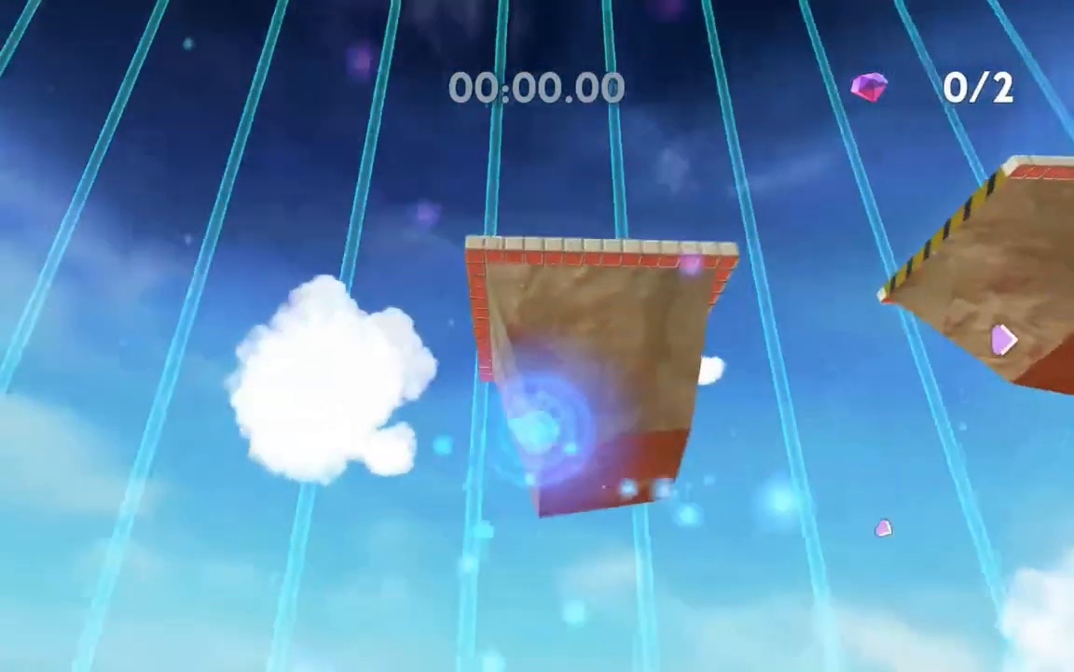
pyautogui.press('w')
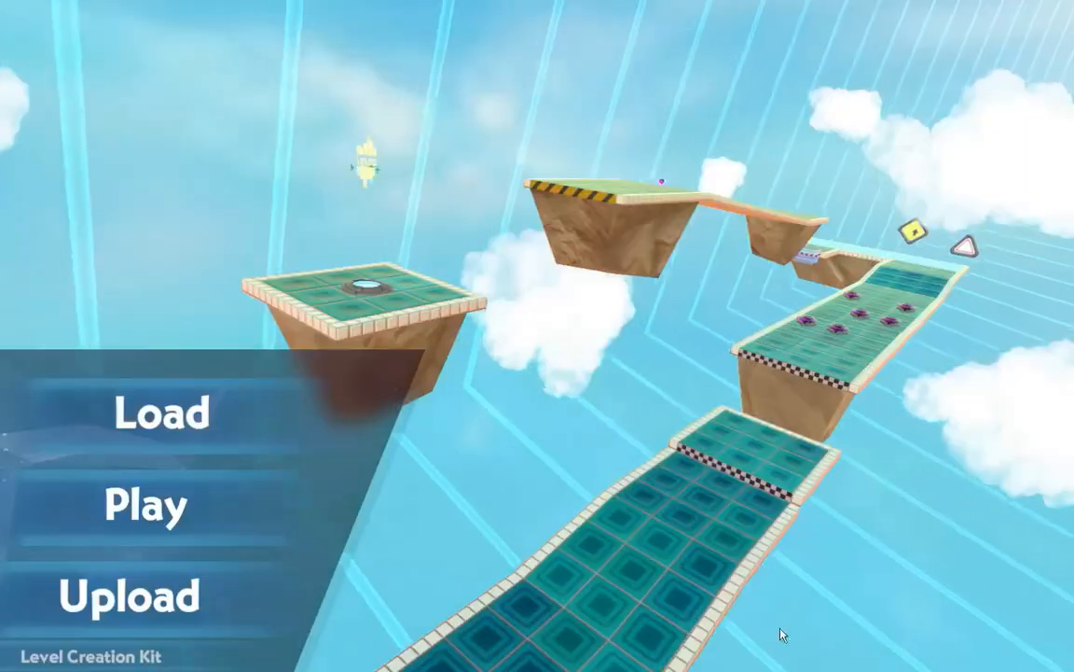
pyautogui.press('super')
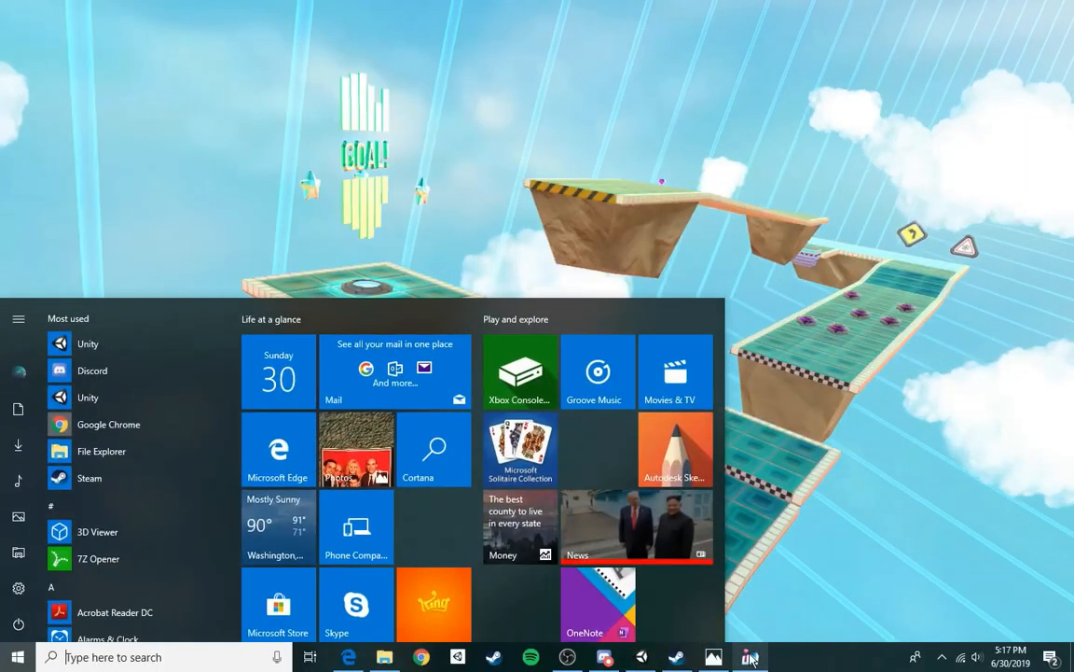
pyautogui.press('super')
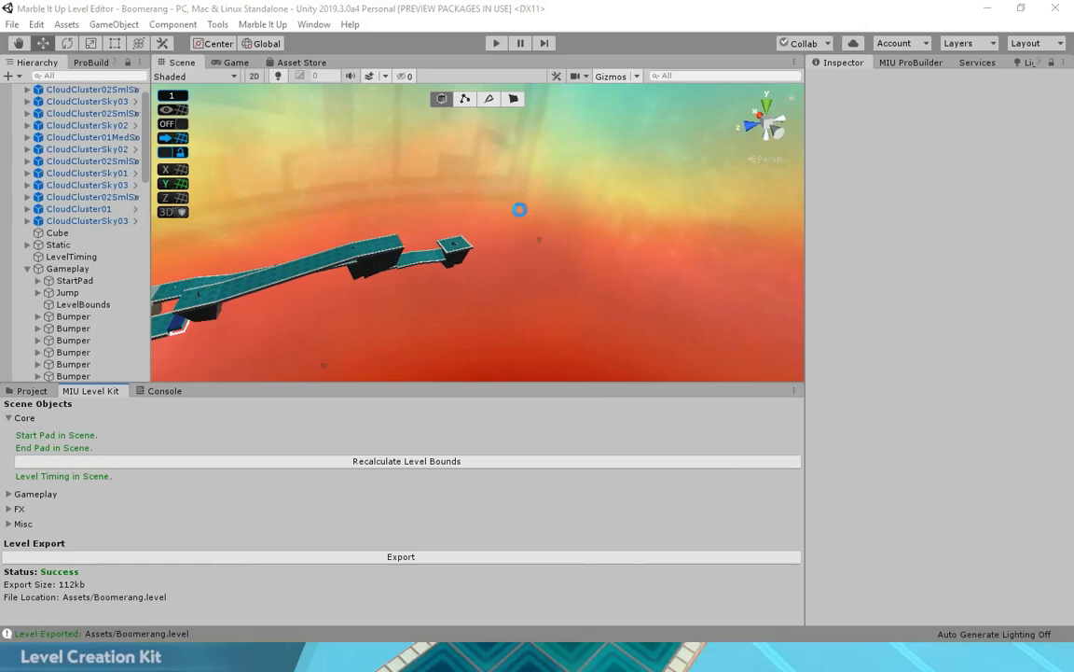
# - Move the high CloudCluster02SmlSoft closer to the level, to about X -100.5, Y 53.7, Z 71.1, and deselect it
pyautogui.moveTo(531, 268); pyautogui.dragTo(3, 129, button='right')
pyautogui.scroll(3, 97, 270)
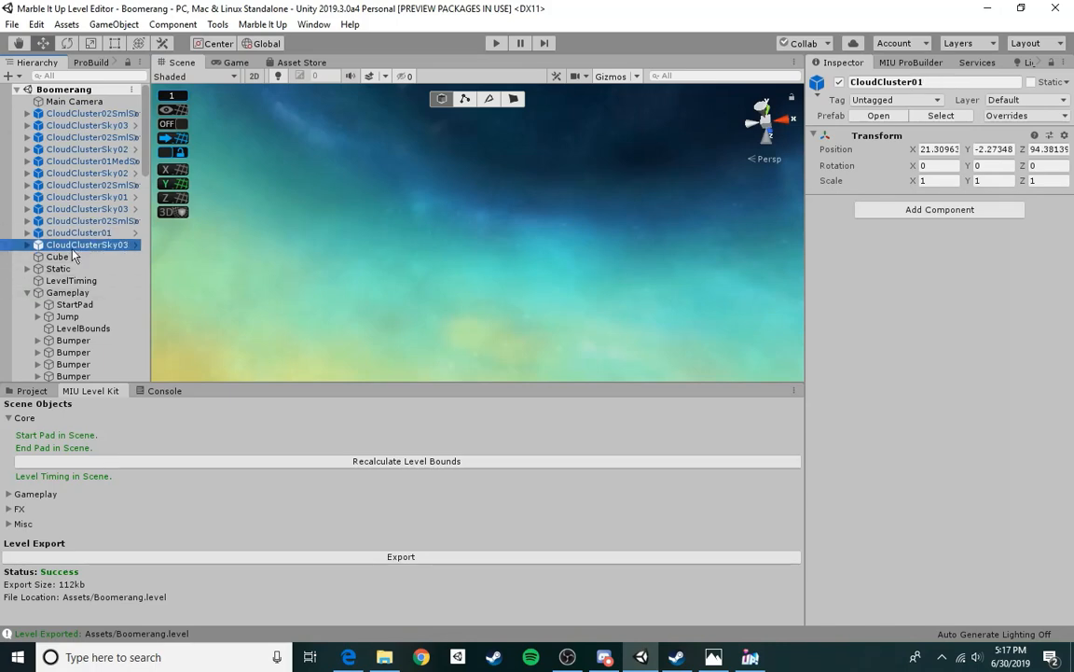
pyautogui.doubleClick(70, 244)
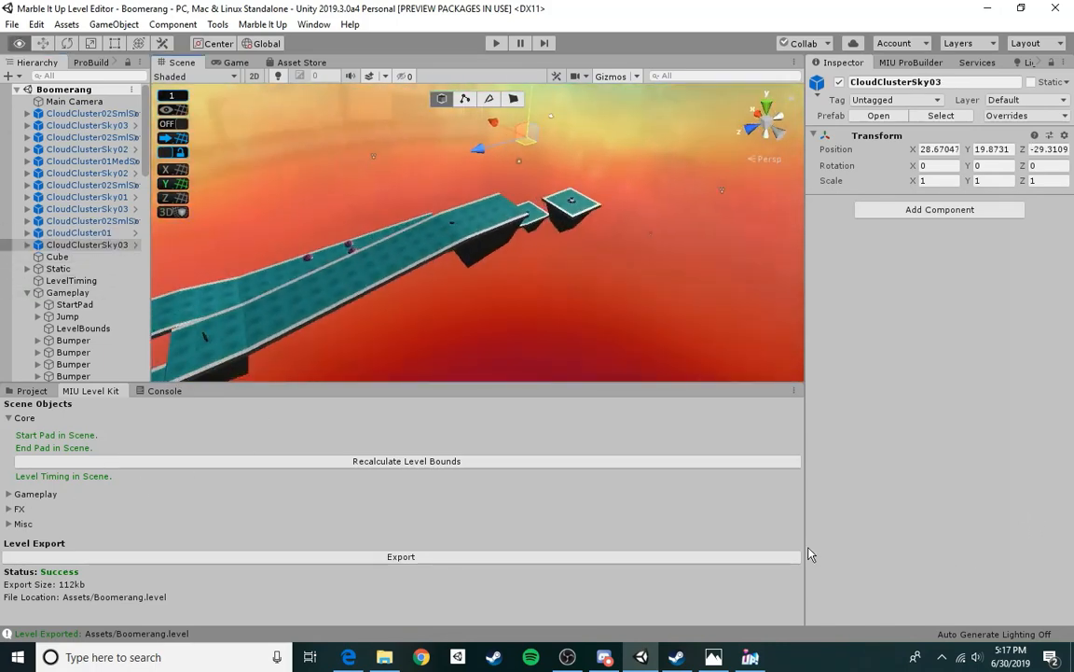
pyautogui.moveTo(765, 364); pyautogui.dragTo(698, 232, button='right')
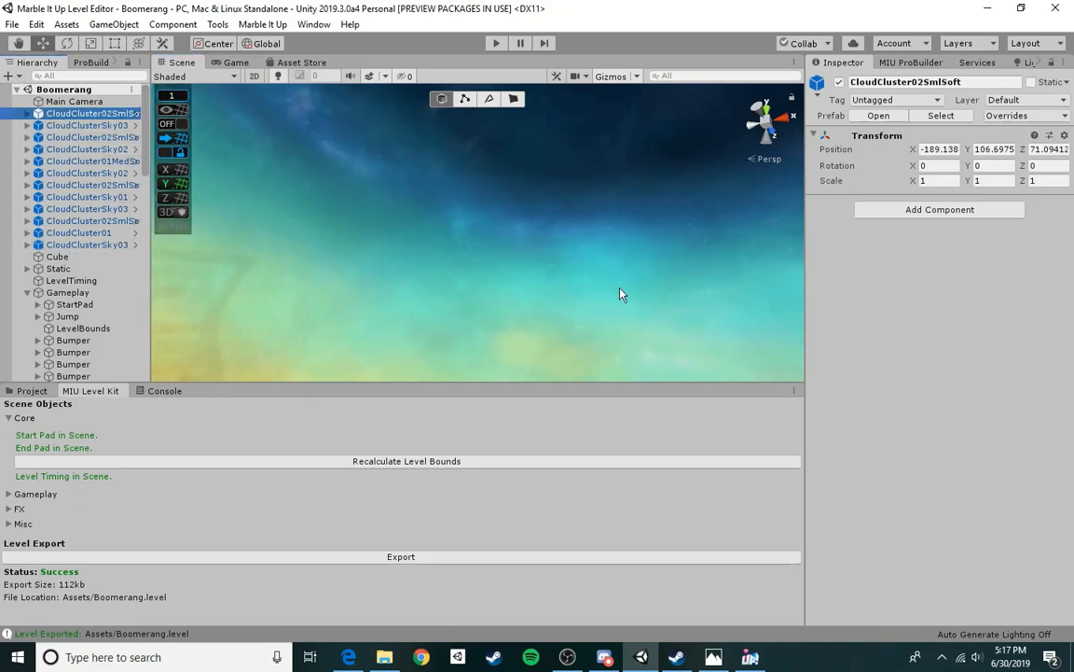
pyautogui.moveTo(622, 295); pyautogui.dragTo(345, 170, button='right')
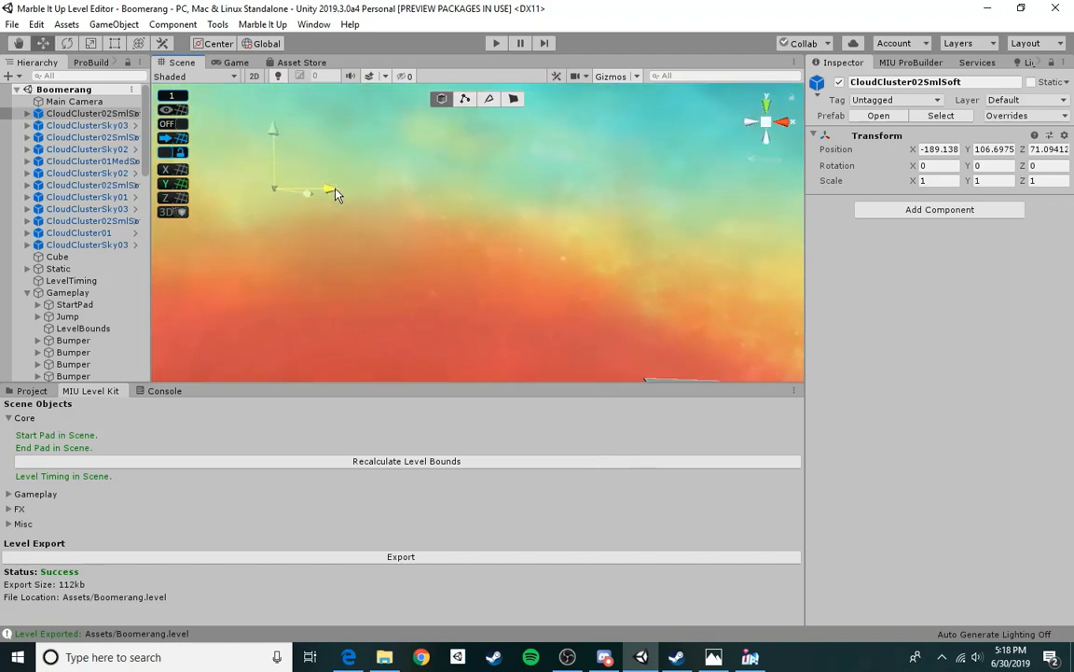
pyautogui.moveTo(482, 271); pyautogui.dragTo(535, 333, button='right')
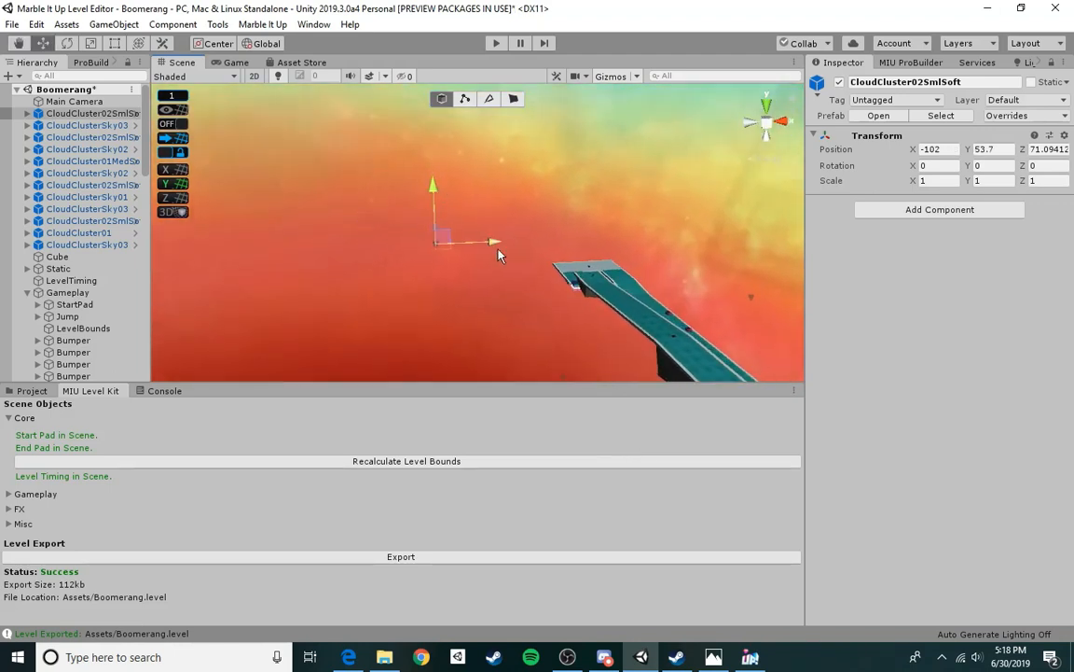
pyautogui.moveTo(528, 250); pyautogui.dragTo(308, 180, button='right')
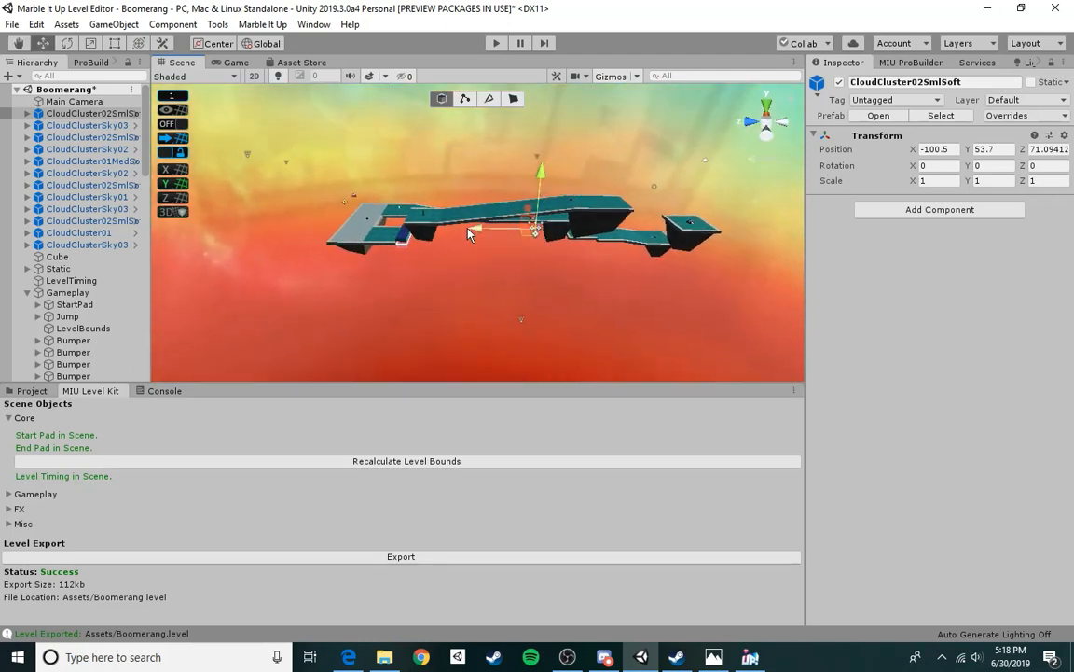
pyautogui.click(403, 182)
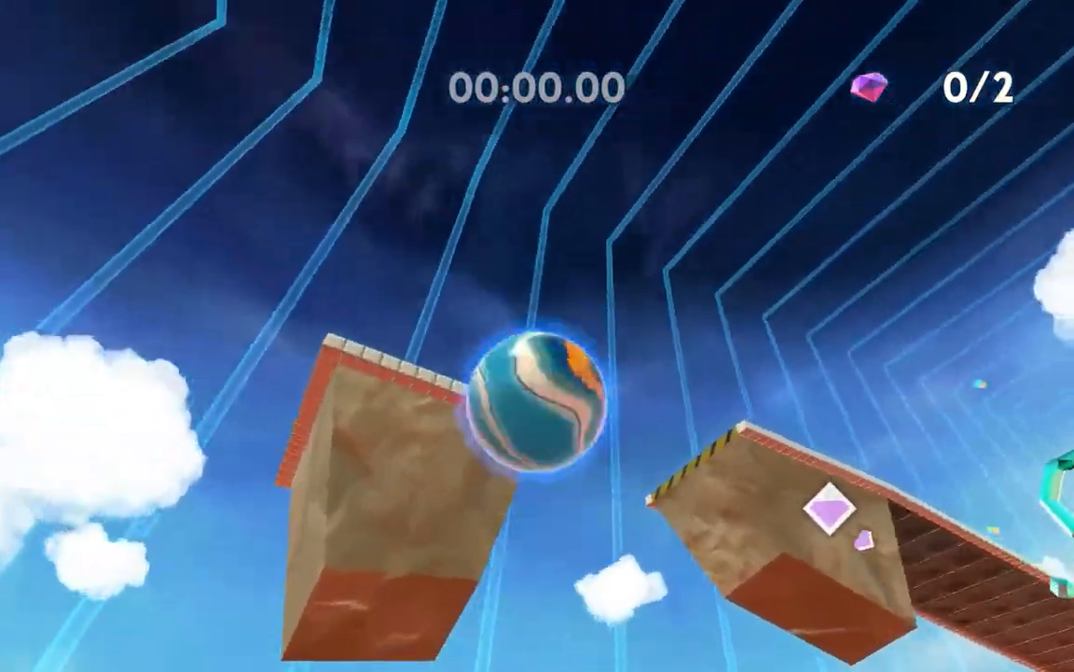
# - Play-test Boomerang in Marble It Up past the bumpers and the checkpoint to check the clouds, and return to Unity
pyautogui.press('w')
pyautogui.press('space')
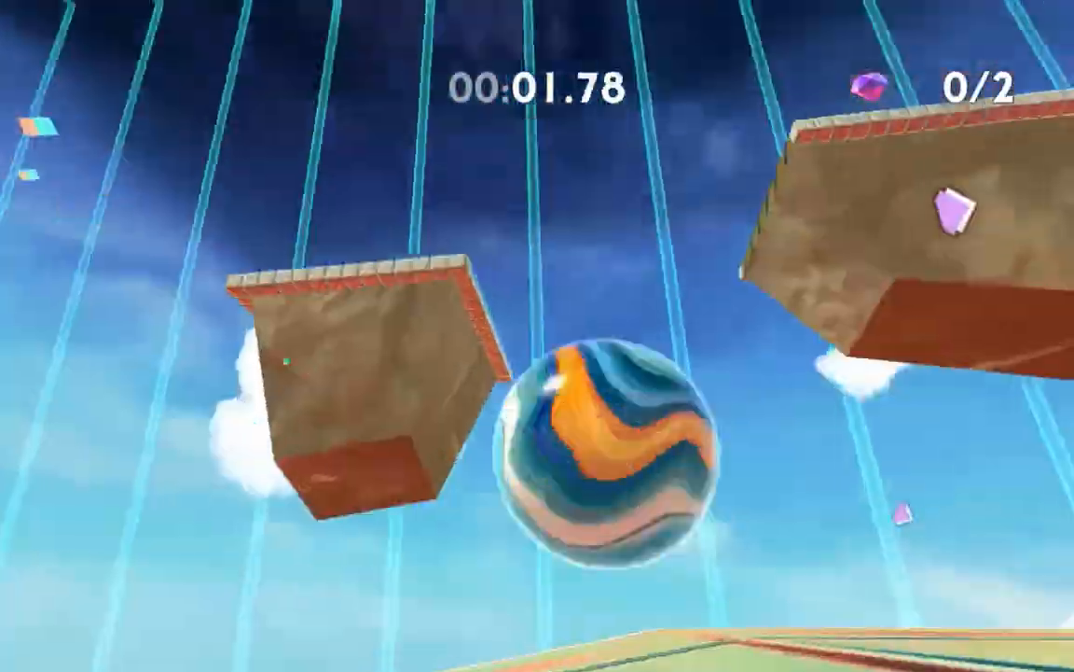
pyautogui.press('w')
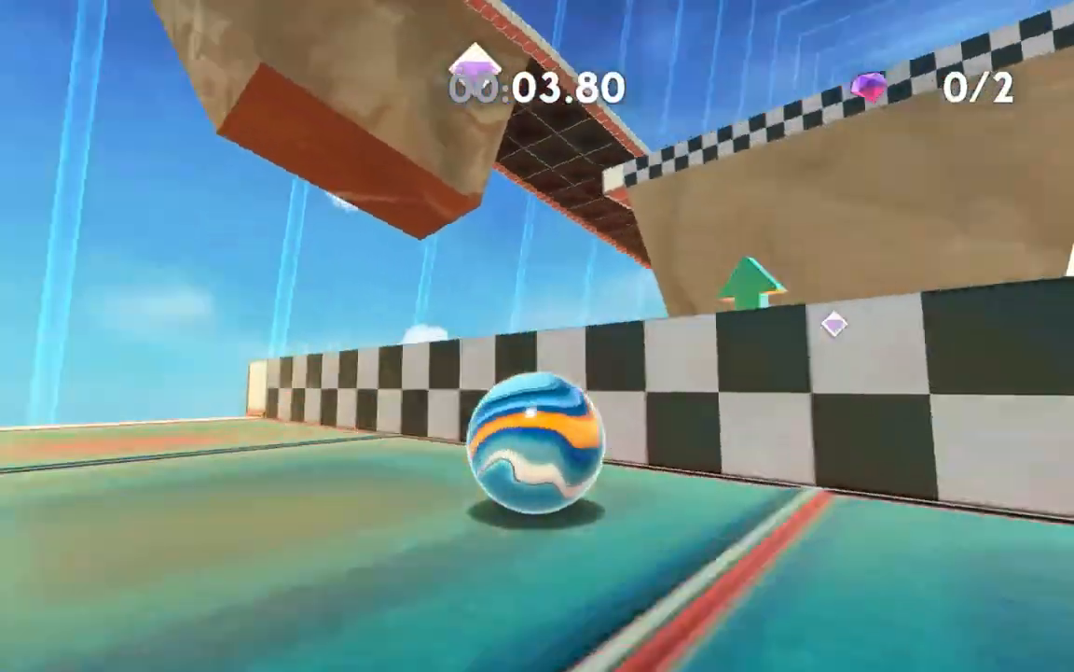
pyautogui.press('w')
pyautogui.press('space')
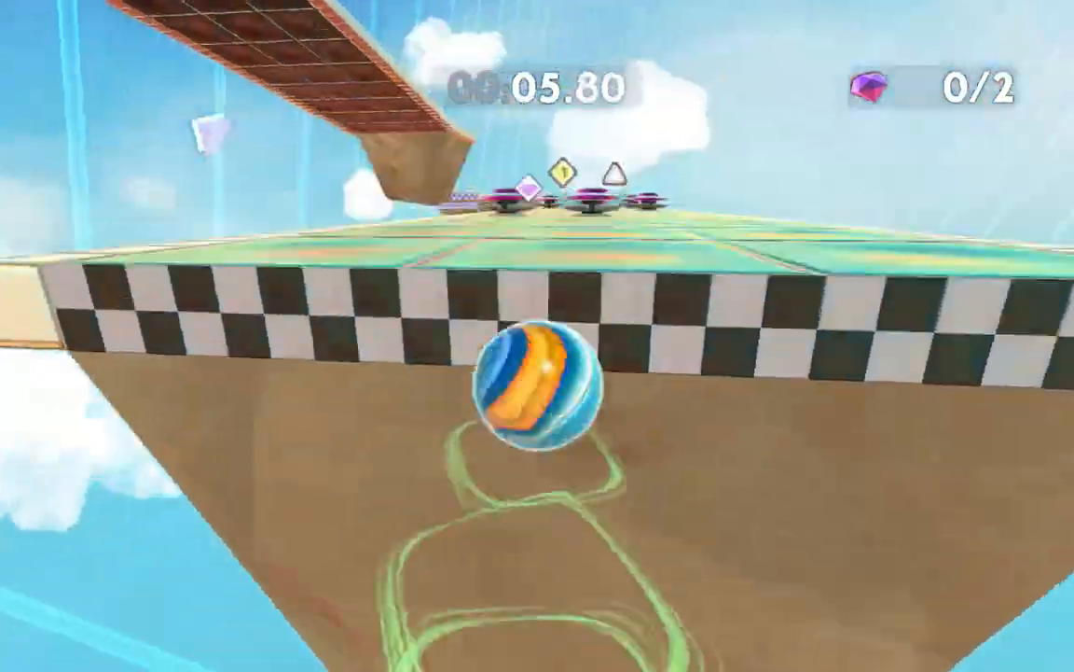
pyautogui.press('w')
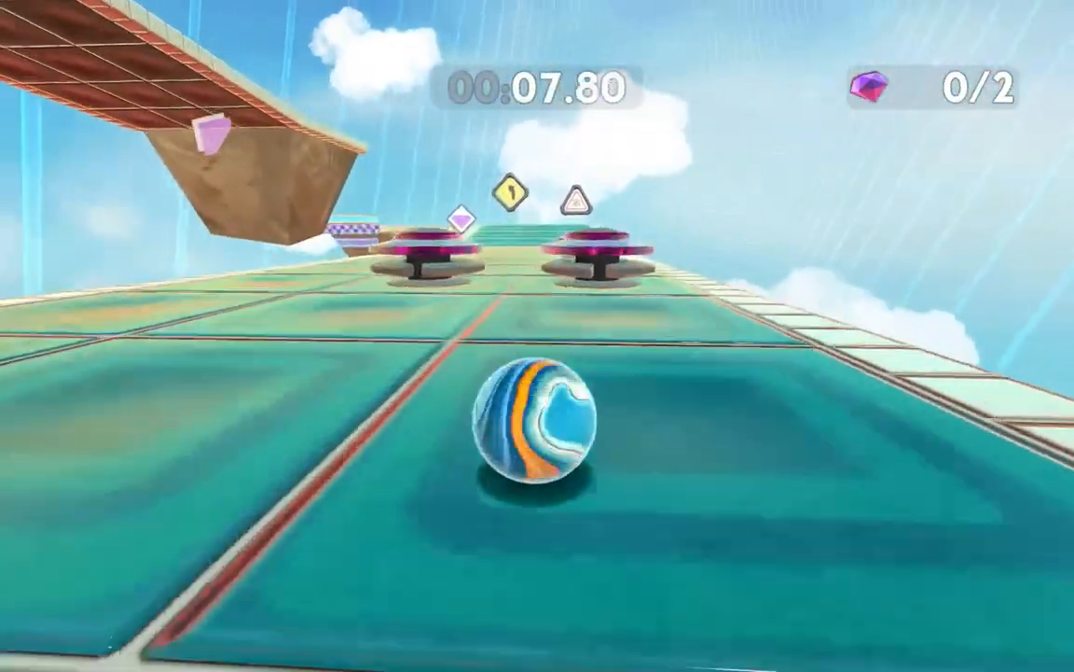
pyautogui.press('w')
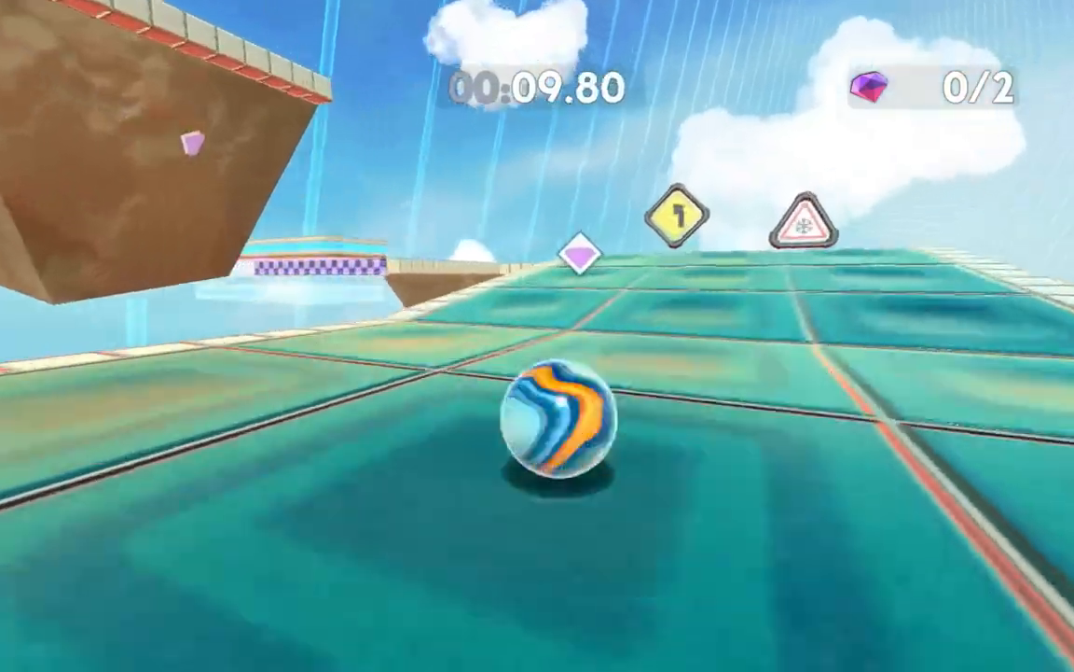
pyautogui.press('w')
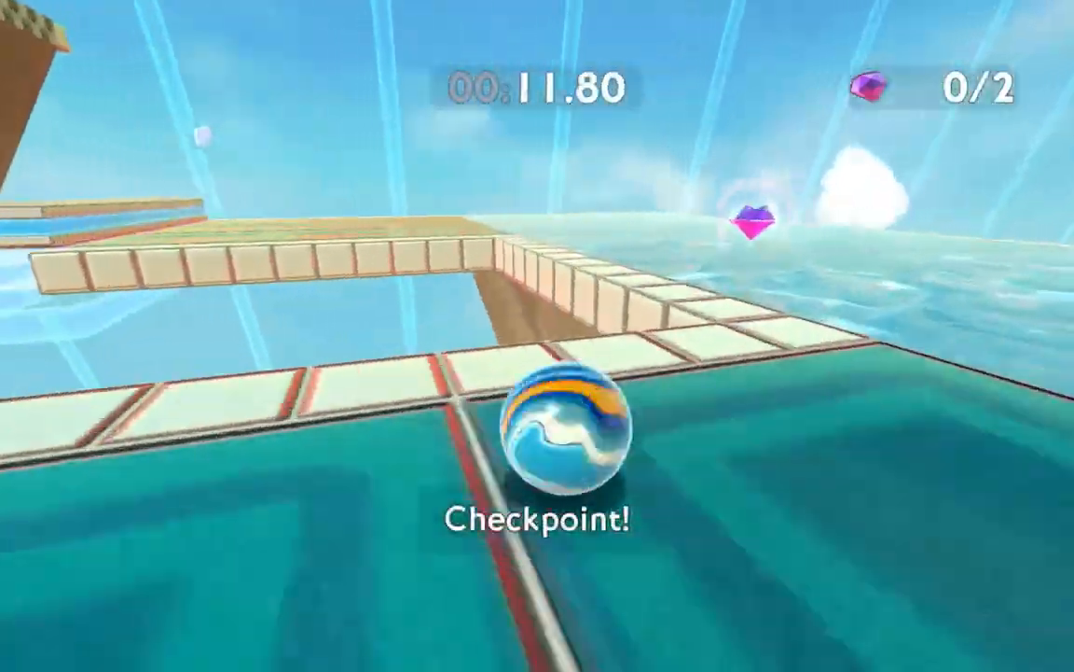
pyautogui.press('w')
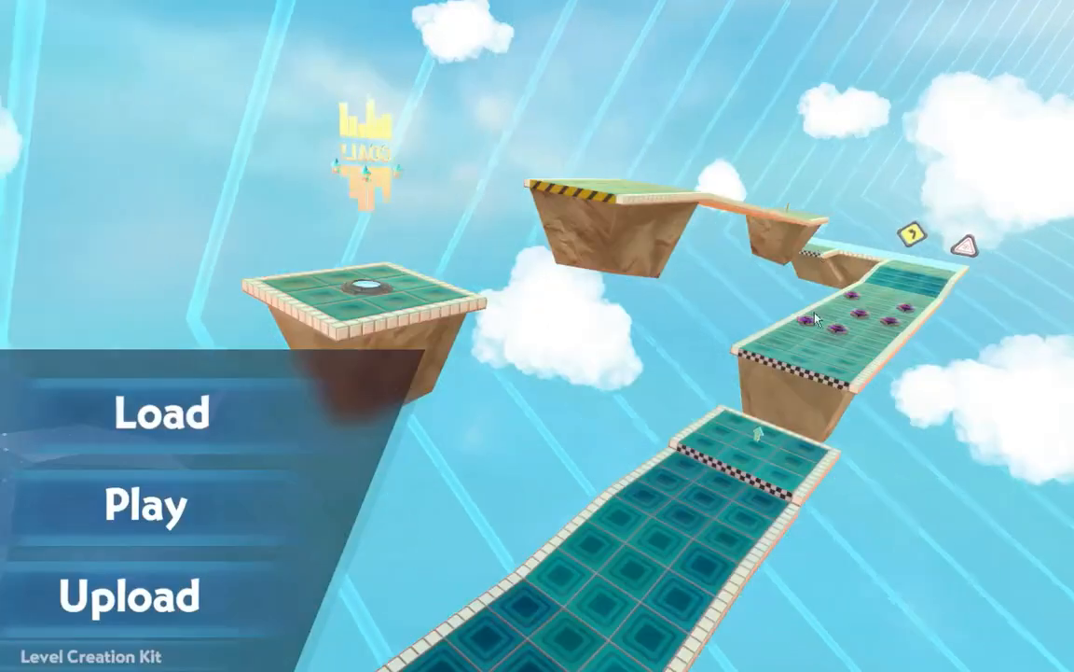
pyautogui.press('super')
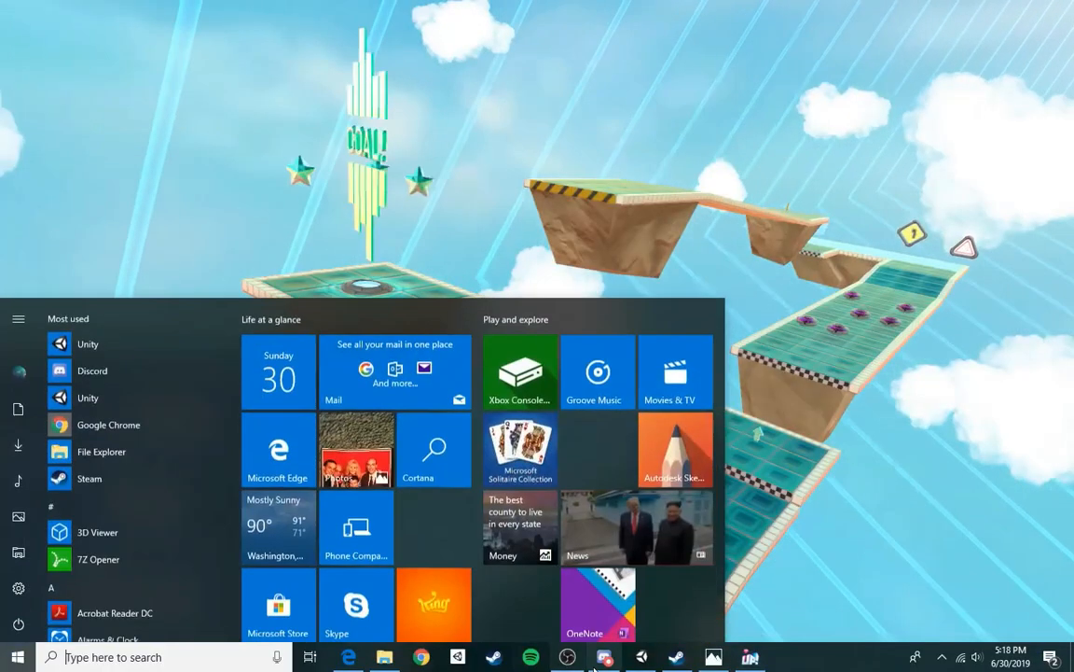
pyautogui.click(645, 657)
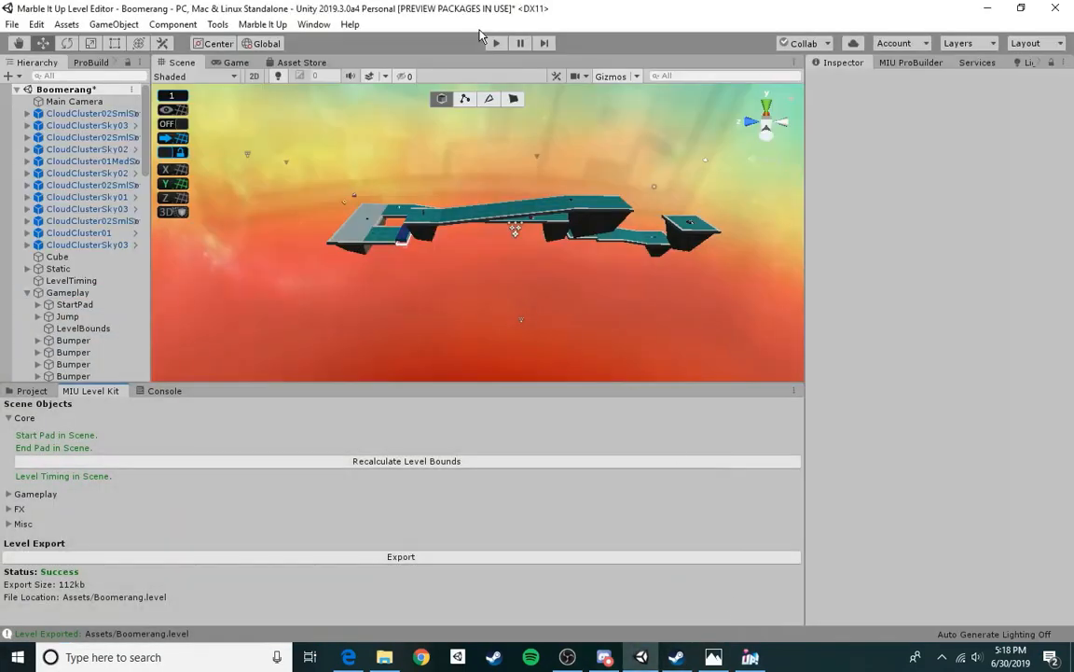
# - Open the MIU Prefabs folder in the project assets to reach the rock prefabs
pyautogui.moveTo(511, 288); pyautogui.dragTo(837, 340, button='right')
pyautogui.press('w')
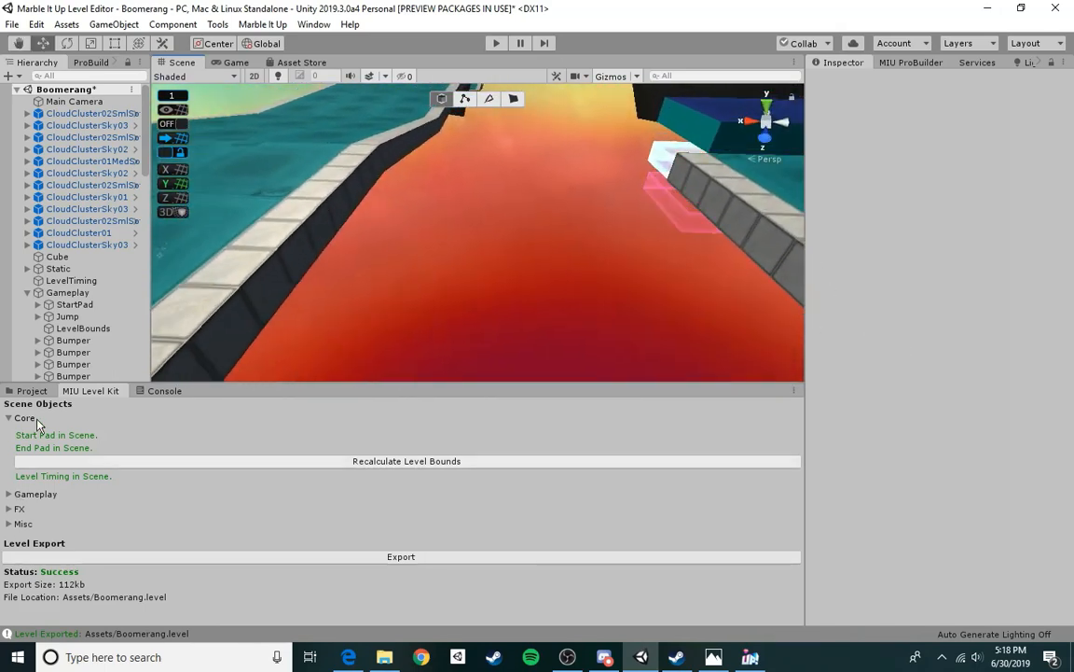
pyautogui.click(21, 391)
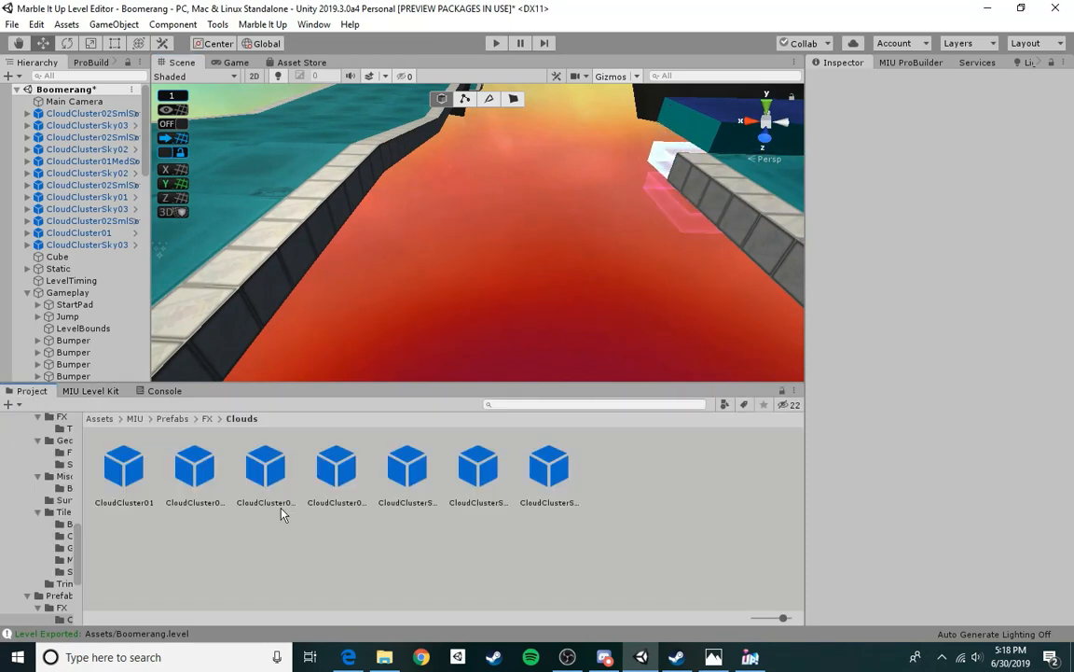
pyautogui.click(138, 417)
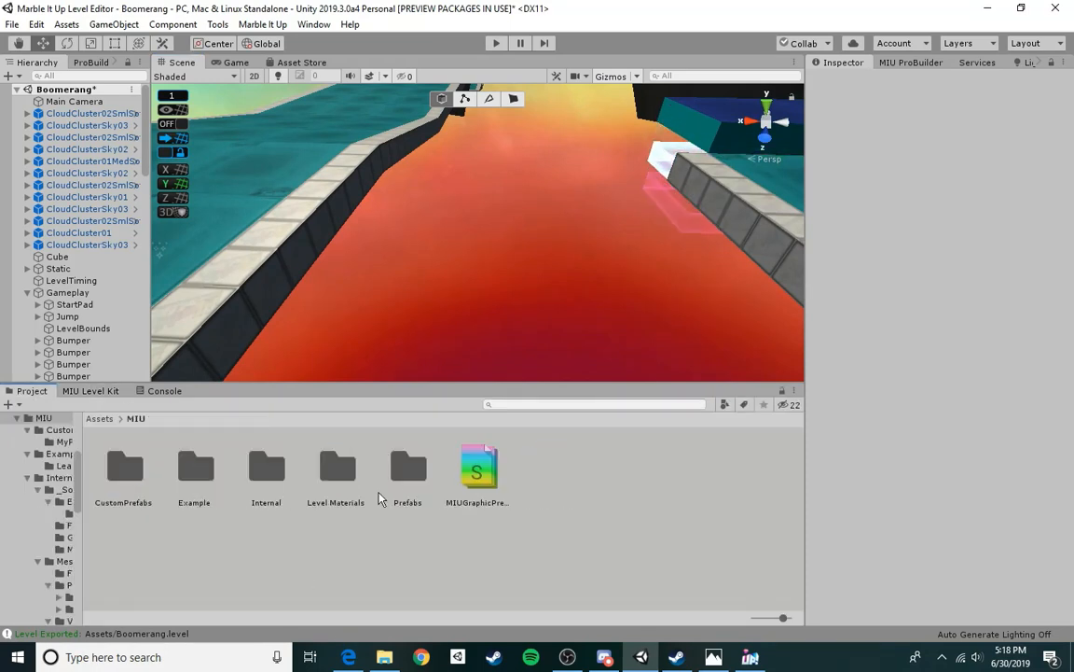
pyautogui.doubleClick(407, 471)
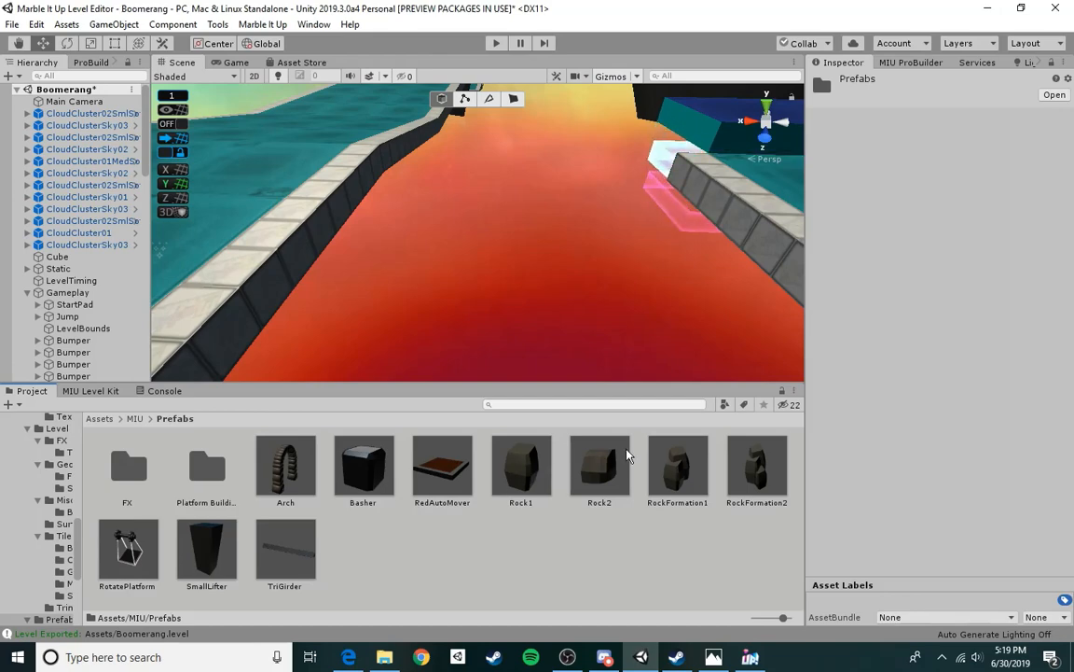
# - Add a RockFormation1 prefab to the level and shift it to about X -20, Y 7.2, Z 111
pyautogui.moveTo(679, 482); pyautogui.dragTo(522, 296)
pyautogui.moveTo(510, 193); pyautogui.dragTo(517, 244)
pyautogui.moveTo(516, 245); pyautogui.dragTo(536, 315, button='right')
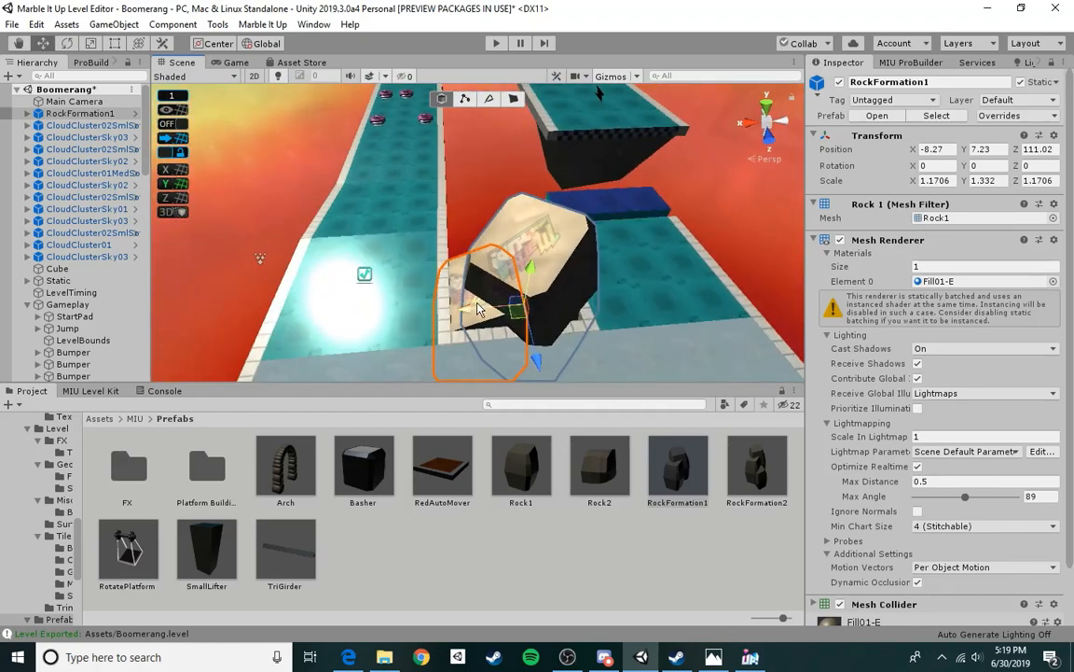
pyautogui.moveTo(477, 309); pyautogui.dragTo(616, 313)
pyautogui.moveTo(551, 294); pyautogui.dragTo(623, 257, button='right')
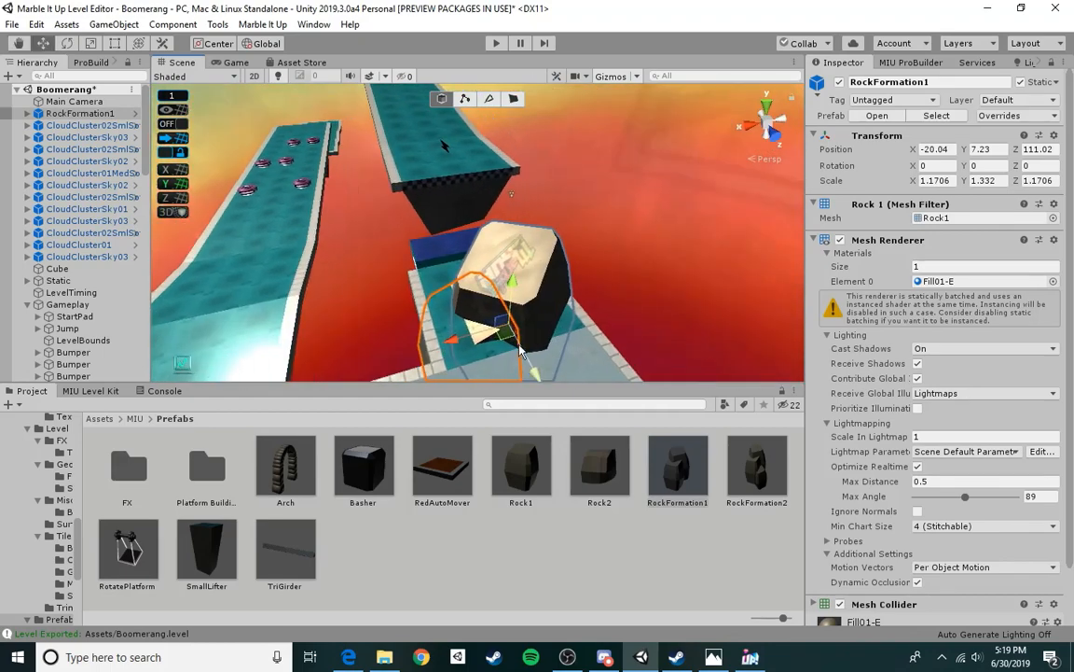
# - Raise RockFormation1 and move it along the upper platform to about X -29.3, Y 25.5, Z 78.3
pyautogui.moveTo(520, 349); pyautogui.dragTo(450, 264)
pyautogui.moveTo(484, 283); pyautogui.dragTo(457, 263, button='right')
pyautogui.moveTo(461, 257); pyautogui.dragTo(467, 104)
pyautogui.press('w')
pyautogui.moveTo(530, 207); pyautogui.dragTo(557, 205, button='right')
pyautogui.moveTo(446, 202); pyautogui.dragTo(503, 200)
pyautogui.press('f')
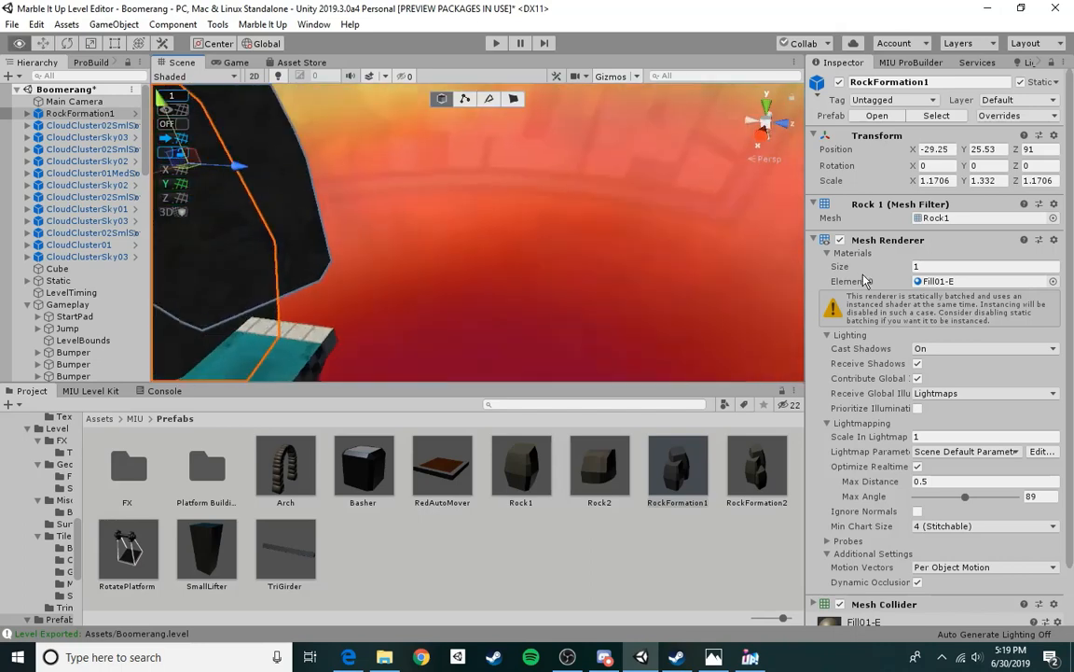
pyautogui.moveTo(592, 193); pyautogui.dragTo(258, 173)
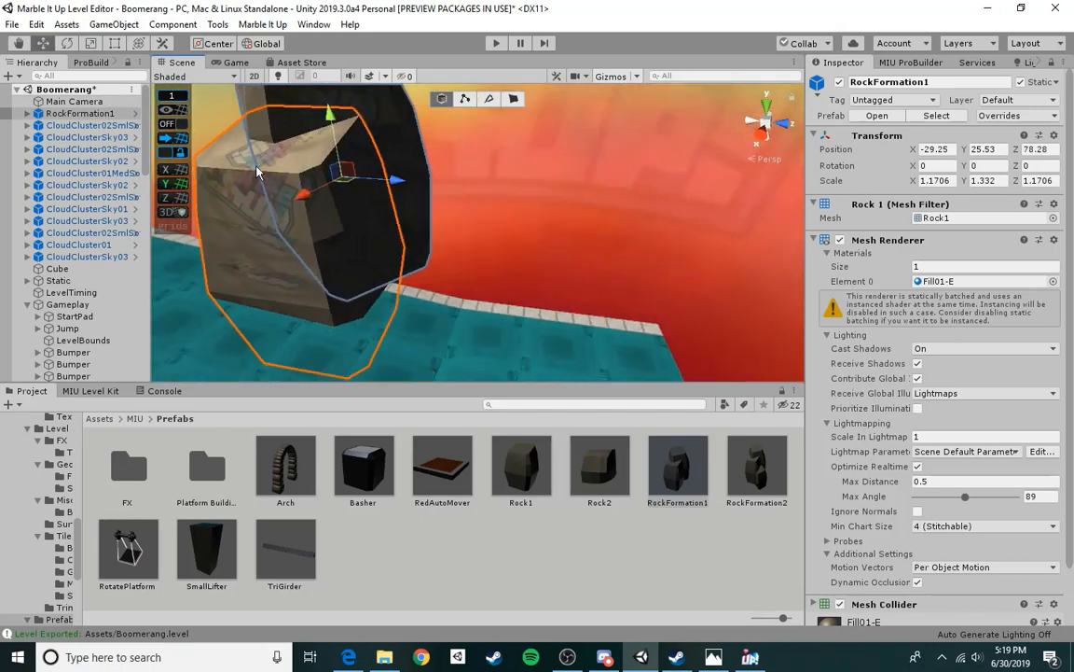
# - Rotate RockFormation1 to about Y -90, Z -1.1 and lower it onto the platform at about X -29.8, Y 17.8, Z 89.5
pyautogui.moveTo(329, 207); pyautogui.dragTo(557, 241)
pyautogui.moveTo(370, 138); pyautogui.dragTo(389, 147)
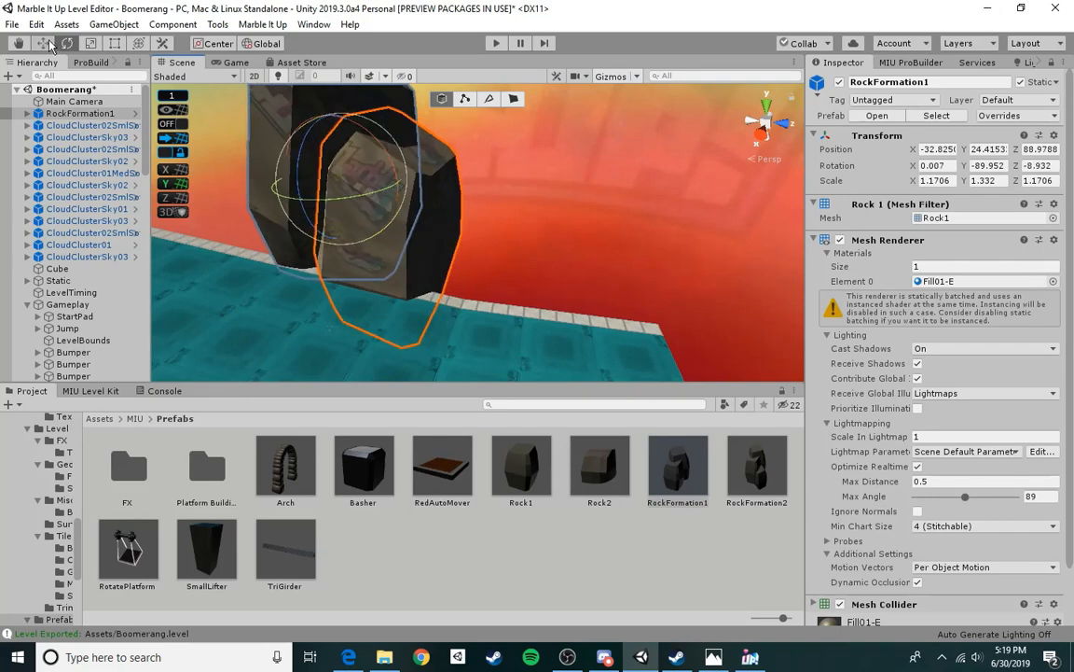
pyautogui.moveTo(331, 119); pyautogui.dragTo(346, 234)
pyautogui.keyDown('alt'); pyautogui.moveTo(352, 241); pyautogui.dragTo(435, 283); pyautogui.keyUp('alt')
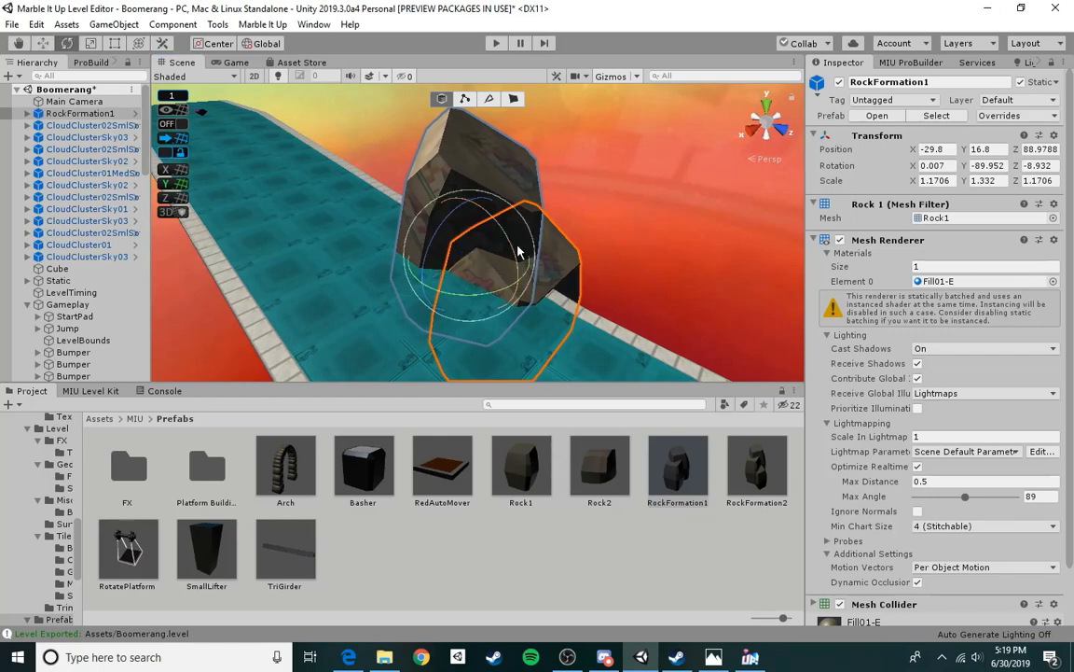
pyautogui.moveTo(520, 252); pyautogui.dragTo(511, 242)
pyautogui.keyDown('alt'); pyautogui.moveTo(643, 189); pyautogui.dragTo(387, 209); pyautogui.keyUp('alt')
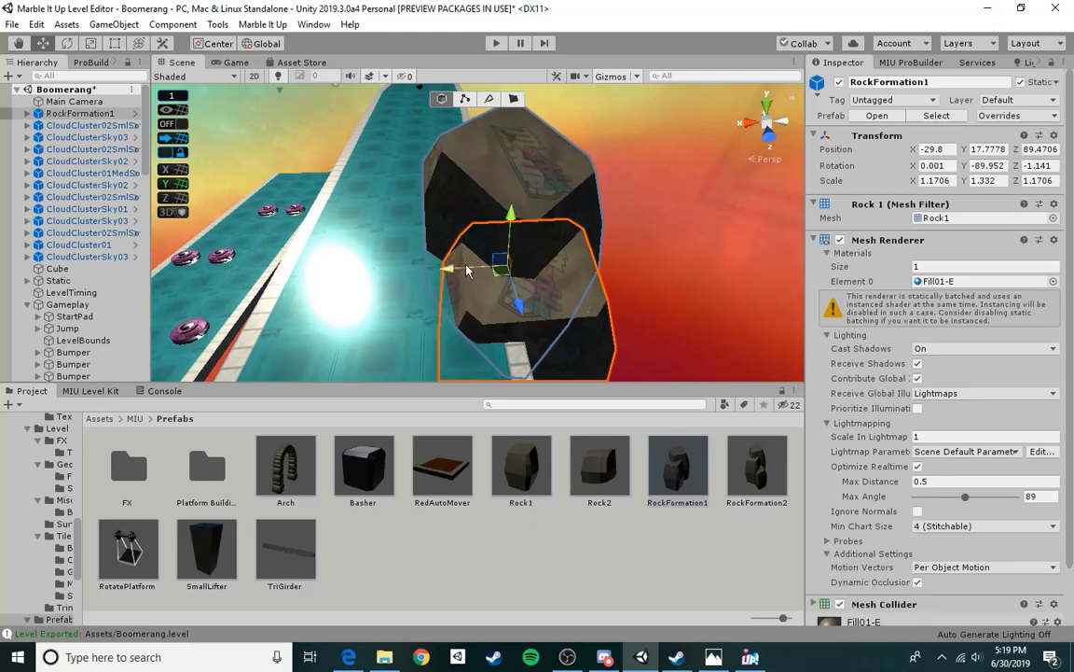
# - Fine-tune RockFormation1's sideways position at the platform's edge and deselect it
pyautogui.click(488, 271)
pyautogui.click(488, 271)
pyautogui.moveTo(446, 269); pyautogui.dragTo(486, 298)
pyautogui.moveTo(593, 248)
pyautogui.mouseDown(button='right')
pyautogui.moveTo(592, 179)
pyautogui.moveTo(627, 318)
pyautogui.moveTo(26, 166)
pyautogui.moveTo(965, 215)
pyautogui.moveTo(910, 207)
pyautogui.moveTo(810, 152)
pyautogui.moveTo(289, 110)
pyautogui.moveTo(485, 177)
pyautogui.moveTo(655, 191)
pyautogui.moveTo(710, 176)
pyautogui.moveTo(623, 209)
pyautogui.moveTo(554, 214)
pyautogui.moveTo(544, 231)
pyautogui.moveTo(587, 252)
pyautogui.mouseUp(button='right')
pyautogui.click(591, 178)
pyautogui.press('w')
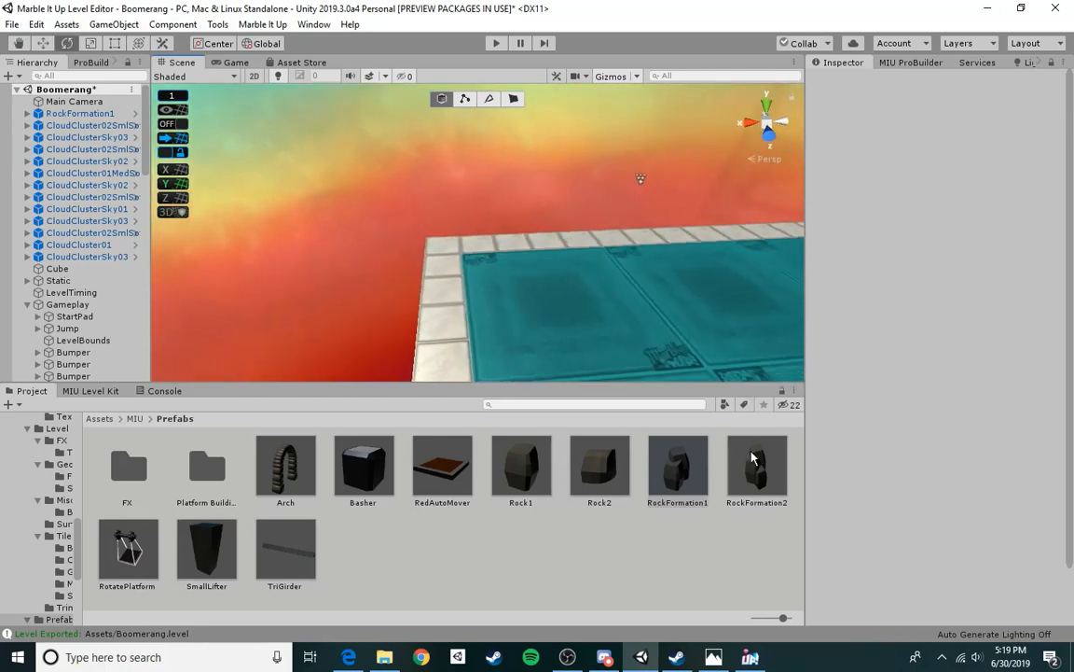
# - Place a RockFormation2 prefab at the platform's edge near X 5.6, Y 1, Z -21.7, turned about 15 degrees in Y, and deselect it
pyautogui.moveTo(753, 457); pyautogui.dragTo(480, 280)
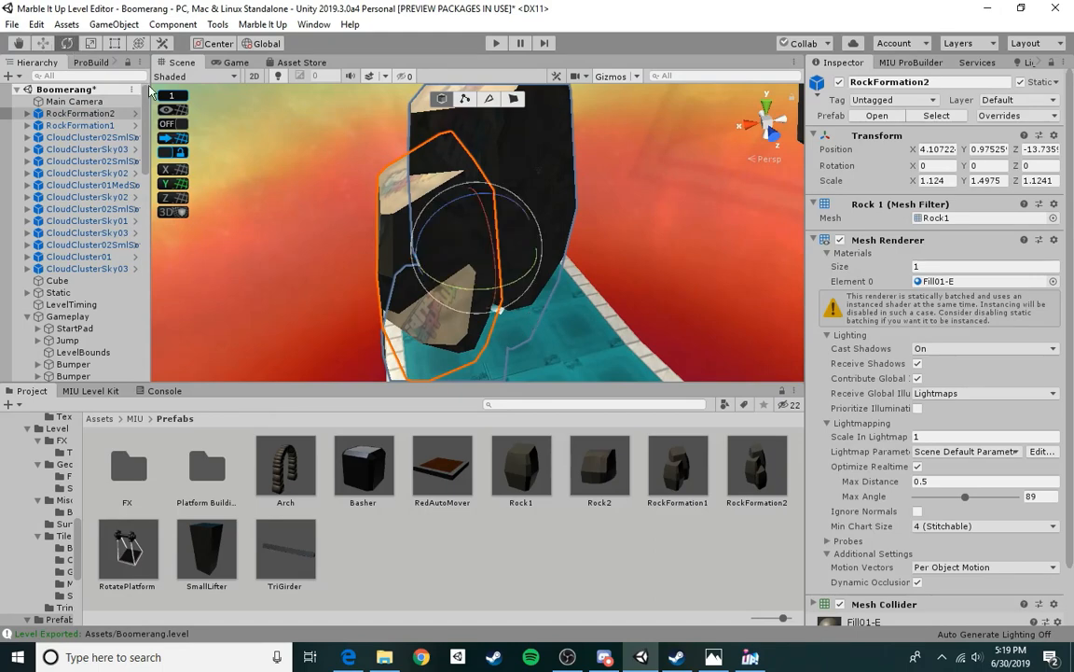
pyautogui.moveTo(472, 295); pyautogui.dragTo(372, 257)
pyautogui.moveTo(421, 220); pyautogui.dragTo(418, 197)
pyautogui.moveTo(438, 253); pyautogui.dragTo(436, 261)
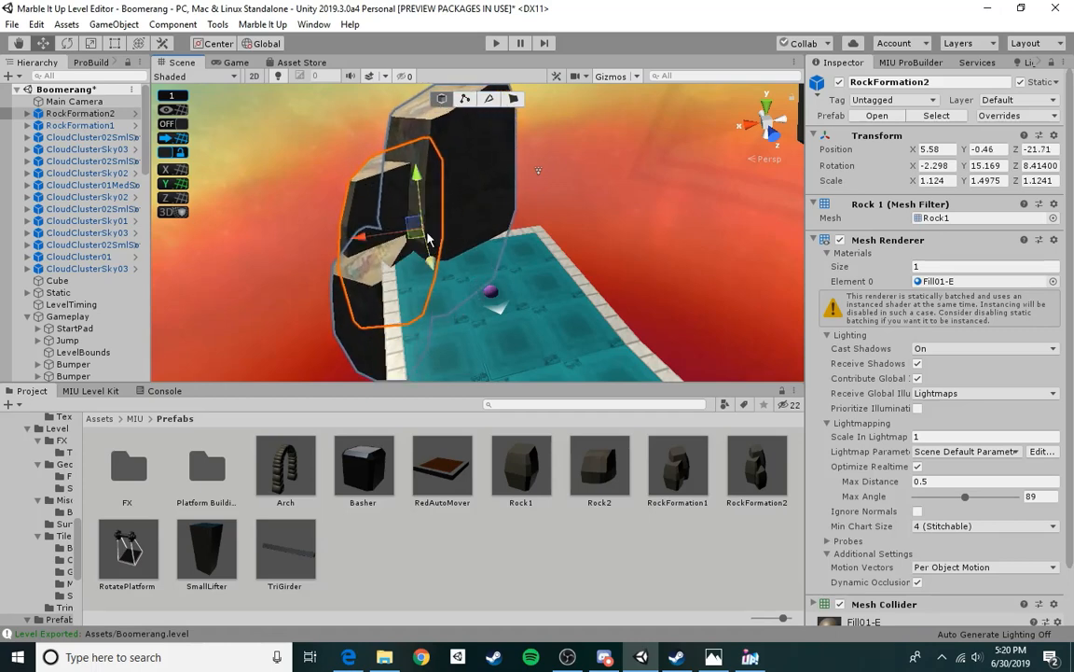
pyautogui.moveTo(420, 207); pyautogui.dragTo(417, 193)
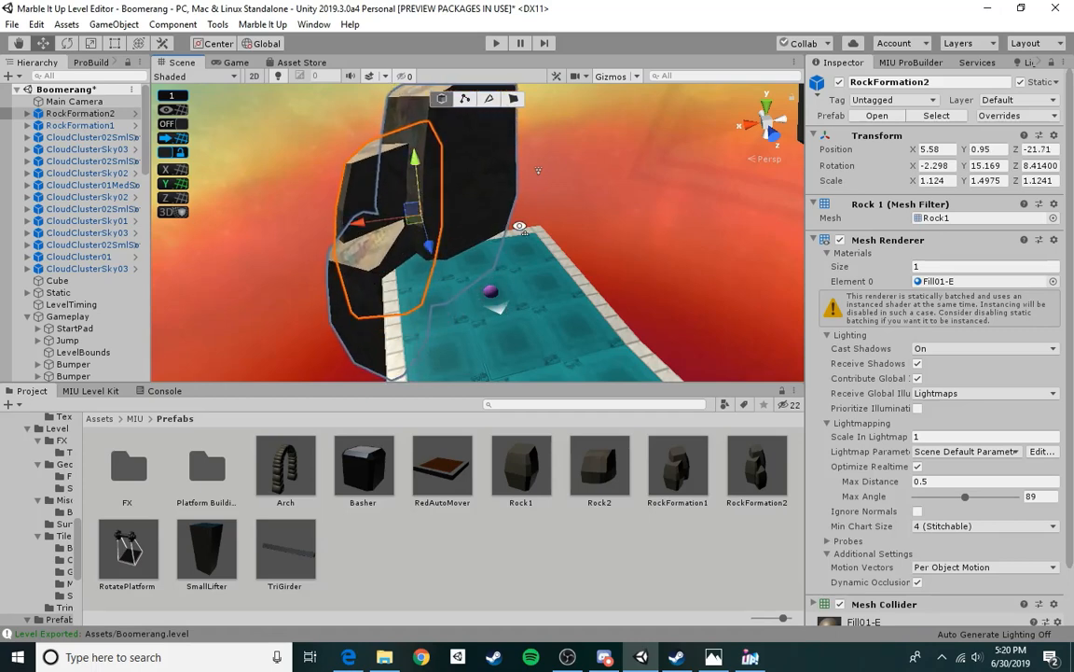
pyautogui.moveTo(520, 227); pyautogui.dragTo(518, 229, button='right')
pyautogui.moveTo(419, 260); pyautogui.dragTo(477, 262)
pyautogui.click(627, 225)
pyautogui.moveTo(627, 225); pyautogui.dragTo(830, 184, button='right')
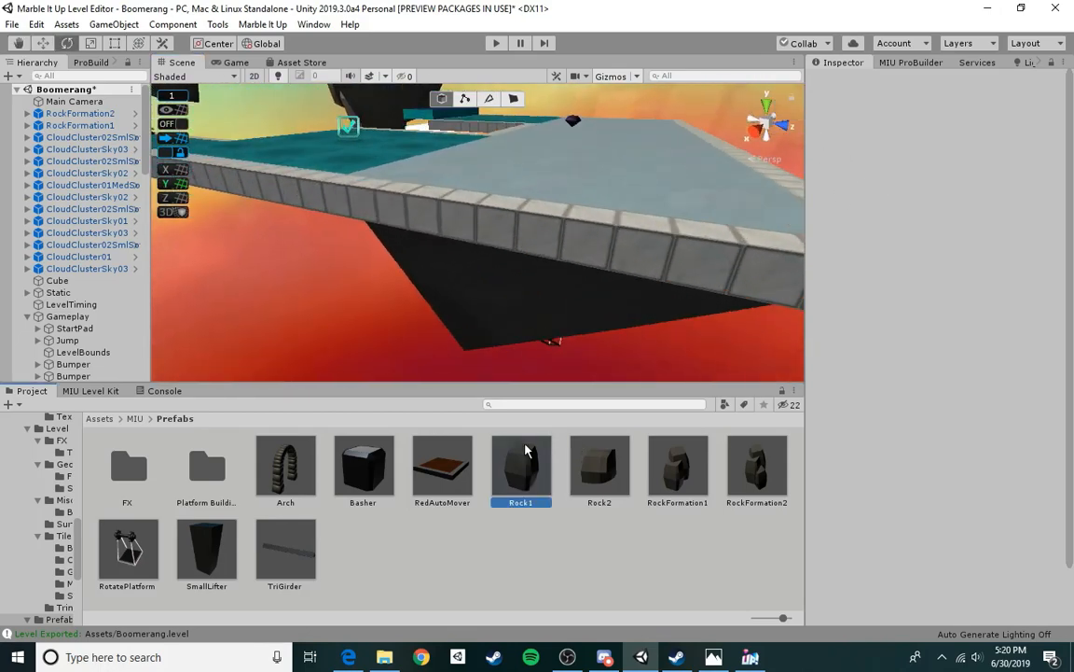
# - Add a Rock1 prefab beside the ice platform's outer corner and rotate it to about 133.8 degrees in Y
pyautogui.moveTo(525, 450); pyautogui.dragTo(479, 224)
pyautogui.press('f')
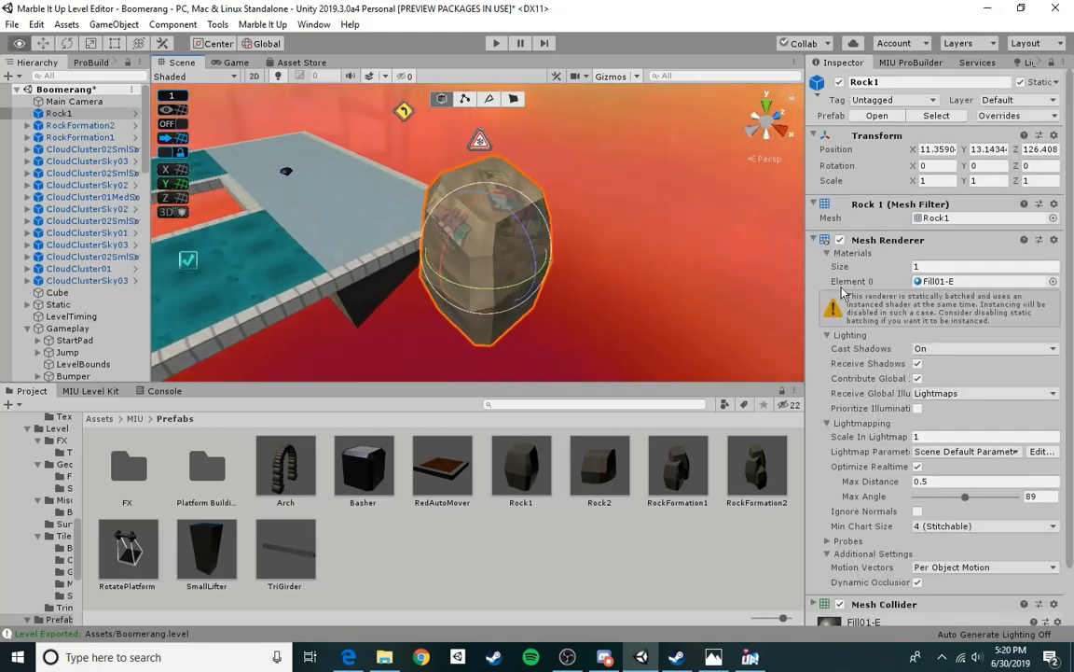
pyautogui.moveTo(516, 298); pyautogui.dragTo(198, 244)
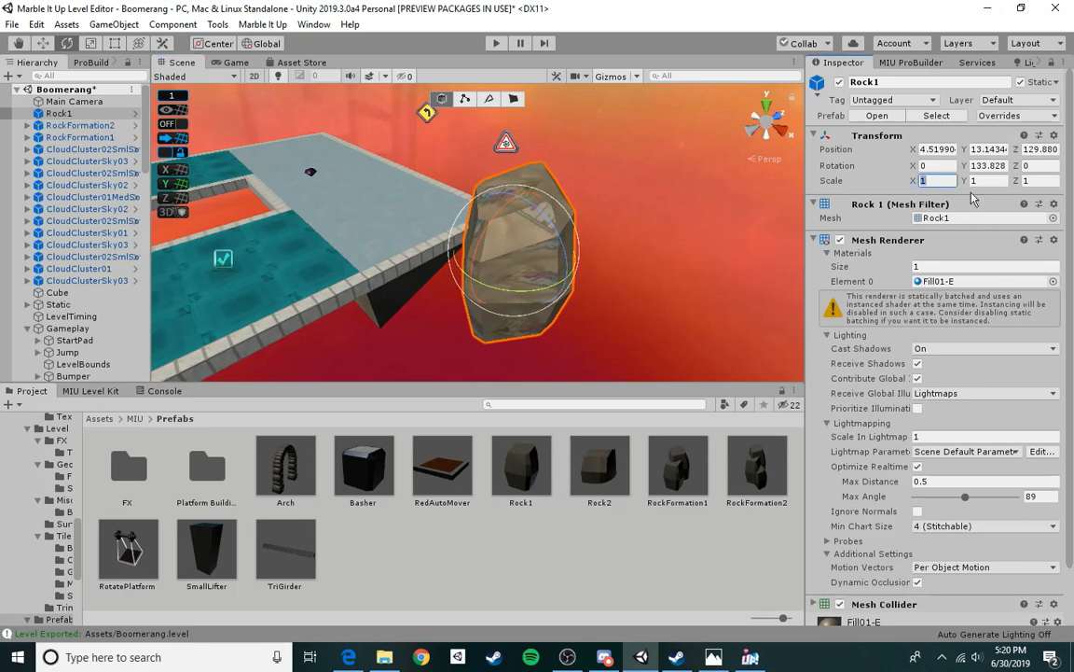
# - Scale Rock1 uniformly to 0.7 in X, Y and Z
pyautogui.write('.7')
pyautogui.press('Tab')
pyautogui.write('.7')
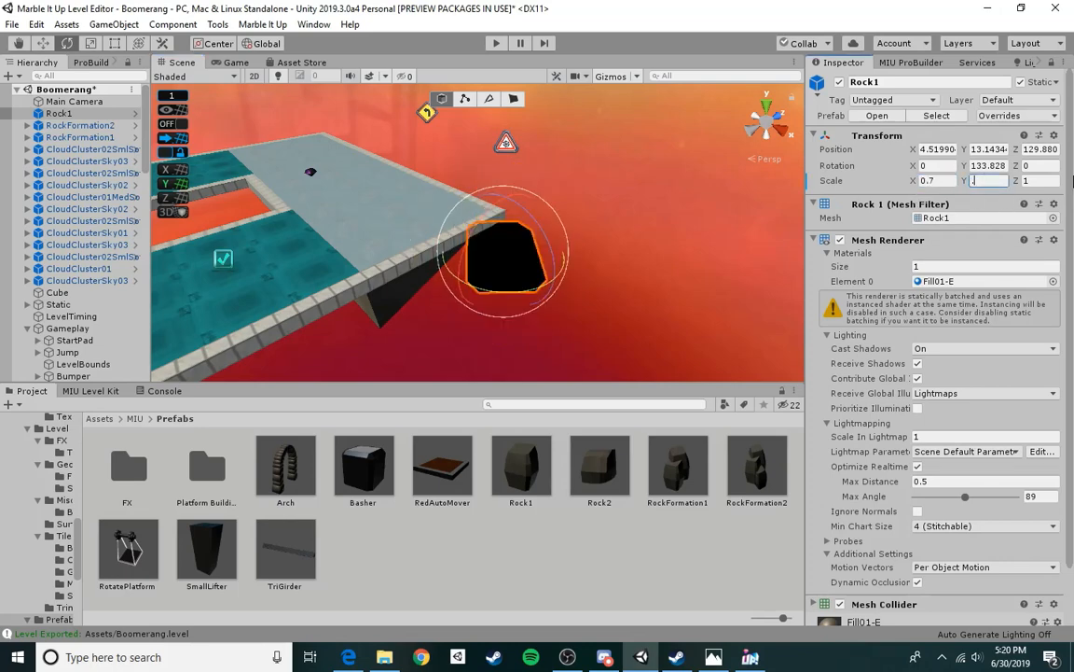
pyautogui.press('Tab')
pyautogui.write('.7')
# - Move Rock1 against the ice platform's outer corner, to about X 2.51, Y 12.65, Z 127.88
pyautogui.moveTo(457, 280); pyautogui.dragTo(336, 266, button='right')
pyautogui.press('w')
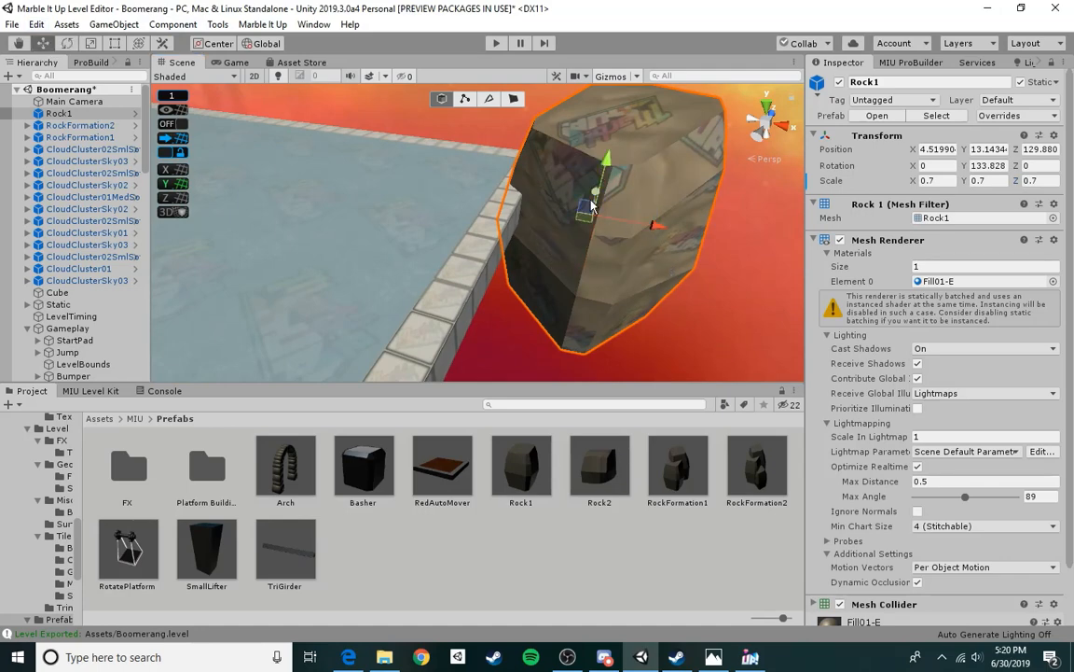
pyautogui.moveTo(591, 203); pyautogui.dragTo(578, 246)
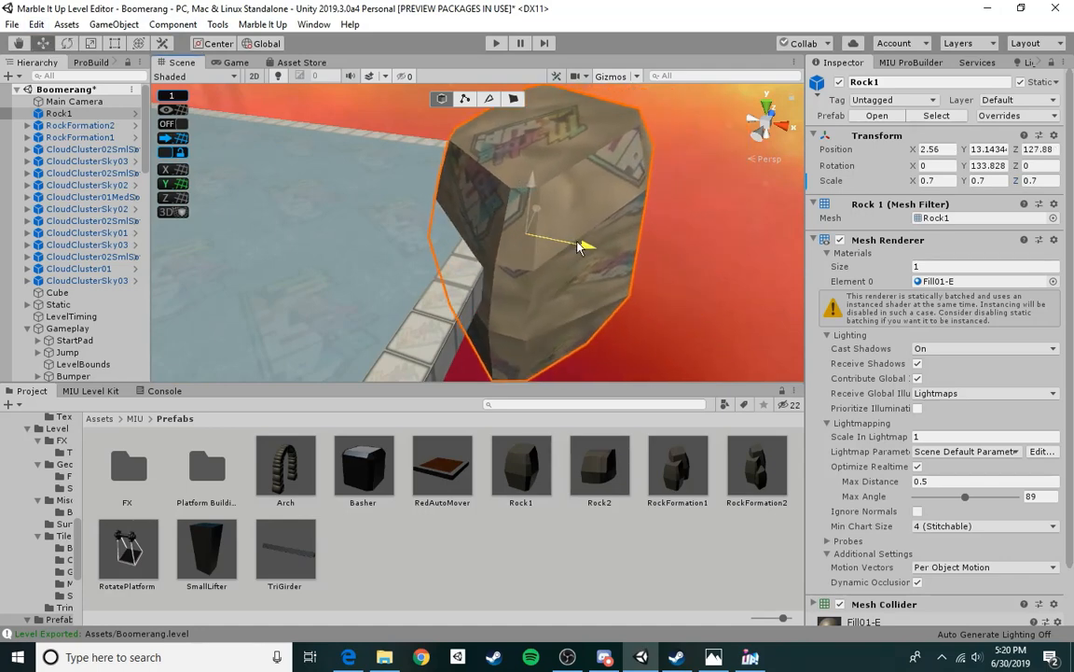
pyautogui.moveTo(525, 177); pyautogui.dragTo(527, 199)
pyautogui.moveTo(518, 224); pyautogui.dragTo(495, 286, button='right')
pyautogui.press('d')
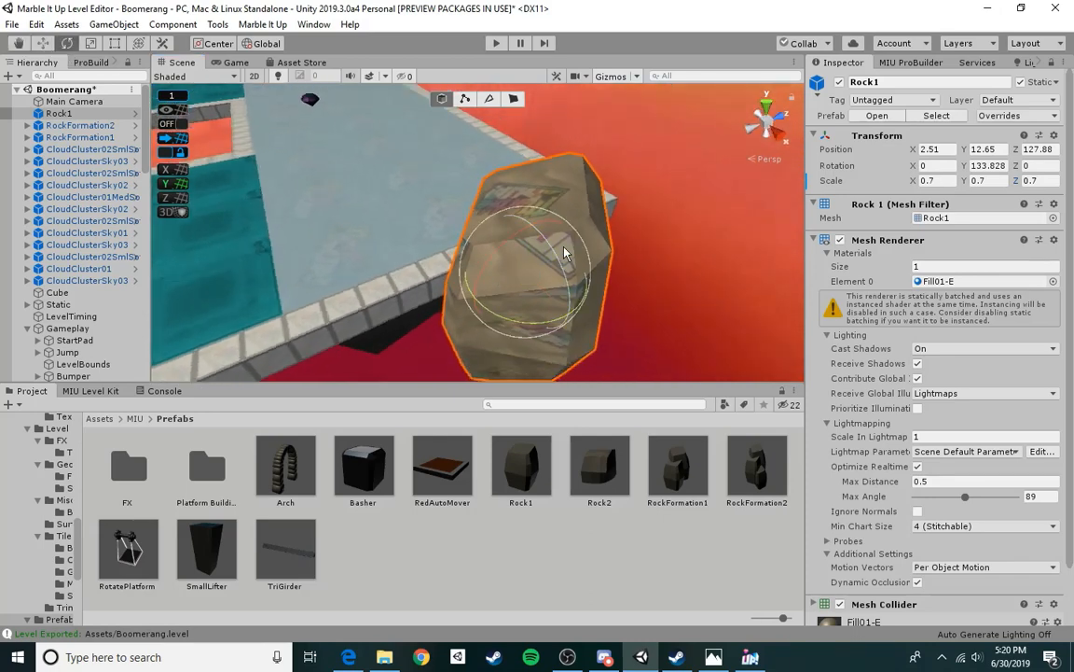
# - Rotate Rock1 to about 161.9 degrees in Y and shift it to about Y 12.02, Z 132.22
pyautogui.moveTo(529, 323); pyautogui.dragTo(401, 271)
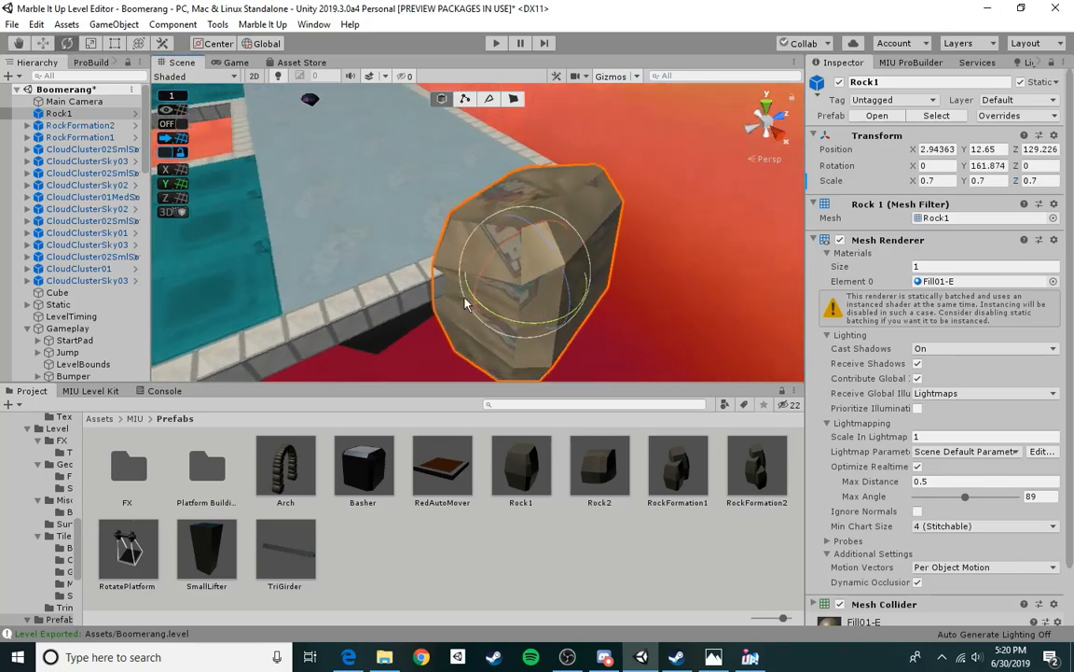
pyautogui.click(47, 45)
pyautogui.moveTo(695, 297); pyautogui.dragTo(544, 322, button='right')
pyautogui.press('d')
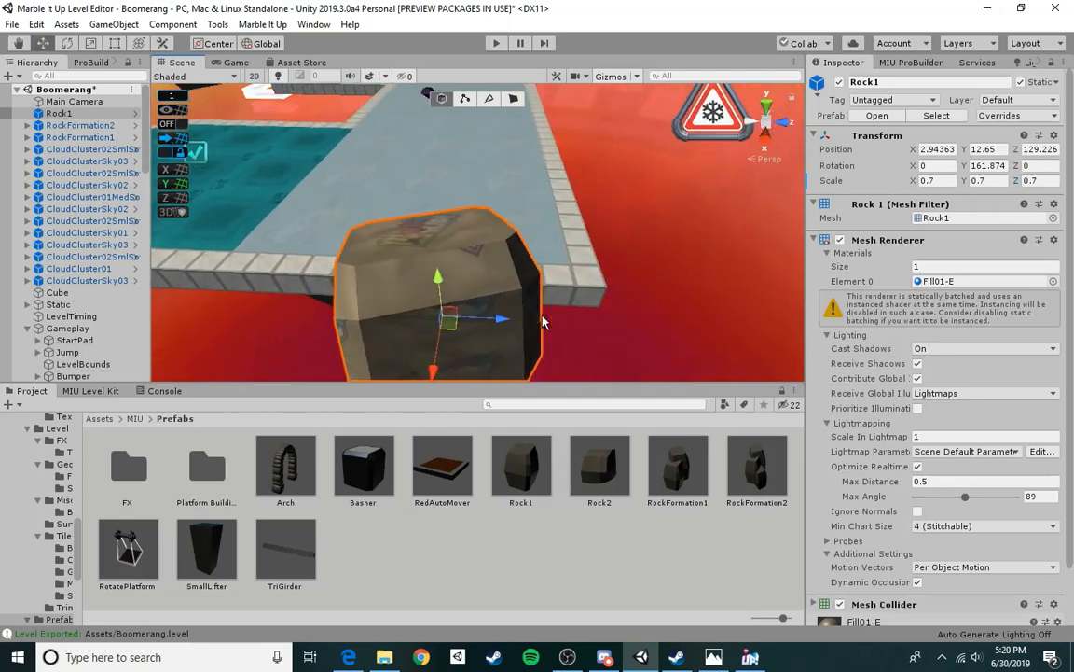
pyautogui.moveTo(508, 335); pyautogui.dragTo(597, 340)
pyautogui.moveTo(597, 341)
pyautogui.mouseDown(button='right')
pyautogui.moveTo(551, 323)
pyautogui.moveTo(580, 345)
pyautogui.mouseUp(button='right')
pyautogui.press('d')
pyautogui.moveTo(382, 297); pyautogui.dragTo(382, 317)
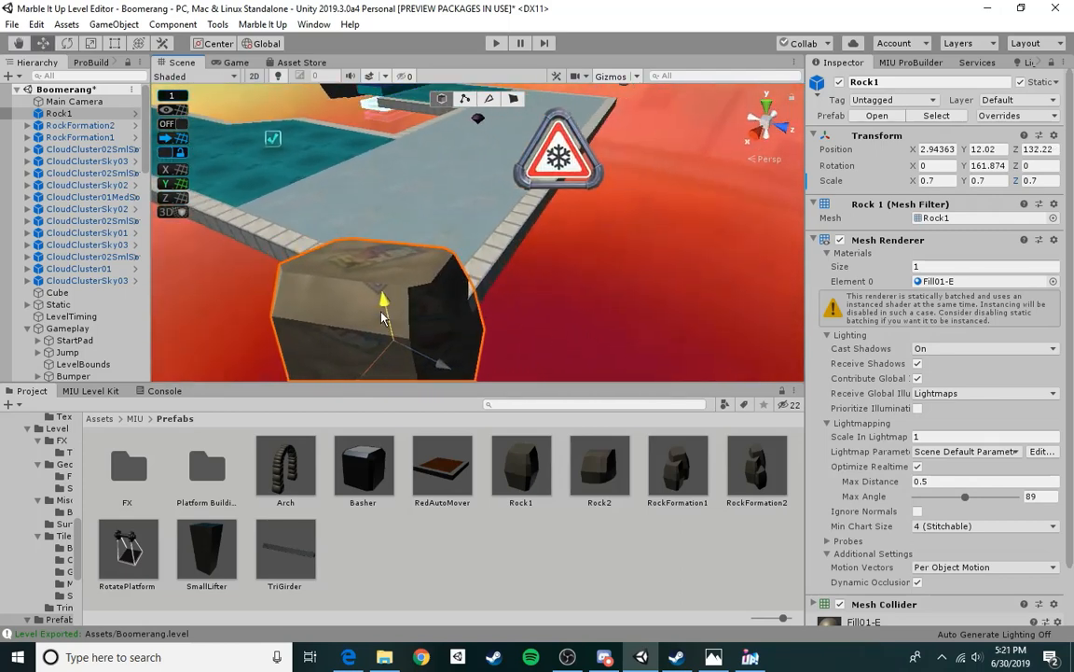
# - Nudge Rock1 along the platform corner to about X 1.38, Z 133.81 and raise it slightly
pyautogui.moveTo(393, 345); pyautogui.dragTo(408, 371, button='right')
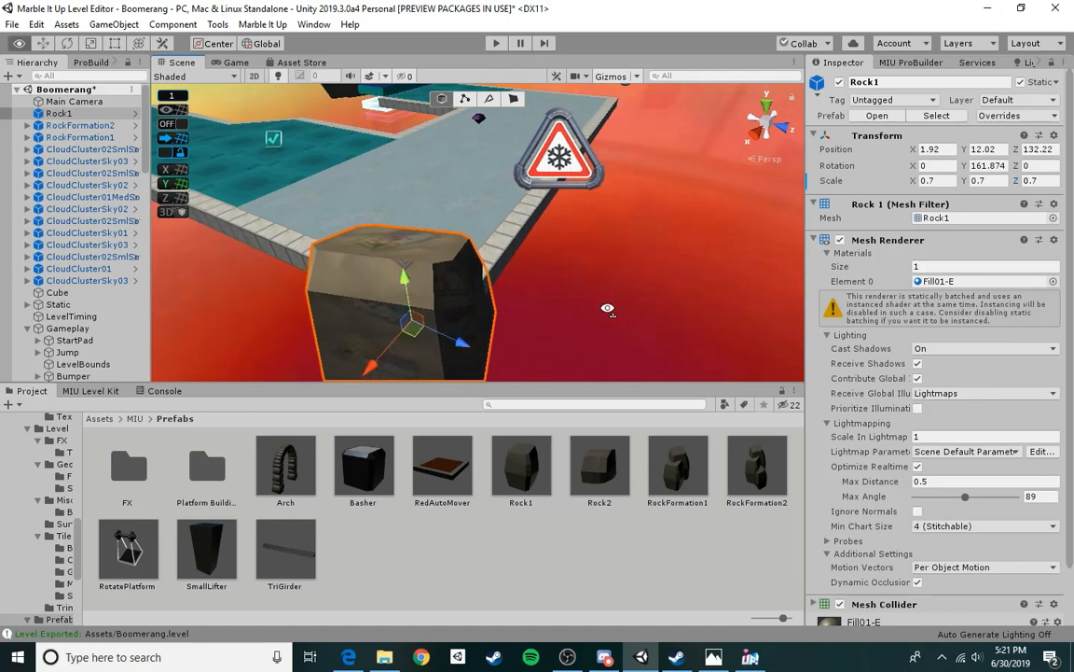
pyautogui.moveTo(607, 307); pyautogui.dragTo(397, 247, button='right')
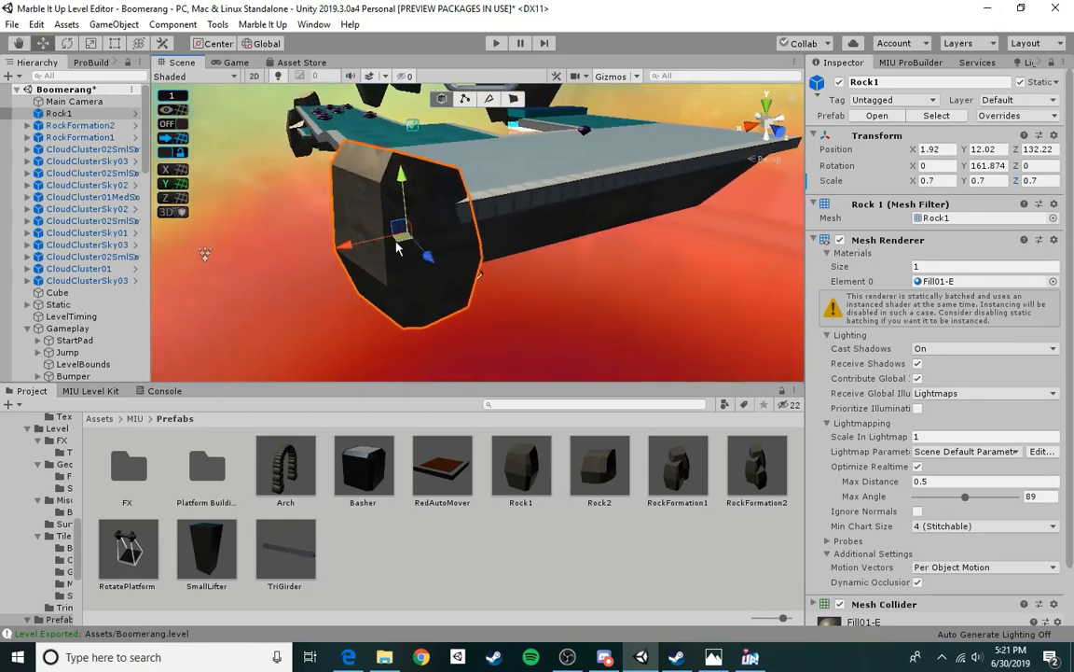
pyautogui.moveTo(428, 254); pyautogui.dragTo(439, 266)
pyautogui.moveTo(371, 268); pyautogui.dragTo(394, 254)
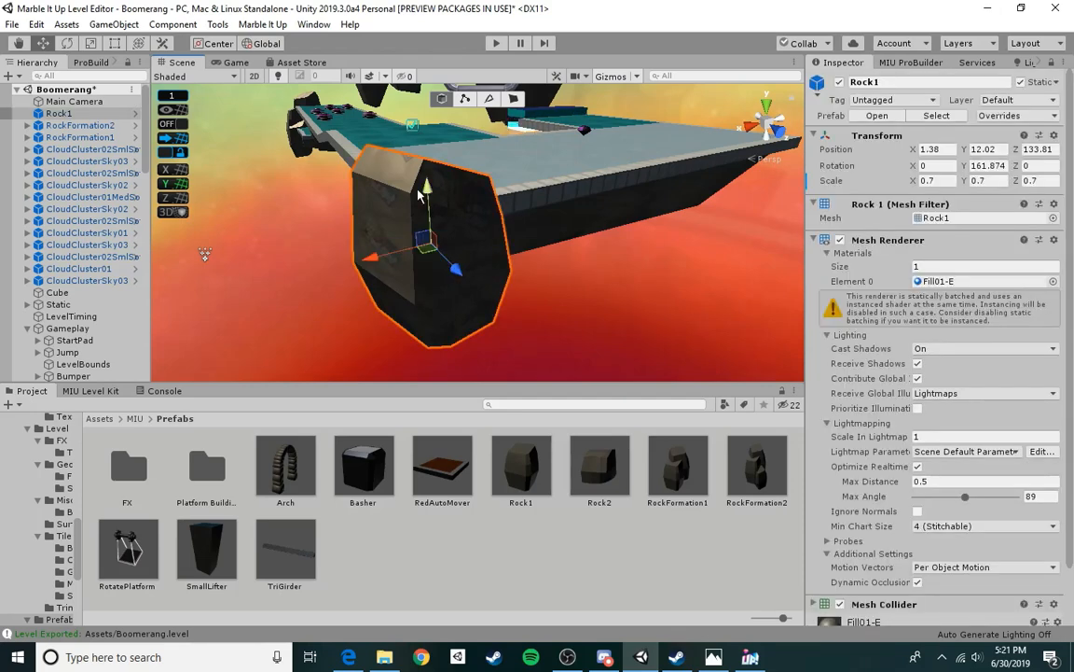
pyautogui.moveTo(431, 190); pyautogui.dragTo(433, 149)
# - Replace Rock1 with a RockFormation2 prefab beyond the ice platform's corner, at about X 22, Y 17.8, Z 146.7
pyautogui.moveTo(550, 131); pyautogui.dragTo(541, 220, button='right')
pyautogui.press('Delete')
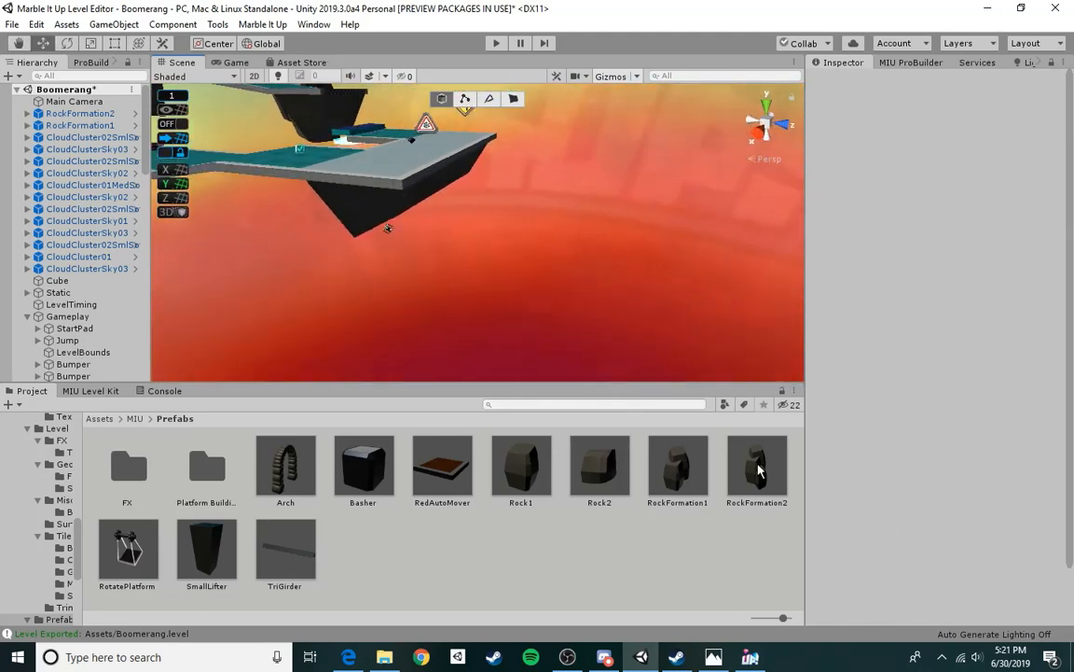
pyautogui.moveTo(760, 471); pyautogui.dragTo(506, 240)
pyautogui.moveTo(506, 241); pyautogui.dragTo(821, 308, button='right')
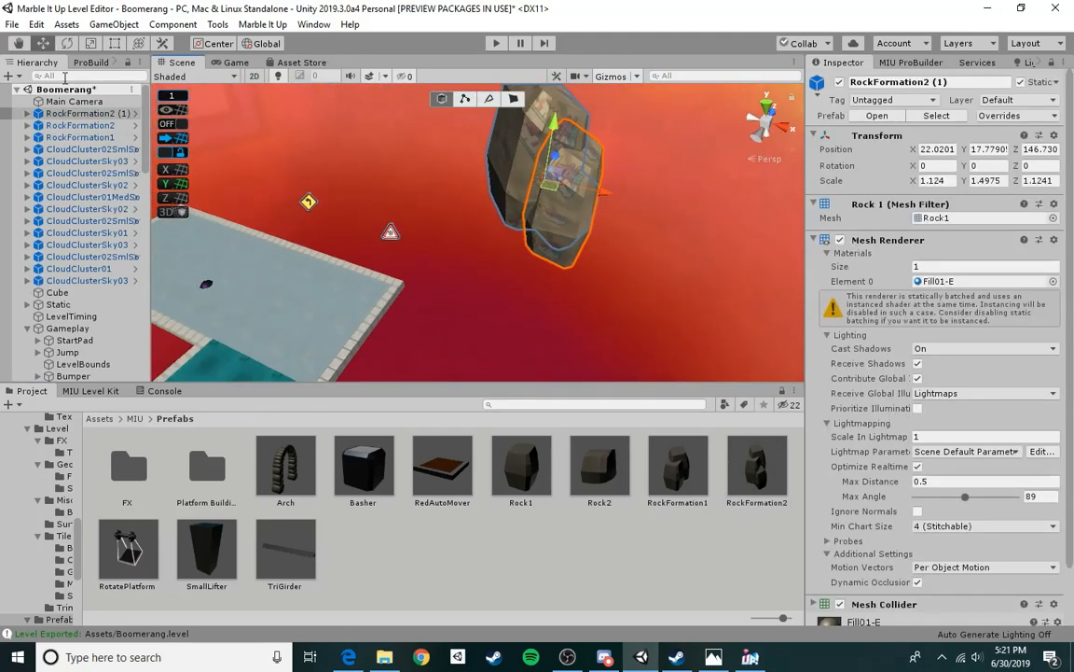
# - Rotate the new RockFormation2 to about X 7.5, Y -151.8, Z 15.9, position it beyond the ice platform, and deselect it
pyautogui.moveTo(503, 213); pyautogui.dragTo(810, 262)
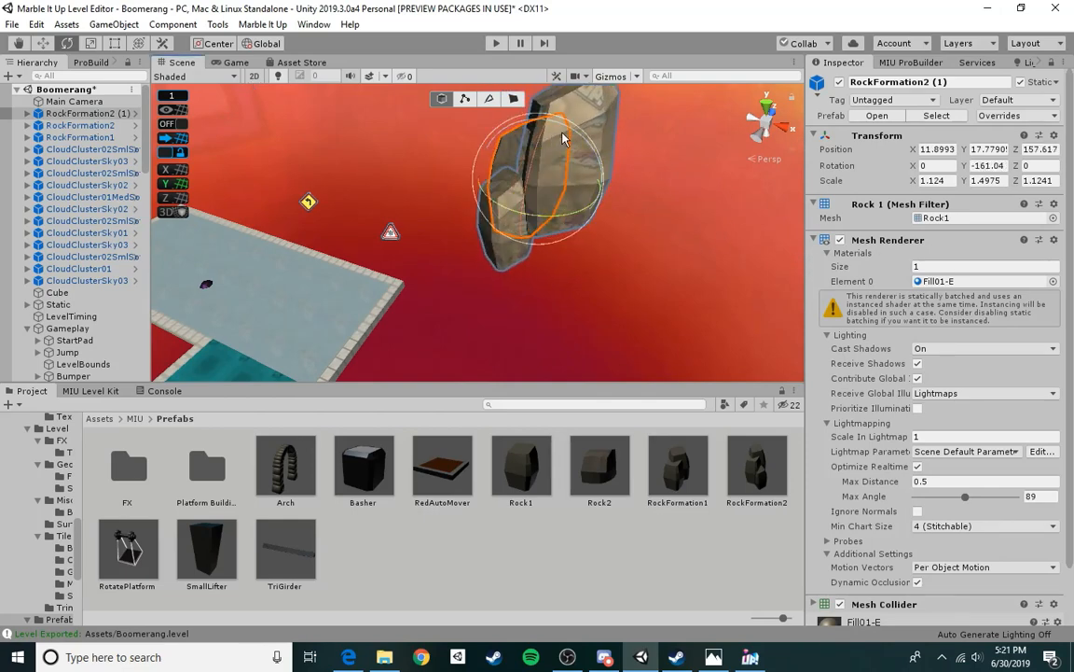
pyautogui.moveTo(563, 138); pyautogui.dragTo(541, 159)
pyautogui.moveTo(549, 179); pyautogui.dragTo(695, 158, button='right')
pyautogui.moveTo(446, 222); pyautogui.dragTo(490, 175)
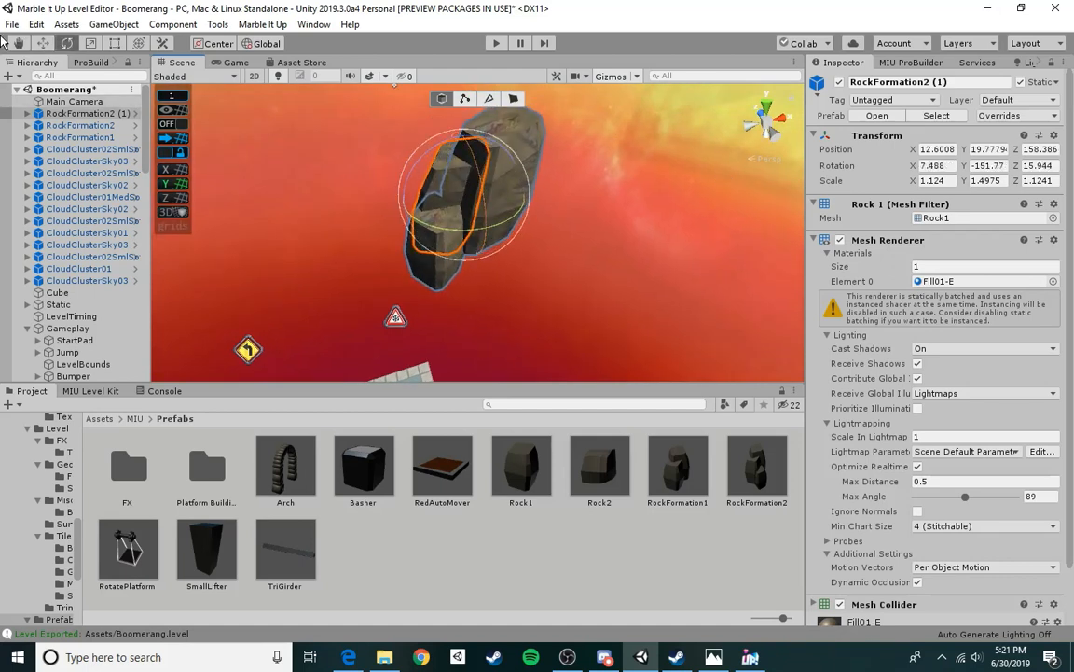
pyautogui.click(46, 48)
pyautogui.click(613, 307)
# - Place a Rock1 prefab off the ice platform near X -61, Y 24, Z 140, turn it about 20.5 degrees in Y, and tilt it
pyautogui.moveTo(613, 307); pyautogui.dragTo(578, 224, button='right')
pyautogui.moveTo(499, 228); pyautogui.dragTo(411, 258, button='right')
pyautogui.moveTo(497, 466); pyautogui.dragTo(480, 305)
pyautogui.press('f')
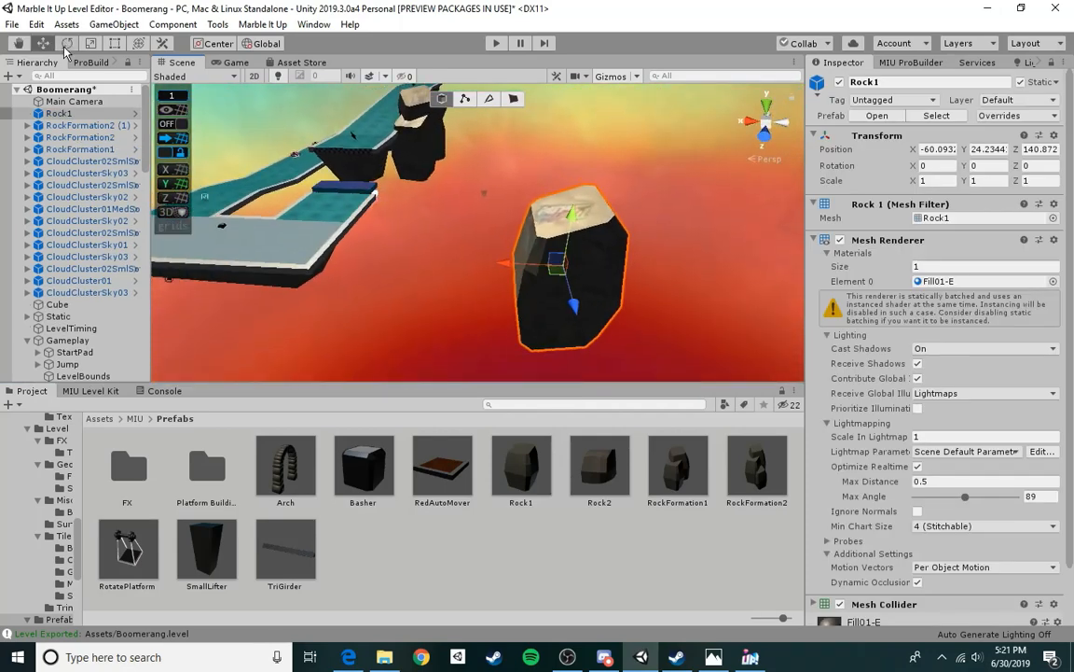
pyautogui.moveTo(548, 306); pyautogui.dragTo(500, 303)
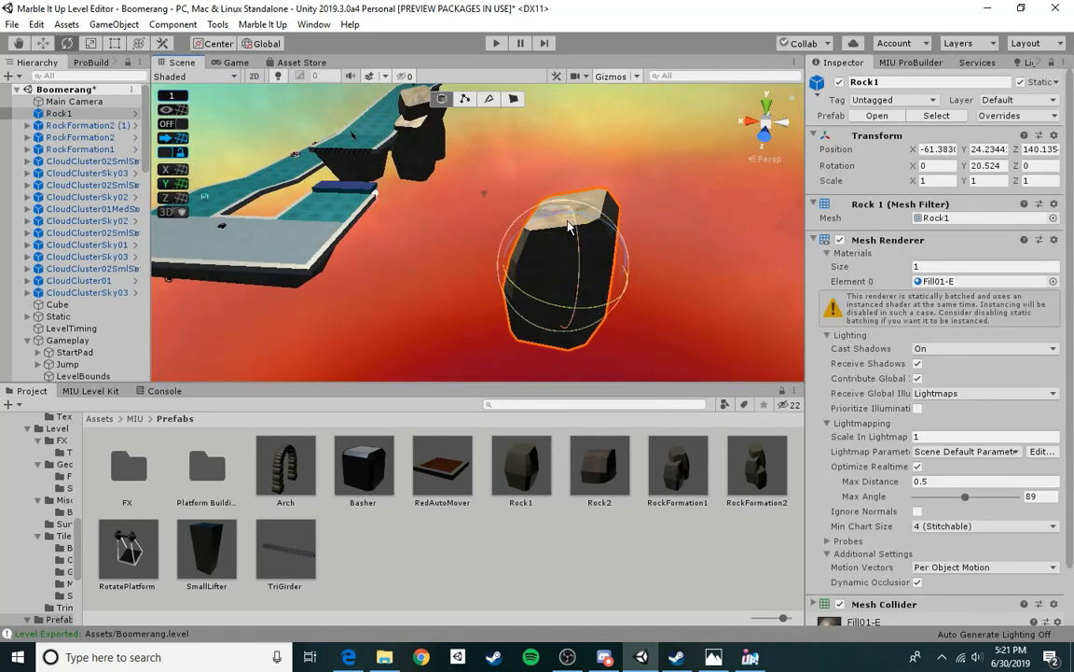
pyautogui.moveTo(573, 231); pyautogui.dragTo(570, 250)
# - Place a RockFormation1 prefab near the small separate platform and rotate it to about X -9.1, Y -102.4, Z 2
pyautogui.moveTo(552, 326); pyautogui.dragTo(578, 317, button='right')
pyautogui.press('w')
pyautogui.moveTo(674, 465); pyautogui.dragTo(508, 227)
pyautogui.moveTo(508, 226); pyautogui.dragTo(559, 244, button='right')
pyautogui.press('s')
pyautogui.moveTo(557, 235); pyautogui.dragTo(803, 220)
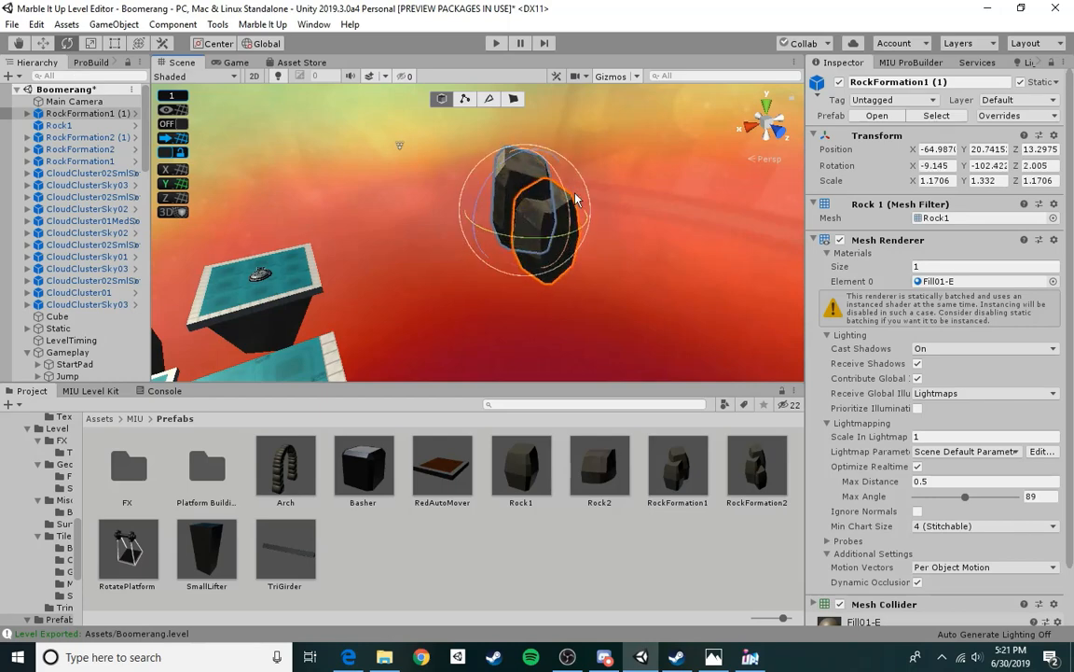
pyautogui.click(560, 156)
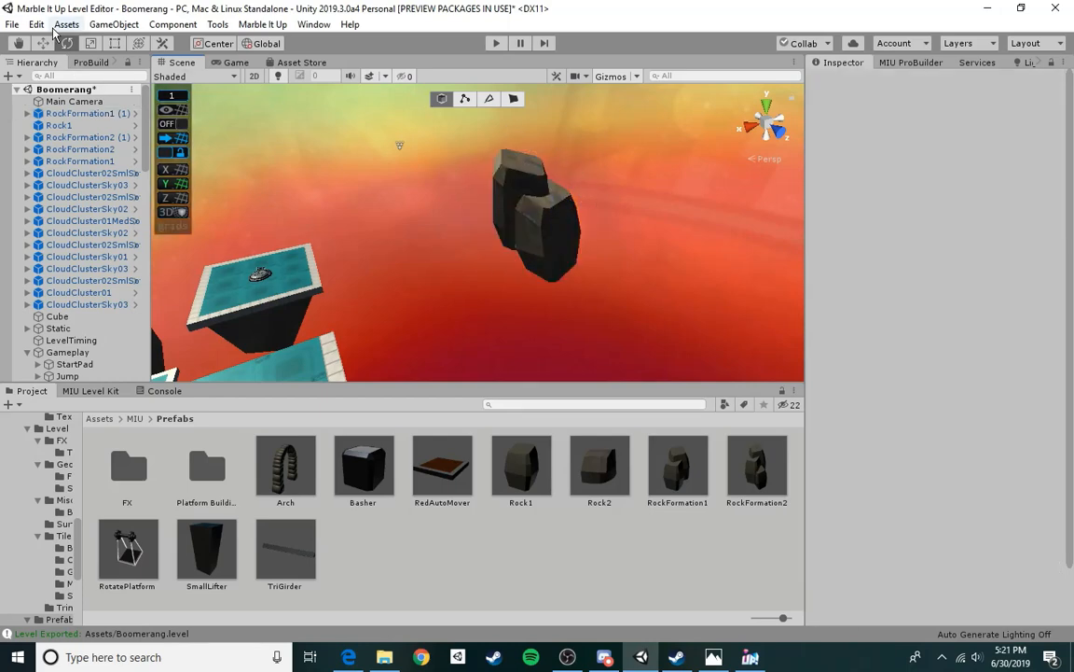
# - Reposition the new RockFormation1 near the small separate platform and deselect it
pyautogui.click(548, 230)
pyautogui.moveTo(491, 221); pyautogui.dragTo(446, 248)
pyautogui.click(574, 348)
# - Look over the decorated level and save the Boomerang scene
pyautogui.moveTo(570, 344); pyautogui.dragTo(910, 239, button='right')
pyautogui.moveTo(474, 196); pyautogui.dragTo(459, 218, button='right')
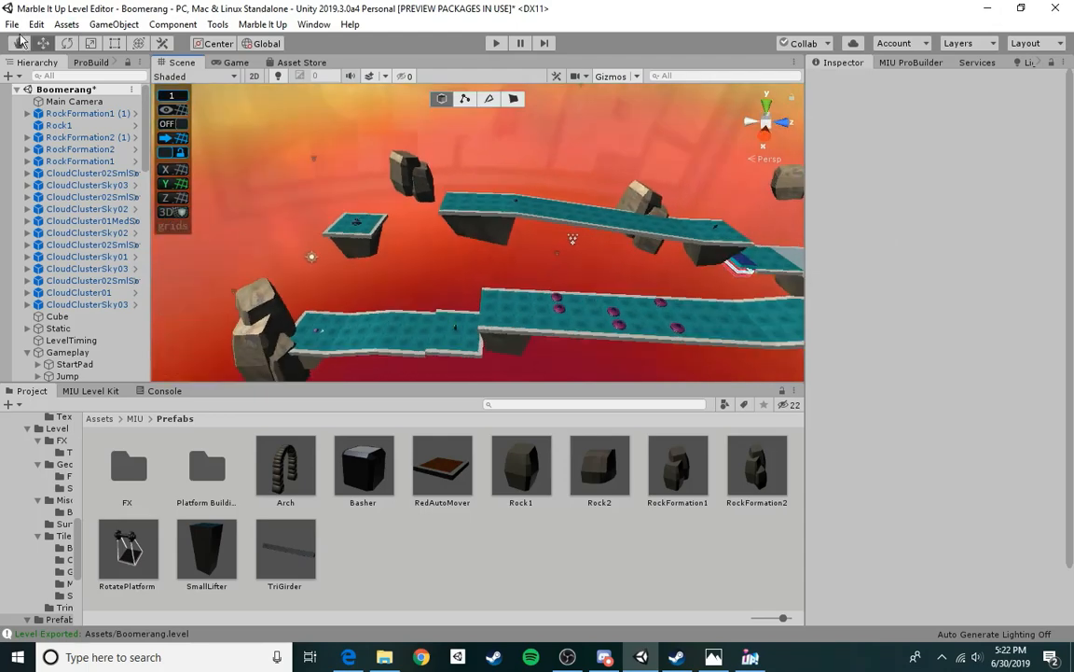
pyautogui.click(36, 24)
pyautogui.moveTo(12, 25)
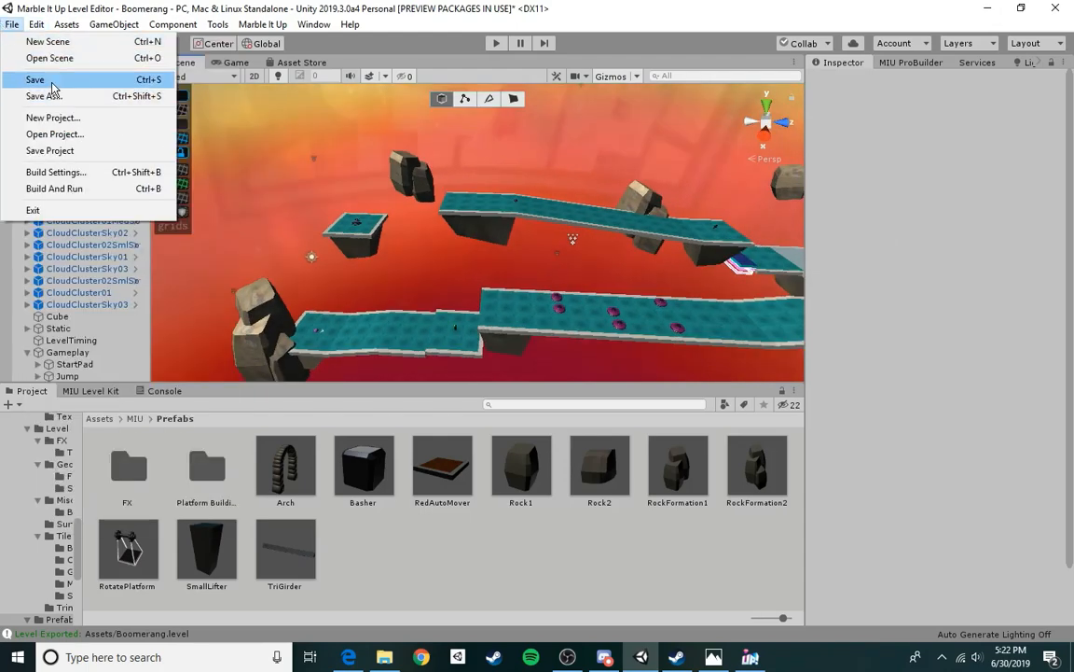
pyautogui.click(256, 207)
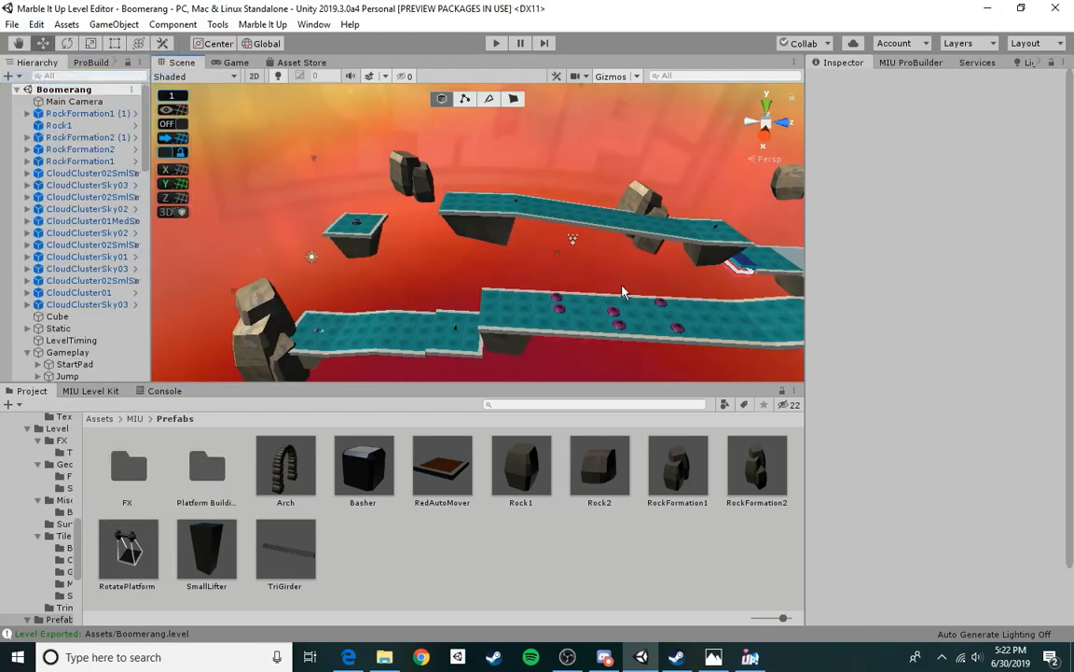
# - Export the Boomerang level with the MIU Level Kit and save the scene again
pyautogui.moveTo(514, 271); pyautogui.dragTo(629, 201, button='right')
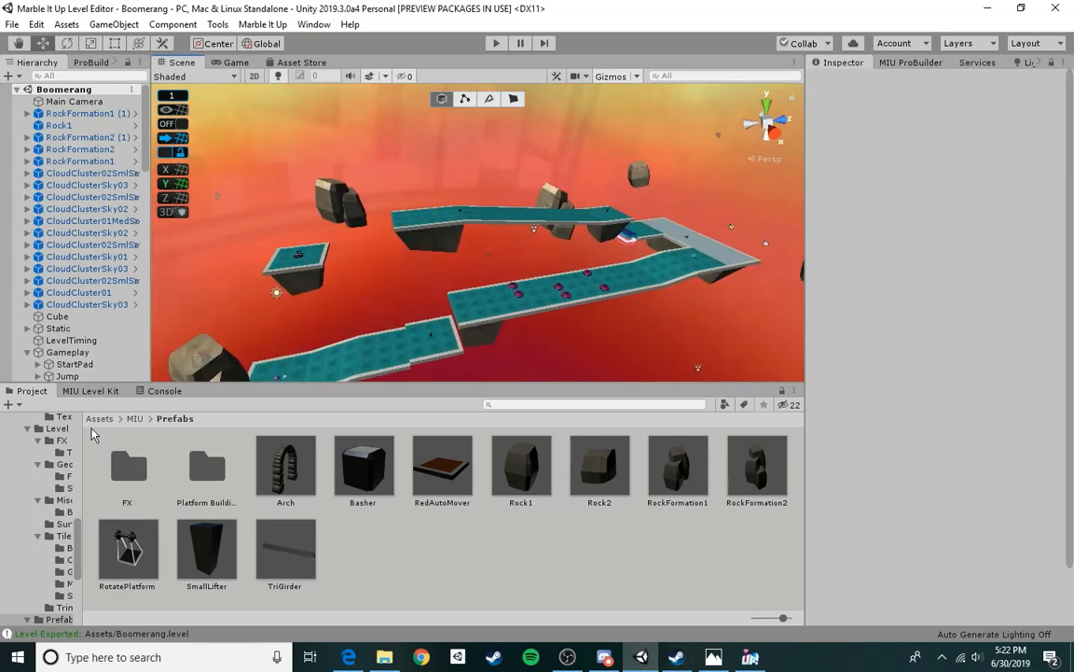
pyautogui.click(97, 419)
pyautogui.click(91, 391)
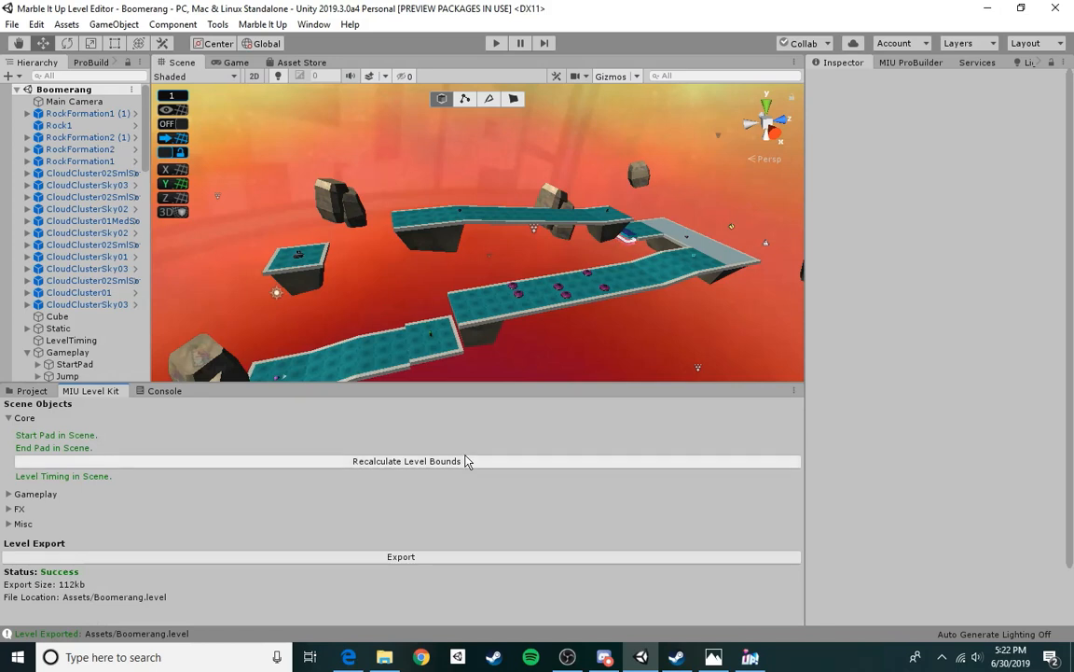
pyautogui.click(427, 557)
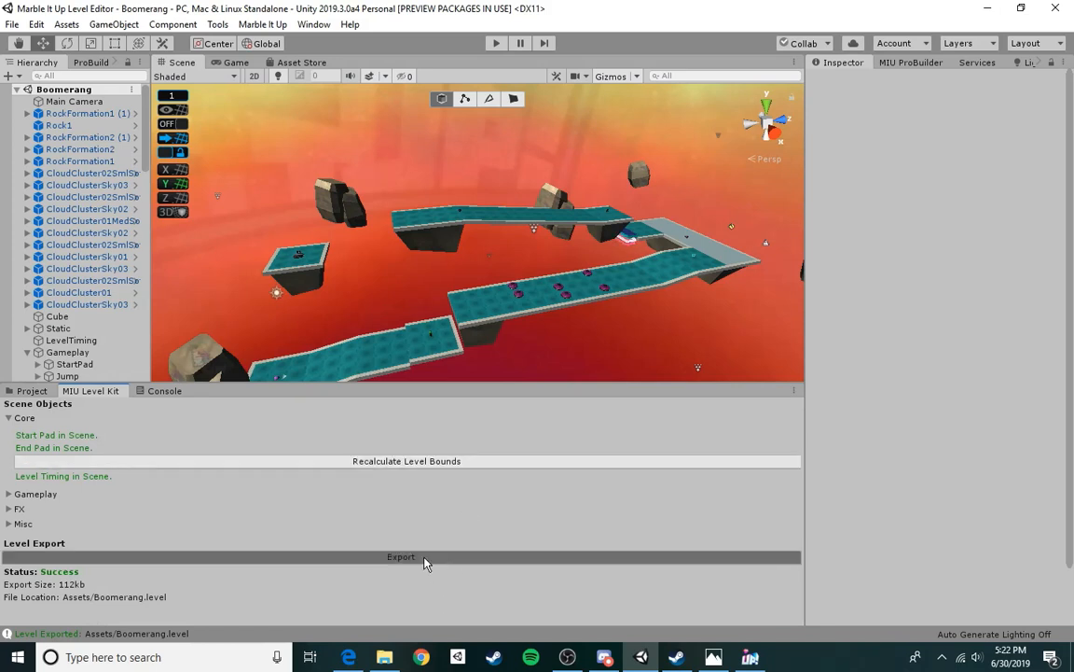
pyautogui.click(12, 26)
pyautogui.click(41, 79)
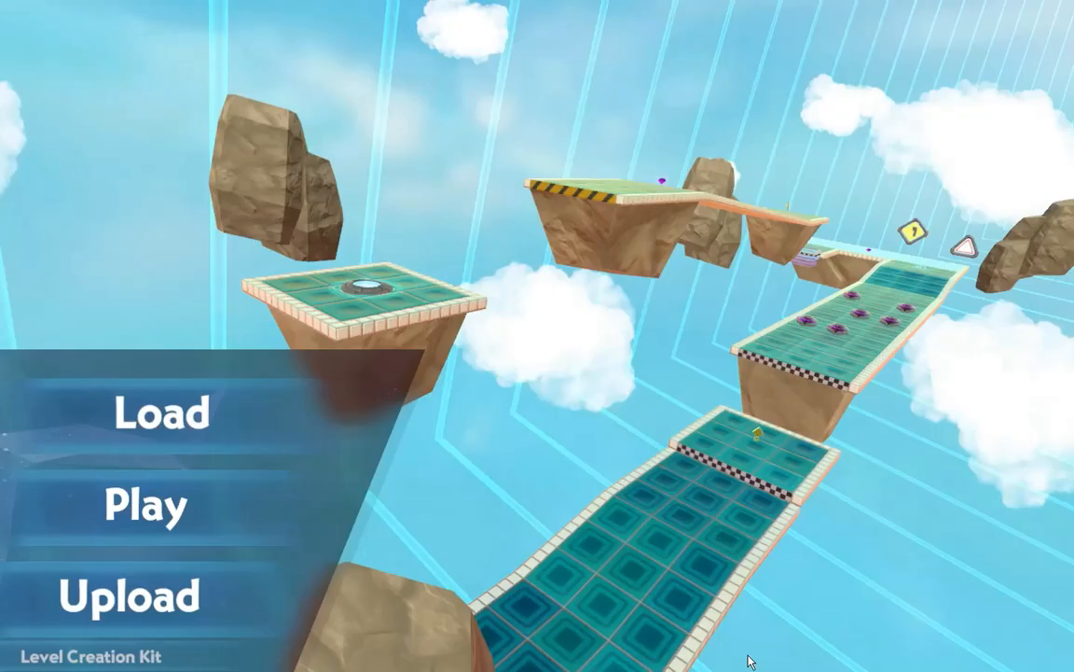
# - In Marble It Up, start the Boomerang level and roll the marble past the bumpers to collect the first gem
pyautogui.click(202, 506)
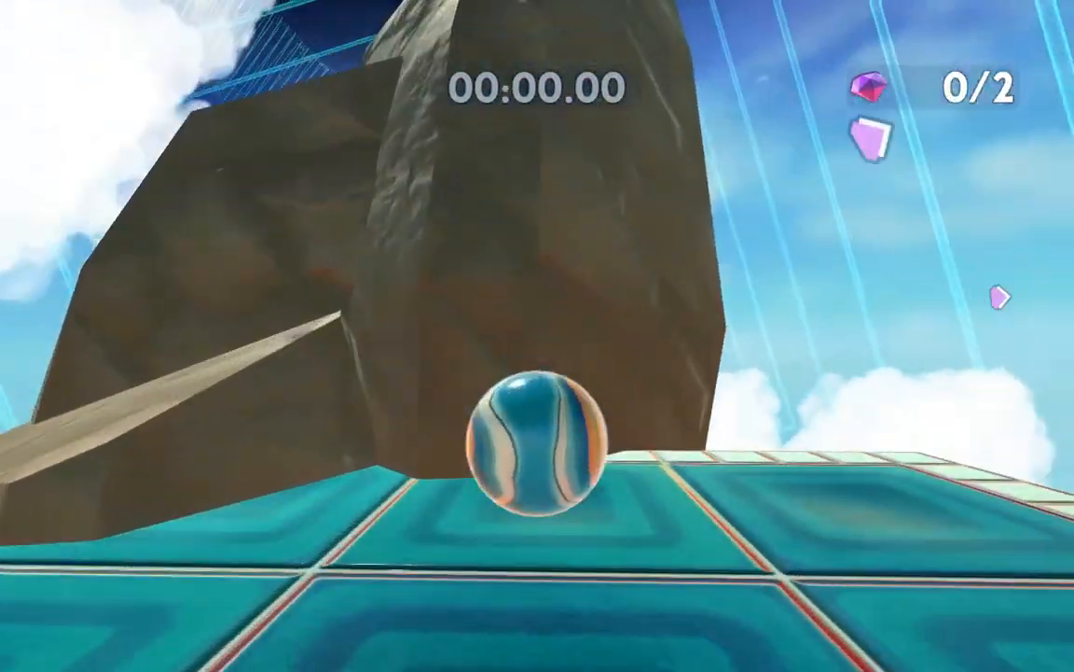
pyautogui.press('w')
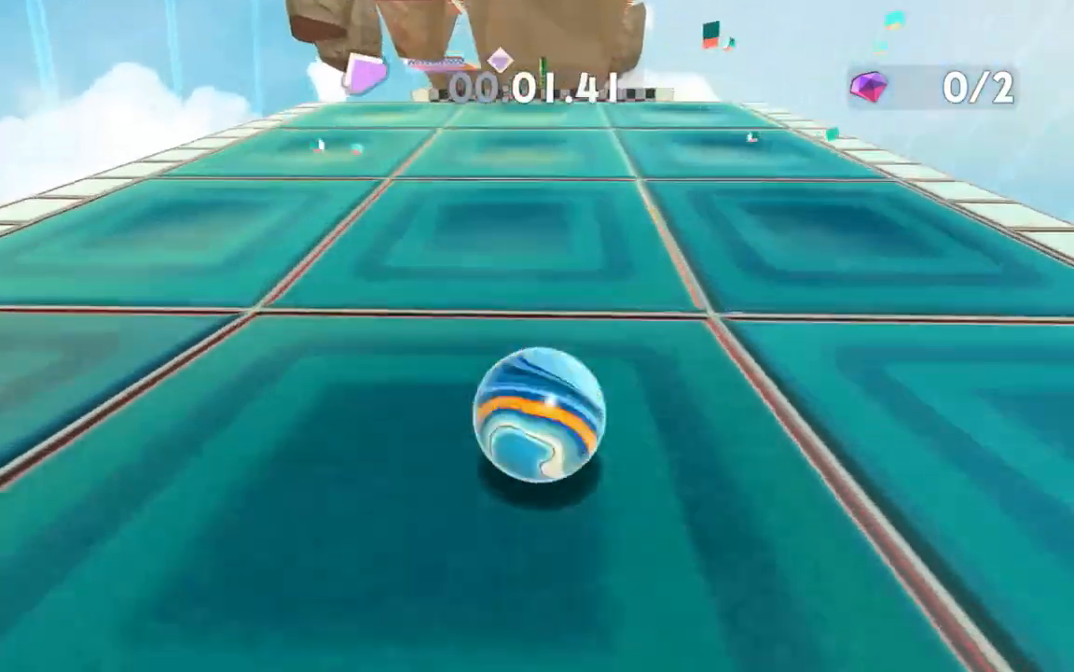
pyautogui.press('space')
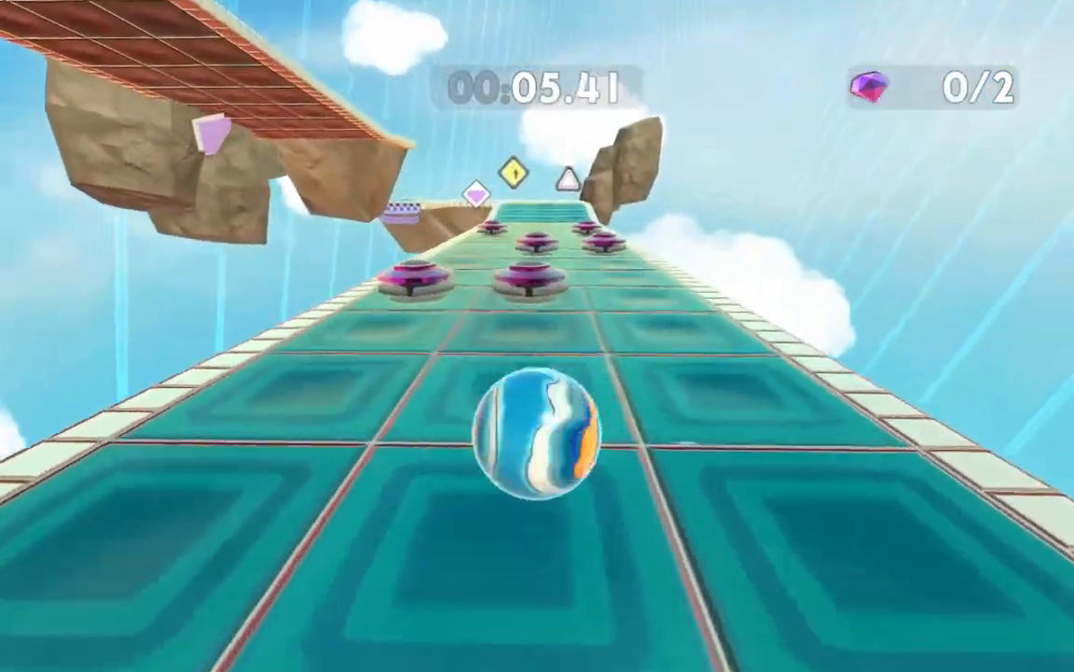
pyautogui.press('d')
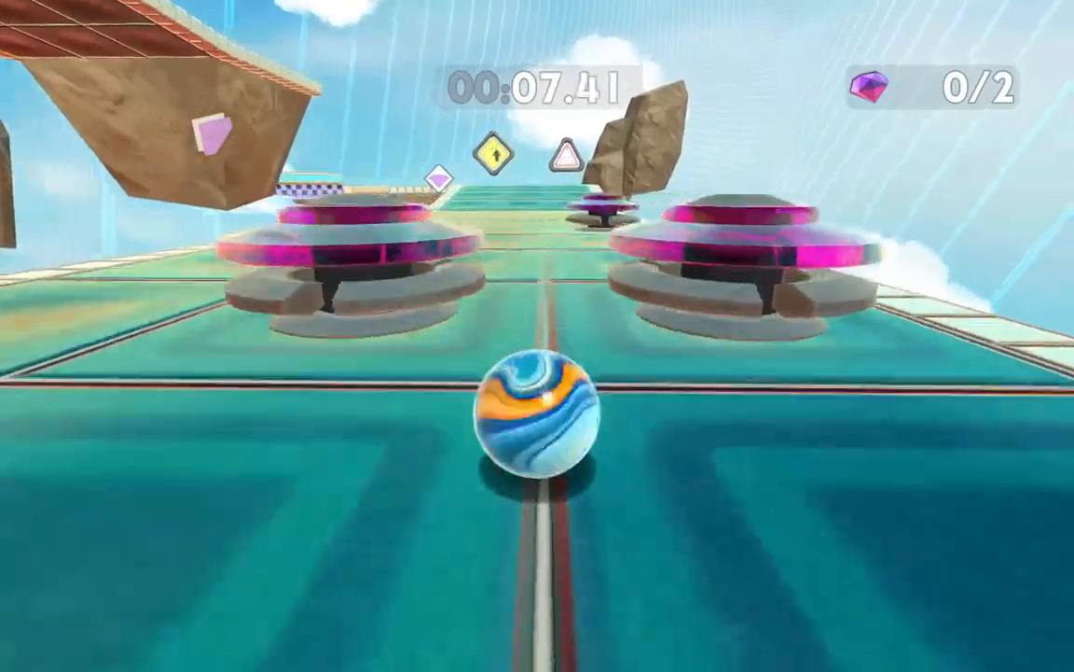
pyautogui.press('space')
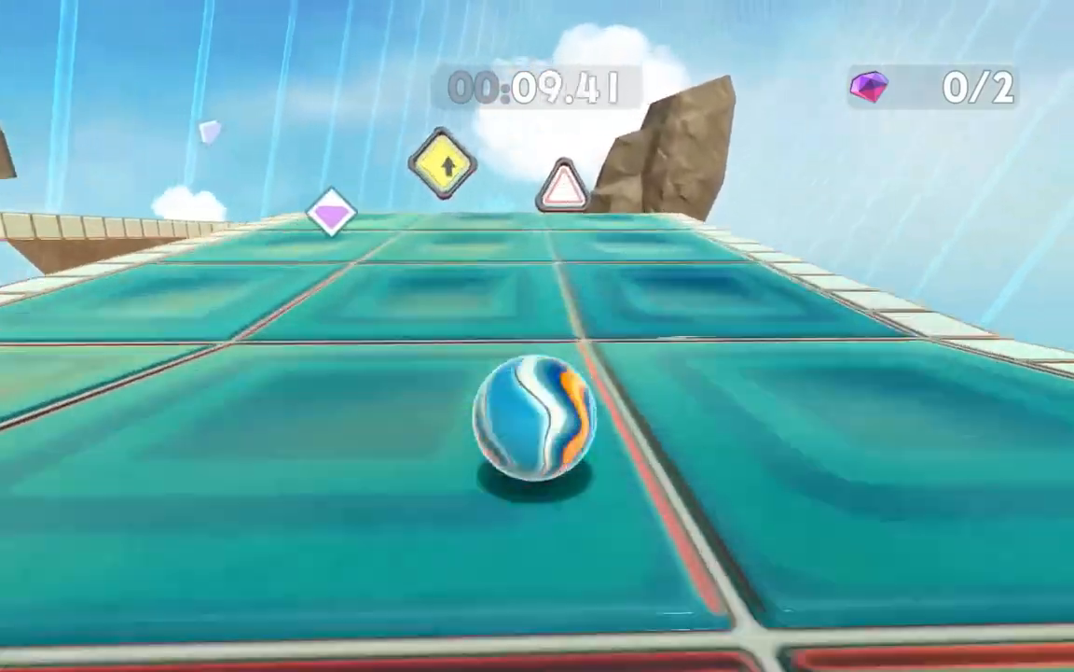
pyautogui.press('a')
pyautogui.press('w')
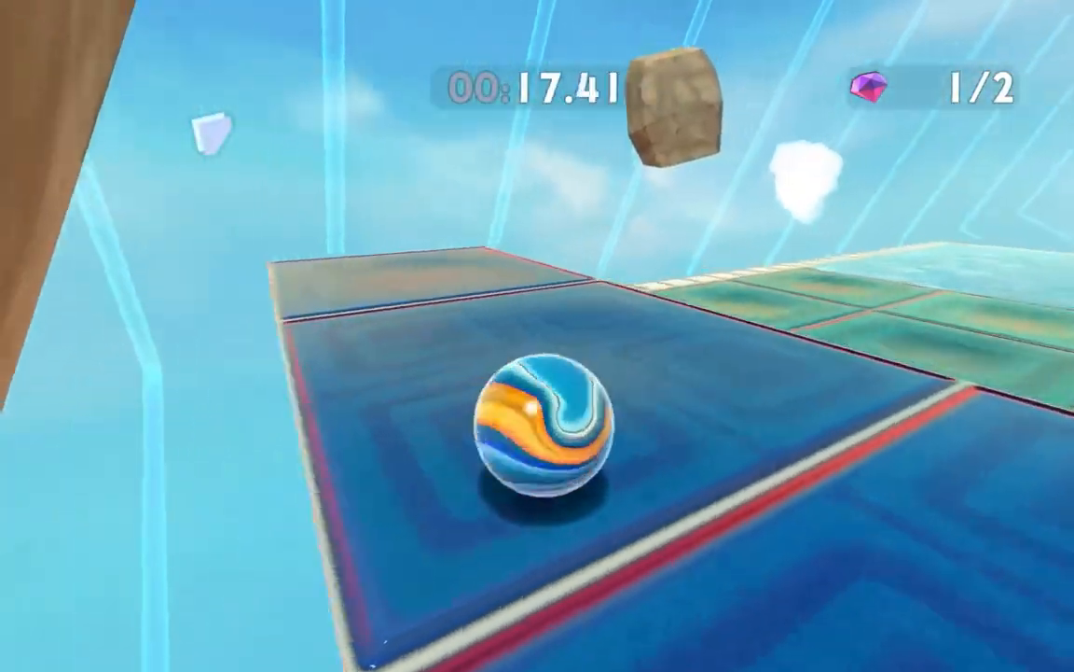
# - Jump the marble up the blue steps and roll it through the speed boost on the long ramp to collect the second gem
pyautogui.press('space')
pyautogui.press('w')
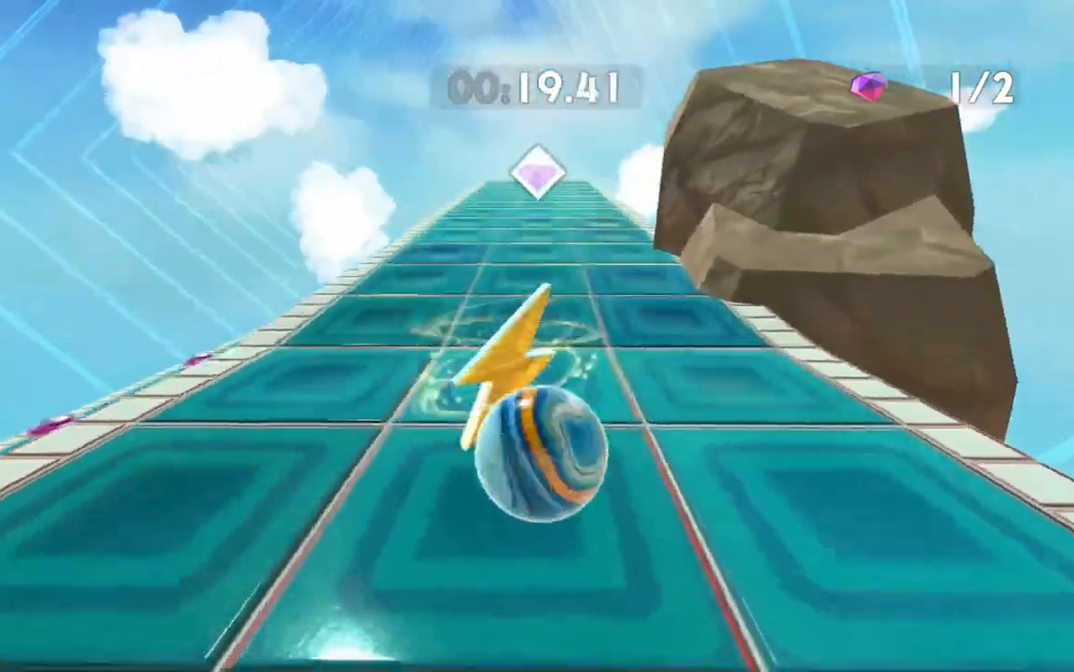
pyautogui.press('y')
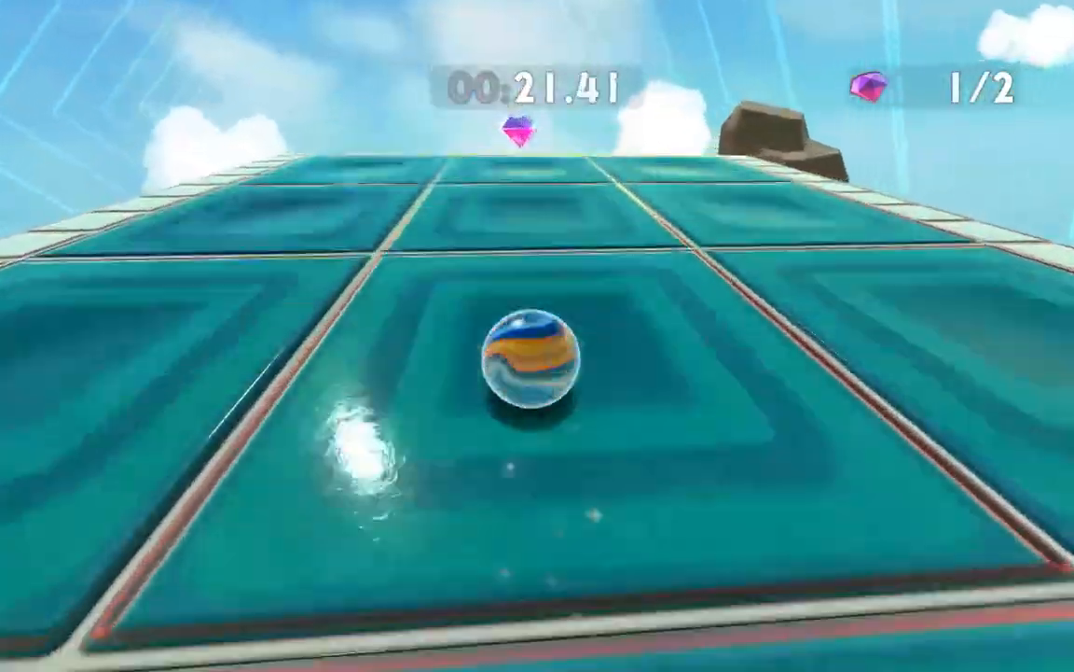
pyautogui.press('w')
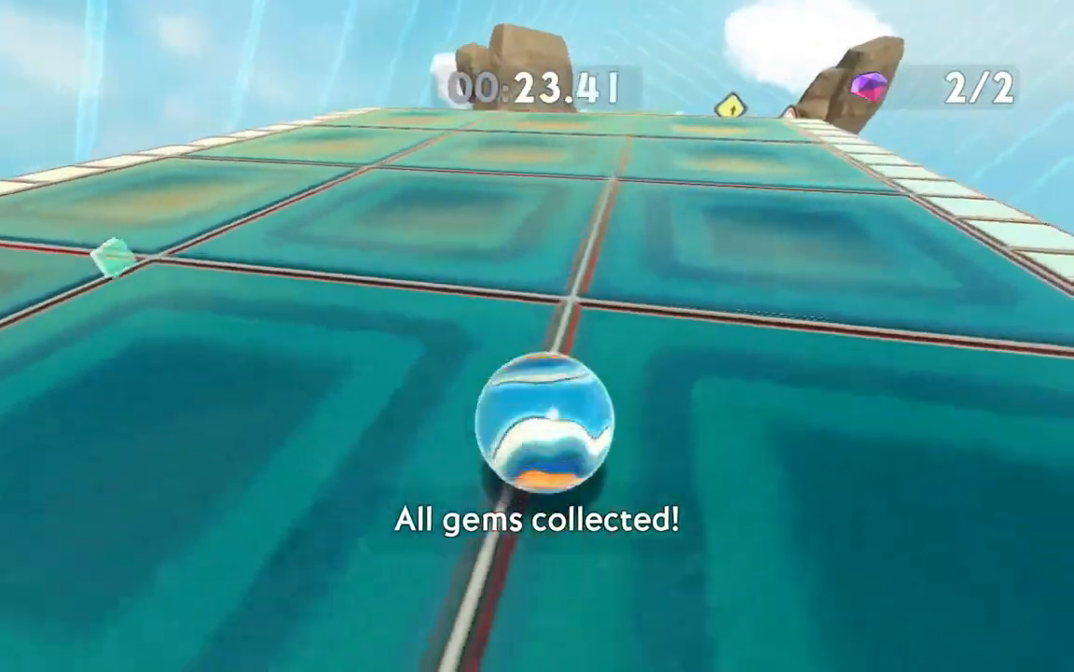
# - Play-test the rest of the Boomerang level, using jumps and the speed boost to head for the end platform, and end the run
pyautogui.press('w')
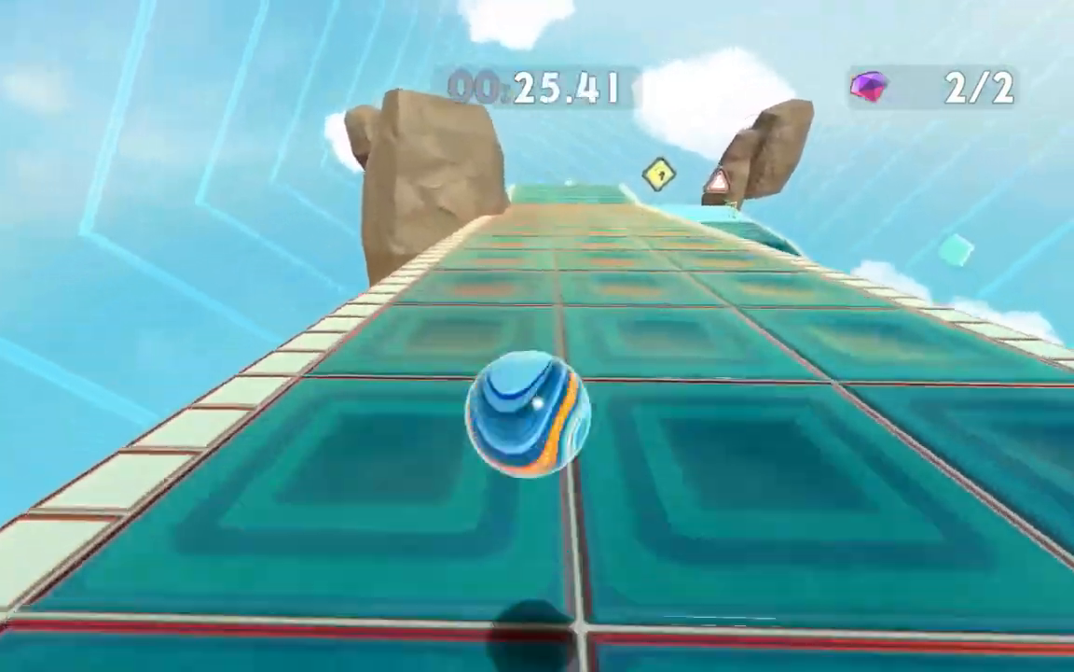
pyautogui.press('w')
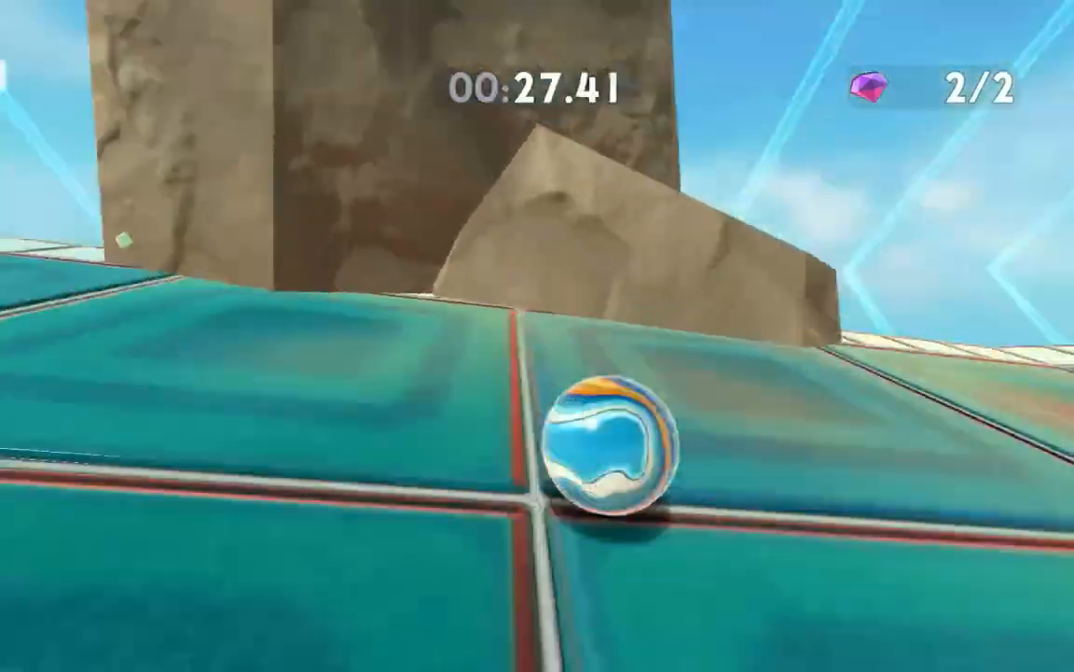
pyautogui.press('w')
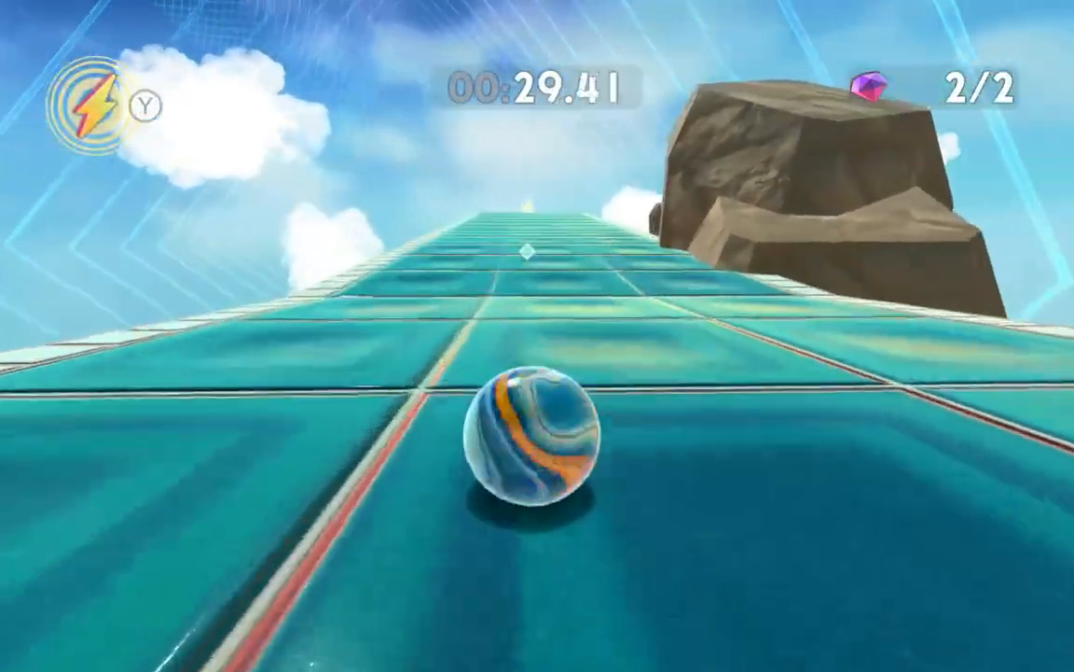
pyautogui.press('space')
pyautogui.press('y')
pyautogui.press('w')
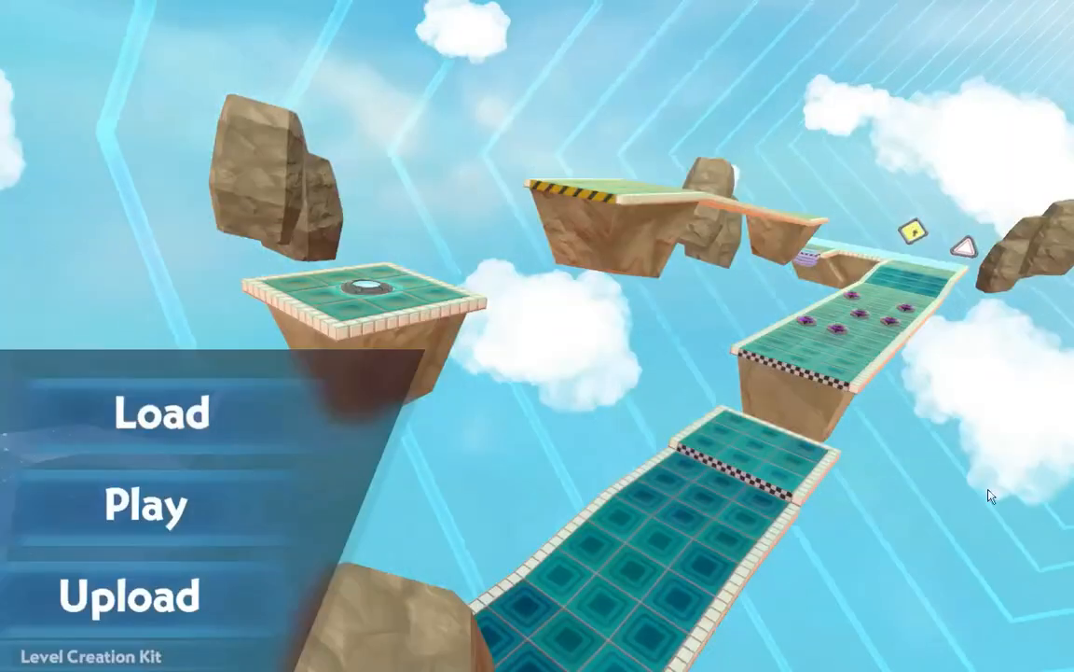
# - Switch to the Unity editor and move Rock1 closer to the corner of the light-blue platform, to about X -45.6, Y 7.3, Z 135.5
pyautogui.press('super')
pyautogui.click(650, 660)
pyautogui.press('w')
pyautogui.moveTo(578, 250); pyautogui.dragTo(433, 184, button='right')
pyautogui.click(451, 183)
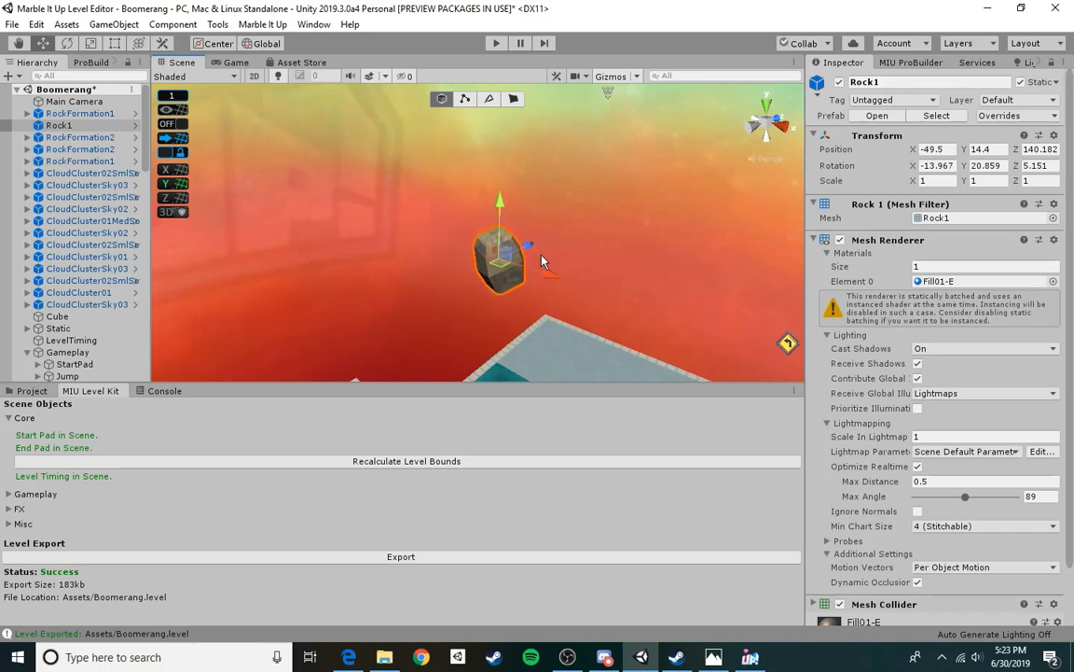
pyautogui.moveTo(527, 290); pyautogui.dragTo(472, 224)
# - Rotate Rock1 to about -5, 24, -16 degrees and raise it beside the platform to about Y 15.35
pyautogui.click(67, 43)
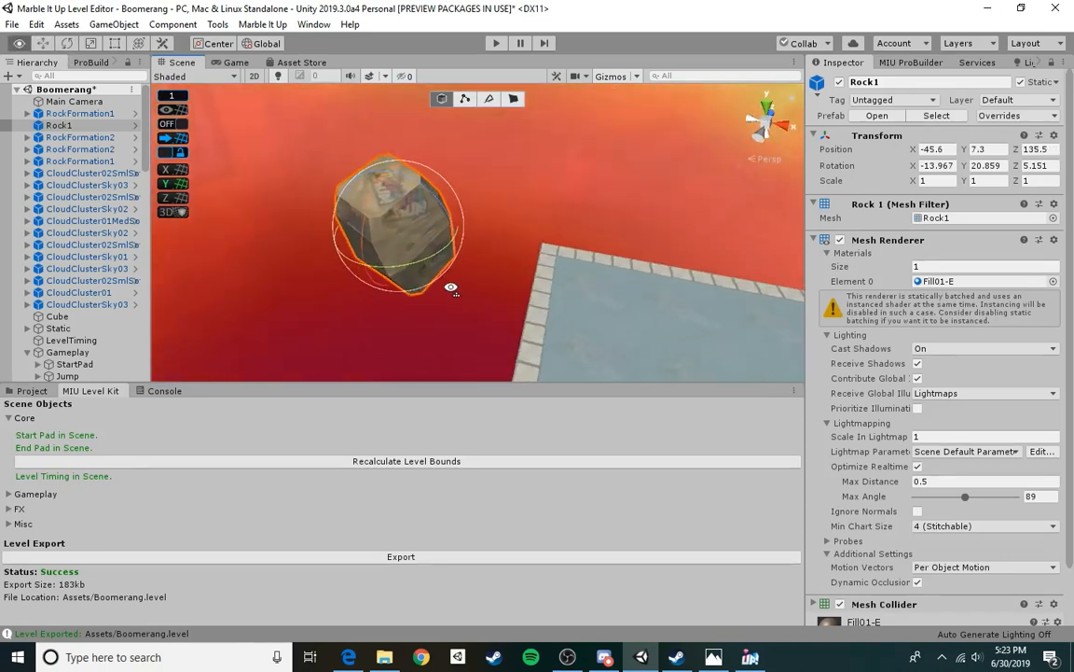
pyautogui.moveTo(391, 210); pyautogui.dragTo(220, 182)
pyautogui.click(506, 265)
pyautogui.click(37, 43)
pyautogui.click(576, 274)
pyautogui.moveTo(557, 234); pyautogui.dragTo(550, 143)
# - Set Rock1's scale to 2 on X, Y and Z and deselect it
pyautogui.write('2')
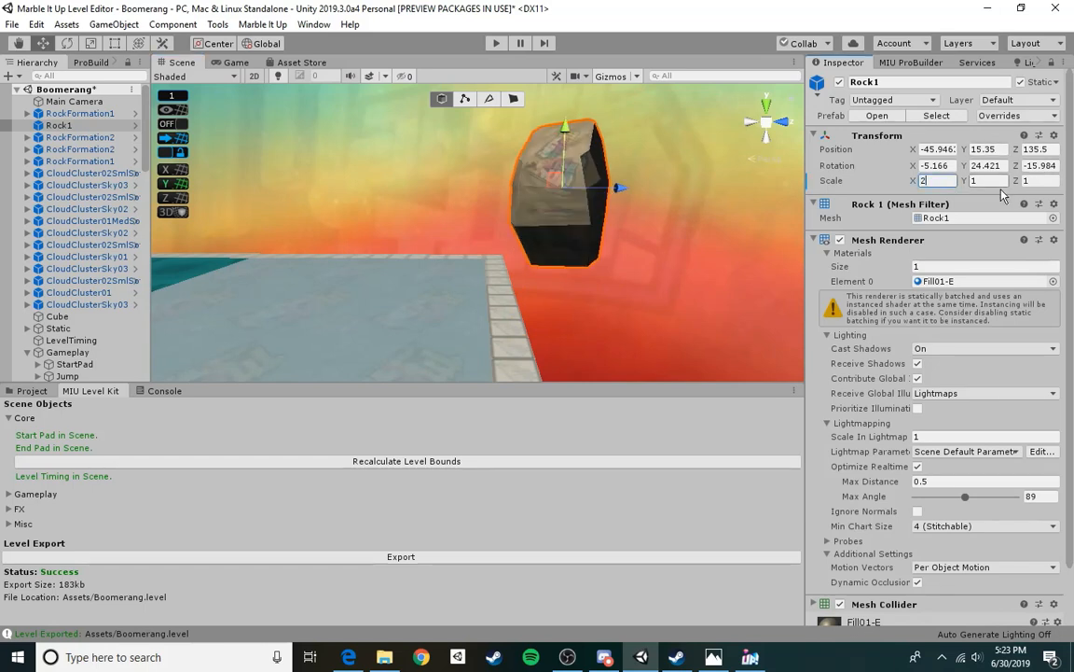
pyautogui.write('2')
pyautogui.press('Tab')
pyautogui.write('2')
pyautogui.moveTo(608, 200); pyautogui.dragTo(595, 183, button='right')
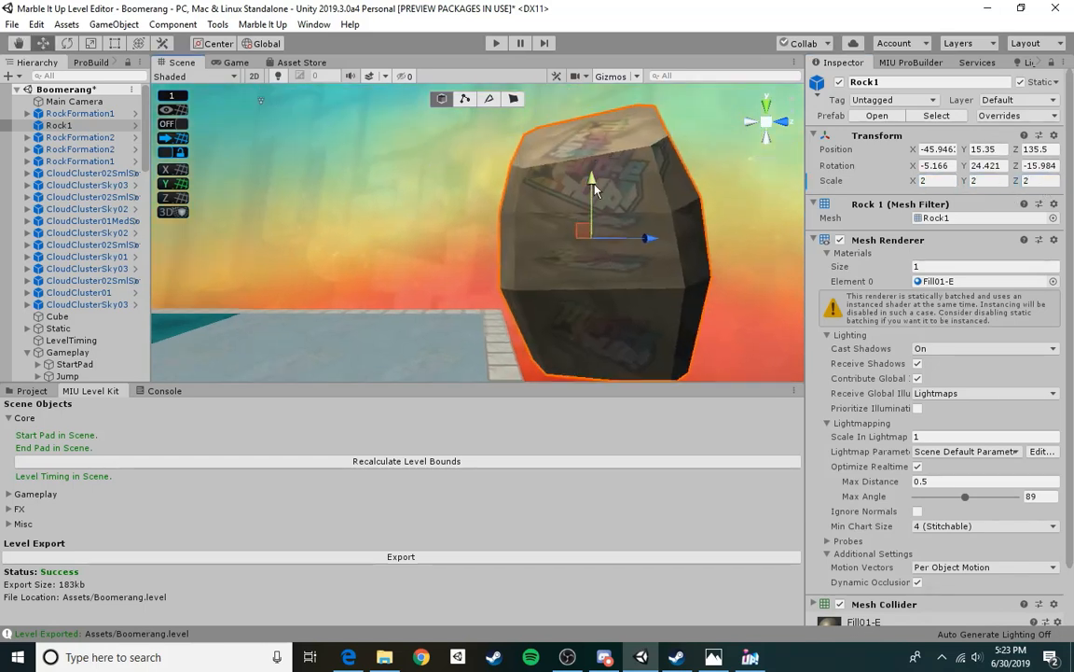
pyautogui.click(713, 312)
pyautogui.moveTo(712, 311); pyautogui.dragTo(672, 351, button='right')
# - Save the Boomerang scene and re-export the level with the MIU Level Kit
pyautogui.click(11, 25)
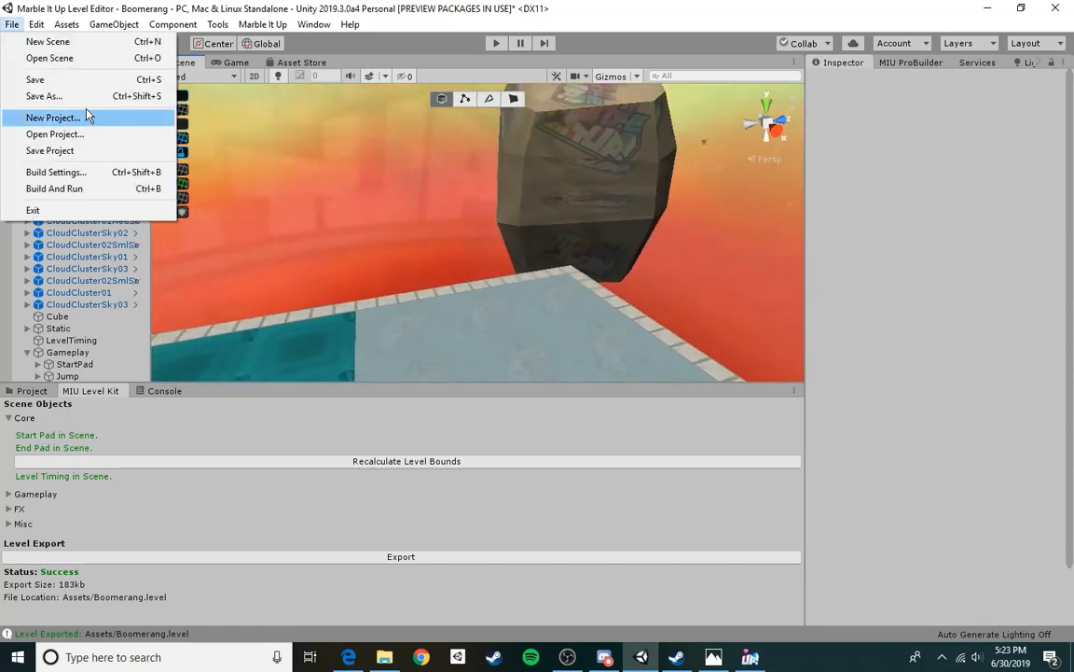
pyautogui.click(54, 80)
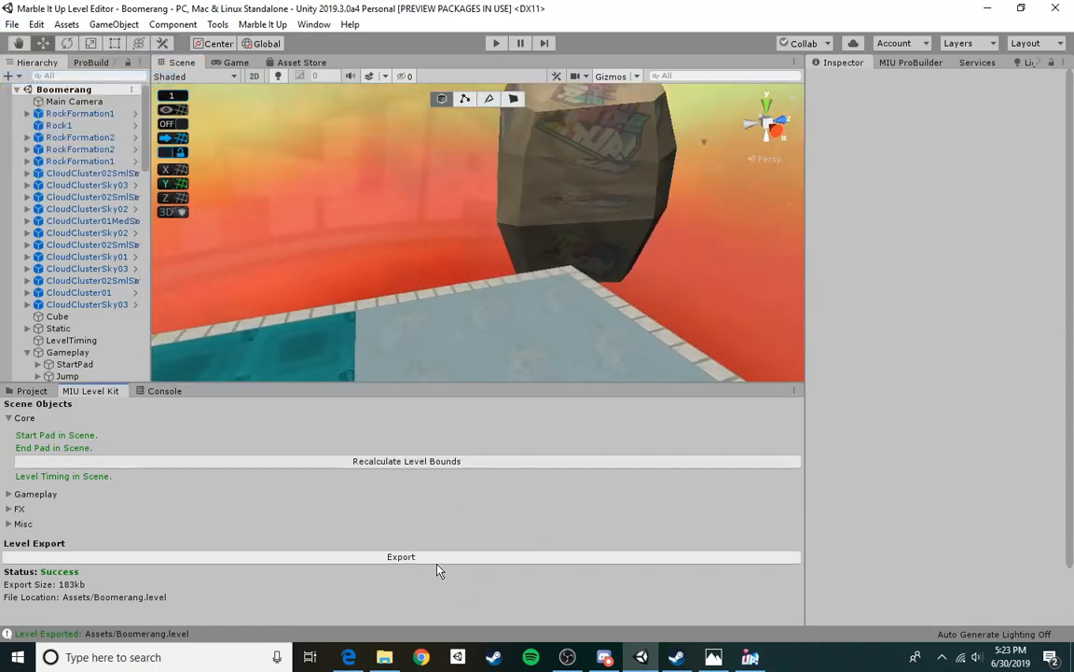
pyautogui.click(13, 24)
pyautogui.click(56, 78)
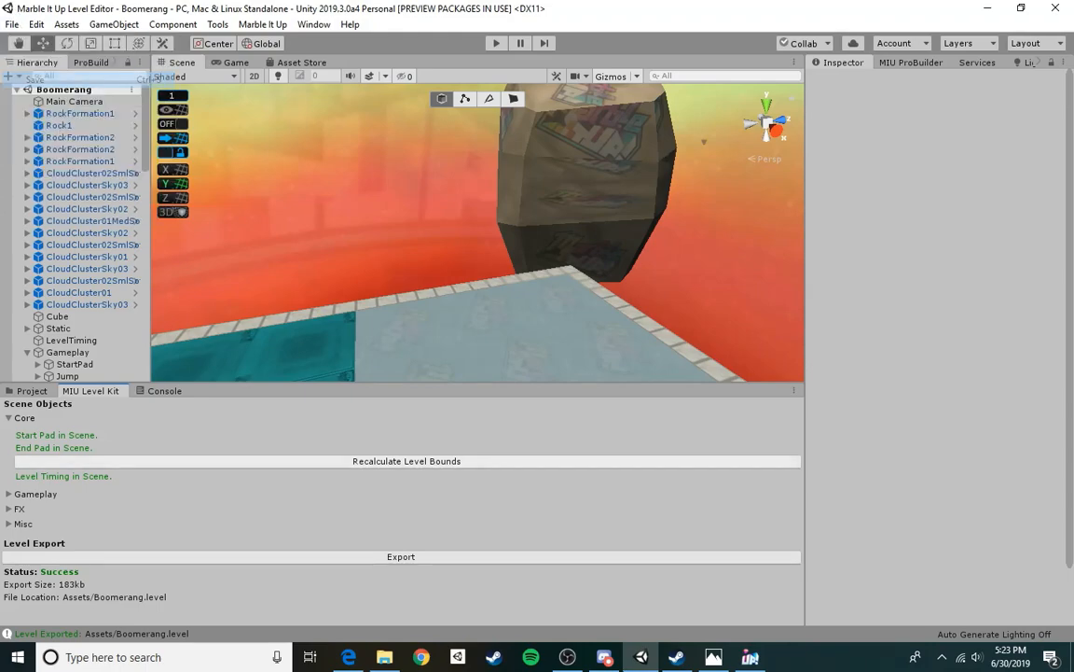
# - Switch to Marble It Up and start a new run of the updated Boomerang level
pyautogui.click(610, 663)
pyautogui.click(654, 658)
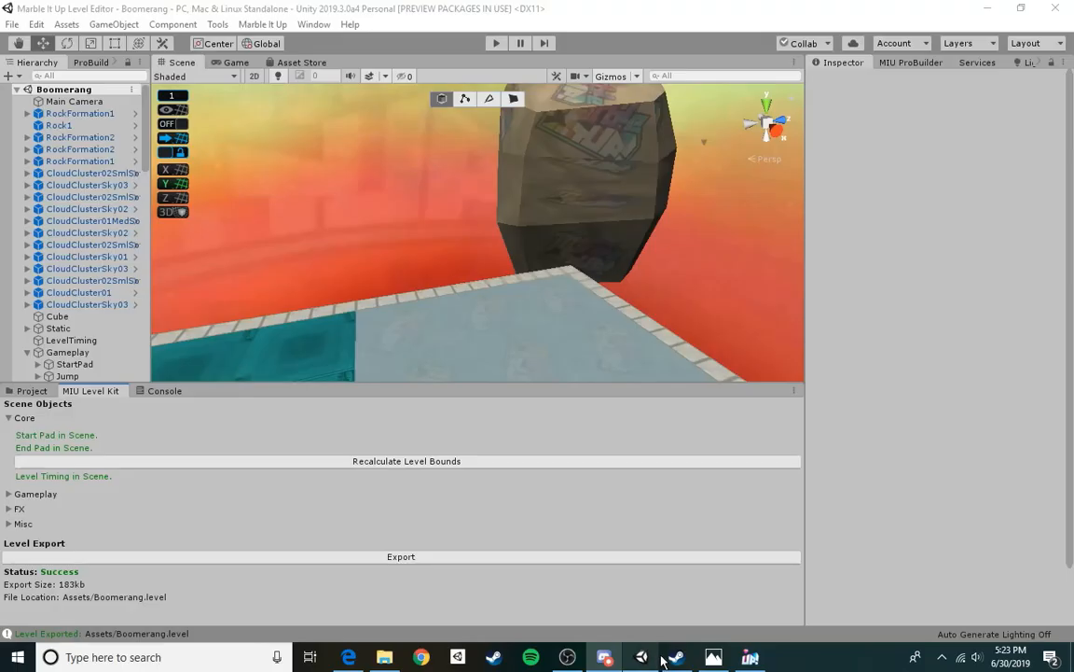
pyautogui.click(714, 657)
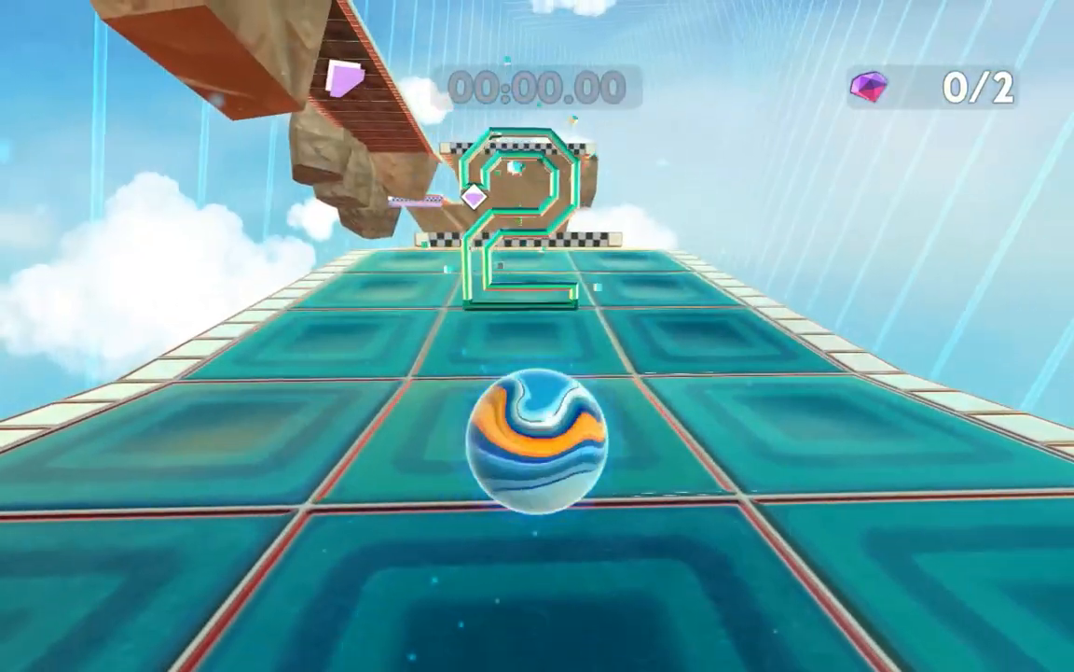
pyautogui.press('w')
pyautogui.press('space')
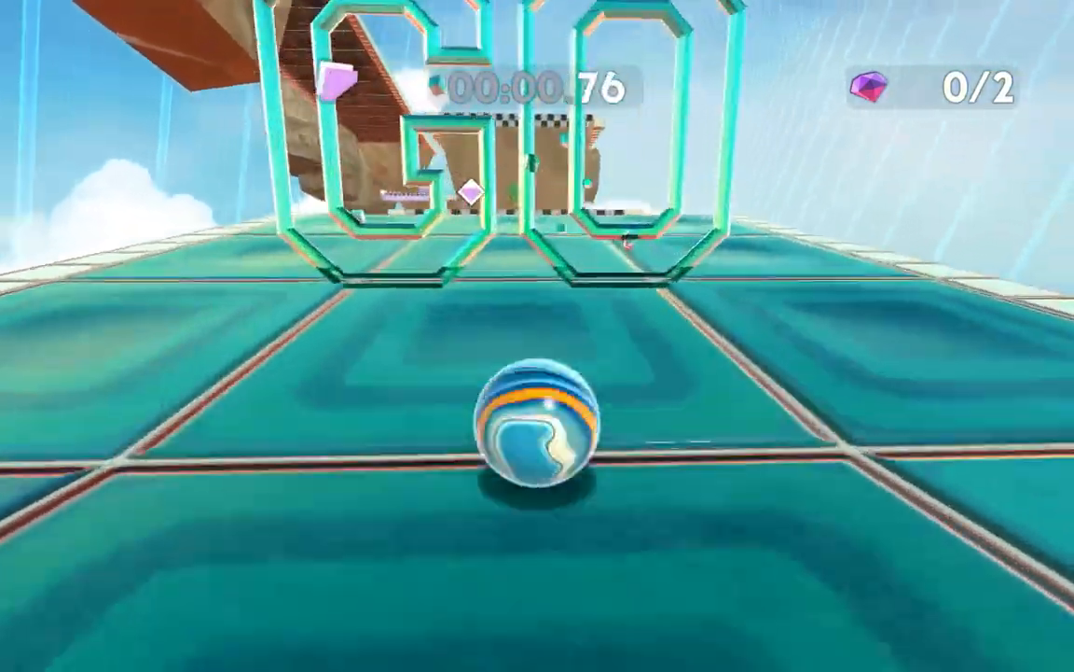
# - Jump the marble over the bumpers, reach the checkpoint, and collect the first gem on the icy platform
pyautogui.press('w')
pyautogui.press('space')
pyautogui.press('space')
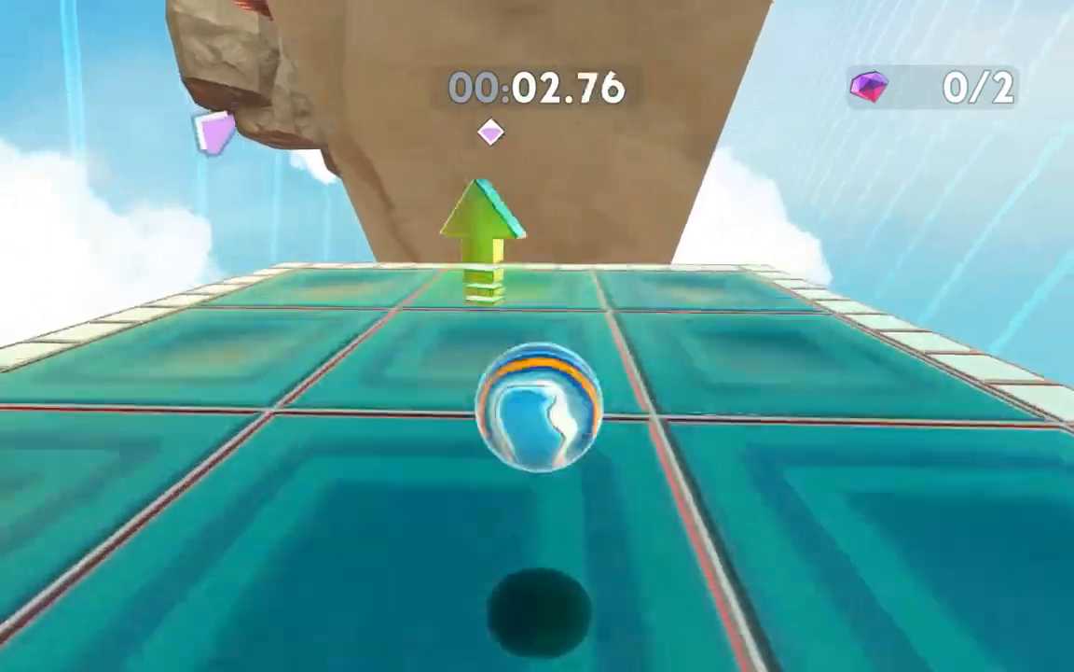
pyautogui.press('w')
pyautogui.press('space')
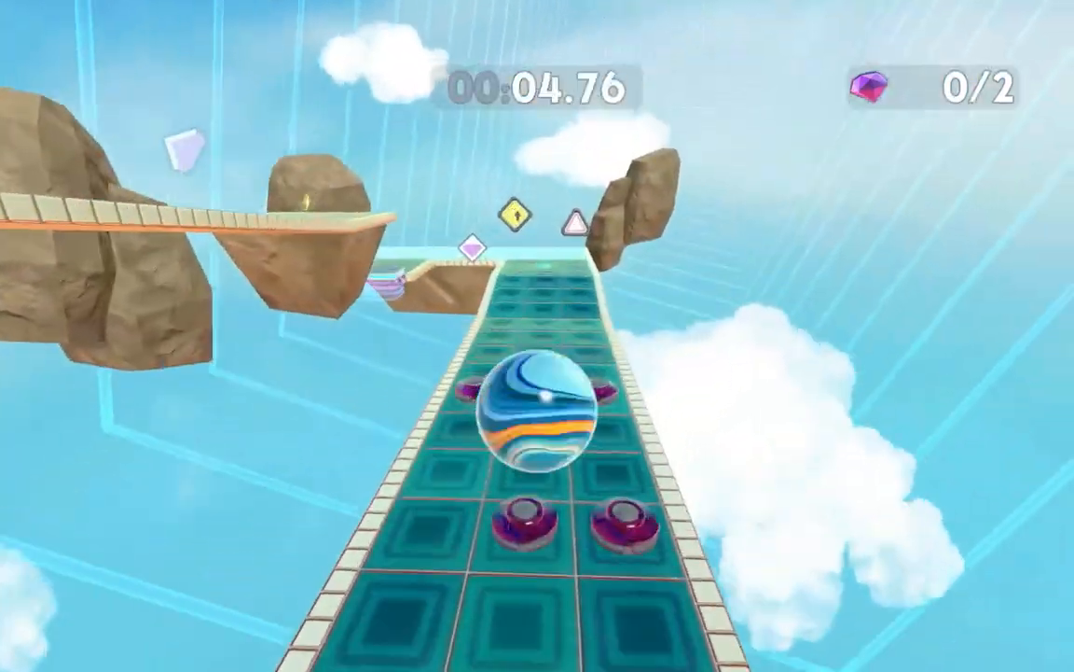
pyautogui.press('w')
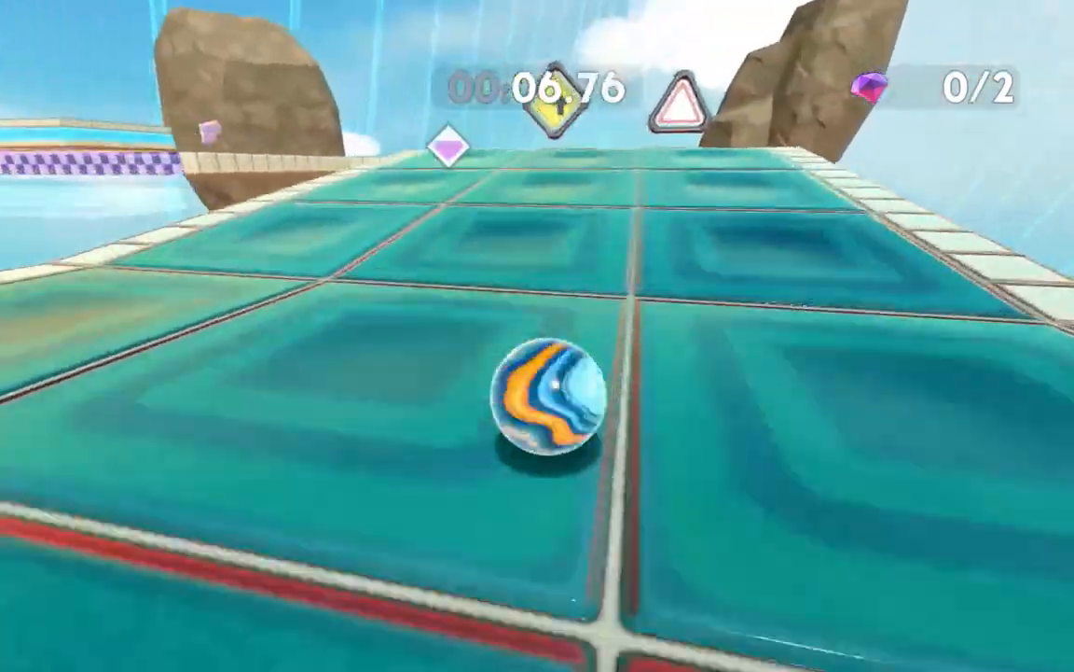
pyautogui.press('w')
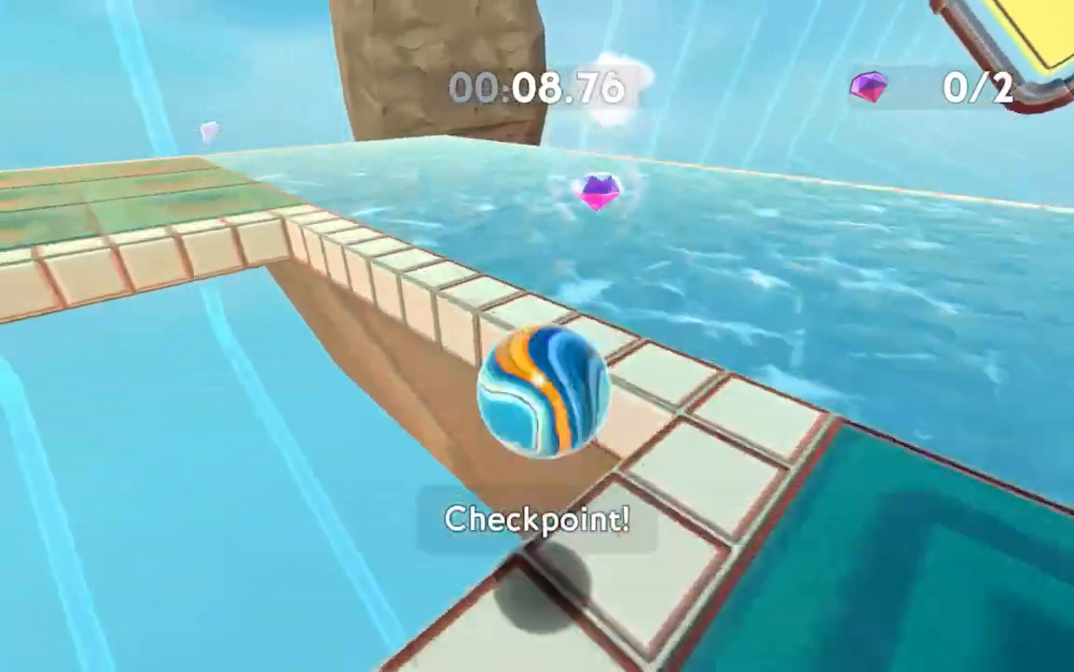
pyautogui.press('w')
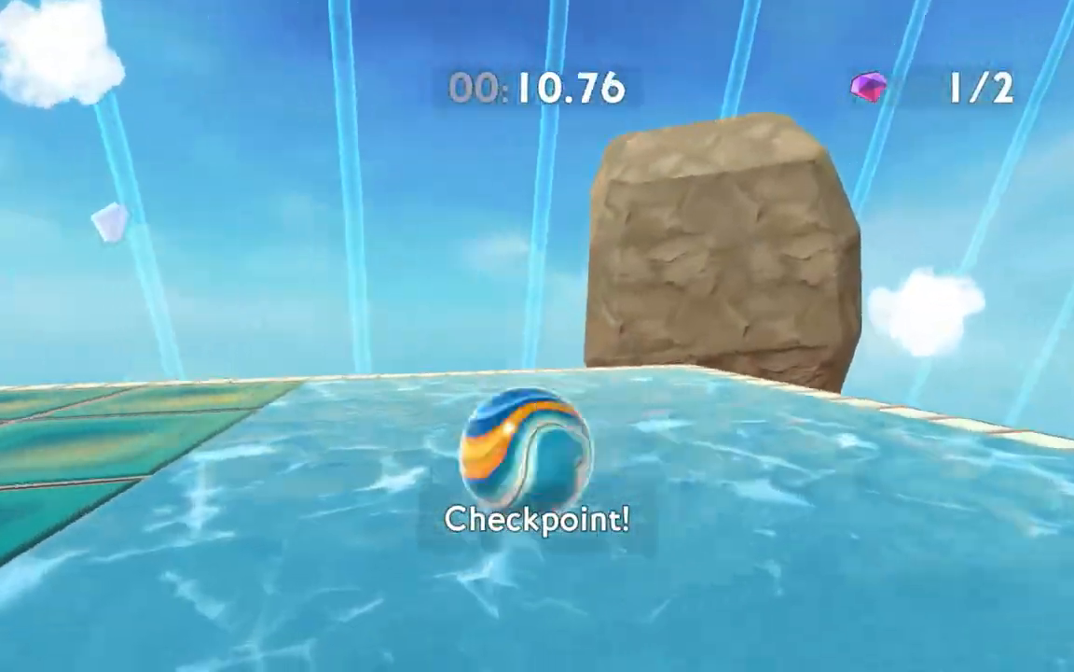
# - Roll the marble over the blue steps and along the long ramp through the speed boost towards the second gem, and end the run
pyautogui.press('w')
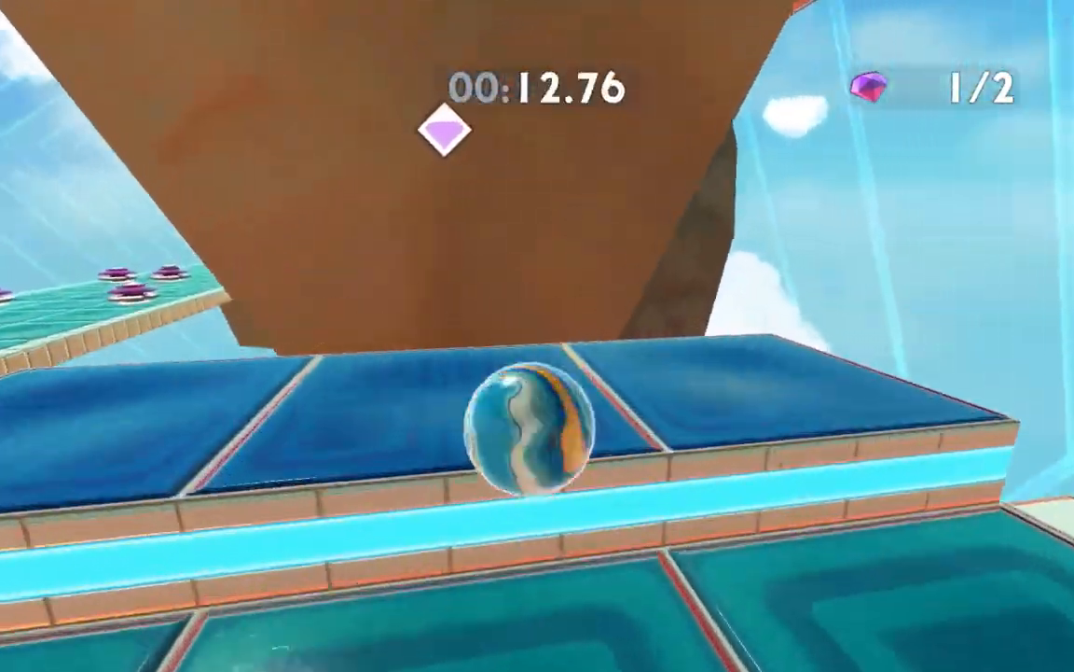
pyautogui.press('w')
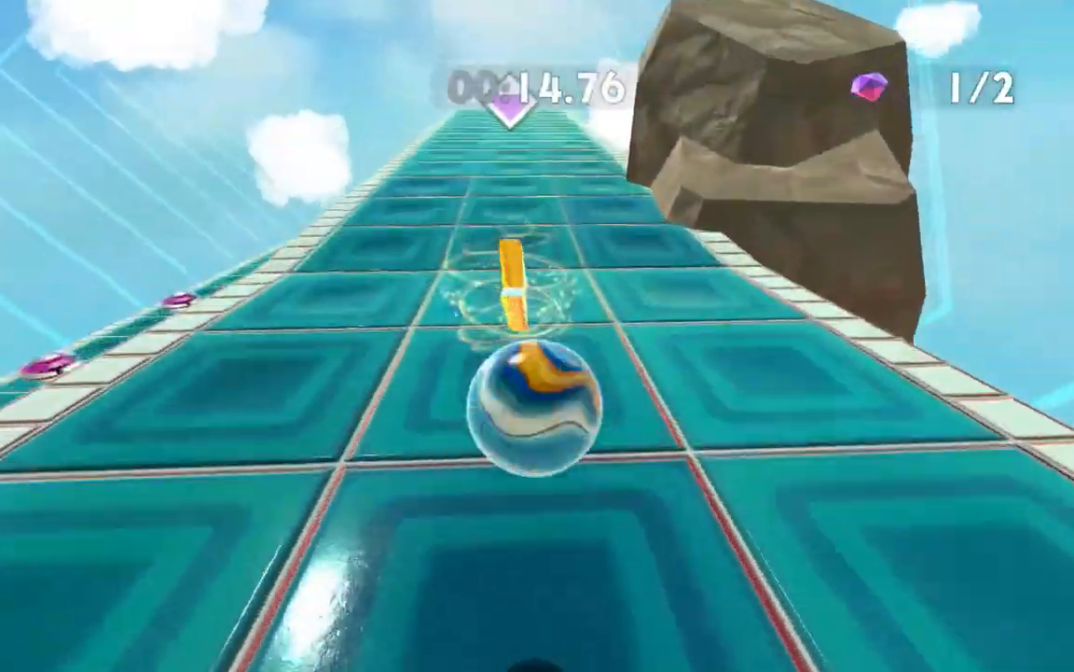
pyautogui.press('w')
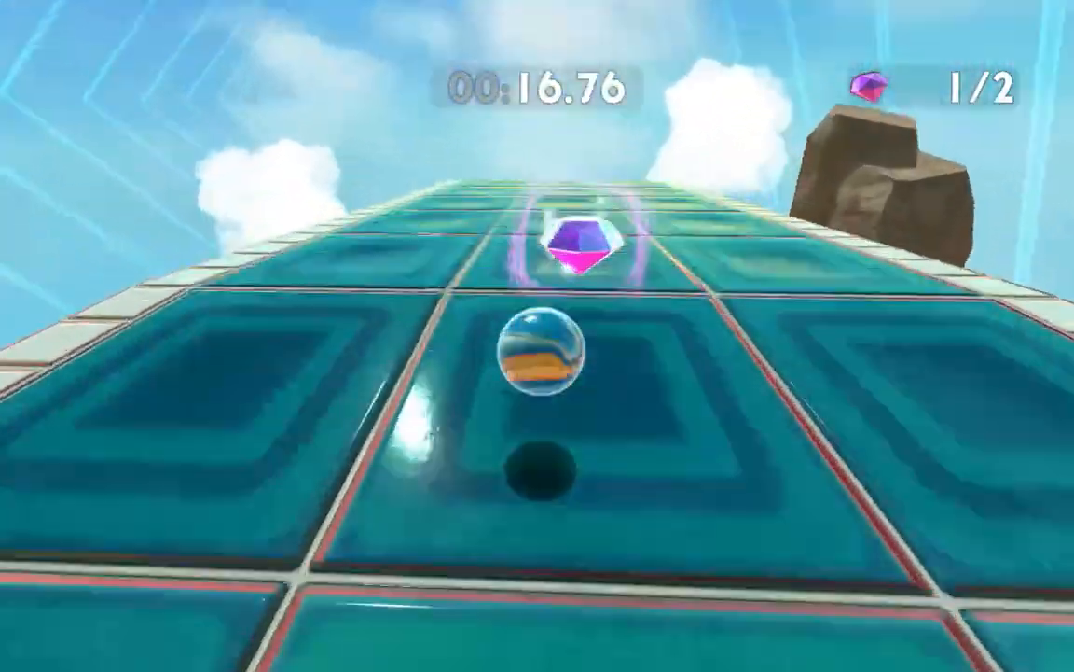
pyautogui.press('w')
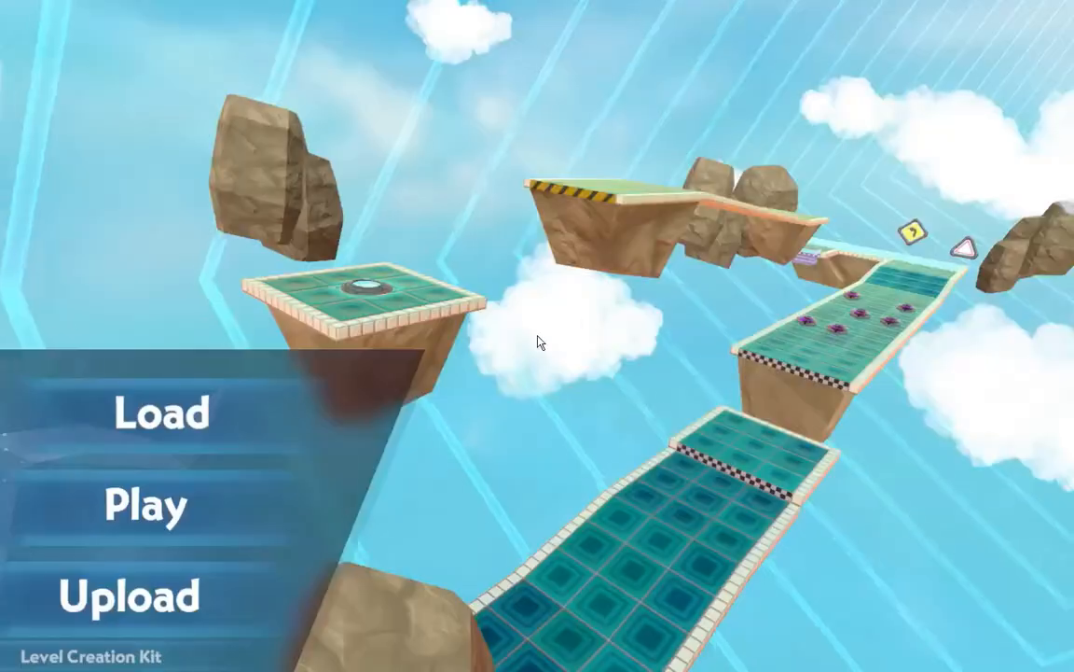
pyautogui.press('super')
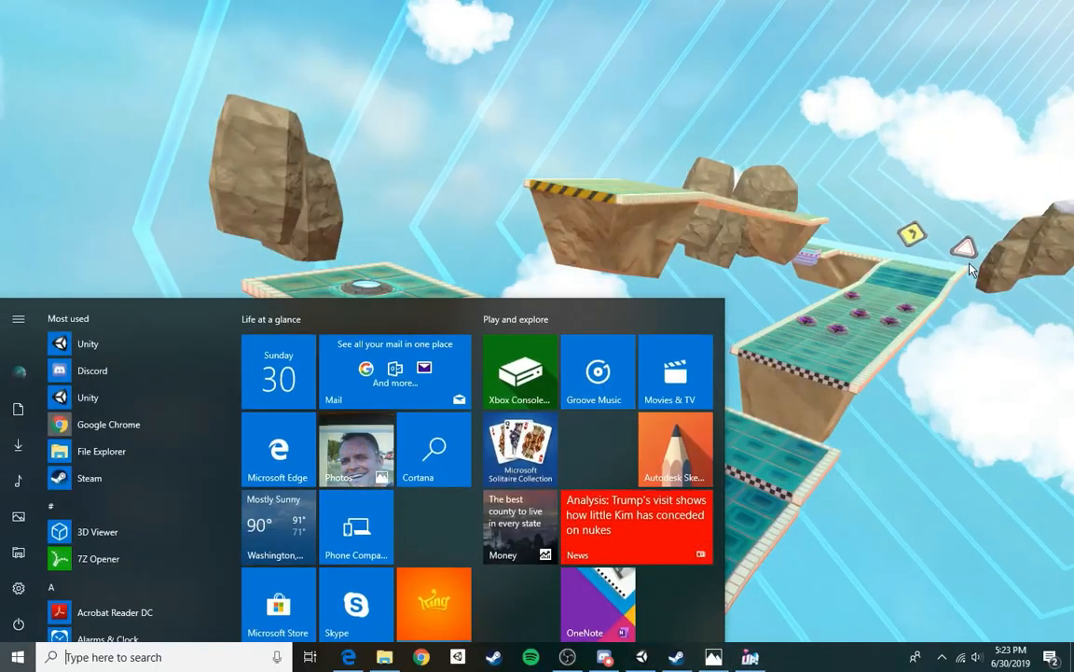
pyautogui.click(883, 328)
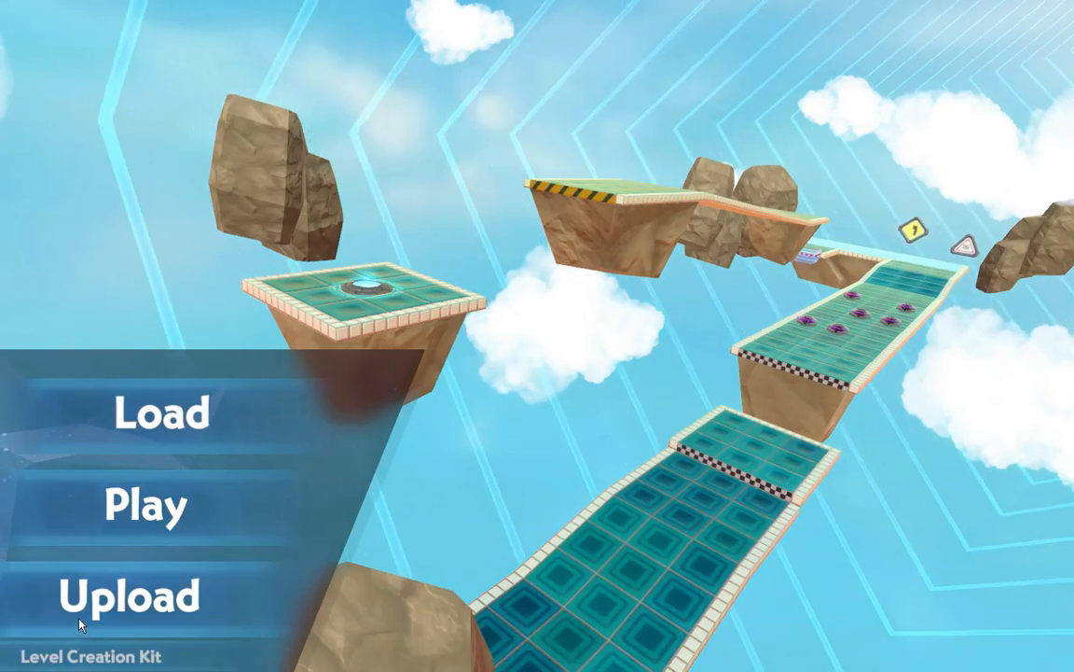
# - Prepare the Boomerang level for upload, set its level type to Race, and upload it to the Steam Workshop
pyautogui.click(96, 626)
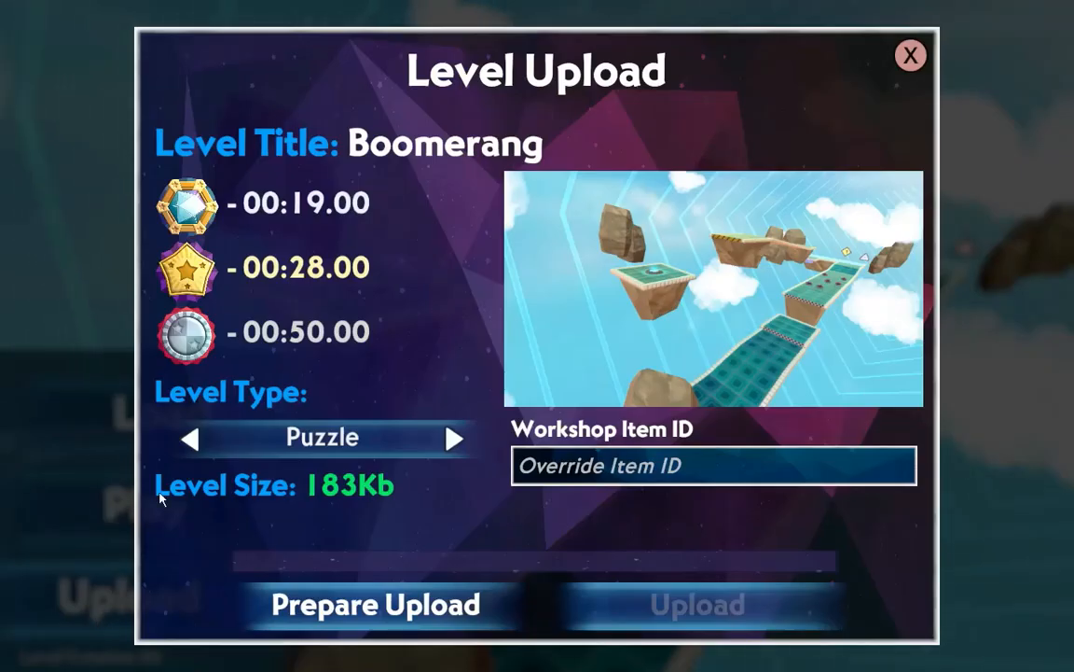
pyautogui.click(449, 610)
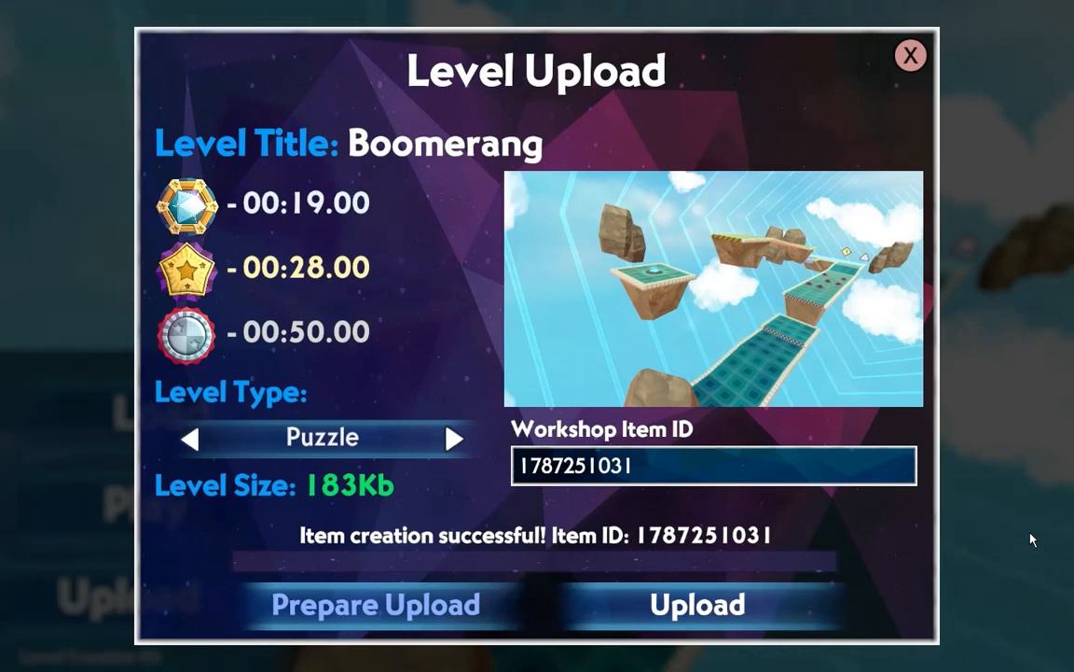
pyautogui.click(454, 439)
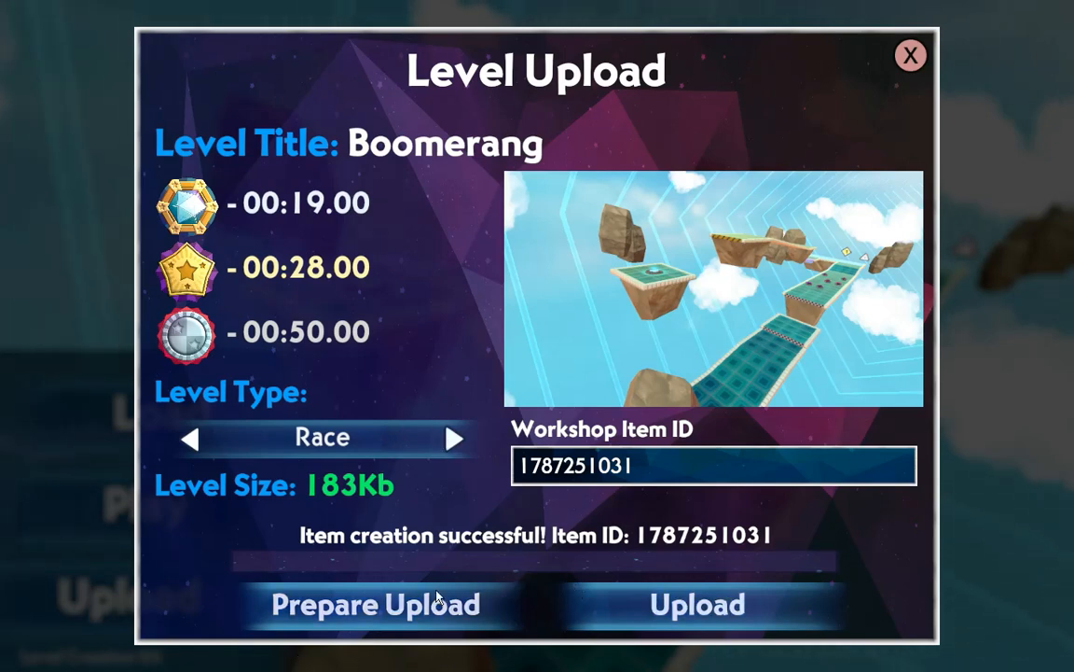
pyautogui.click(727, 599)
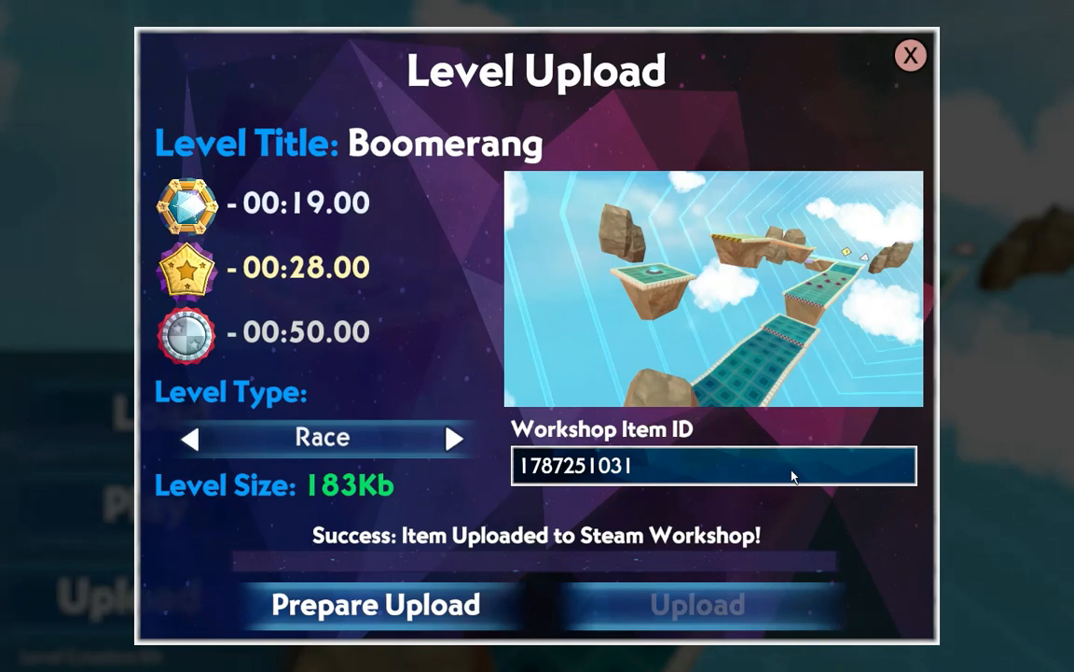
pyautogui.click(907, 52)
# - Leave the level tester after the upload and switch to the Steam library
pyautogui.press('super')
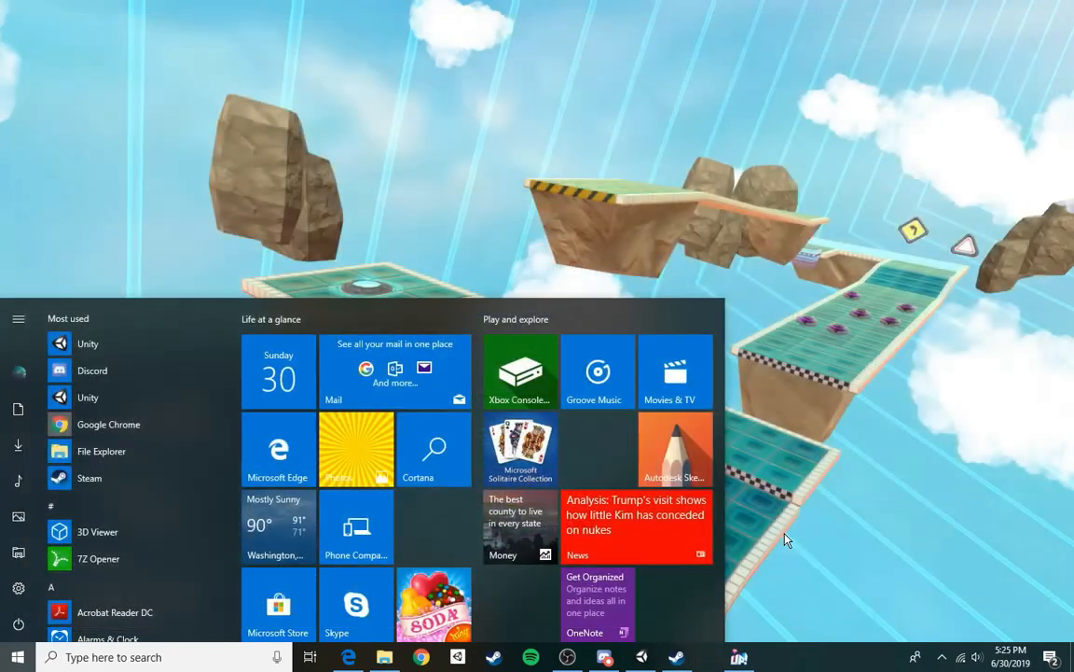
pyautogui.click(788, 527)
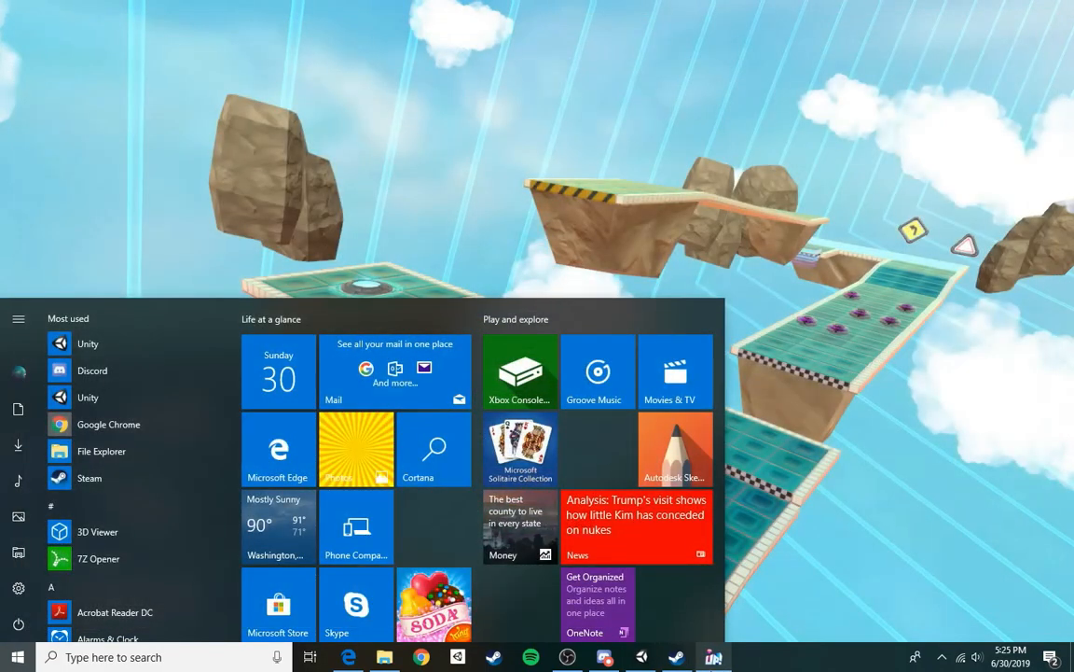
pyautogui.moveTo(717, 657)
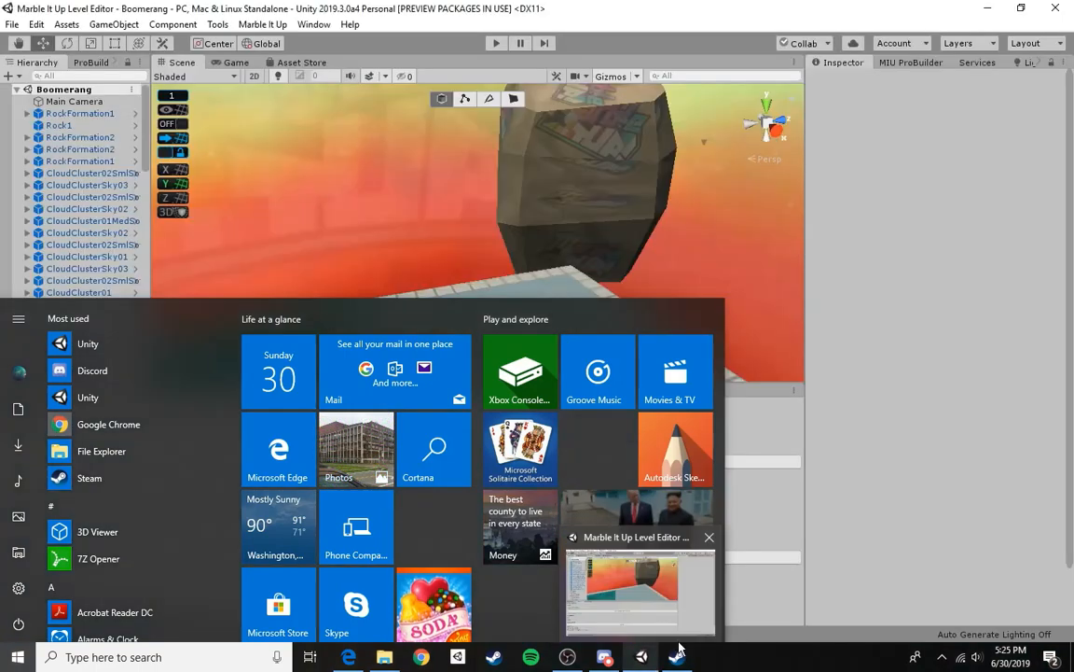
pyautogui.click(678, 653)
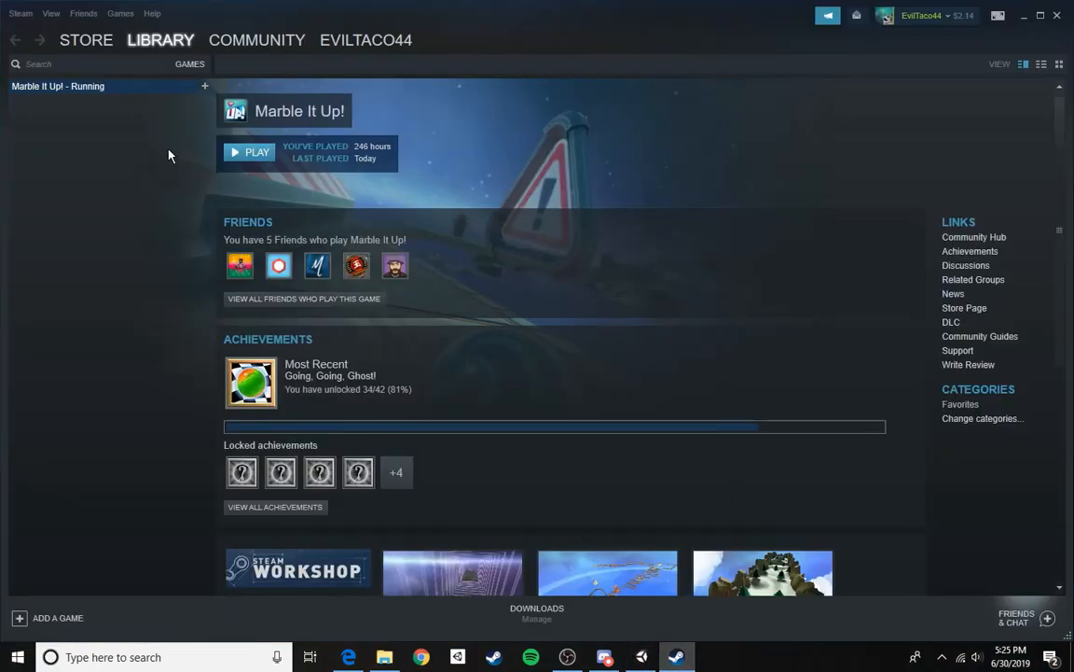
# - Switch to Discord and check the general and level-building channels of the Marble It Up! server
pyautogui.click(604, 657)
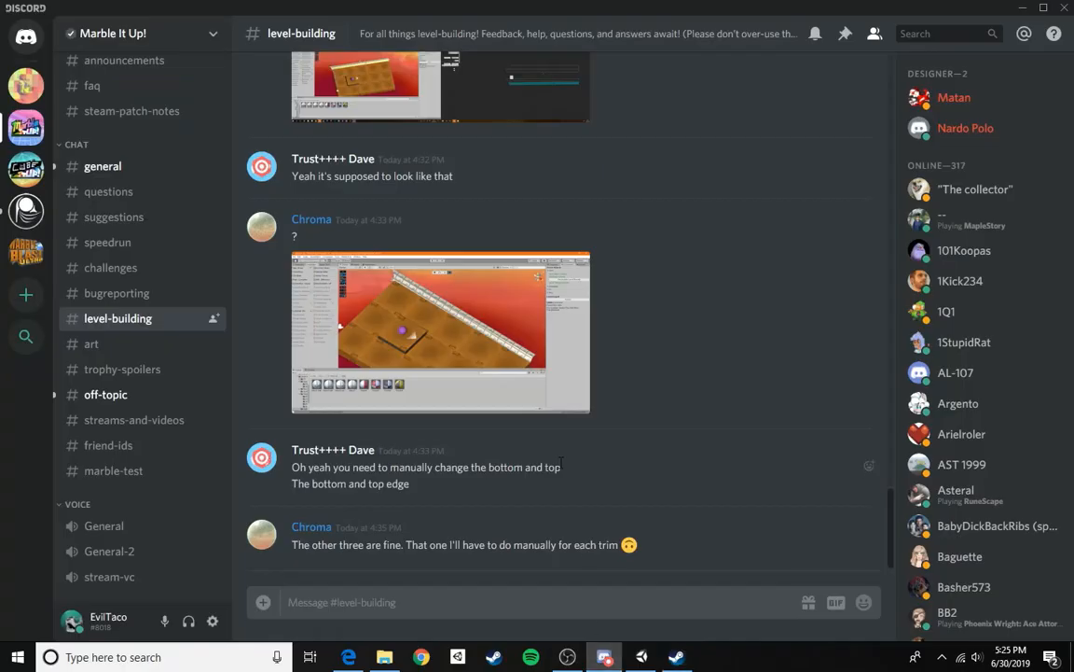
pyautogui.click(108, 398)
pyautogui.click(125, 169)
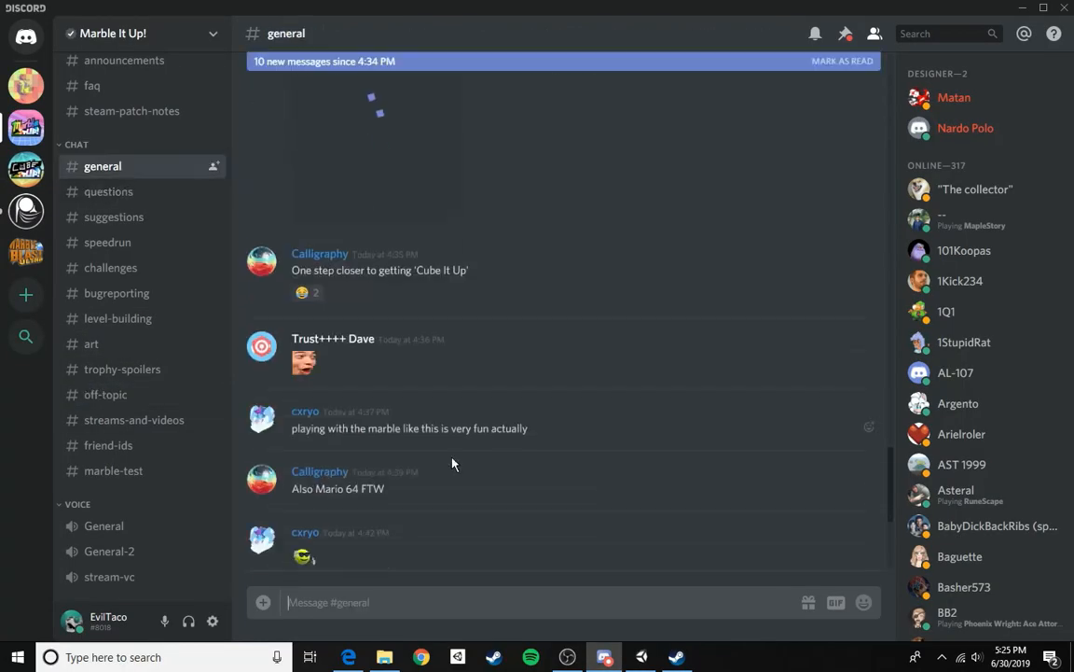
pyautogui.click(128, 337)
pyautogui.click(122, 322)
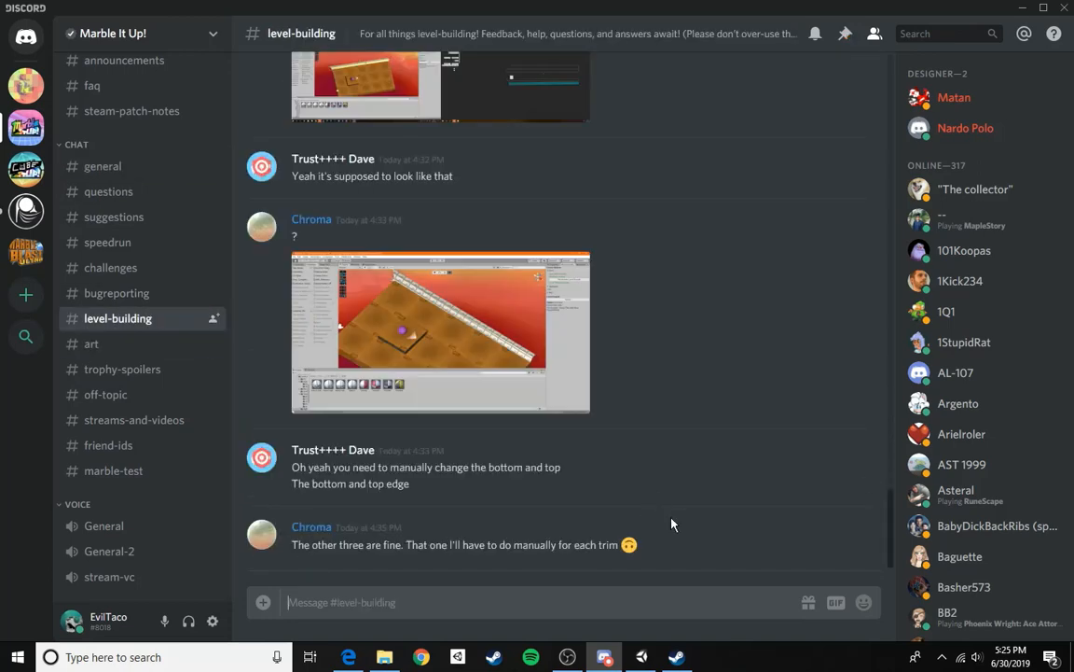
# - Return to Steam and open the Marble It Up! Workshop submissions from the account's own profile
pyautogui.click(645, 658)
pyautogui.click(676, 656)
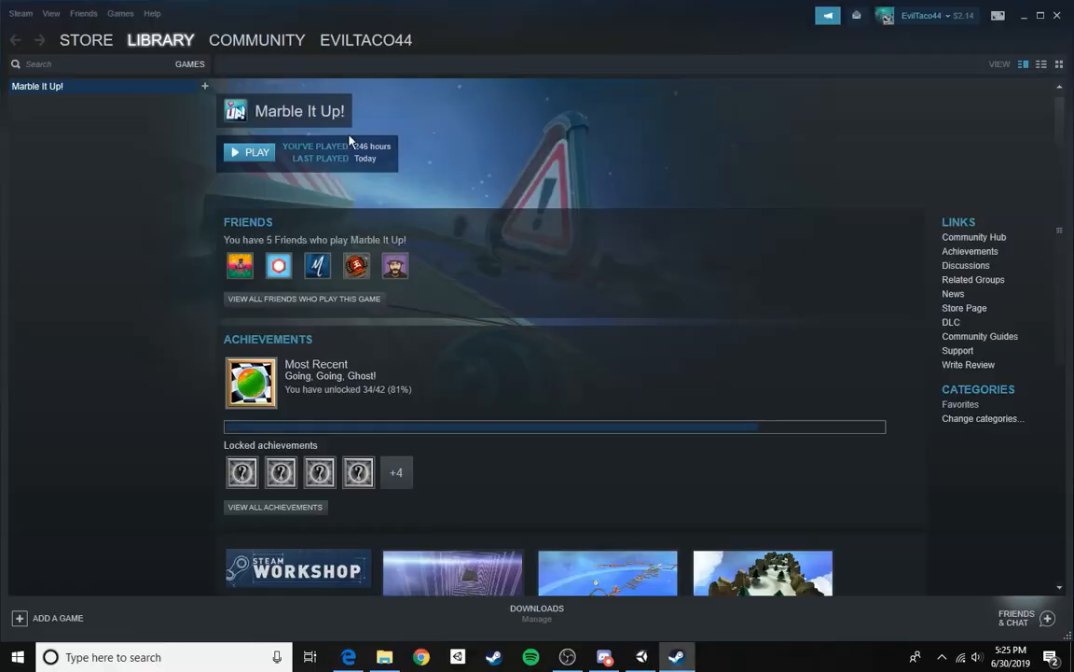
pyautogui.moveTo(375, 47)
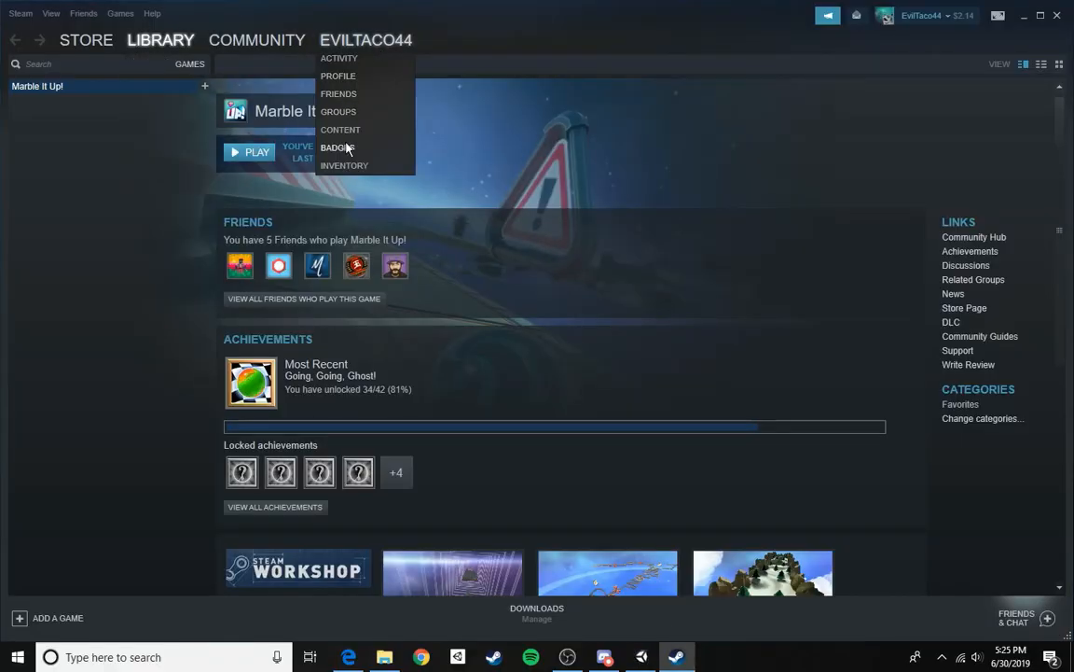
pyautogui.click(346, 78)
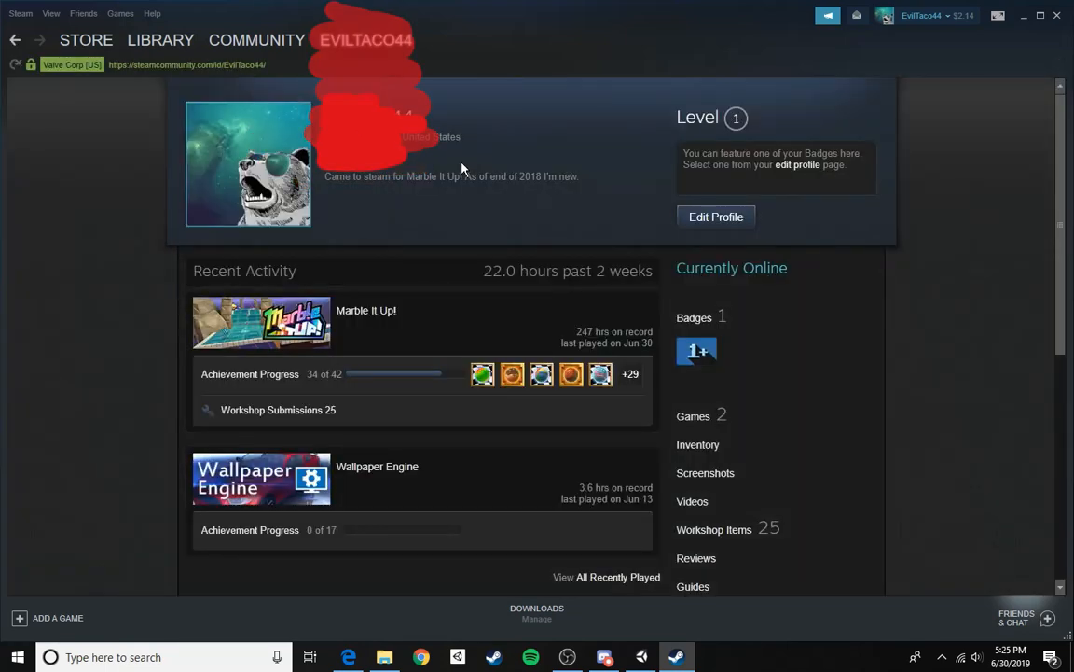
pyautogui.scroll(-3, 461, 168)
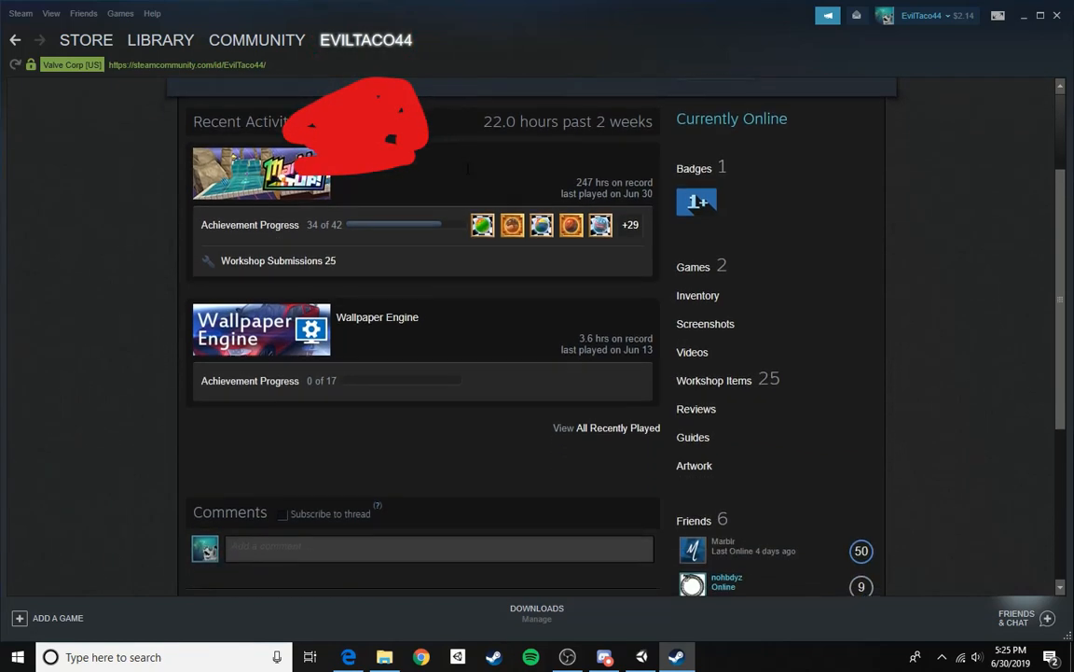
pyautogui.click(289, 263)
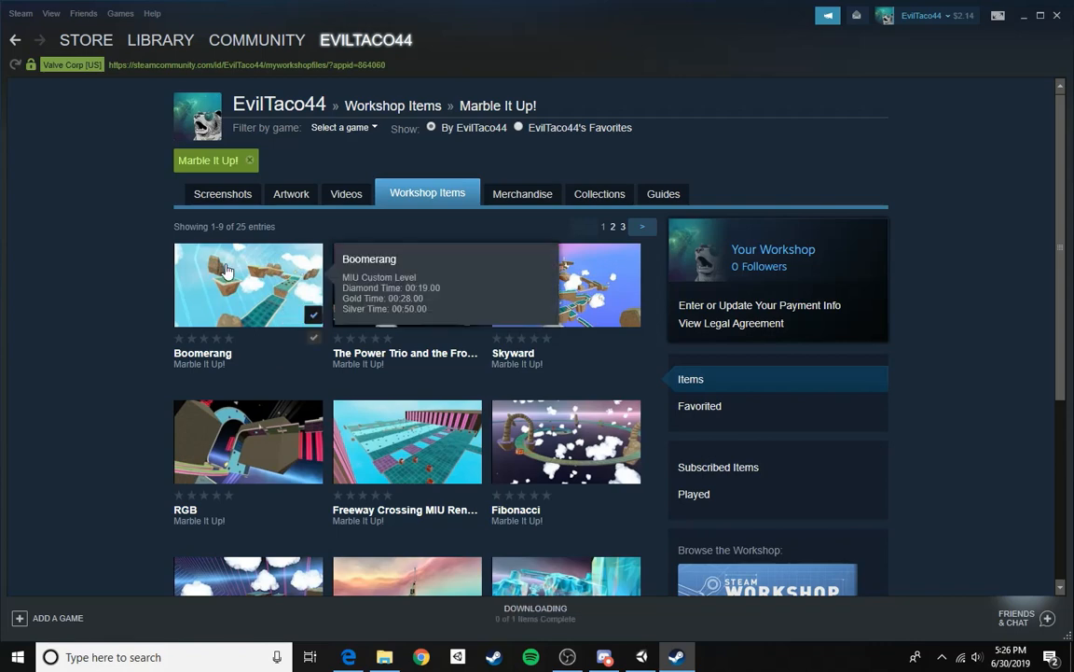
# - Open the Boomerang Workshop item and examine its preview image, description, subscription state and owner controls
pyautogui.click(226, 270)
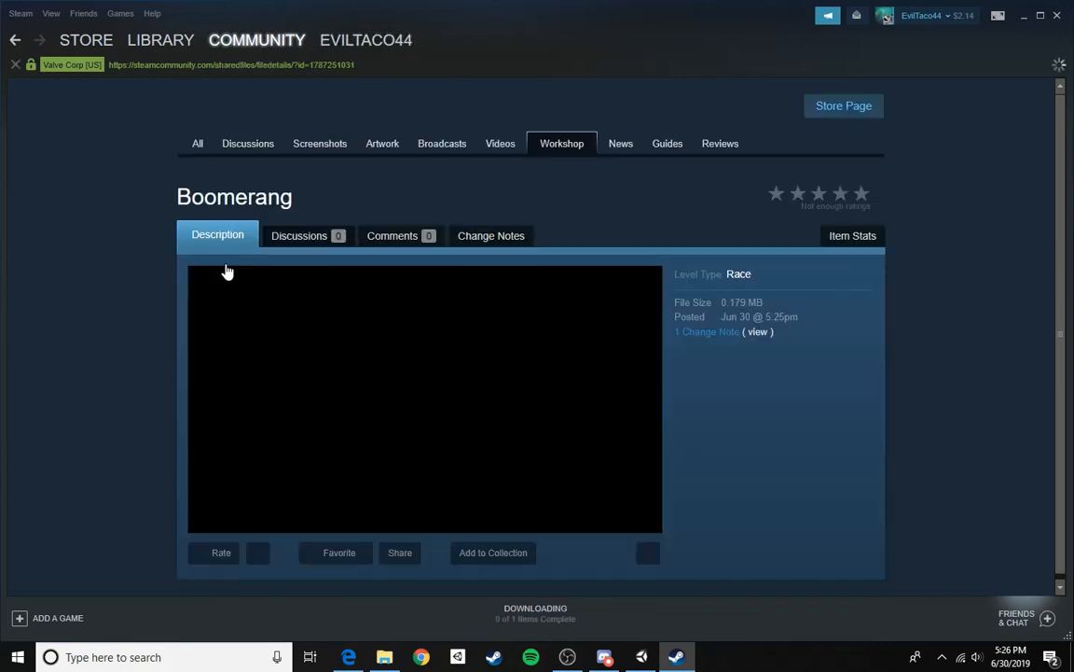
pyautogui.scroll(-1, 557, 347)
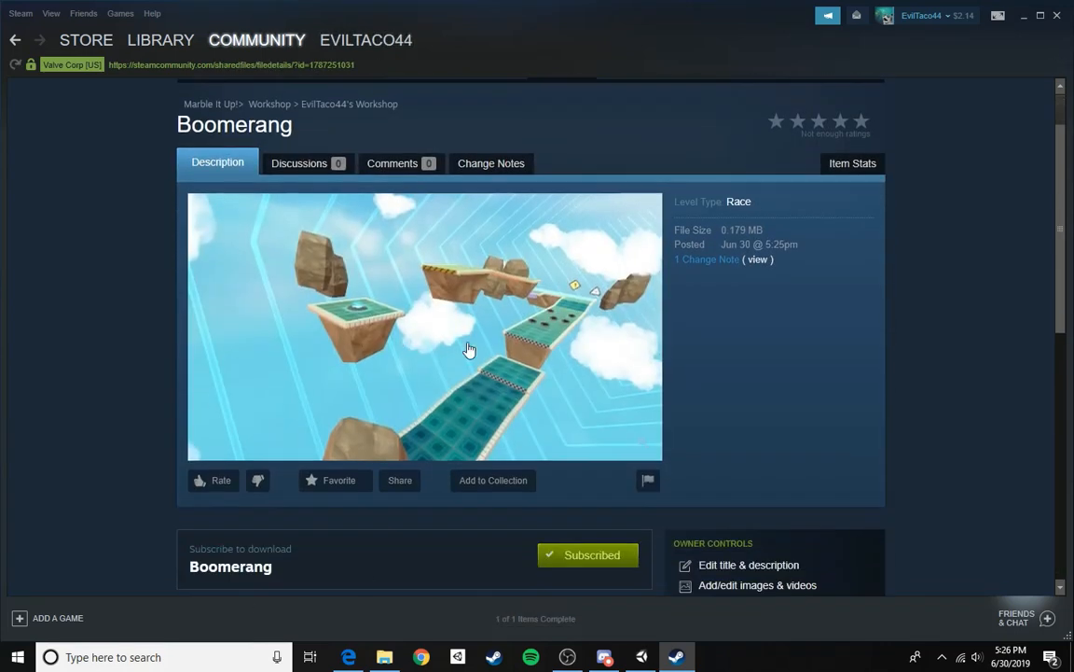
pyautogui.scroll(-3, 470, 350)
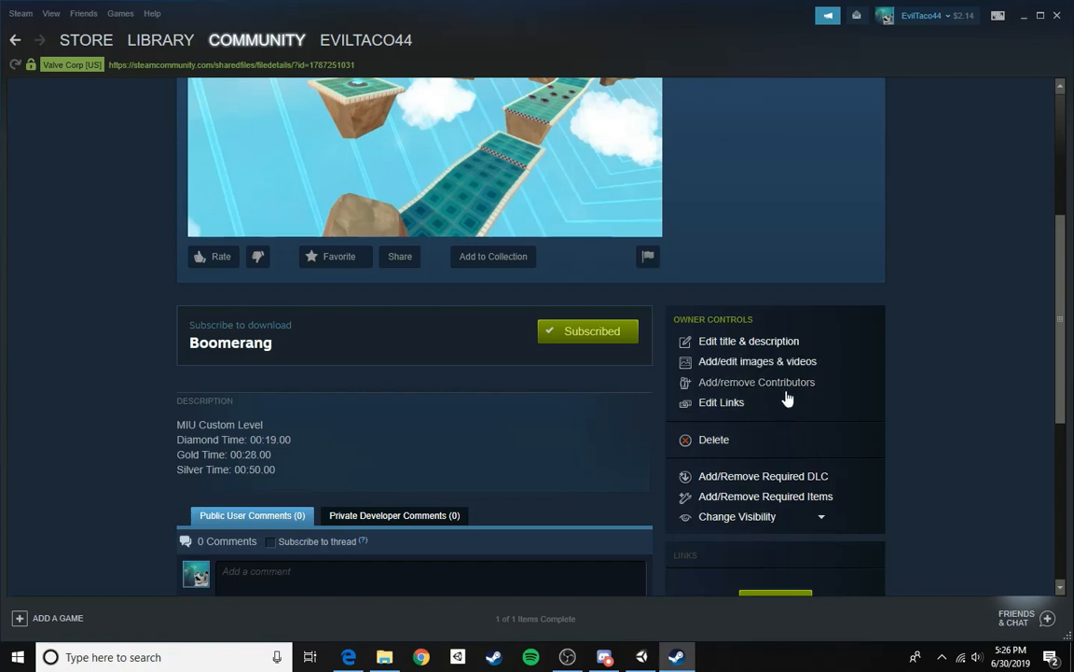
pyautogui.scroll(-3, 811, 444)
pyautogui.scroll(10, 743, 282)
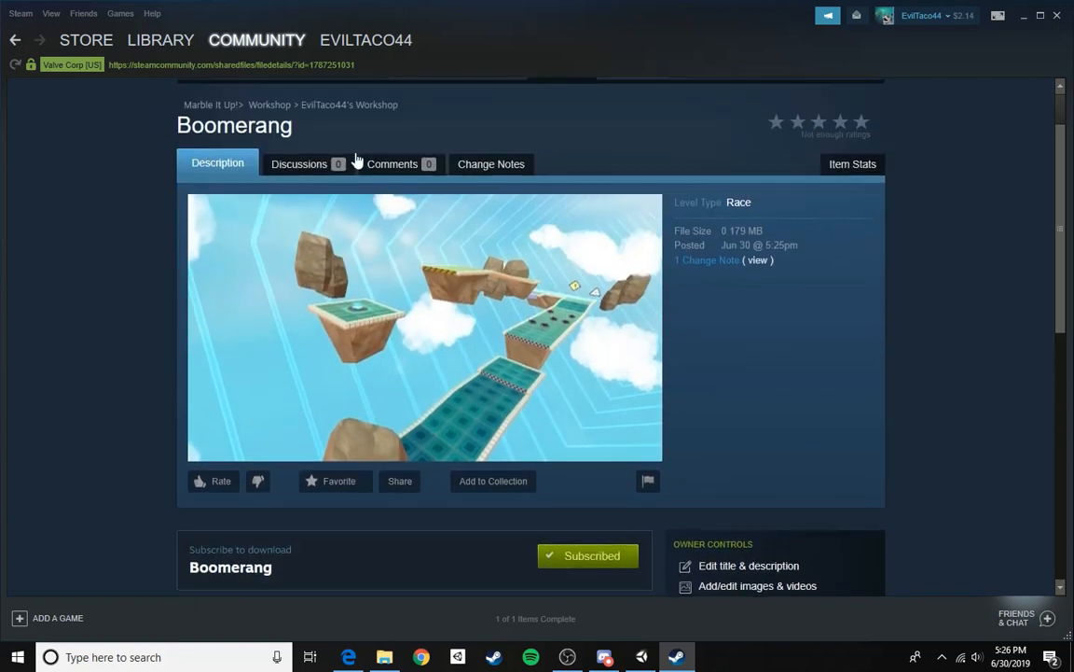
# - Go back to the Steam library and launch Marble It Up! with the Play Marble It Up! option
pyautogui.moveTo(168, 51)
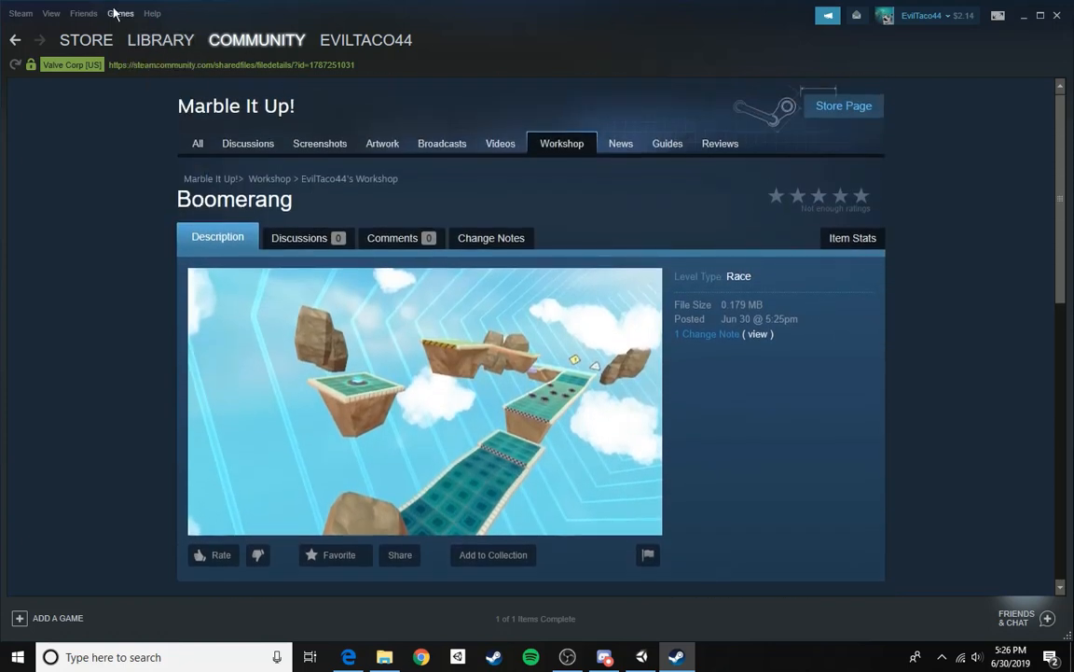
pyautogui.click(120, 14)
pyautogui.click(151, 29)
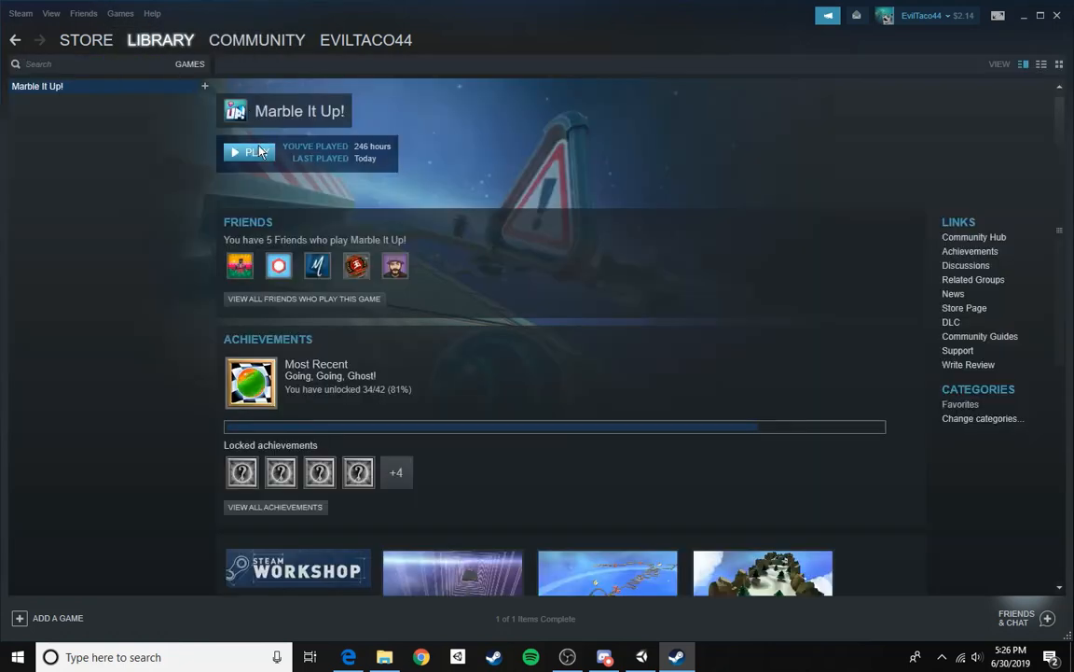
pyautogui.click(260, 152)
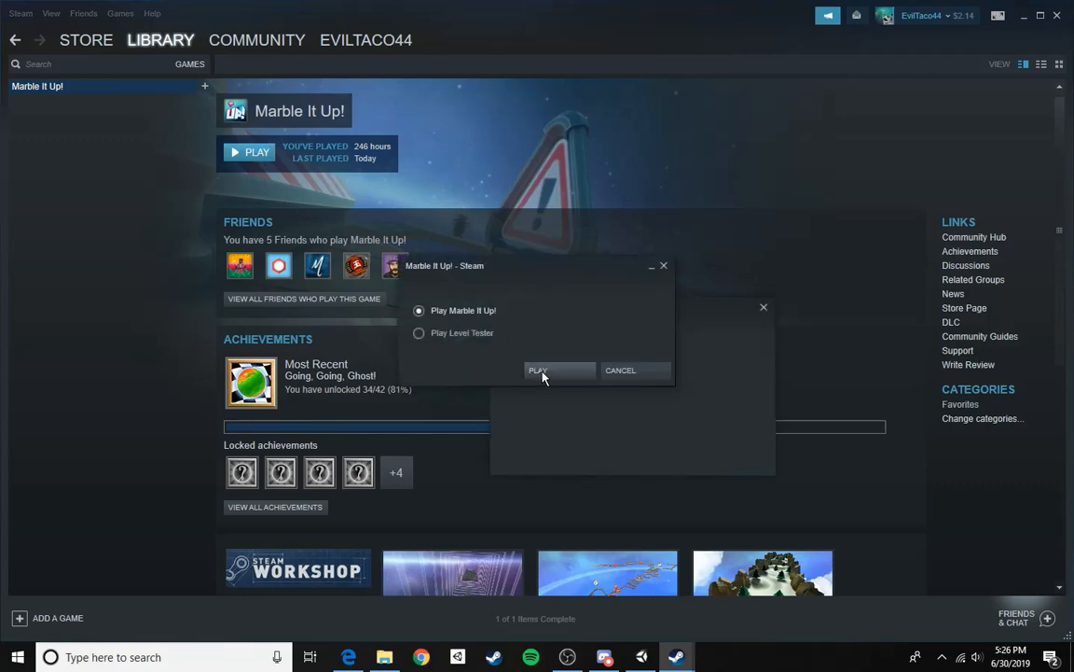
pyautogui.click(544, 370)
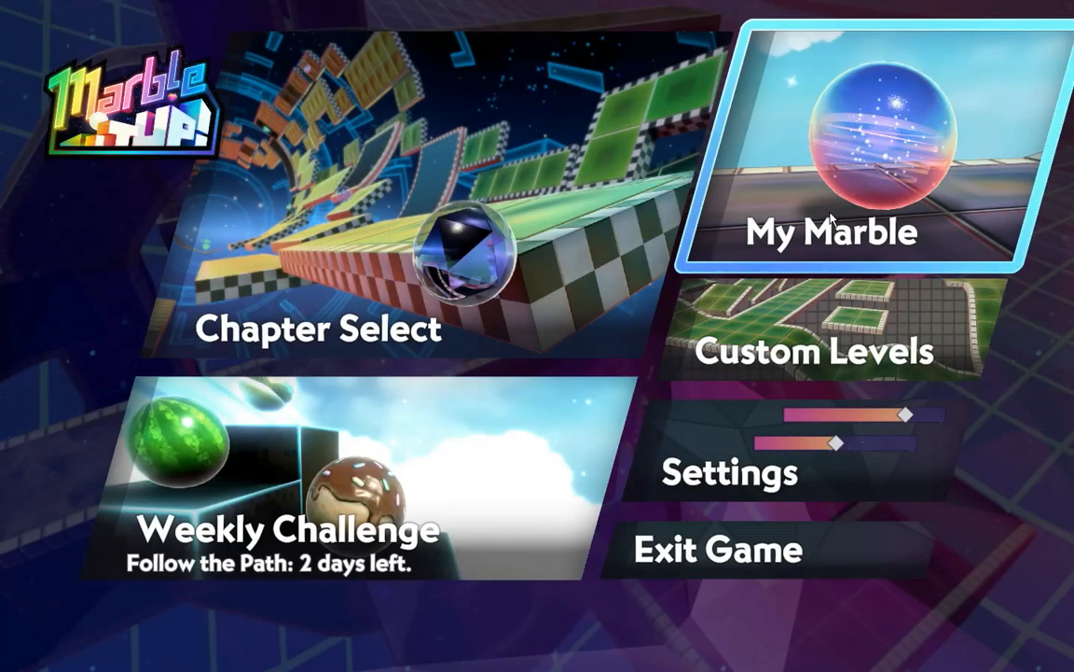
# - Open the creator's own collection in Custom Levels and start playing the published Boomerang level
pyautogui.click(856, 352)
pyautogui.press('Right')
pyautogui.press('Right')
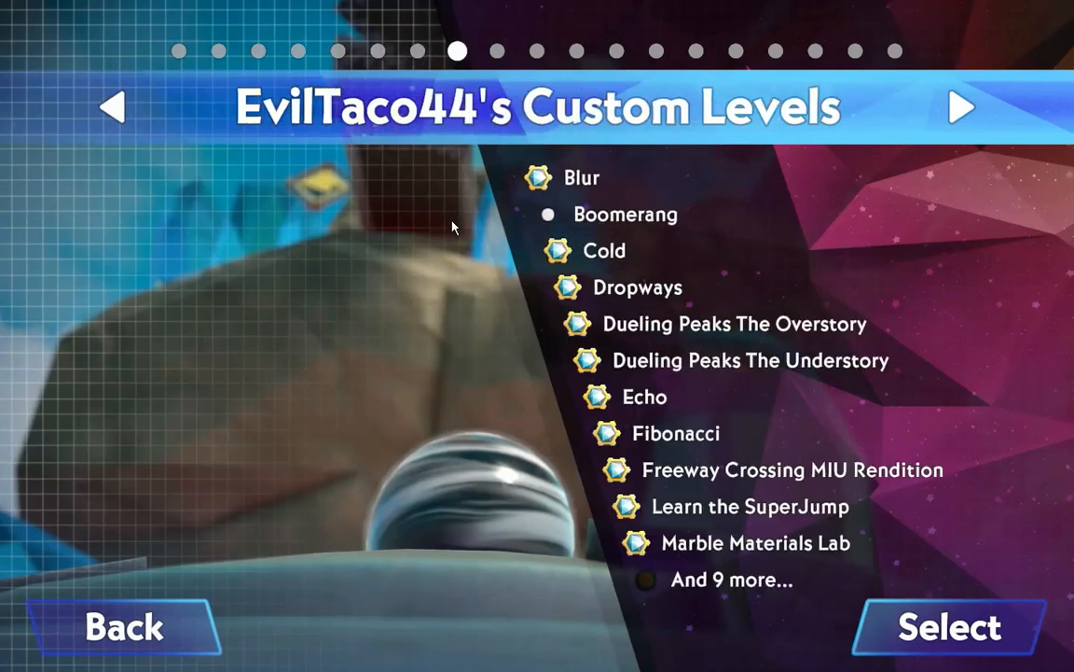
pyautogui.press('Return')
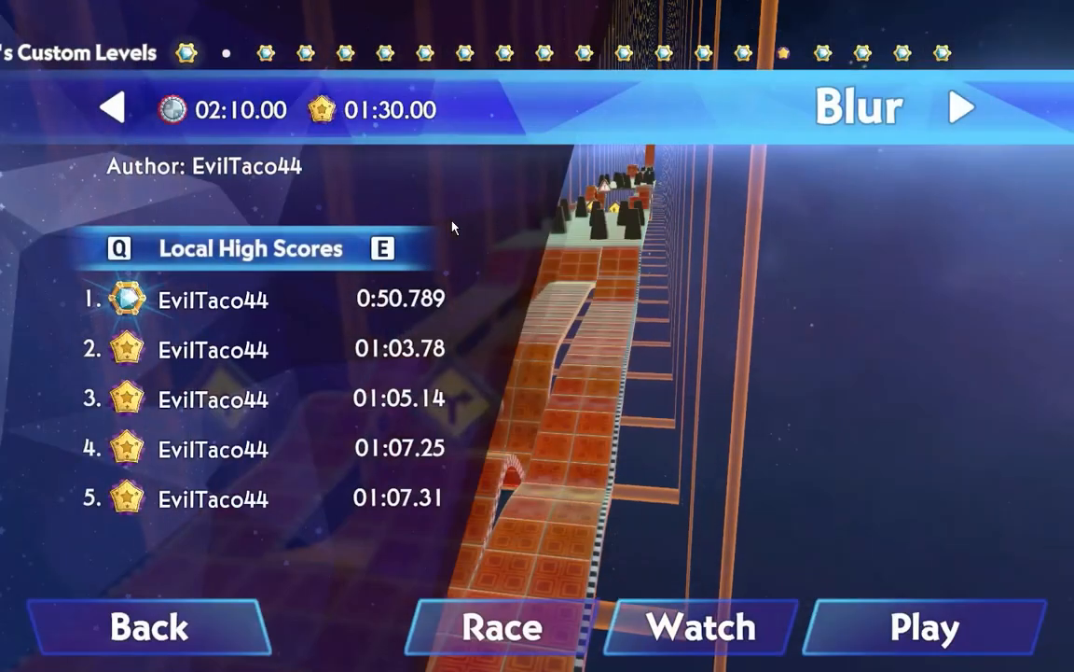
pyautogui.press('Right')
pyautogui.press('Return')
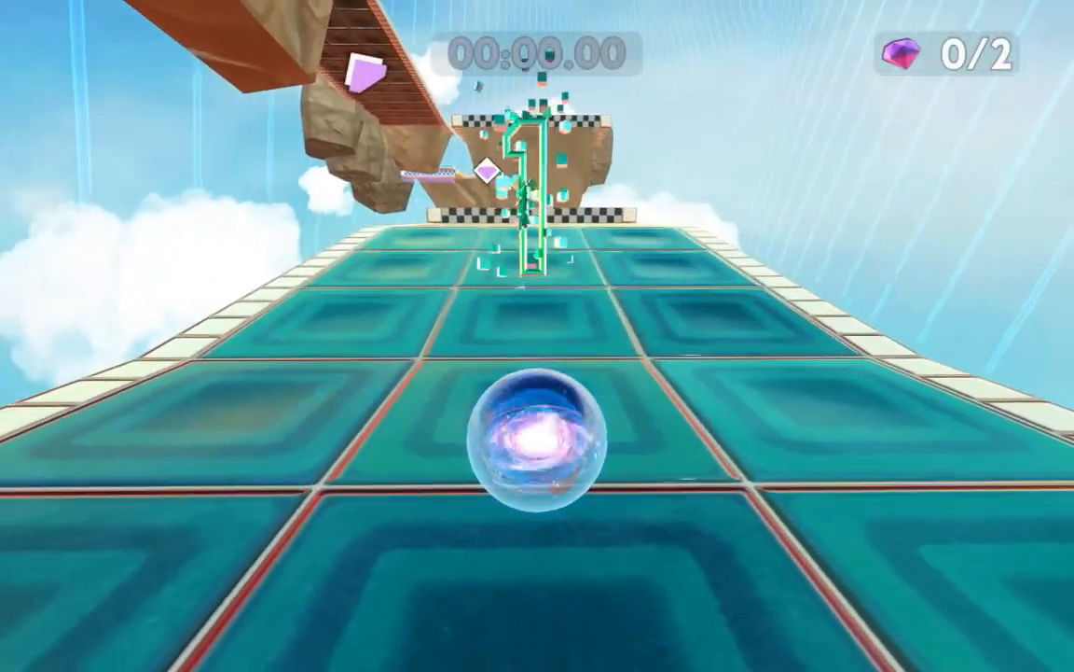
pyautogui.press('w')
pyautogui.press('space')
pyautogui.press('space')
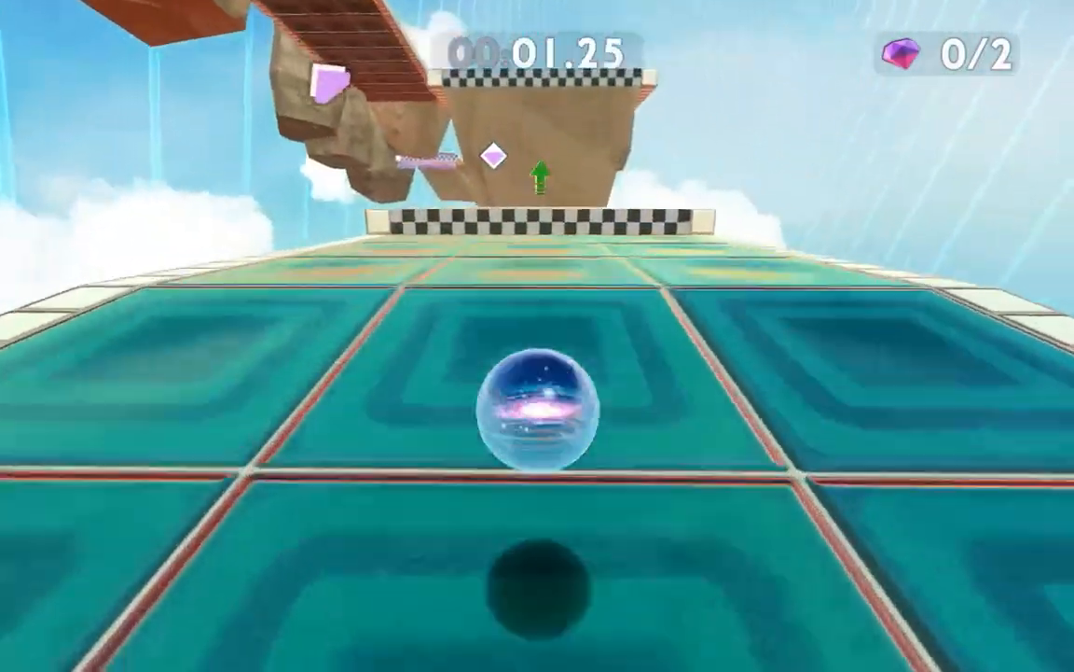
pyautogui.press('space')
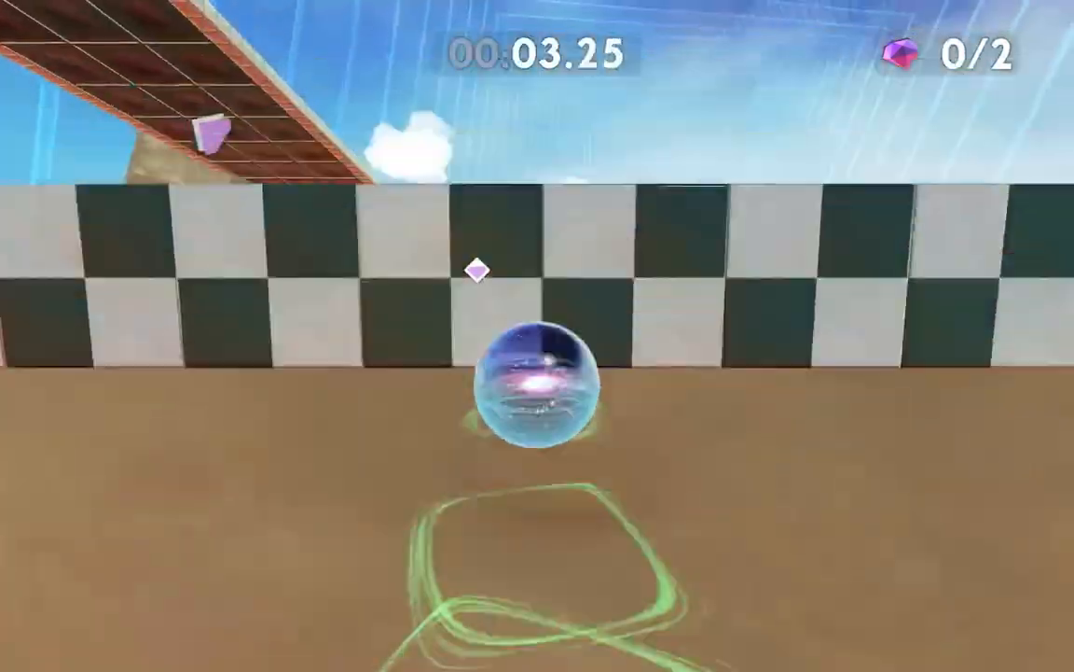
pyautogui.press('r')
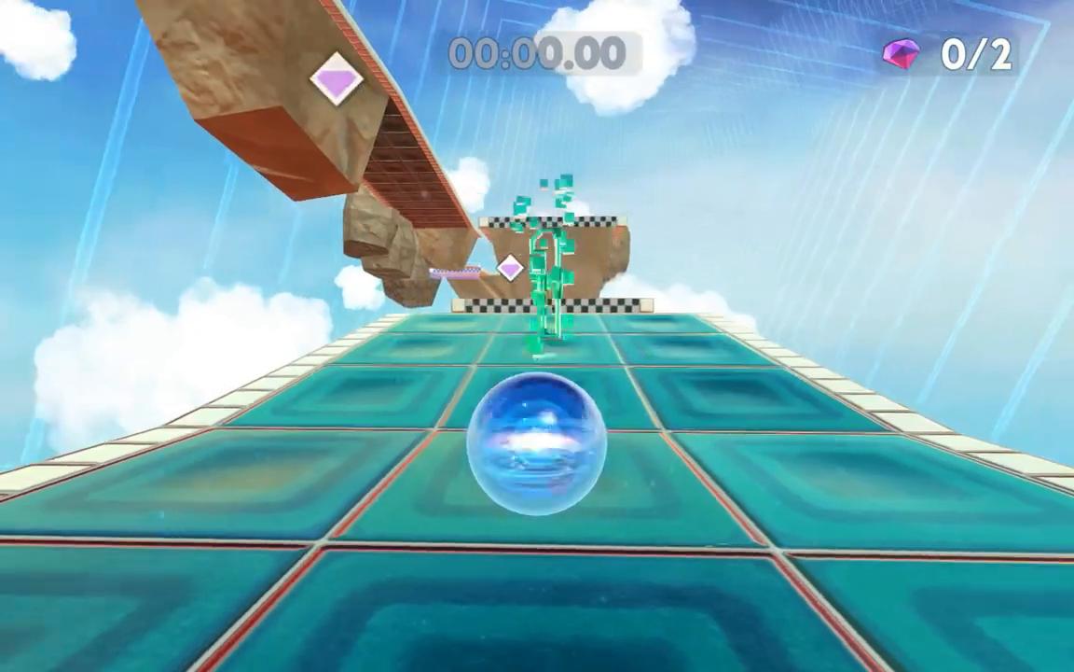
# - Jump the marble up to the bumper platform, pass the checkpoint, and collect the first gem on the ice
pyautogui.press('w')
pyautogui.press('space')
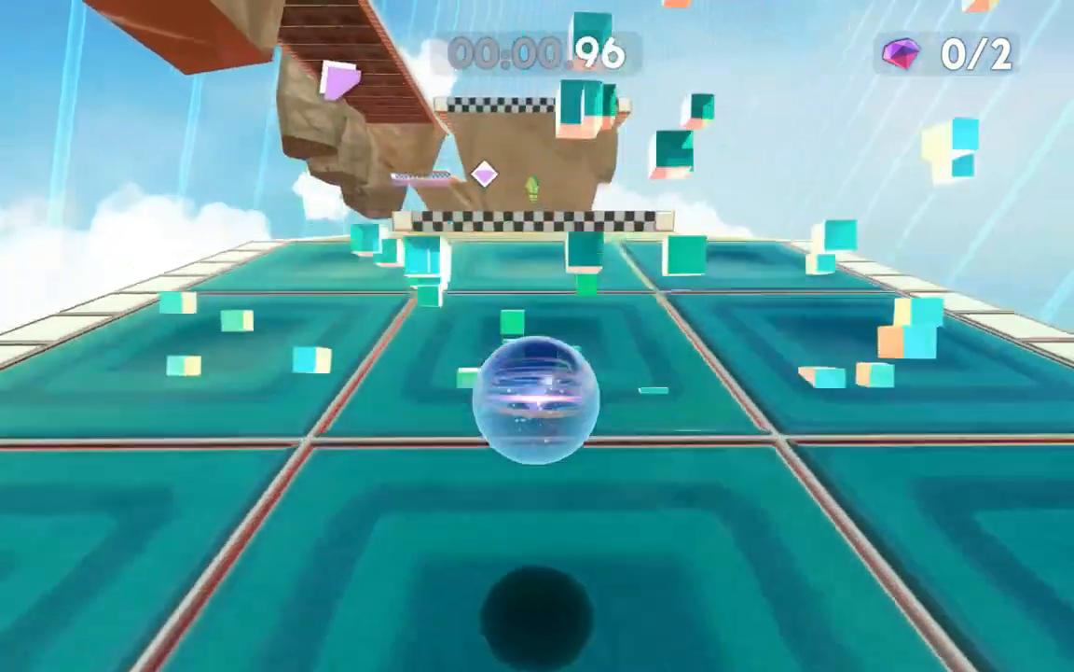
pyautogui.press('space')
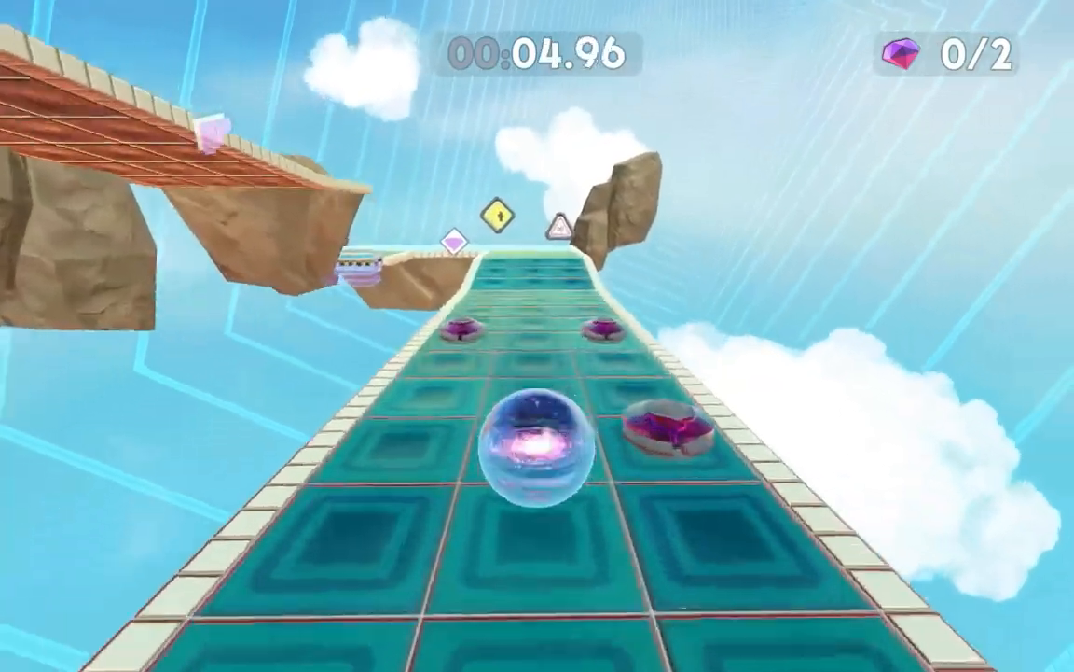
pyautogui.press('w')
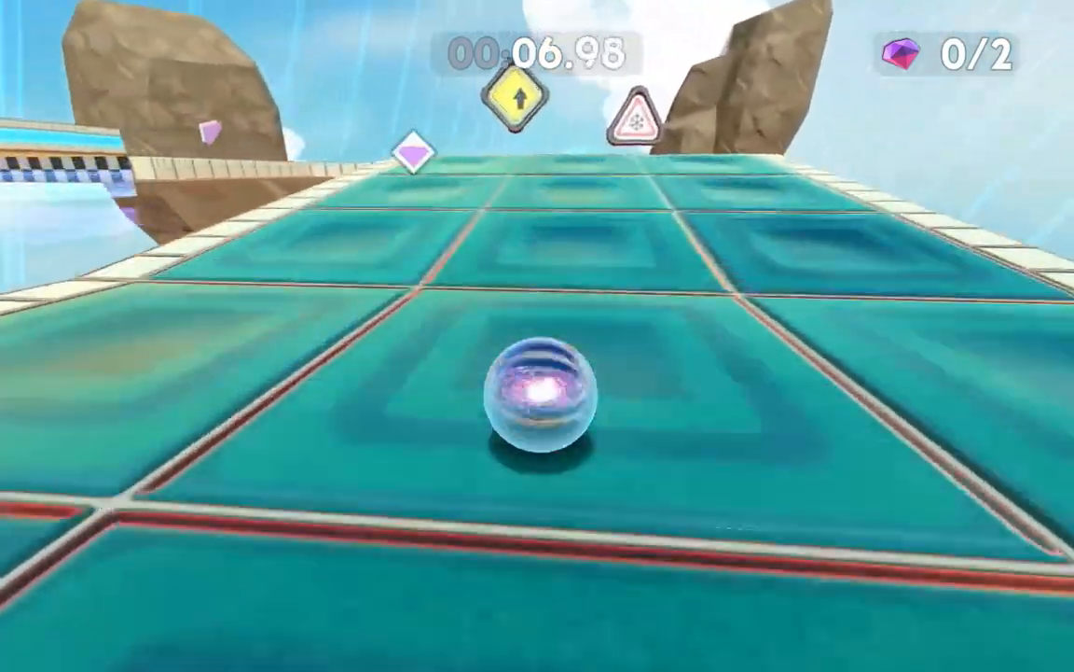
pyautogui.press('space')
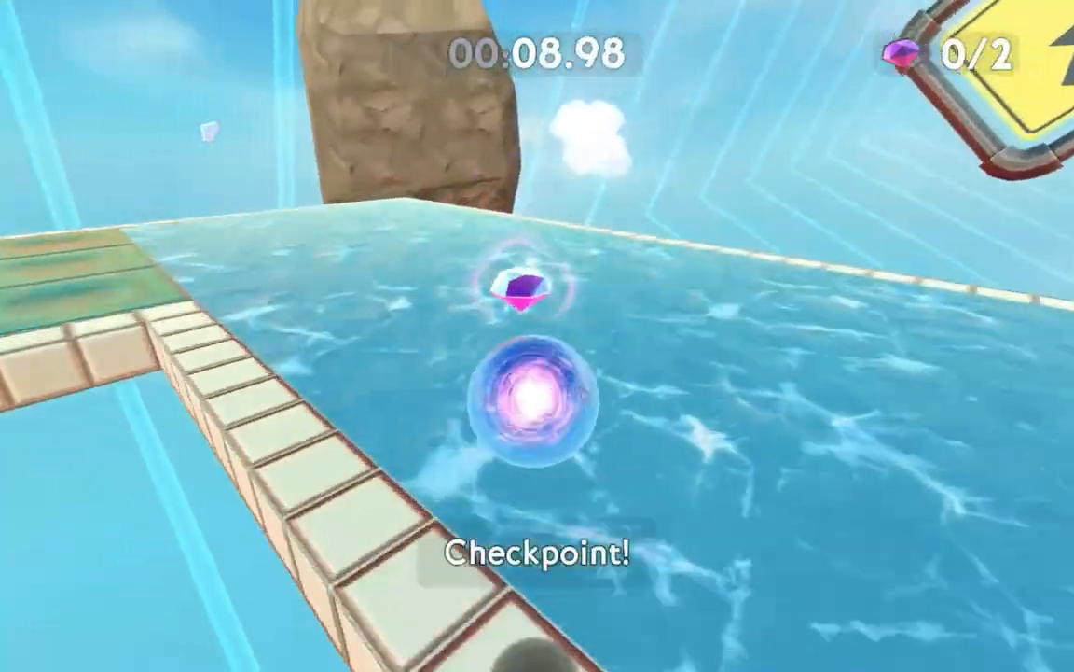
pyautogui.press('w')
pyautogui.press('space')
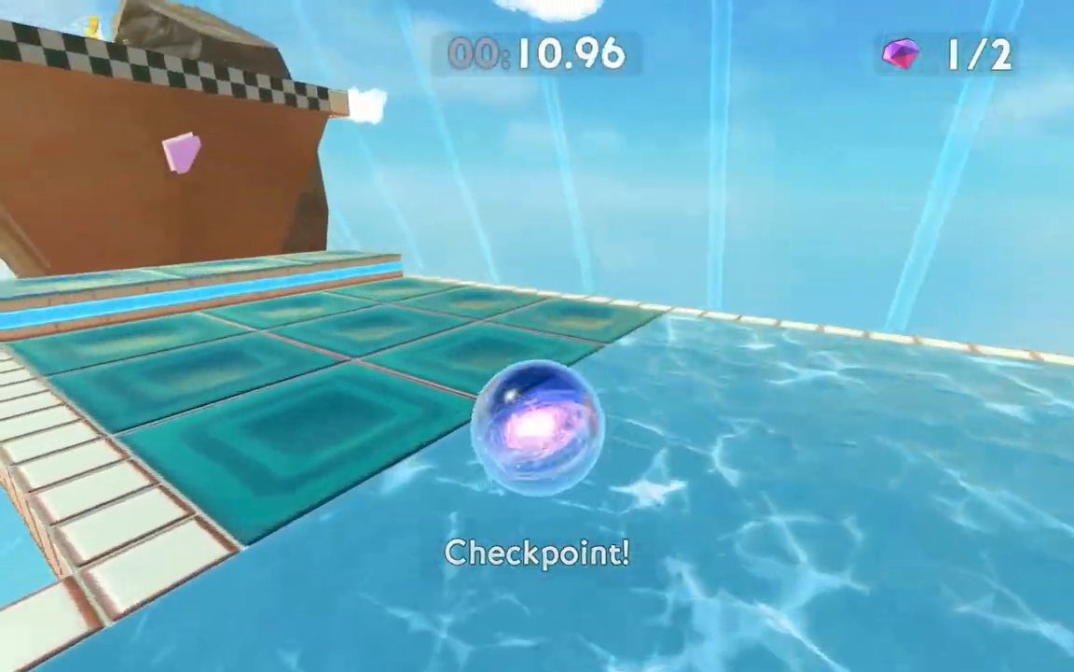
# - Take the marble over the blue platform and along the long ramp, collect the second gem, and reach the finish
pyautogui.press('space')
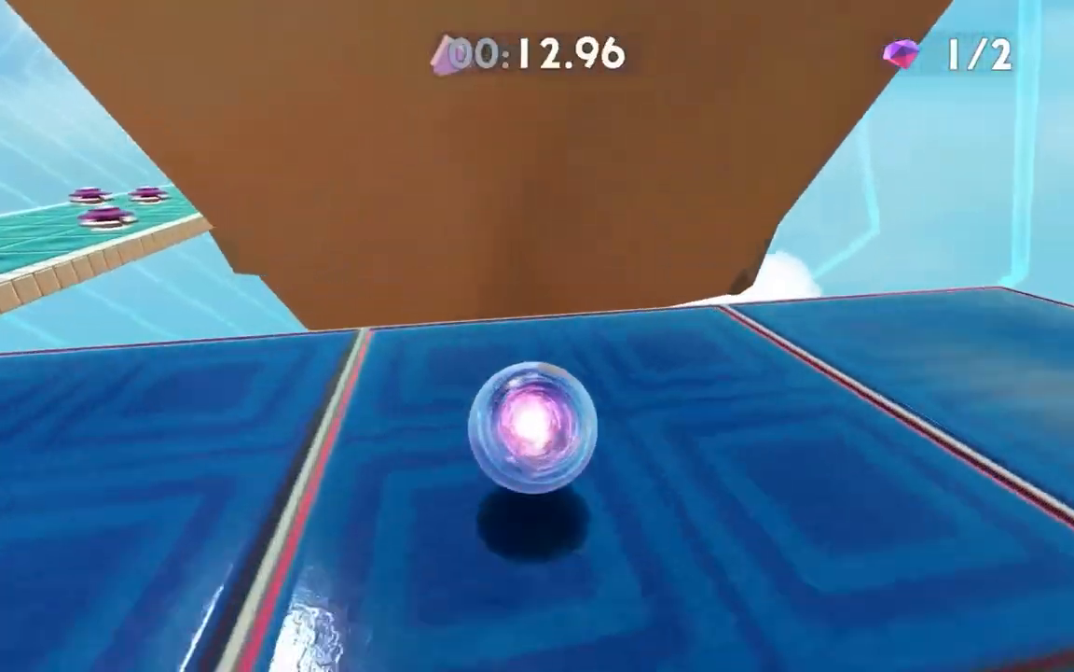
pyautogui.press('space')
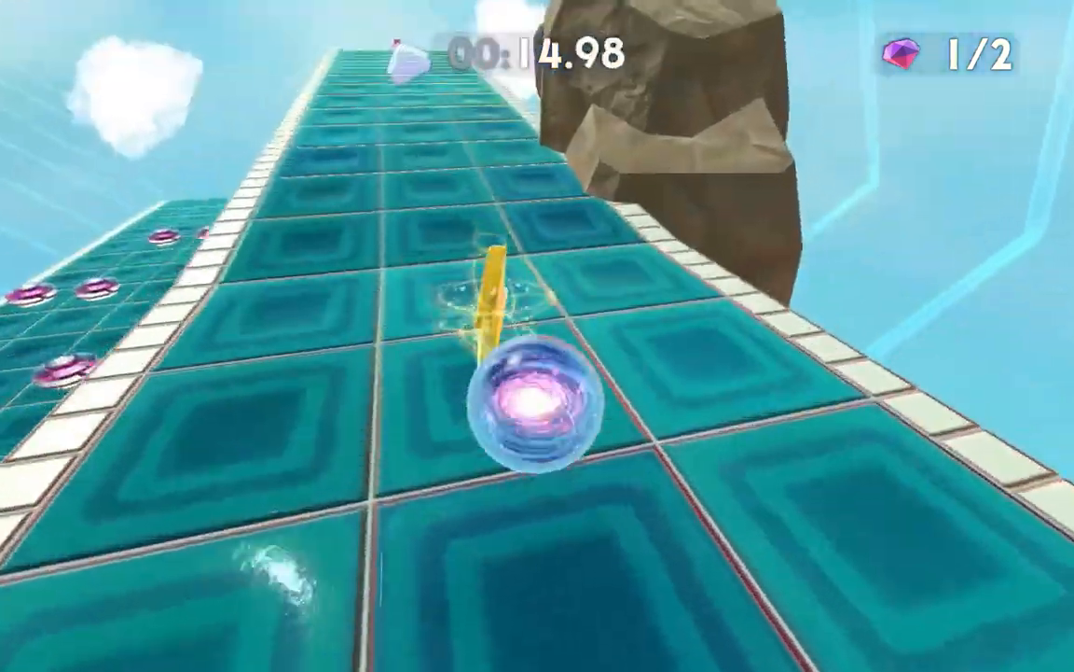
pyautogui.press('w')
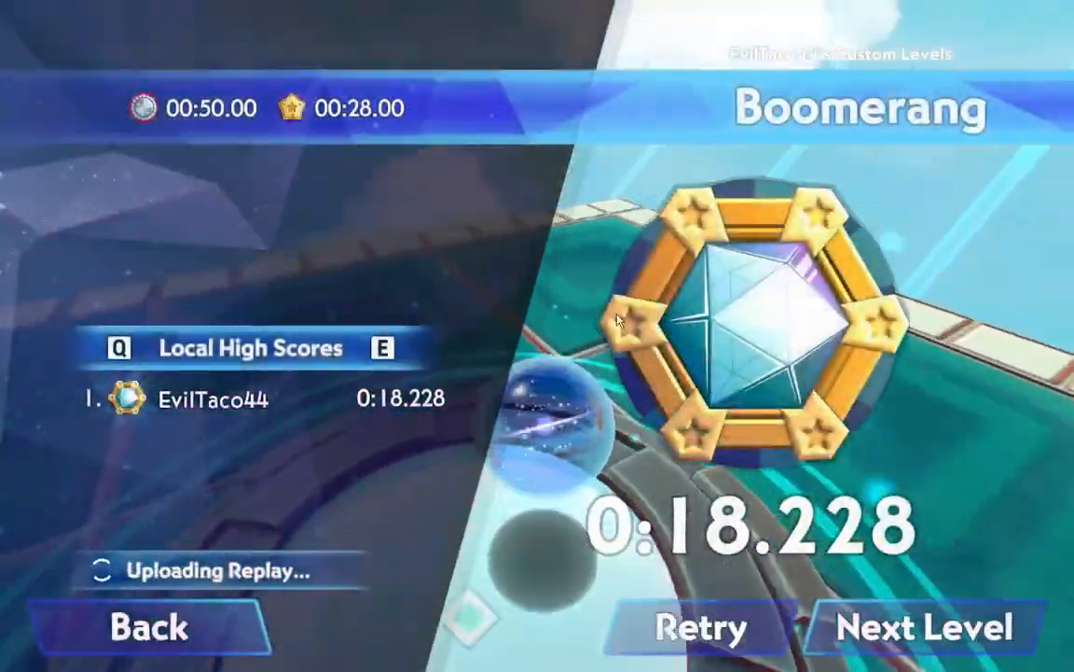
# - Leave the results screen for Boomerang's level page and switch to OBS
pyautogui.press('Escape')
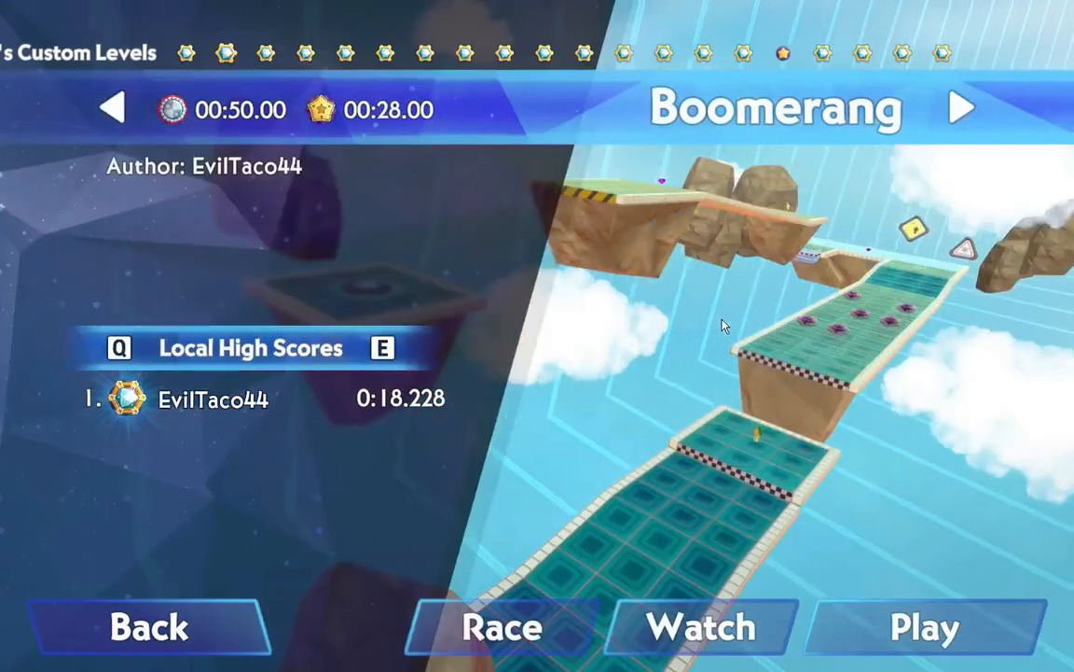
pyautogui.press('super')
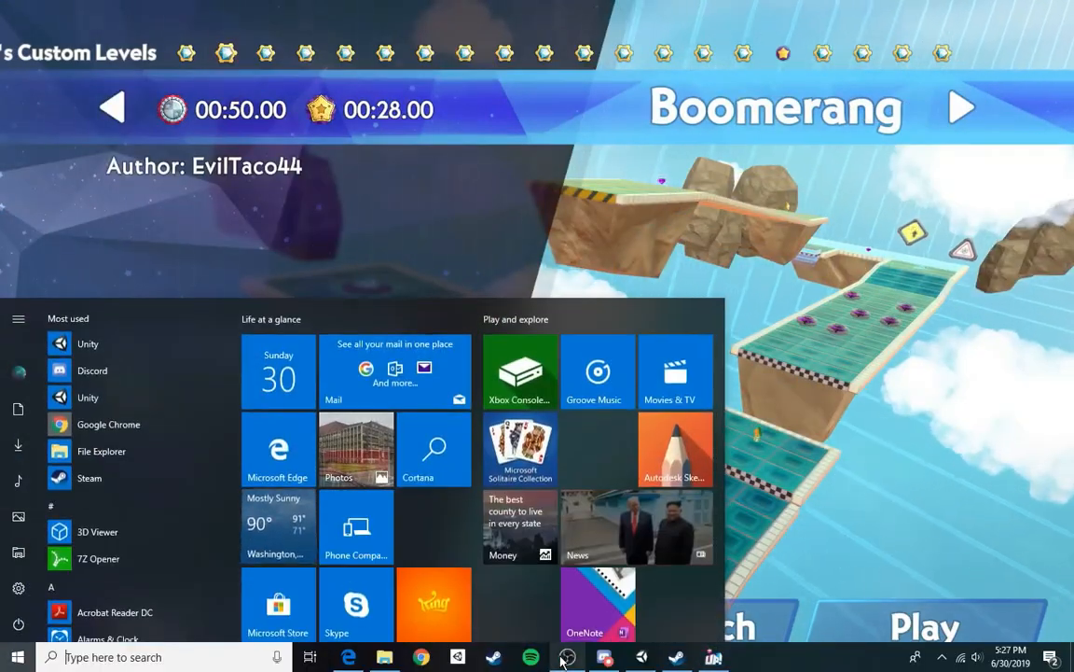
pyautogui.click(565, 657)
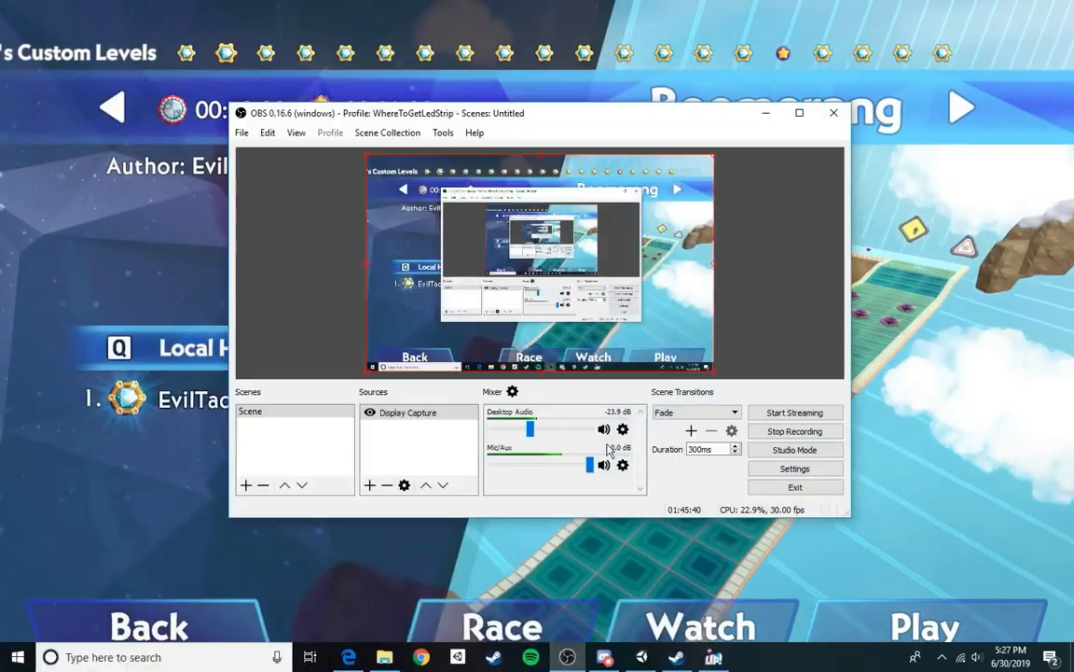